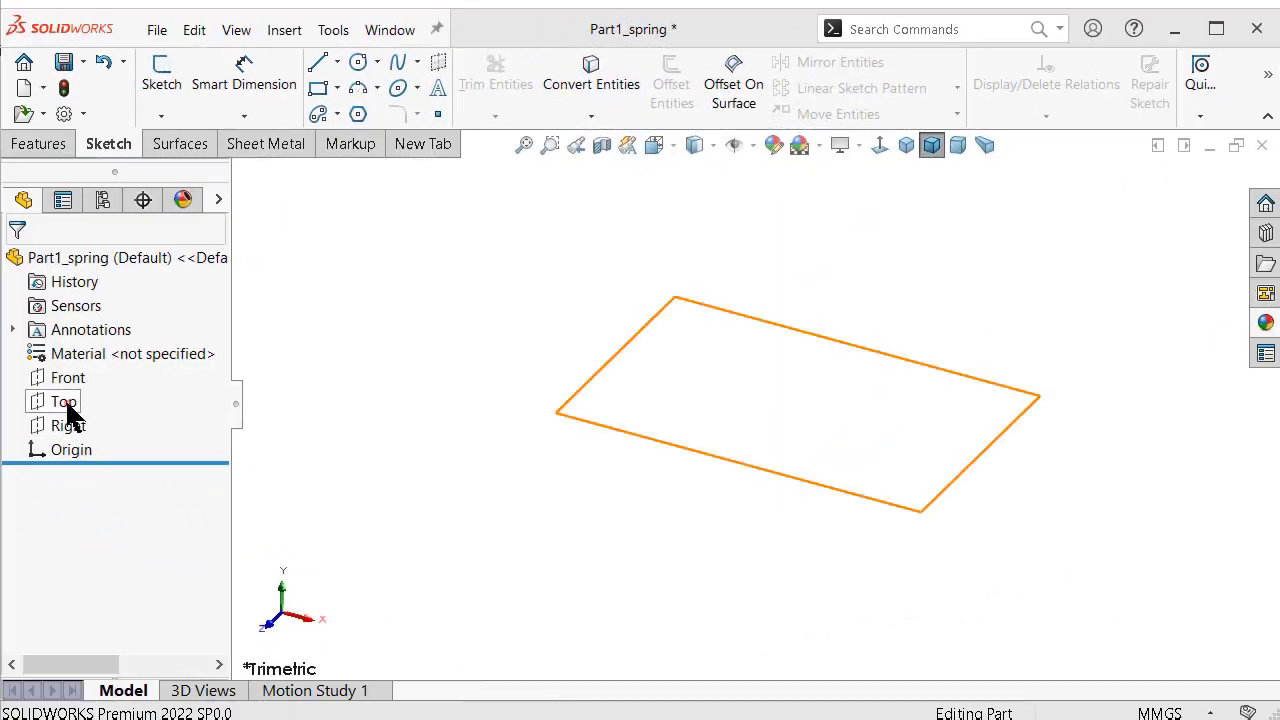
Start a sketch on the Top plane and draw a circle centred on the origin.
left_click(68, 410)
left_click(76, 374)
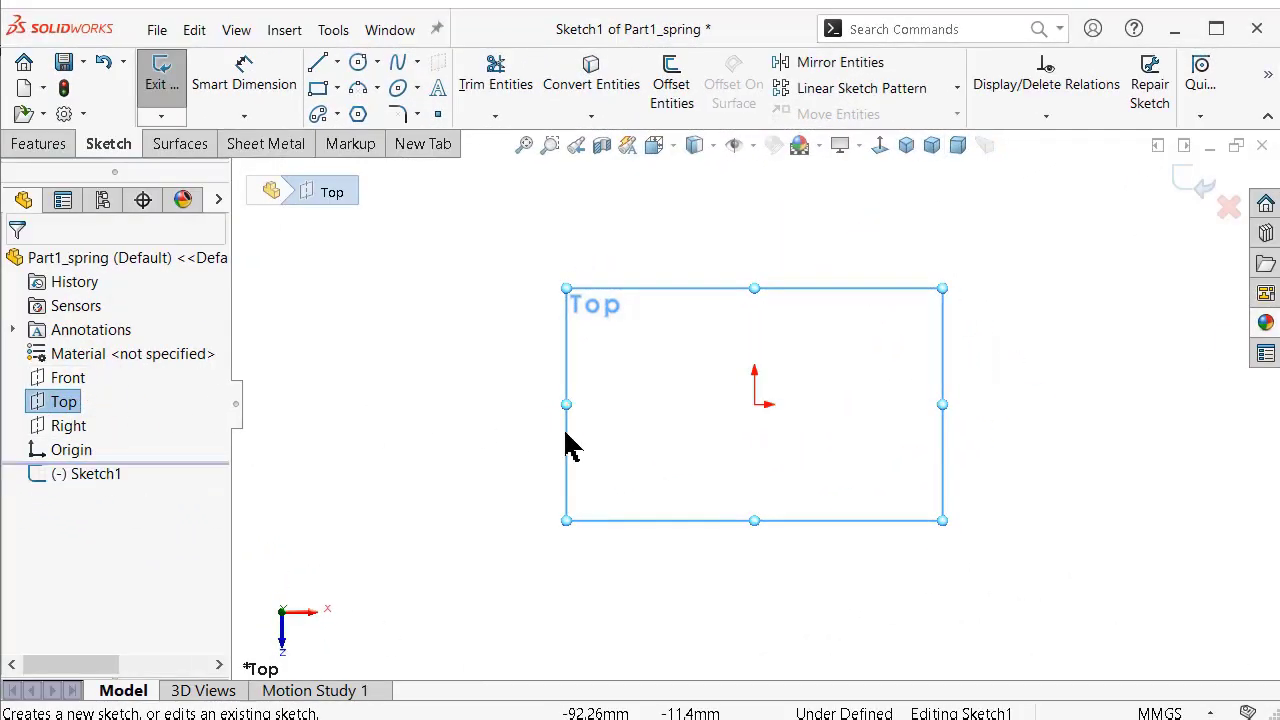
key("s")
left_click(843, 527)
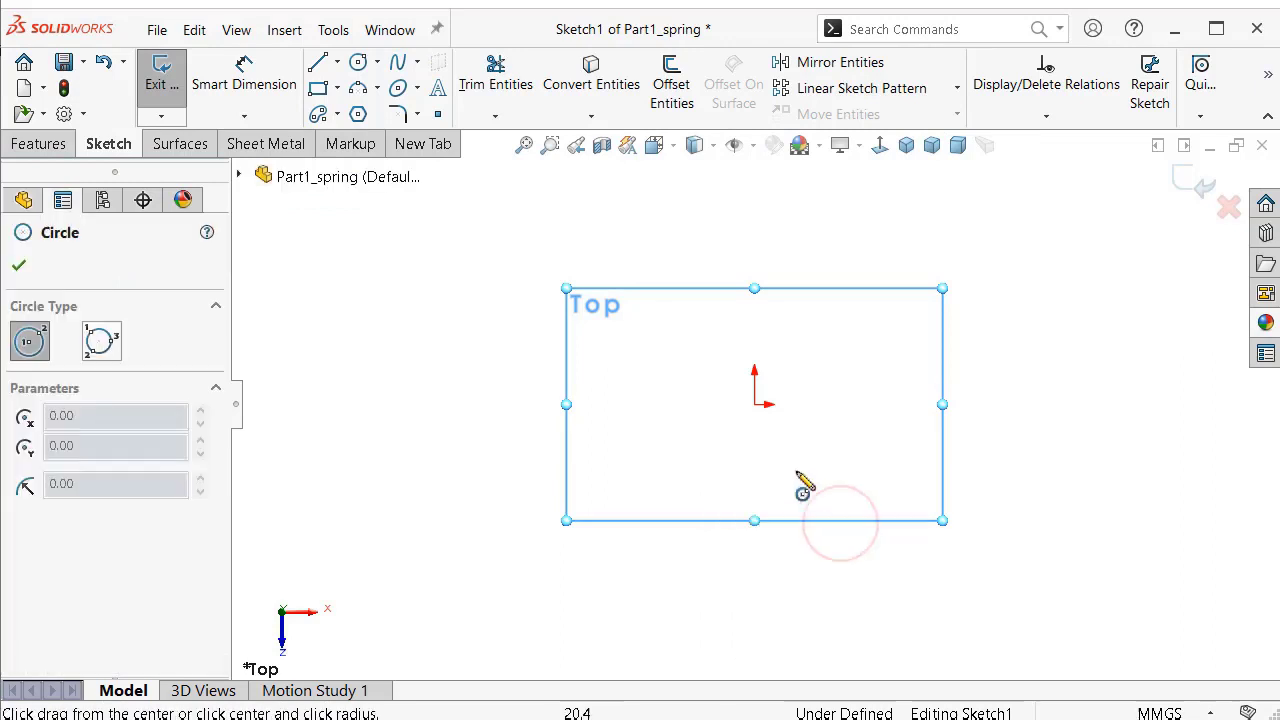
left_click(754, 404)
left_click(676, 311)
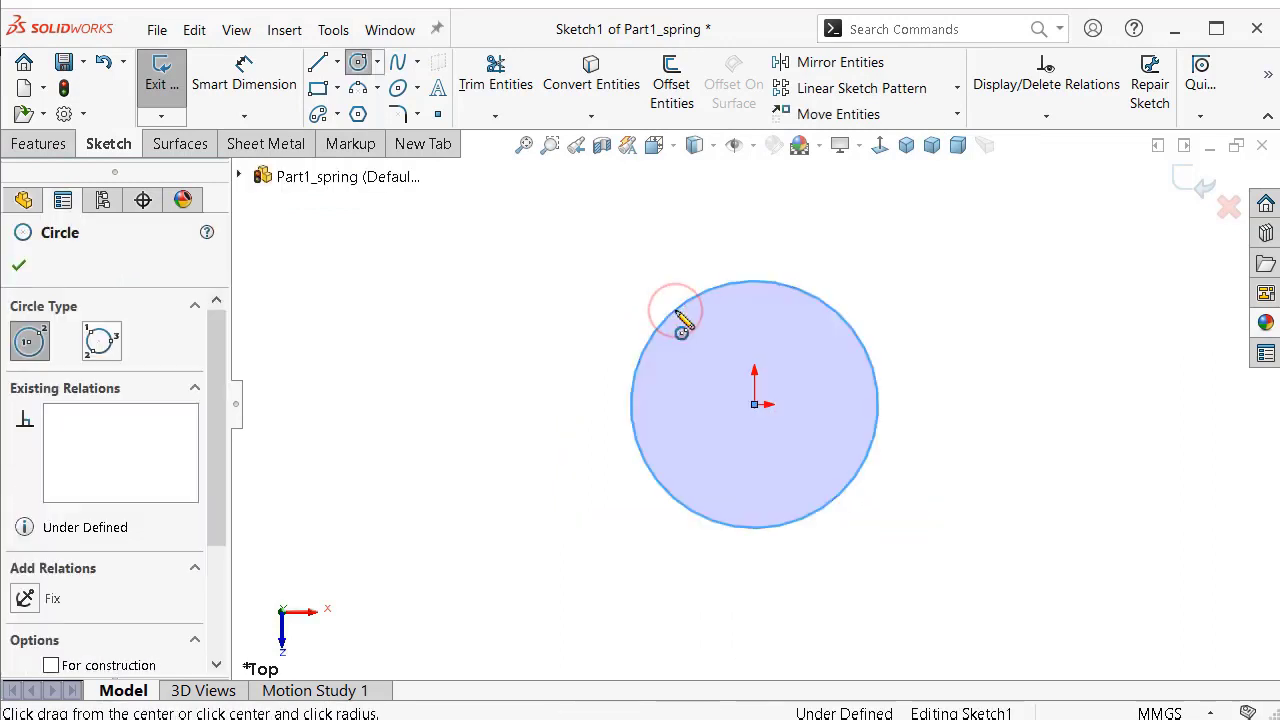
Dimension the circle to 27 mm diameter and switch to isometric view.
key("s")
left_click(762, 343)
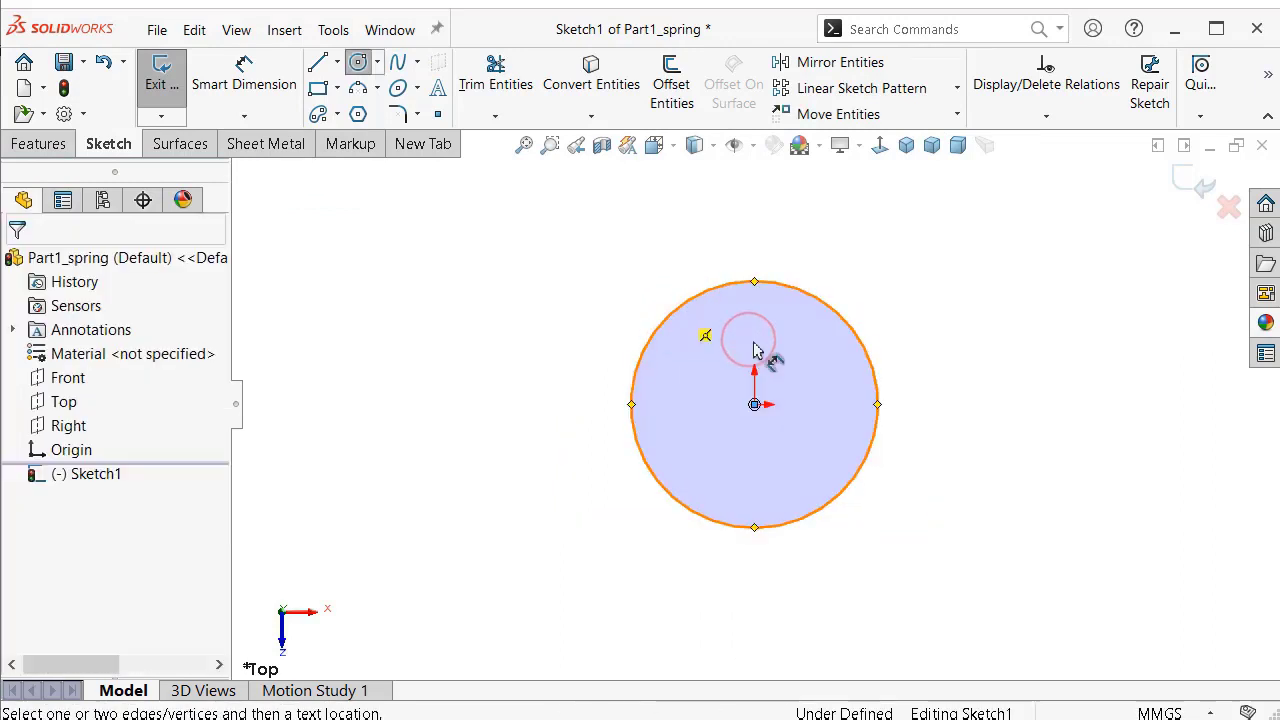
left_click(874, 366)
left_click(1037, 400)
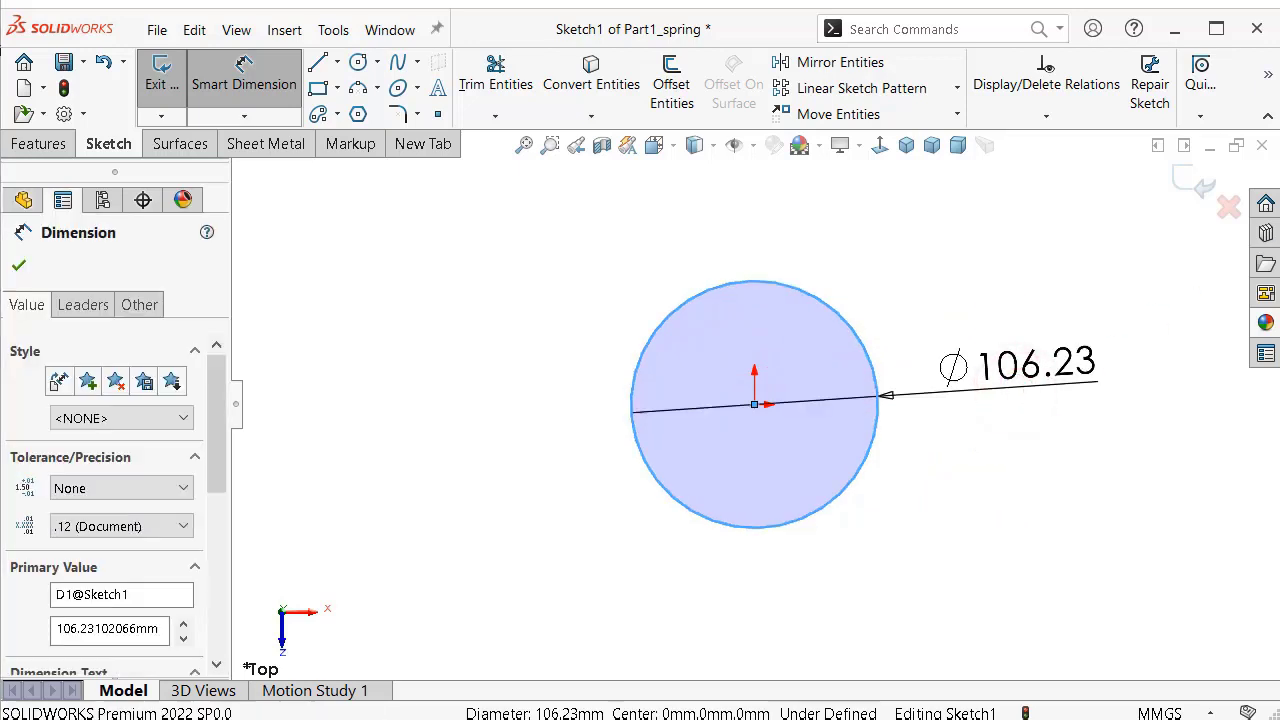
left_click(1016, 404)
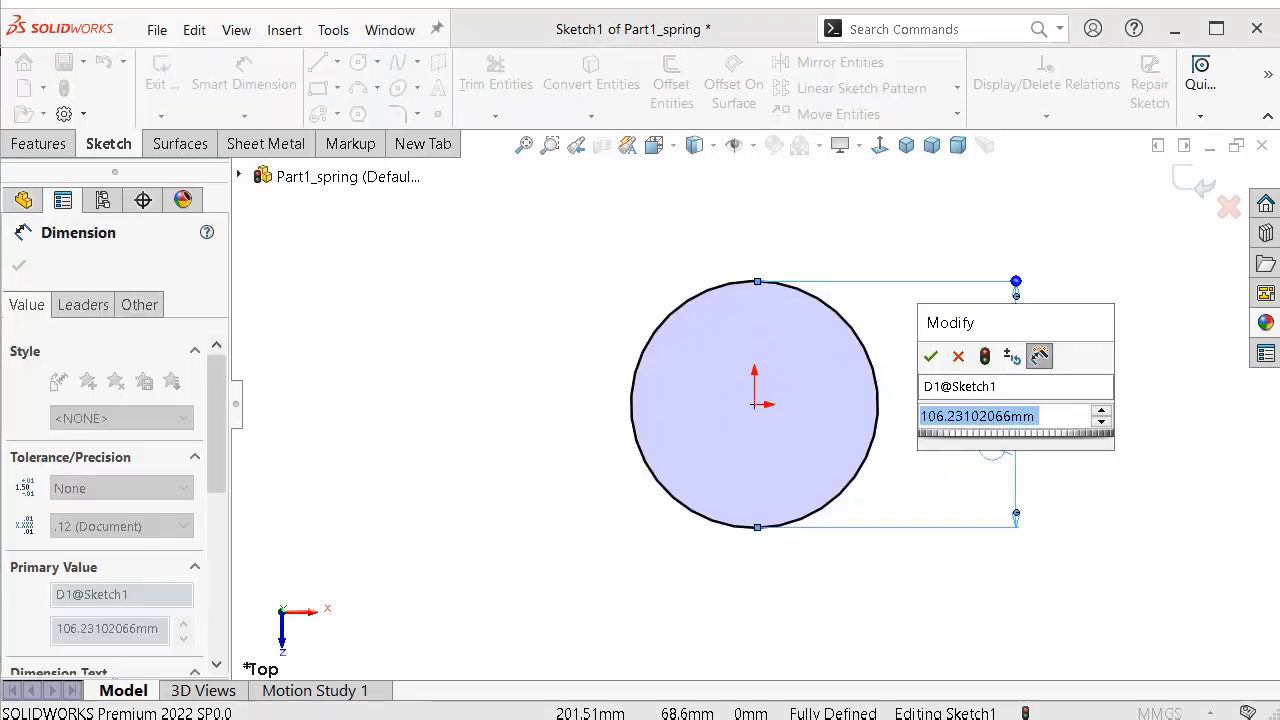
type("27")
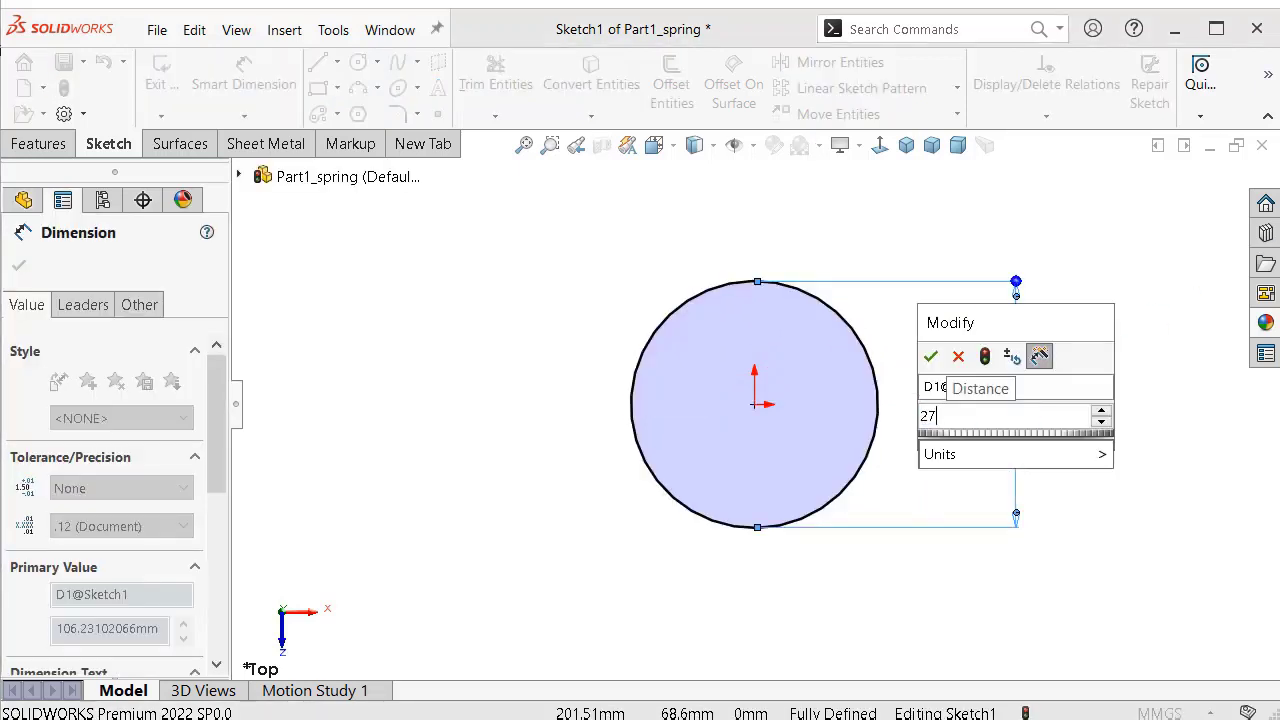
key("Return")
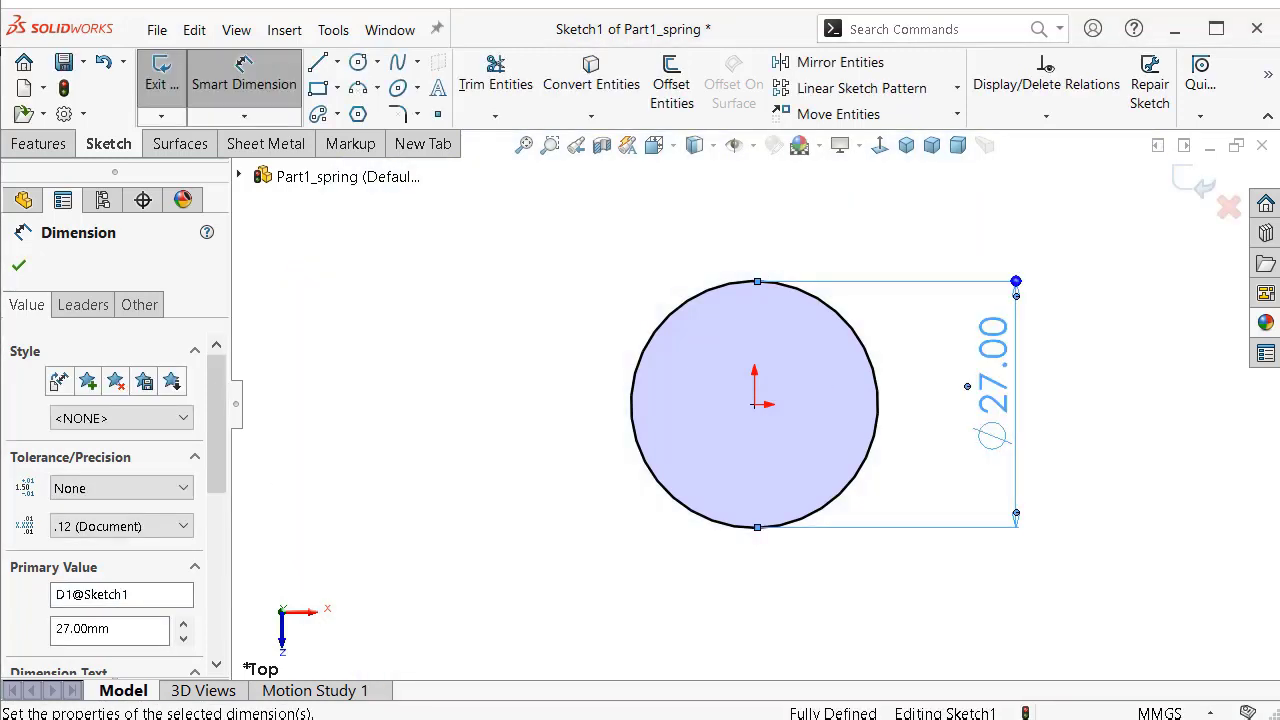
left_click(905, 147)
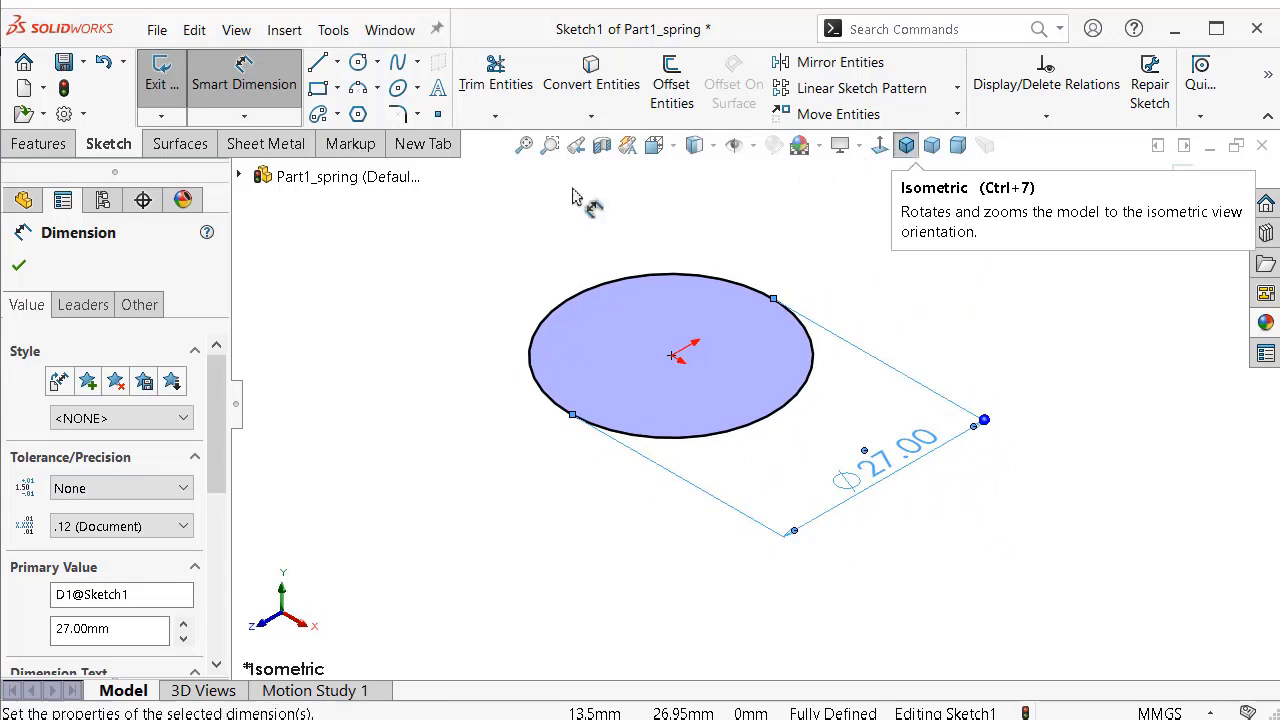
left_click(37, 146)
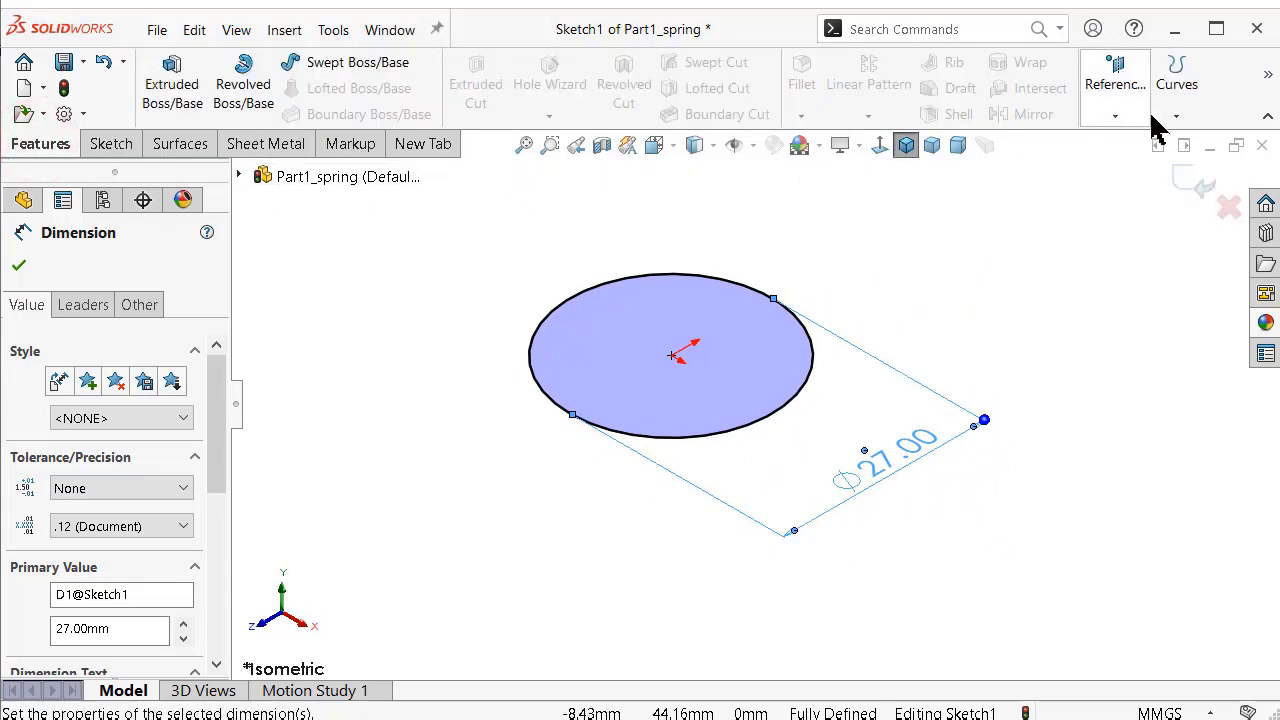
Create a clockwise constant-pitch helix on the Ø27 circle: 4 mm pitch, 2.43 revolutions, 77° start angle.
left_click(1176, 118)
left_click(1173, 145)
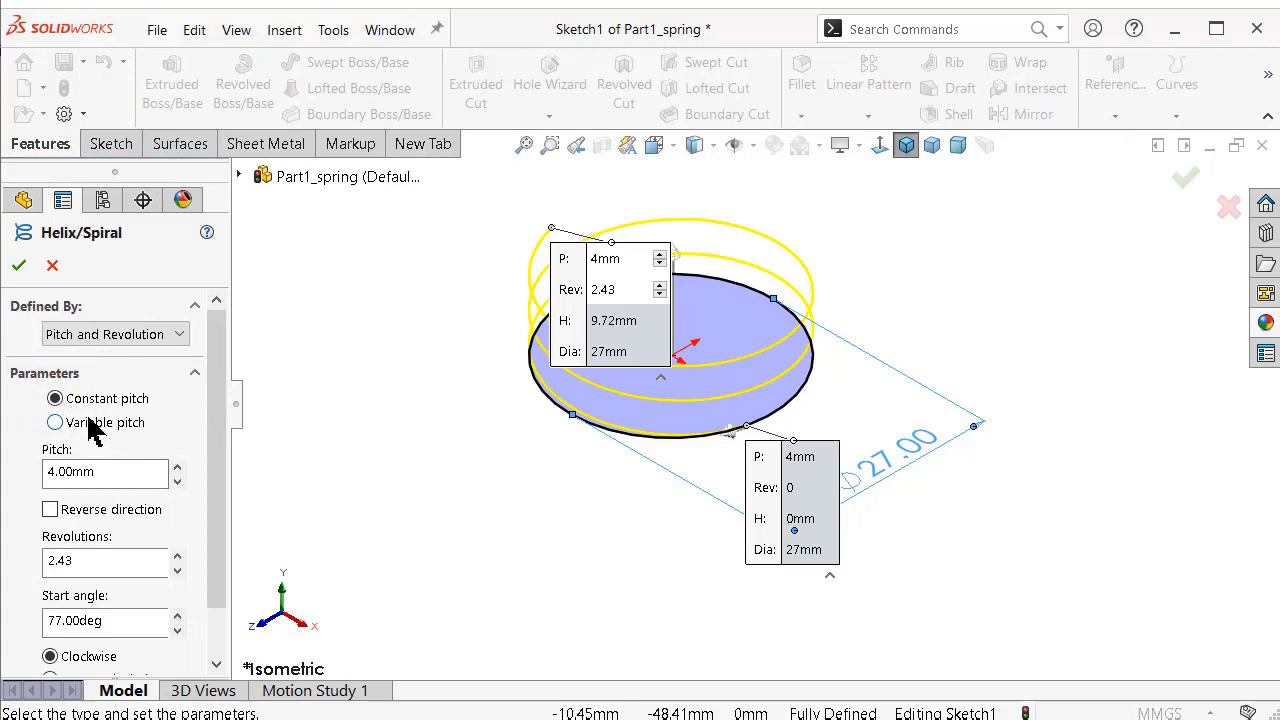
left_click(90, 336)
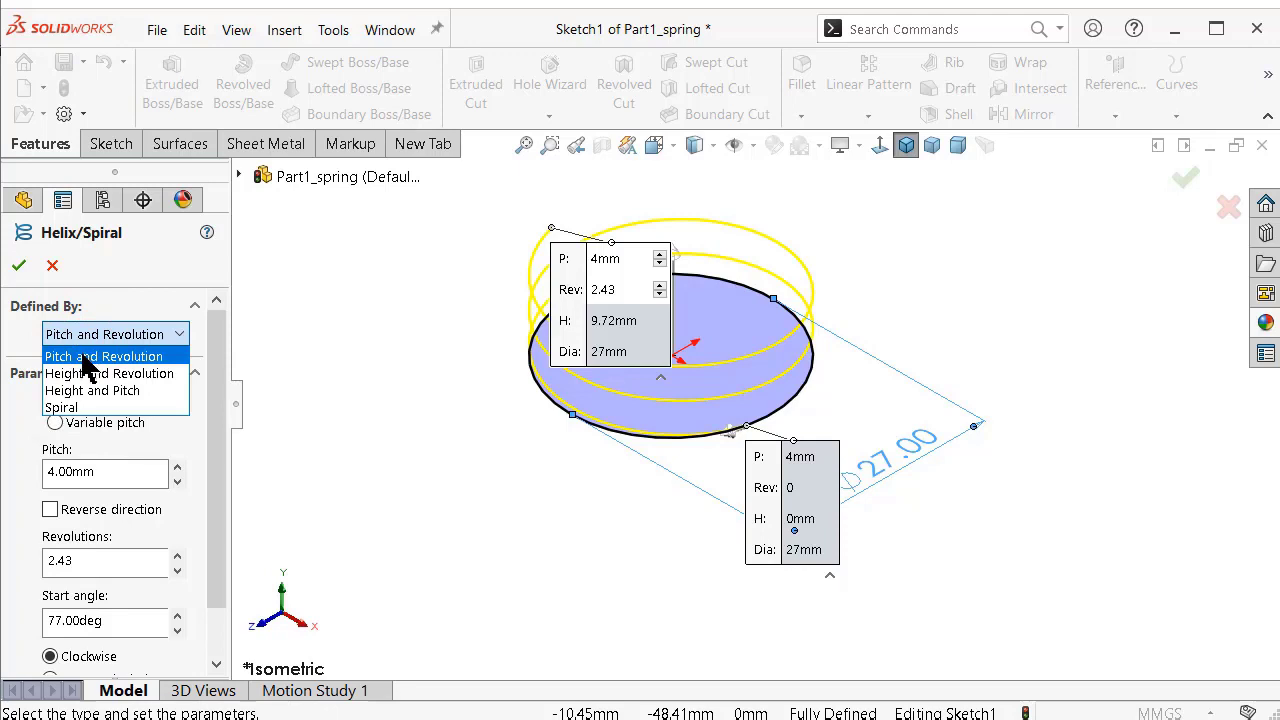
left_click(88, 360)
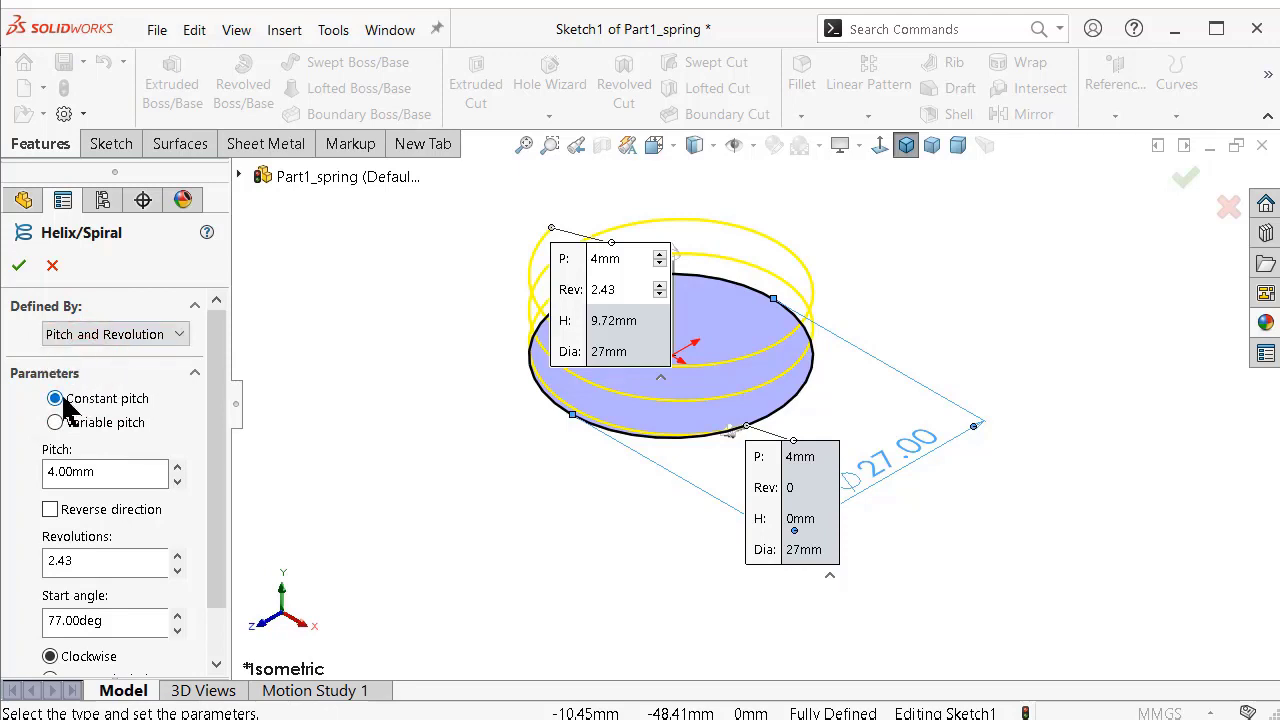
left_click(61, 398)
left_click(133, 474)
left_click_drag(210, 545, 228, 612)
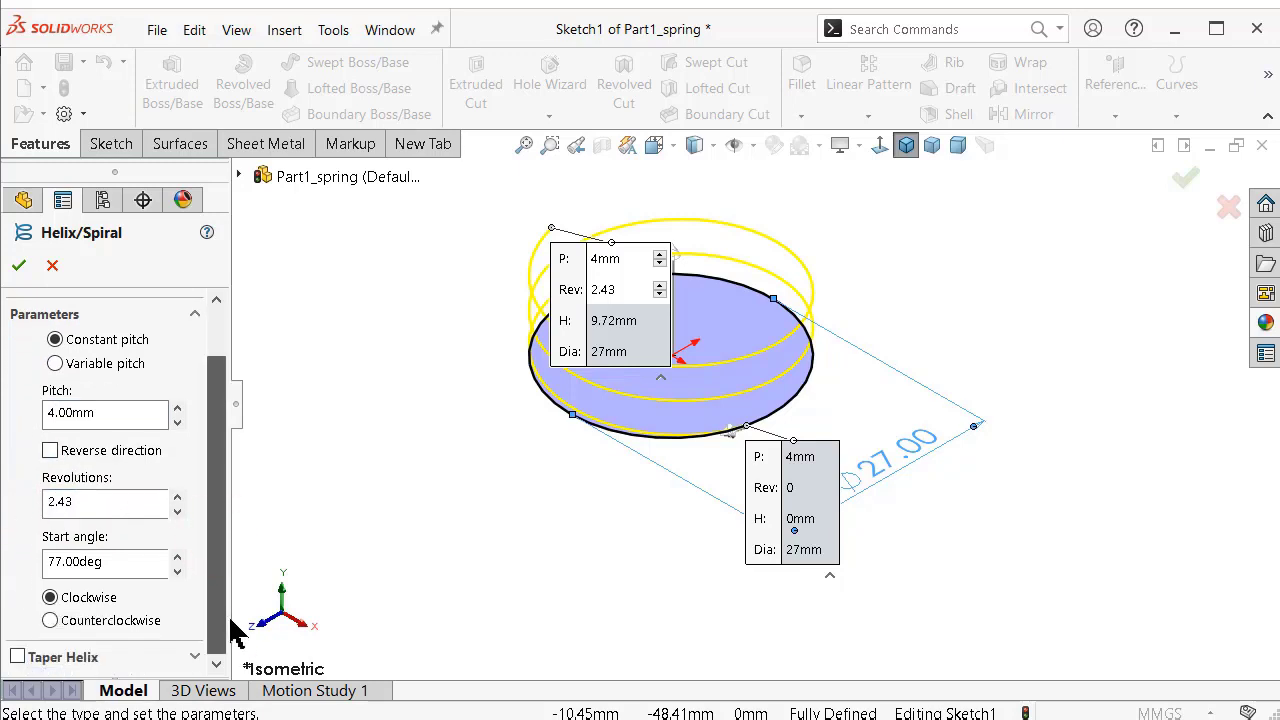
left_click_drag(117, 564, 46, 566)
type("77")
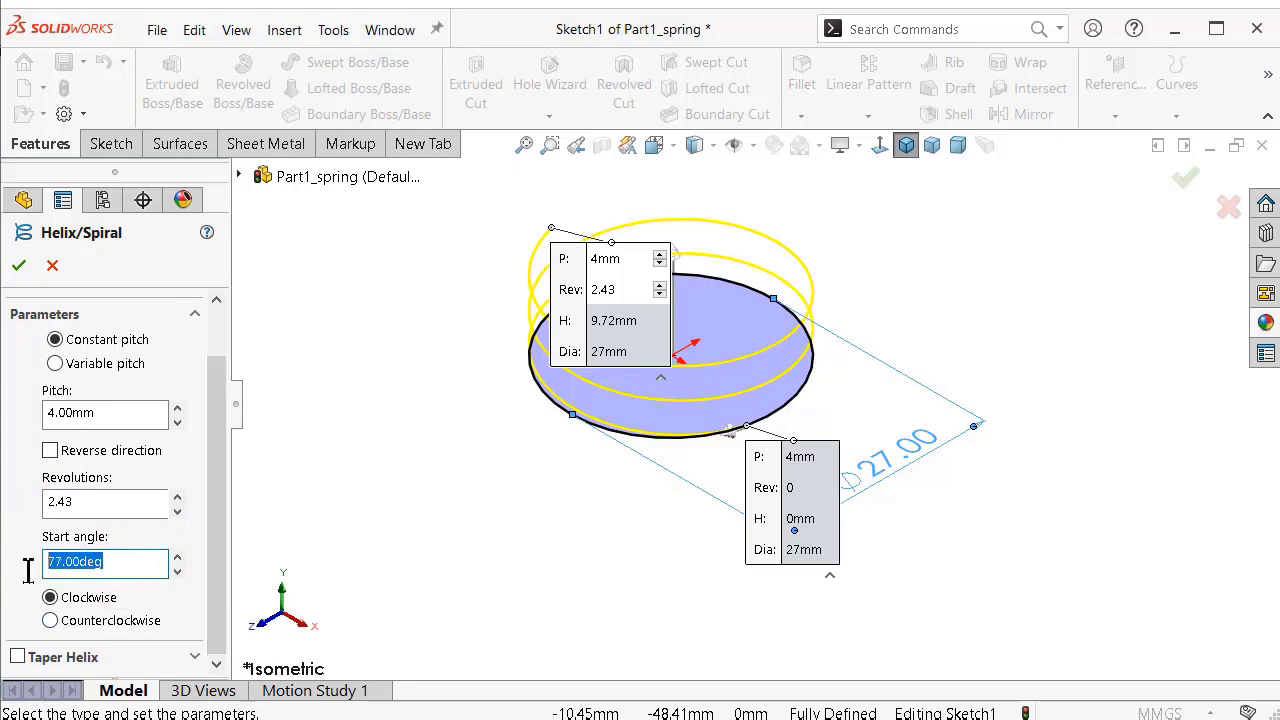
left_click(344, 478)
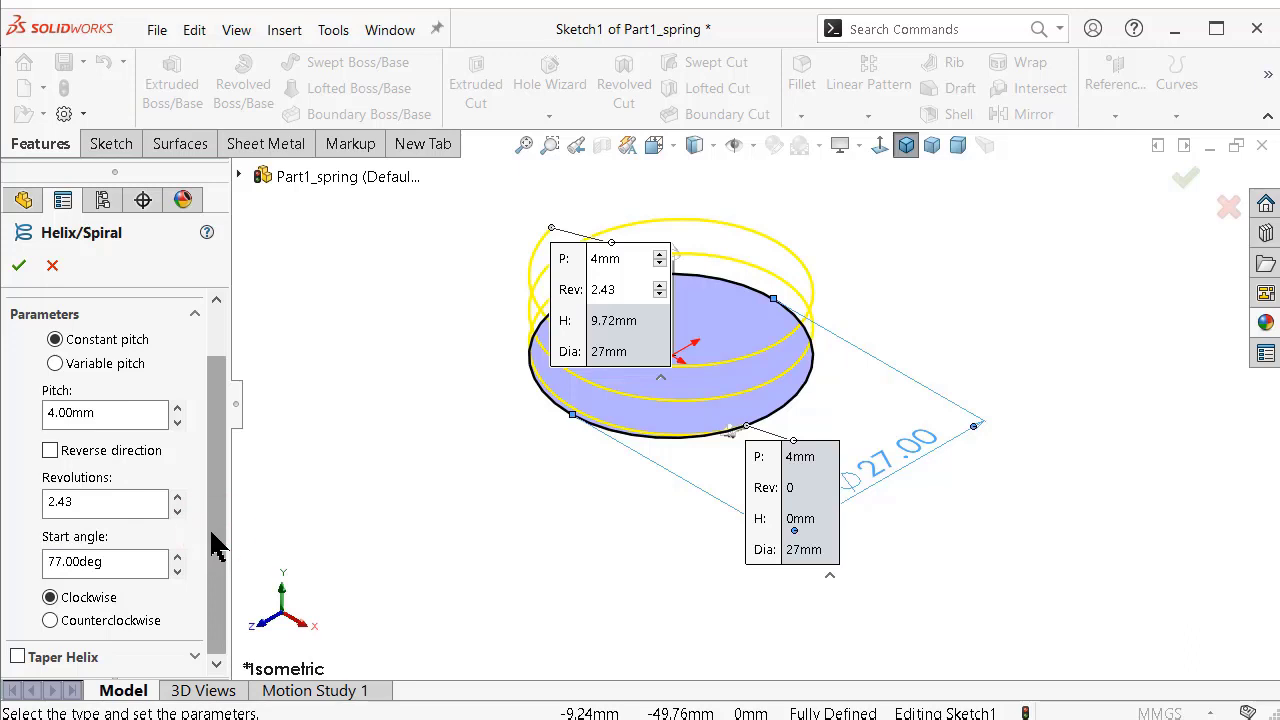
left_click_drag(210, 556, 220, 474)
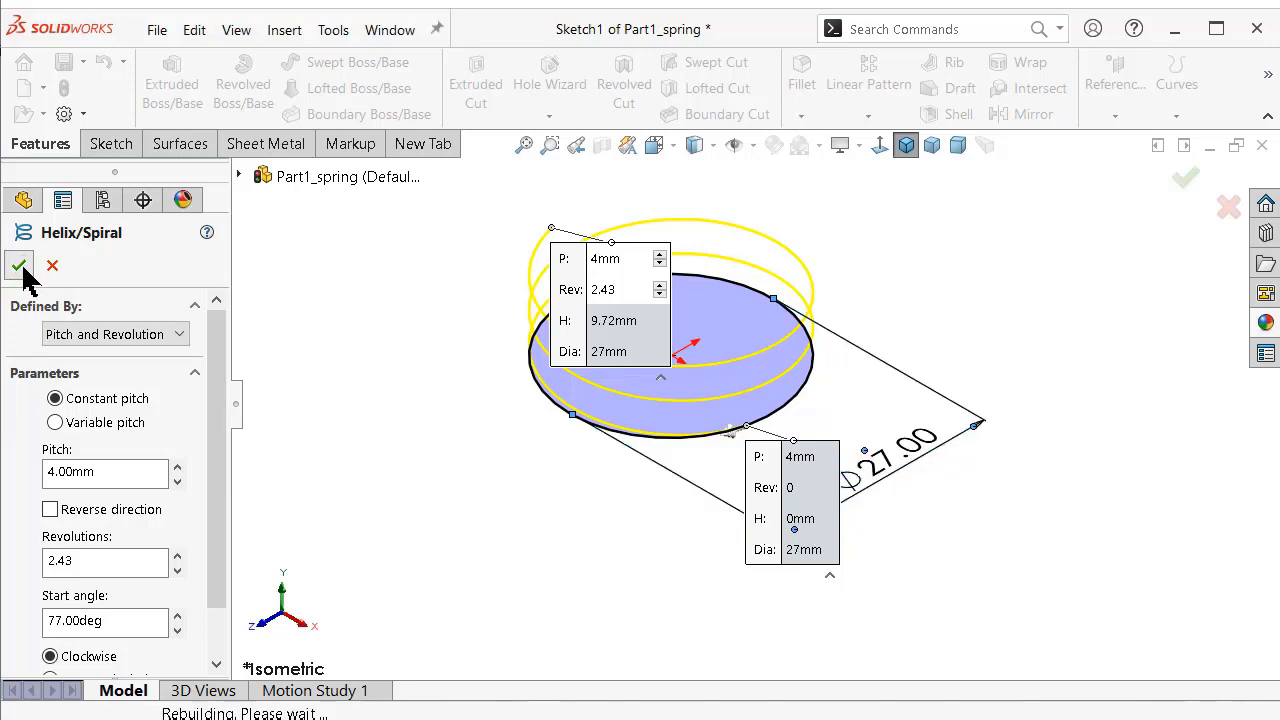
left_click(621, 544)
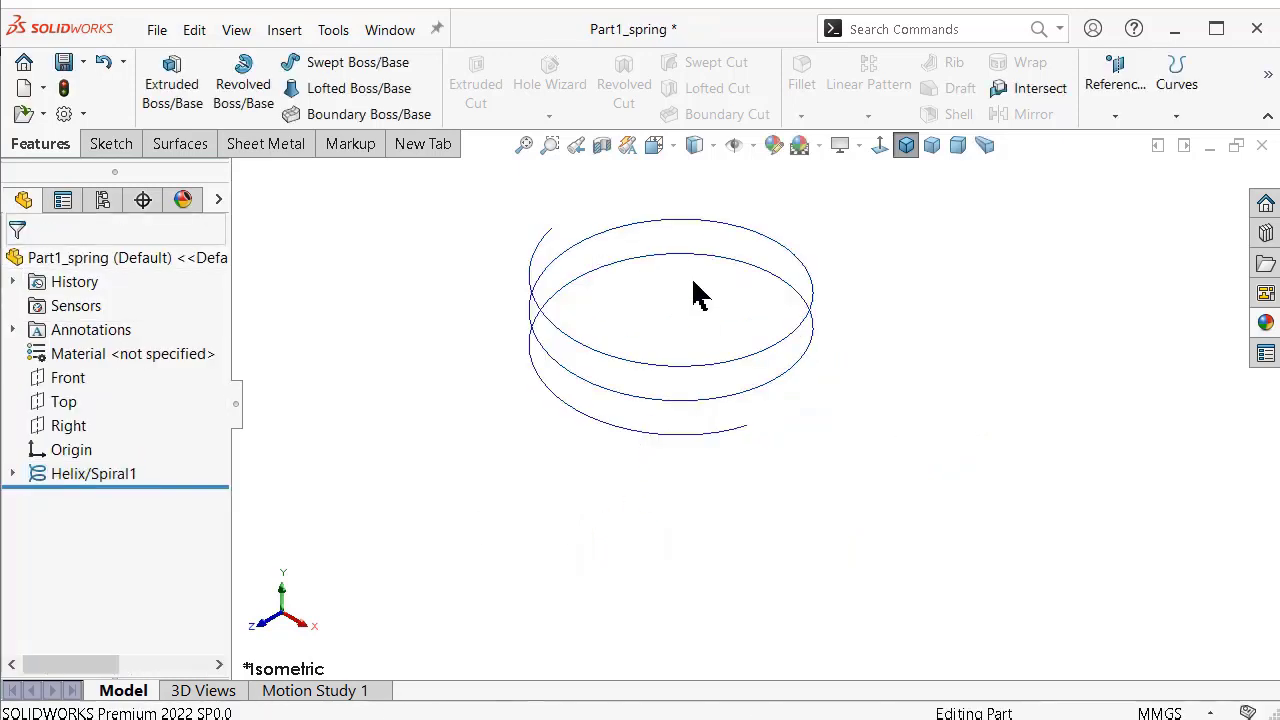
Start a new 3D sketch and return to isometric view.
scroll(694, 291, "down", 2)
scroll(697, 290, "down", 2)
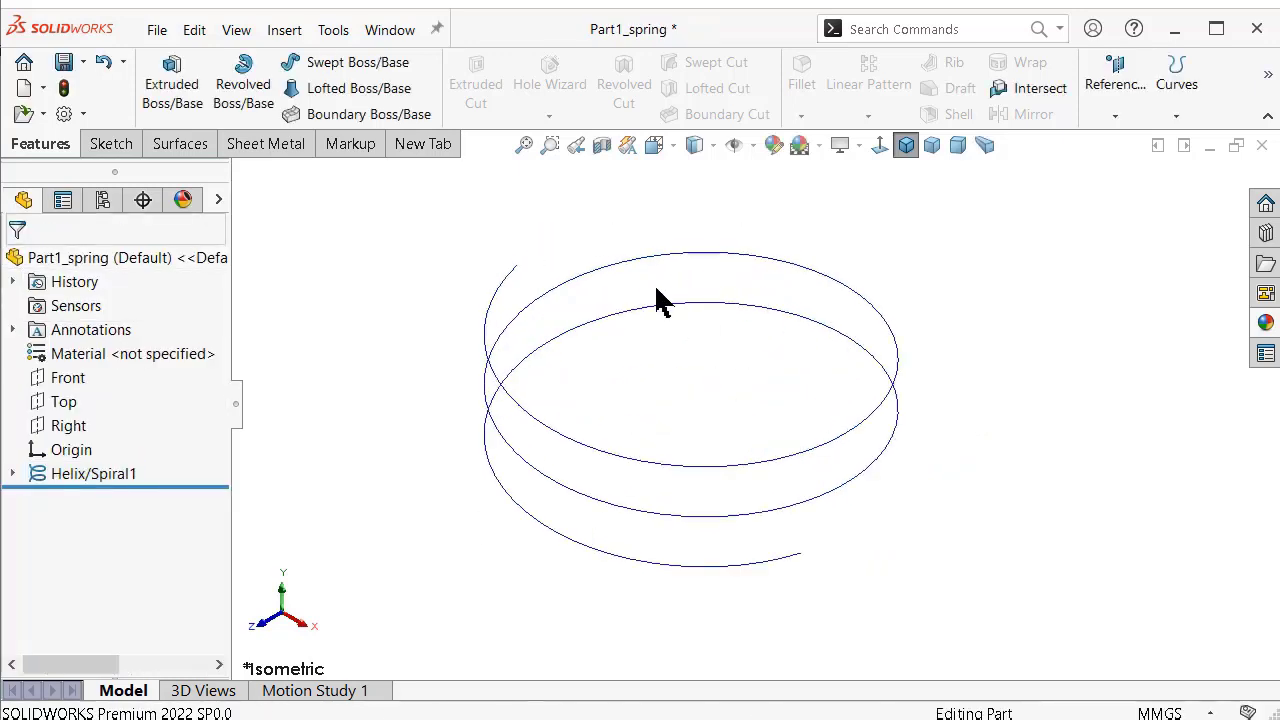
mouse_move(660, 290)
middle_mouse_down()
mouse_move(637, 351)
mouse_move(651, 303)
mouse_move(657, 312)
middle_mouse_up()
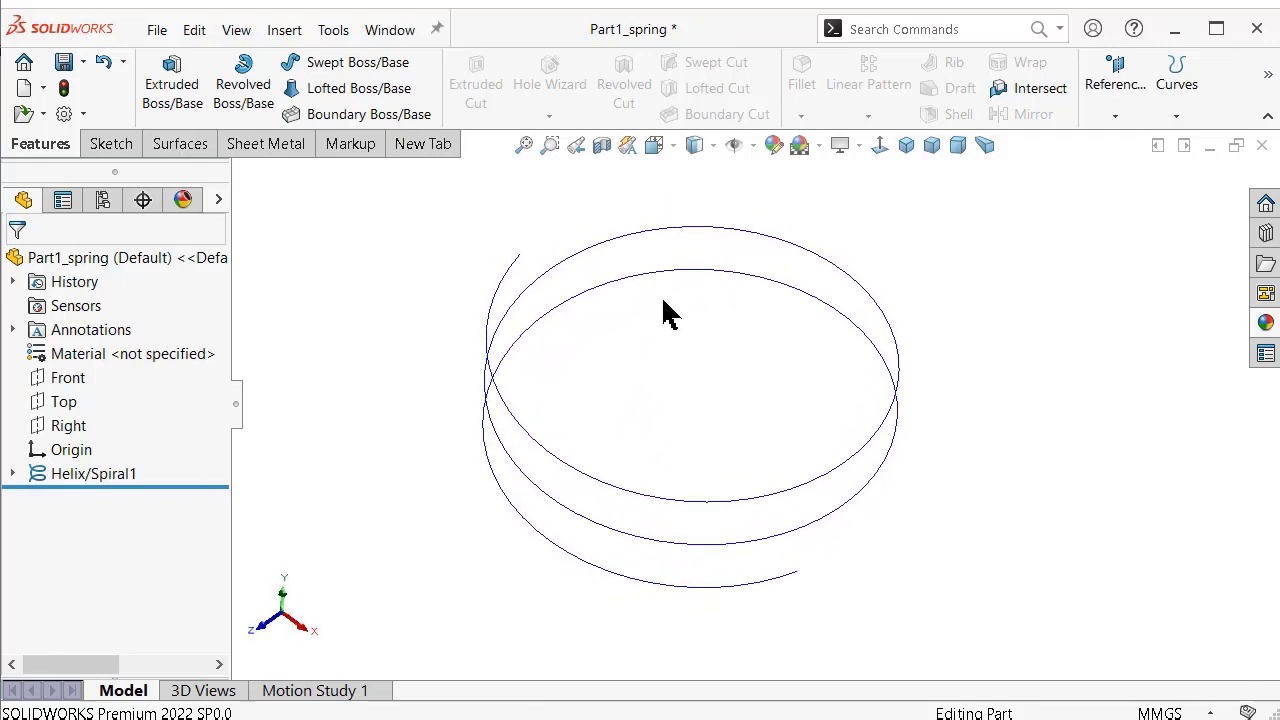
left_click(104, 148)
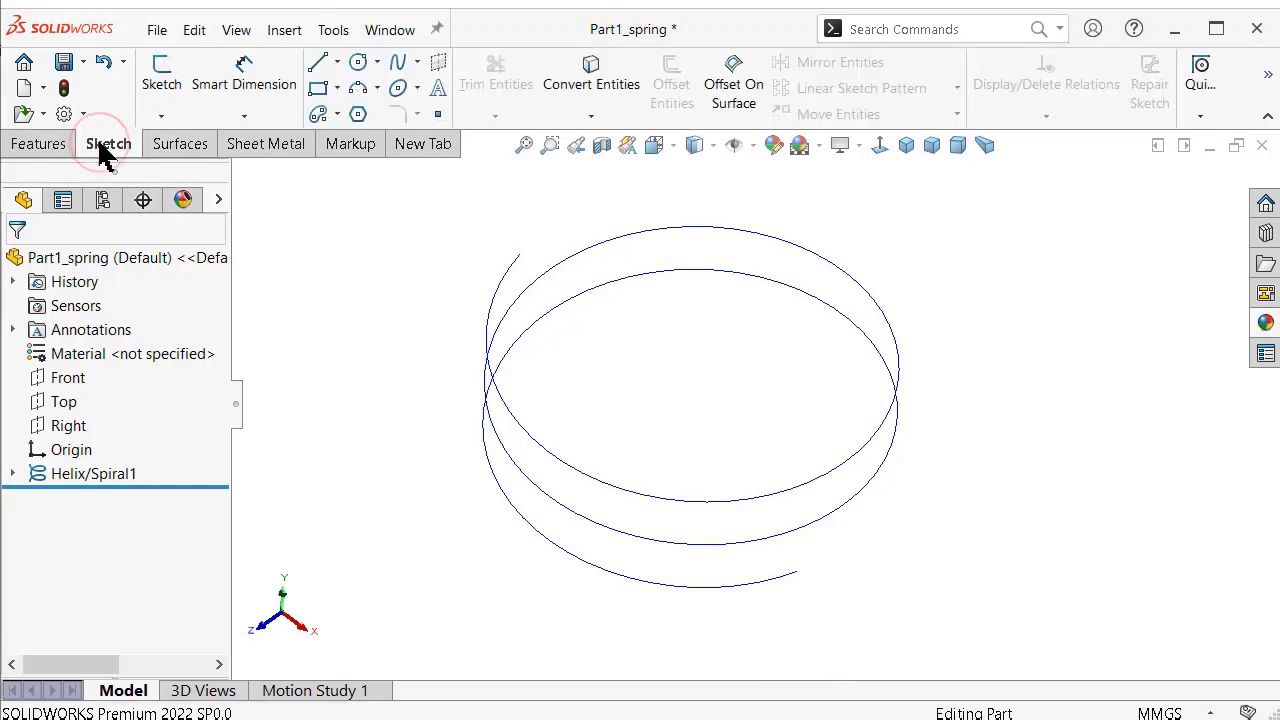
left_click(161, 117)
left_click(176, 166)
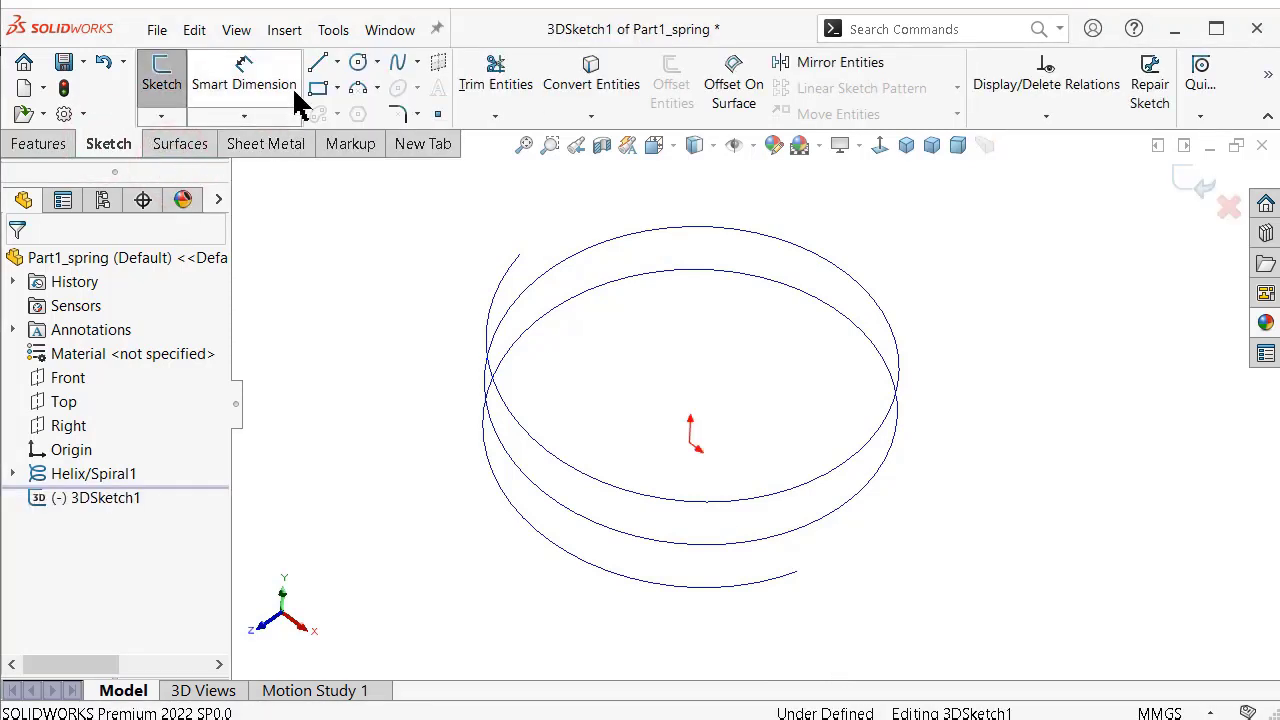
left_click(906, 145)
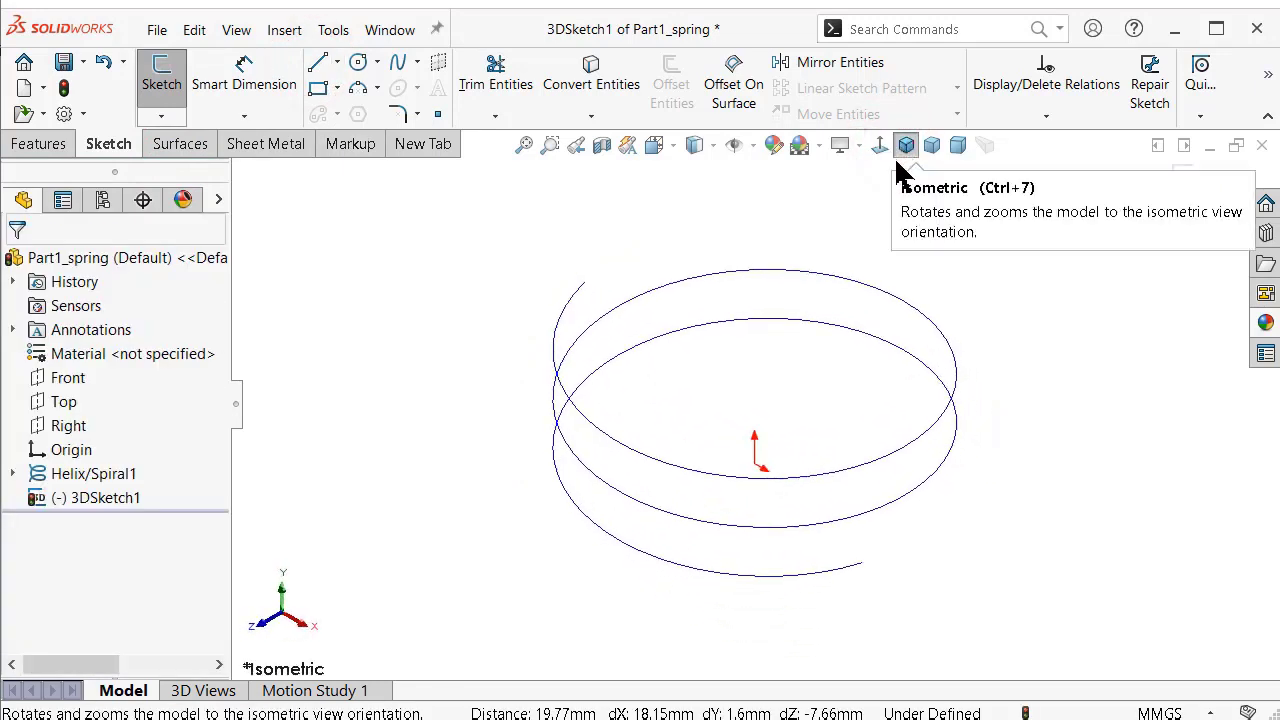
Draw a straight leg line of about 20.57 mm out from the helix's upper end.
scroll(585, 345, "down", 1)
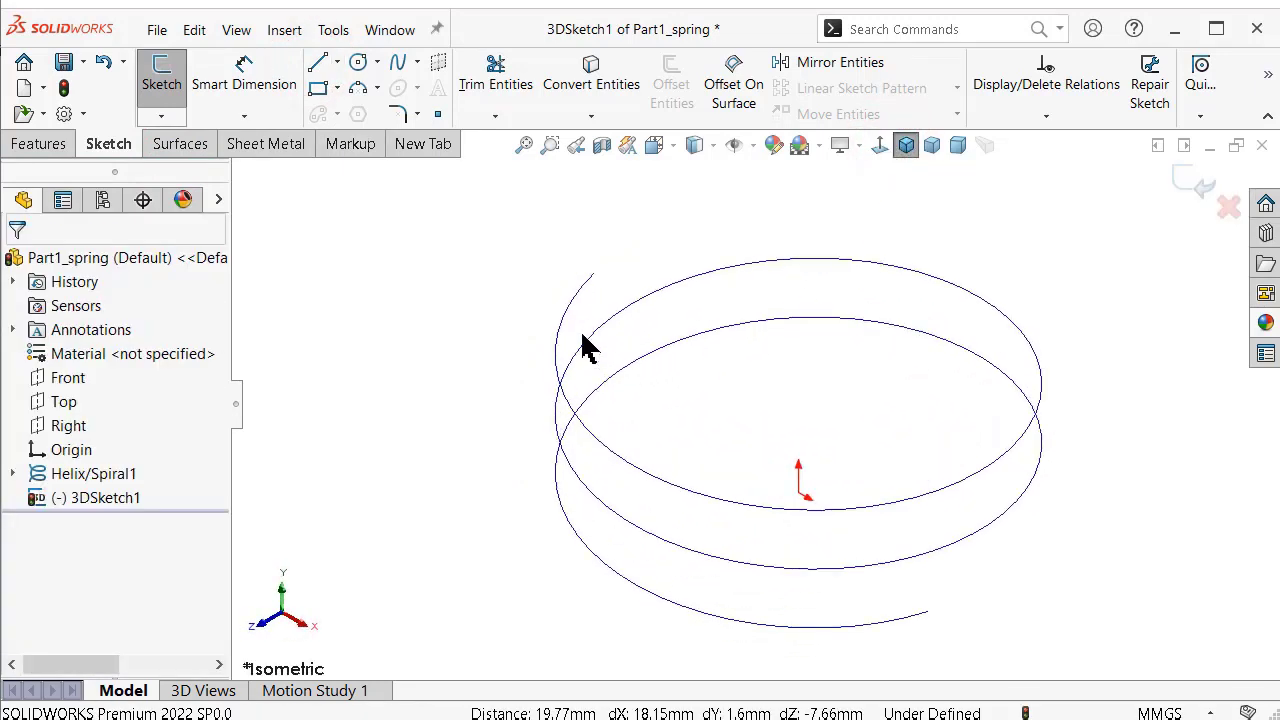
left_click(320, 61)
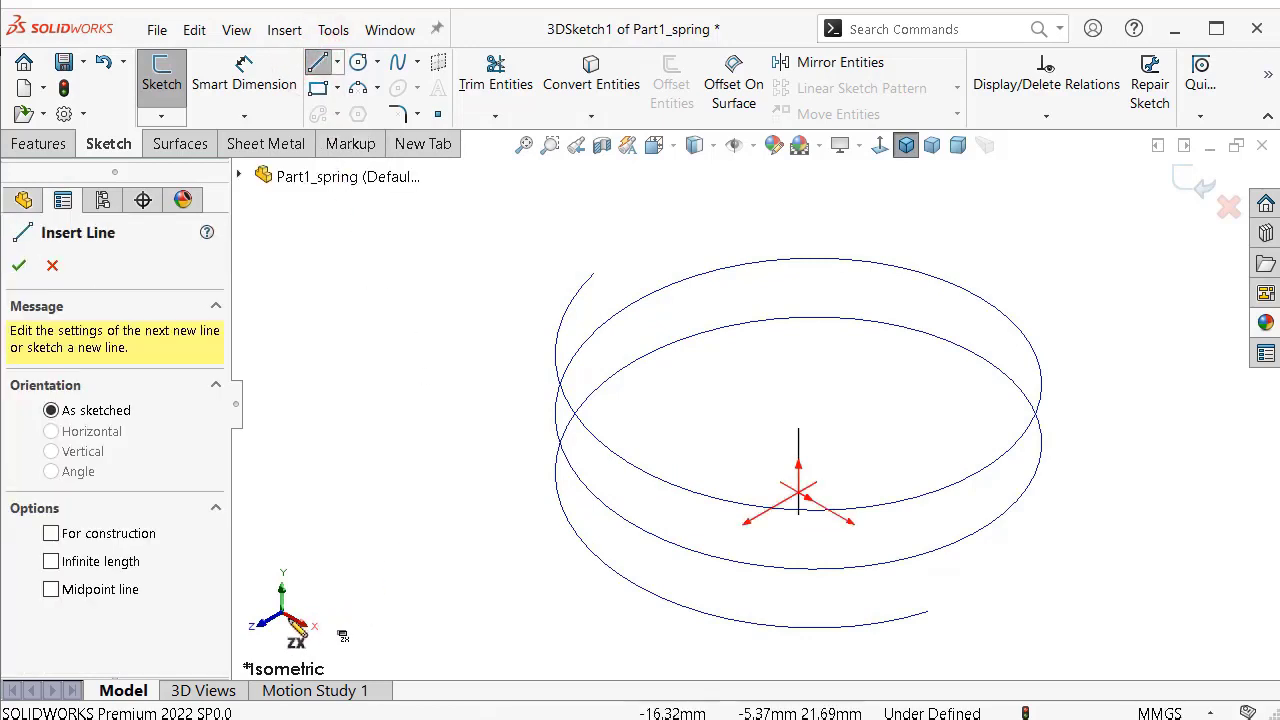
left_click(593, 273)
scroll(728, 251, "up", 2)
scroll(728, 251, "up", 1)
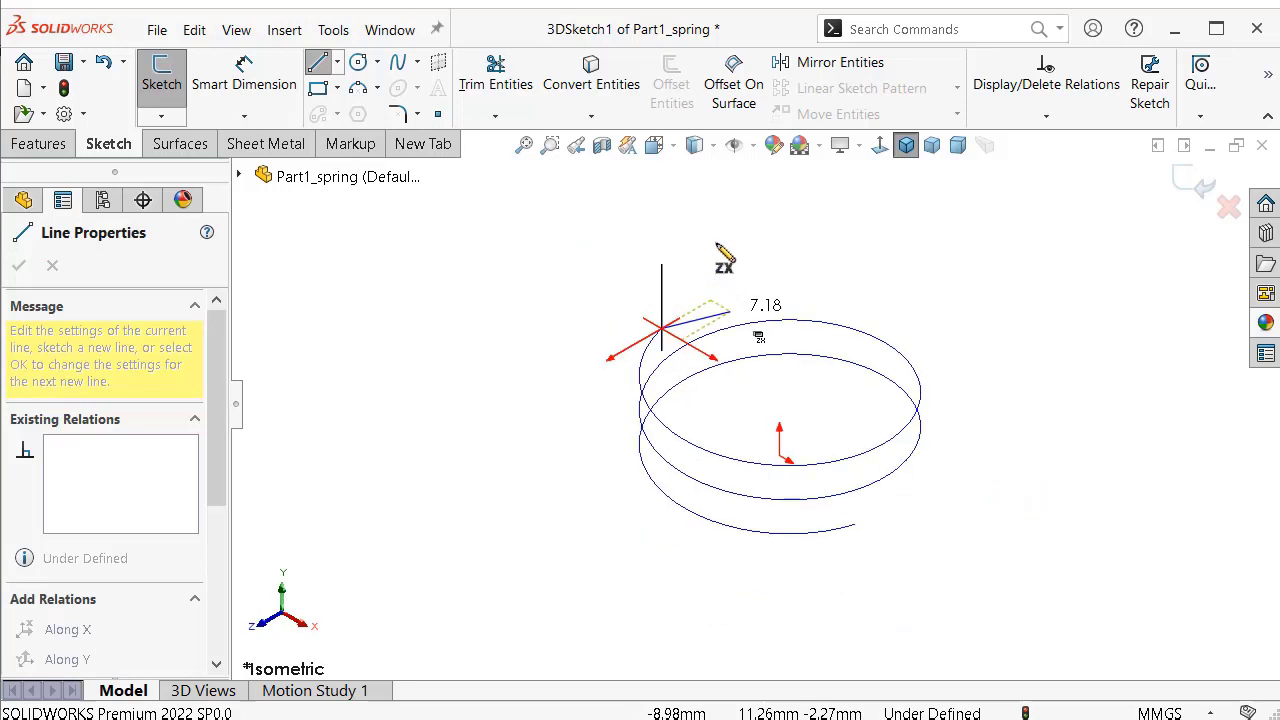
left_click(796, 233)
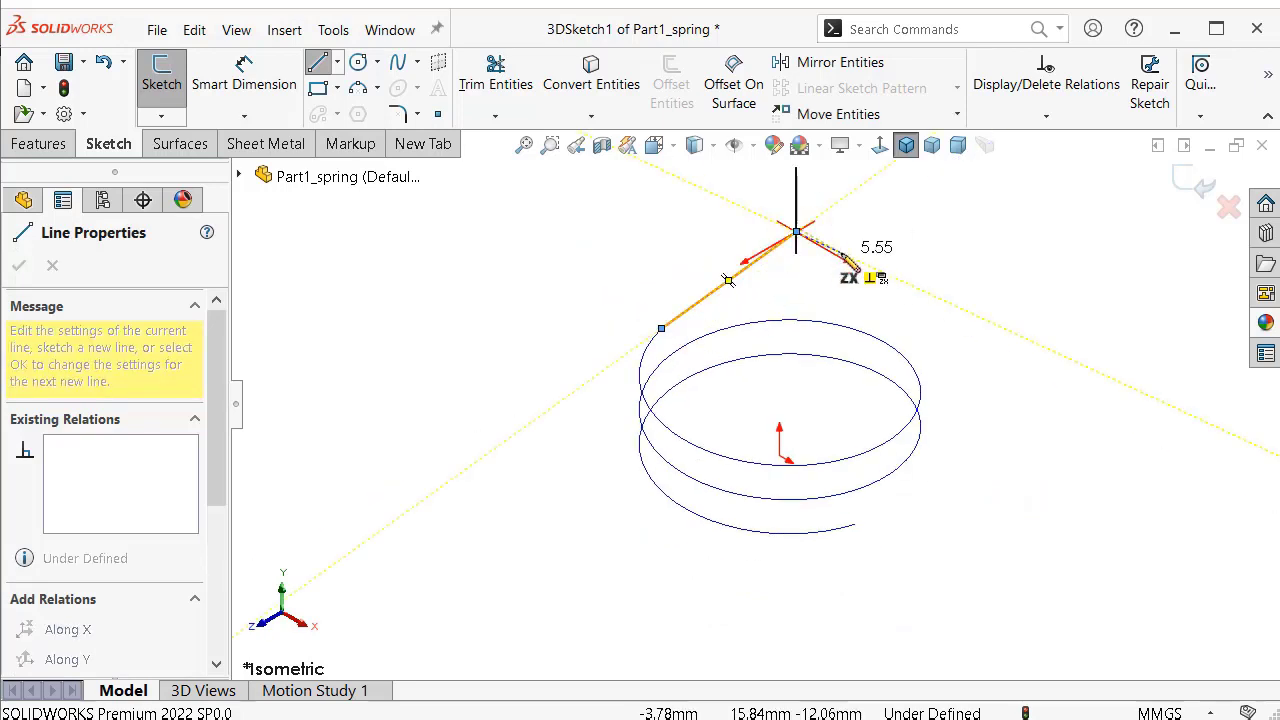
right_click(848, 260)
left_click(880, 266)
scroll(775, 317, "down", 1)
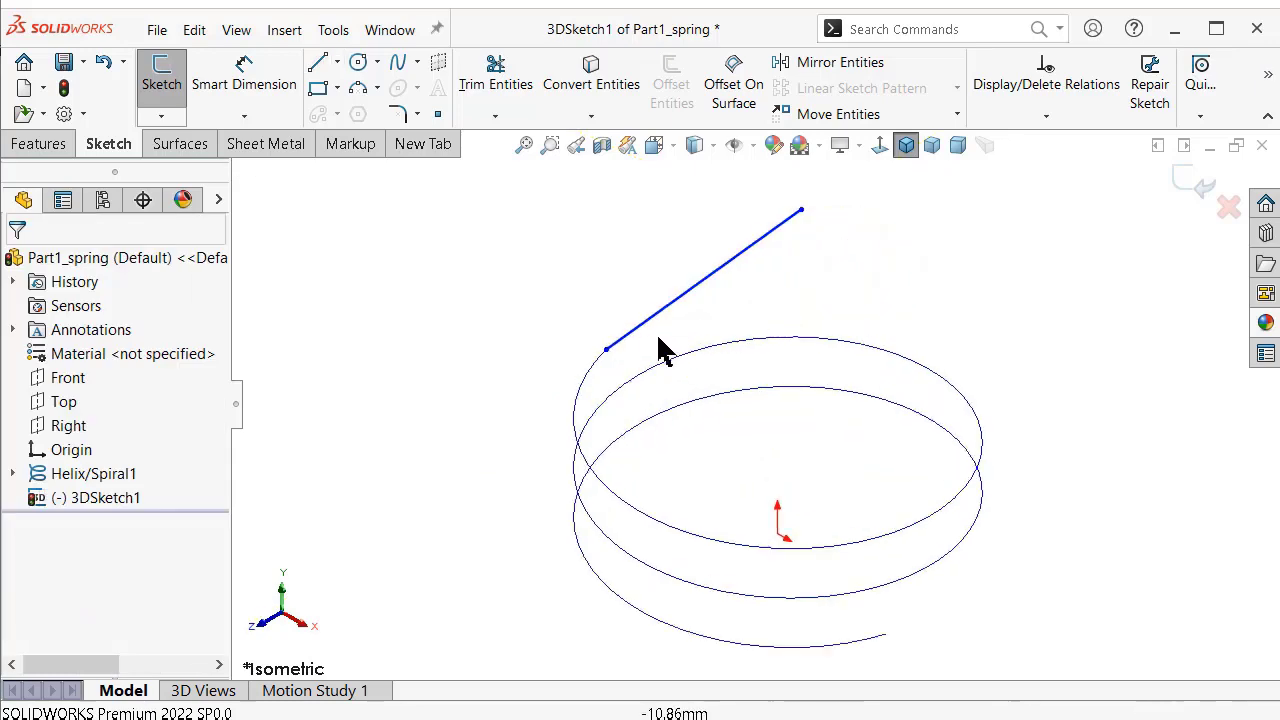
scroll(650, 352, "down", 3)
Make the leg line tangent to the helix.
left_click(589, 366)
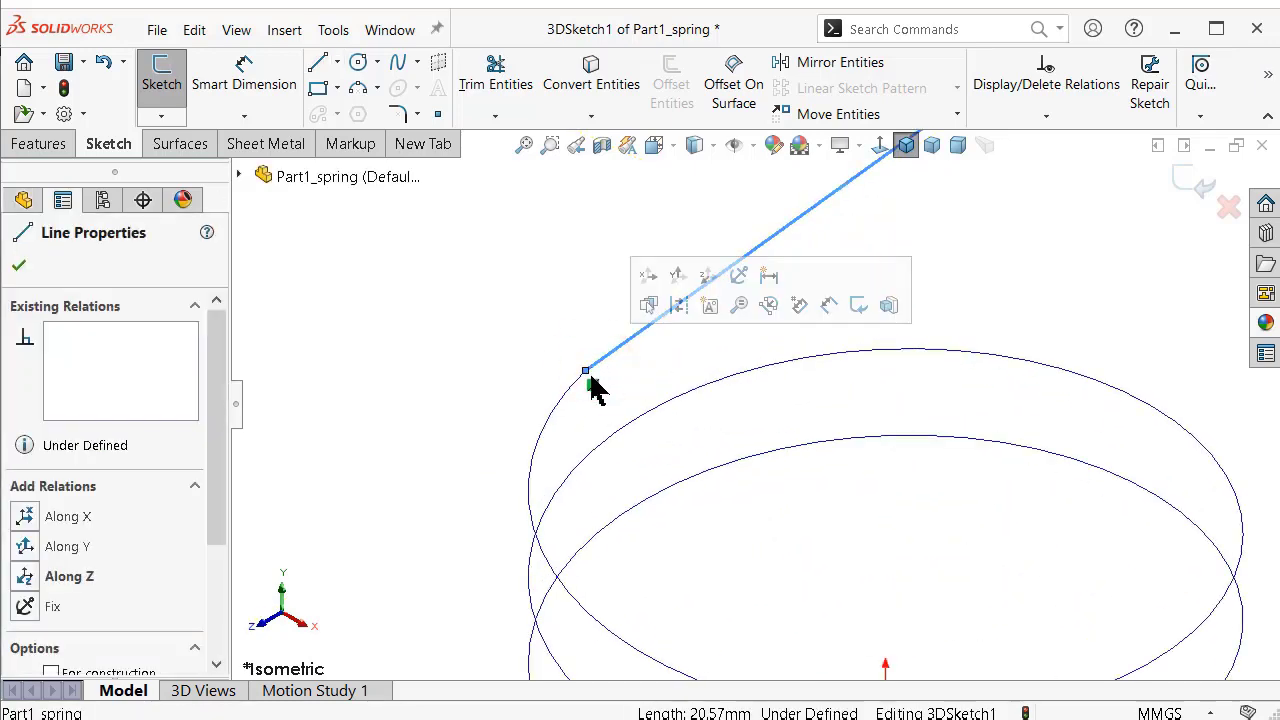
left_click(574, 388, "ctrl")
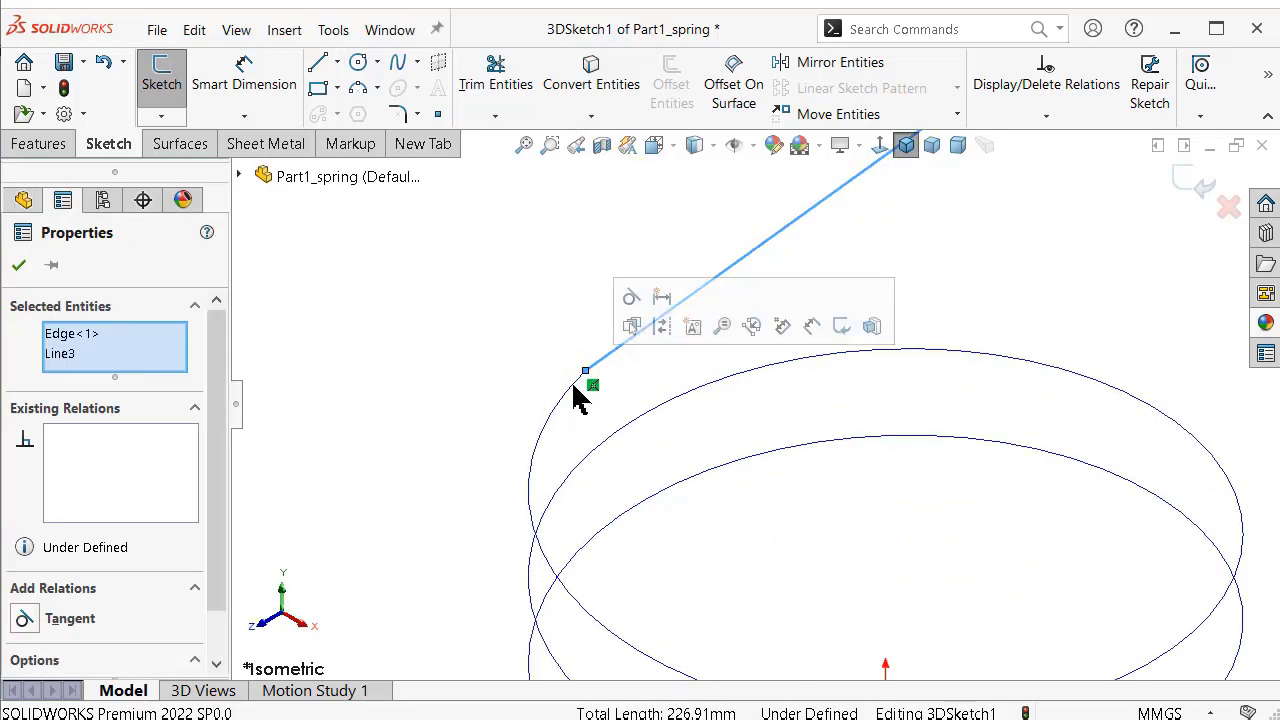
left_click(630, 297)
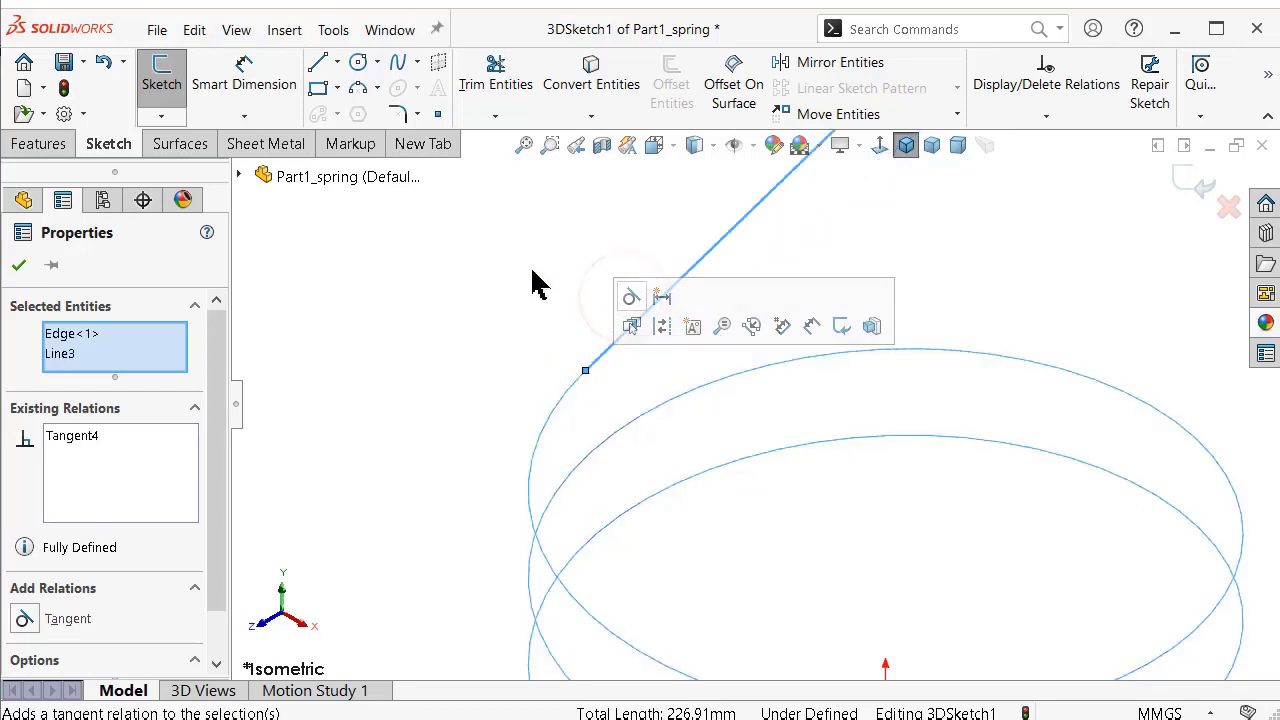
left_click(527, 270)
scroll(720, 271, "up", 3)
scroll(823, 277, "up", 1)
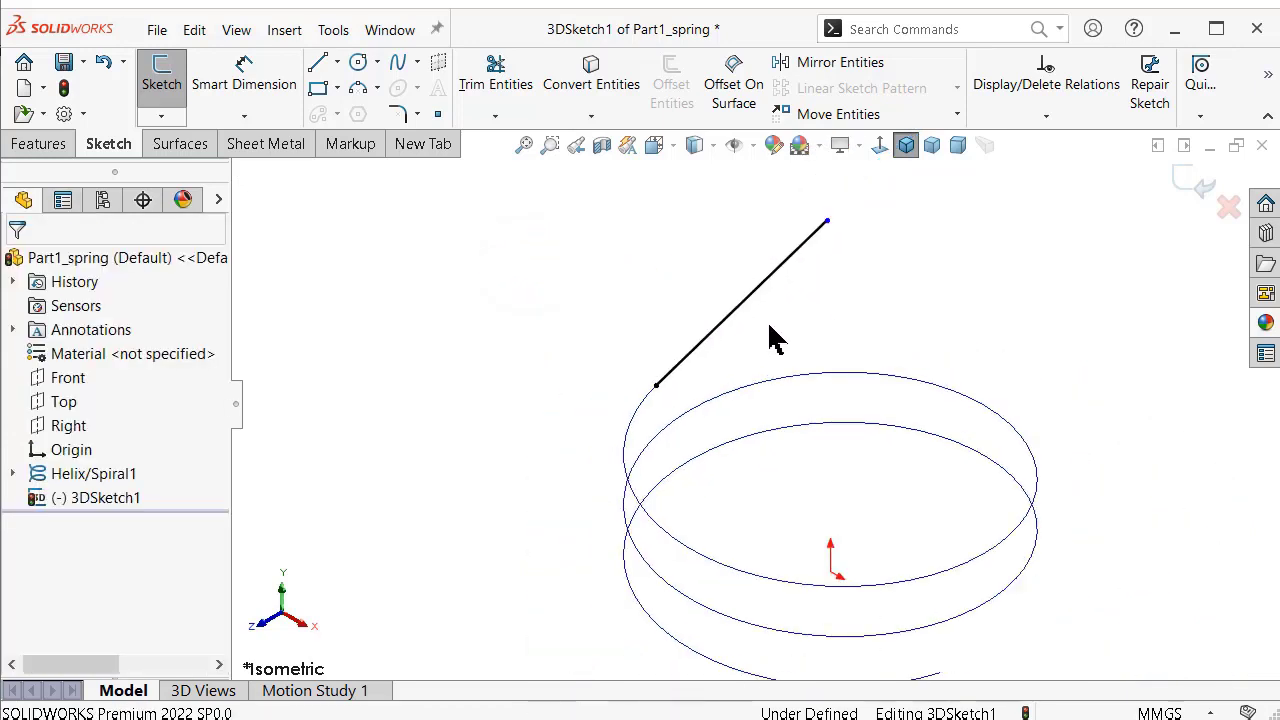
Dimension the leg line to 43 mm and close the 3D sketch.
key("s")
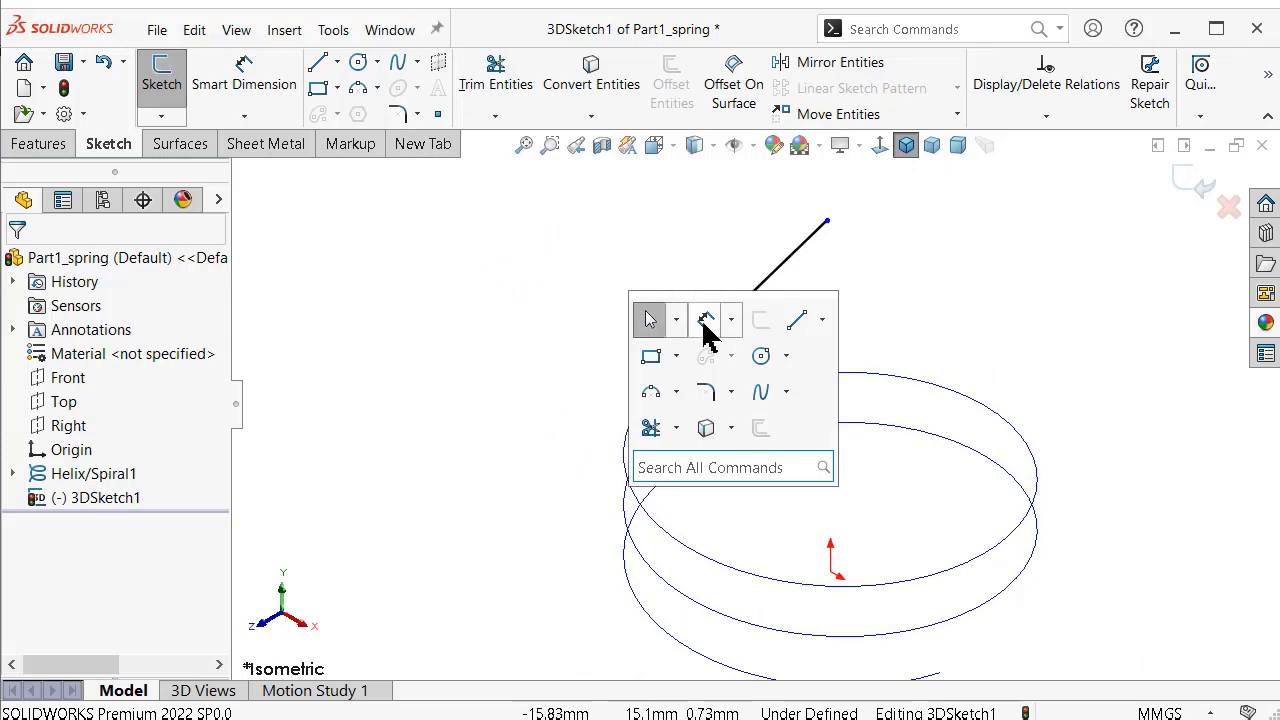
left_click(703, 322)
left_click(720, 322)
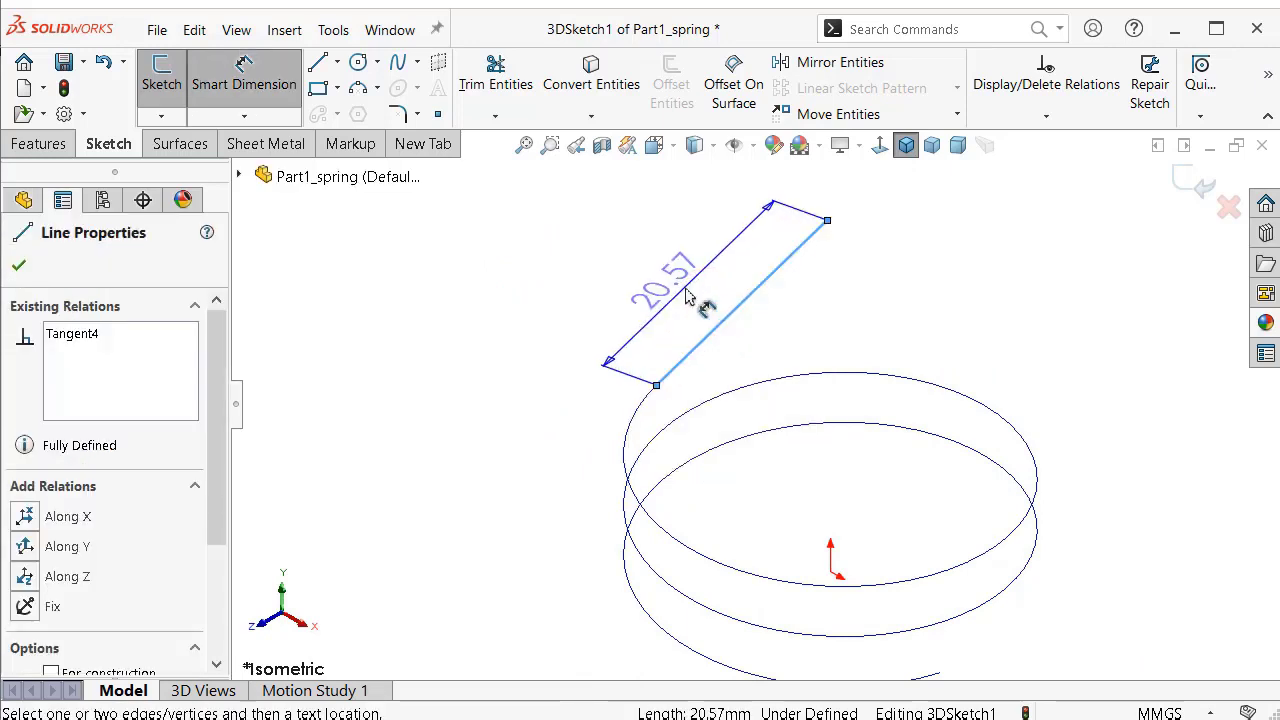
left_click(688, 296)
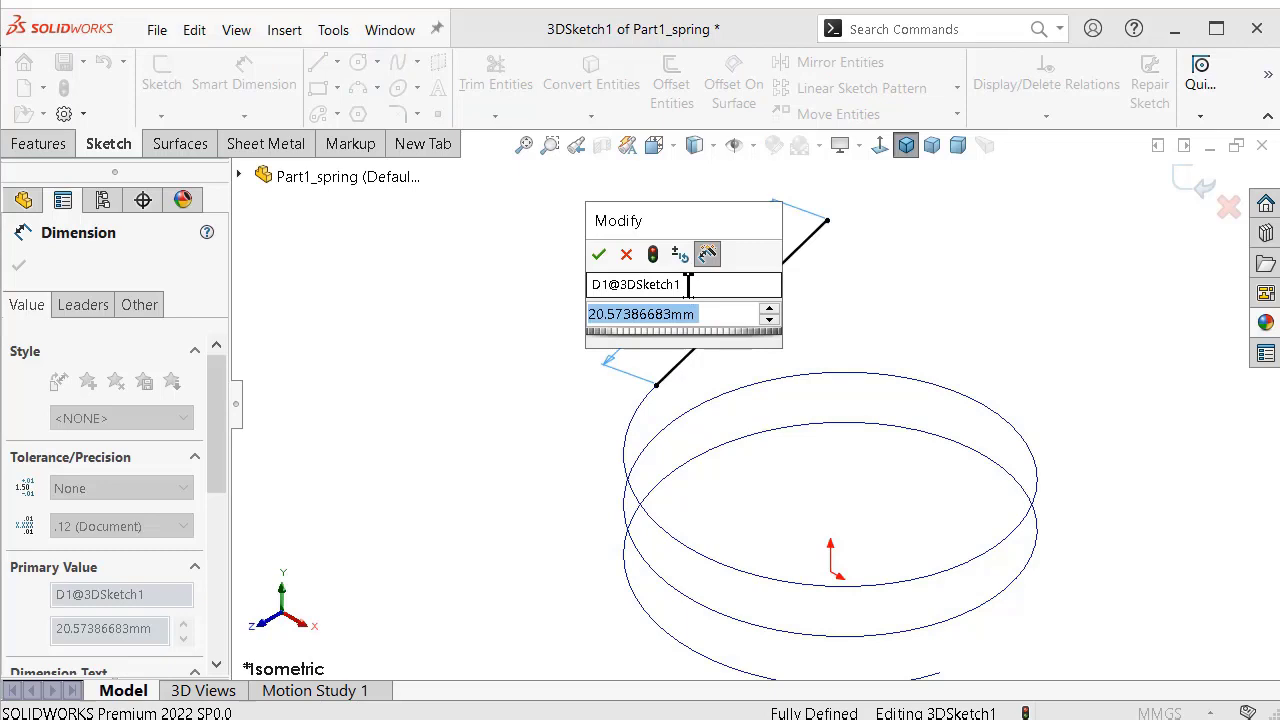
type("43")
left_click(597, 256)
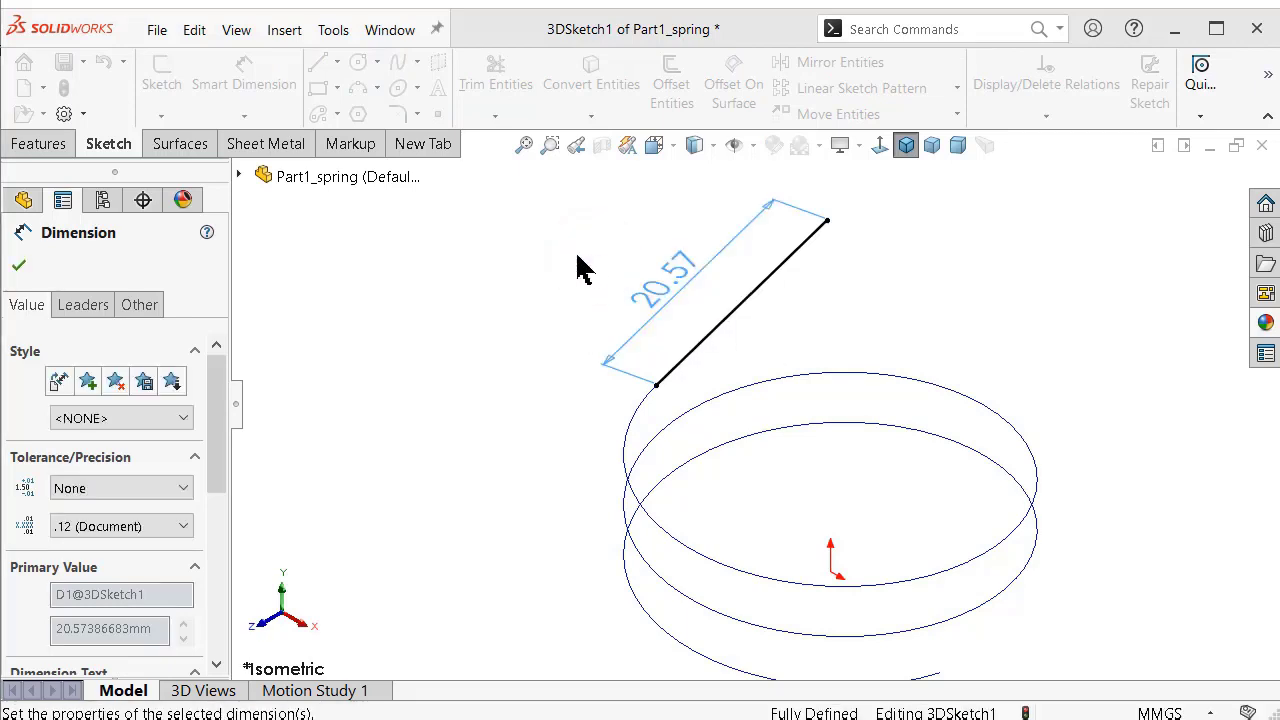
left_click(506, 268)
scroll(780, 335, "up", 5)
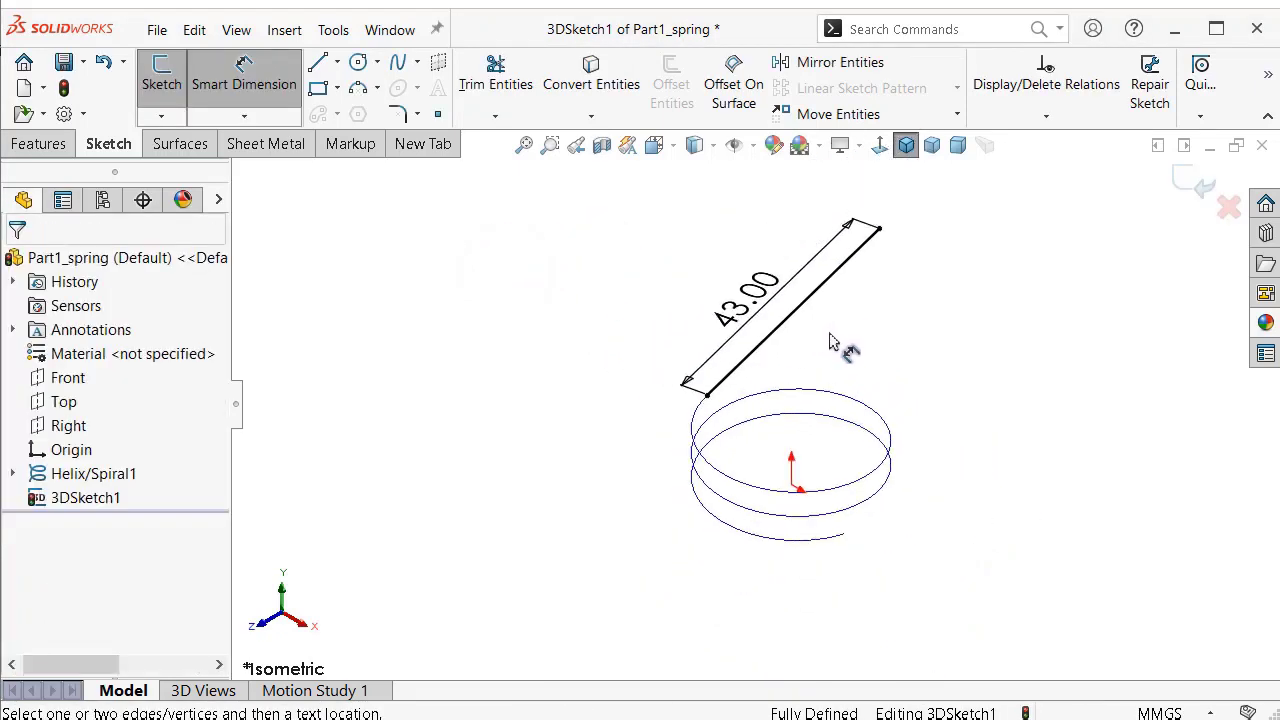
middle_click_drag(835, 340, 829, 314)
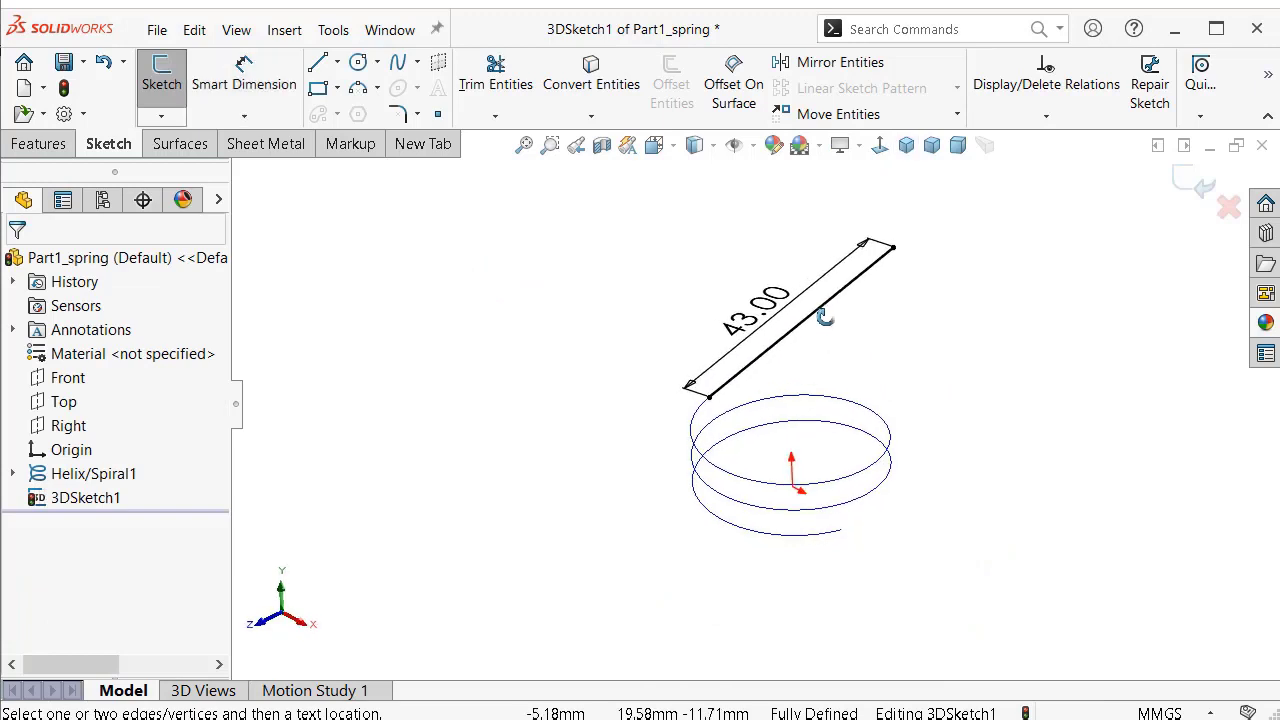
left_click(1192, 184)
Reopen the first 3D sketch and exit it without changes.
mouse_move(949, 343)
middle_mouse_down()
mouse_move(943, 457)
mouse_move(948, 433)
middle_mouse_up()
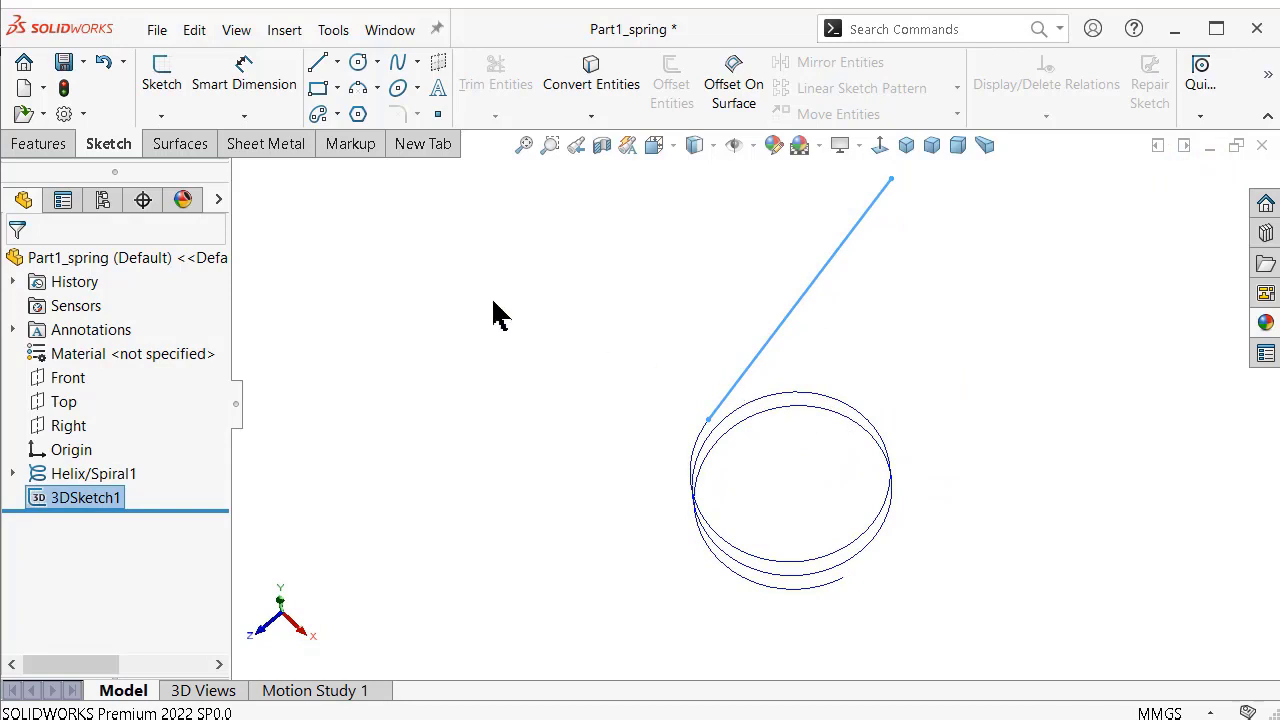
left_click(161, 116)
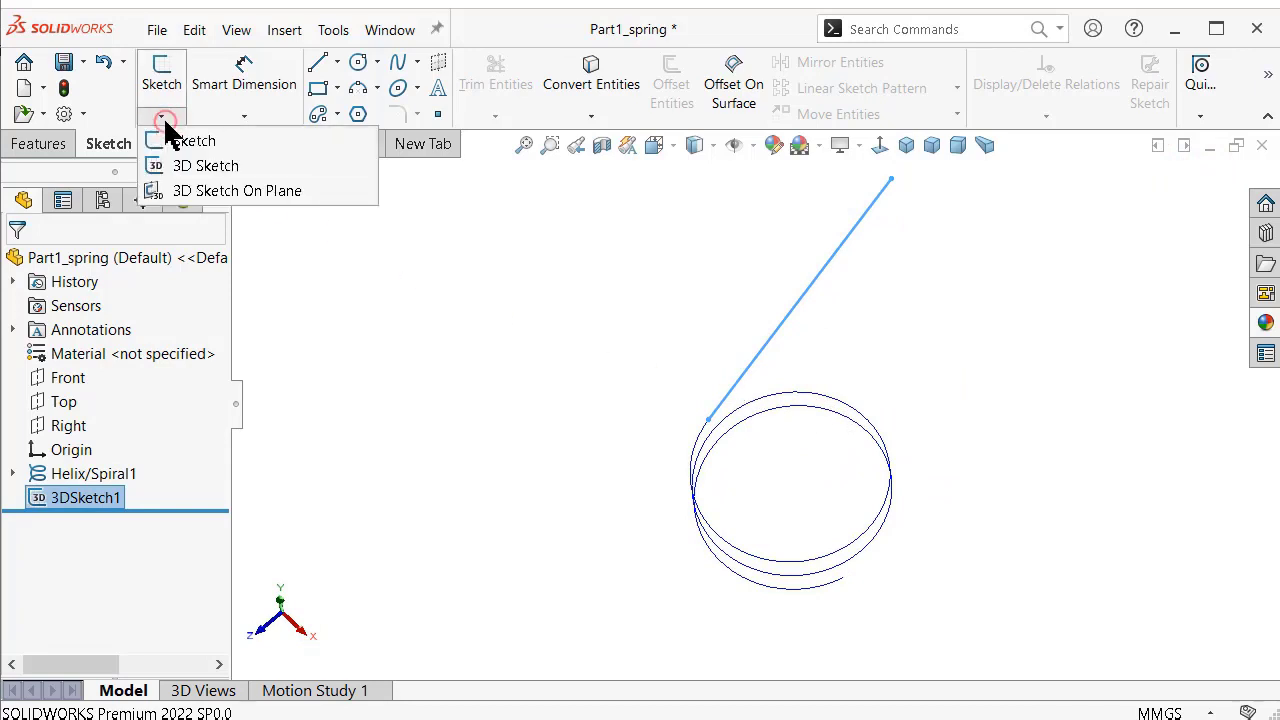
left_click(199, 167)
mouse_move(920, 480)
middle_mouse_down()
mouse_move(894, 366)
mouse_move(838, 416)
mouse_move(886, 437)
mouse_move(903, 494)
middle_mouse_up()
scroll(866, 574, "down", 2)
scroll(868, 548, "up", 2)
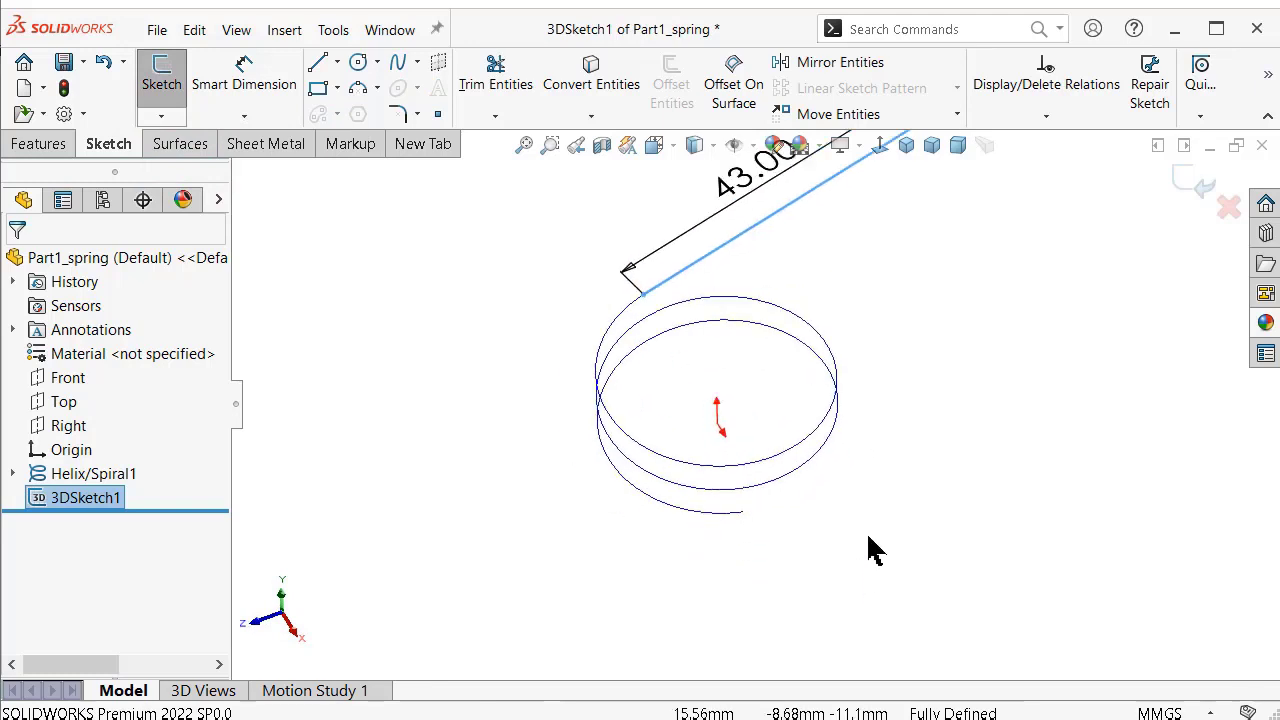
left_click(1195, 197)
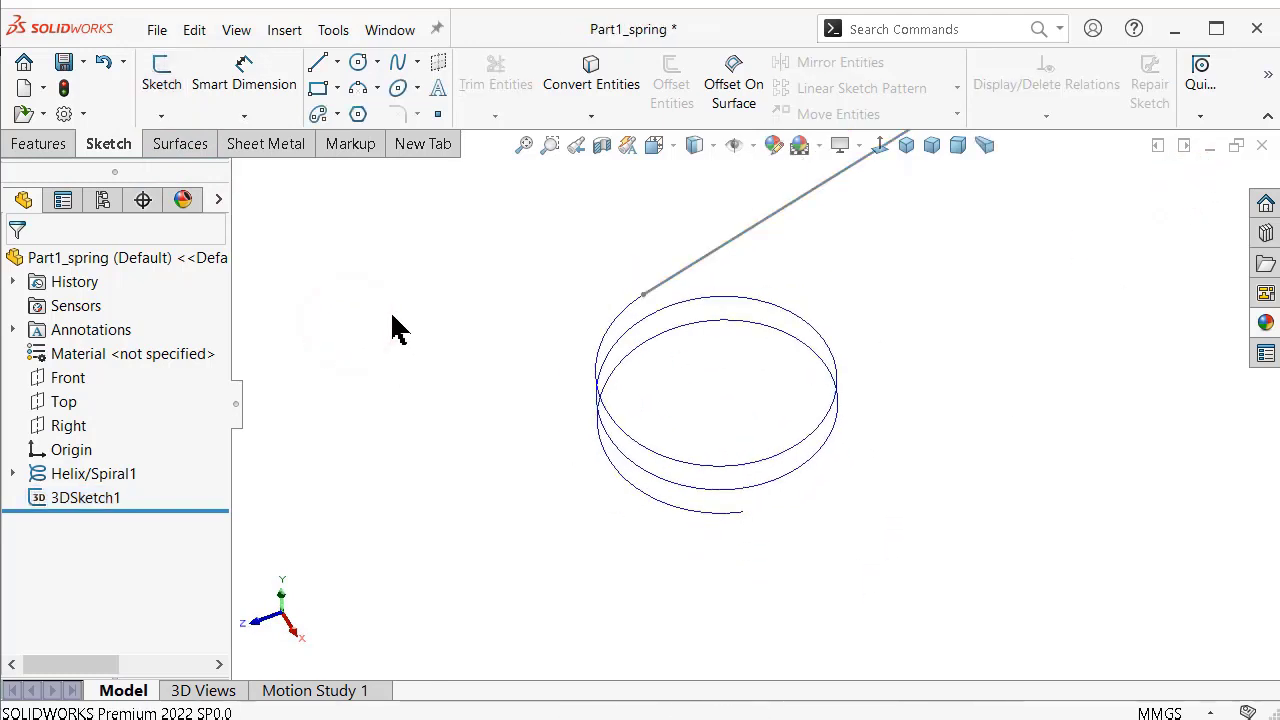
In a new 3D sketch on the ZX plane, draw a line from the helix's lower end.
left_click(161, 115)
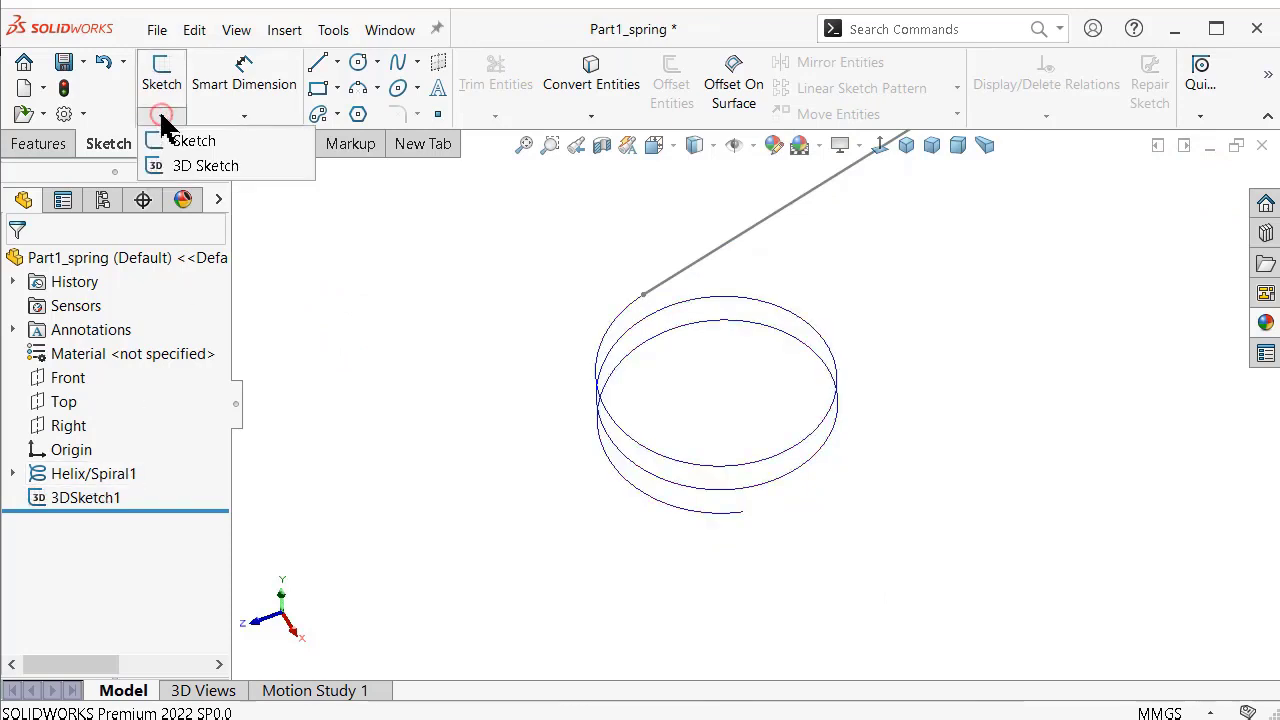
left_click(183, 166)
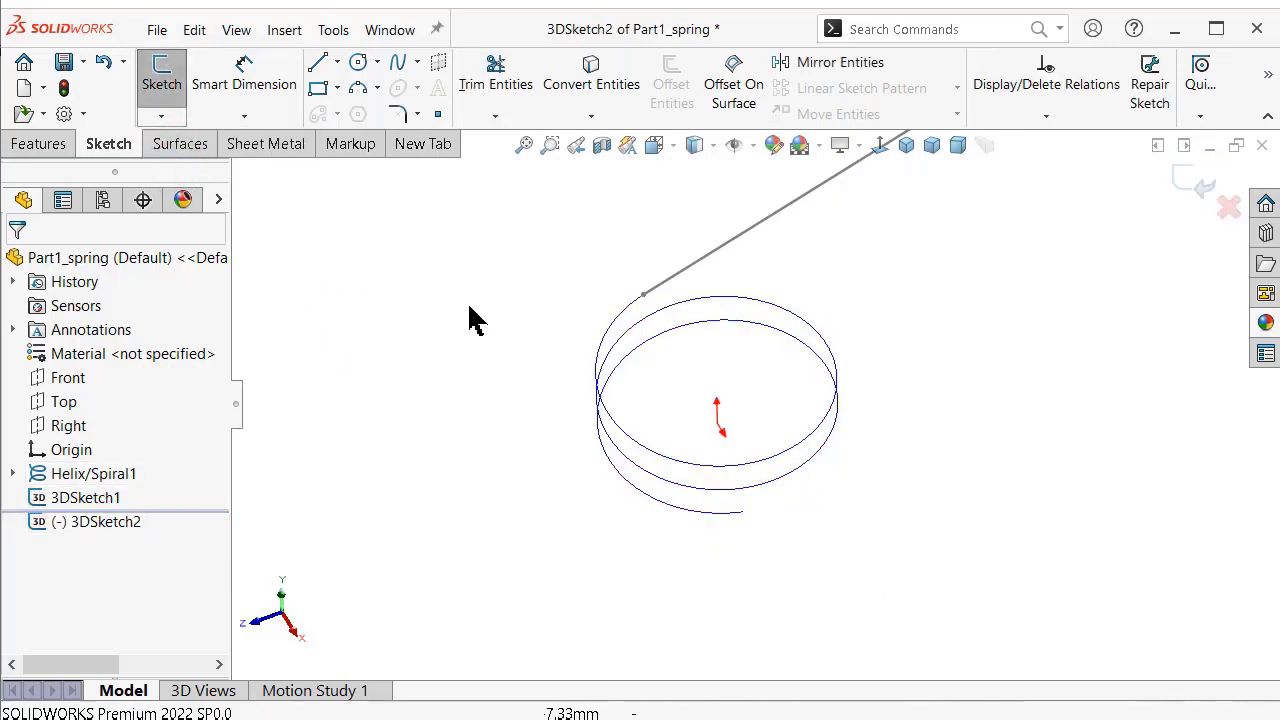
left_click(317, 62)
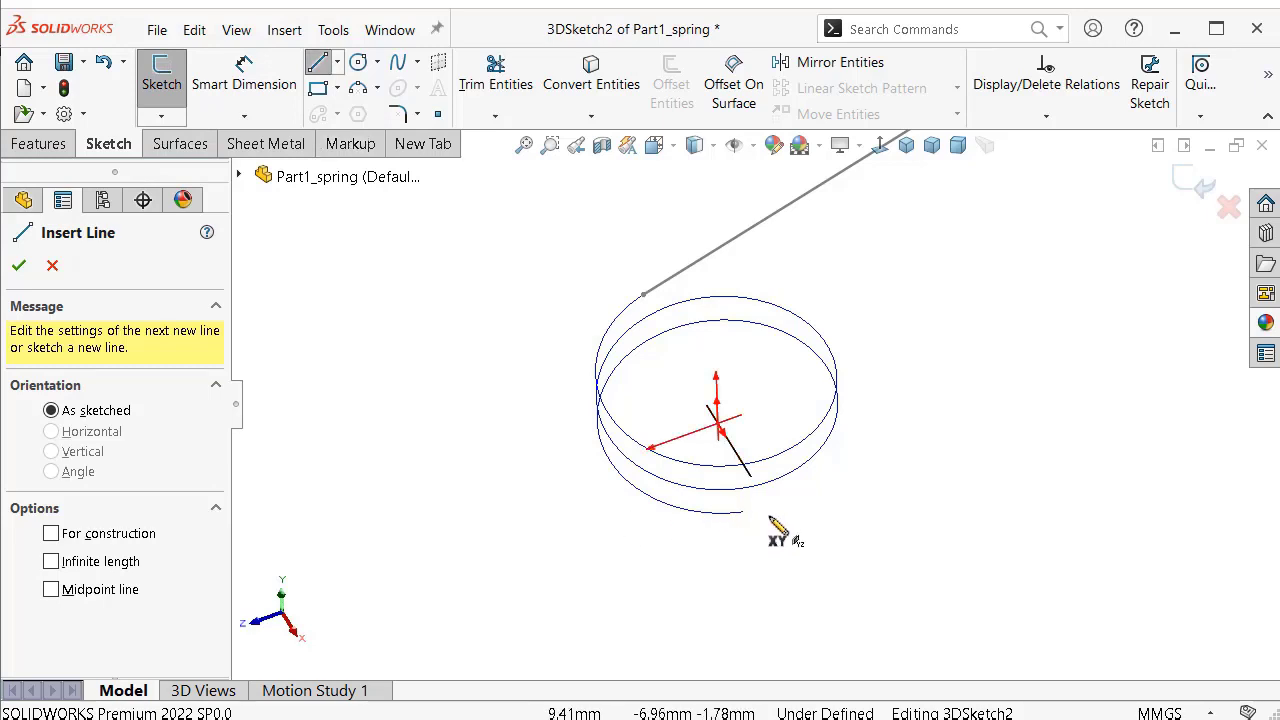
key("Tab")
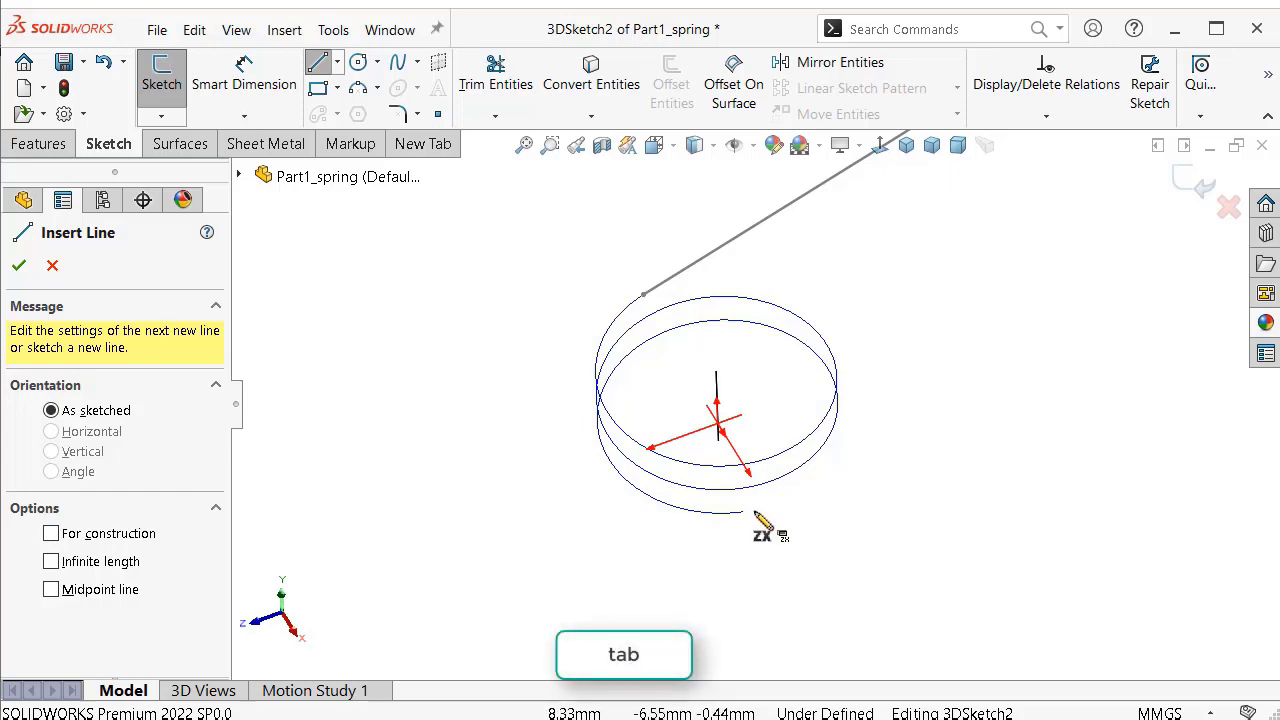
left_click(743, 513)
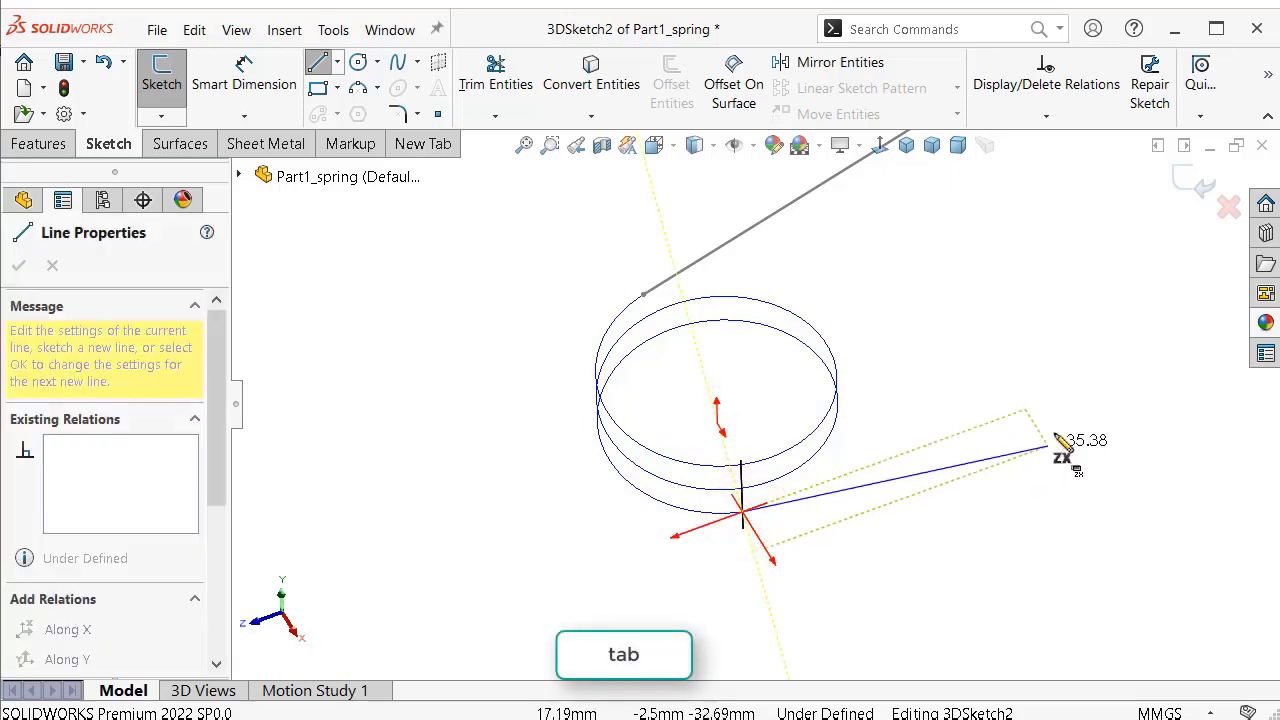
left_click(1078, 418)
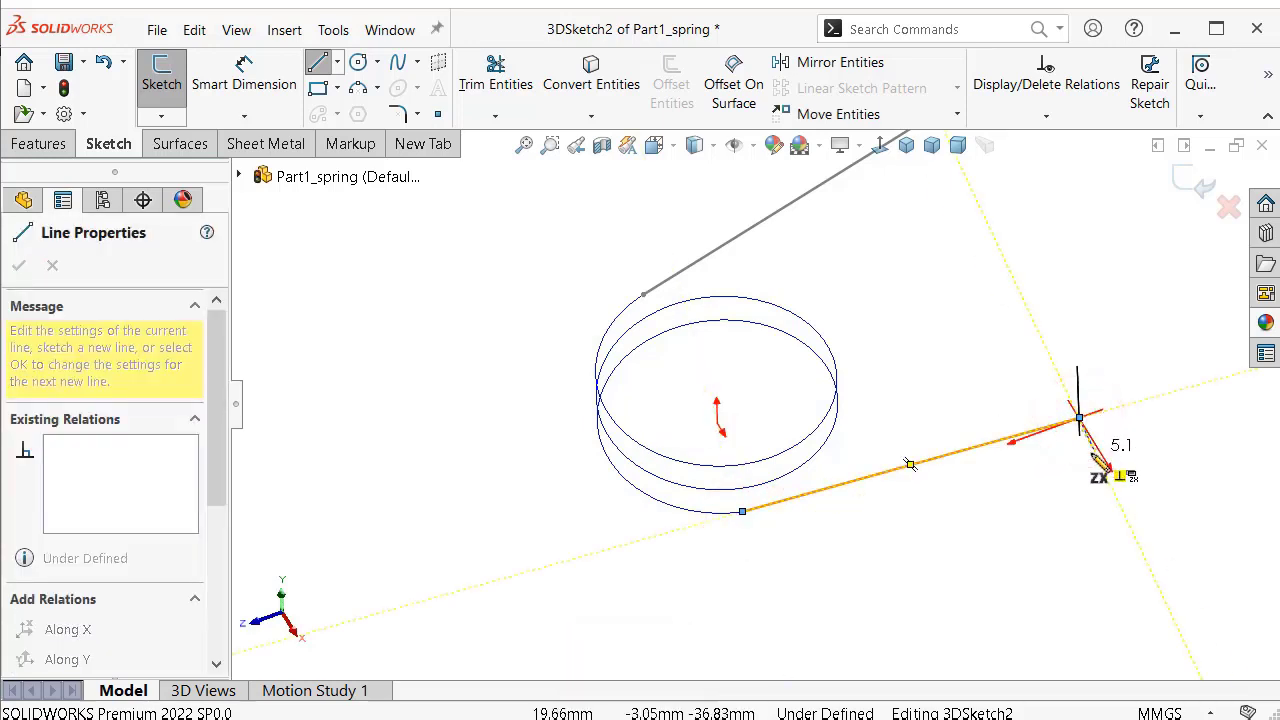
right_click(1088, 438)
left_click(1123, 470)
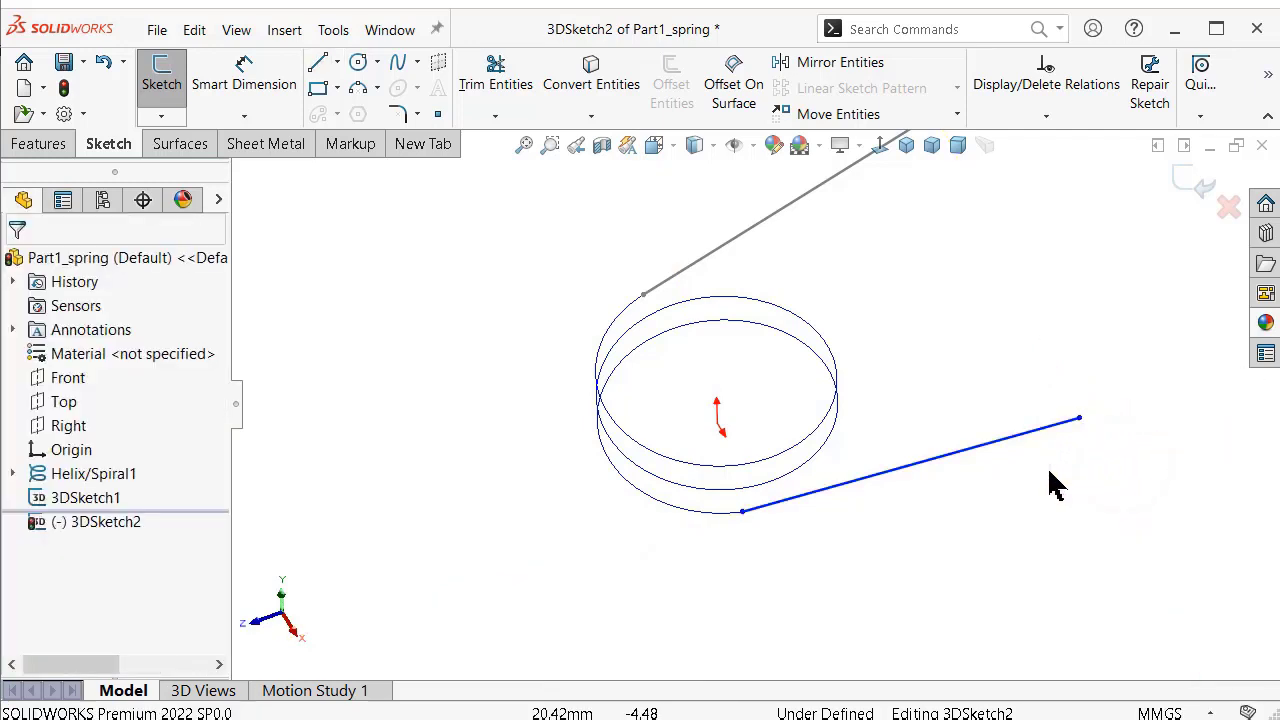
scroll(970, 500, "down", 2)
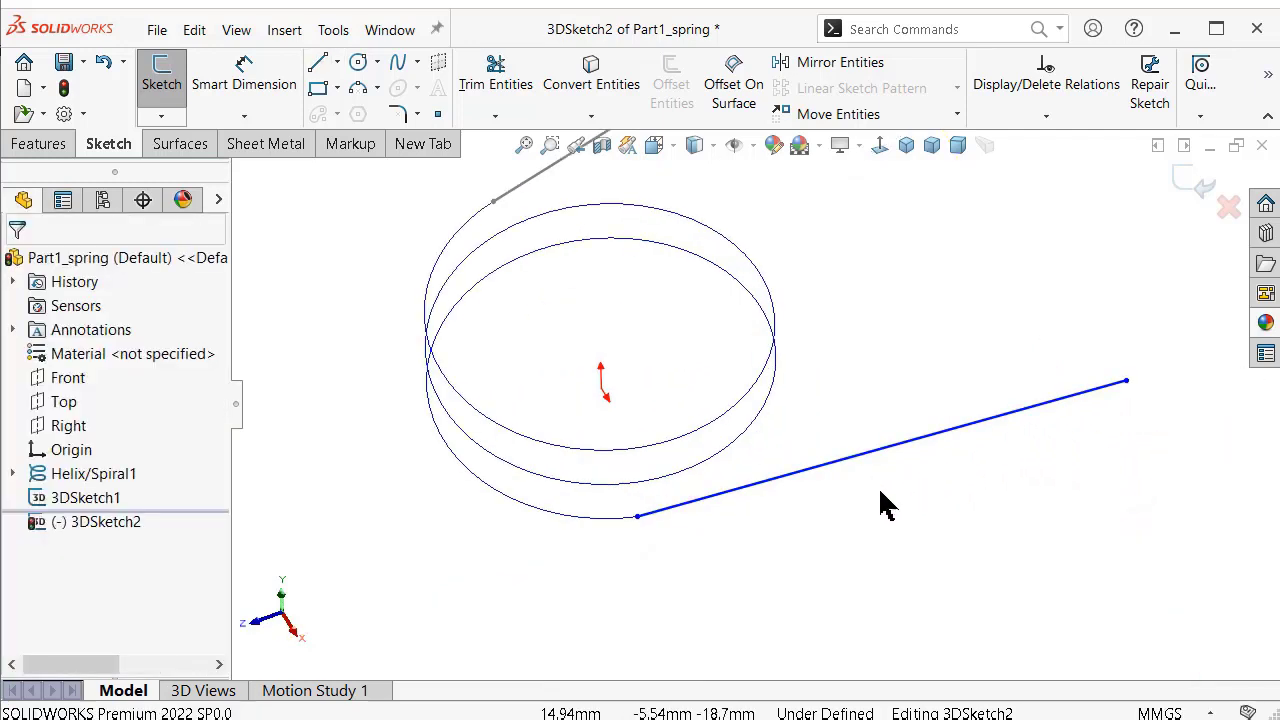
Make the second leg line tangent to the helix.
left_click(637, 518)
left_click(591, 520)
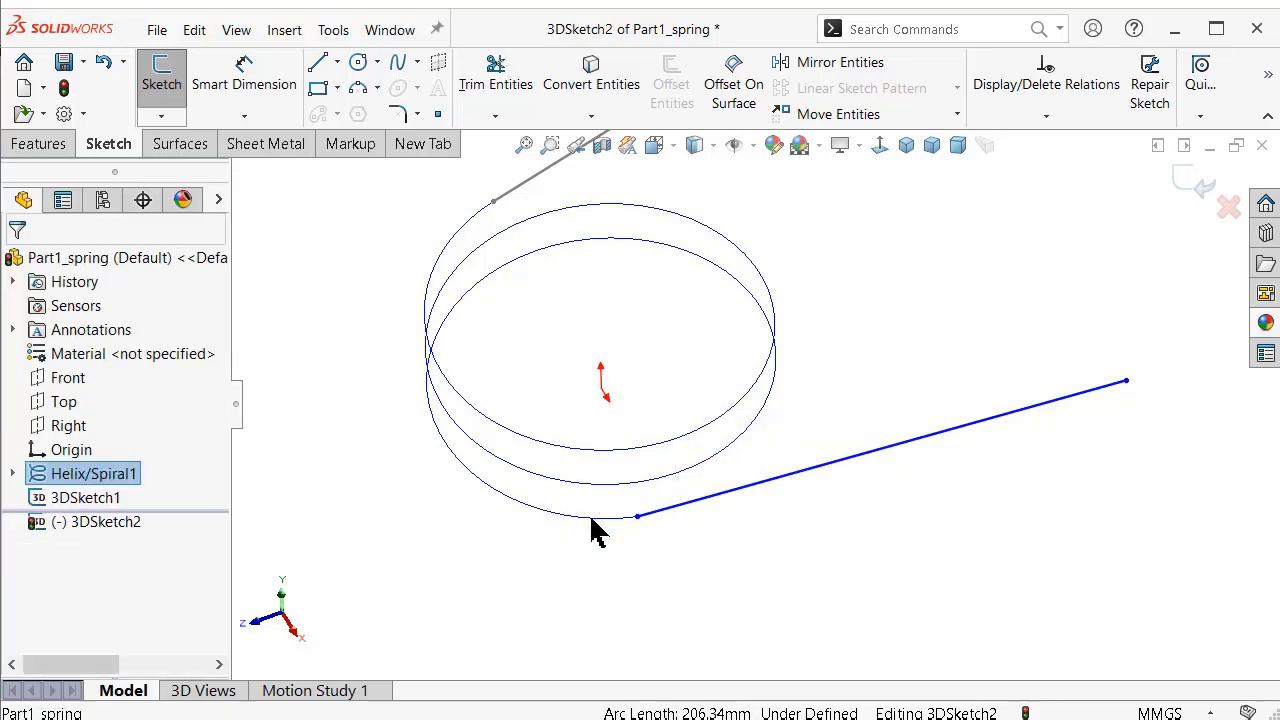
scroll(620, 538, "down", 3)
scroll(640, 535, "down", 2)
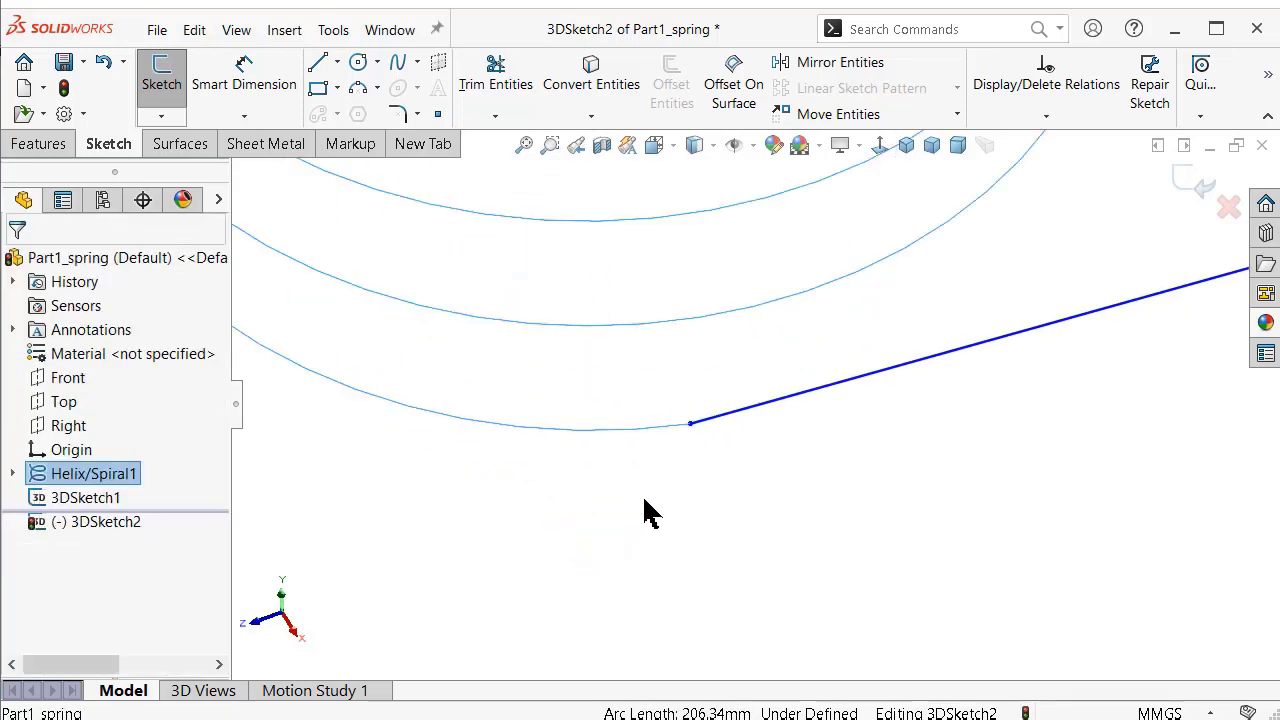
left_click(768, 412, "ctrl")
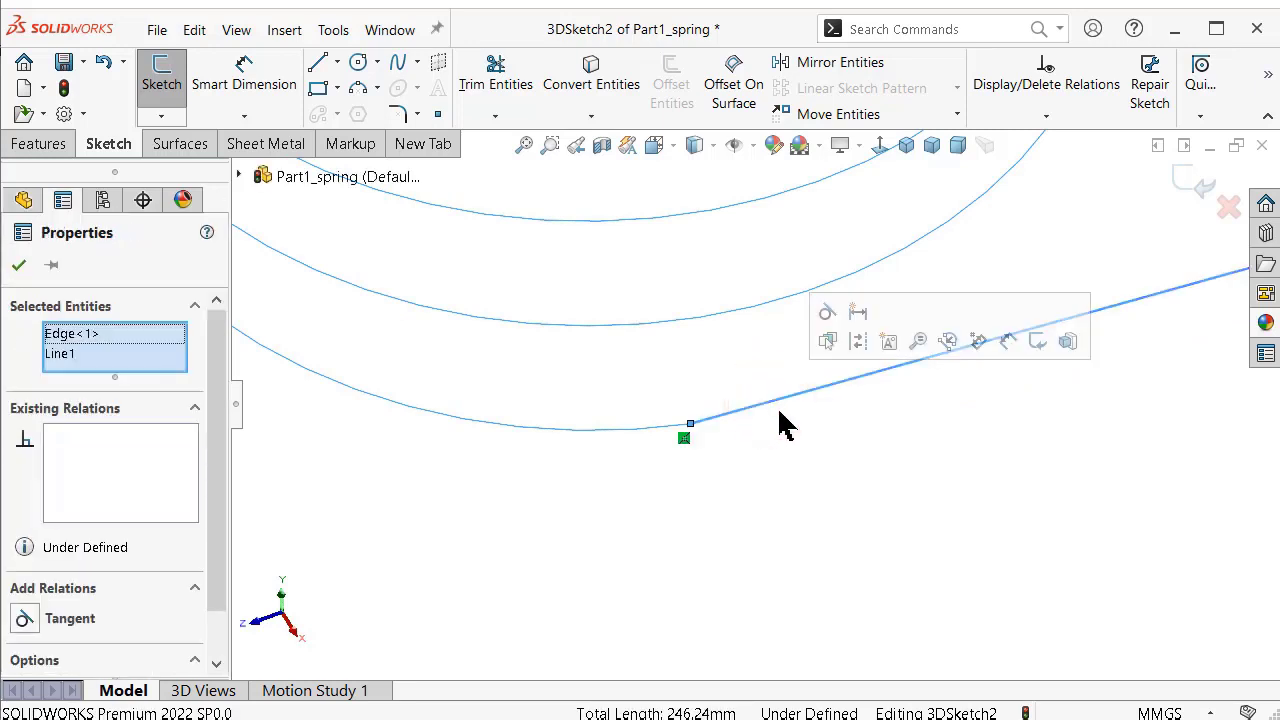
left_click(825, 314)
scroll(894, 434, "up", 1)
scroll(897, 432, "up", 3)
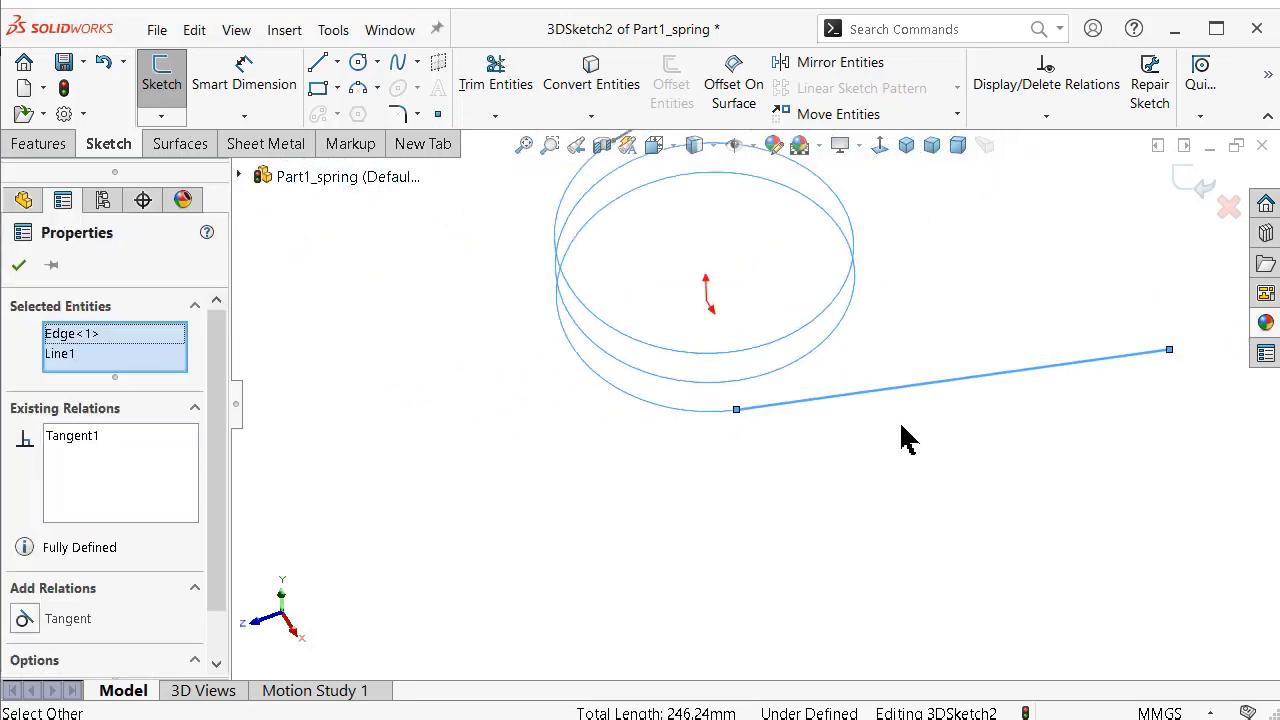
scroll(899, 425, "up", 1)
left_click(945, 300)
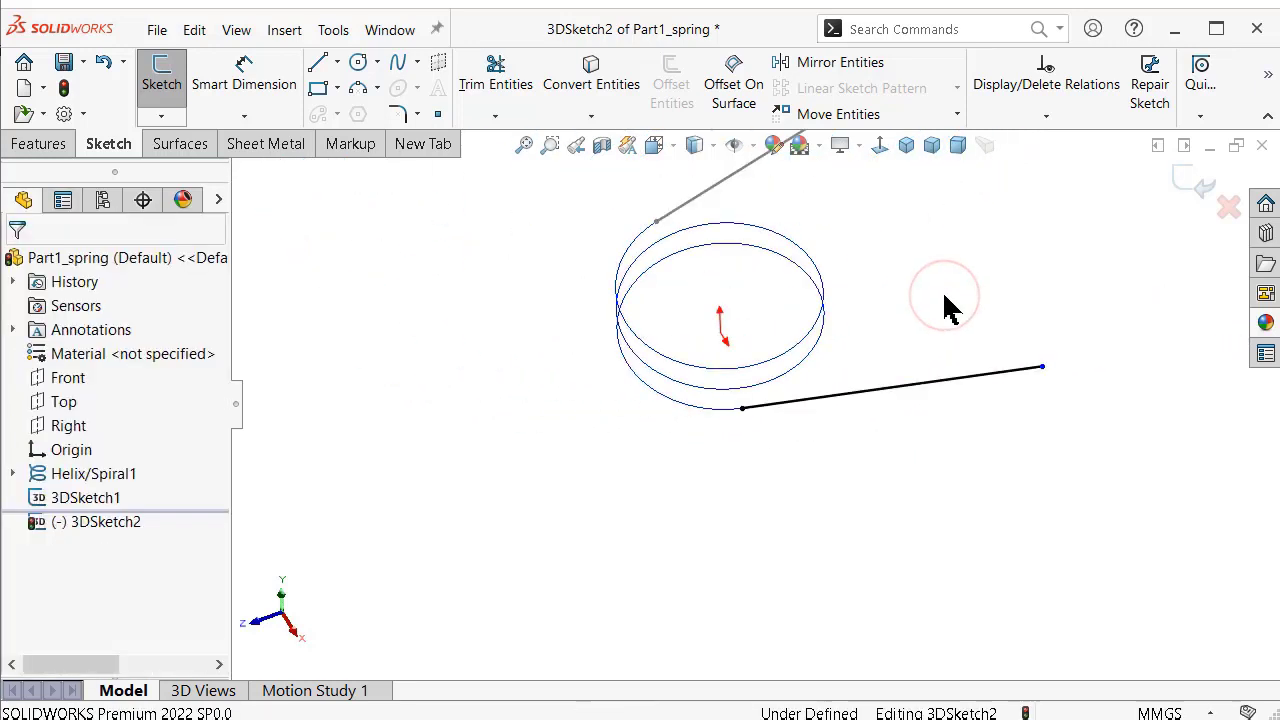
Make both legs equal in length and close the second 3D sketch.
left_click(950, 381)
middle_click_drag(910, 375, 783, 225)
left_click(785, 226, "ctrl")
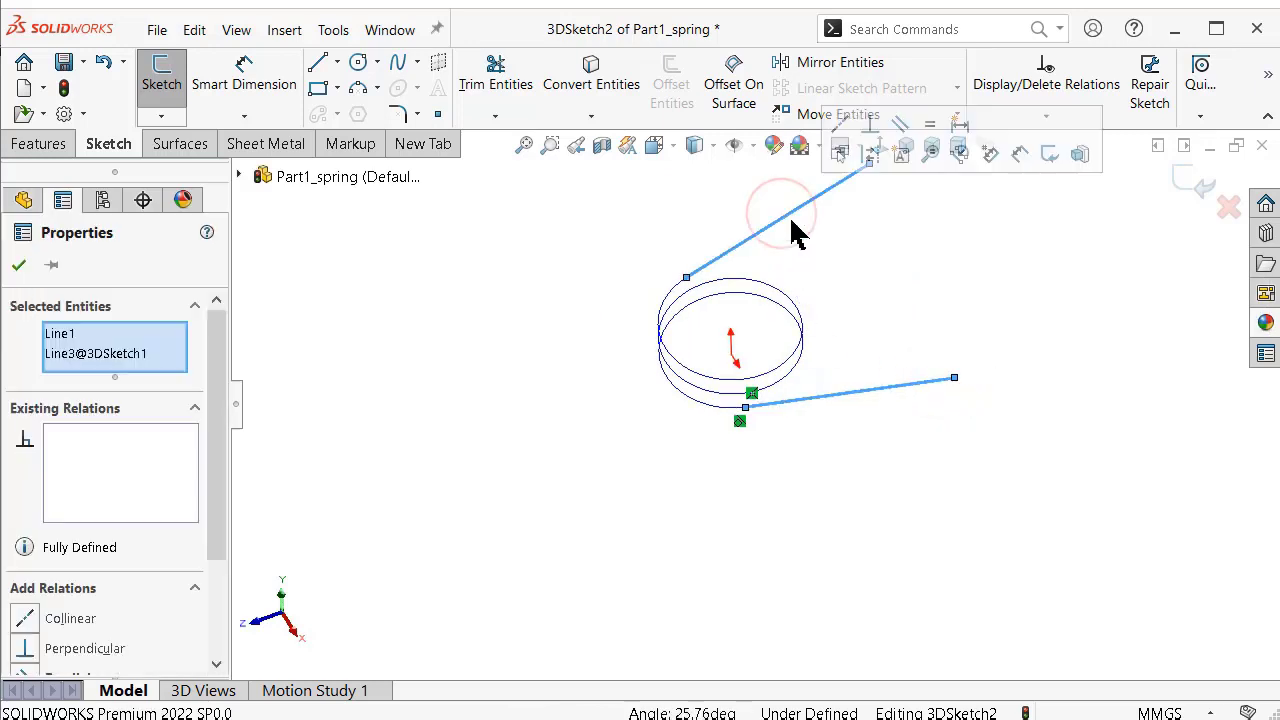
left_click(929, 124)
left_click(1037, 258)
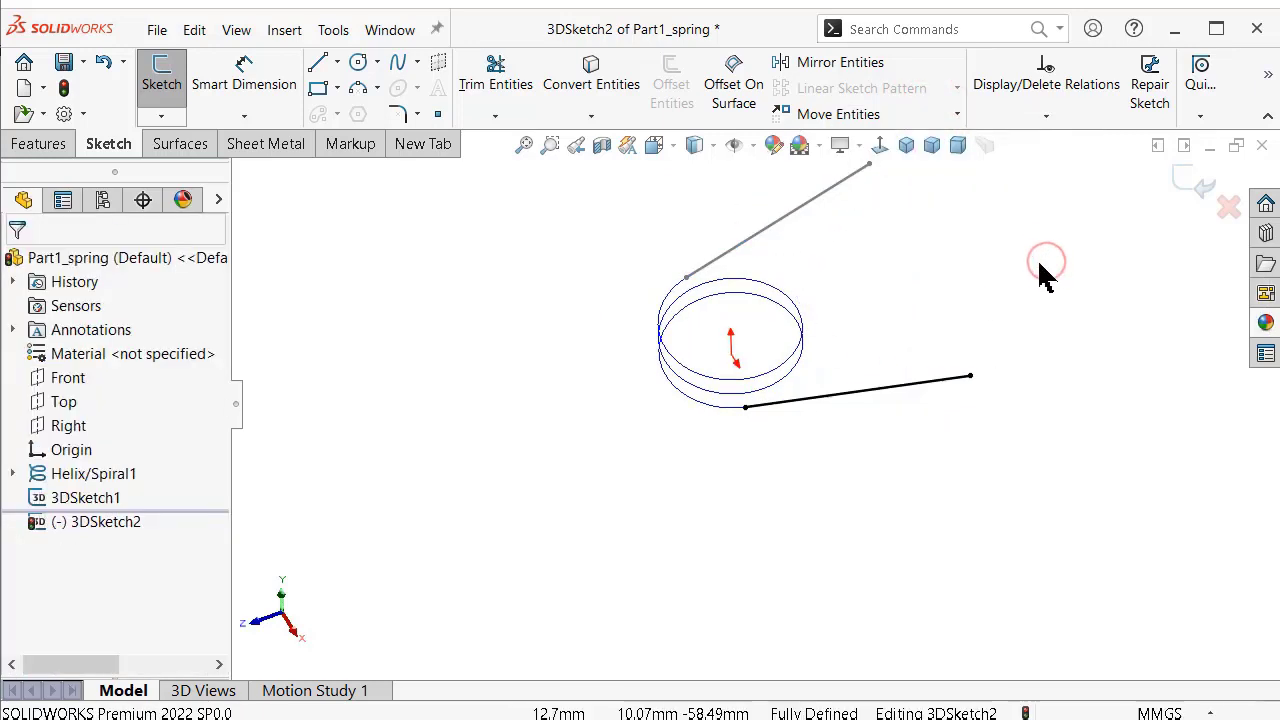
mouse_move(1023, 297)
middle_mouse_down()
mouse_move(943, 177)
mouse_move(903, 170)
mouse_move(786, 206)
mouse_move(809, 300)
mouse_move(800, 295)
mouse_move(850, 300)
mouse_move(870, 270)
mouse_move(857, 209)
middle_mouse_up()
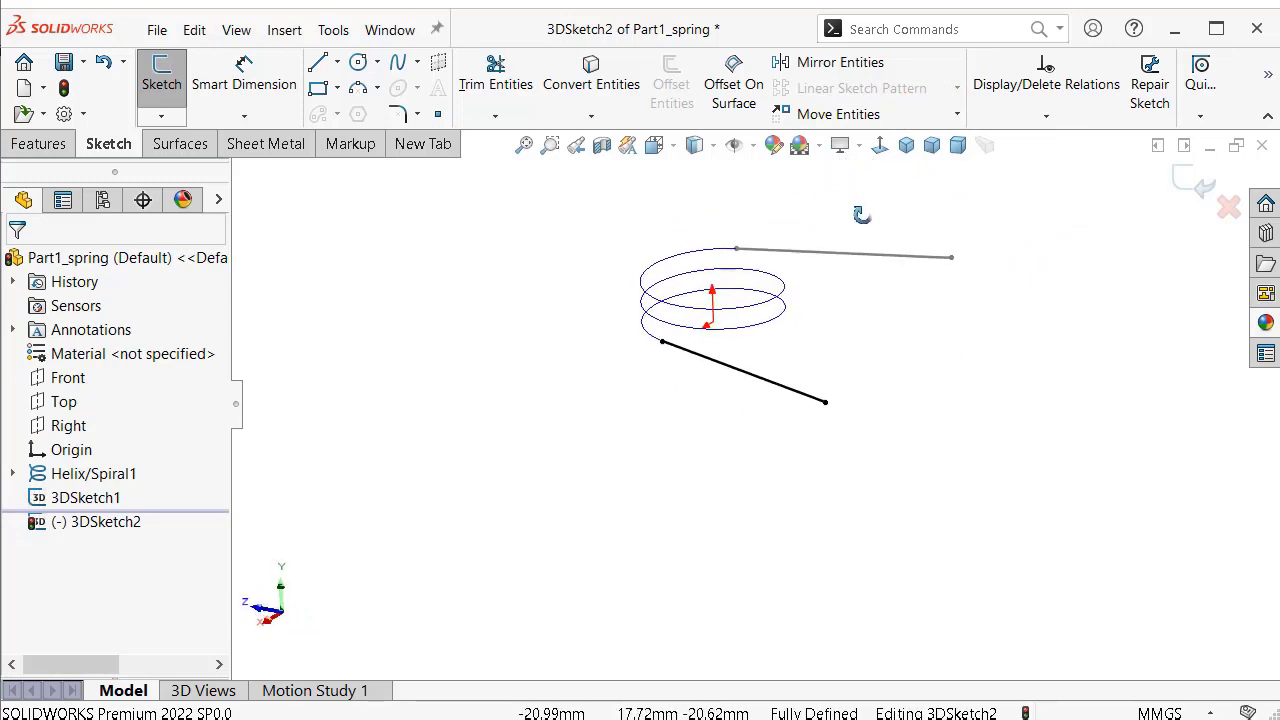
left_click(1186, 178)
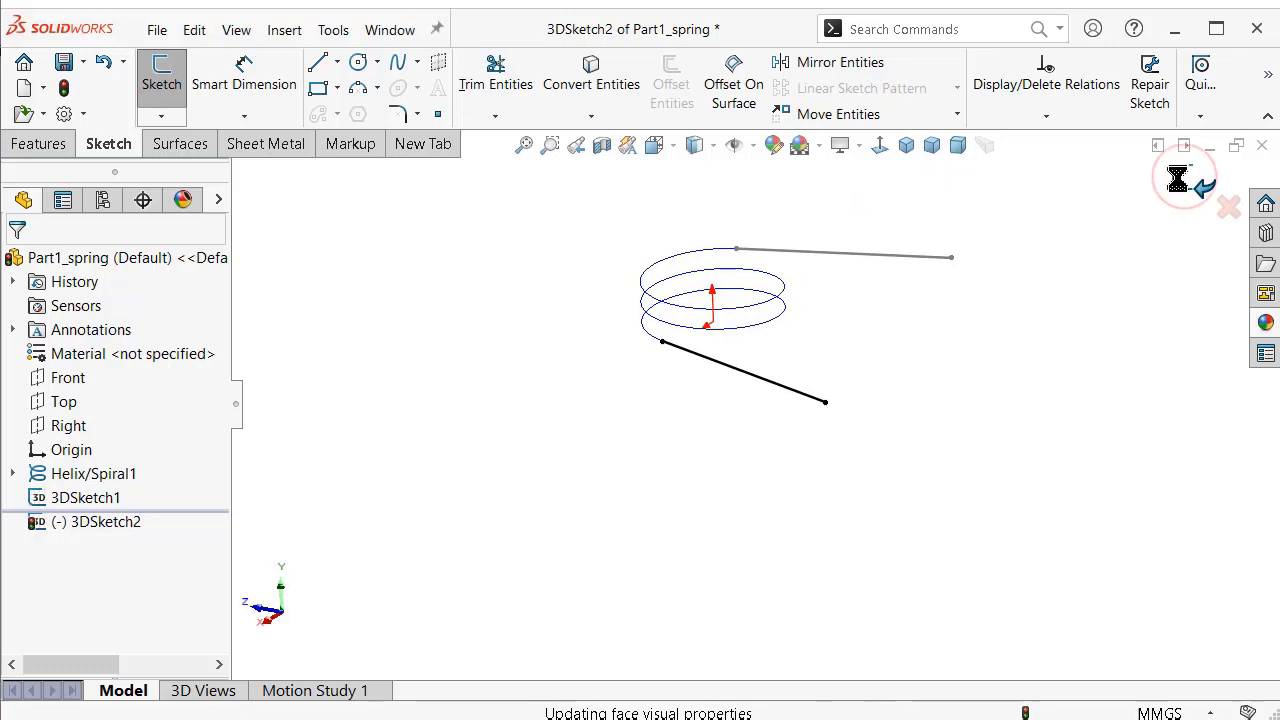
Create a composite curve from 3DSketch1, Helix/Spiral1 and 3DSketch2.
left_click(1136, 280)
left_click(929, 26)
type("c")
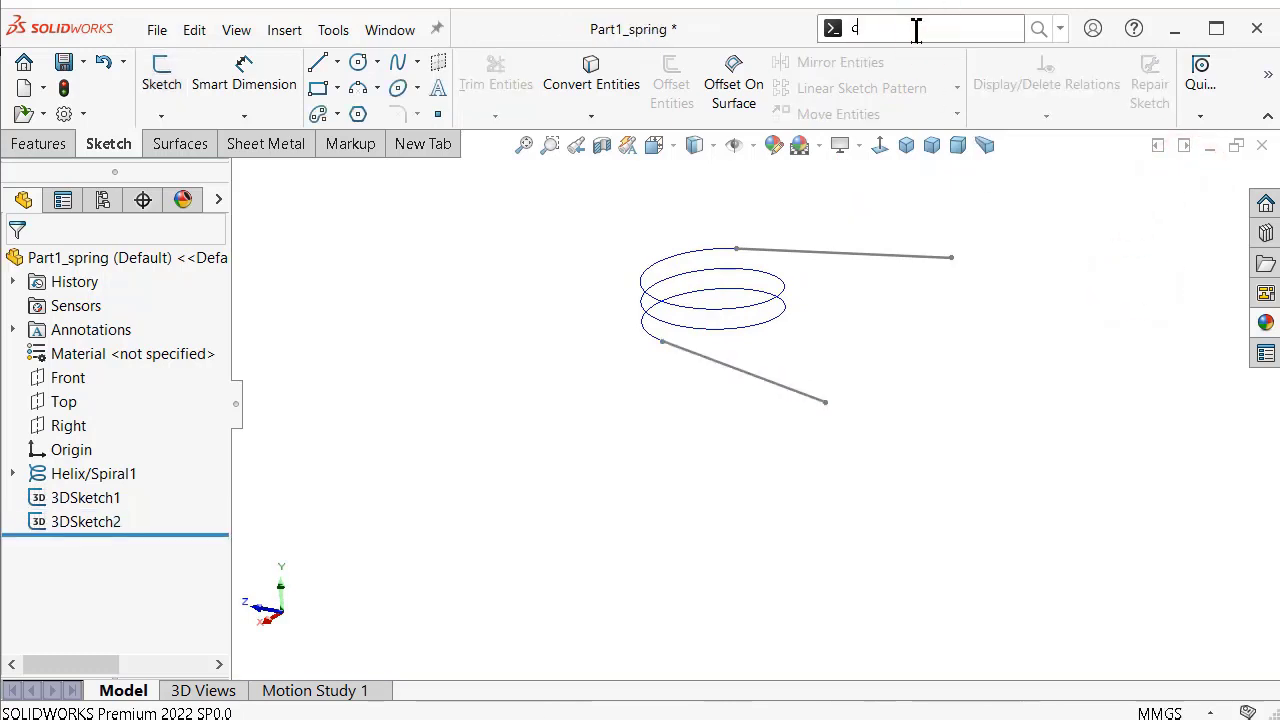
type("o")
left_click(932, 86)
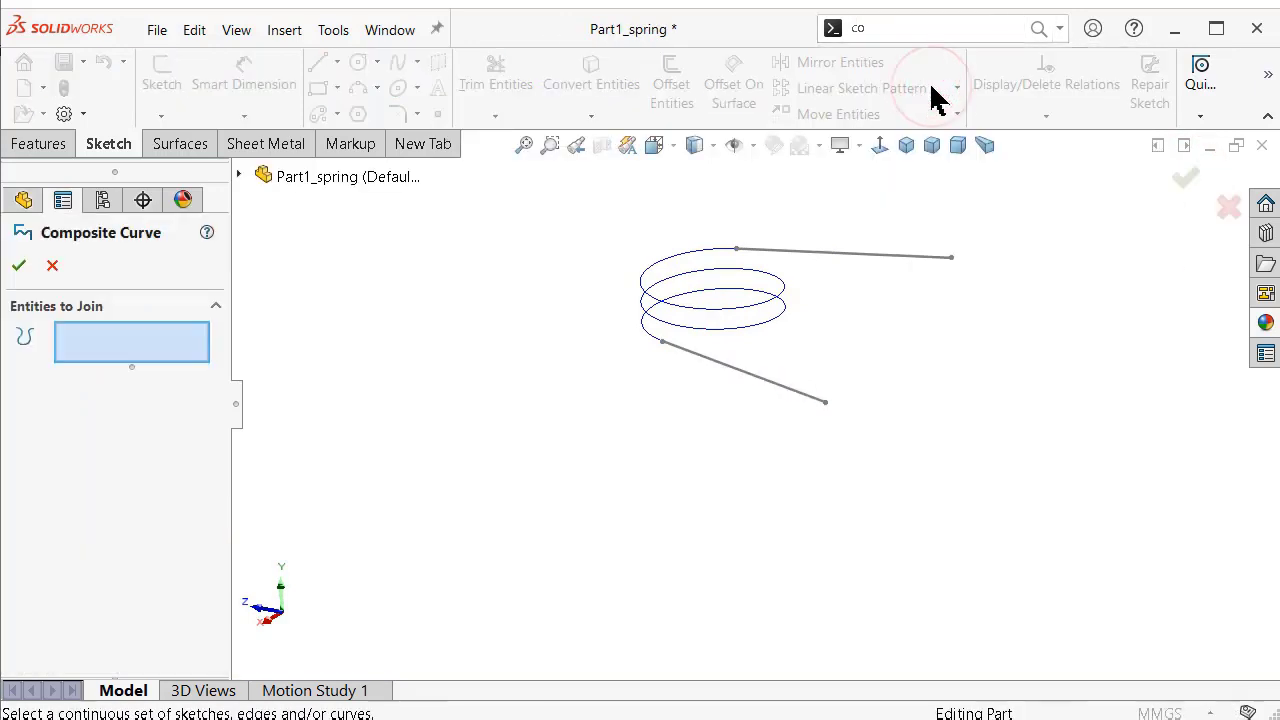
left_click(835, 253)
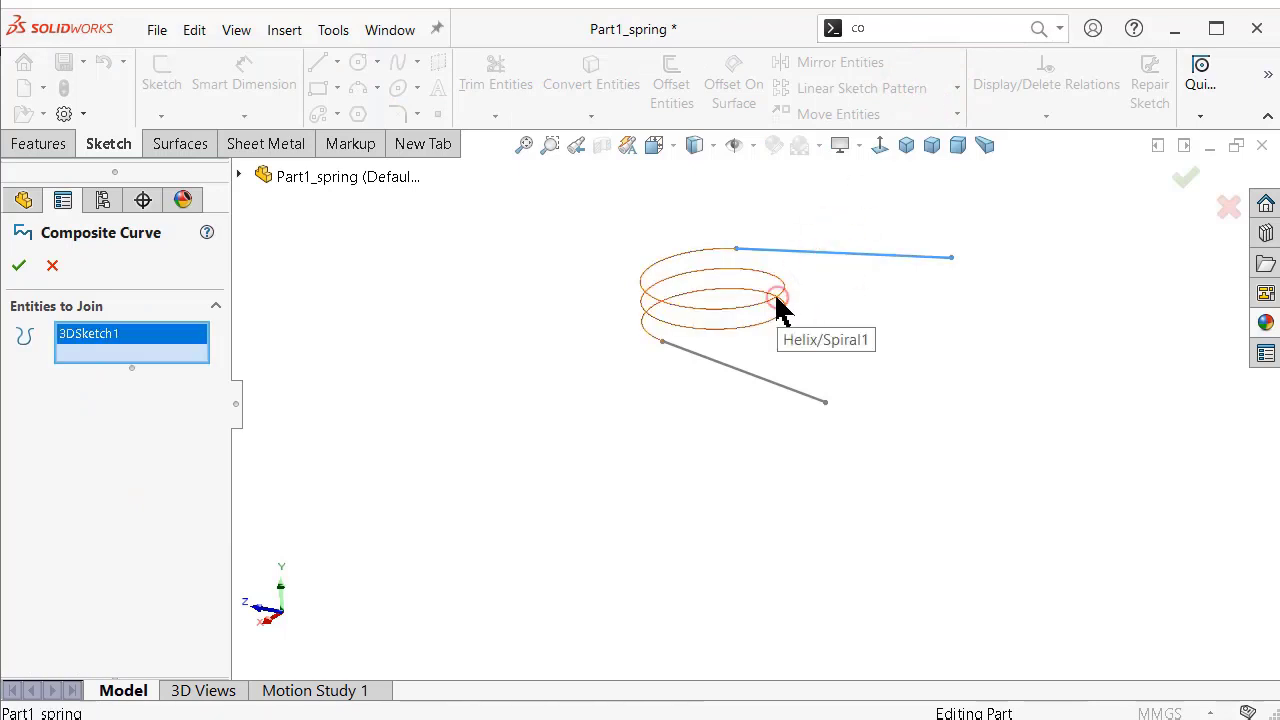
left_click(779, 305)
left_click(778, 385)
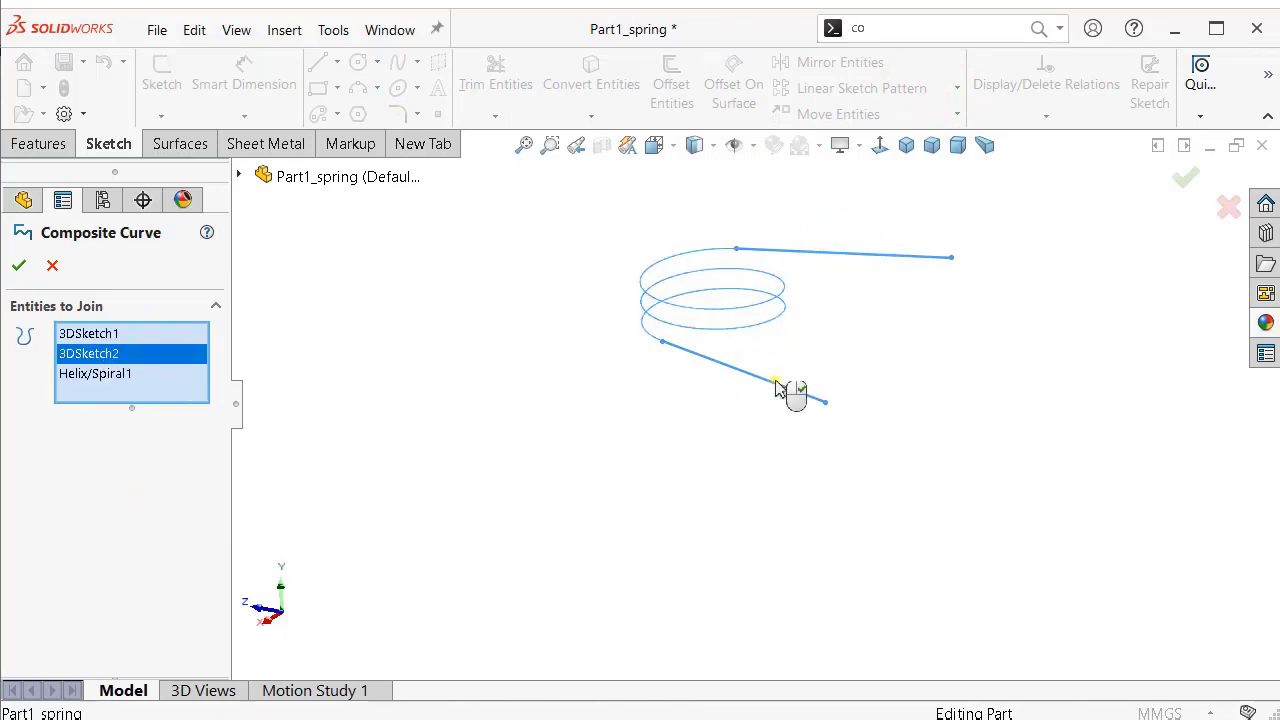
right_click(778, 388)
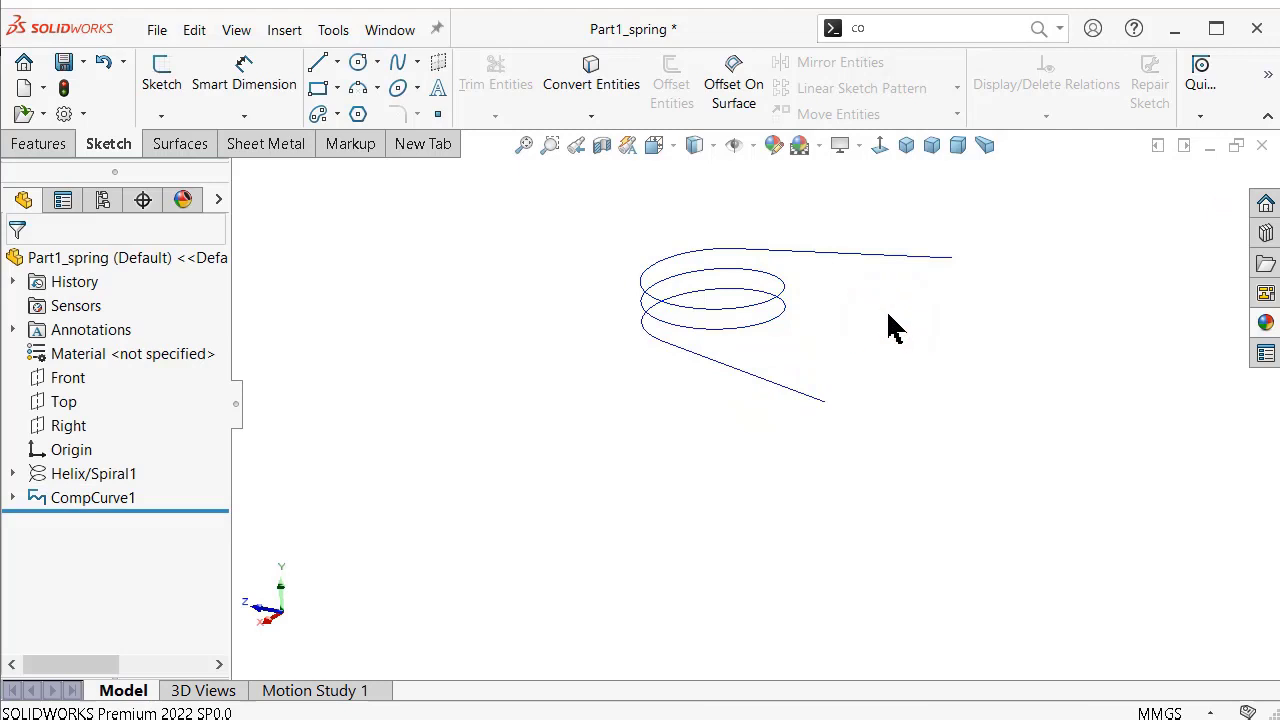
mouse_move(790, 290)
middle_mouse_down()
mouse_move(785, 387)
mouse_move(750, 303)
middle_mouse_up()
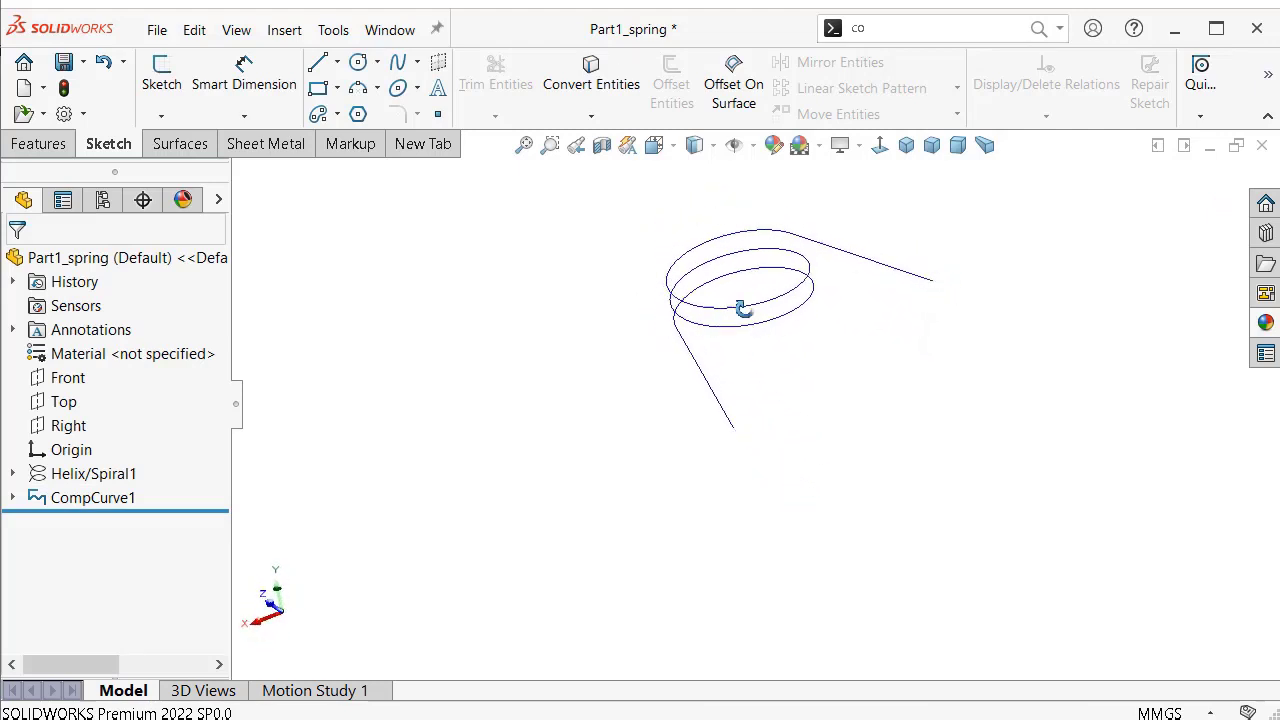
Sweep a 3.90 mm circular profile along CompCurve1 to form the solid wire.
left_click(40, 143)
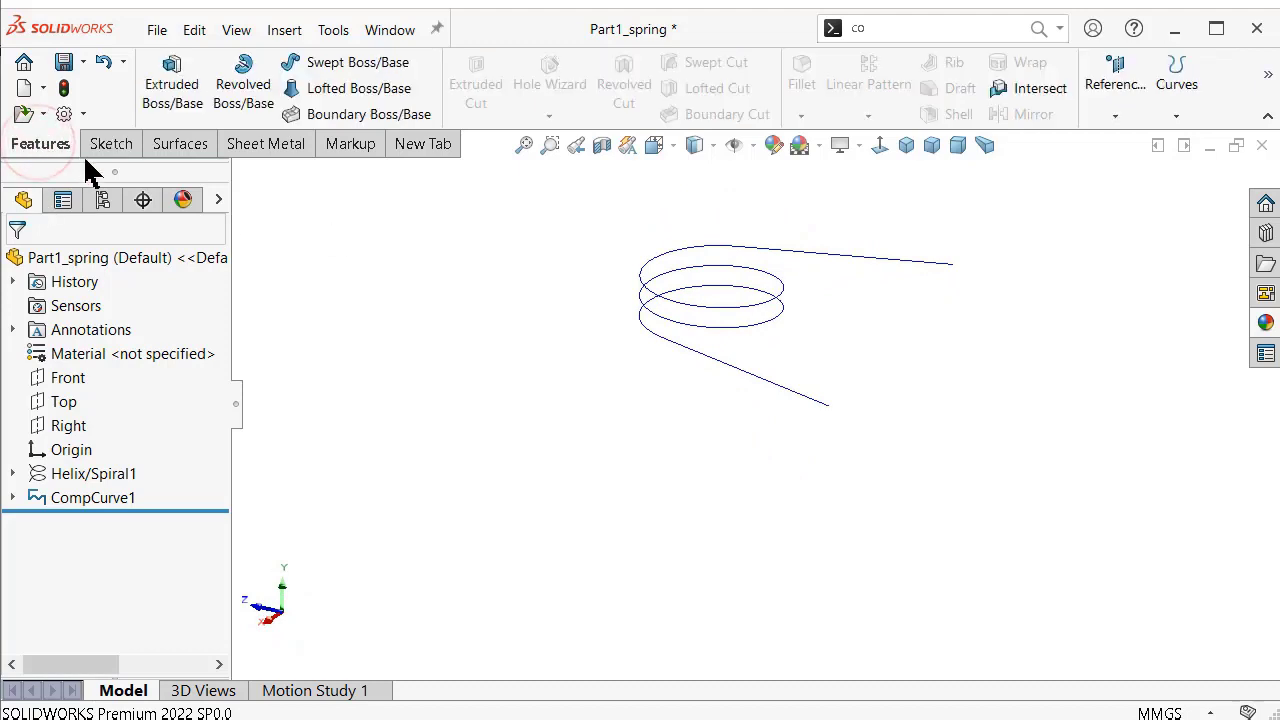
left_click(313, 68)
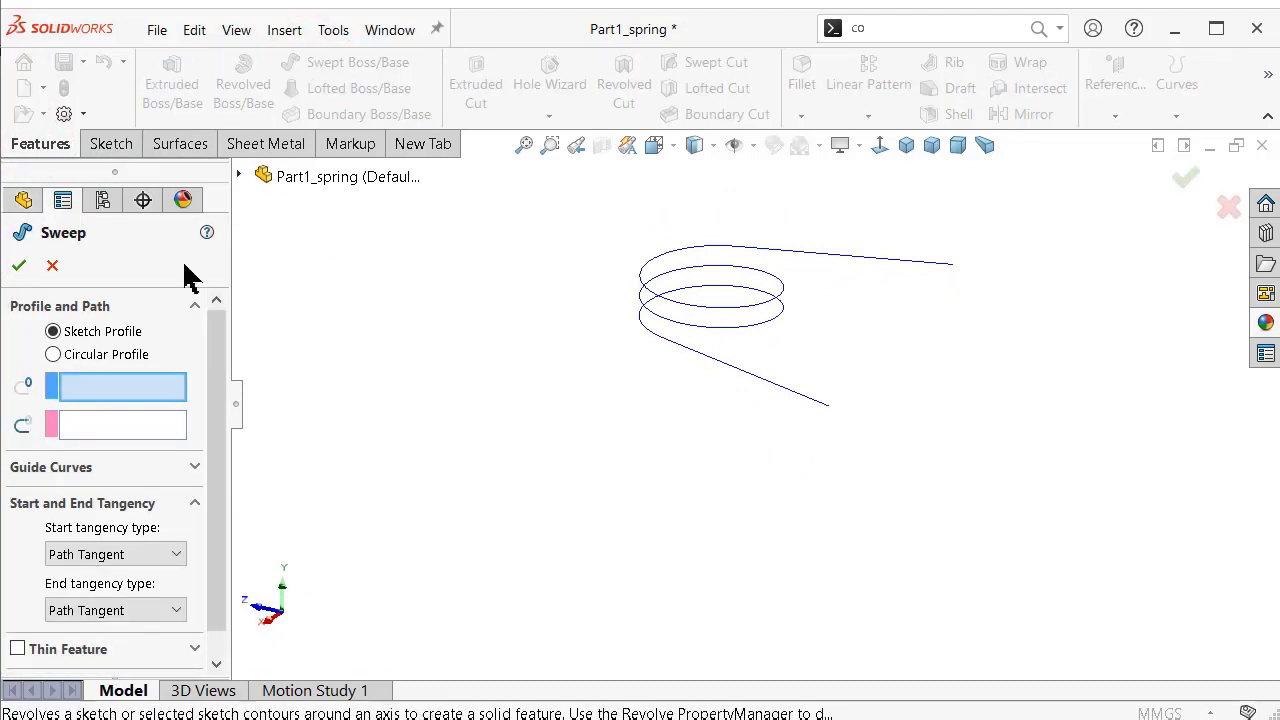
left_click(86, 355)
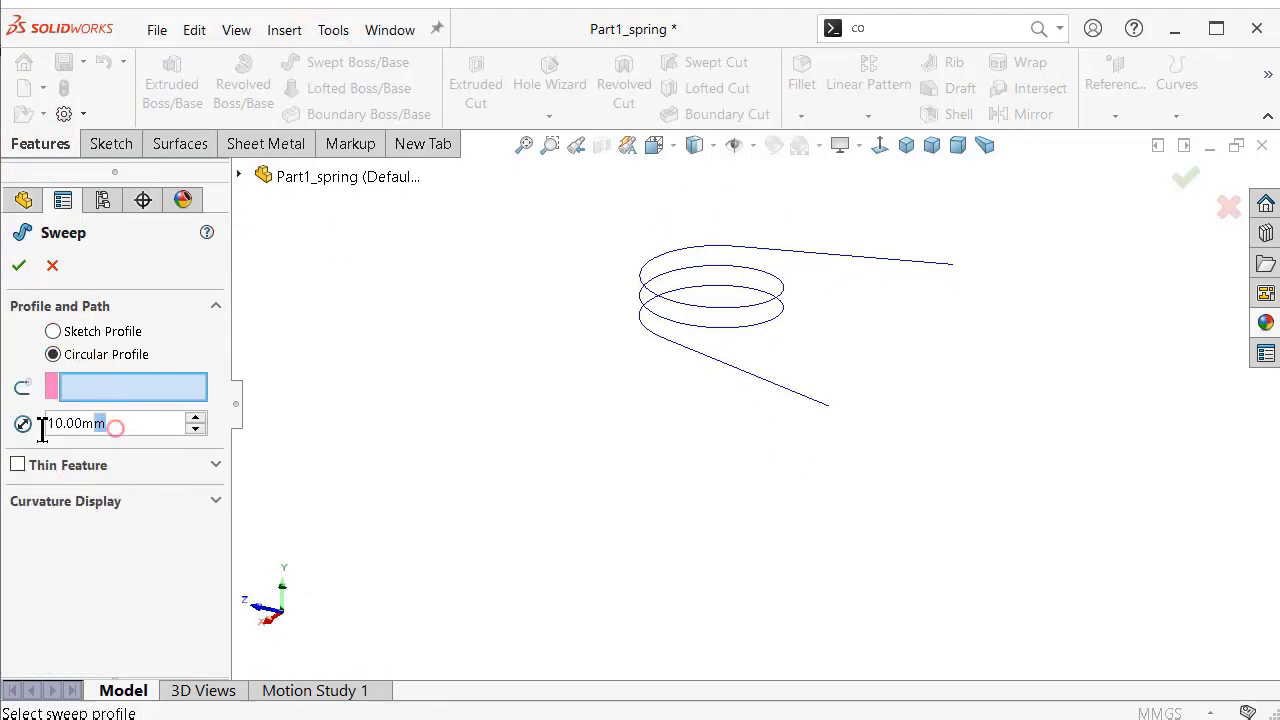
left_click_drag(42, 428, 8, 435)
type("4")
left_click(386, 431)
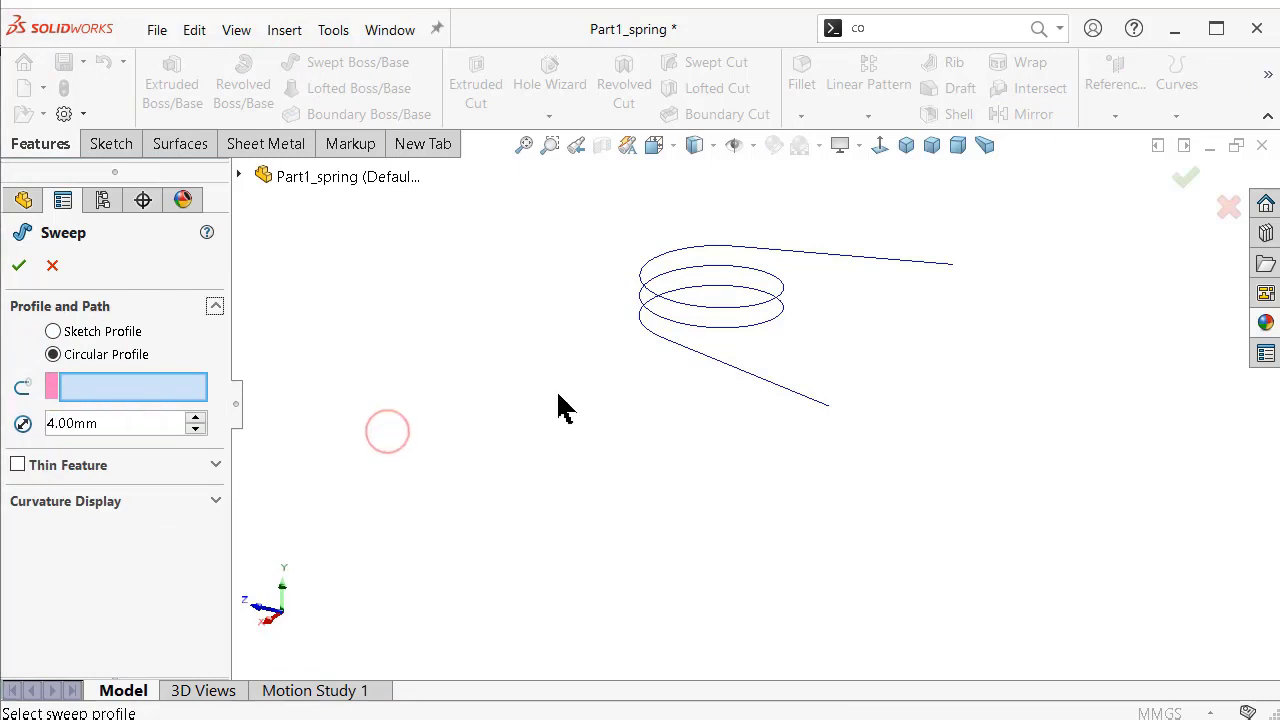
left_click(766, 383)
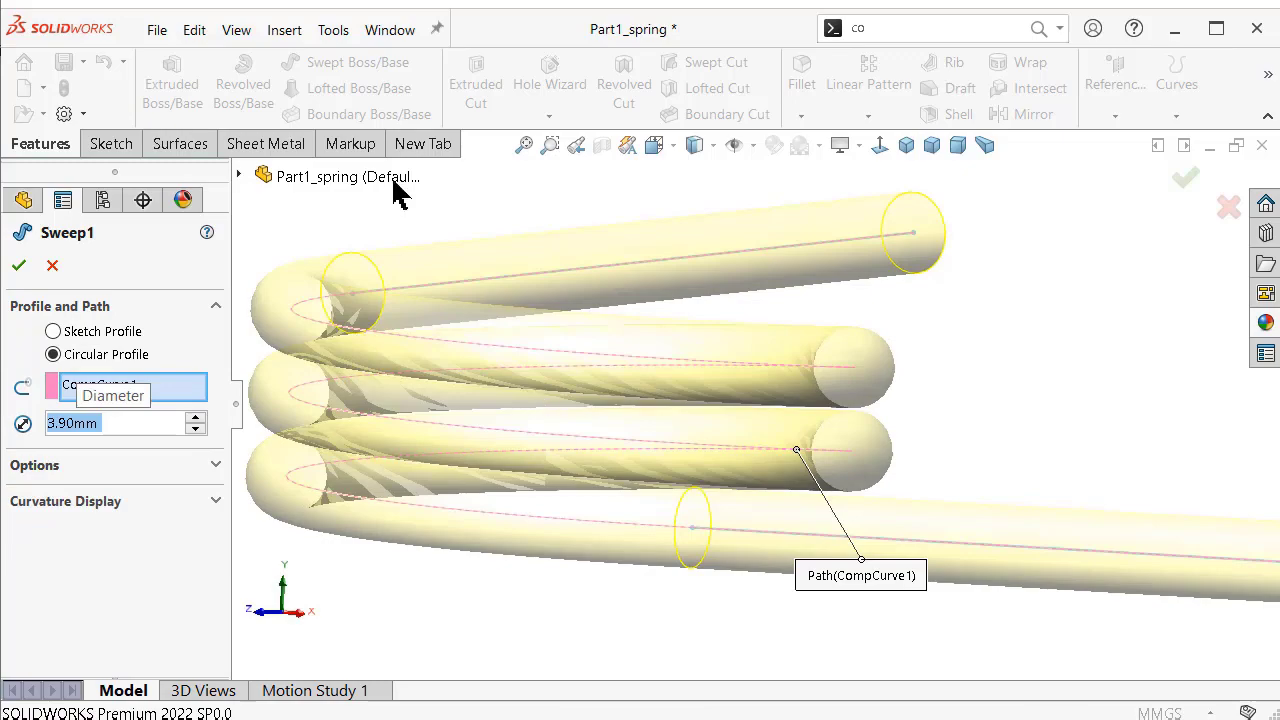
left_click(18, 266)
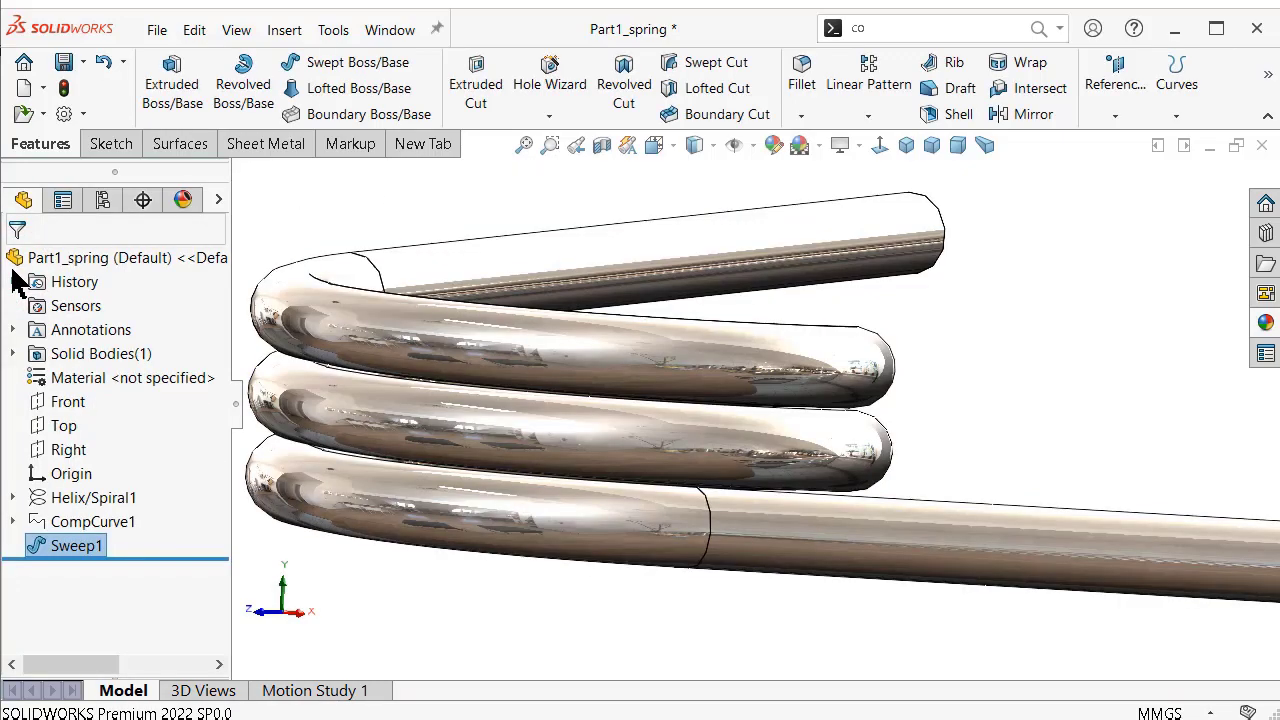
mouse_move(972, 333)
middle_mouse_down()
mouse_move(989, 423)
mouse_move(846, 566)
mouse_move(1004, 348)
mouse_move(985, 270)
mouse_move(900, 170)
mouse_move(826, 114)
mouse_move(805, 145)
mouse_move(857, 220)
mouse_move(805, 150)
middle_mouse_up()
scroll(805, 148, "up", 3)
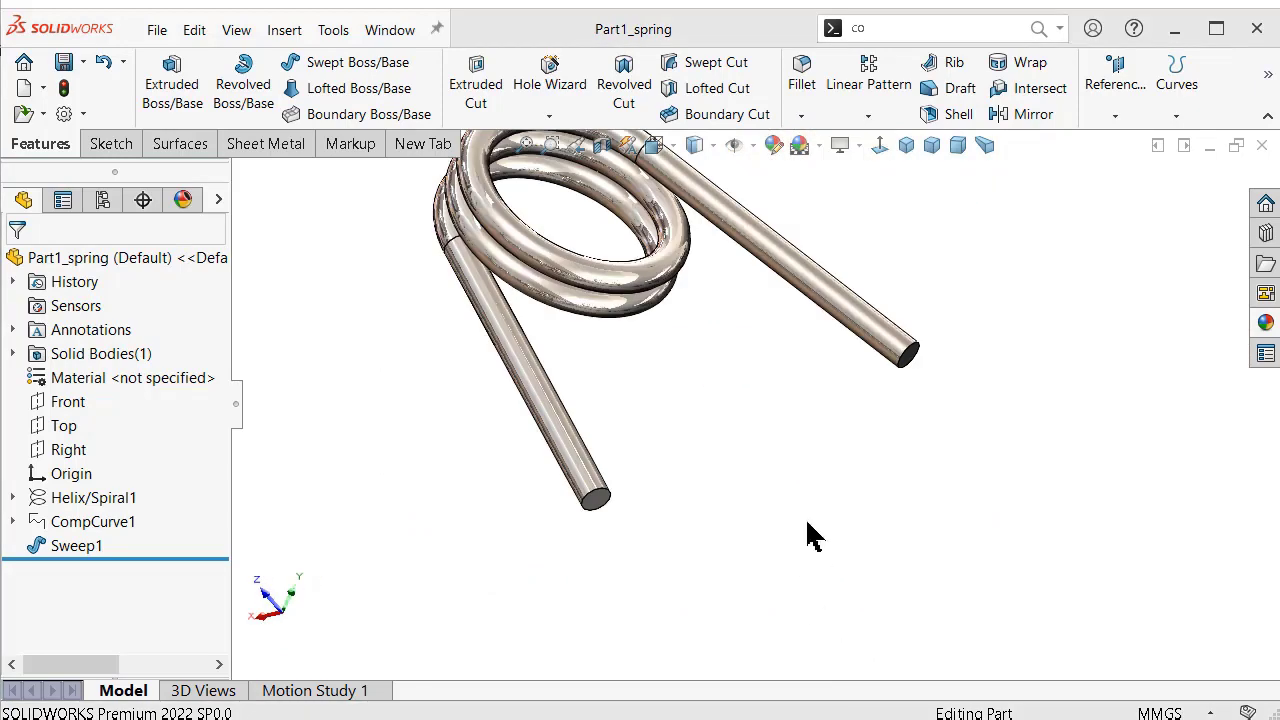
Chamfer both leg end faces 0.5 mm at 45°, then select one end face for sketching.
left_click(801, 117)
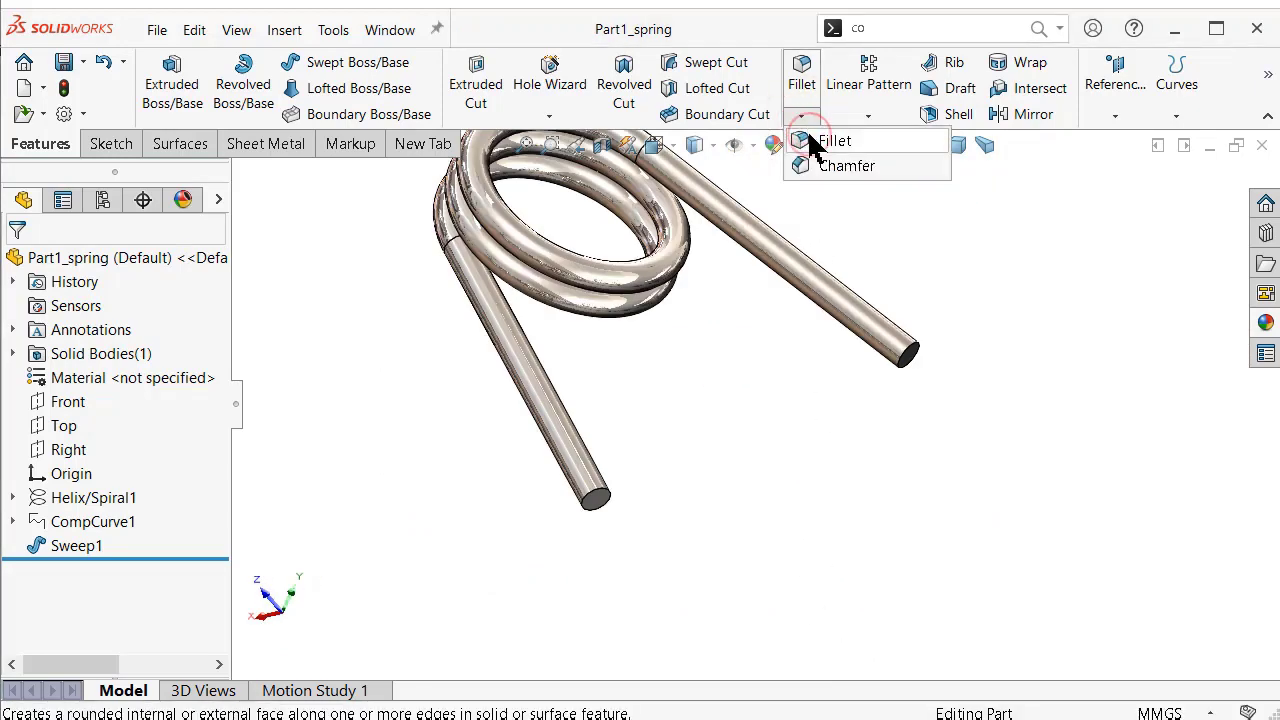
left_click(838, 166)
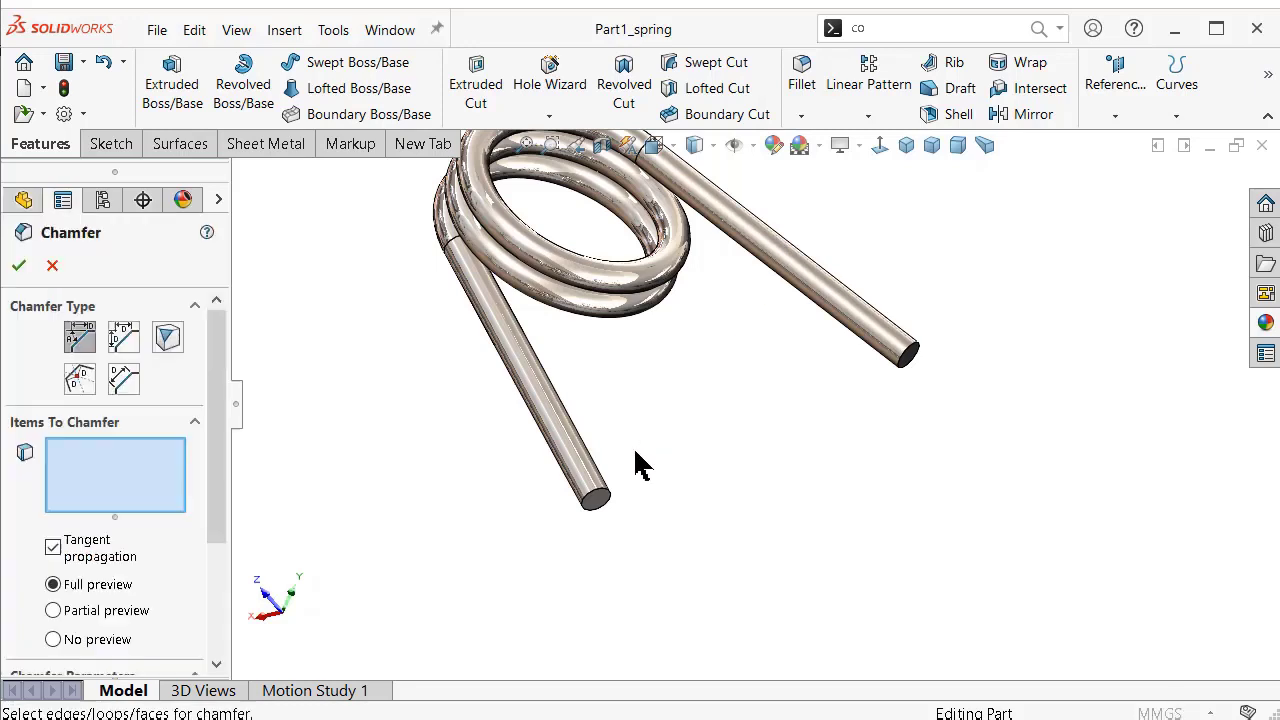
scroll(218, 500, "down", 3)
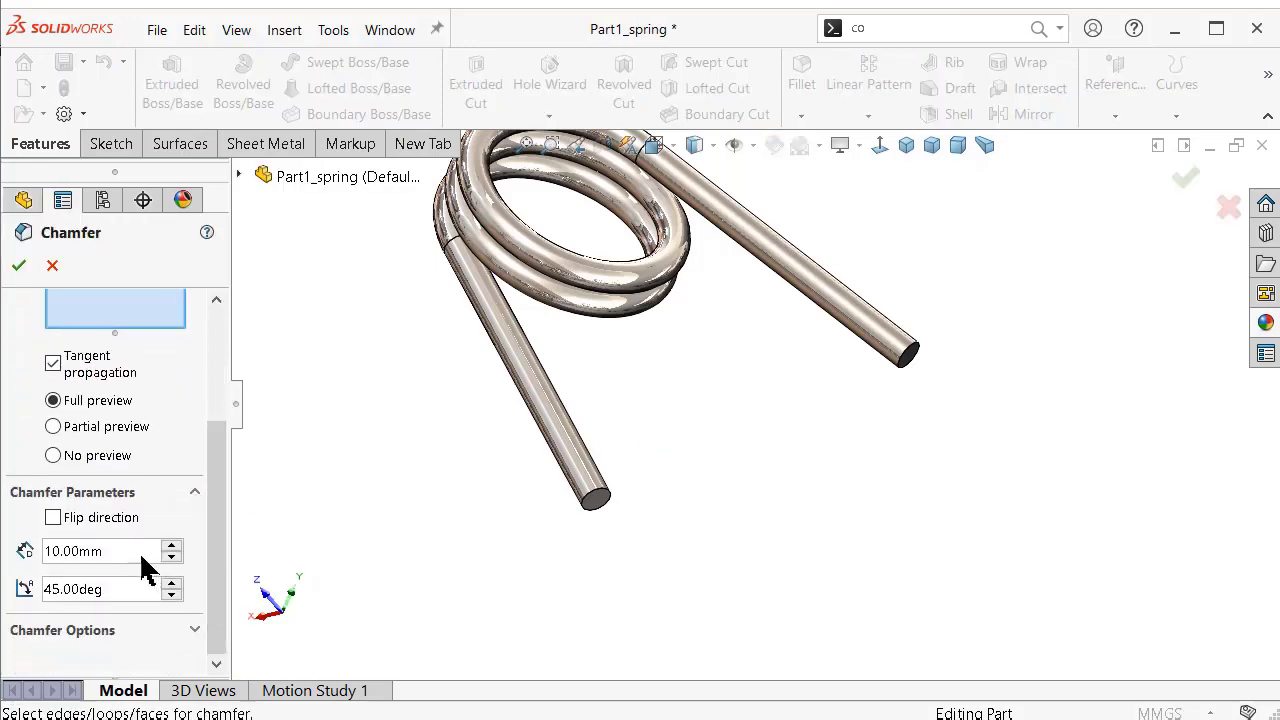
left_click_drag(133, 558, 37, 550)
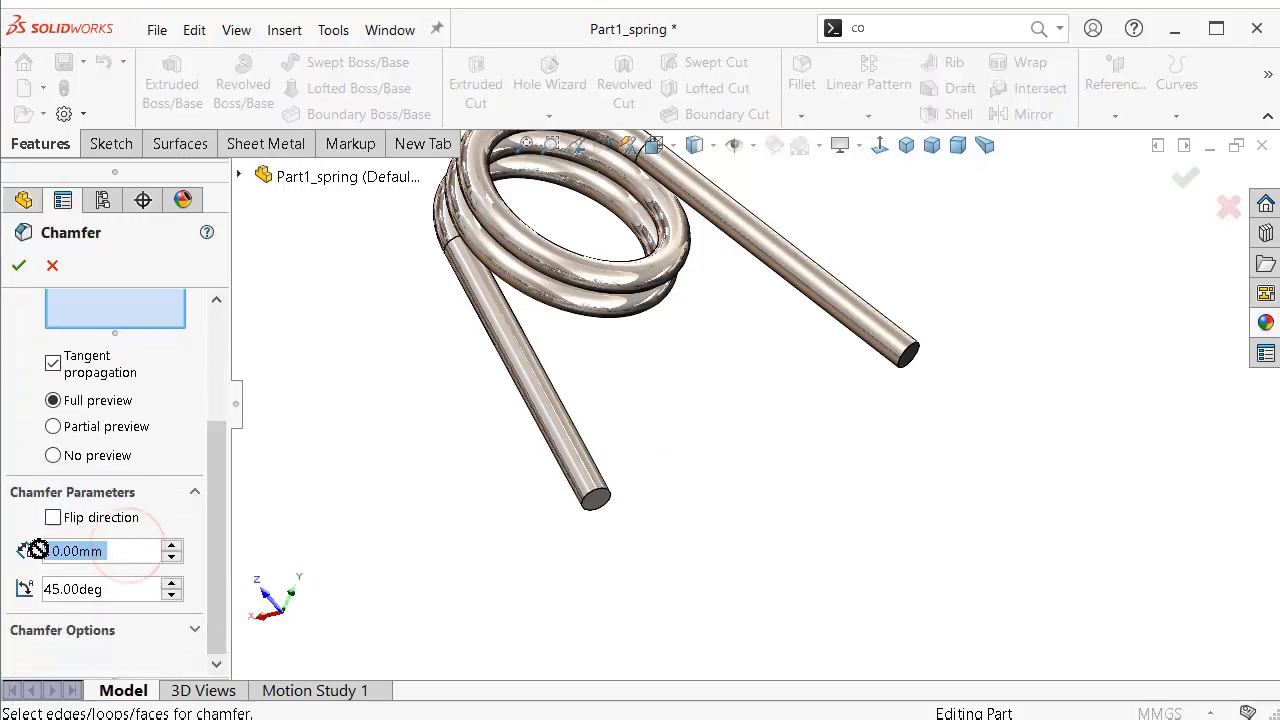
type("0.5")
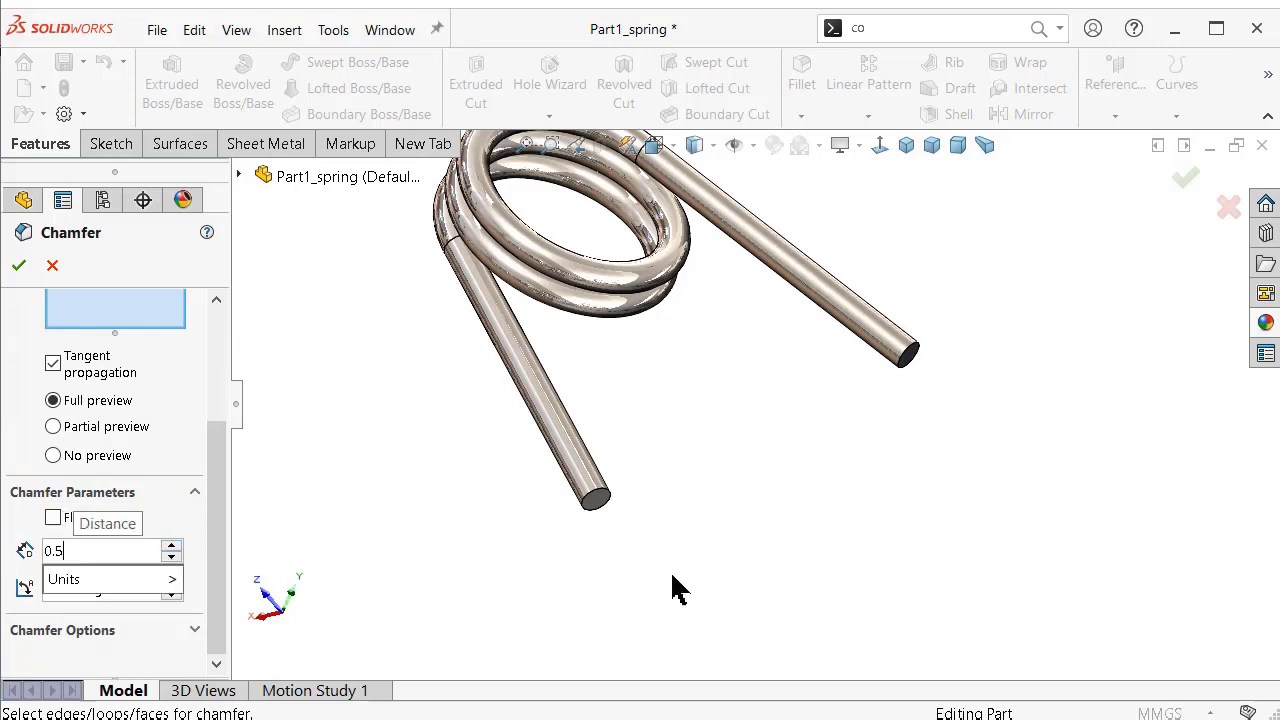
scroll(671, 586, "up", 5)
mouse_move(671, 586)
middle_mouse_down()
mouse_move(614, 451)
mouse_move(540, 408)
middle_mouse_up()
left_click(541, 398)
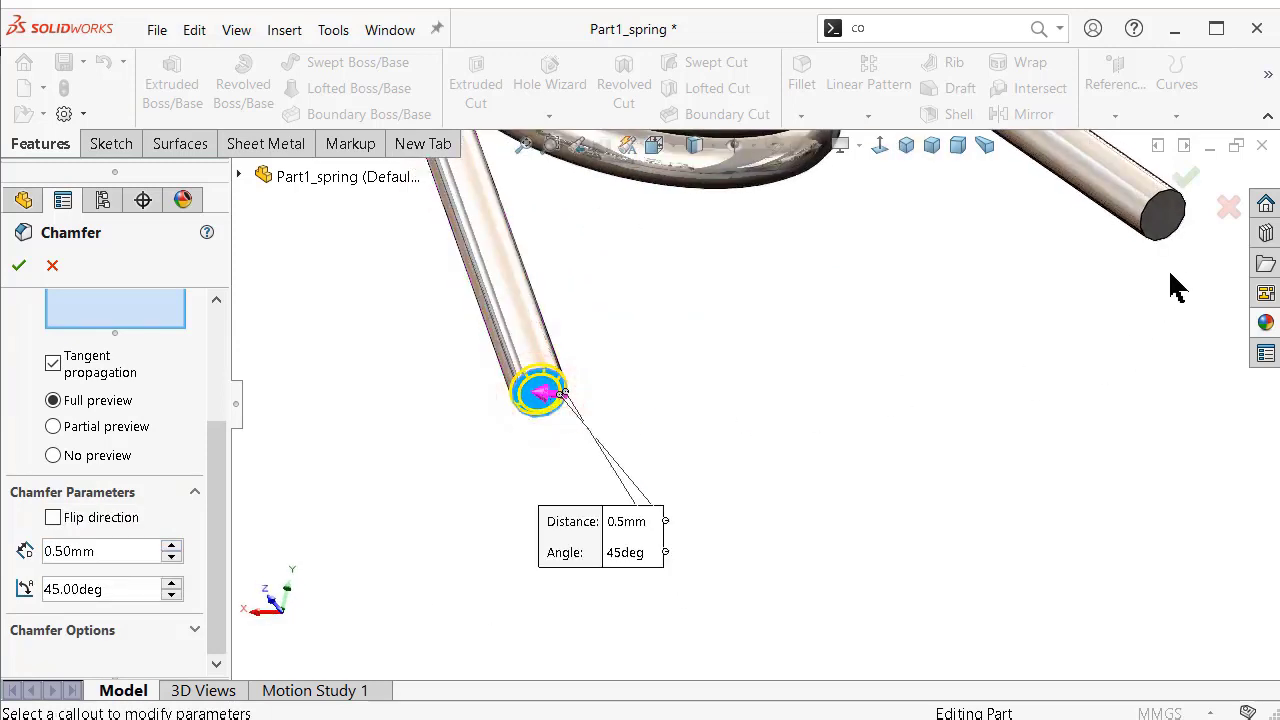
left_click(1166, 214)
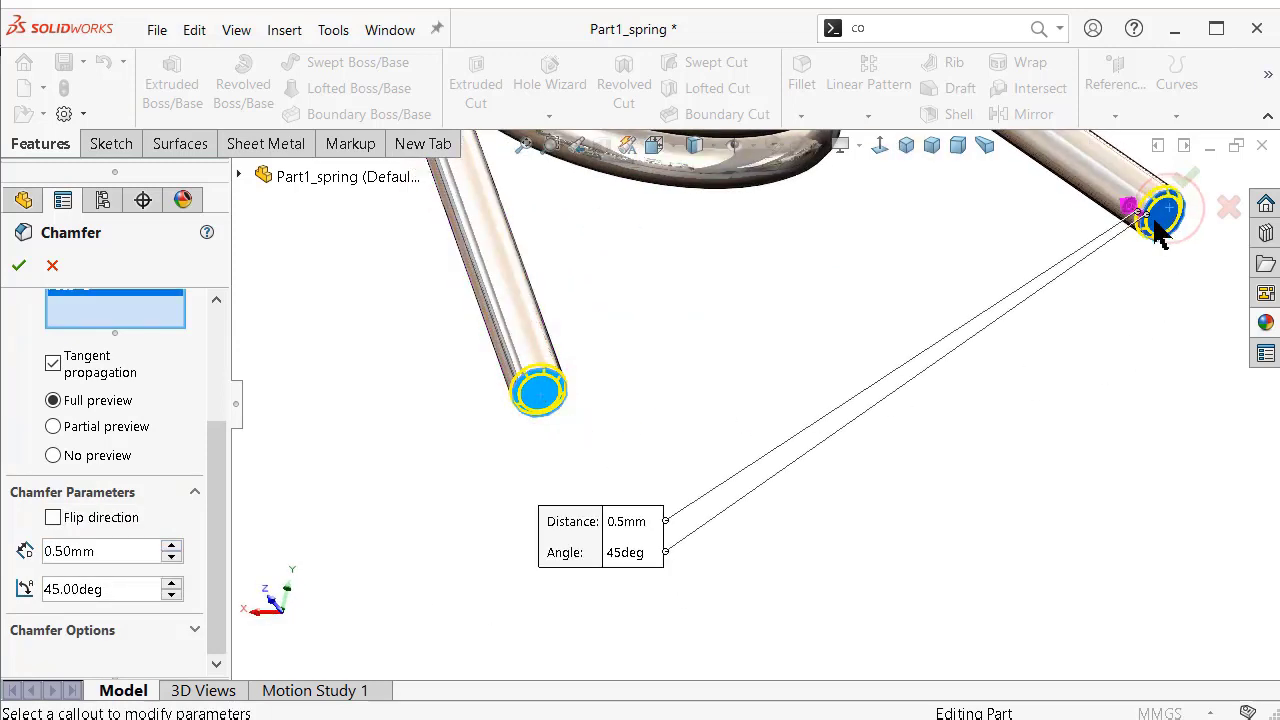
left_click(1190, 180)
scroll(578, 408, "up", 3)
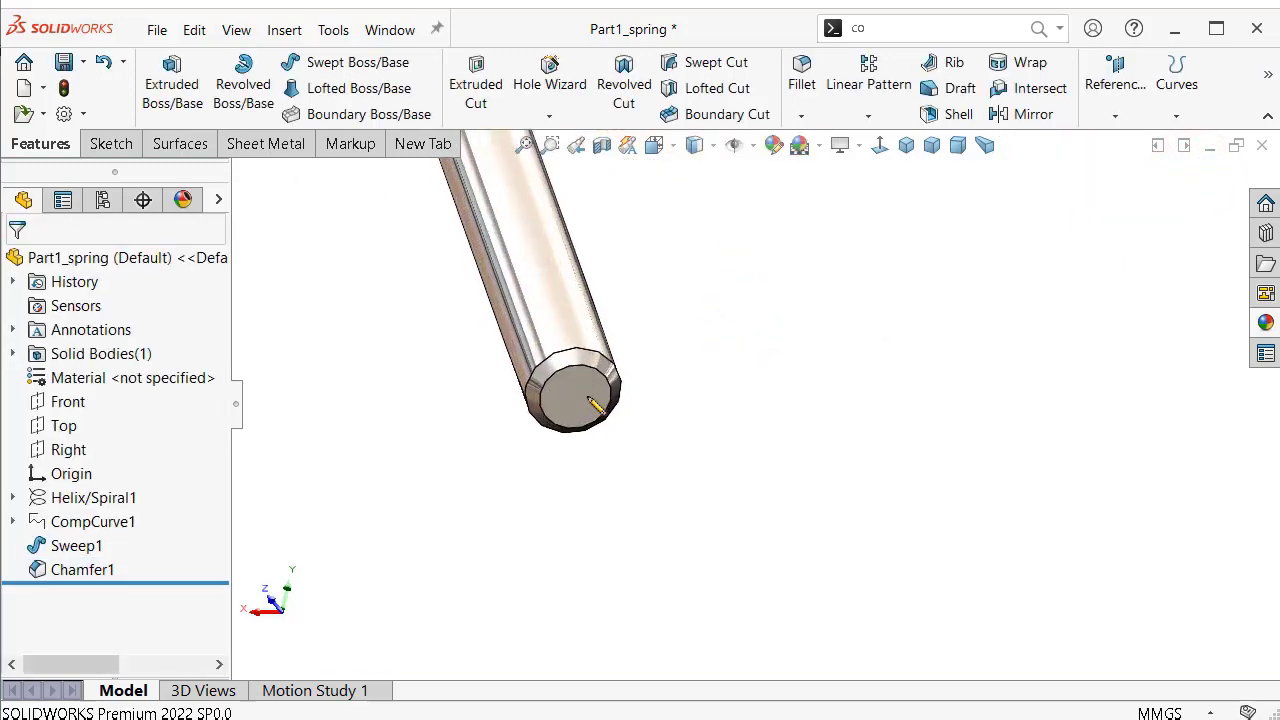
left_click(592, 402)
Start a new sketch on the wire's end face and view it head-on.
left_click(672, 338)
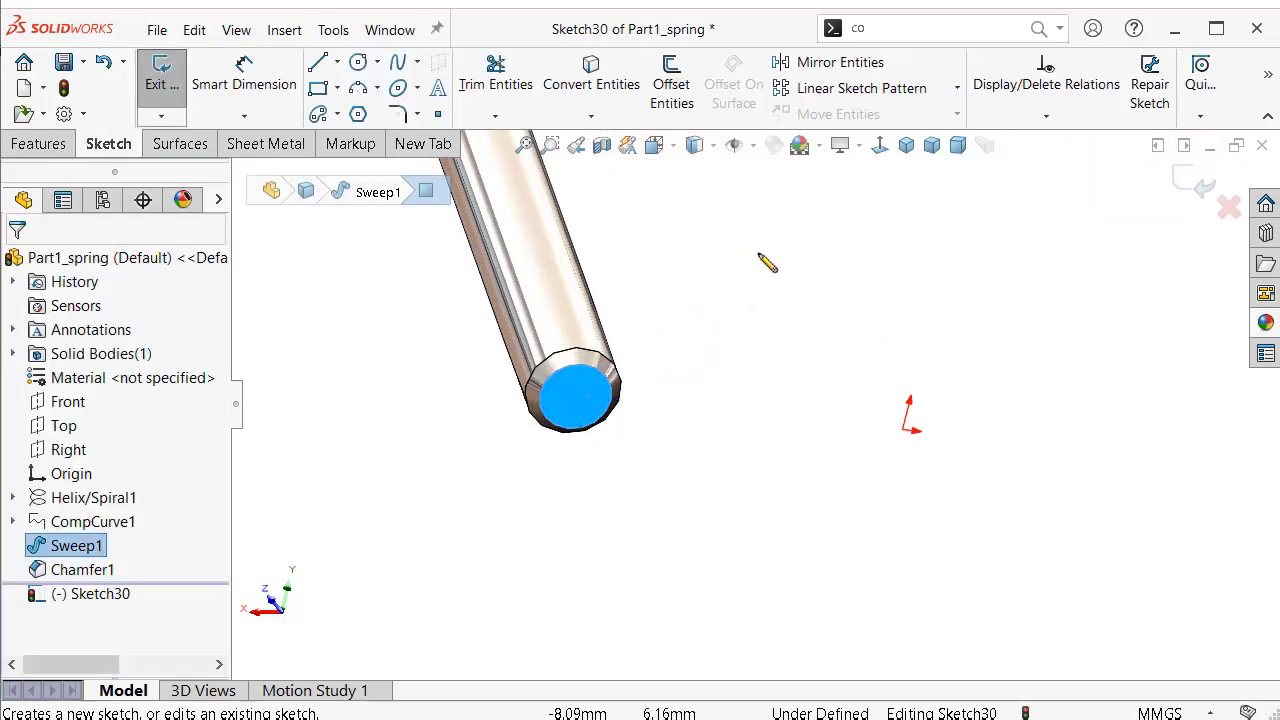
left_click(879, 150)
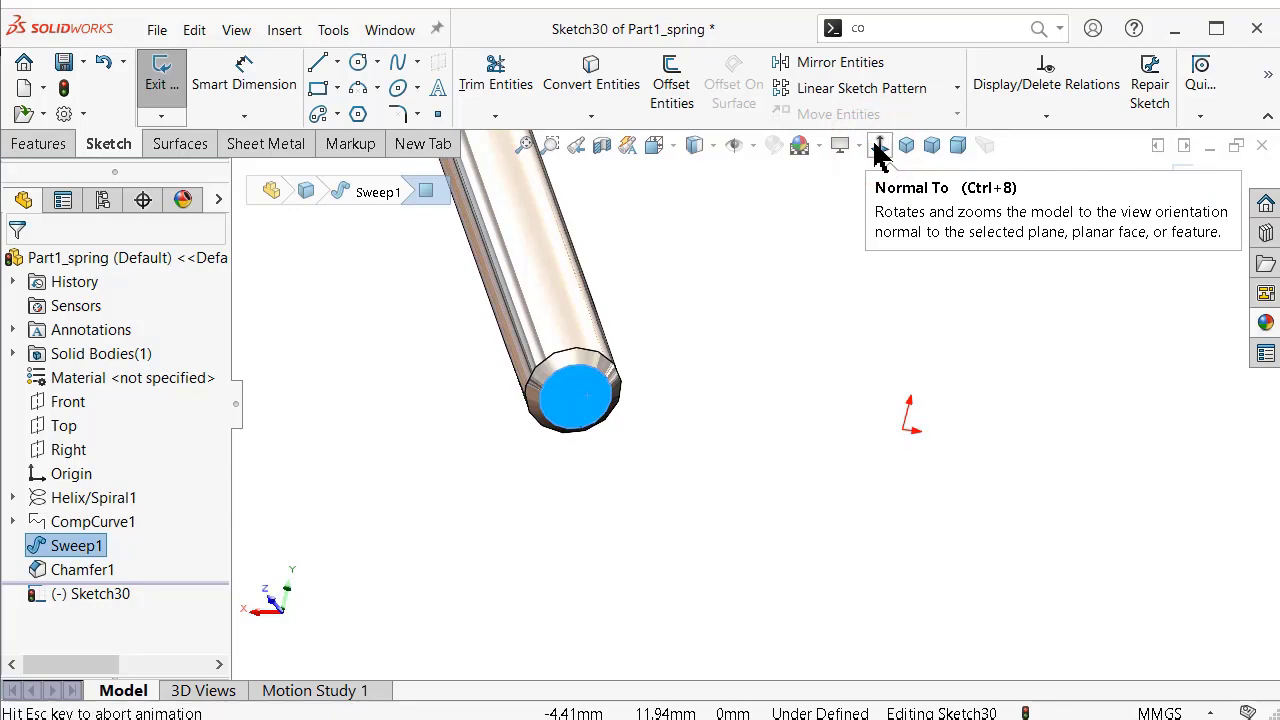
scroll(628, 390, "down", 2)
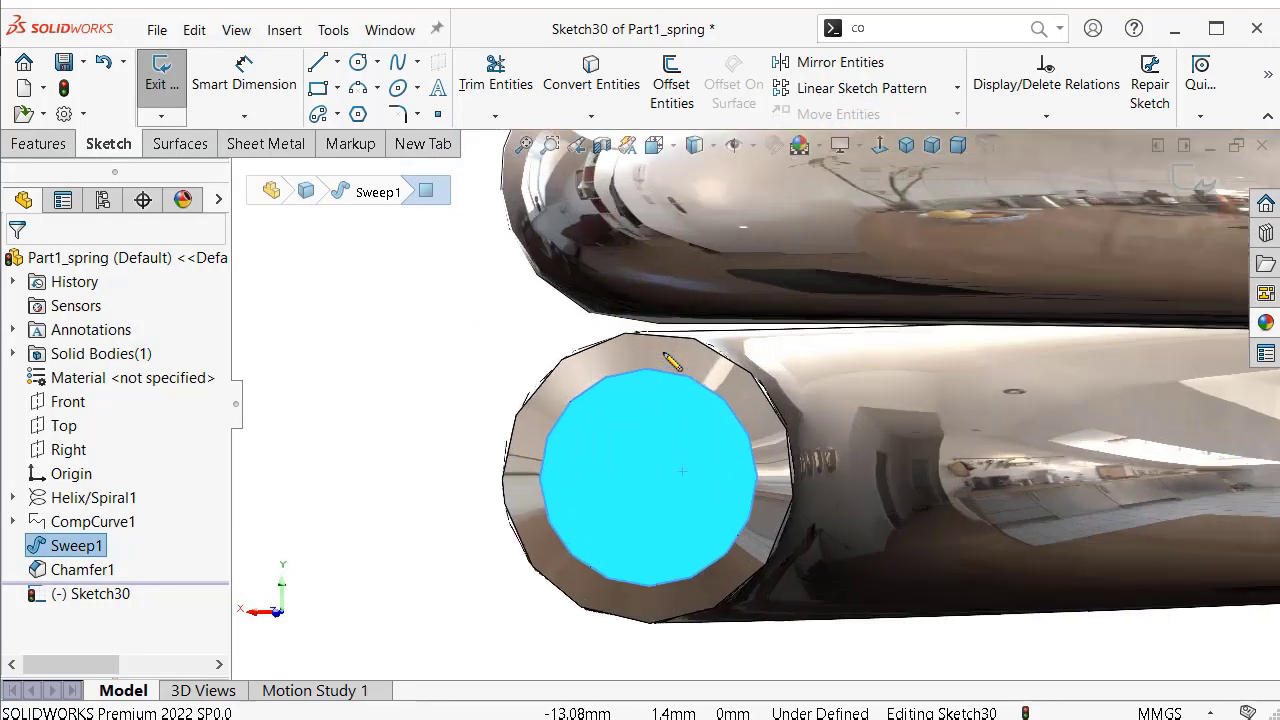
scroll(674, 363, "down", 2)
scroll(672, 361, "down", 2)
scroll(677, 362, "down", 2)
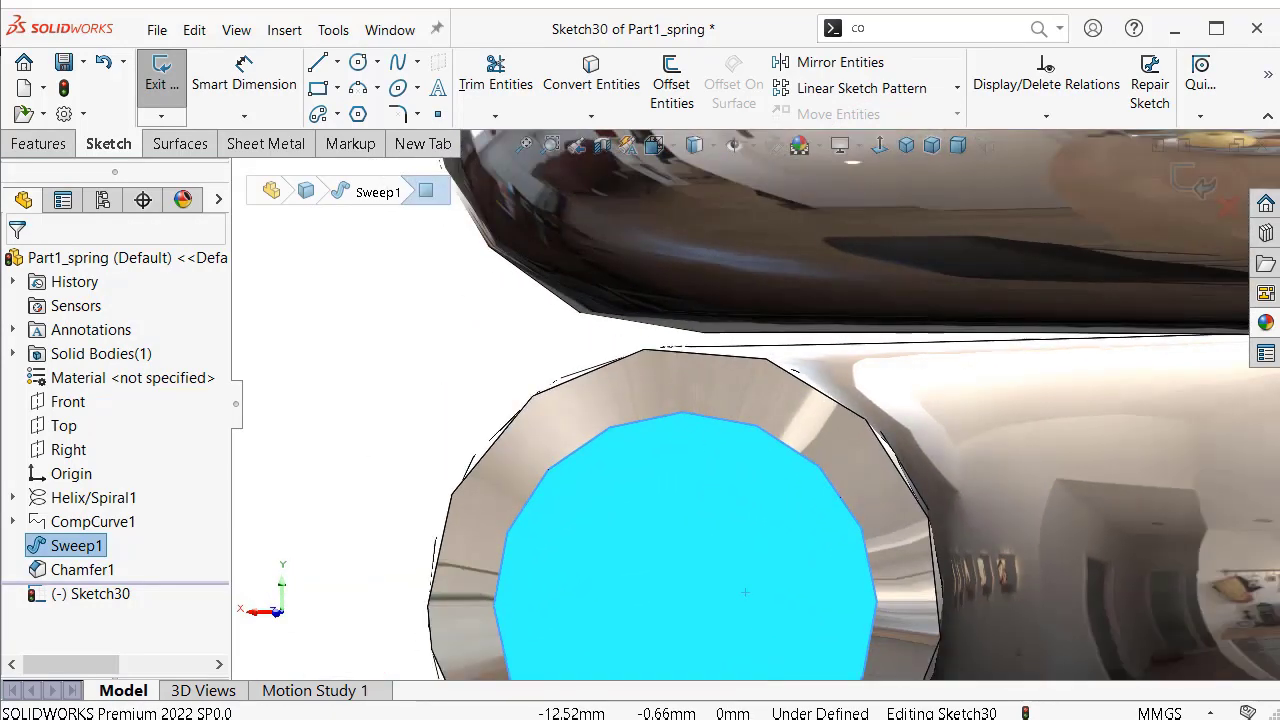
left_click(38, 143)
scroll(823, 503, "up", 5)
scroll(737, 334, "down", 2)
scroll(730, 340, "down", 2)
scroll(730, 340, "down", 1)
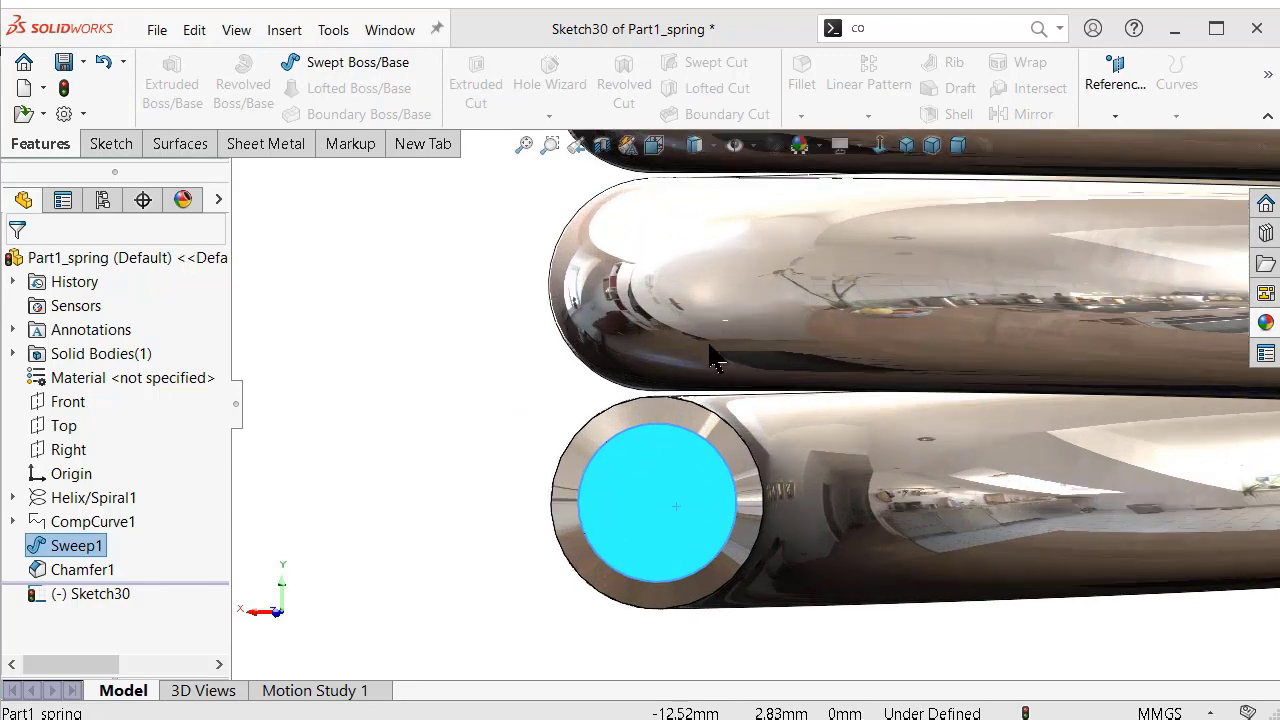
scroll(718, 358, "down", 1)
scroll(684, 406, "down", 1)
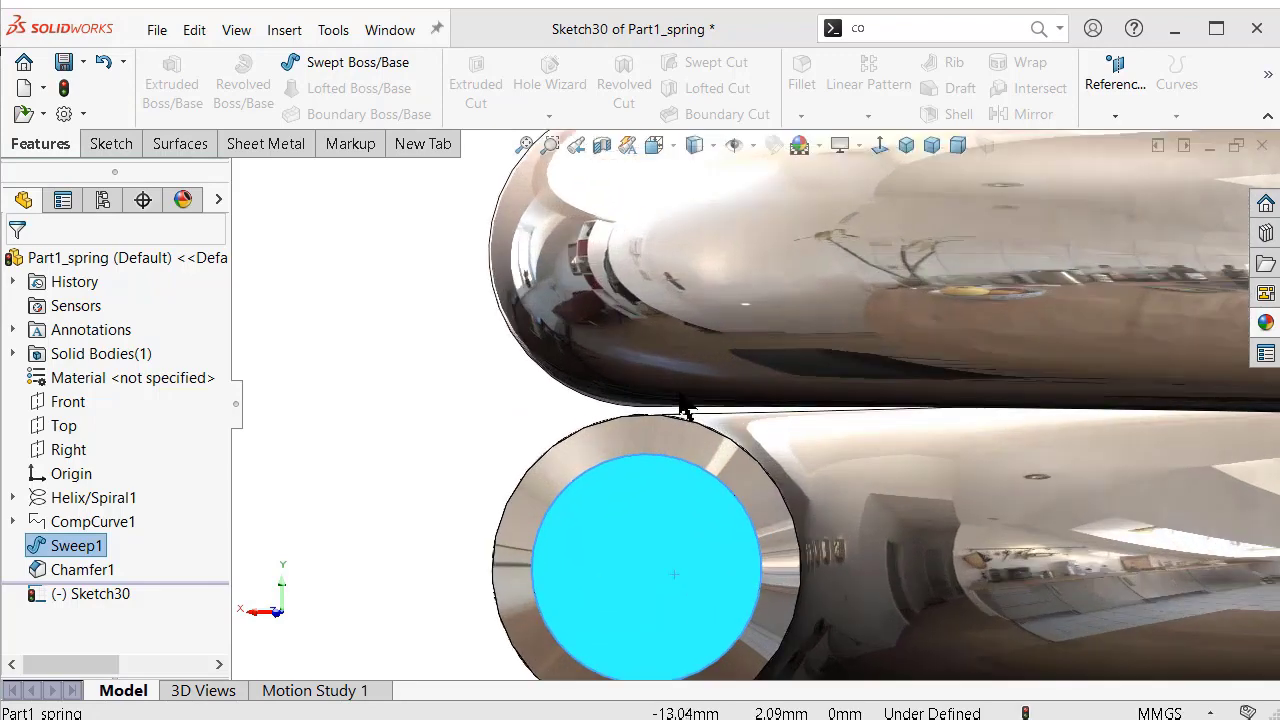
Start the Polygon tool from the Sketch commands and lower its side count.
left_click(108, 145)
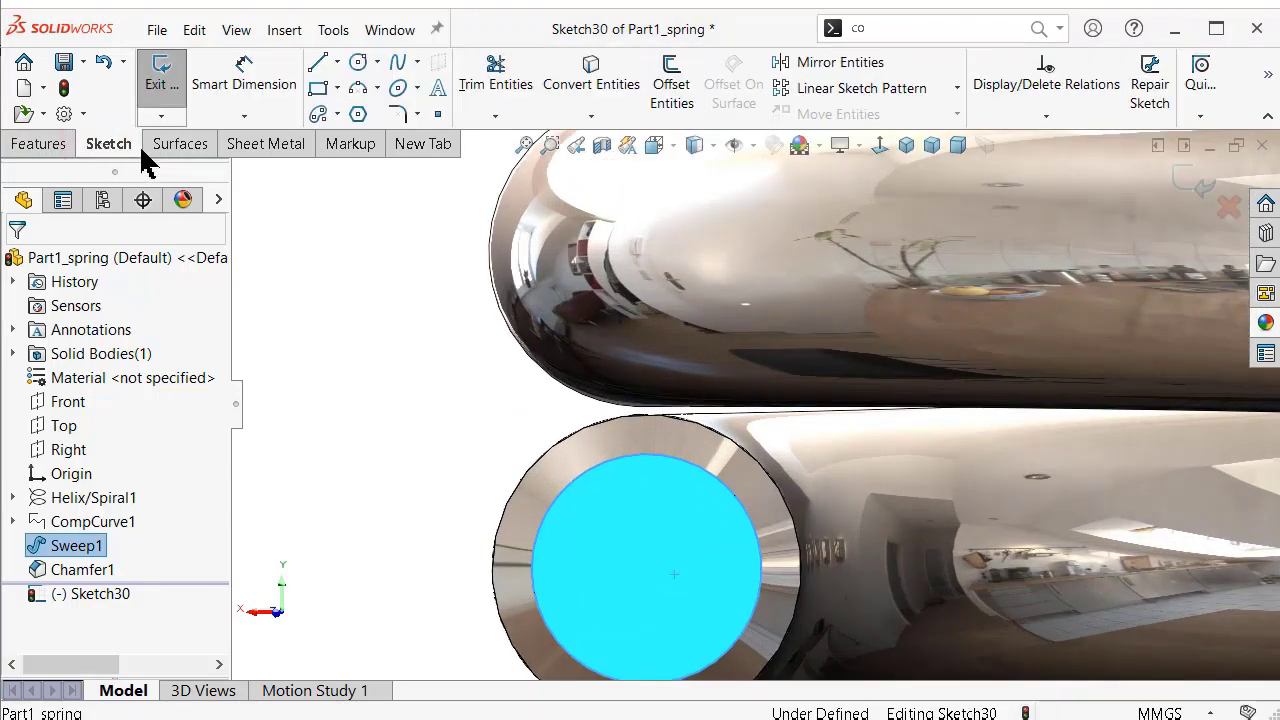
left_click(358, 114)
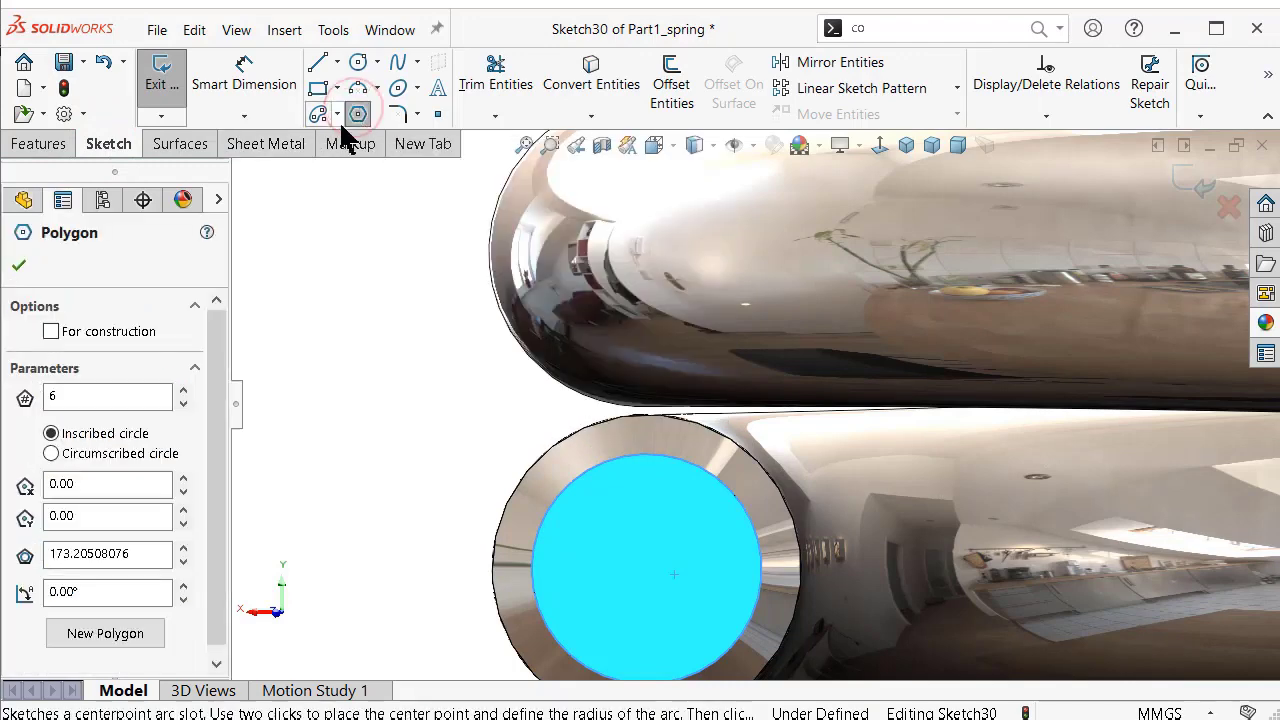
left_click(183, 405)
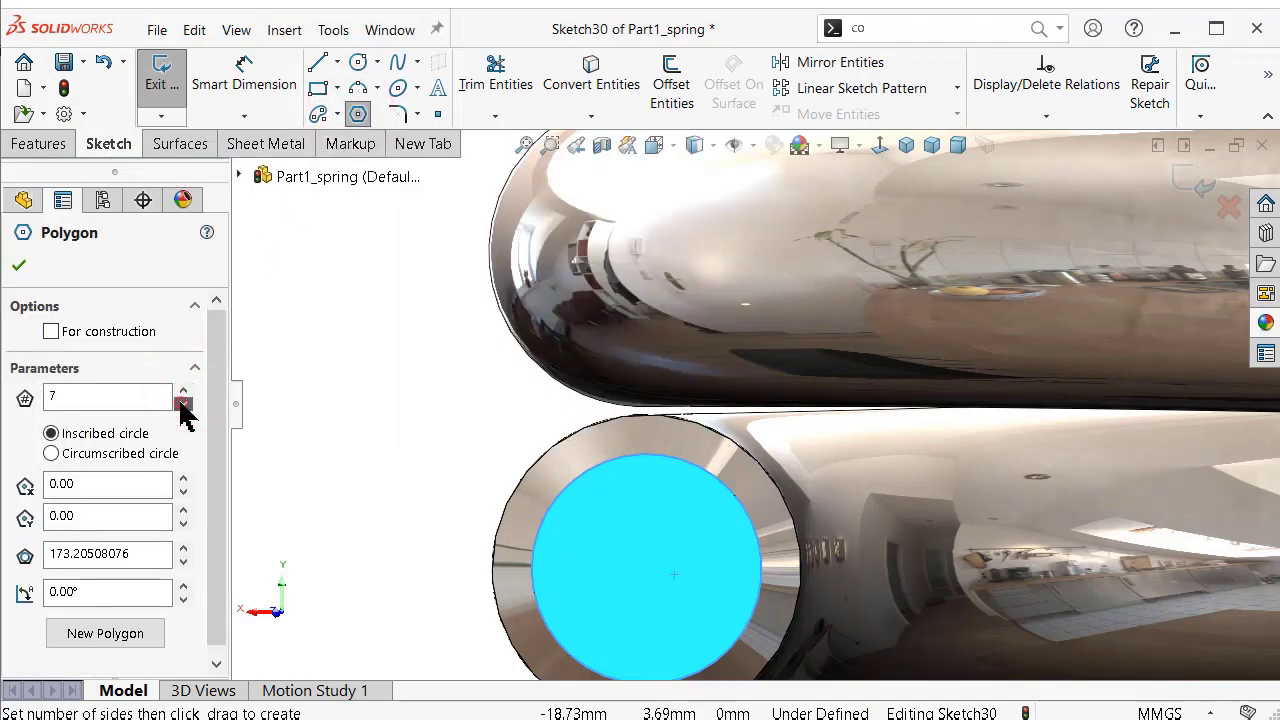
left_click(183, 405)
left_click(183, 405)
left_click(183, 405)
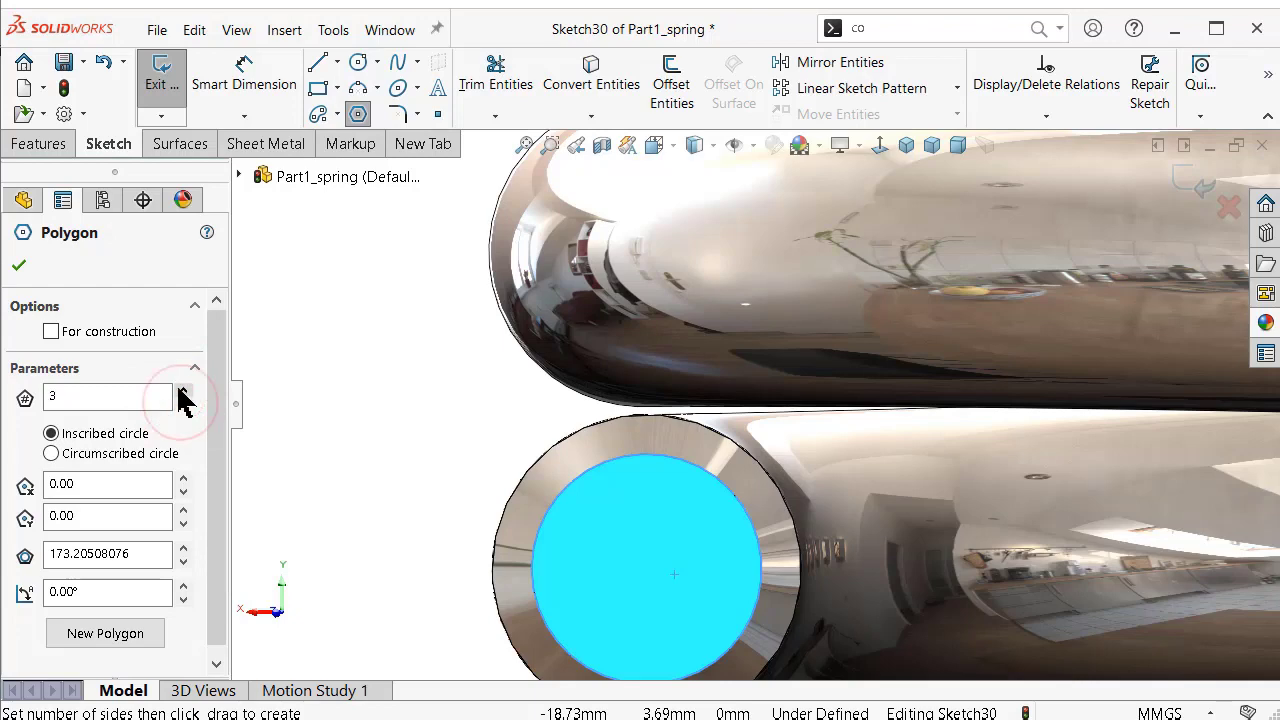
scroll(641, 462, "down", 2)
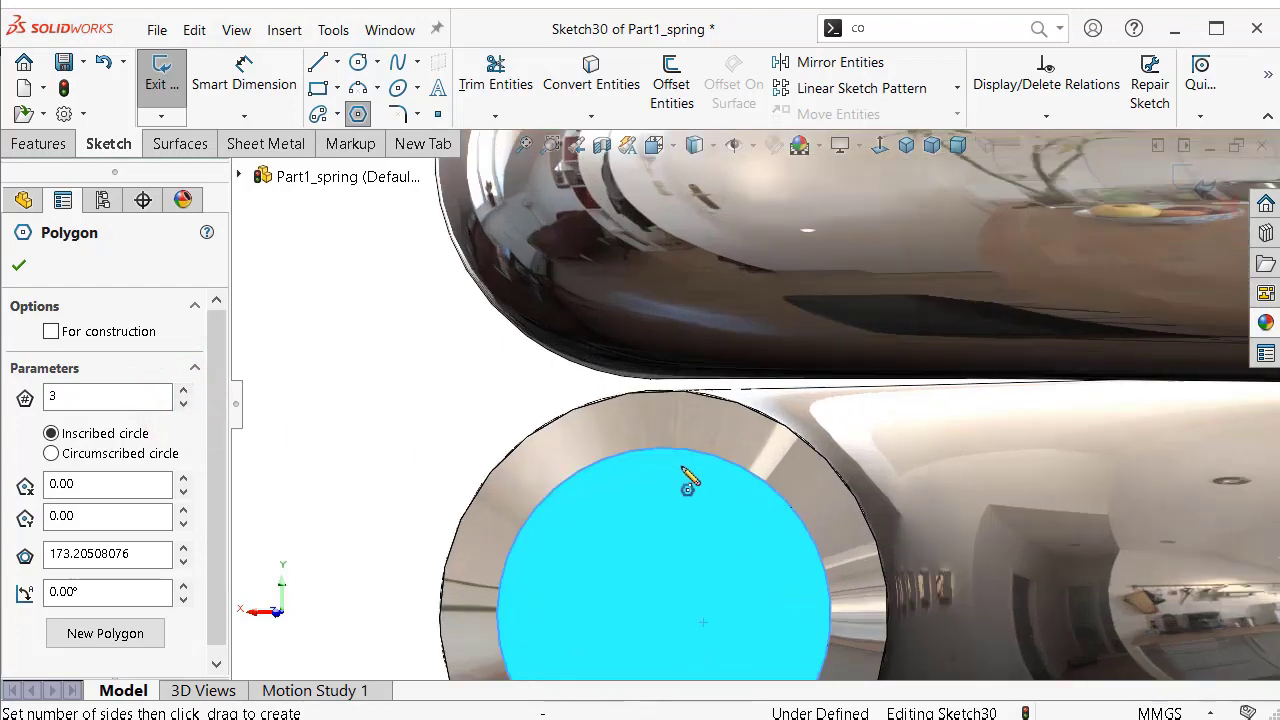
scroll(684, 470, "up", 1)
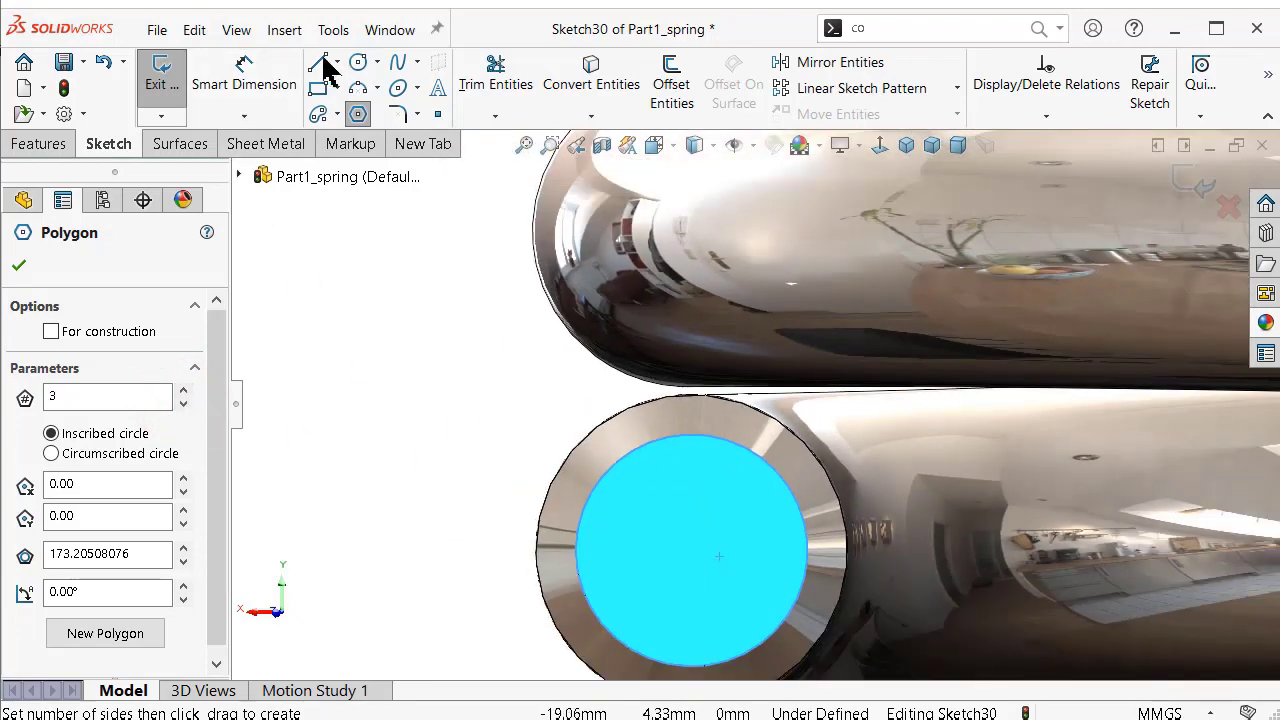
Draw a construction centerline from the circle's centre straight up to its top edge.
key("s")
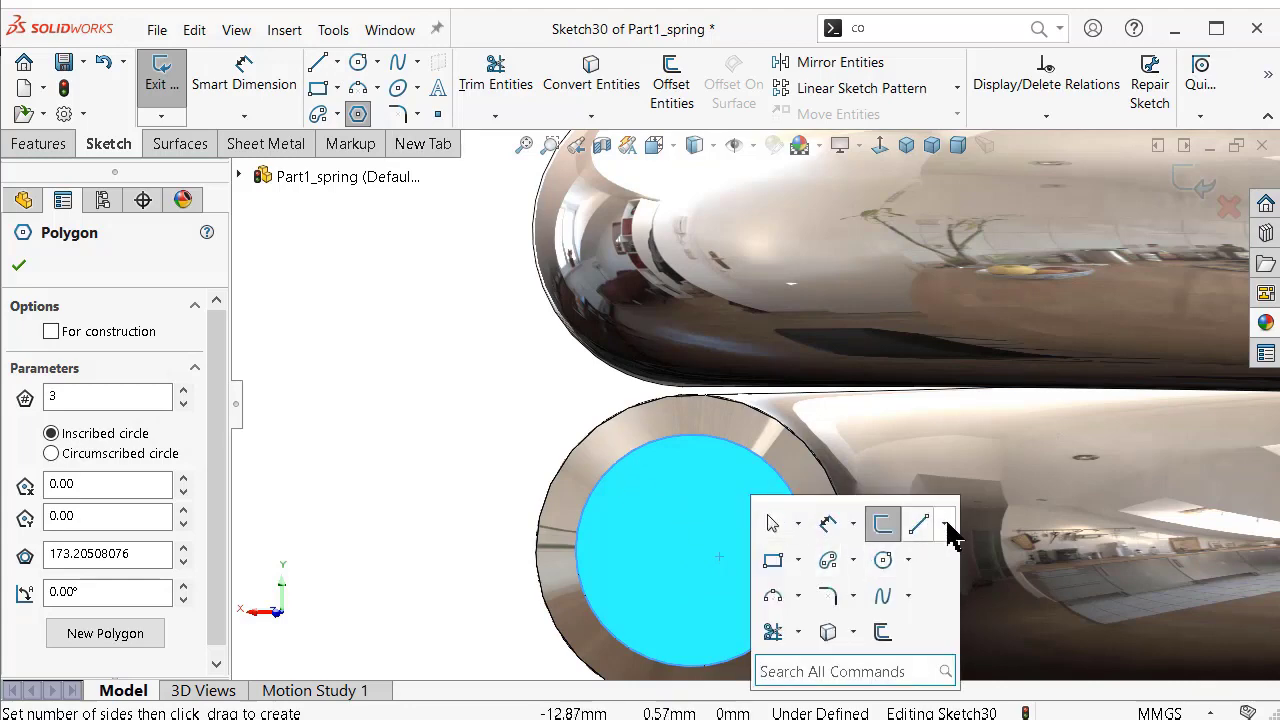
left_click(947, 526)
left_click(945, 581)
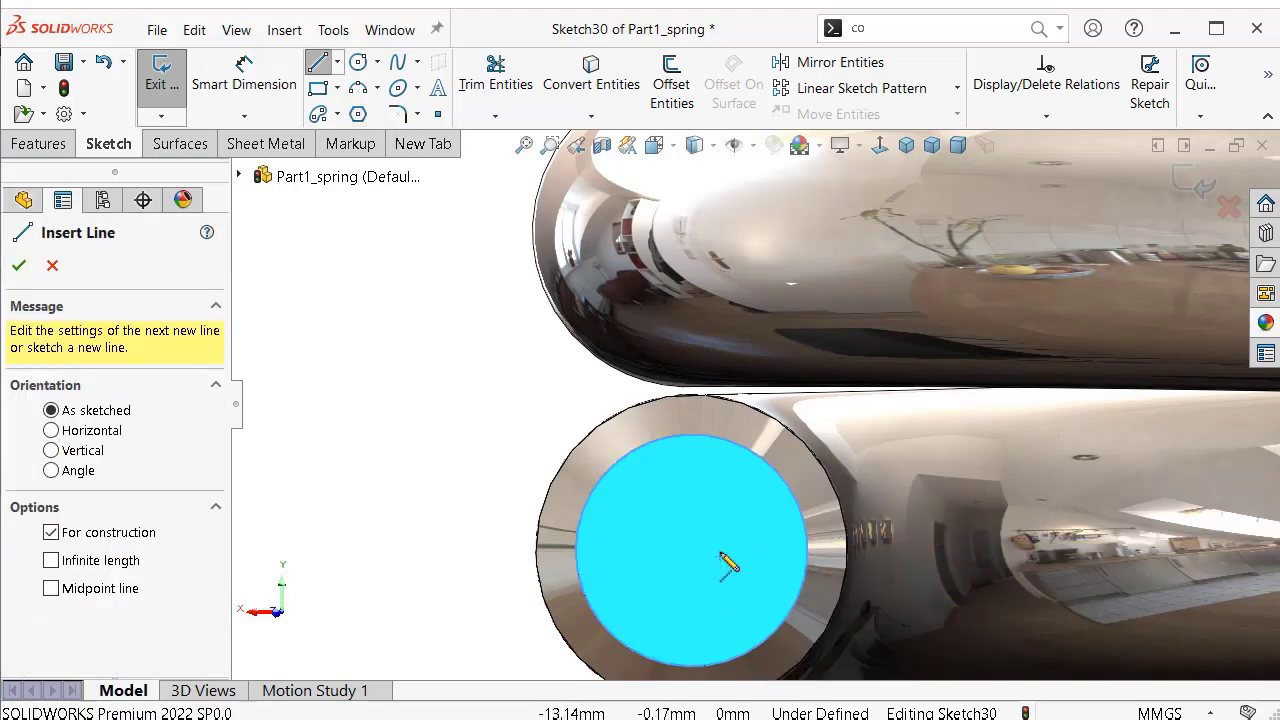
key("Escape")
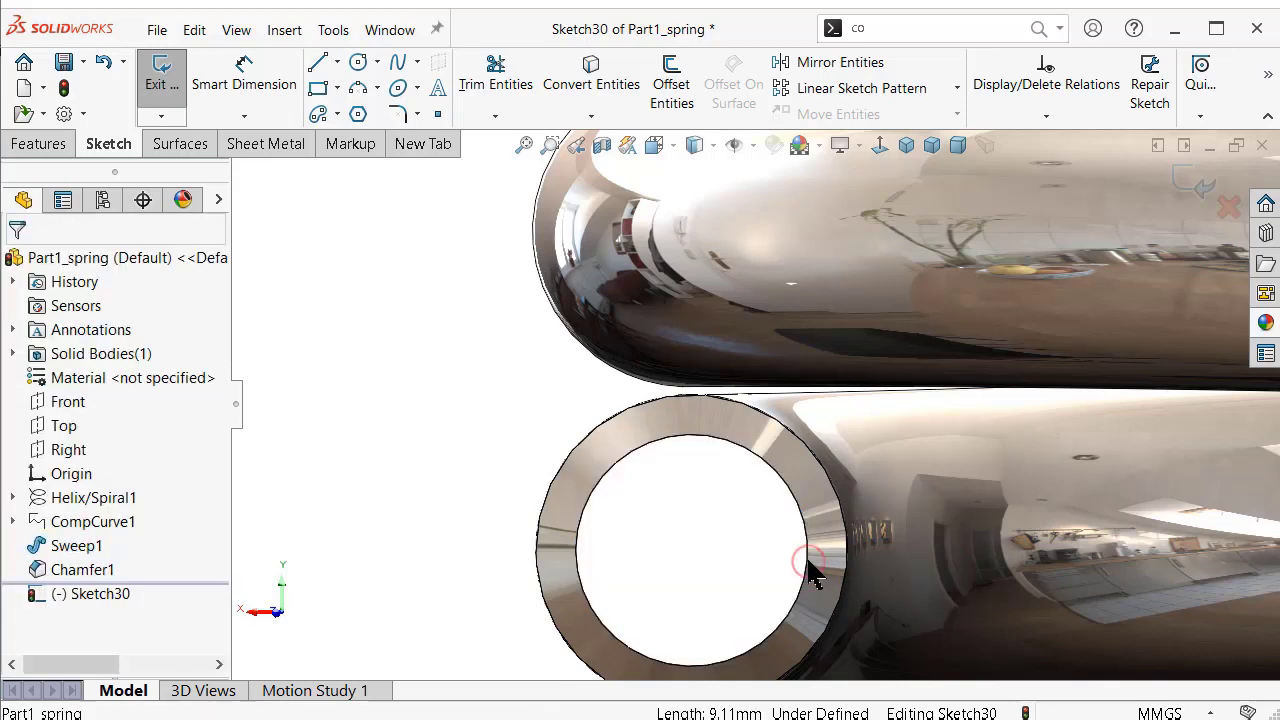
left_click(810, 563)
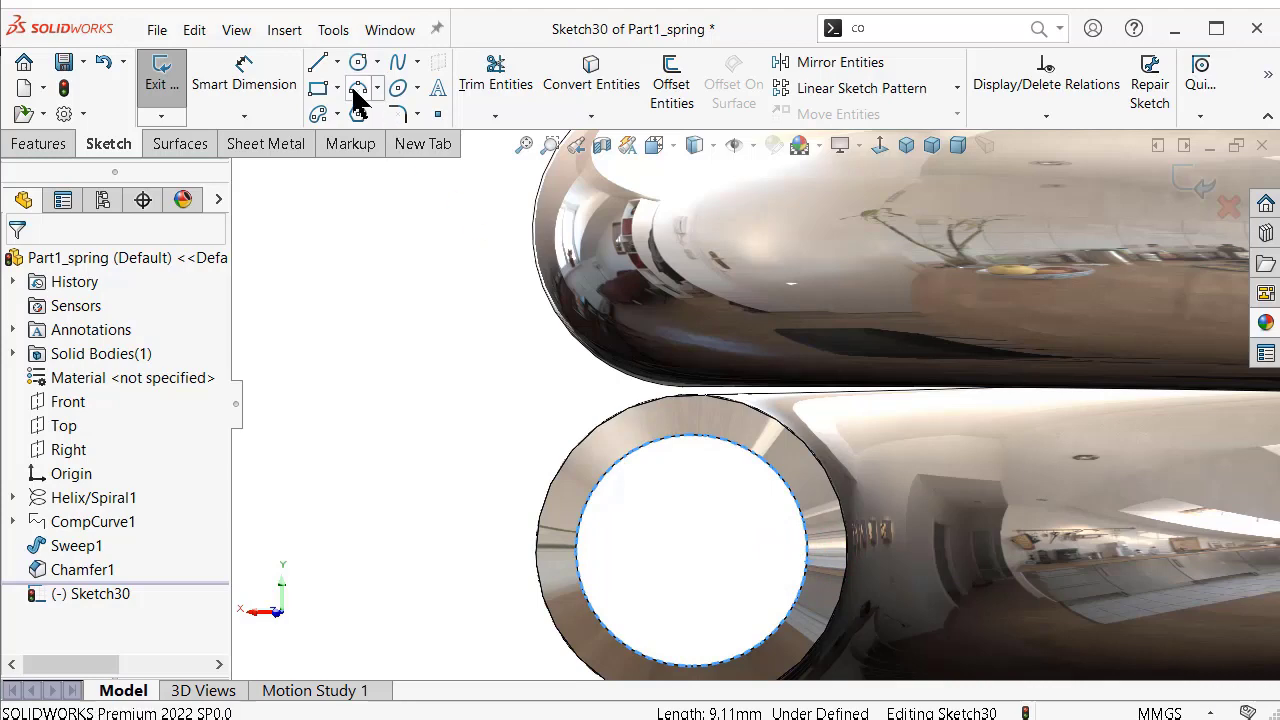
key("s")
left_click(575, 145)
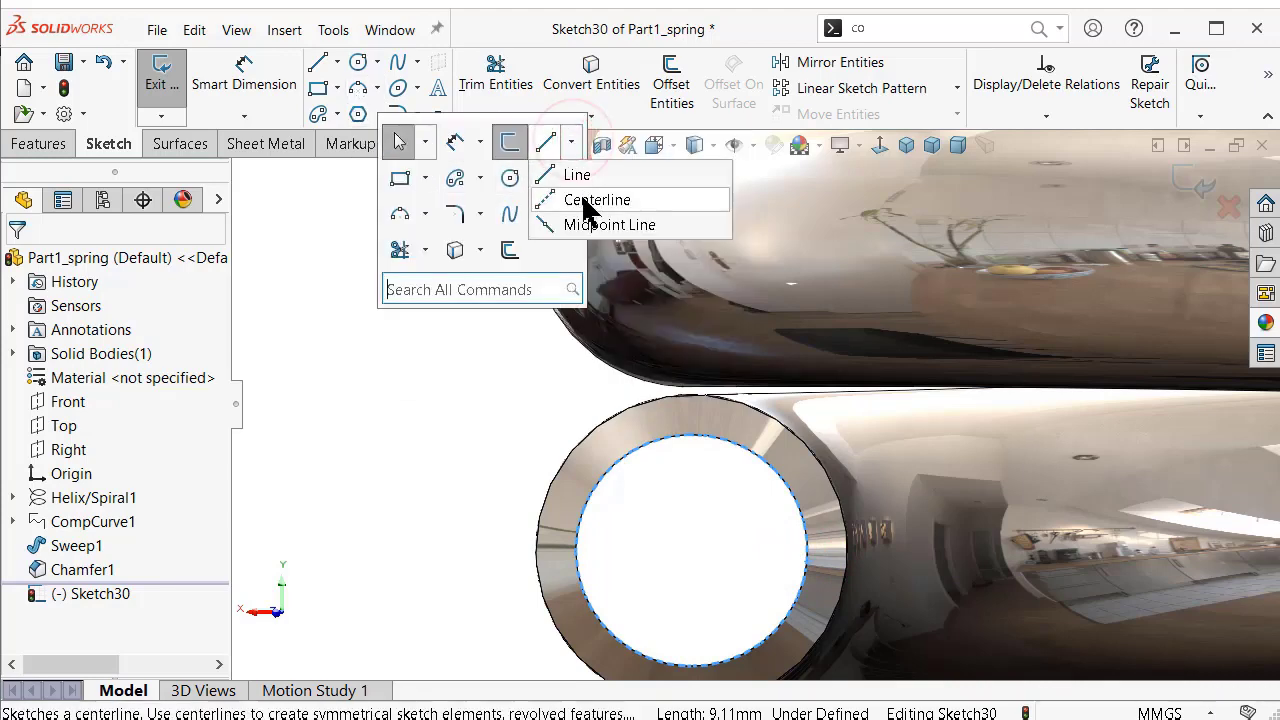
left_click(610, 197)
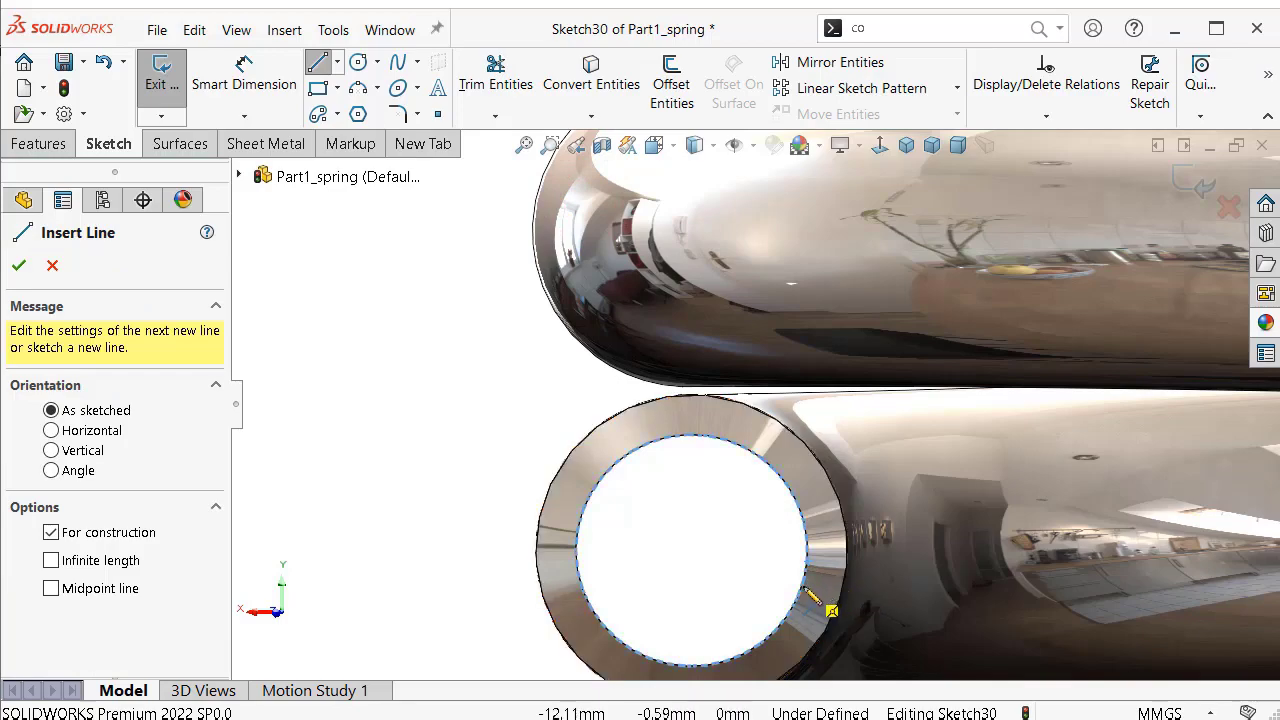
left_click(691, 548)
scroll(691, 440, "down", 3)
scroll(686, 425, "down", 2)
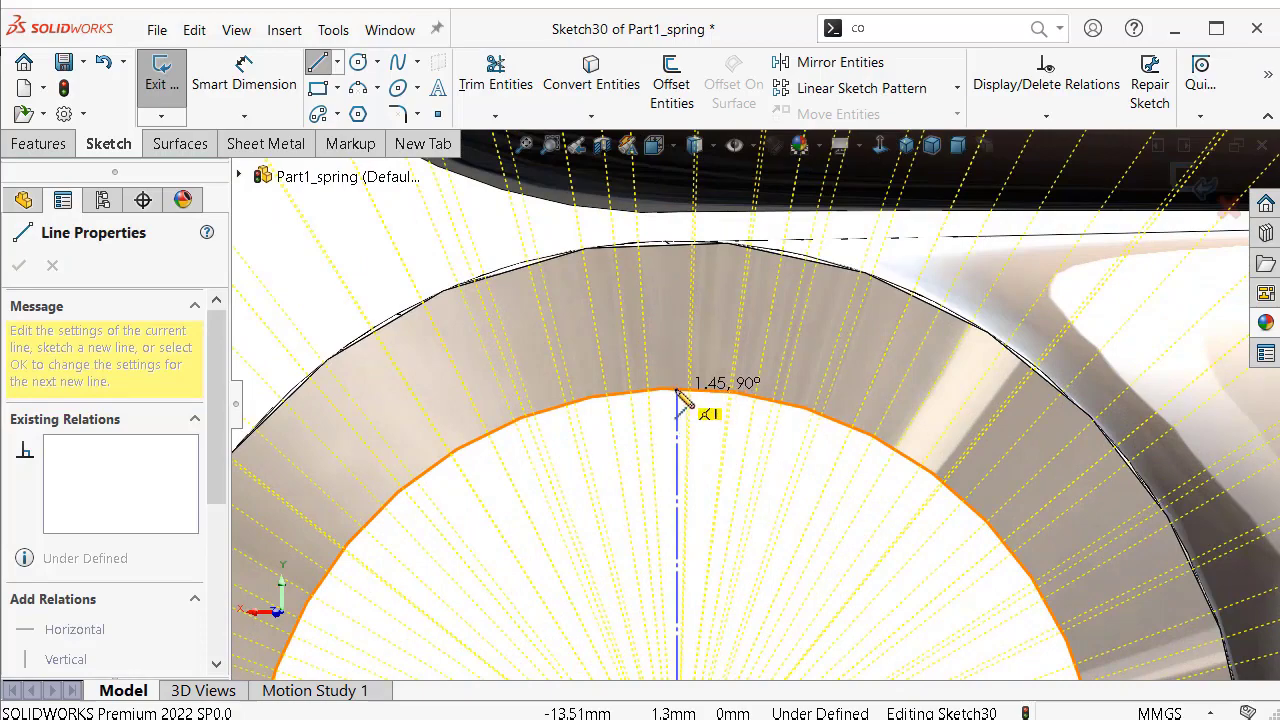
left_click(677, 389)
key("Escape")
Make the centerline's top endpoint coincident with the end face's circular edge.
scroll(678, 358, "up", 2)
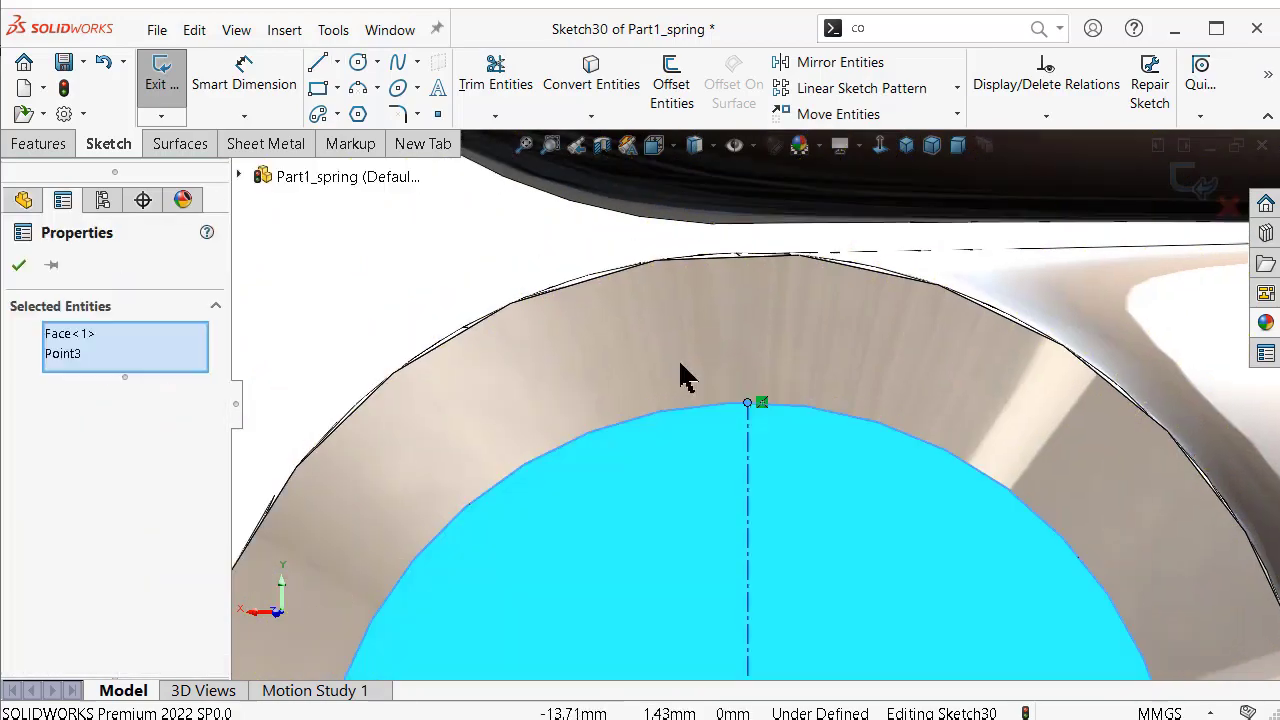
left_click(420, 315)
scroll(700, 415, "down", 3)
scroll(700, 415, "down", 3)
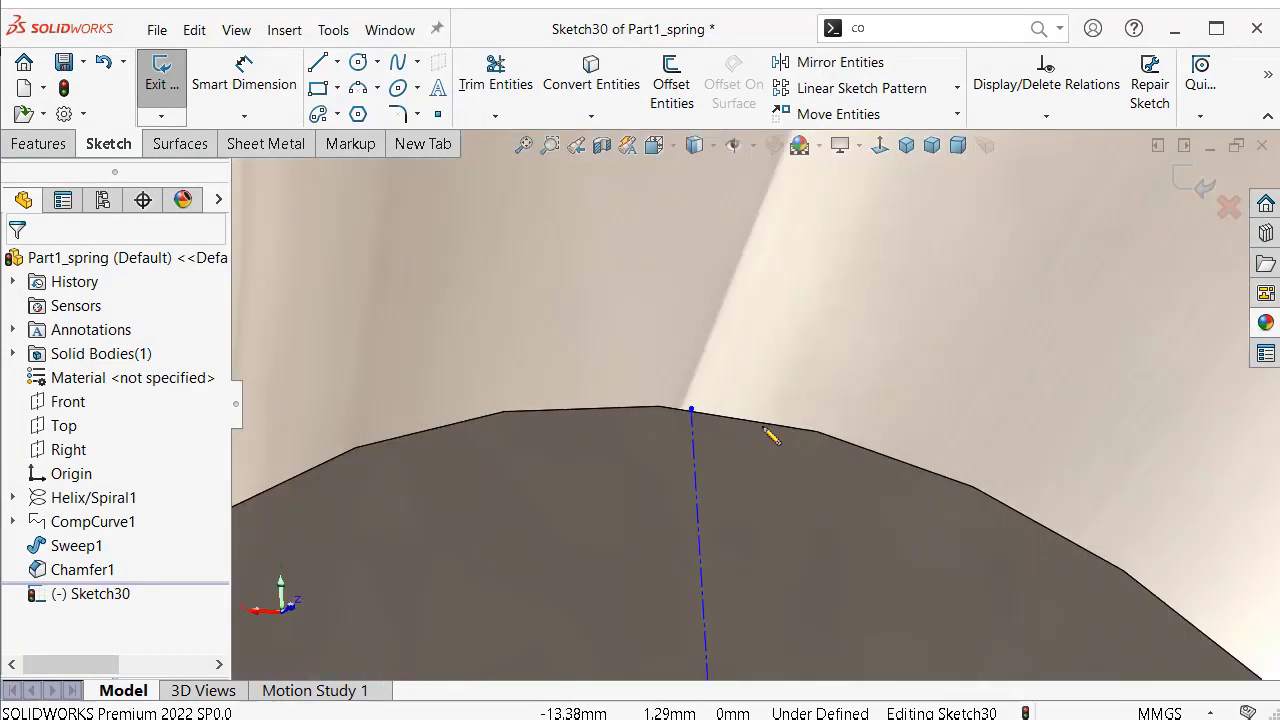
left_click(693, 412)
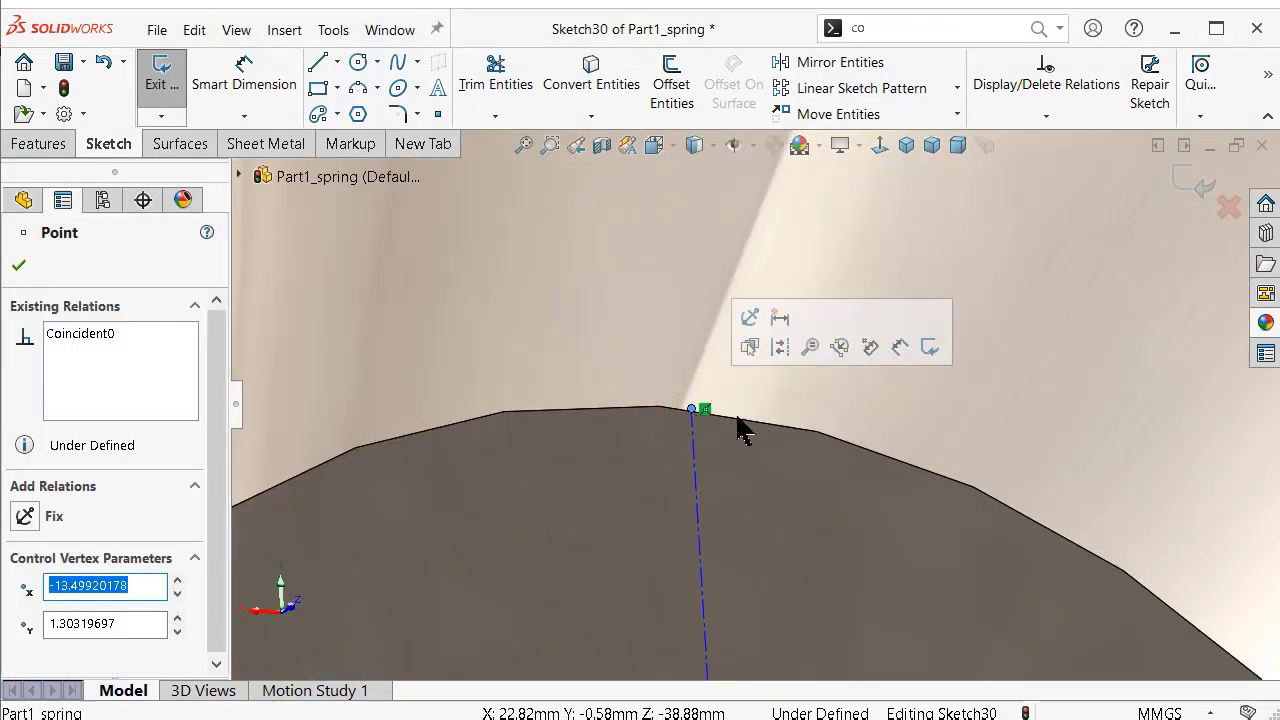
left_click(737, 418, "ctrl")
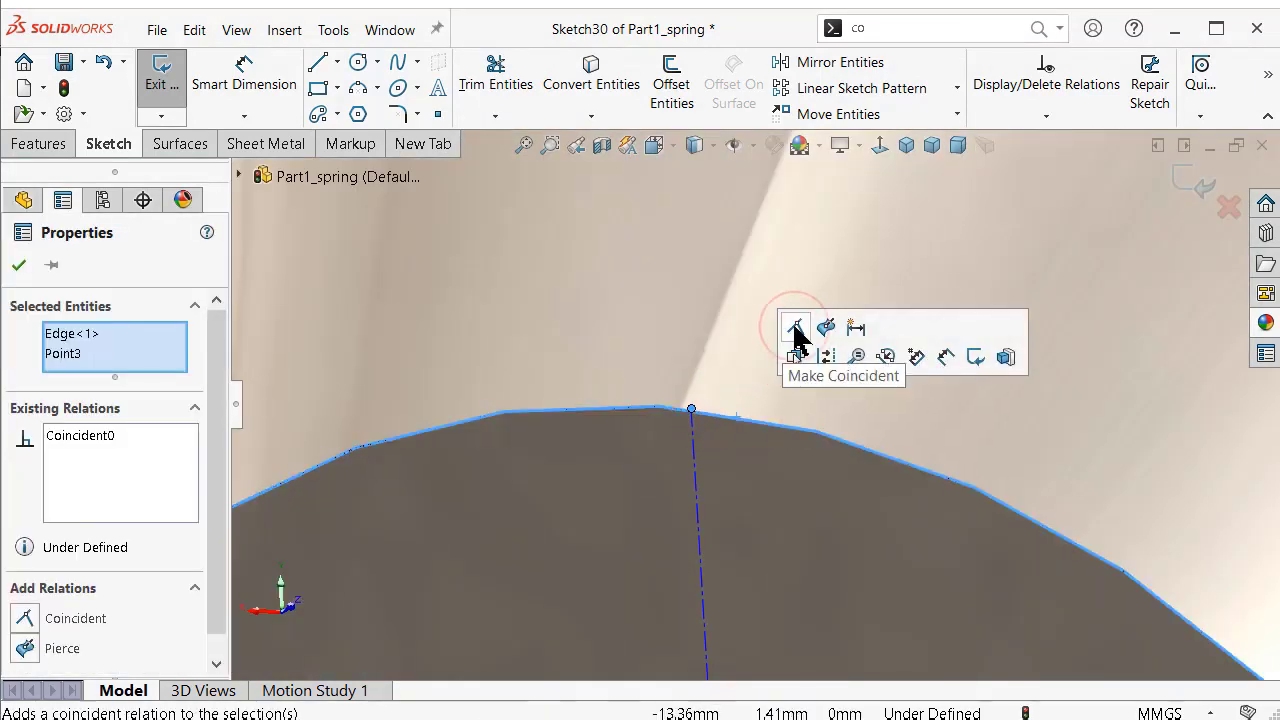
scroll(770, 360, "up", 2)
scroll(760, 366, "up", 3)
Make the centerline's bottom endpoint concentric with the circle.
left_click(443, 259)
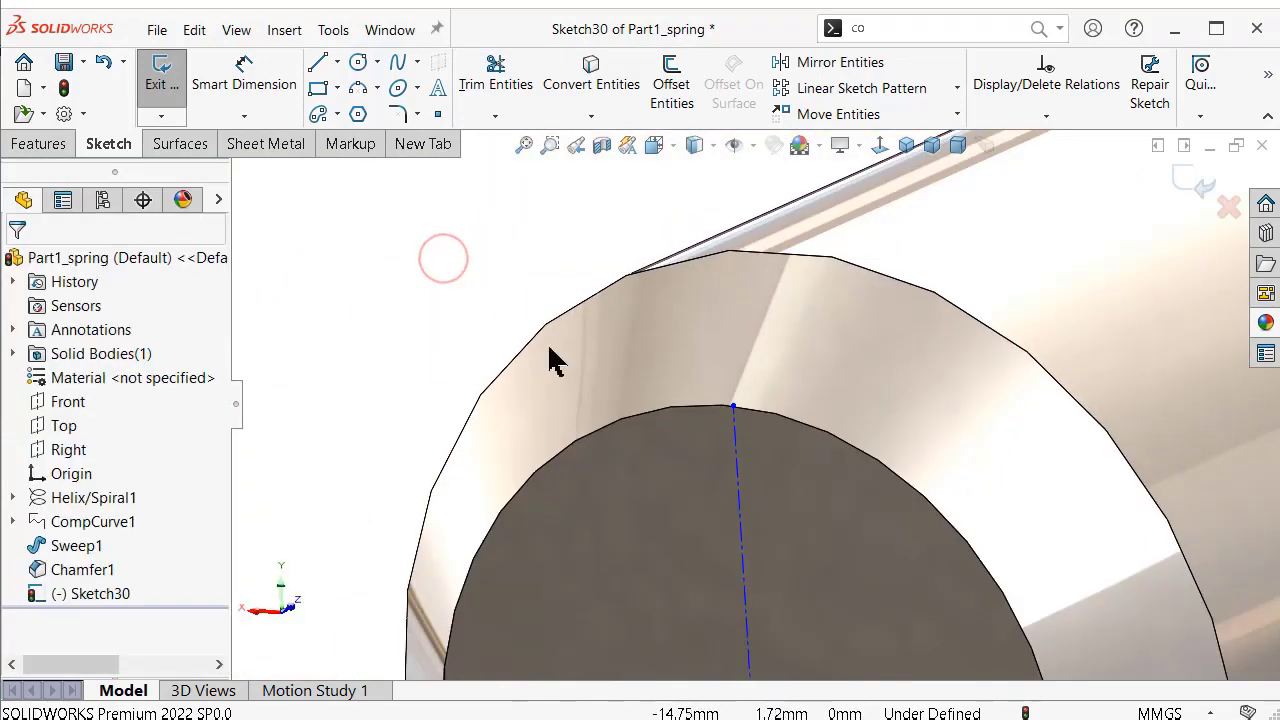
scroll(755, 427, "down", 3)
scroll(695, 390, "up", 4)
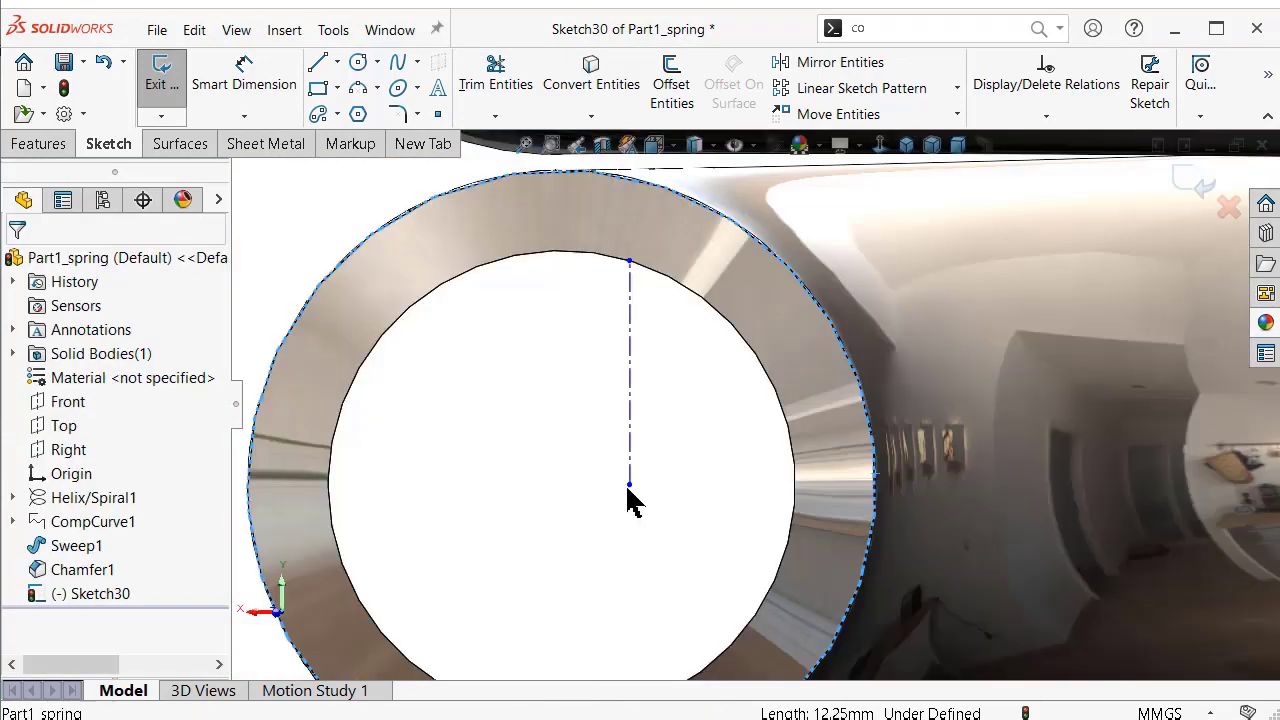
left_click(629, 484, "ctrl")
left_click(688, 392)
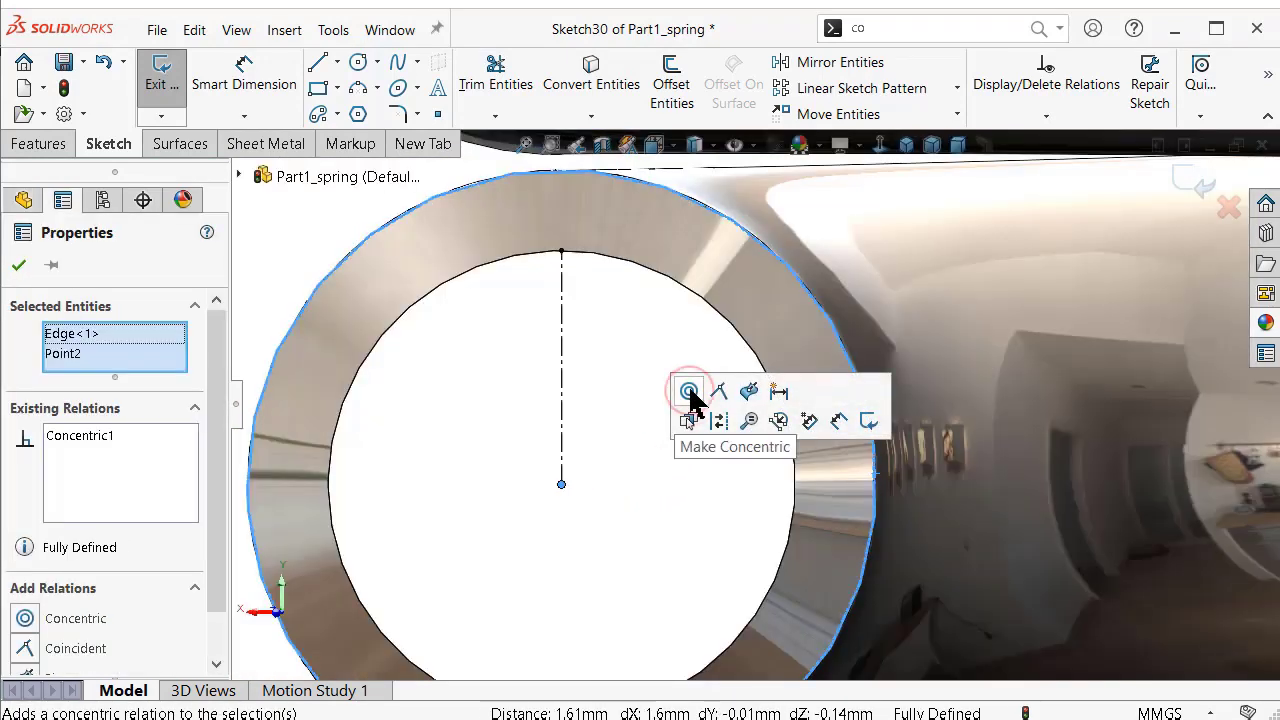
scroll(500, 240, "down", 3)
left_click(357, 113)
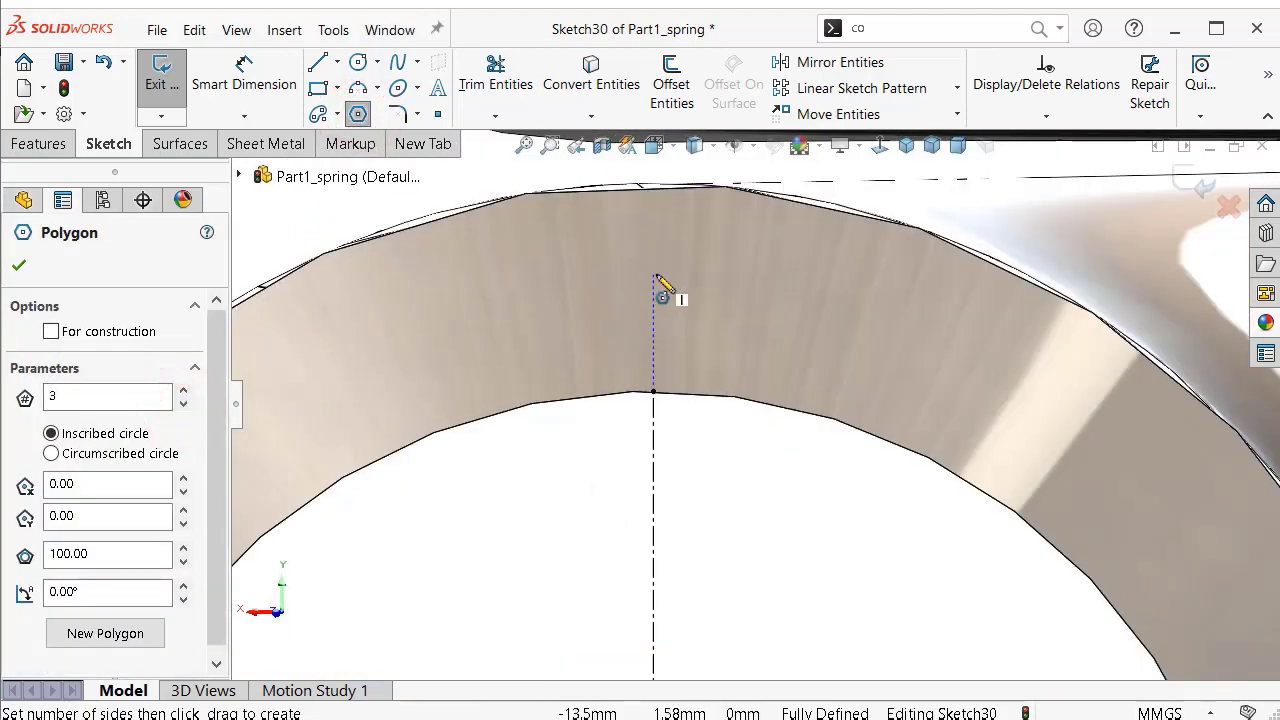
Draw a downward-pointing 3-sided polygon at the centerline top, its top side tangent to the outer edge.
left_click_drag(654, 271, 655, 392)
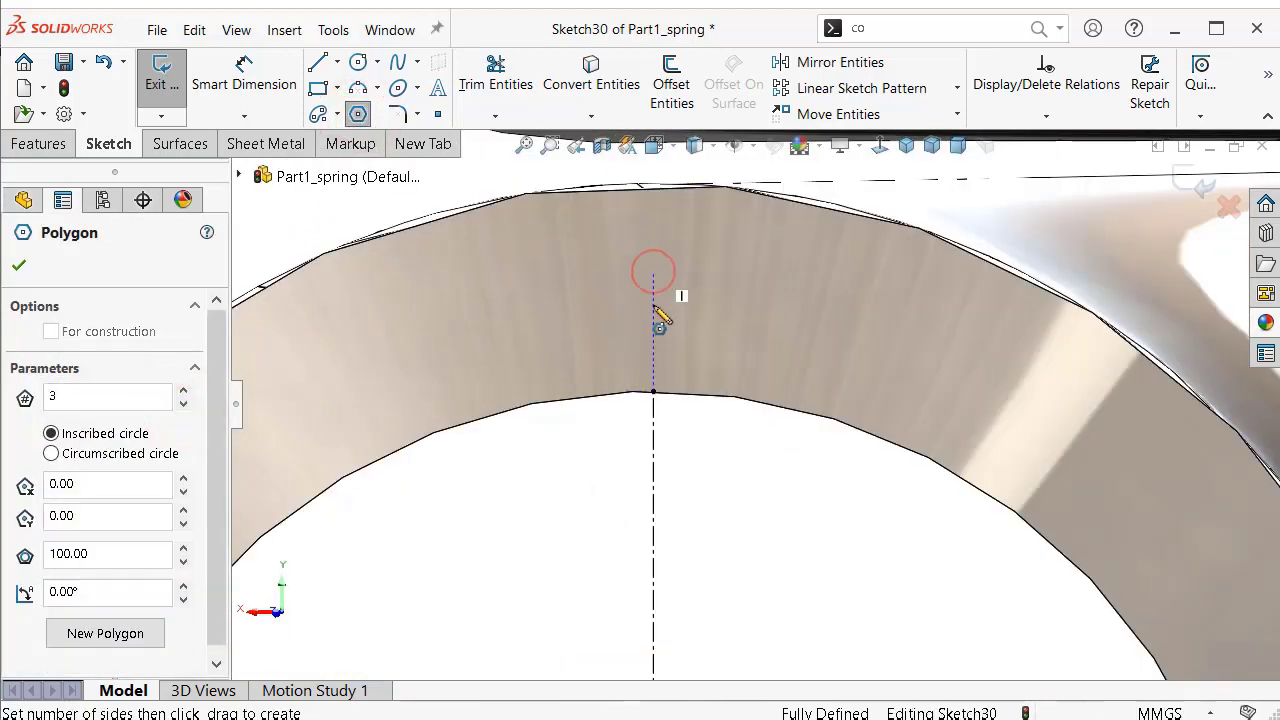
left_click(654, 391)
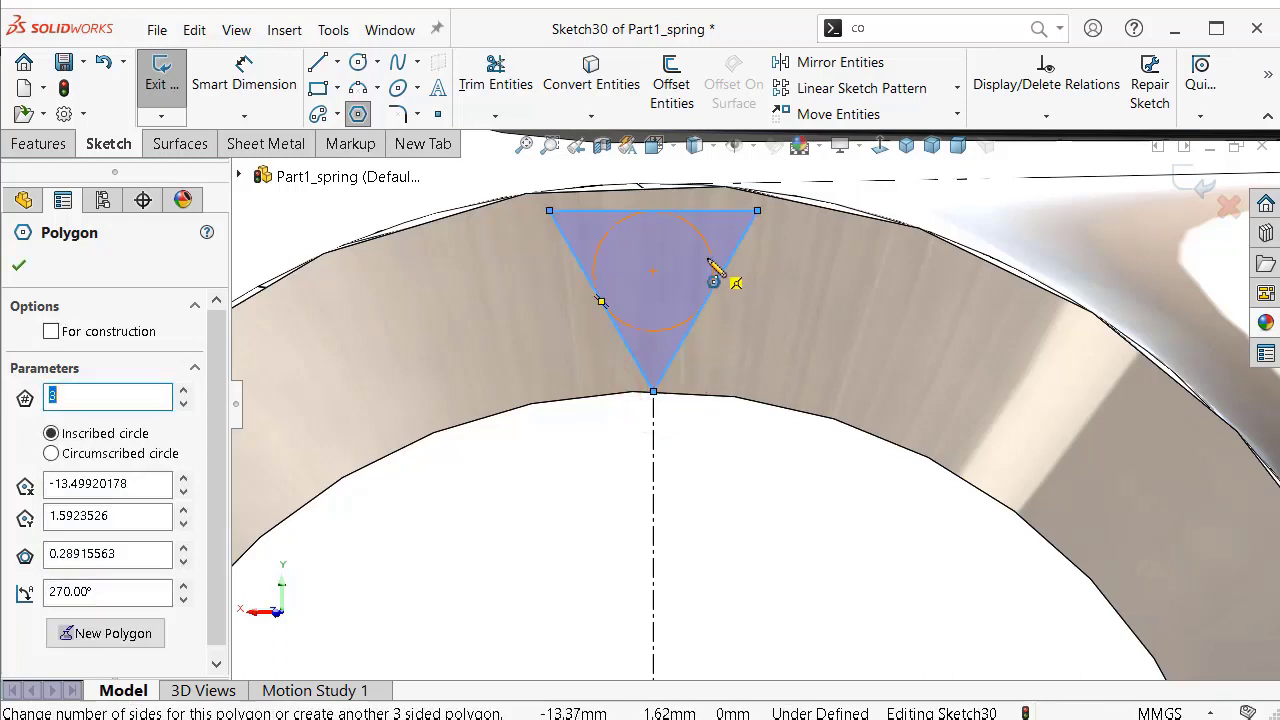
key("Escape")
scroll(712, 260, "down", 2)
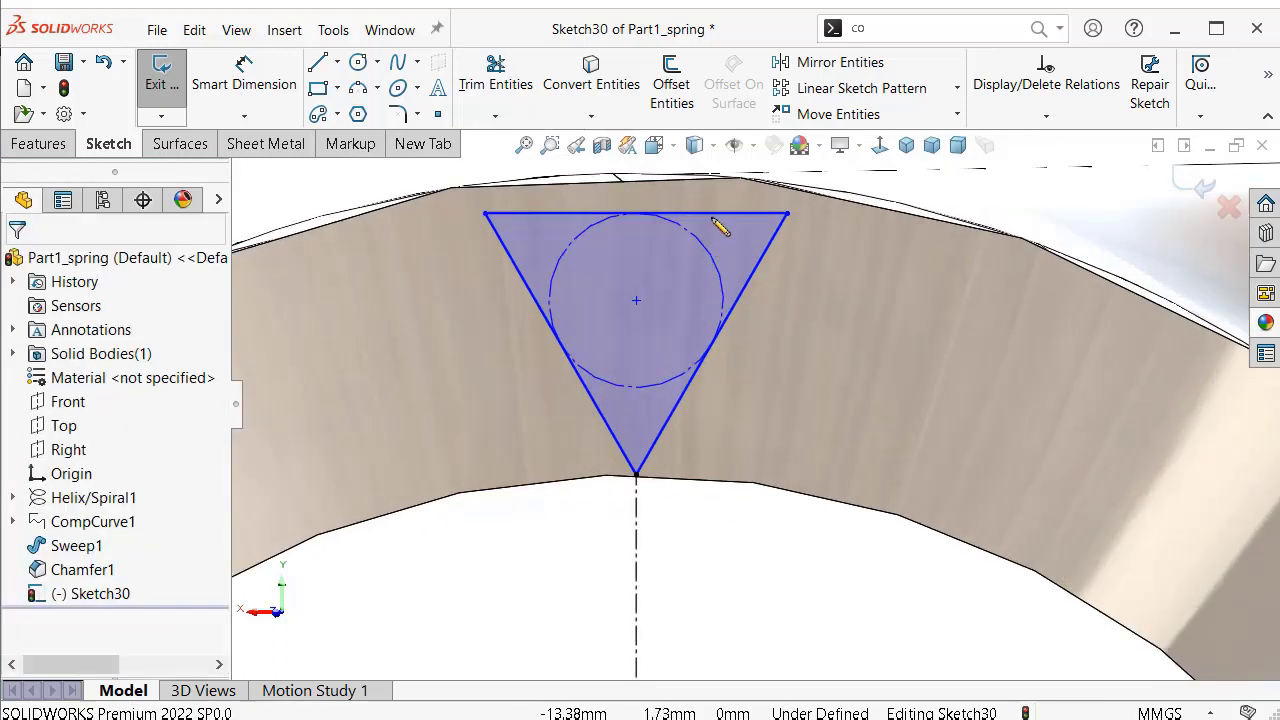
left_click(722, 215)
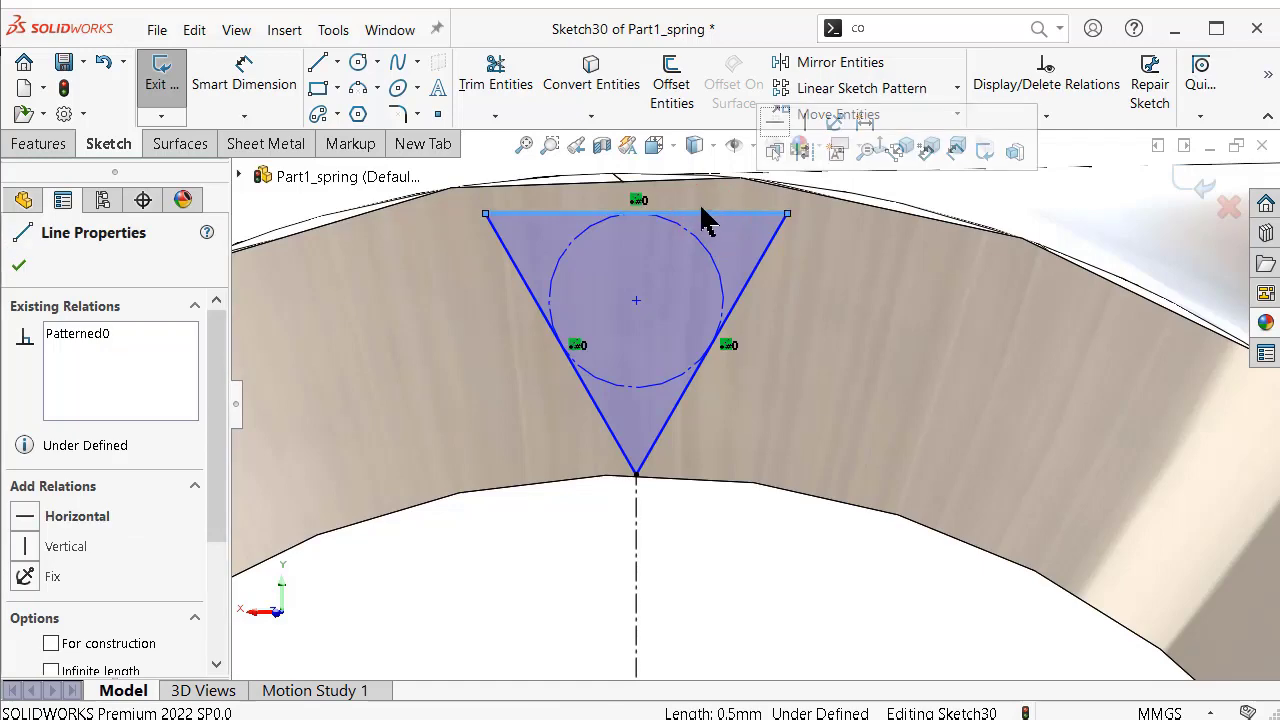
left_click(694, 186, "ctrl")
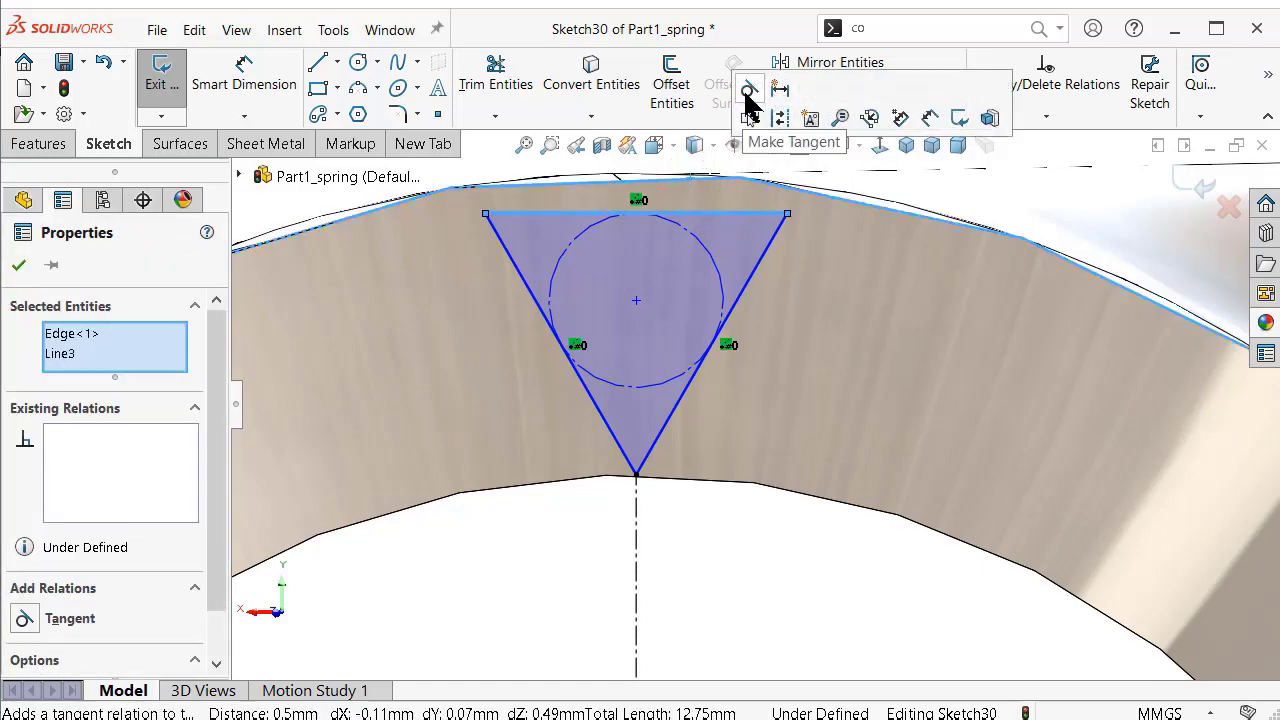
left_click(748, 92)
Make the triangle's top side horizontal and orbit to check the wire end in 3D.
scroll(750, 210, "up", 3)
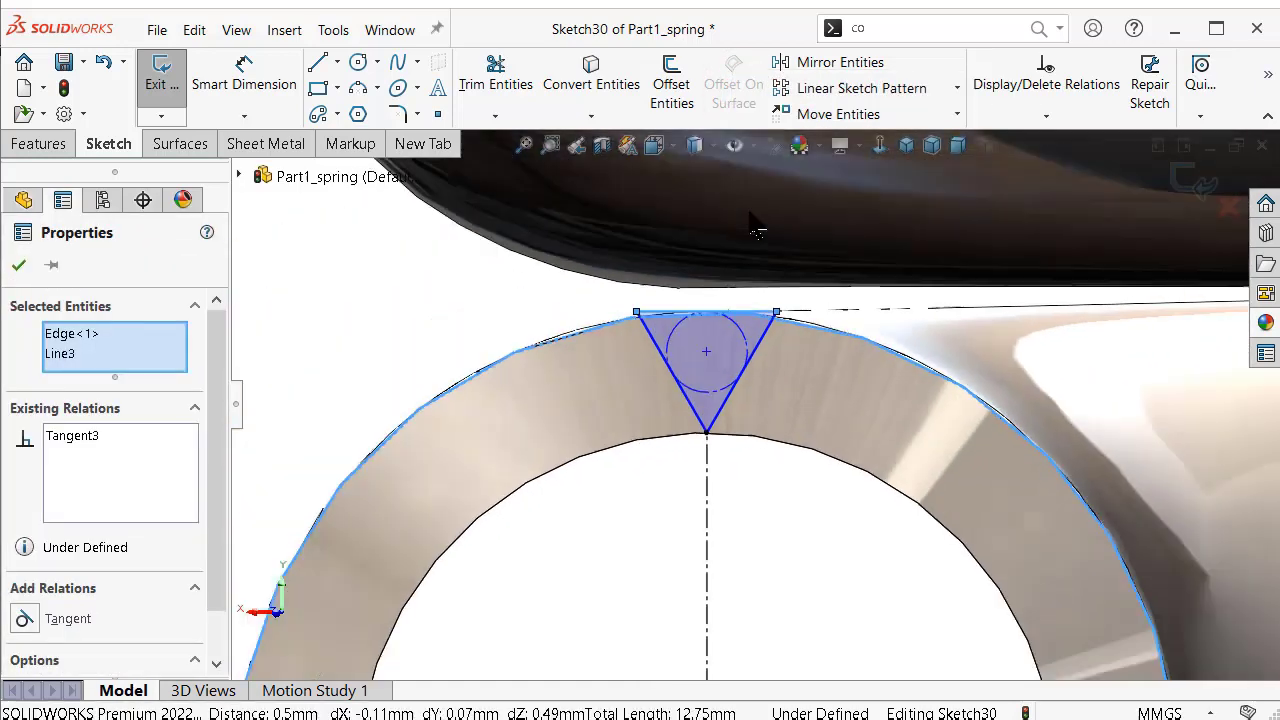
left_click(308, 328)
scroll(775, 398, "down", 3)
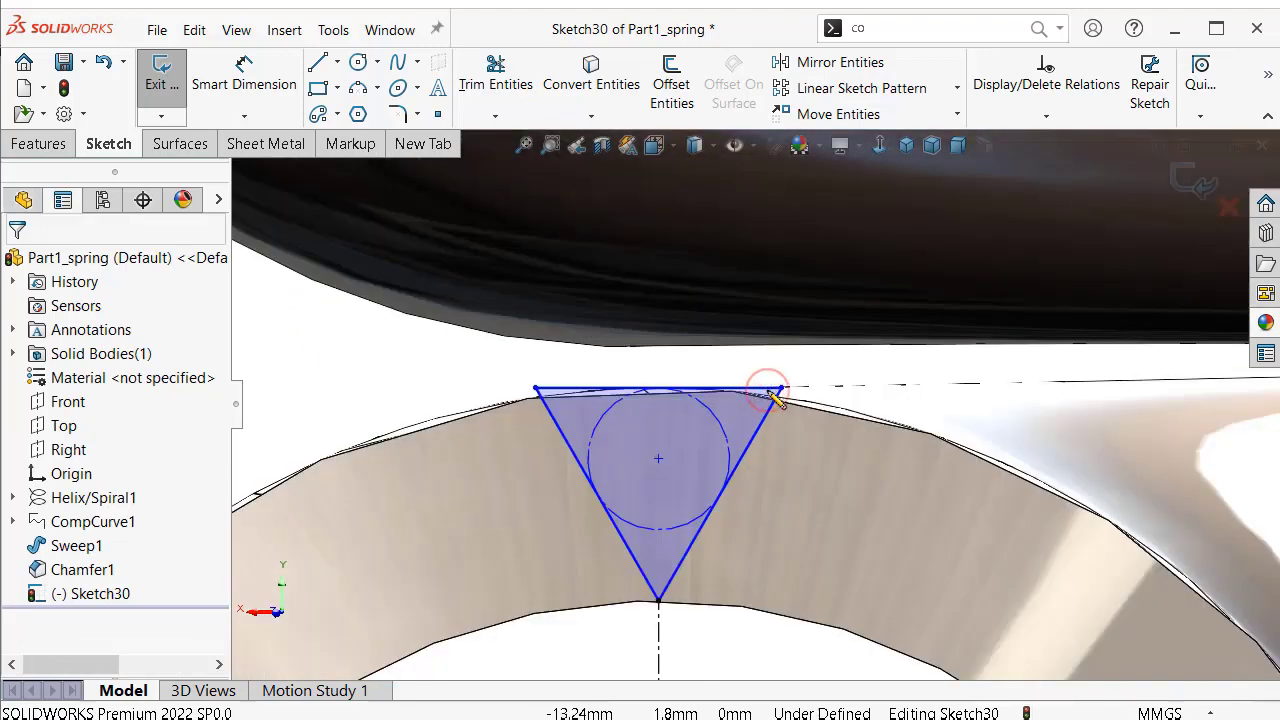
left_click(778, 398)
left_click(830, 302)
left_click(310, 372)
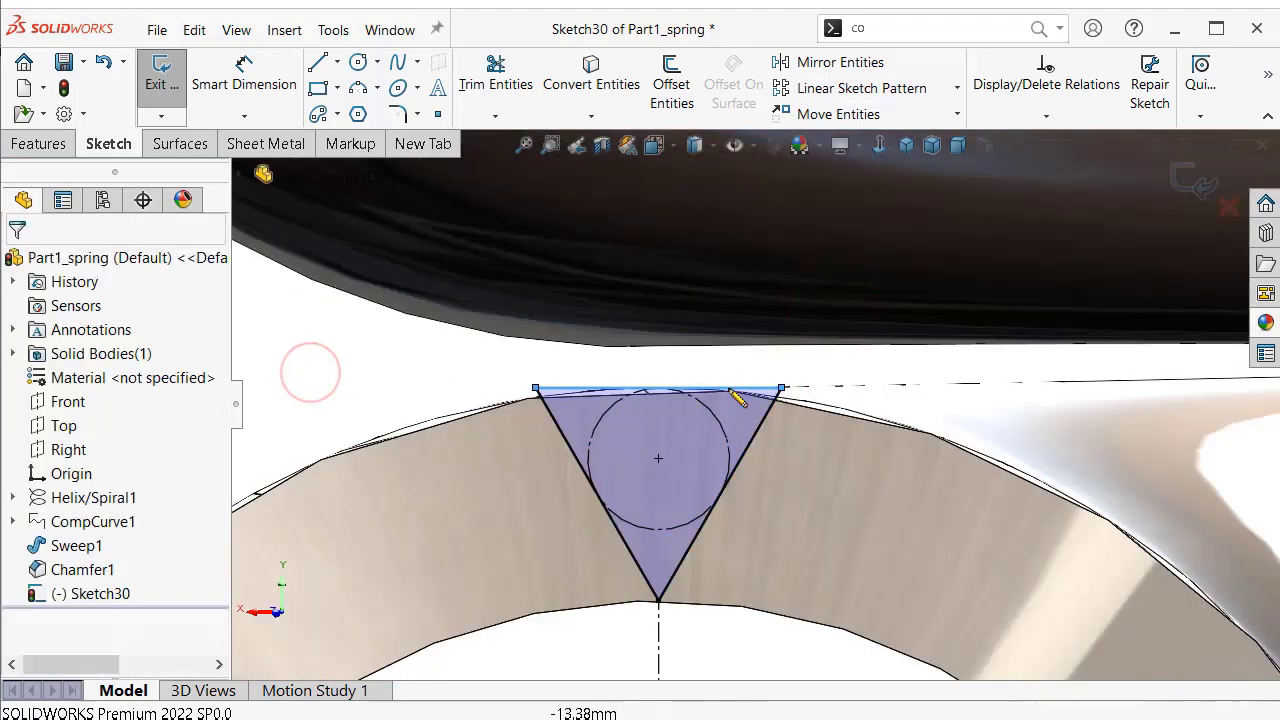
scroll(740, 400, "up", 3)
scroll(790, 425, "up", 1)
scroll(795, 450, "up", 2)
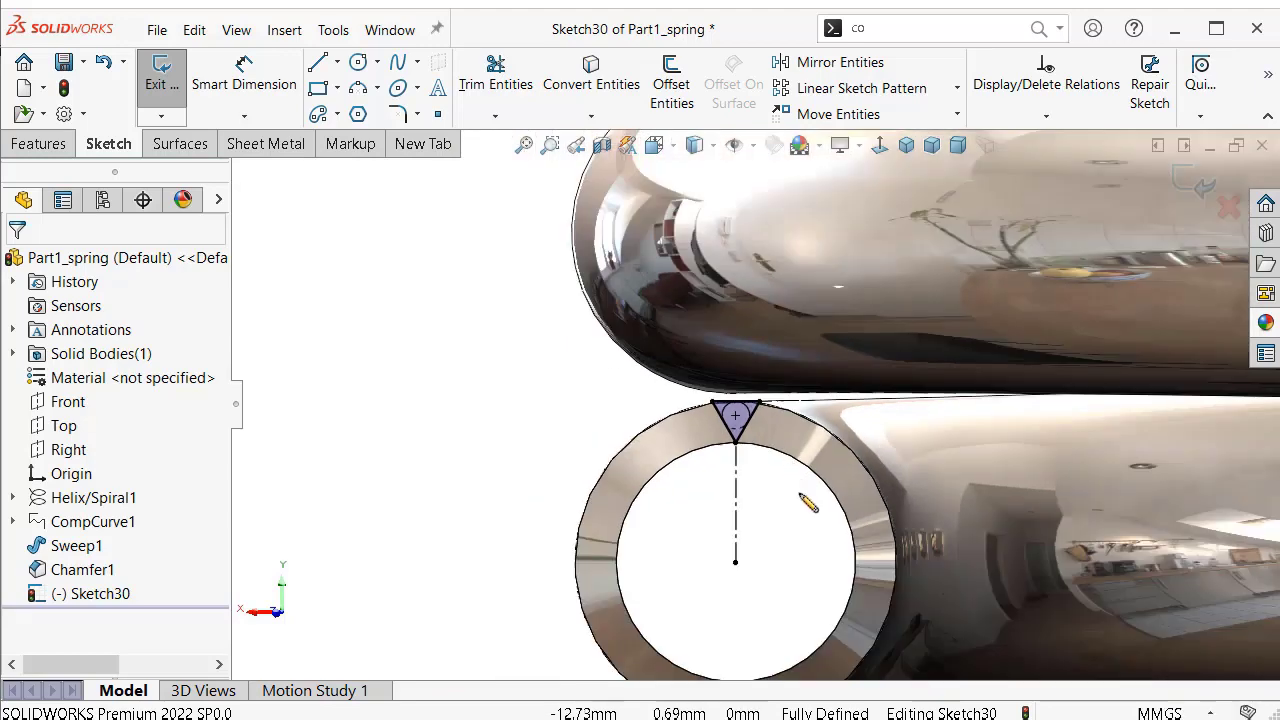
mouse_move(805, 498)
middle_mouse_down()
mouse_move(775, 545)
mouse_move(788, 545)
middle_mouse_up()
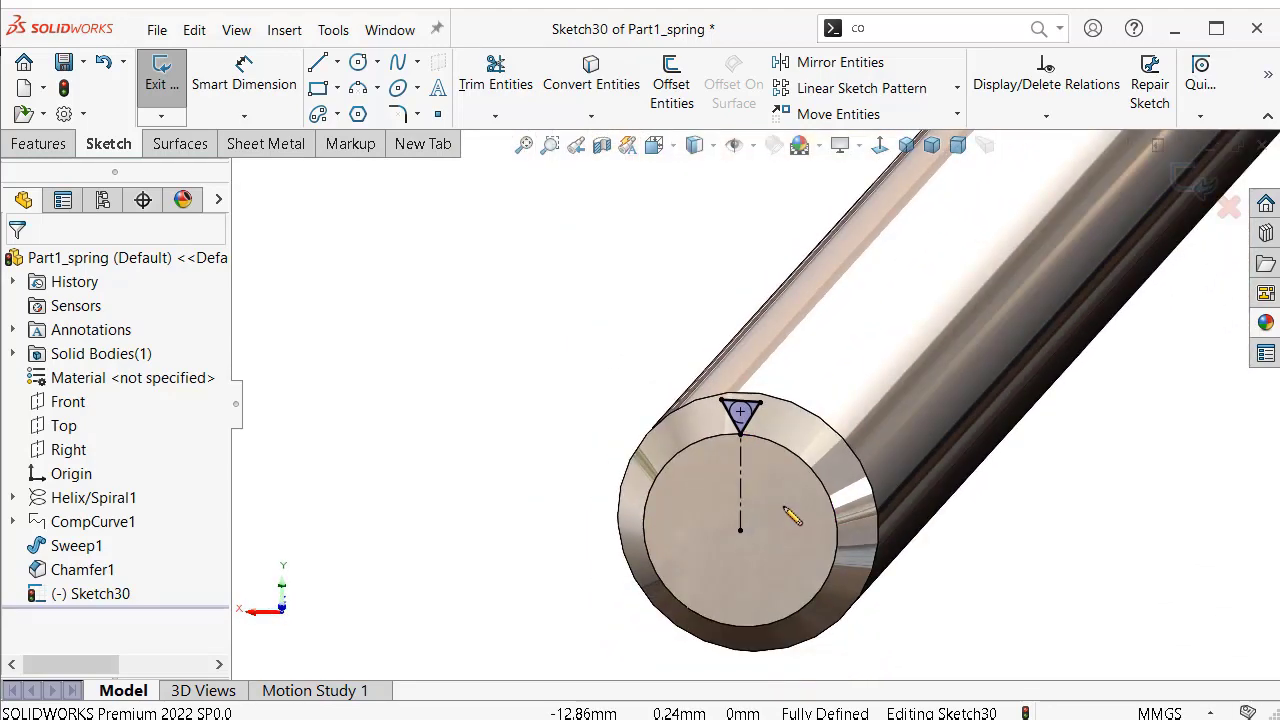
scroll(785, 500, "up", 1)
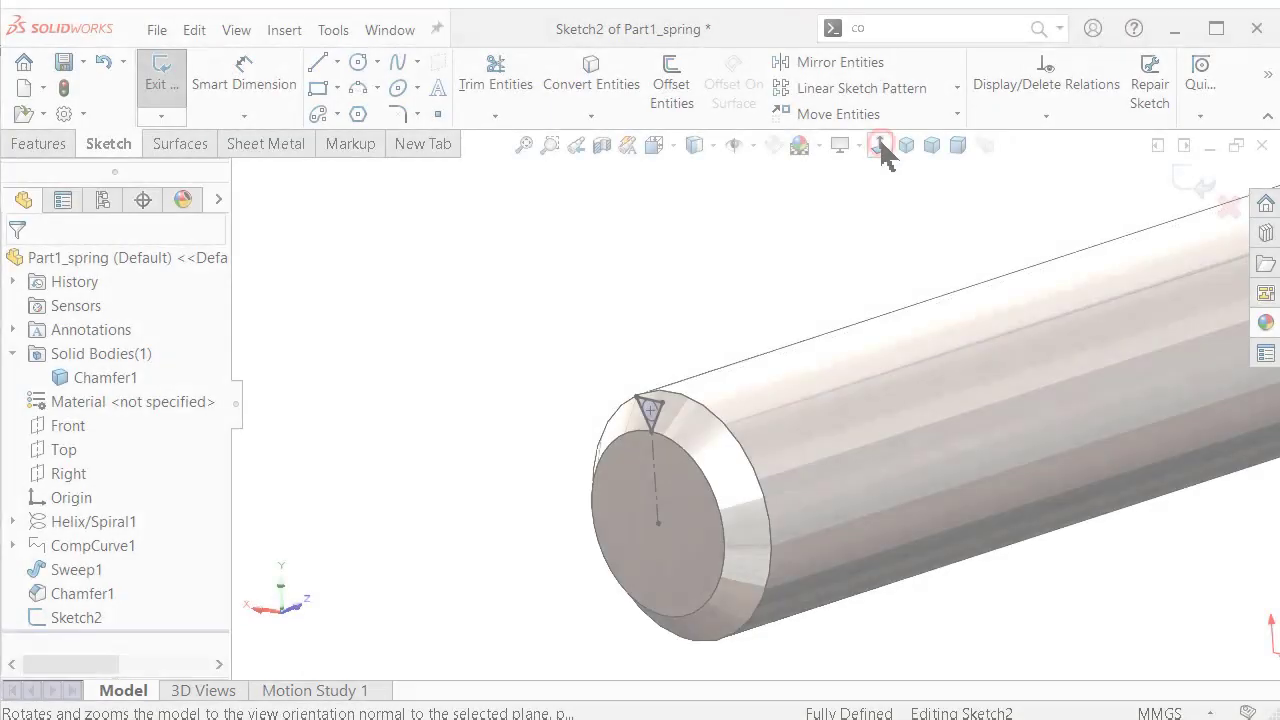
Convert the triangle's top edge to construction and draw a corner rectangle above it.
left_click(879, 145)
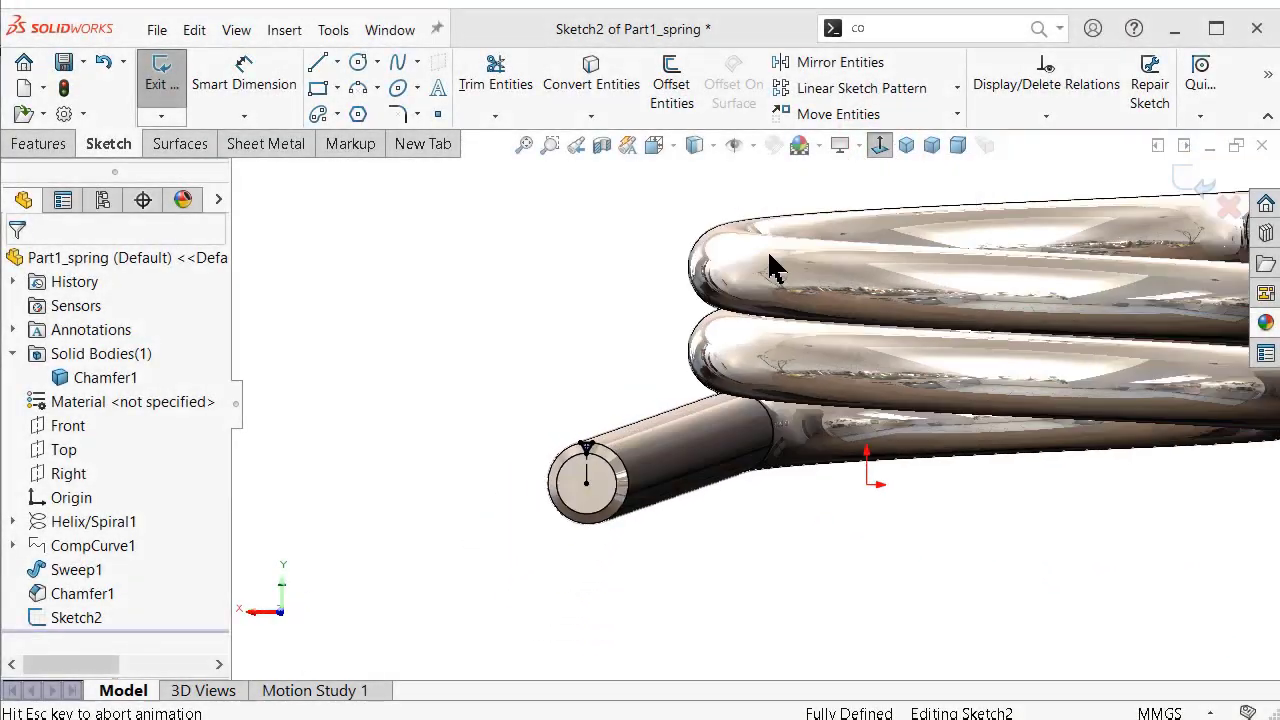
left_click(733, 378)
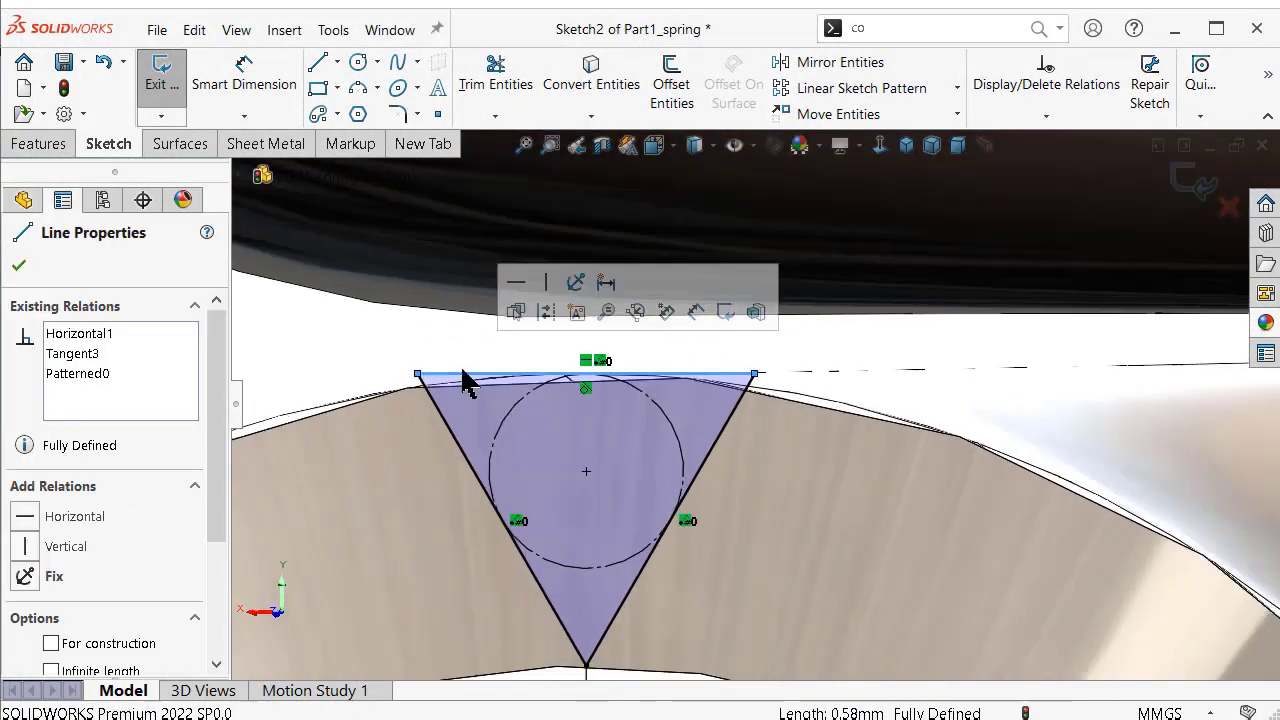
left_click(558, 312)
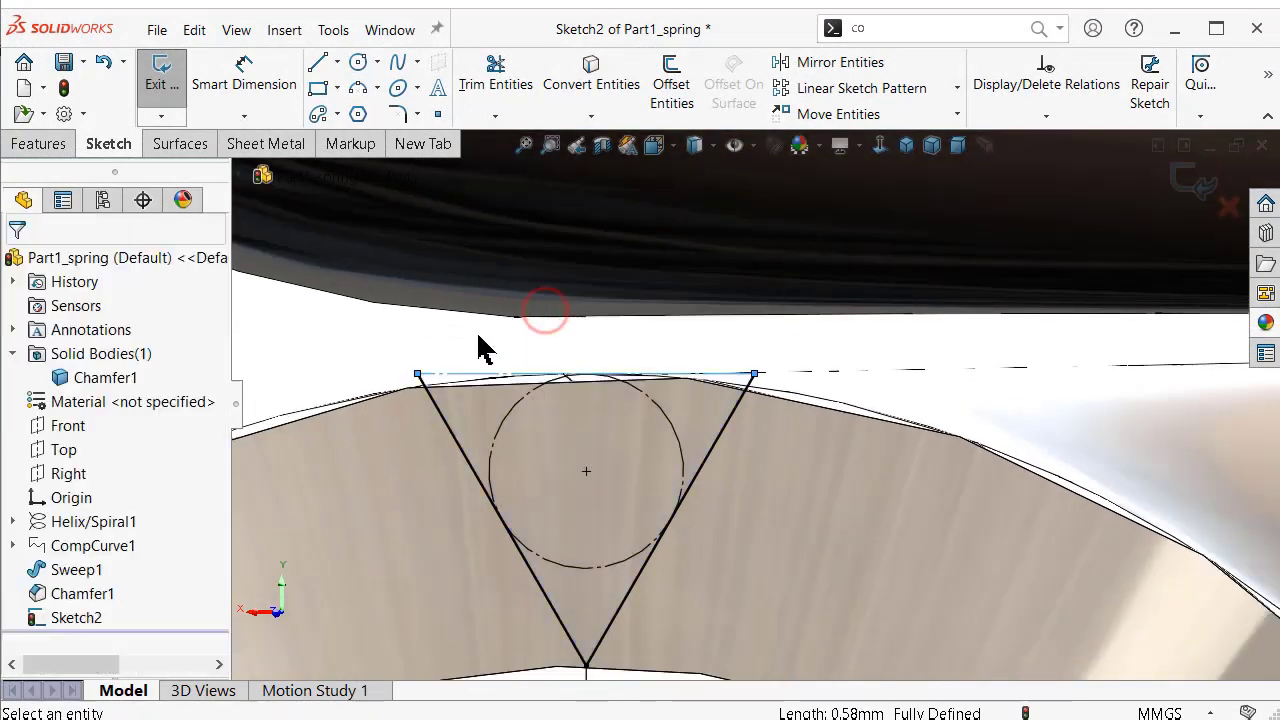
left_click(318, 88)
left_click(418, 375)
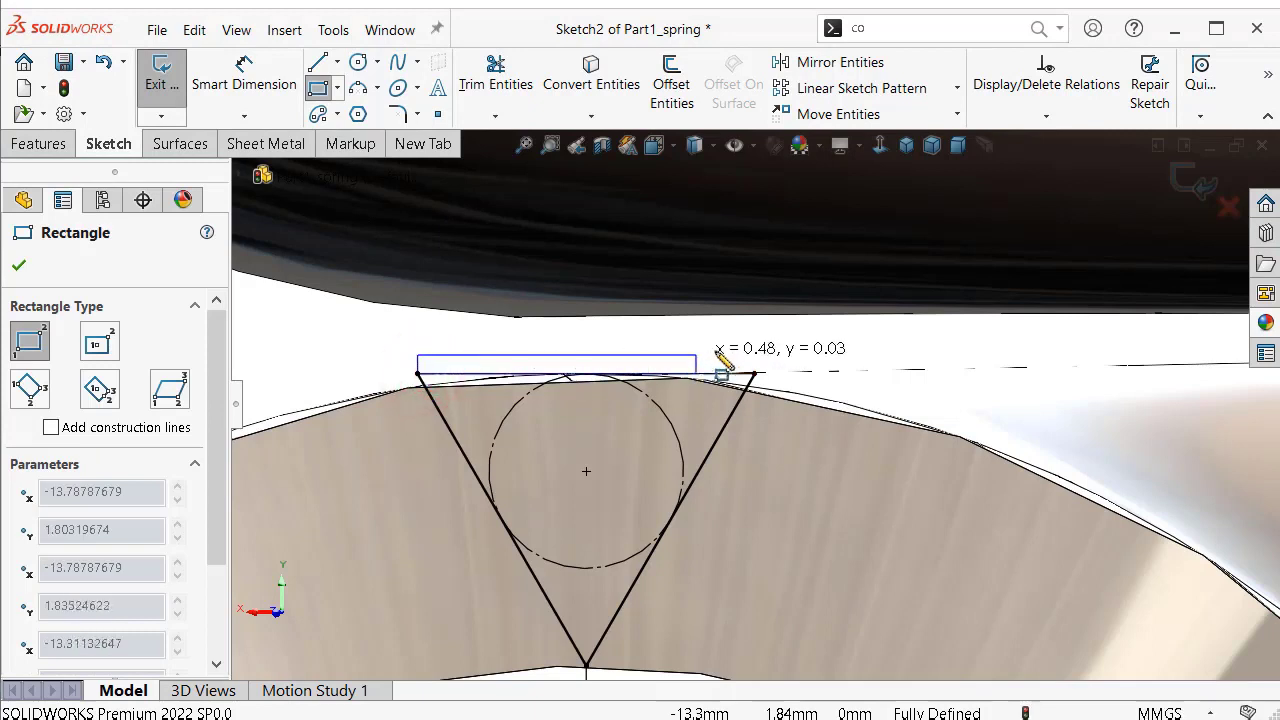
left_click(755, 321)
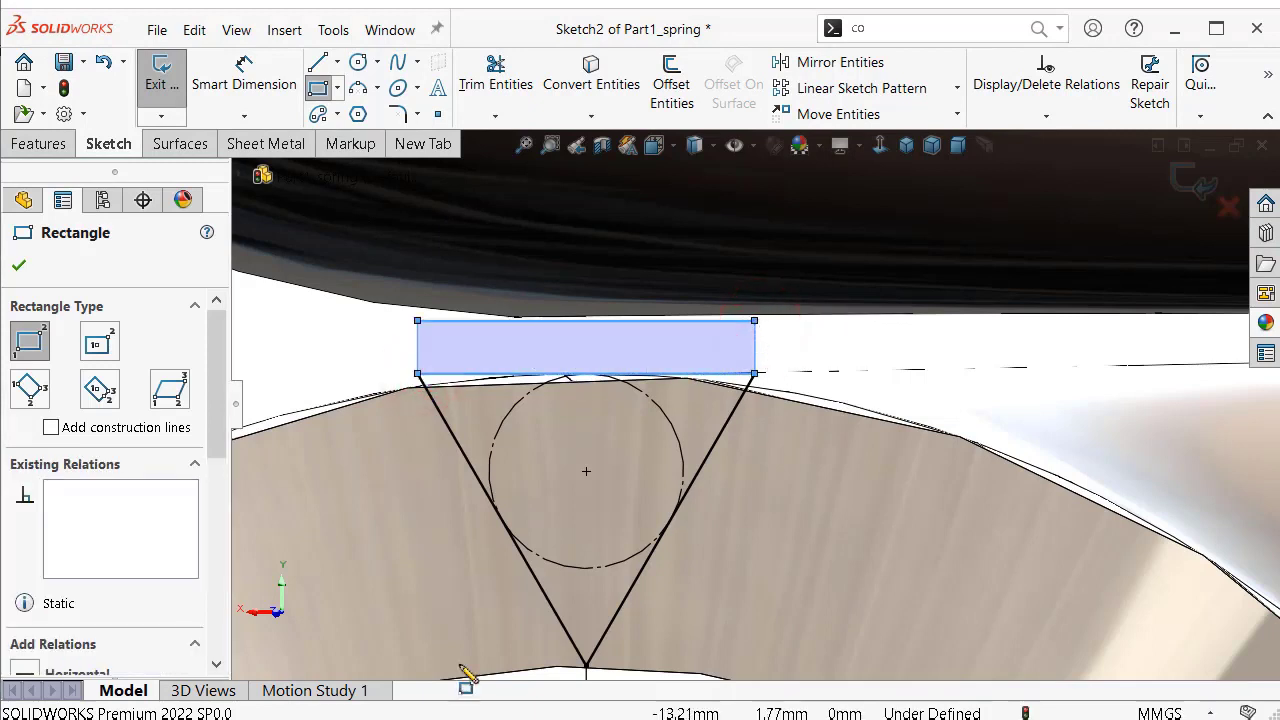
left_click_drag(215, 414, 216, 563)
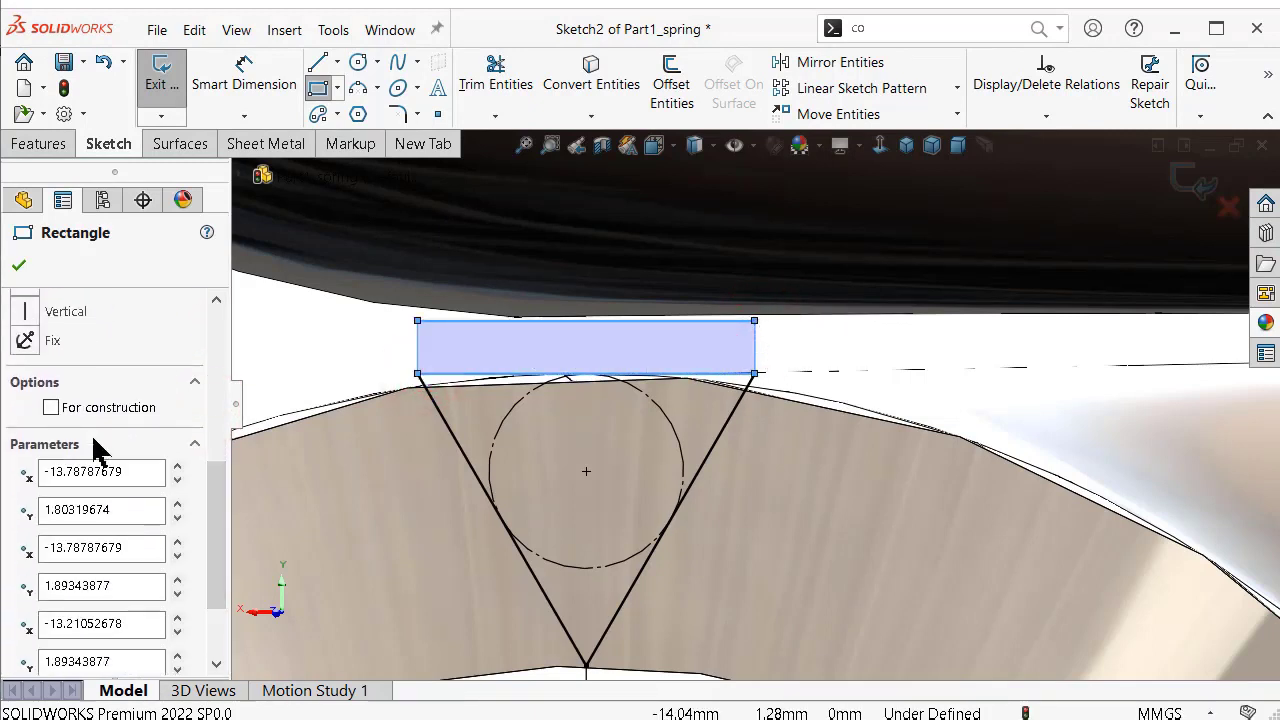
left_click(57, 409)
left_click(19, 265)
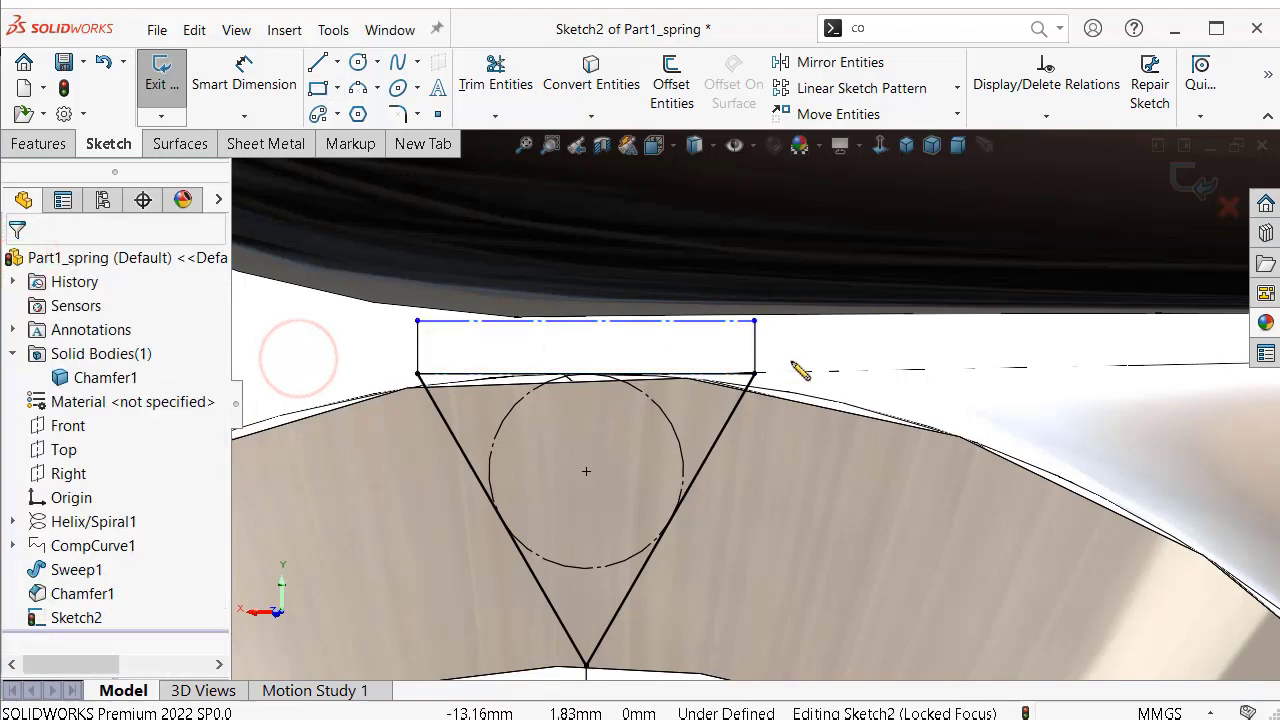
scroll(796, 368, "down", 2)
scroll(449, 401, "up", 2)
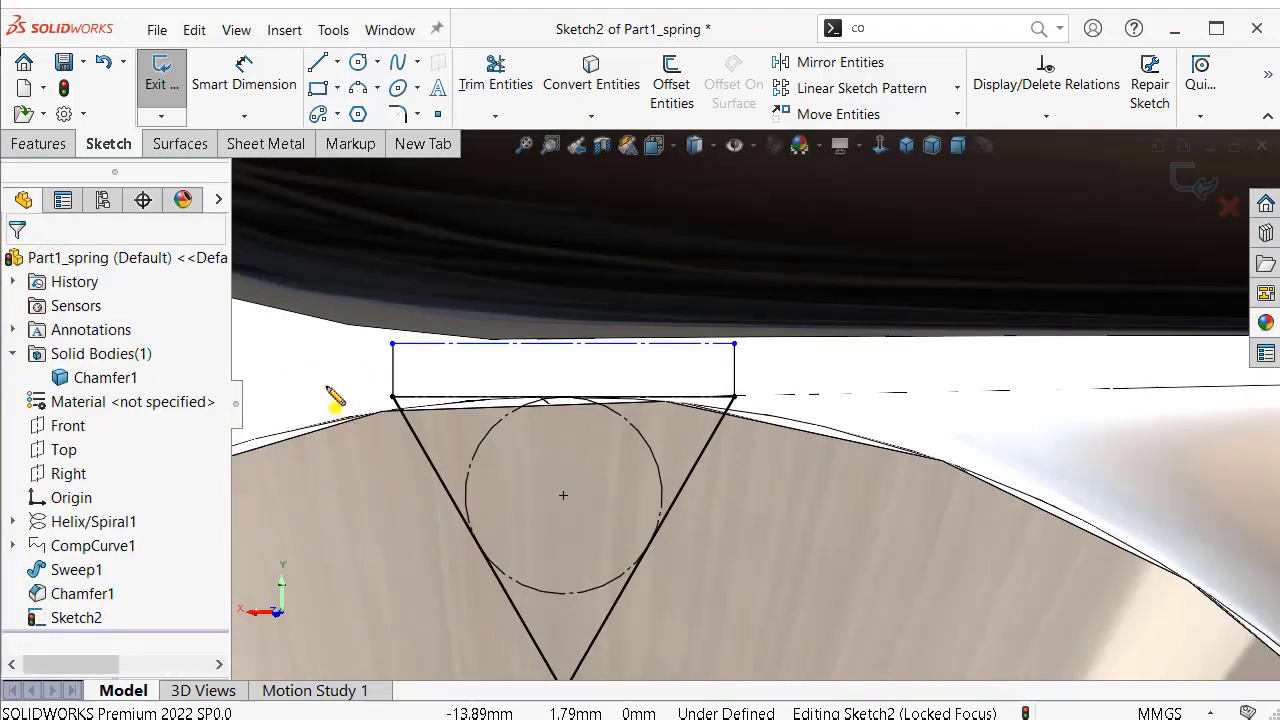
Dimension the rectangle's height as 0.25 mm.
right_click_drag(334, 400, 400, 371)
left_click(393, 371)
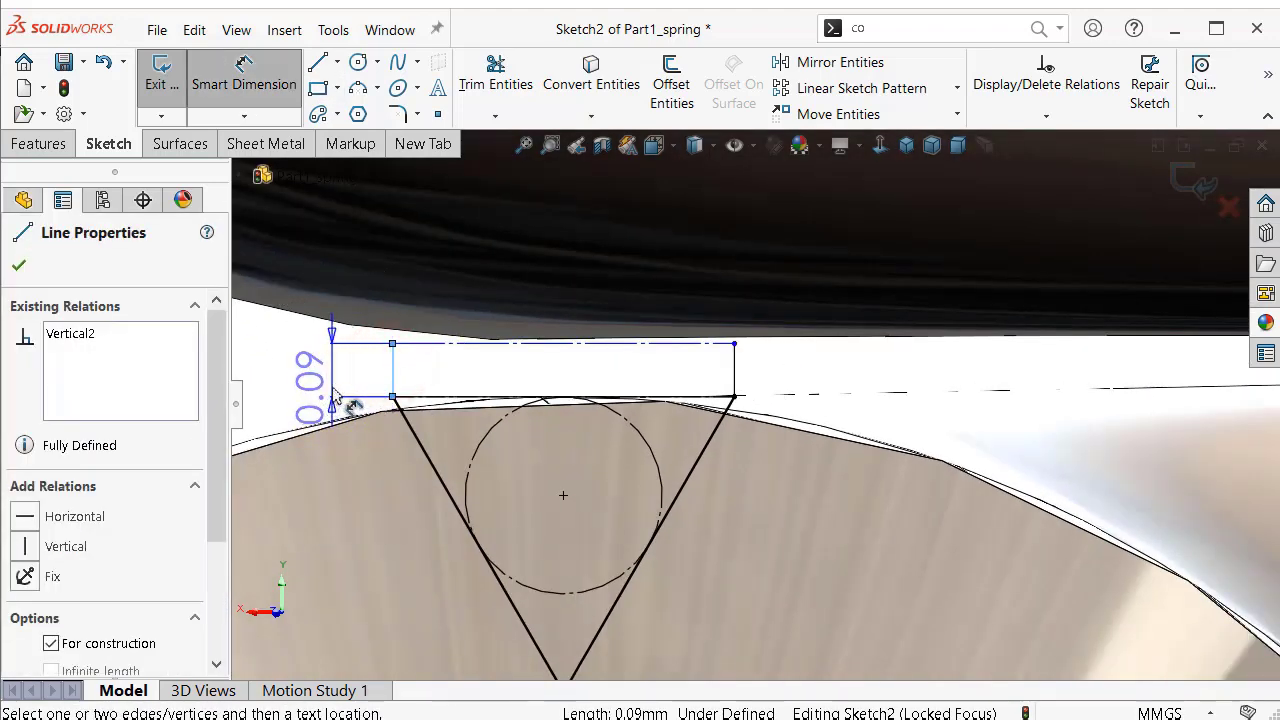
left_click(334, 393)
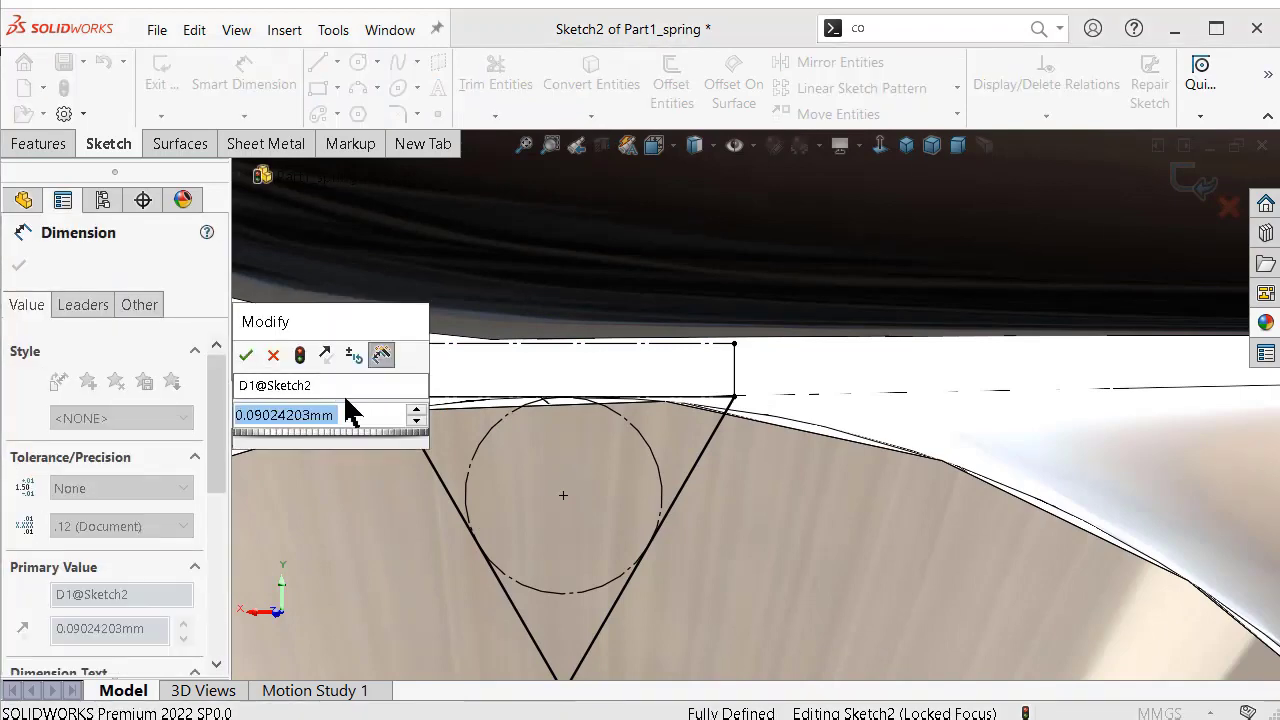
type("0.25")
key("Return")
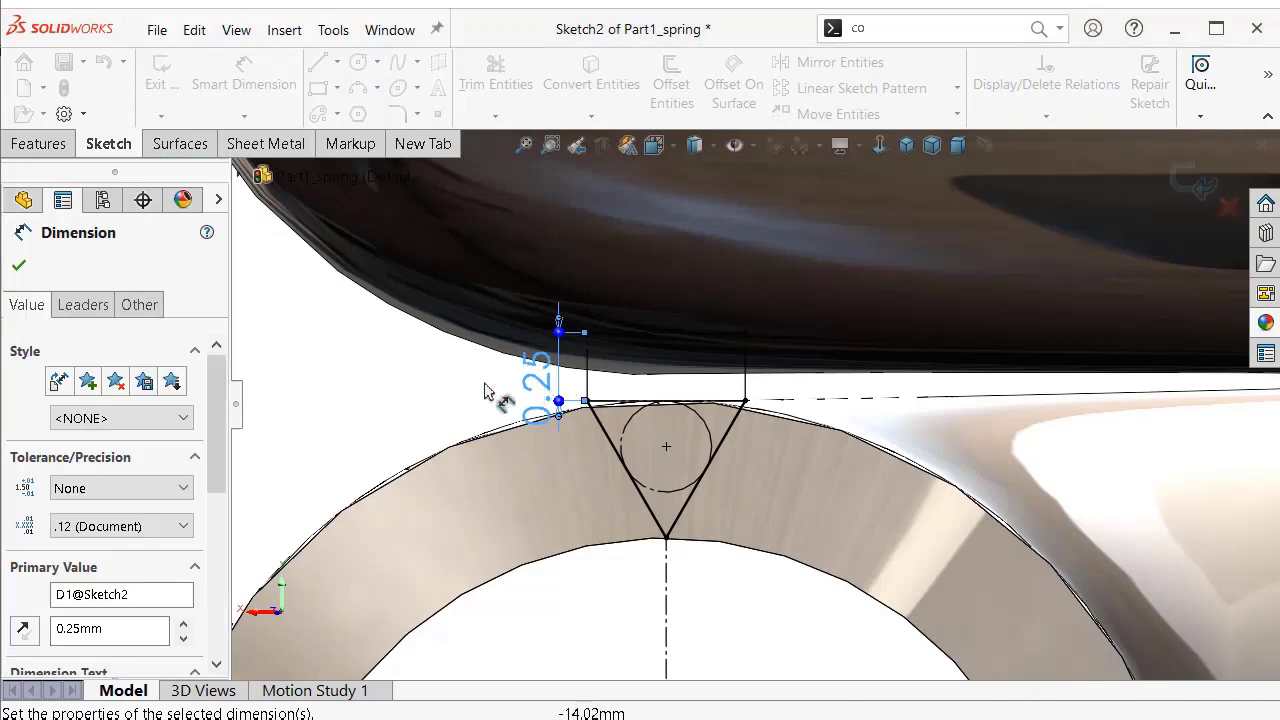
left_click(401, 385)
scroll(706, 410, "down", 3)
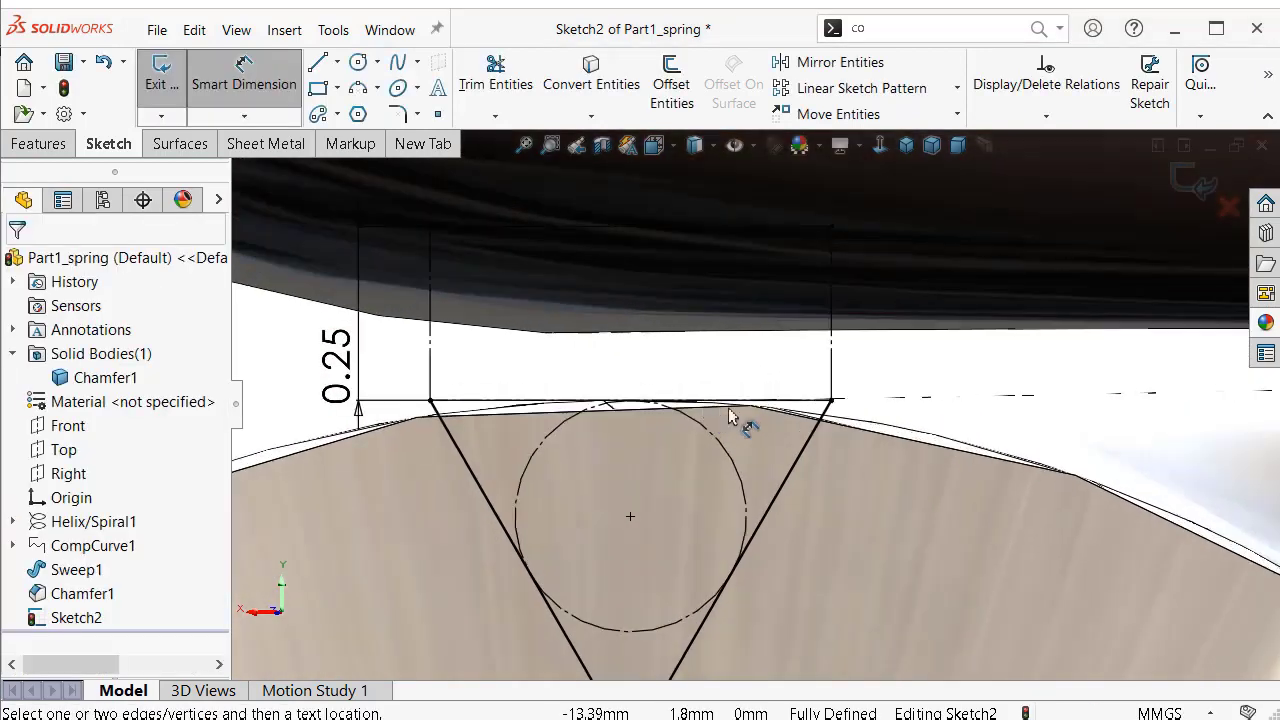
left_click(833, 372)
scroll(840, 368, "up", 2)
key("Escape")
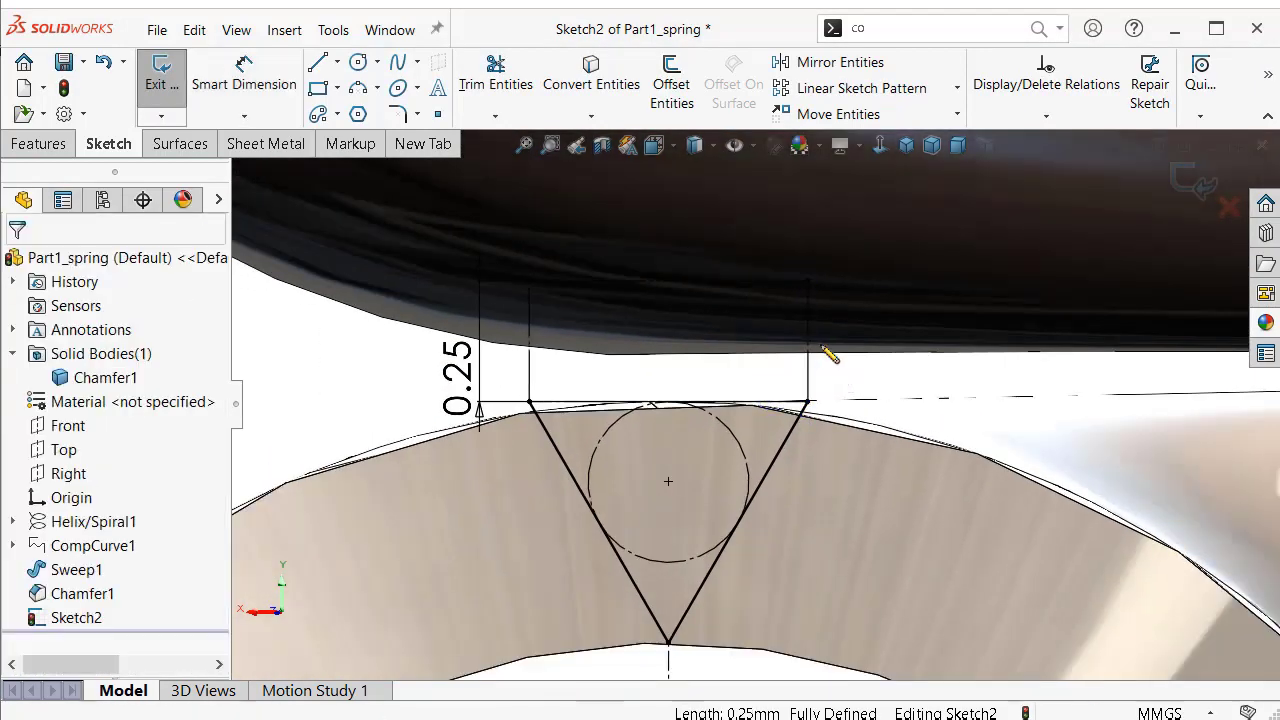
Turn the rectangle's left, right and top edges back into solid geometry.
left_click(810, 379)
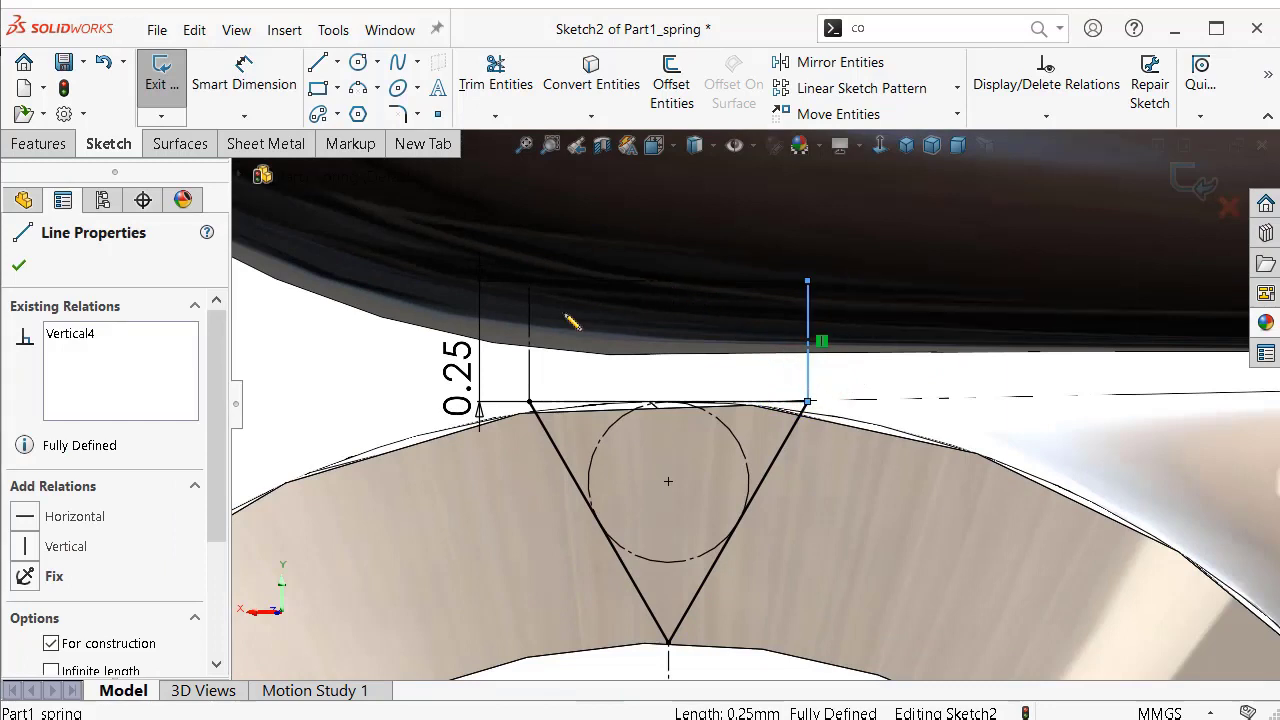
left_click(531, 330, "ctrl")
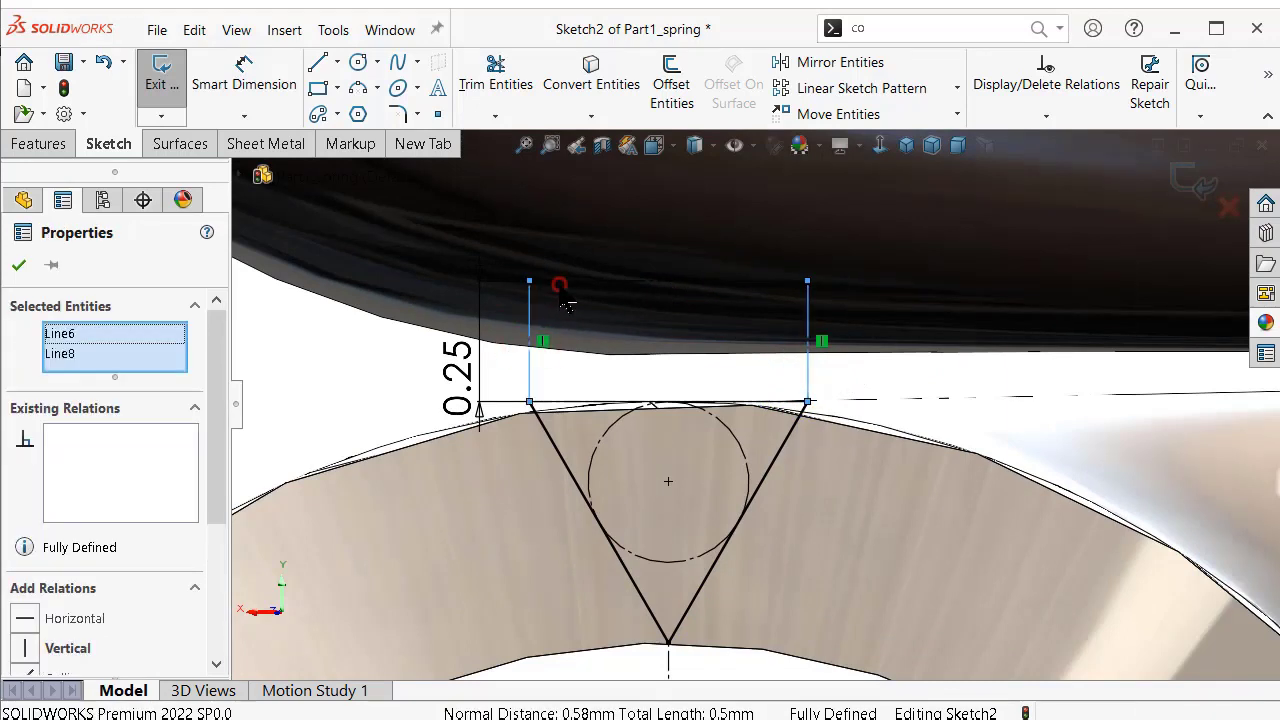
left_click(566, 282, "ctrl")
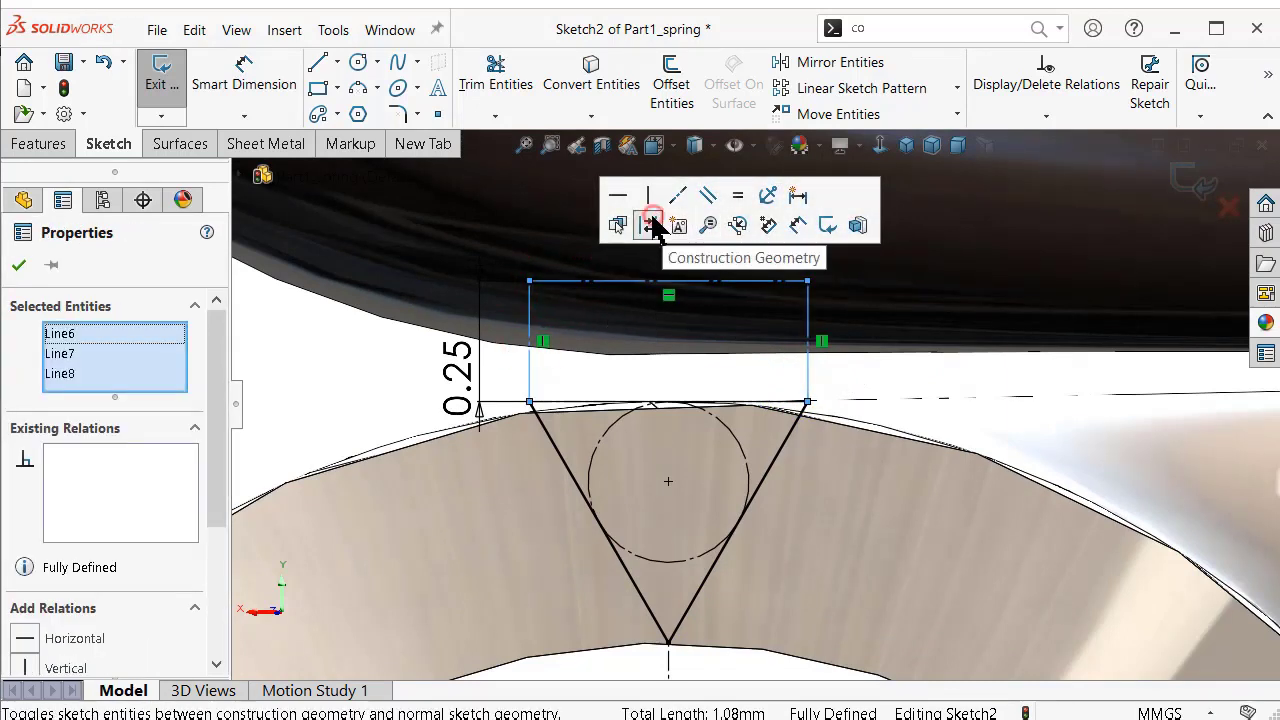
left_click(652, 226)
scroll(720, 490, "up", 3)
left_click(957, 88)
left_click(860, 137)
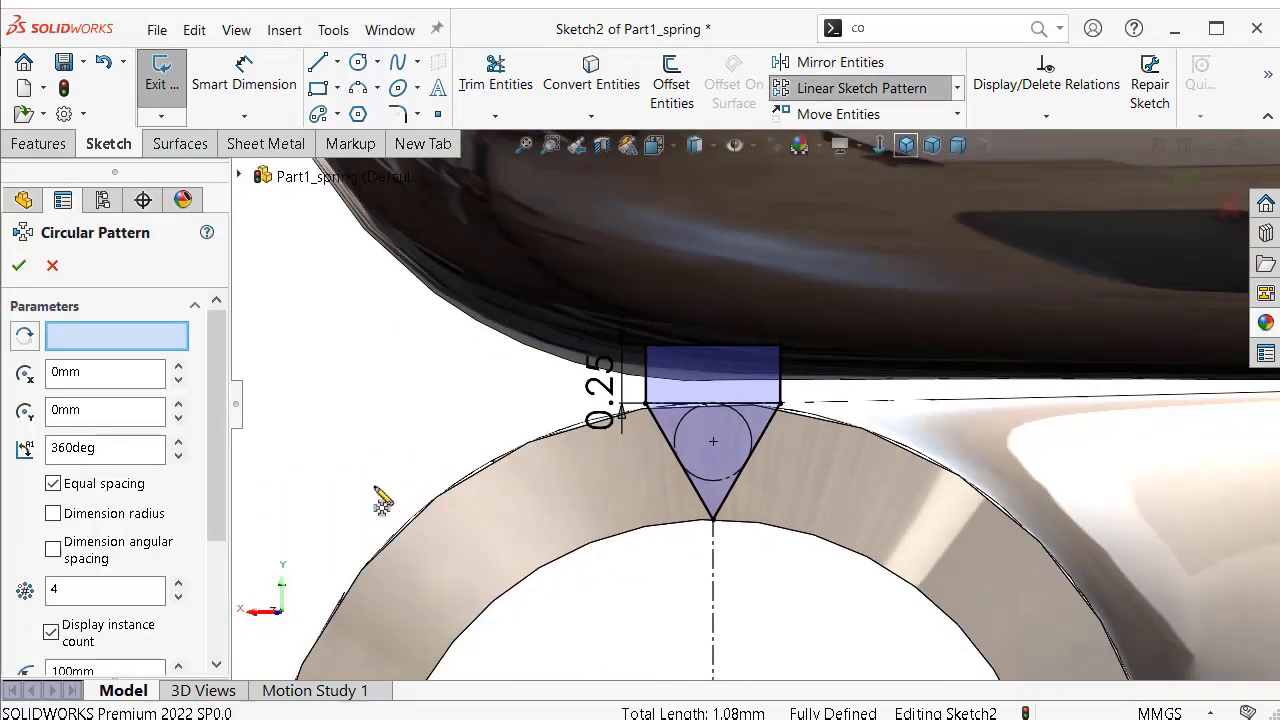
Set the circular pattern's centre at the wire's centre point.
left_click(104, 340)
scroll(775, 673, "up", 2)
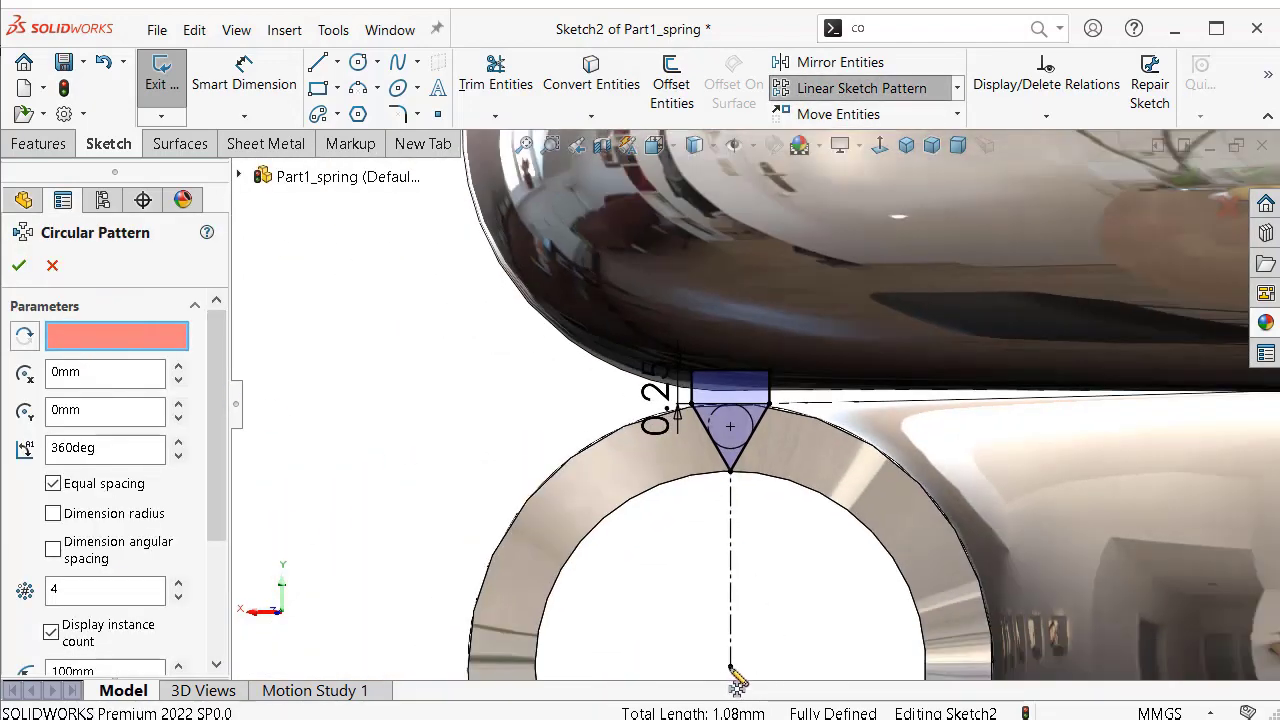
left_click(730, 668)
left_click_drag(215, 400, 222, 474)
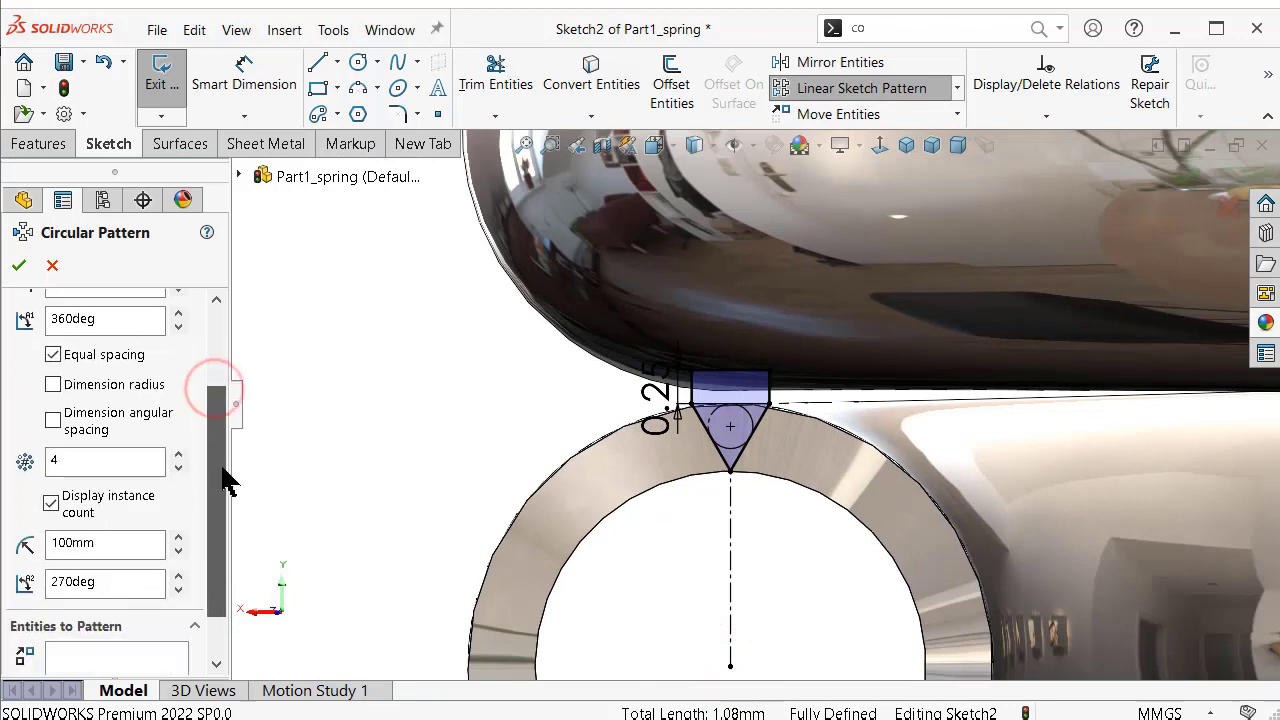
left_click_drag(137, 451, 15, 468)
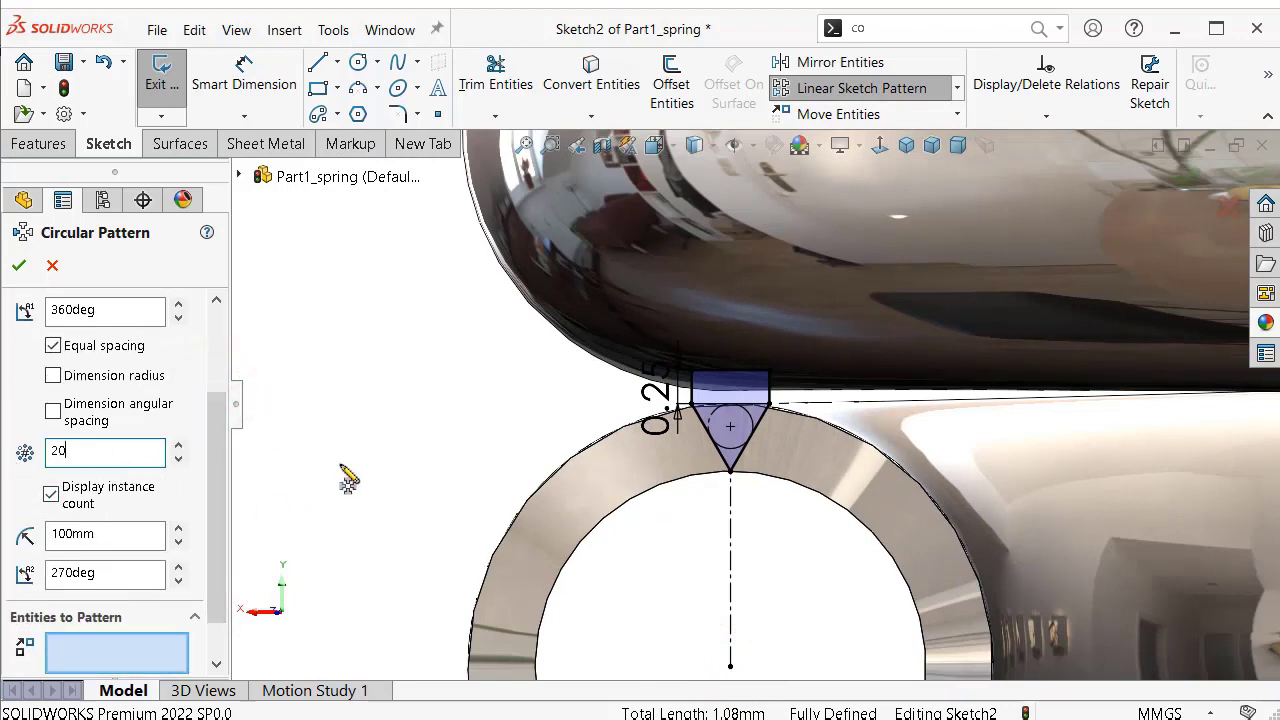
scroll(223, 475, "down", 1)
Add the triangle's two edges and the rectangle's three sides as entities to pattern.
left_click(140, 602)
scroll(660, 448, "down", 2)
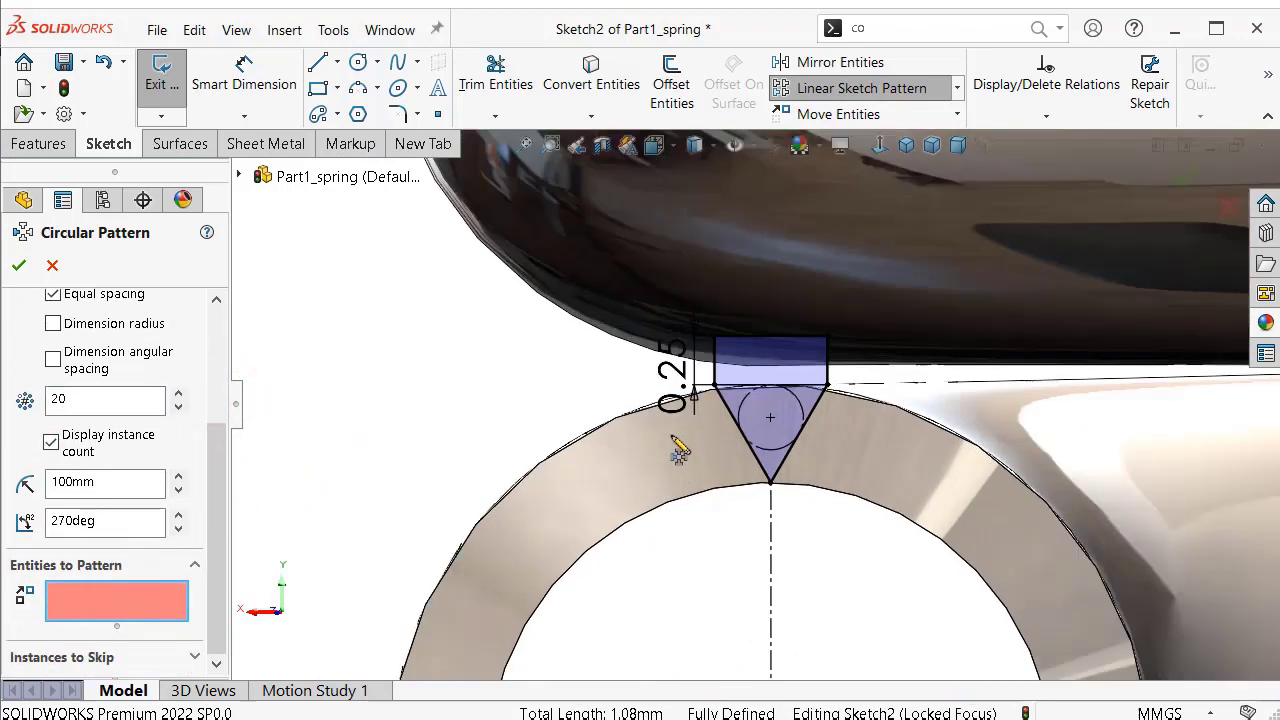
scroll(678, 449, "down", 1)
left_click(853, 398)
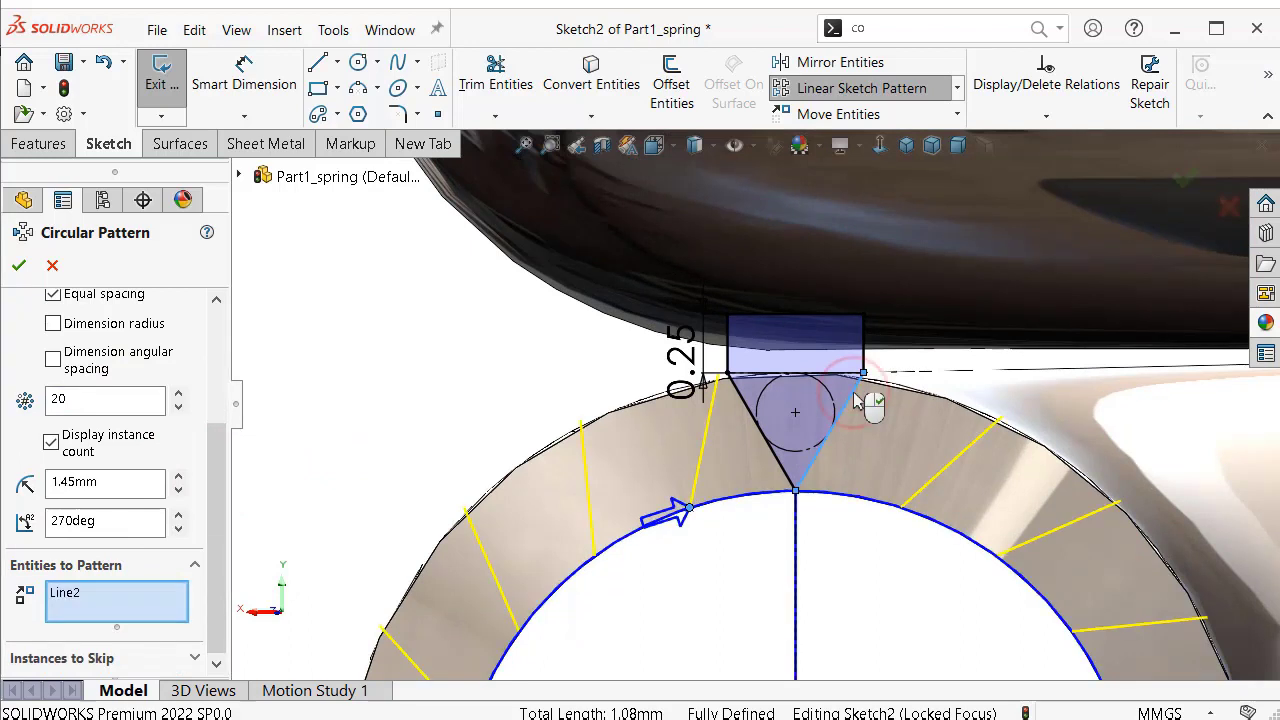
scroll(840, 343, "down", 1)
left_click(832, 322)
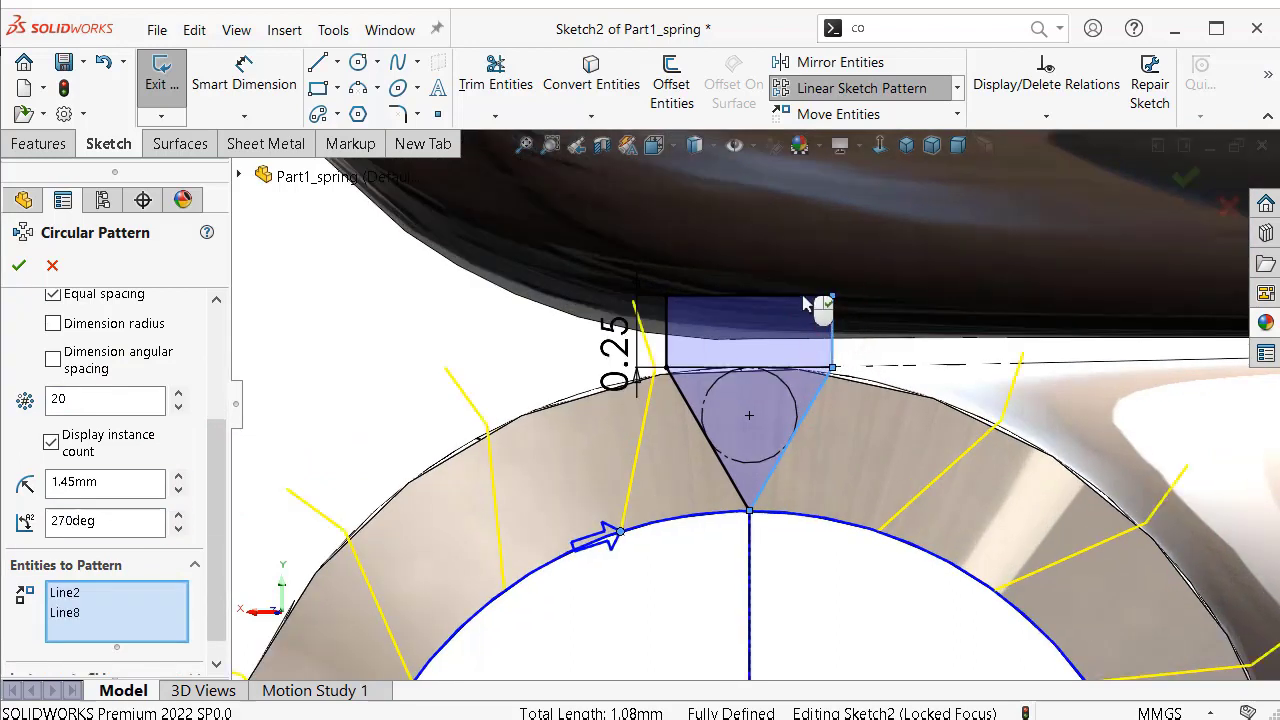
left_click(808, 297)
left_click(668, 336)
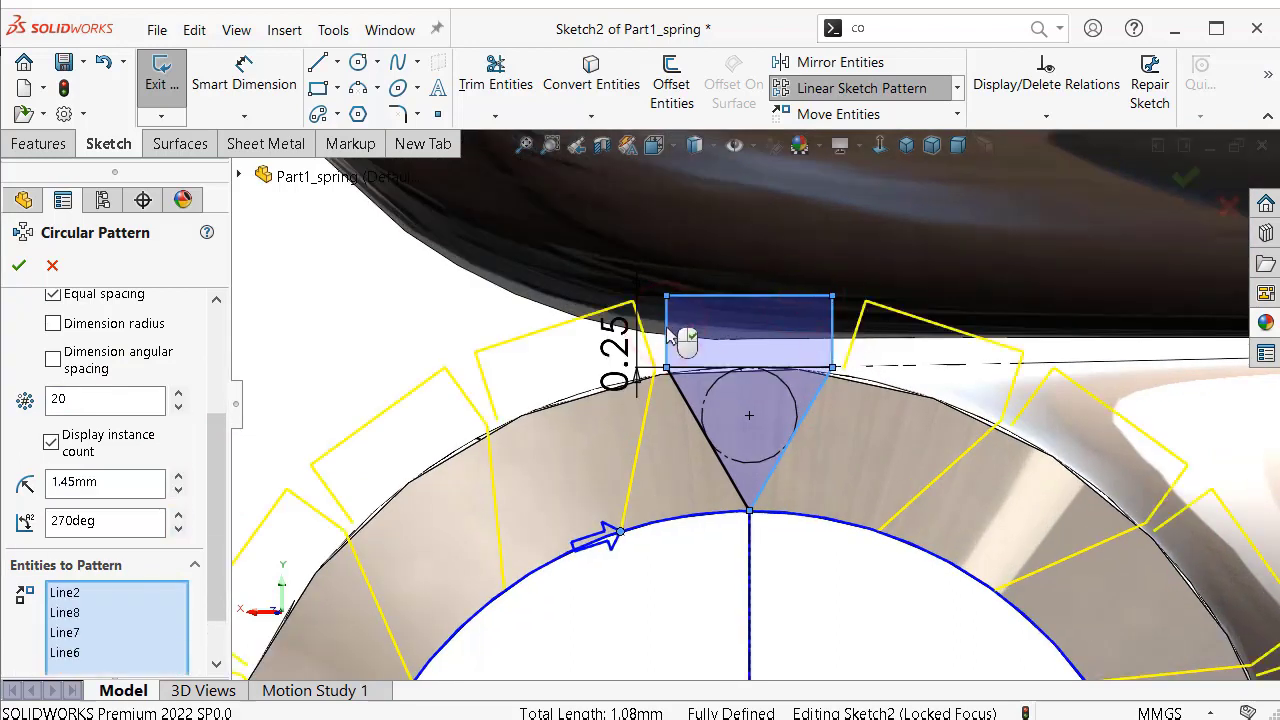
left_click(678, 402)
scroll(640, 380, "up", 2)
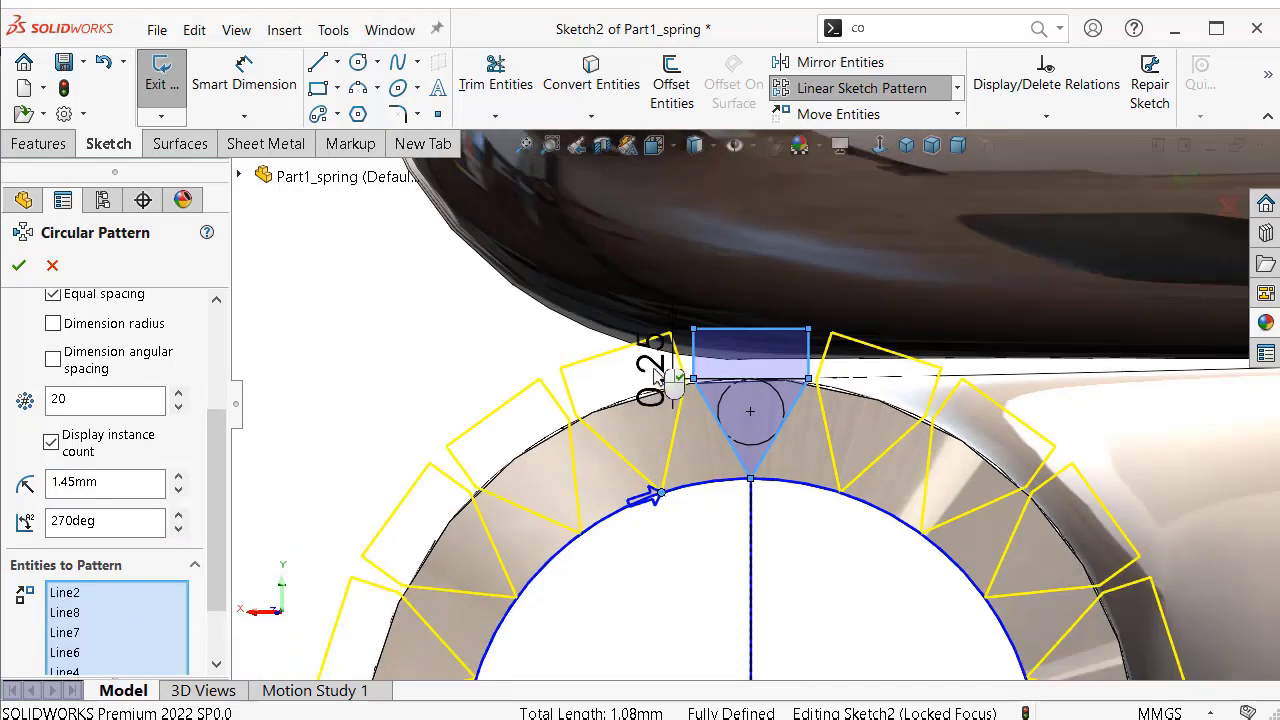
scroll(636, 378, "up", 2)
left_click_drag(218, 465, 218, 370)
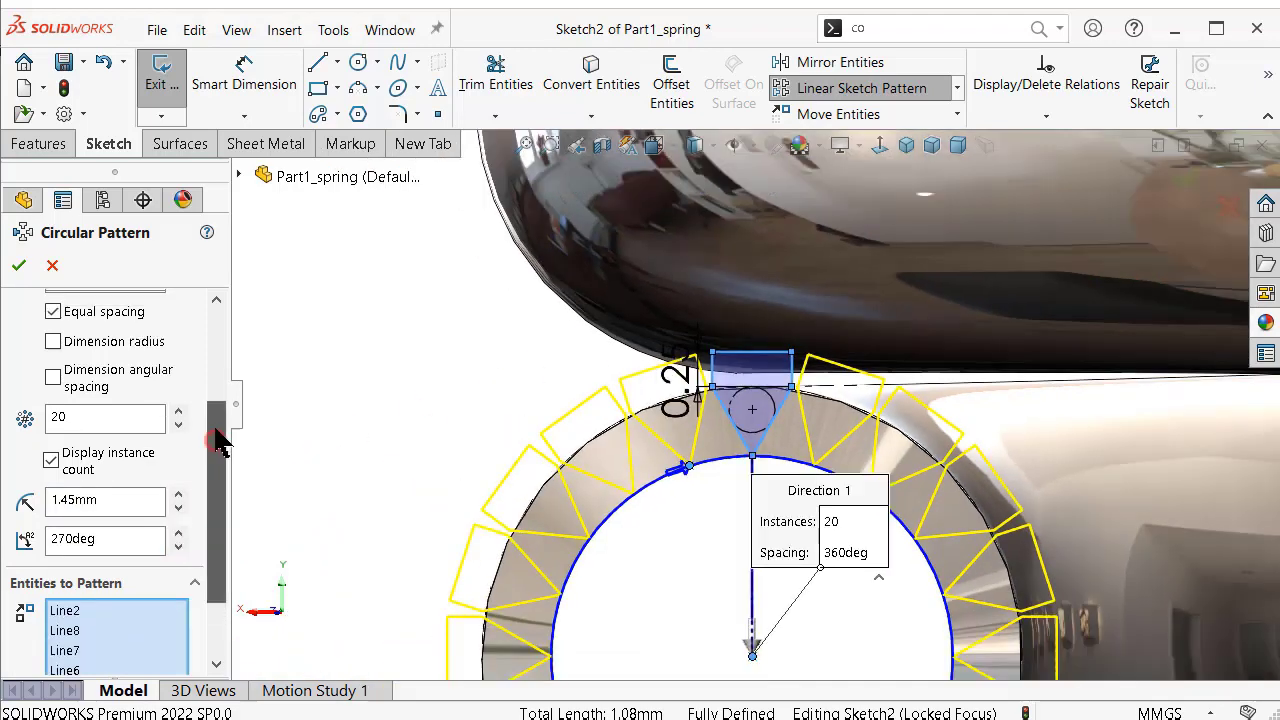
left_click_drag(207, 343, 200, 331)
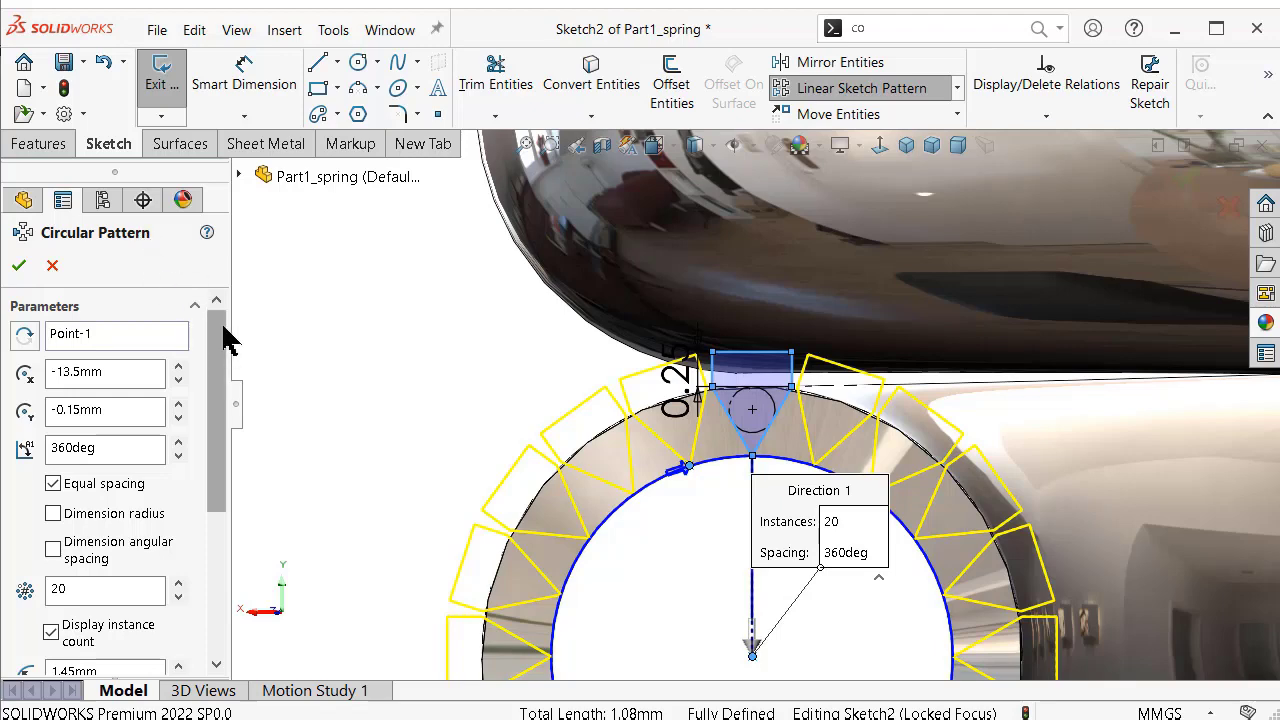
Accept the circular pattern and fully define the notch sketch using Calculate.
left_click(17, 266)
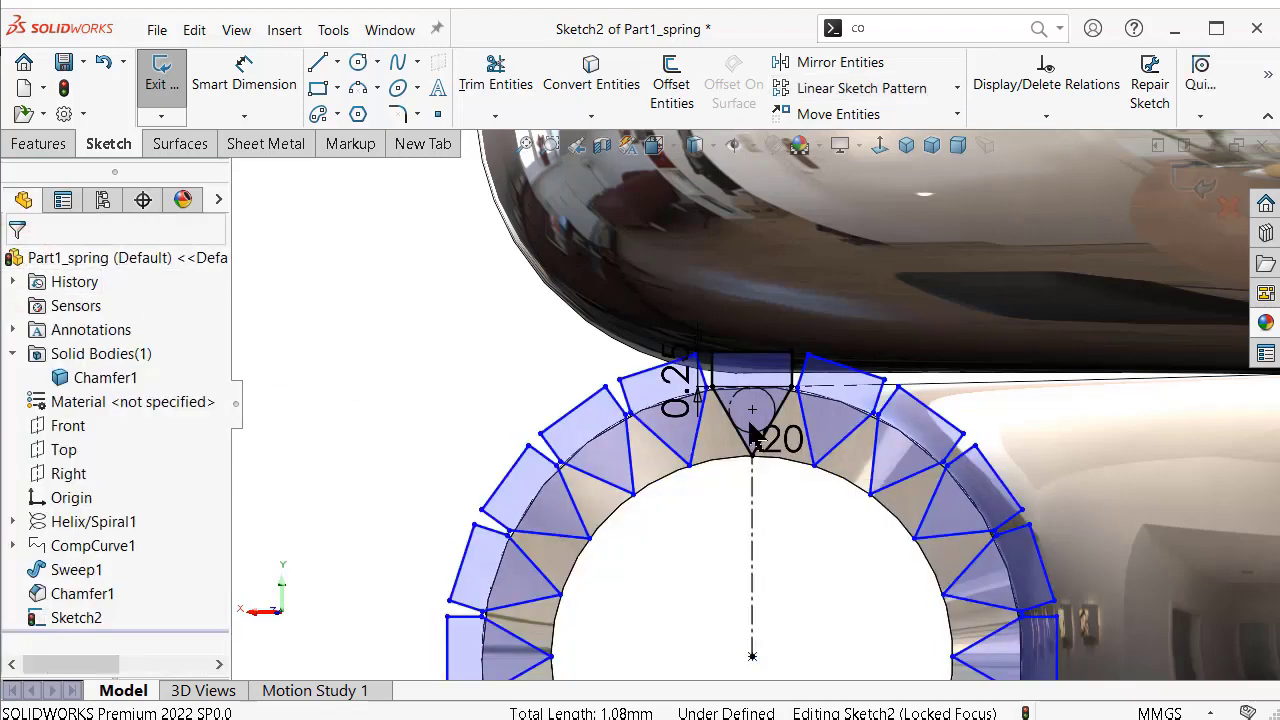
scroll(752, 430, "down", 2)
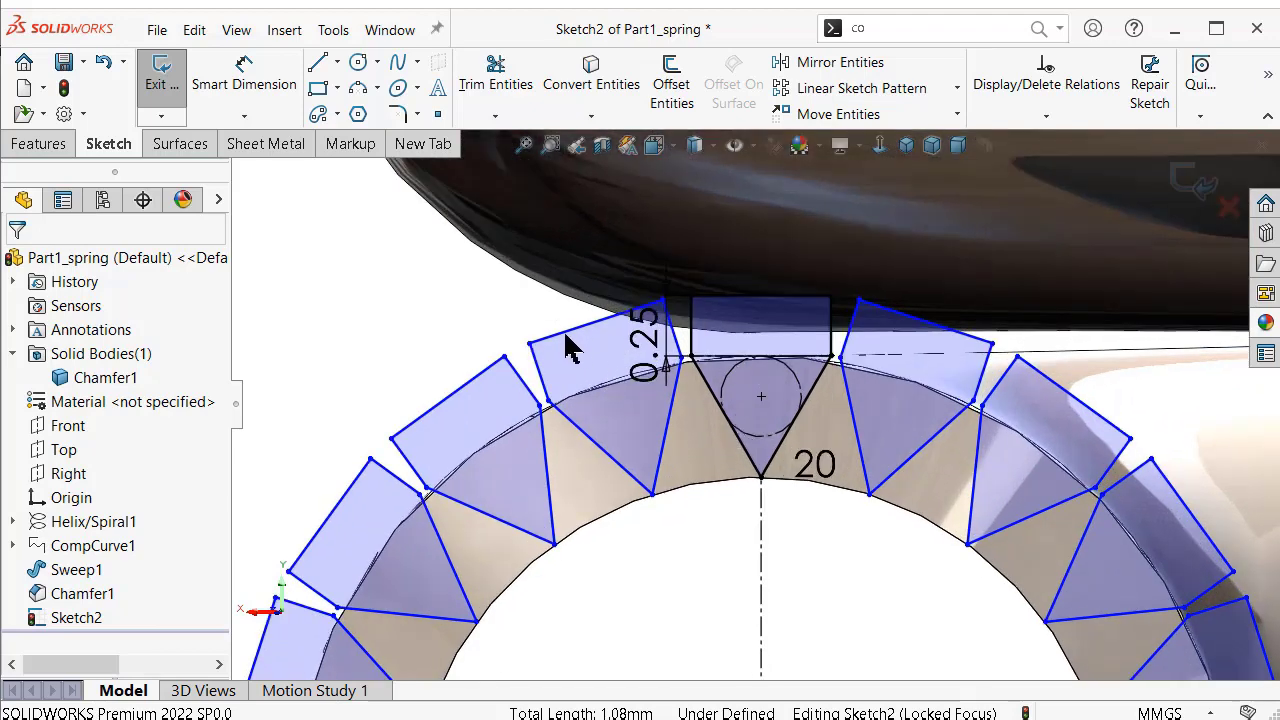
left_click(530, 343)
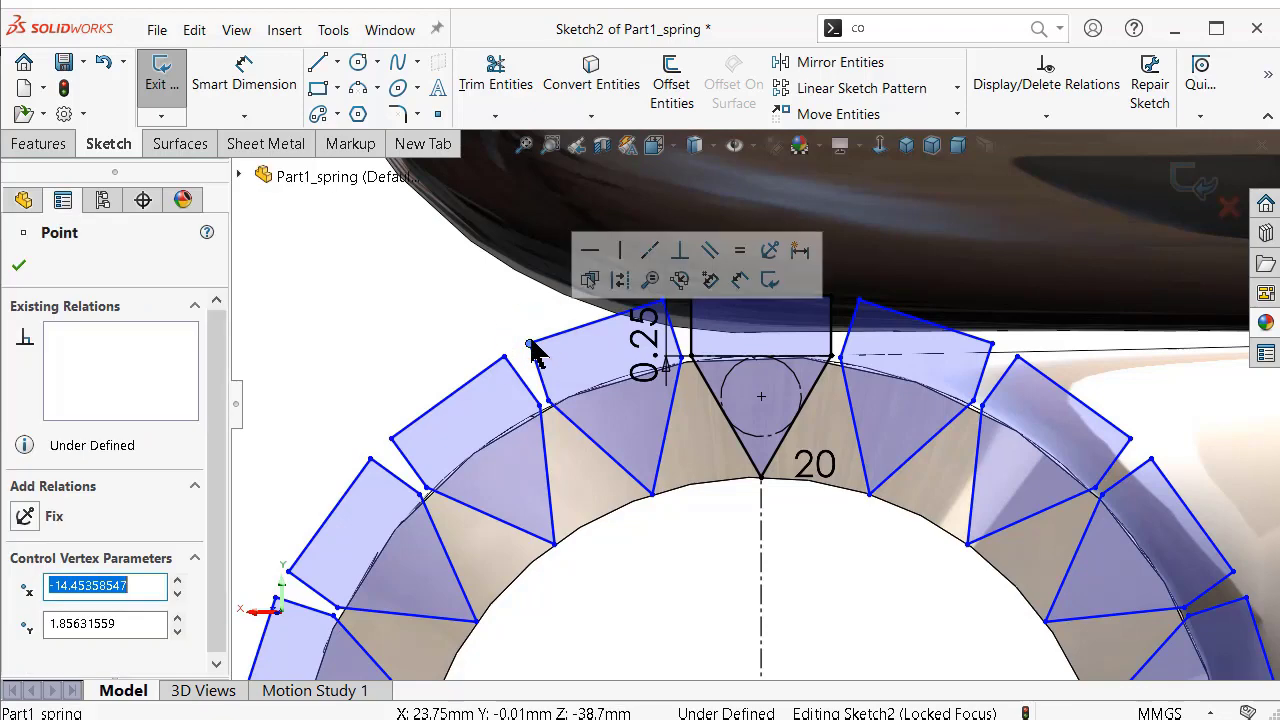
left_click(1020, 105)
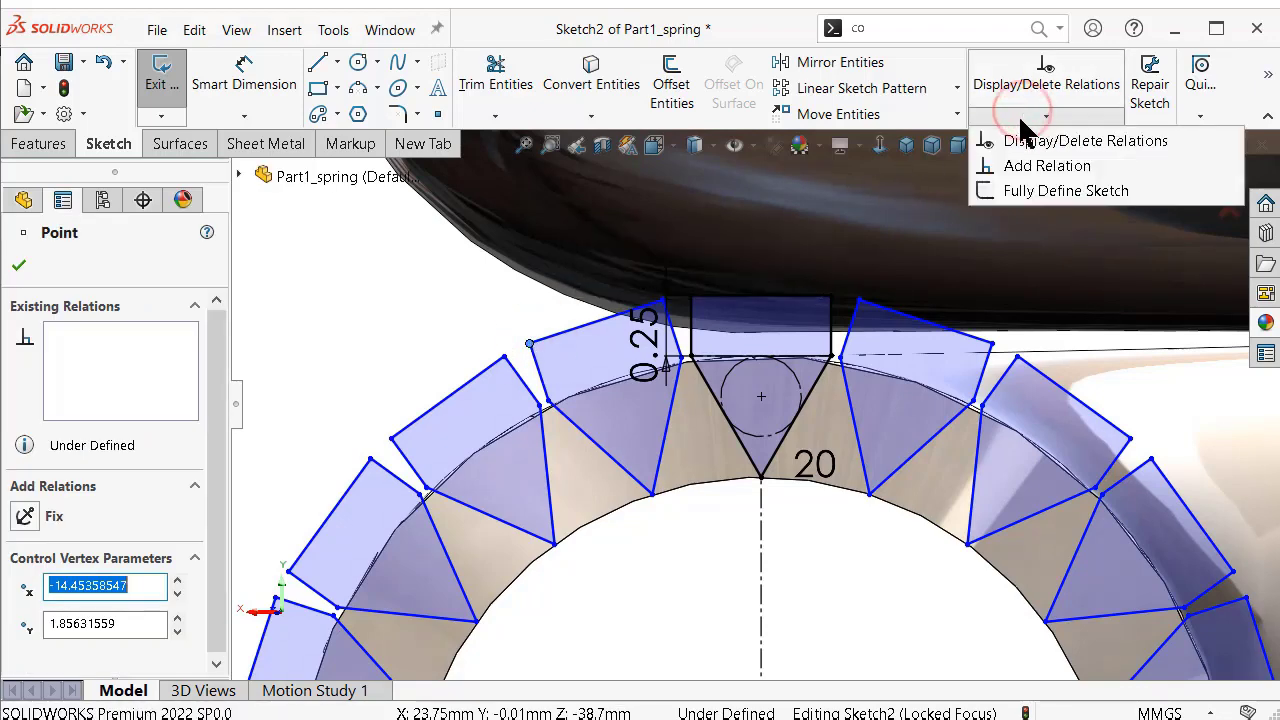
left_click(1020, 190)
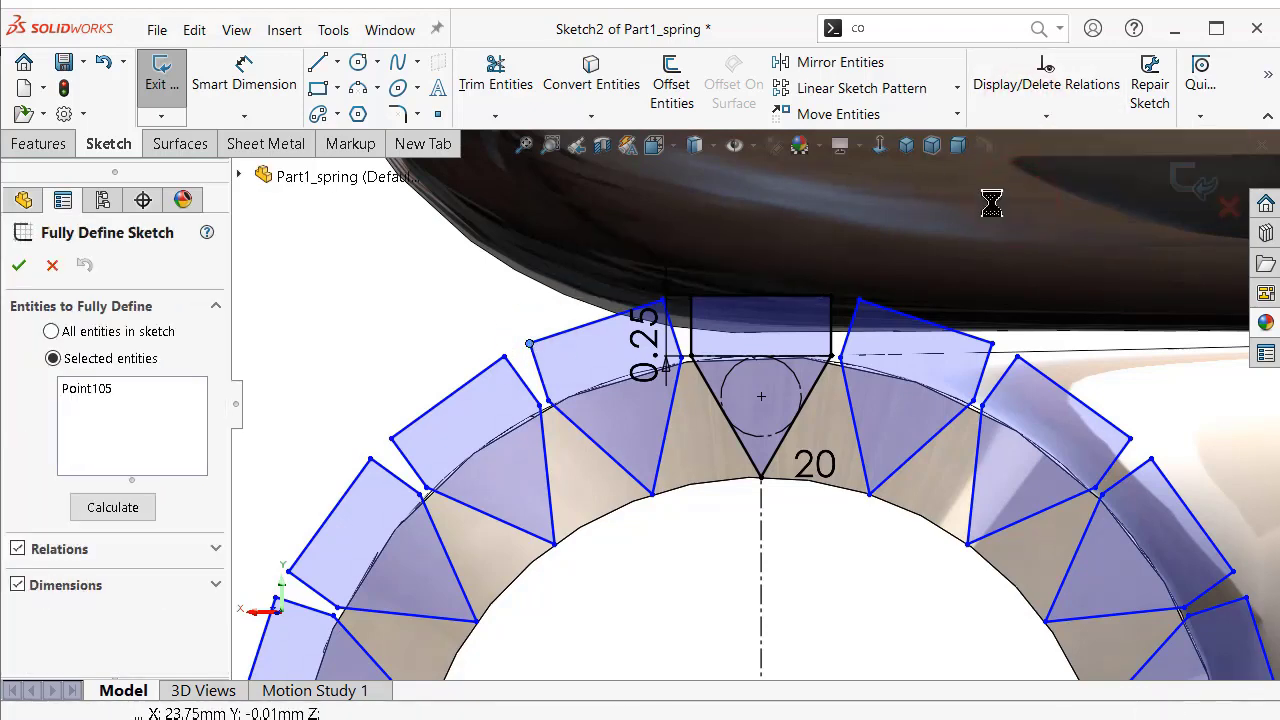
left_click(116, 505)
left_click(19, 265)
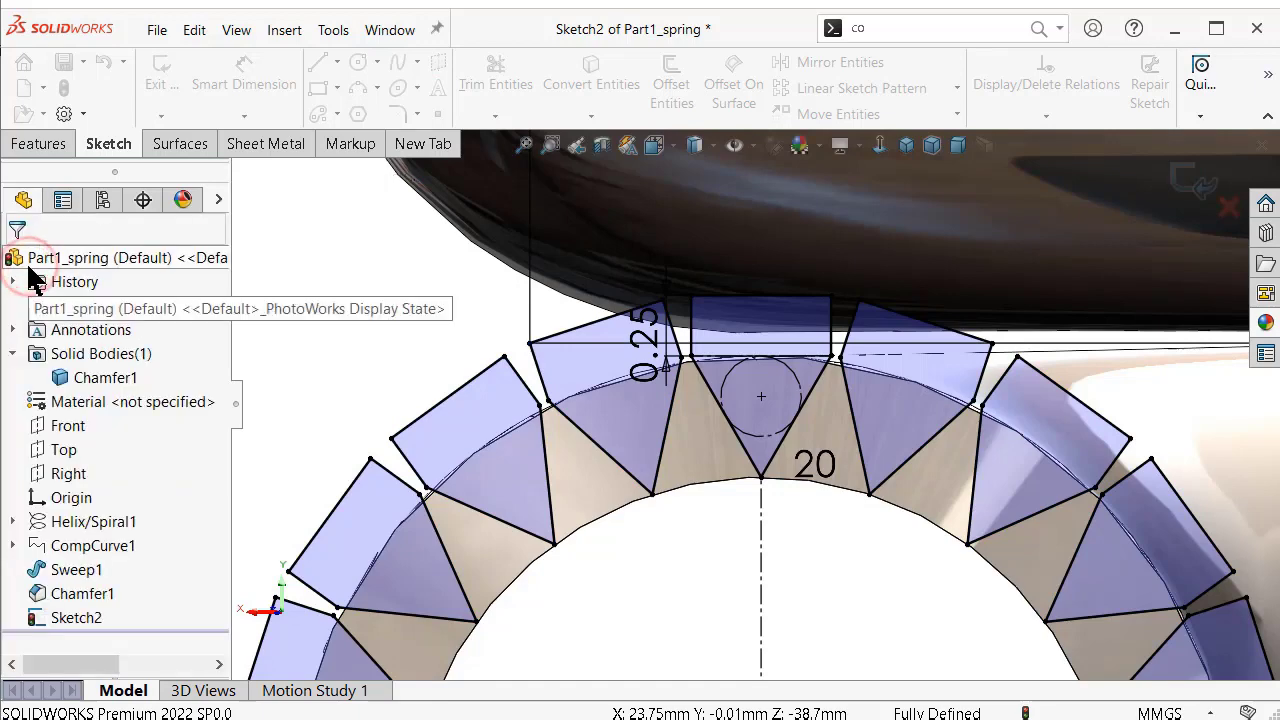
Switch to isometric view and zoom in on the notched leg end.
scroll(408, 338, "up", 2)
scroll(408, 338, "up", 2)
middle_click_drag(830, 540, 843, 550)
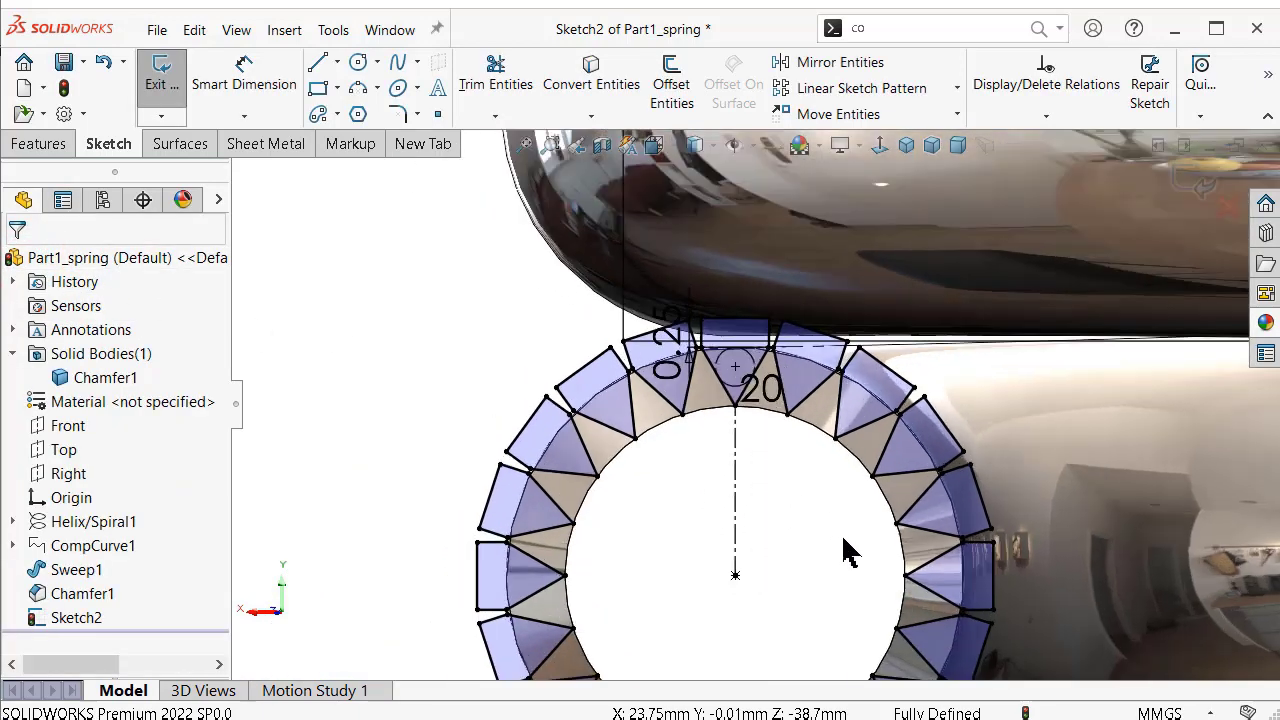
left_click(905, 147)
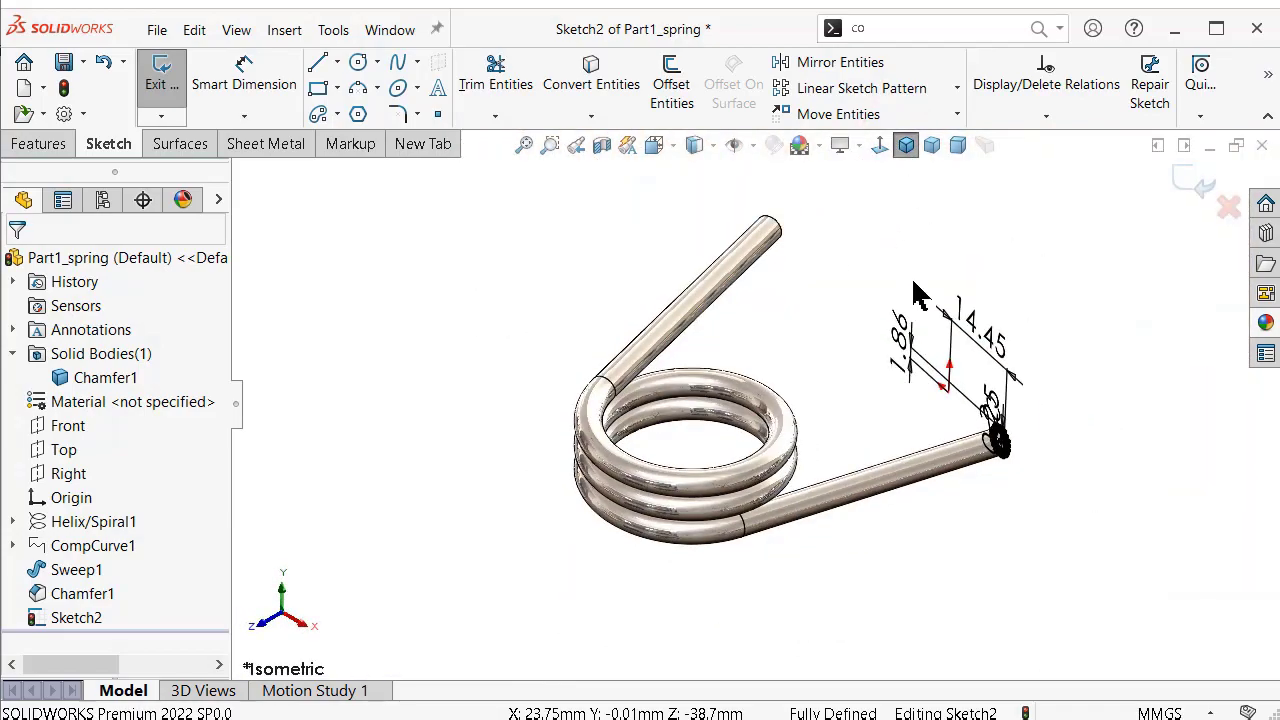
scroll(972, 422, "down", 3)
middle_click_drag(960, 395, 718, 608)
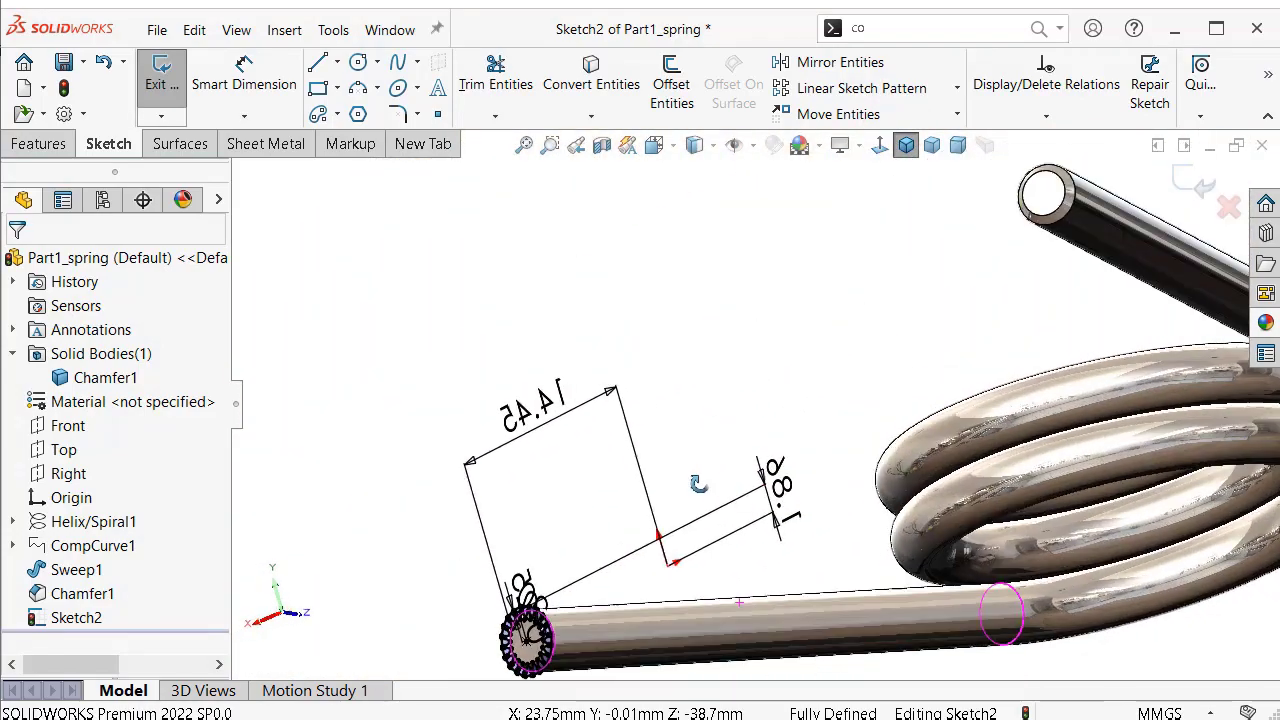
scroll(705, 608, "down", 2)
scroll(640, 612, "down", 2)
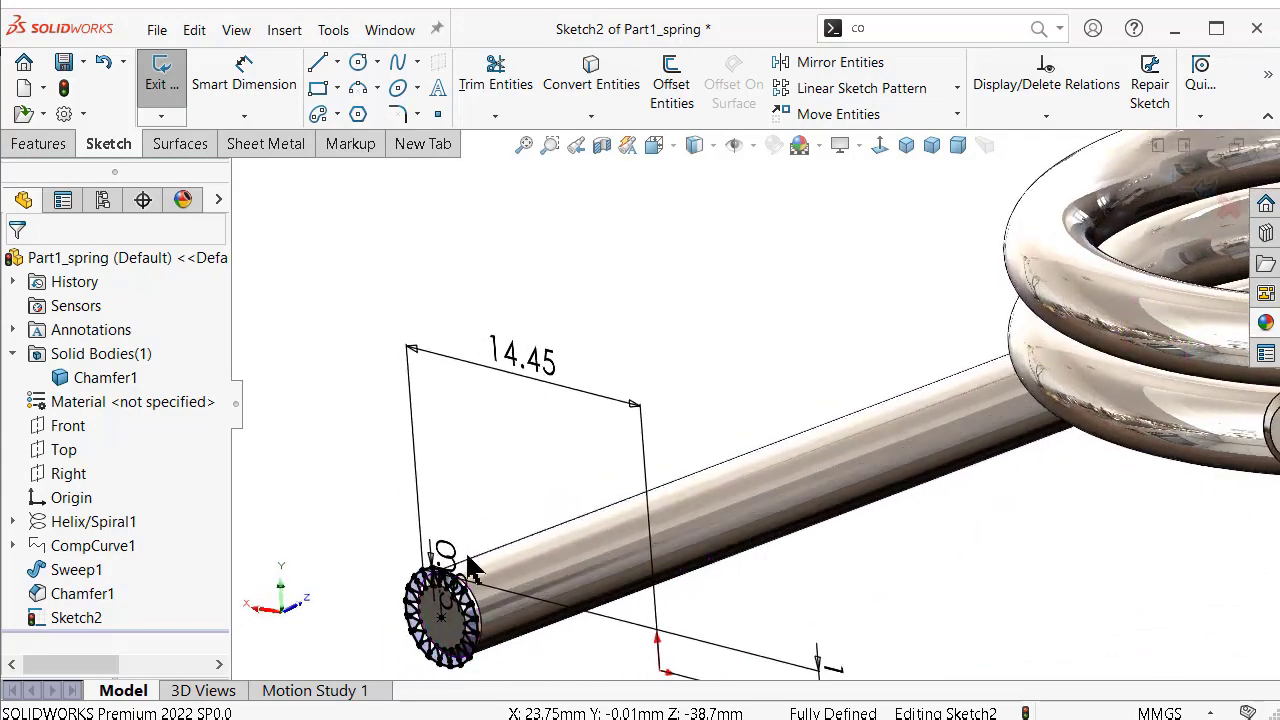
scroll(560, 605, "down", 2)
scroll(565, 618, "down", 2)
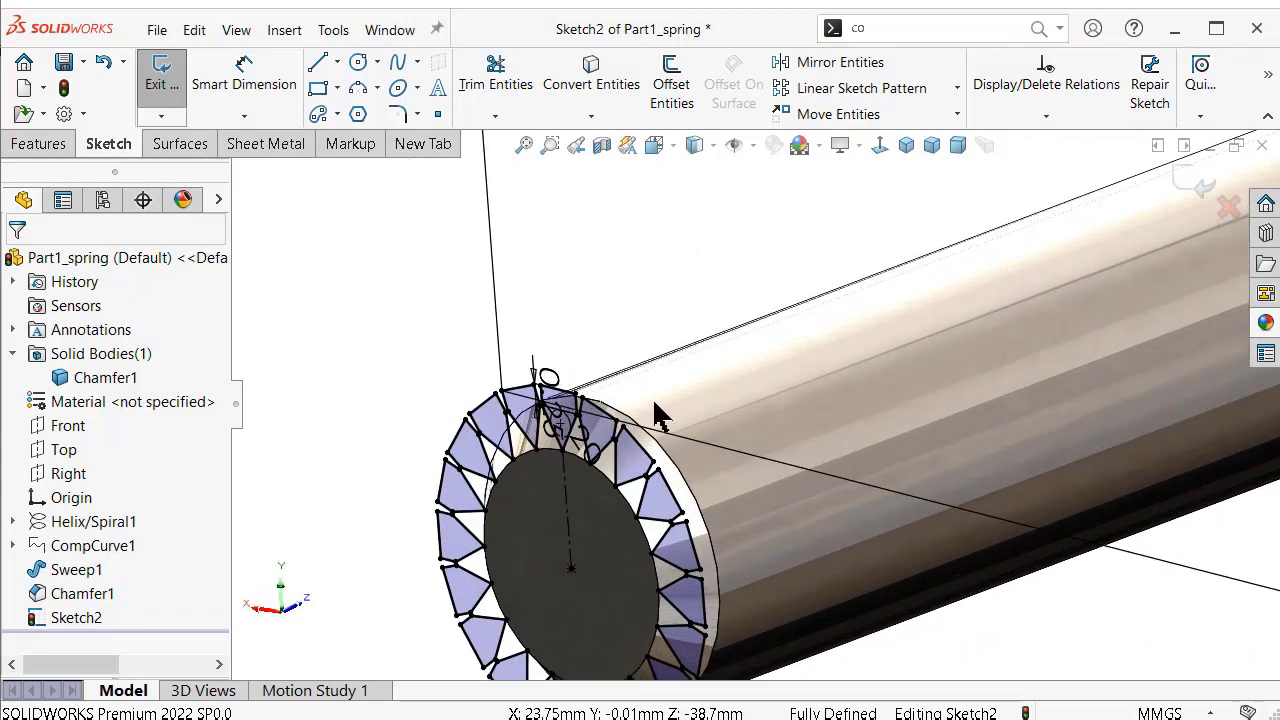
scroll(654, 404, "down", 1)
scroll(597, 390, "down", 1)
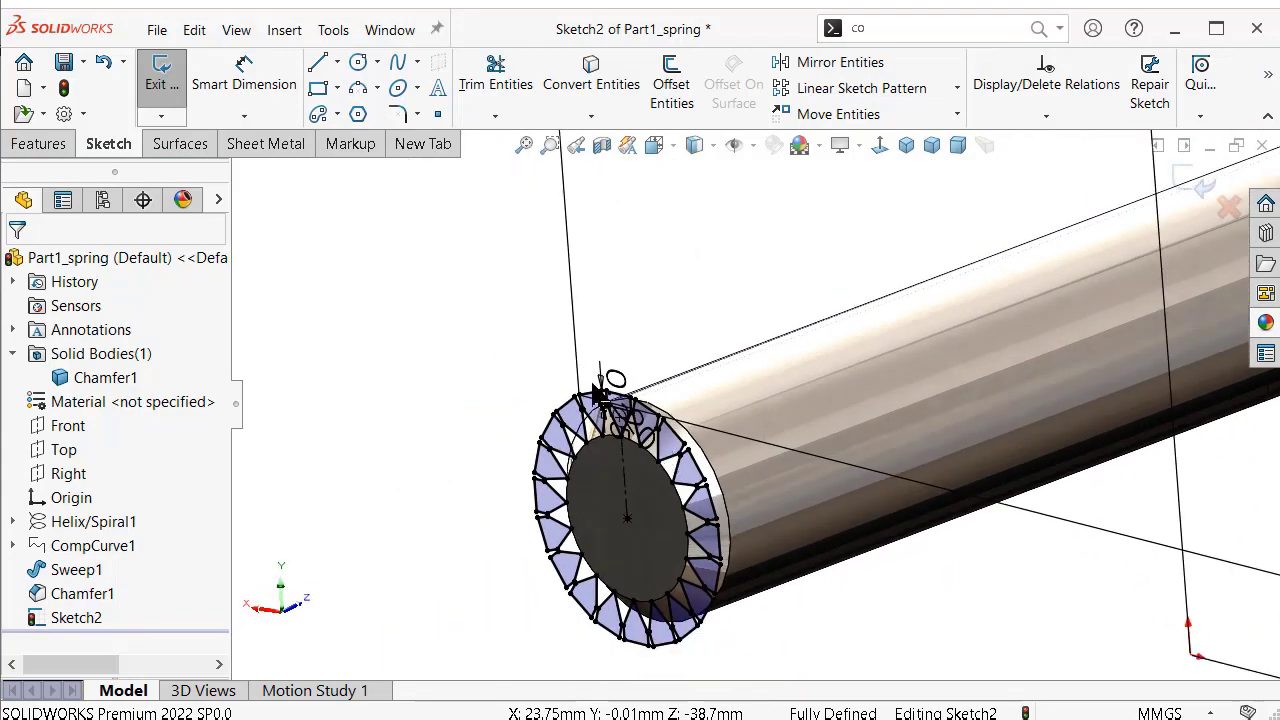
left_click(40, 148)
Extrude-cut the notch profiles 18 mm blind into the wire to form the spline.
left_click(486, 100)
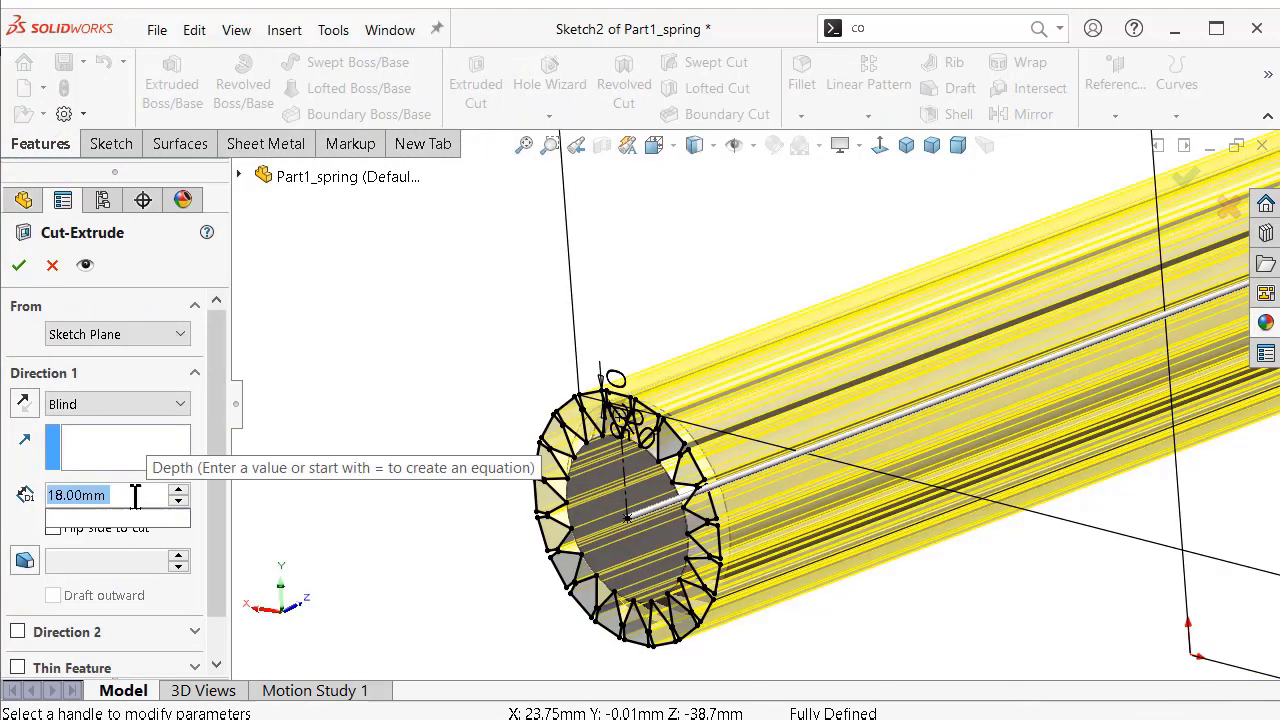
type("18")
left_click(339, 301)
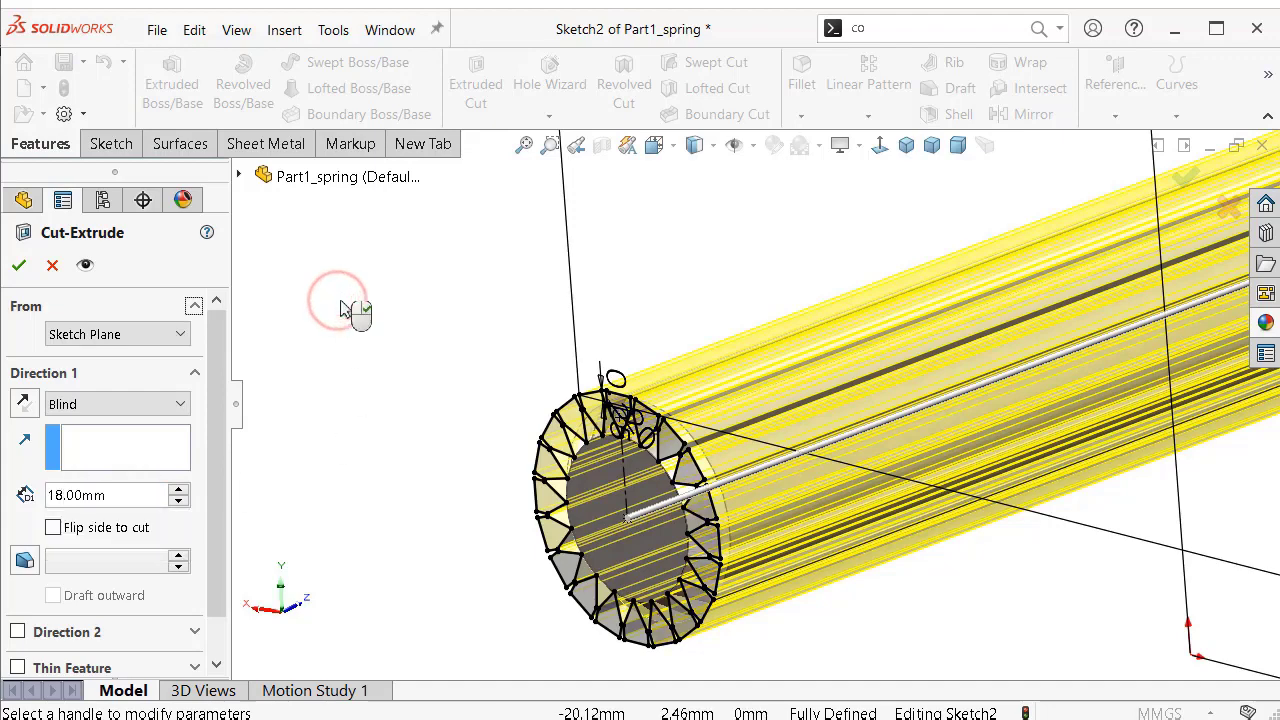
left_click(20, 268)
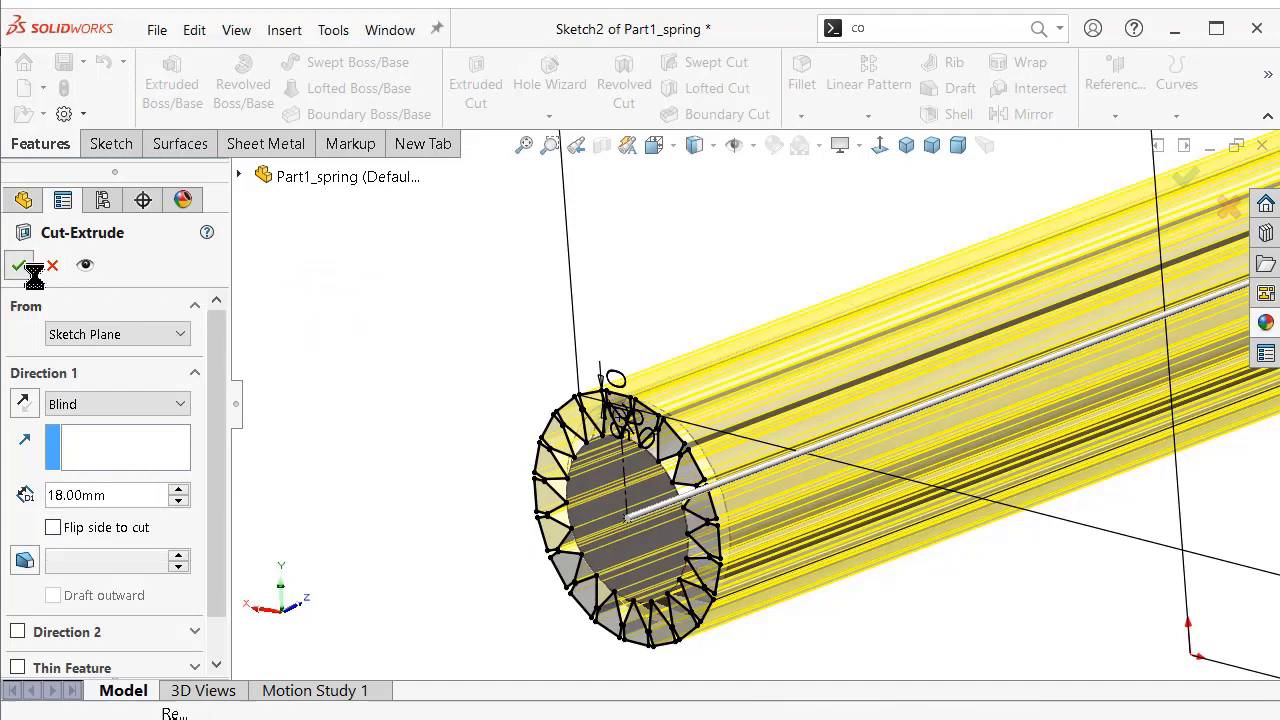
Orbit around the grooved leg end, then view the spring face-on to inspect the spline.
left_click(802, 282)
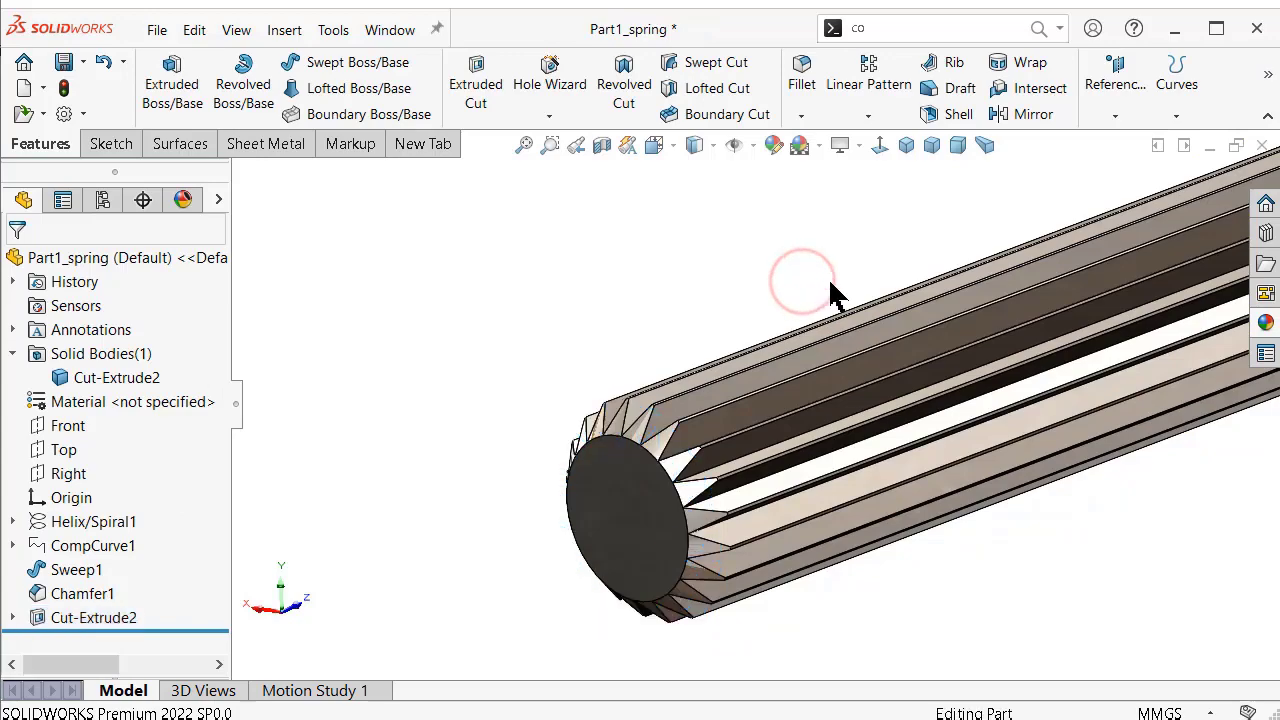
scroll(802, 284, "up", 2)
mouse_move(893, 302)
middle_mouse_down()
mouse_move(910, 278)
mouse_move(897, 266)
middle_mouse_up()
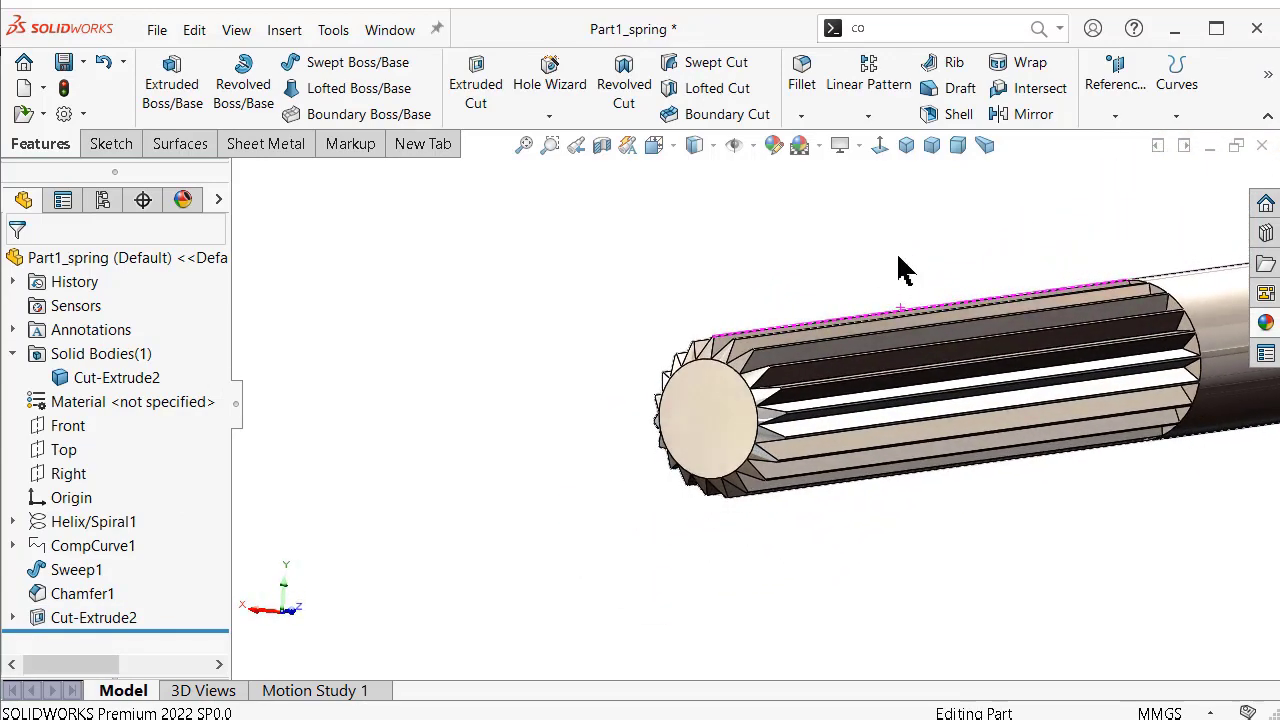
scroll(808, 405, "down", 3)
mouse_move(926, 484)
middle_mouse_down()
mouse_move(903, 437)
mouse_move(851, 420)
mouse_move(808, 426)
mouse_move(808, 412)
mouse_move(874, 343)
mouse_move(940, 346)
mouse_move(880, 414)
mouse_move(970, 440)
mouse_move(815, 425)
middle_mouse_up()
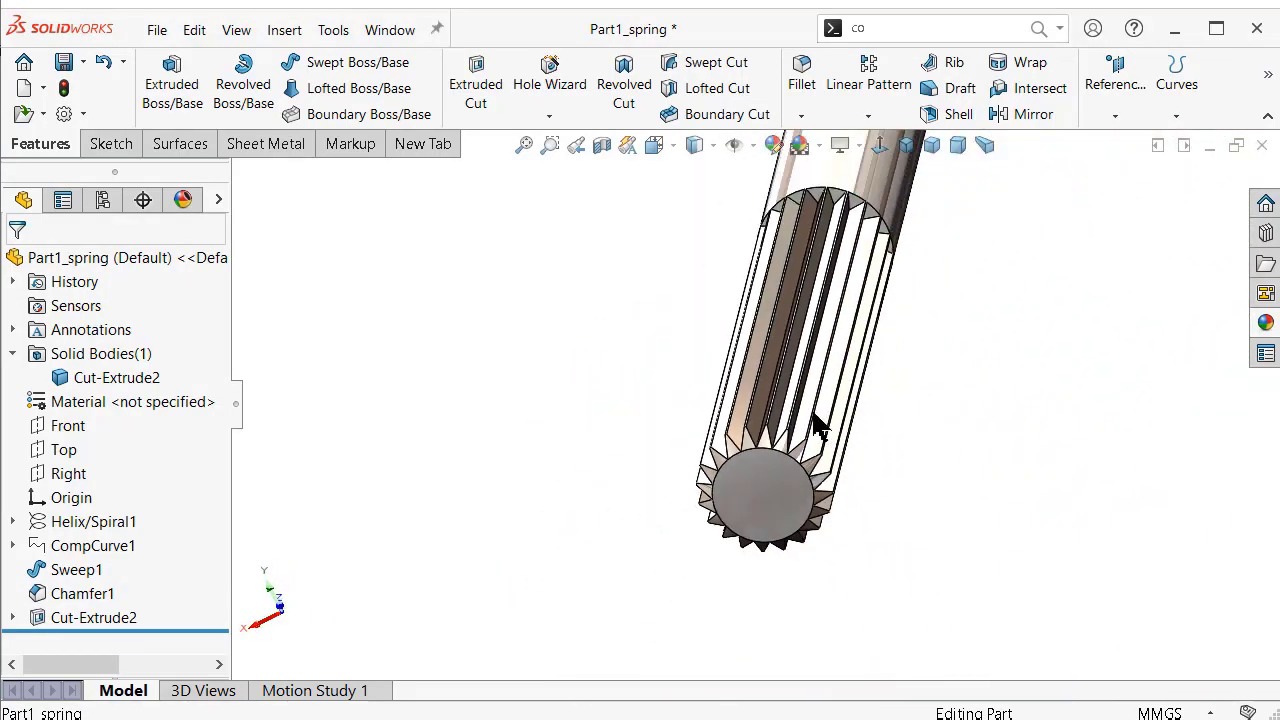
mouse_move(728, 285)
middle_mouse_down()
mouse_move(594, 280)
mouse_move(768, 305)
middle_mouse_up()
scroll(880, 307, "up", 3)
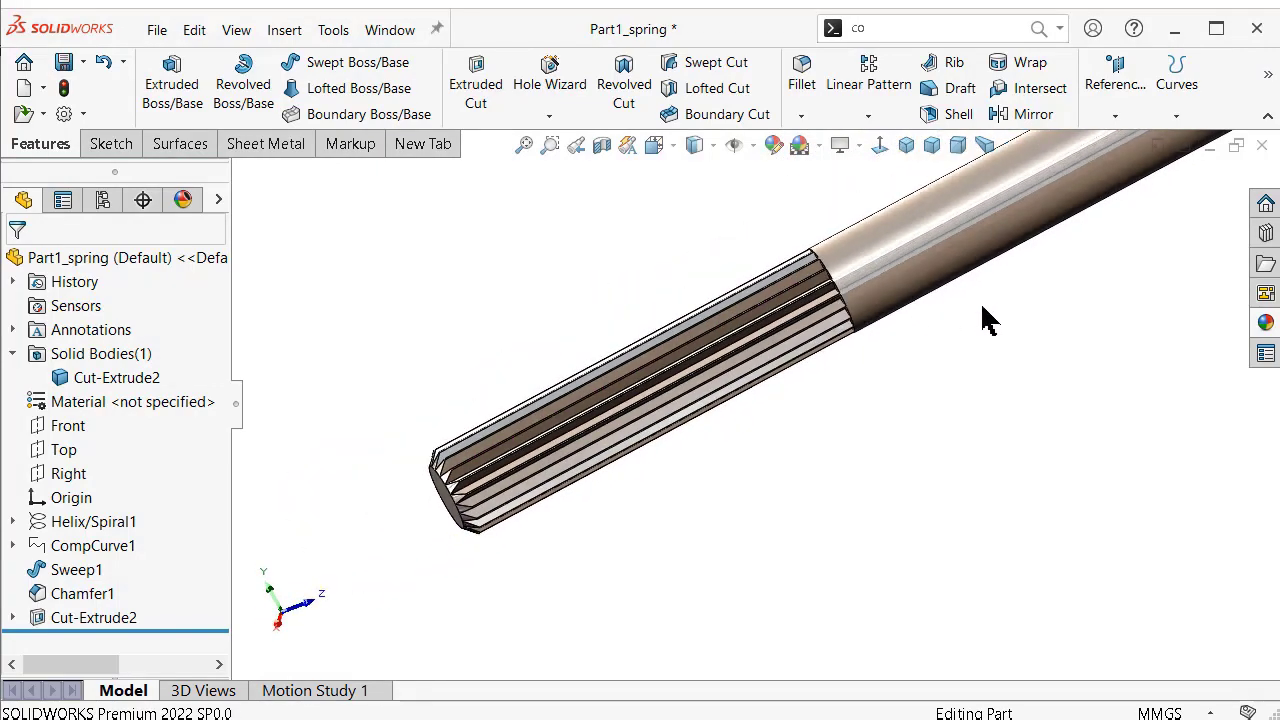
scroll(1000, 315, "up", 2)
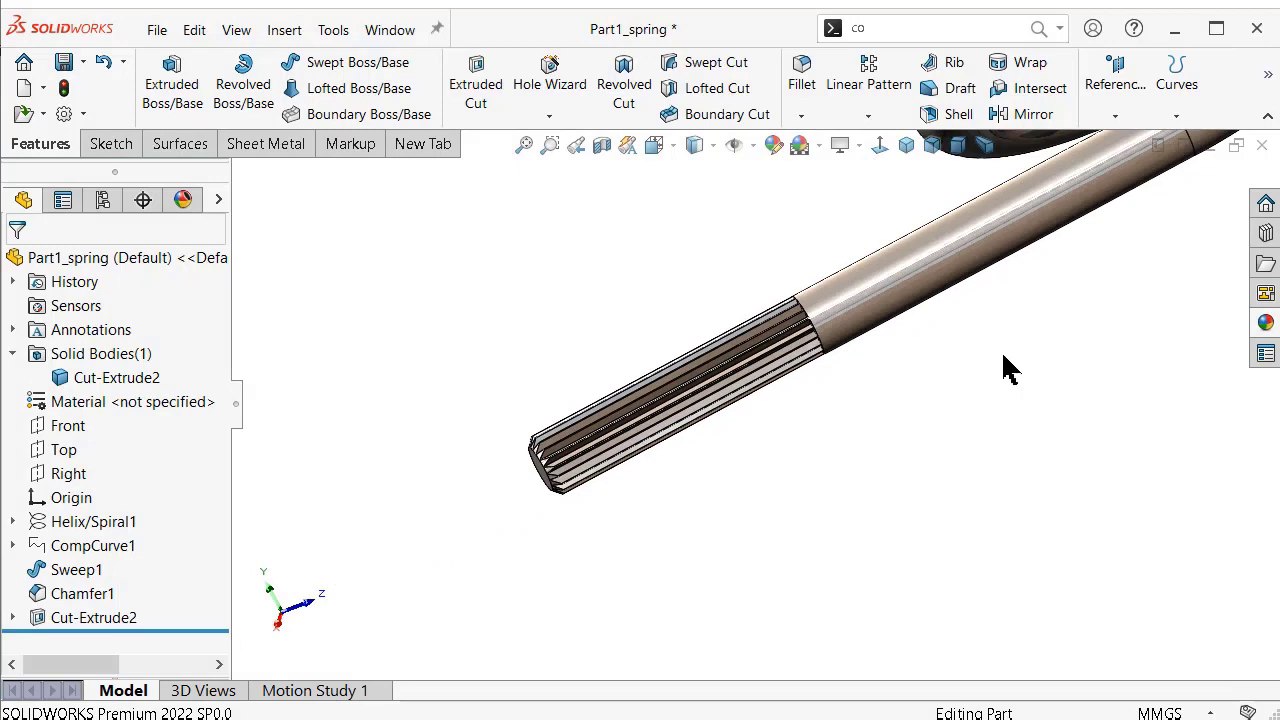
scroll(1018, 320, "up", 2)
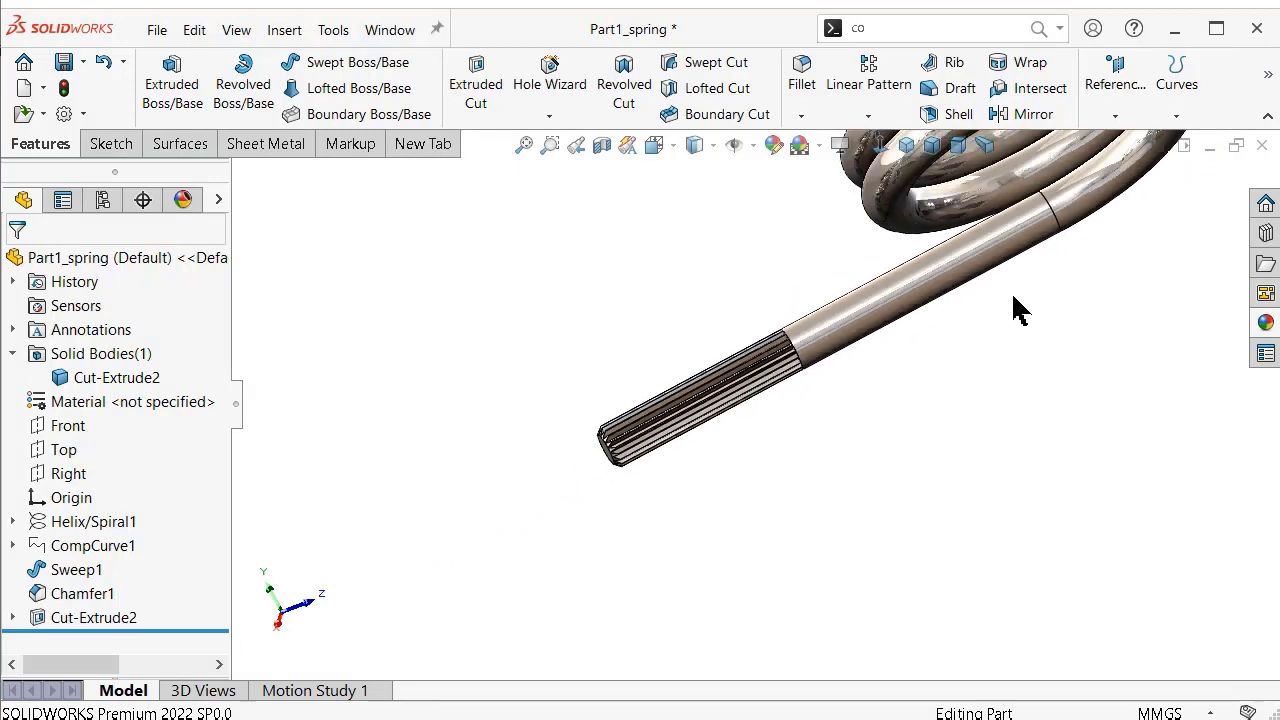
middle_click_drag(1018, 310, 1057, 366)
scroll(1051, 343, "up", 3)
scroll(1051, 343, "up", 1)
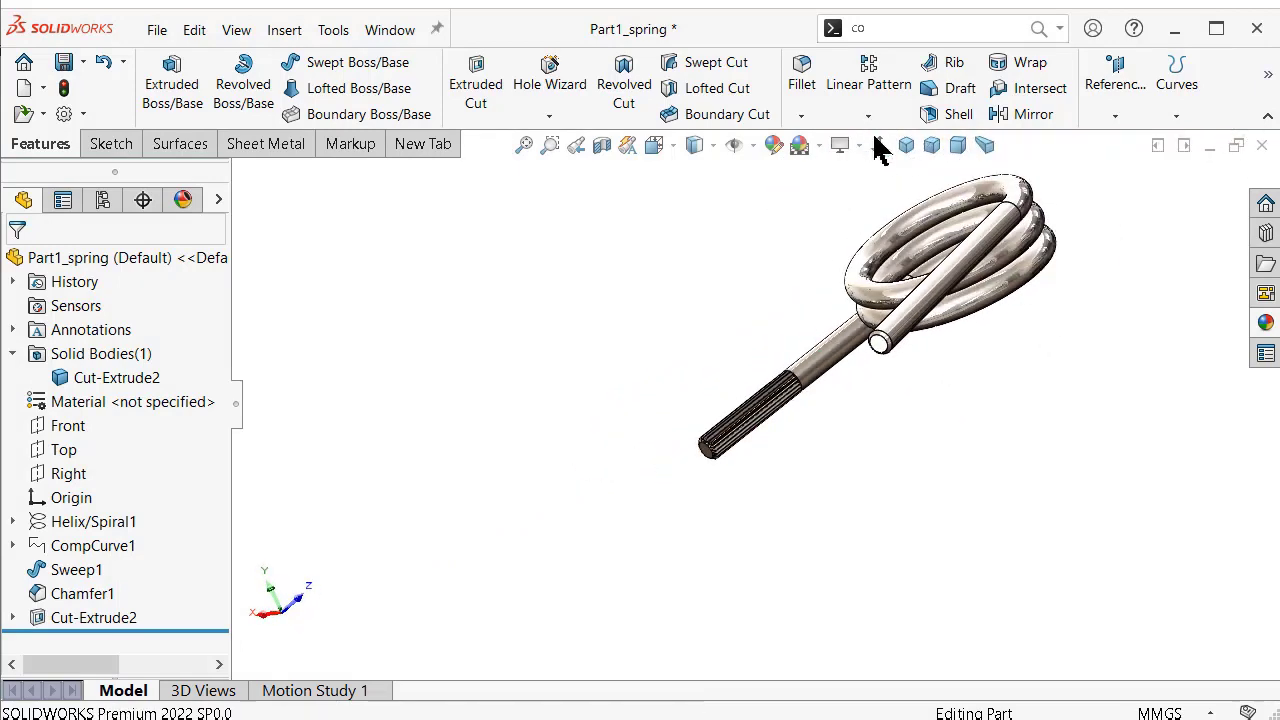
left_click(879, 146)
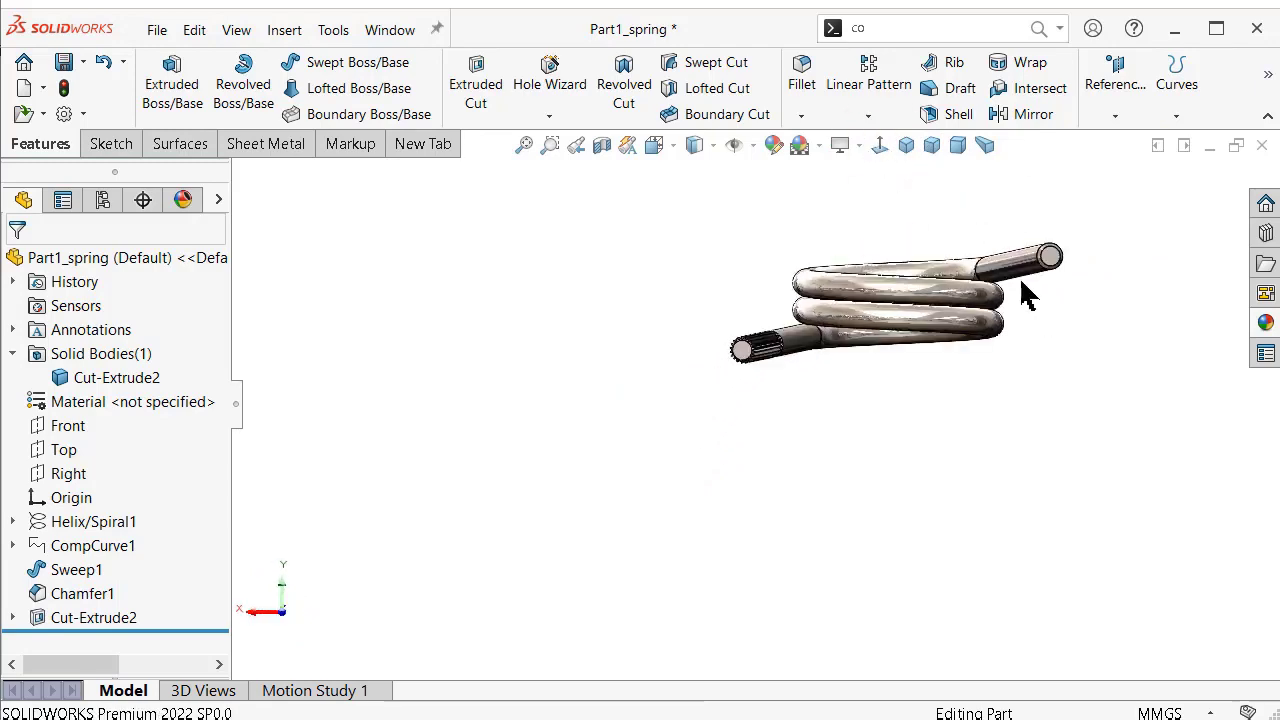
scroll(1050, 240, "down", 2)
scroll(886, 523, "down", 3)
scroll(876, 450, "down", 3)
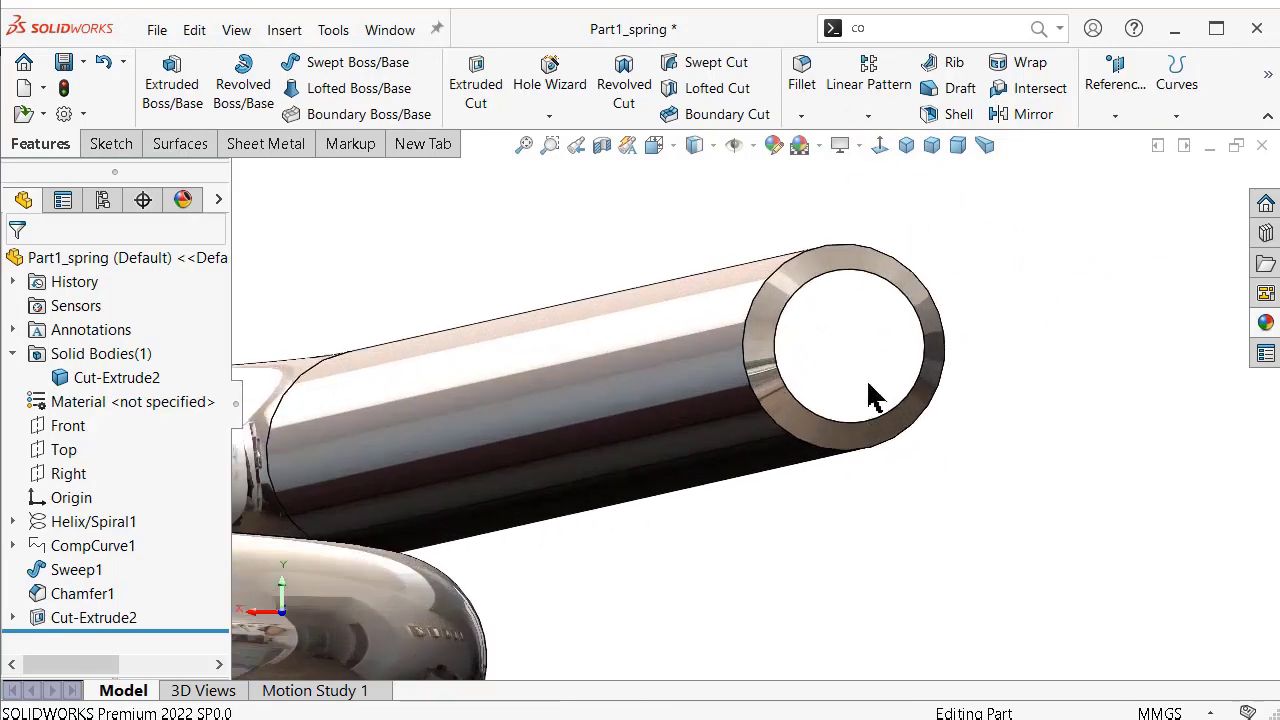
Start a new sketch on the plain leg's end face, viewed face-on.
left_click(873, 350)
left_click(957, 285)
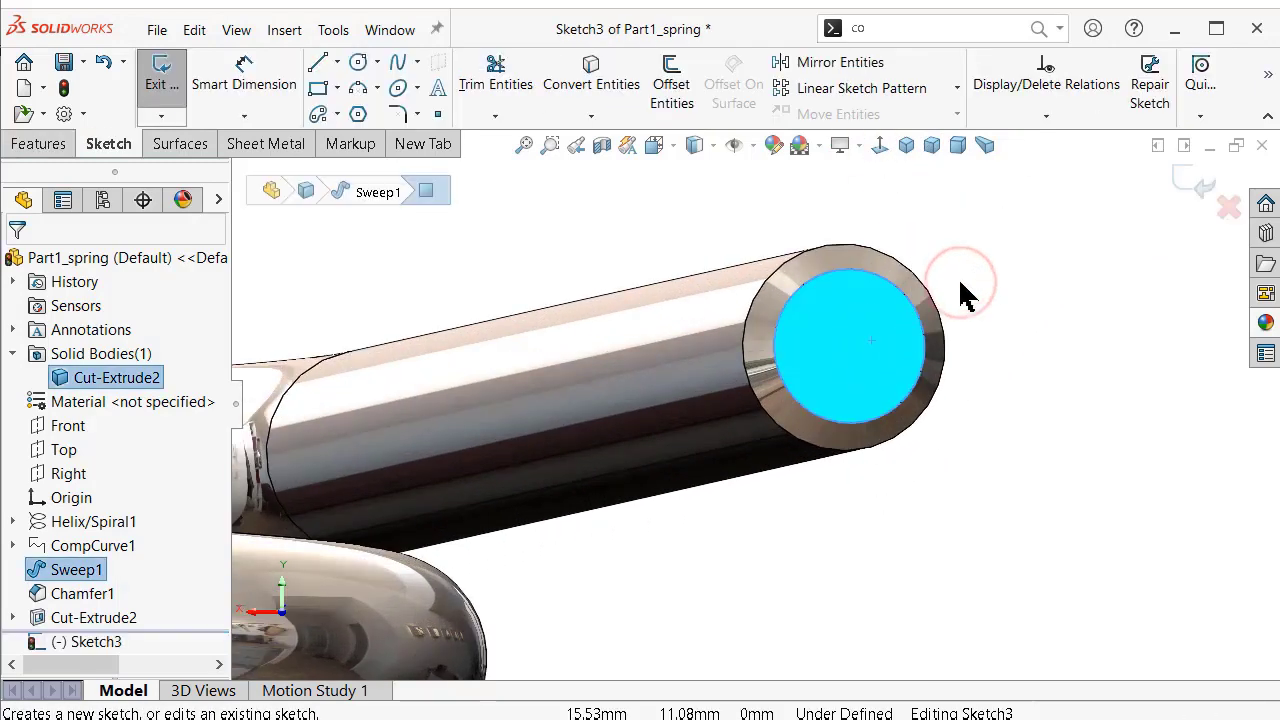
left_click(879, 146)
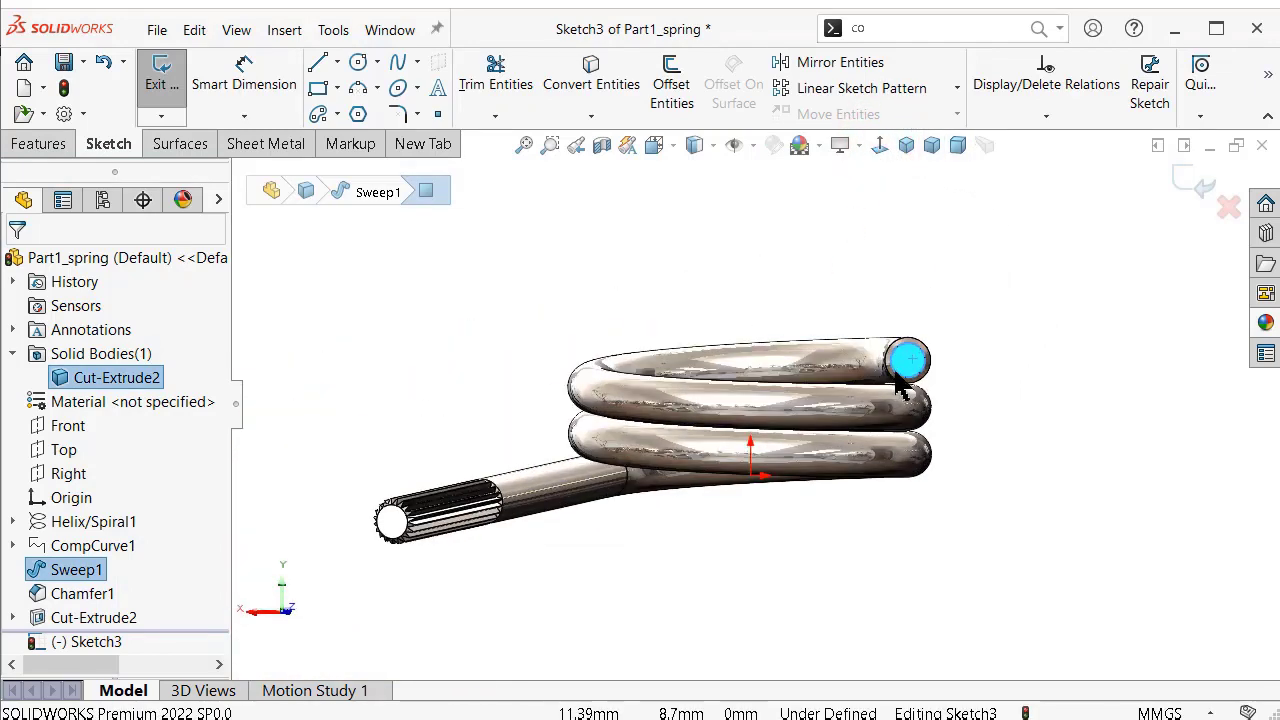
scroll(905, 372, "down", 3)
scroll(903, 354, "down", 2)
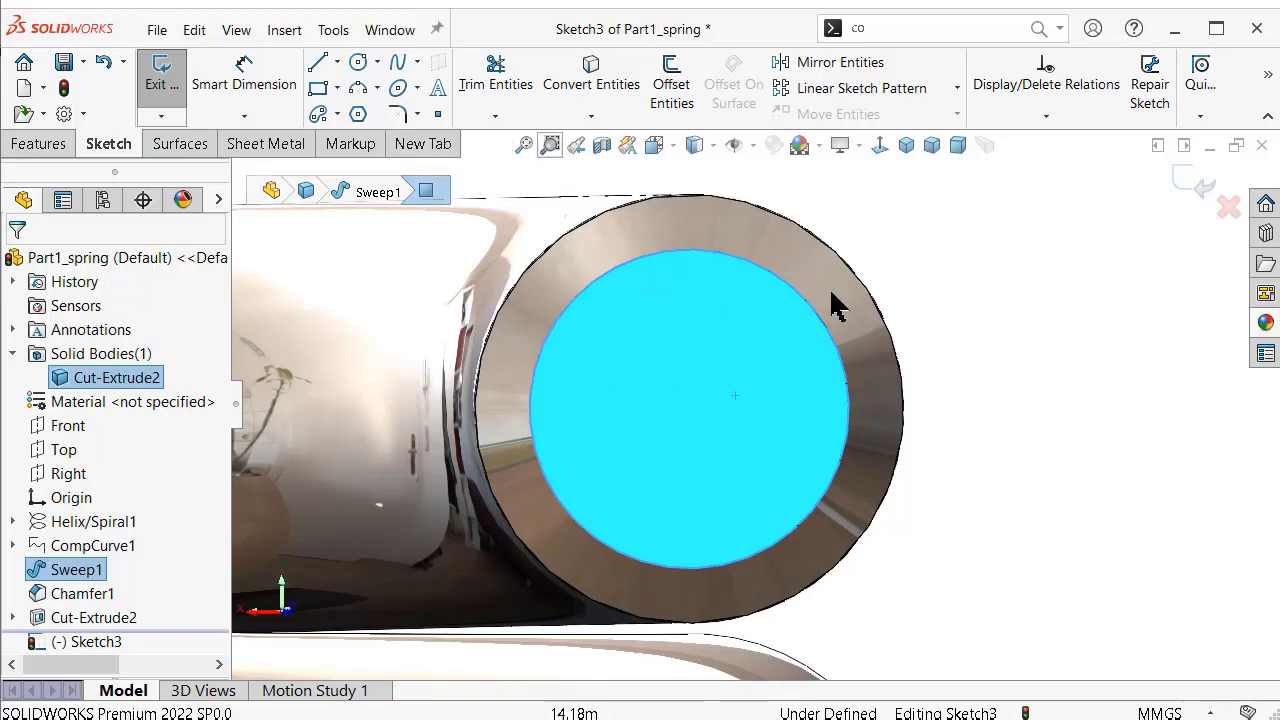
Draw a construction centreline from the circle's centre up to the inner circle's top.
key("s")
left_click(1171, 357)
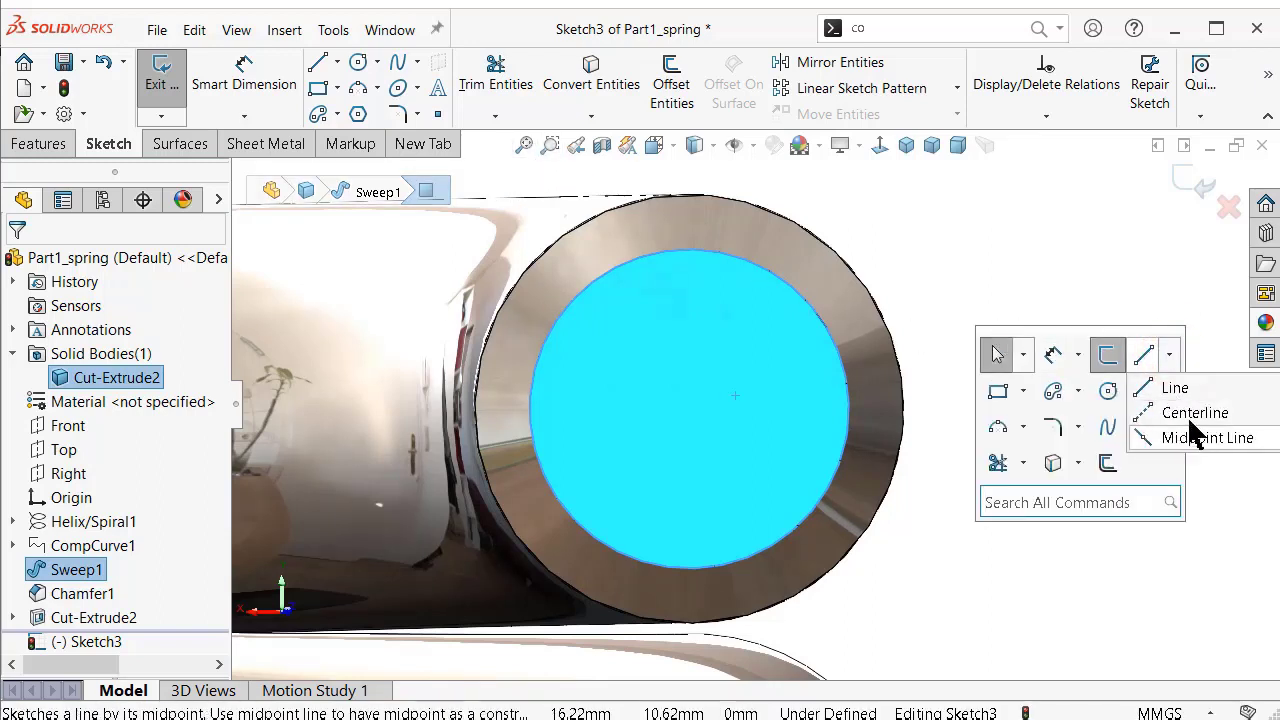
left_click(1164, 415)
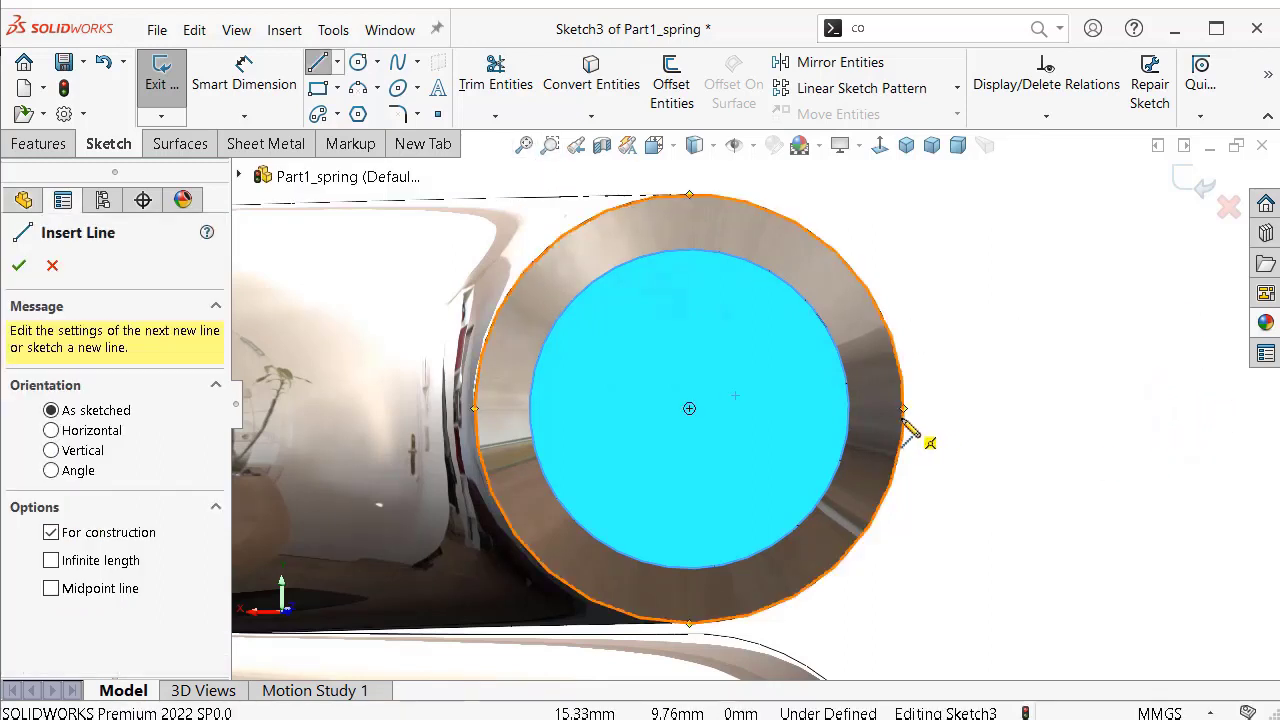
left_click(689, 409)
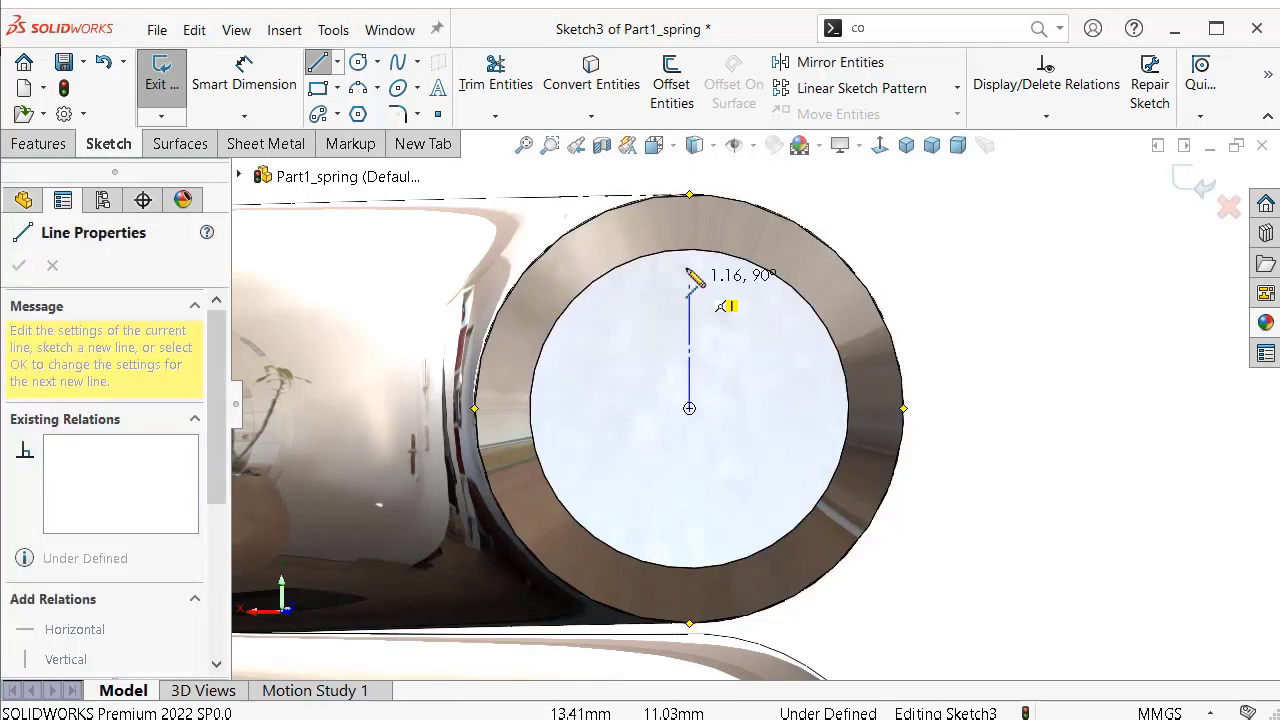
left_click(689, 250)
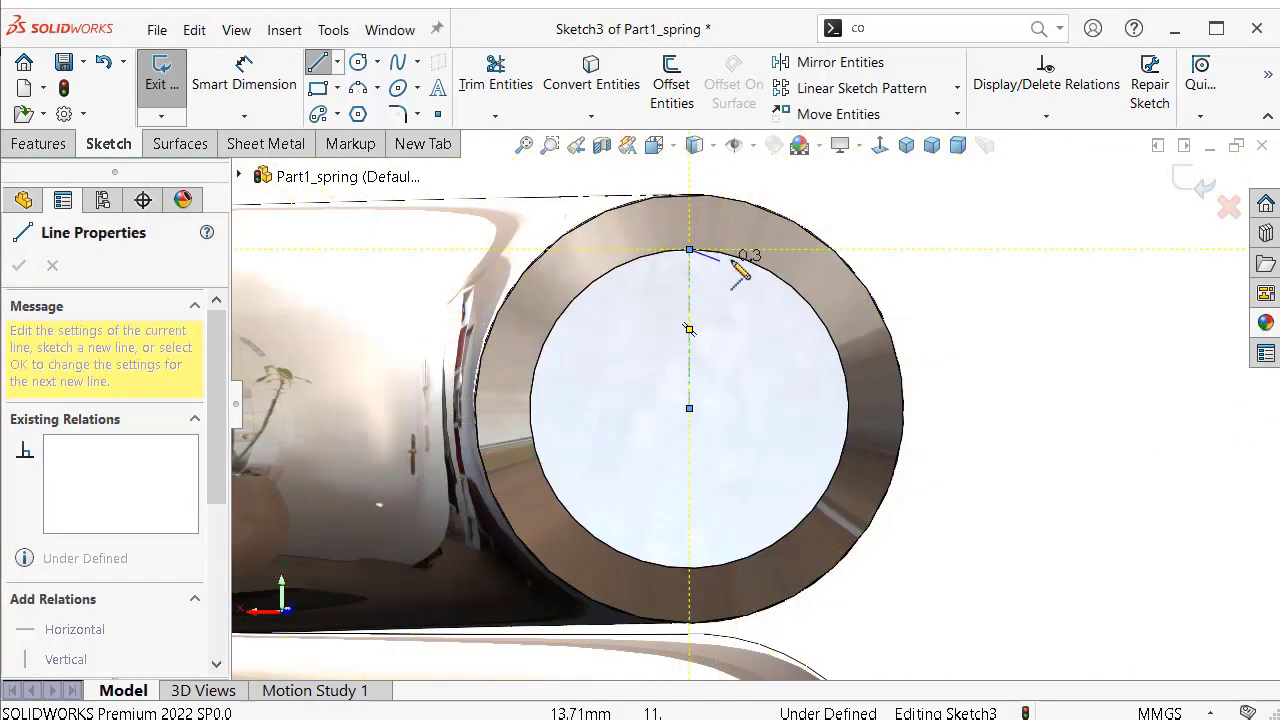
key("Escape")
Make the centreline's lower endpoint concentric with the wire's outer circular edge.
scroll(745, 258, "down", 1)
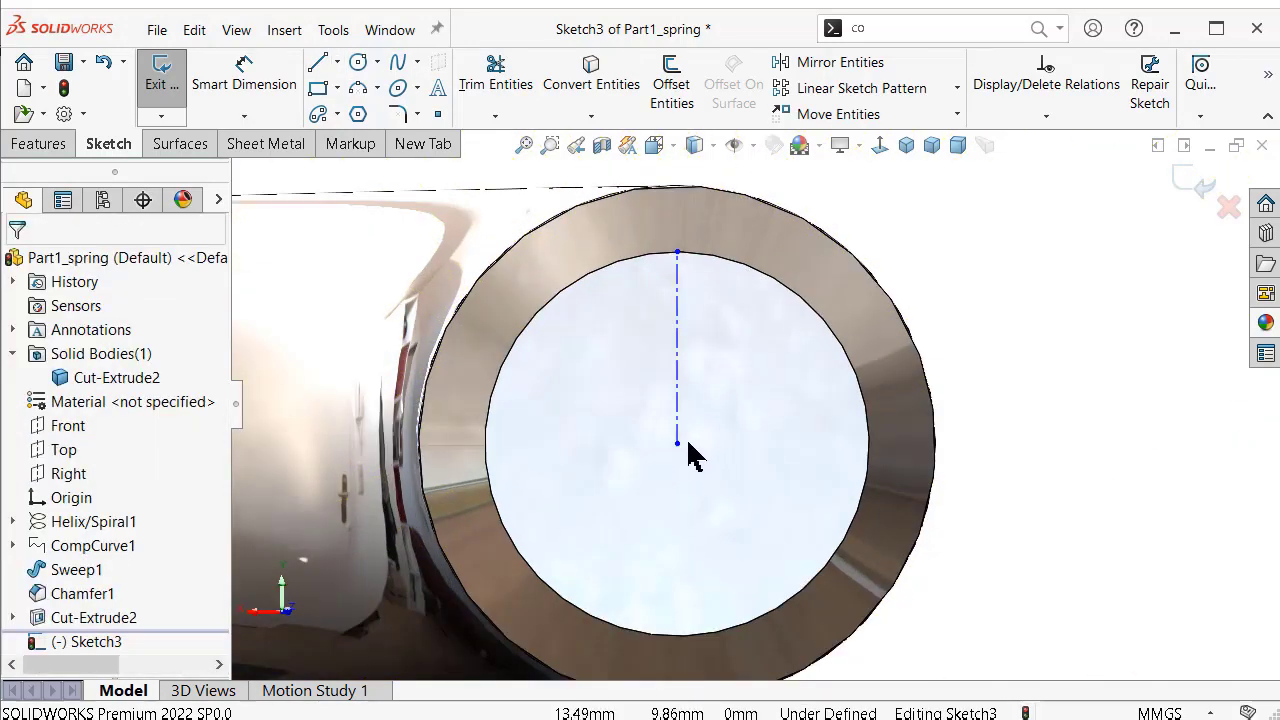
scroll(700, 278, "down", 2)
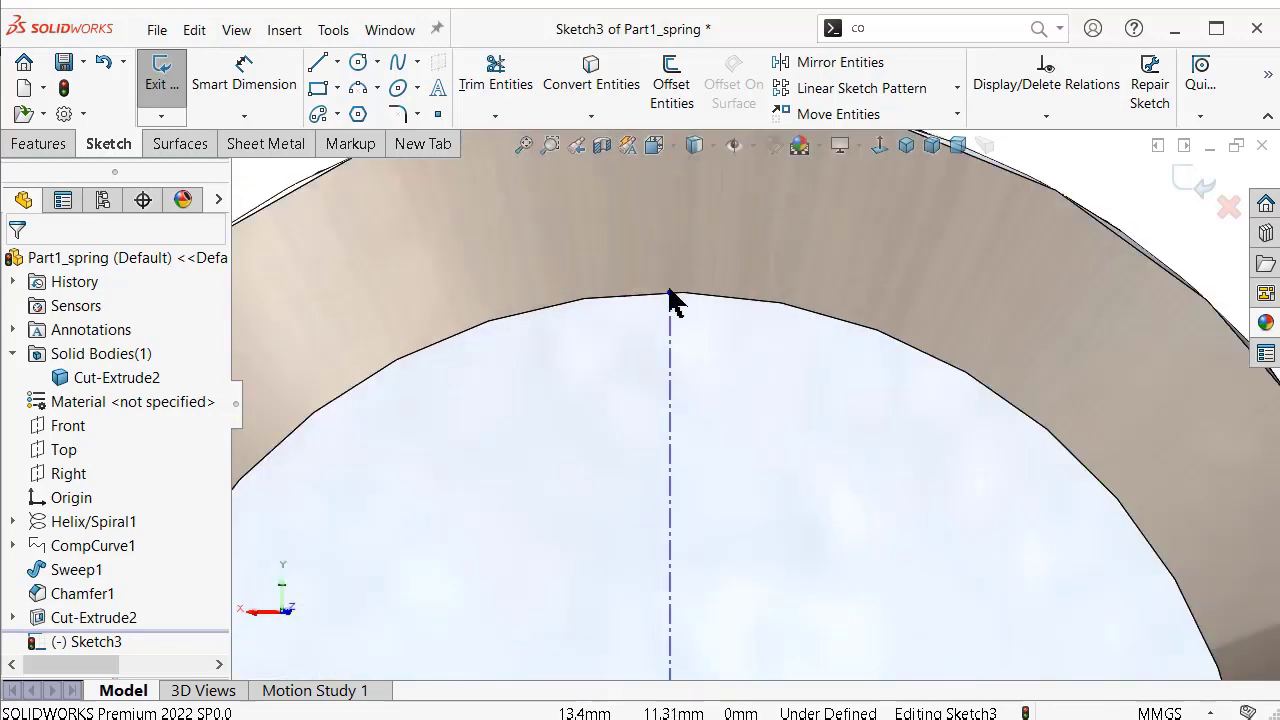
left_click(670, 293)
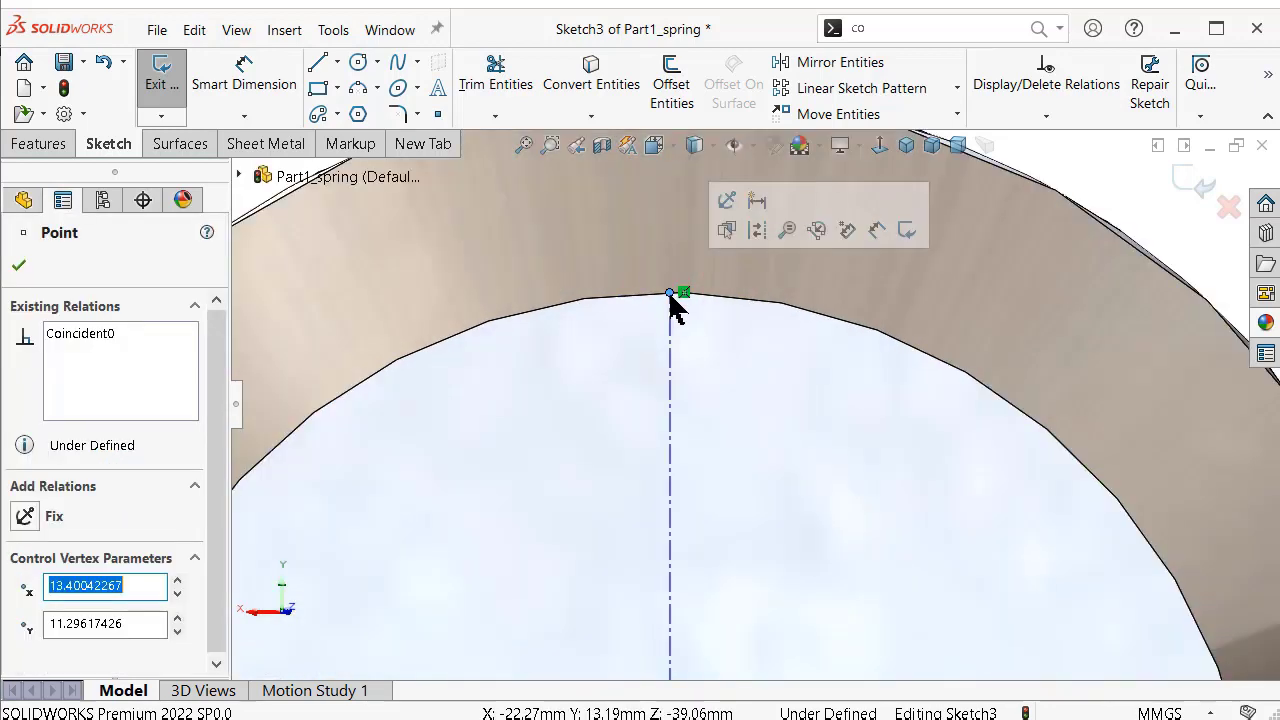
left_click(760, 305, "ctrl")
left_click(816, 212)
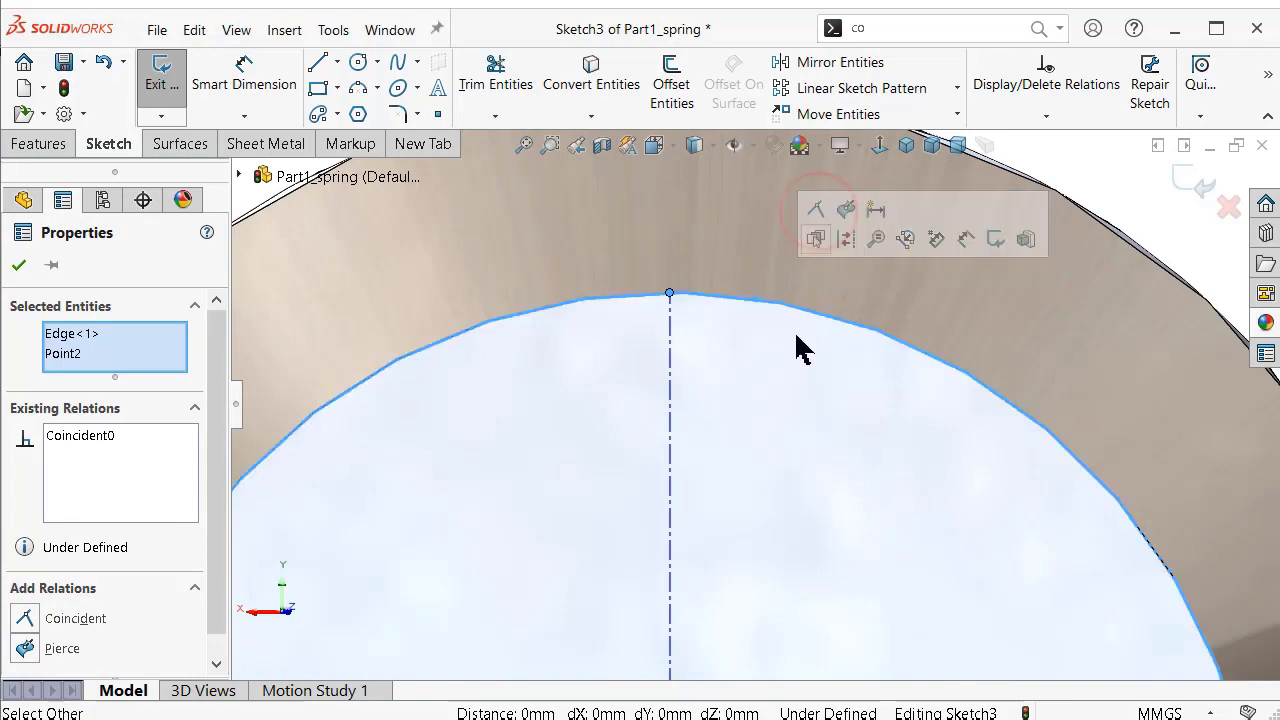
scroll(796, 440, "up", 3)
left_click(727, 566)
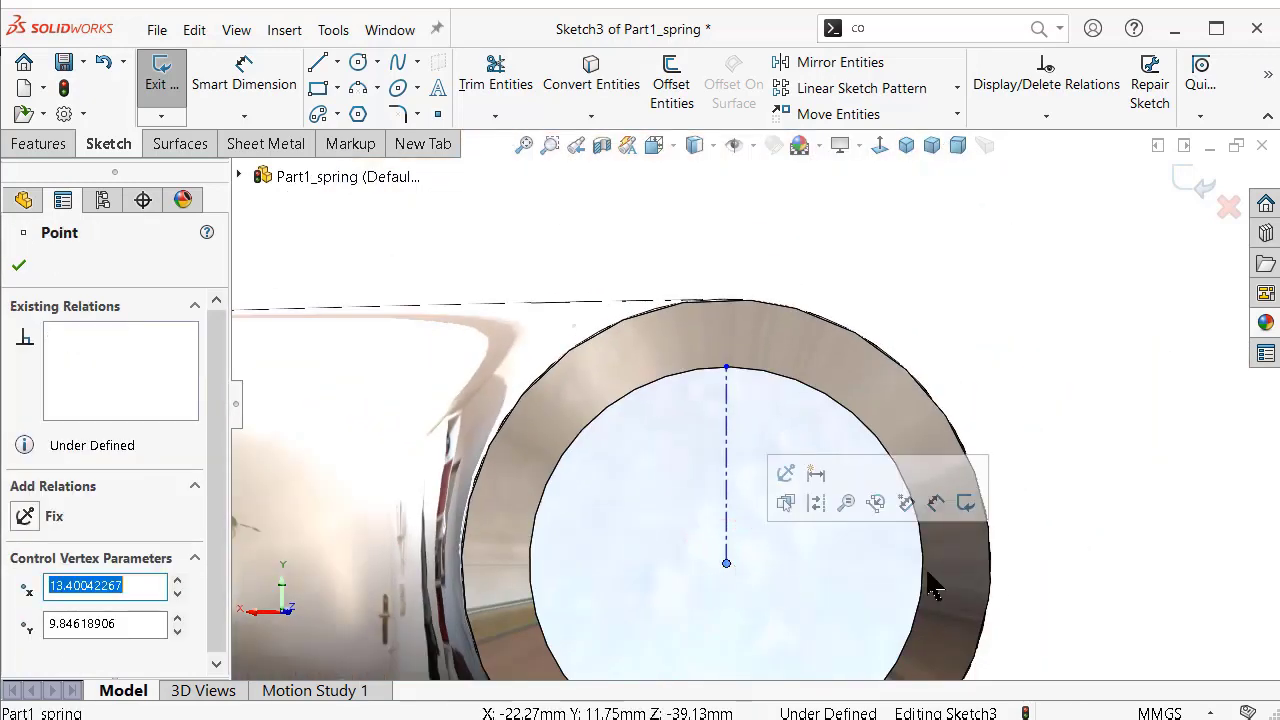
left_click(990, 572, "ctrl")
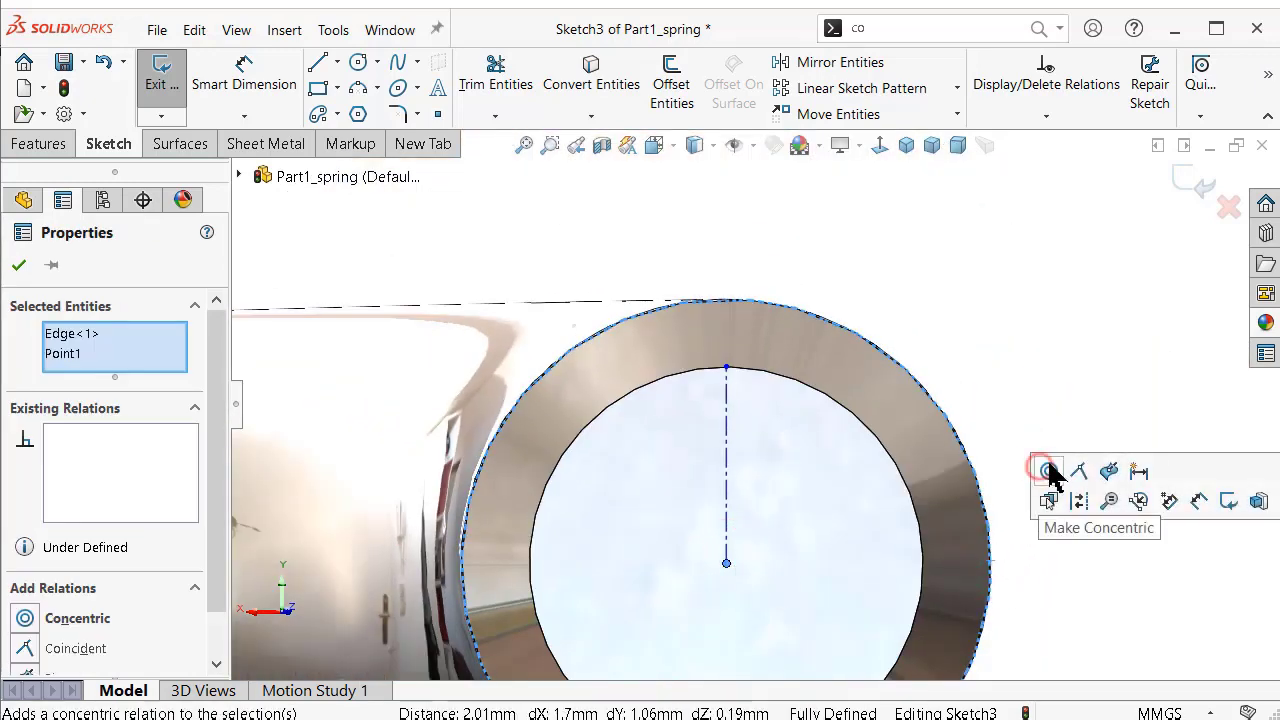
left_click(1049, 471)
left_click(1063, 329)
scroll(826, 360, "down", 3)
scroll(818, 366, "down", 1)
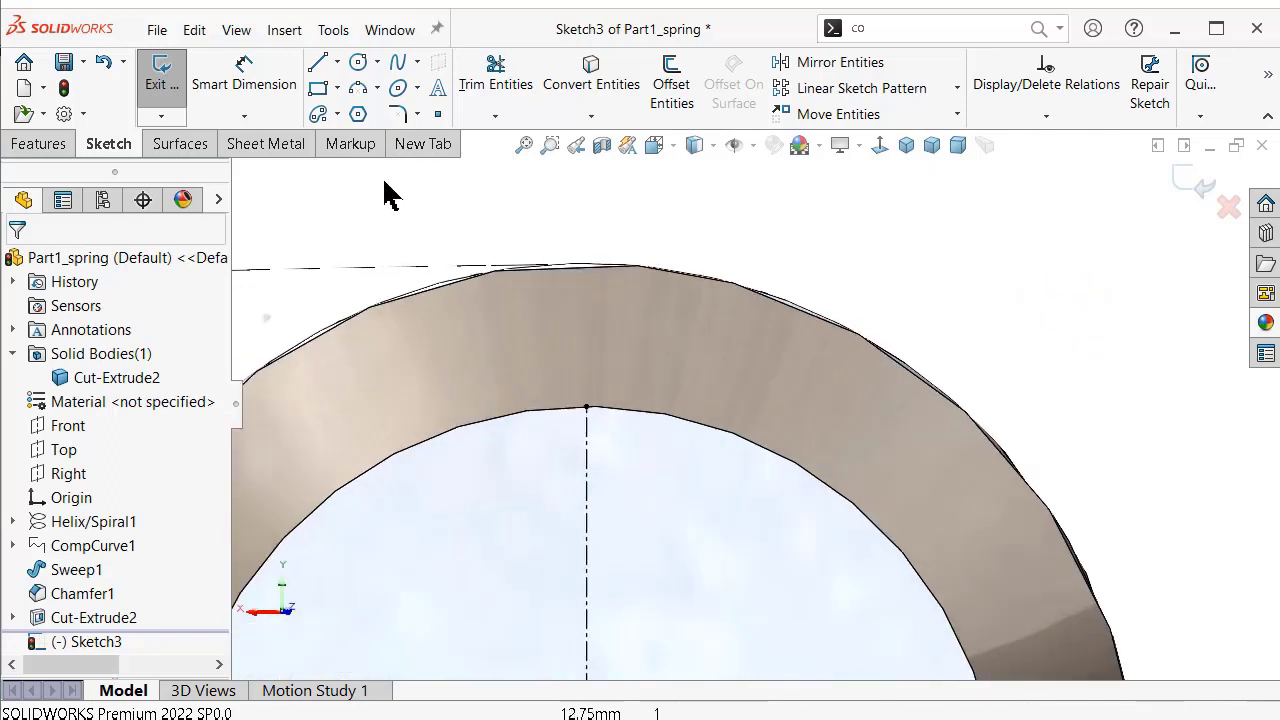
left_click(358, 115)
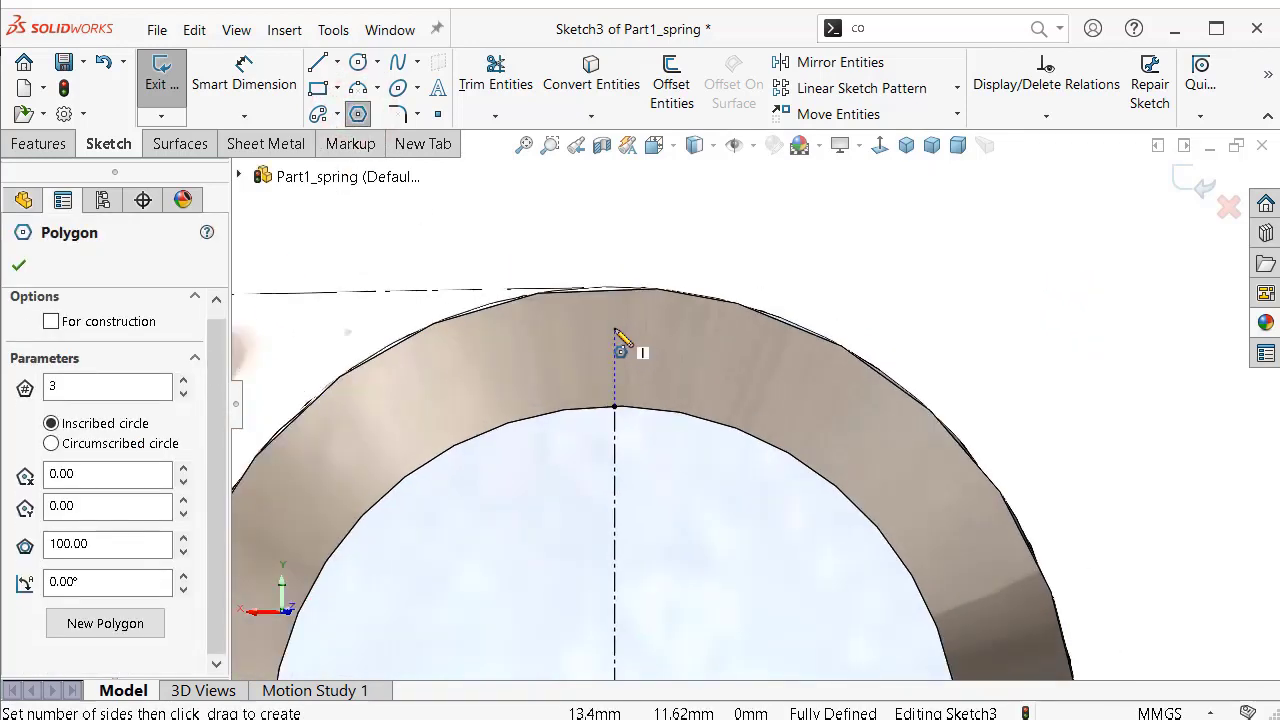
Draw a 3-sided polygon in the wire wall with its lower vertex on the centreline end.
left_click(615, 330)
left_click(615, 407)
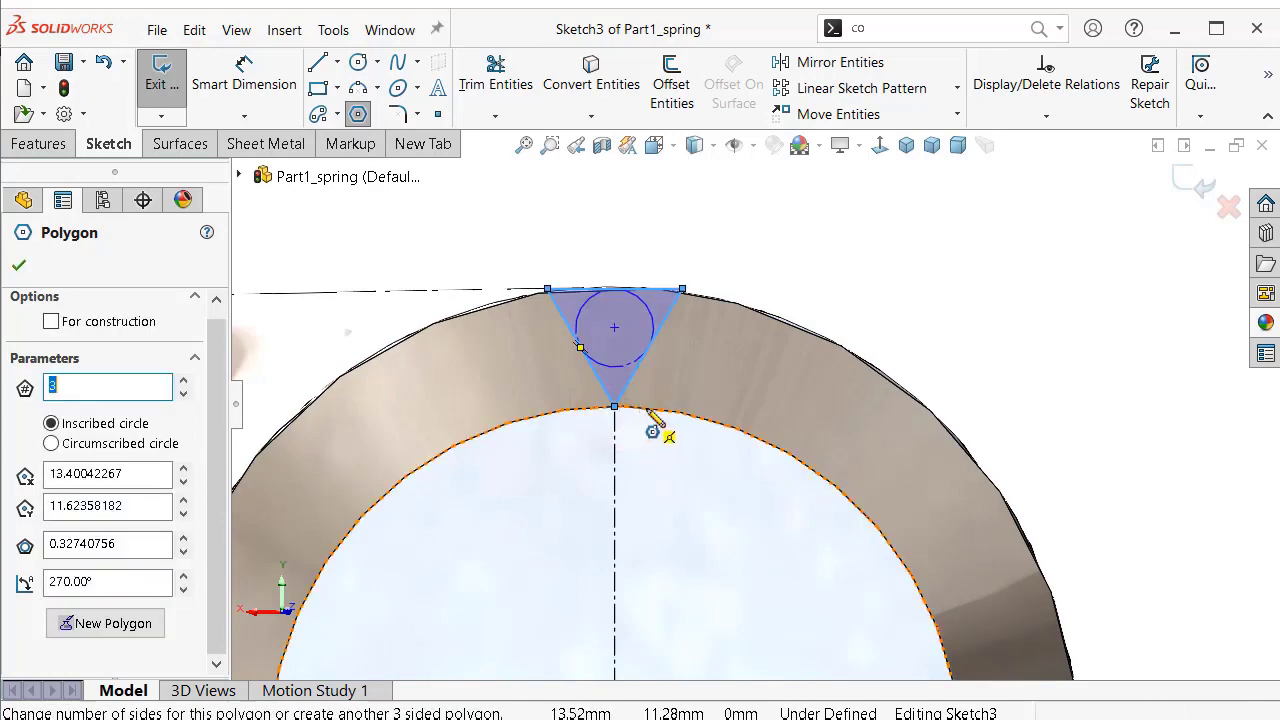
key("Escape")
scroll(660, 300, "down", 3)
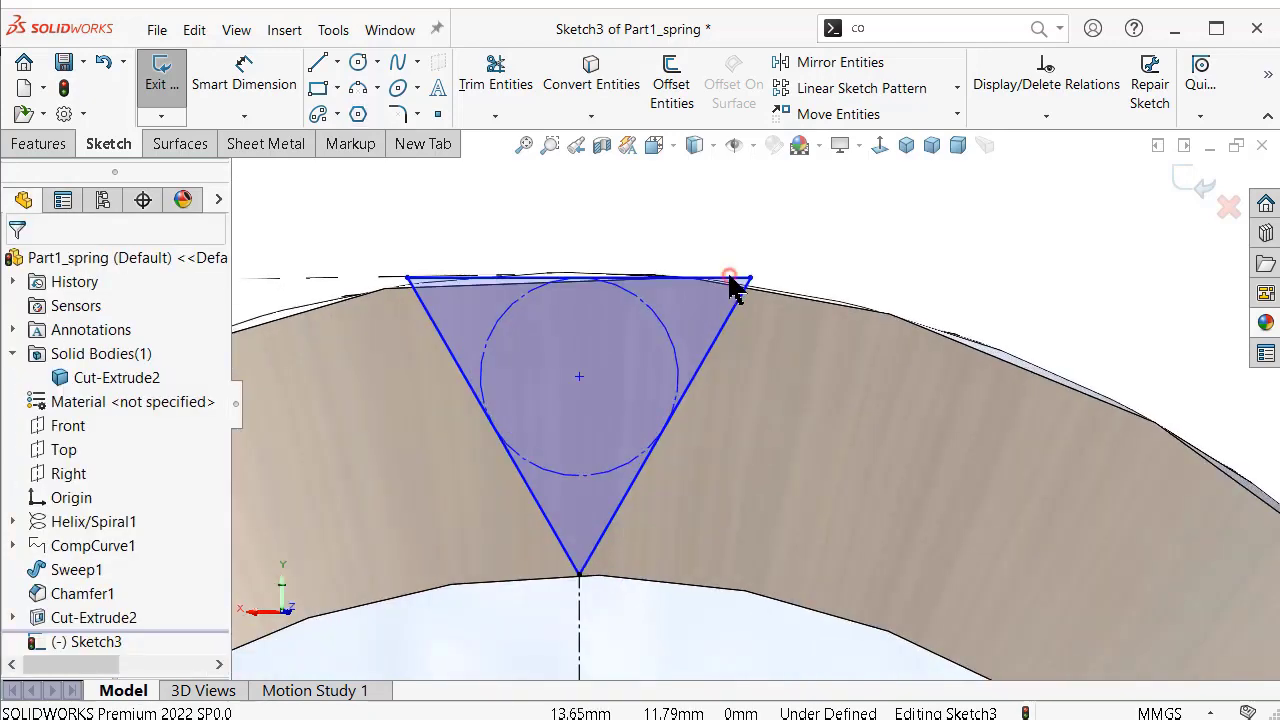
Make the triangle's top side tangent to the wire's outer edge.
left_click(730, 280)
mouse_move(765, 300)
middle_mouse_down()
mouse_move(778, 345)
mouse_move(773, 336)
middle_mouse_up()
left_click(783, 323, "ctrl")
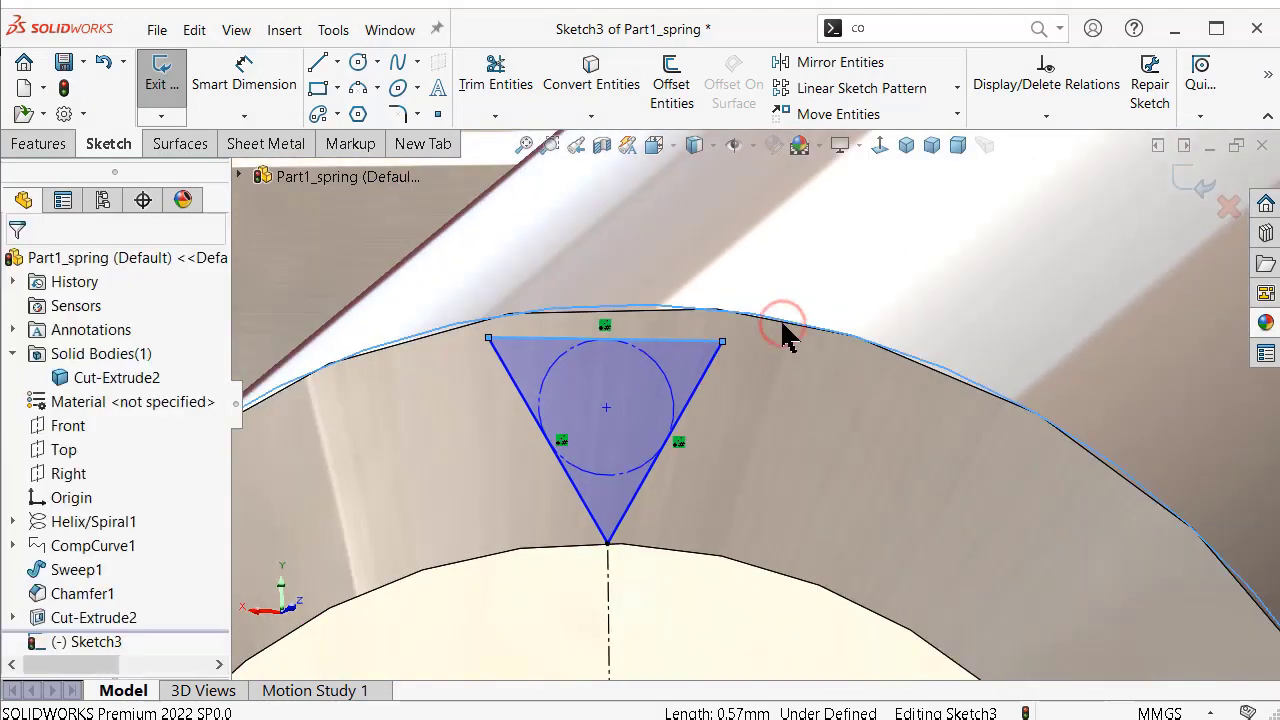
left_click(832, 234)
middle_click_drag(832, 234, 810, 250)
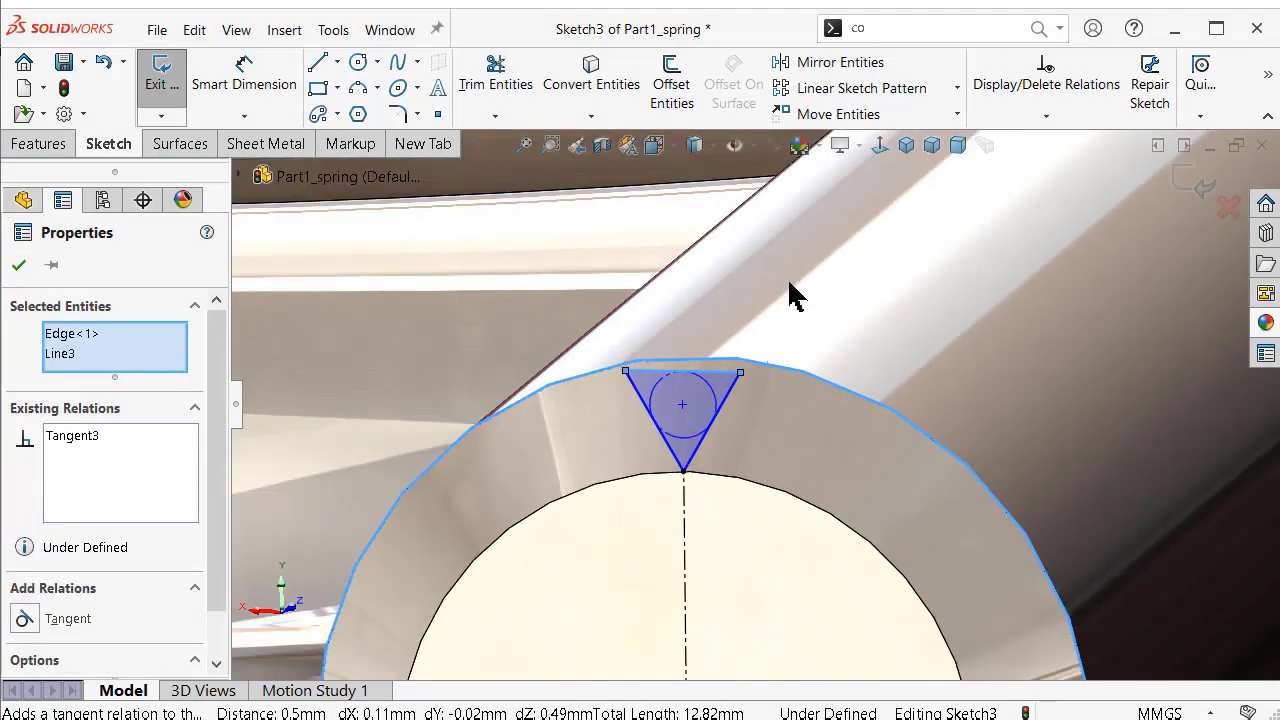
scroll(790, 295, "up", 3)
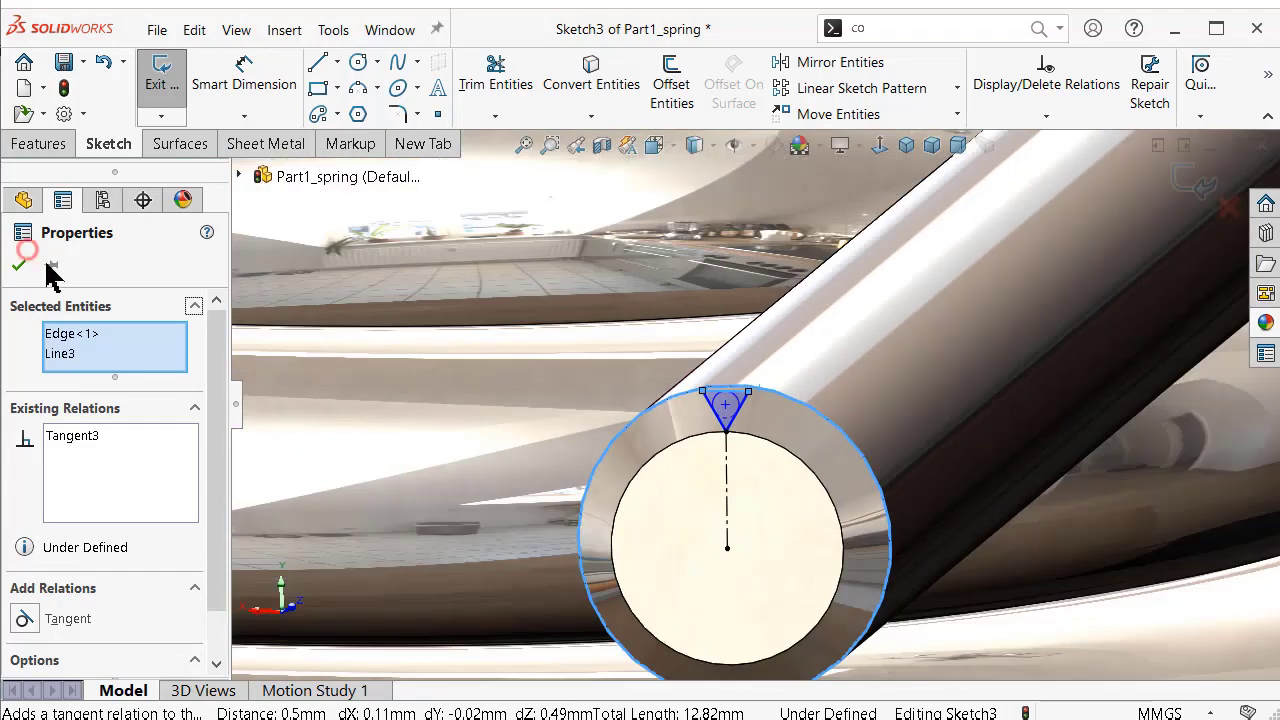
scroll(711, 403, "down", 2)
scroll(735, 428, "down", 2)
left_click(18, 265)
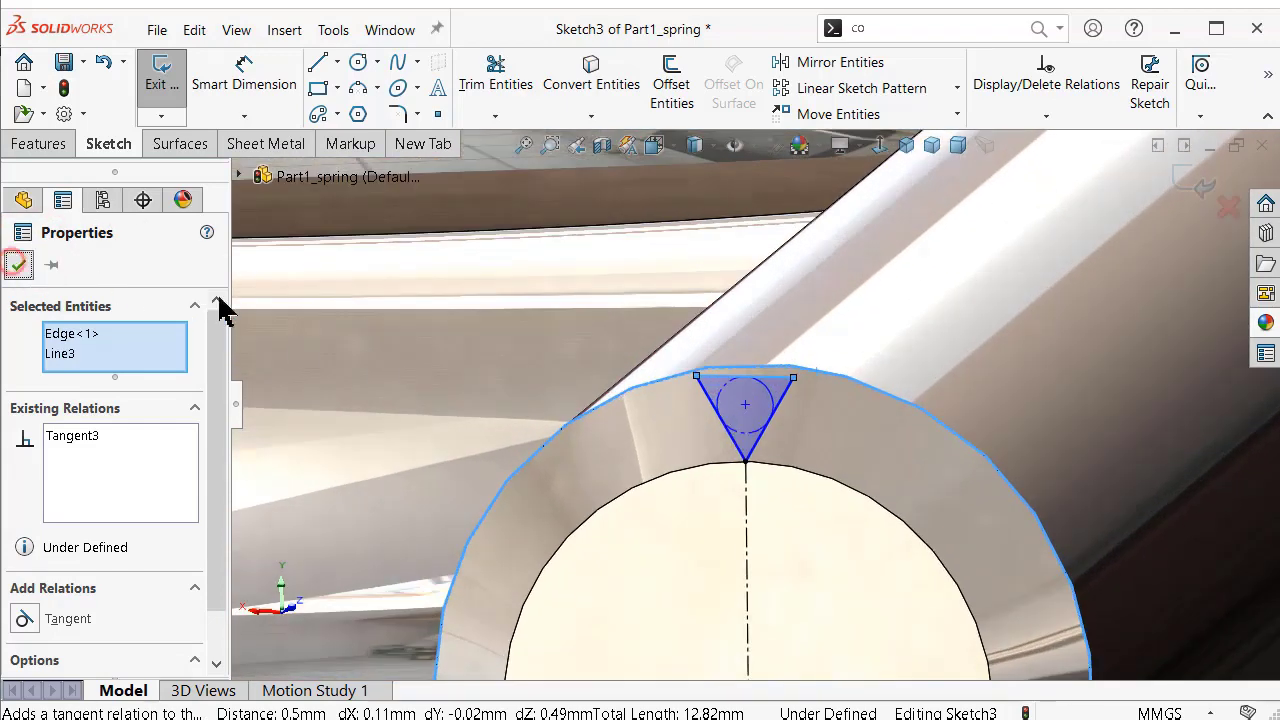
scroll(757, 423, "down", 2)
scroll(861, 318, "down", 1)
Add a Horizontal relation to the triangle's top side.
left_click(865, 324)
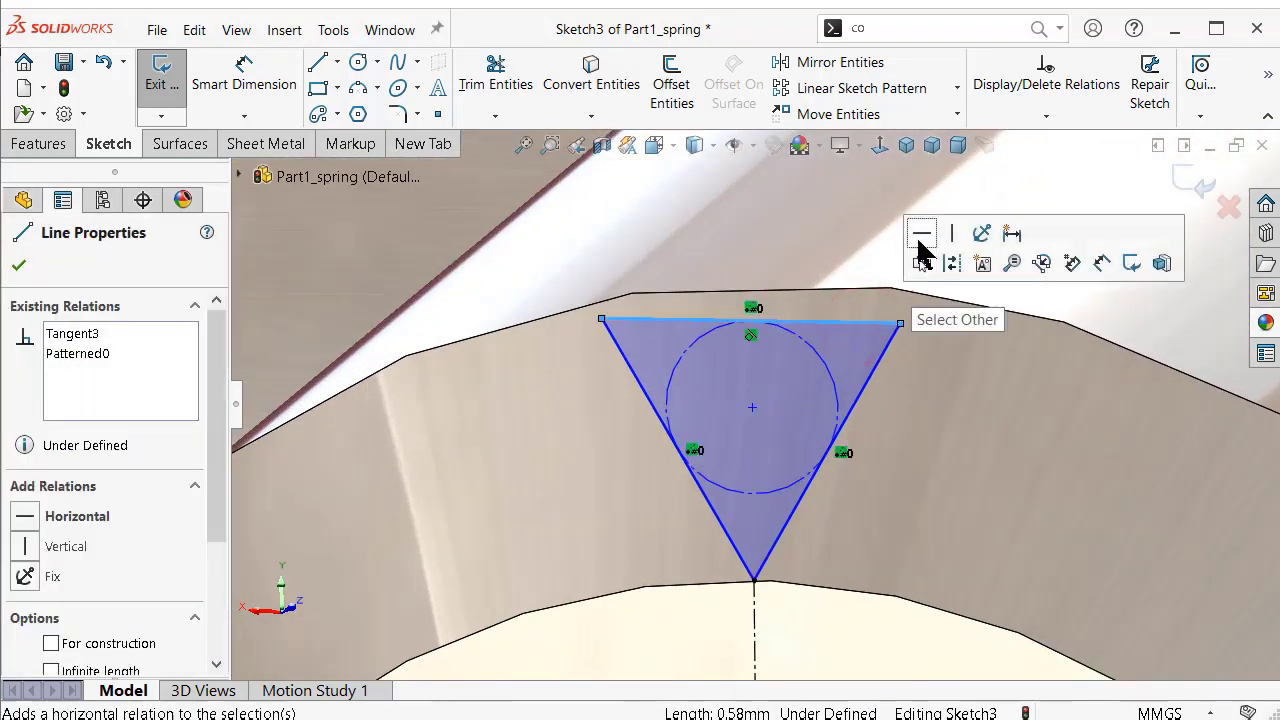
left_click(918, 240)
scroll(894, 266, "up", 1)
scroll(880, 200, "up", 1)
View the sketch face-on and convert the triangle's top side to construction geometry.
left_click(879, 147)
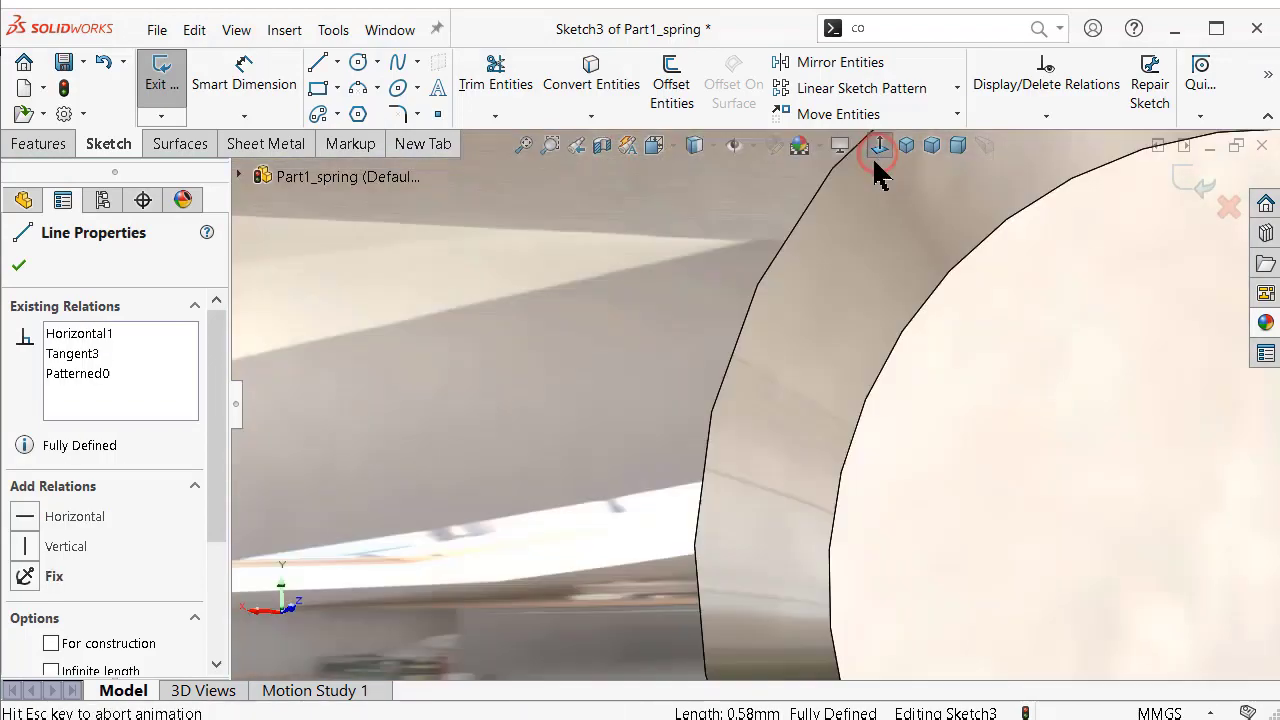
scroll(857, 428, "down", 2)
scroll(800, 455, "down", 2)
scroll(800, 455, "down", 3)
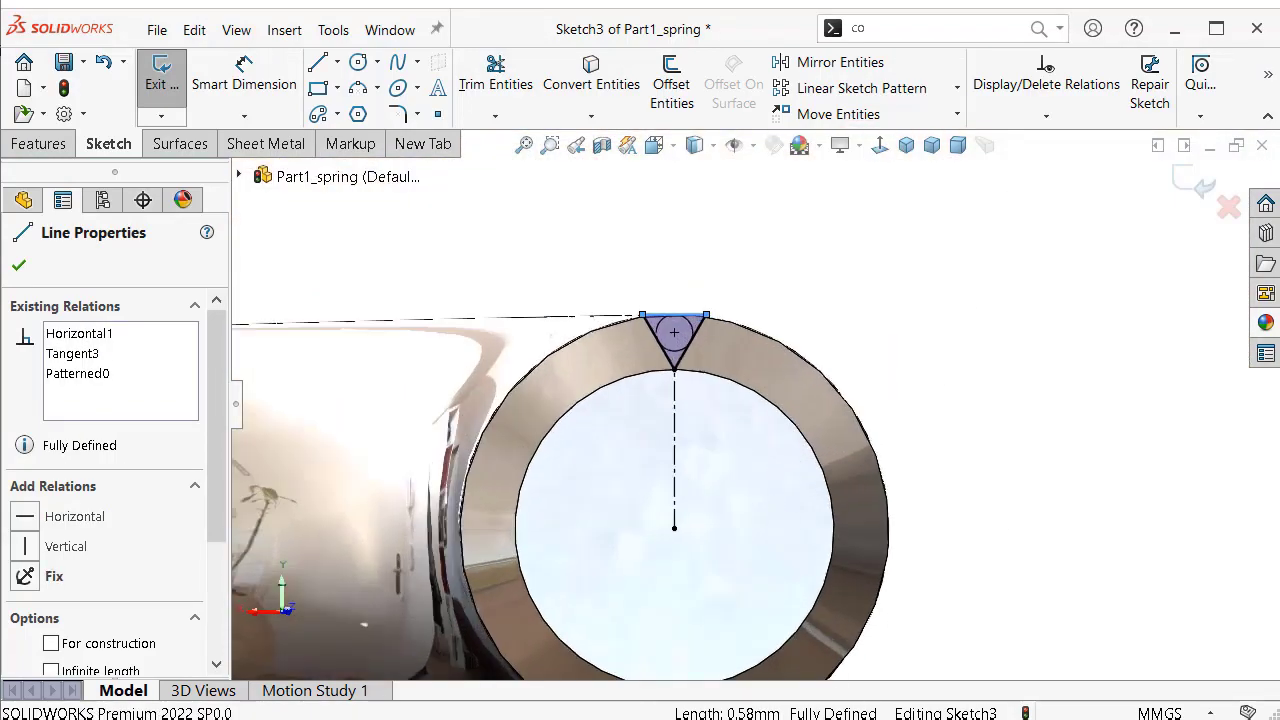
scroll(700, 320, "down", 3)
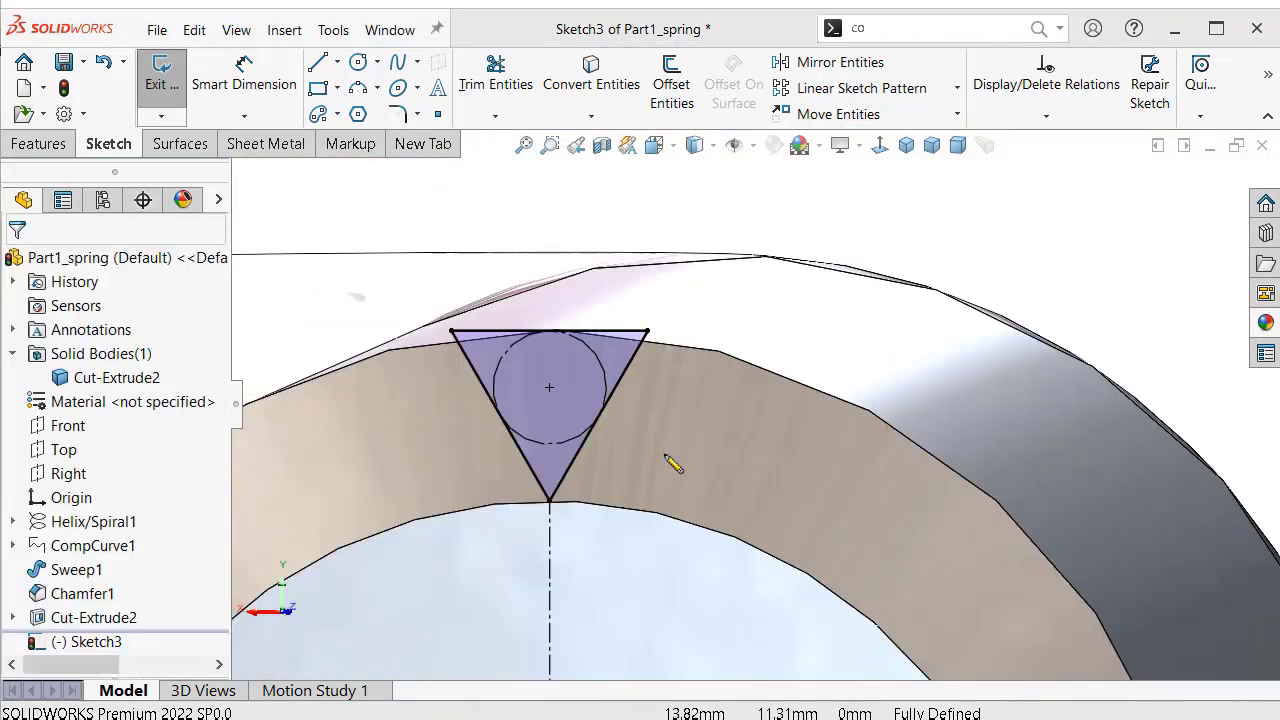
left_click(645, 331)
left_click(712, 274)
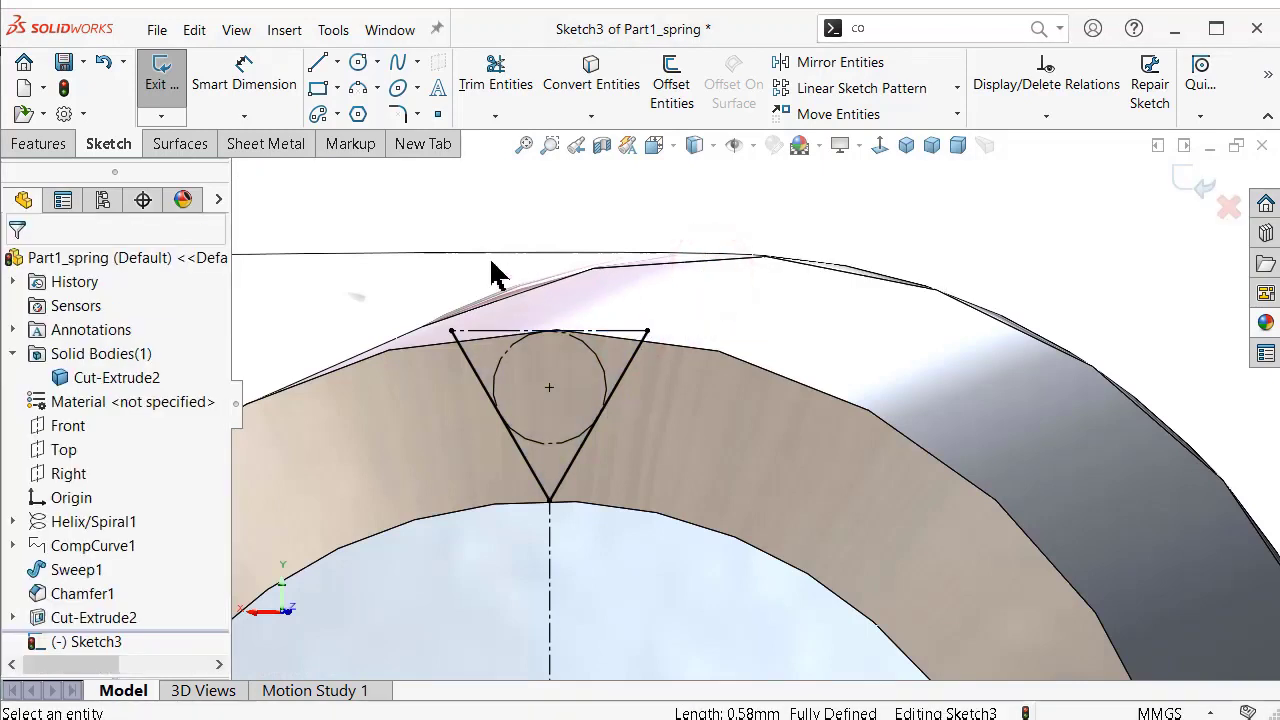
Draw a corner rectangle from the triangle's top-left corner to above its right vertex.
left_click(318, 88)
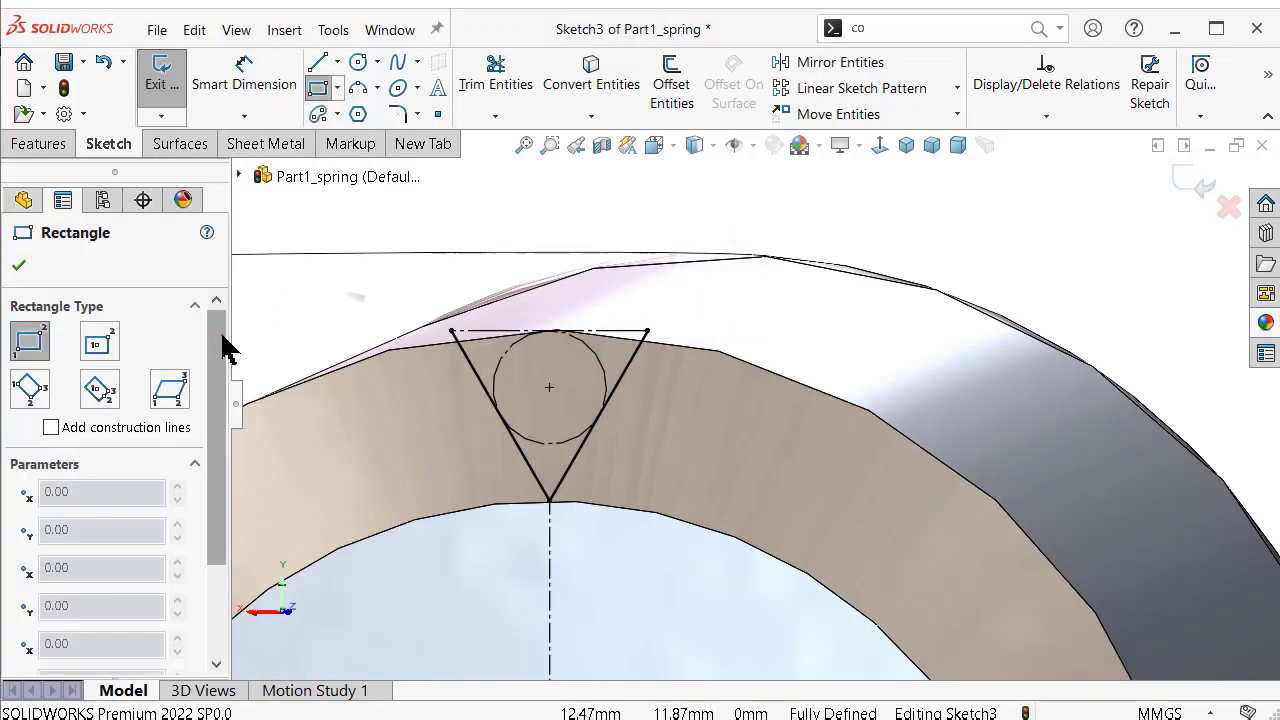
mouse_move(223, 343)
left_mouse_down()
mouse_move(238, 488)
mouse_move(212, 335)
left_mouse_up()
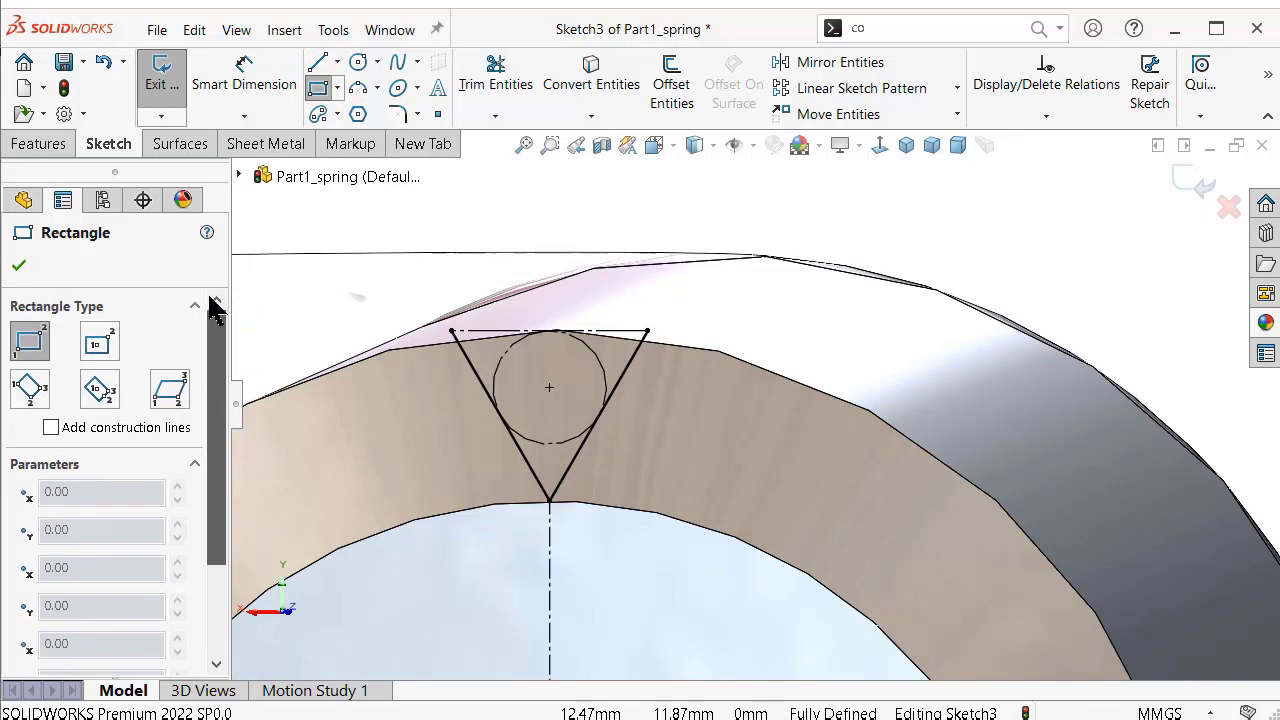
left_click(451, 331)
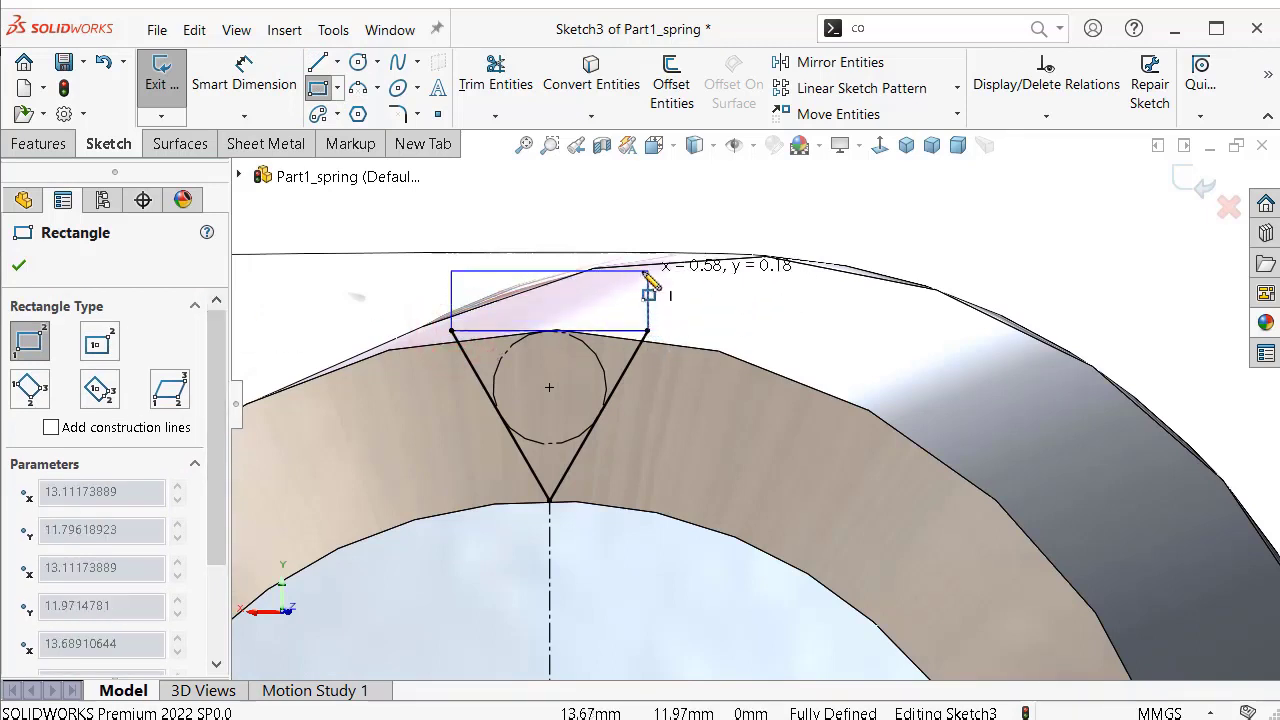
left_click(647, 271)
key("Escape")
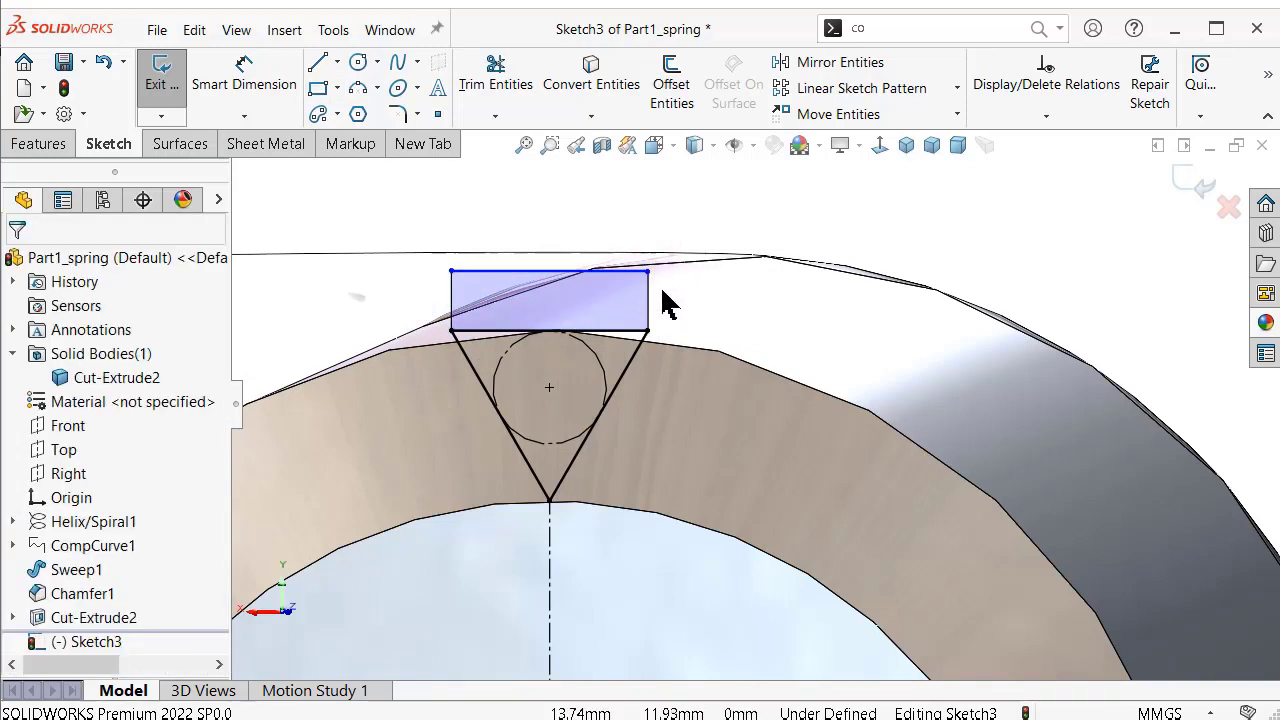
scroll(658, 300, "down", 2)
scroll(820, 375, "up", 1)
Dimension the rectangle's vertical side to 0.25 mm.
right_click_drag(966, 271, 971, 214)
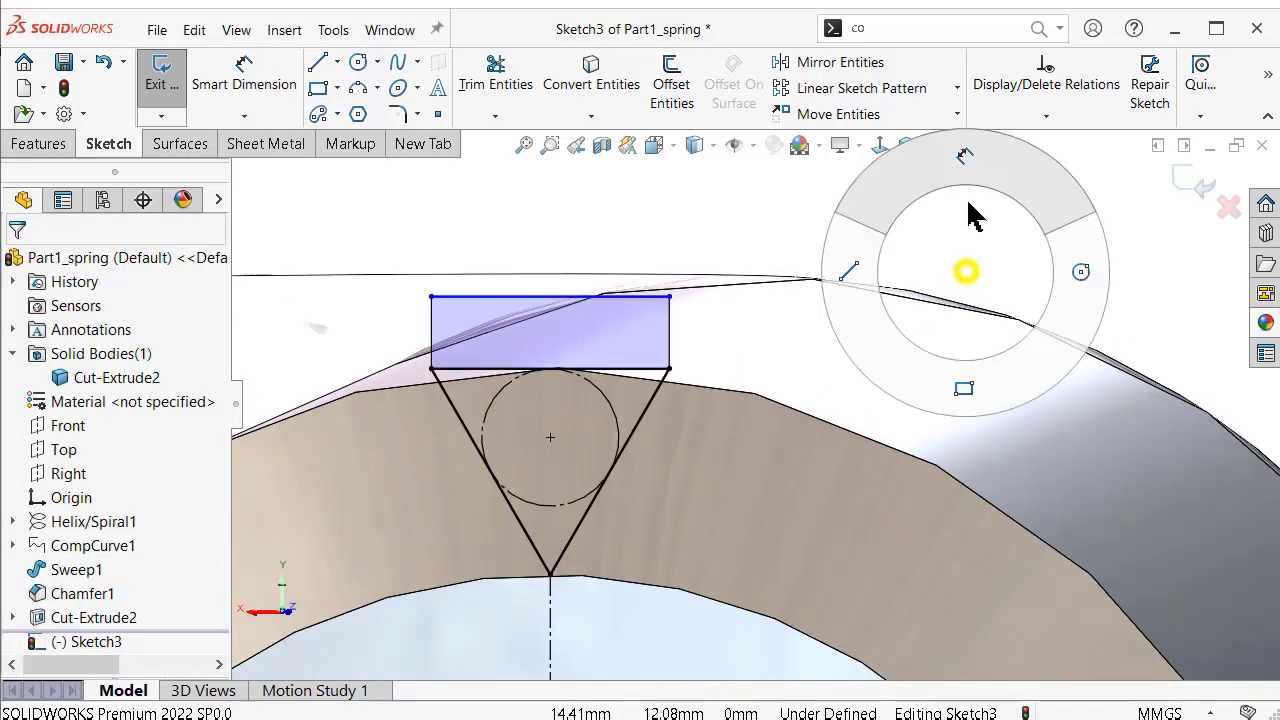
left_click(670, 326)
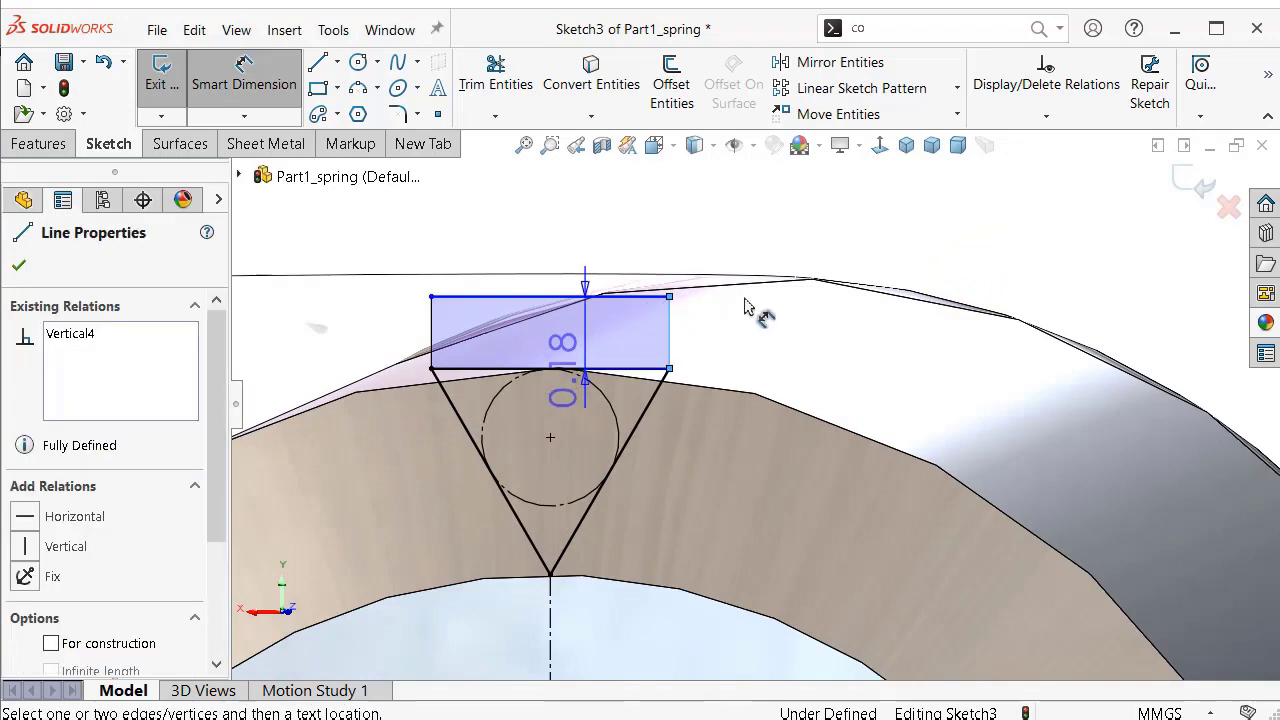
left_click(905, 329)
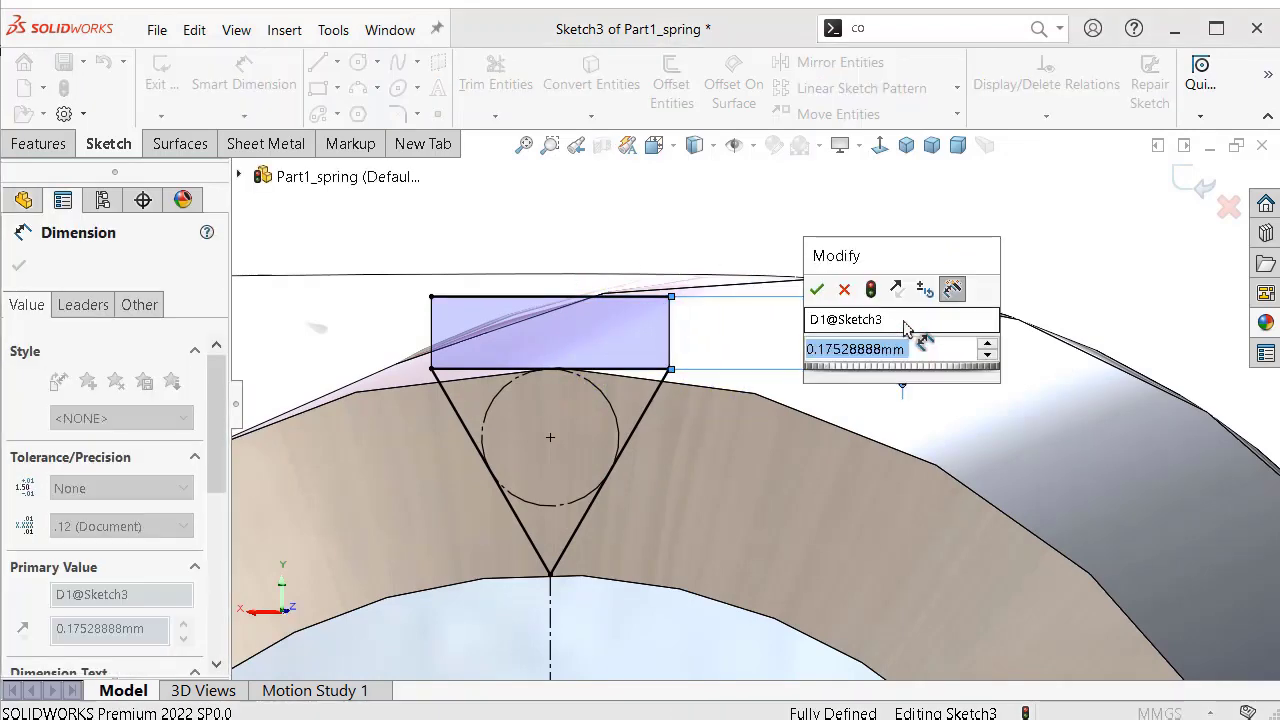
type("0.")
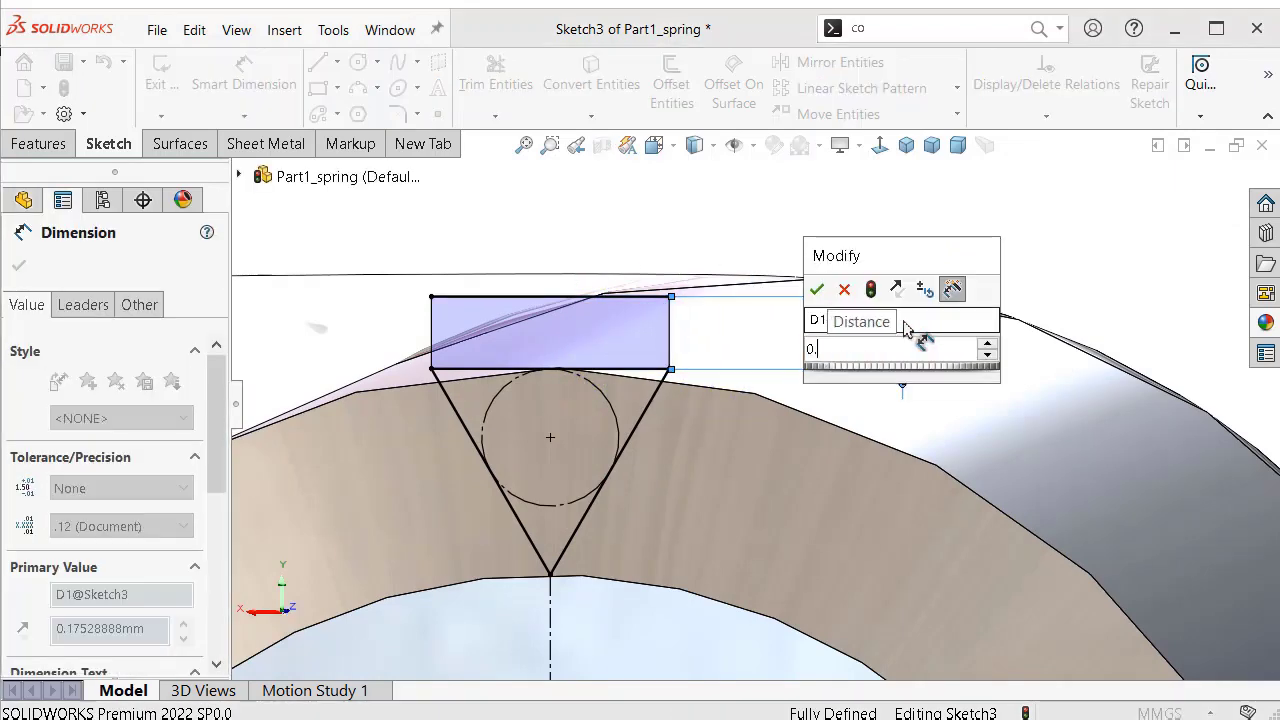
type("25")
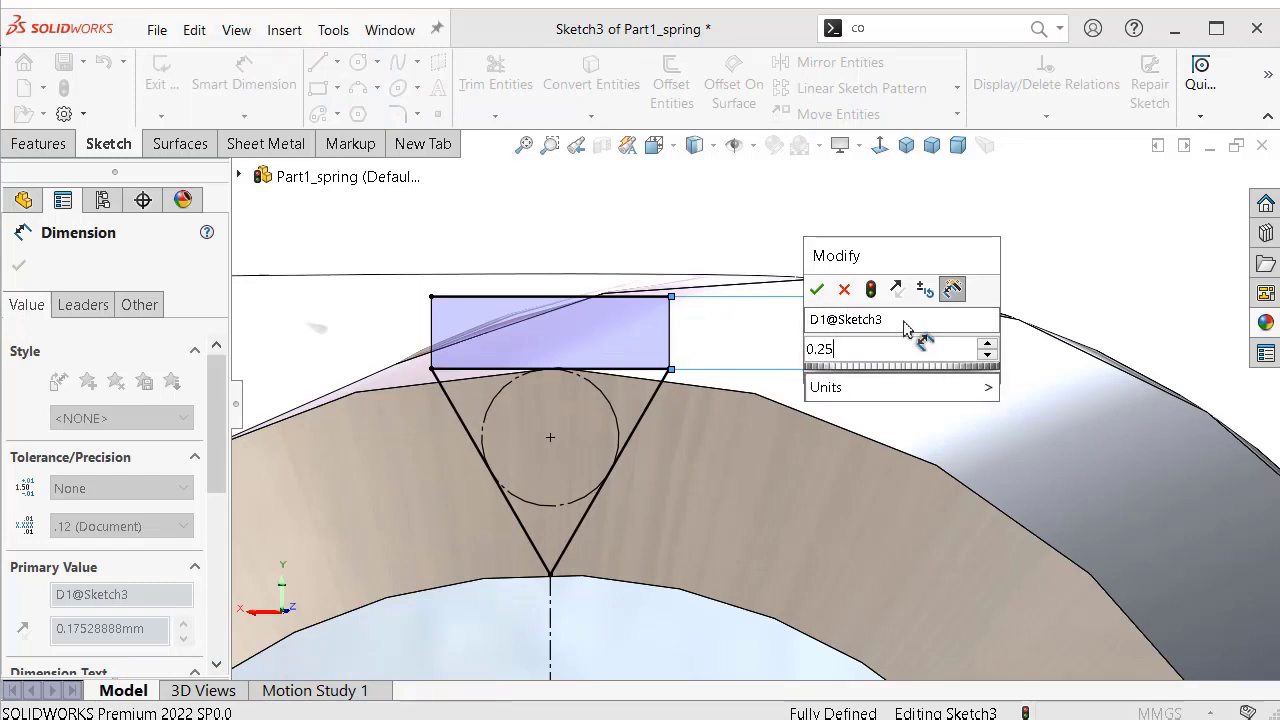
key("Return")
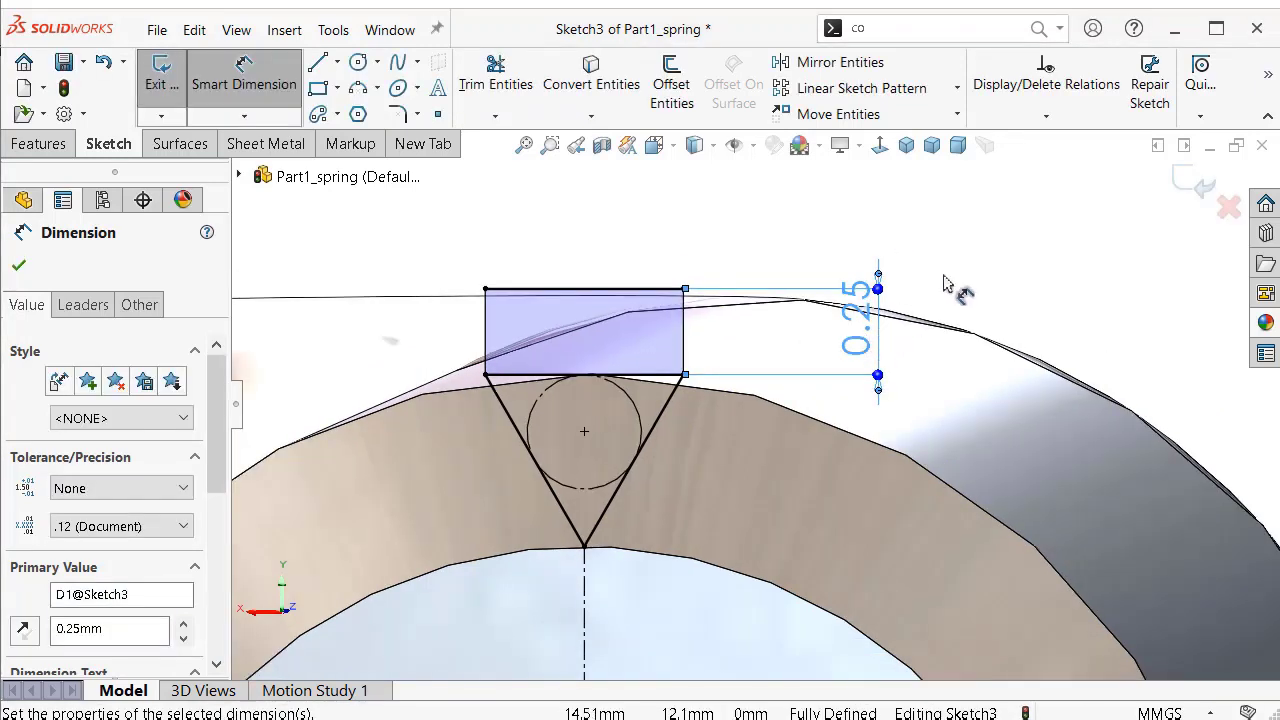
left_click(18, 268)
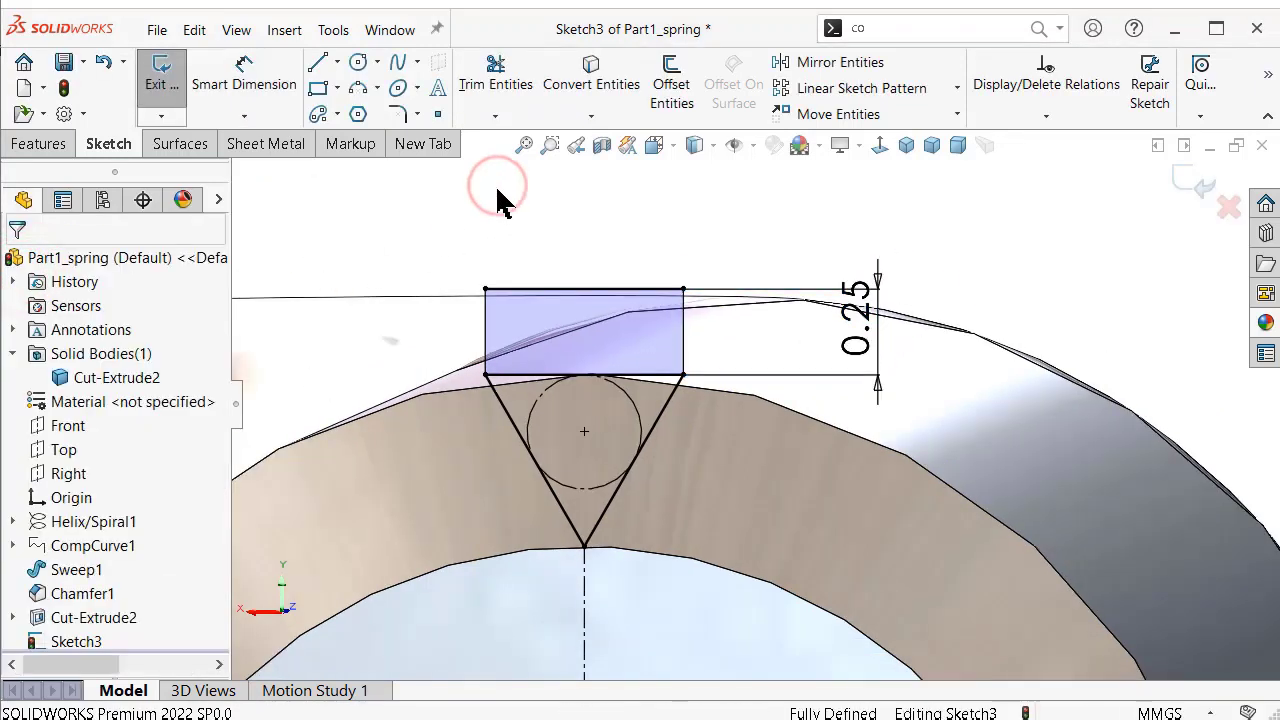
left_click(676, 380)
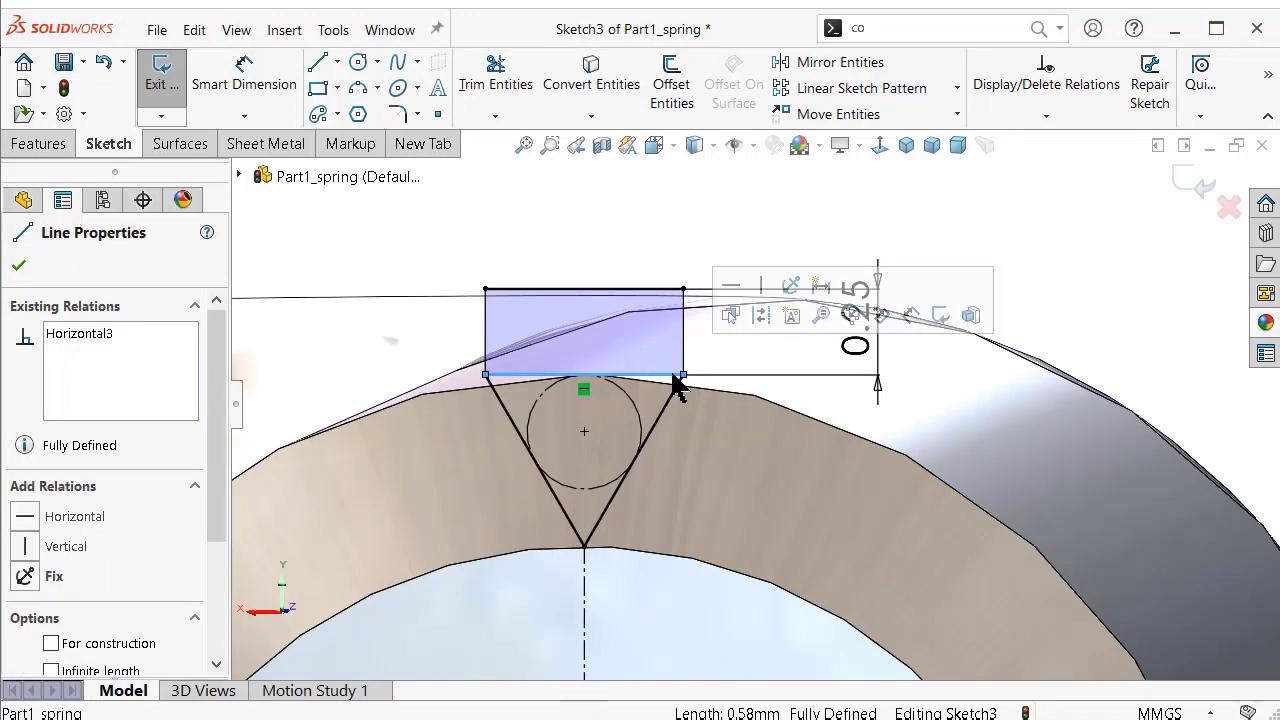
left_click(757, 337)
mouse_move(901, 278)
middle_mouse_down()
mouse_move(384, 404)
mouse_move(375, 430)
mouse_move(580, 240)
mouse_move(857, 168)
middle_mouse_up()
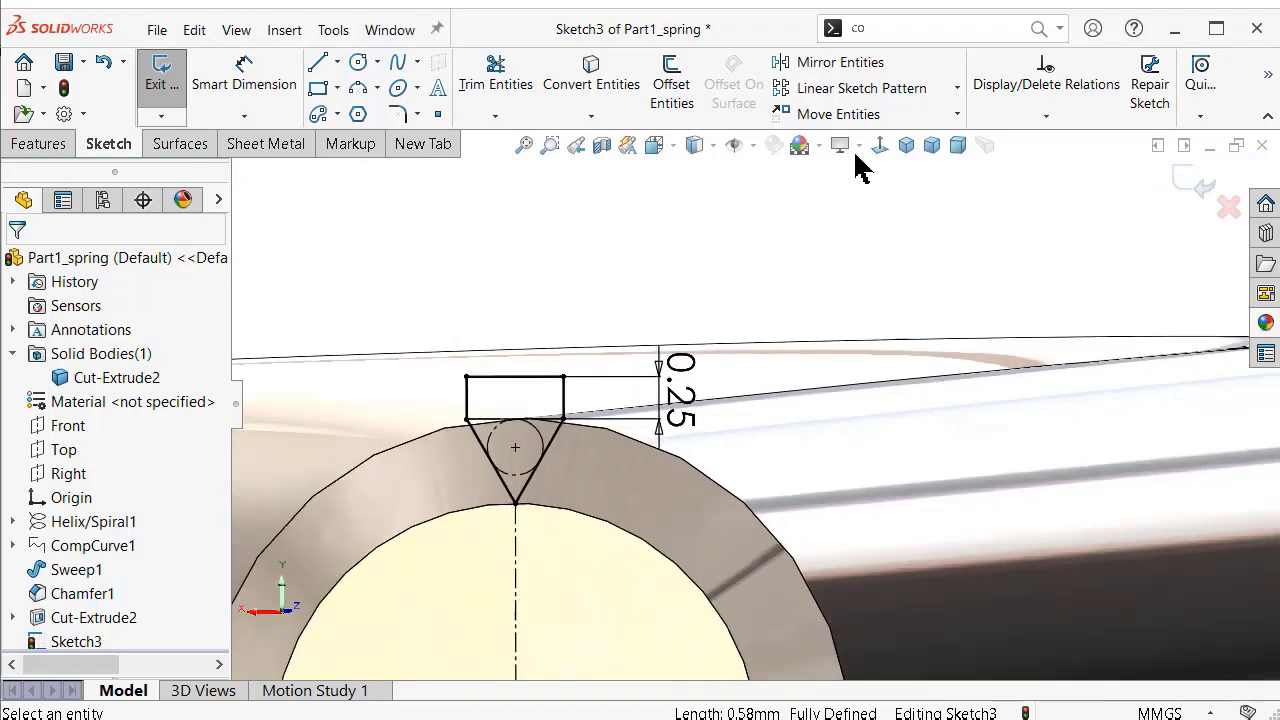
Set up a circular sketch pattern centred on the wire circle with 20 instances.
left_click(957, 88)
left_click(910, 140)
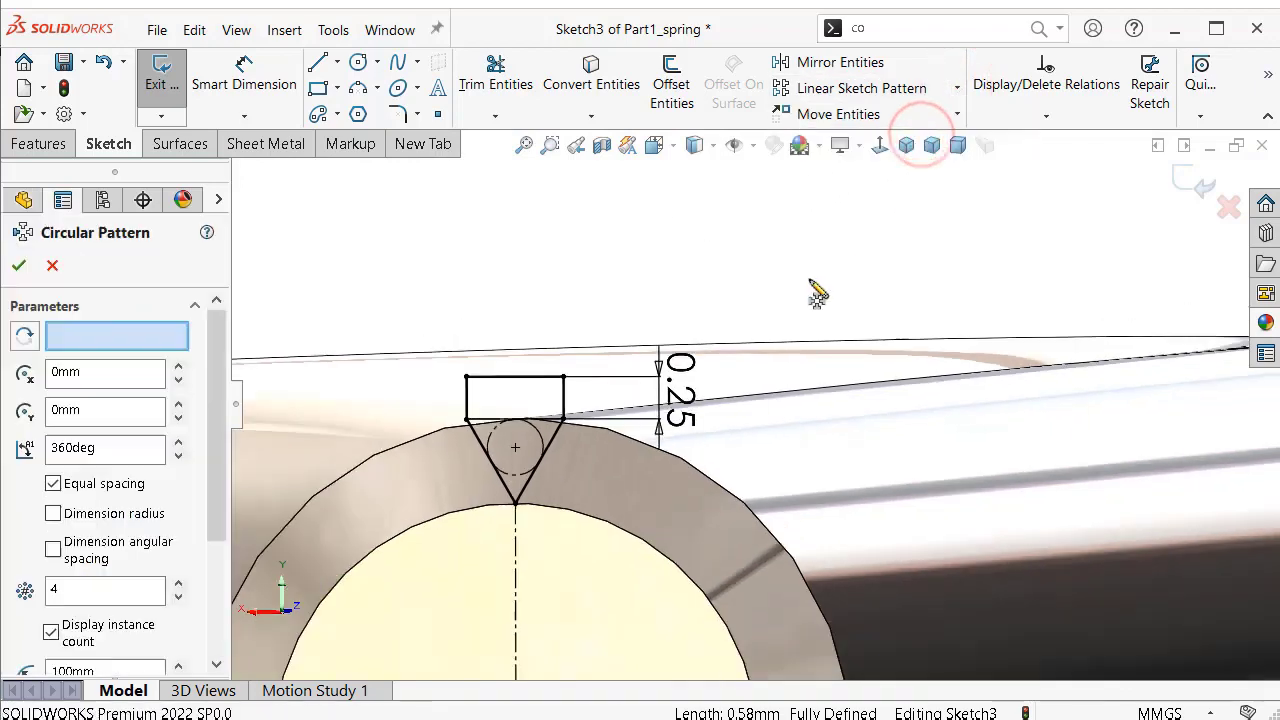
scroll(643, 531, "up", 3)
left_click(172, 345)
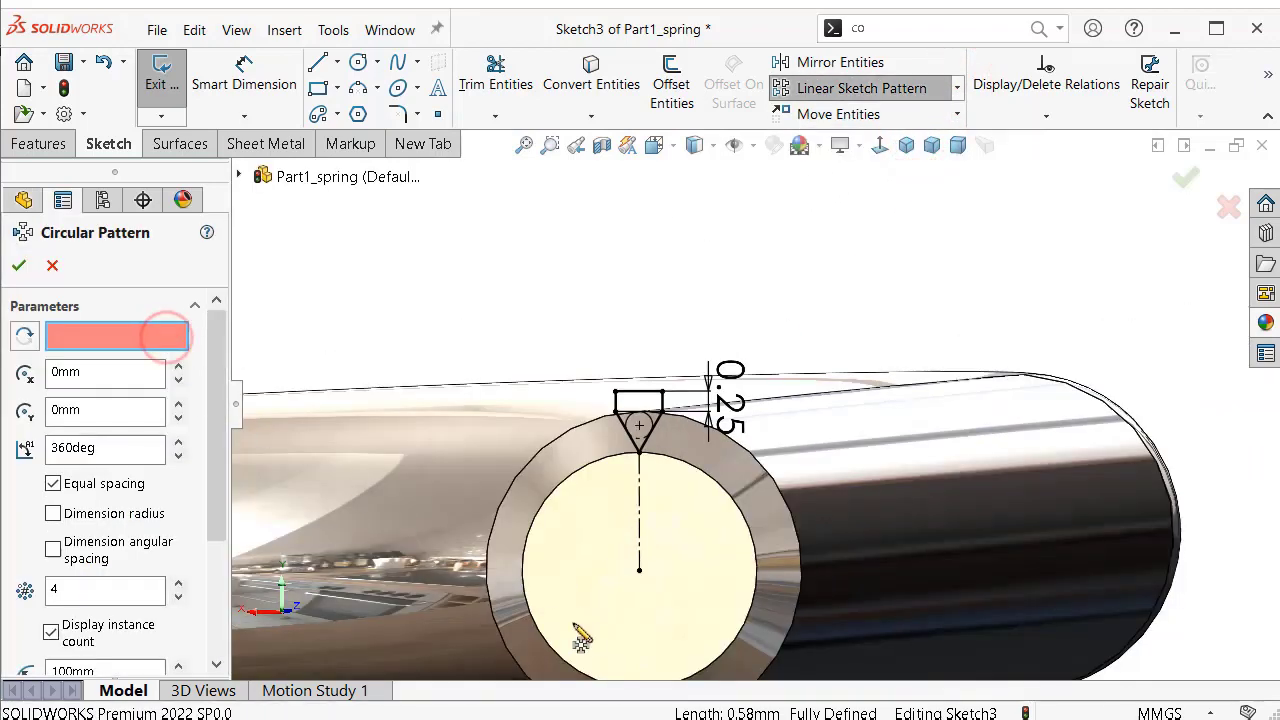
left_click(640, 574)
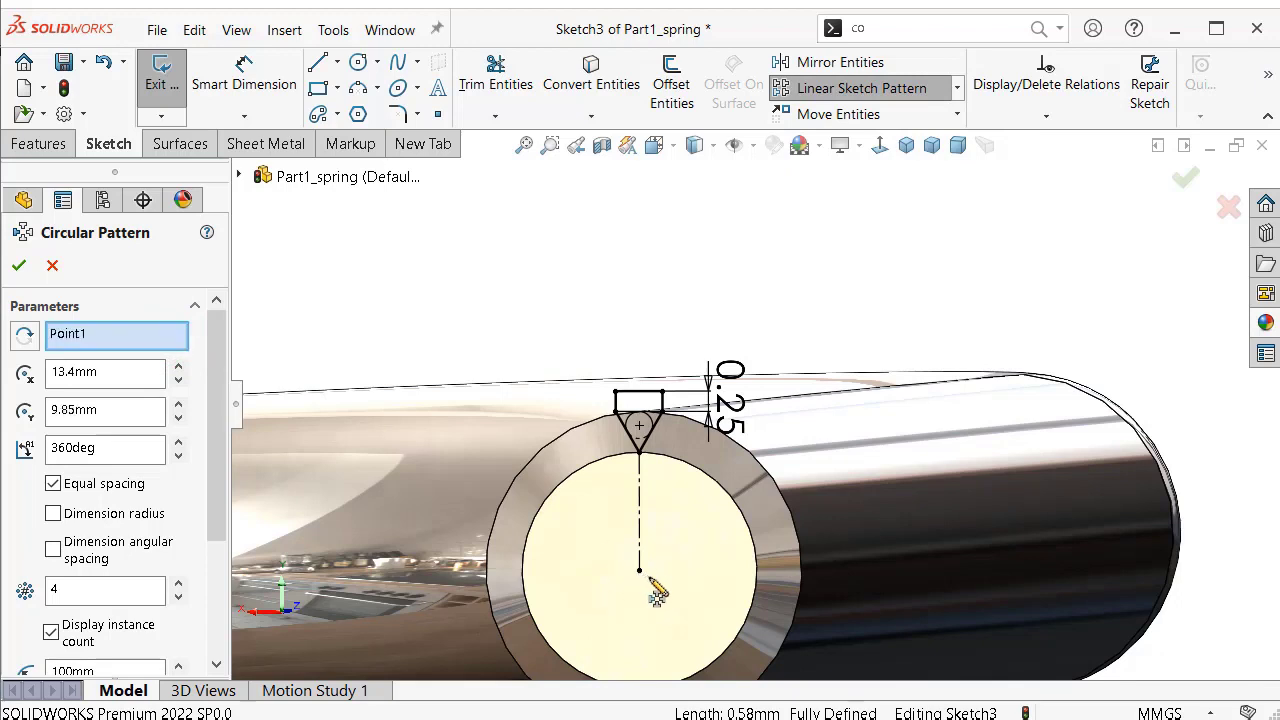
left_click(31, 590)
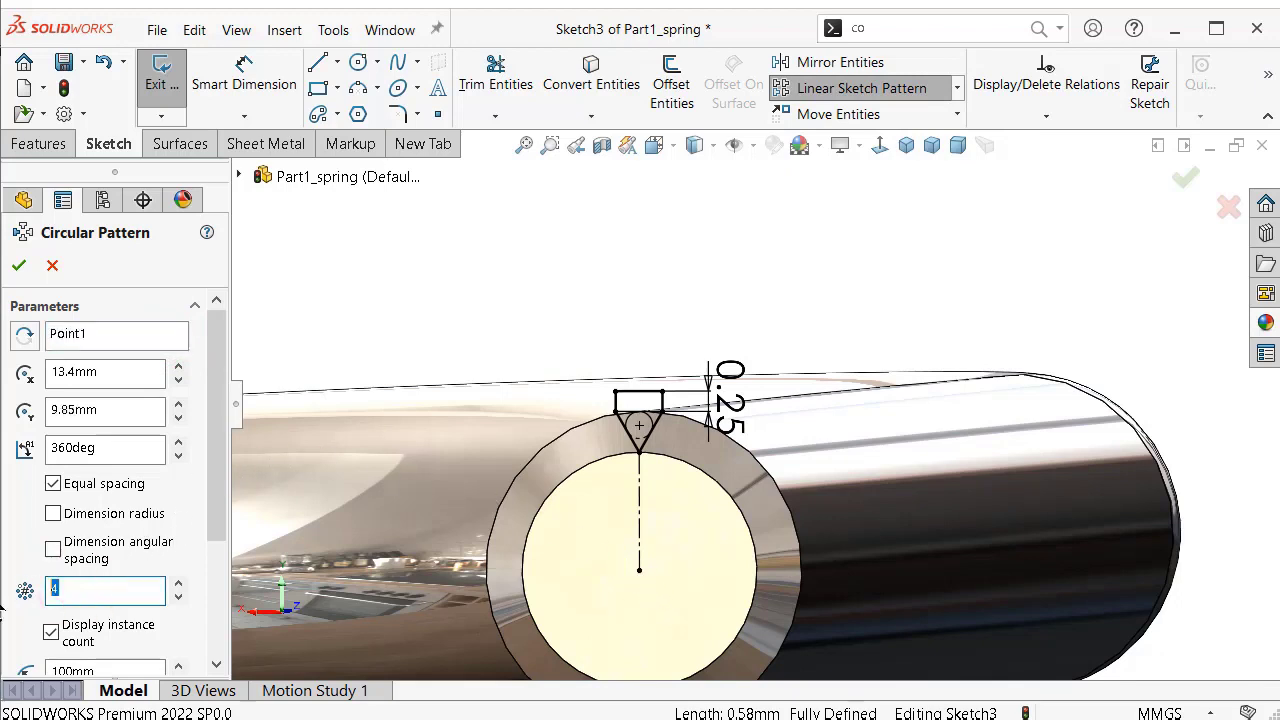
type("20")
left_click_drag(219, 363, 232, 520)
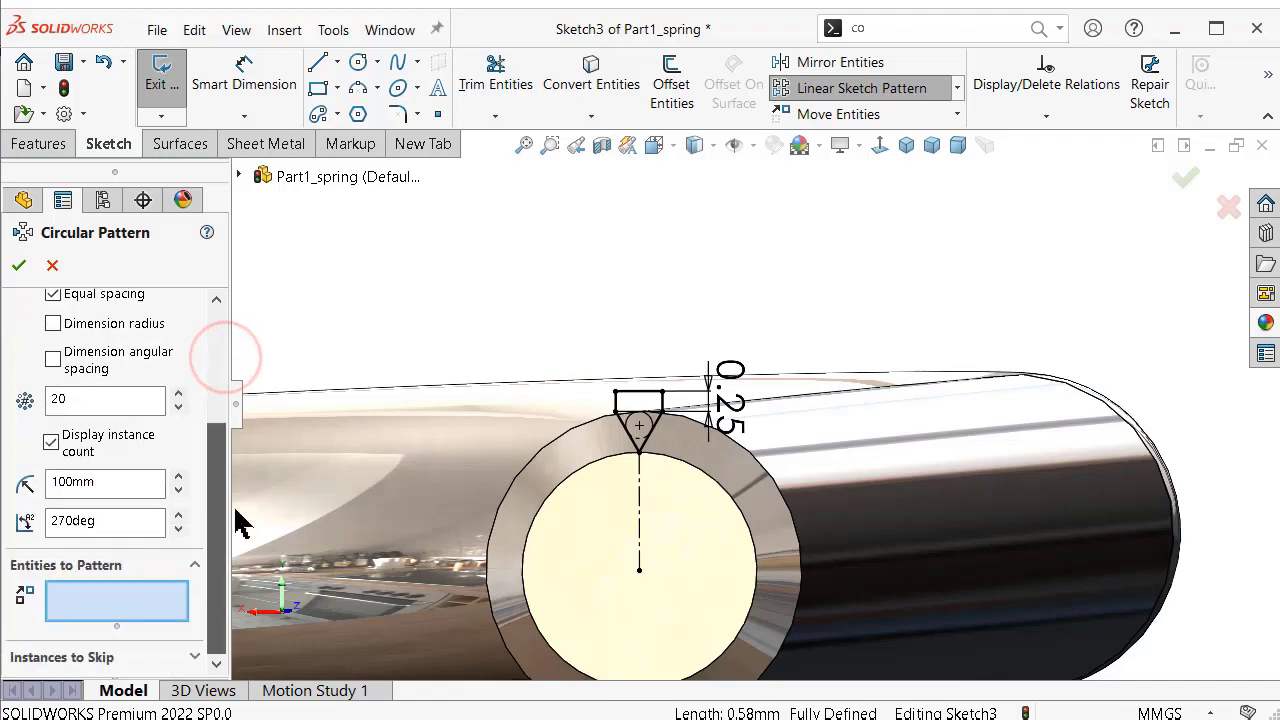
Add the triangle sides and rectangle edges to the pattern and confirm 20 notch copies.
left_click(152, 600)
scroll(692, 462, "down", 3)
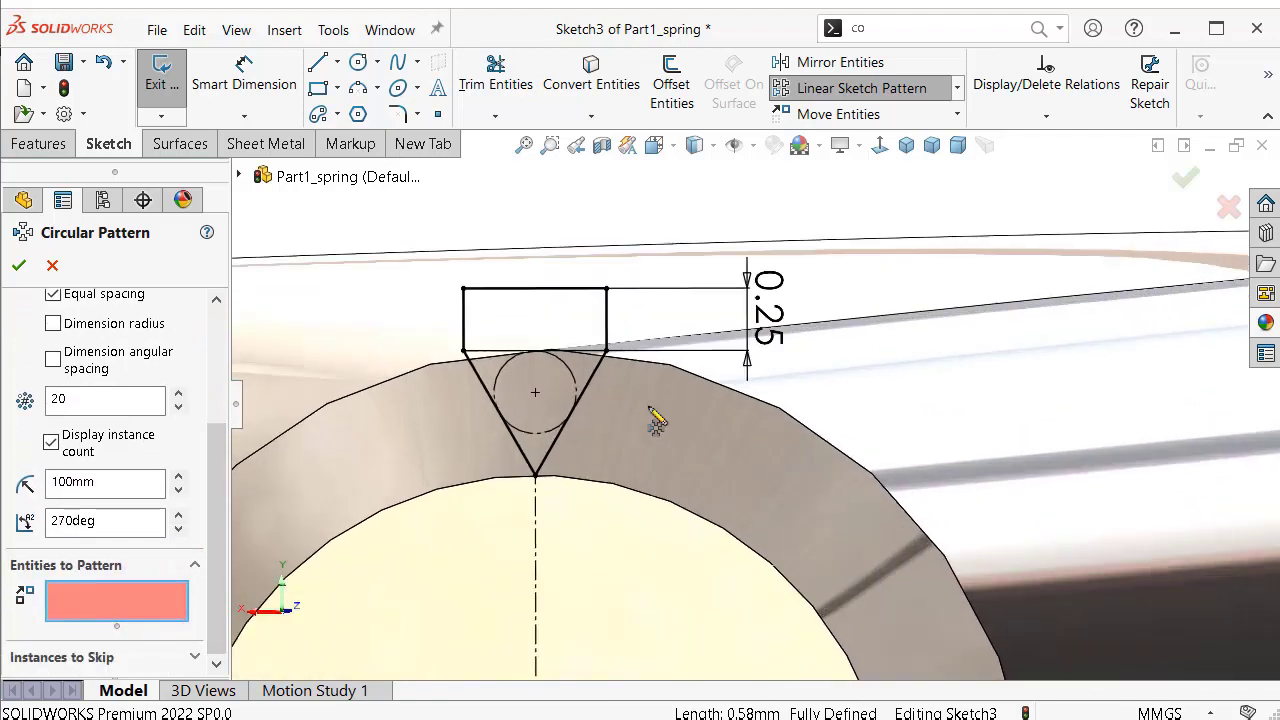
left_click(600, 365)
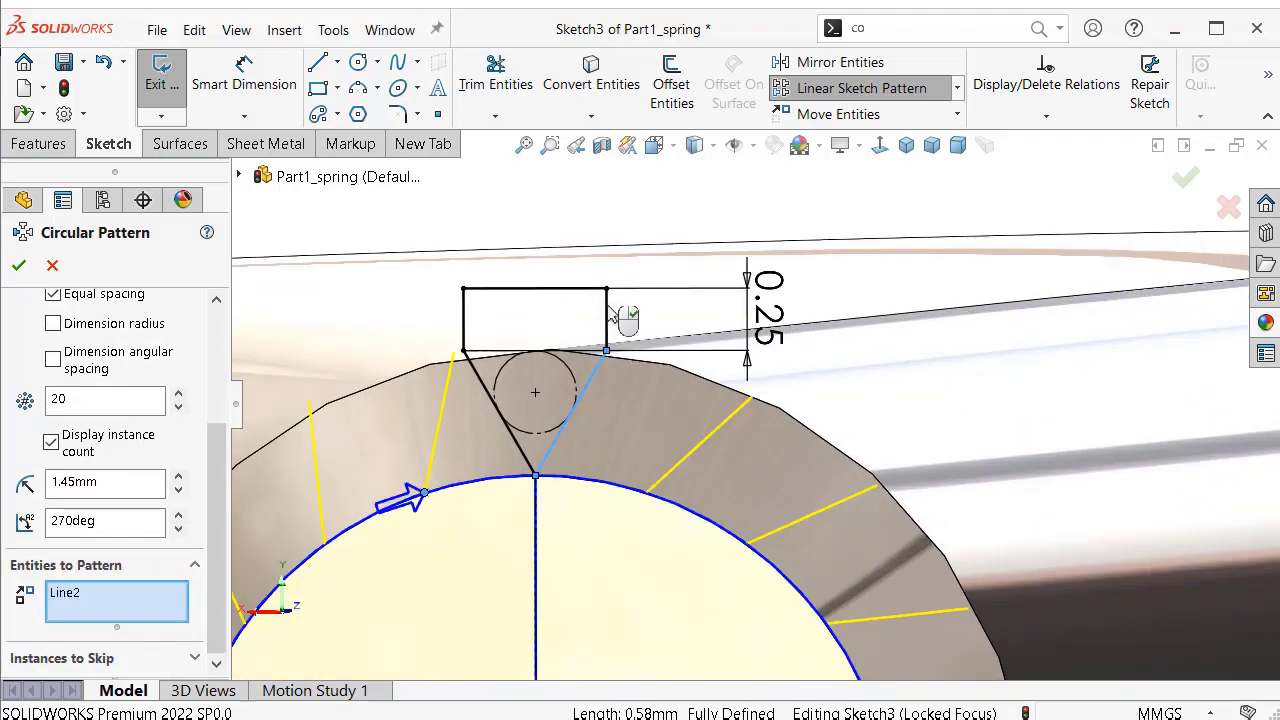
left_click(606, 315)
left_click(565, 289)
left_click(466, 322)
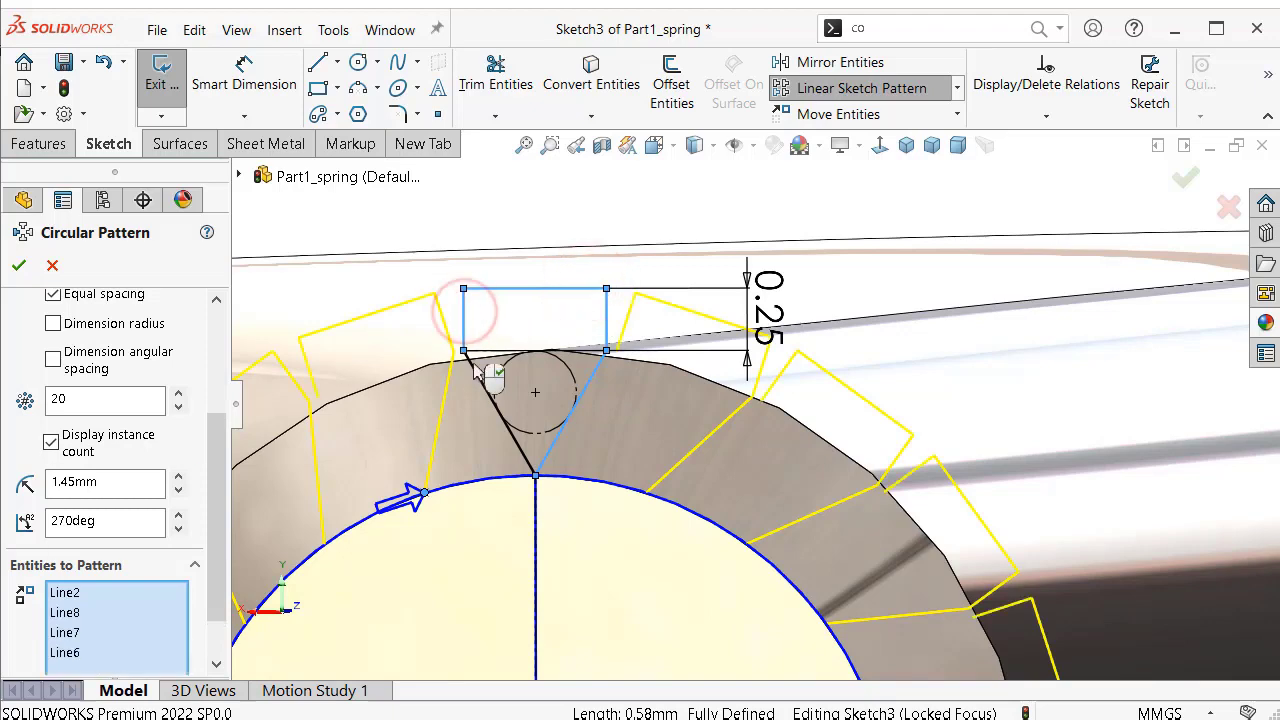
left_click(478, 385)
left_click(20, 265)
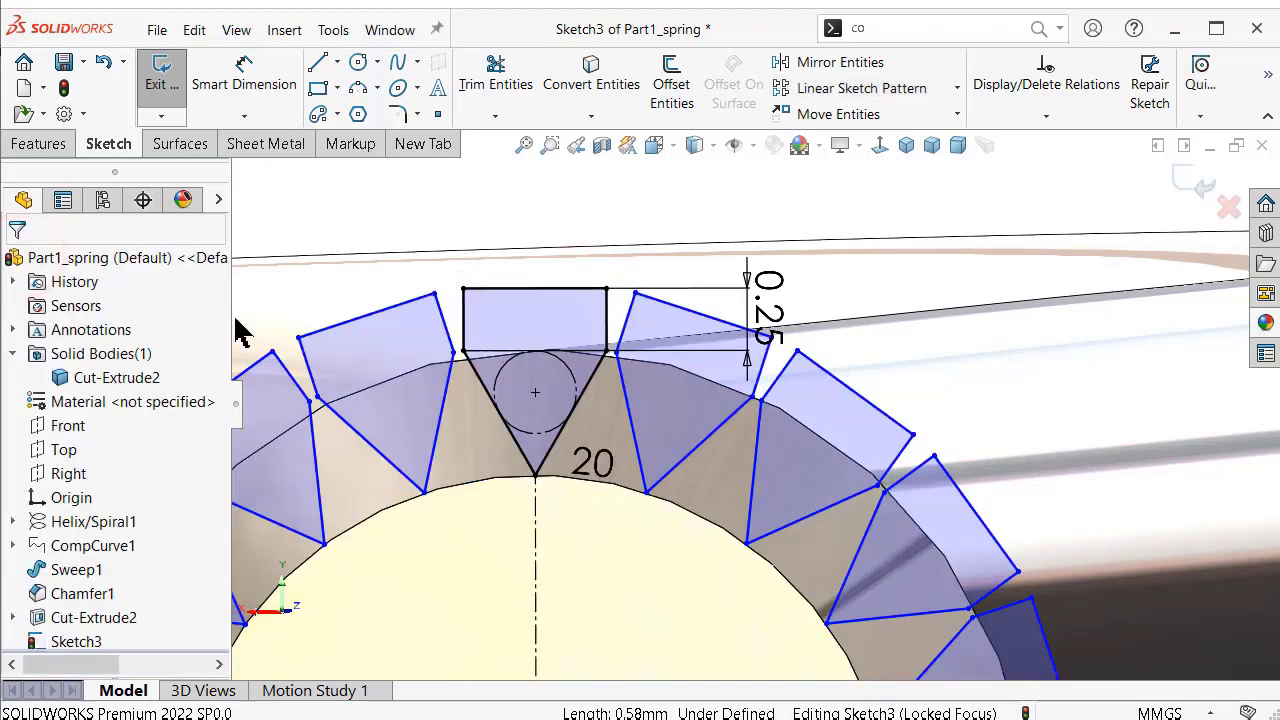
Run Fully Define Sketch to constrain the patterned notch sketch.
left_click(435, 295)
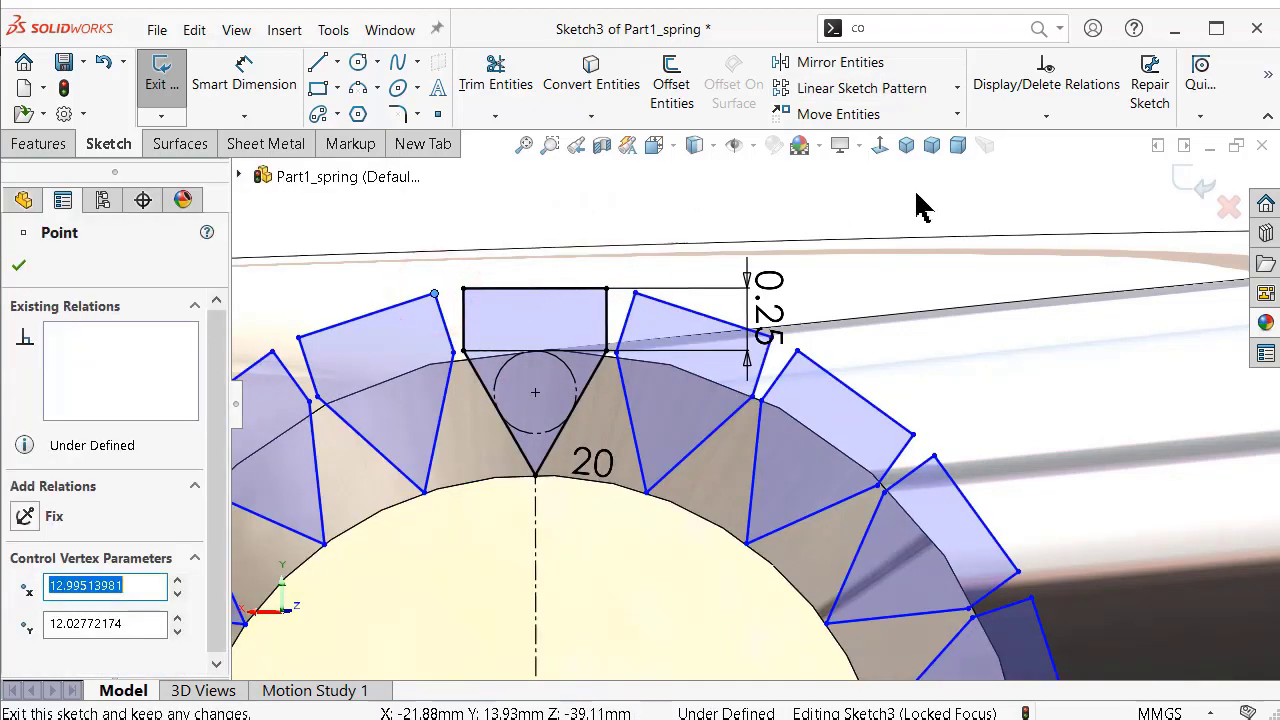
left_click(1003, 118)
left_click(1030, 191)
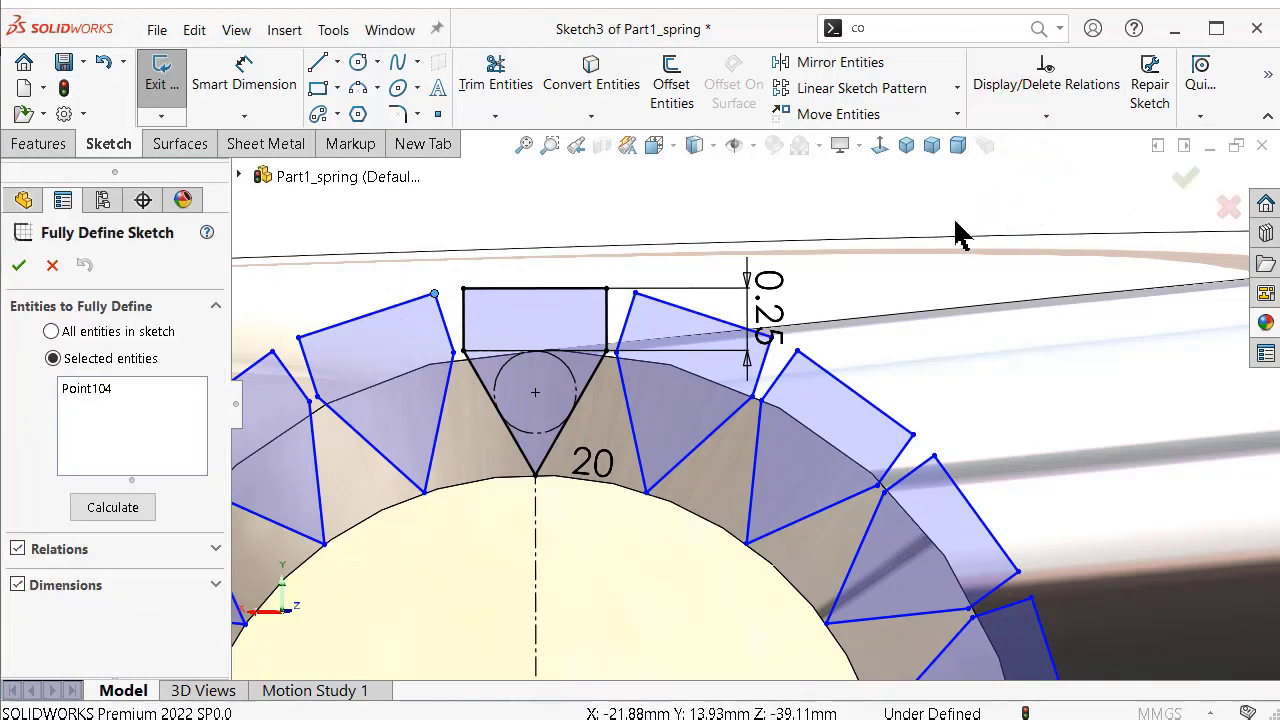
left_click(20, 265)
scroll(672, 295, "up", 5)
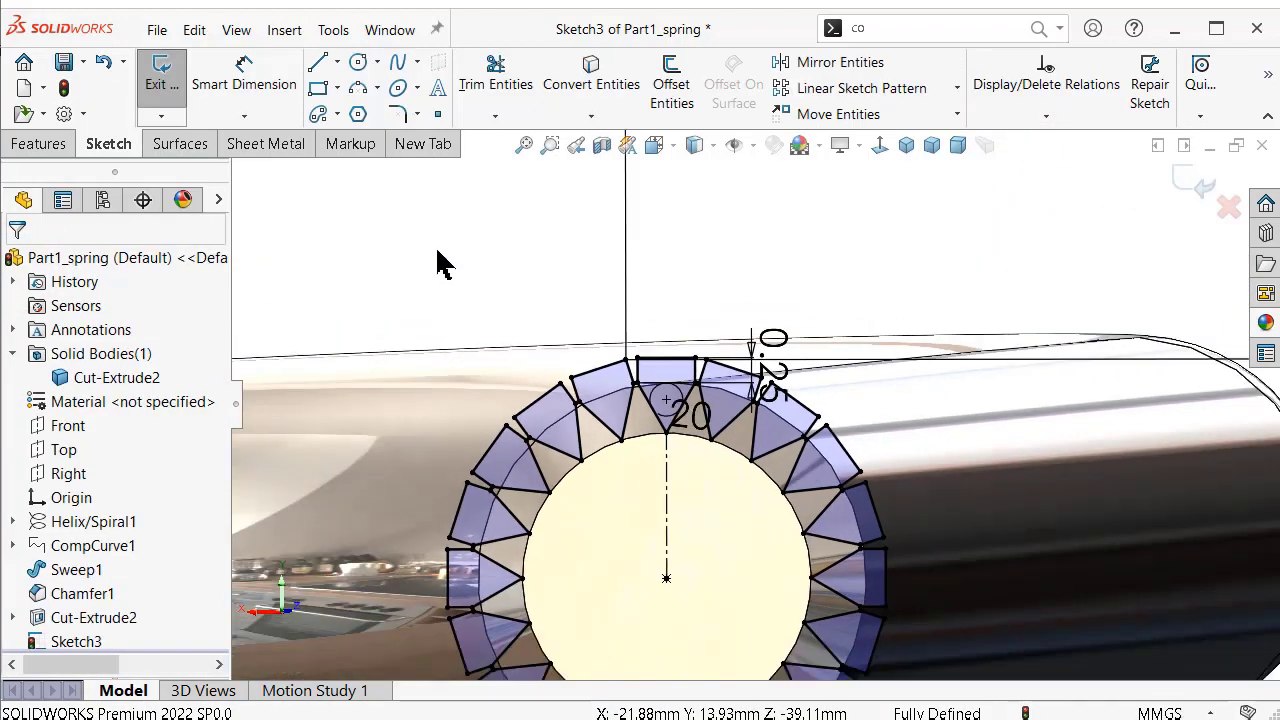
Extrude-cut the 20-notch sketch 18 mm blind into the second leg's end.
left_click(35, 145)
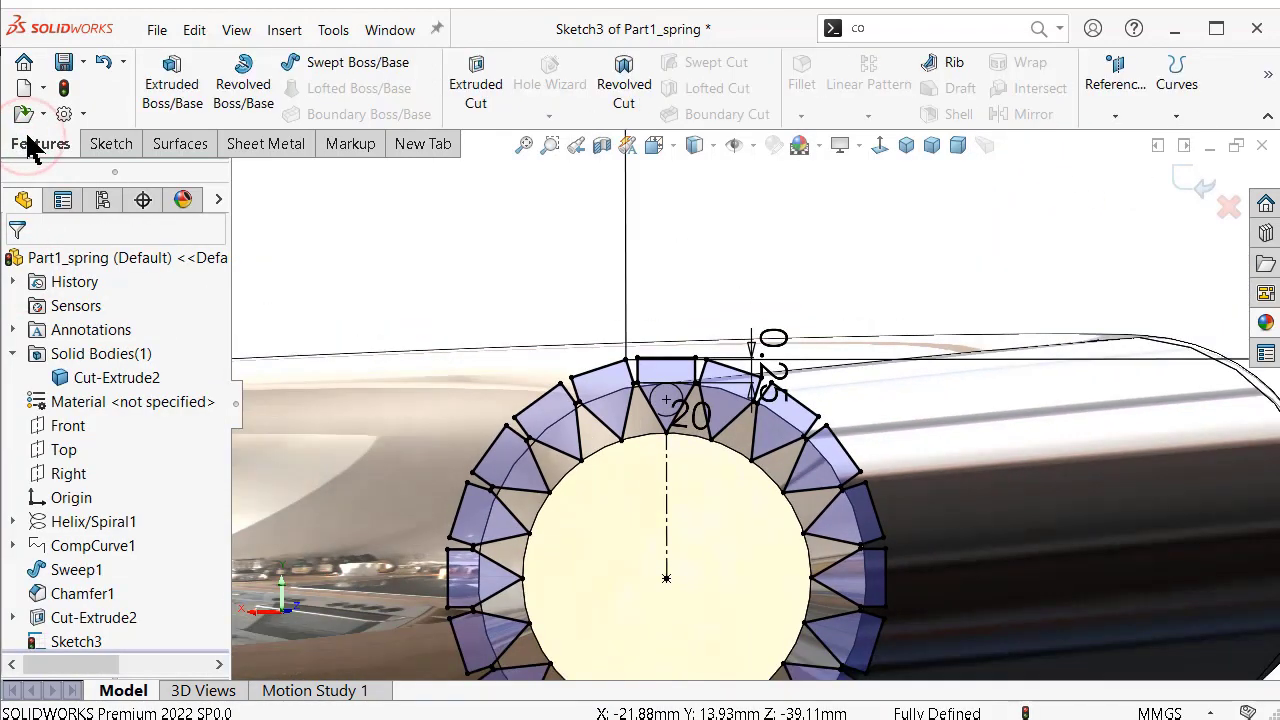
left_click(480, 86)
scroll(783, 583, "up", 1)
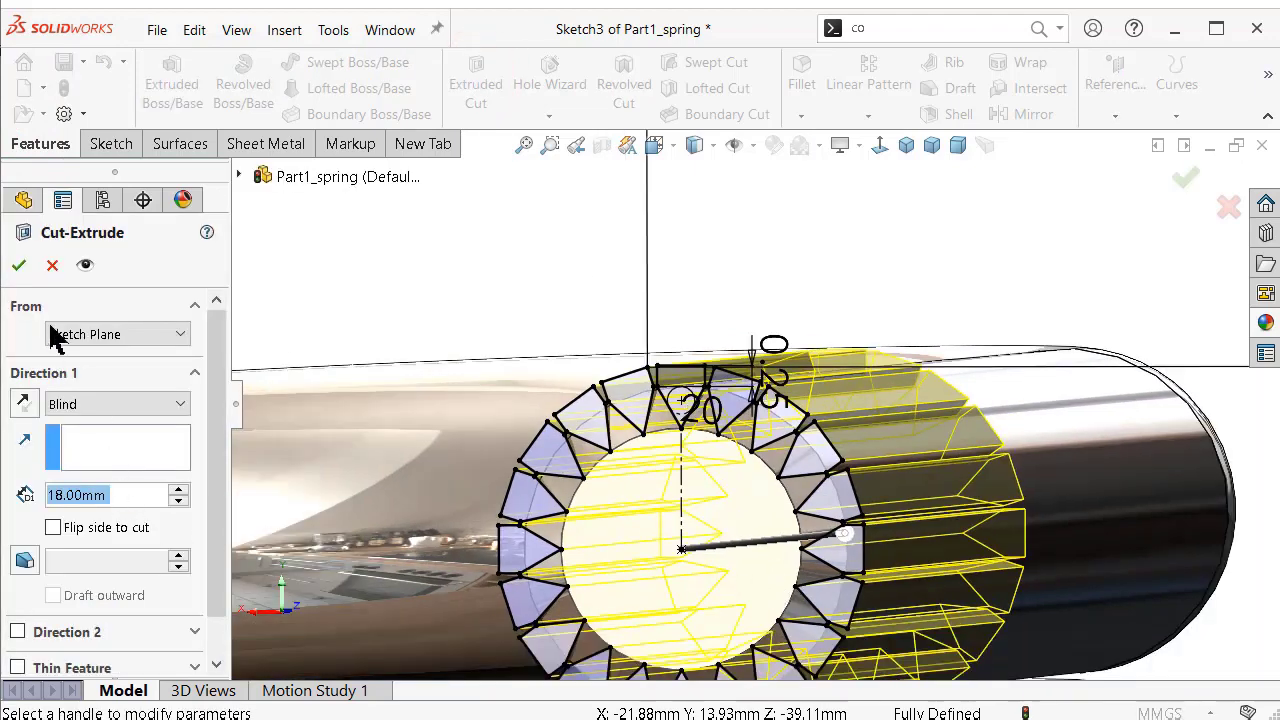
left_click(17, 266)
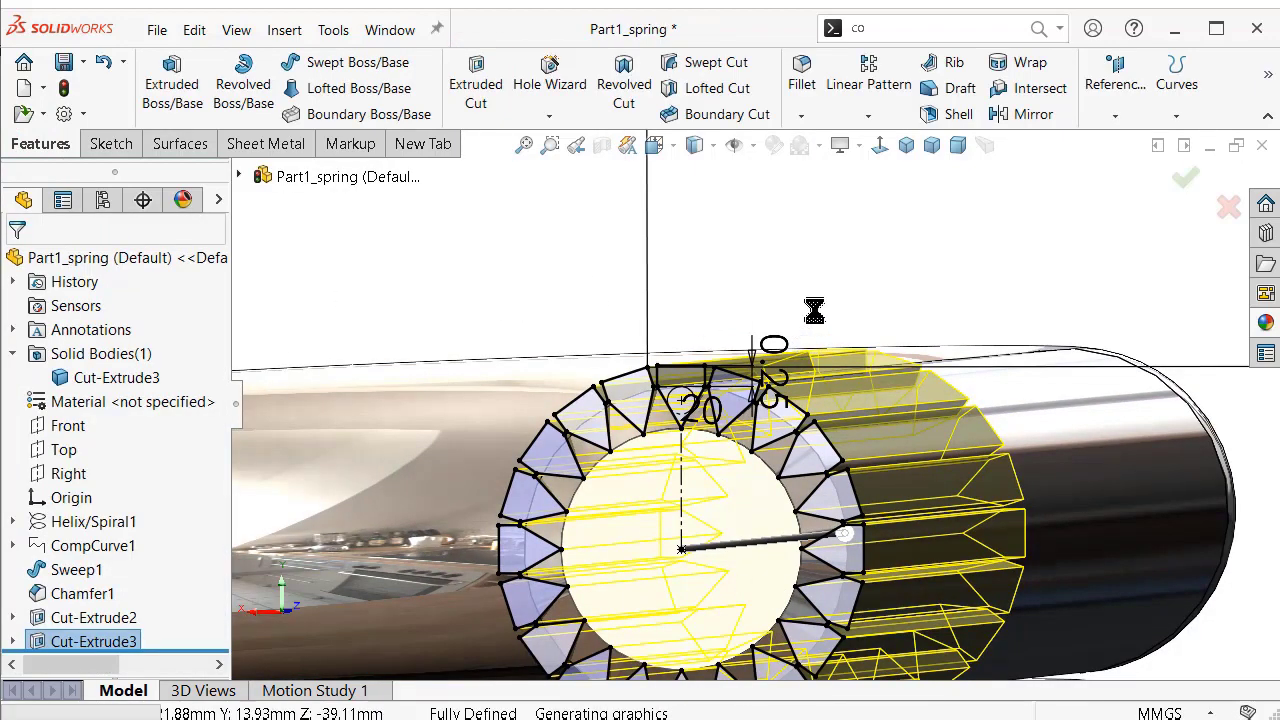
left_click(840, 258)
Orbit to inspect the serrated leg, then show the spring isometric in perspective.
middle_click_drag(794, 266, 765, 310)
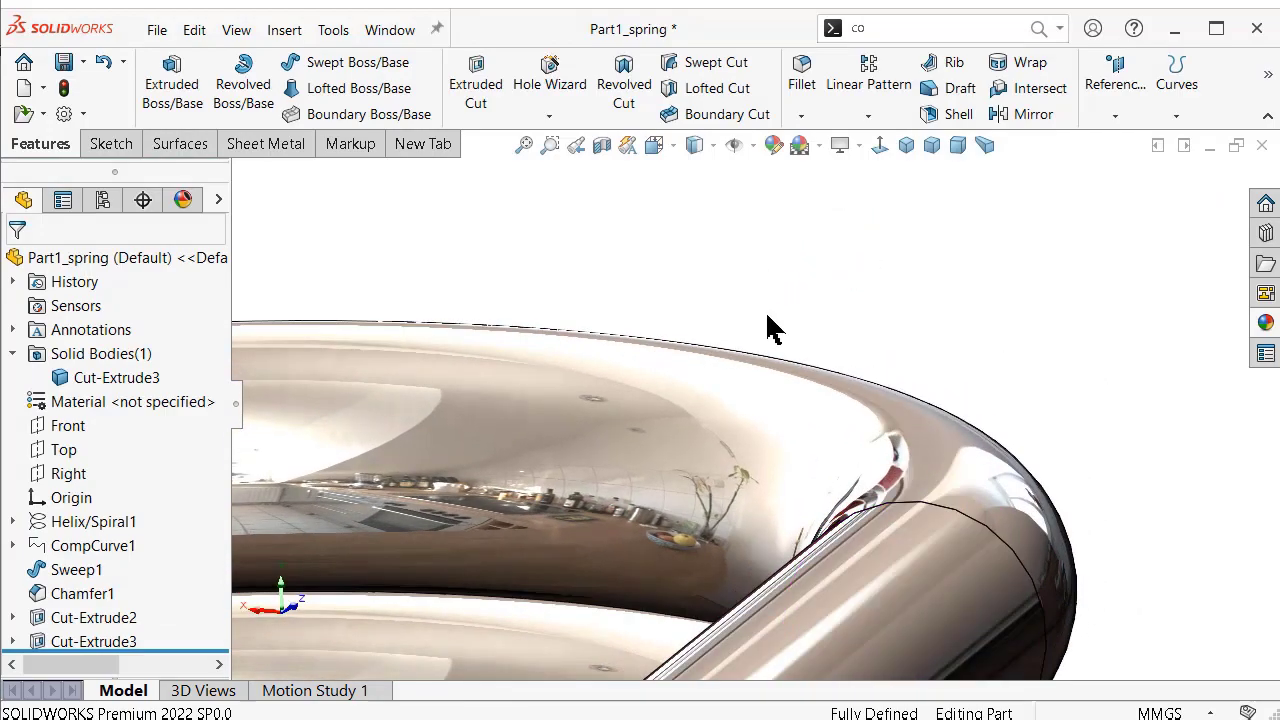
middle_click_drag(757, 403, 735, 560)
scroll(742, 578, "up", 3)
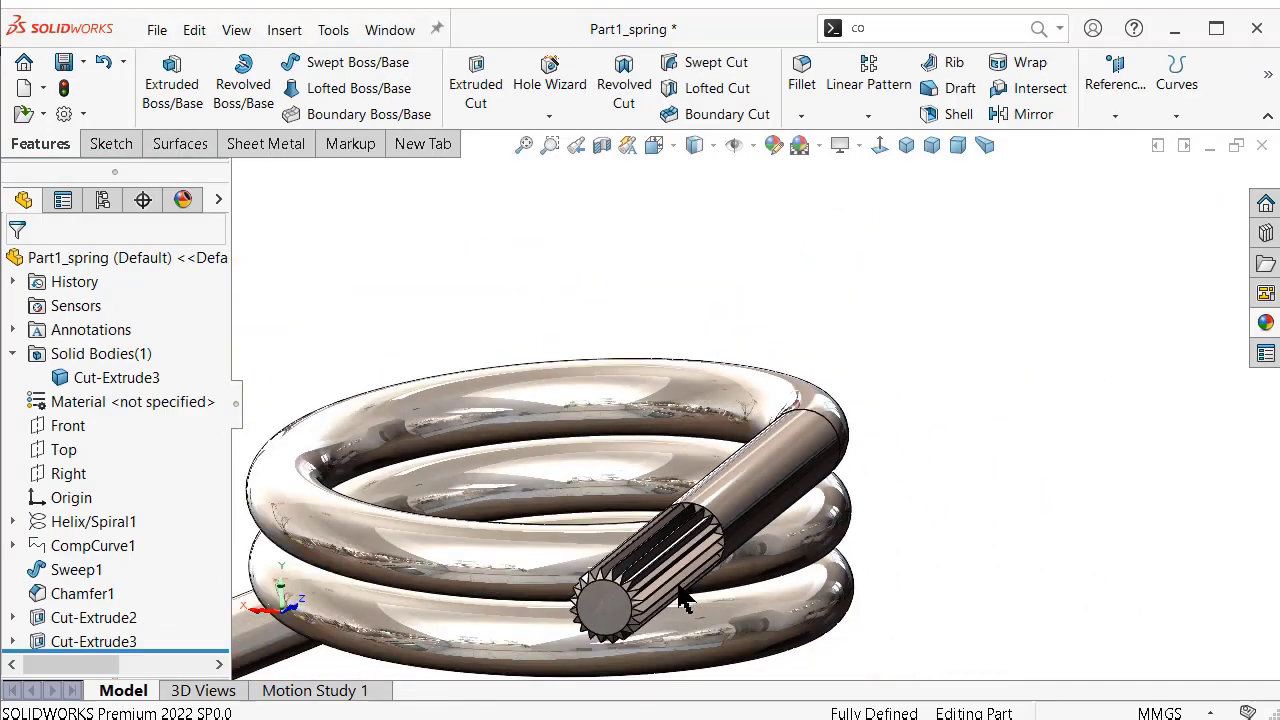
mouse_move(663, 571)
middle_mouse_down()
mouse_move(752, 511)
mouse_move(706, 487)
mouse_move(326, 631)
middle_mouse_up()
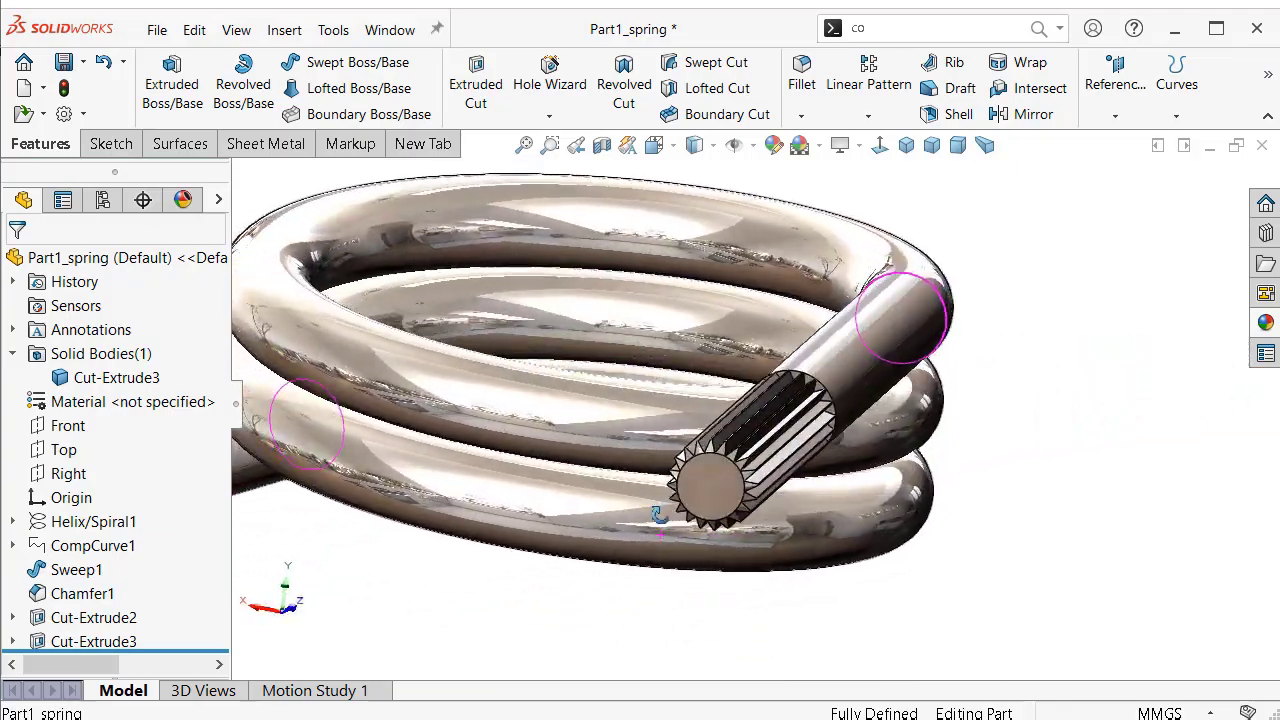
scroll(586, 514, "up", 3)
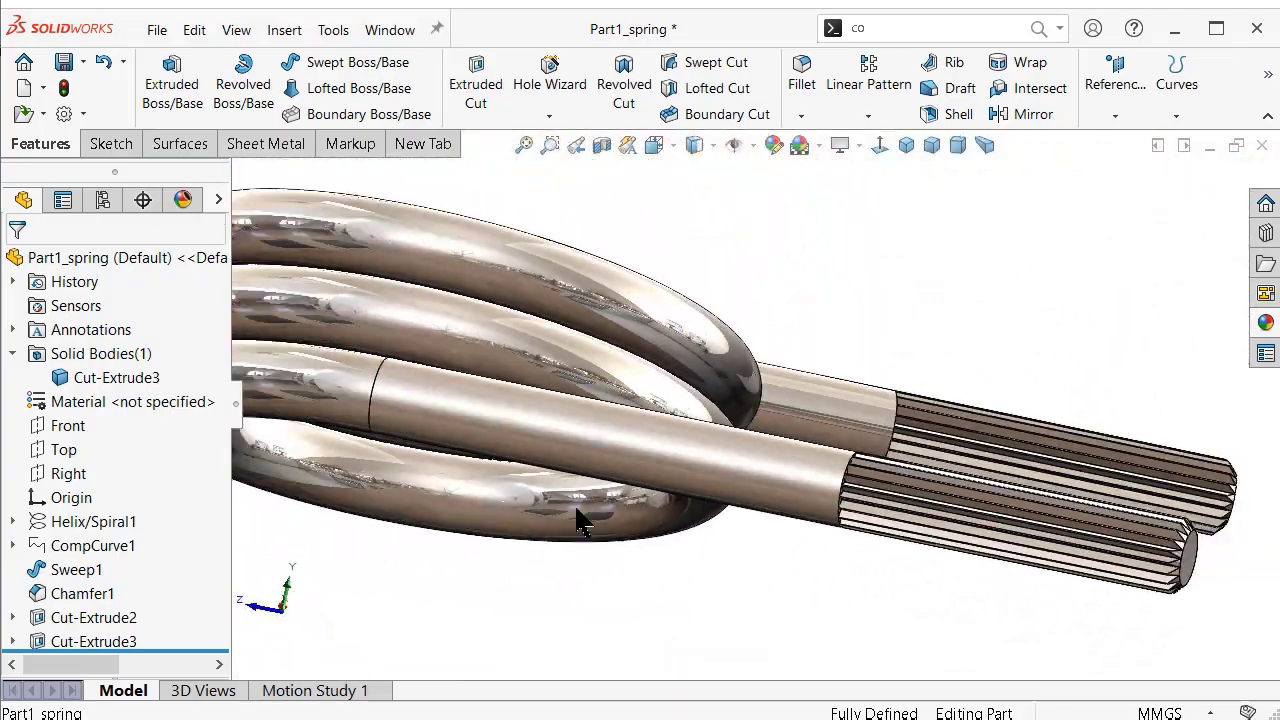
scroll(586, 514, "up", 3)
mouse_move(586, 514)
middle_mouse_down()
mouse_move(687, 597)
mouse_move(663, 491)
mouse_move(760, 410)
mouse_move(777, 457)
middle_mouse_up()
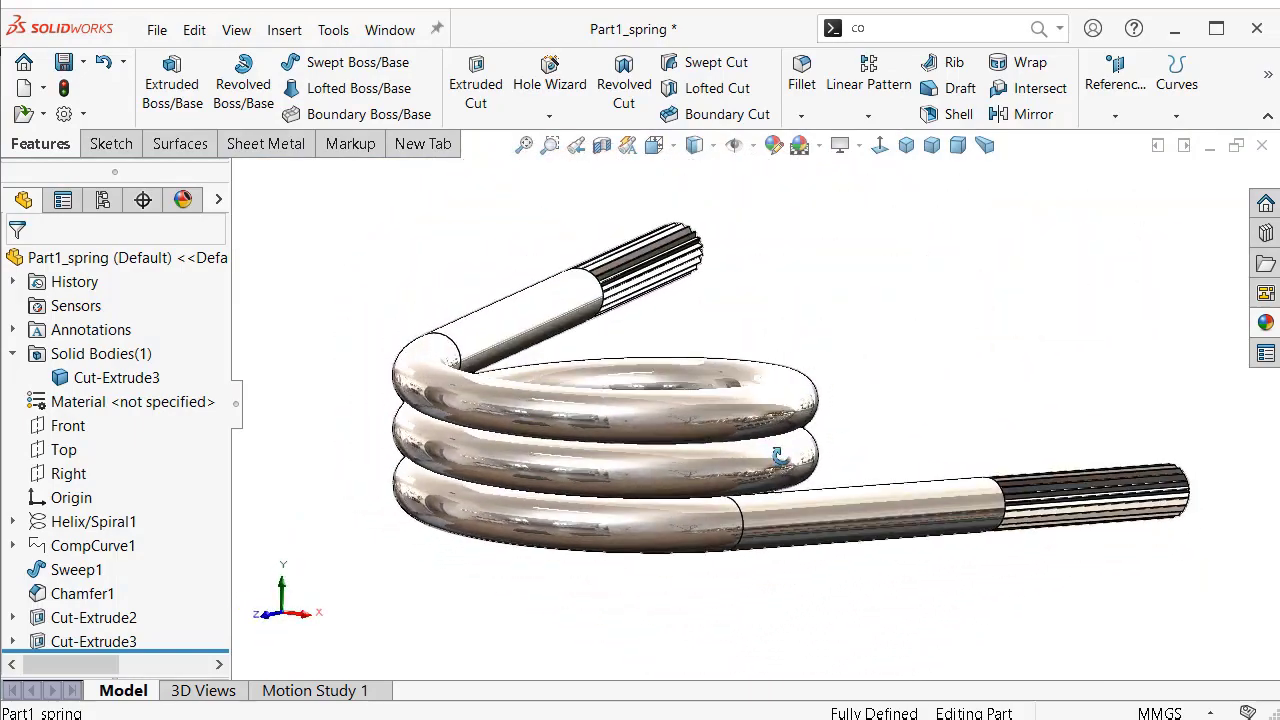
left_click(904, 146)
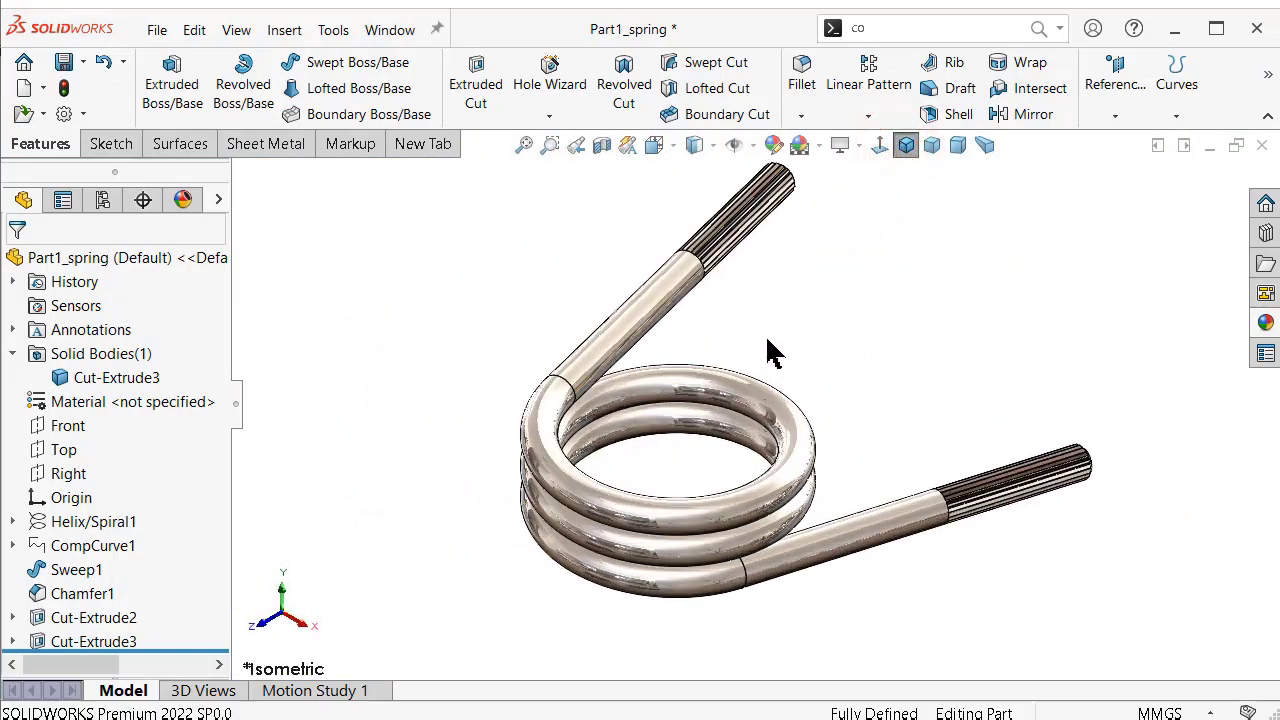
left_click(988, 150)
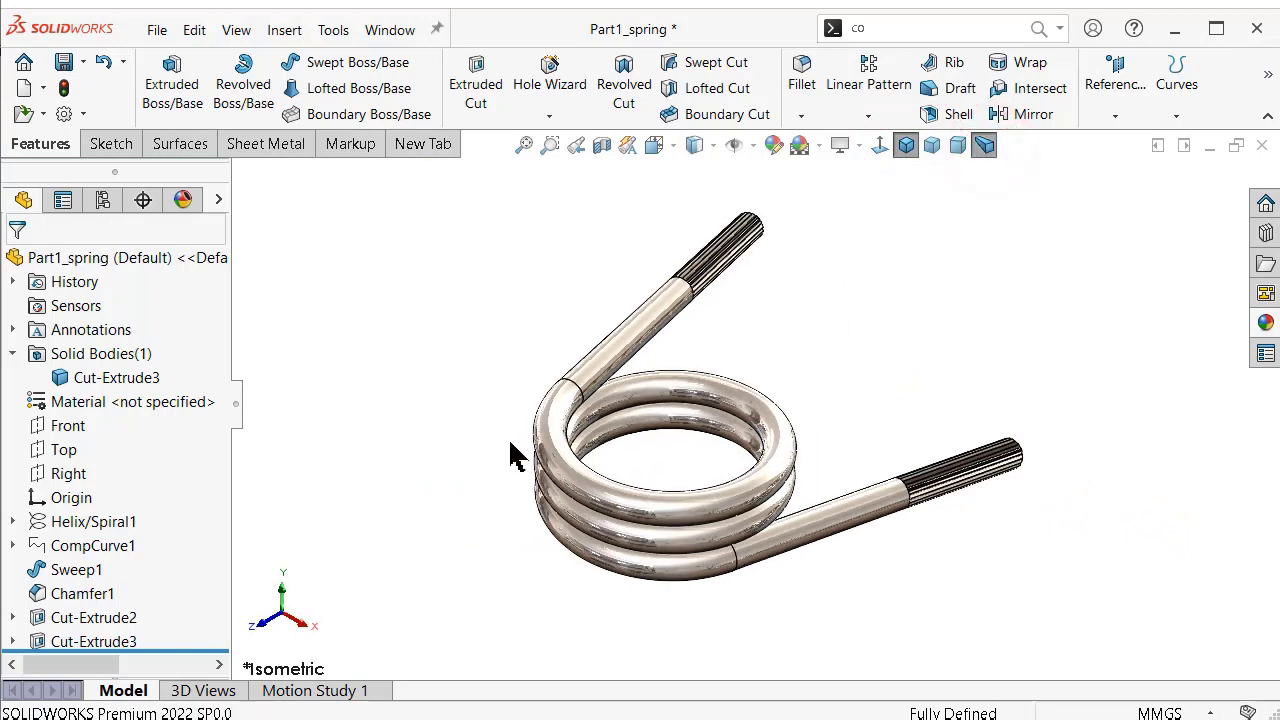
left_click(236, 404)
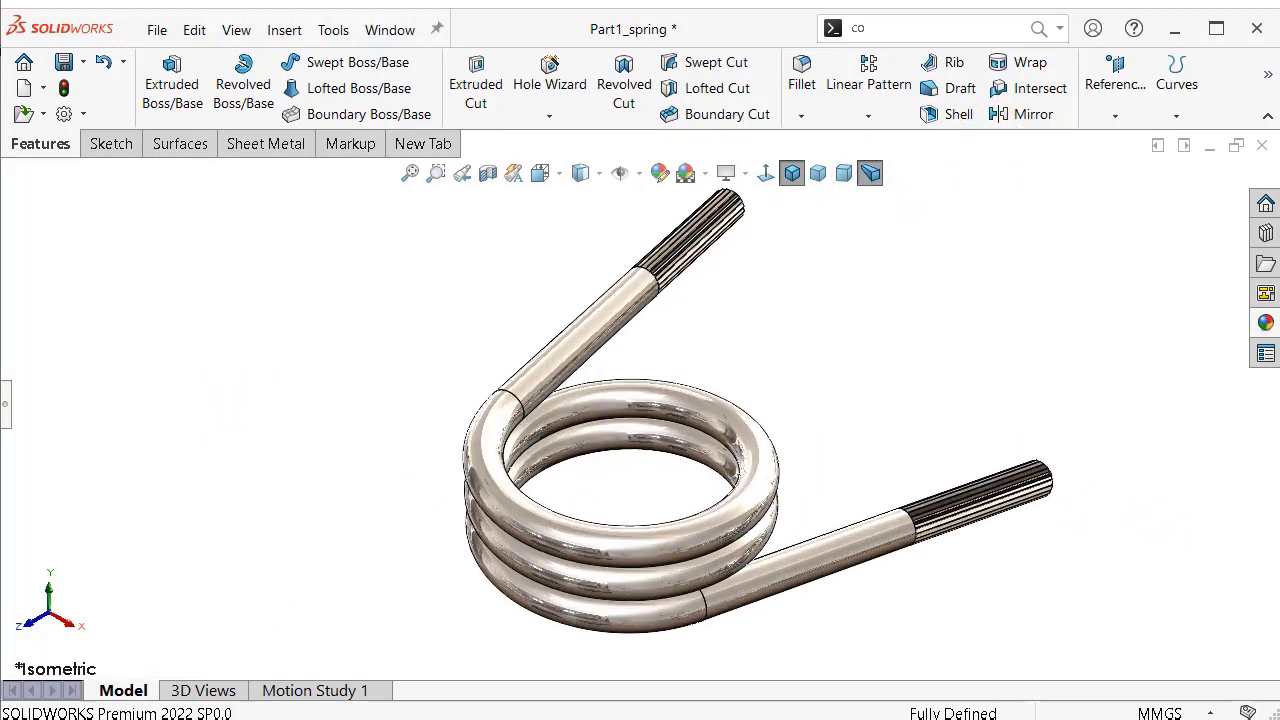
Save Part1_spring and switch to shaded display without edges.
key("ctrl+s")
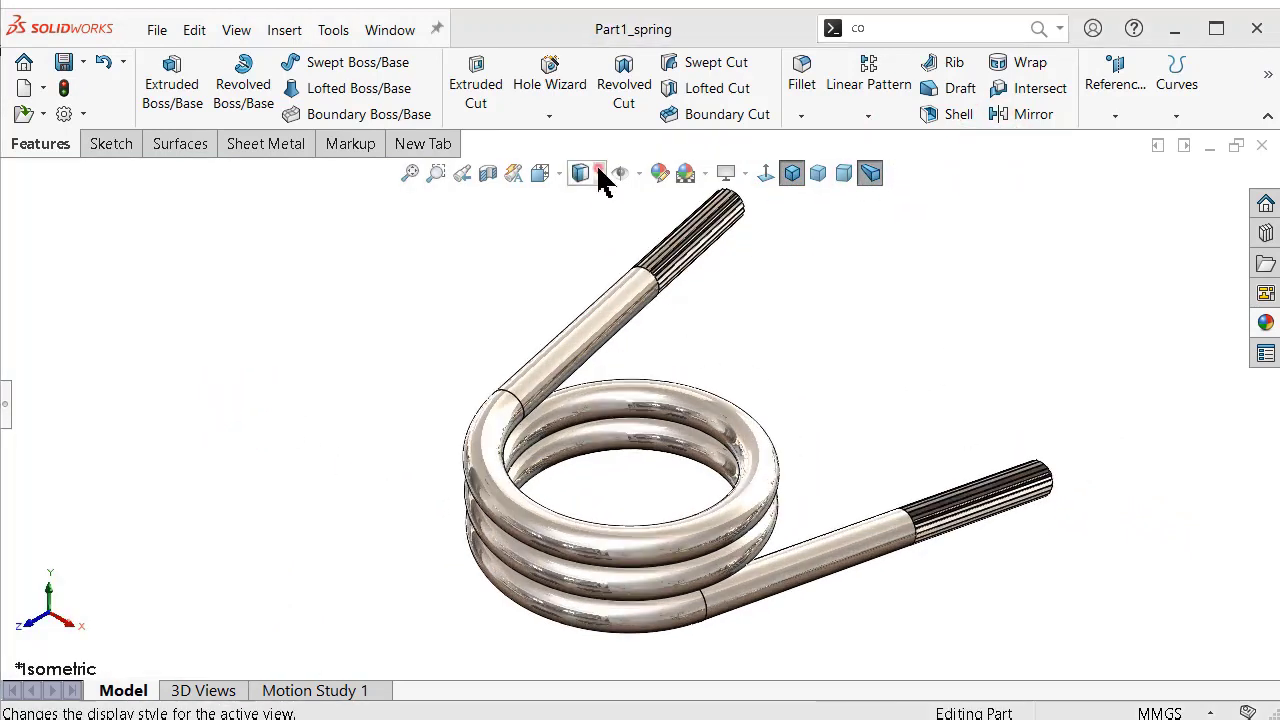
left_click(600, 178)
left_click(580, 222)
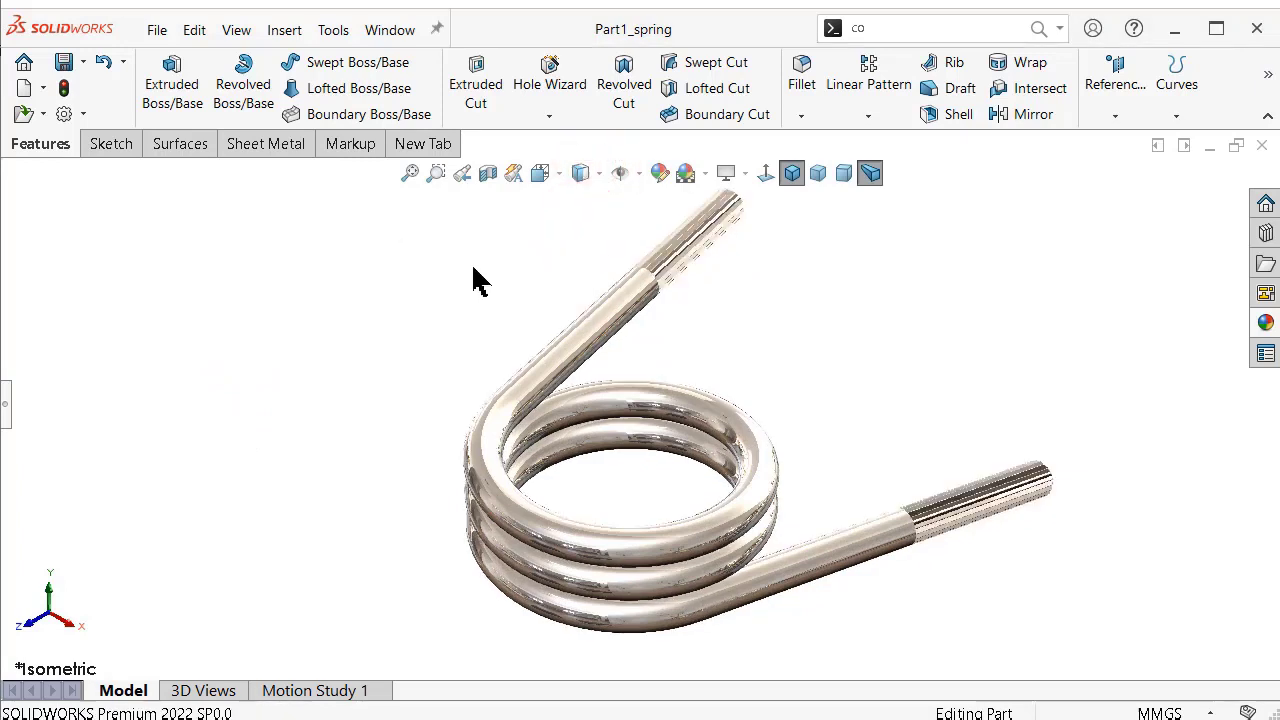
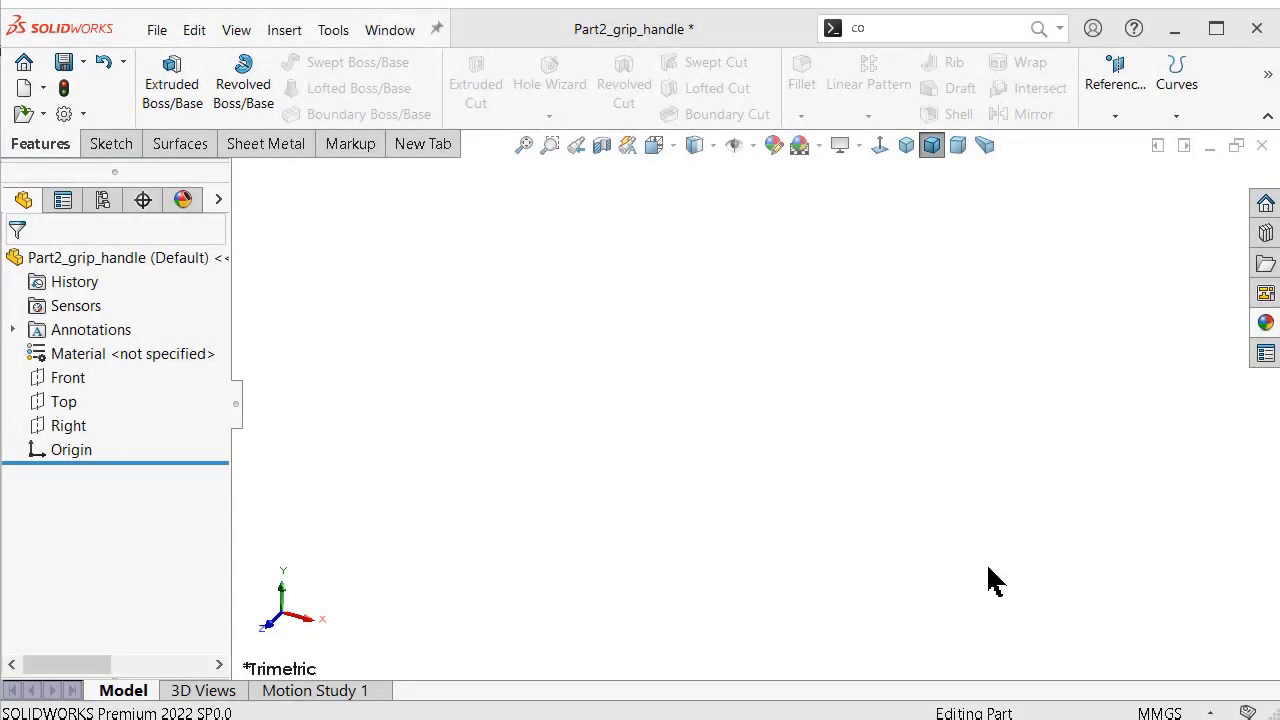
Start a sketch on the Top plane and draw a vertical centerline down from the origin.
left_click(70, 399)
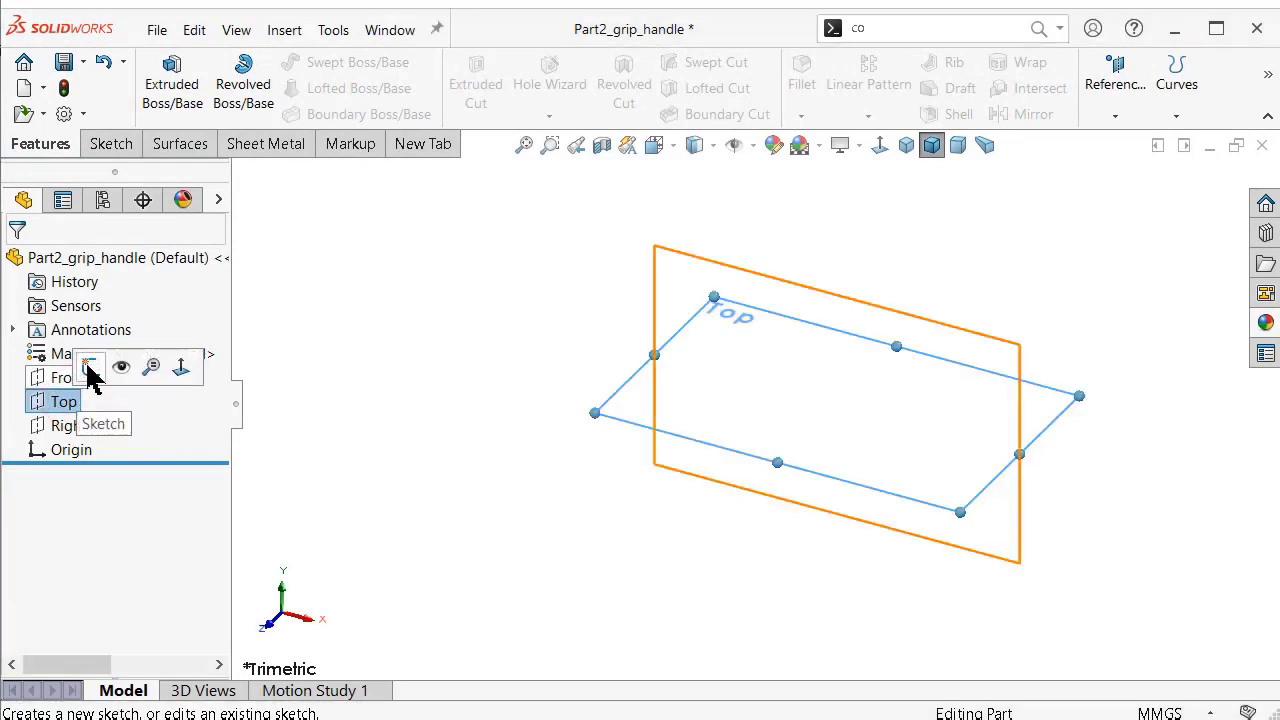
left_click(90, 366)
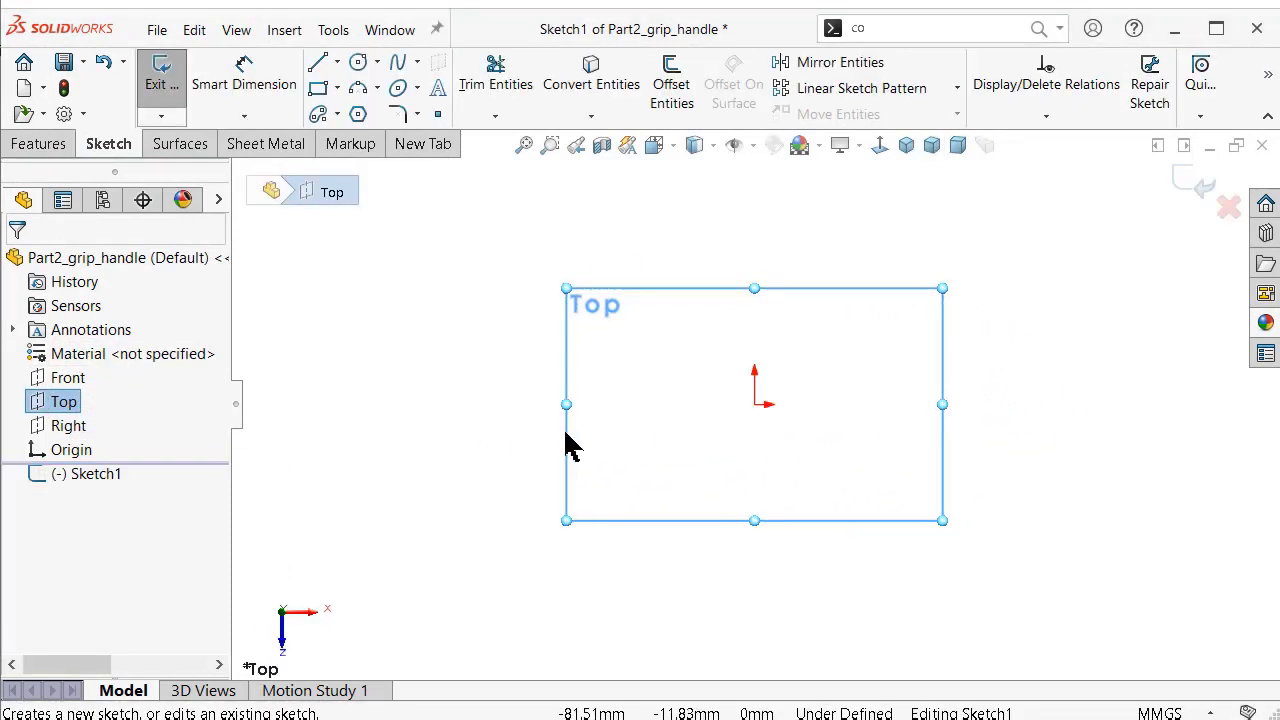
key("s")
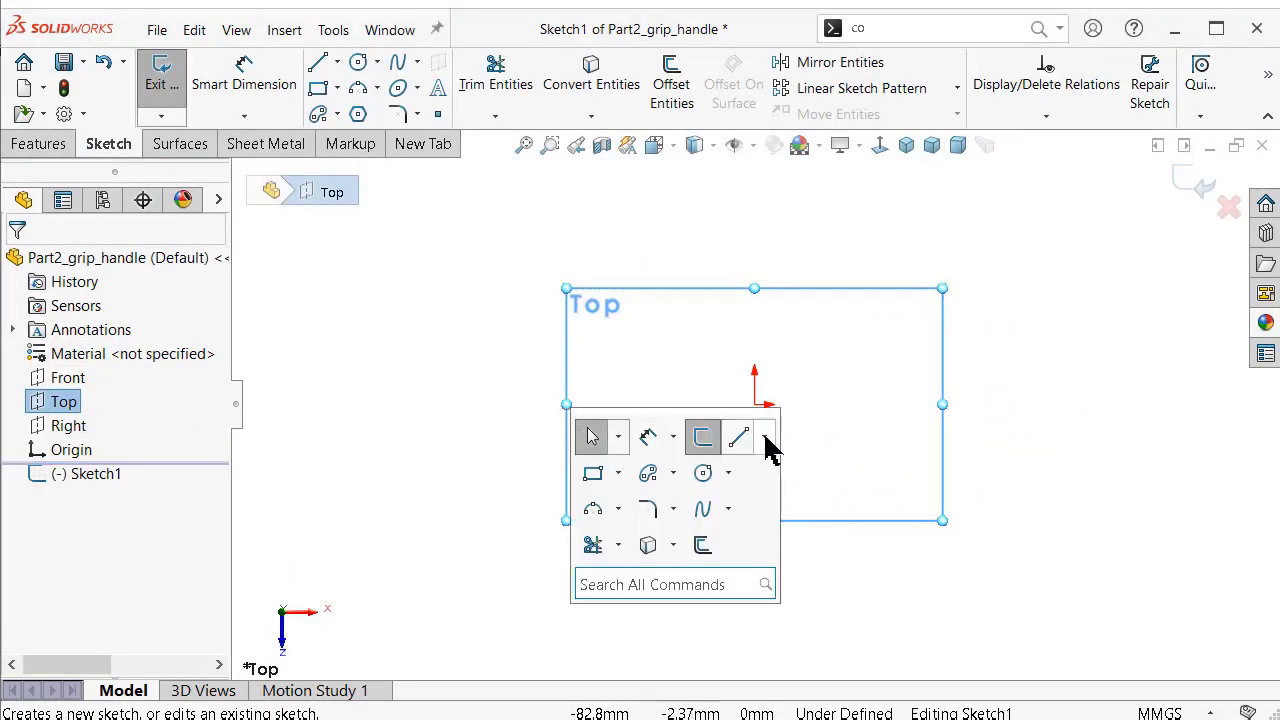
left_click(766, 438)
left_click(772, 492)
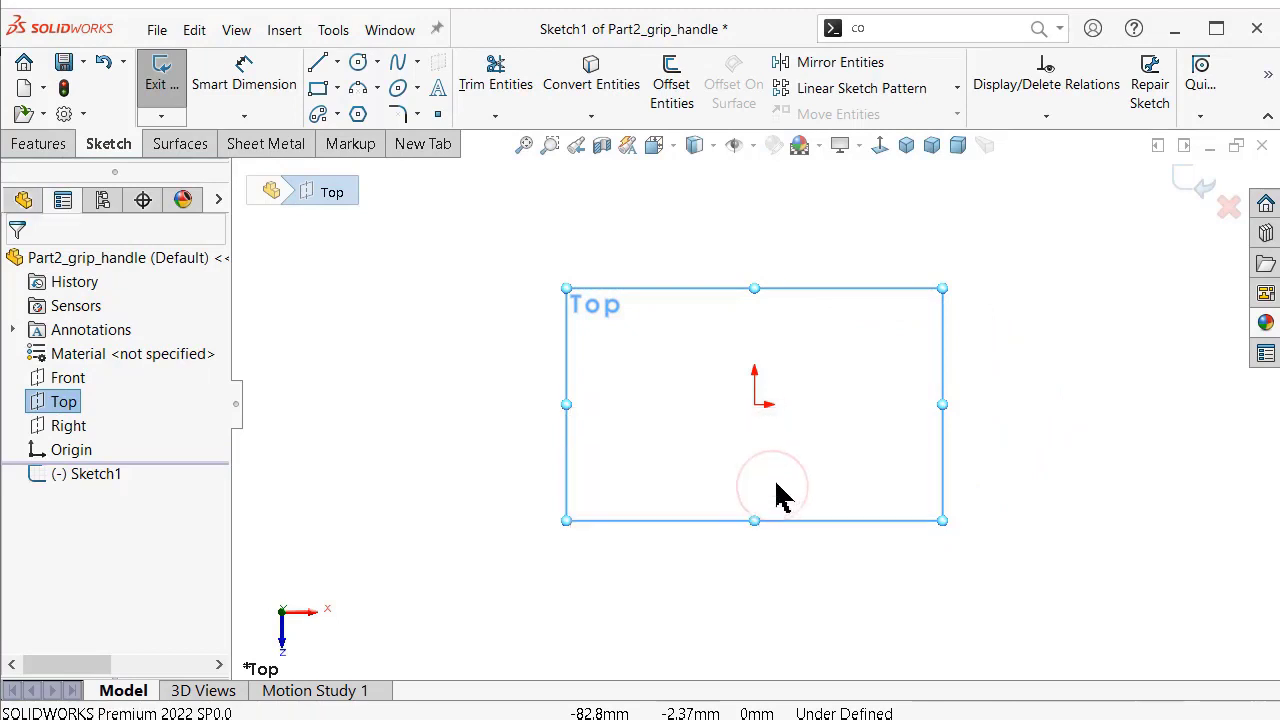
left_click(755, 405)
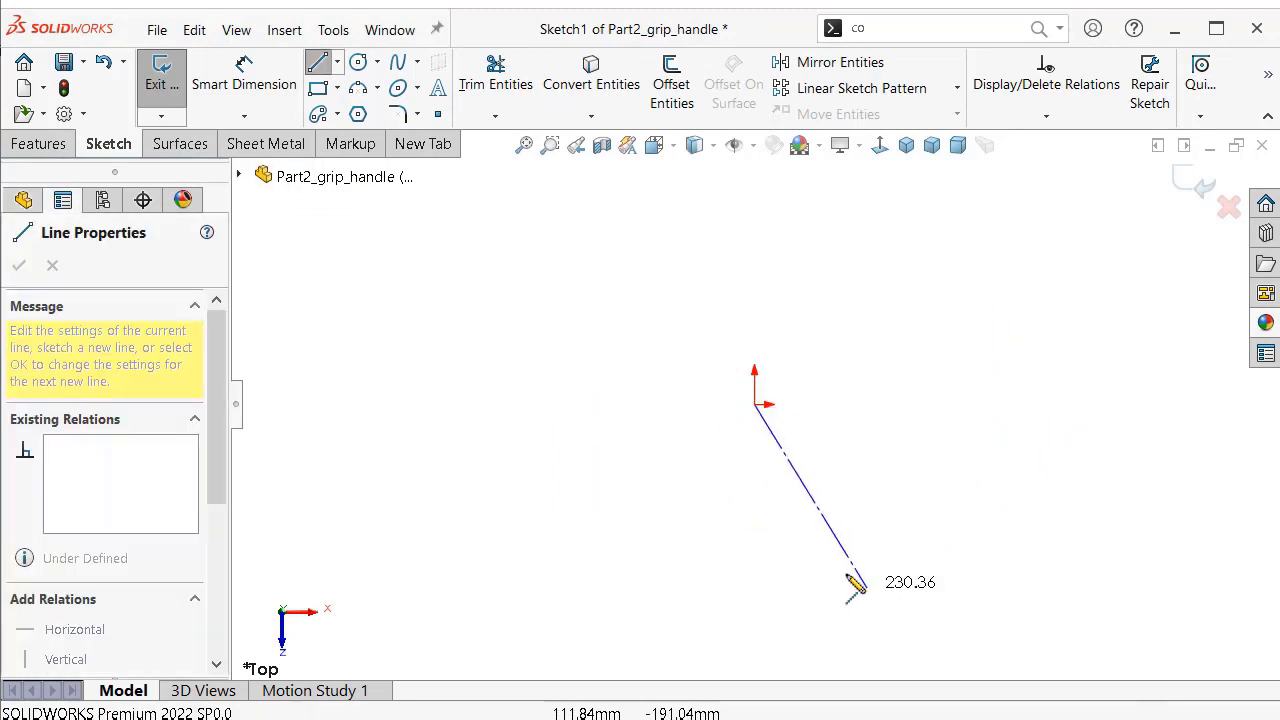
left_click(755, 598)
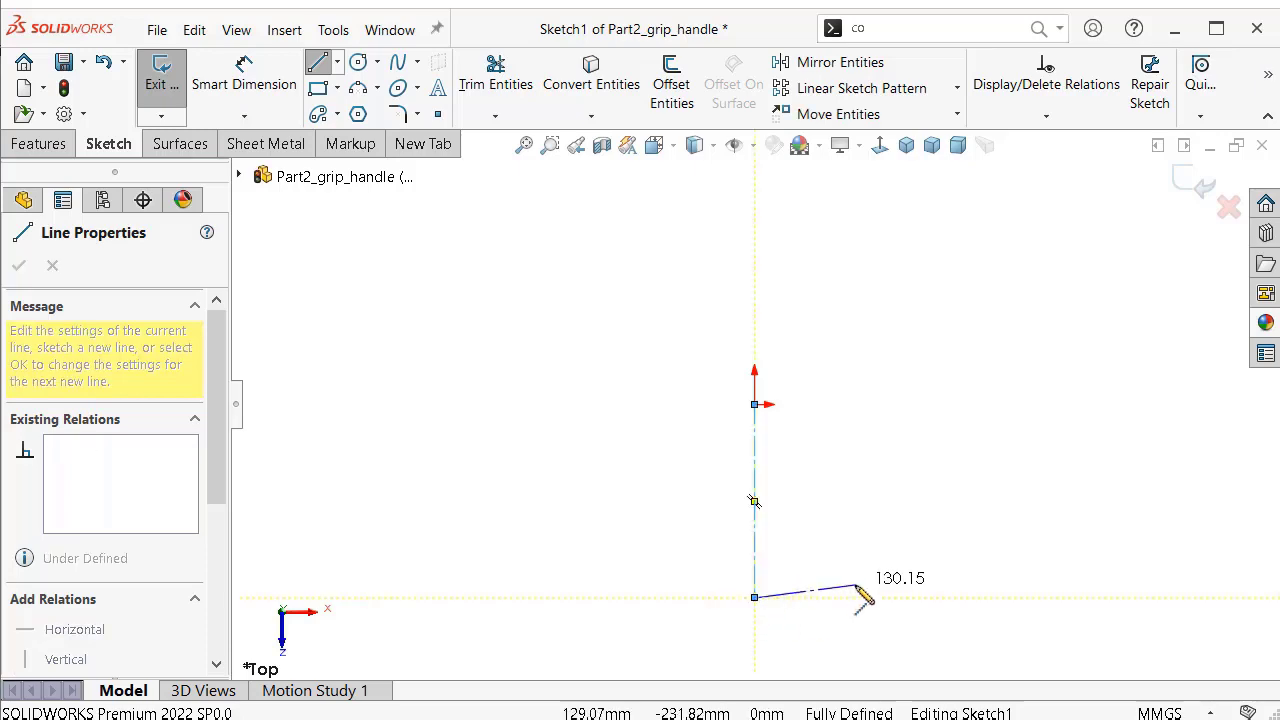
double_click(857, 588)
Dimension the centerline's length to 96 mm.
right_click_drag(921, 588, 908, 457)
left_click(757, 450)
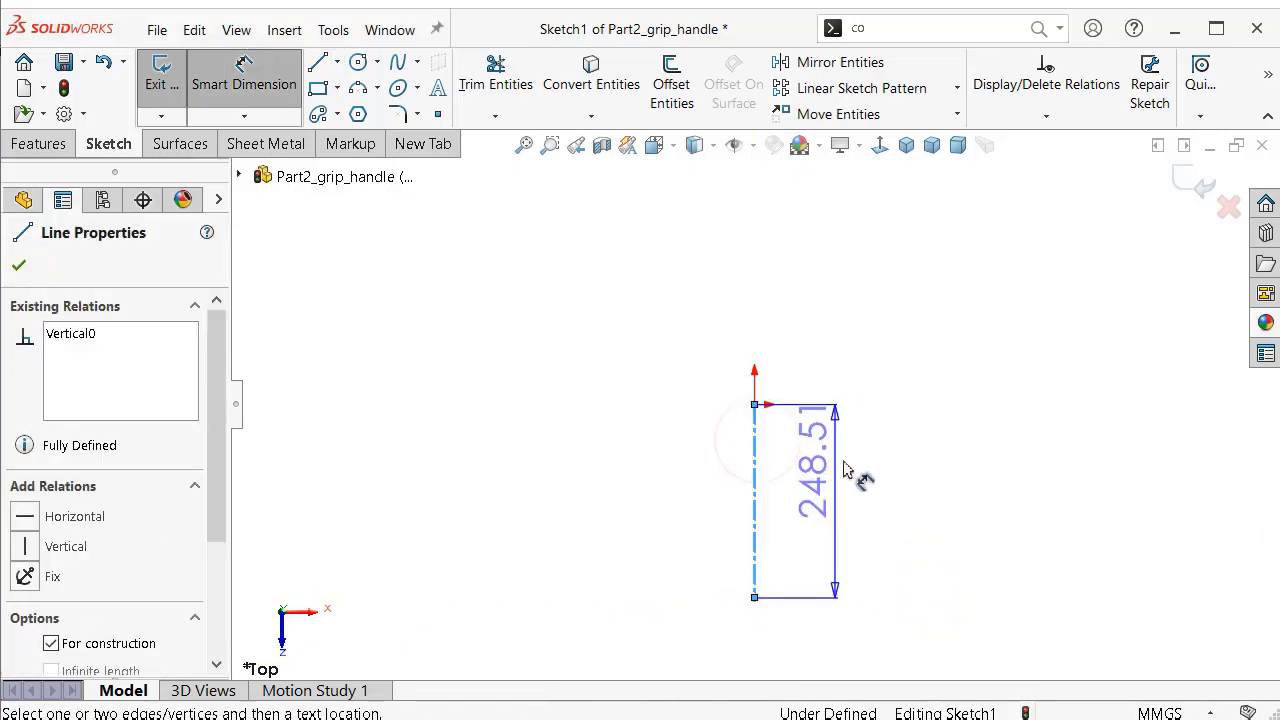
left_click(863, 492)
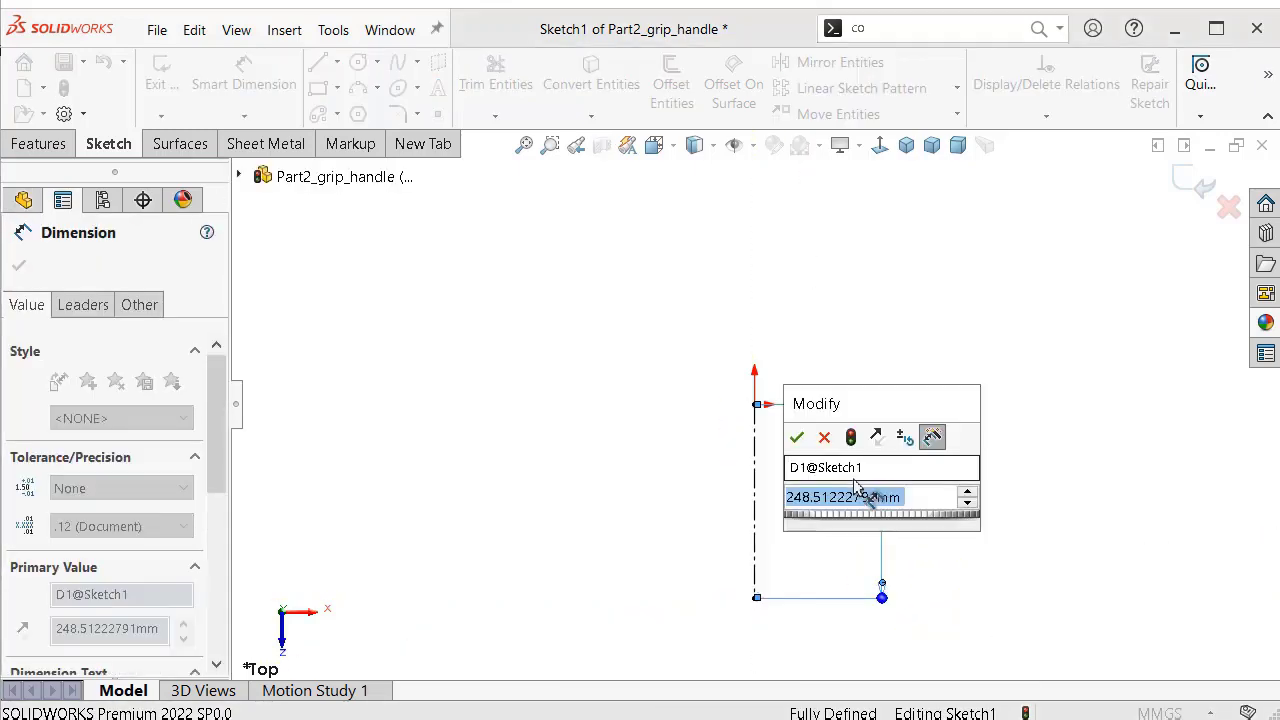
type("96")
key("Return")
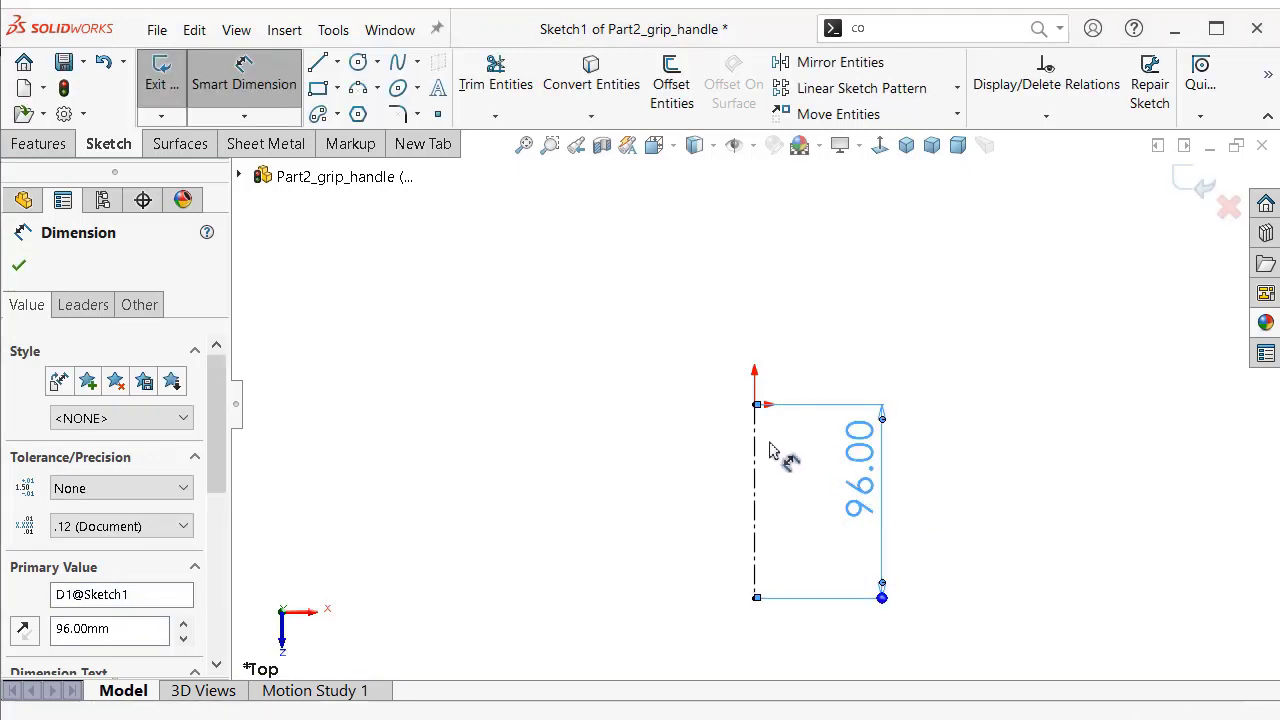
scroll(771, 458, "down", 2)
scroll(765, 400, "down", 2)
scroll(785, 290, "down", 2)
scroll(700, 264, "down", 1)
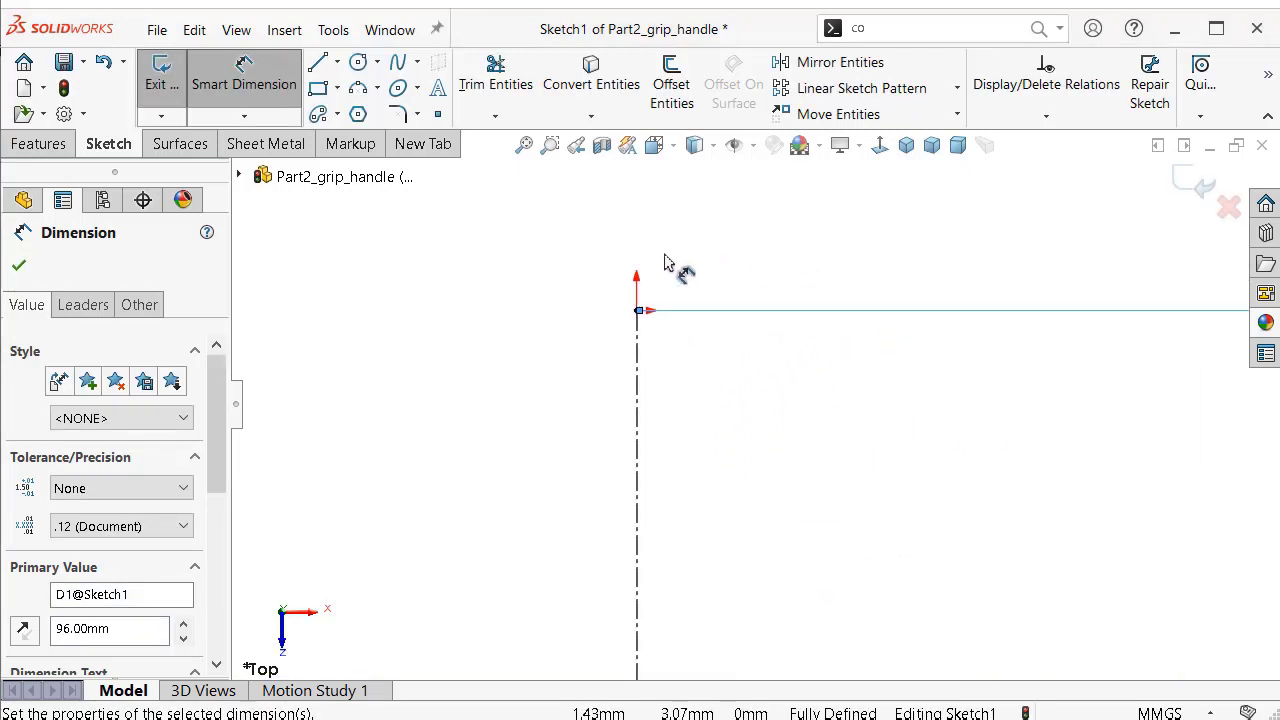
left_click(571, 251)
scroll(610, 270, "down", 1)
Draw a corner rectangle across the origin and make it construction geometry.
key("s")
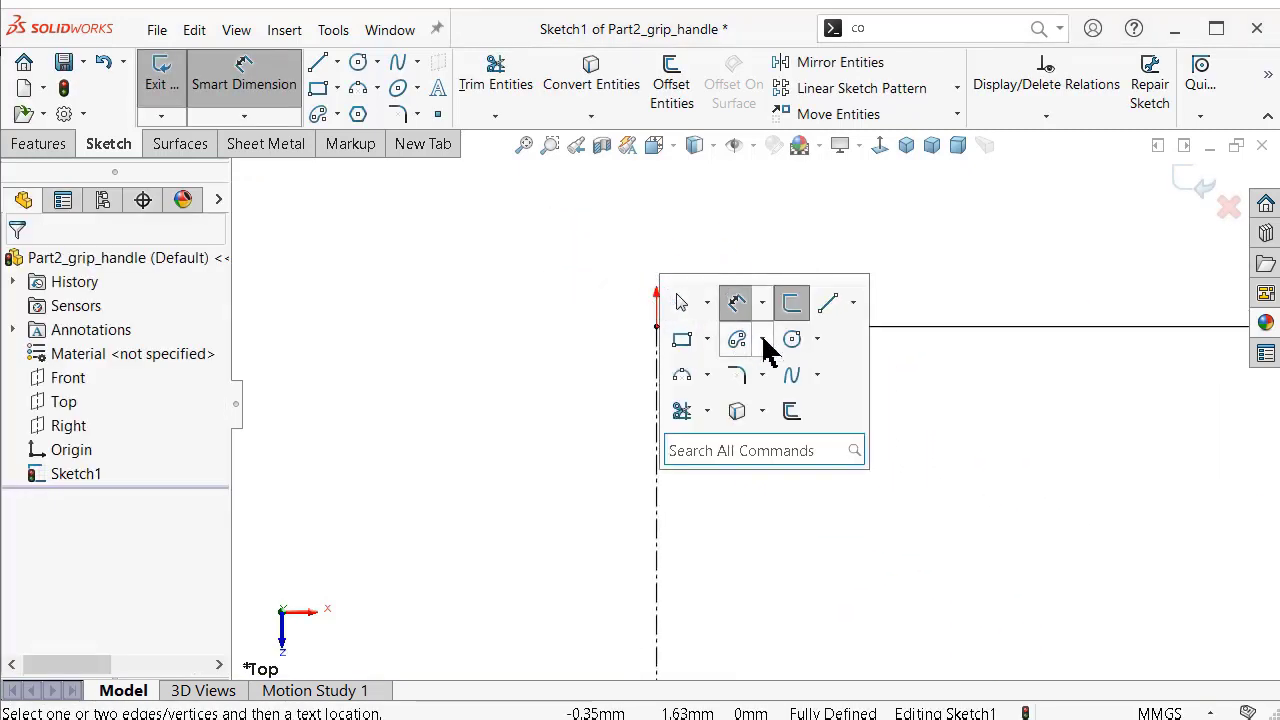
left_click(681, 339)
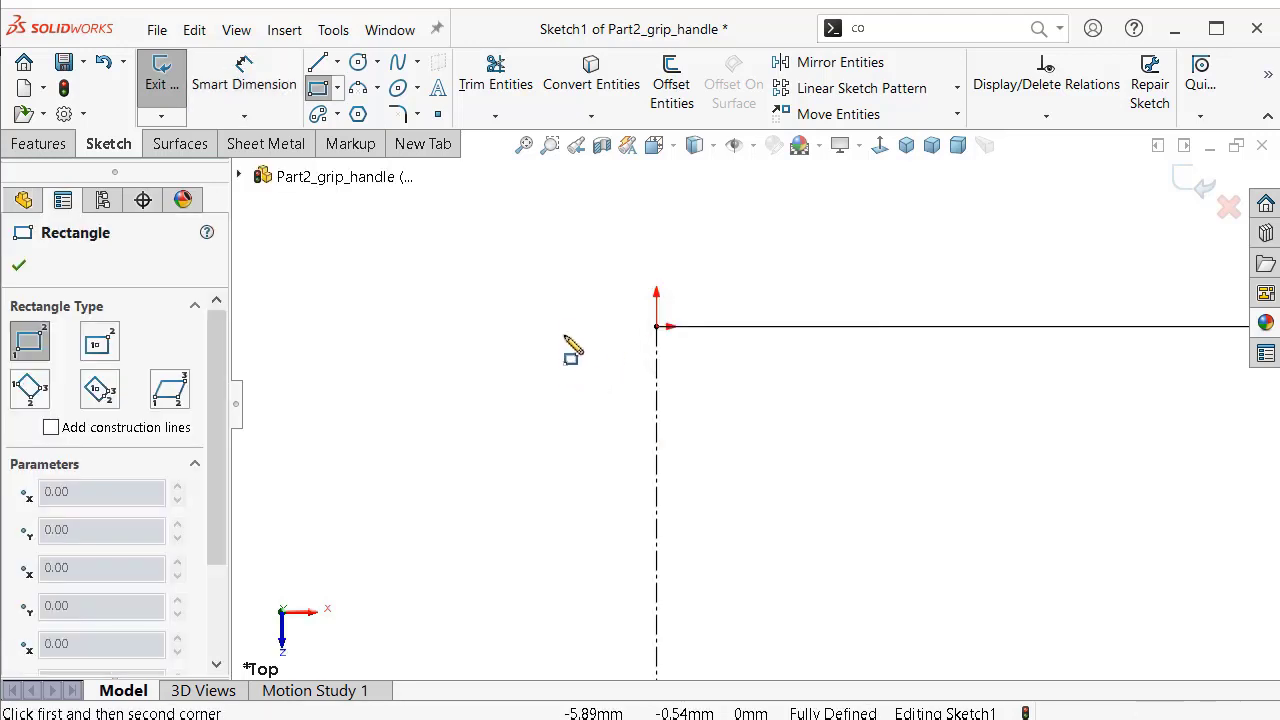
left_click(549, 327)
left_click(805, 396)
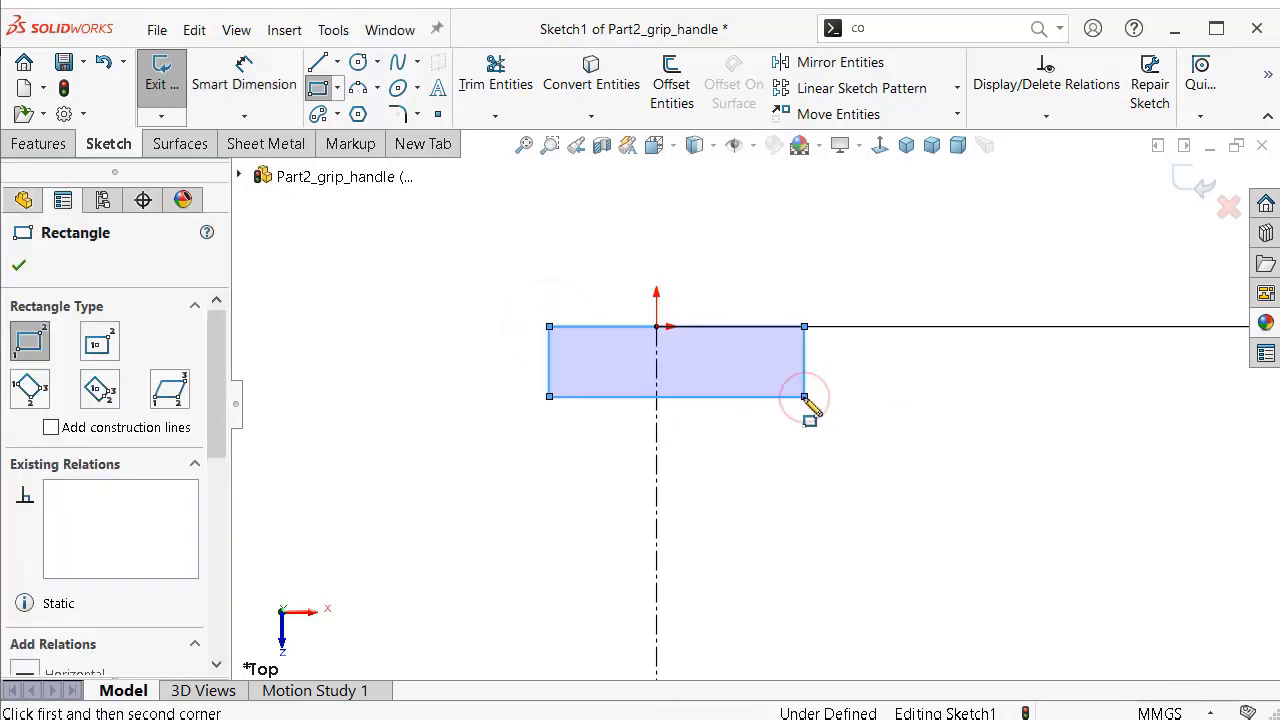
scroll(217, 431, "down", 1)
scroll(118, 565, "down", 2)
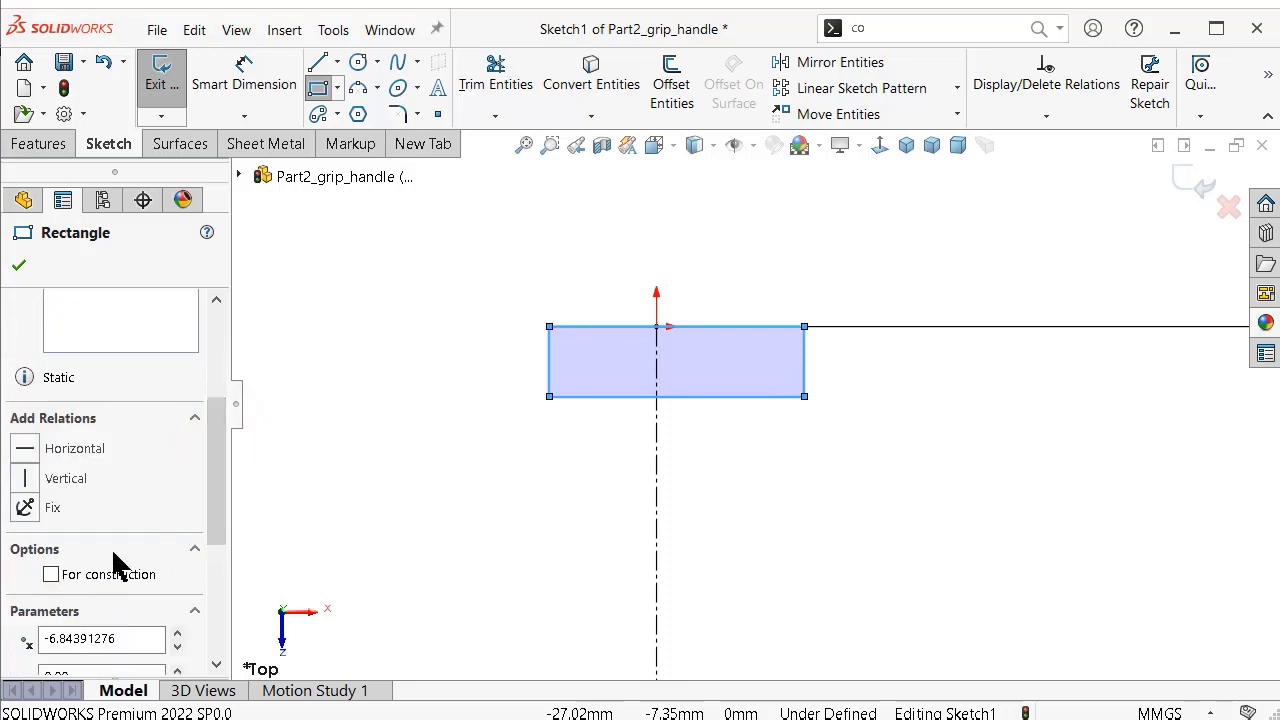
left_click(49, 577)
left_click(18, 265)
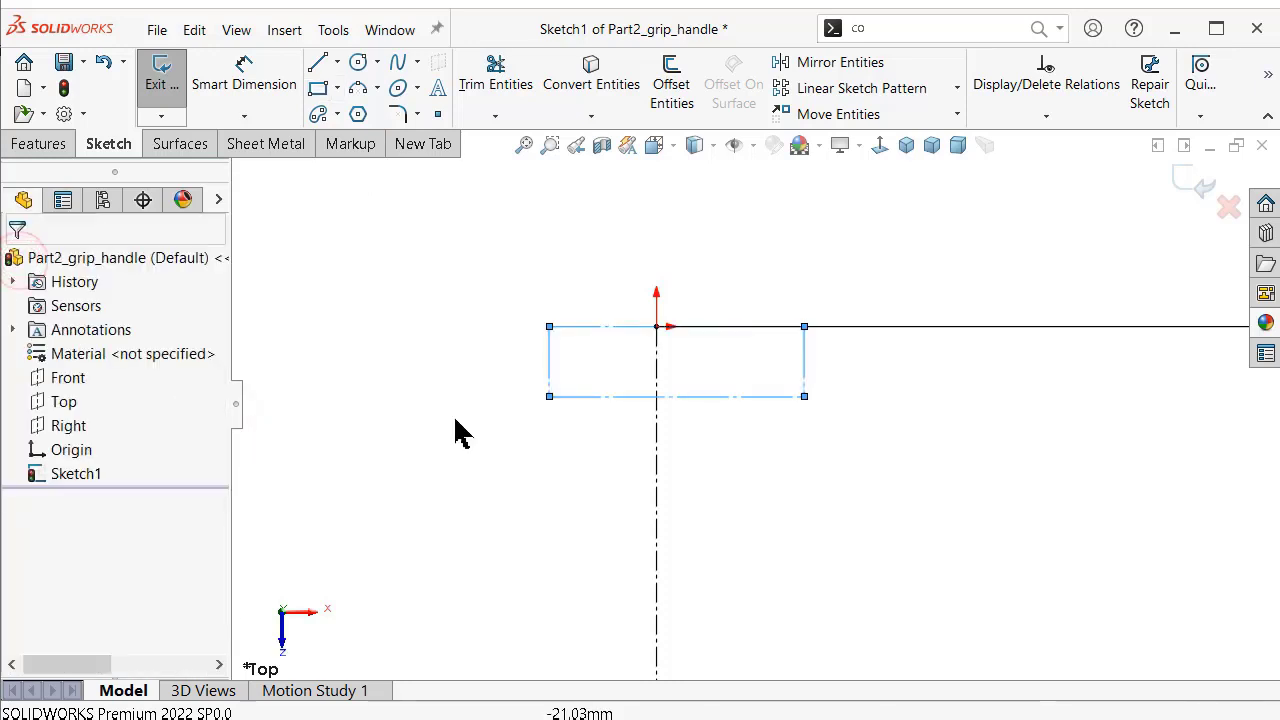
left_click(952, 558)
Dimension the rectangle 27 mm wide and 7 mm tall.
key("s")
left_click(1048, 580)
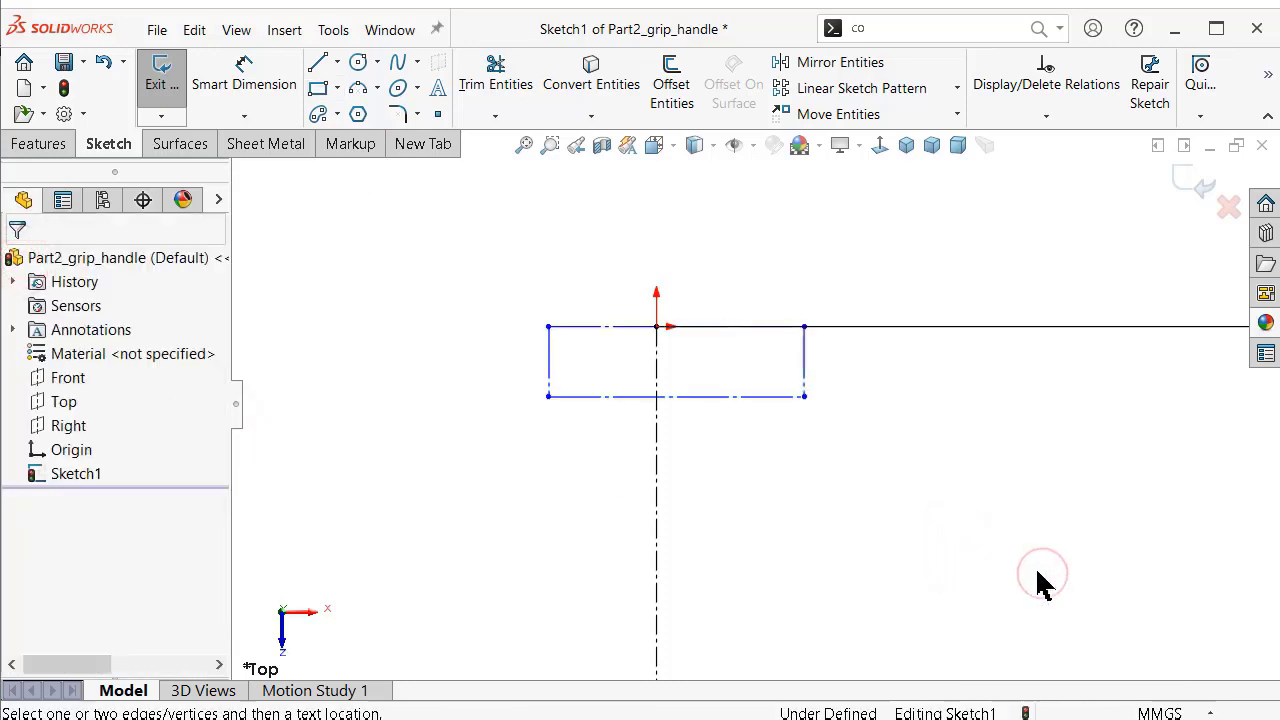
left_click(595, 327)
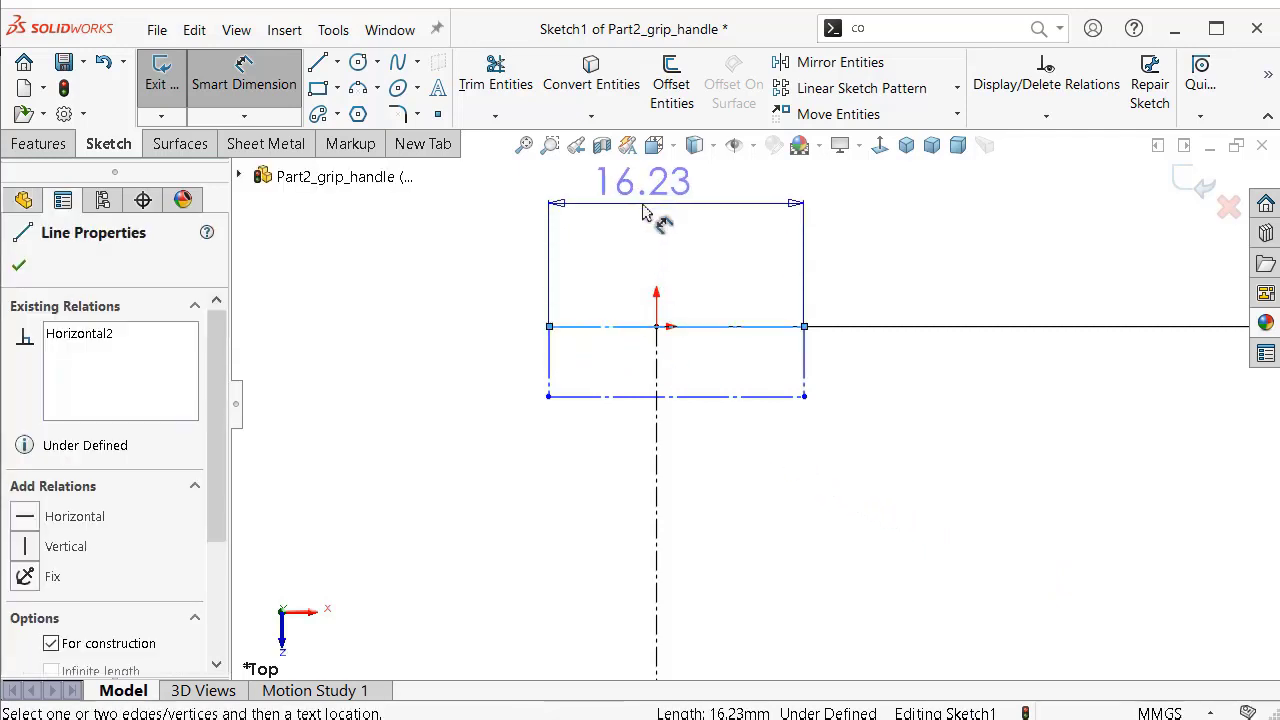
left_click(660, 220)
left_click(645, 212)
type("27")
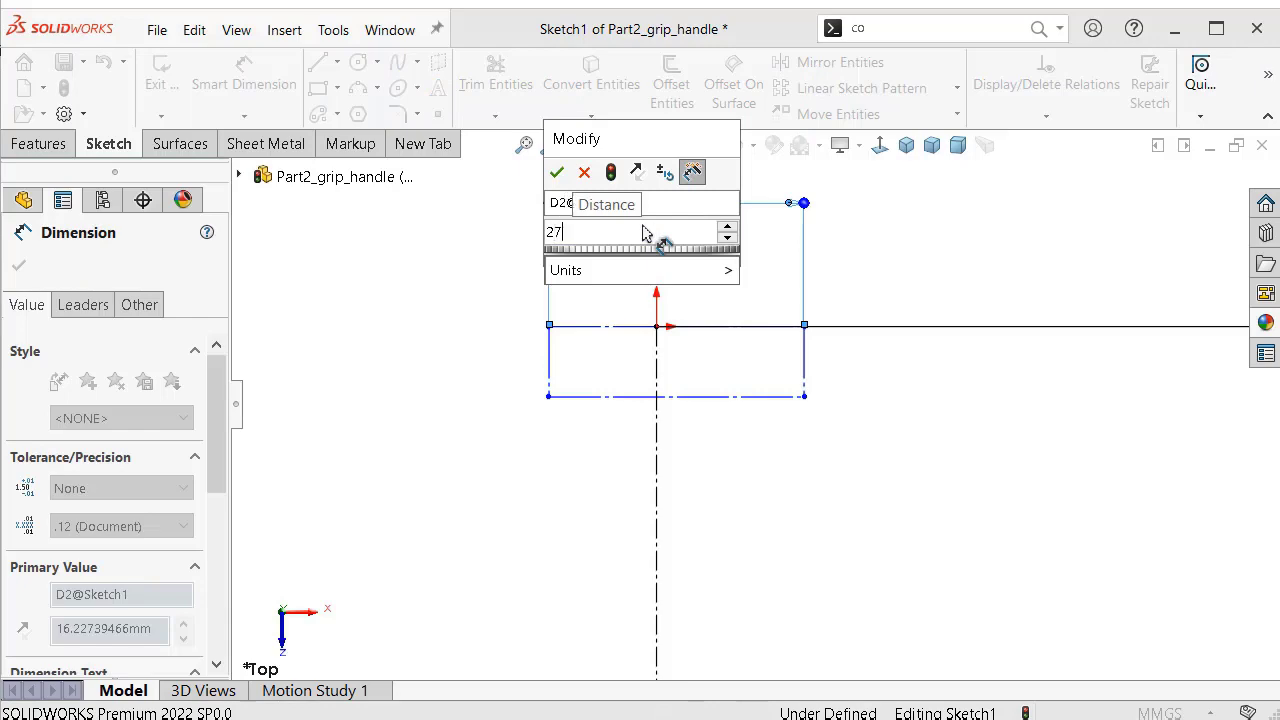
key("Return")
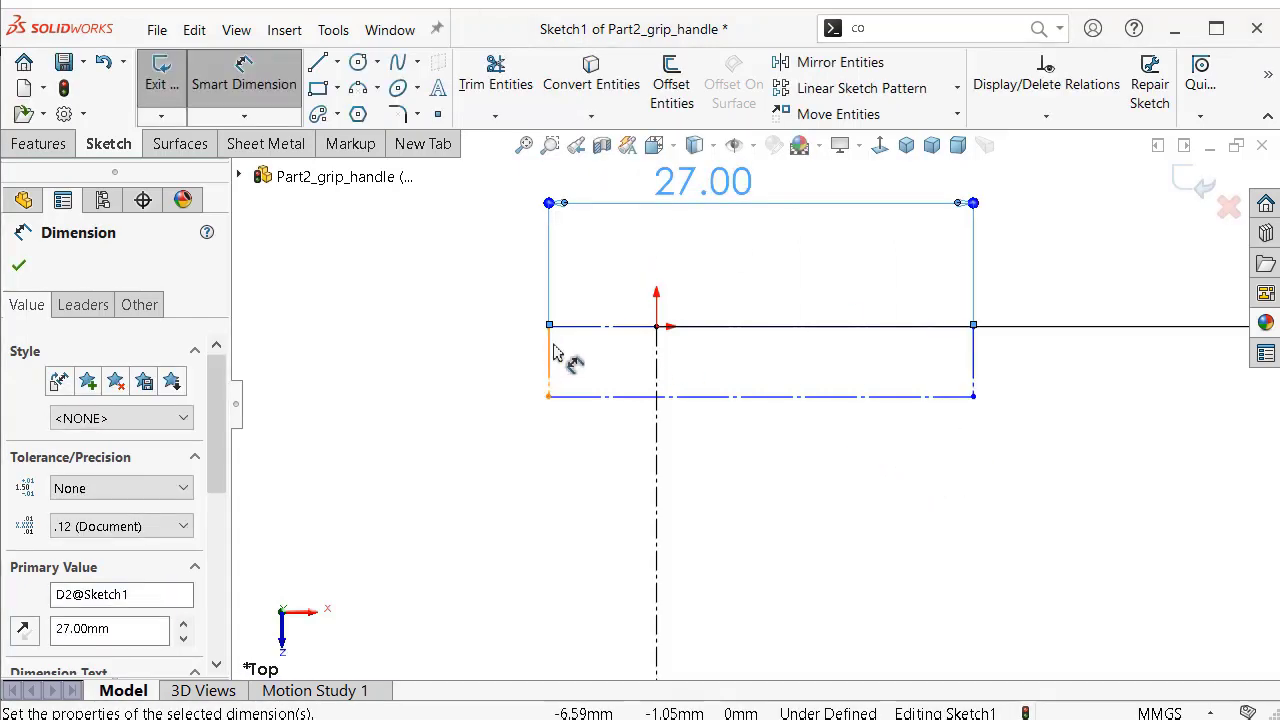
left_click(548, 361)
left_click(425, 373)
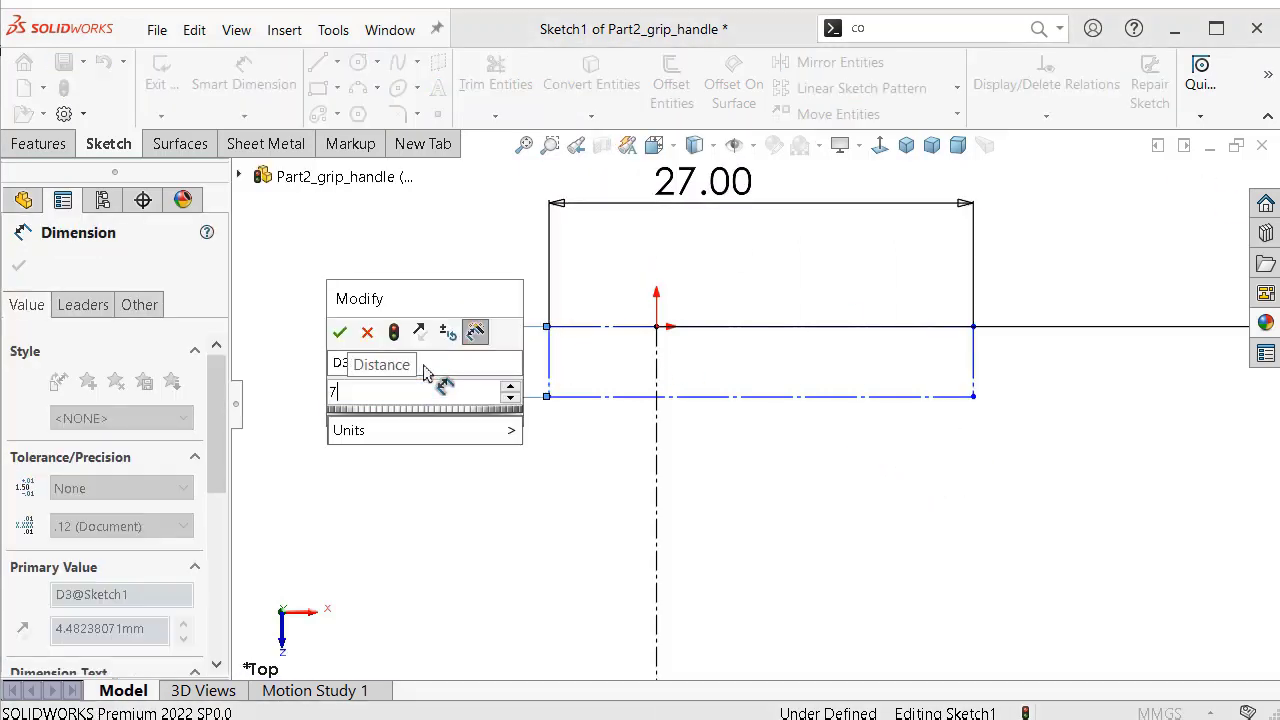
type("7")
key("Return")
key("Escape")
key("Escape")
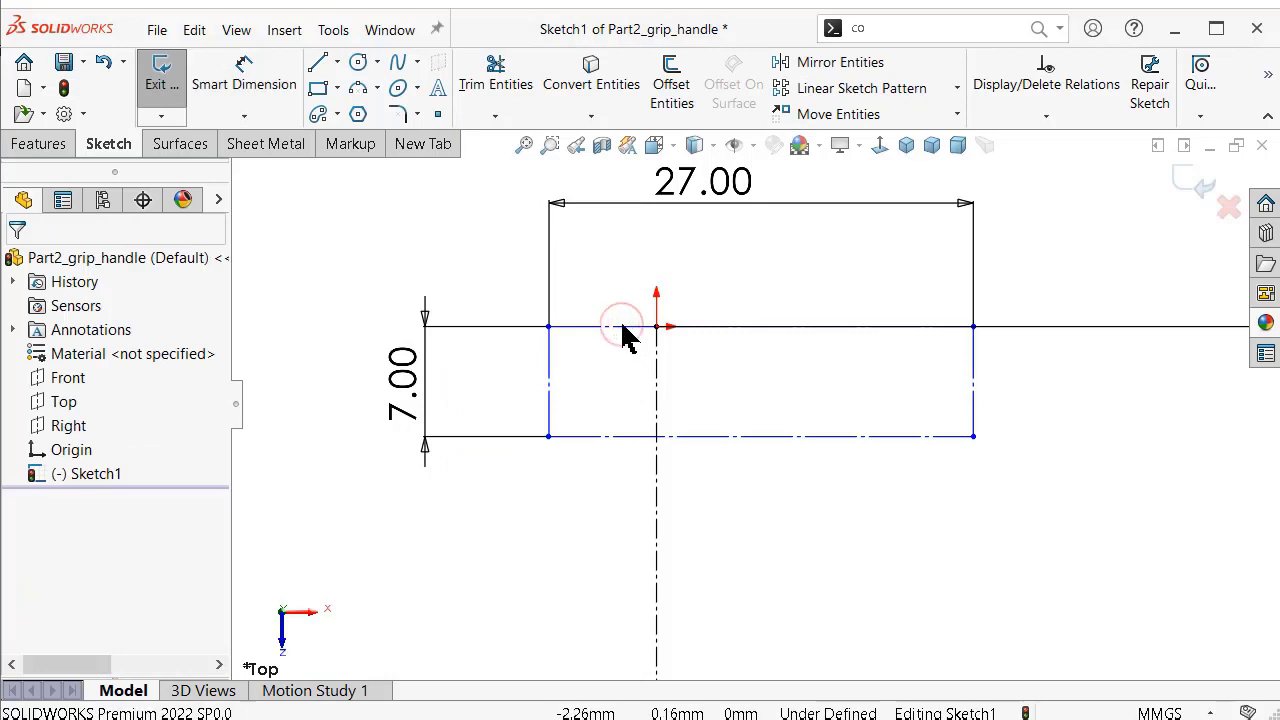
Add a Midpoint relation between the rectangle's top edge and the origin.
left_click(638, 332)
left_click(657, 327, "ctrl")
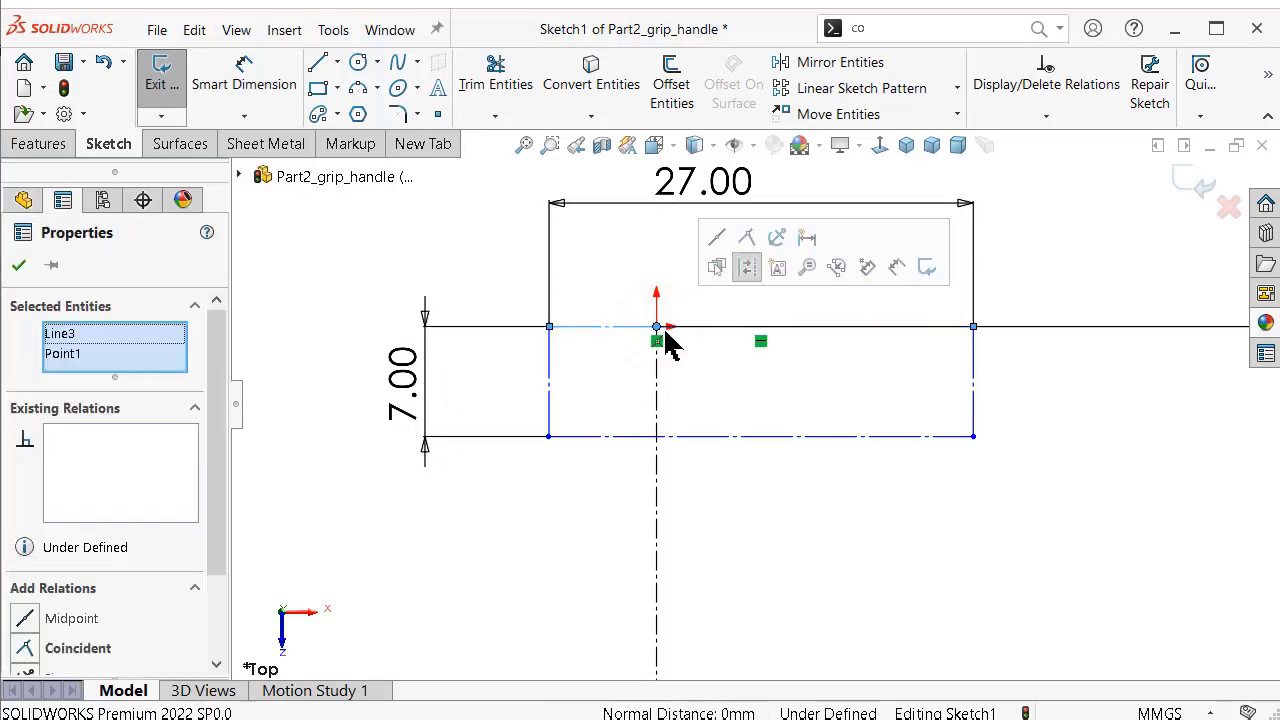
left_click(722, 238)
left_click(386, 230)
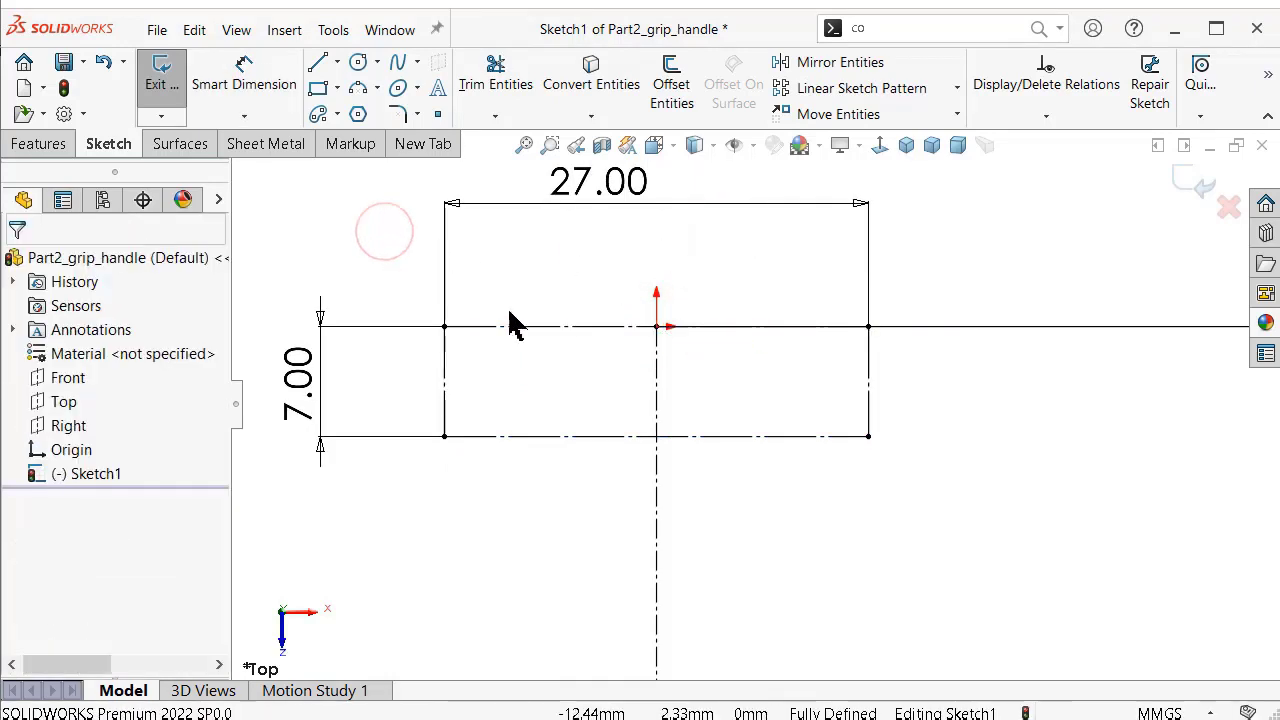
scroll(709, 429, "up", 2)
scroll(728, 432, "up", 3)
scroll(826, 552, "up", 1)
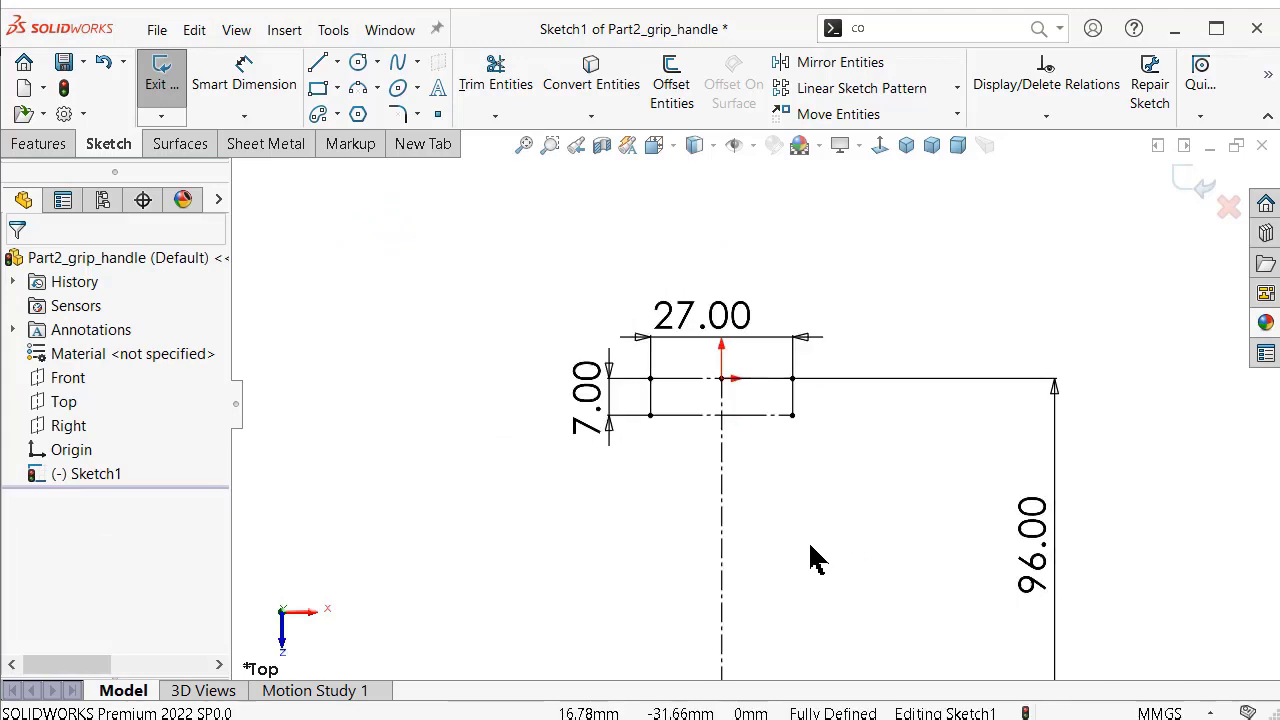
scroll(810, 595, "up", 2)
scroll(775, 610, "up", 2)
scroll(750, 570, "down", 3)
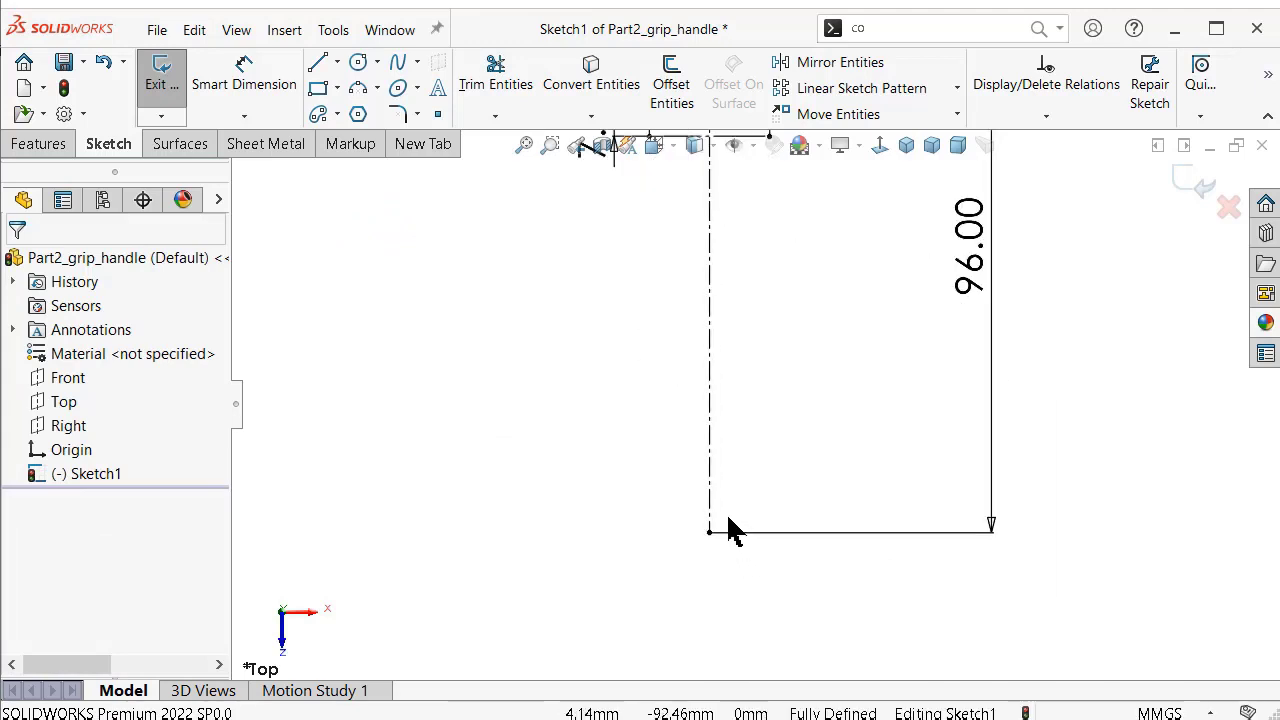
scroll(727, 517, "down", 1)
Draw a construction rectangle around the centerline's lower end.
key("s")
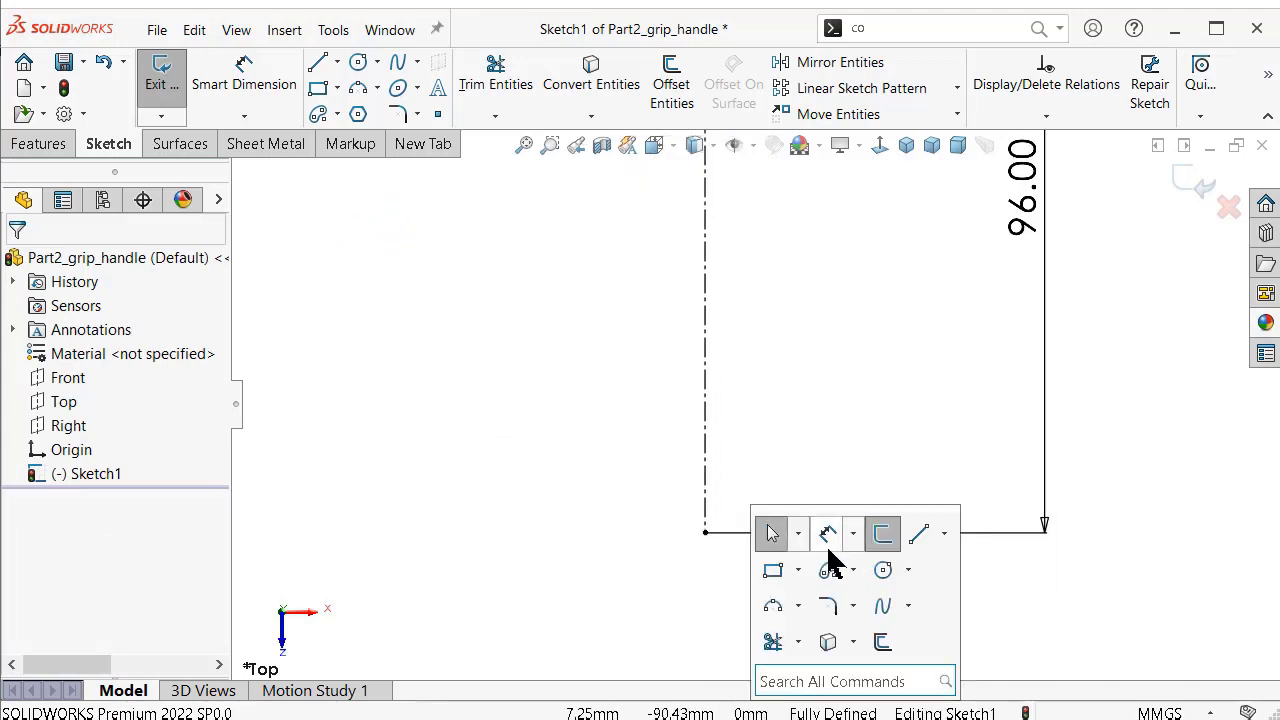
left_click(771, 570)
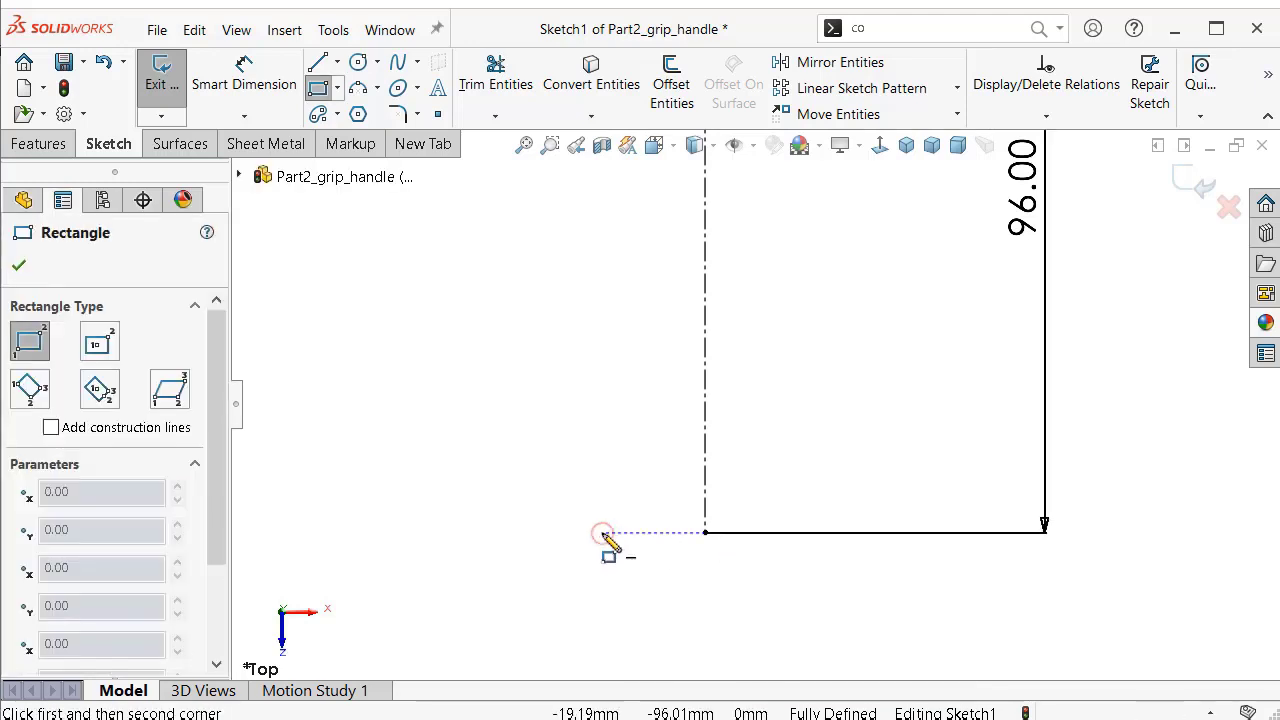
left_click(602, 532)
left_click(822, 465)
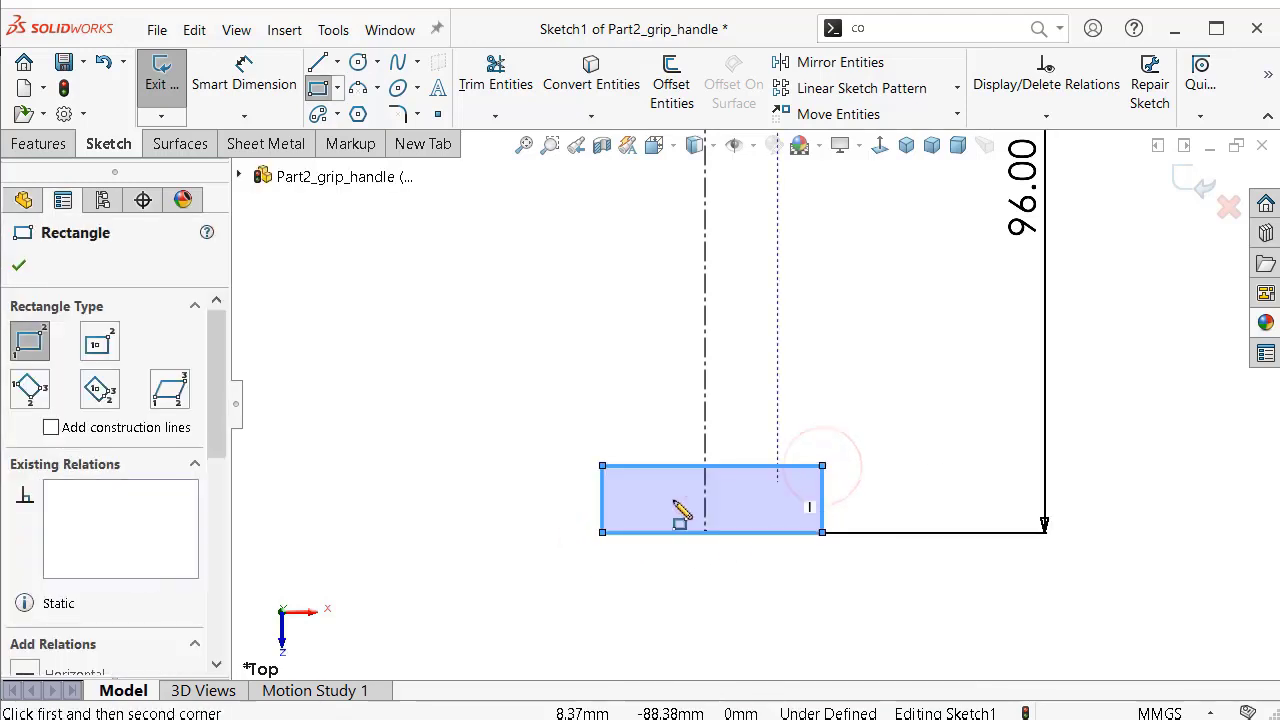
left_click_drag(217, 400, 251, 586)
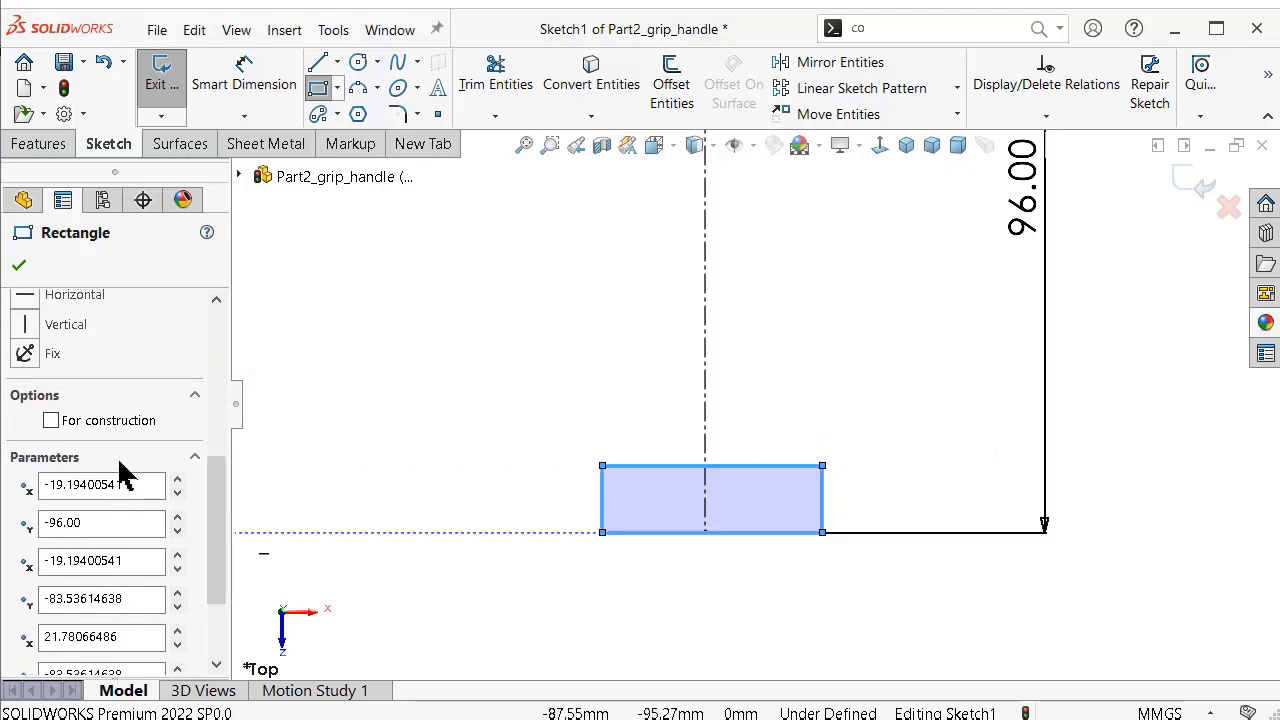
left_click(52, 421)
left_click(19, 265)
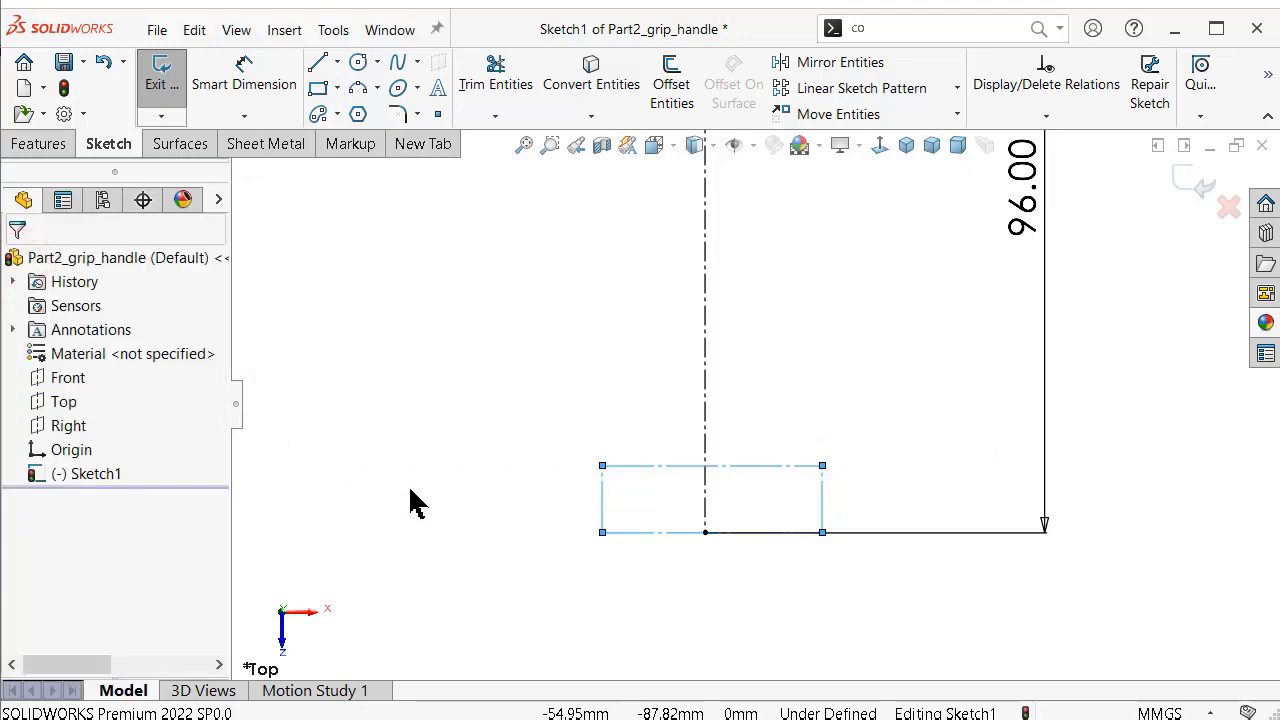
Dimension the bottom rectangle's height to 8.00 mm.
key("s")
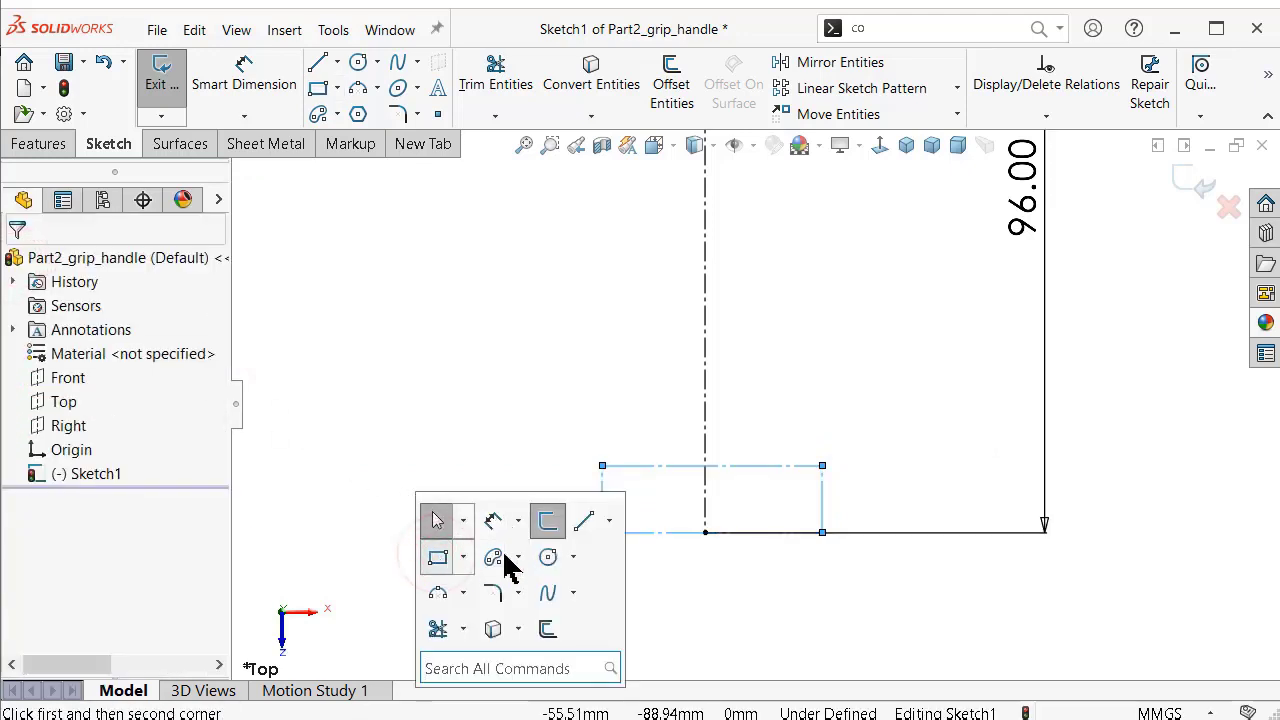
left_click(438, 557)
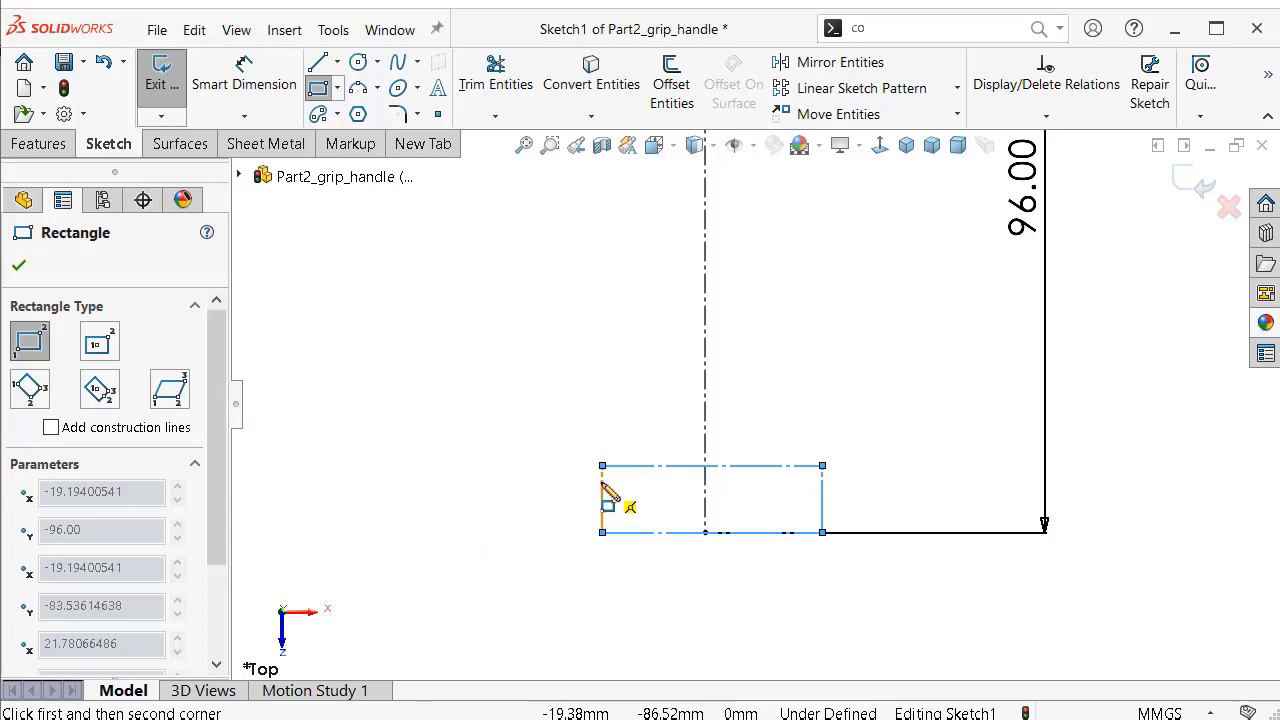
key("Escape")
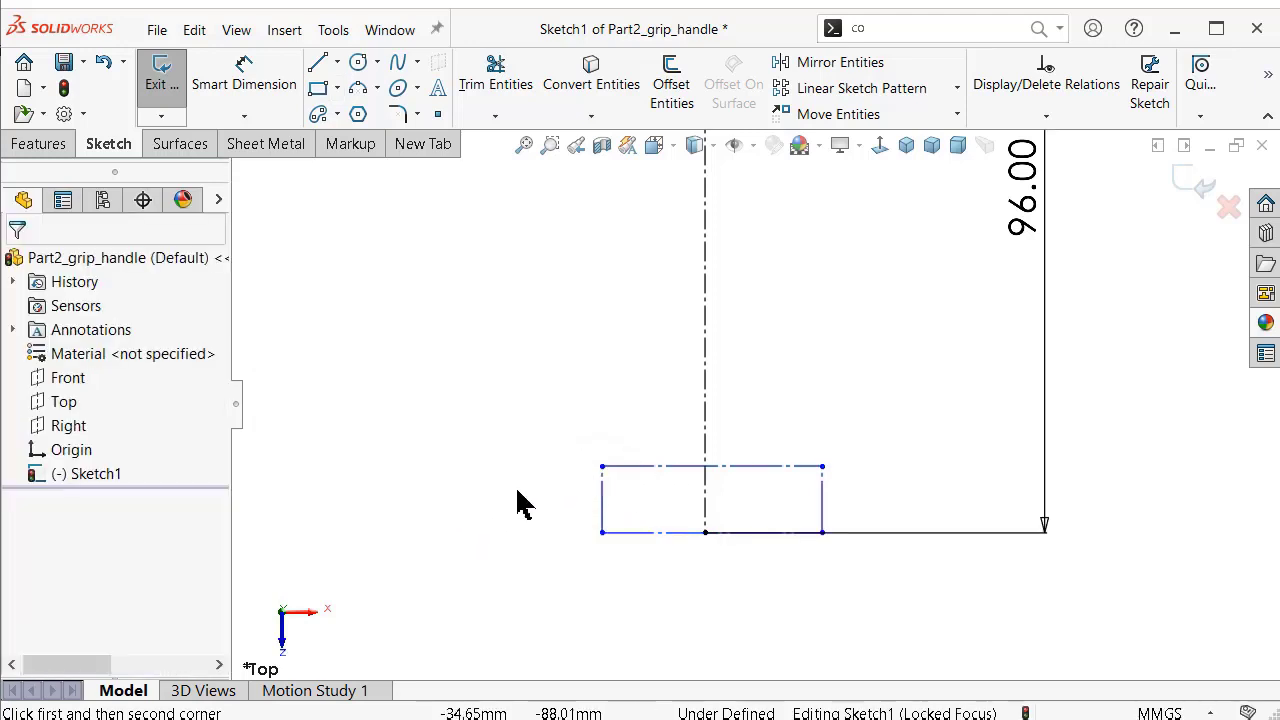
key("s")
left_click(629, 520)
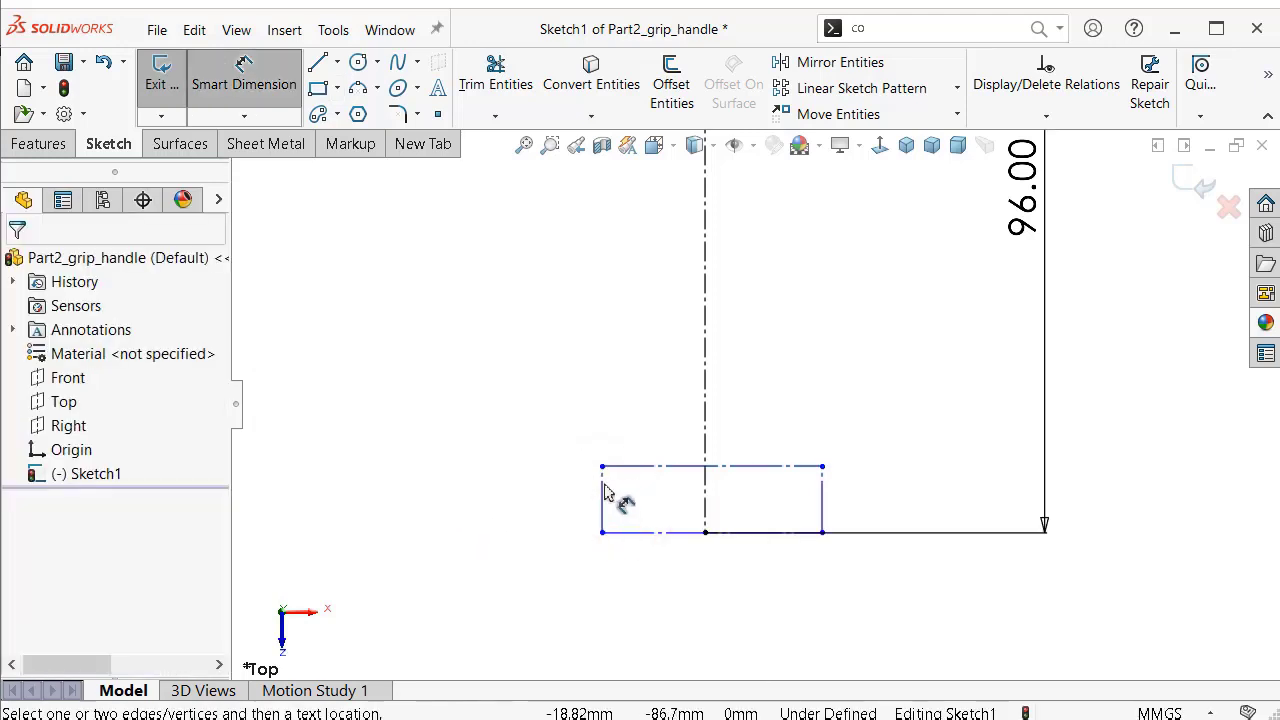
left_click(603, 490)
left_click(392, 535)
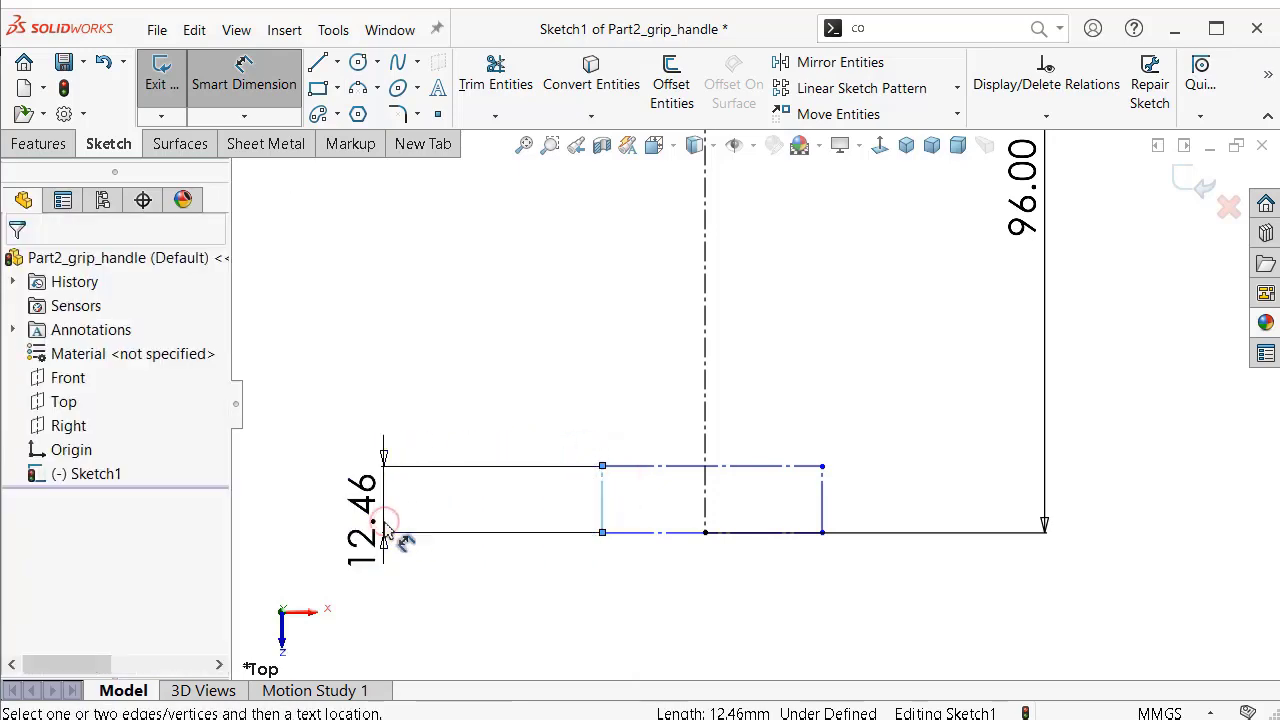
type("8.00mm")
key("Return")
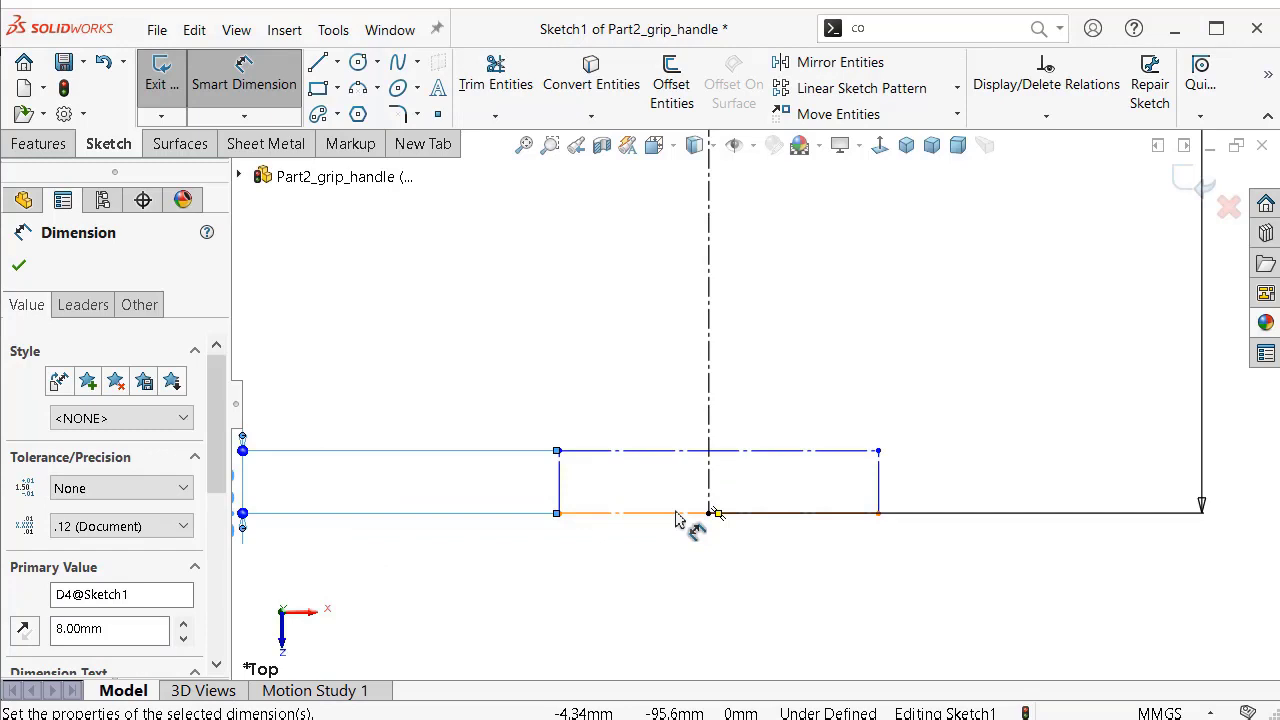
Set the rectangle's left side 21.50 mm from the centreline.
left_click(676, 516)
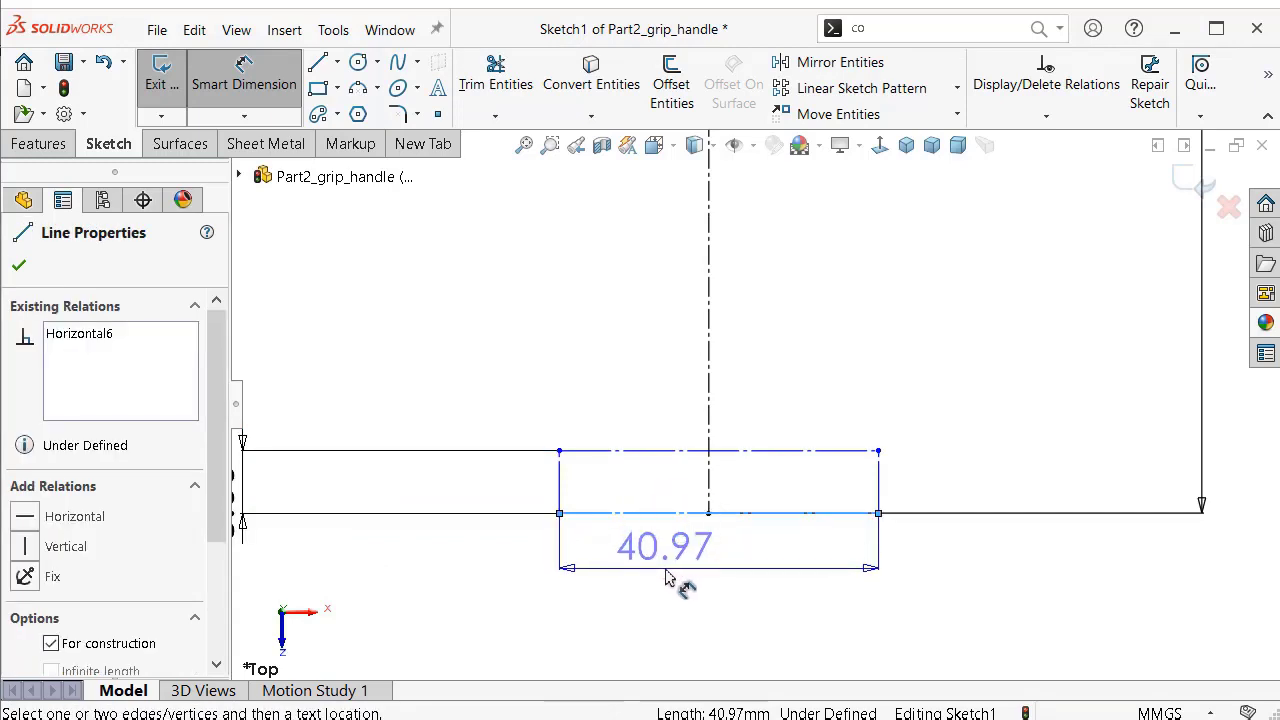
key("Escape")
left_click(710, 500)
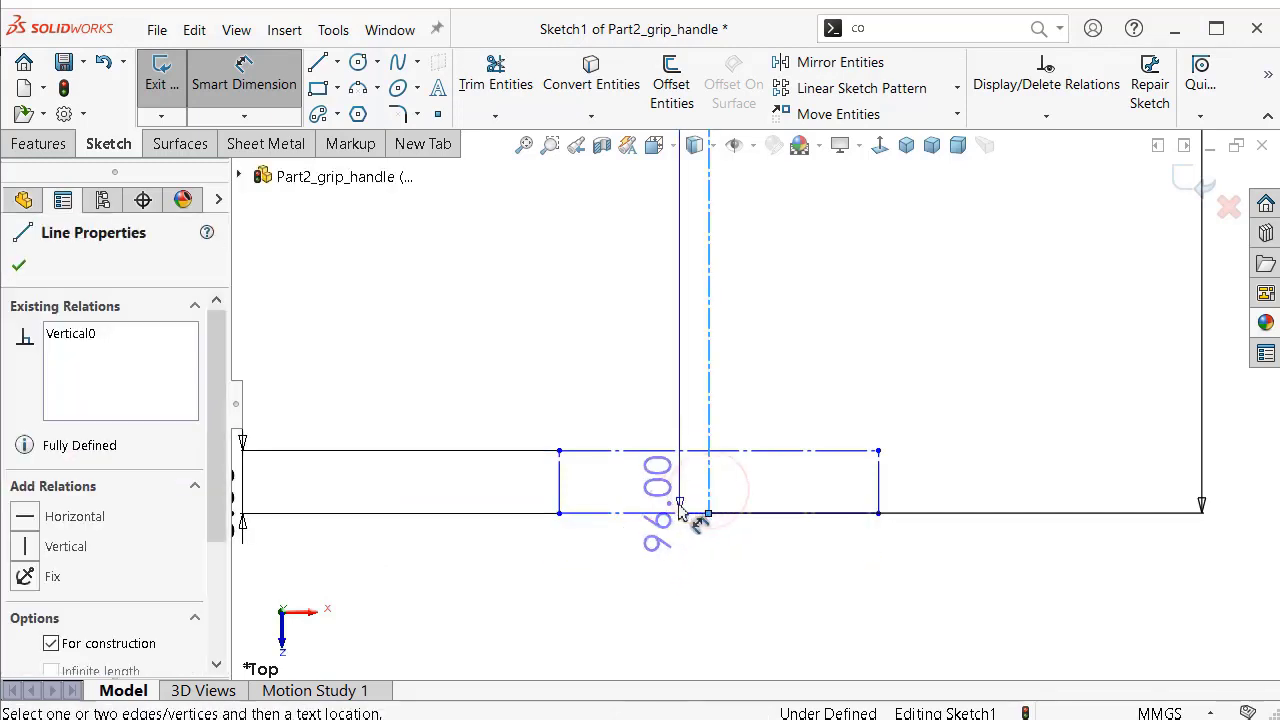
left_click(560, 505)
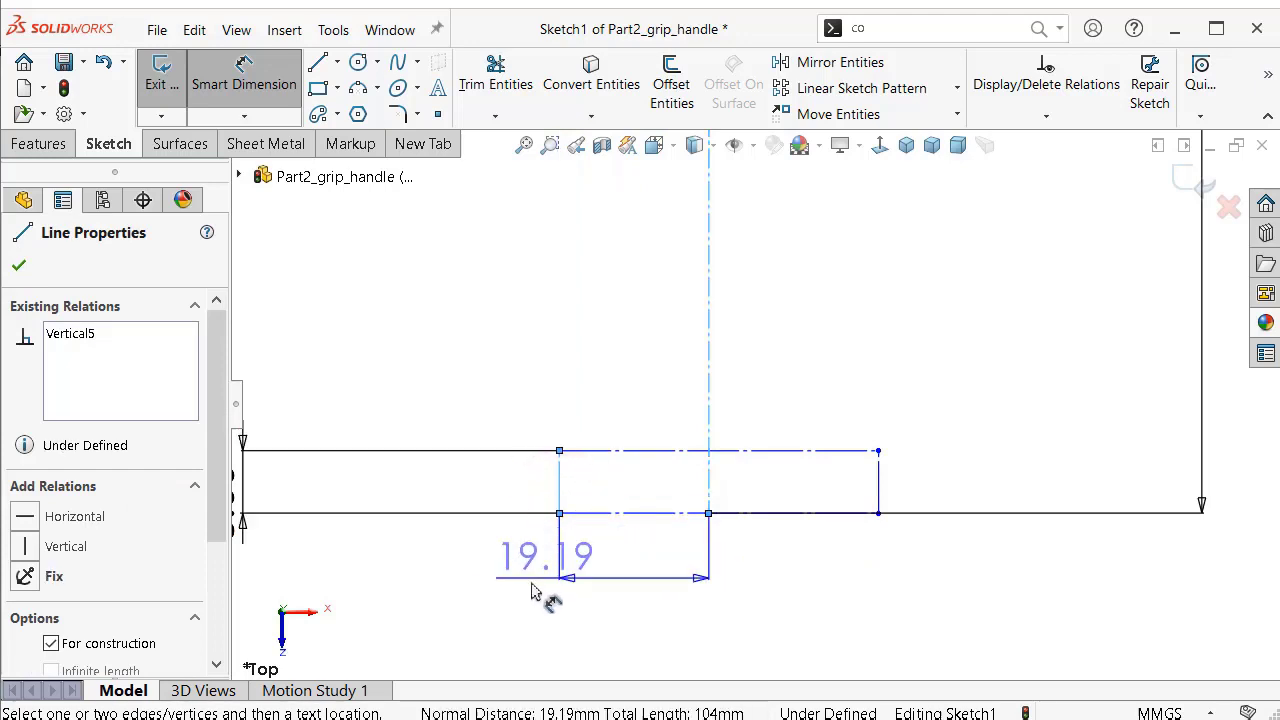
left_click(437, 592)
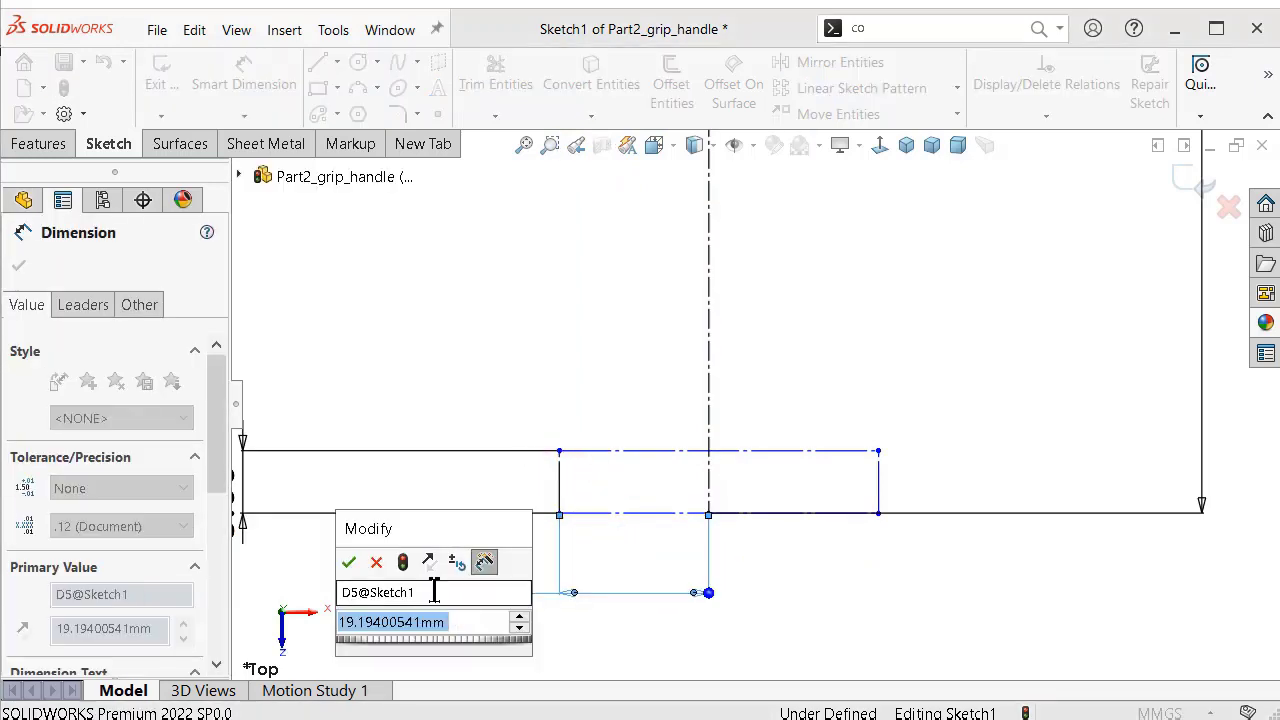
type("21.5")
key("Return")
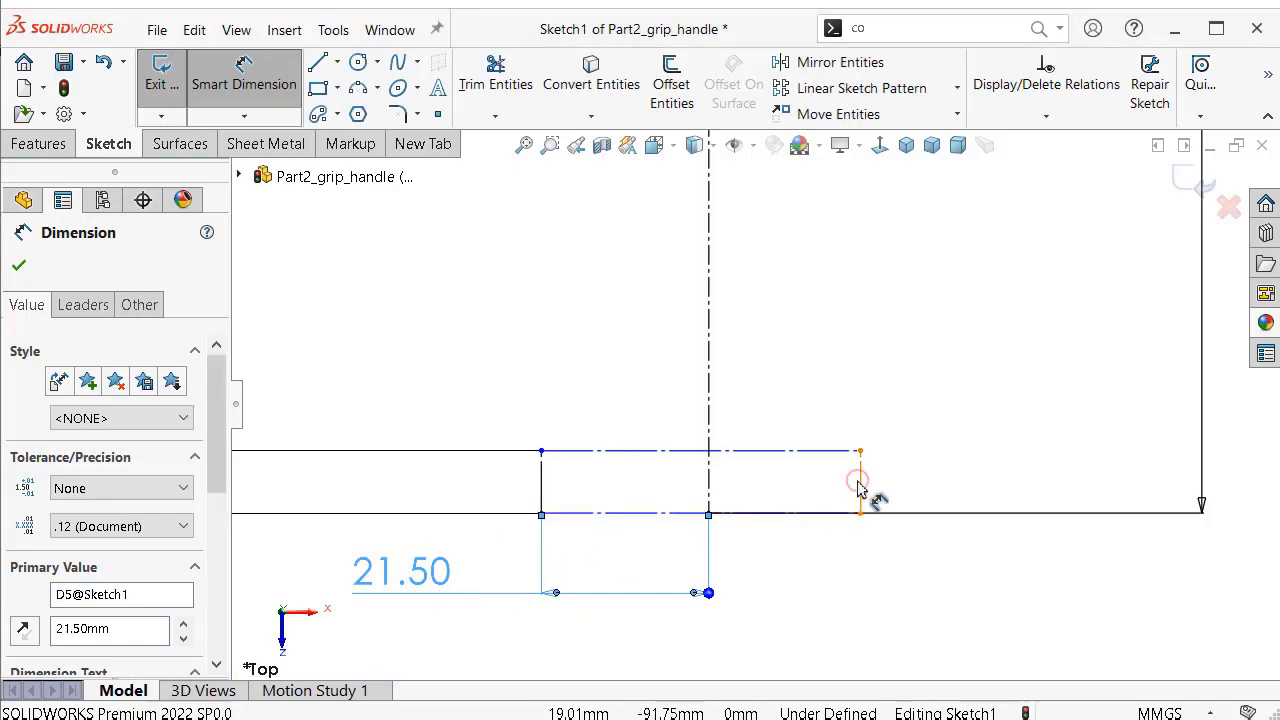
Set the rectangle's right side 13.50 mm from the centreline.
left_click(859, 487)
left_click(710, 490)
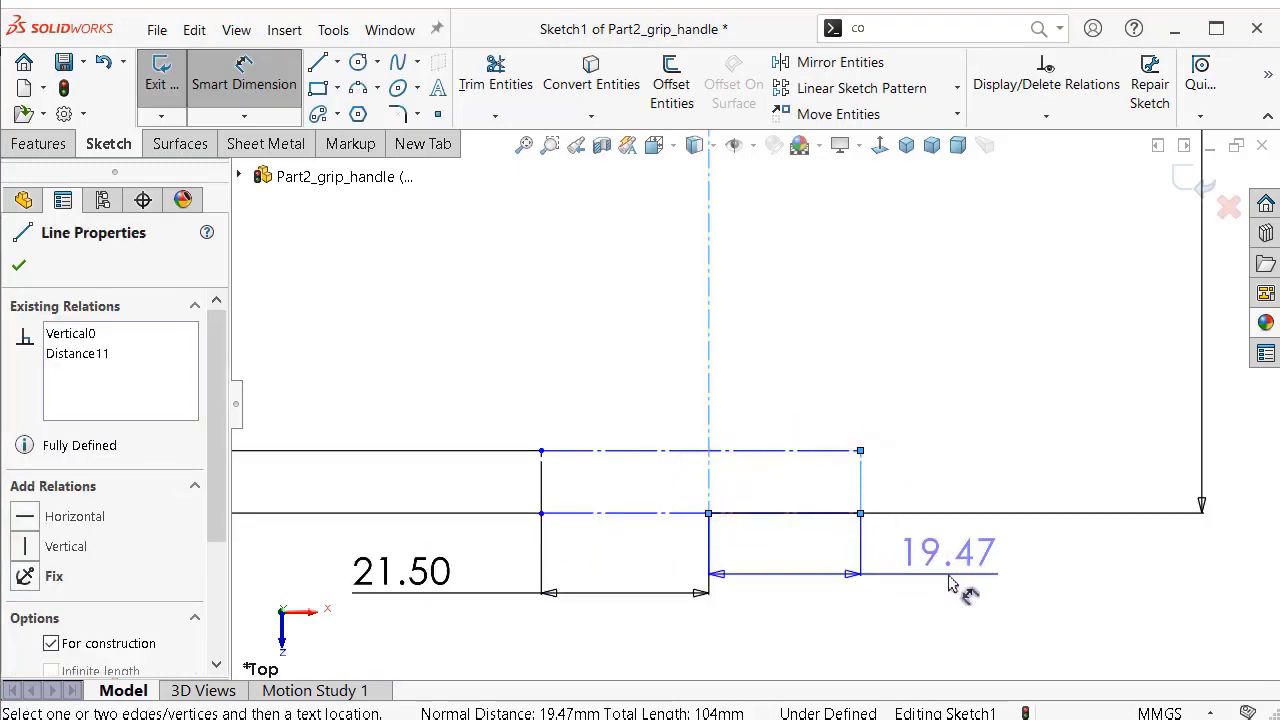
left_click(957, 585)
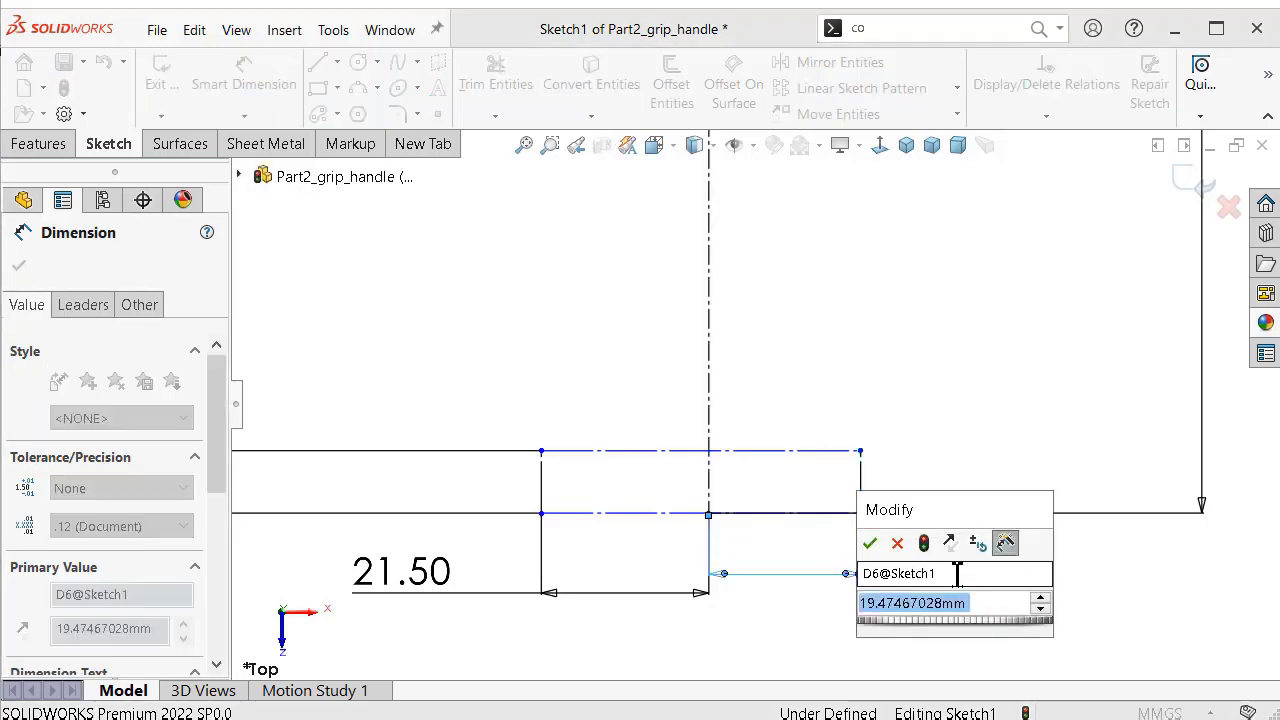
type("13.5")
key("Return")
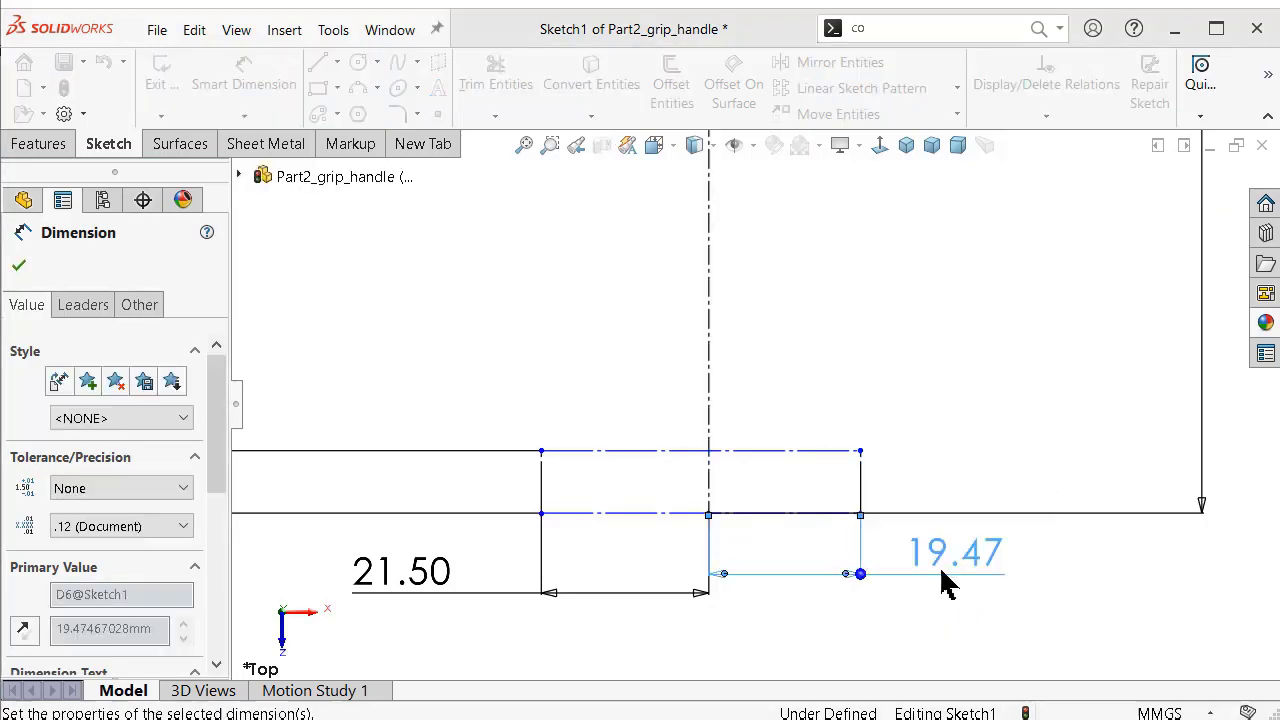
left_click(920, 375)
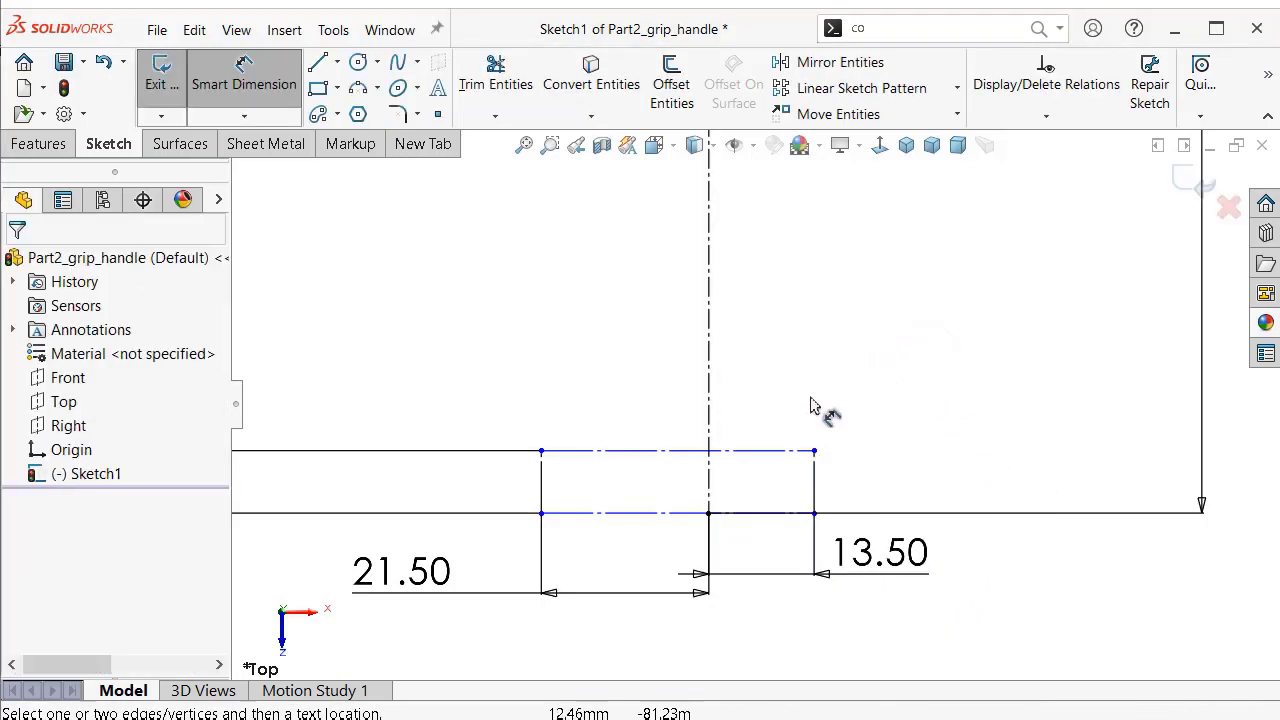
scroll(805, 415, "down", 3)
scroll(657, 541, "down", 2)
scroll(727, 566, "down", 2)
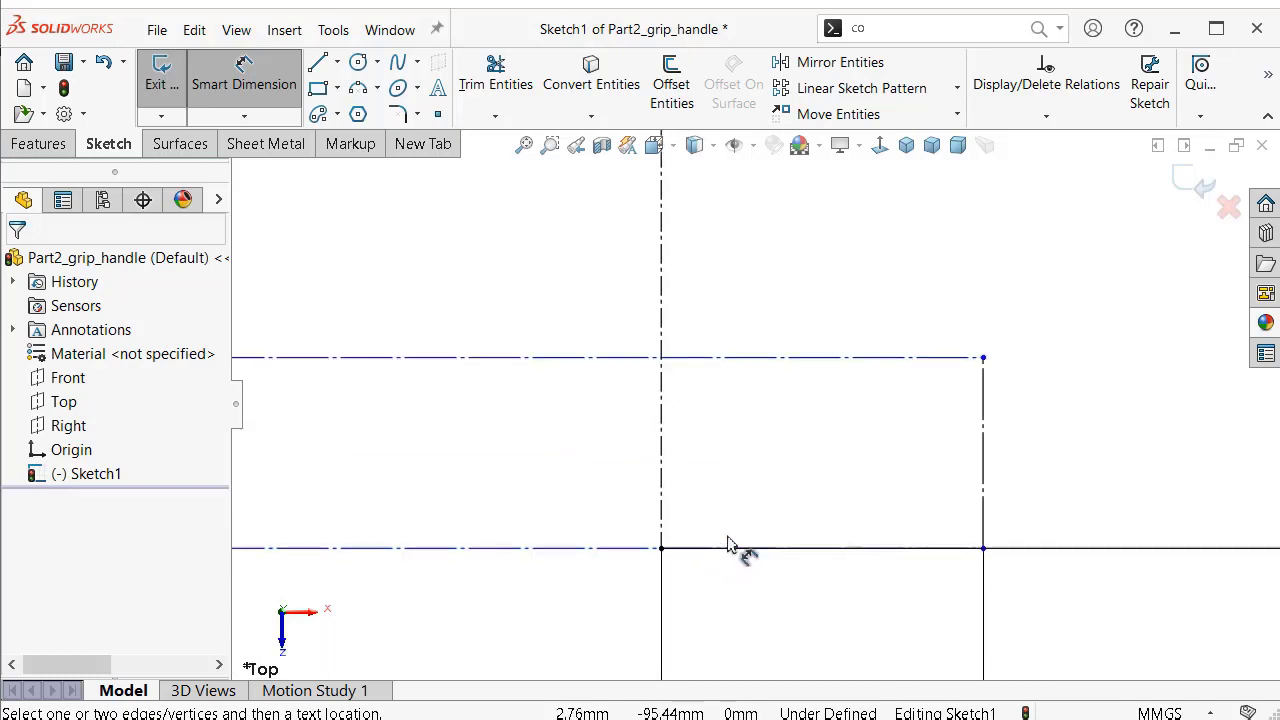
Make the centreline endpoint coincident with the rectangle's bottom line.
key("Escape")
left_click(621, 550)
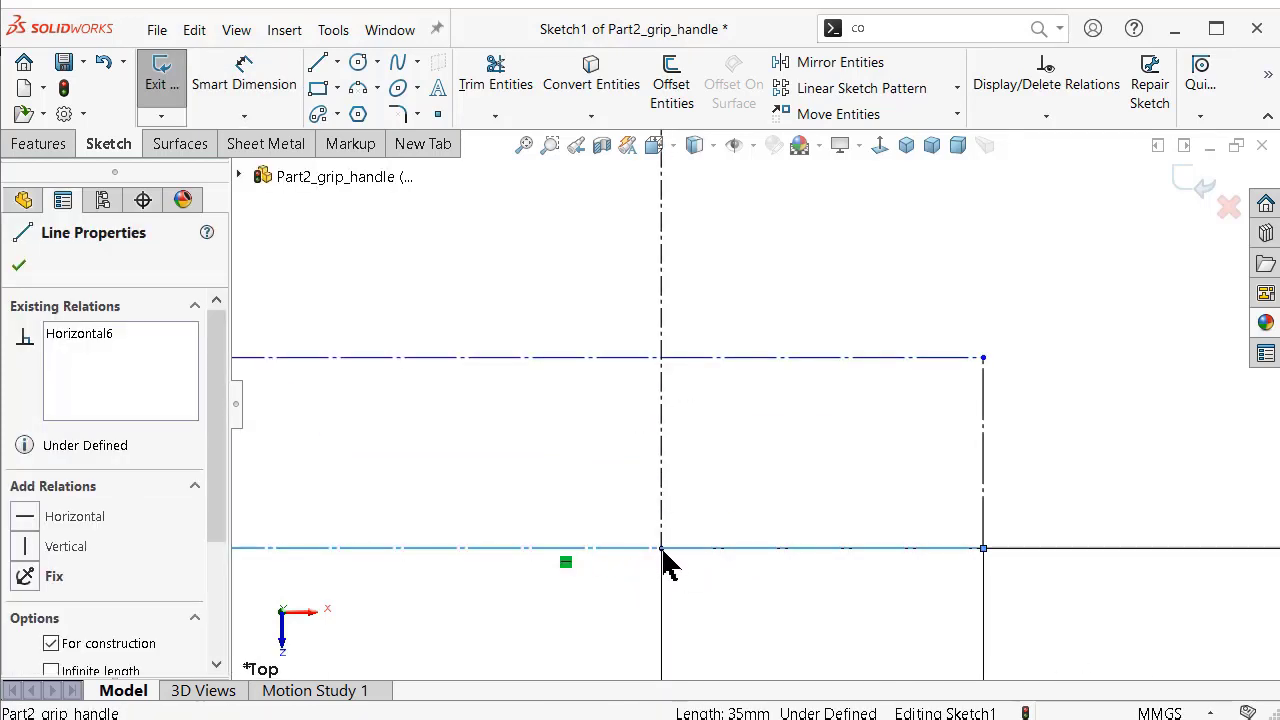
left_click(663, 549)
left_click(668, 549, "ctrl")
left_click(748, 468)
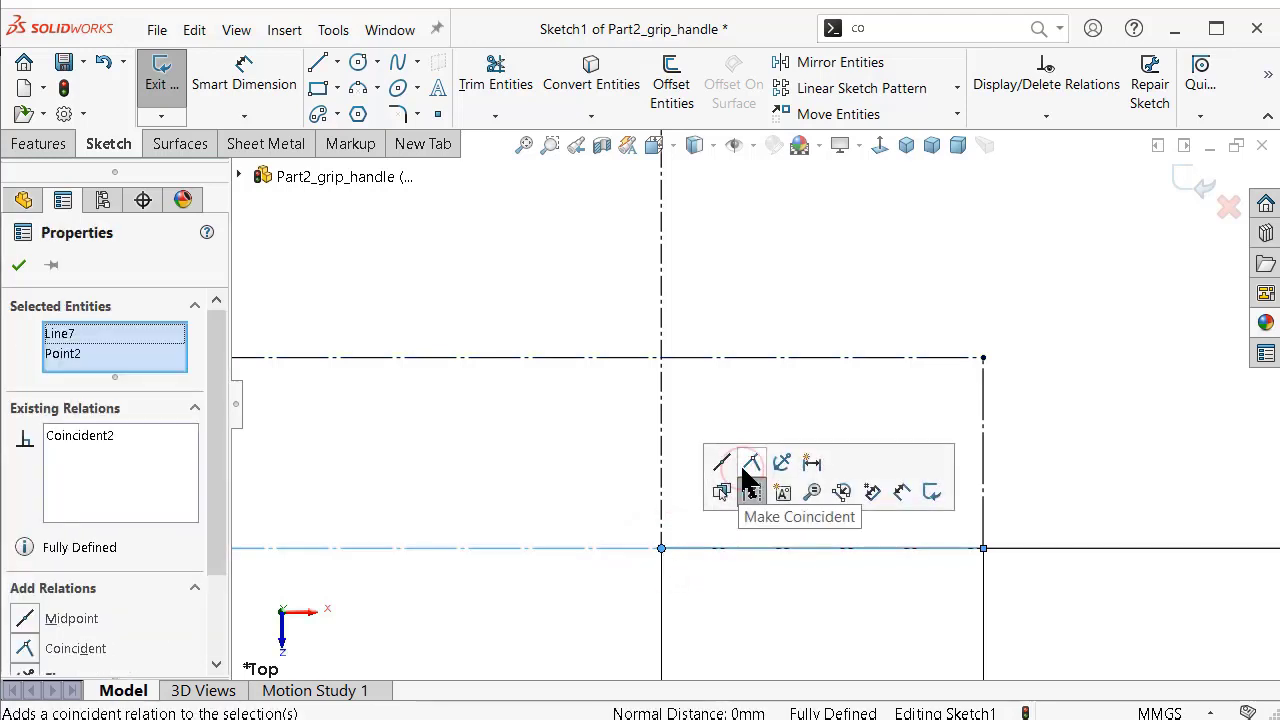
left_click(1077, 346)
scroll(1043, 360, "up", 3)
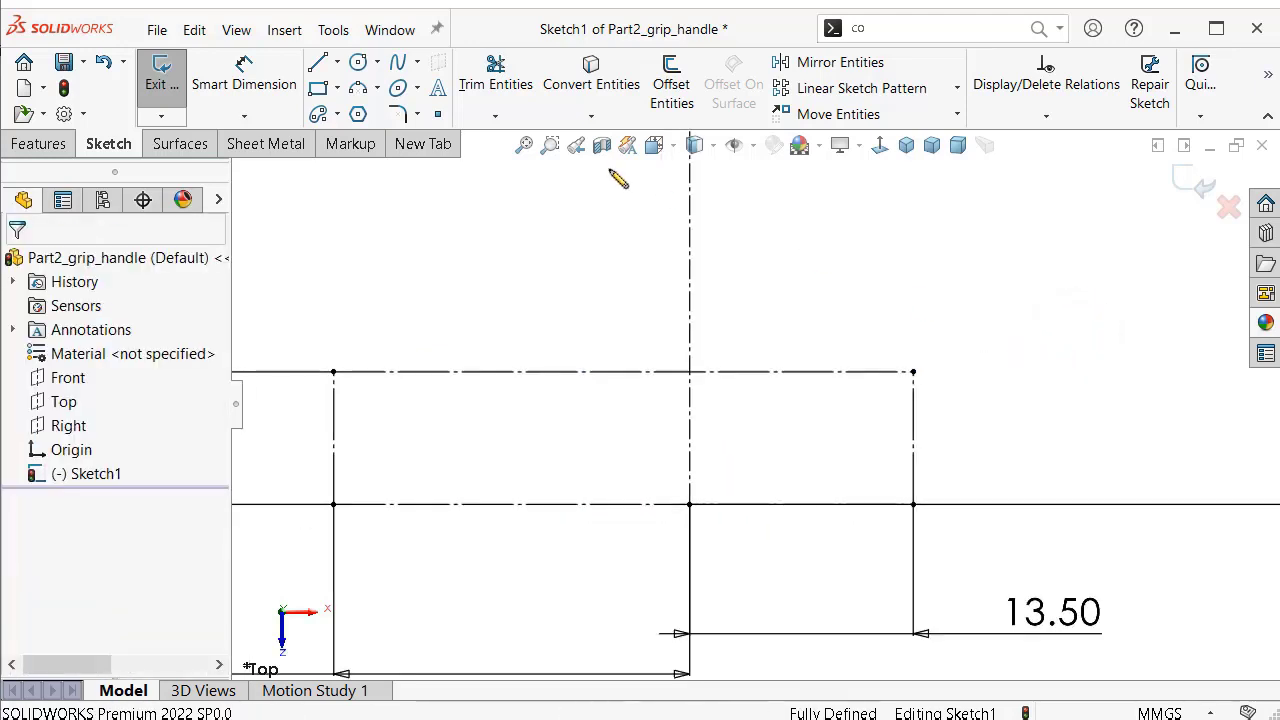
Zoom to fit, toggle sketch dimensions off and on, and turn on View Sketch Relations.
left_click(524, 147)
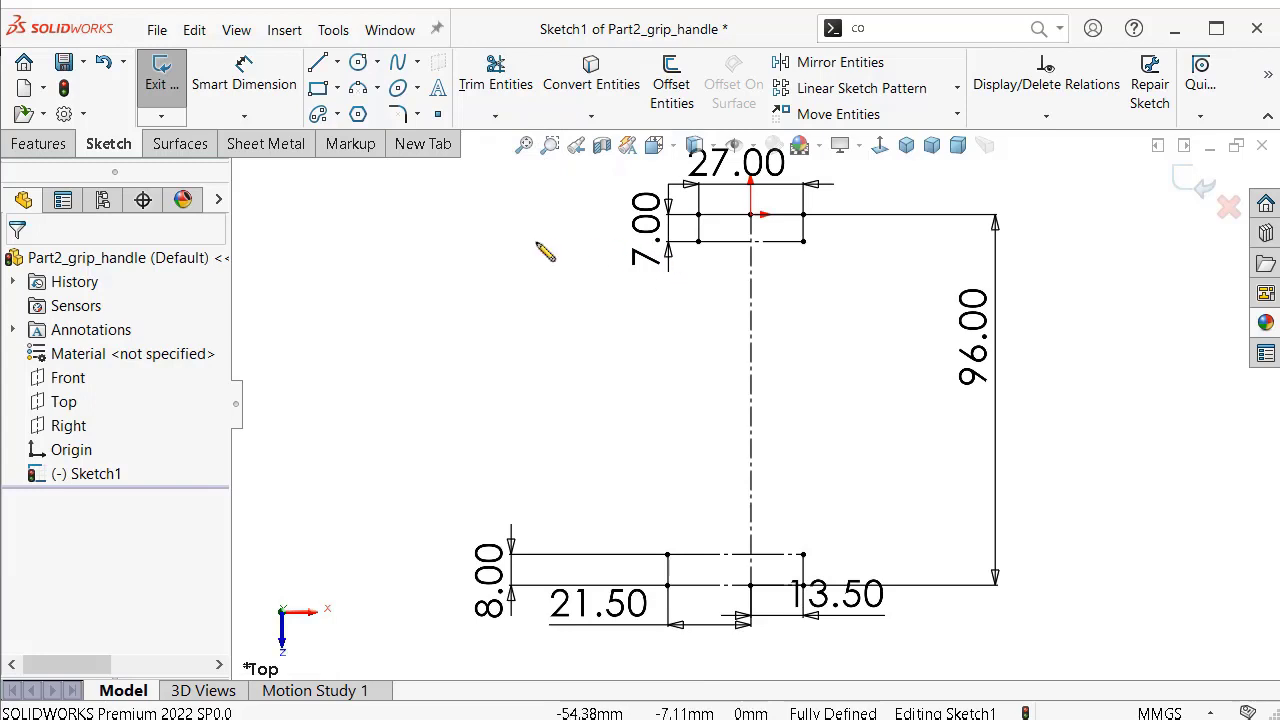
scroll(650, 268, "down", 1)
scroll(745, 240, "up", 1)
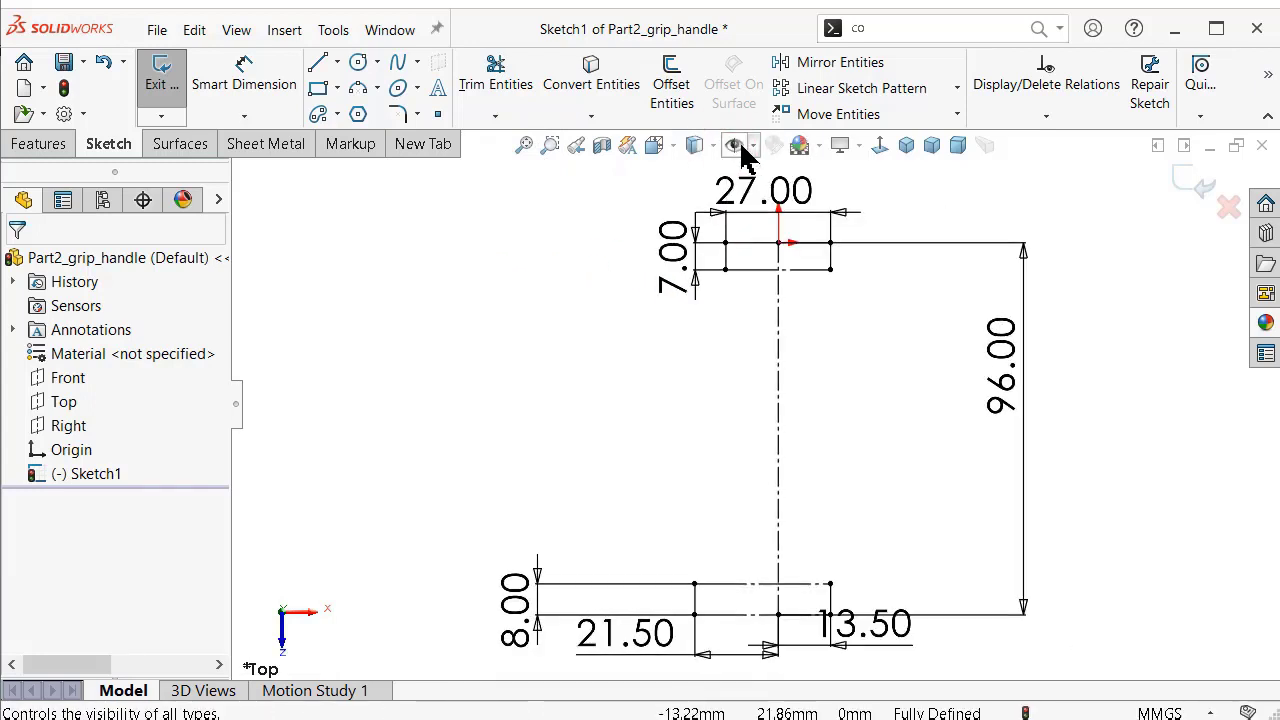
left_click(757, 146)
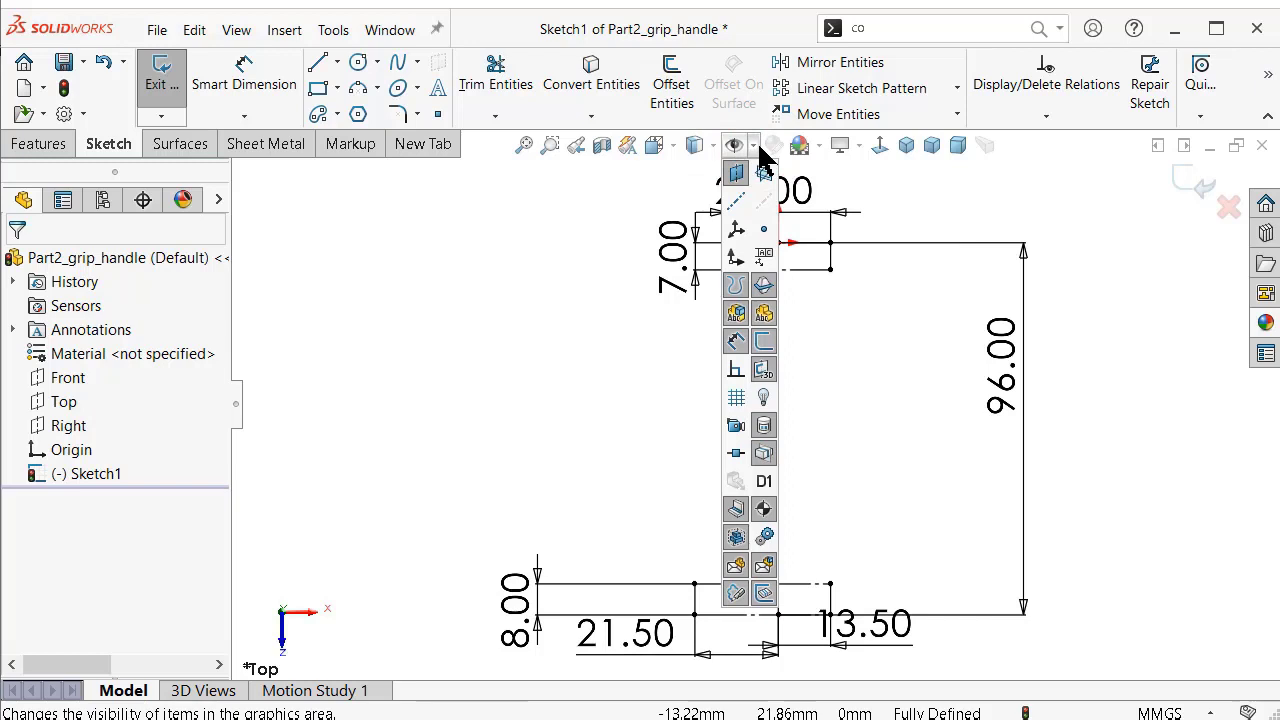
left_click(733, 343)
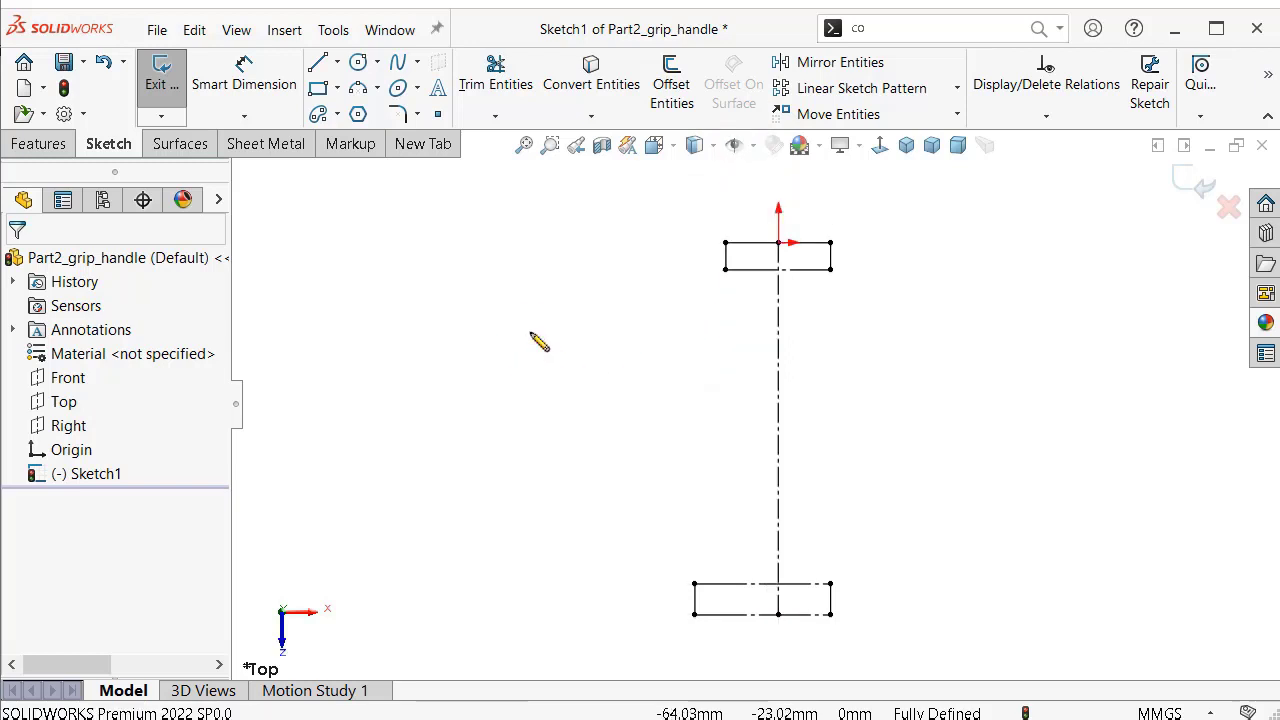
left_click(757, 147)
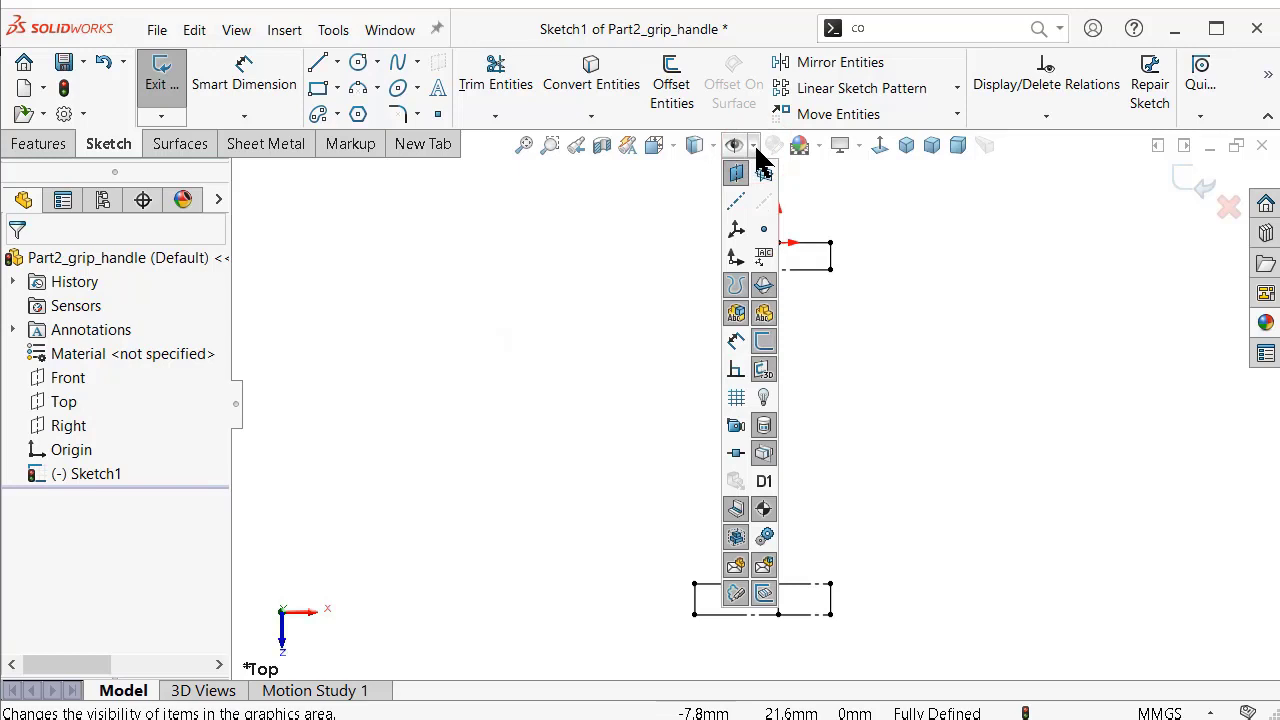
left_click(736, 369)
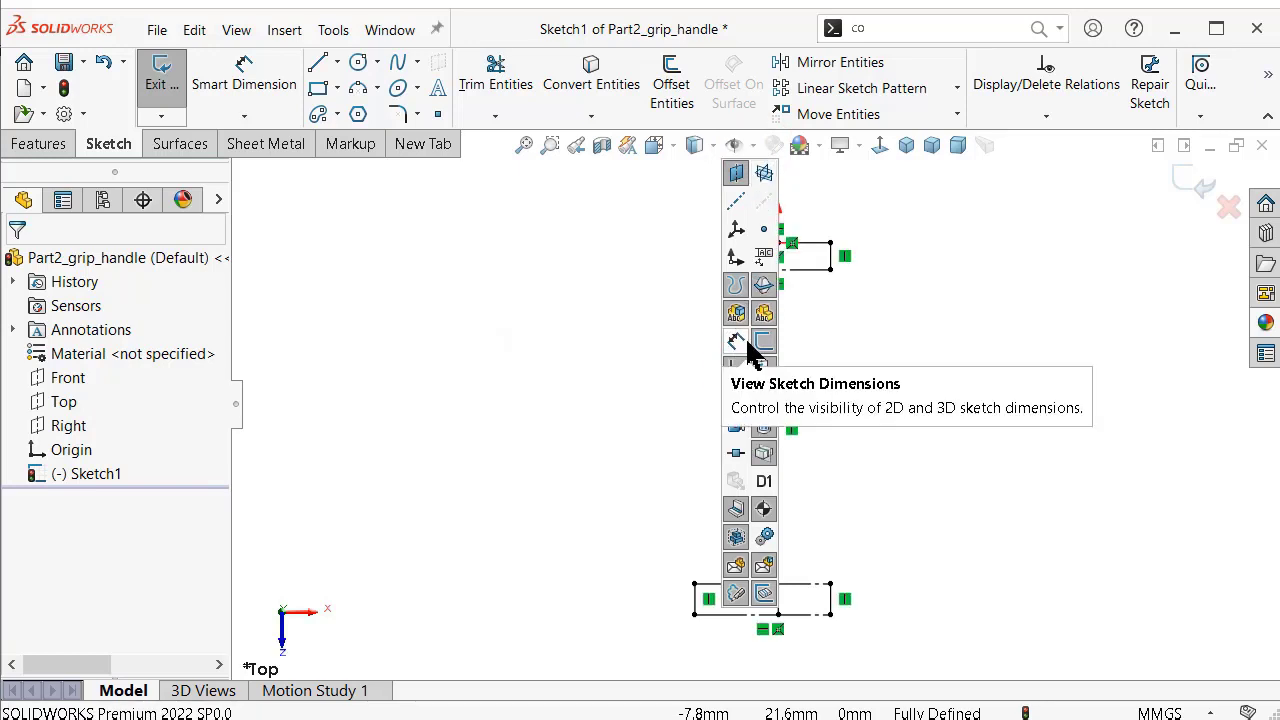
left_click(736, 343)
scroll(814, 309, "down", 1)
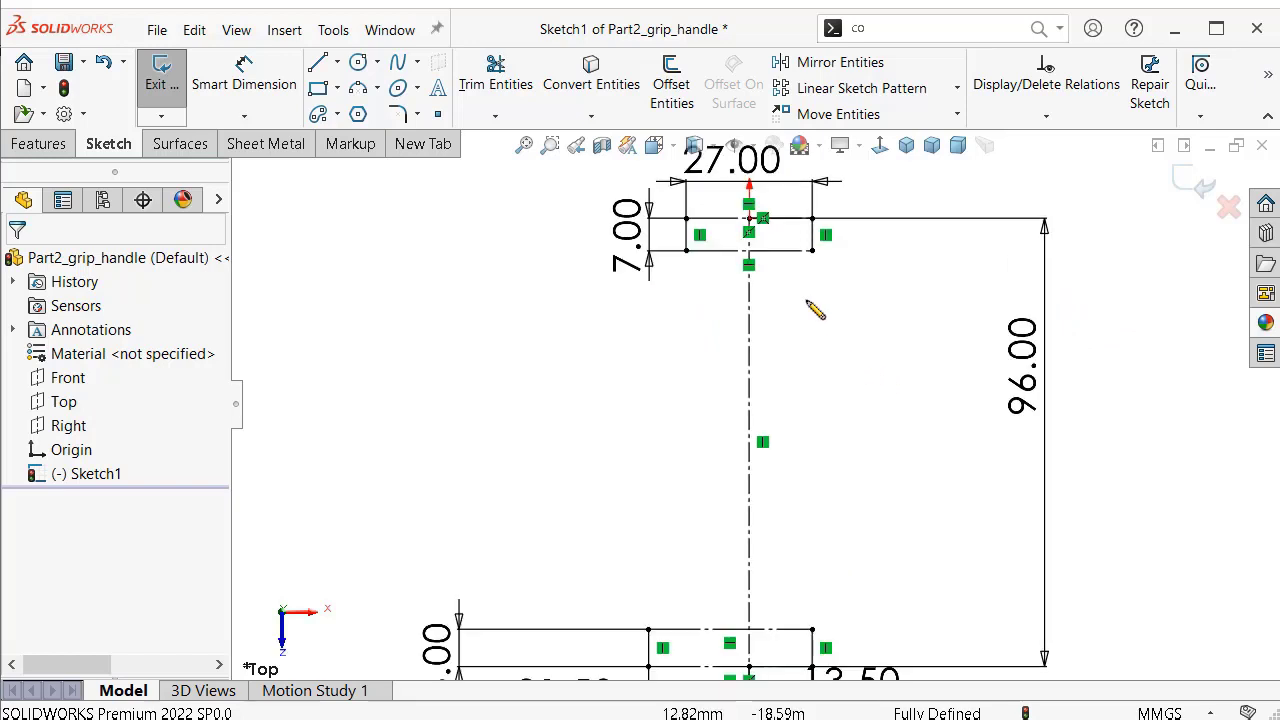
scroll(809, 286, "down", 2)
scroll(775, 350, "up", 1)
scroll(770, 345, "down", 1)
scroll(762, 360, "down", 2)
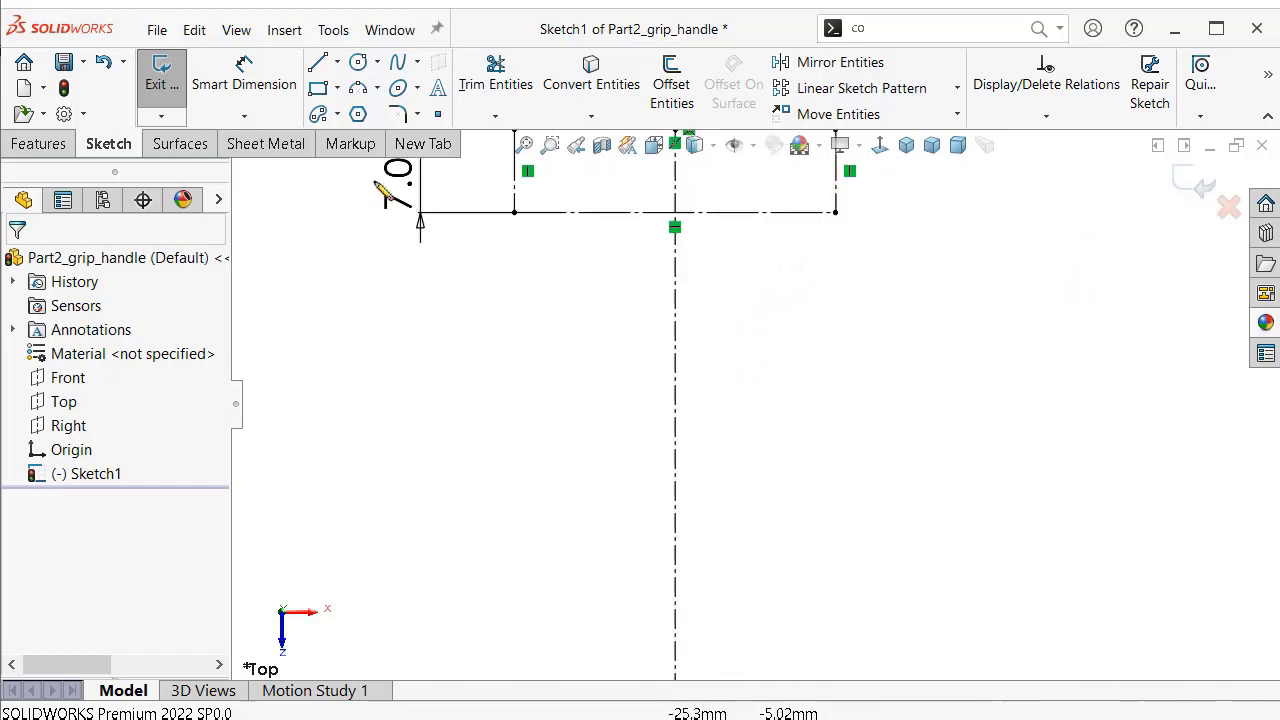
Draw a small 3 Point Arc below the top rectangle.
left_click(362, 89)
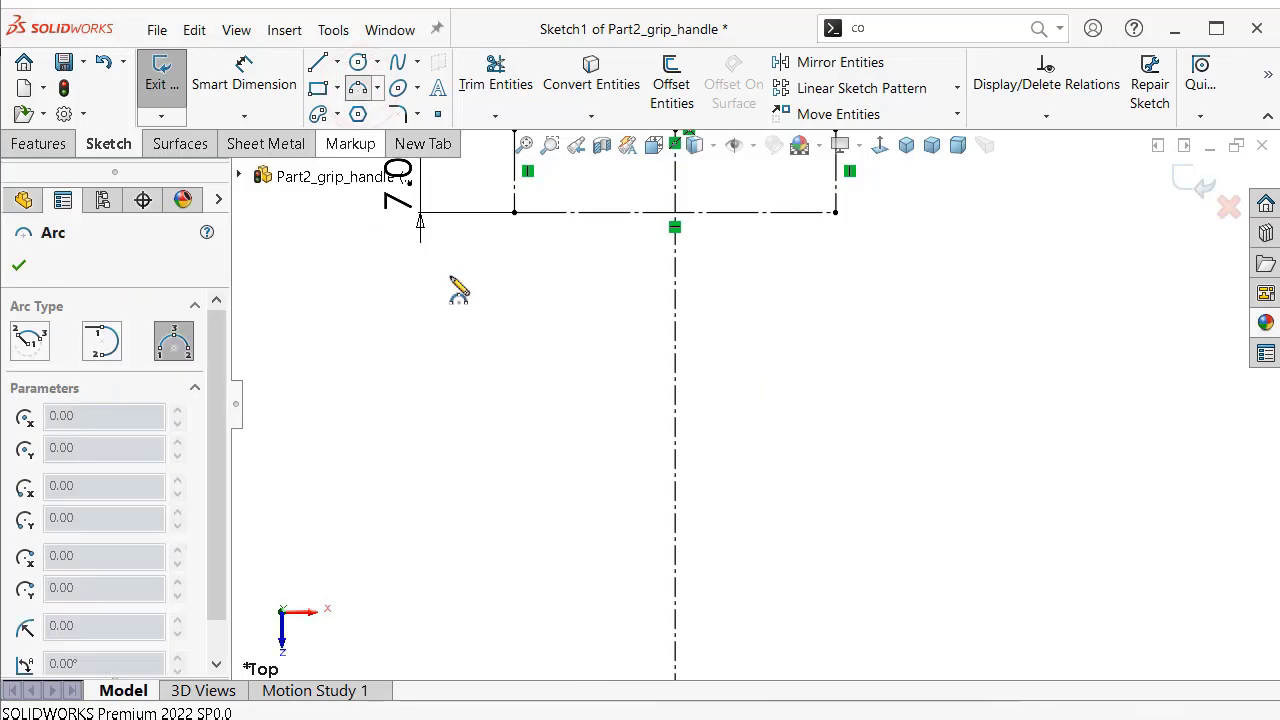
left_click(568, 271)
left_click(617, 351)
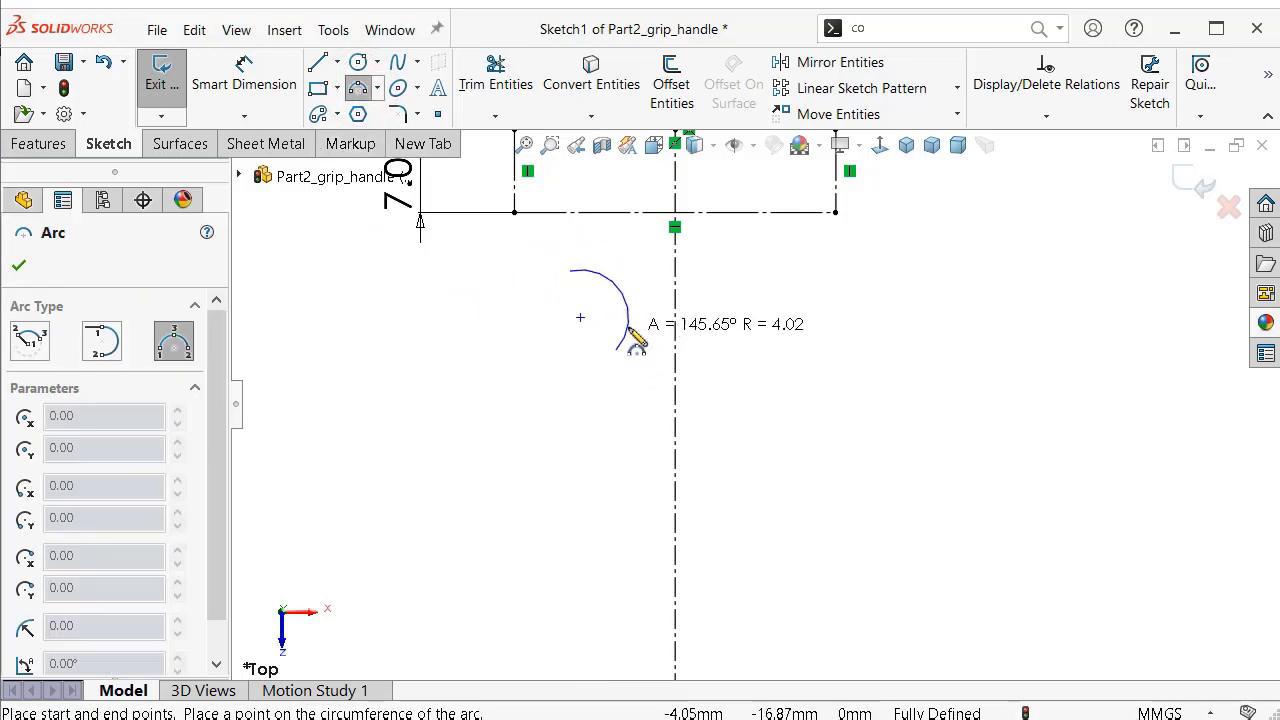
left_click(629, 327)
Dimension the arc radius to 12 mm and drag it left into place.
key("s")
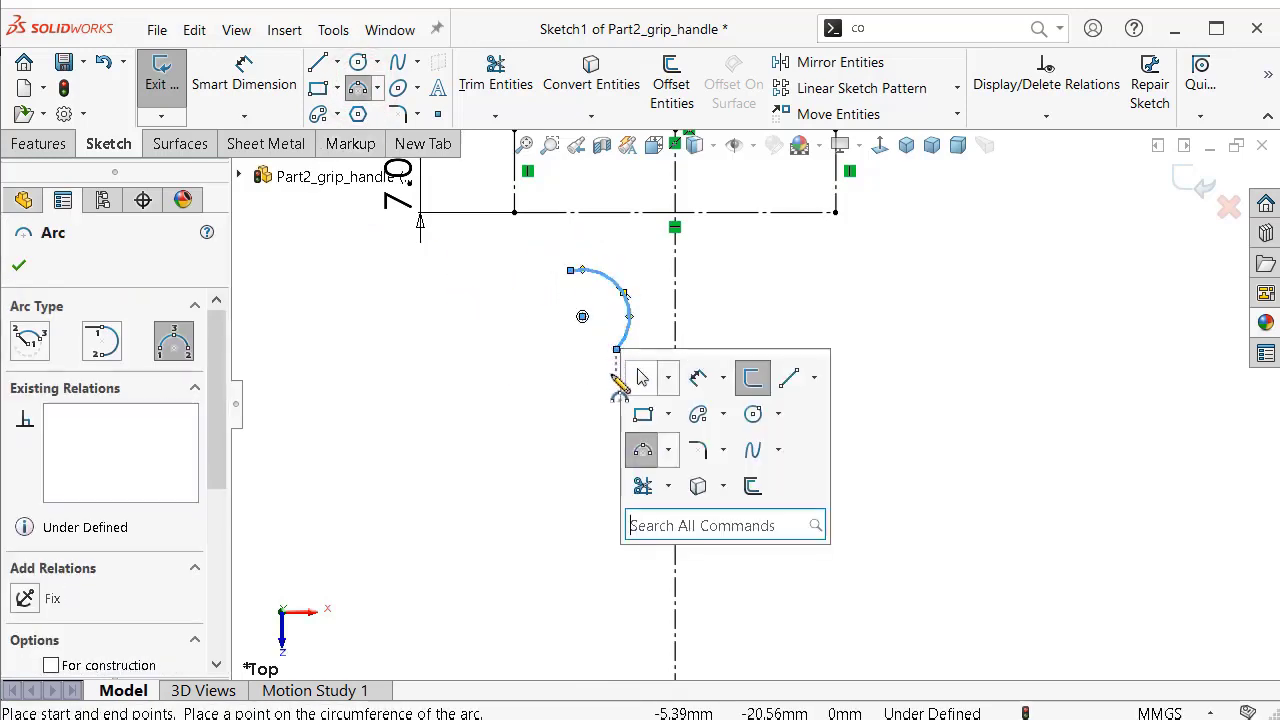
left_click(698, 378)
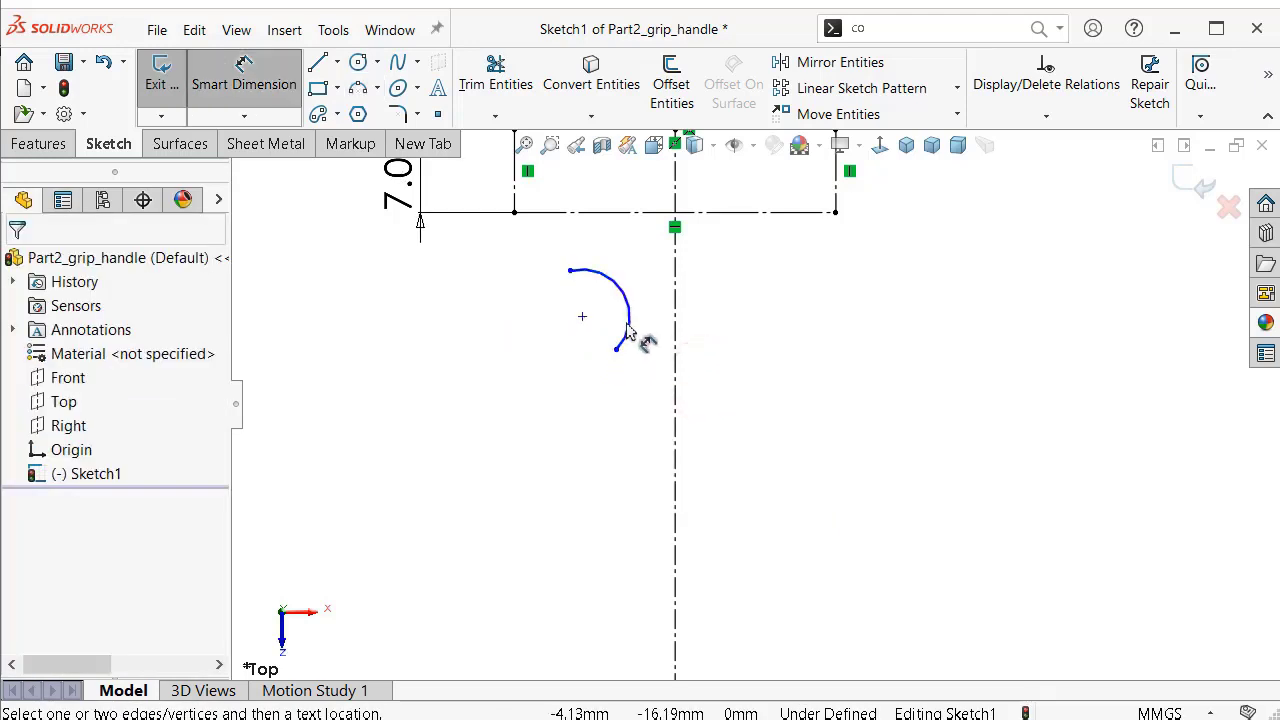
left_click(625, 307)
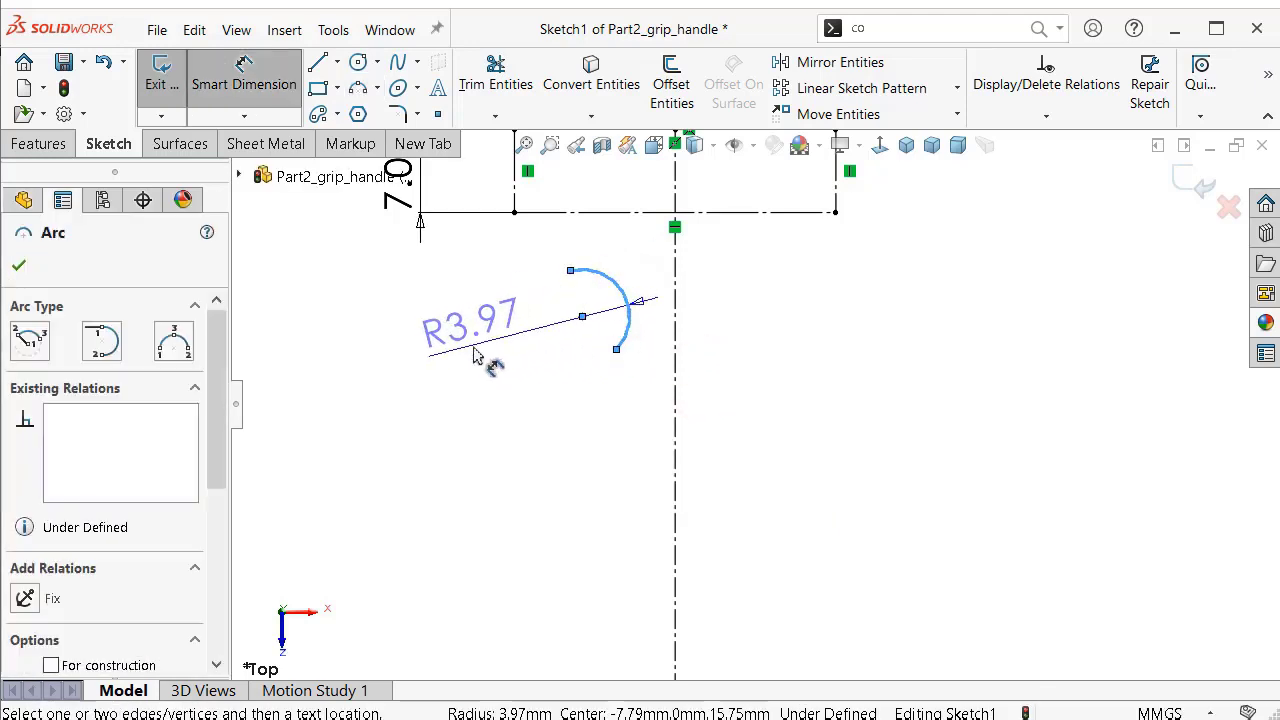
left_click(352, 385)
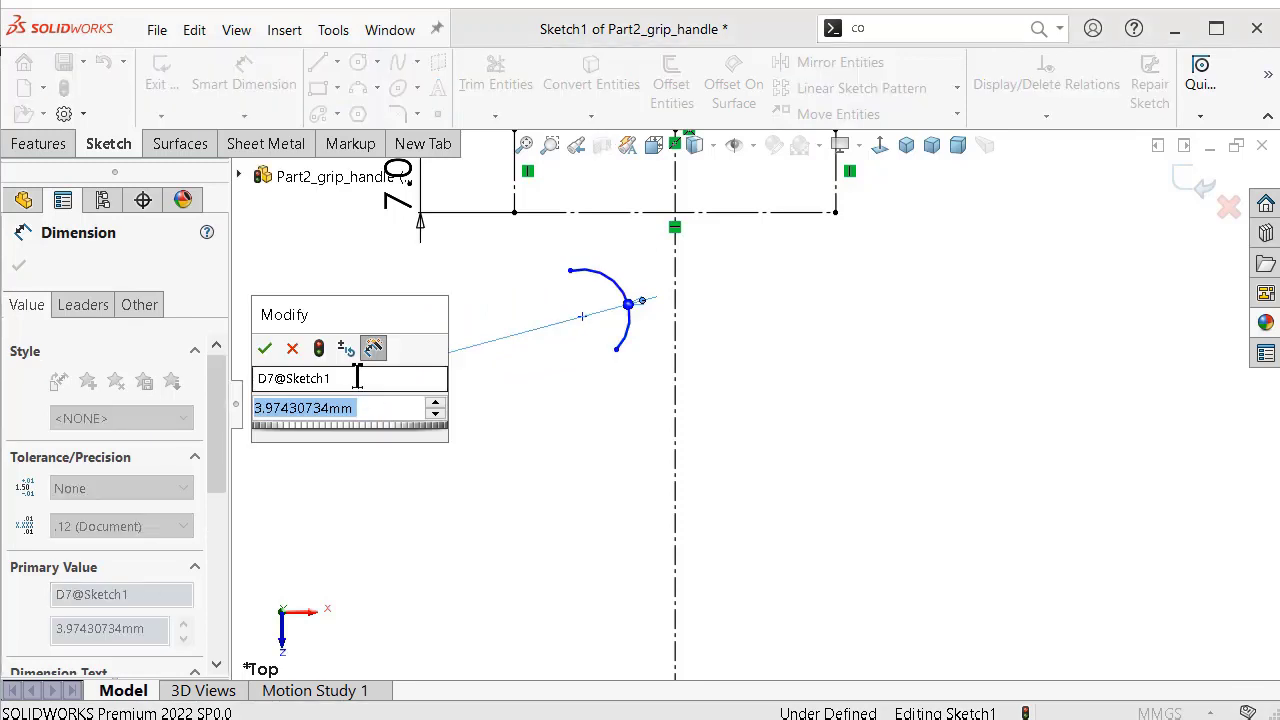
type("12")
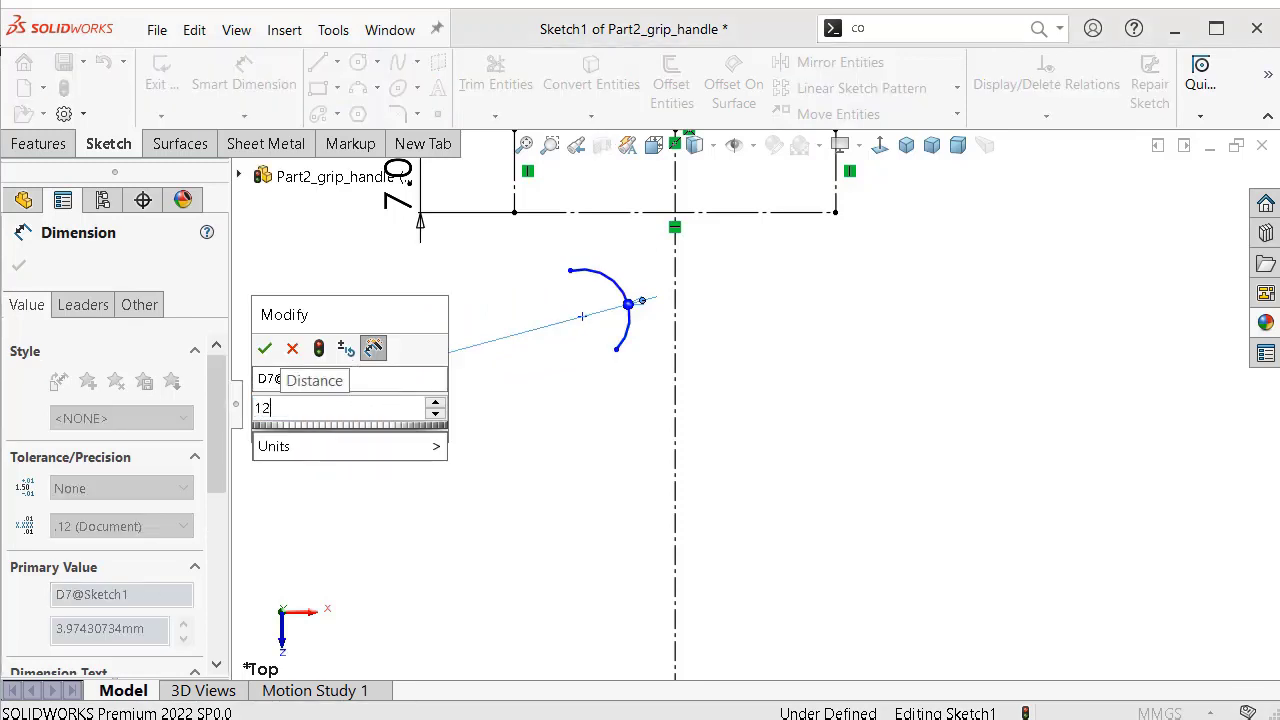
key("Return")
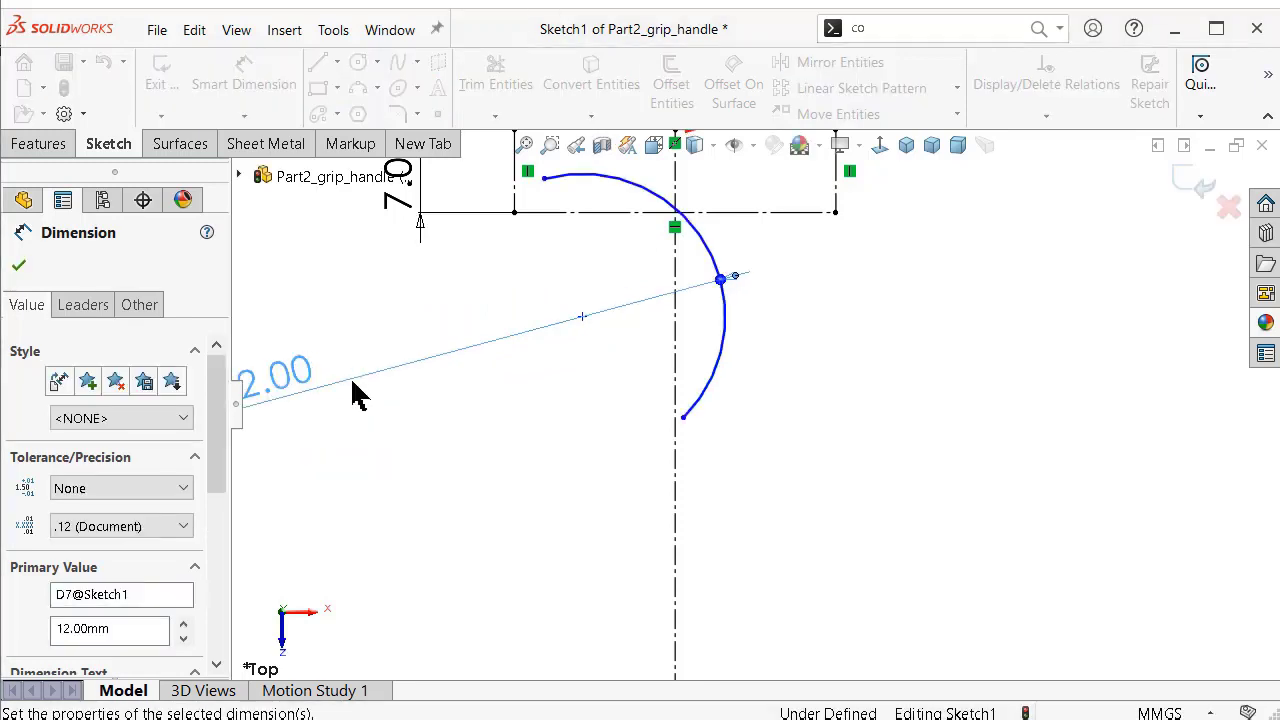
scroll(700, 343, "up", 2)
key("Escape")
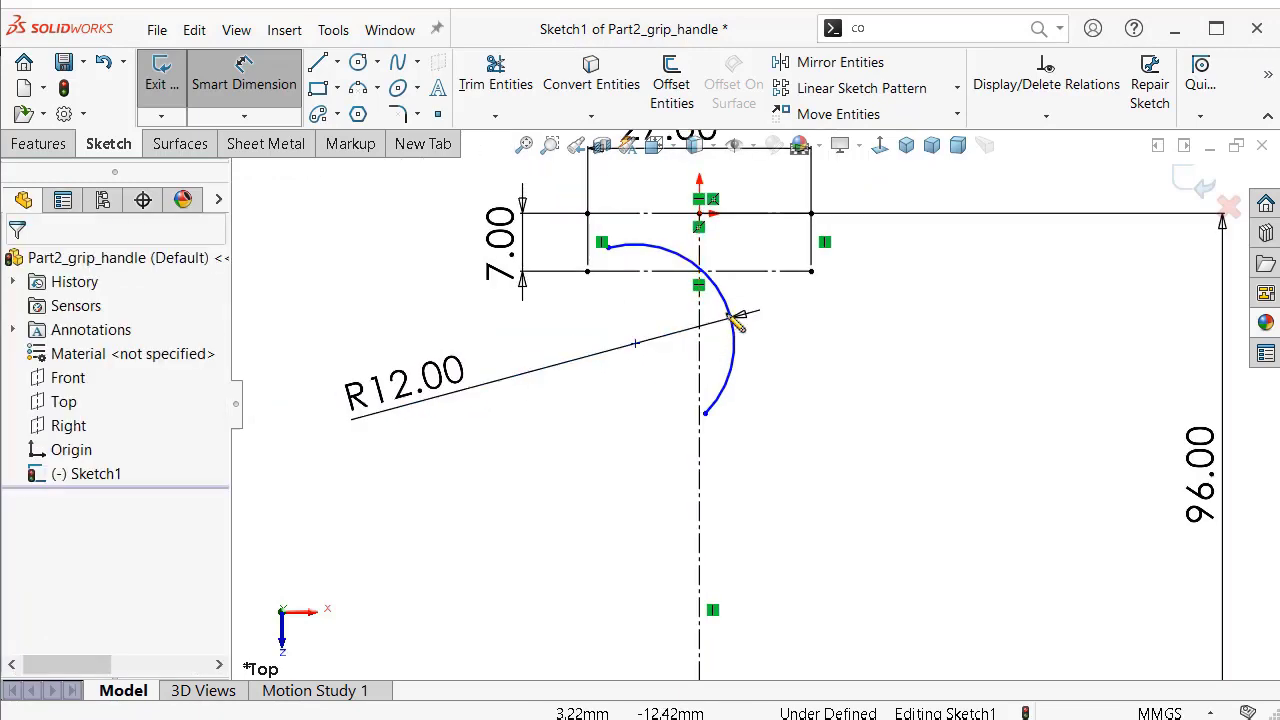
left_click_drag(712, 305, 497, 335)
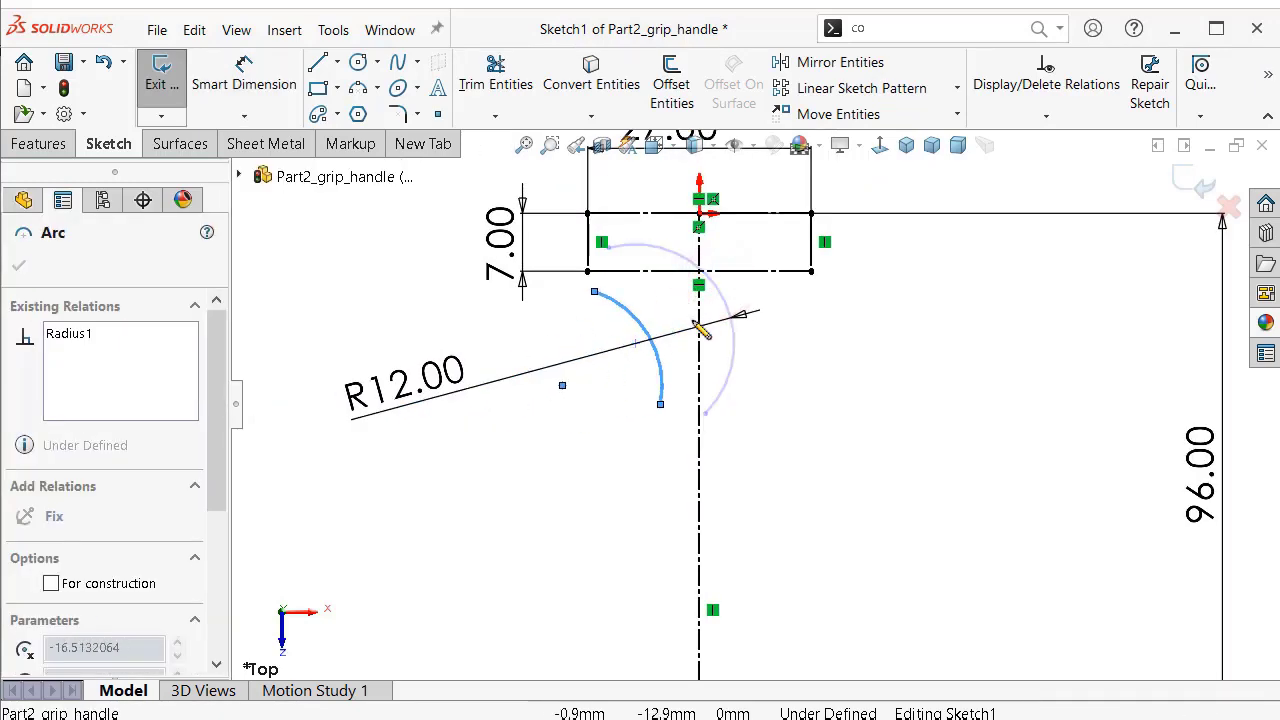
left_click(410, 308)
scroll(600, 265, "down", 3)
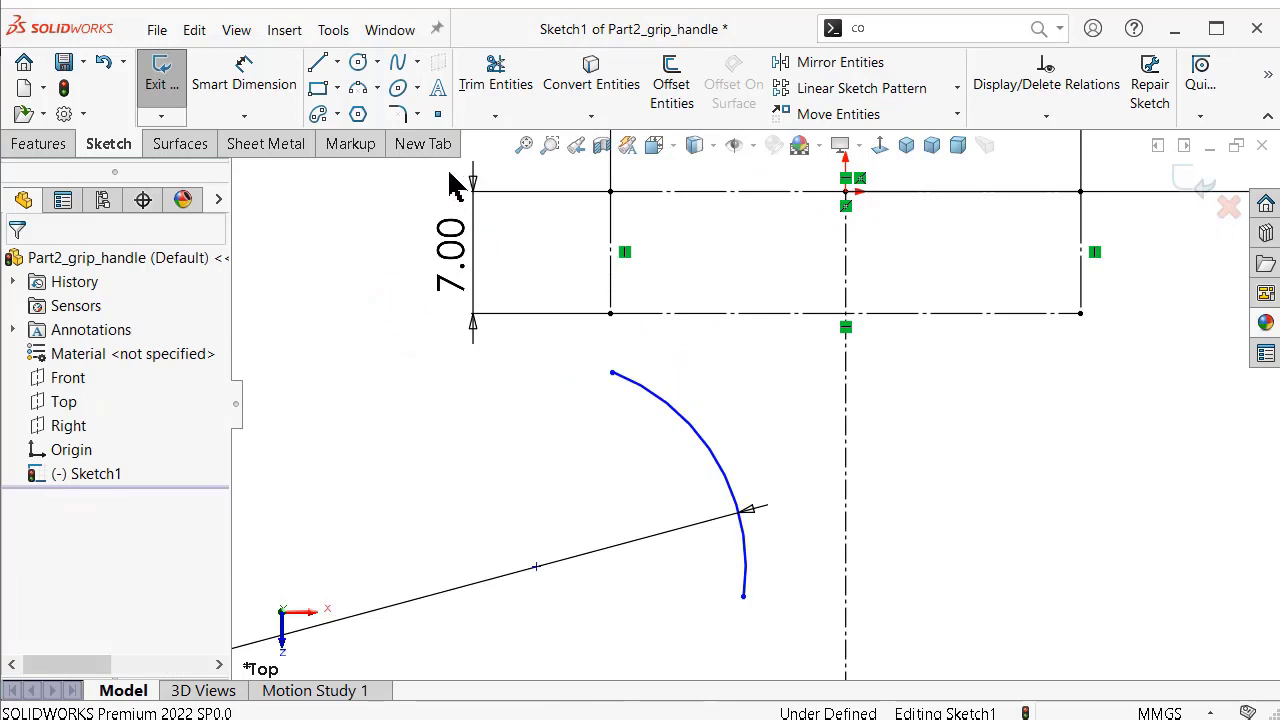
Draw a 3-point arc from the R12 arc's lower end to the lower rectangle's top-left corner.
left_click(358, 88)
scroll(797, 578, "up", 2)
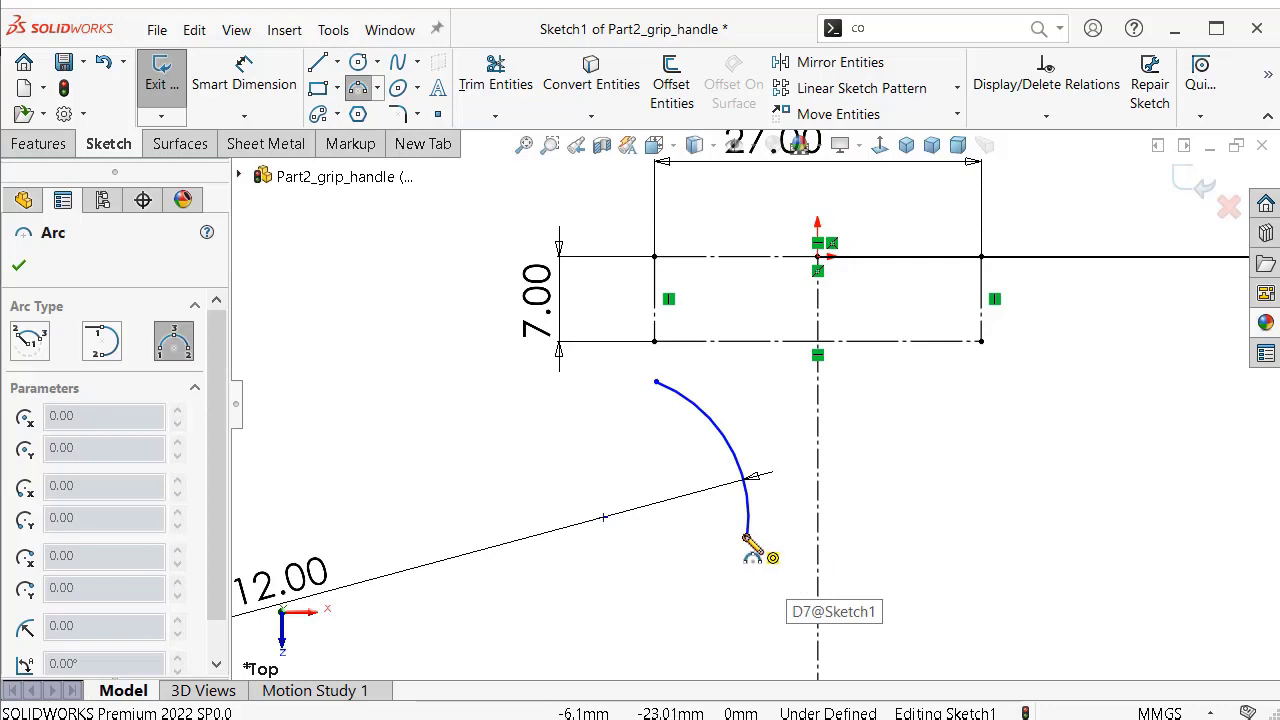
left_click(745, 537)
scroll(777, 565, "up", 2)
scroll(777, 590, "up", 1)
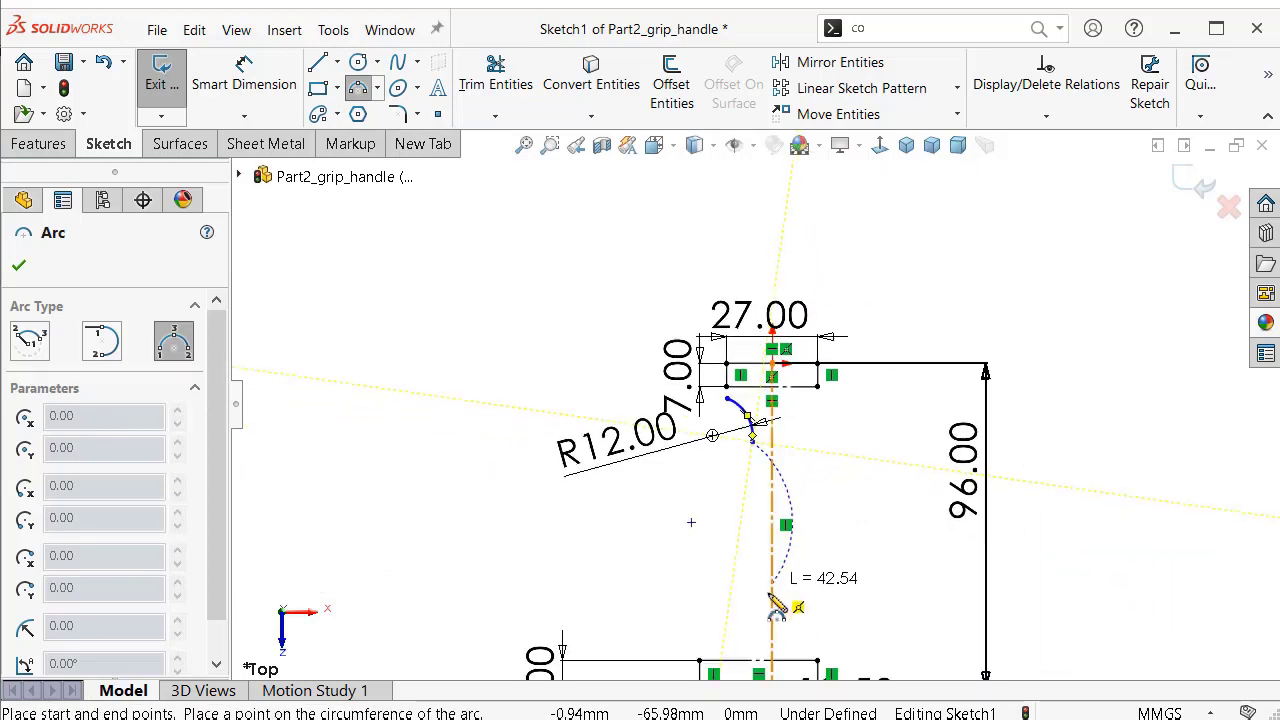
scroll(765, 610, "down", 1)
scroll(760, 640, "down", 1)
left_click(598, 662)
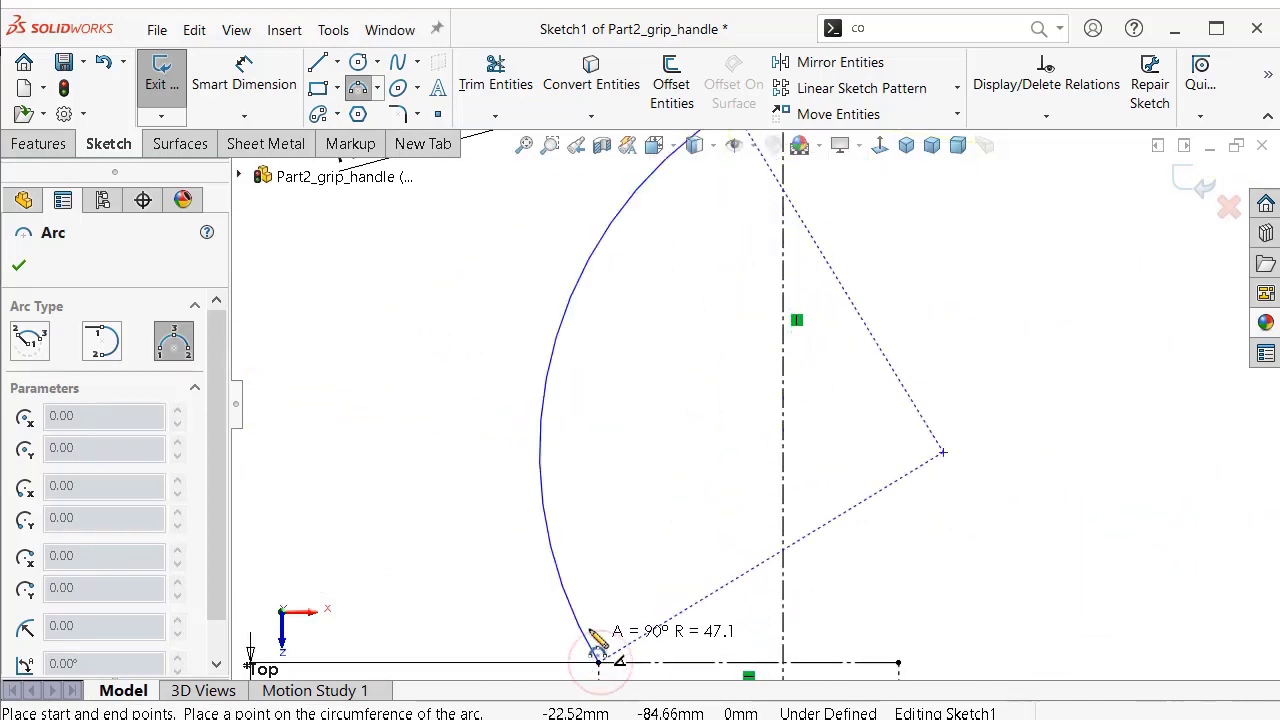
scroll(605, 570, "up", 2)
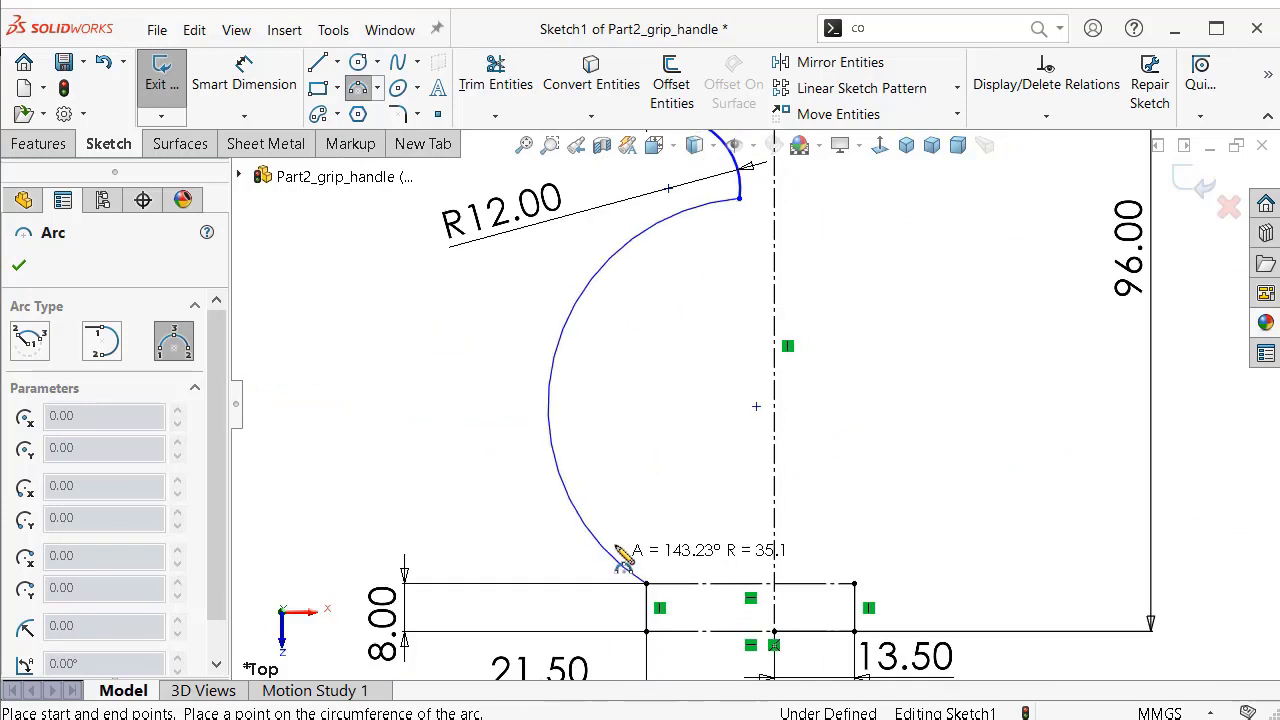
left_click(657, 500)
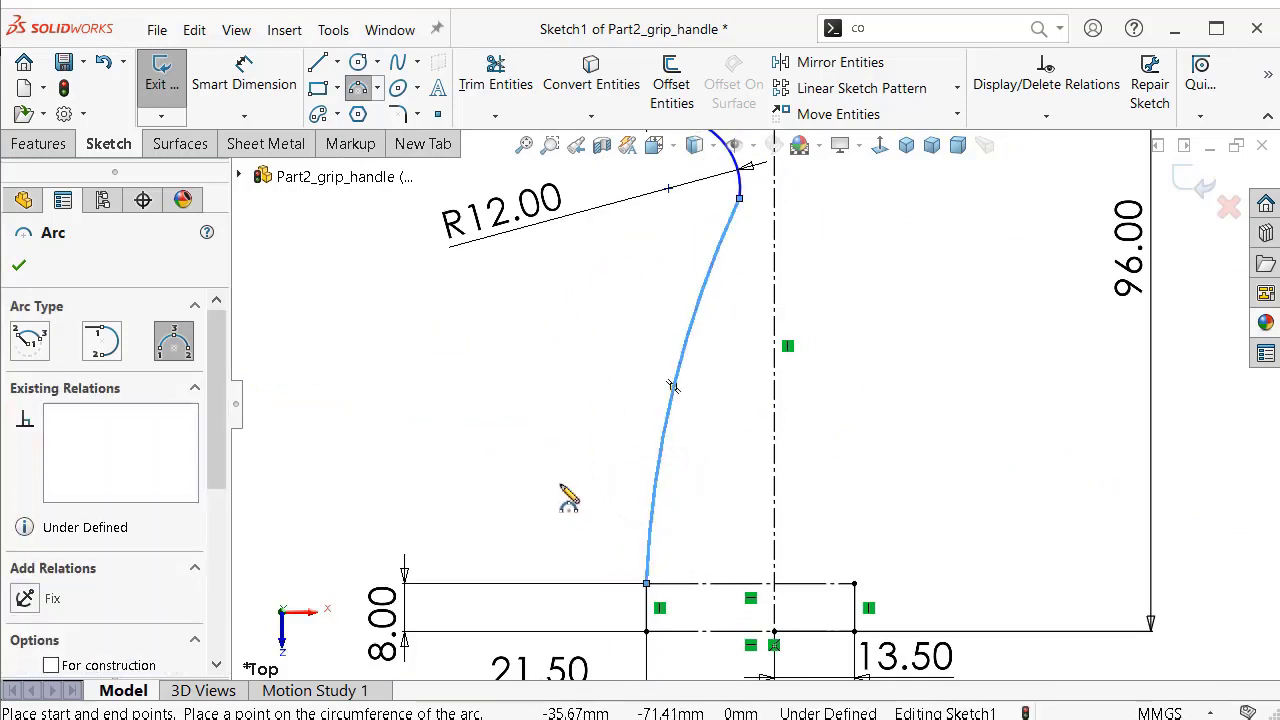
key("Escape")
Convert the long arc into construction geometry.
scroll(630, 537, "down", 1)
scroll(630, 537, "down", 1)
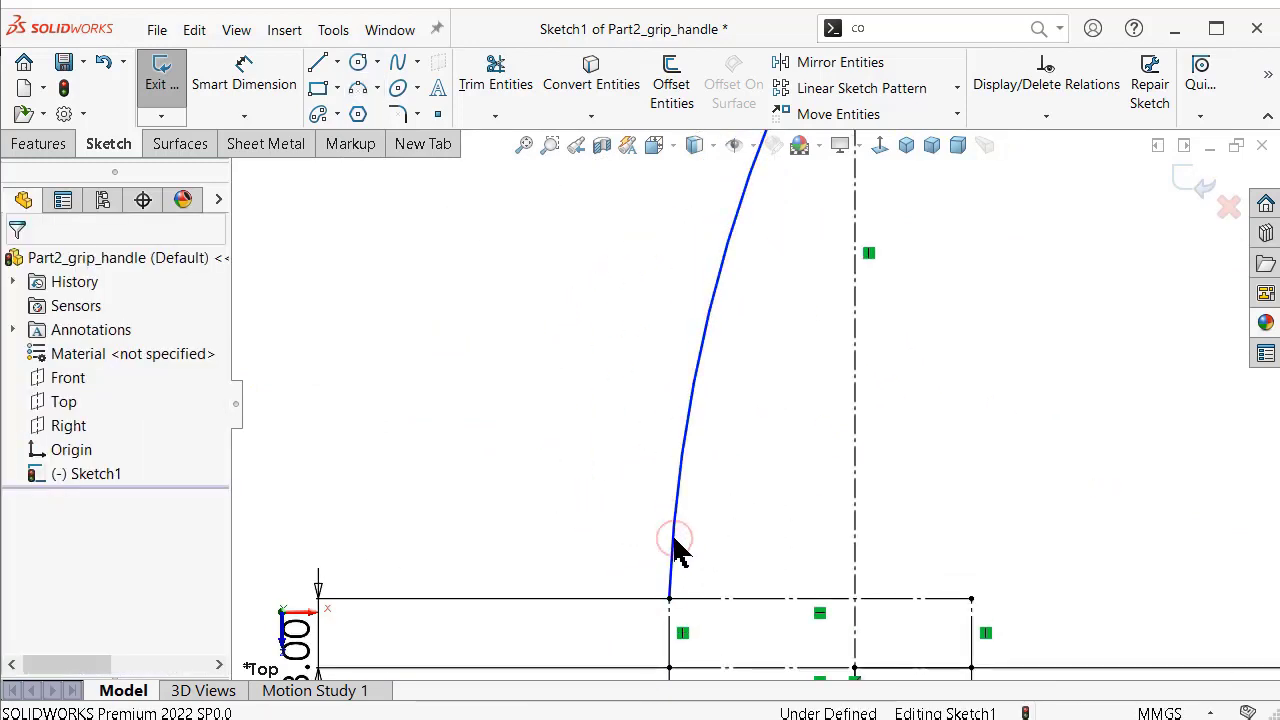
left_click(675, 548)
left_click(614, 472)
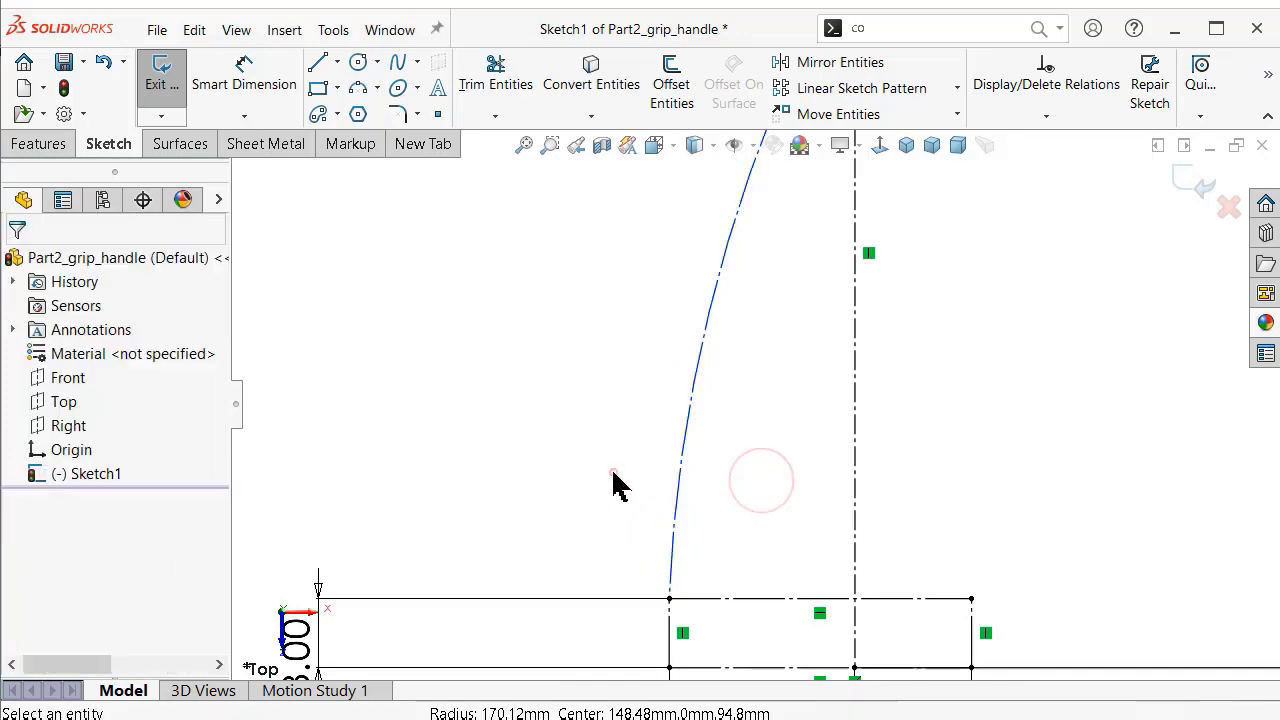
left_click(674, 566)
key("Escape")
Check the long arc's lower endpoint and its relation to the rectangle side.
left_click(669, 600)
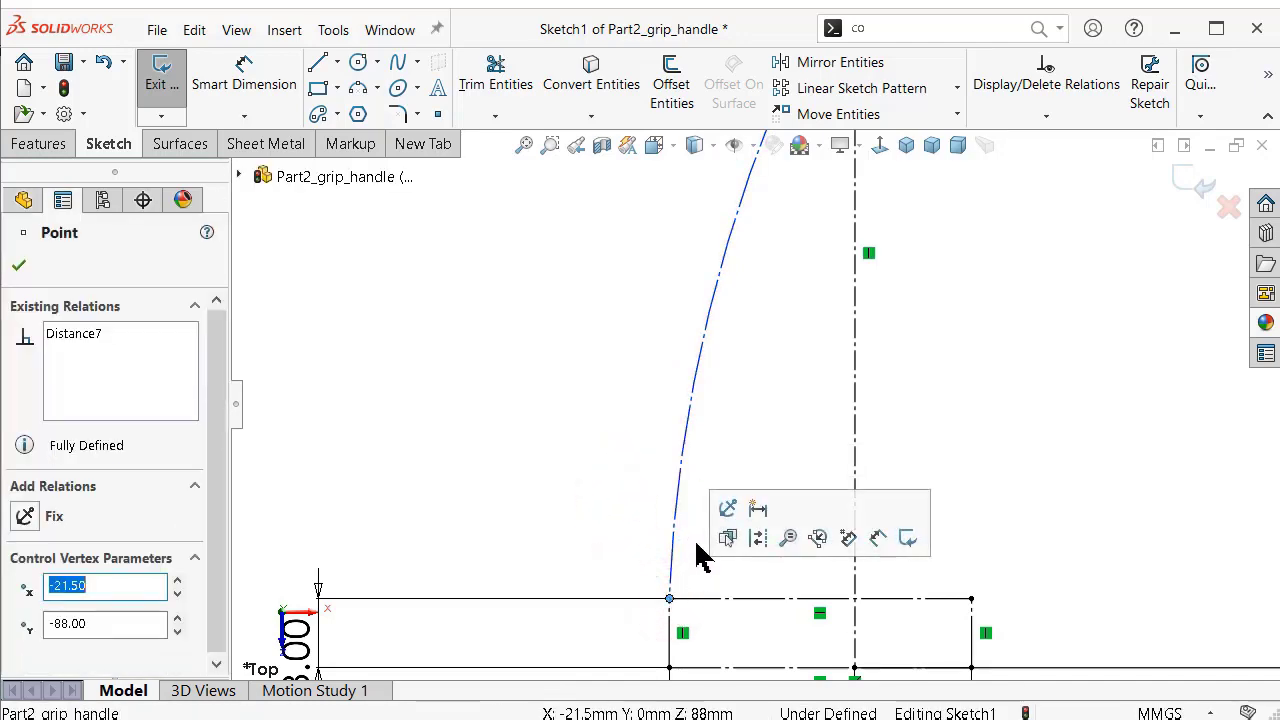
left_click(630, 494)
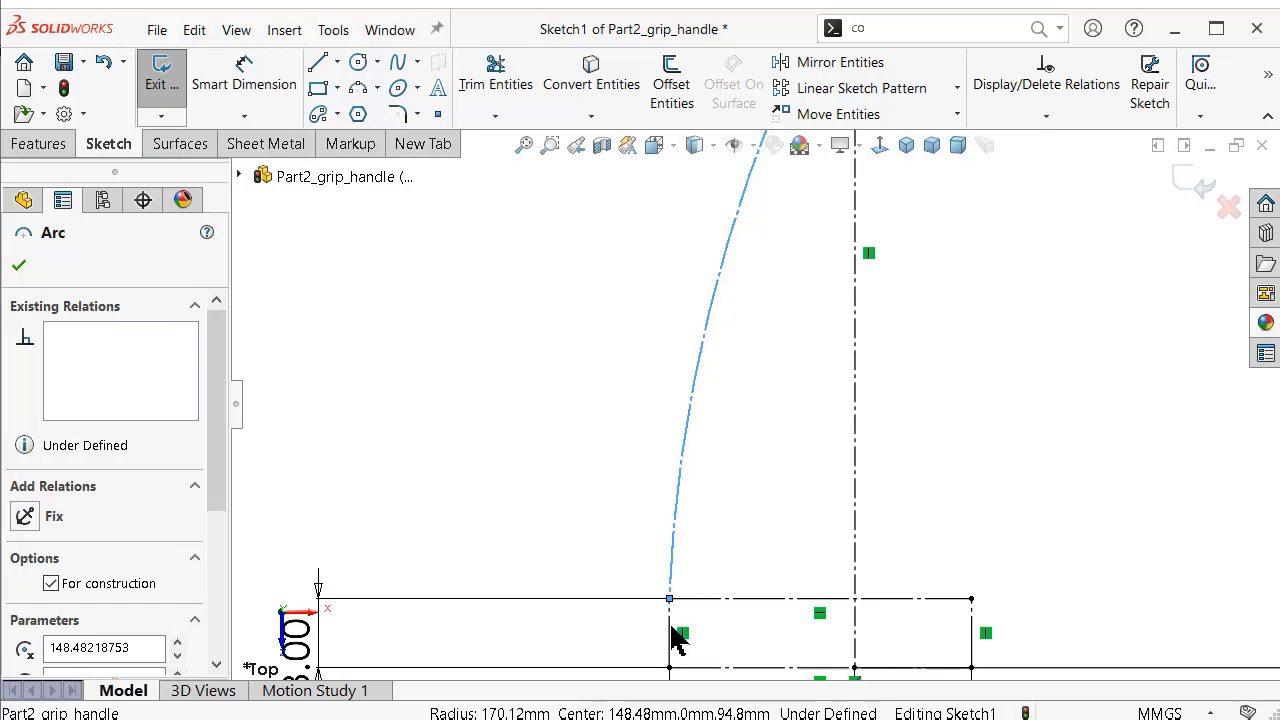
left_click(672, 632, "ctrl")
left_click(662, 314)
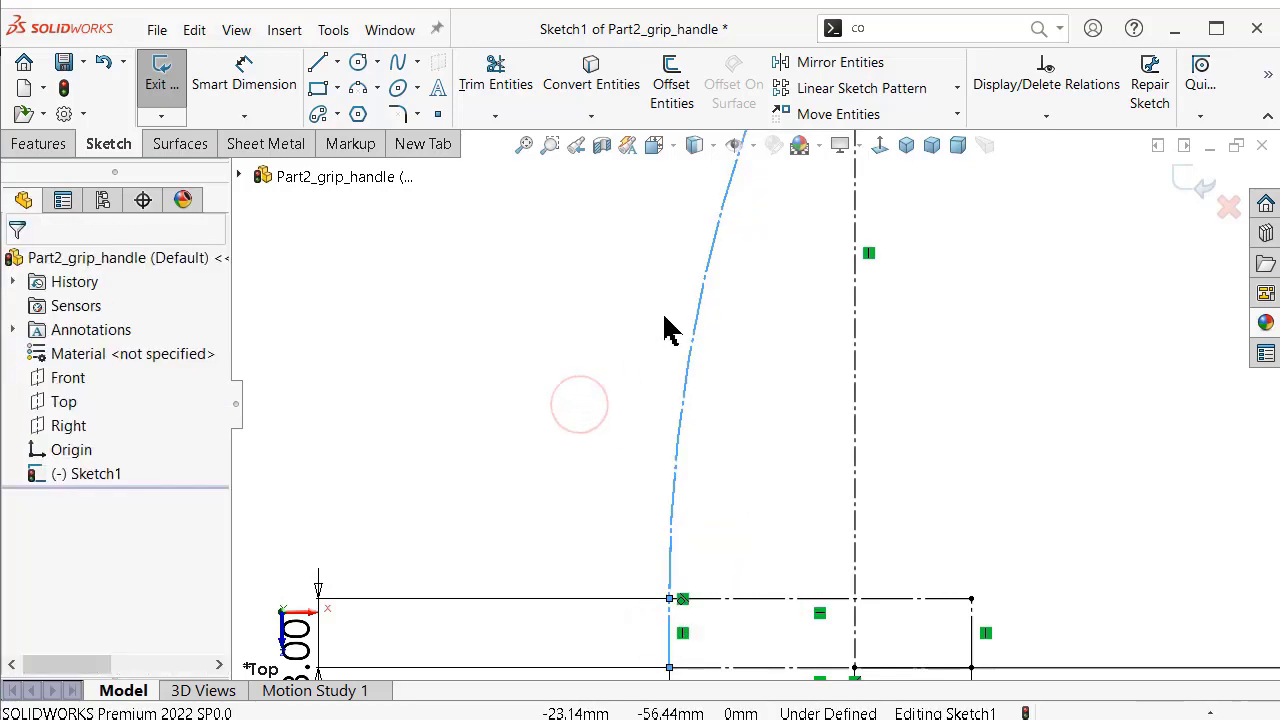
scroll(749, 214, "up", 3)
scroll(766, 206, "down", 3)
scroll(818, 308, "down", 2)
Make the R12 arc tangent to the long arc at their junction.
left_click(813, 288)
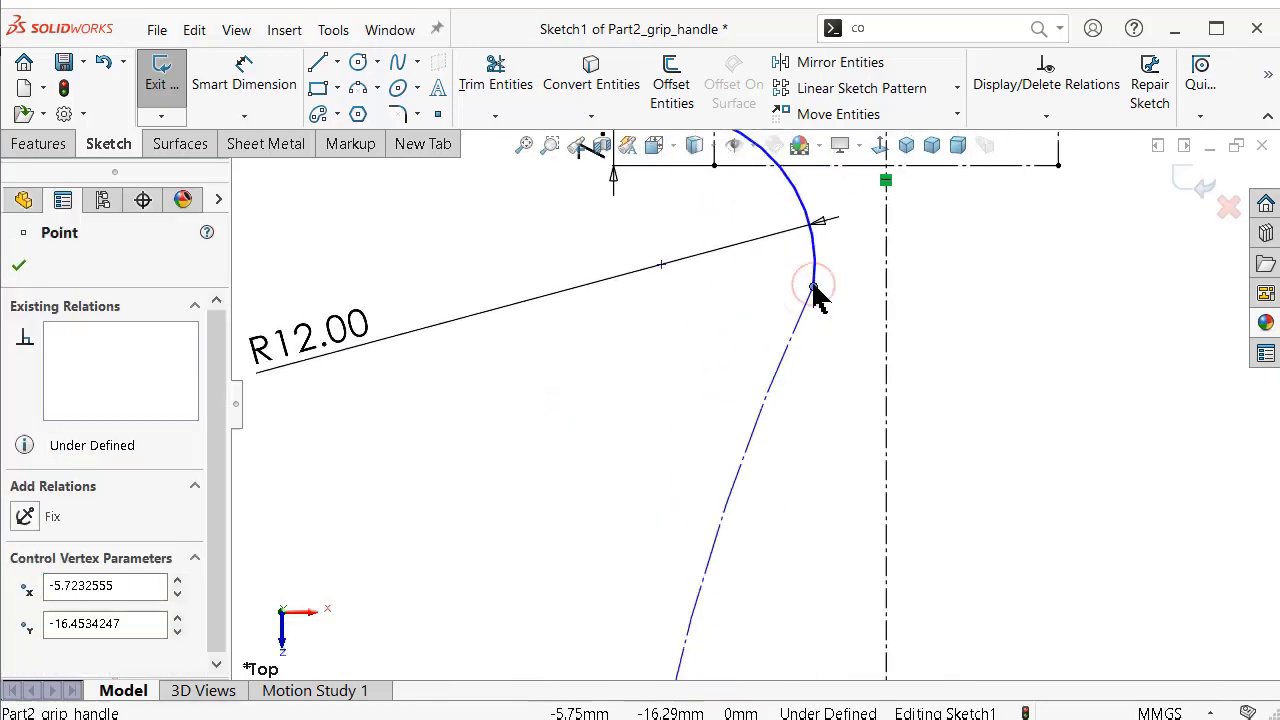
left_click(872, 196)
left_click(675, 378)
scroll(754, 271, "up", 2)
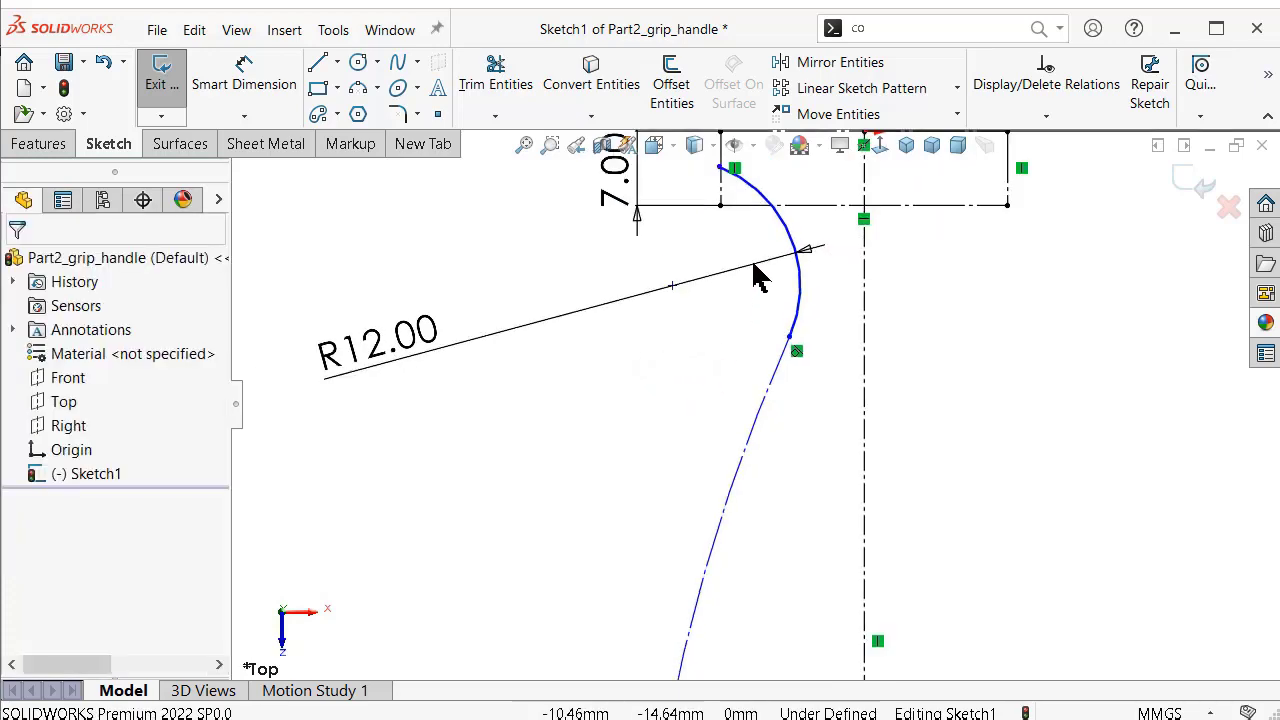
scroll(760, 252, "down", 2)
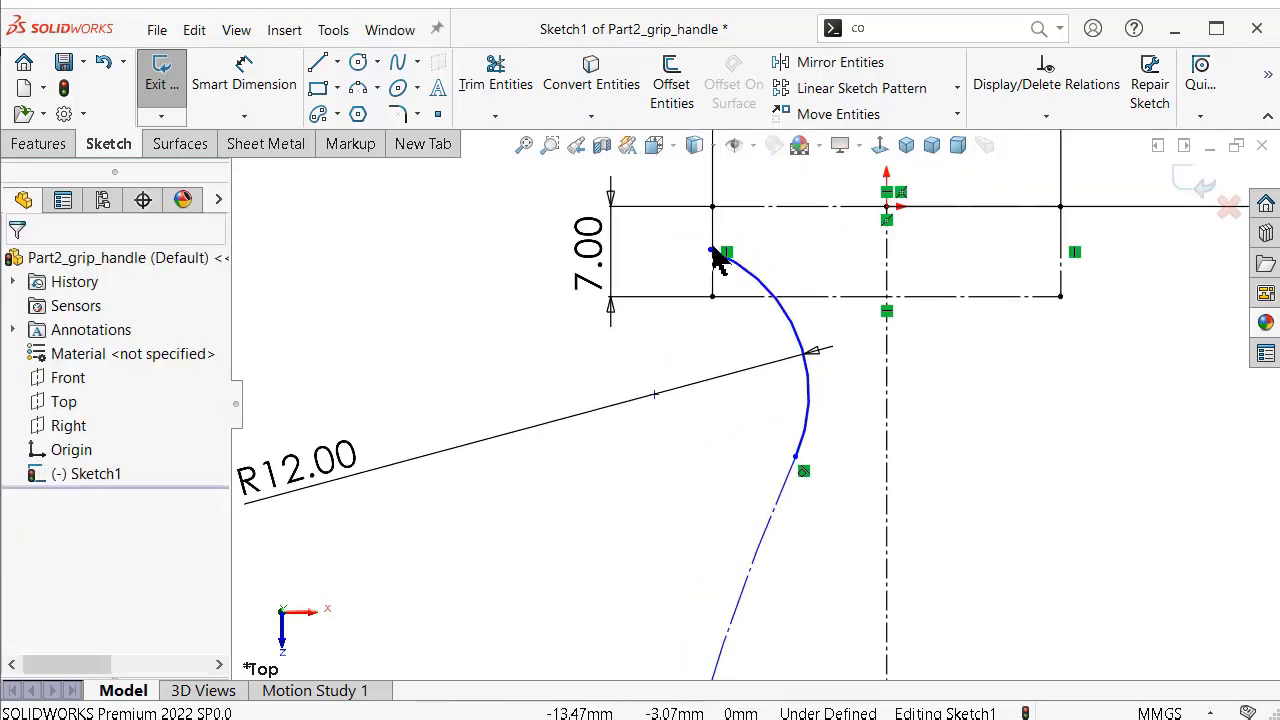
Drag the R12 arc lower so its upper end sits free below the top rectangle.
left_click_drag(798, 462, 824, 590)
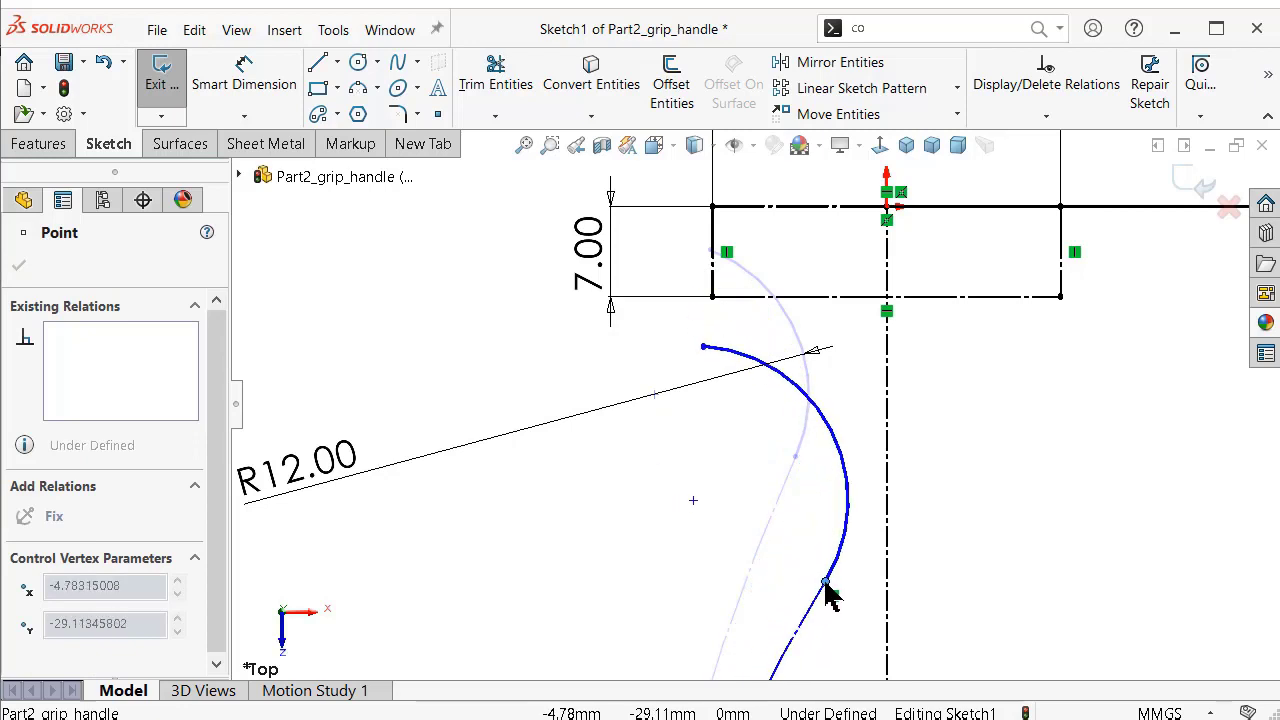
left_click(579, 399)
left_click_drag(704, 348, 742, 358)
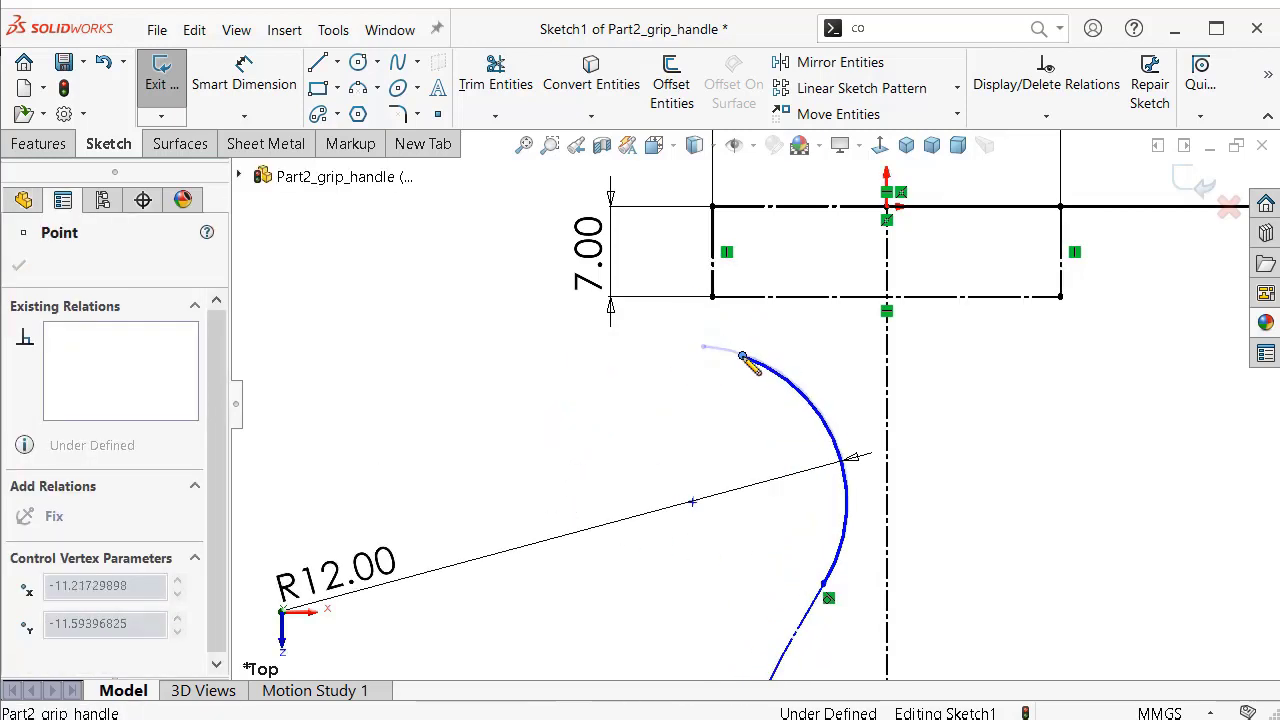
left_click(651, 394)
Draw a spline from the top rectangle's lower-left corner to the R12 arc's upper end.
left_click(397, 66)
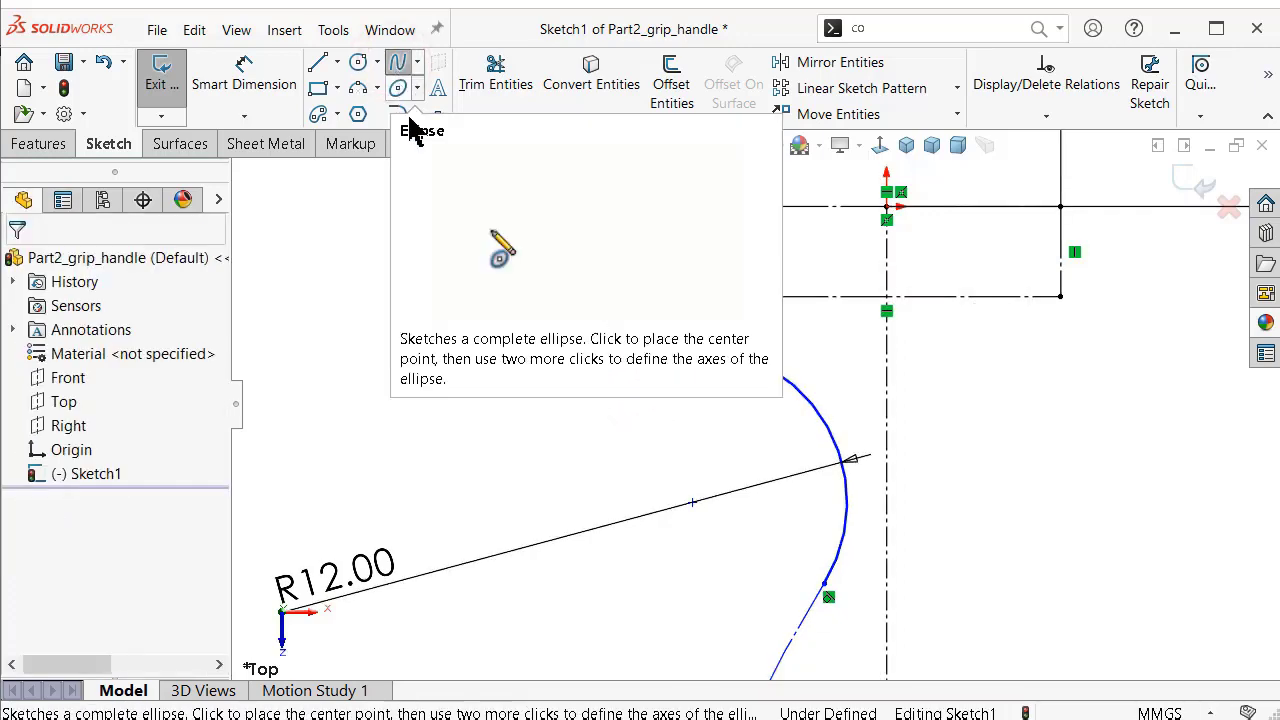
left_click(713, 297)
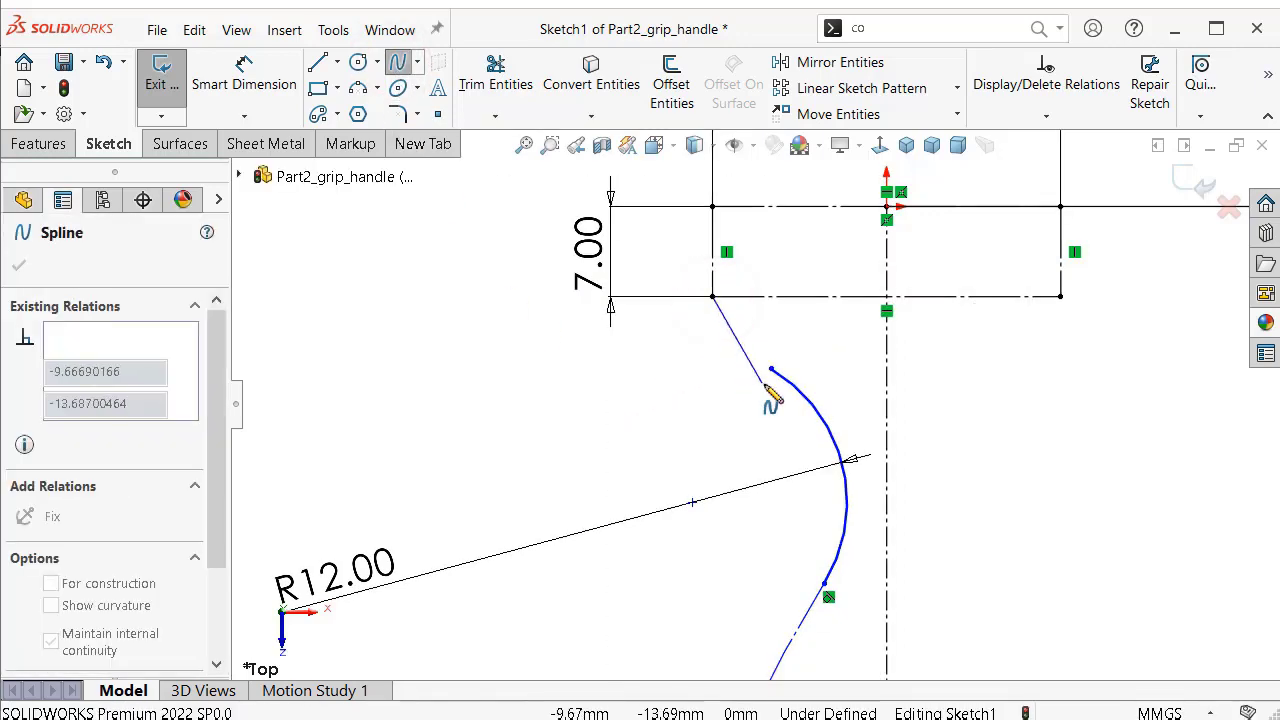
left_click(771, 370)
right_click(799, 410)
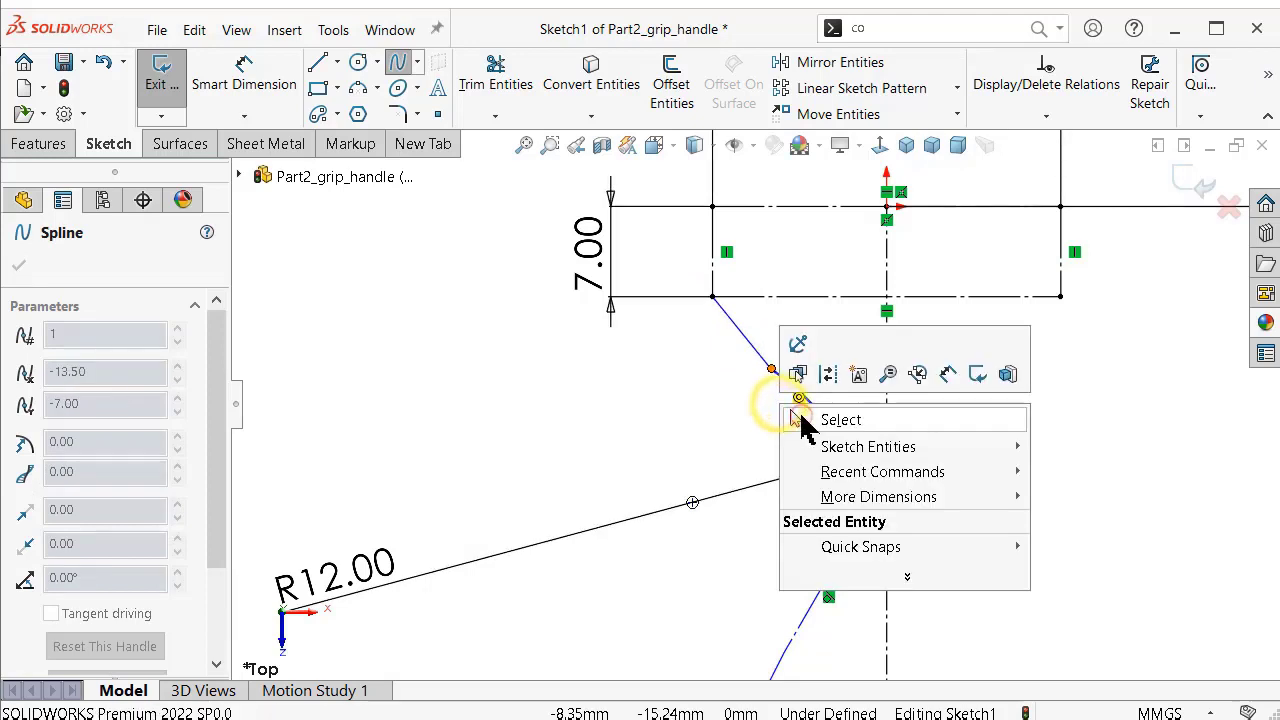
left_click(826, 420)
scroll(780, 343, "down", 2)
scroll(675, 332, "down", 1)
Make the spline leave the rectangle corner straight down with a Vertical relation.
left_click(676, 342)
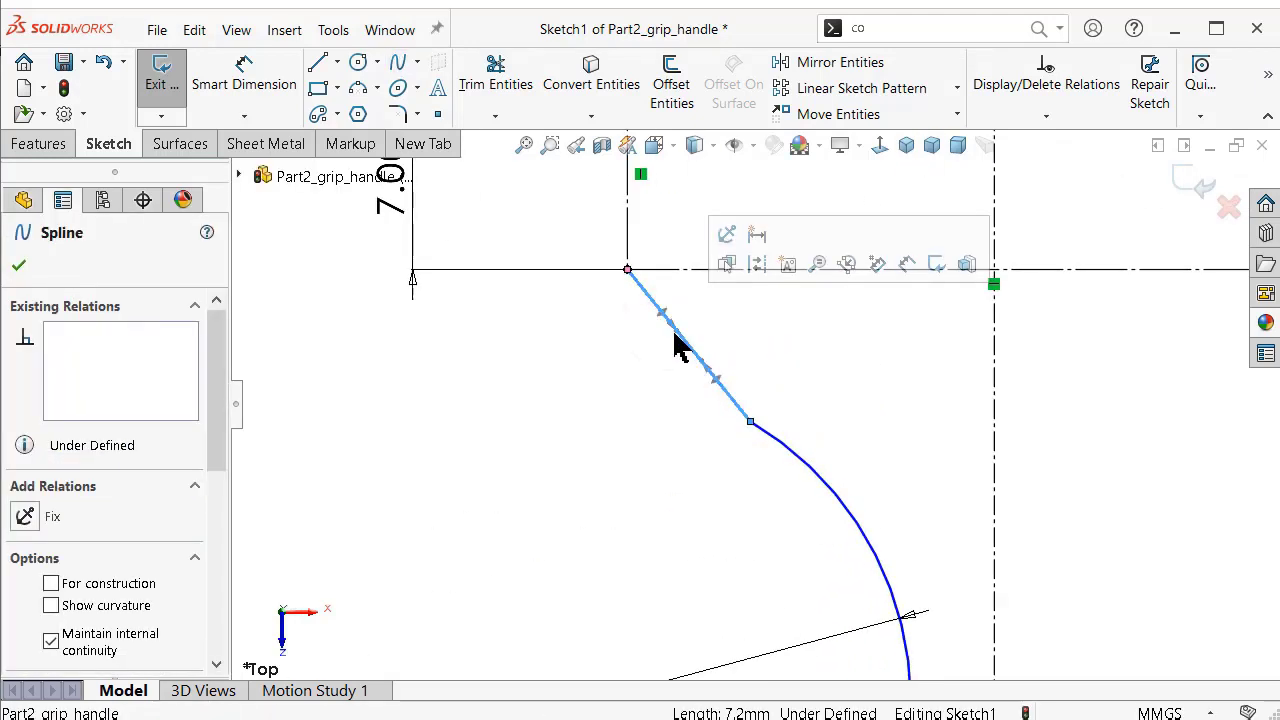
left_click_drag(662, 322, 625, 340)
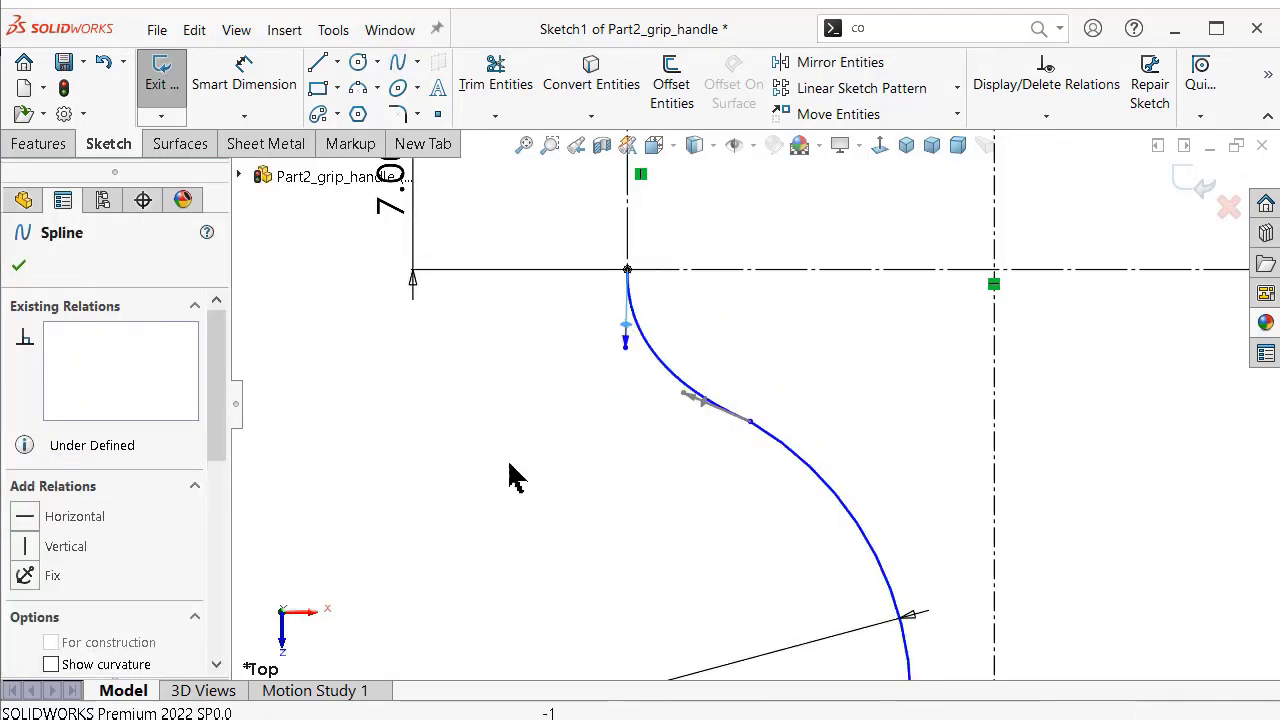
left_click(57, 550)
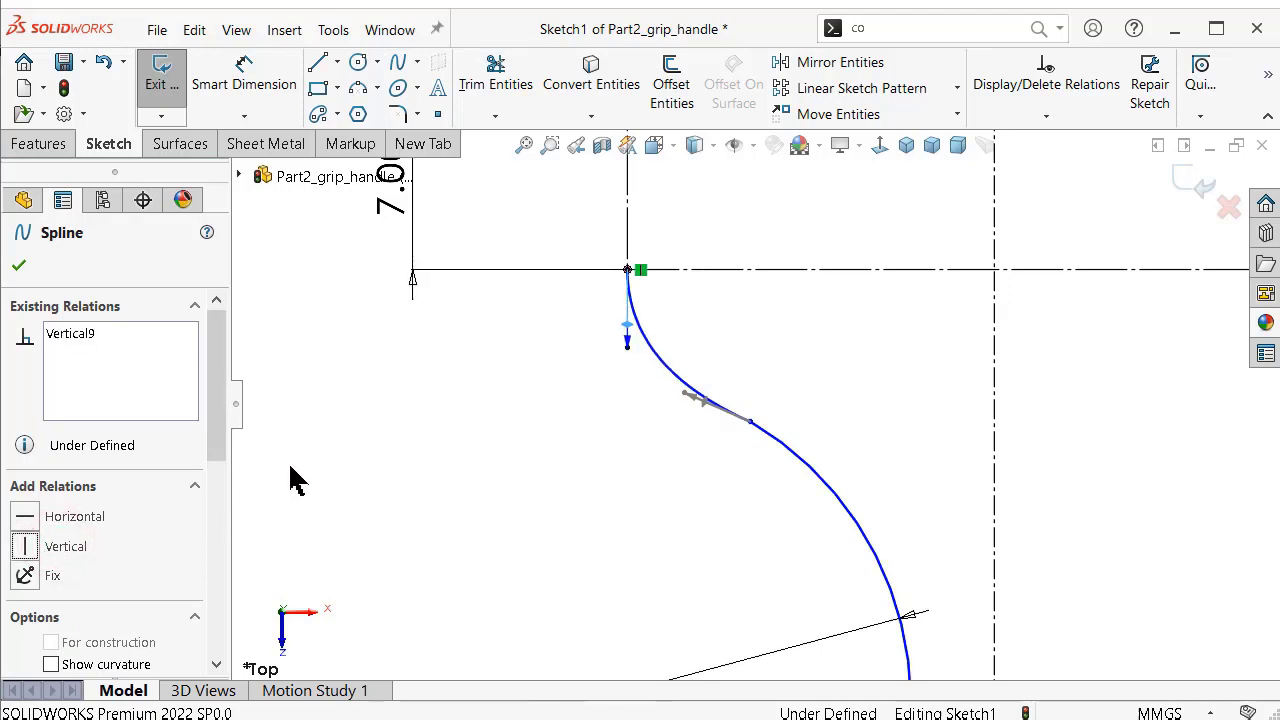
left_click(407, 443)
right_click_drag(516, 447, 529, 337)
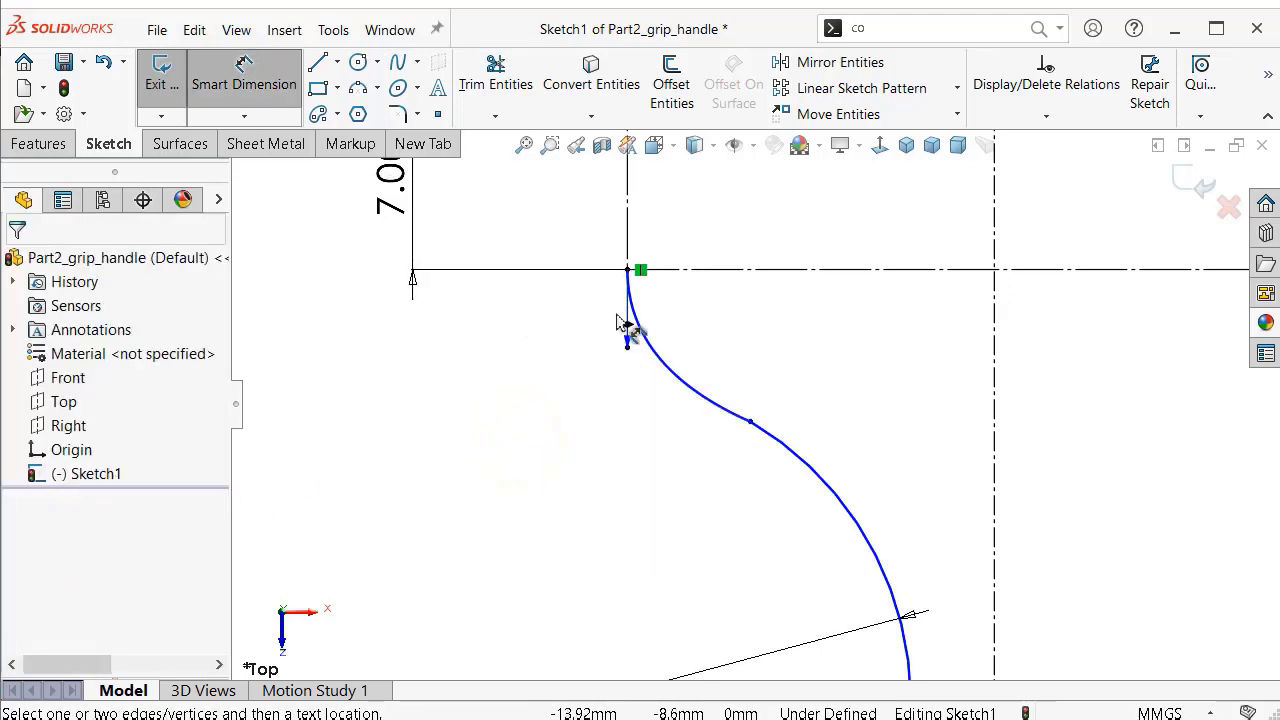
Dimension the spline's upper tangent handle to 2.00 mm.
left_click(627, 330)
left_click(548, 355)
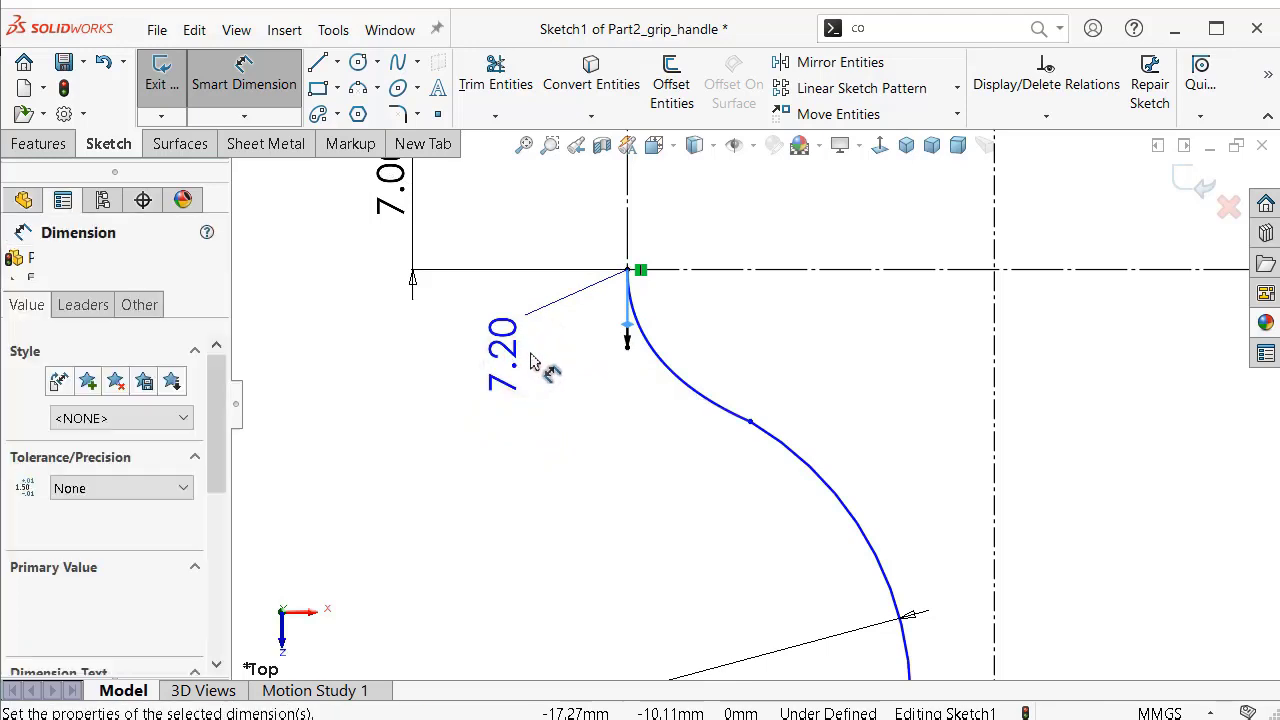
type("2")
key("Return")
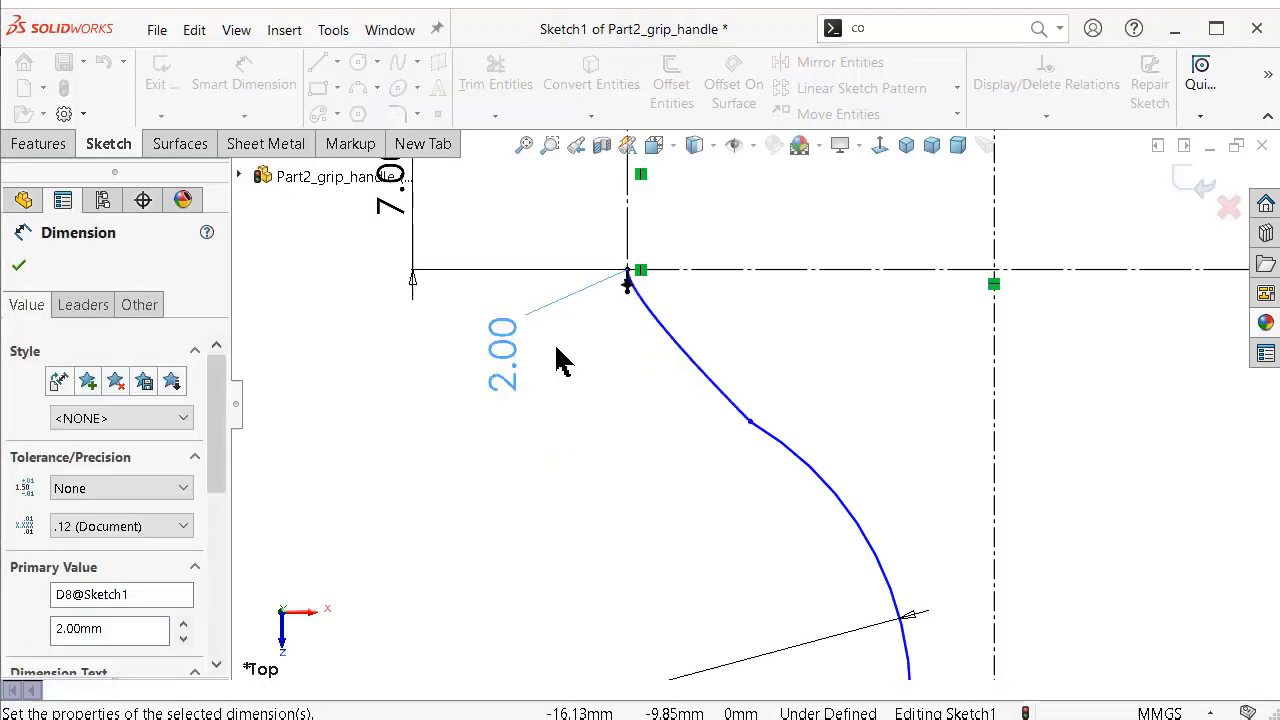
left_click(605, 392)
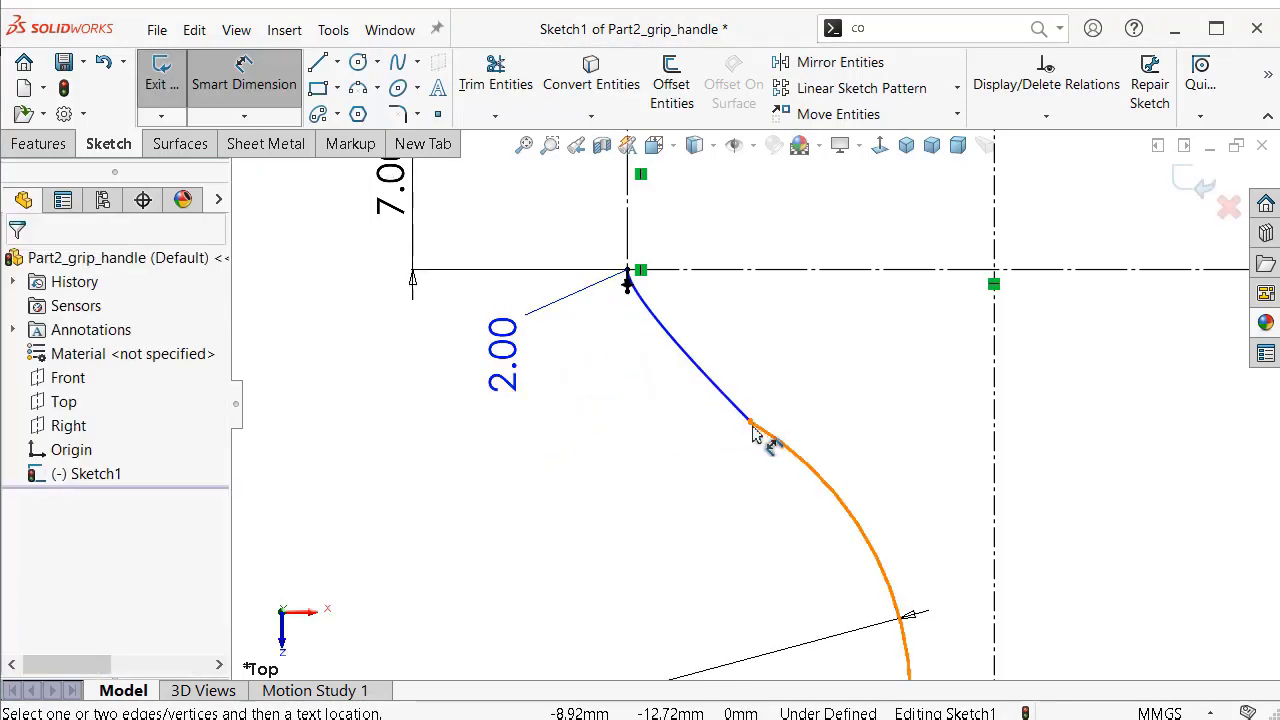
key("Escape")
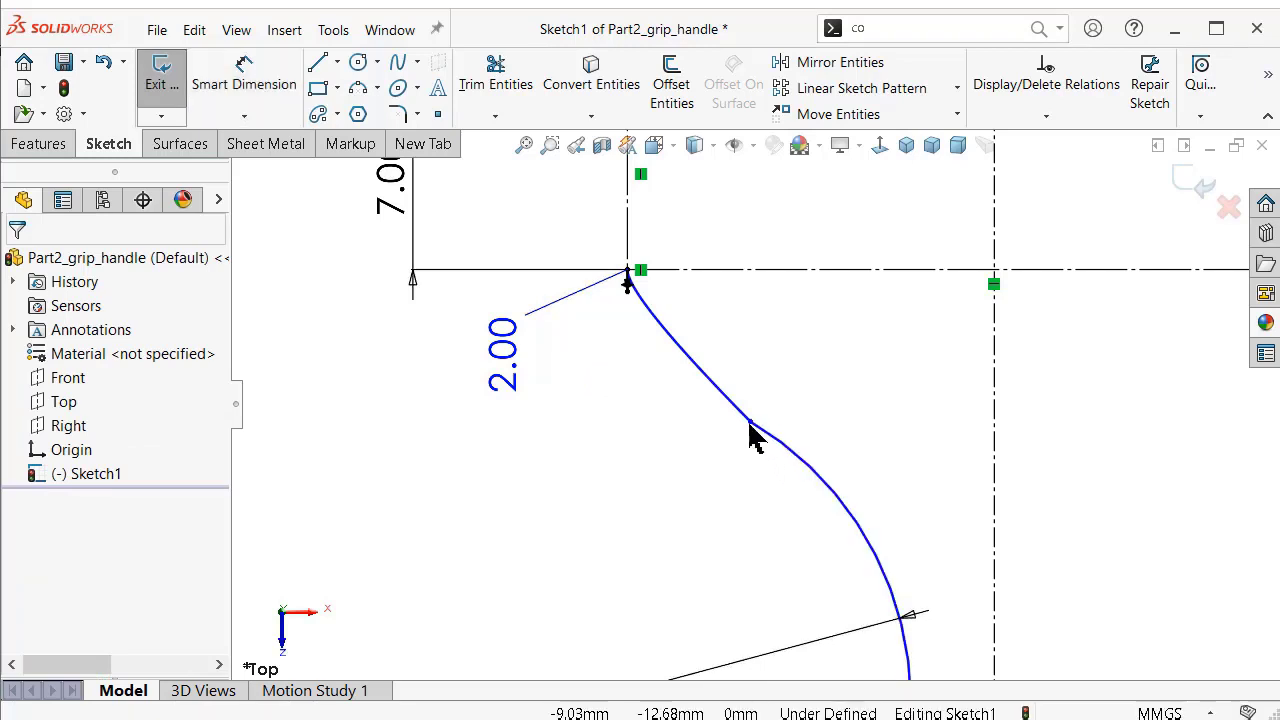
left_click(750, 423)
left_click(607, 488)
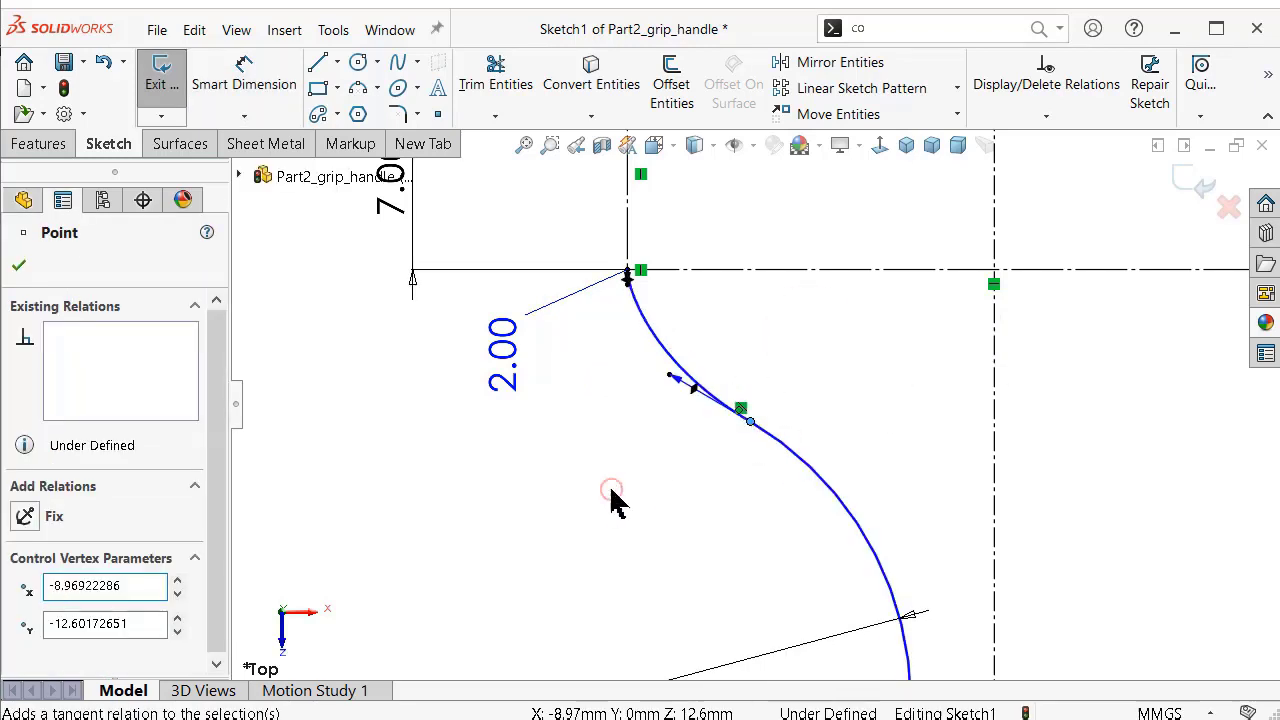
Dimension the spline's middle tangent handle to 6.00 mm.
key("s")
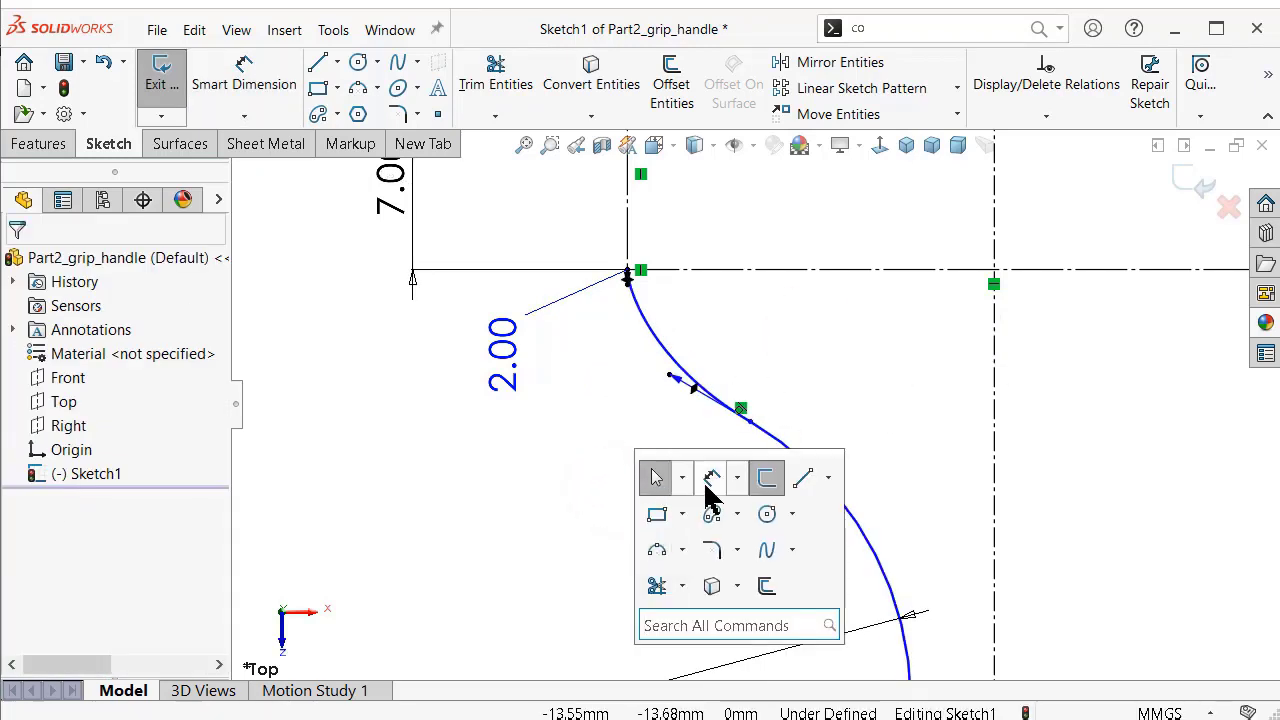
left_click(712, 478)
left_click(697, 390)
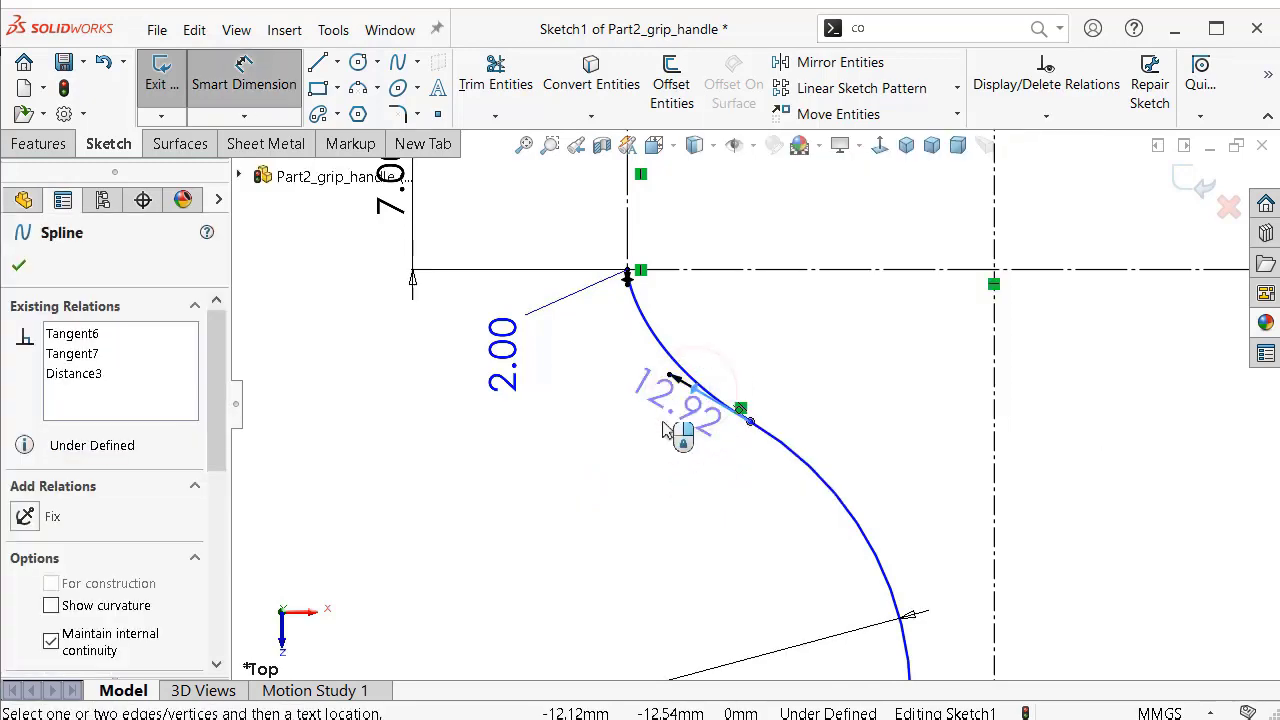
left_click(557, 488)
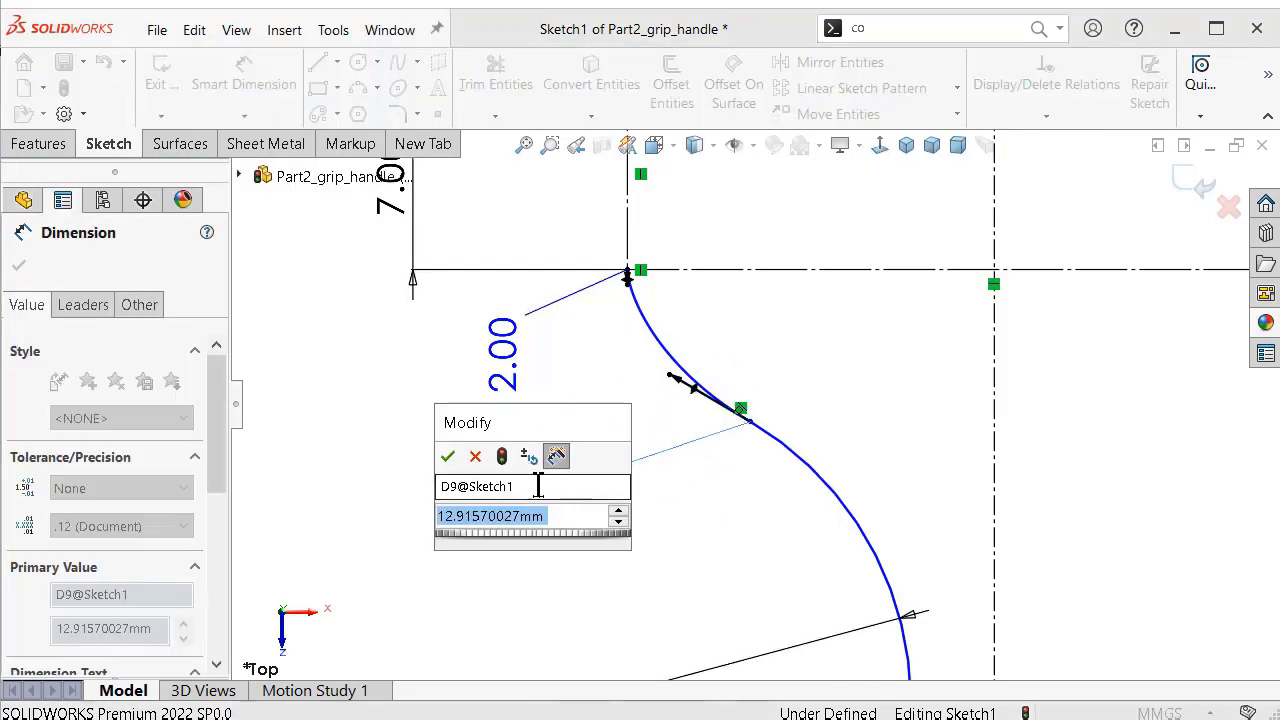
type("6")
key("Return")
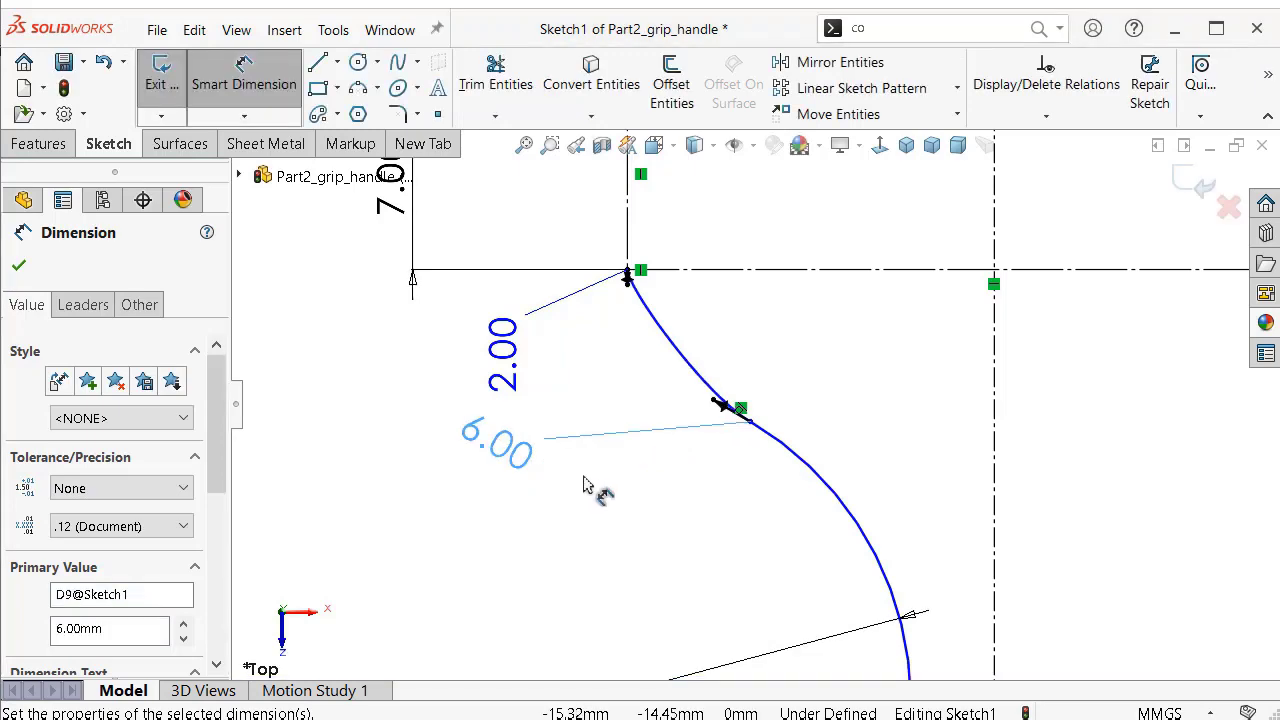
left_click(672, 486)
scroll(800, 437, "down", 2)
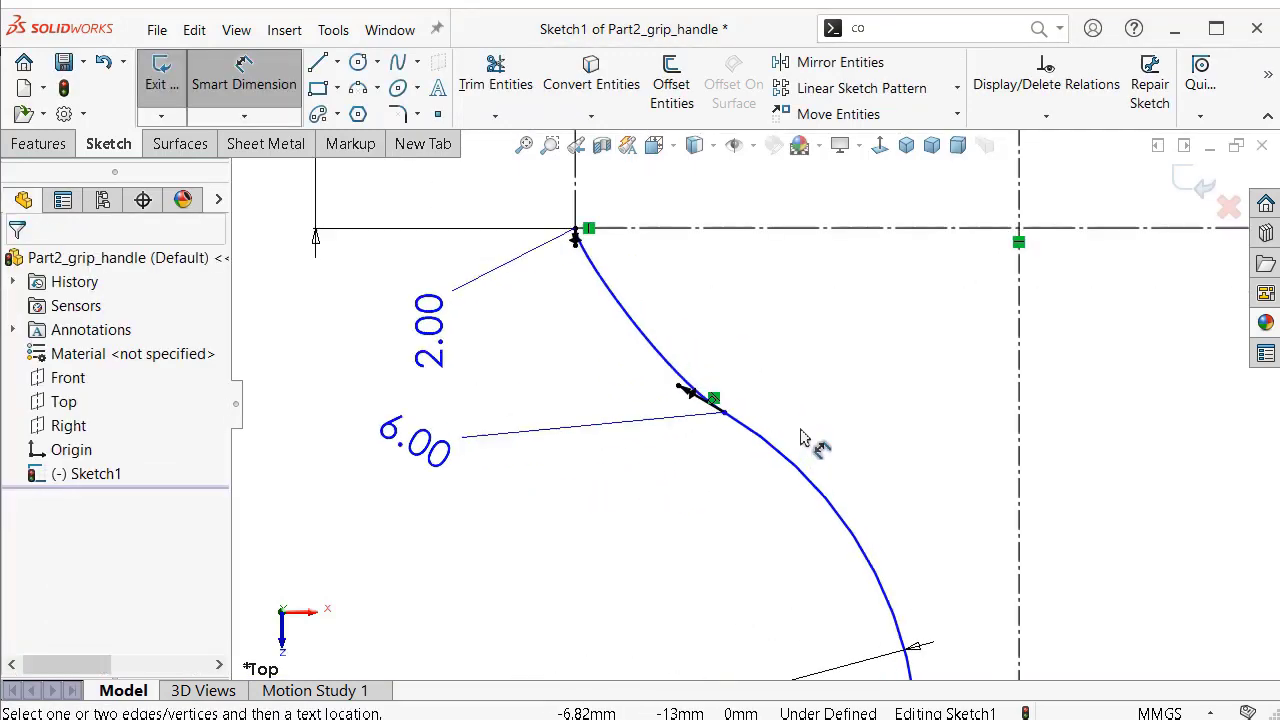
scroll(800, 437, "up", 2)
scroll(780, 440, "up", 1)
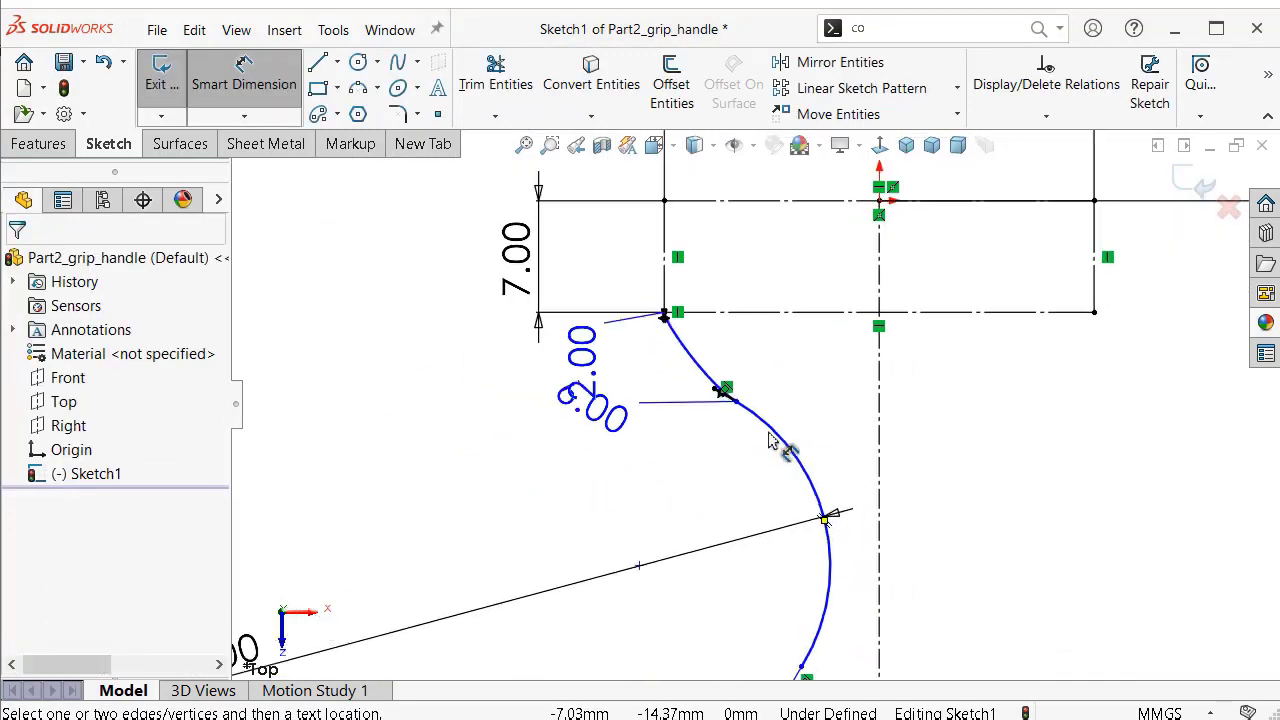
scroll(770, 440, "up", 1)
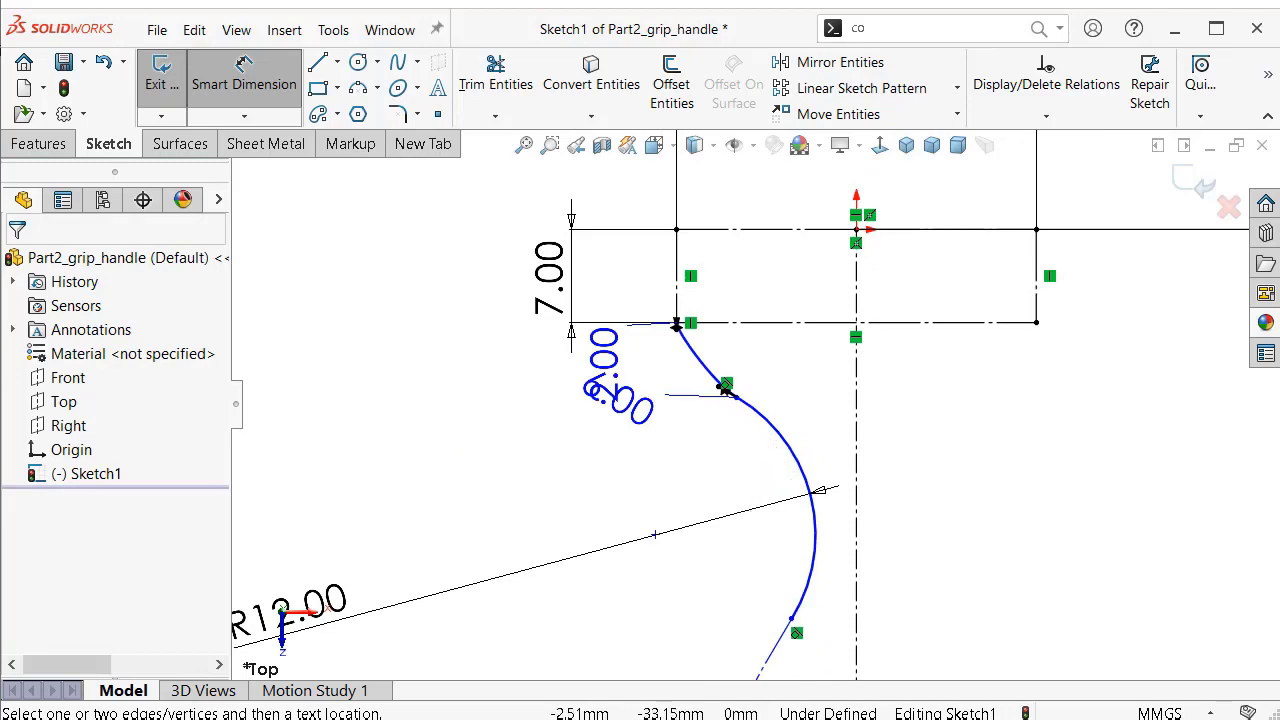
scroll(650, 480, "up", 3)
scroll(720, 504, "down", 1)
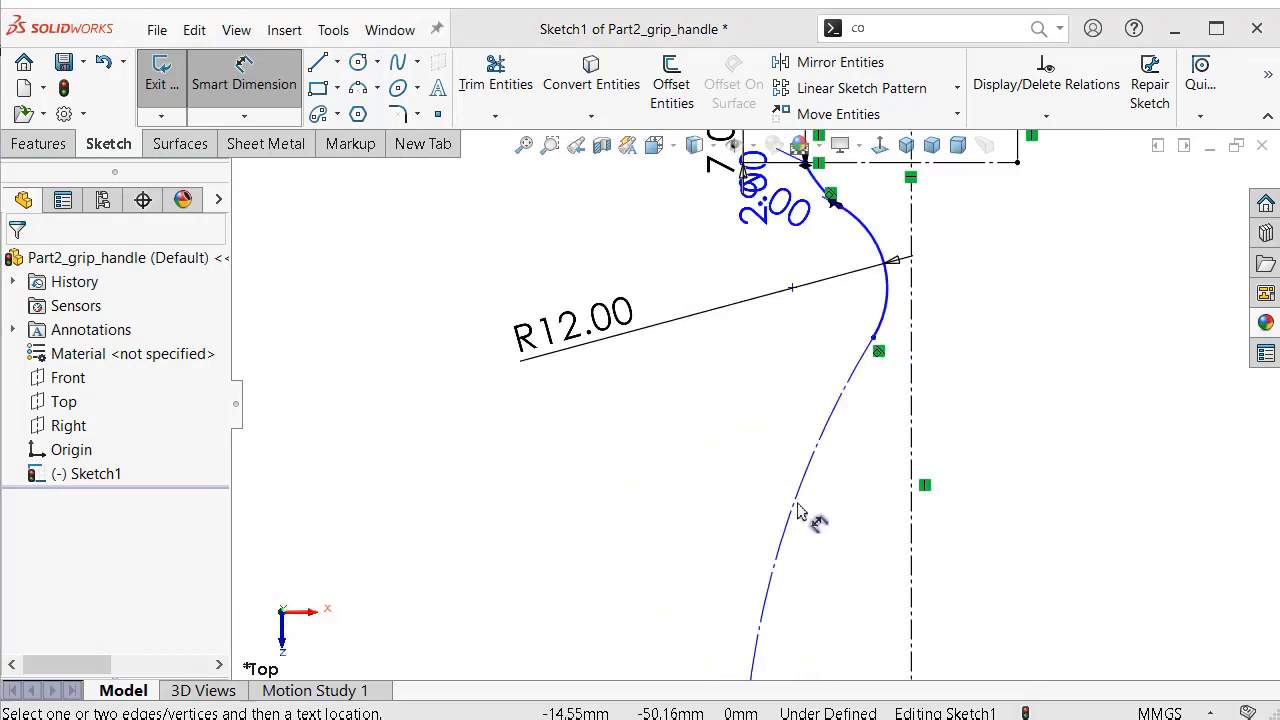
Give the long construction arc a radius dimension of 152 mm and fit the sketch in view.
left_click(800, 512)
left_click(840, 535)
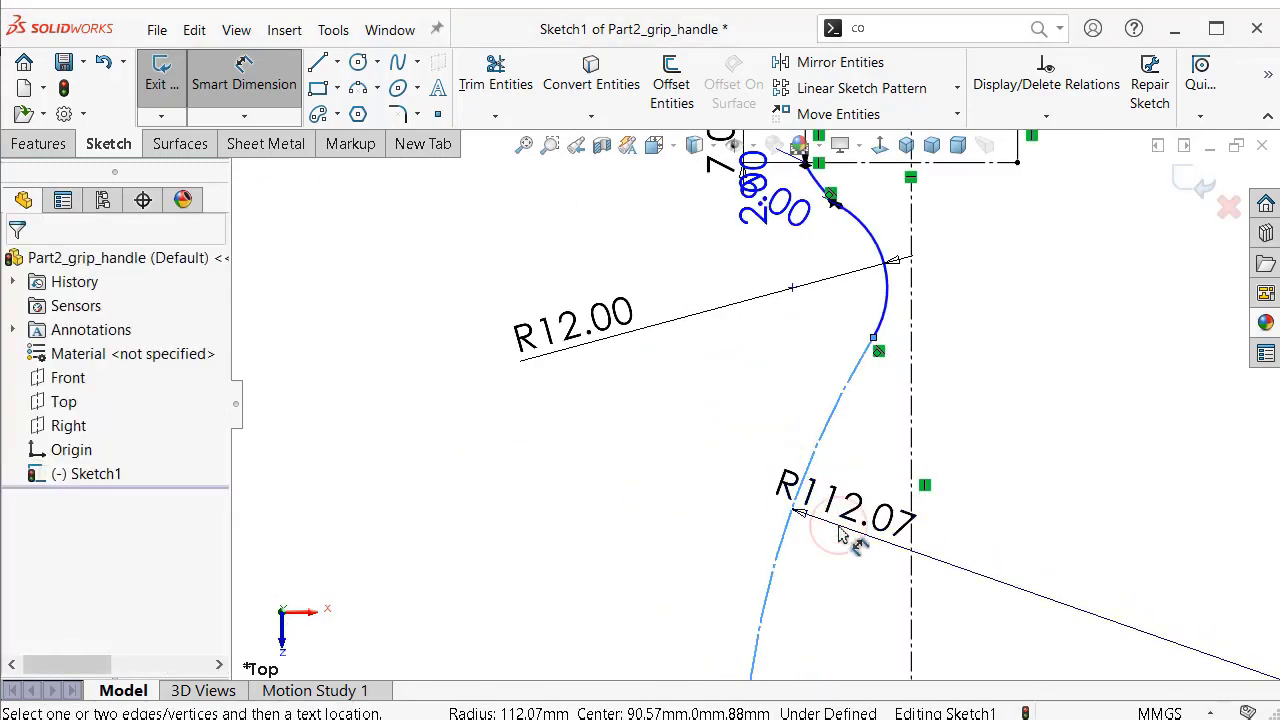
type("15")
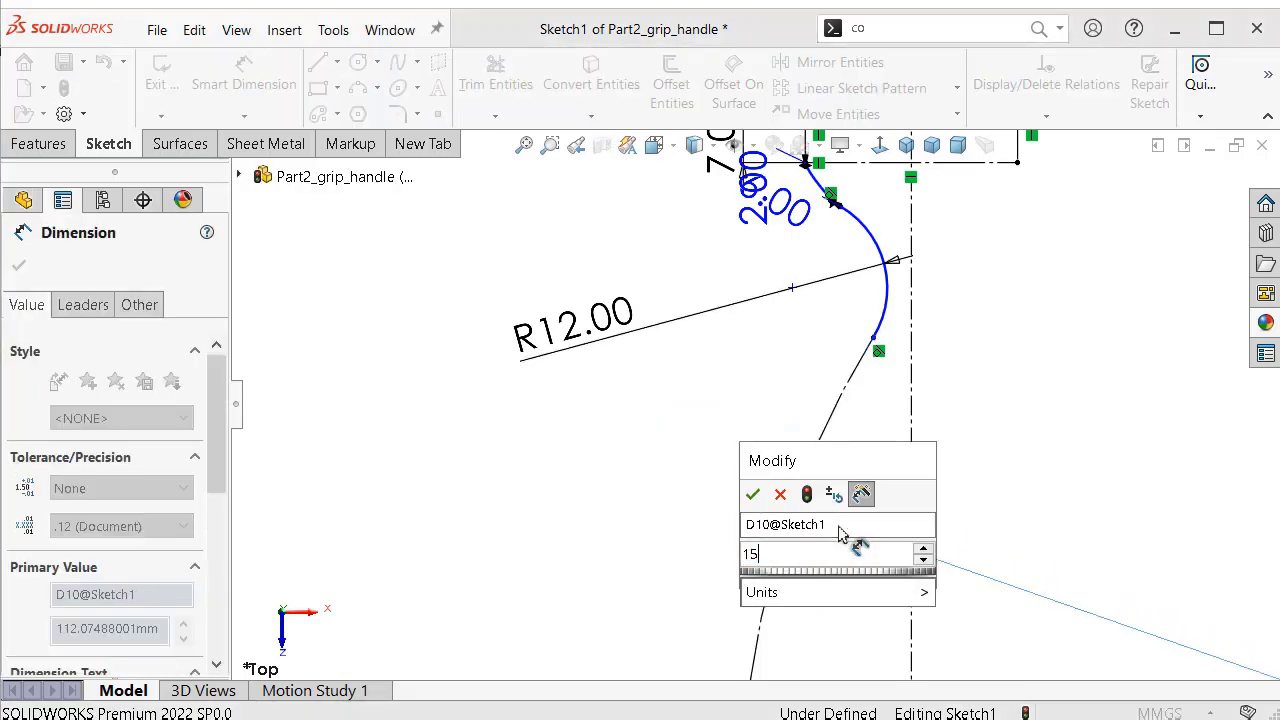
type("2")
key("Return")
key("z")
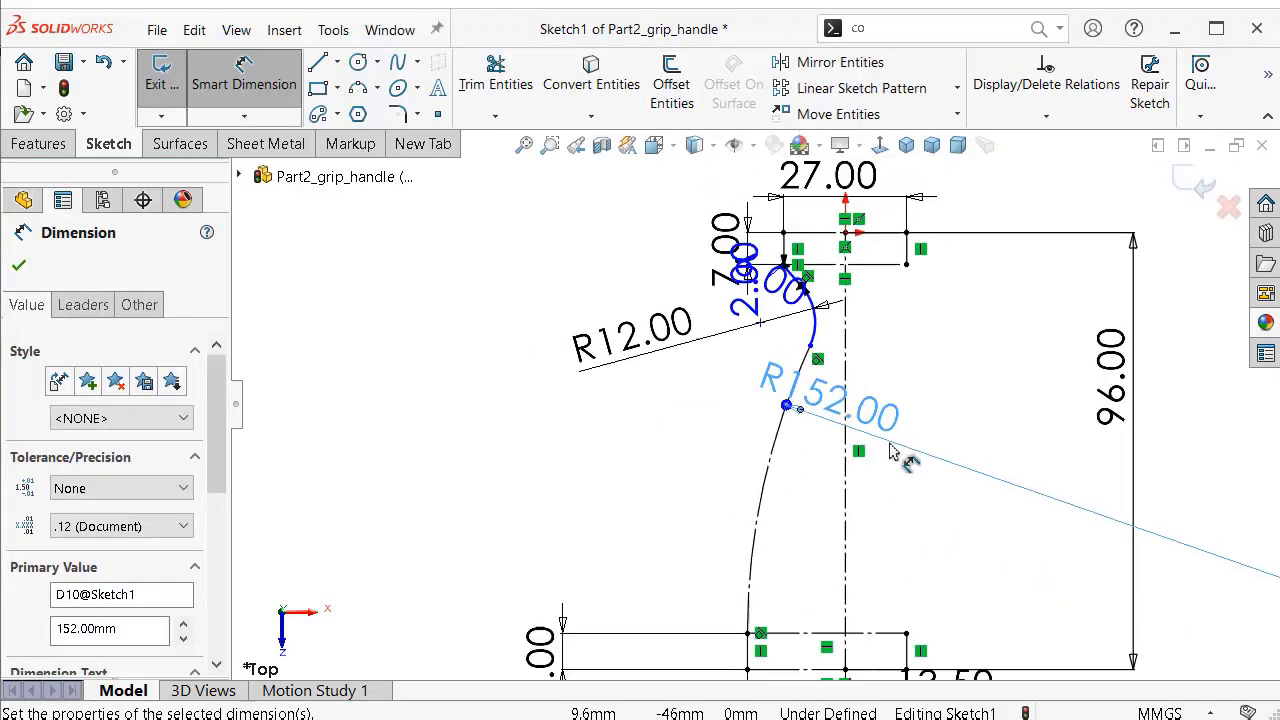
left_click(651, 423)
scroll(771, 400, "down", 2)
scroll(808, 343, "down", 1)
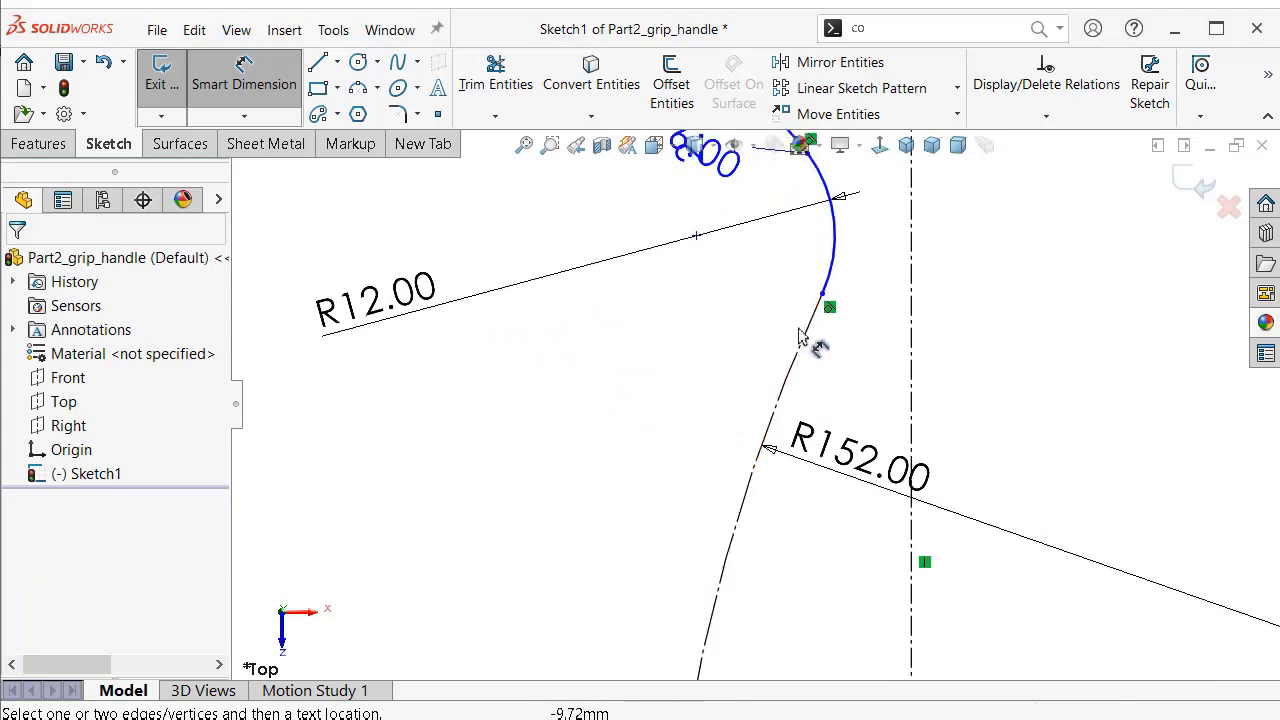
scroll(817, 213, "up", 1)
scroll(817, 213, "down", 1)
scroll(817, 218, "down", 1)
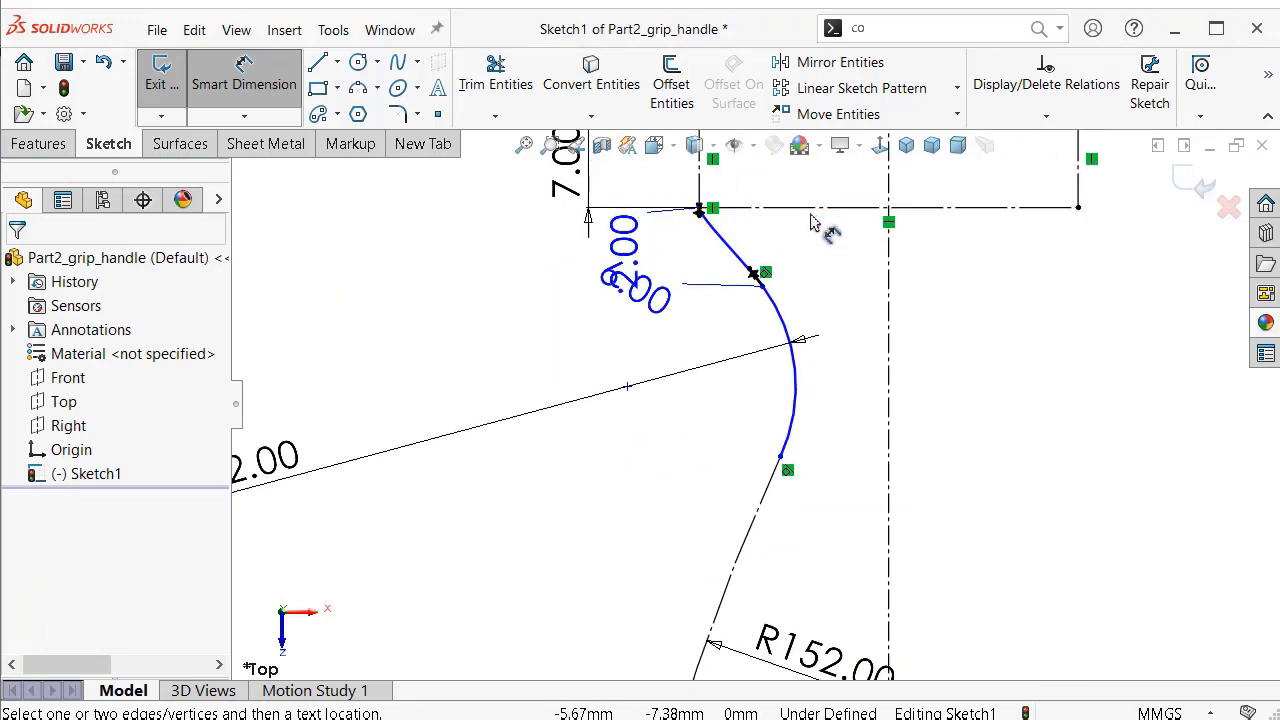
key("Escape")
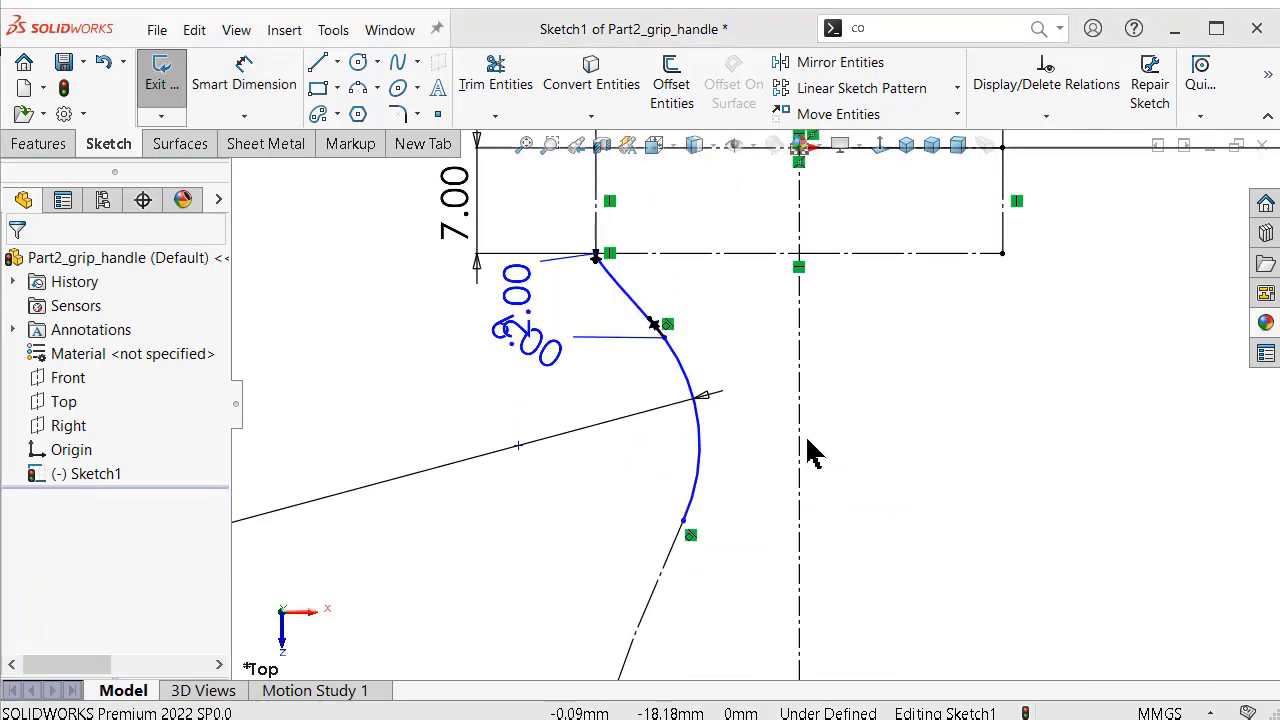
scroll(805, 377, "up", 3)
scroll(810, 368, "down", 3)
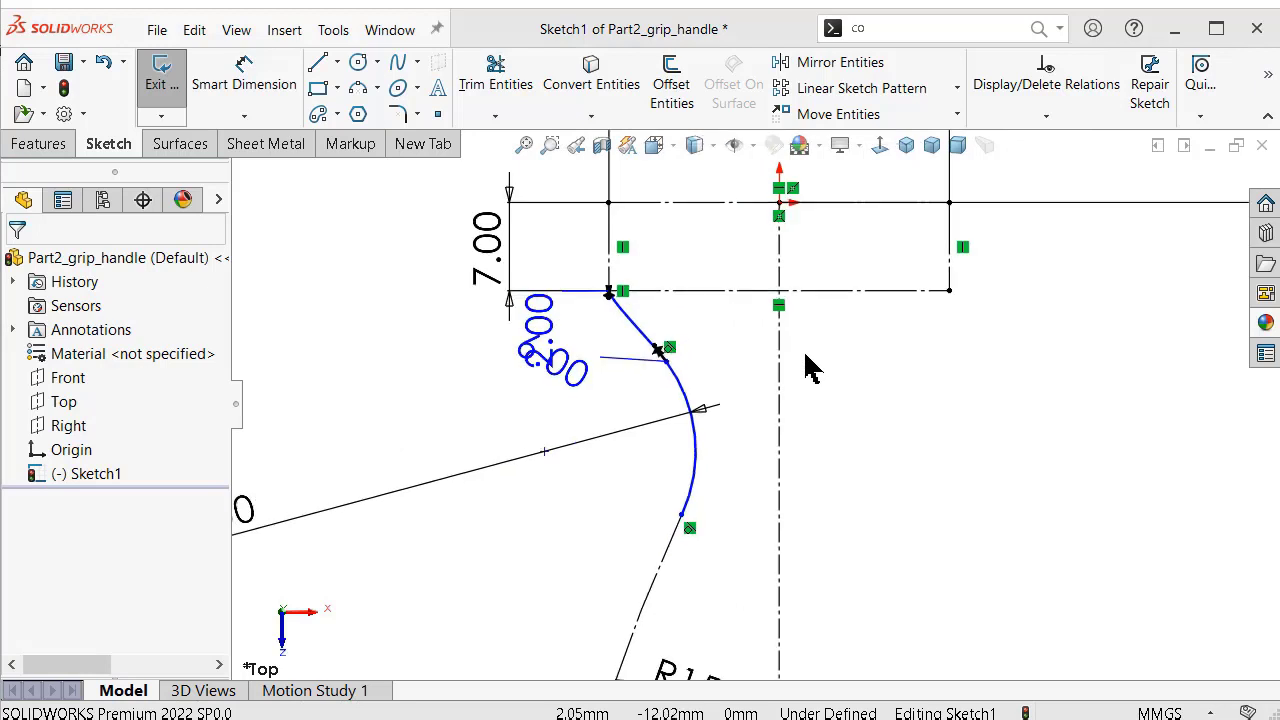
scroll(810, 368, "up", 3)
scroll(794, 365, "down", 3)
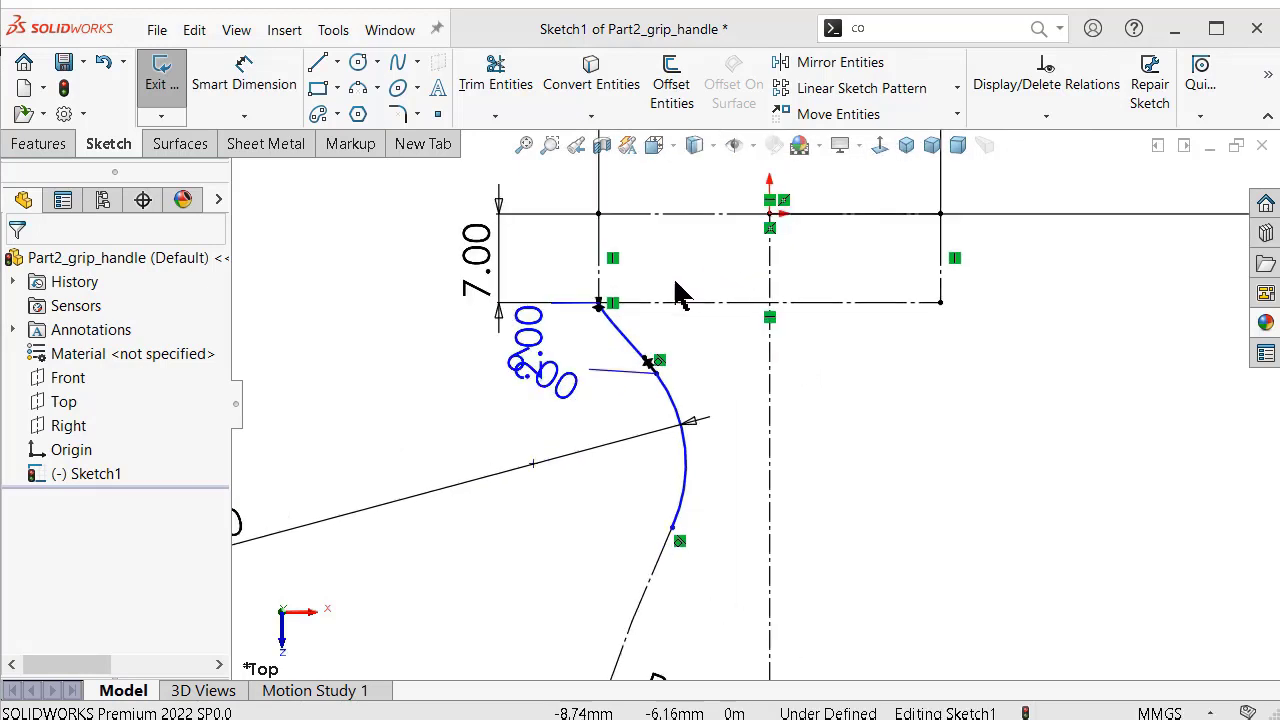
Dimension the slanted reference line's end point 18 mm from the vertical centreline.
left_click(279, 100)
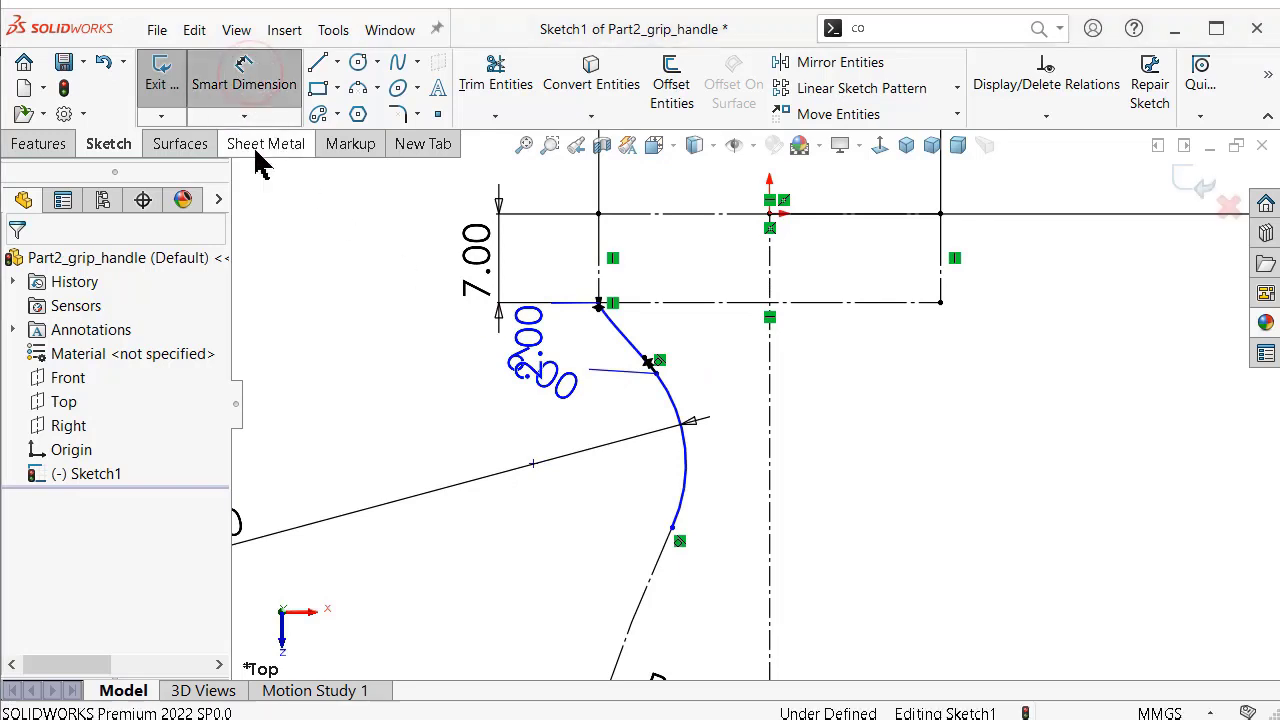
left_click(532, 466)
left_click(770, 484)
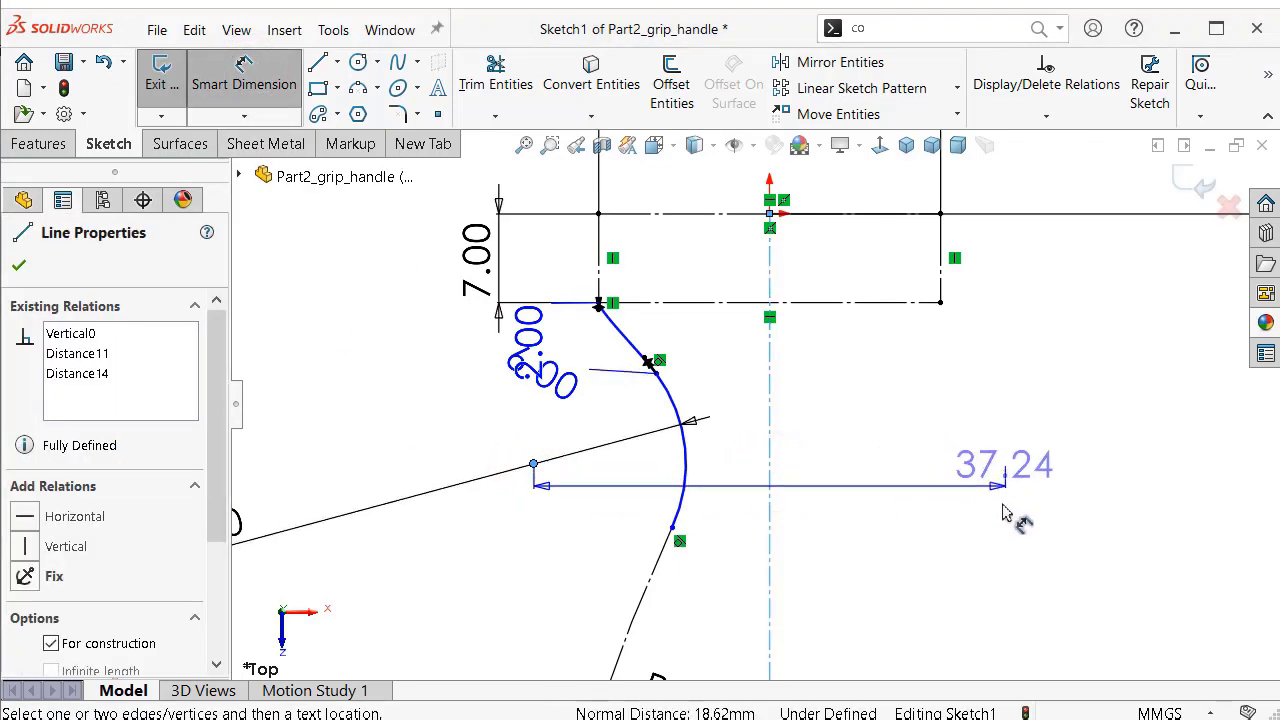
left_click(740, 478)
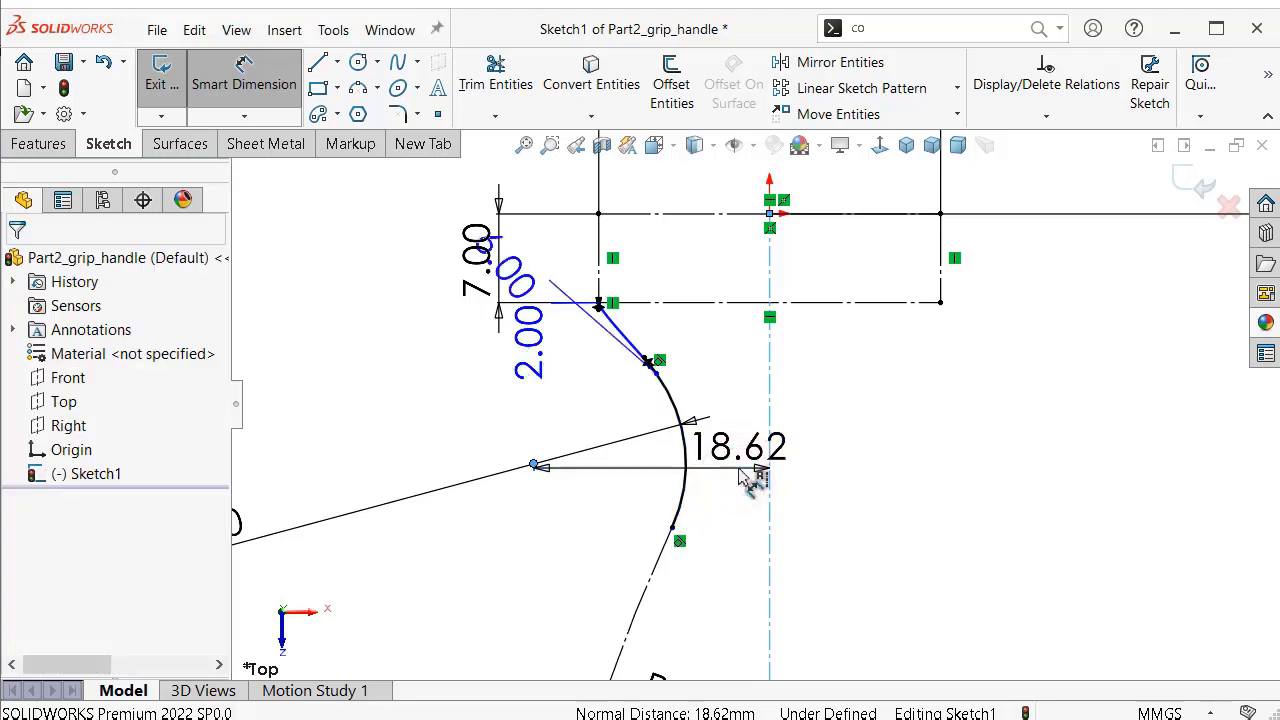
type("18")
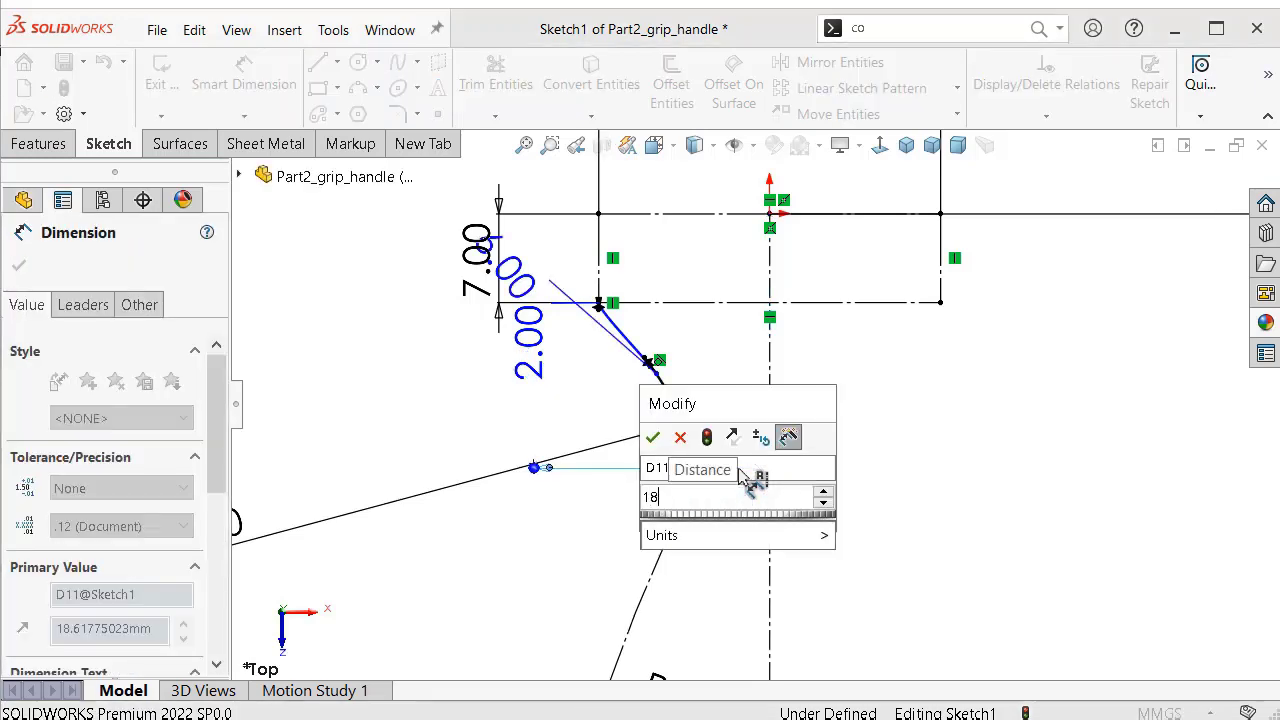
key("Return")
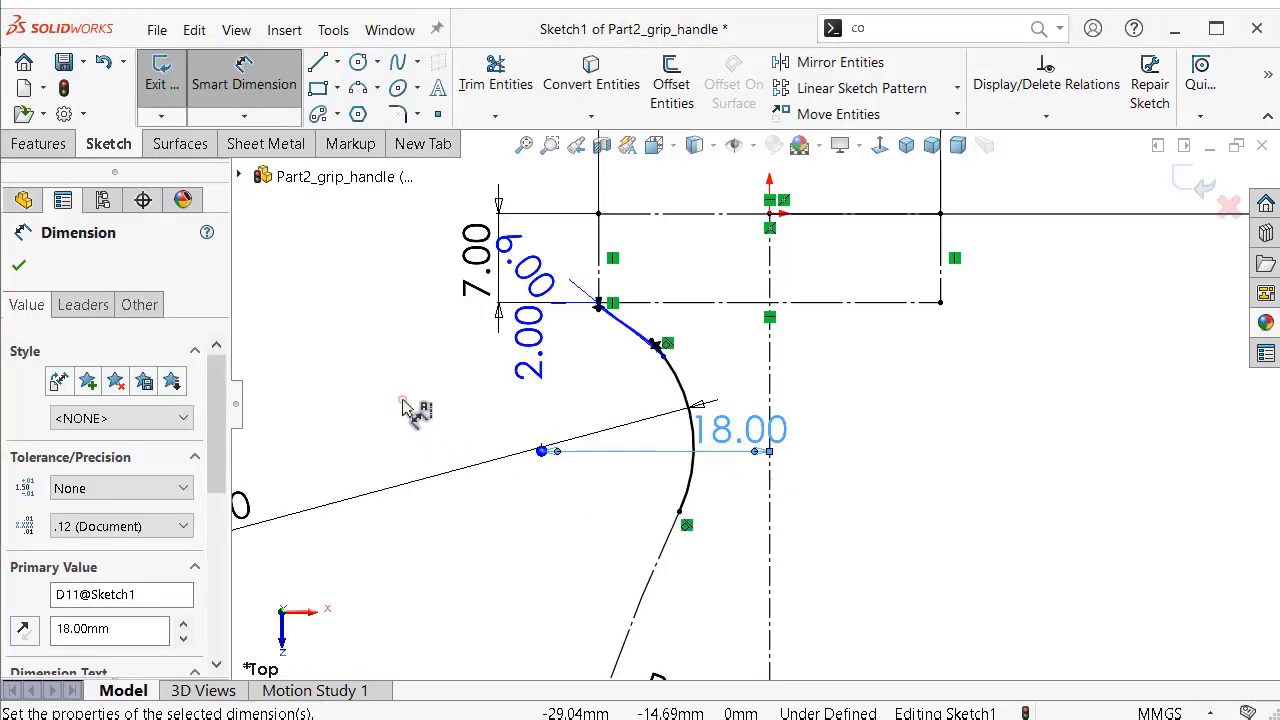
left_click(403, 408)
key("Escape")
scroll(548, 270, "down", 5)
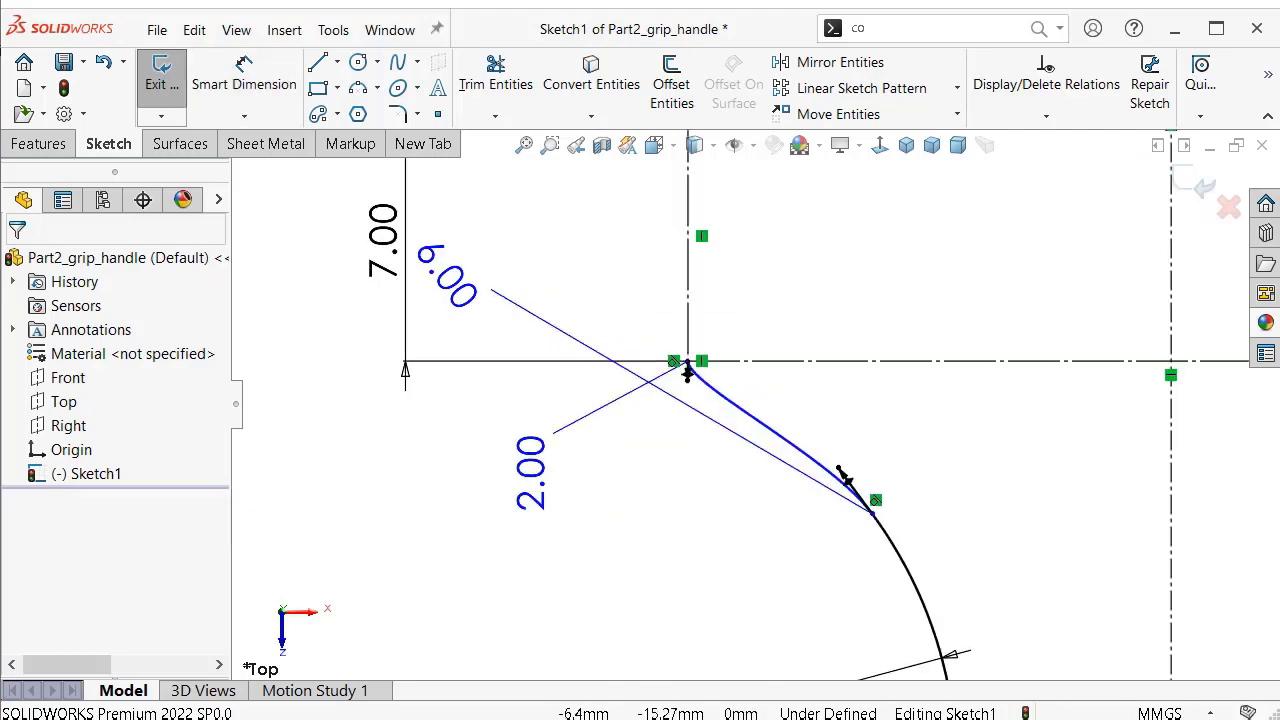
scroll(828, 580, "up", 3)
left_click(828, 580)
scroll(778, 380, "down", 5)
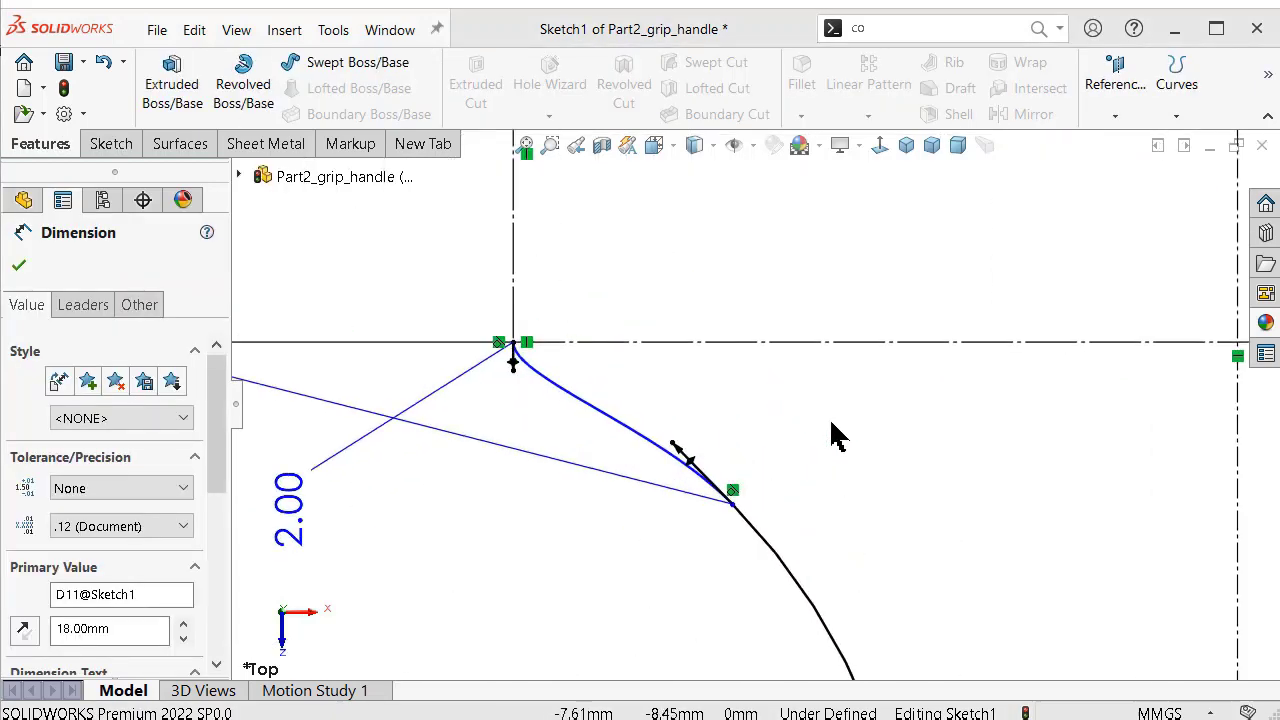
left_click(885, 465)
Dimension the spline's upper end point 1.75 mm from the horizontal centerline.
key("s")
left_click(978, 488)
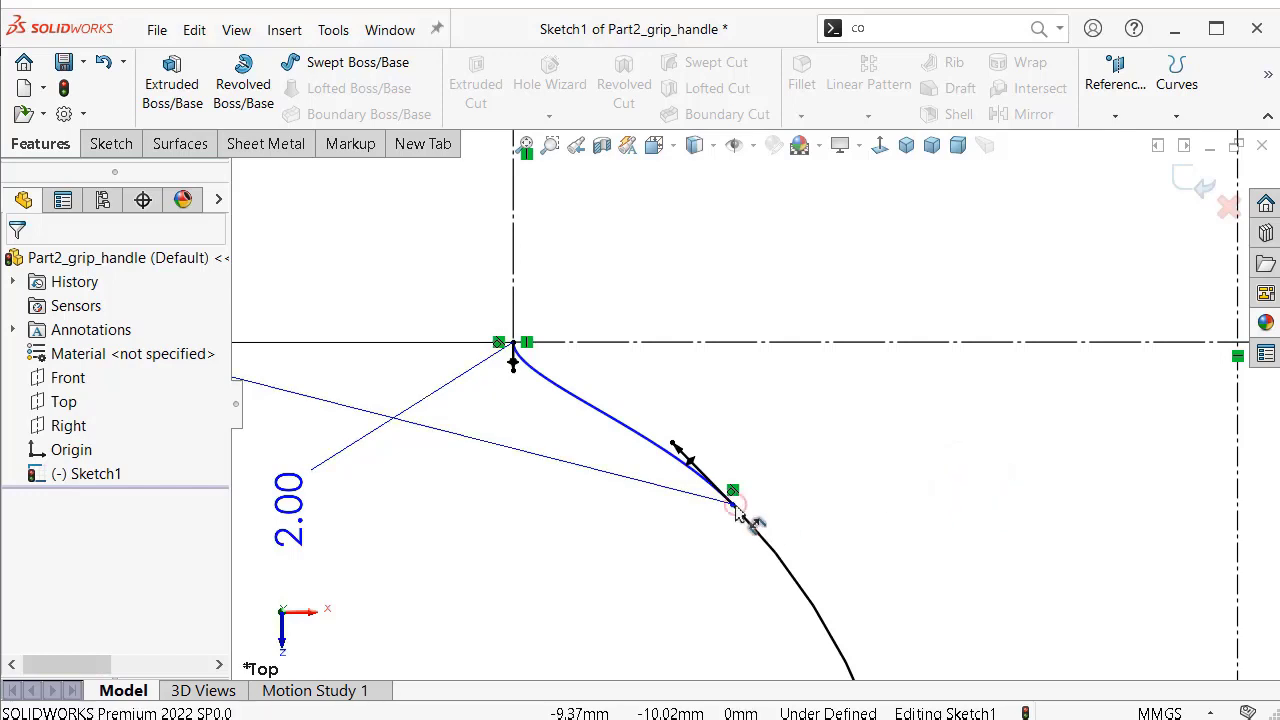
left_click(735, 506)
left_click(813, 360)
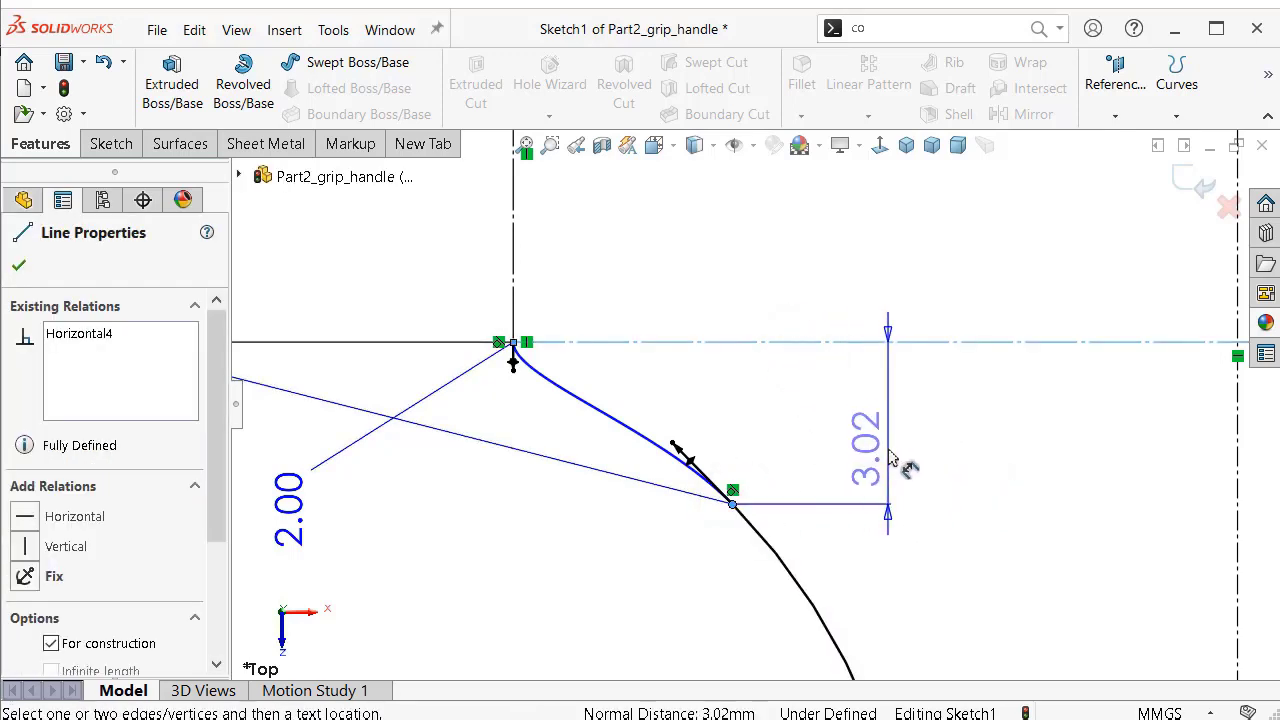
left_click(905, 452)
type("1")
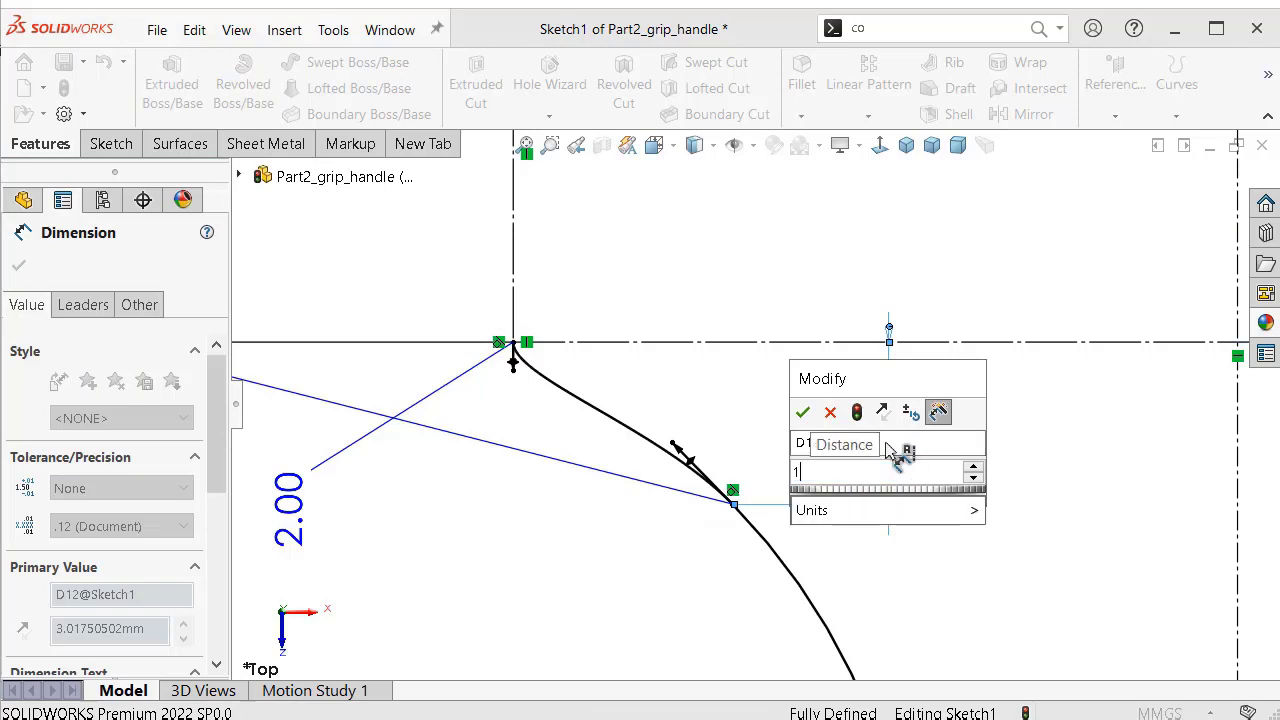
type(".75")
key("Return")
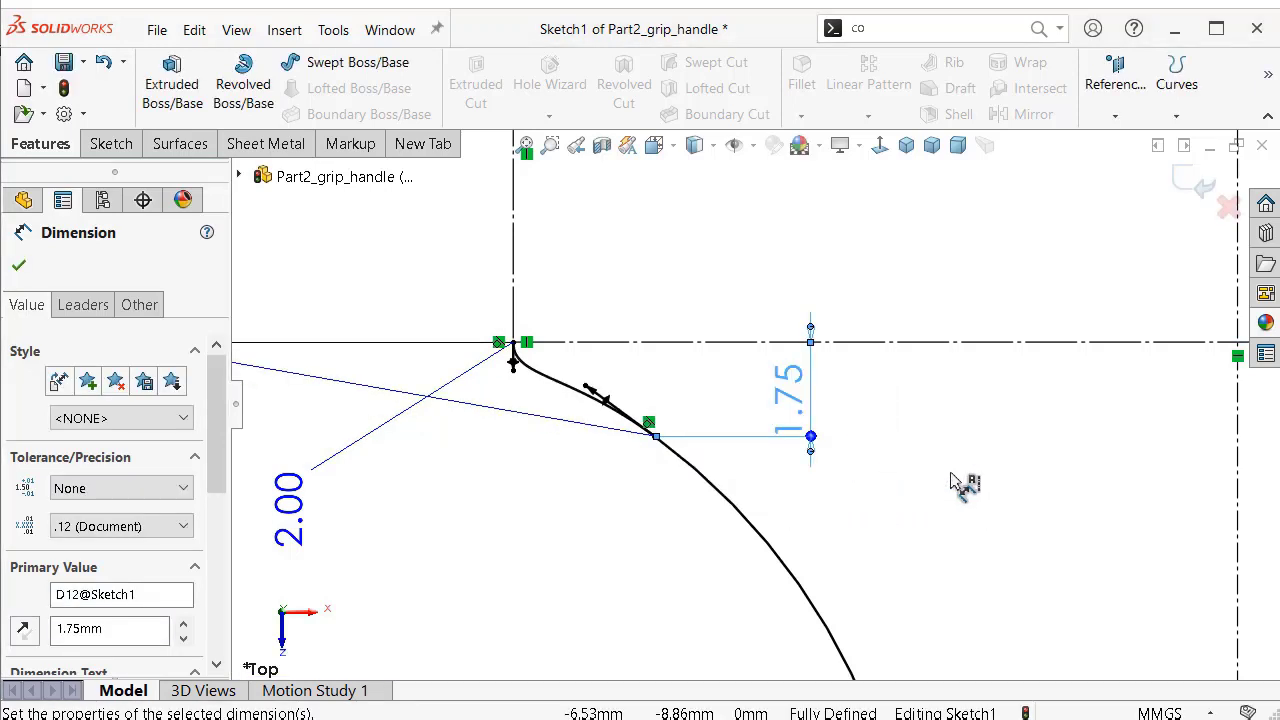
scroll(680, 432, "up", 2)
scroll(600, 425, "up", 2)
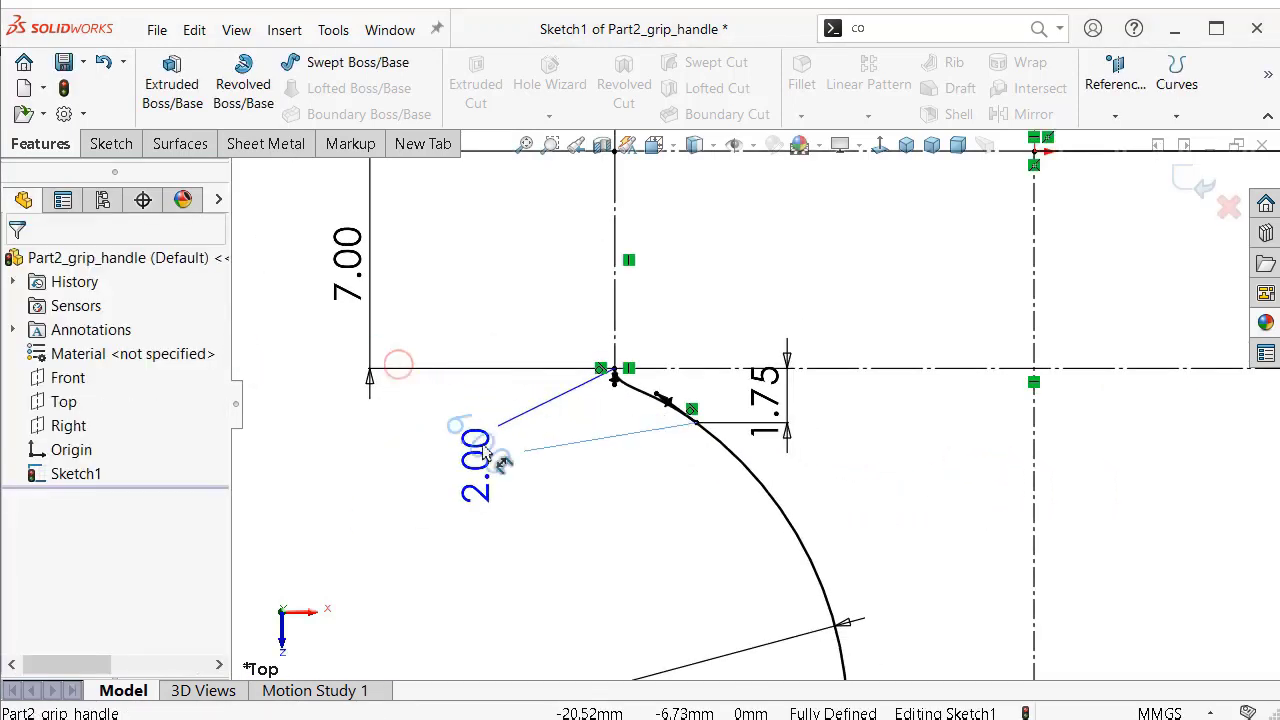
Reposition the 6.00, 2.00 and R152.00 dimension labels for clarity.
left_click(650, 477)
left_click_drag(470, 462, 508, 428)
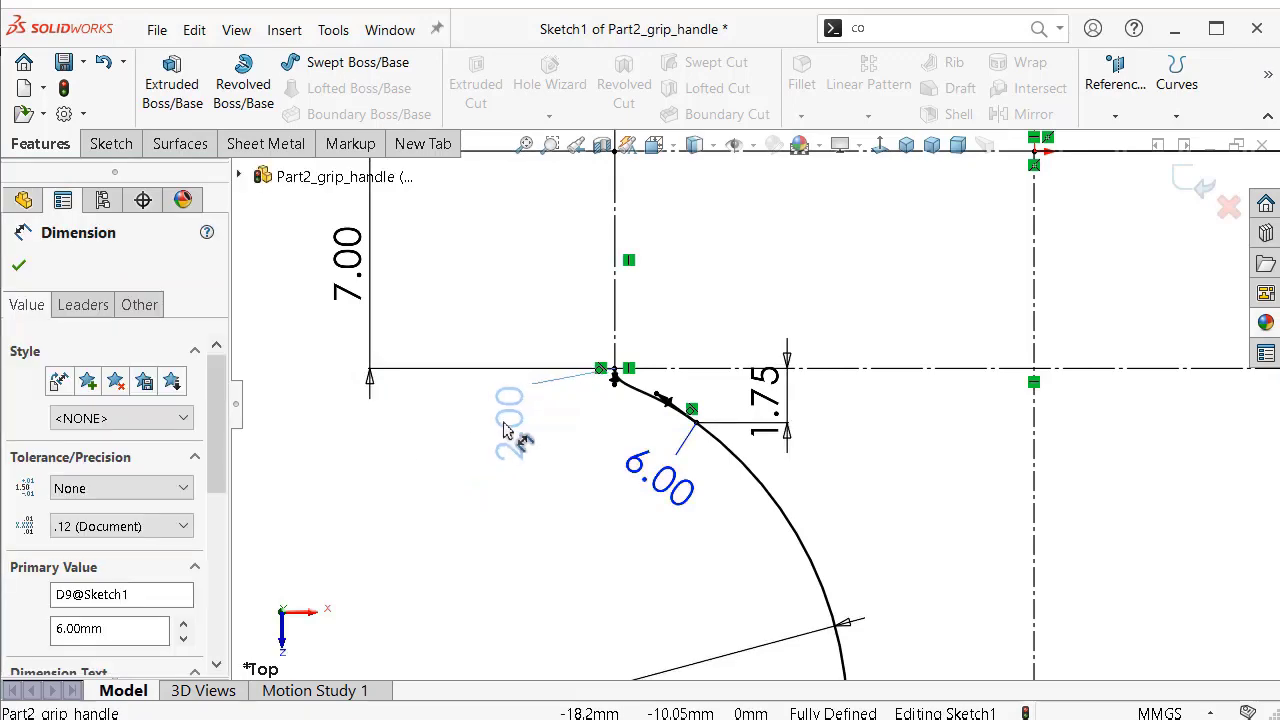
scroll(560, 287, "up", 2)
scroll(640, 286, "up", 2)
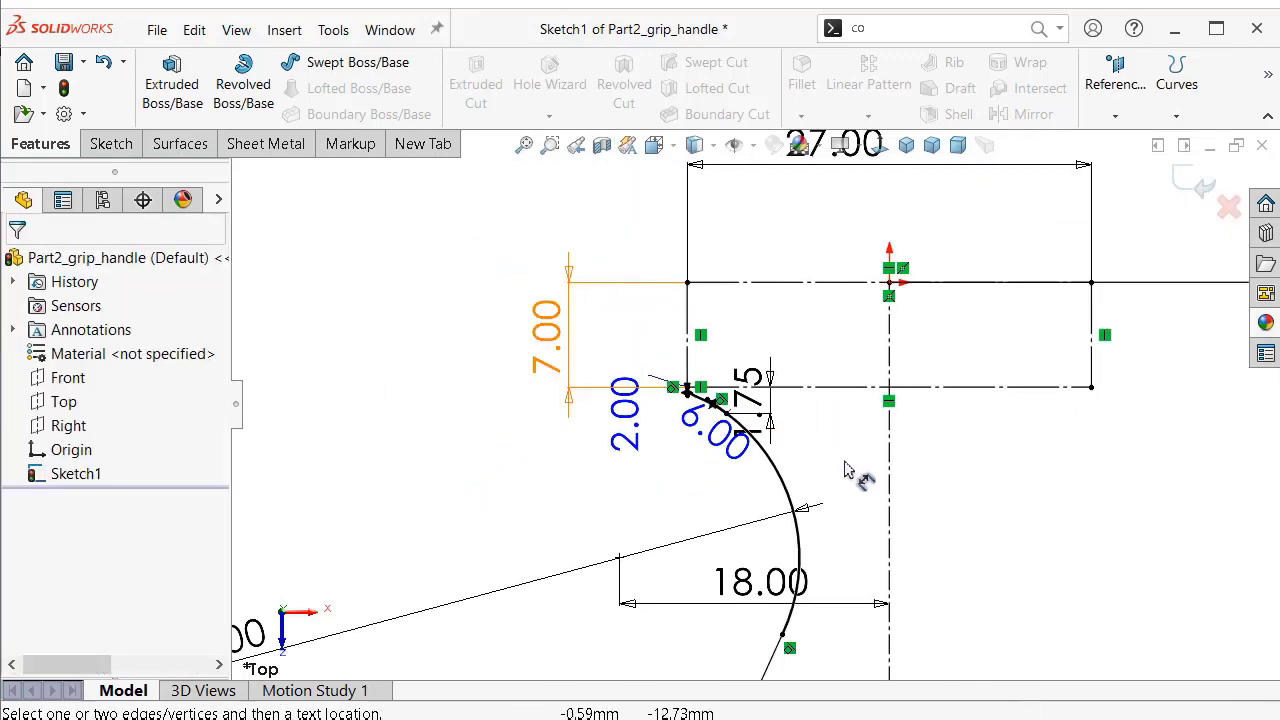
scroll(852, 495, "up", 1)
scroll(830, 512, "down", 1)
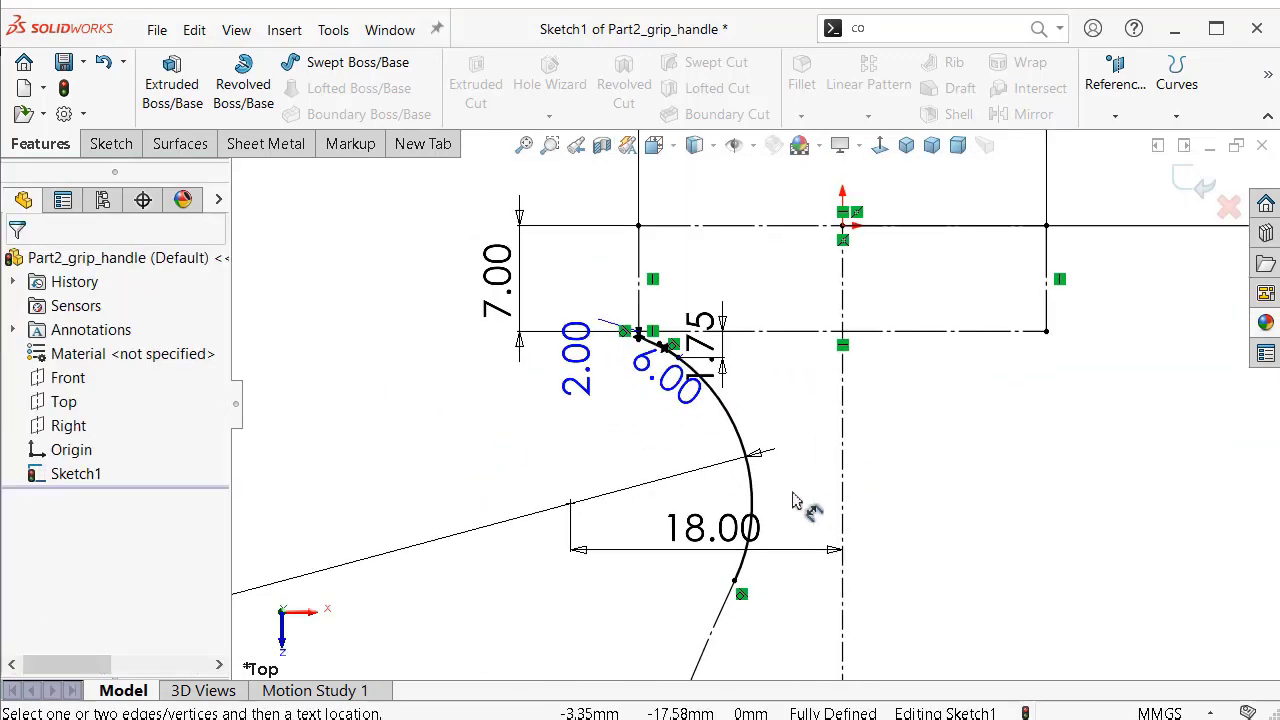
left_click(750, 450)
left_click(957, 457)
scroll(957, 457, "up", 1)
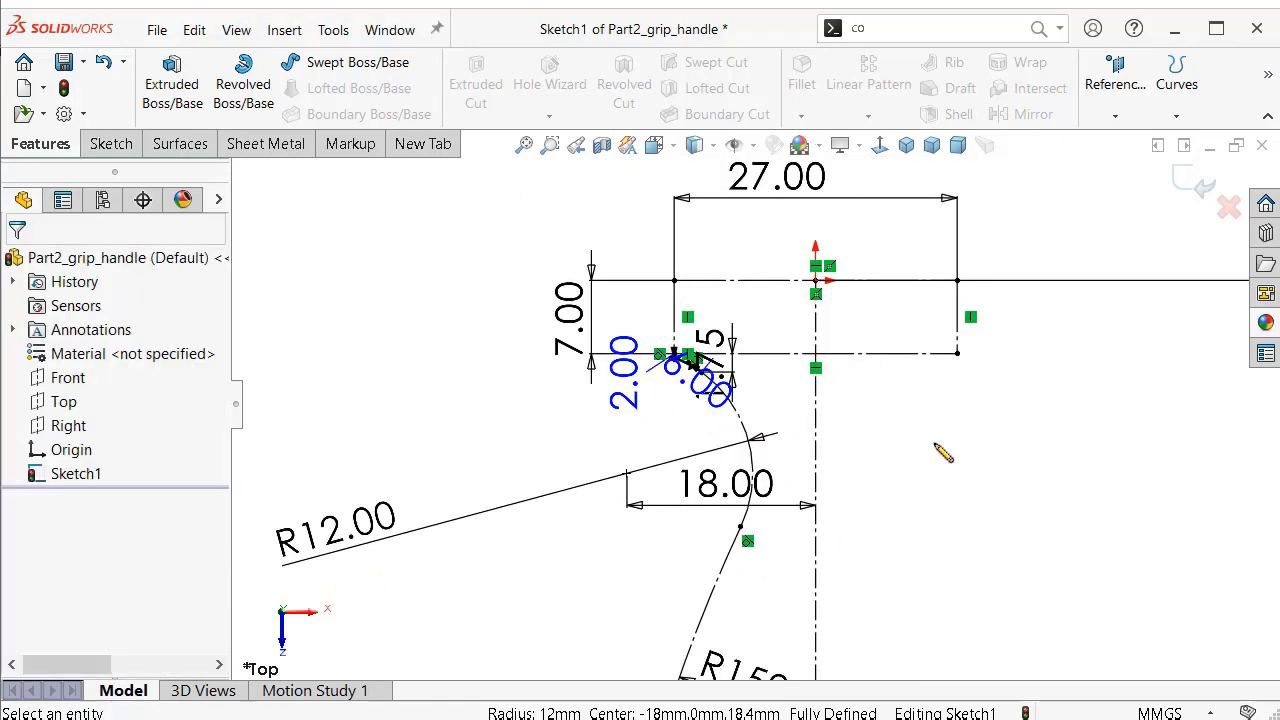
scroll(910, 480, "up", 1)
scroll(860, 545, "up", 1)
left_click_drag(765, 543, 895, 645)
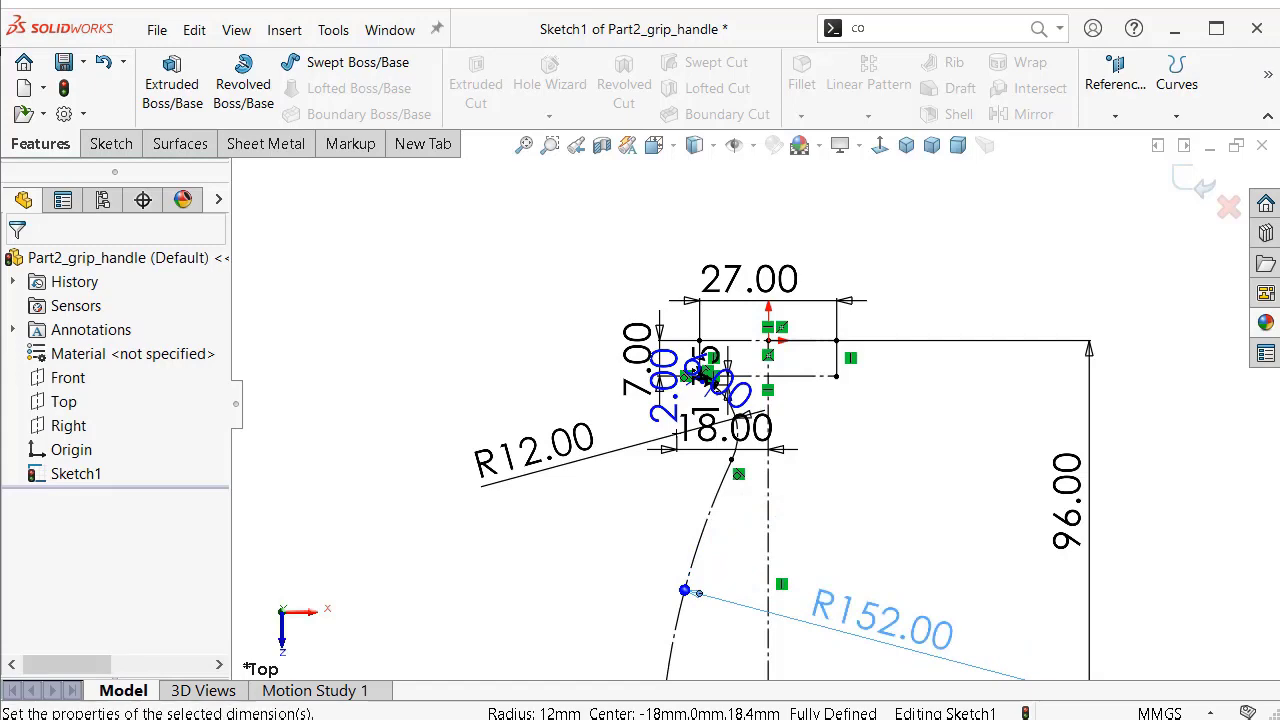
left_click(1114, 263)
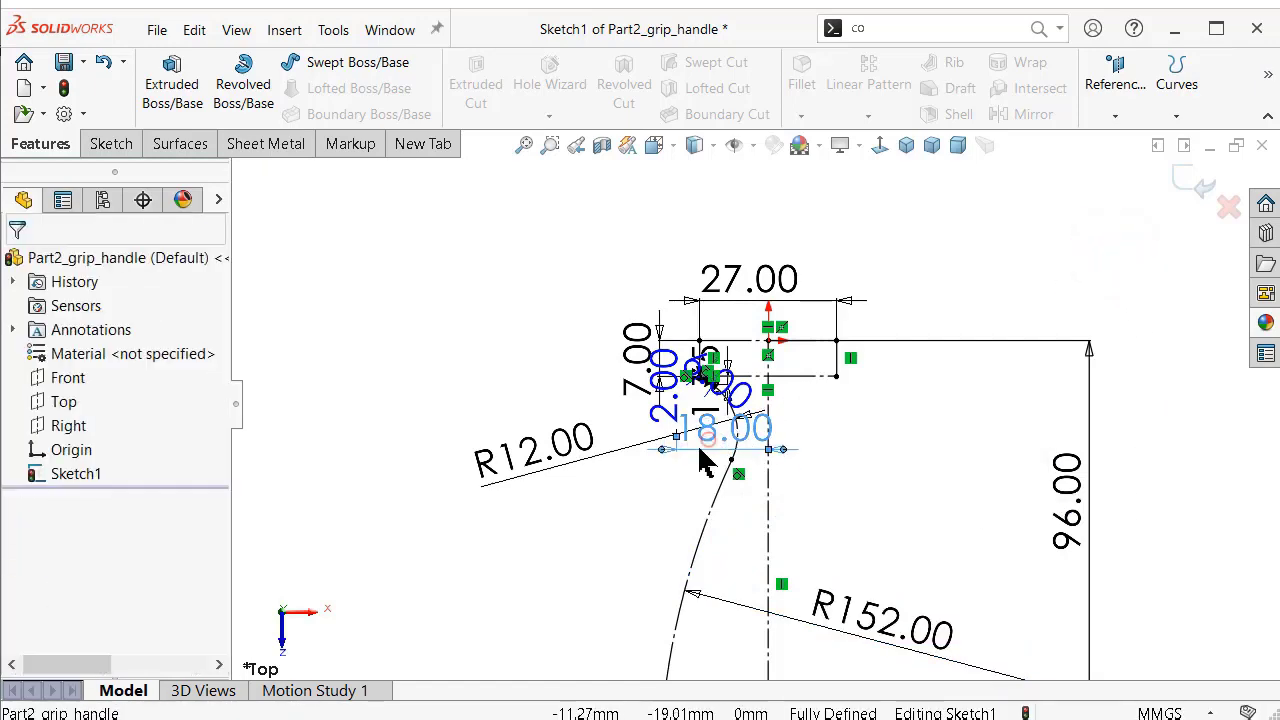
Move the 18.00 dimension label to the right.
left_click_drag(703, 462, 857, 451)
scroll(672, 432, "down", 2)
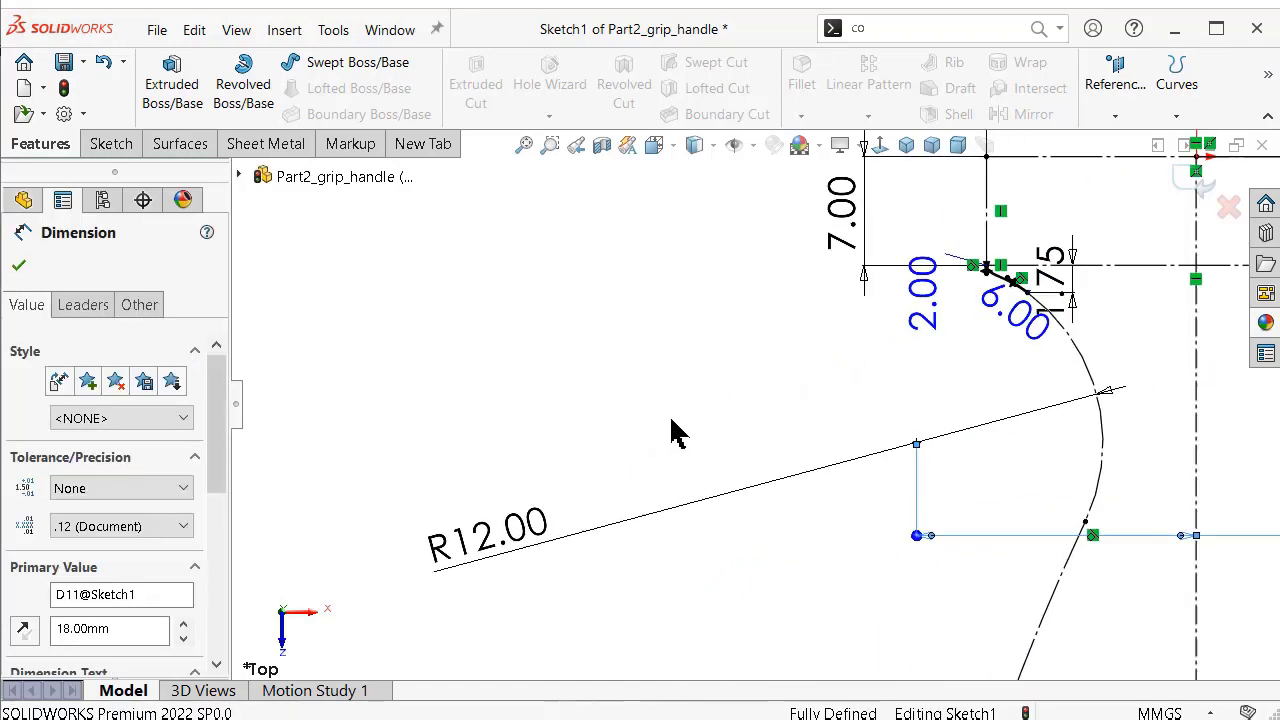
scroll(1008, 363, "down", 2)
scroll(957, 314, "down", 1)
left_click(948, 280)
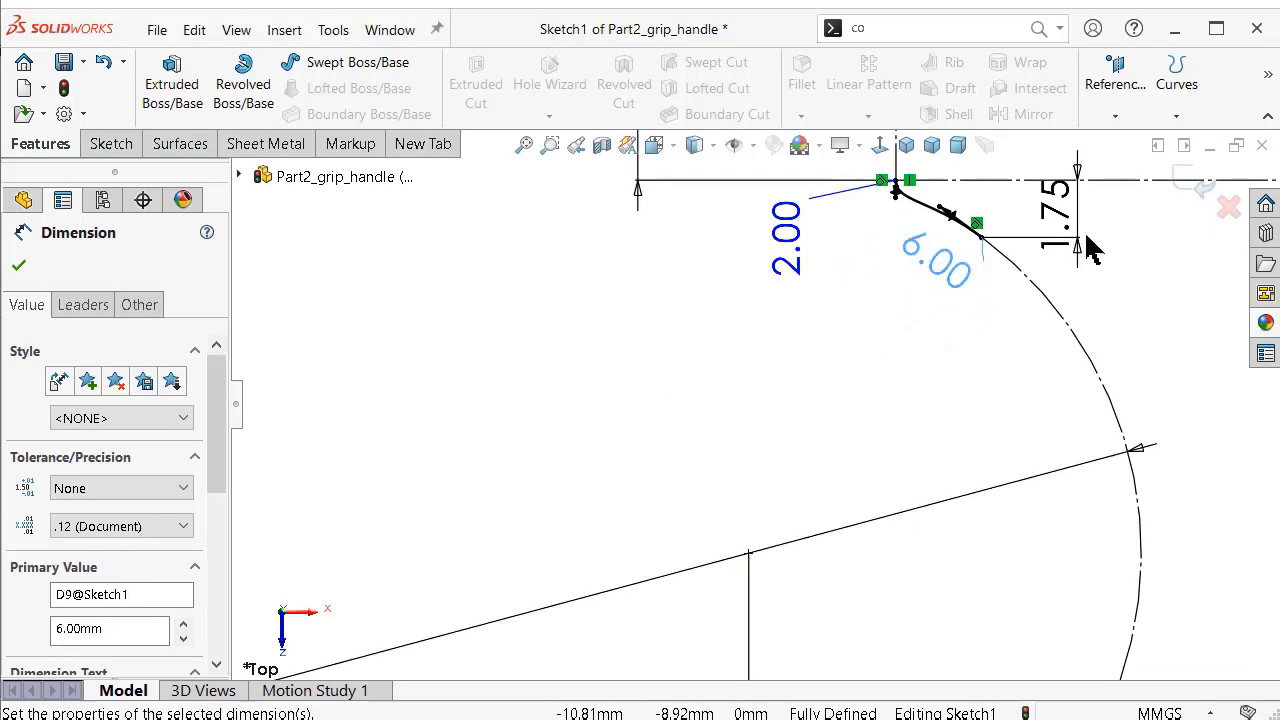
scroll(1092, 230, "up", 2)
scroll(1057, 223, "up", 1)
scroll(994, 217, "up", 1)
scroll(752, 155, "up", 1)
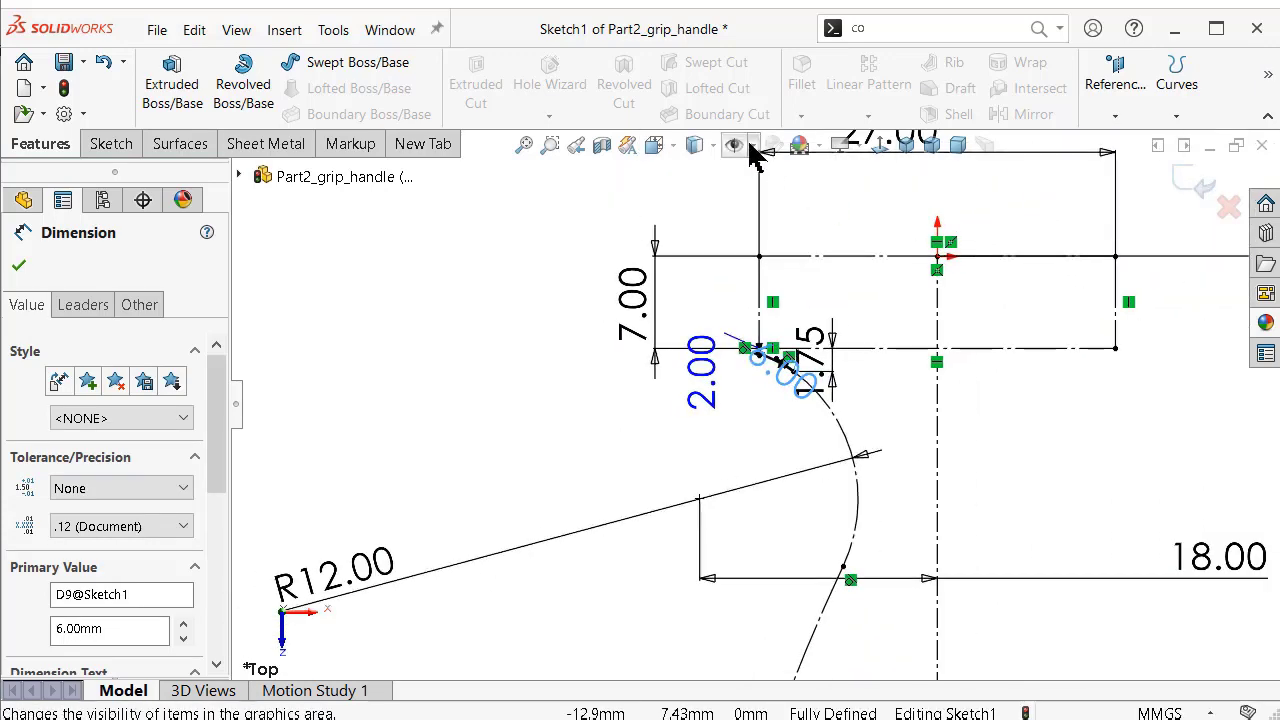
Hide the sketch dimensions using Hide/Show Items.
left_click(751, 147)
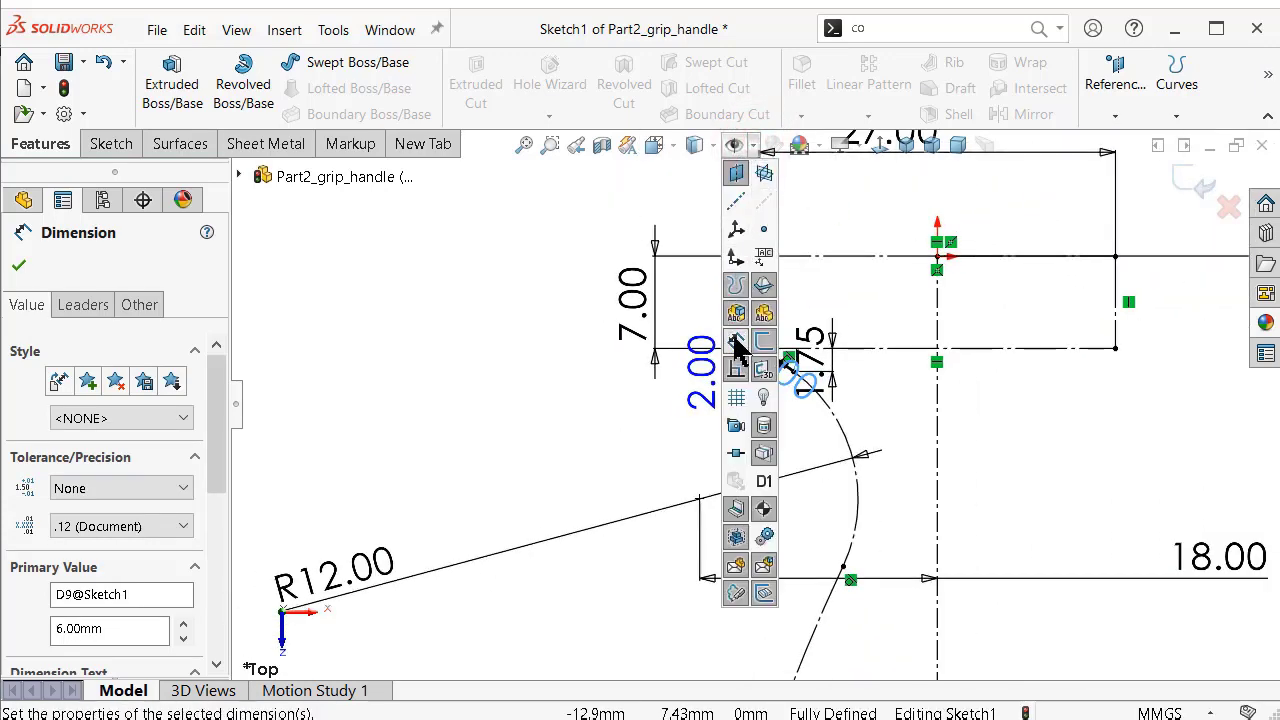
left_click(735, 345)
scroll(640, 340, "up", 2)
scroll(757, 412, "up", 2)
left_click(580, 363)
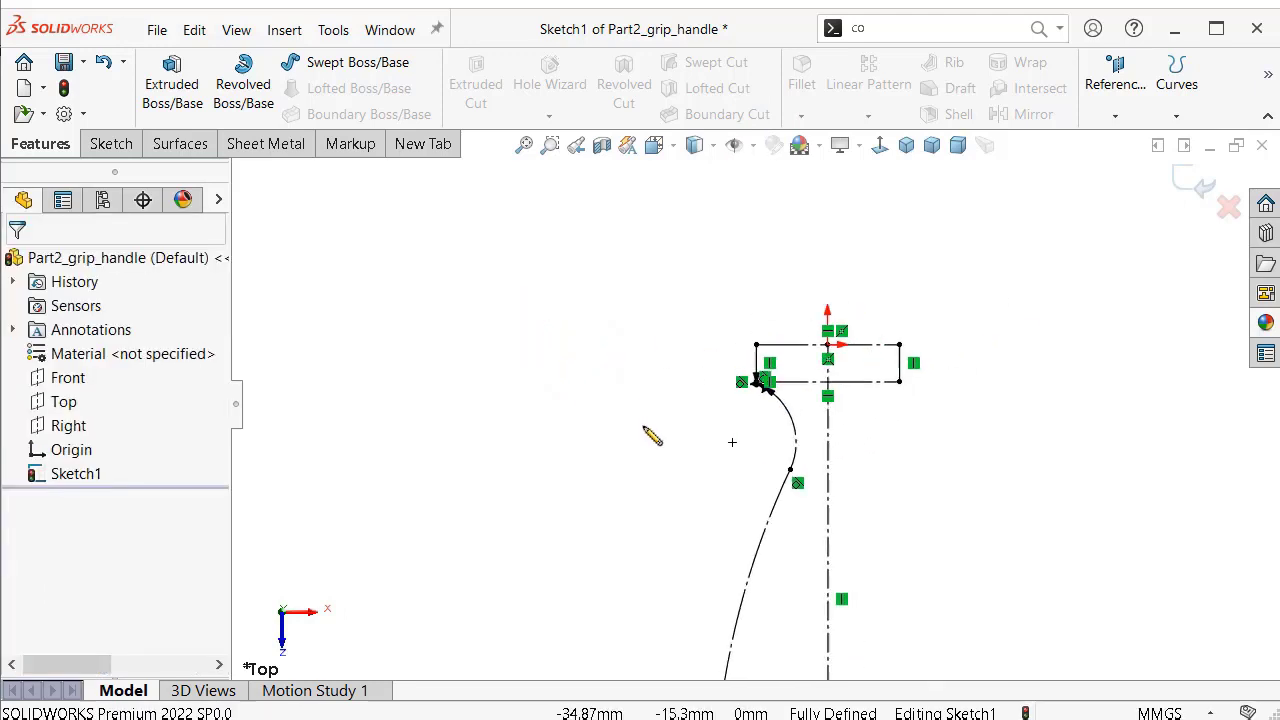
Show the sketch dimensions again through Hide/Show Items.
scroll(645, 430, "up", 2)
scroll(688, 432, "down", 1)
scroll(1044, 340, "down", 1)
scroll(838, 366, "down", 2)
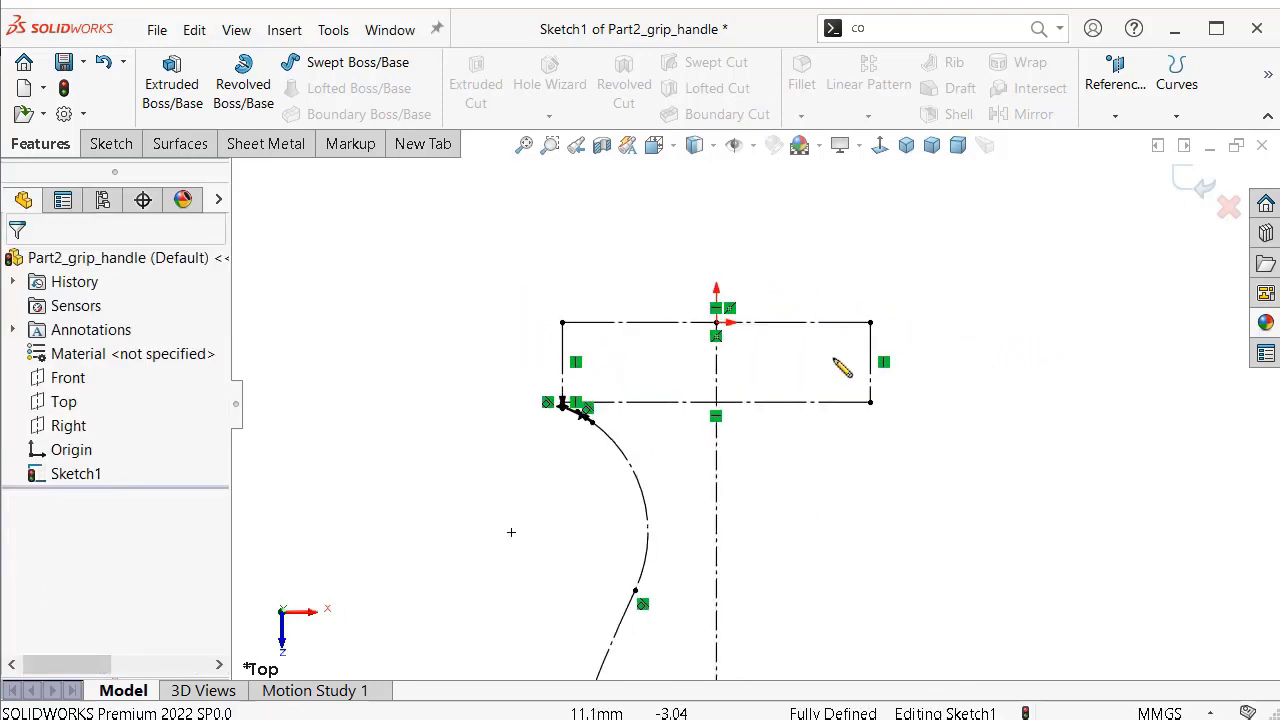
scroll(787, 360, "down", 1)
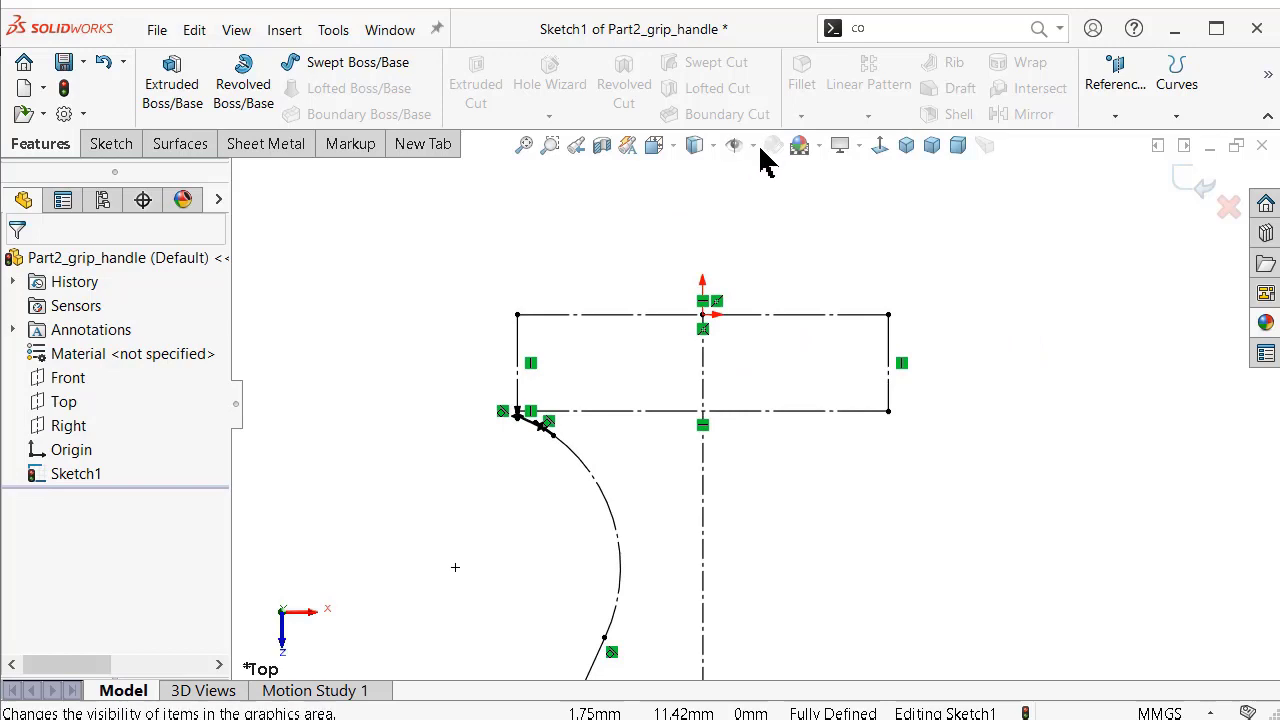
left_click(756, 150)
left_click(735, 343)
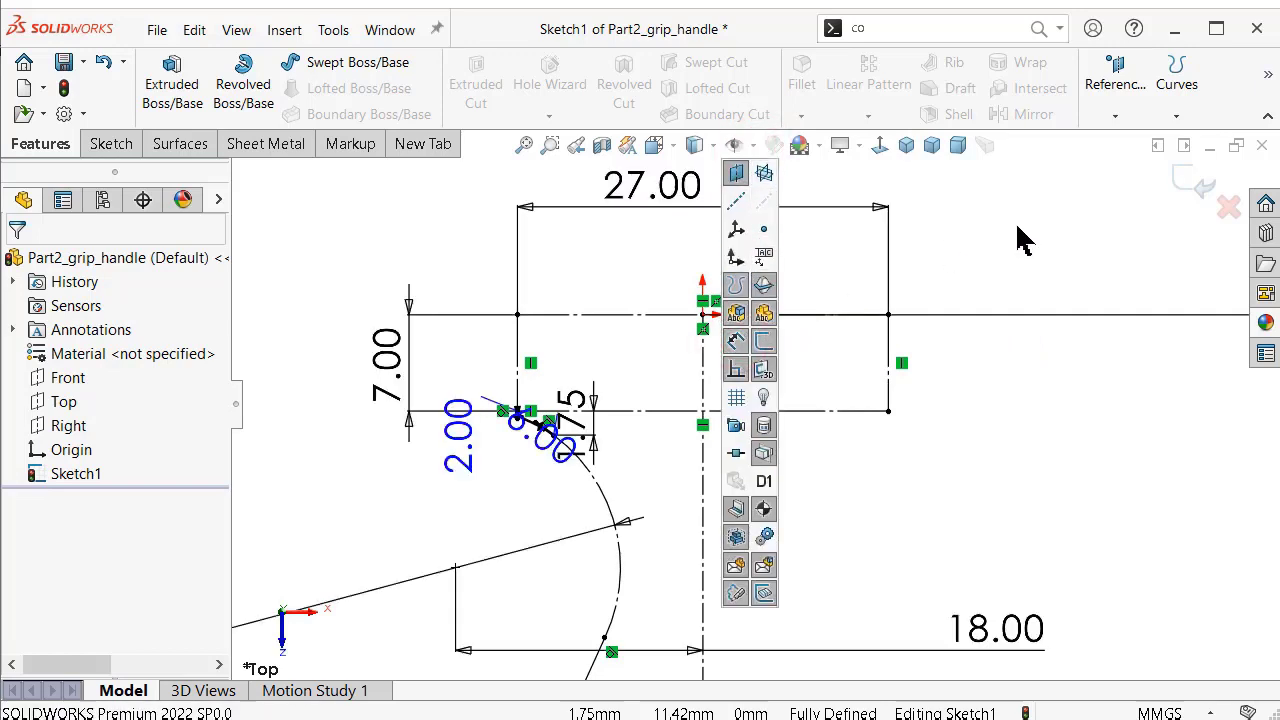
scroll(1020, 230, "down", 2)
Draw a vertical construction centerline down from the rectangle's top edge.
key("s")
left_click(1125, 316)
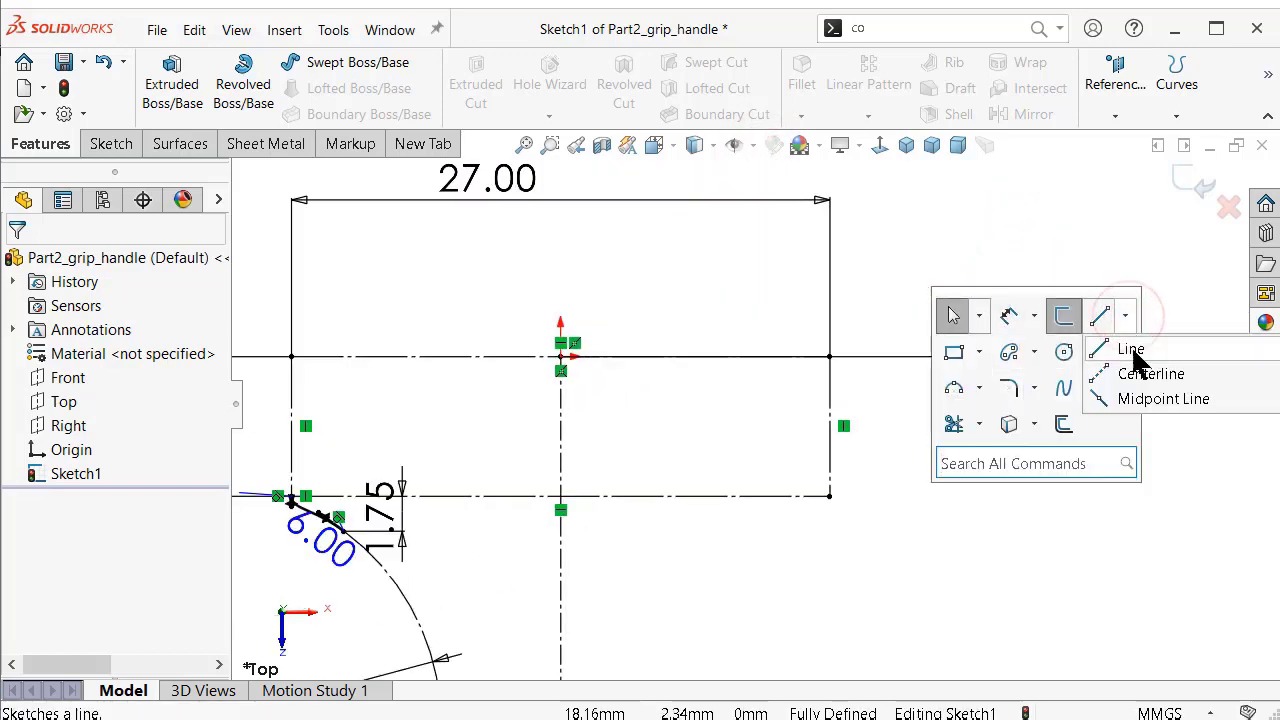
left_click(1136, 371)
scroll(768, 462, "up", 2)
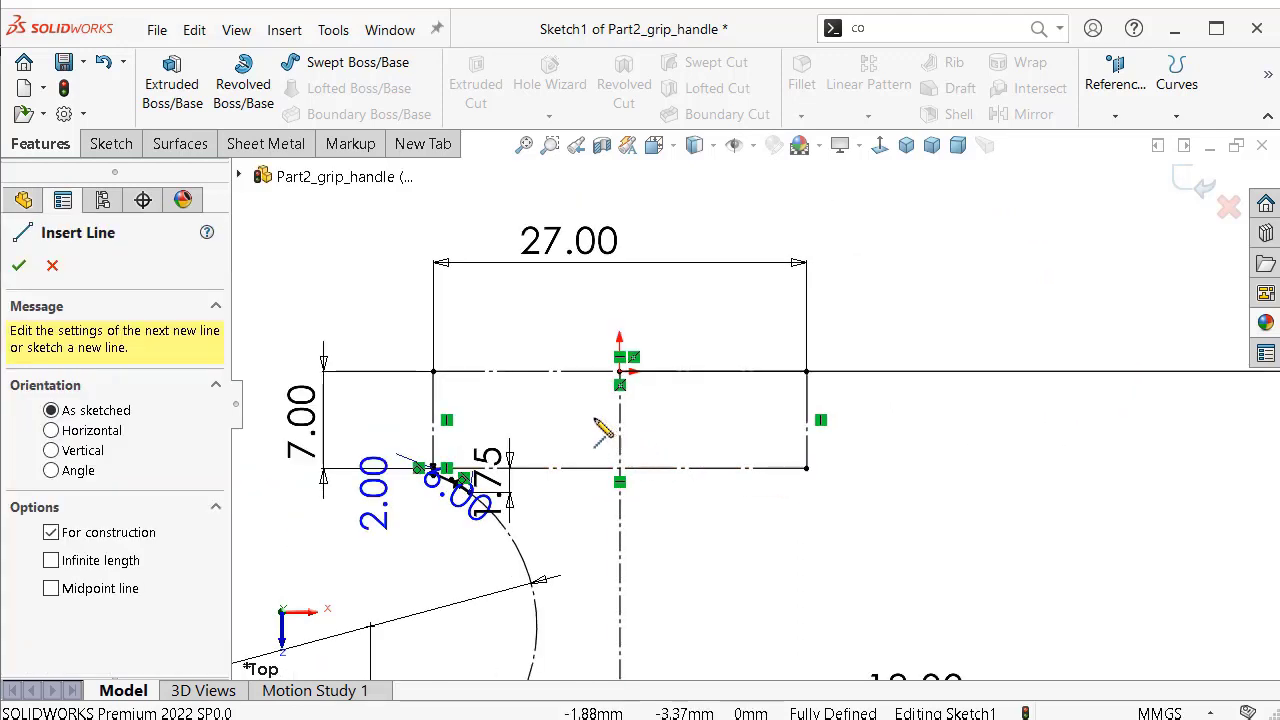
scroll(601, 432, "up", 1)
scroll(576, 450, "down", 1)
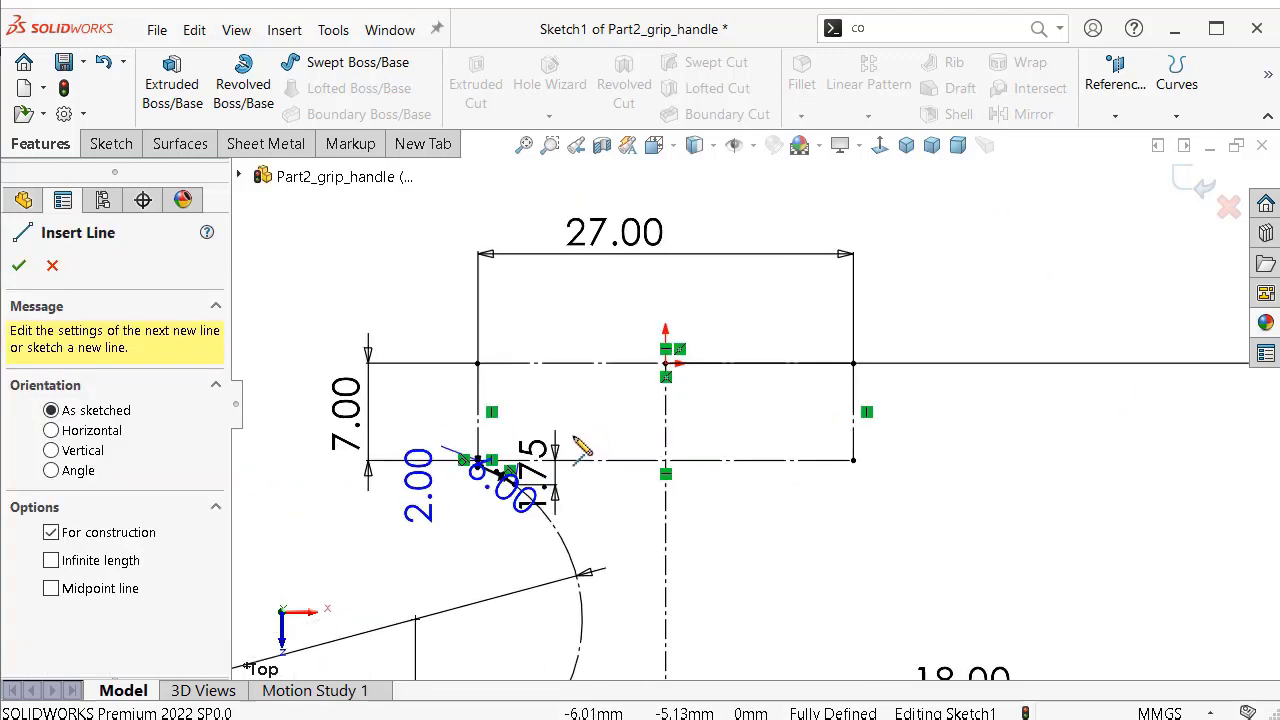
scroll(582, 452, "down", 1)
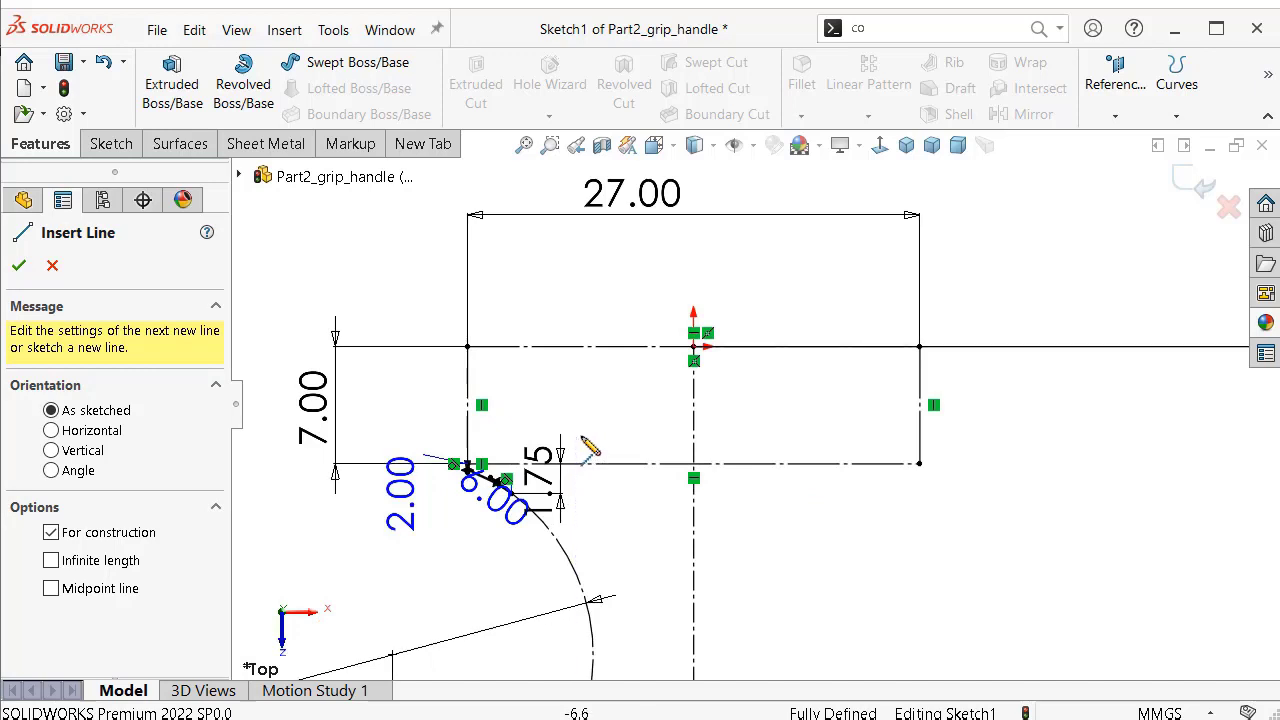
left_click(861, 347)
left_click(866, 648)
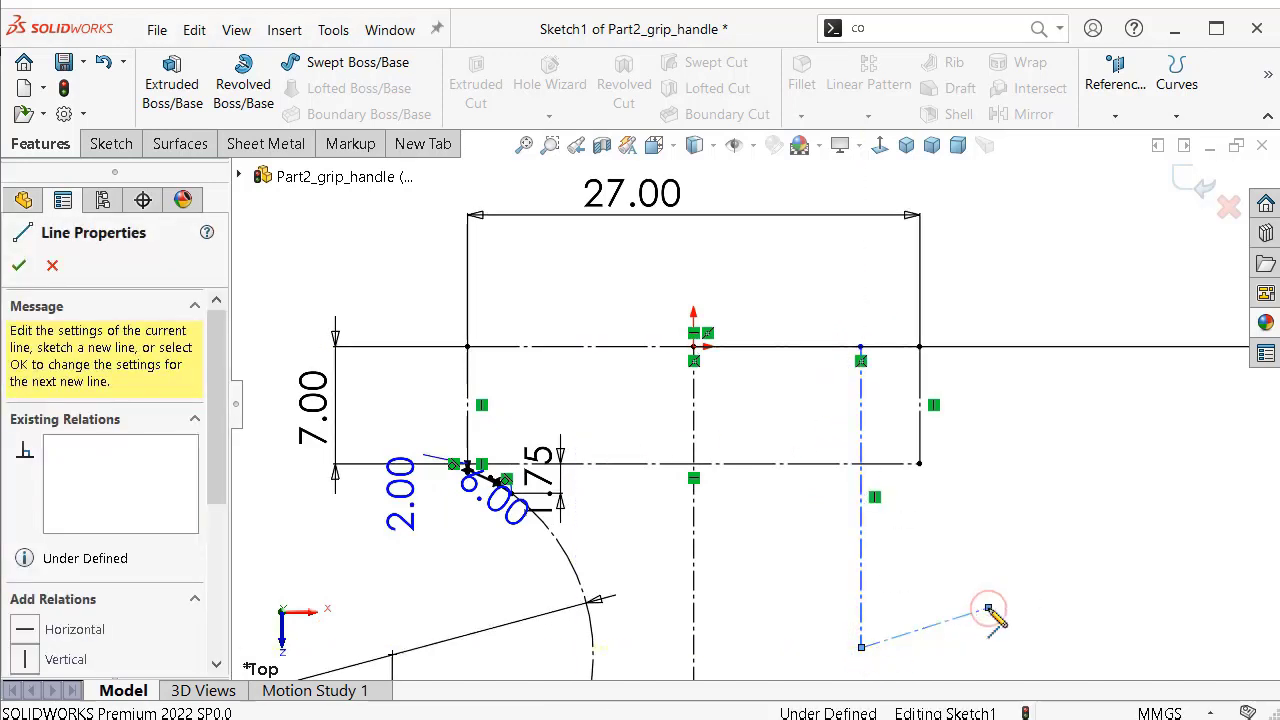
right_click_drag(1104, 625, 866, 540)
Dimension the new centerline to 20 mm long and 7 mm right of the central axis.
left_click(860, 548)
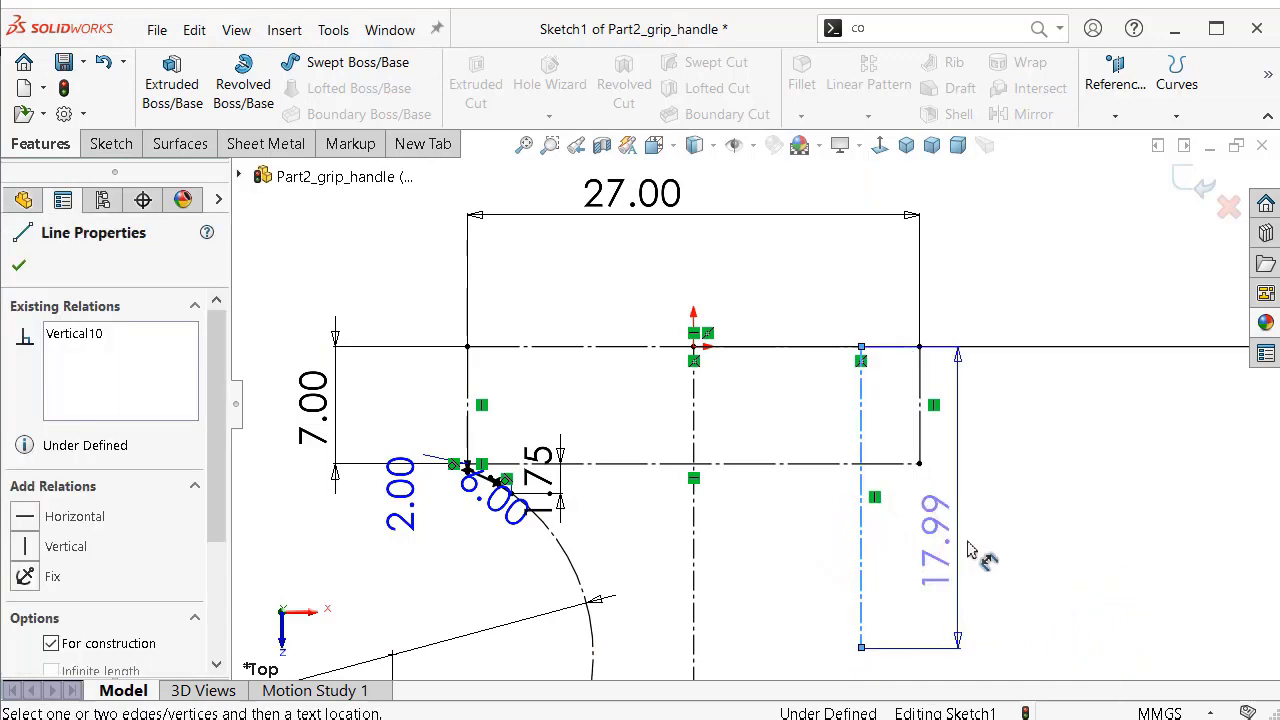
left_click(984, 549)
type("20")
key("Return")
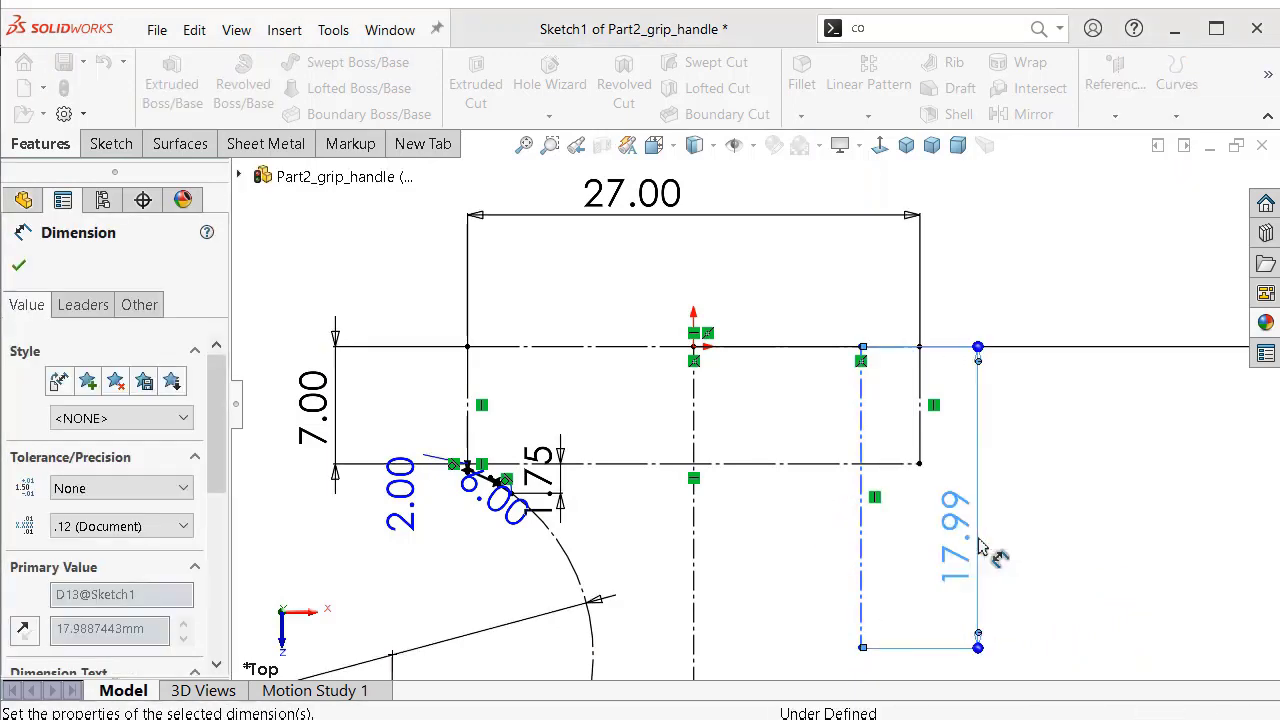
left_click(690, 588)
left_click(861, 560)
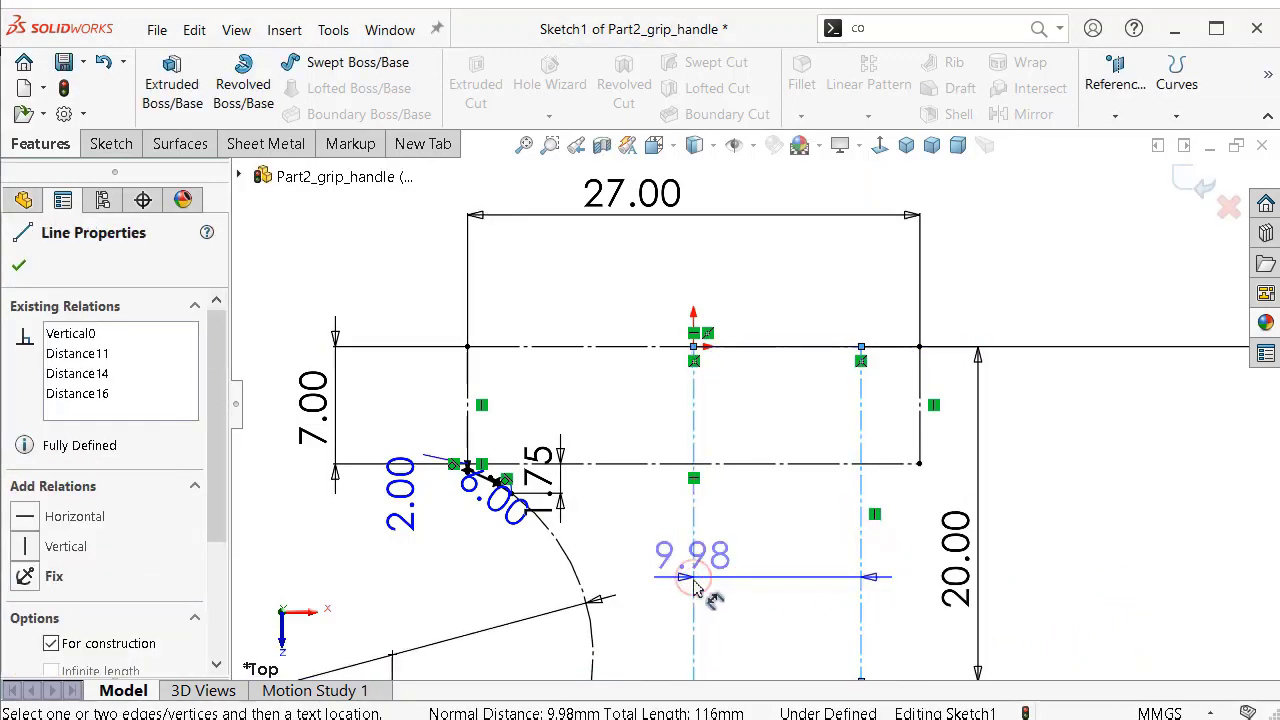
left_click(757, 598)
type("7")
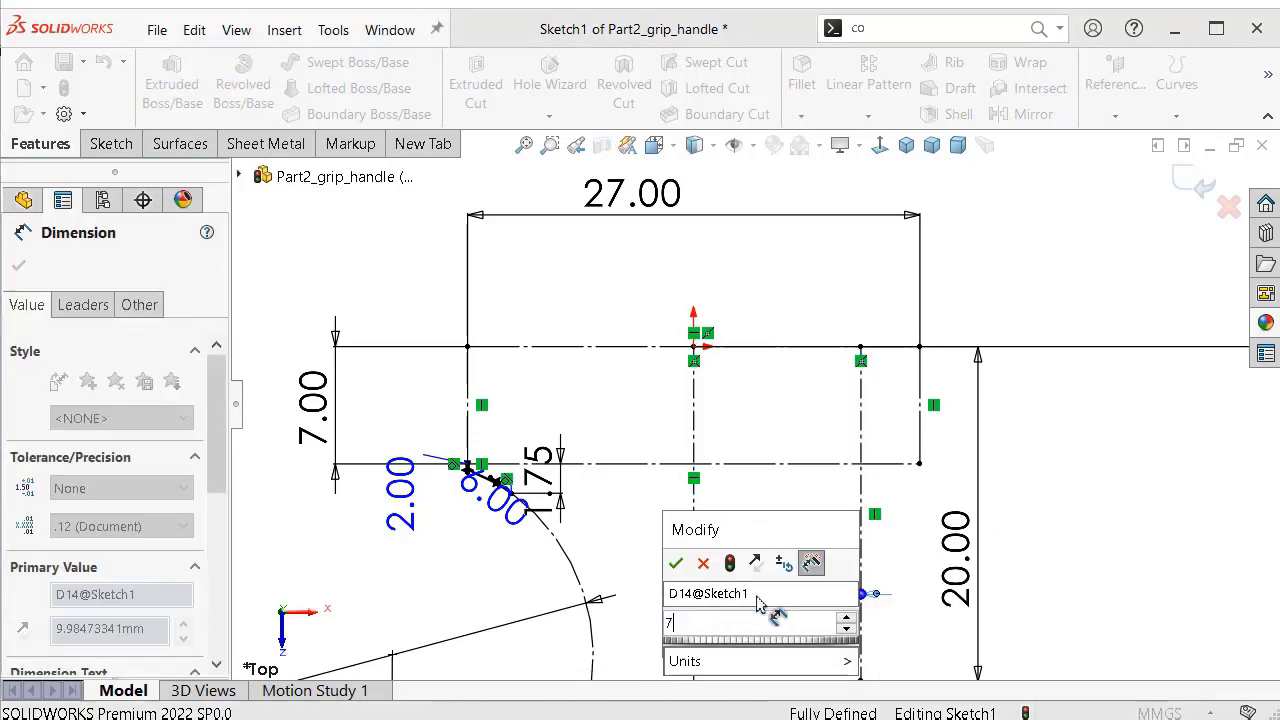
key("Return")
left_click(1160, 459)
Move the 7.00 and R152.00 dimensions aside and place 18.00 above 27.00.
scroll(1112, 480, "up", 2)
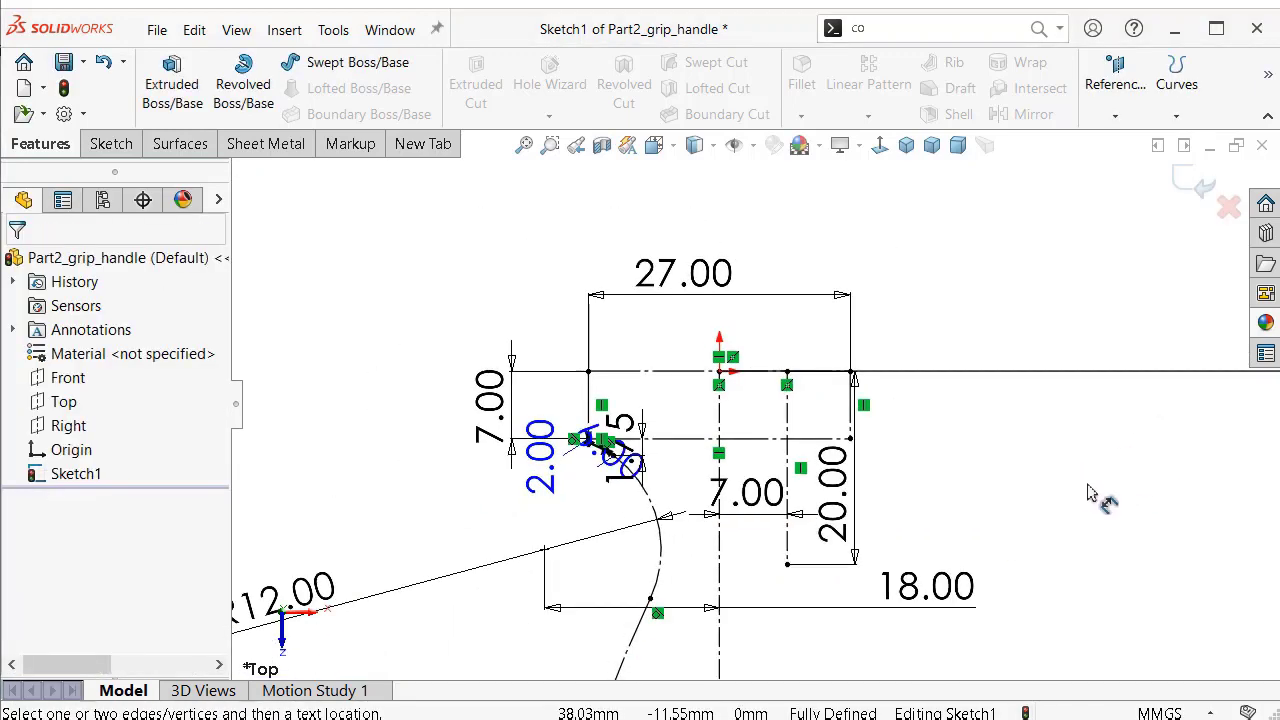
scroll(1100, 491, "up", 2)
scroll(817, 503, "down", 3)
left_click_drag(727, 505, 1085, 515)
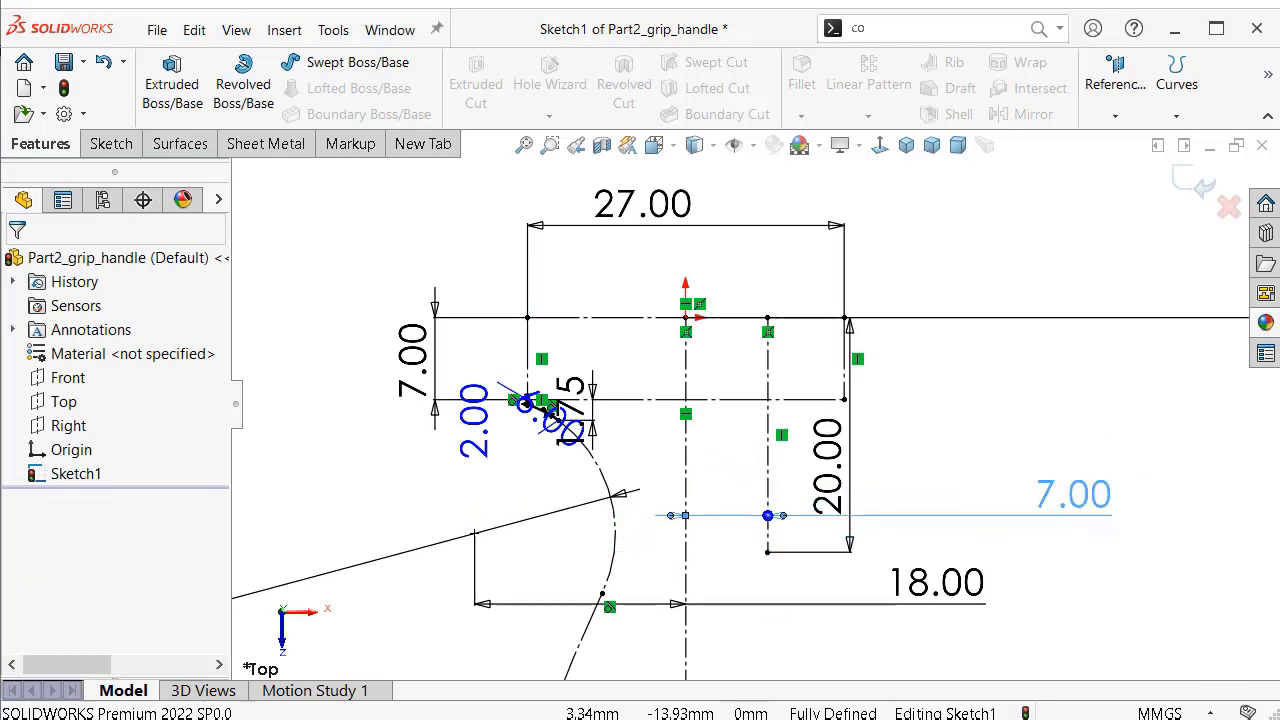
scroll(1063, 529, "up", 2)
scroll(986, 514, "up", 1)
scroll(943, 523, "up", 1)
scroll(915, 530, "up", 1)
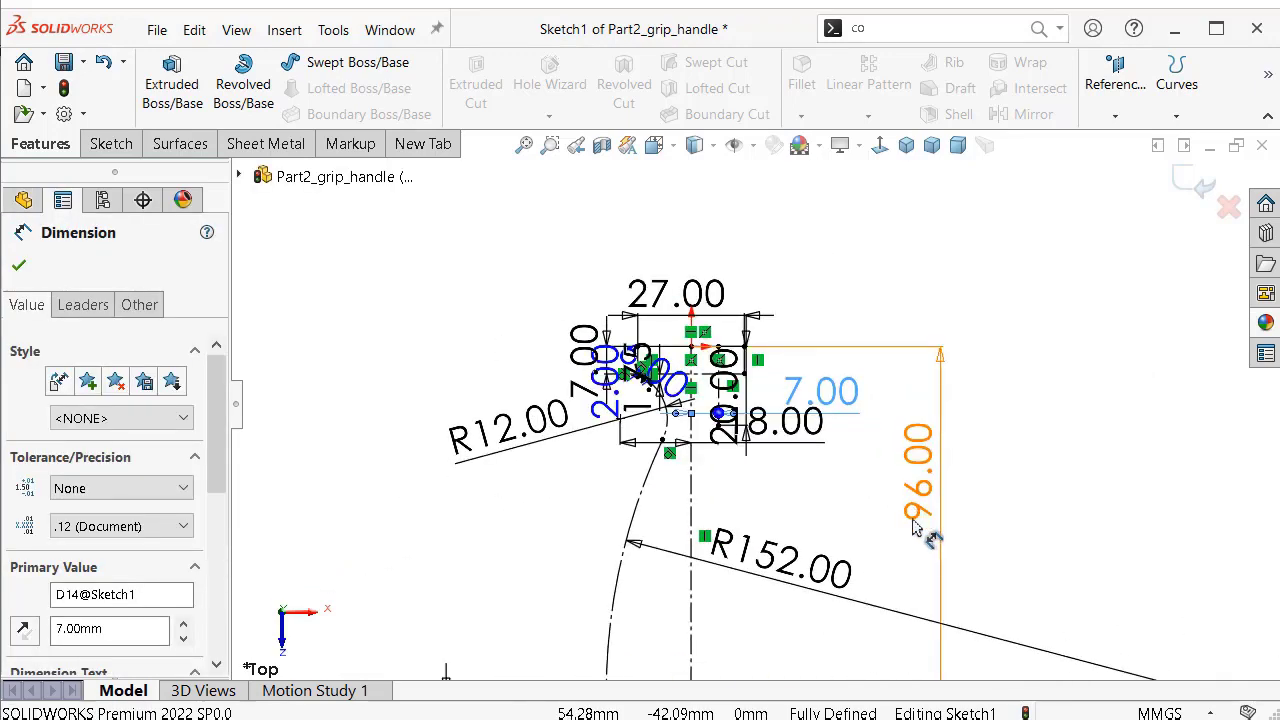
scroll(913, 528, "down", 1)
left_click_drag(745, 570, 1040, 672)
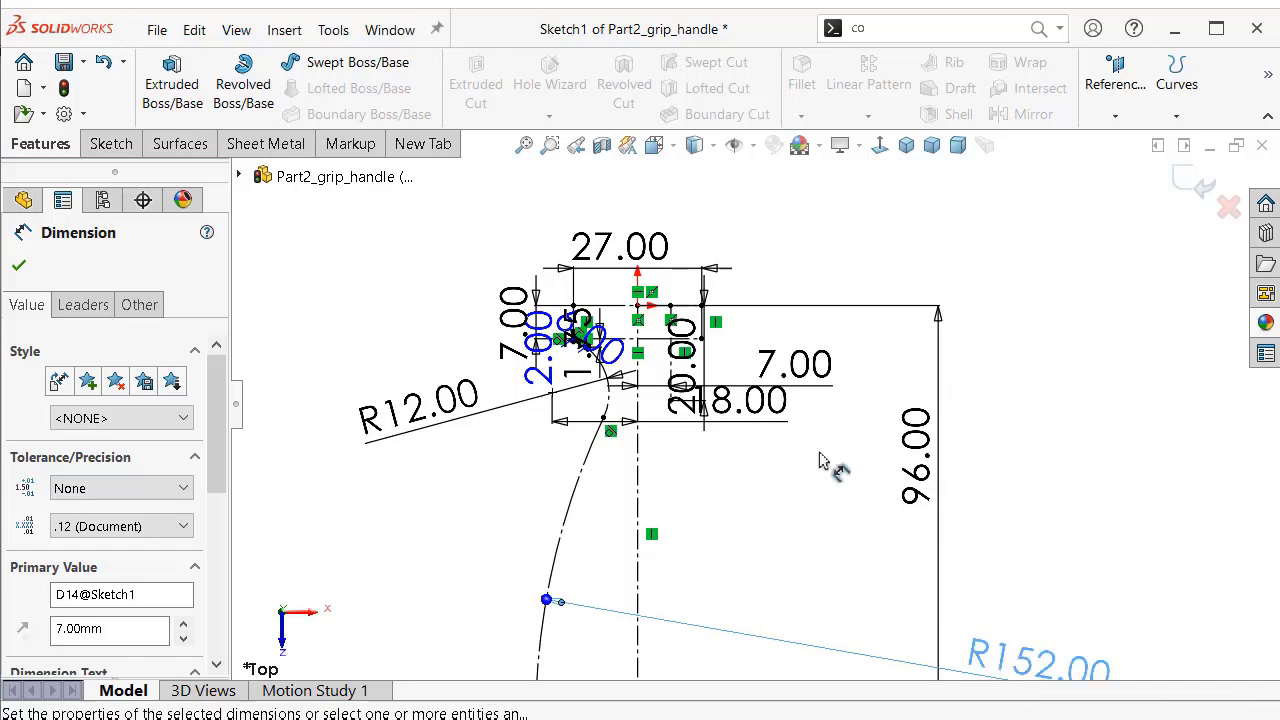
left_click_drag(735, 400, 645, 180)
scroll(690, 365, "up", 1)
scroll(750, 418, "down", 1)
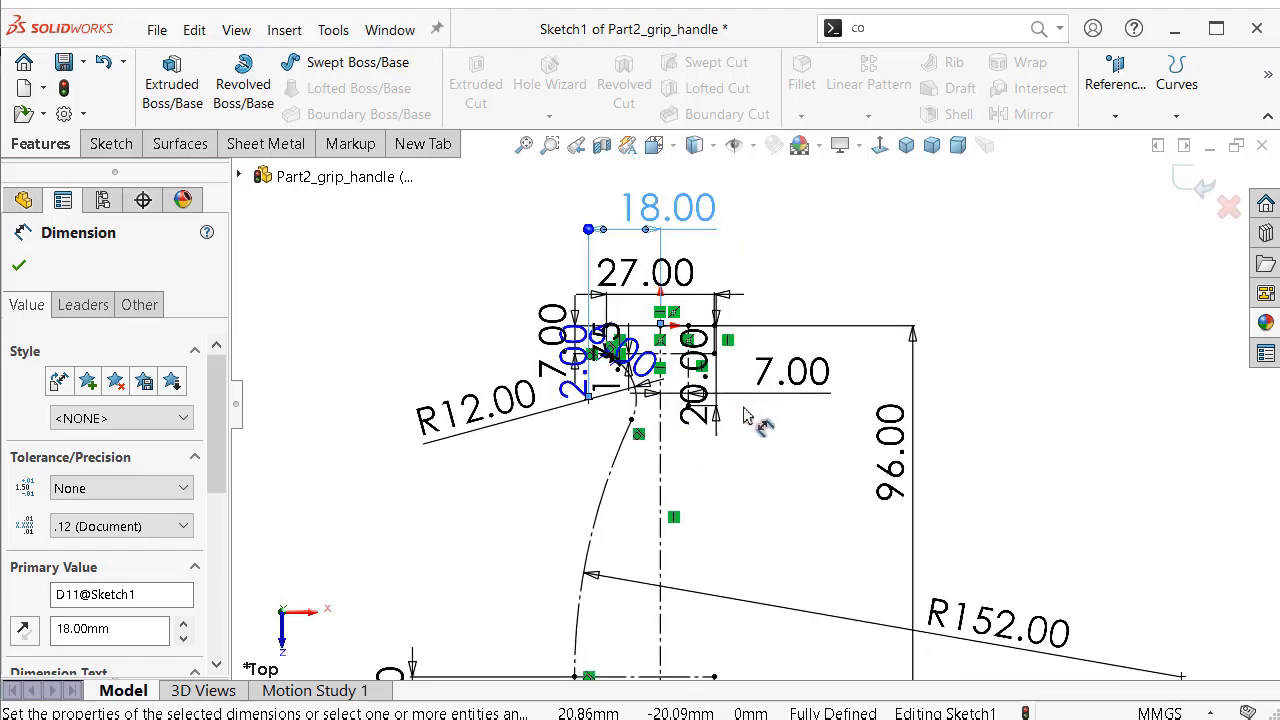
scroll(913, 524, "up", 1)
key("Escape")
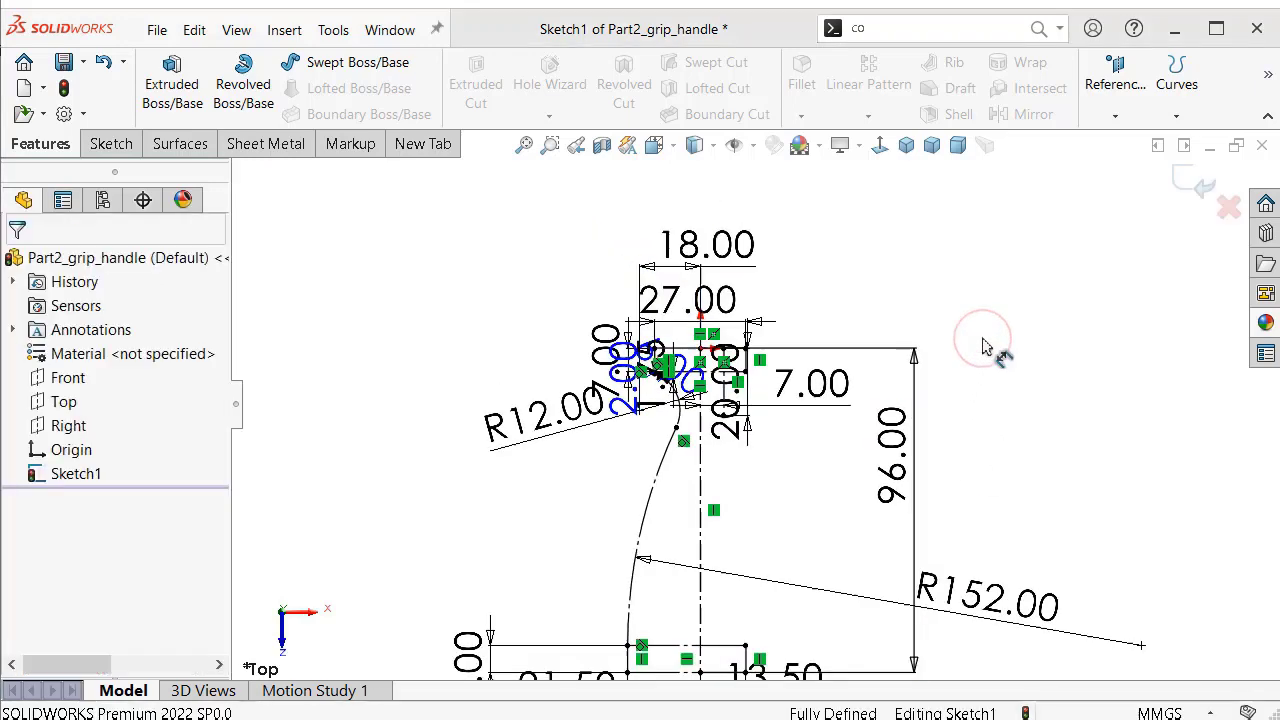
Start the Centerline tool from the S shortcut toolbar, then cancel it without drawing.
key("s")
left_click(1186, 368)
left_click(1190, 421)
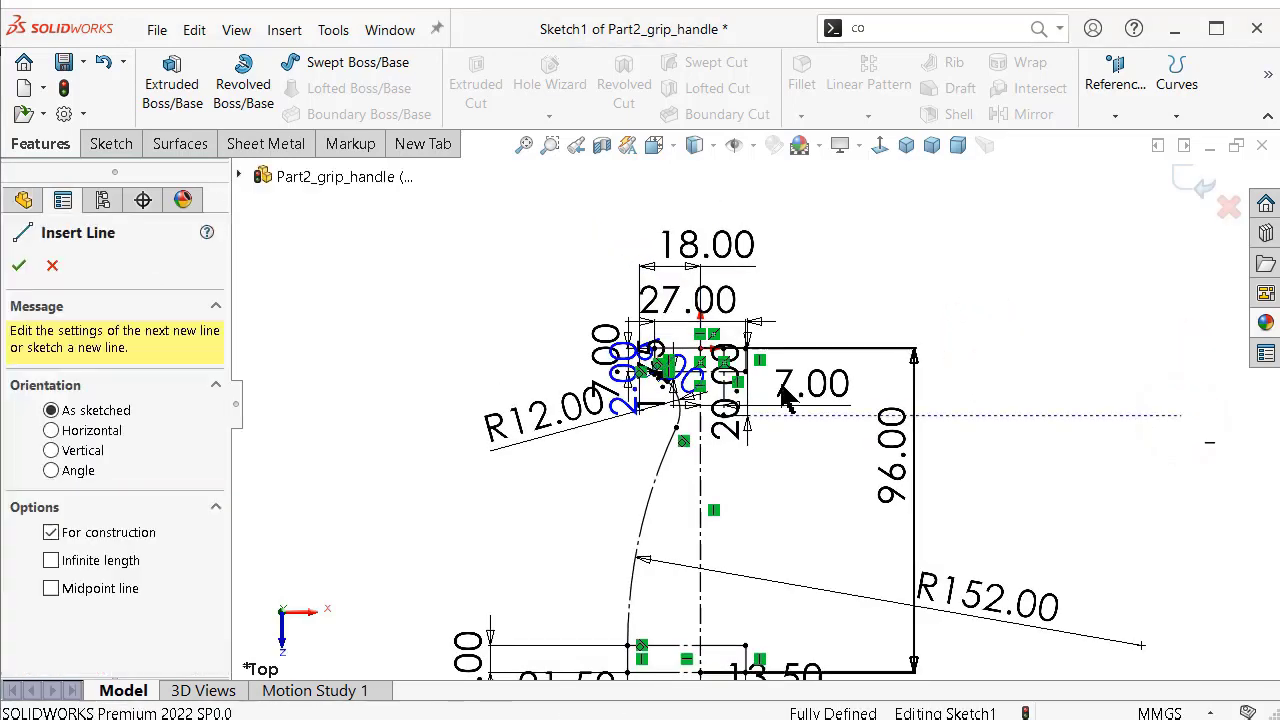
scroll(794, 397, "down", 3)
scroll(697, 403, "down", 1)
scroll(737, 417, "up", 3)
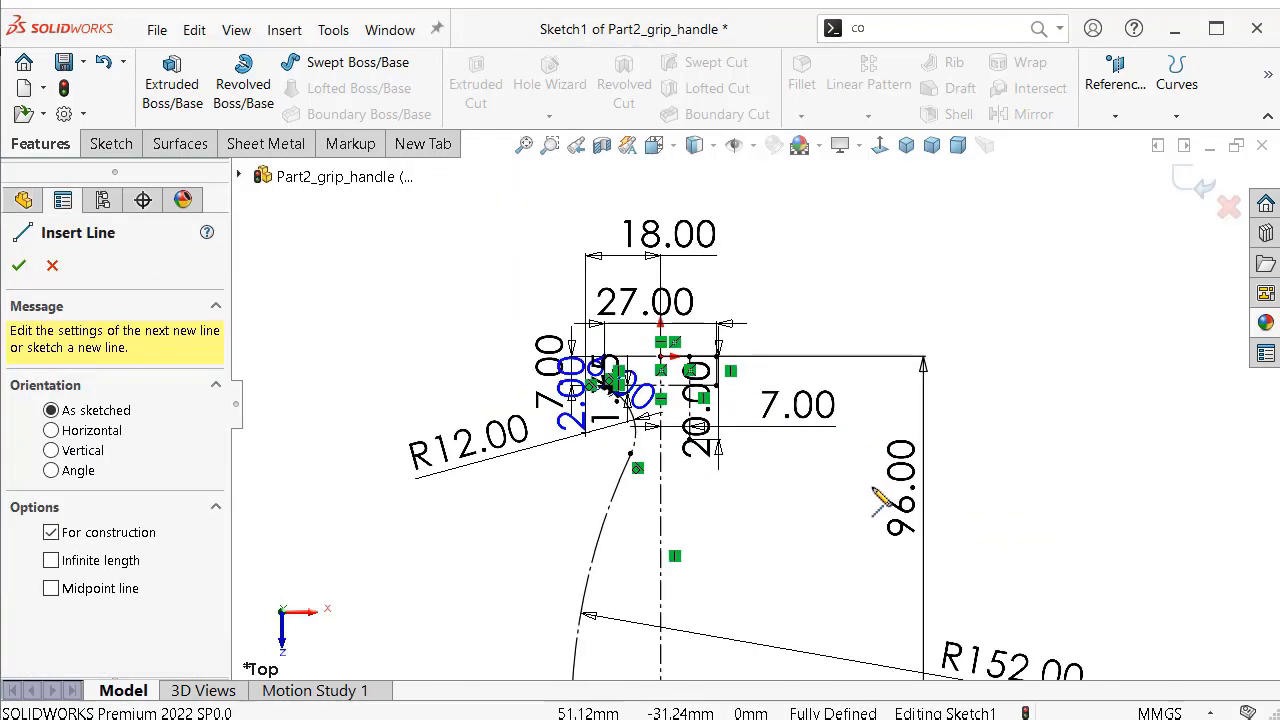
scroll(843, 528, "up", 3)
scroll(815, 535, "down", 1)
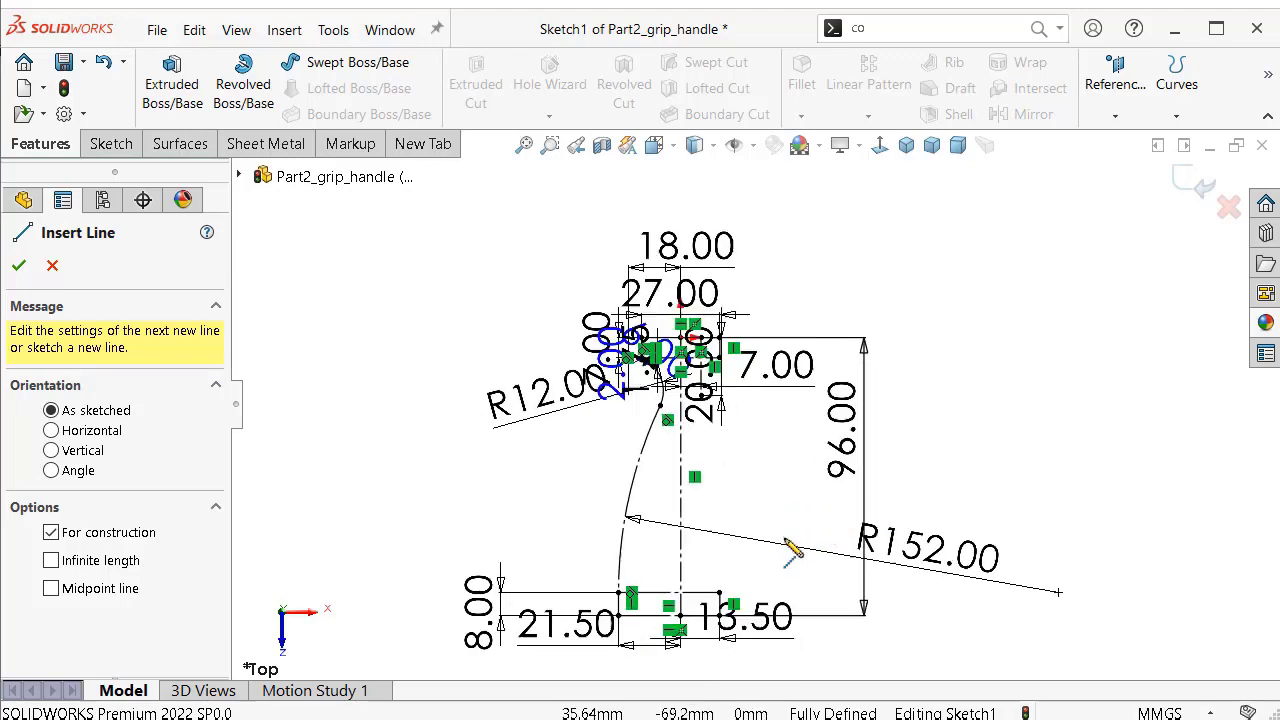
scroll(795, 545, "down", 2)
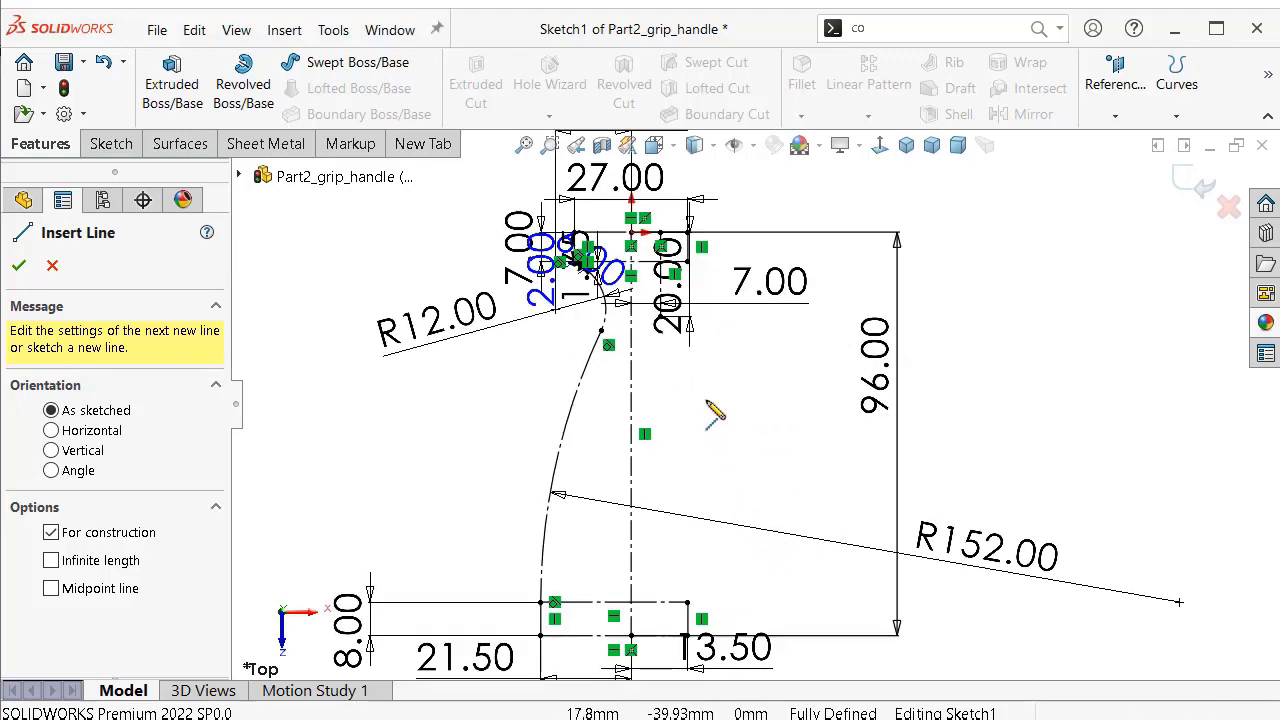
scroll(665, 340, "down", 2)
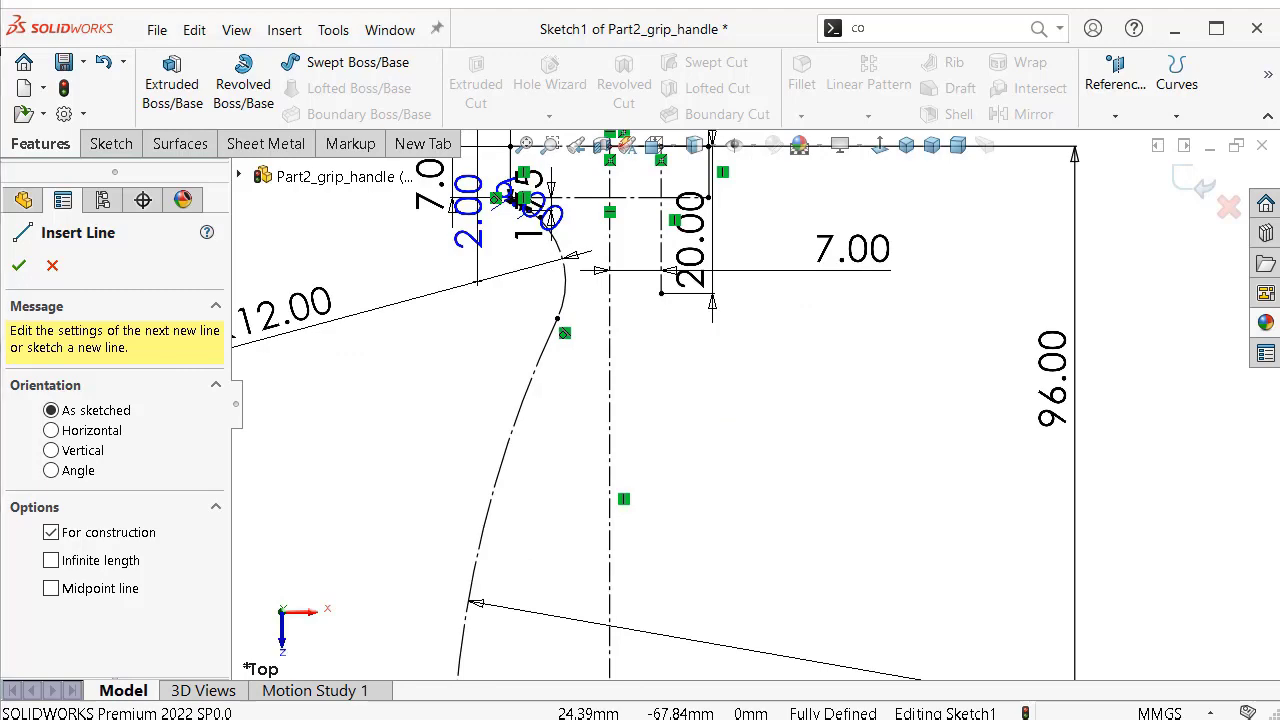
key("Escape")
Delete the 13.50 dimension, leaving Sketch1 under defined.
scroll(734, 466, "up", 3)
scroll(729, 634, "down", 2)
scroll(720, 603, "down", 1)
scroll(718, 402, "down", 1)
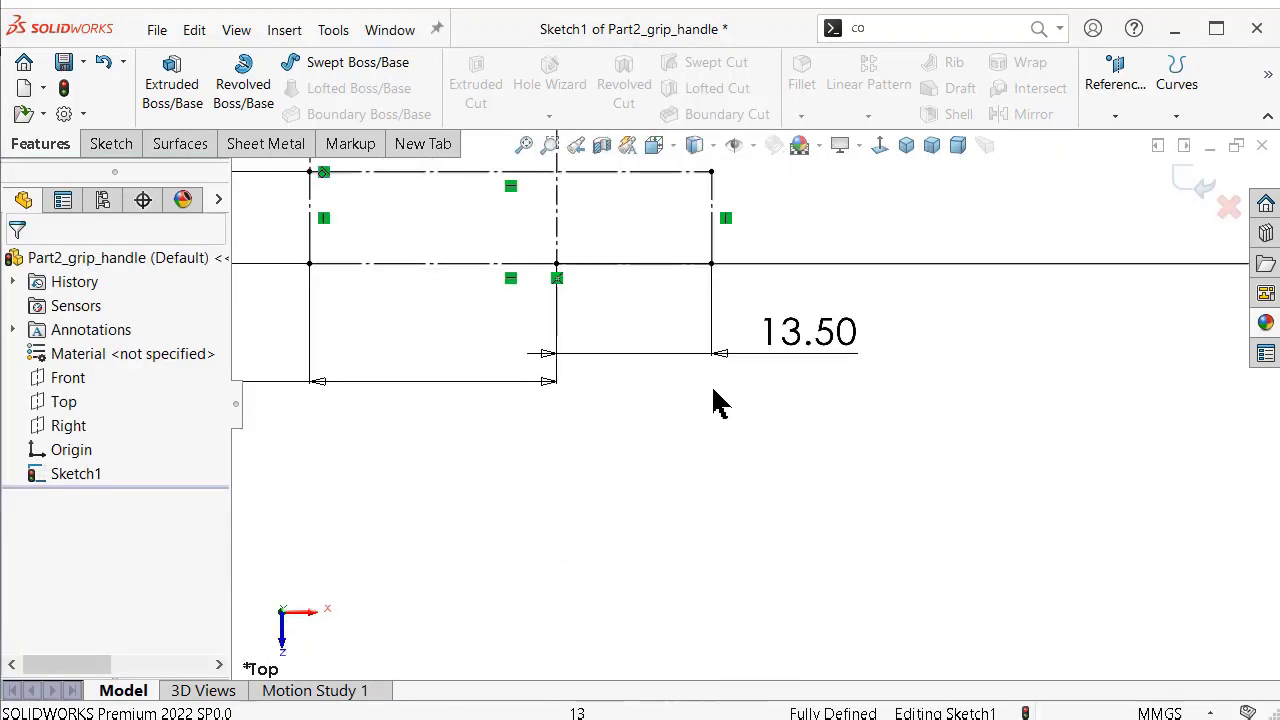
left_click(712, 322)
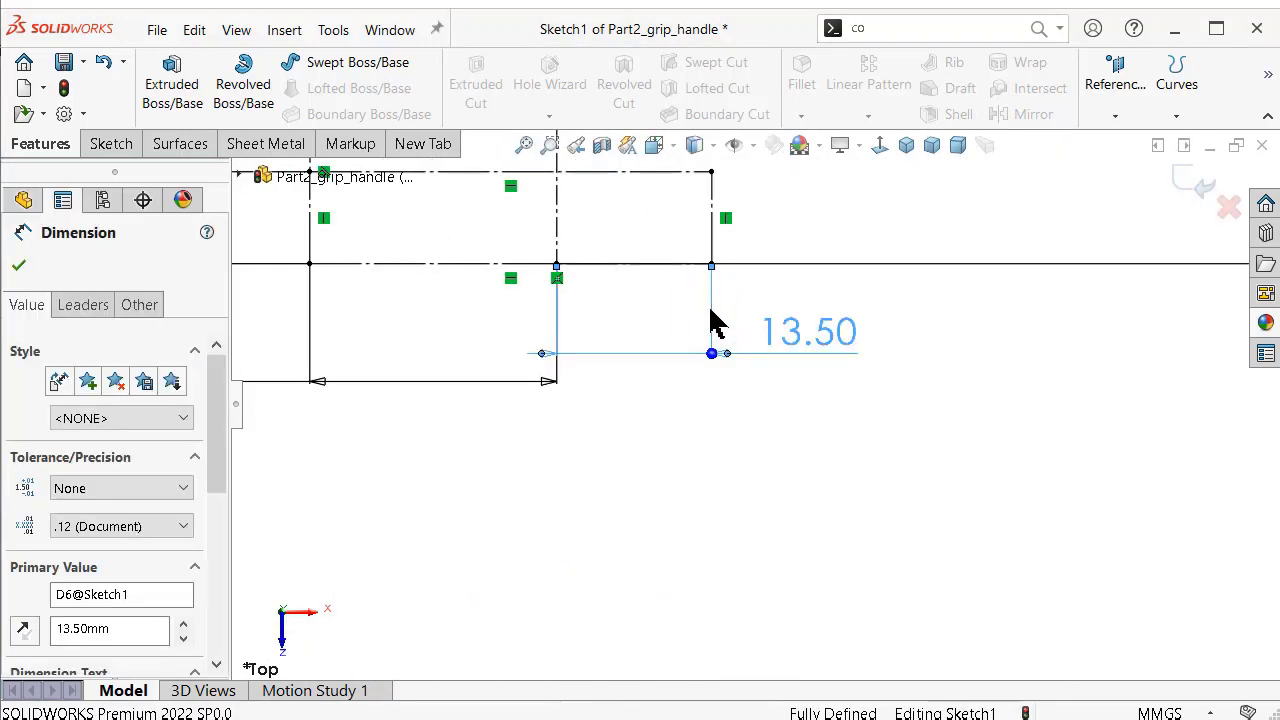
key("Delete")
scroll(740, 294, "up", 2)
scroll(766, 229, "up", 2)
Draw a vertical construction centerline from the upper rectangle corner to the lower rectangle edge.
scroll(766, 186, "up", 2)
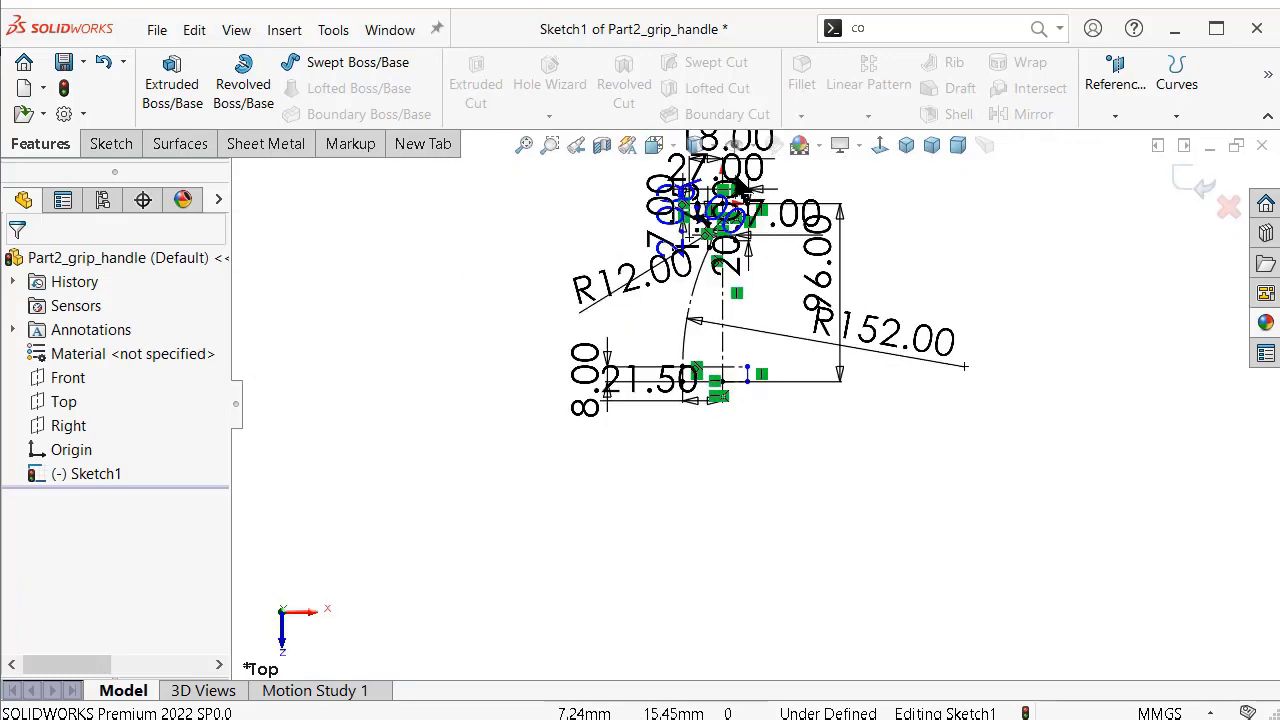
key("s")
left_click(935, 222)
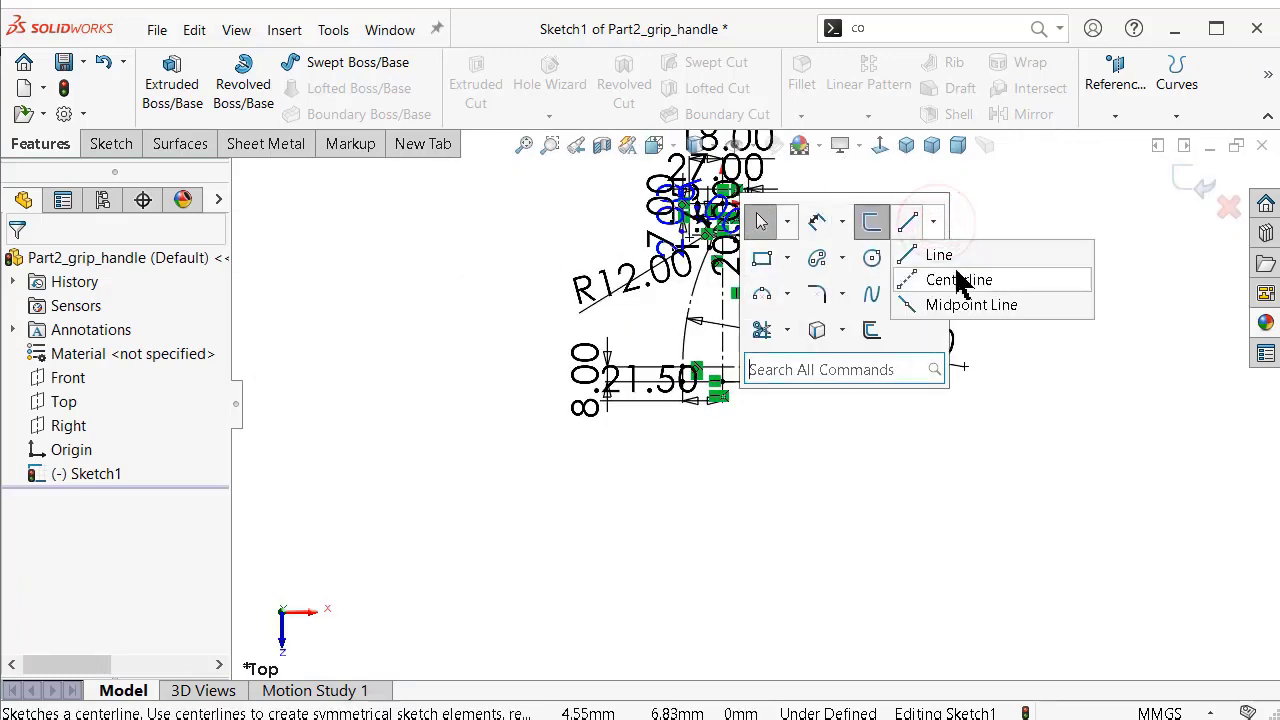
left_click(960, 279)
scroll(755, 298, "down", 2)
scroll(755, 298, "down", 3)
scroll(746, 294, "down", 6)
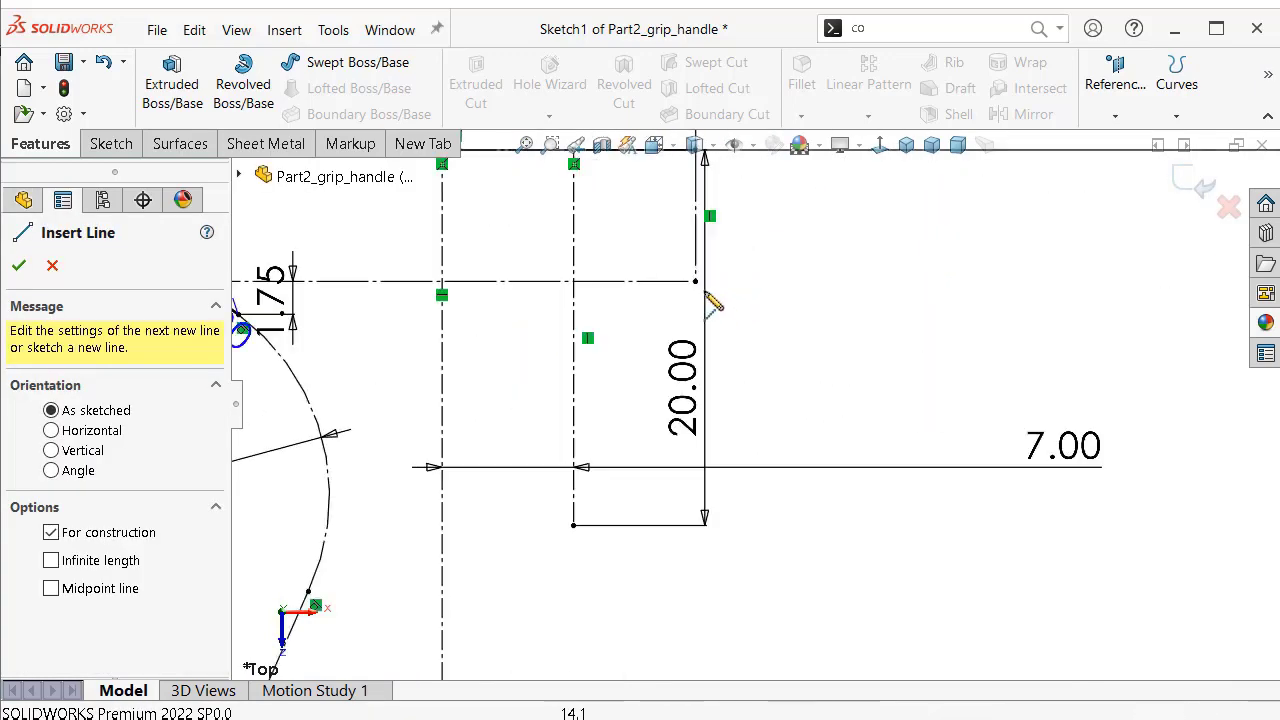
left_click(700, 287)
scroll(757, 394, "up", 1)
scroll(833, 640, "up", 5)
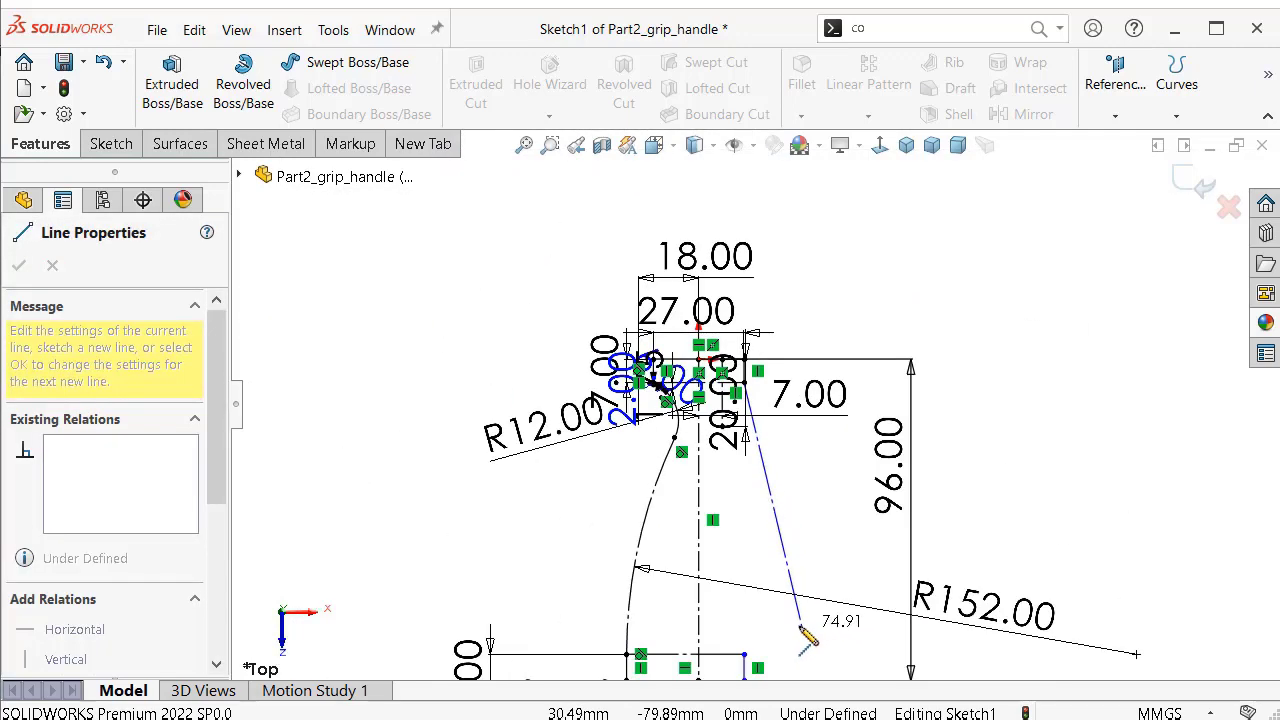
scroll(790, 615, "down", 2)
left_click(706, 561)
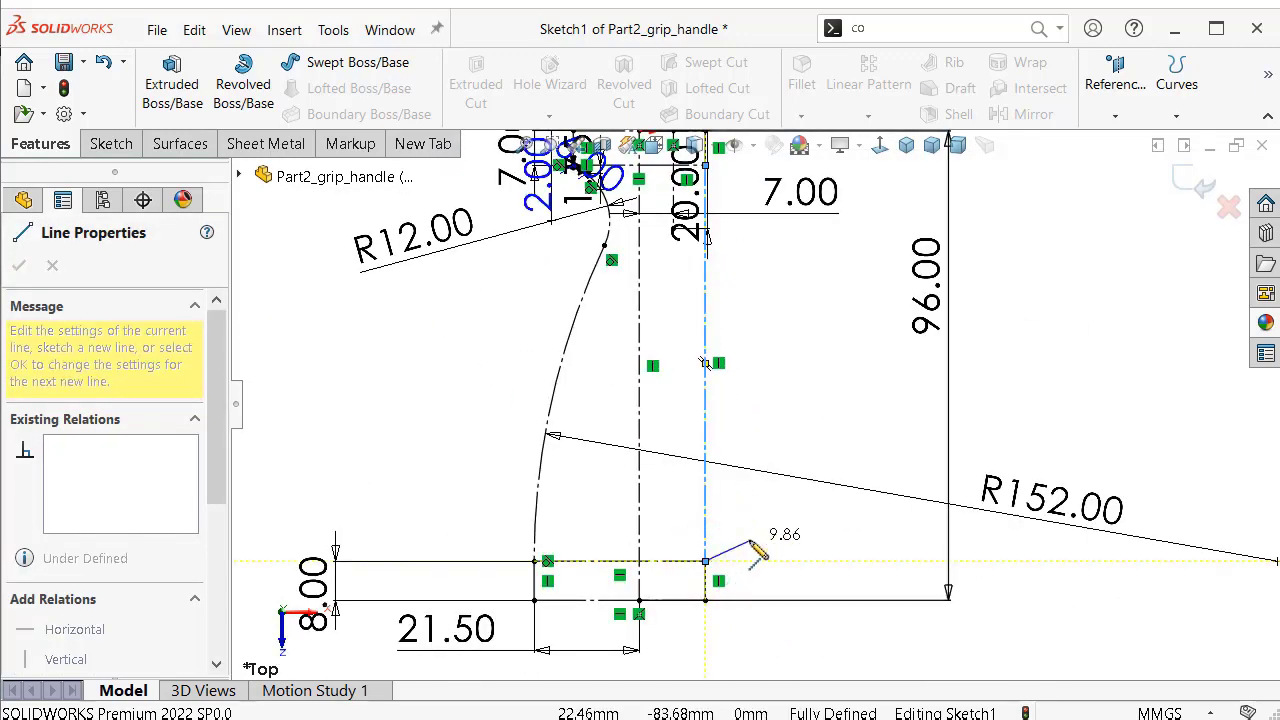
key("Escape")
Move the 21.50 dimension lower and to the left.
scroll(740, 545, "down", 2)
scroll(718, 563, "down", 2)
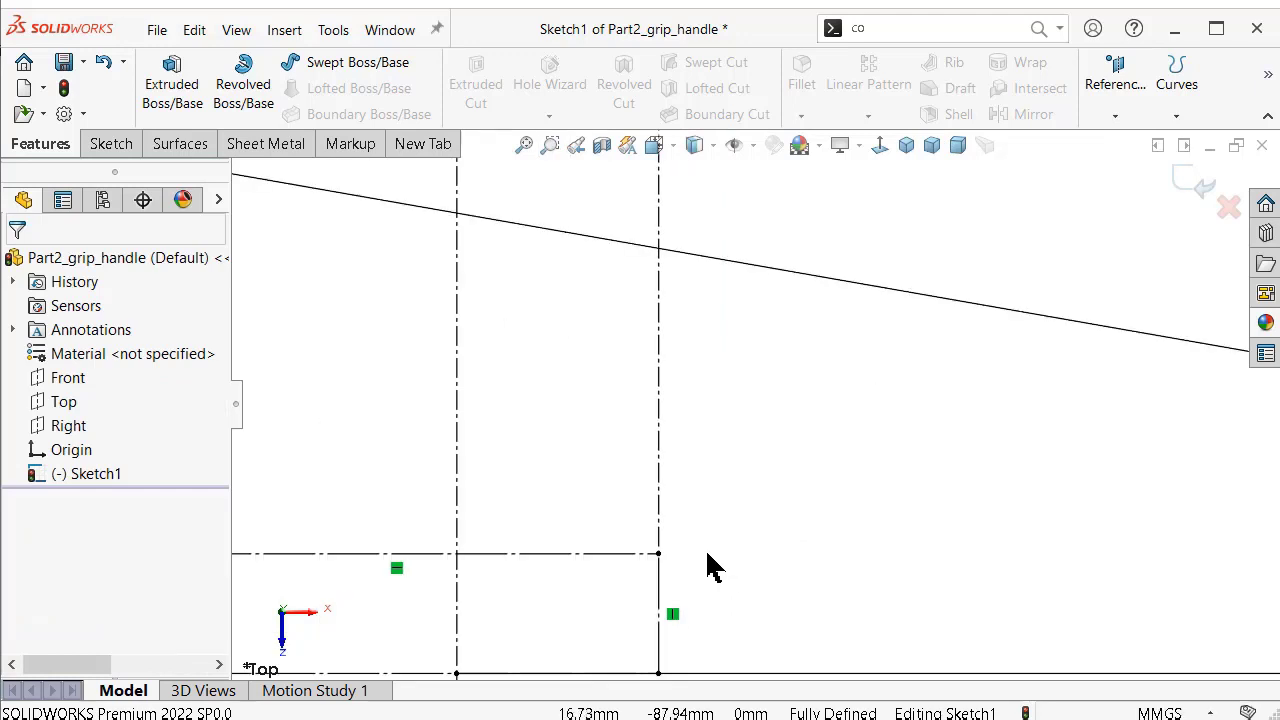
scroll(697, 600, "up", 1)
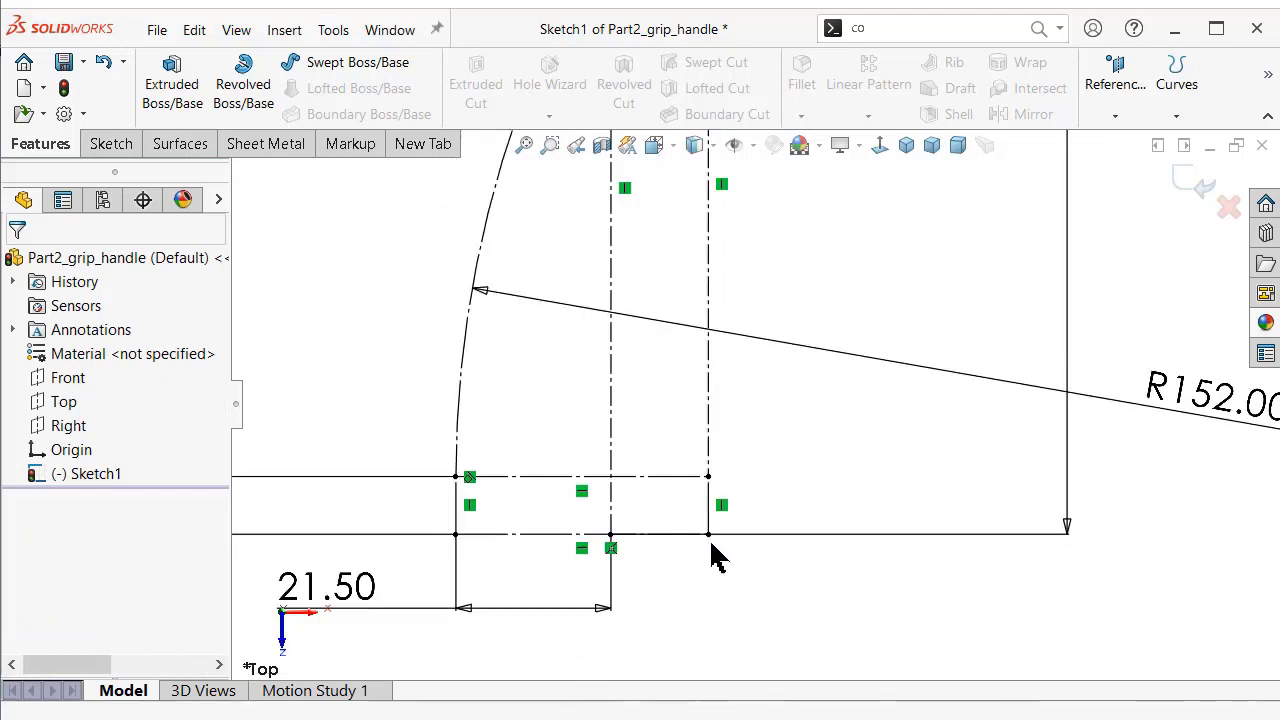
scroll(790, 440, "up", 1)
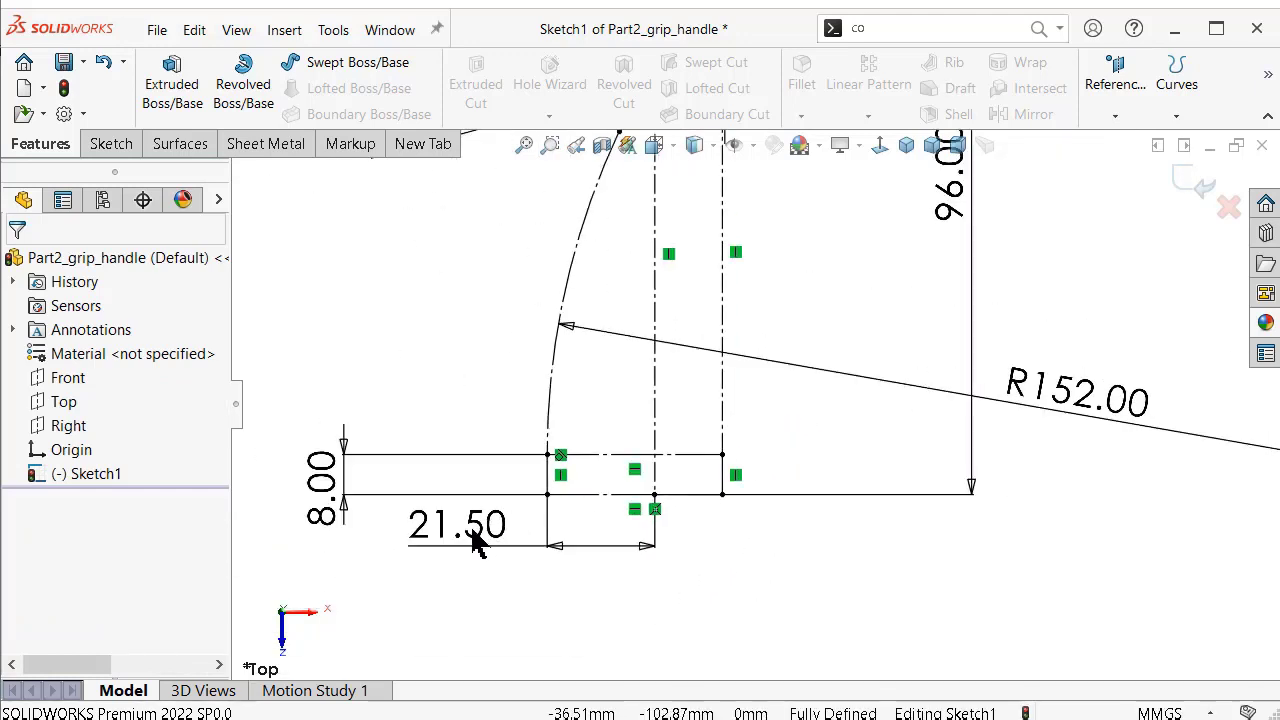
left_click_drag(476, 540, 420, 578)
left_click(786, 551)
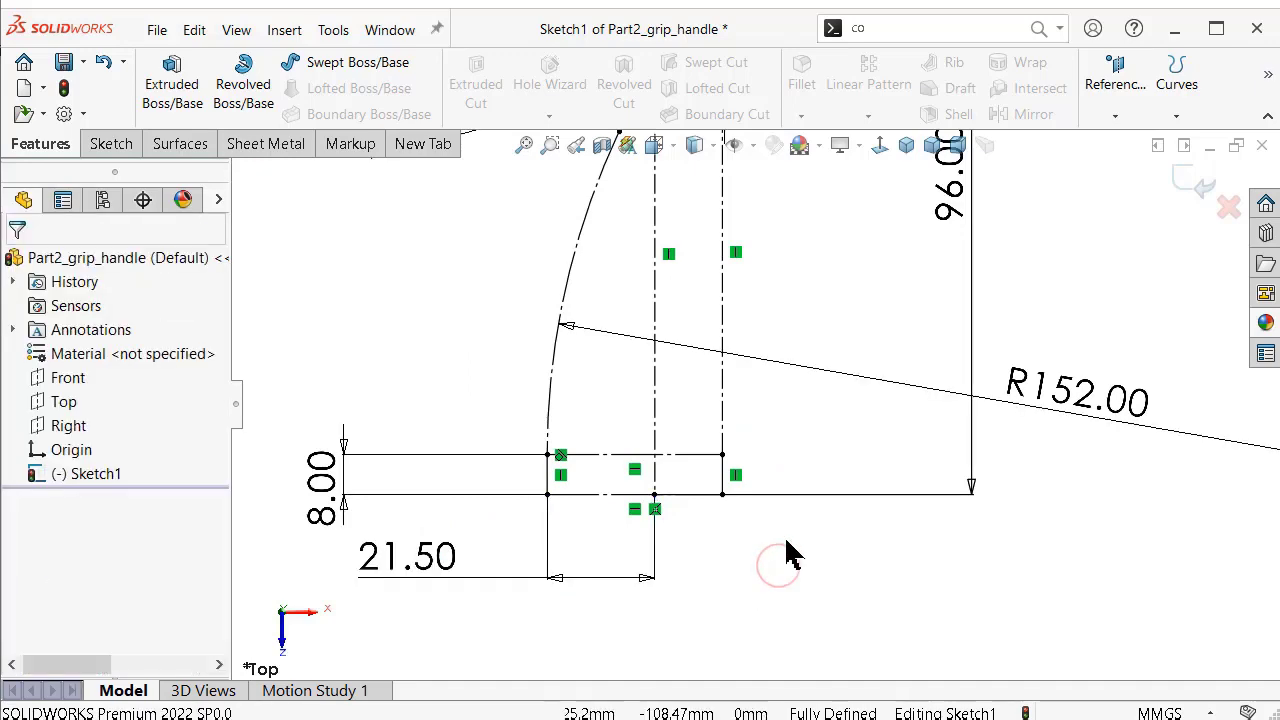
scroll(814, 409, "up", 2)
scroll(965, 262, "up", 2)
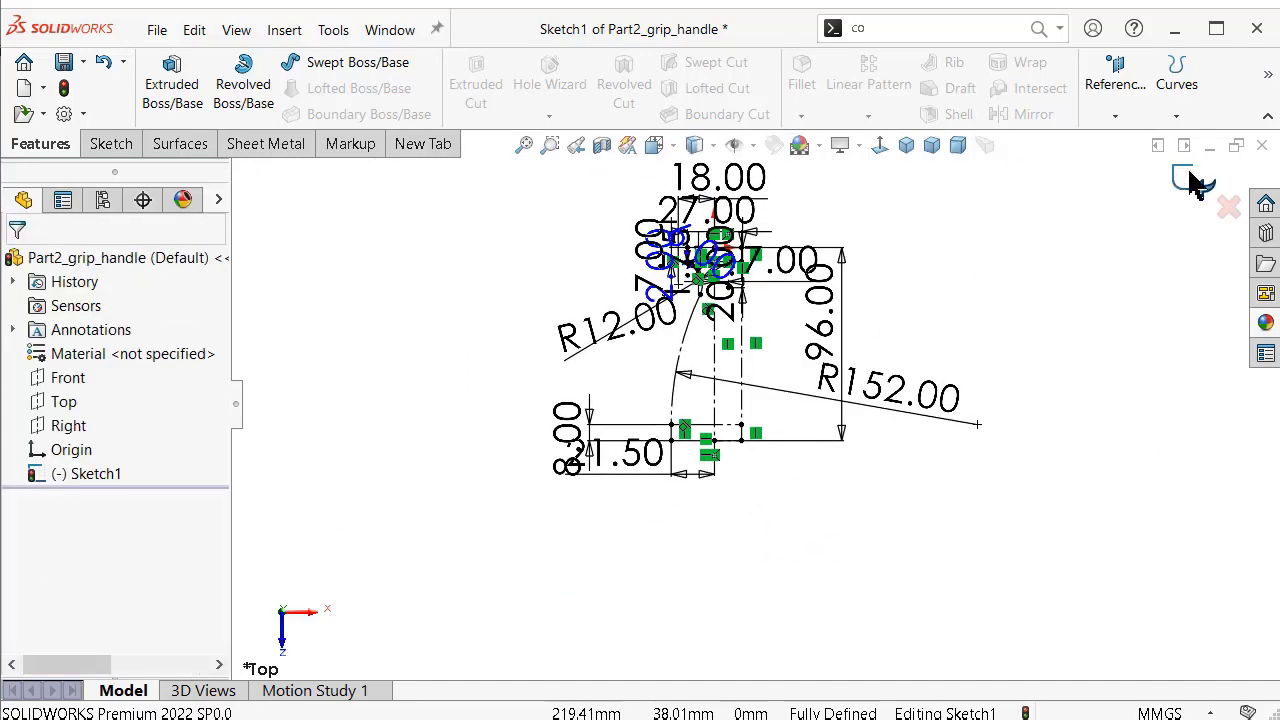
Exit Sketch1 and open a new Sketch2 on the Top plane.
left_click(1196, 183)
scroll(760, 314, "down", 1)
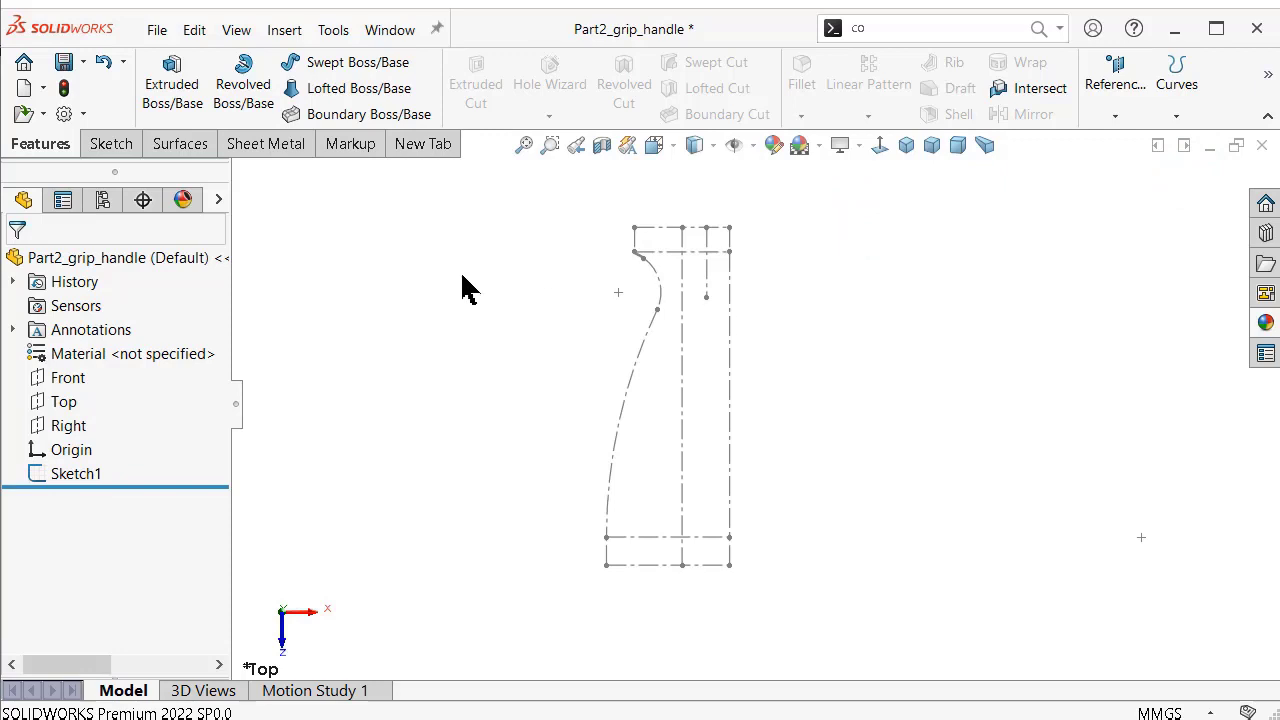
left_click(64, 404)
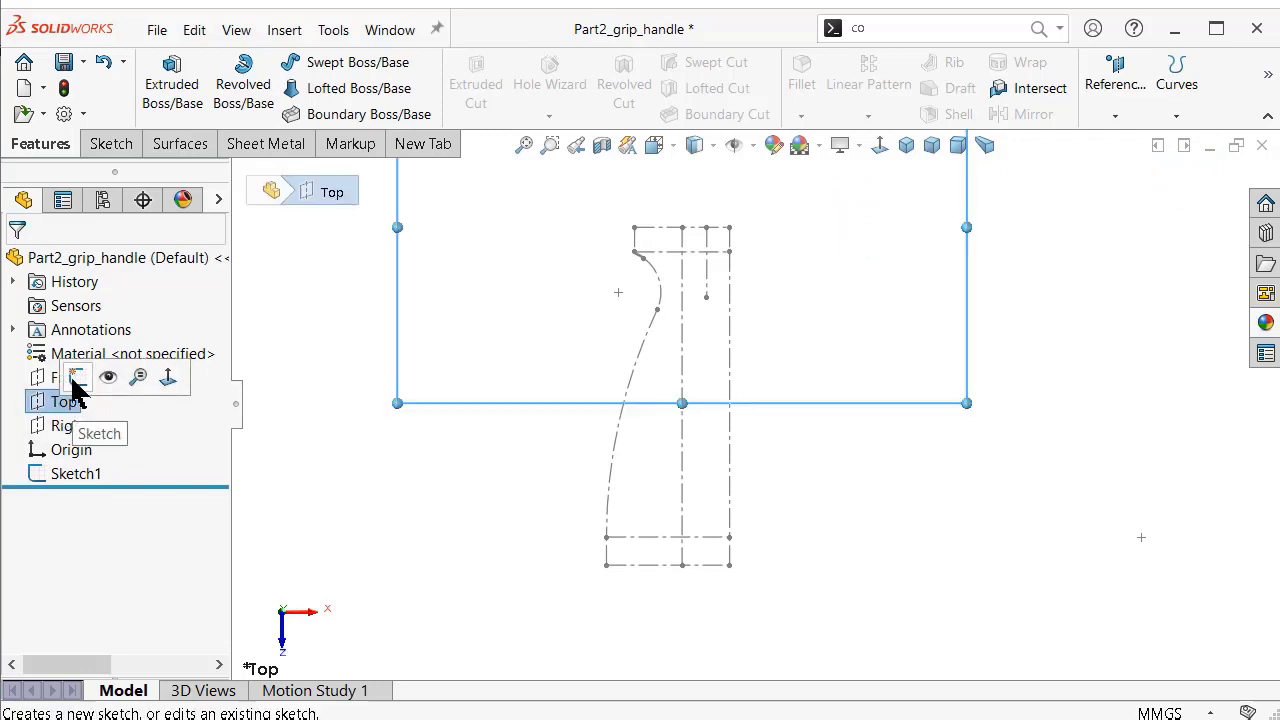
left_click(76, 380)
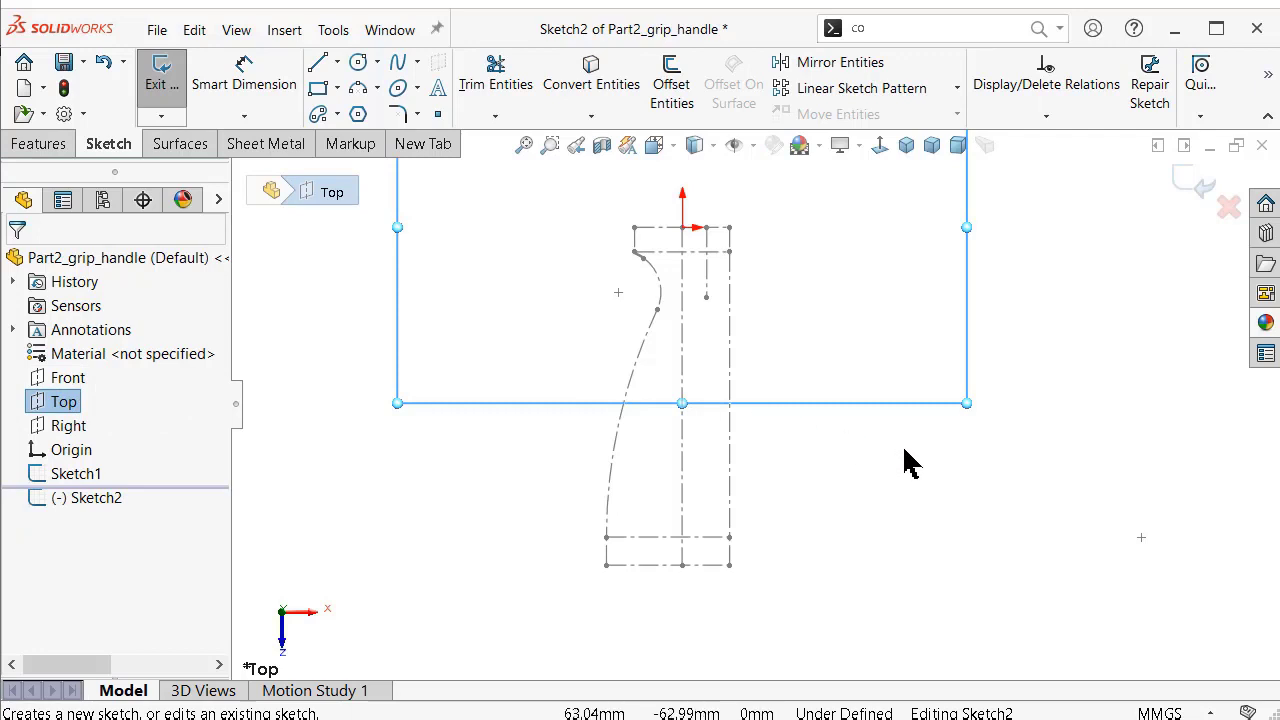
scroll(812, 425, "down", 1)
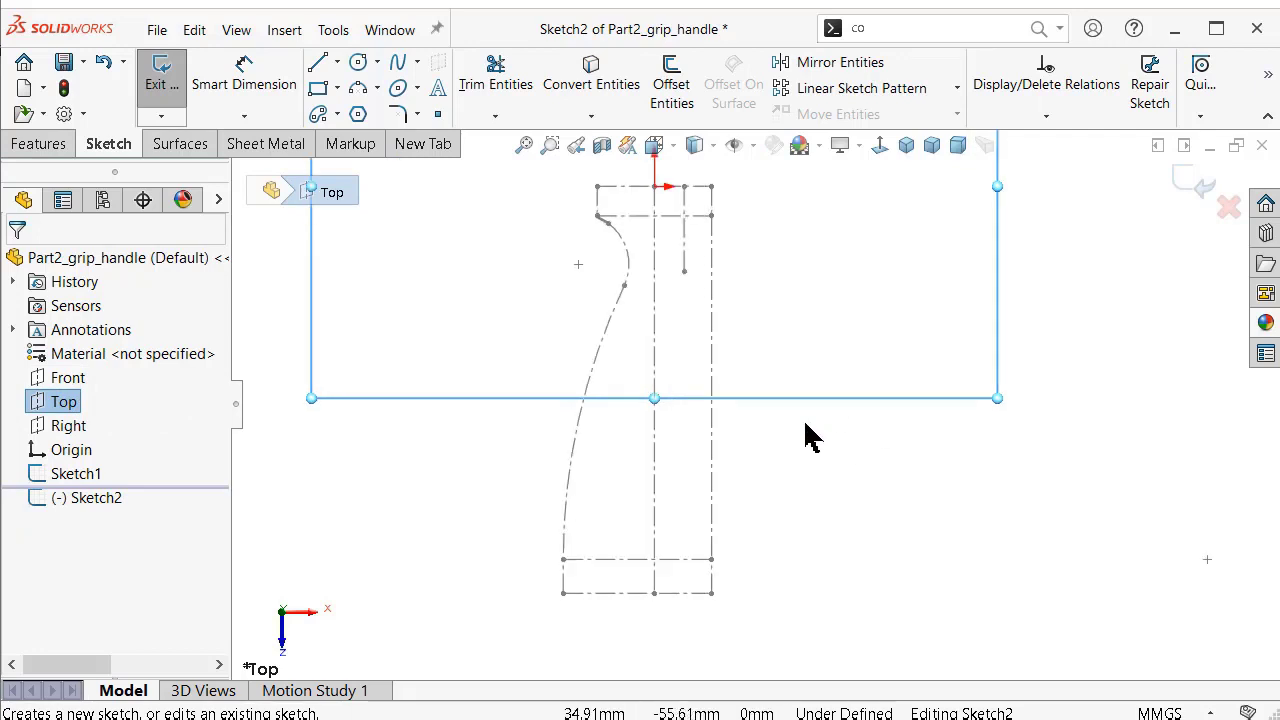
scroll(806, 434, "down", 1)
scroll(790, 460, "down", 1)
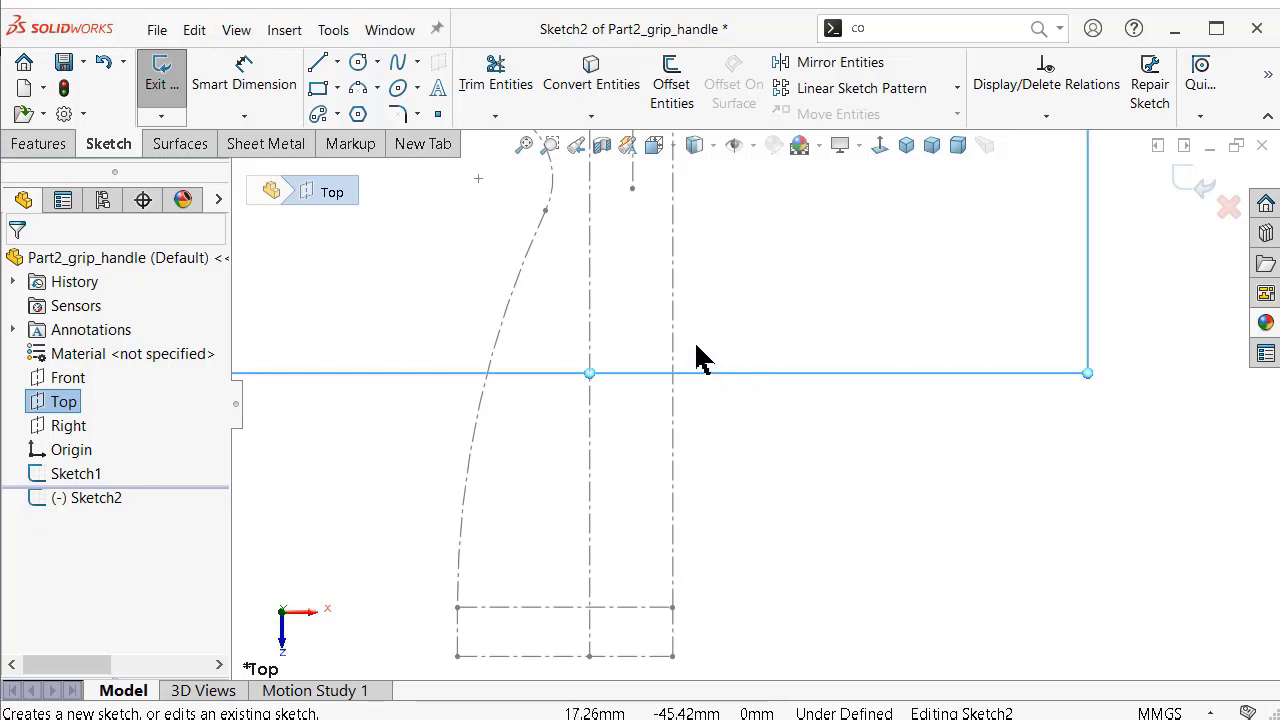
scroll(753, 402, "up", 2)
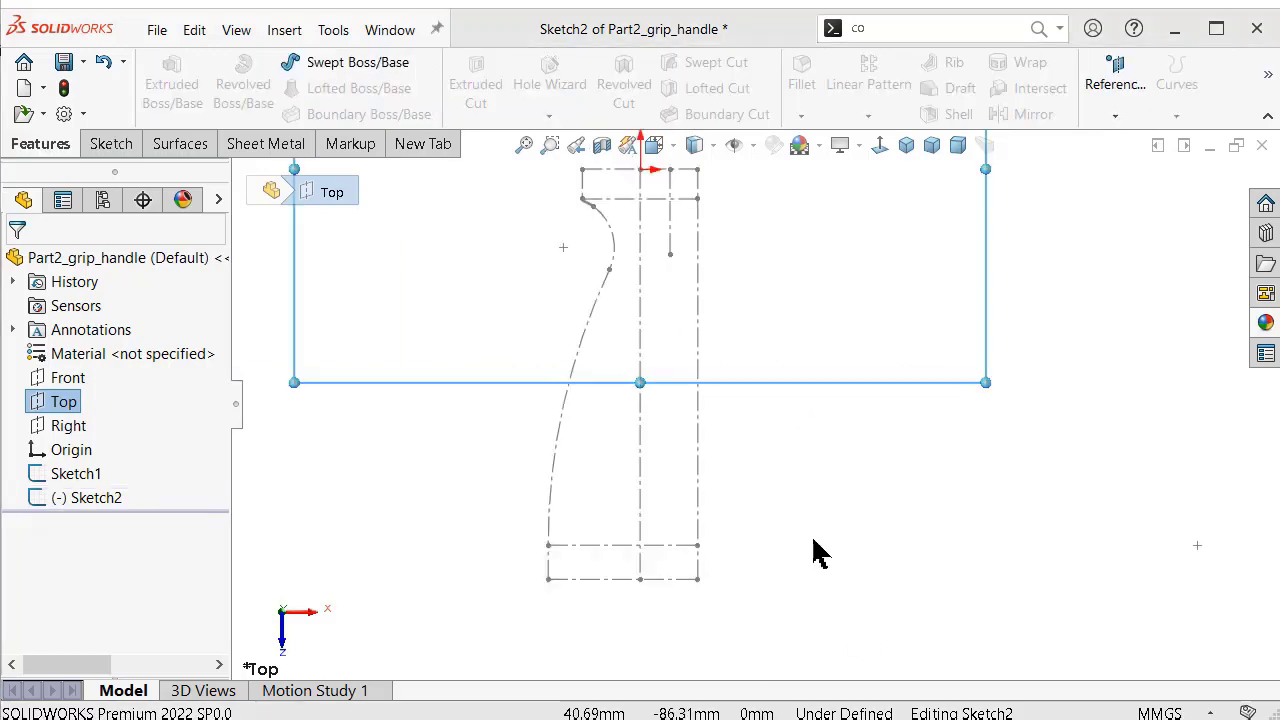
Draw a three-point arc from the bottom line up near the top, right of the handle outline.
left_click(885, 465)
key("s")
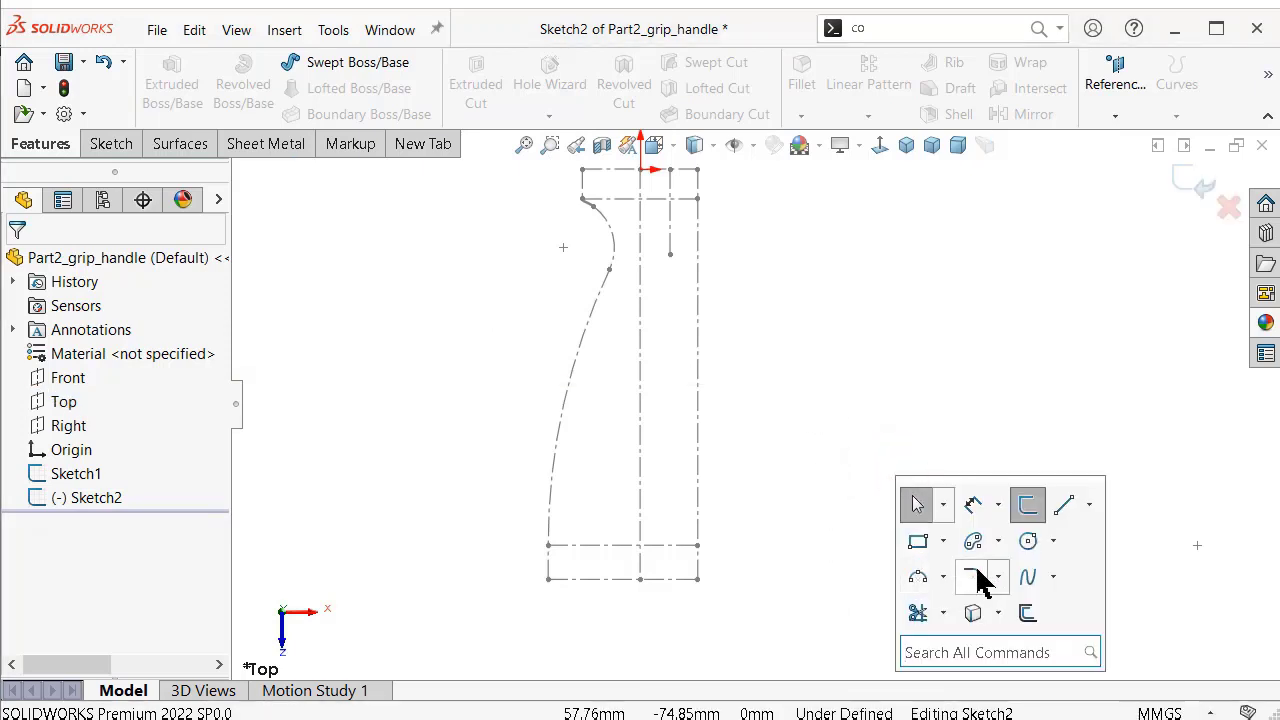
left_click(920, 579)
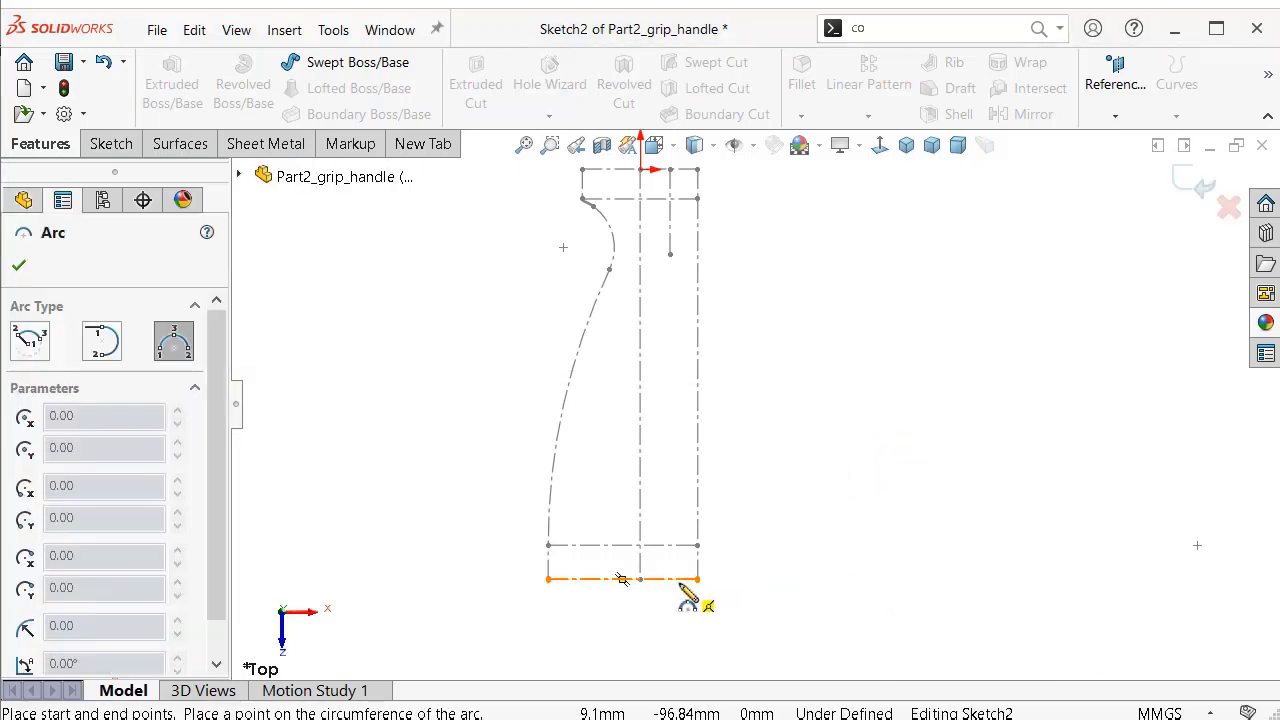
left_click(684, 584)
scroll(694, 294, "down", 1)
scroll(697, 275, "down", 1)
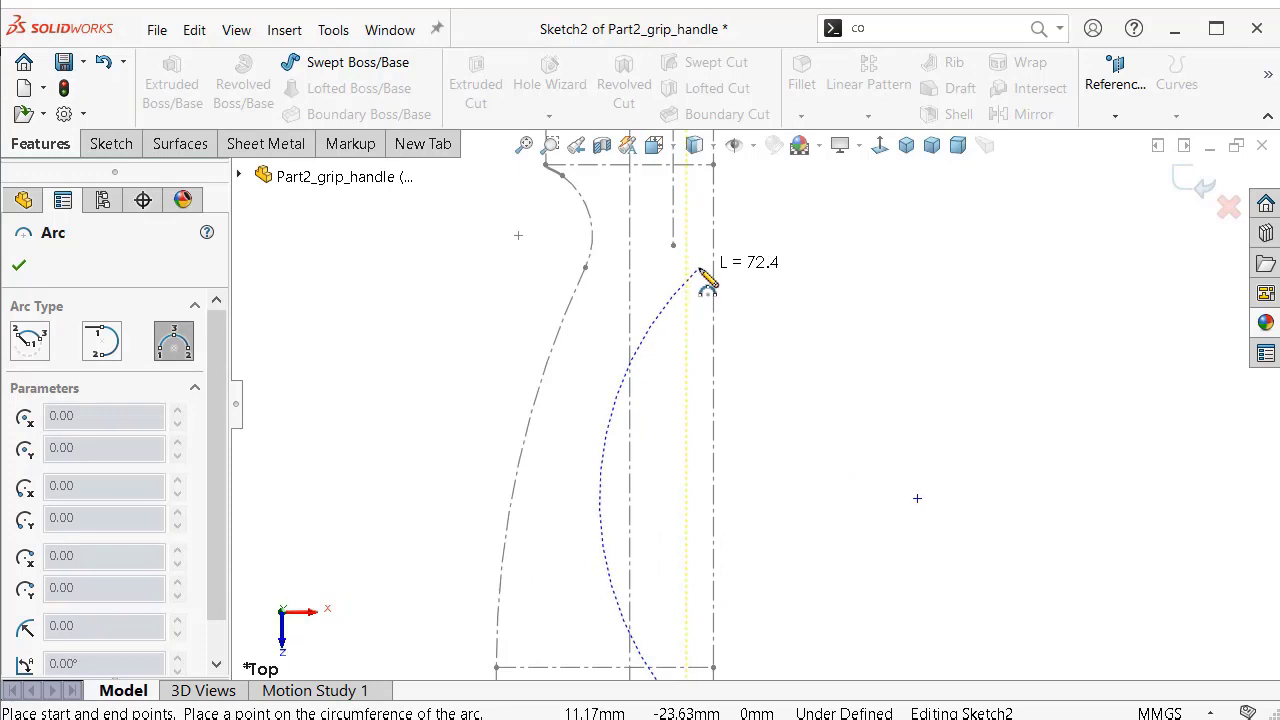
left_click(713, 243)
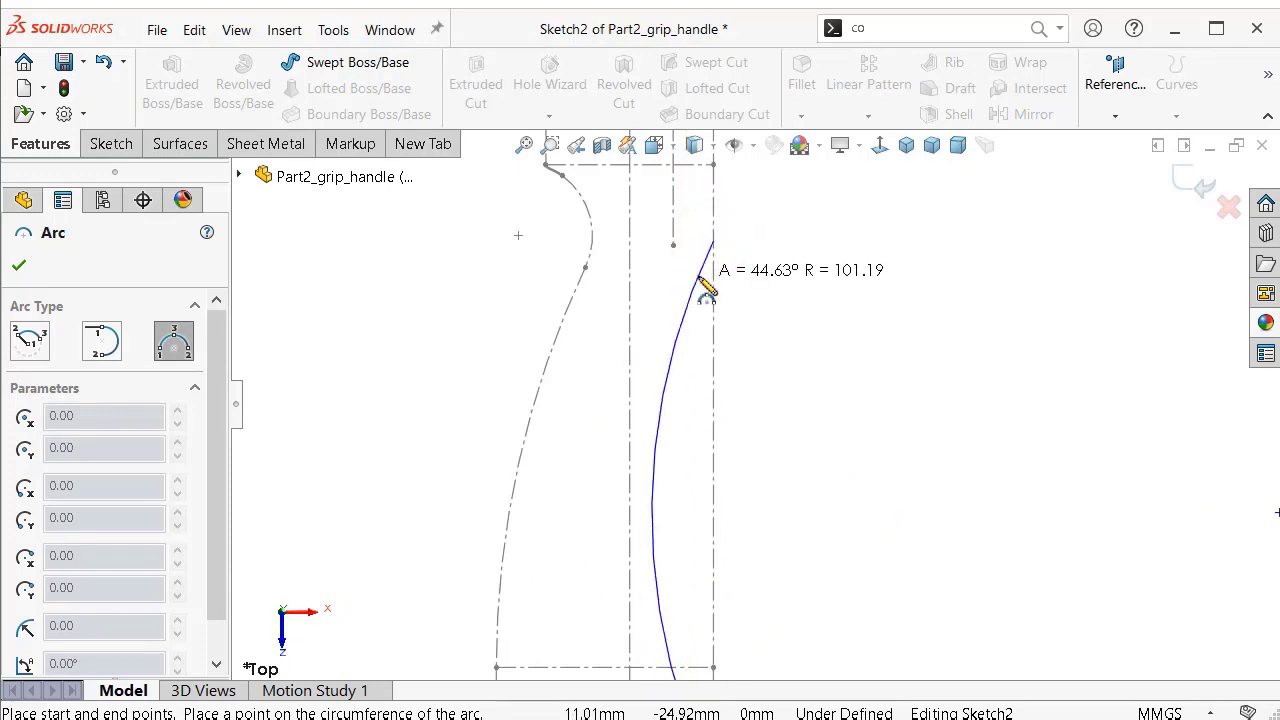
left_click(706, 290)
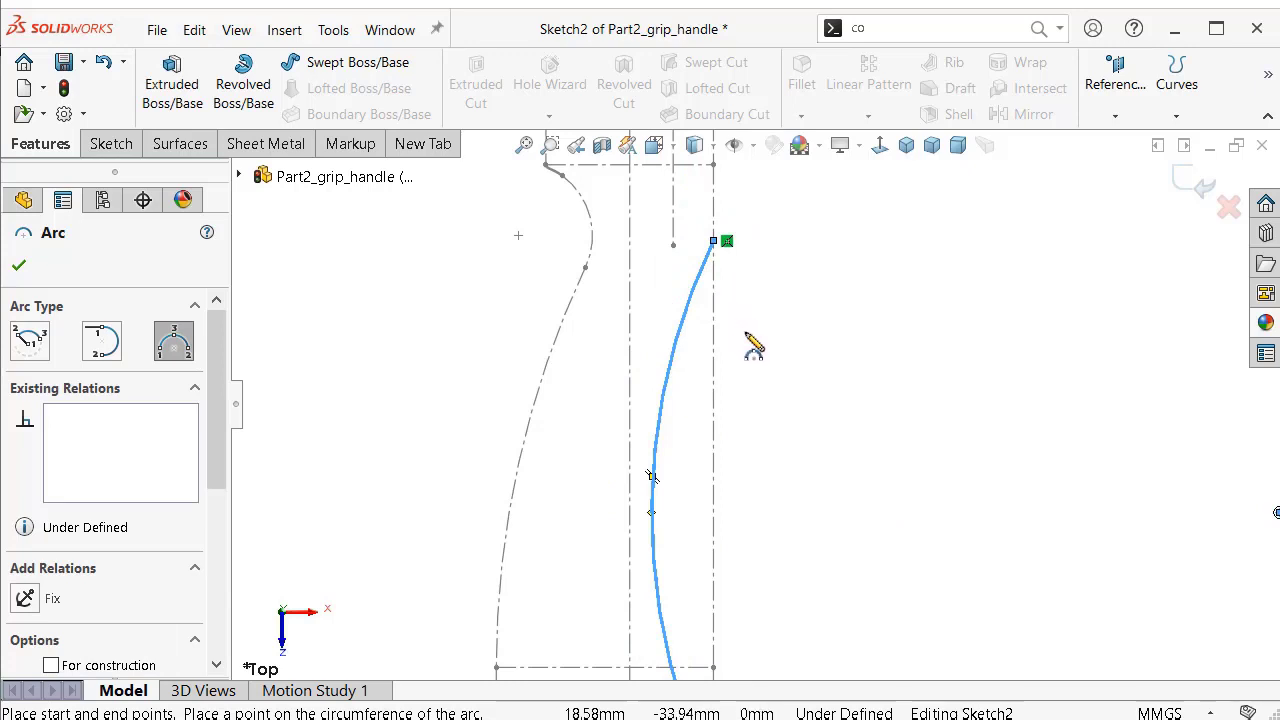
Make the arc construction geometry and place a radius dimension on it.
left_click_drag(222, 443, 222, 523)
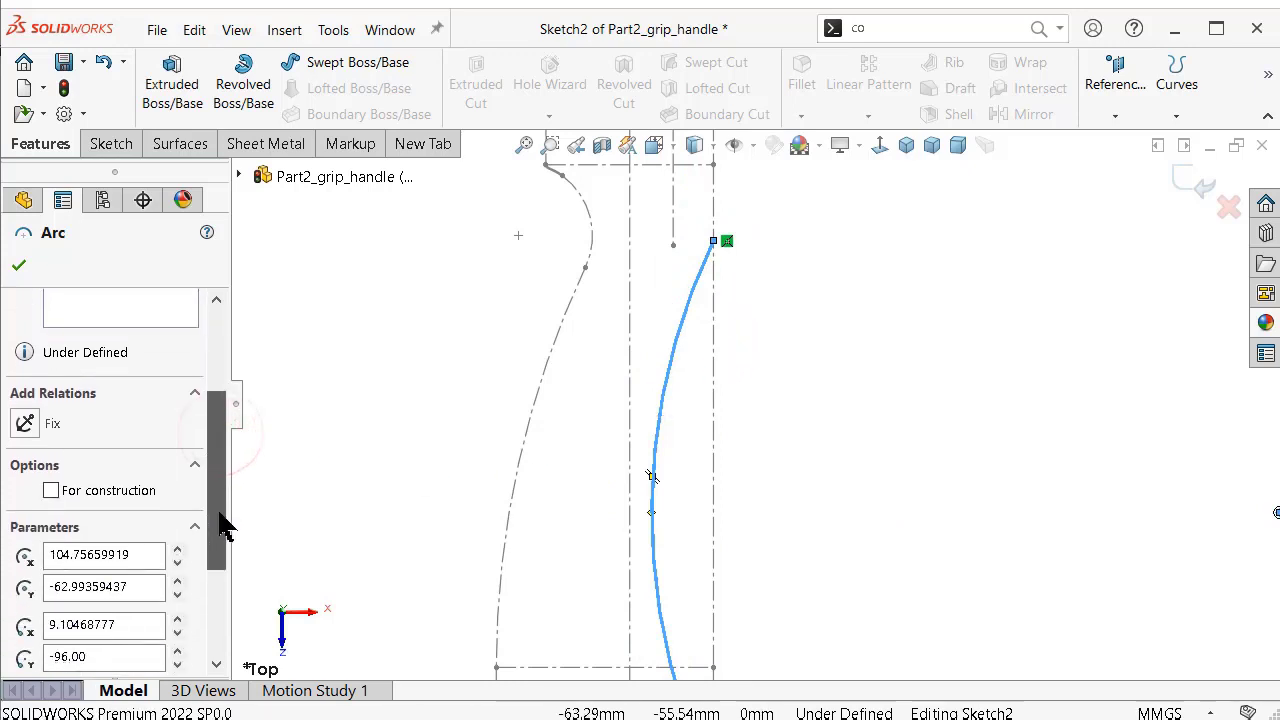
left_click(52, 492)
left_click(22, 262)
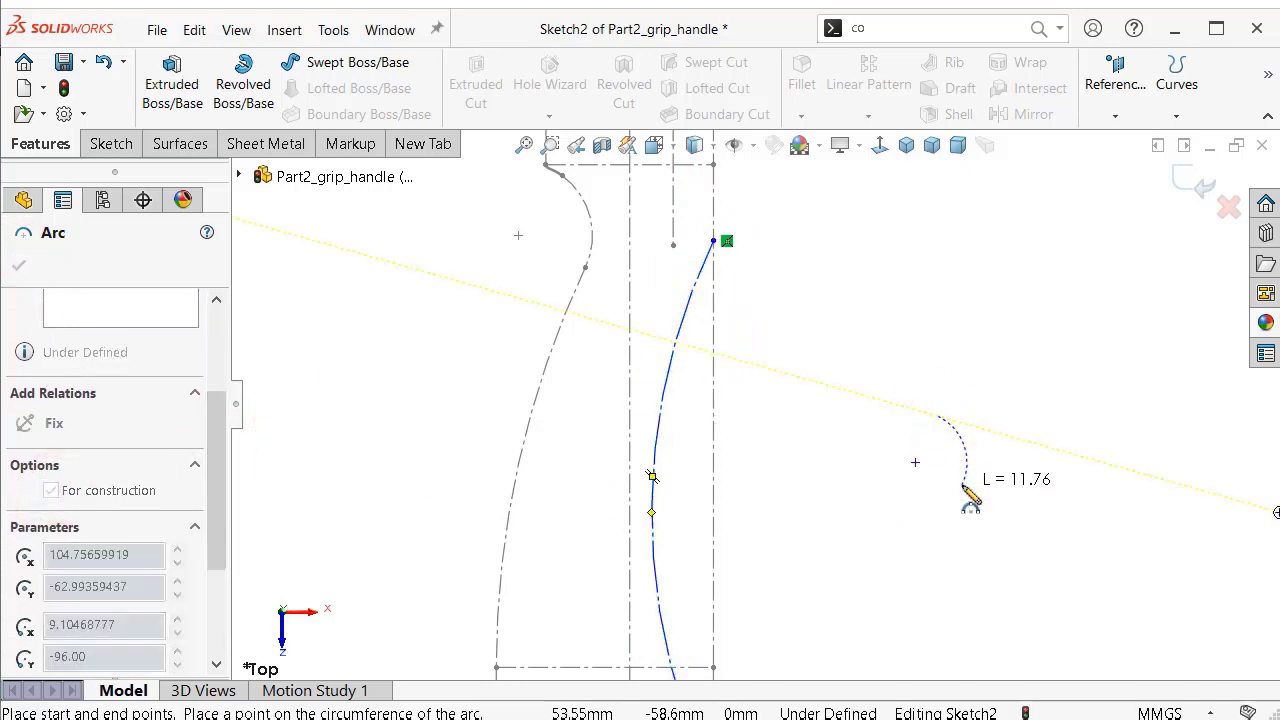
key("Escape")
right_click_drag(950, 468, 945, 380)
left_click(667, 375)
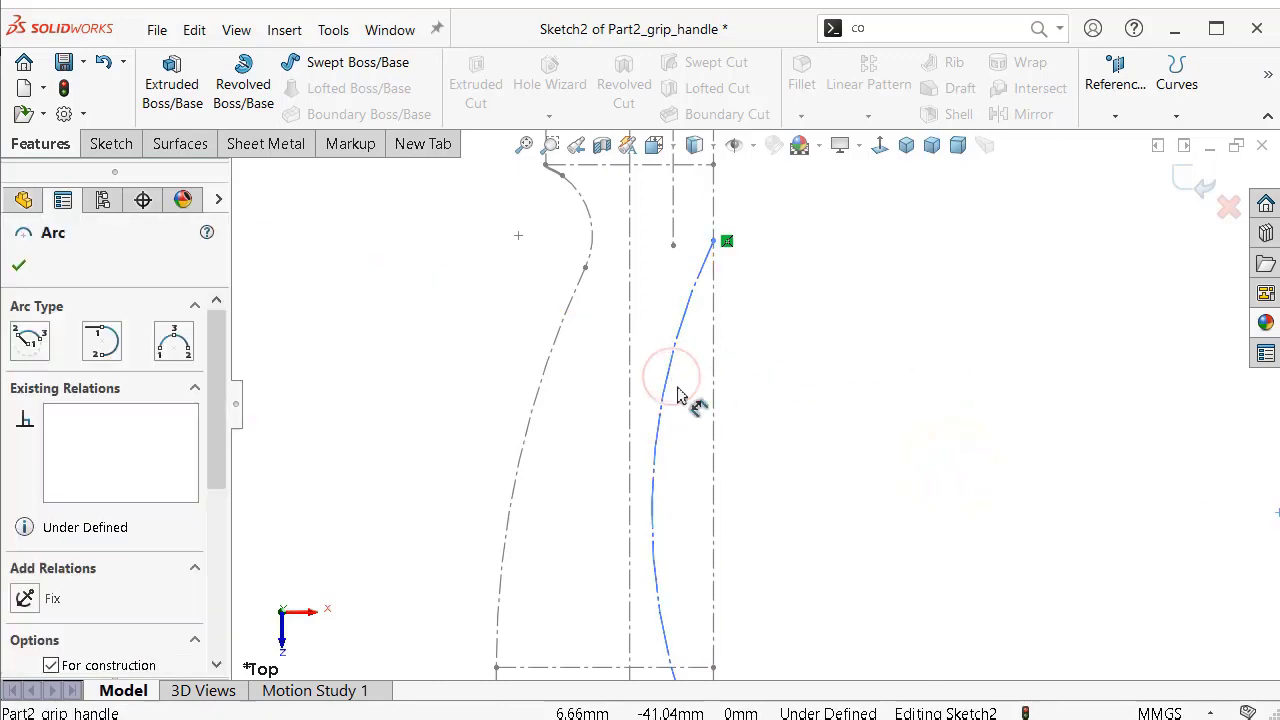
left_click(702, 462)
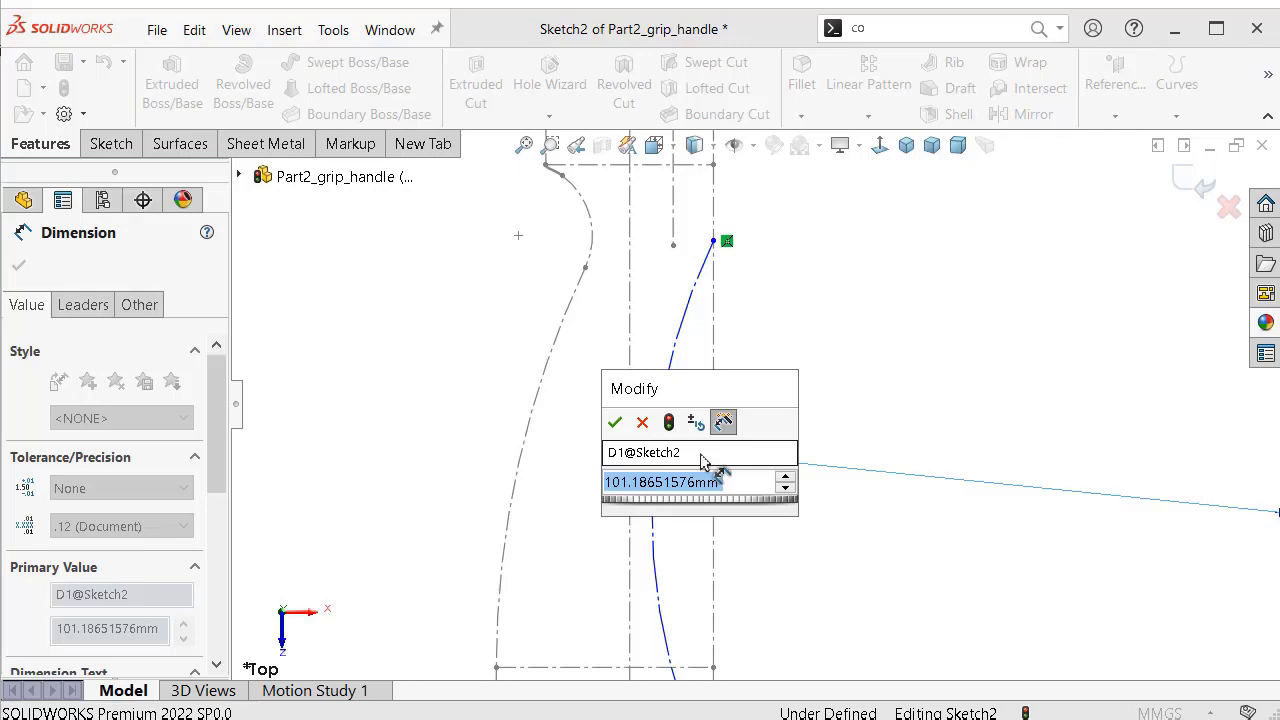
Set the arc radius to 260 and its lower end 26 mm horizontally from the corner.
type("260")
key("Return")
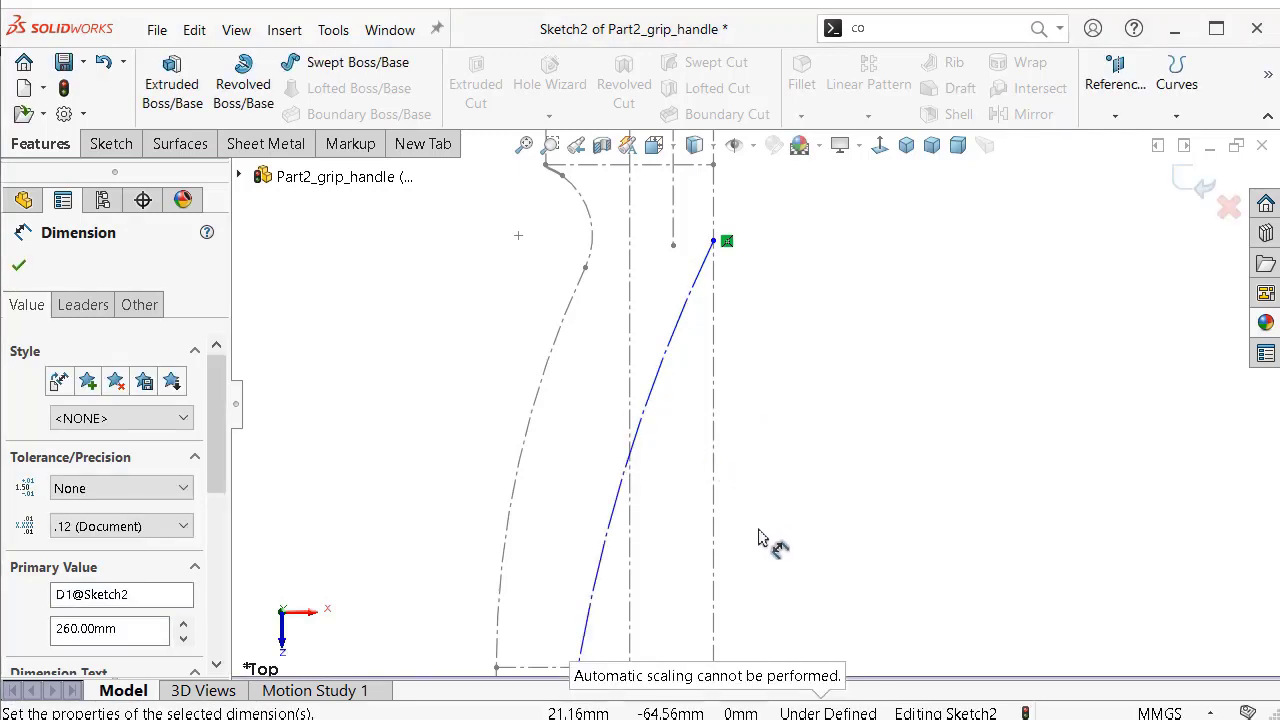
scroll(680, 592, "down", 3)
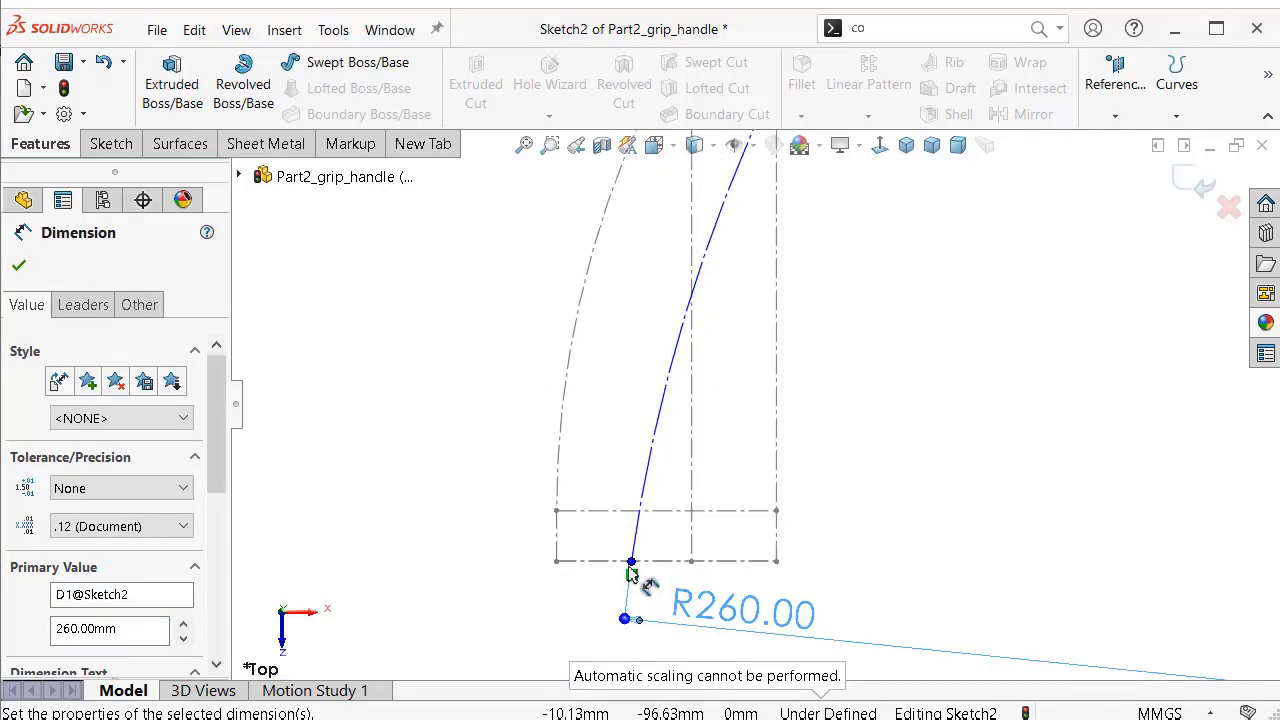
left_click(630, 564)
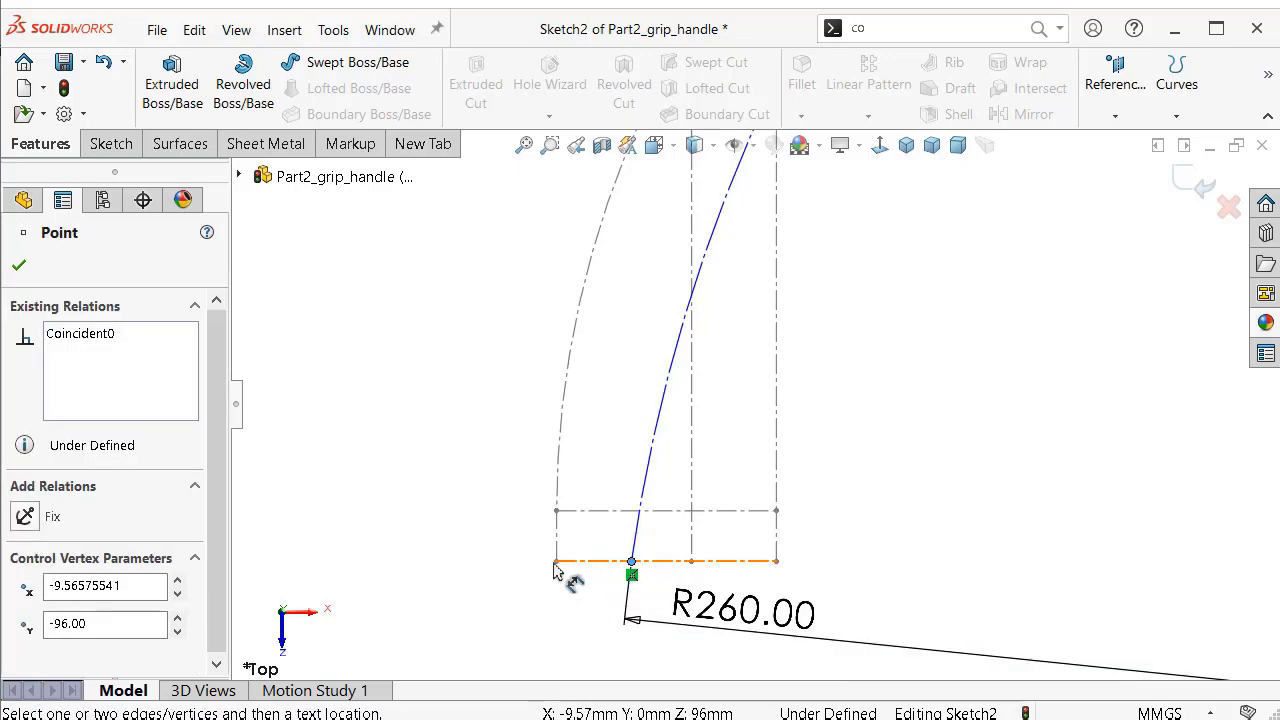
left_click(556, 564)
left_click(414, 586)
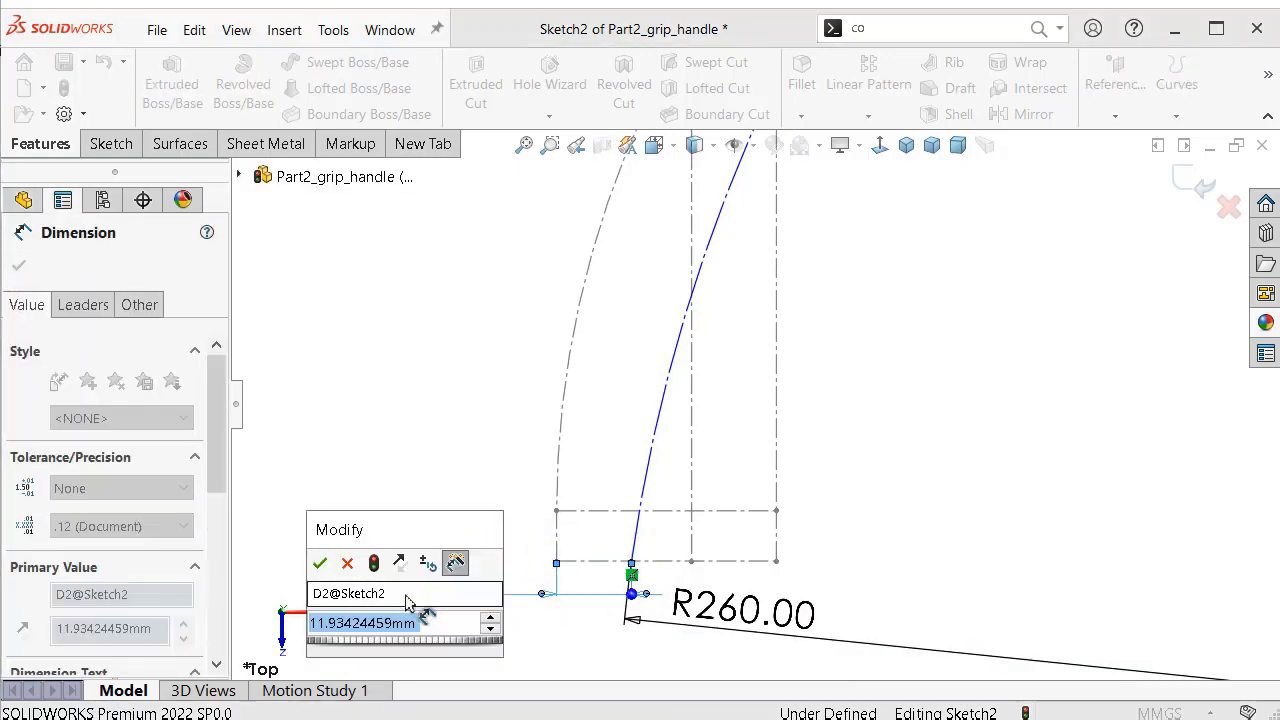
type("26")
key("Return")
left_click(922, 340)
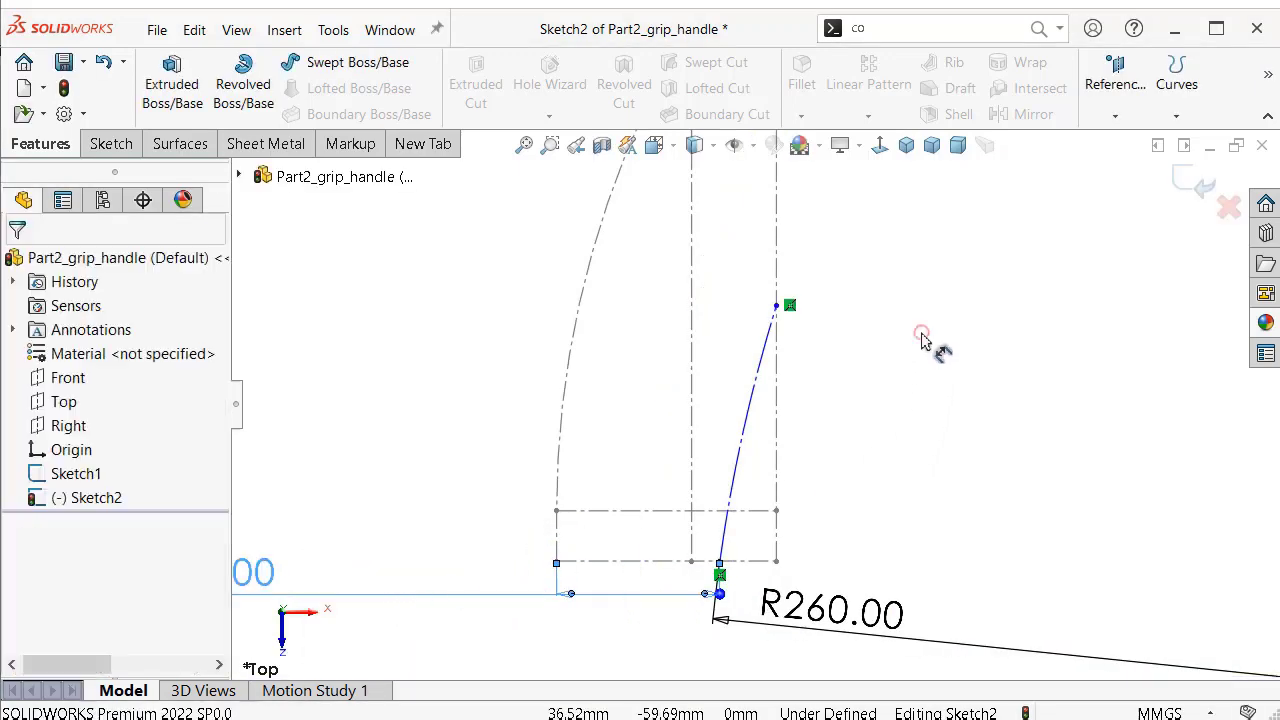
Dimension the arc's upper endpoint 16 mm vertically from the top corner.
left_click(708, 352)
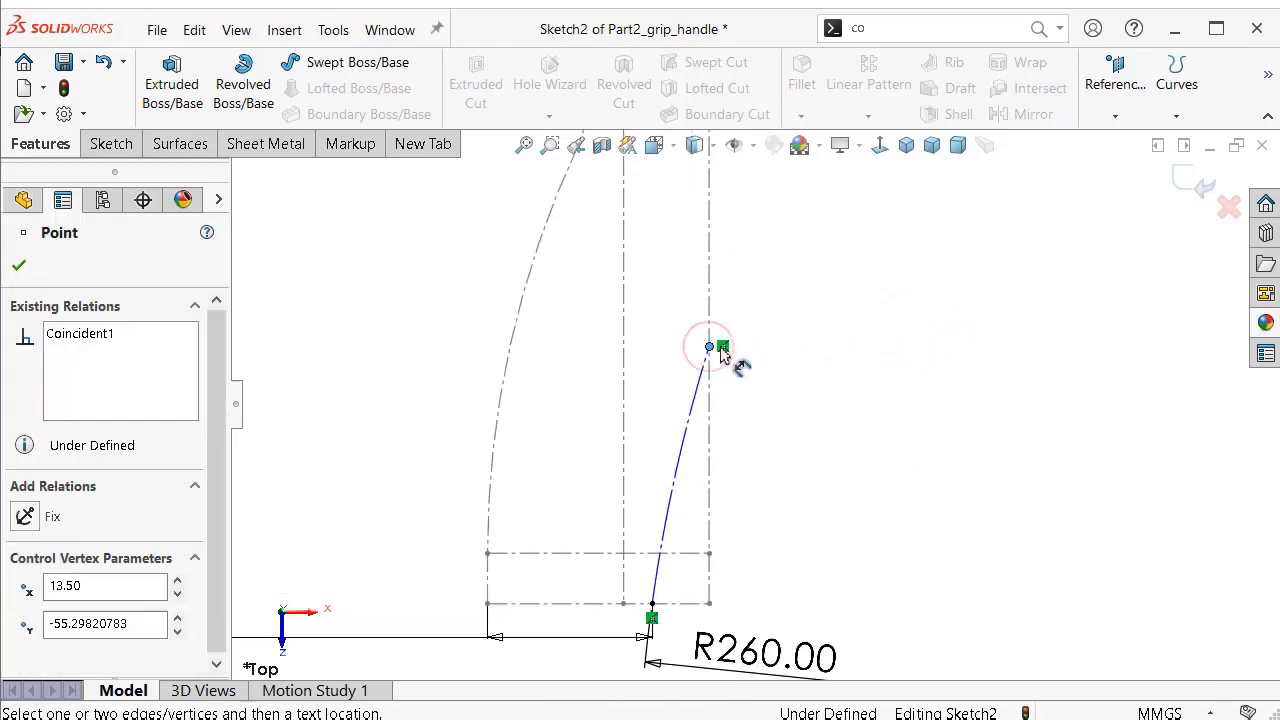
scroll(830, 320, "up", 3)
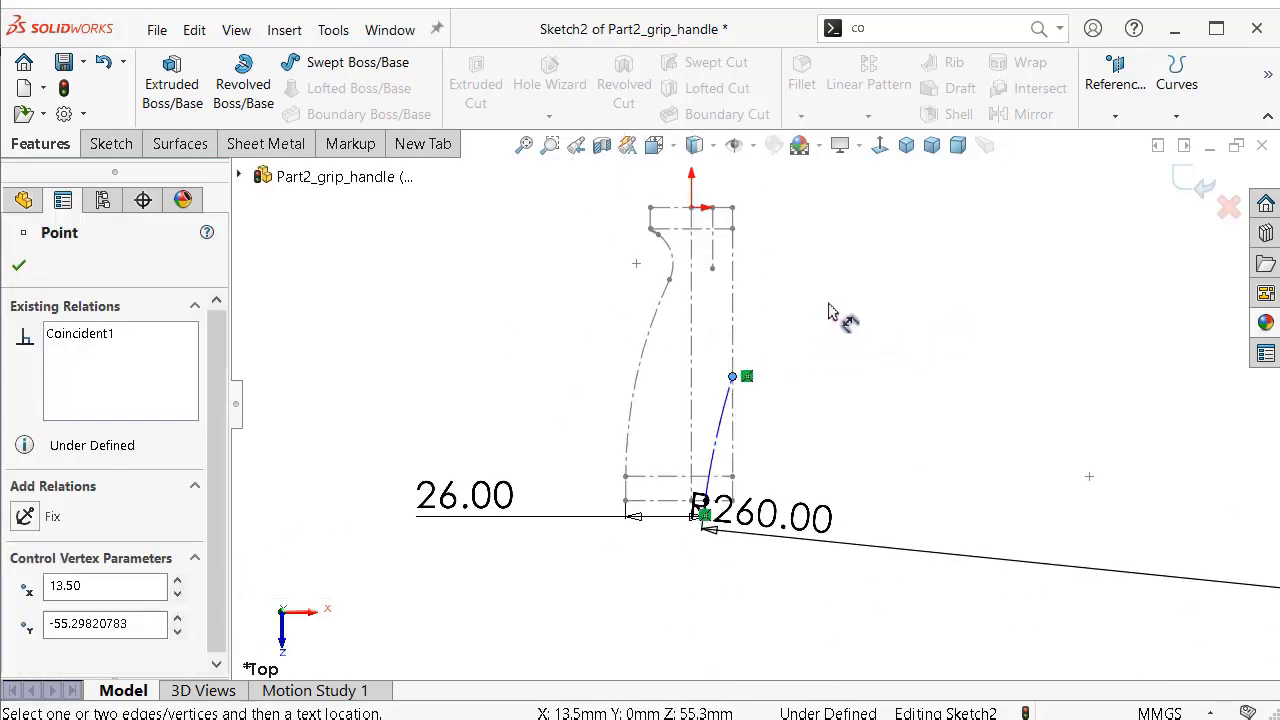
left_click(735, 209)
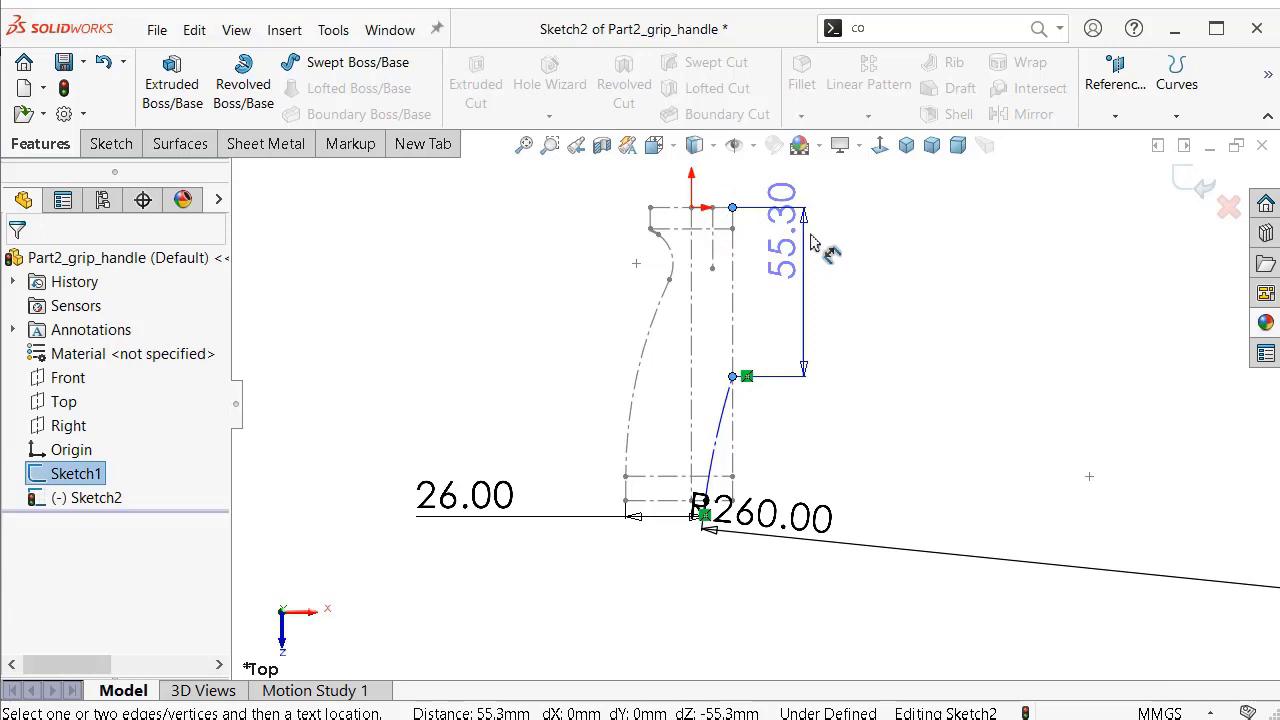
left_click(852, 268)
type("16")
key("Return")
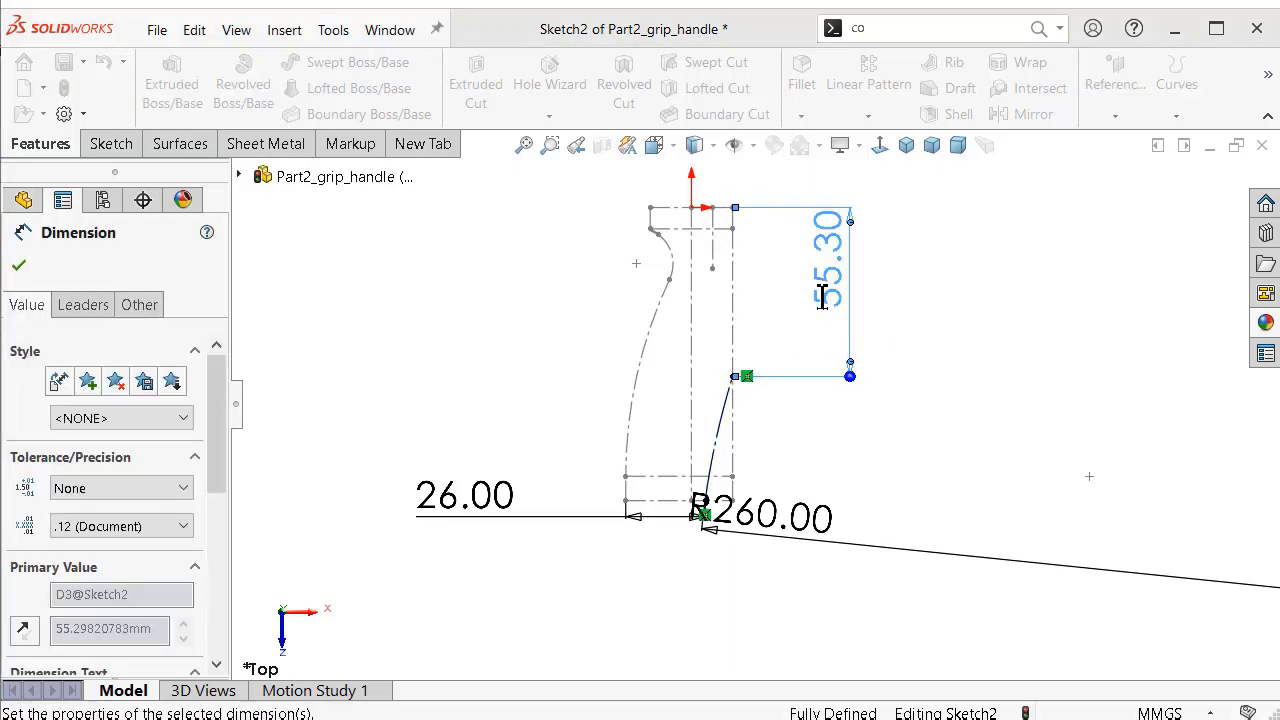
left_click(951, 309)
Reposition the 26.00 dimension below the arc and the 16.00 dimension further right.
scroll(845, 320, "down", 2)
scroll(845, 335, "down", 1)
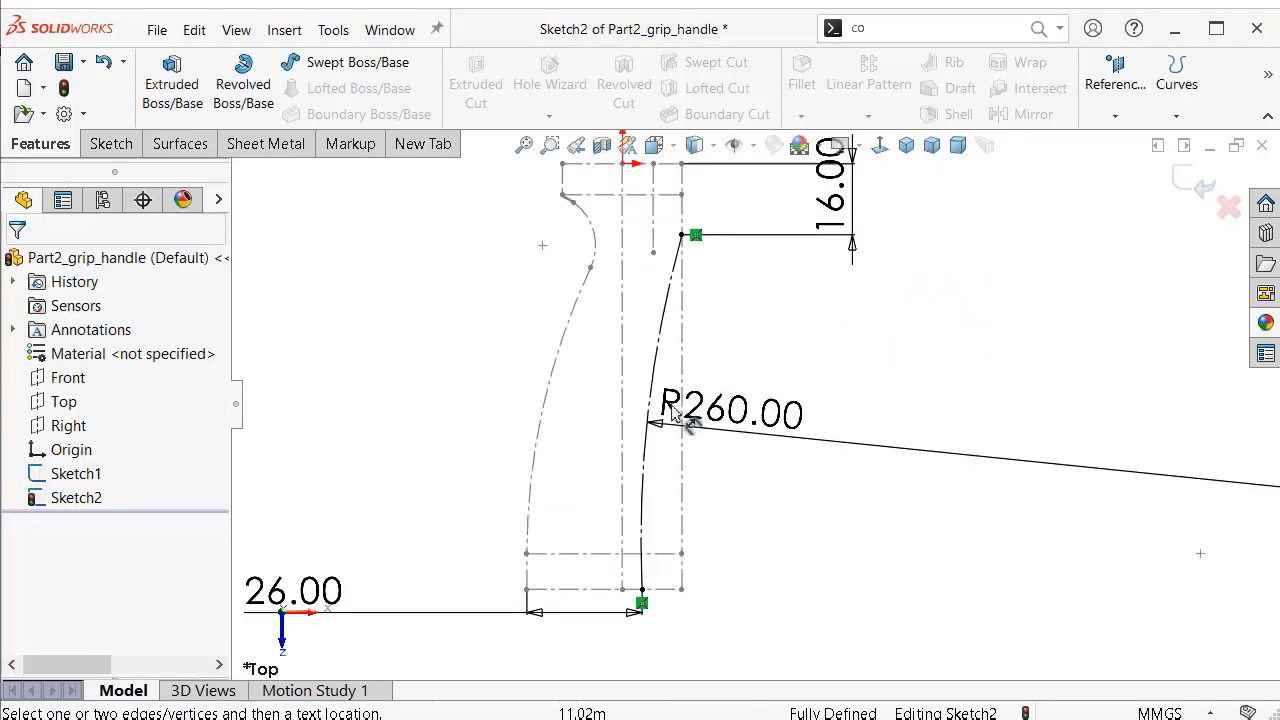
left_click(883, 405)
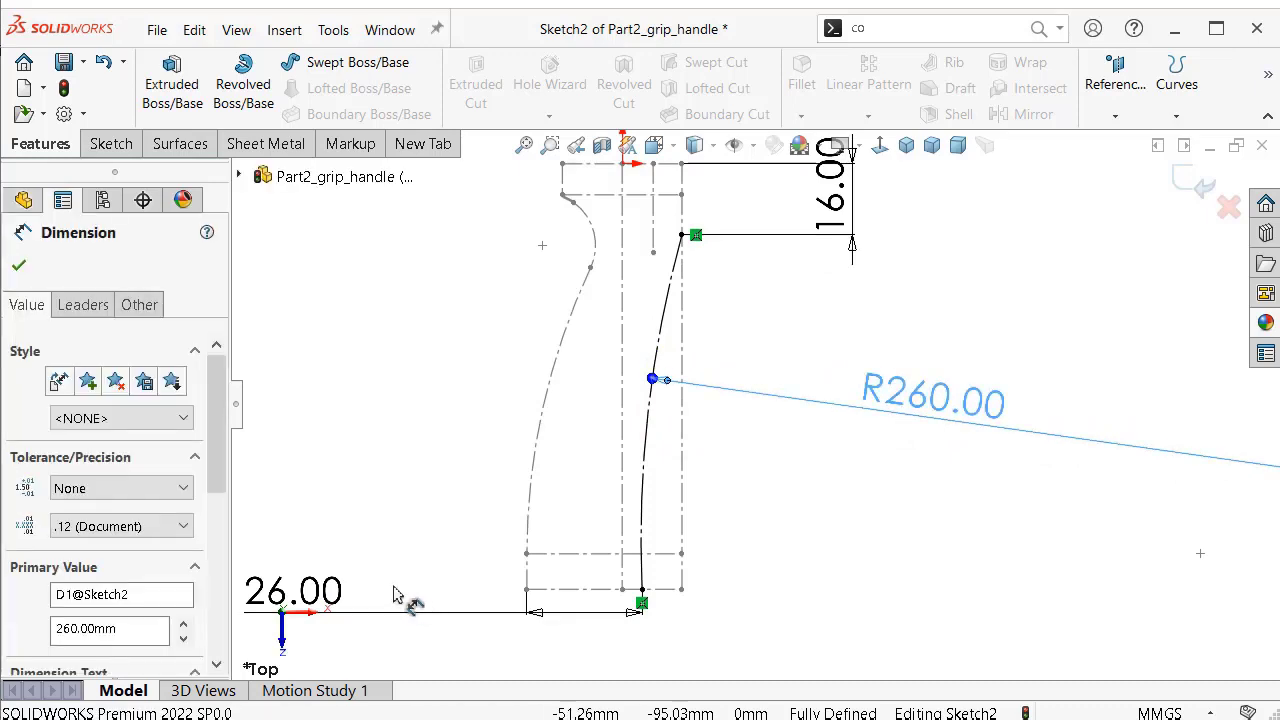
left_click_drag(335, 595, 625, 640)
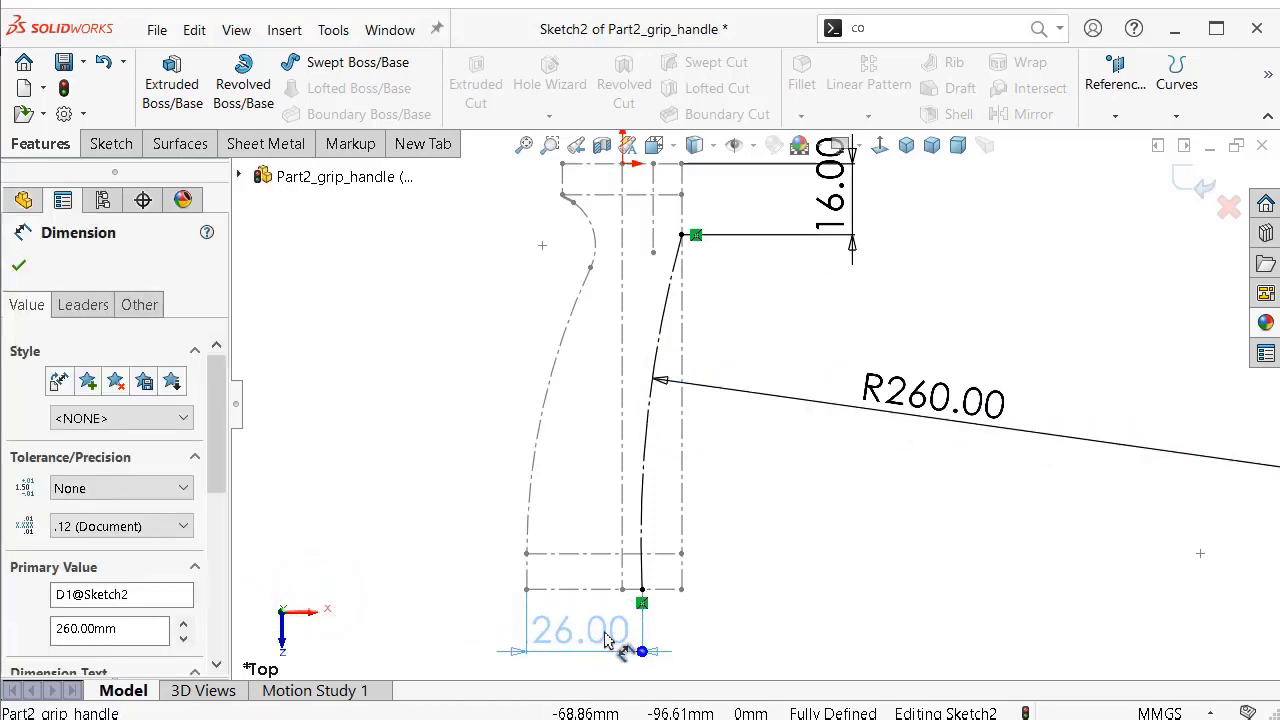
left_click(1051, 329)
scroll(914, 251, "up", 1)
left_click_drag(840, 232, 915, 243)
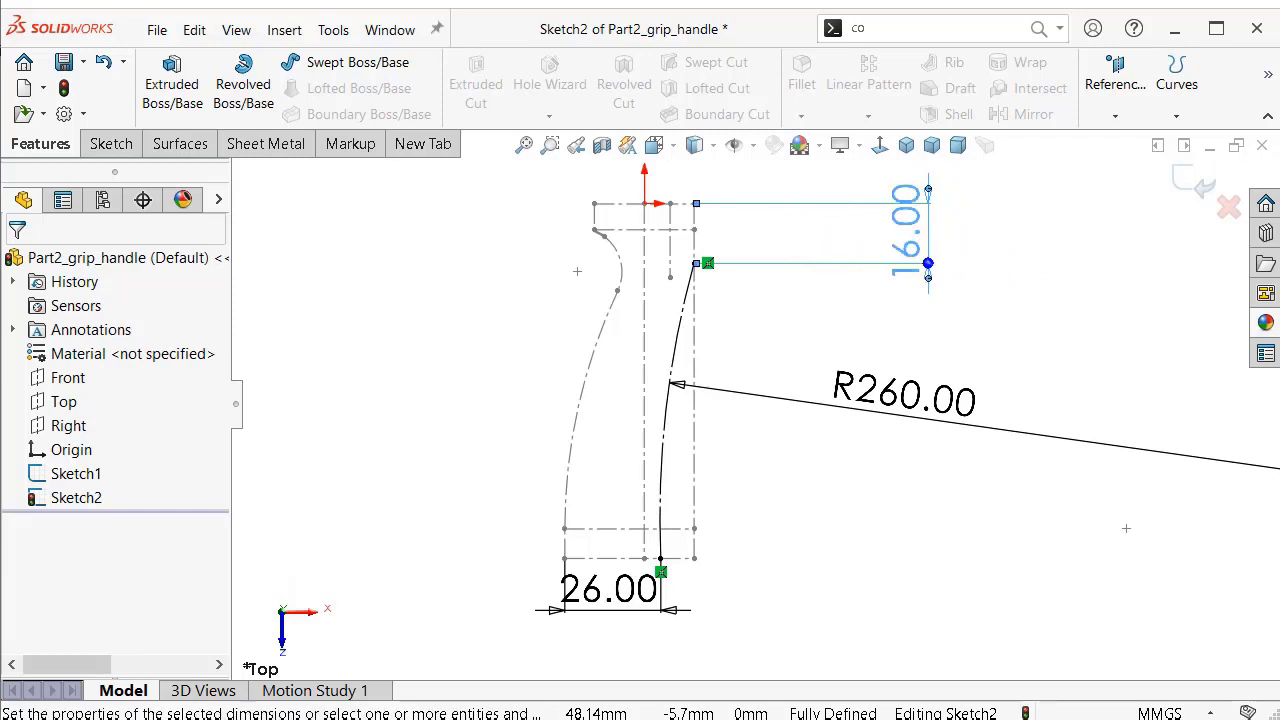
left_click(410, 412)
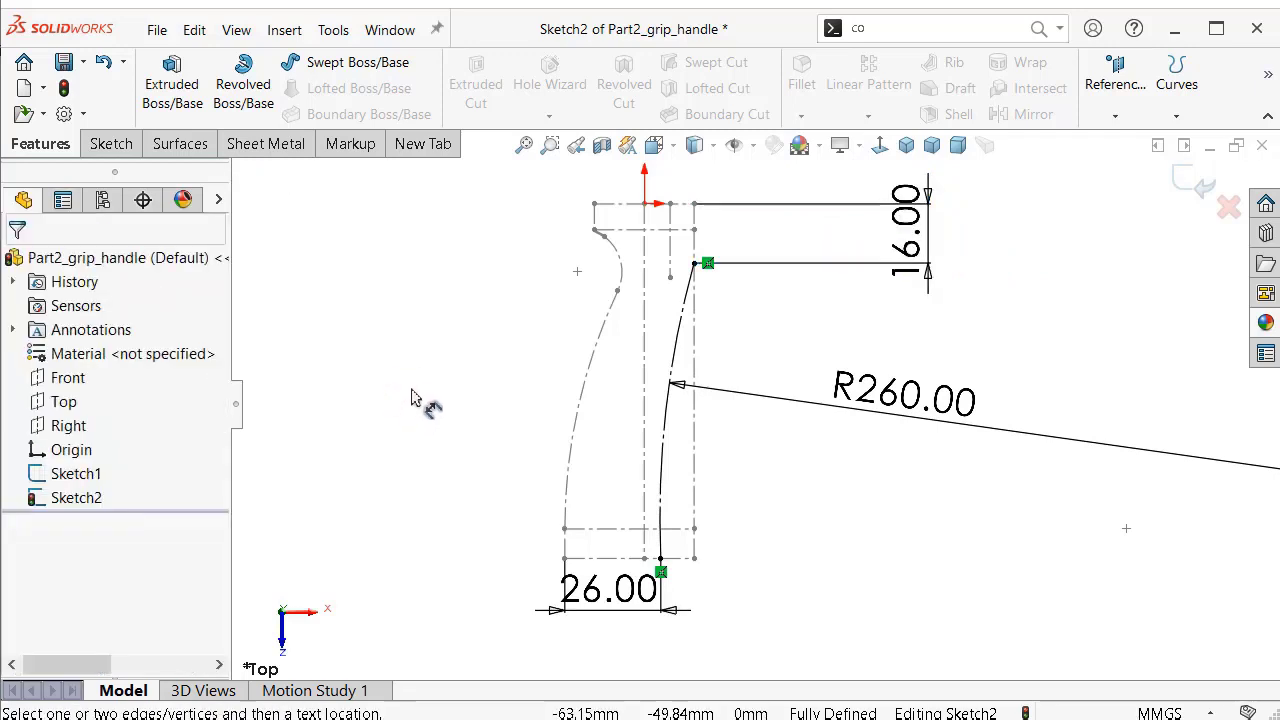
scroll(718, 385, "down", 2)
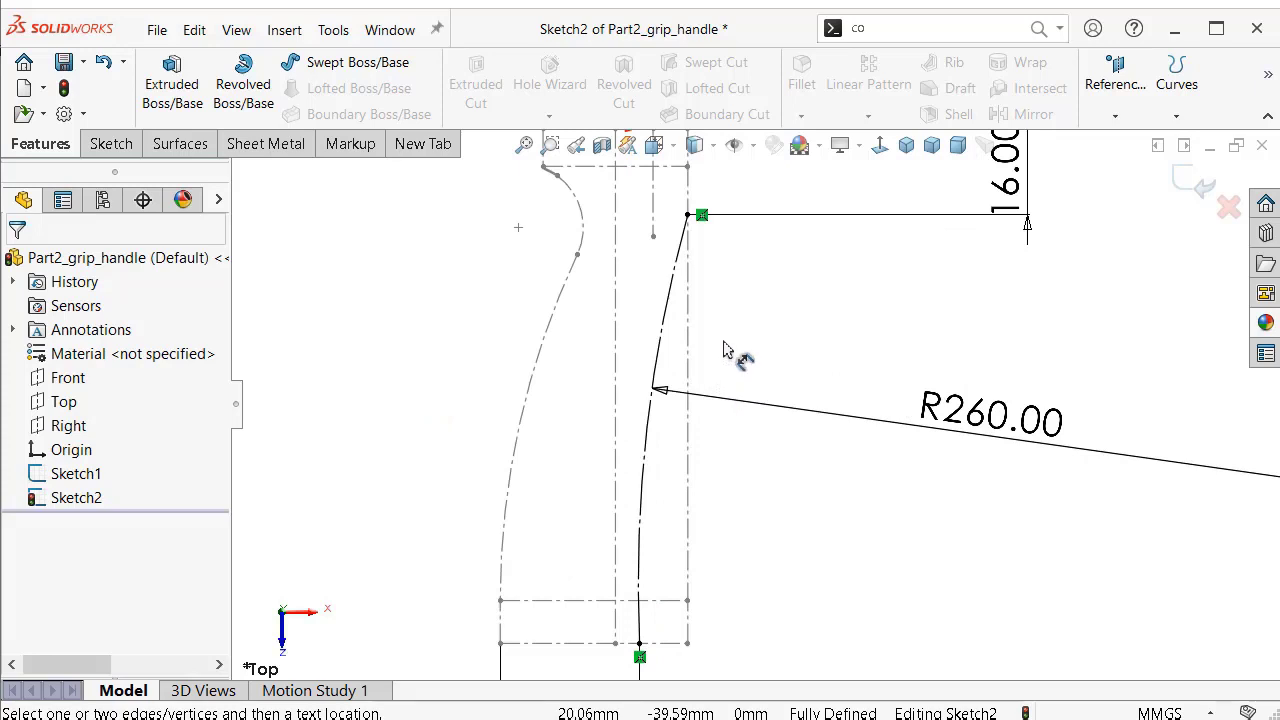
Offset the R260 construction arc by 5 mm to its left side.
left_click(112, 148)
left_click(672, 86)
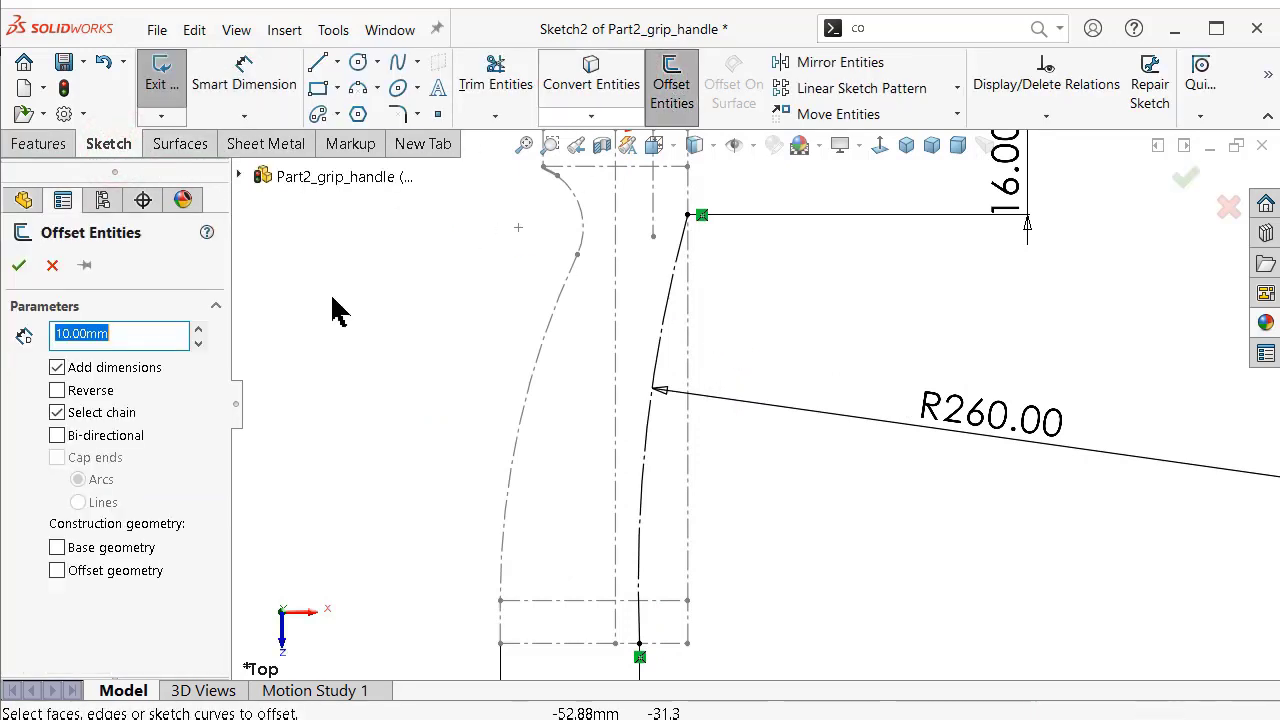
type("5")
key("Return")
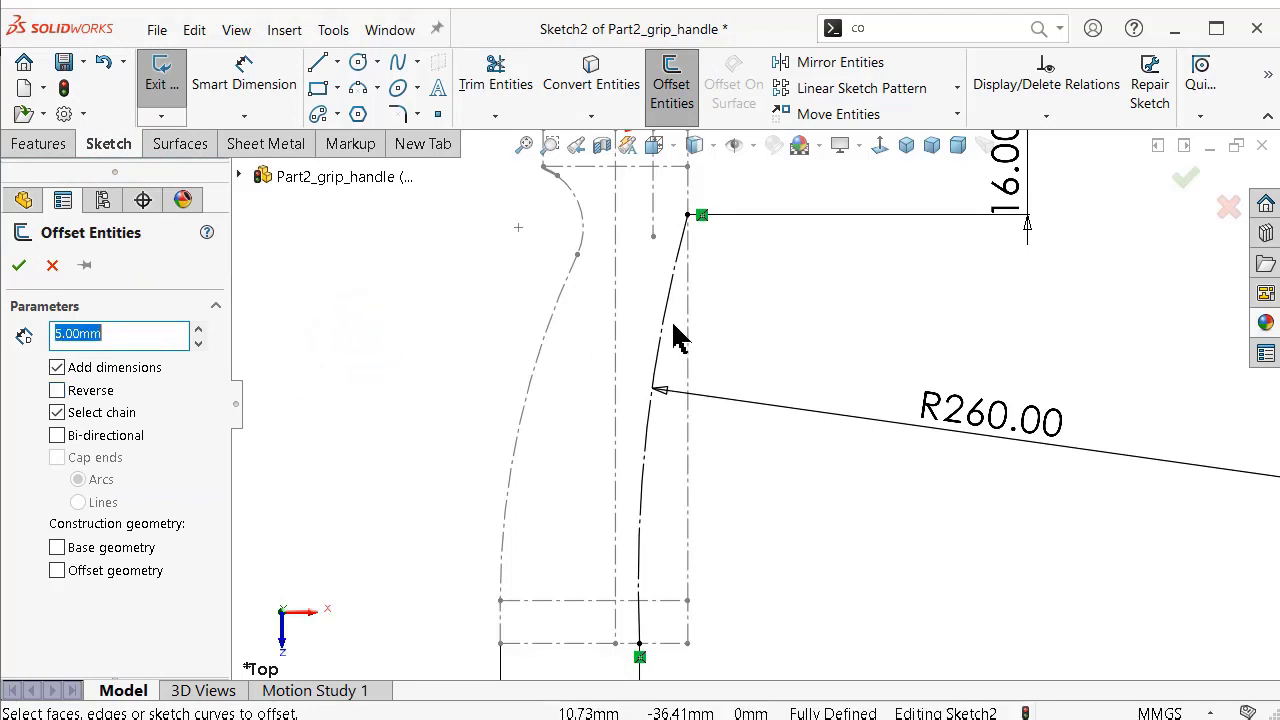
left_click(667, 336)
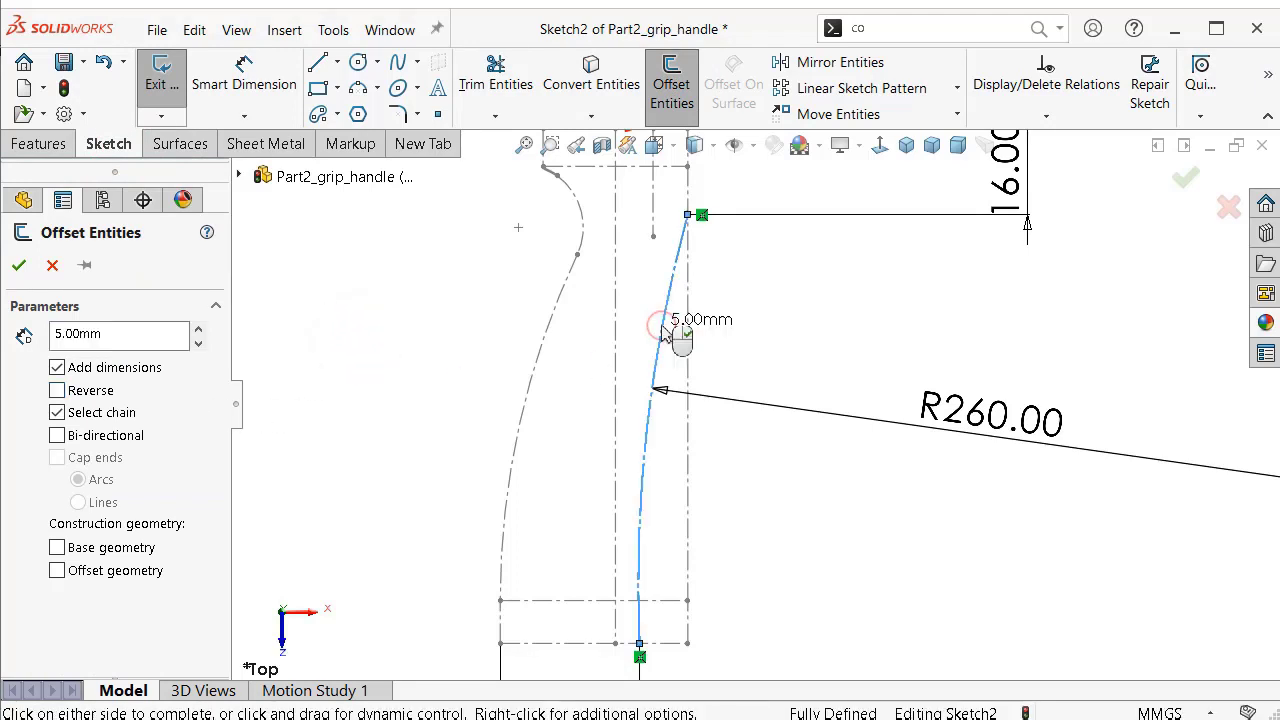
left_click(57, 391)
left_click(18, 265)
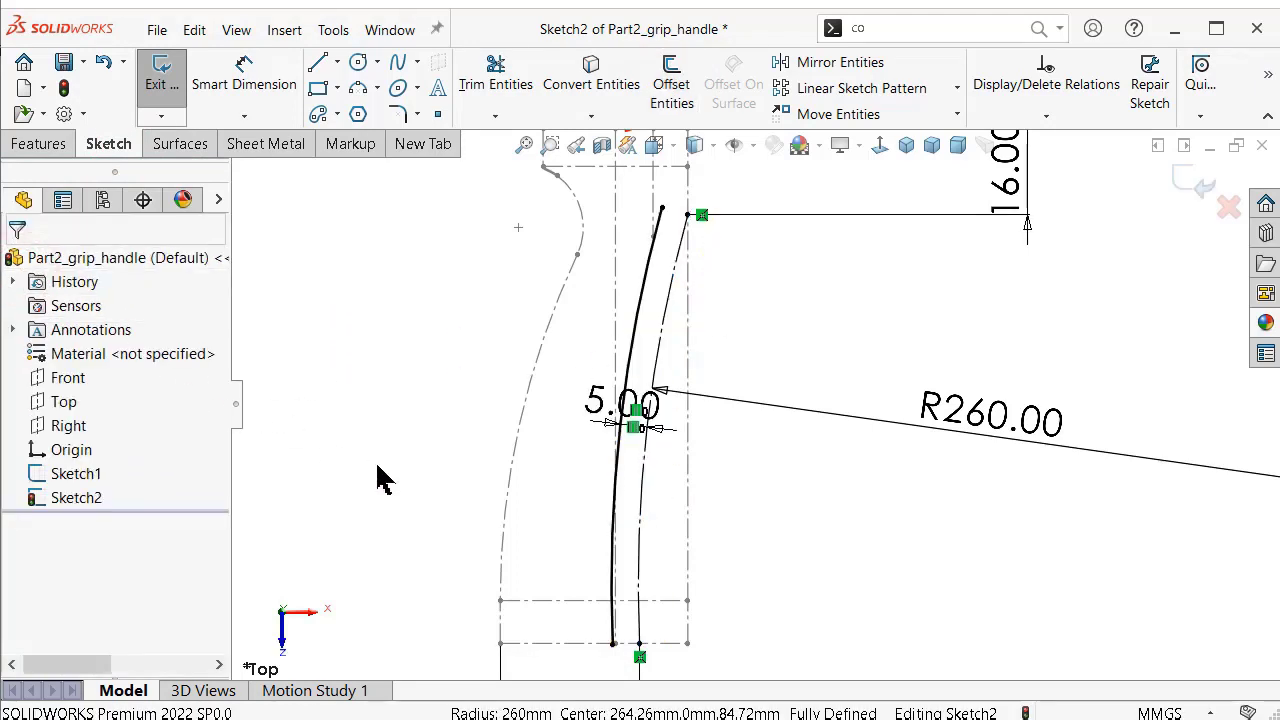
scroll(639, 632, "down", 1)
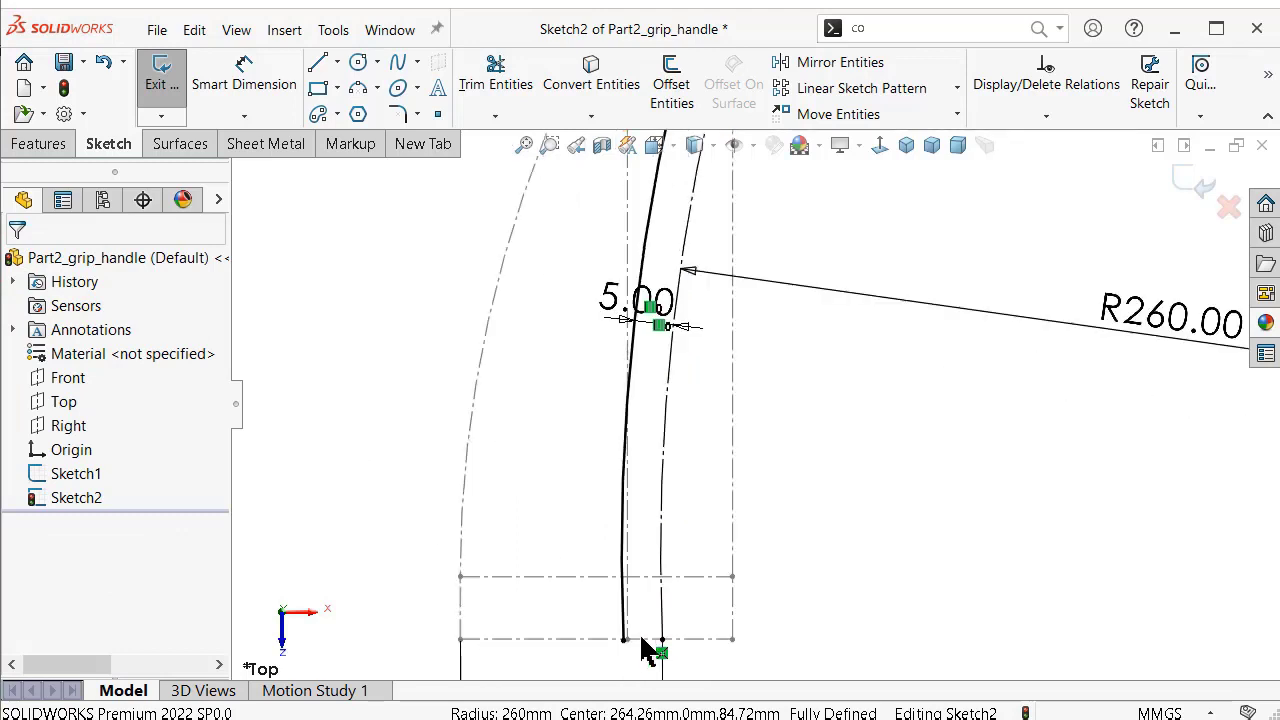
scroll(639, 632, "down", 1)
scroll(652, 632, "down", 1)
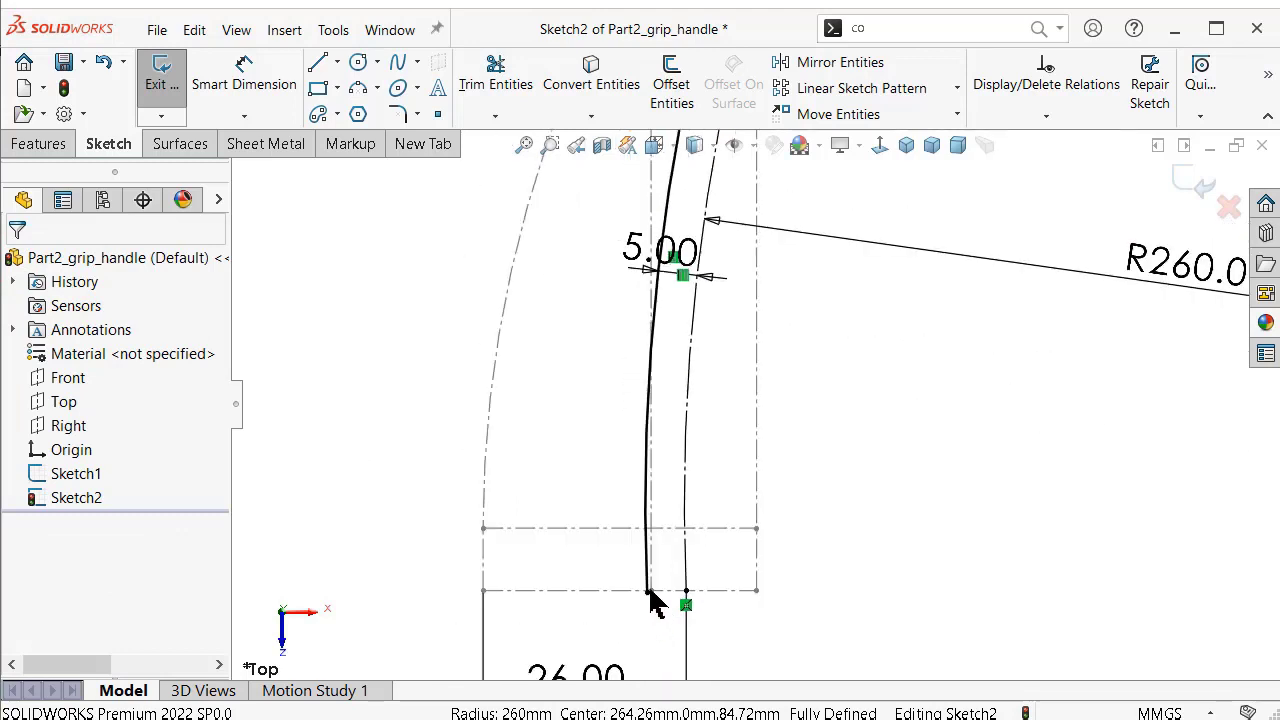
scroll(652, 600, "down", 3)
scroll(708, 545, "up", 2)
scroll(725, 515, "up", 2)
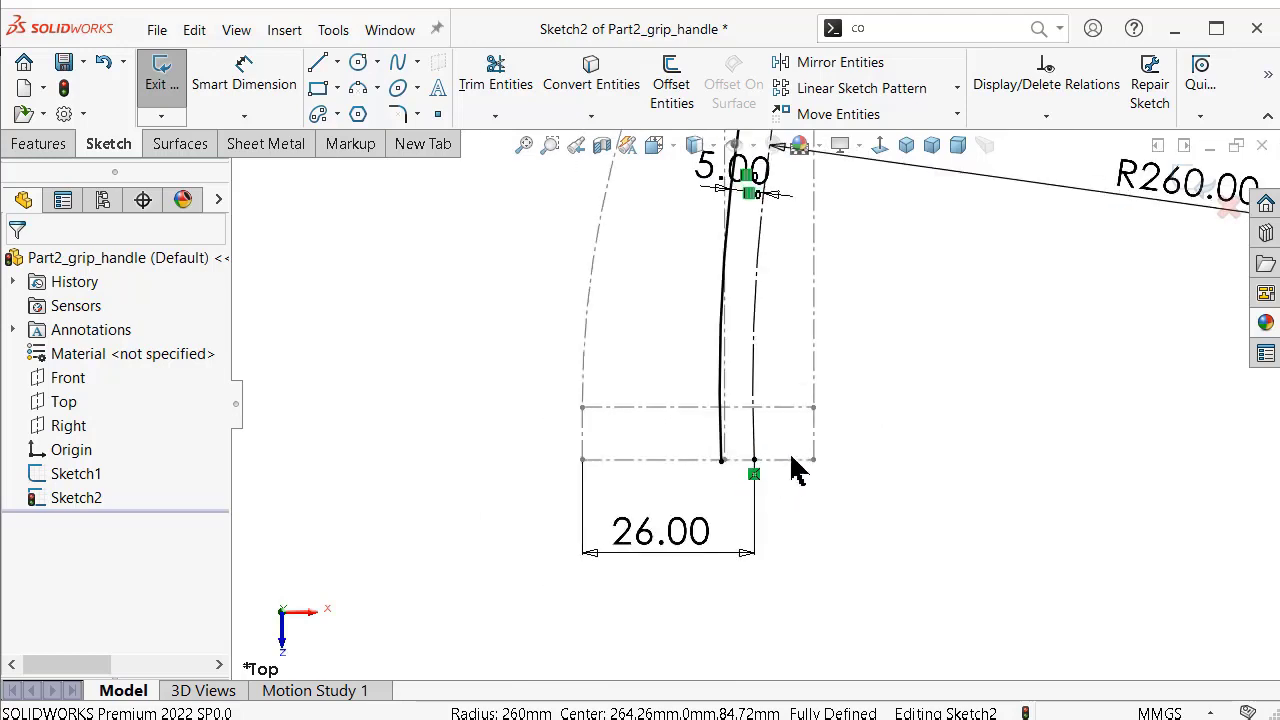
scroll(795, 401, "down", 1)
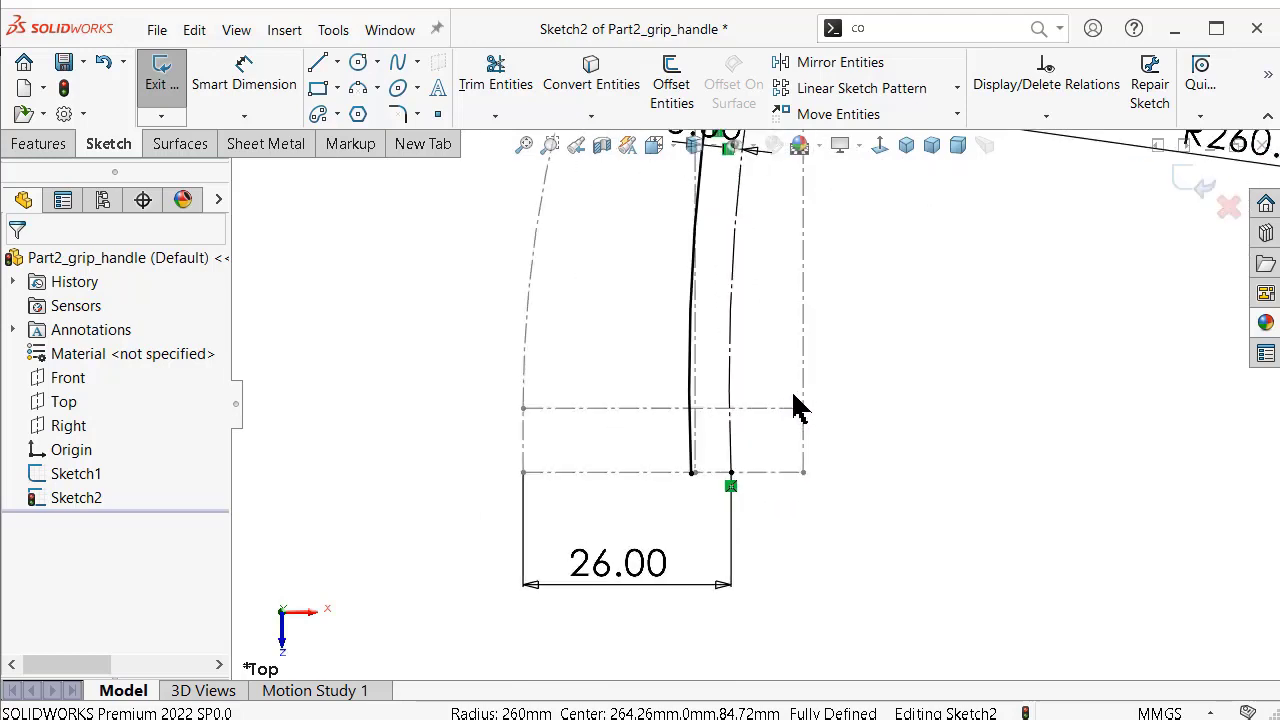
scroll(797, 408, "down", 3)
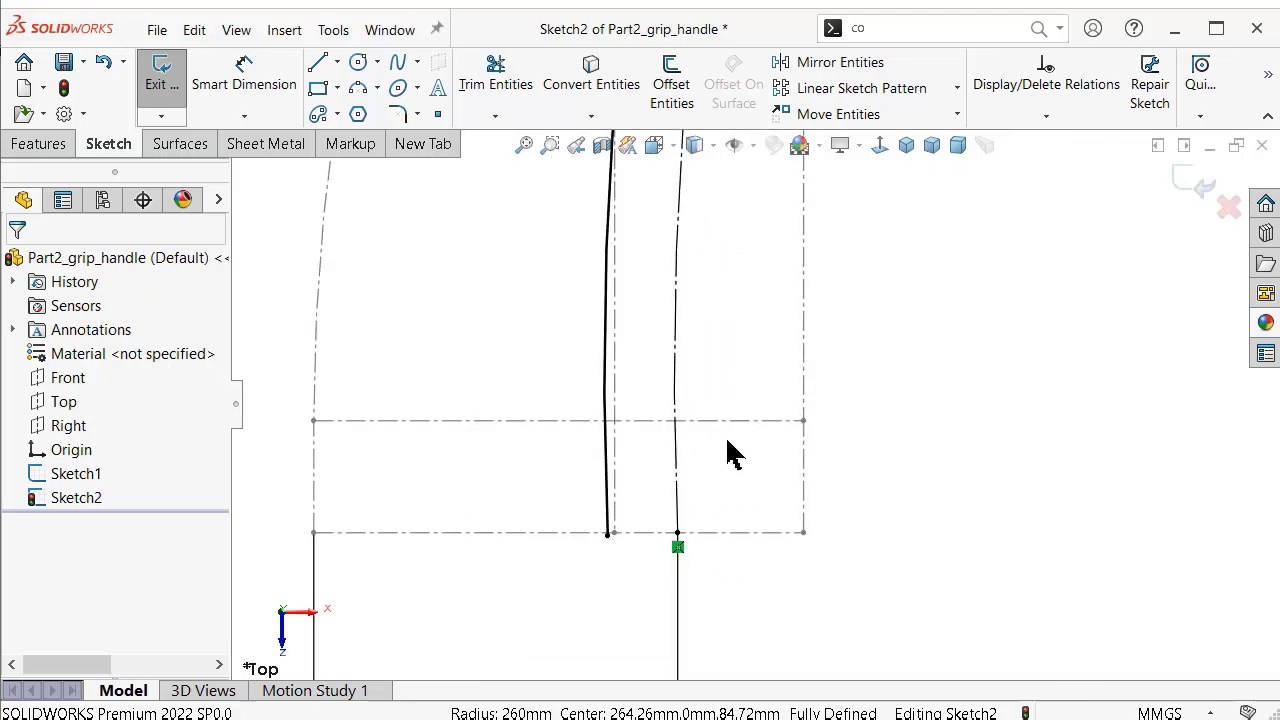
left_click_drag(609, 537, 606, 421)
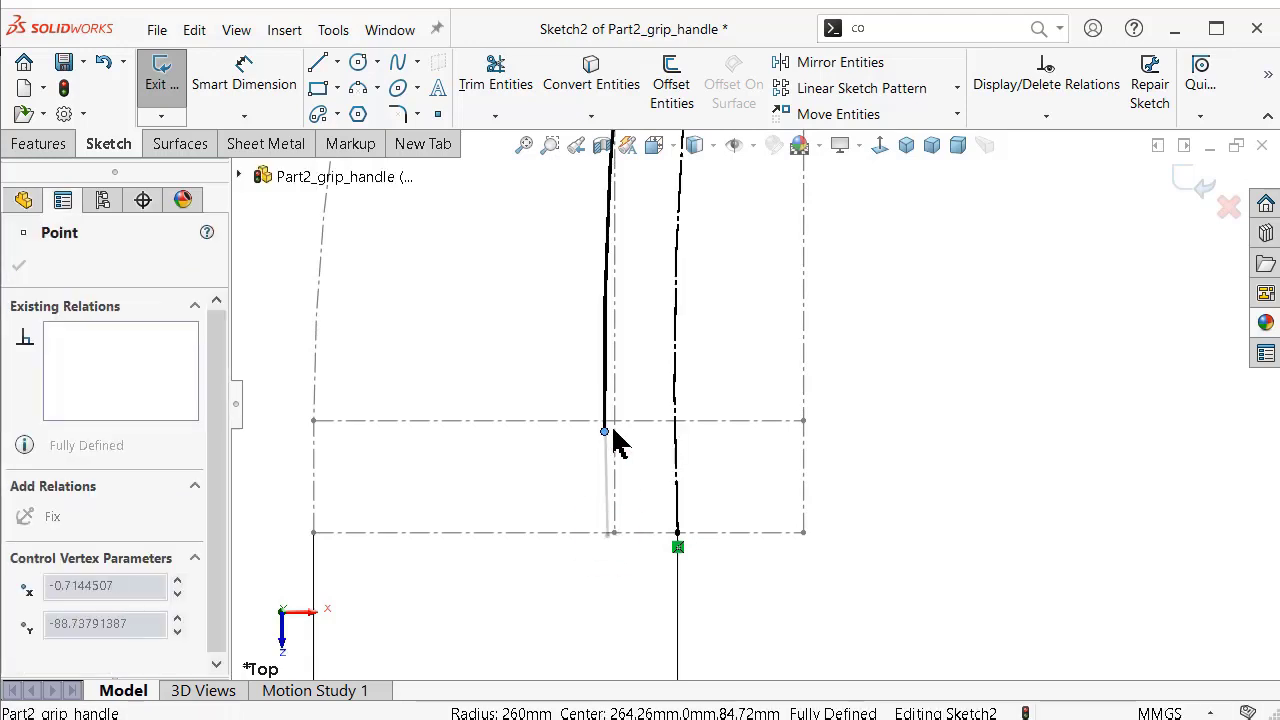
left_click(1046, 443)
scroll(997, 393, "up", 1)
scroll(997, 393, "up", 2)
scroll(870, 330, "up", 1)
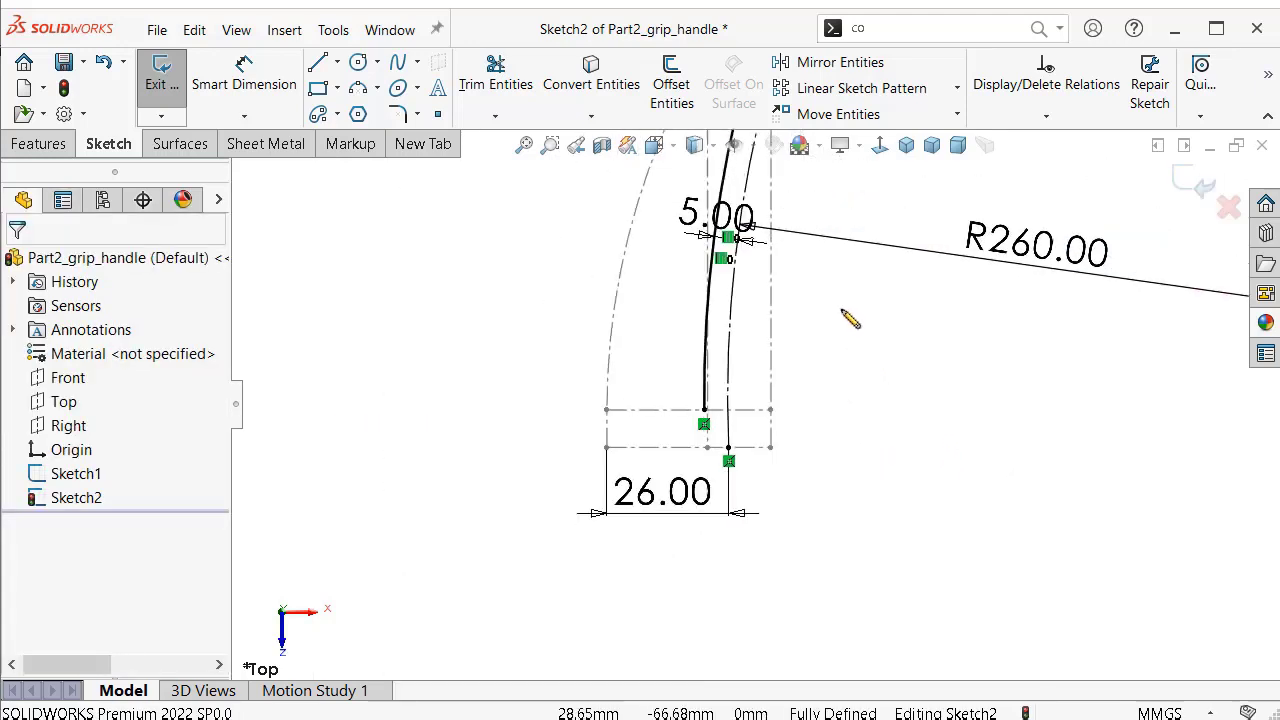
scroll(840, 312, "down", 1)
scroll(837, 309, "up", 2)
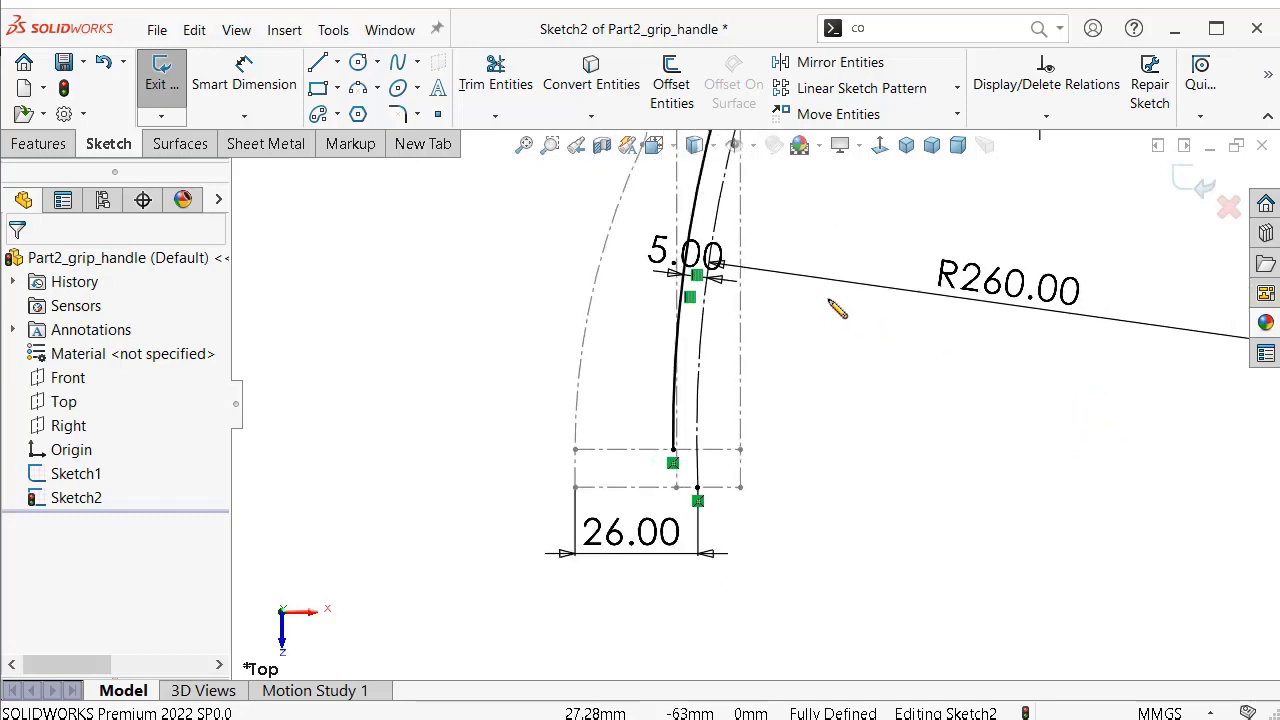
scroll(800, 310, "up", 1)
scroll(723, 337, "down", 1)
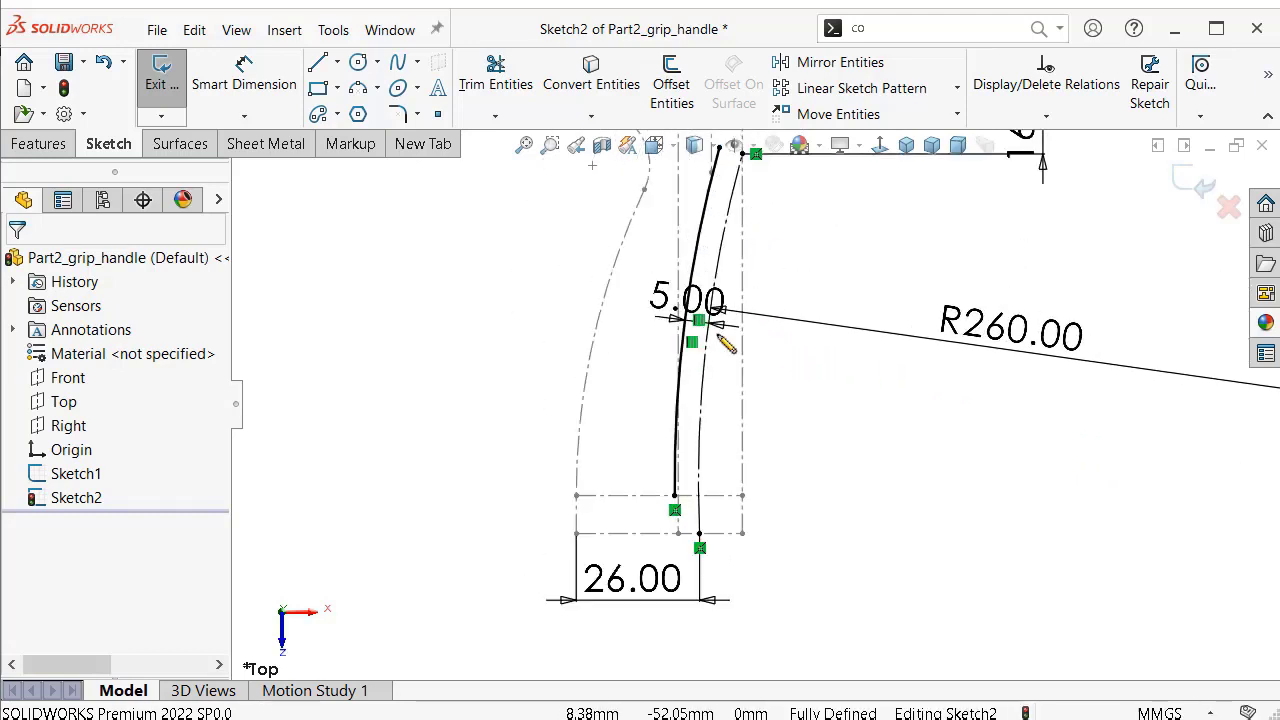
scroll(705, 485, "down", 2)
scroll(720, 470, "down", 2)
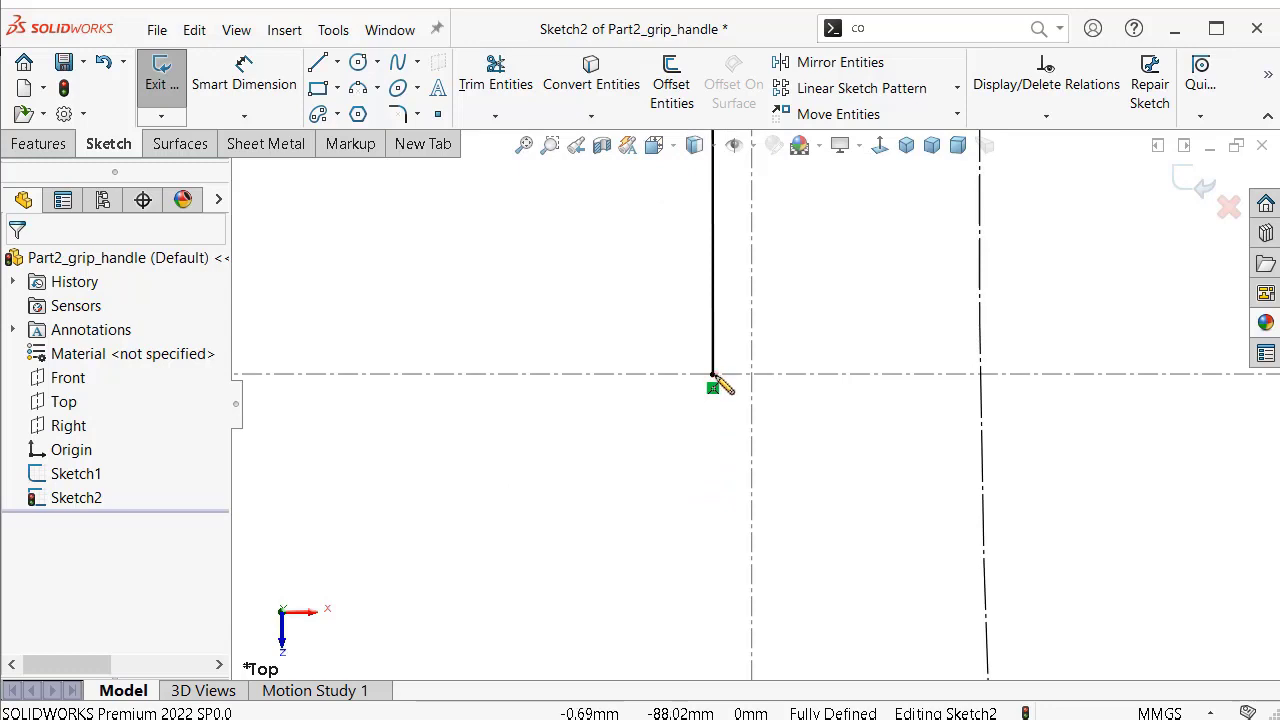
left_click(713, 375)
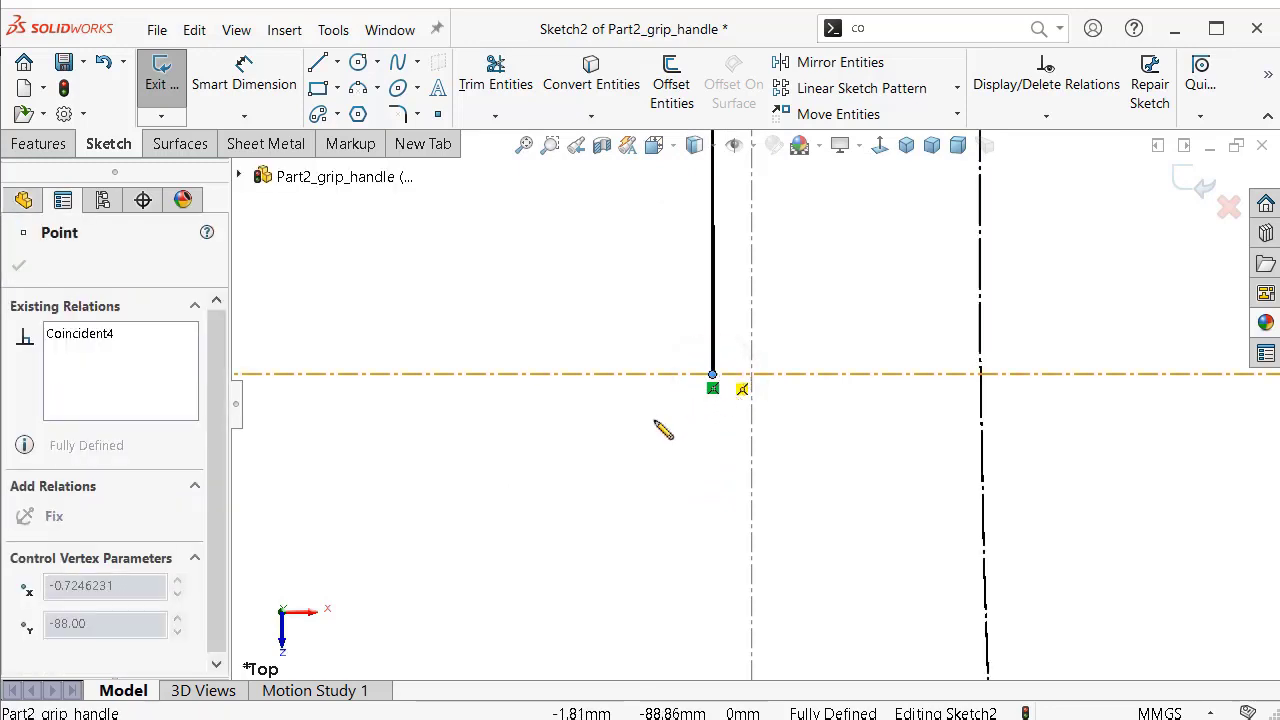
left_click(585, 443)
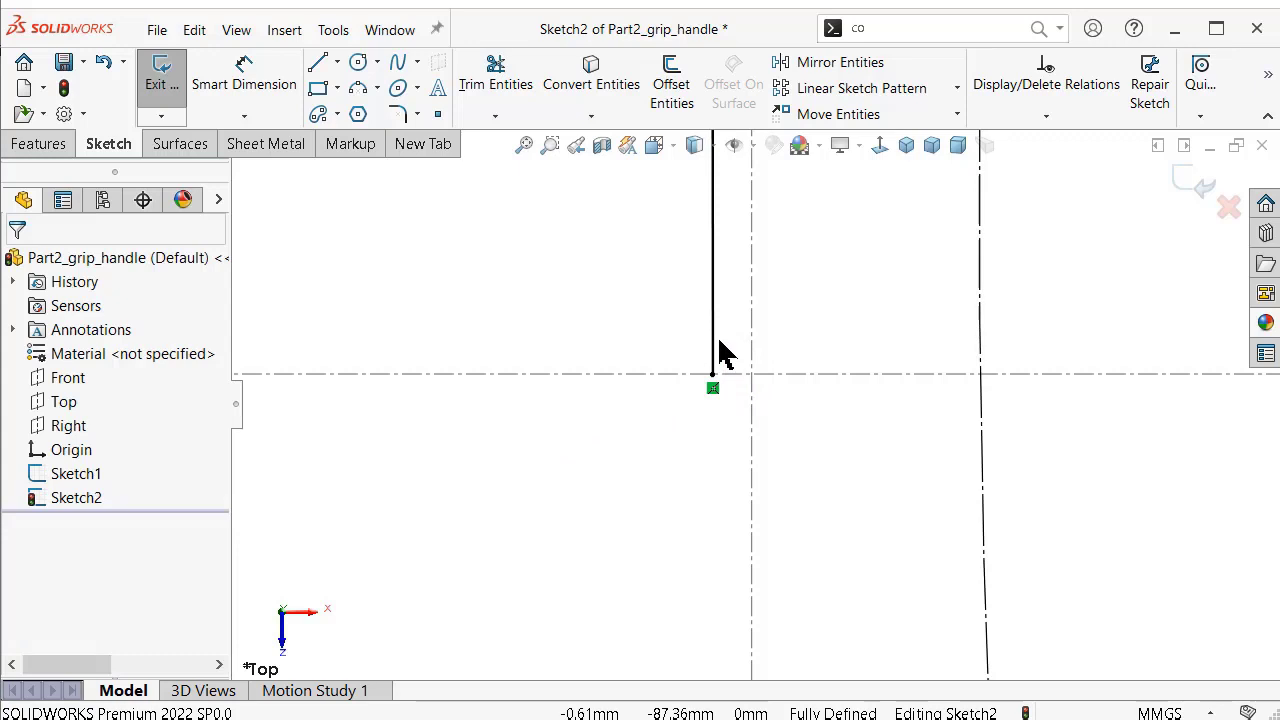
scroll(719, 341, "up", 2)
scroll(719, 341, "up", 2)
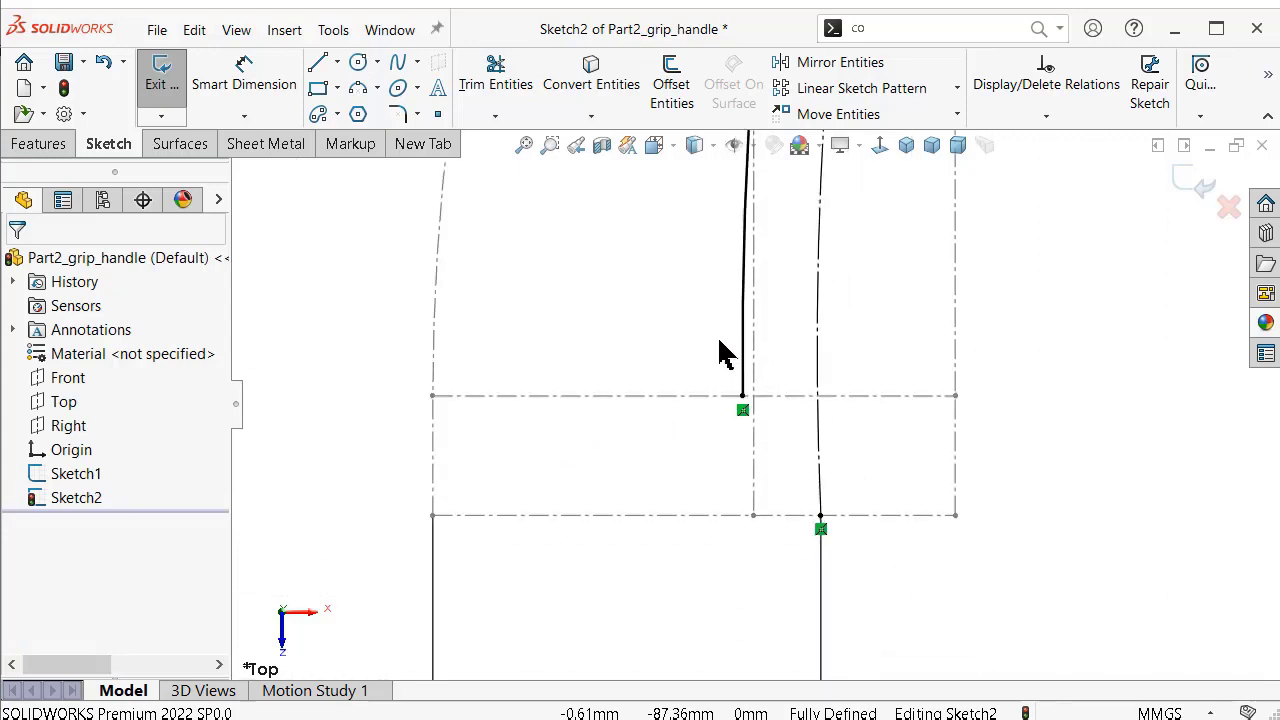
scroll(719, 341, "up", 2)
left_click(750, 280)
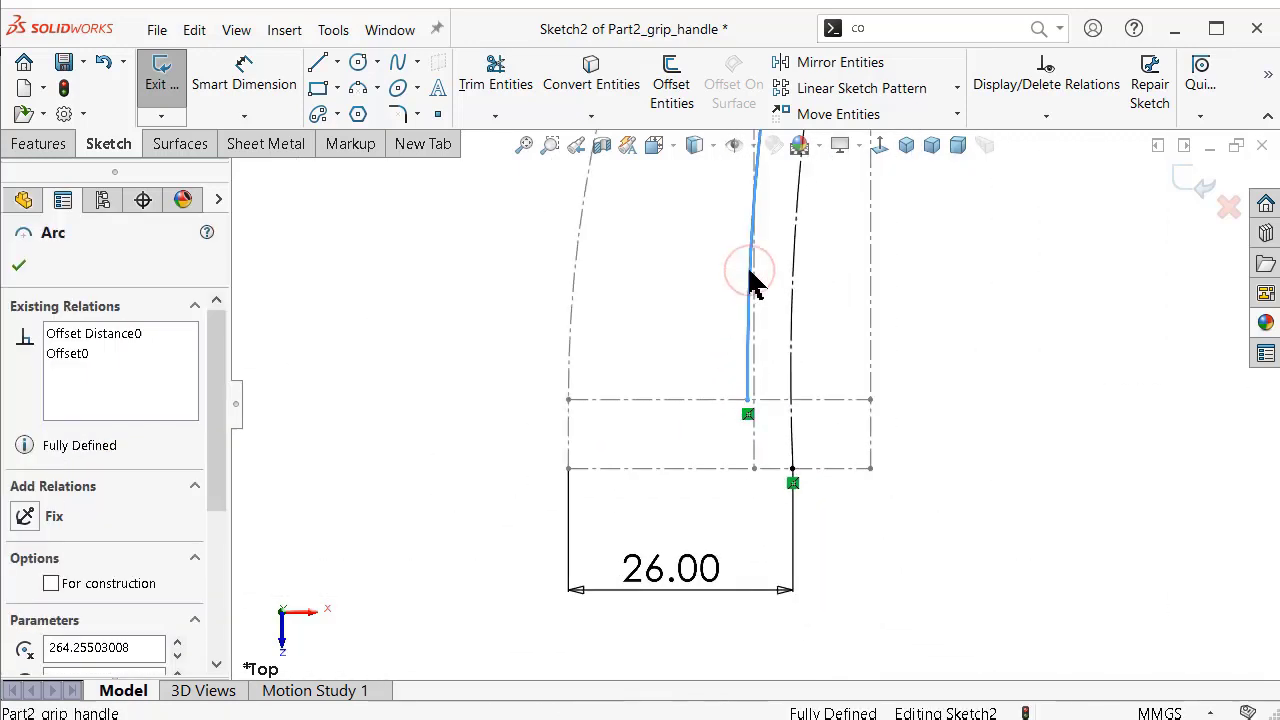
left_click(838, 215)
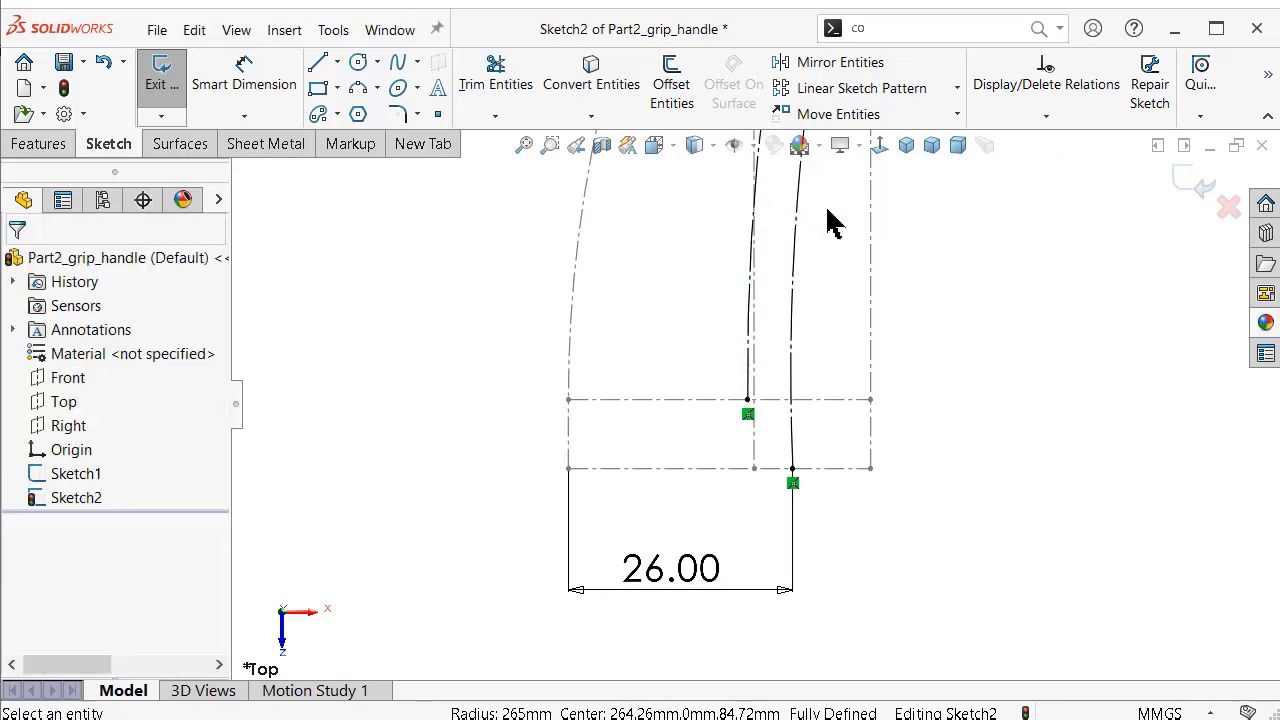
Draw a short horizontal bottom line leftward from the inner curve's lower end.
left_click(318, 64)
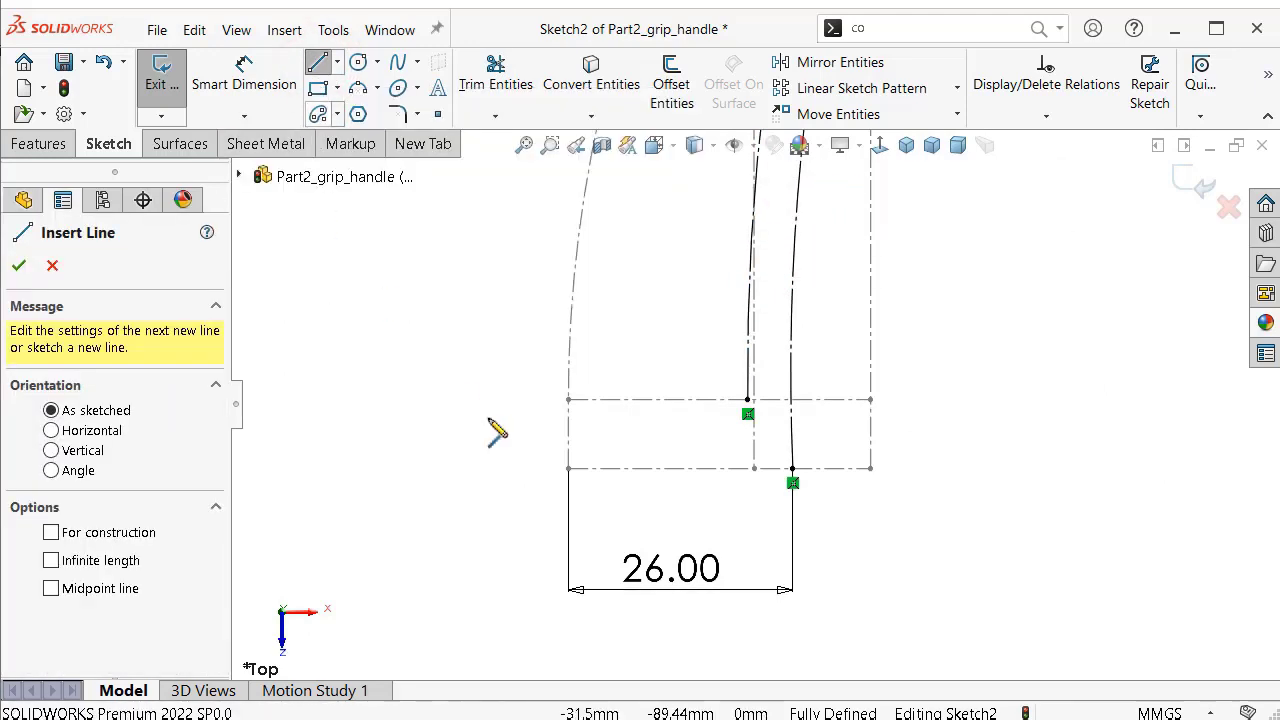
left_click(750, 405)
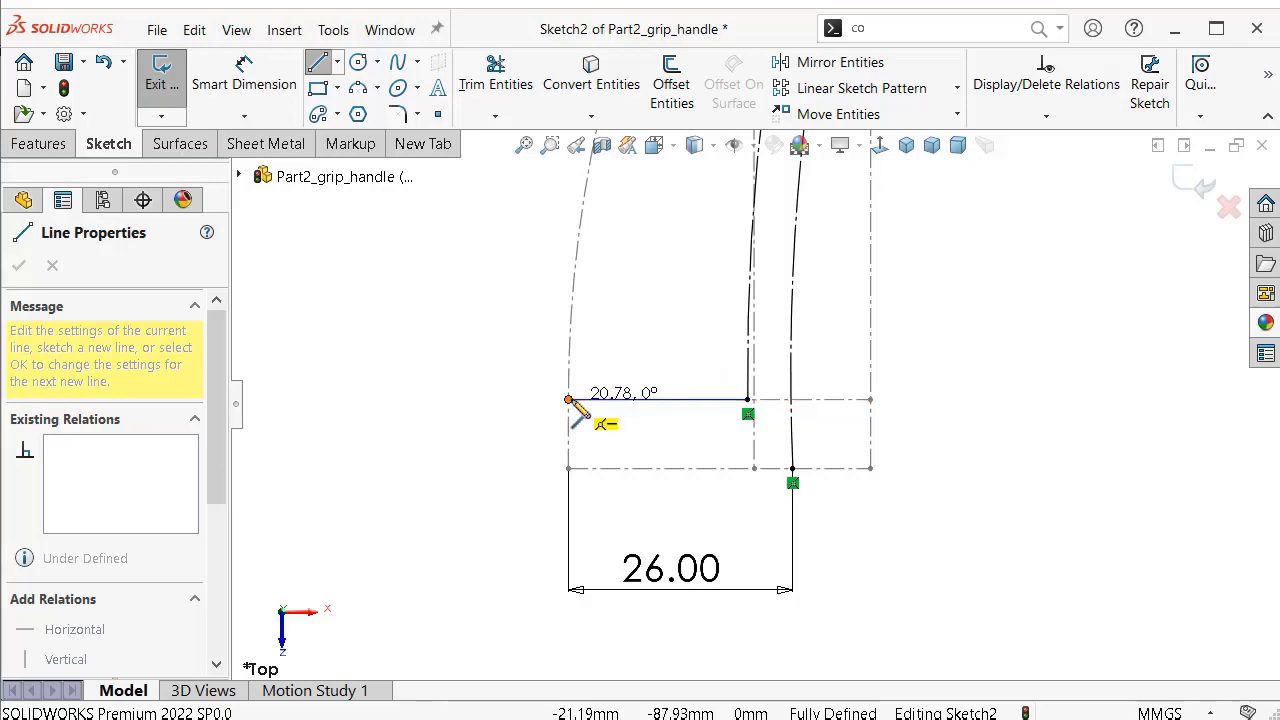
left_click(655, 402)
scroll(590, 320, "up", 2)
scroll(700, 330, "up", 3)
scroll(733, 255, "down", 2)
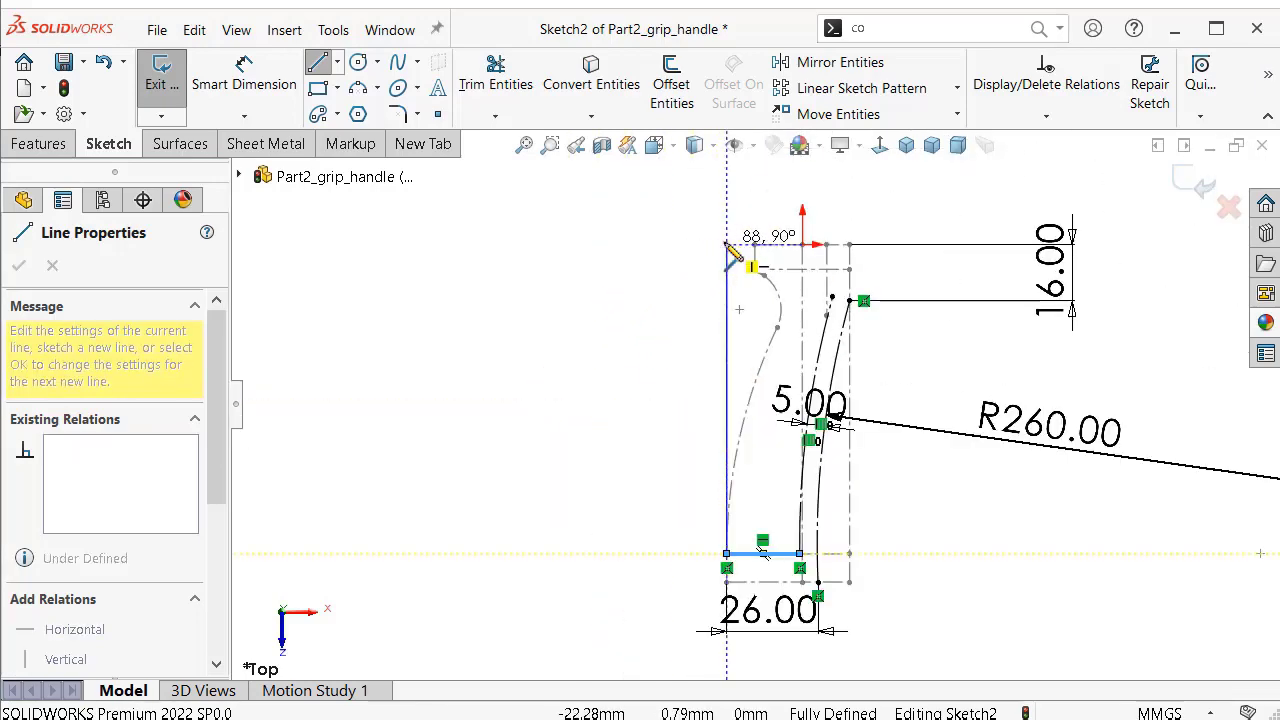
key("Escape")
scroll(810, 460, "down", 3)
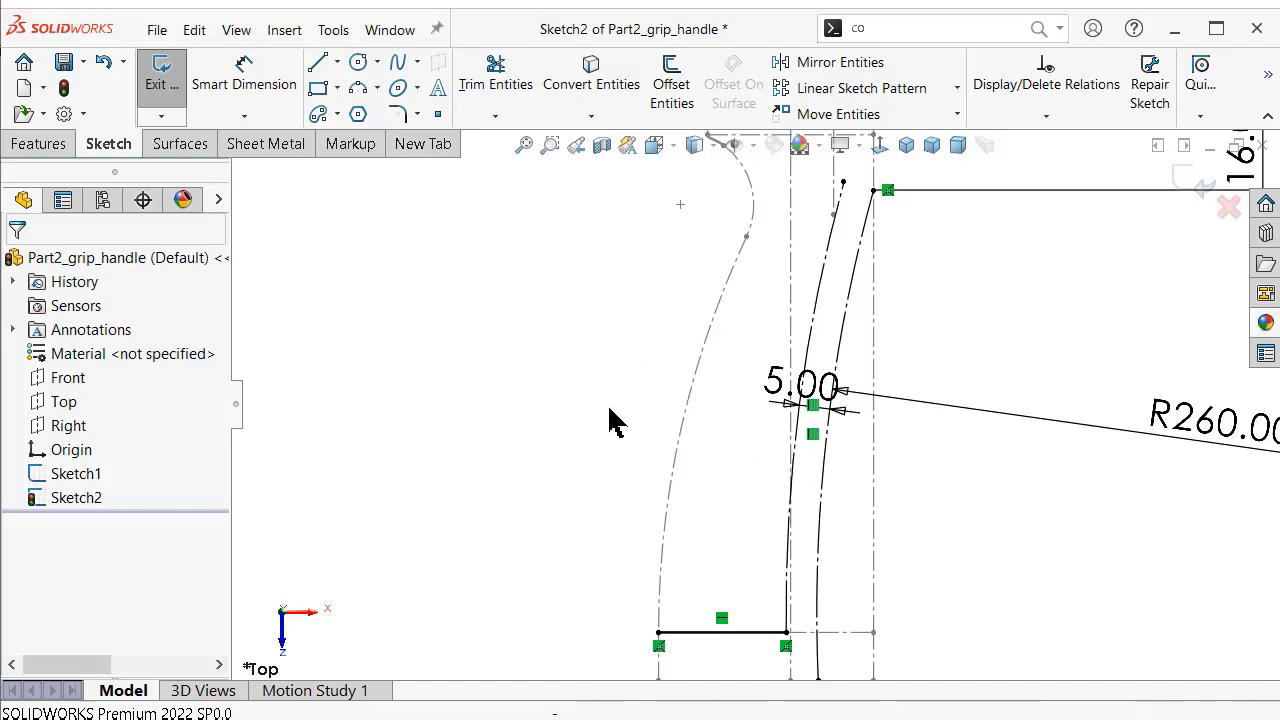
Draw a tall vertical left line of about 78.56 mm and a sloped top line to the inner curve.
left_click(320, 64)
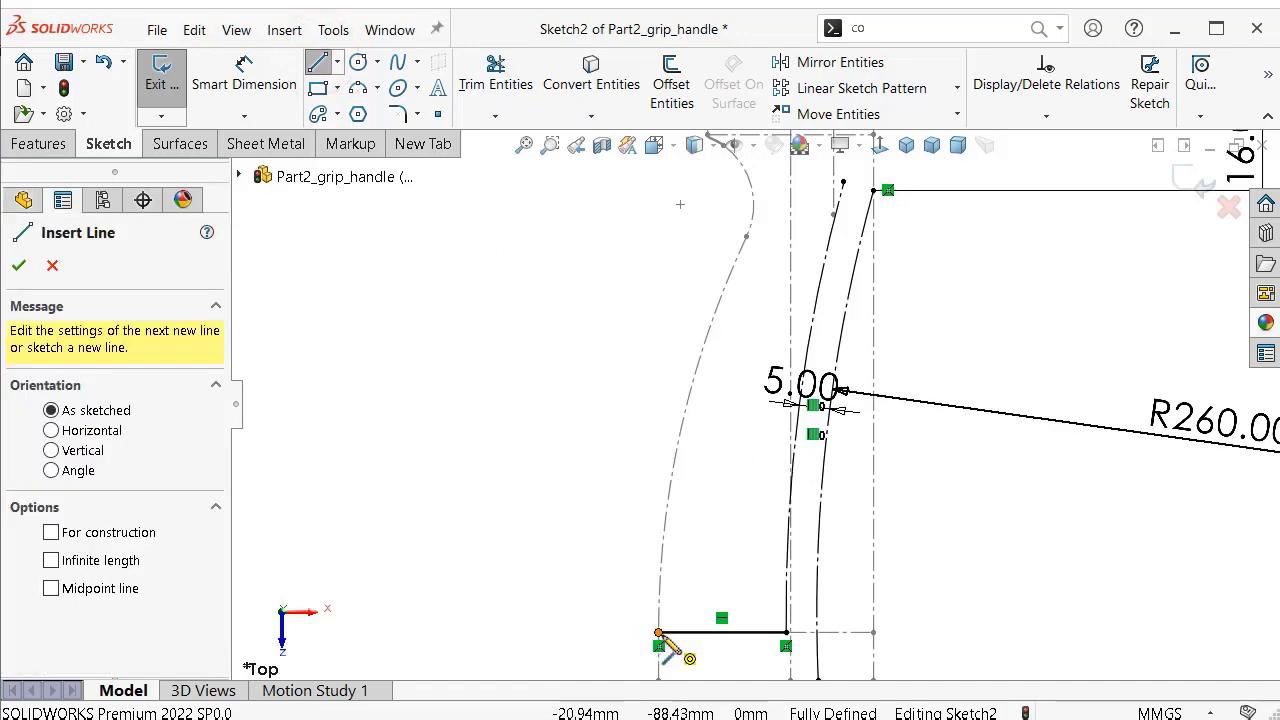
left_click(658, 634)
scroll(655, 400, "up", 2)
scroll(651, 323, "up", 1)
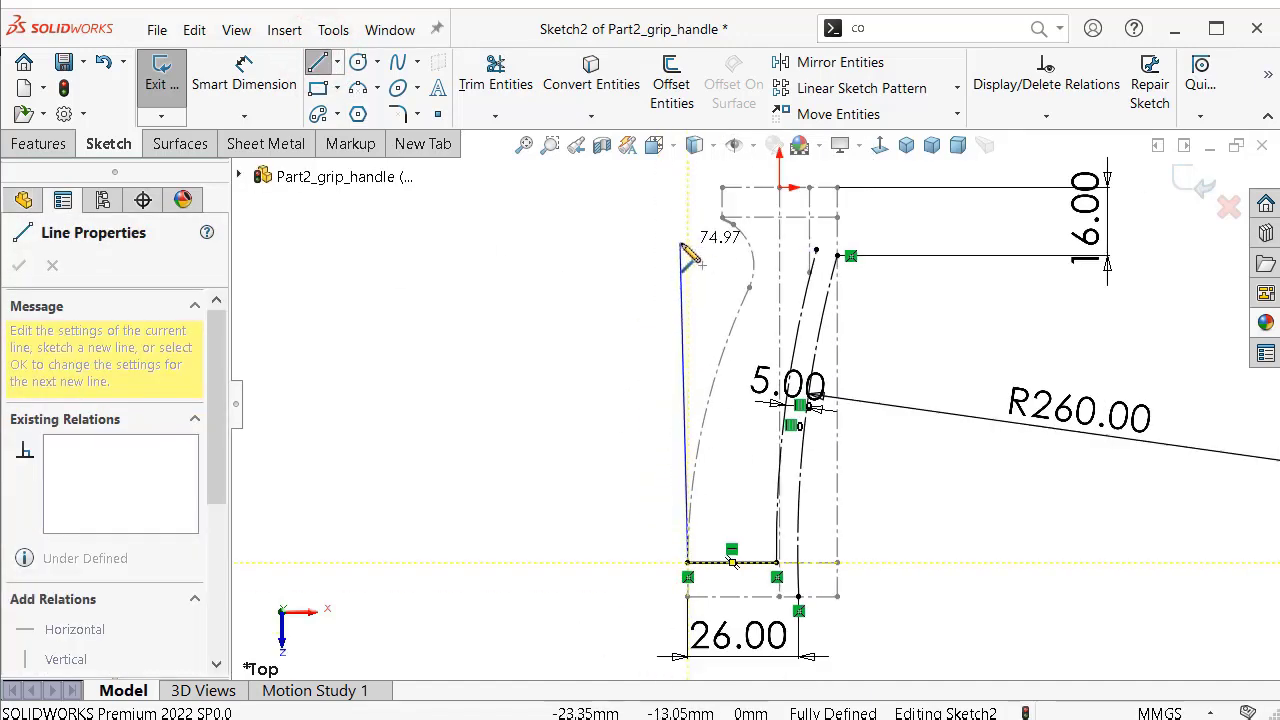
scroll(700, 252, "down", 2)
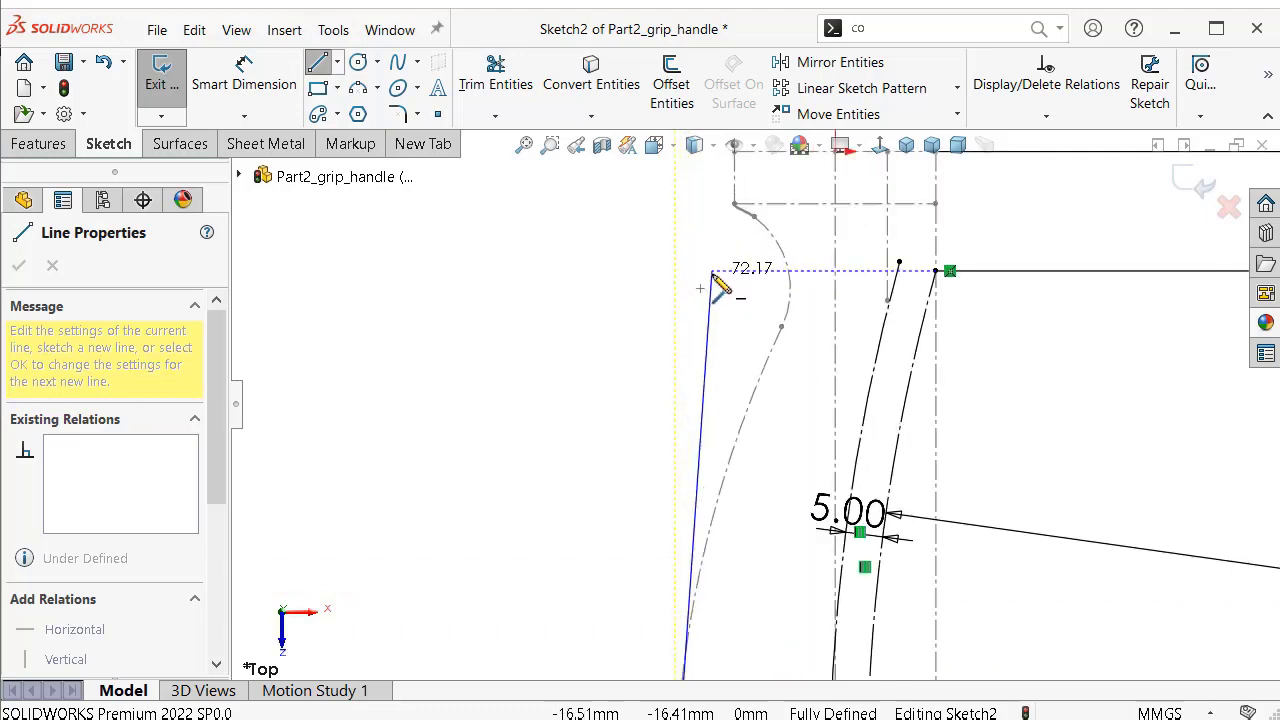
left_click(675, 222)
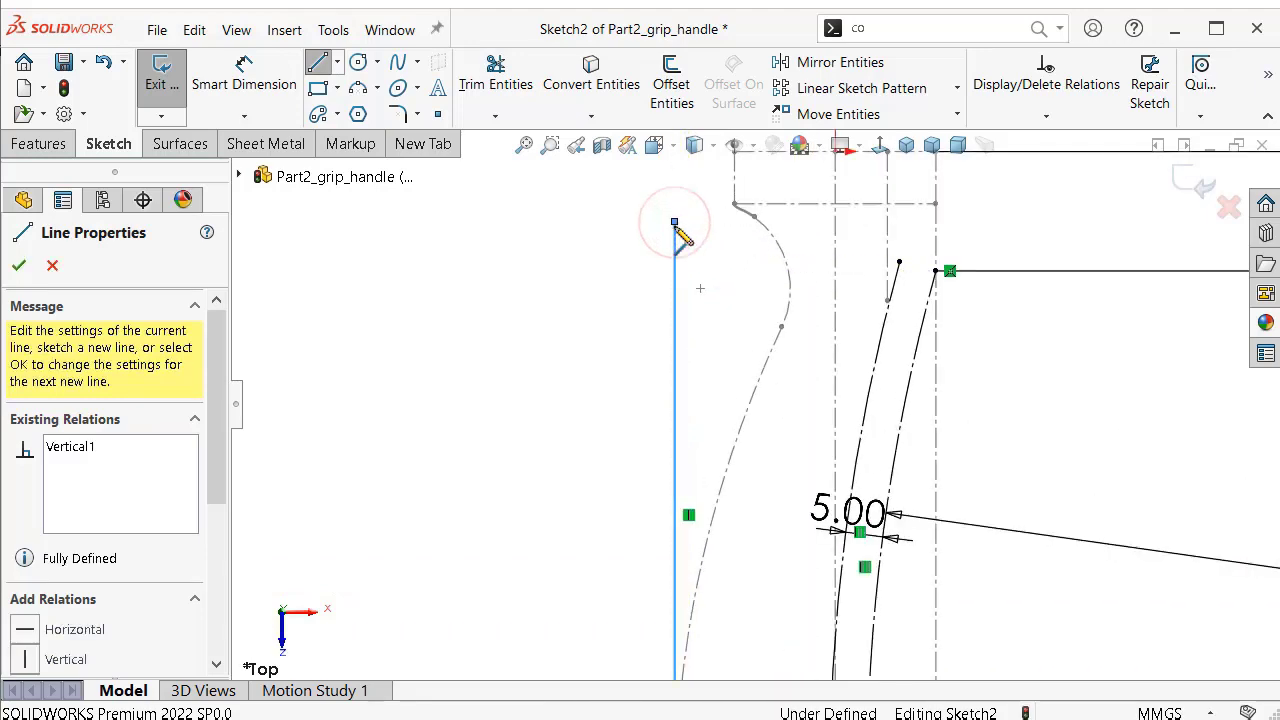
double_click(899, 262)
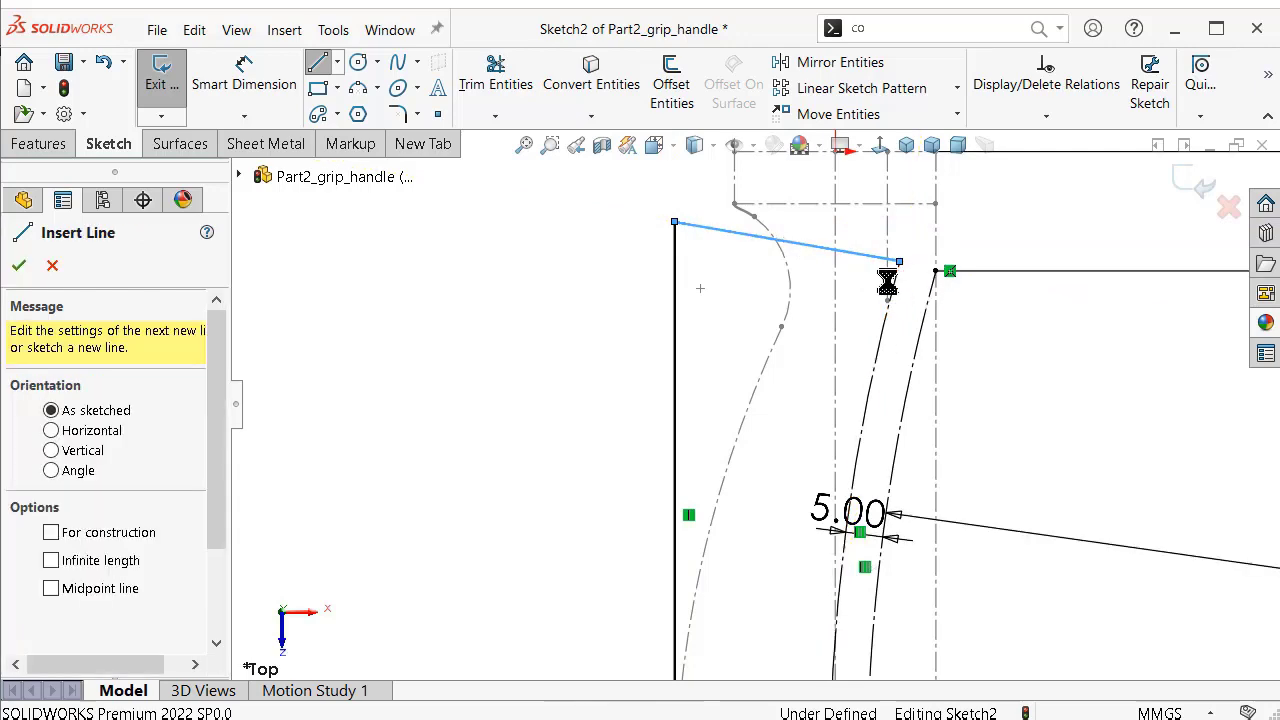
key("Escape")
right_click_drag(563, 409, 623, 277)
Dimension the vertical left line to 70 mm.
left_click(679, 305)
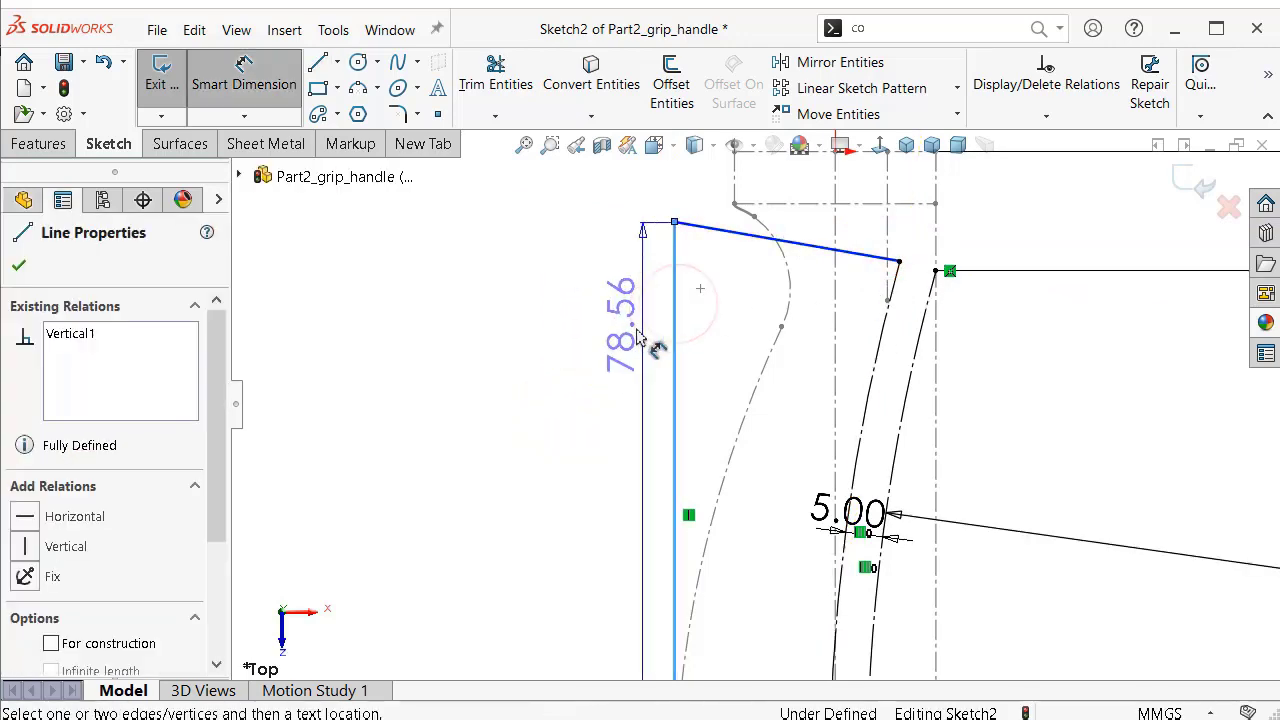
left_click(567, 424)
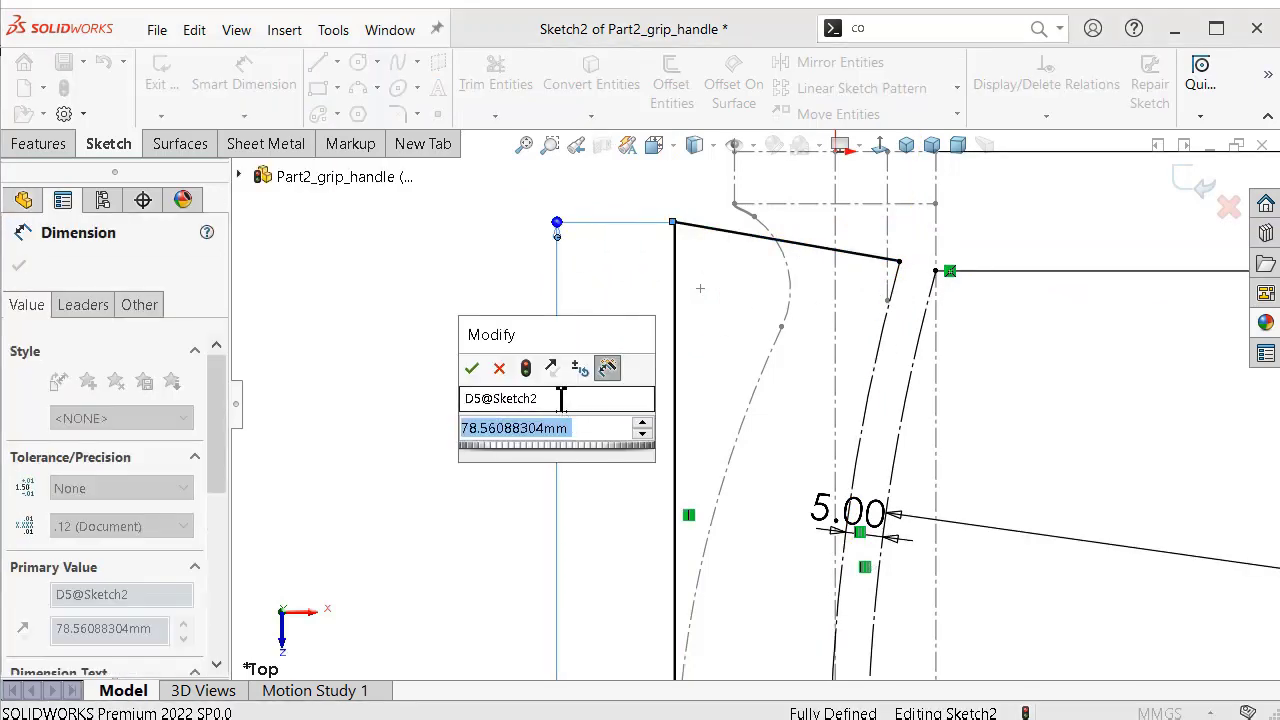
type("70")
key("Return")
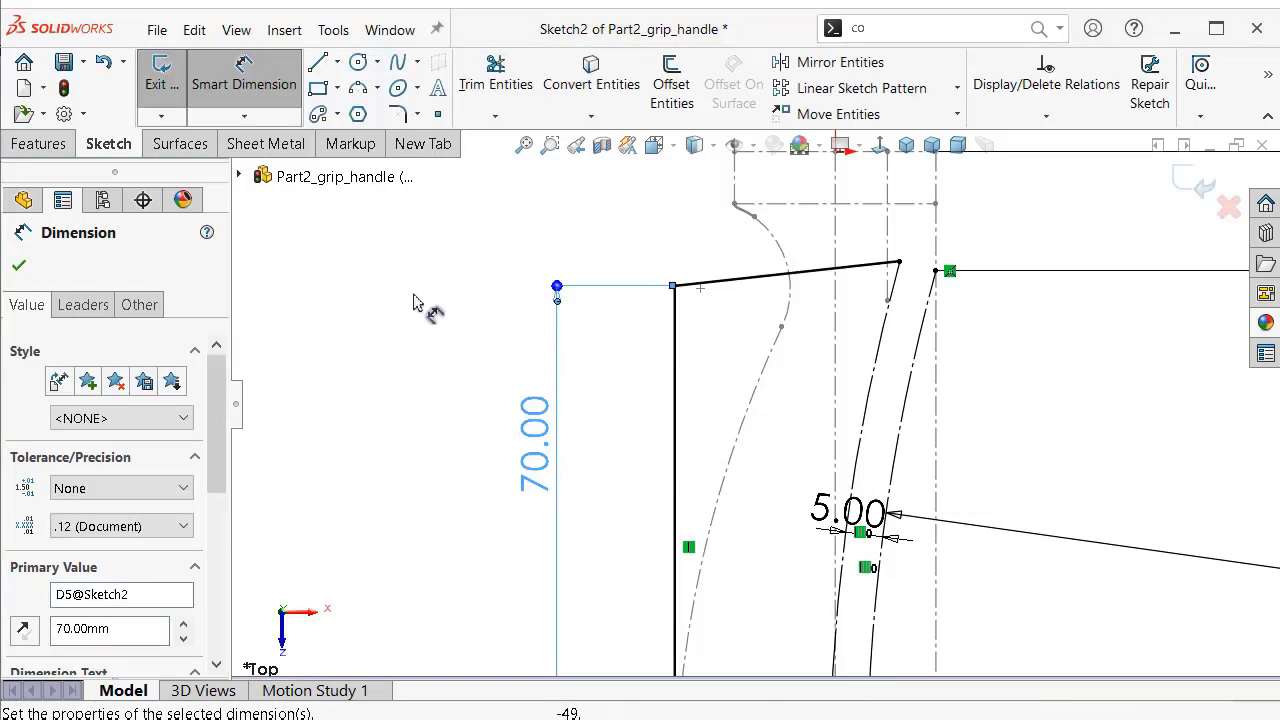
left_click(423, 306)
Try an angle dimension between the vertical and sloped lines, then cancel the over-defining dimension.
left_click(676, 350)
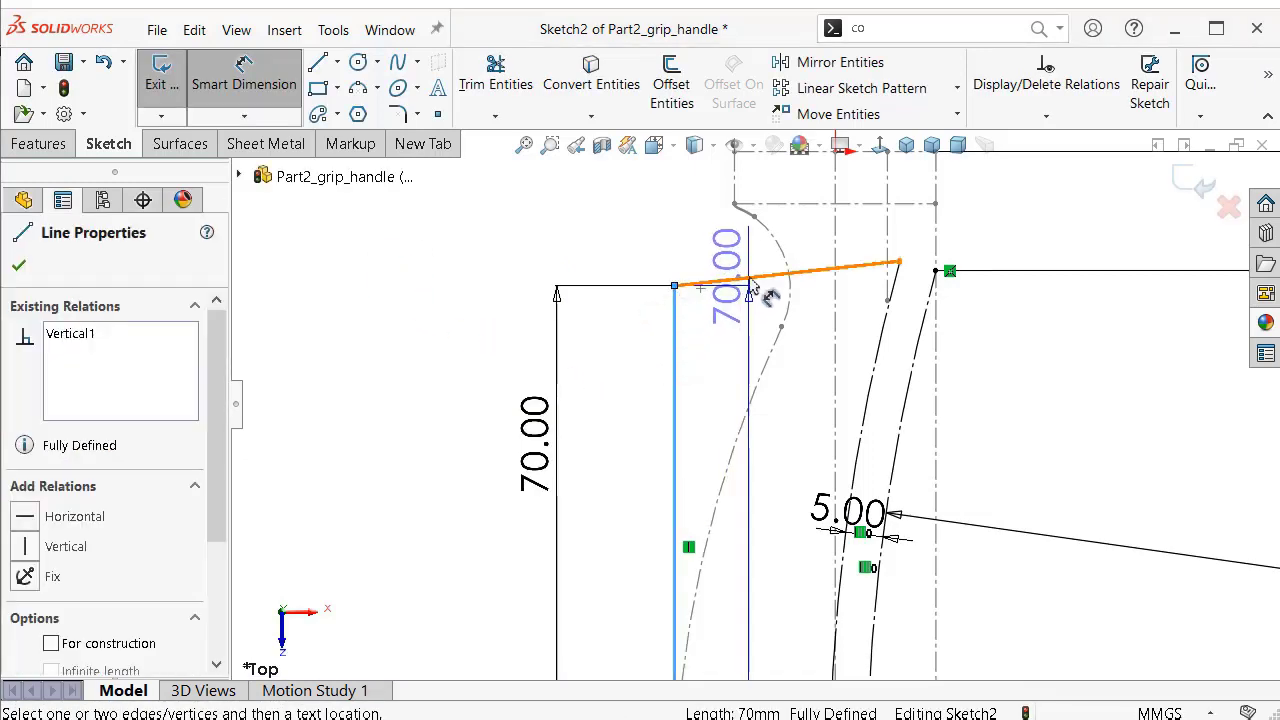
left_click(718, 281)
left_click(730, 342)
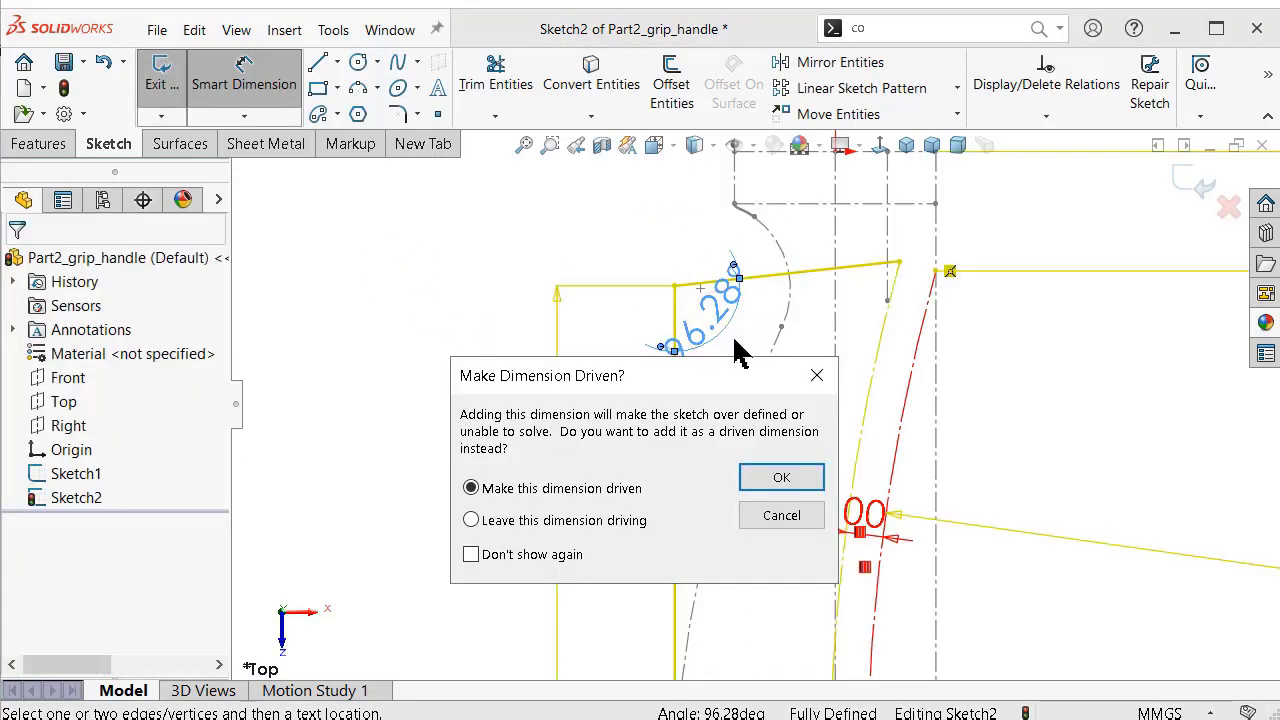
left_click(780, 516)
left_click(899, 265)
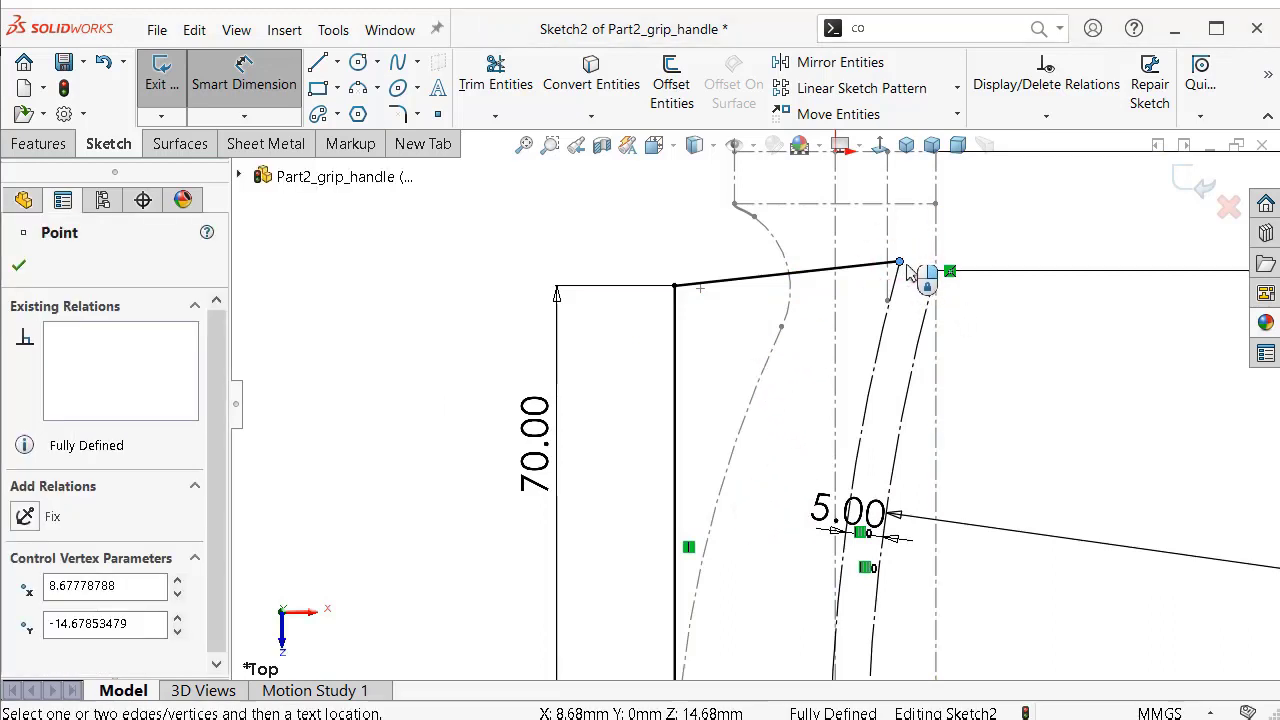
scroll(896, 270, "down", 5)
left_click(855, 289)
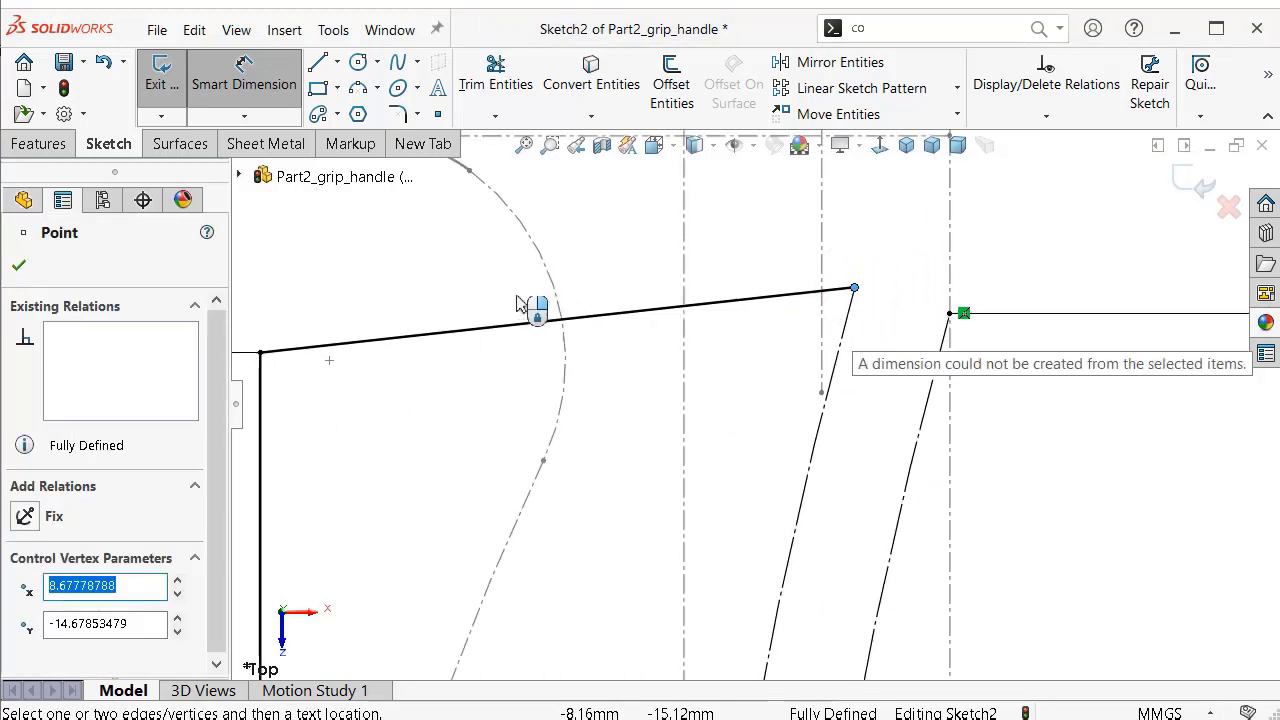
scroll(505, 298, "up", 3)
scroll(660, 398, "up", 3)
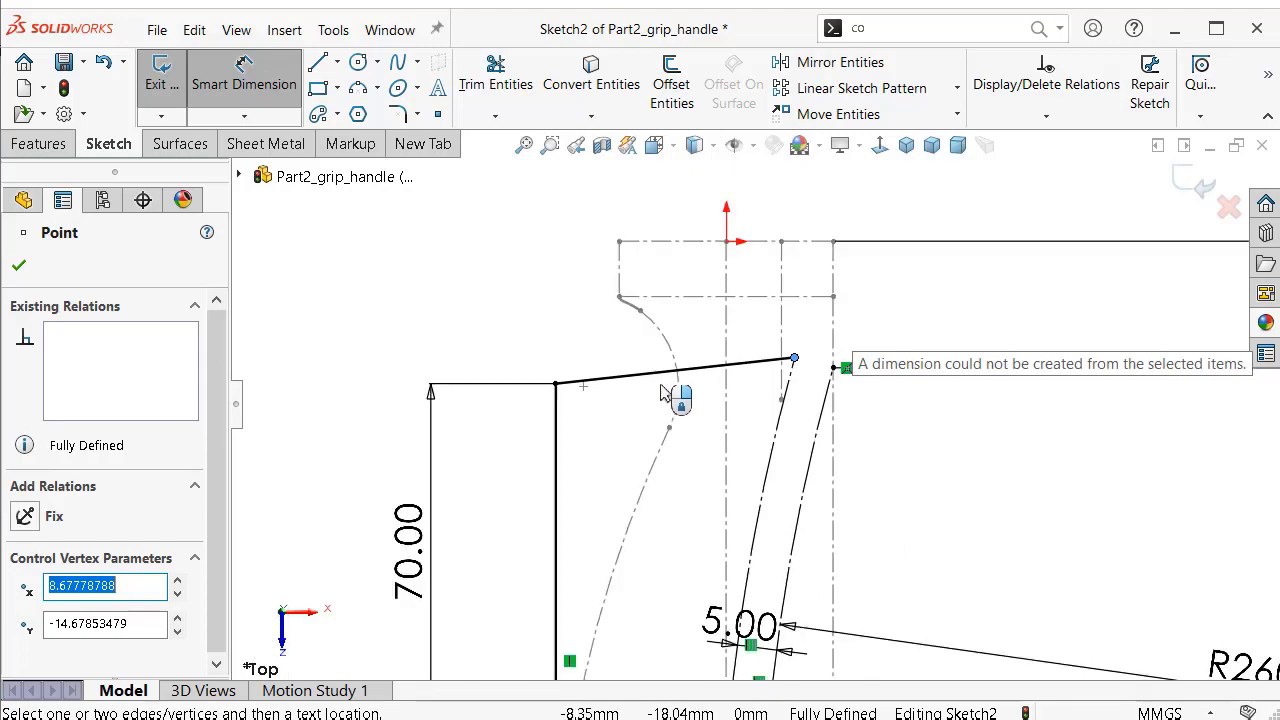
scroll(665, 395, "up", 1)
scroll(665, 397, "down", 1)
left_click(595, 380)
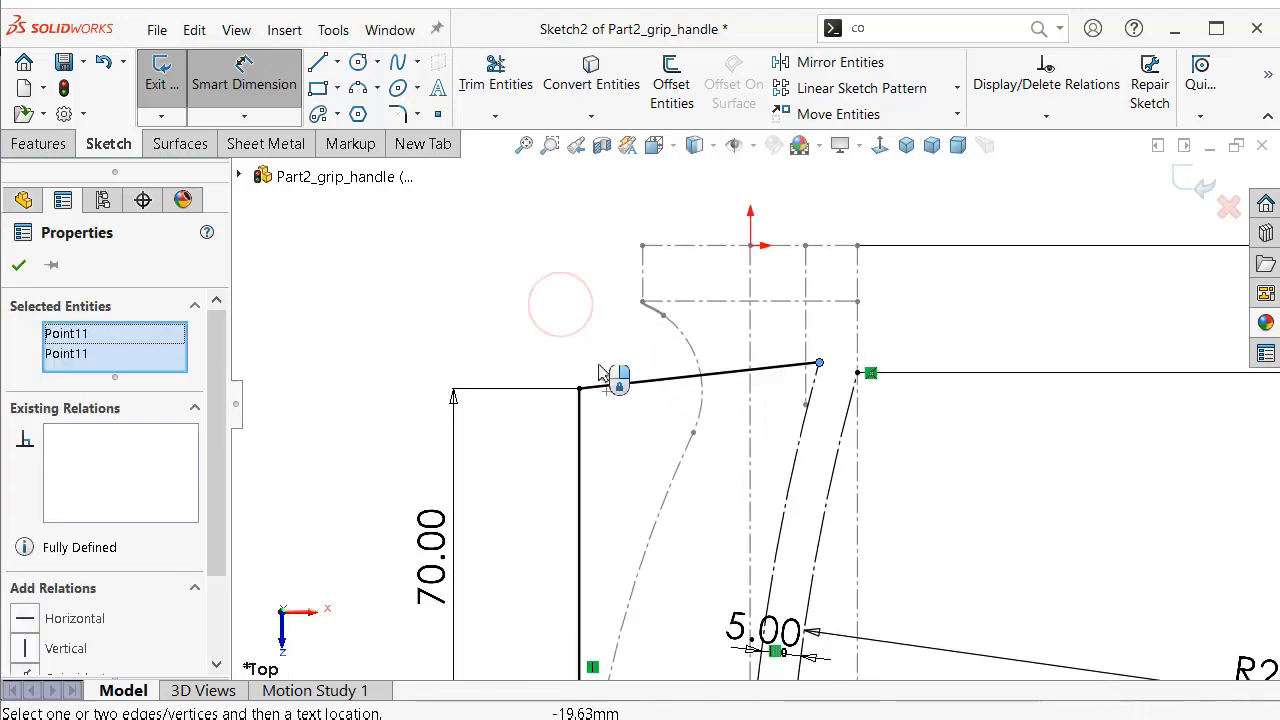
Delete the sloped top line and dismiss the sketch endpoint warning.
left_click(633, 388)
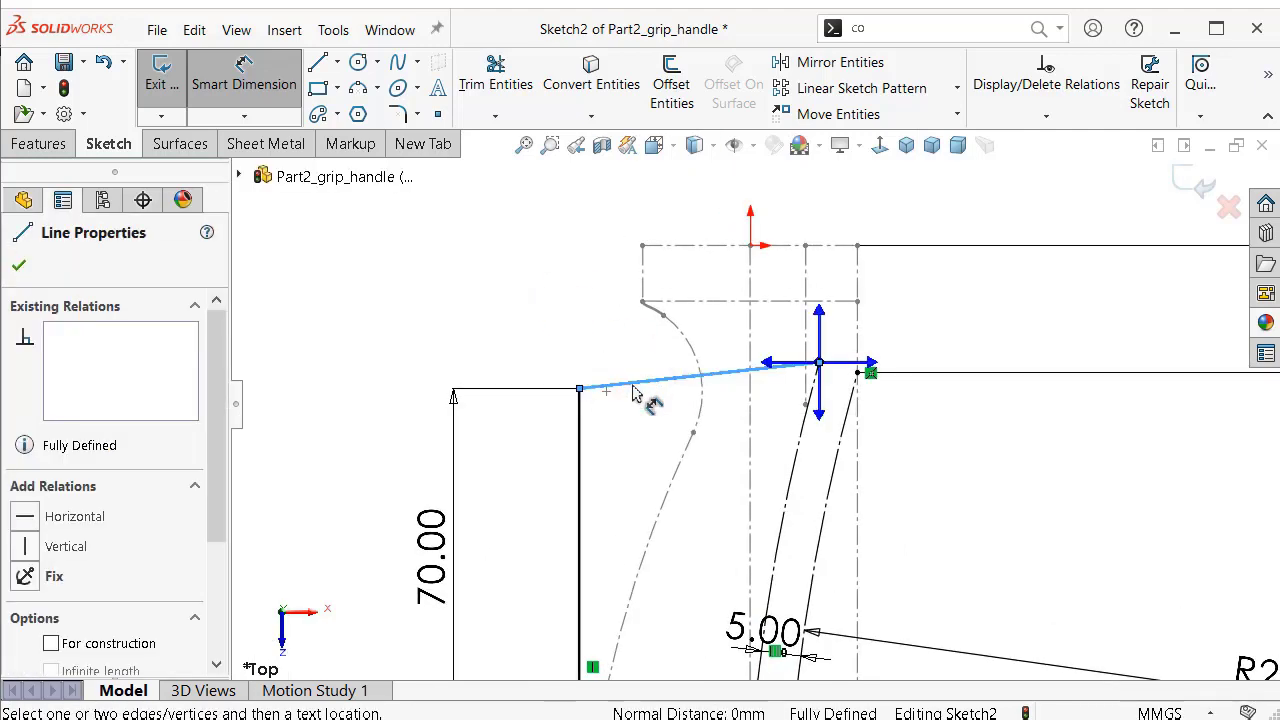
key("Delete")
left_click(814, 490)
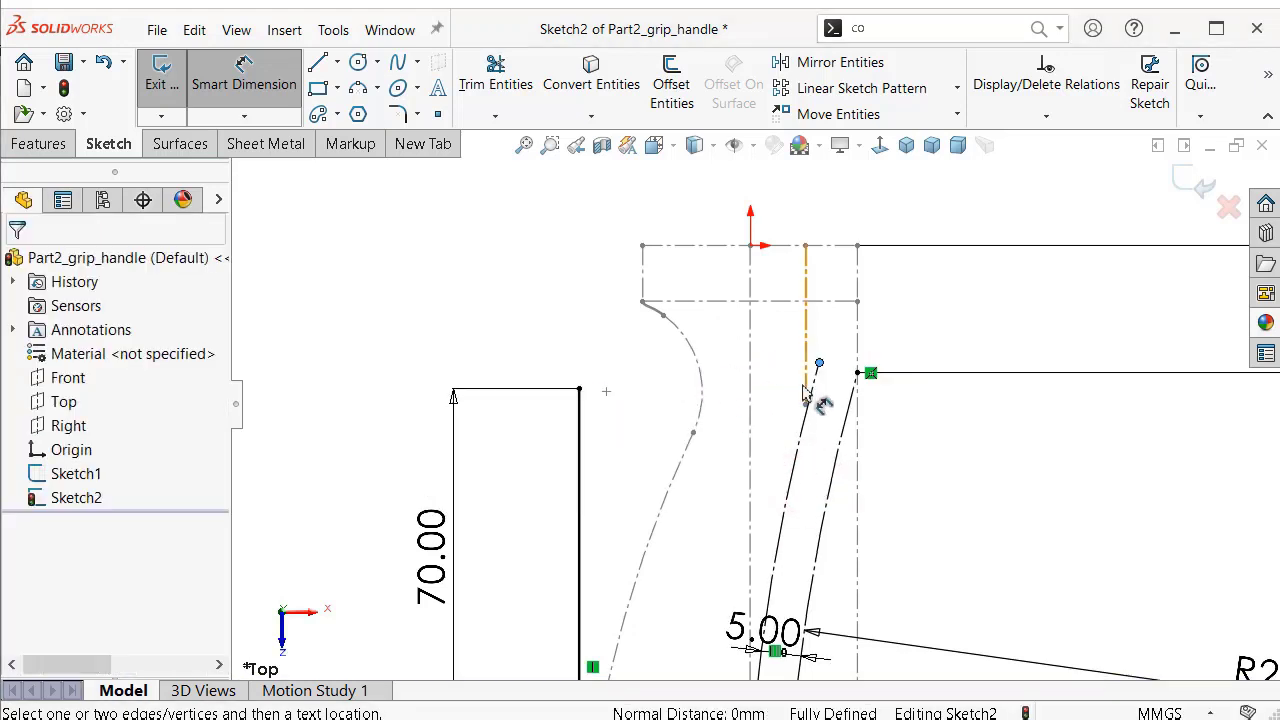
left_click(819, 364)
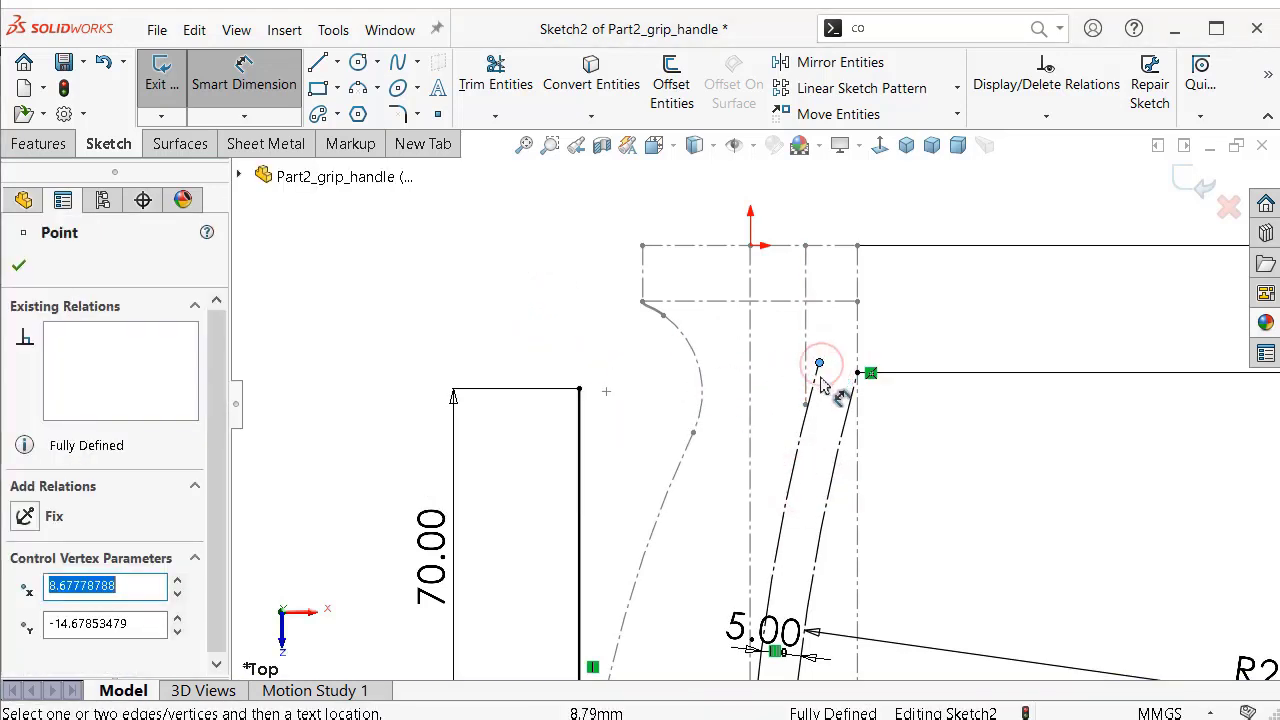
Draw a new slanted top line from the vertical edge's top to the curved edge.
left_click(317, 62)
left_click(580, 389)
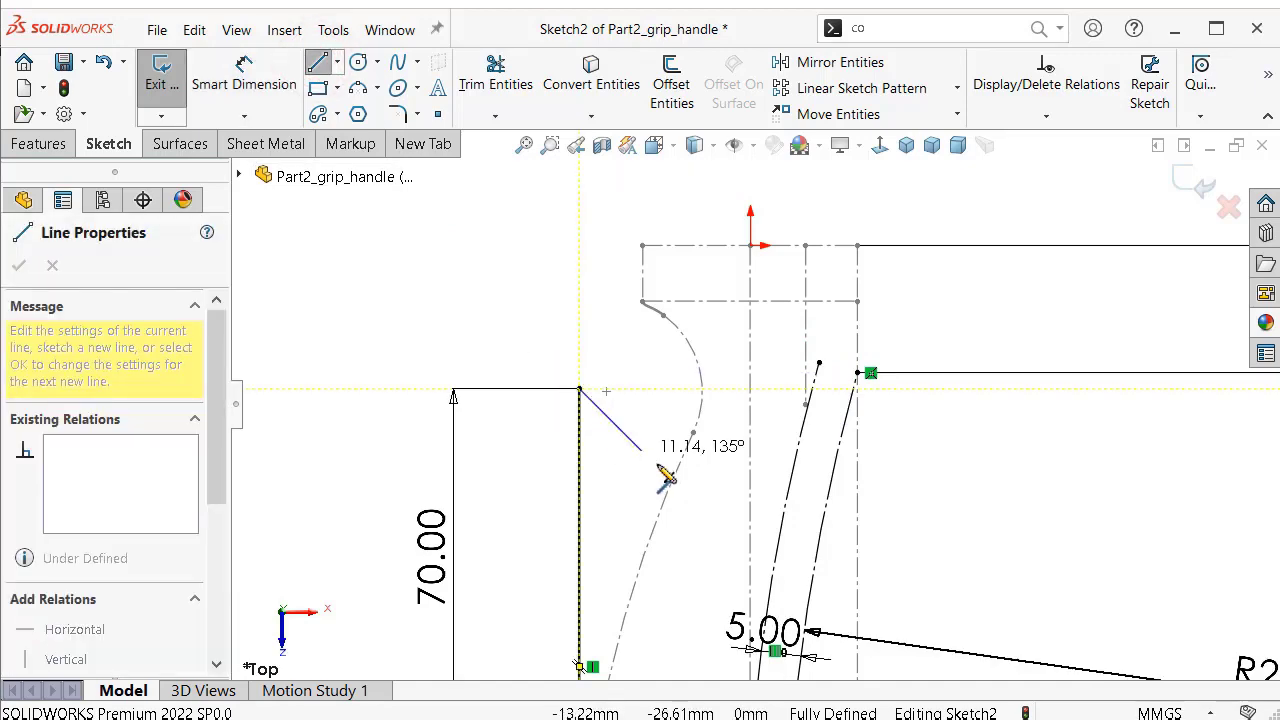
left_click(793, 475)
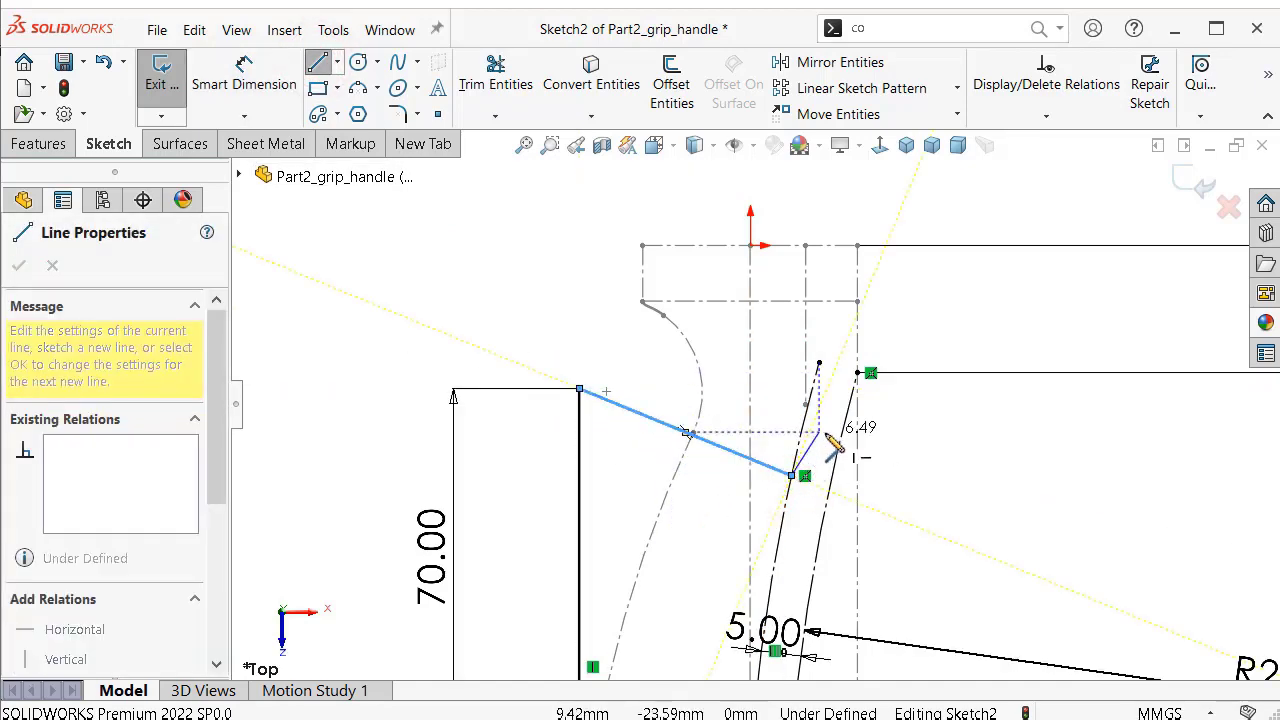
key("Escape")
Dimension the angle between the vertical edge and the slanted line to 70°.
right_click_drag(471, 349, 443, 250)
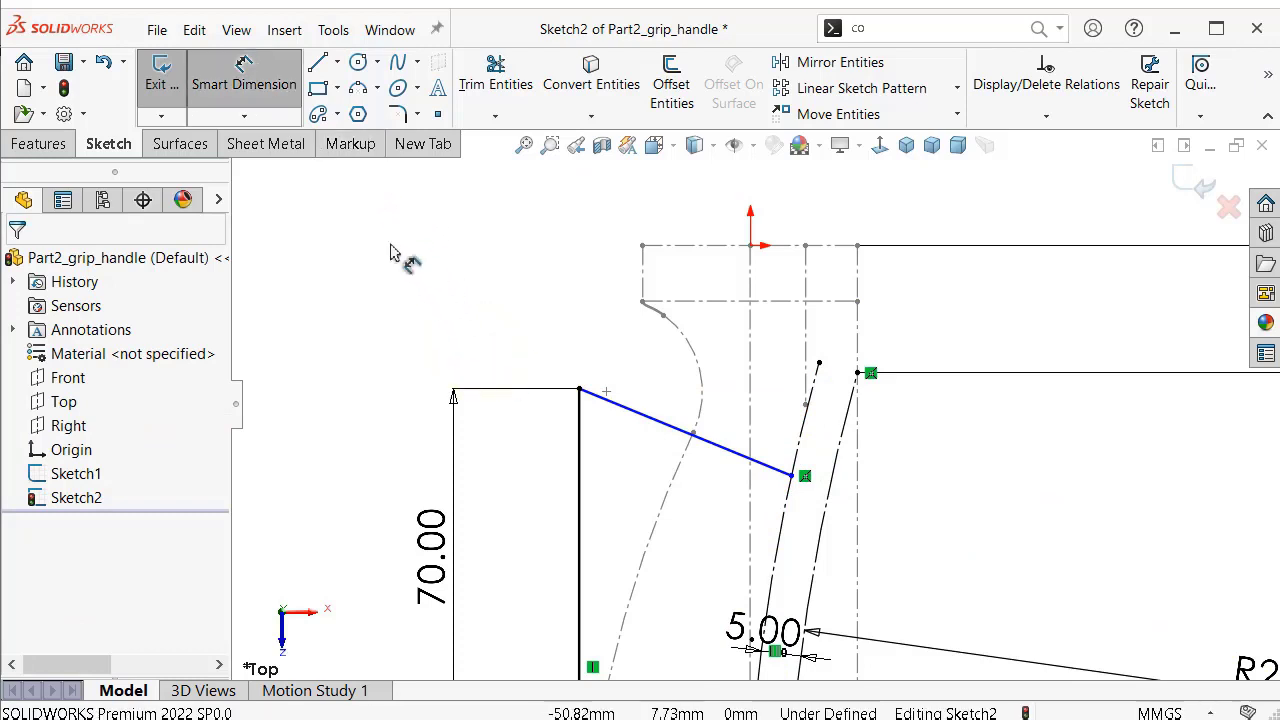
left_click(582, 475)
left_click(675, 429)
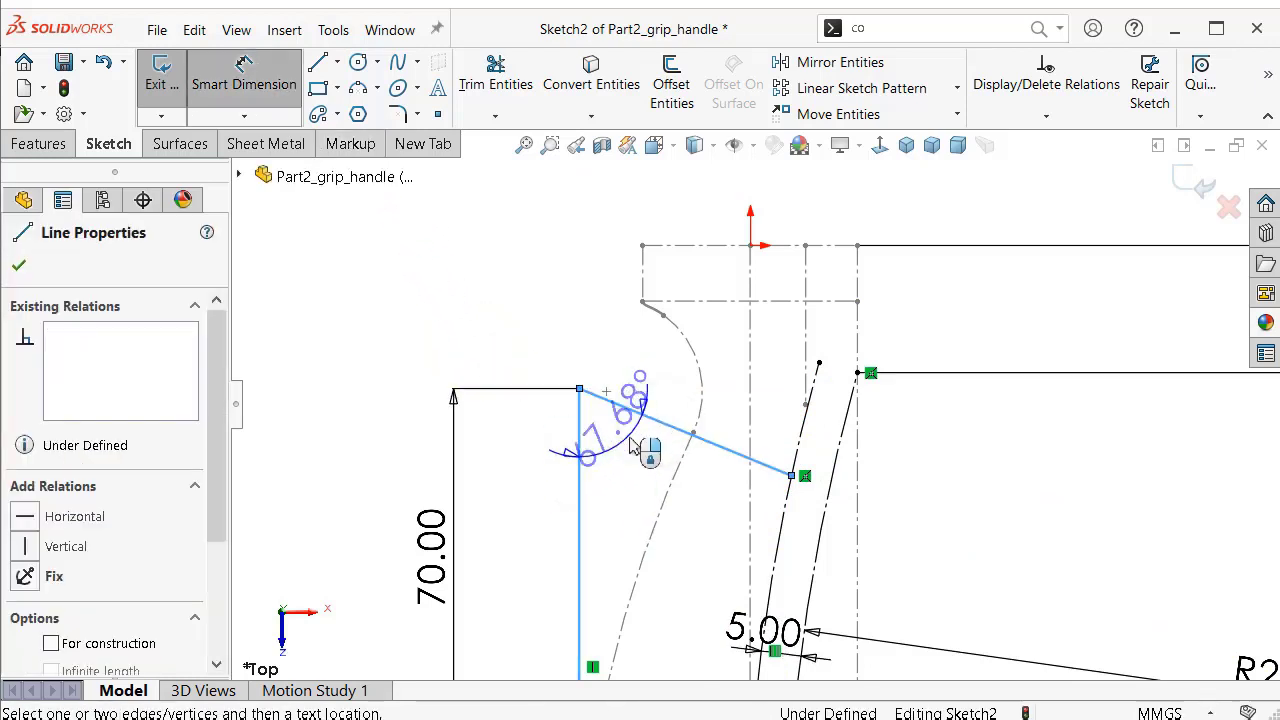
left_click(632, 452)
type("70")
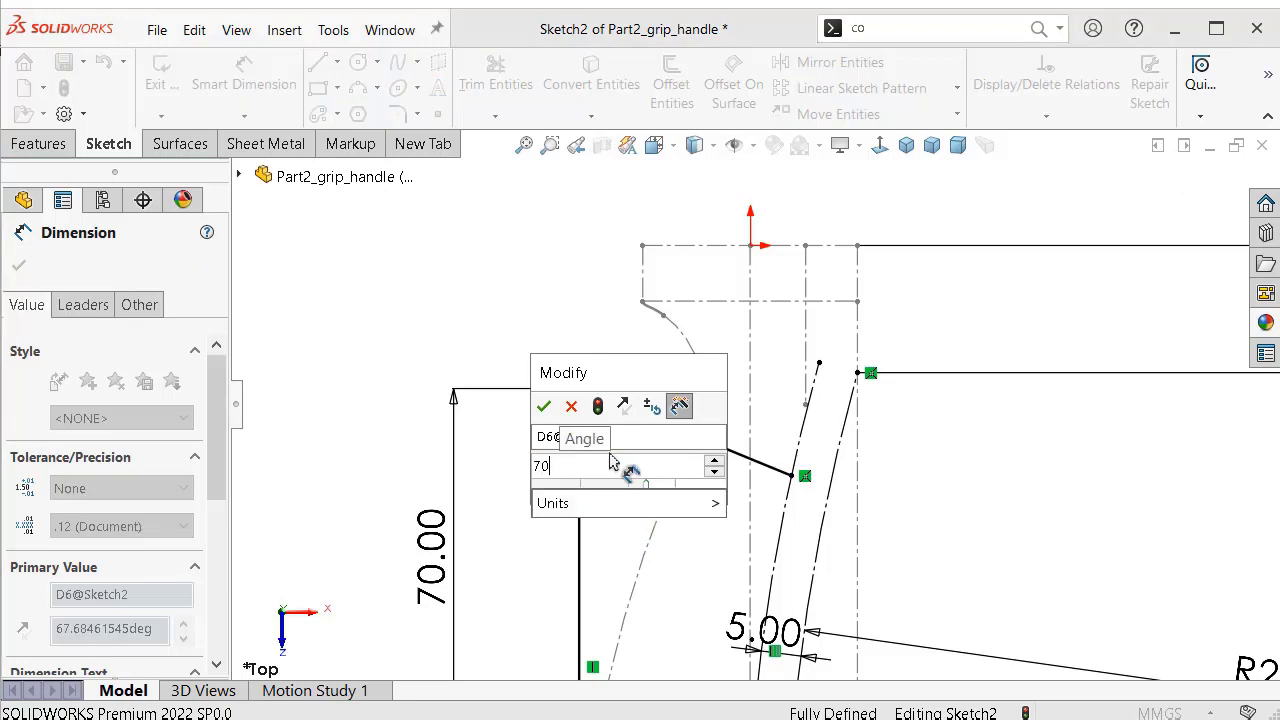
key("Return")
left_click(486, 267)
scroll(757, 402, "up", 3)
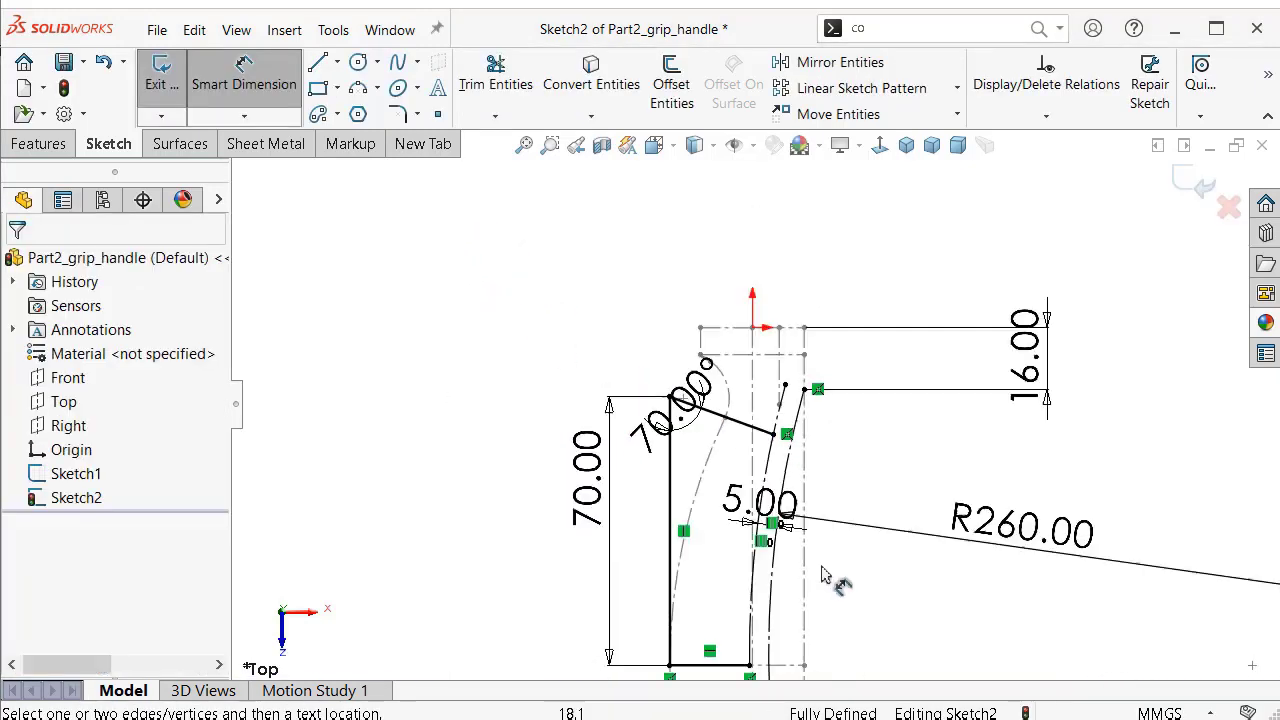
scroll(790, 600, "down", 1)
scroll(790, 600, "down", 1)
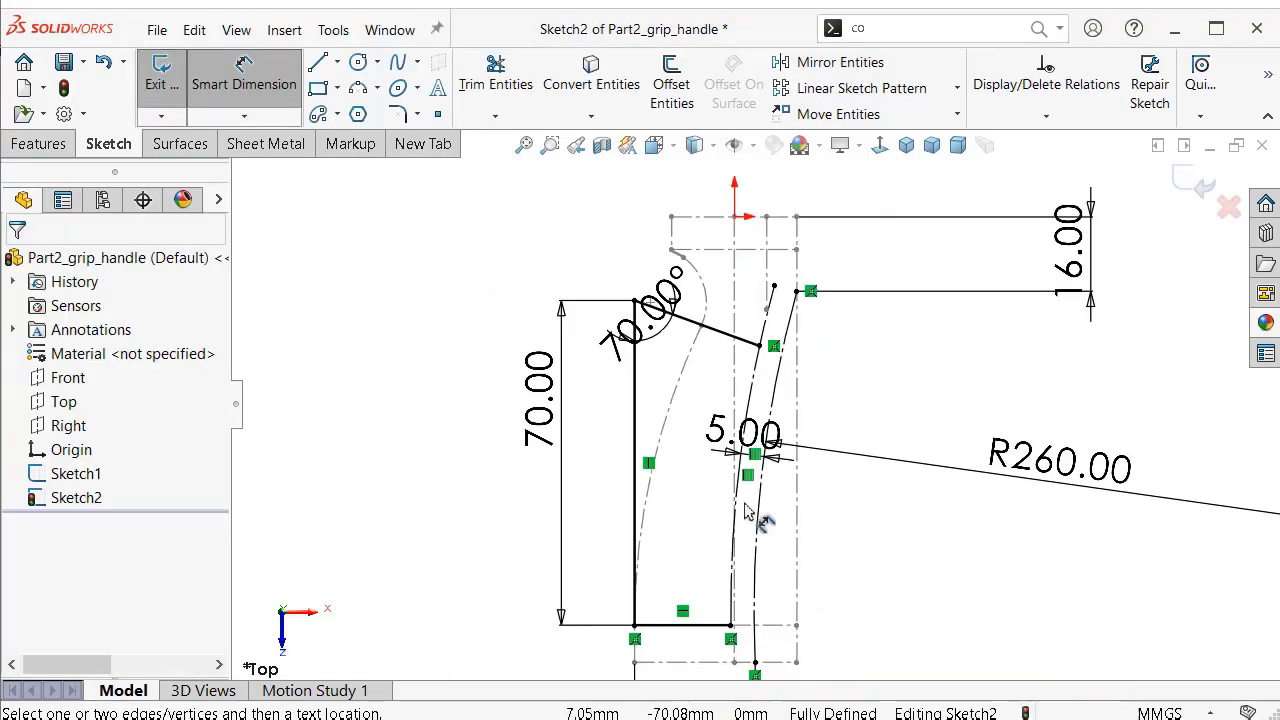
scroll(728, 471, "down", 2)
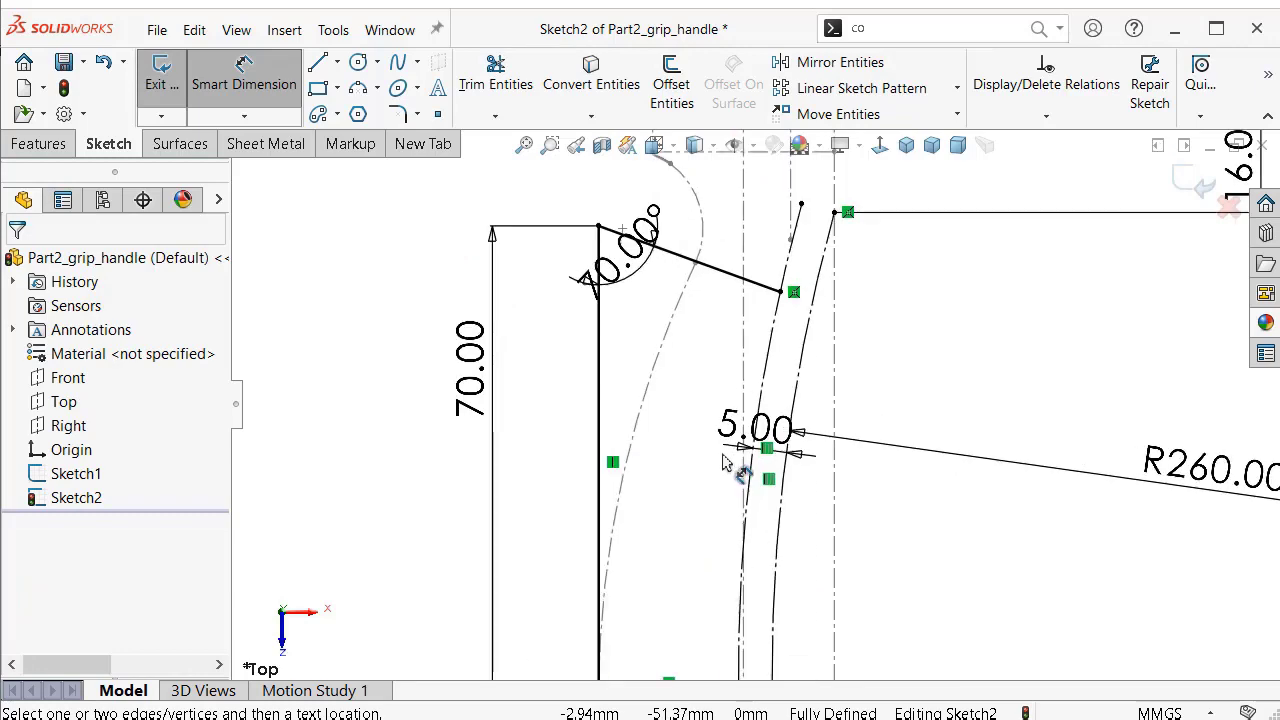
Add a three-point arc from the slanted line's end to the bottom corner, following the curved edge.
left_click(357, 87)
left_click(834, 212)
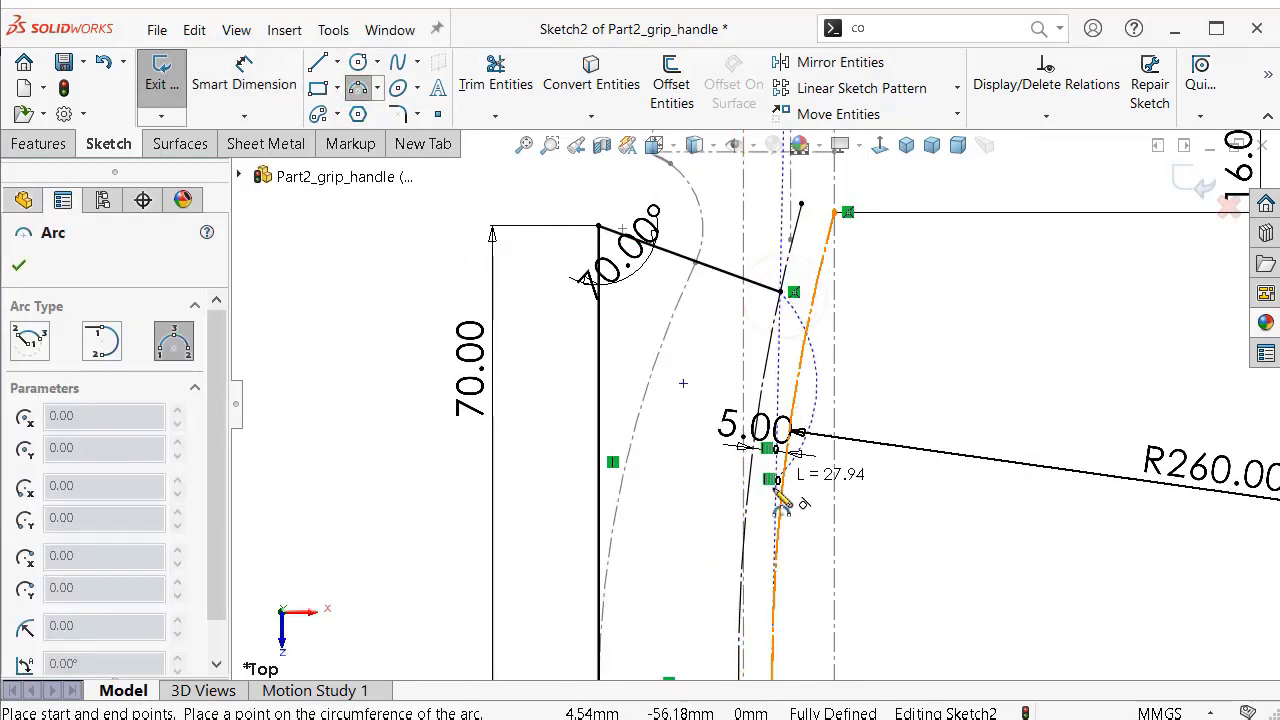
scroll(786, 528, "up", 2)
scroll(750, 540, "down", 1)
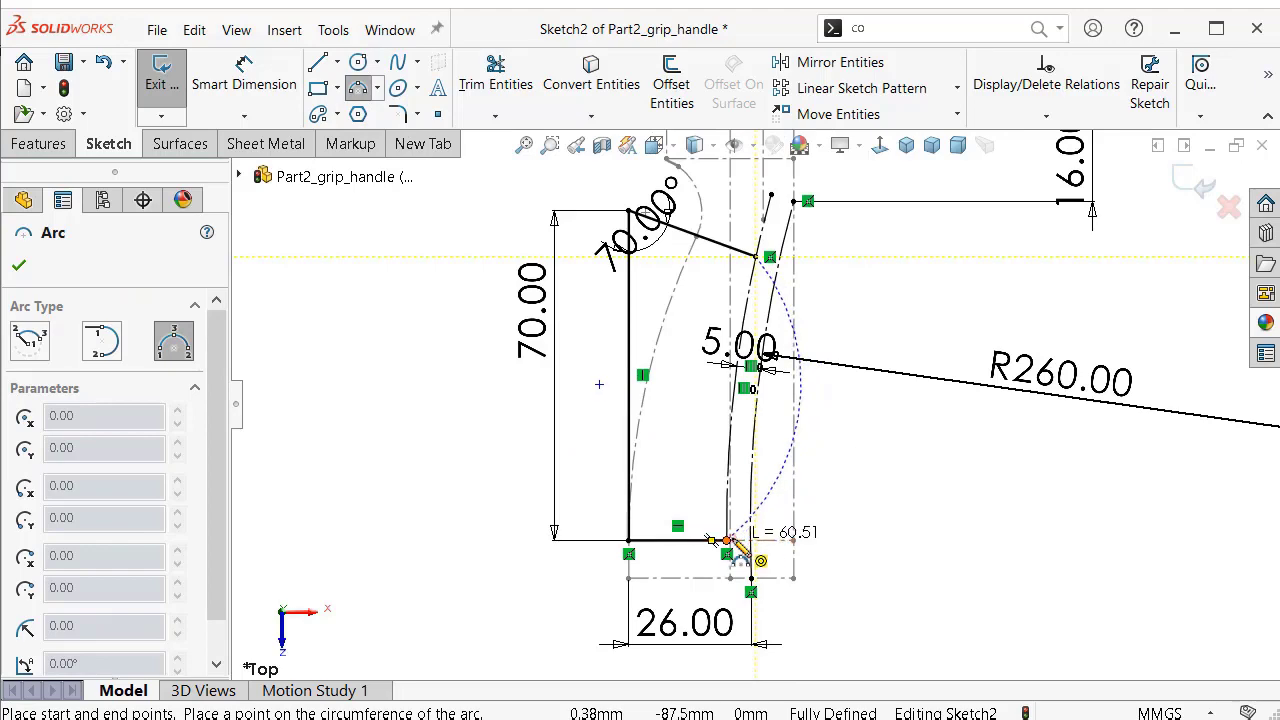
left_click(728, 540)
scroll(752, 310, "down", 2)
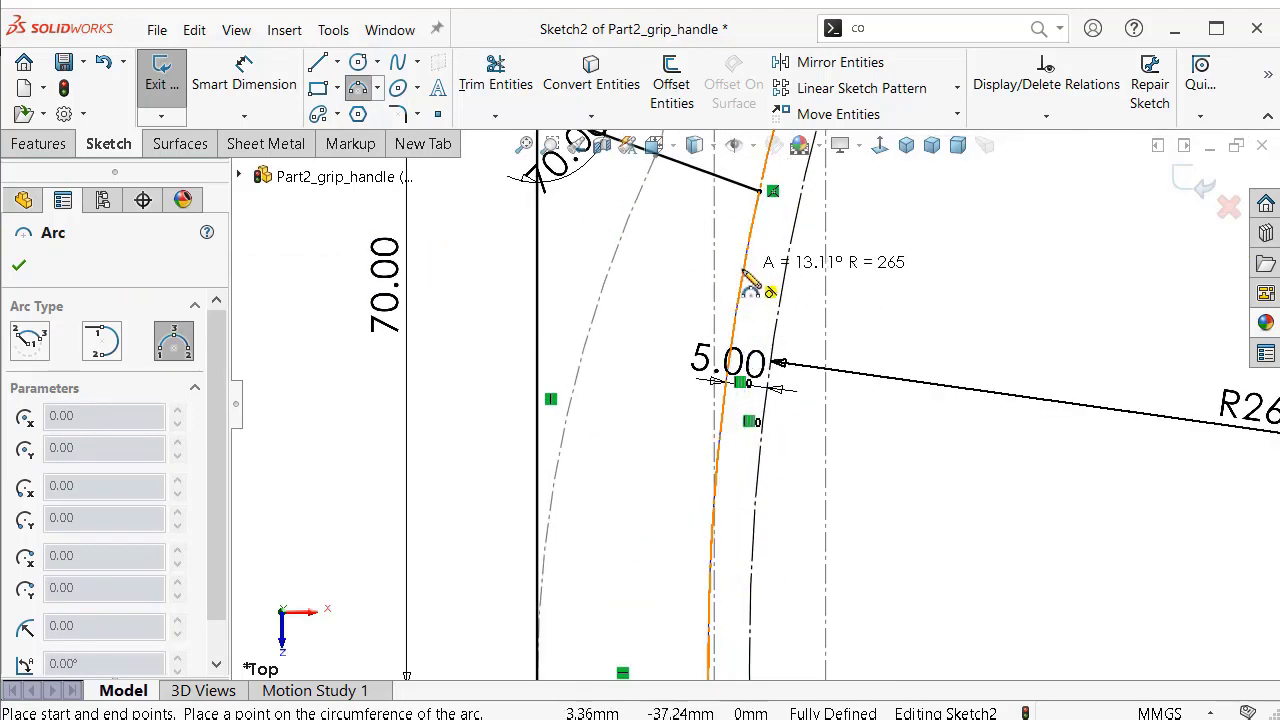
left_click(745, 275)
scroll(823, 280, "up", 1)
scroll(823, 280, "up", 1)
scroll(430, 260, "up", 1)
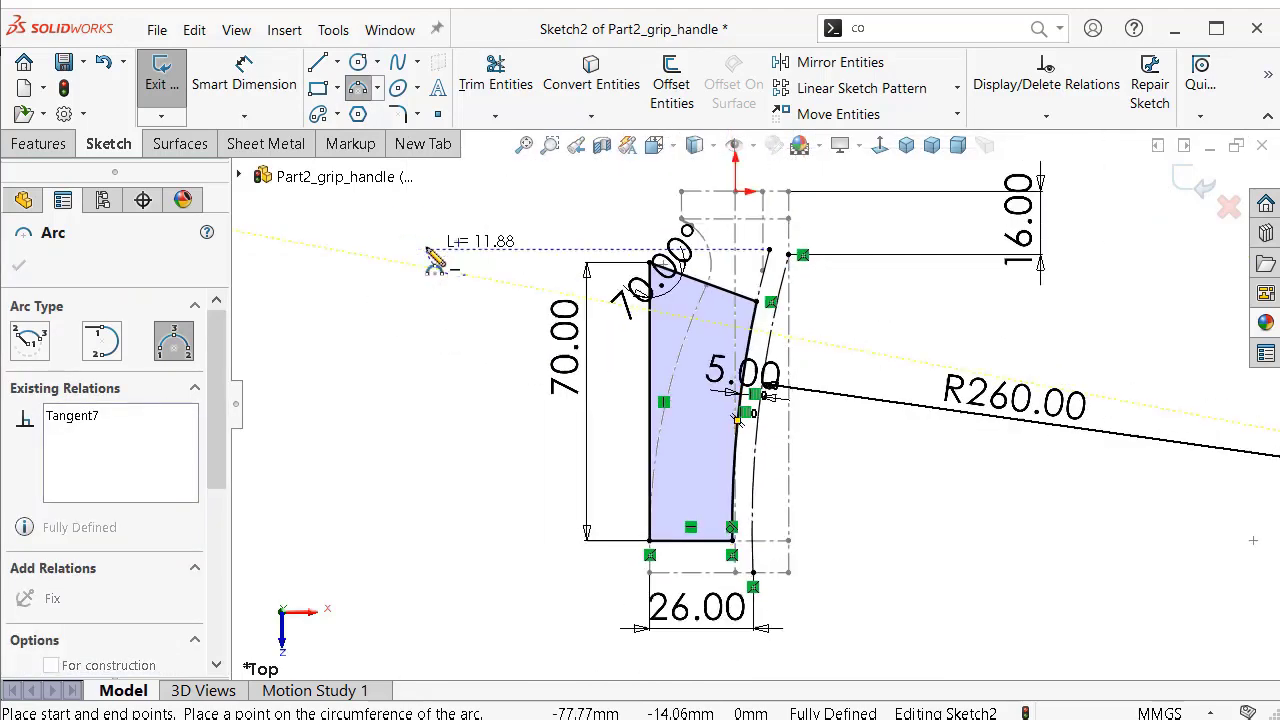
scroll(748, 262, "up", 1)
key("Escape")
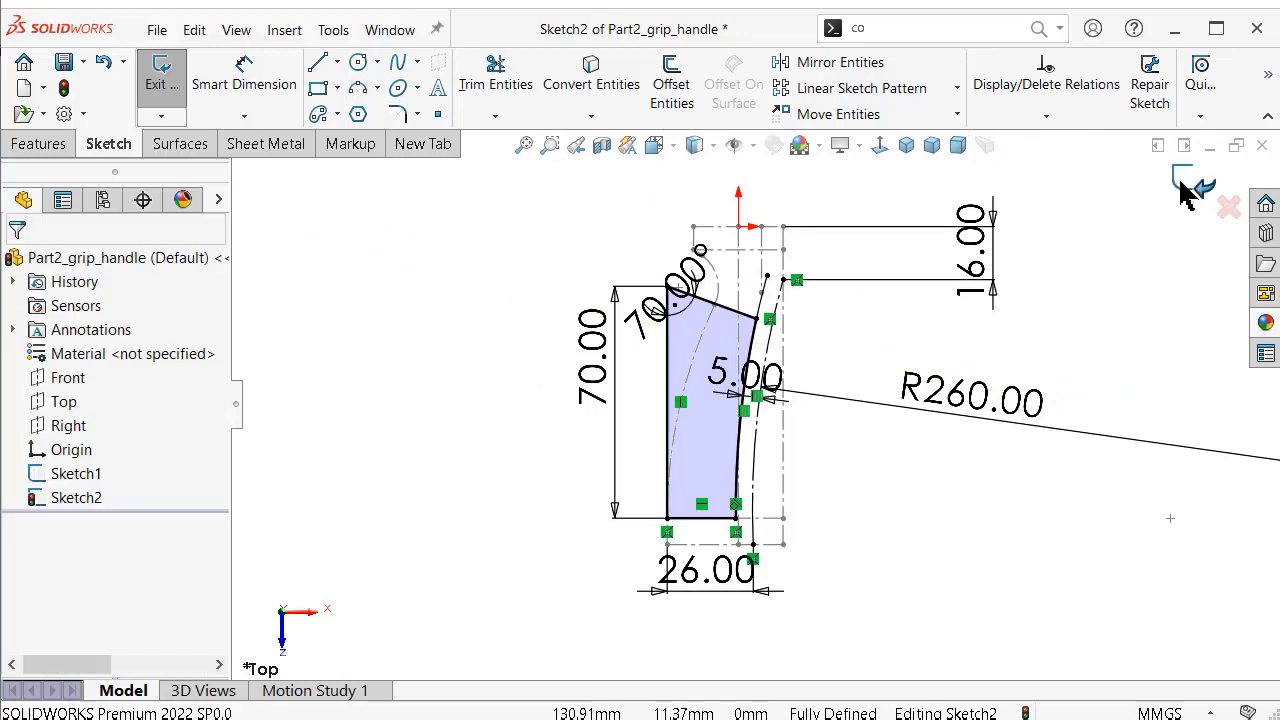
Exit Sketch2, hide Sketch1 in the feature tree, and reopen Sketch2 for editing.
left_click(1183, 190)
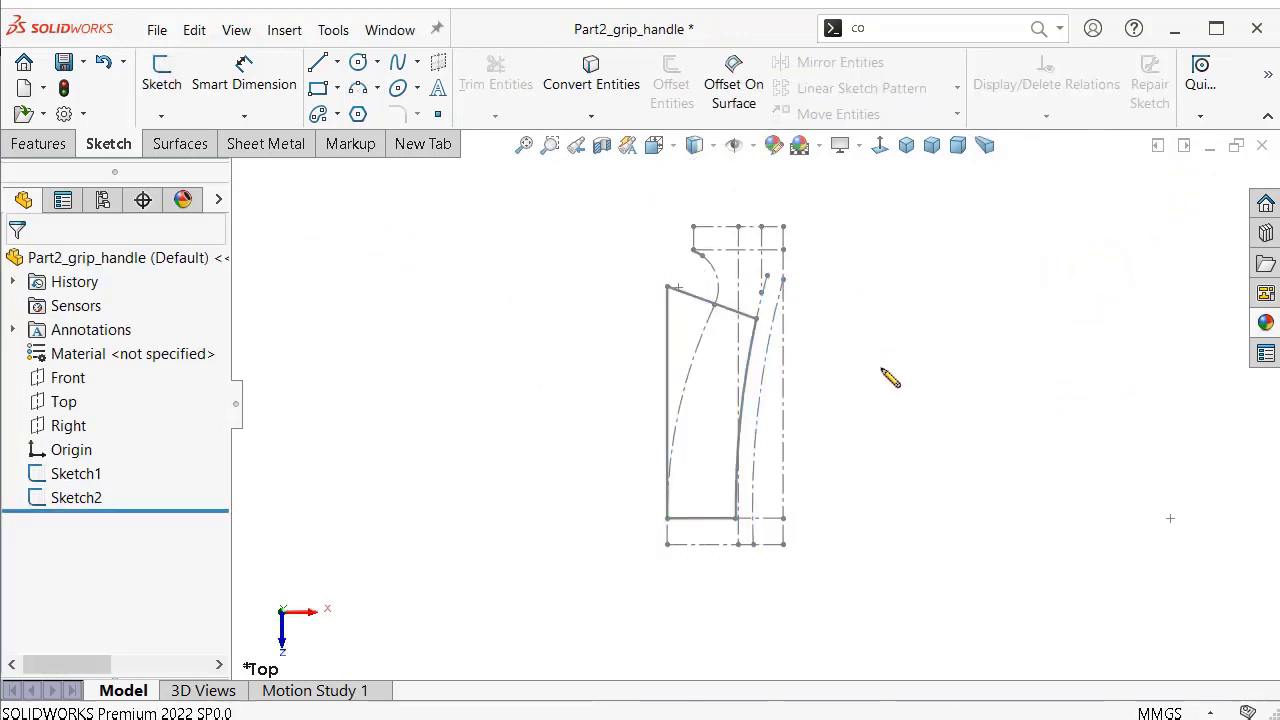
left_click(90, 476)
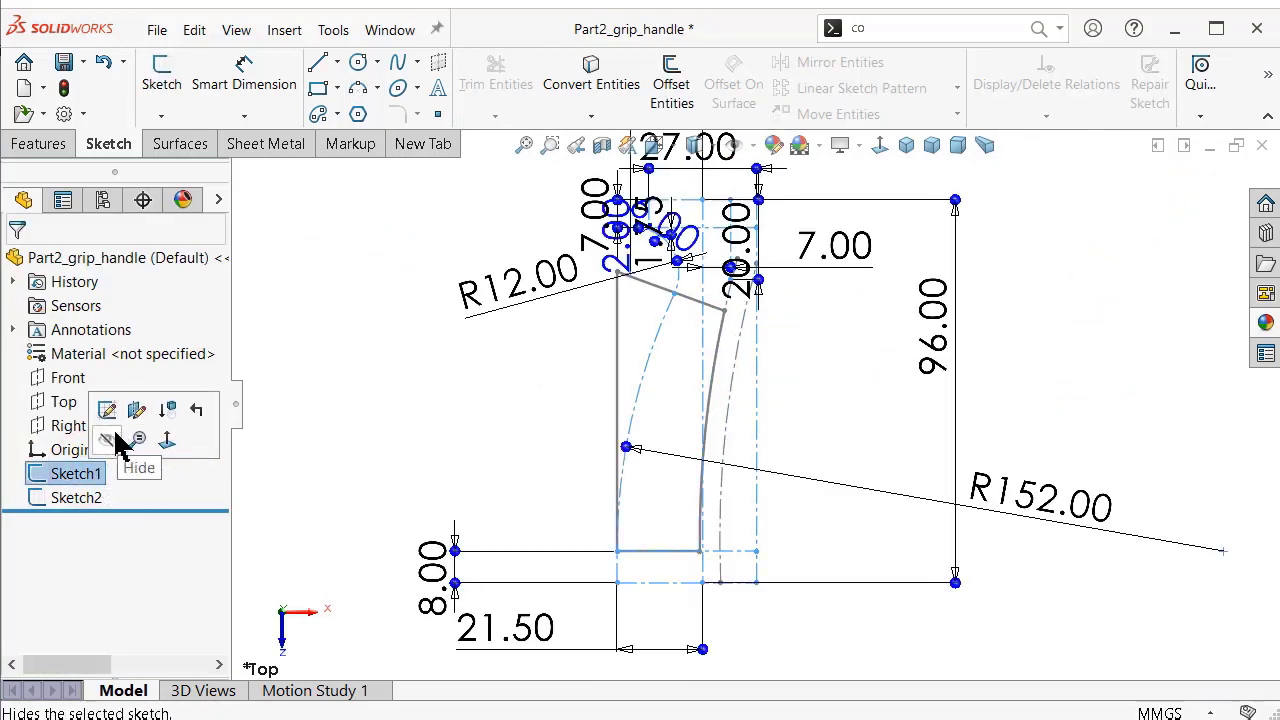
left_click(107, 440)
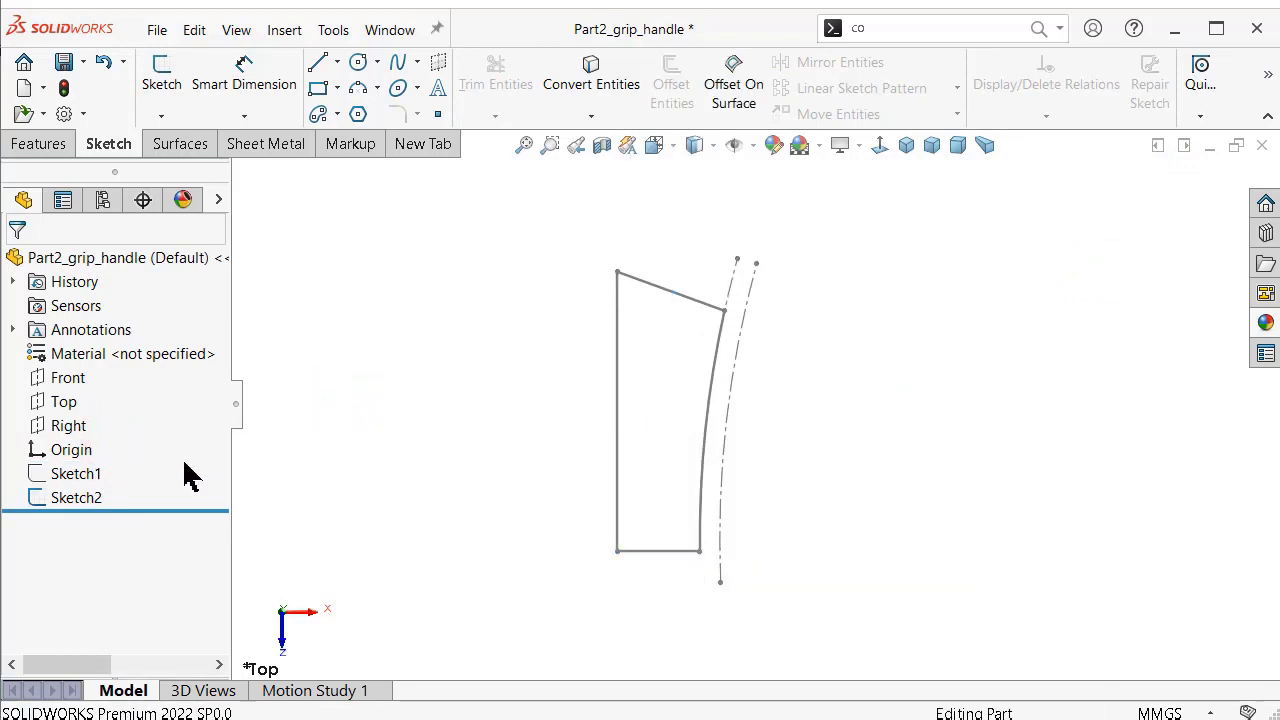
left_click(88, 498)
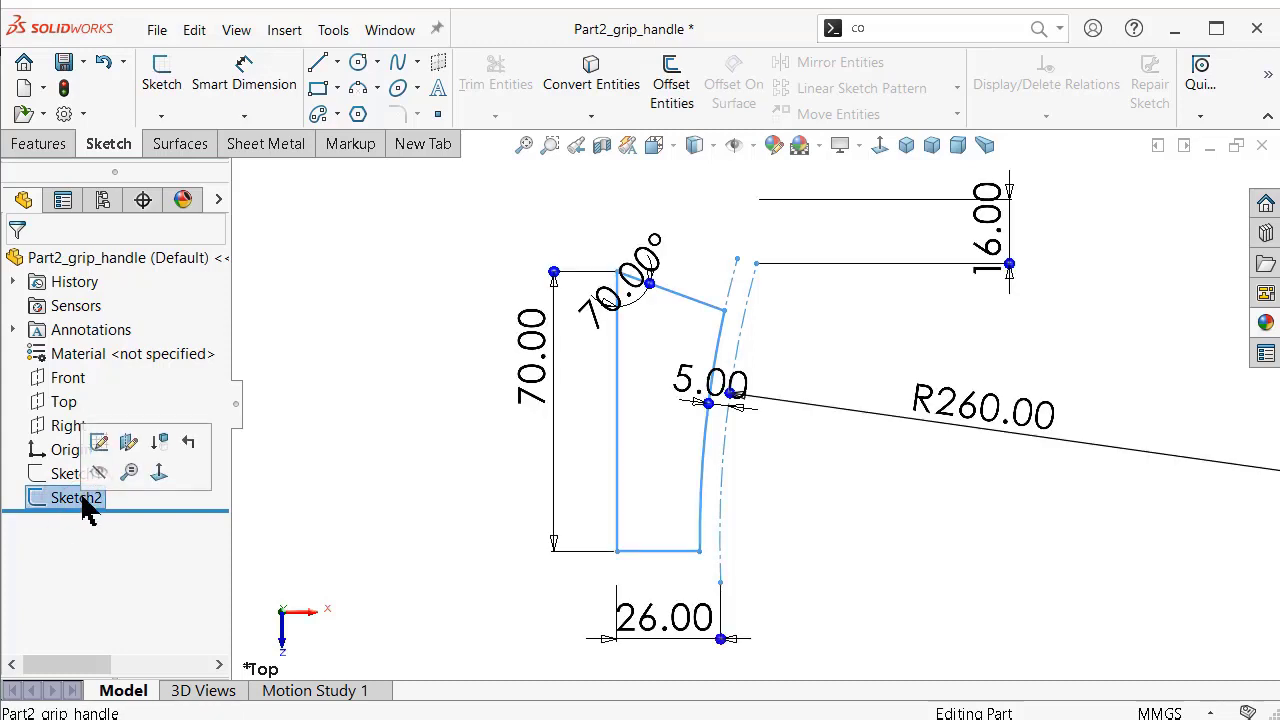
left_click(99, 443)
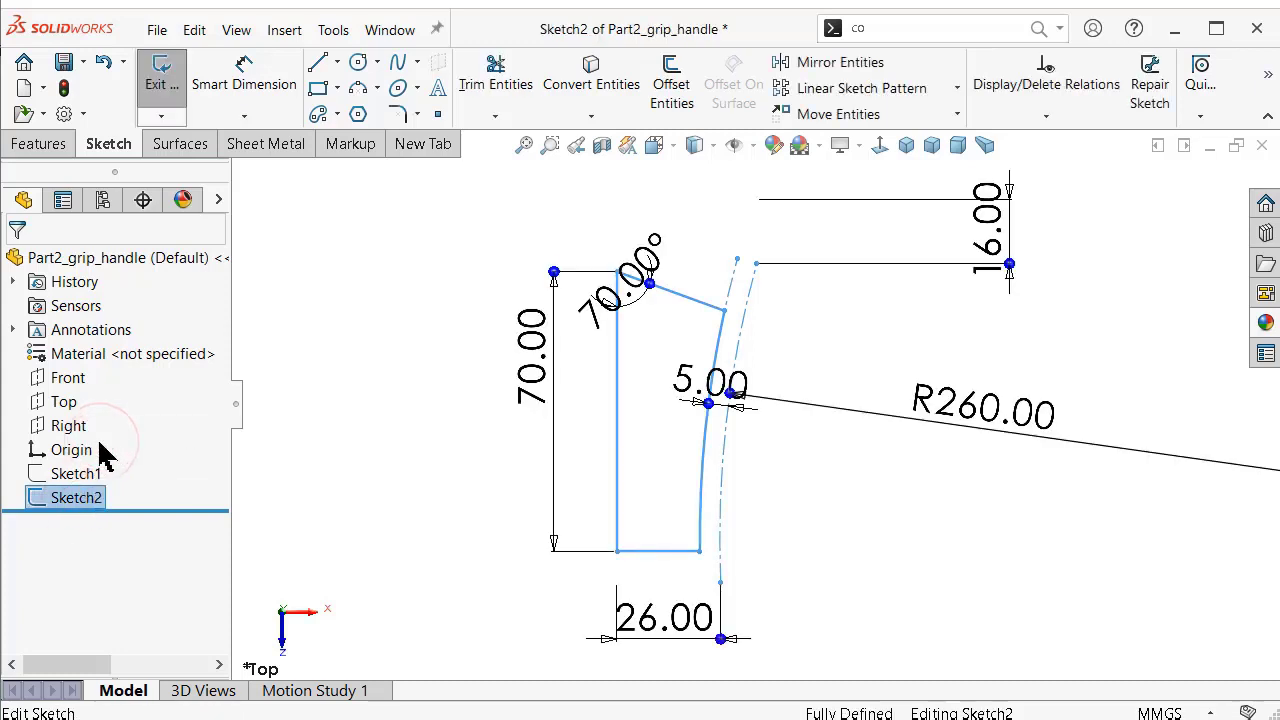
Convert the dashed construction arc to regular geometry, exit Sketch2, hide it and show Sketch1 again.
left_click(750, 288)
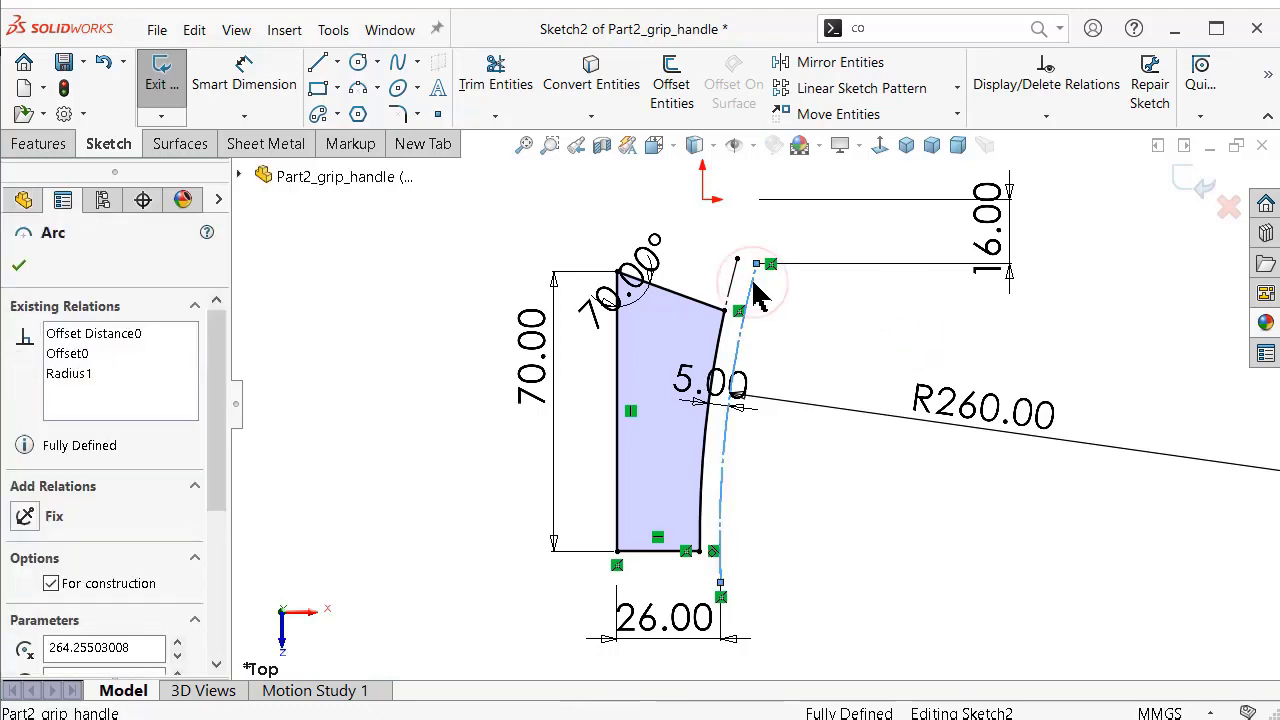
left_click(836, 226)
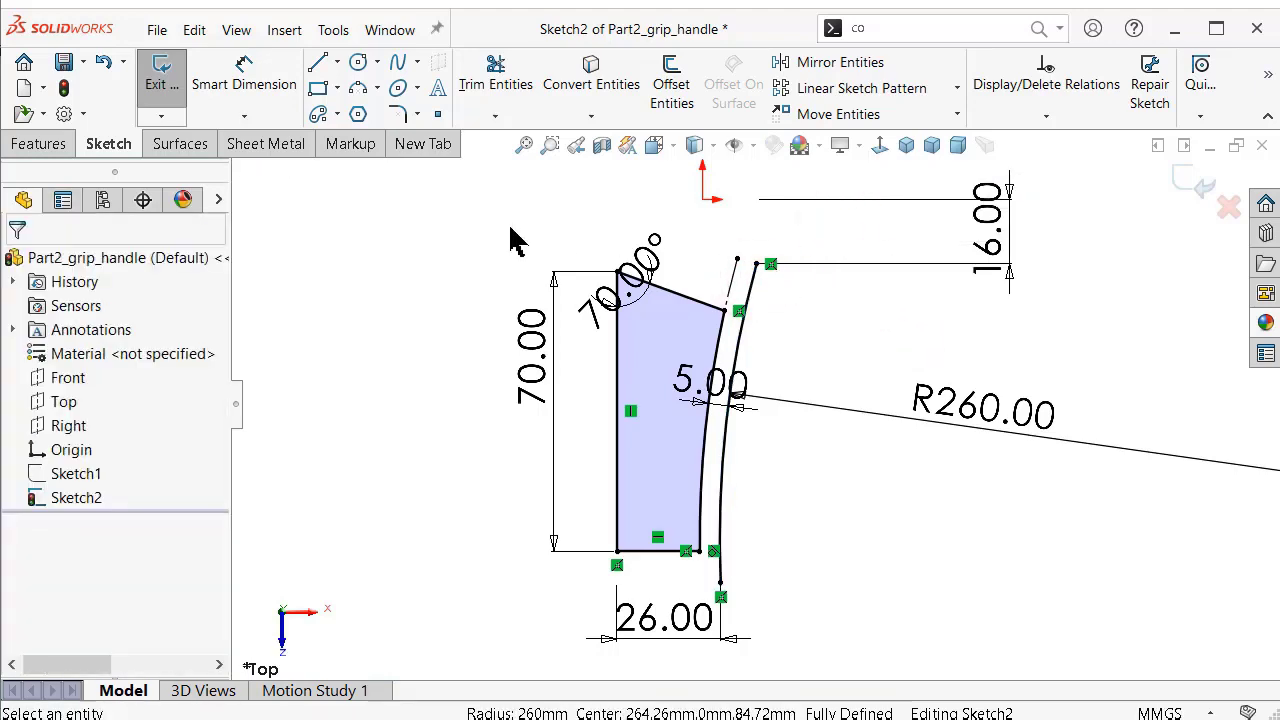
left_click(1188, 184)
left_click(90, 474)
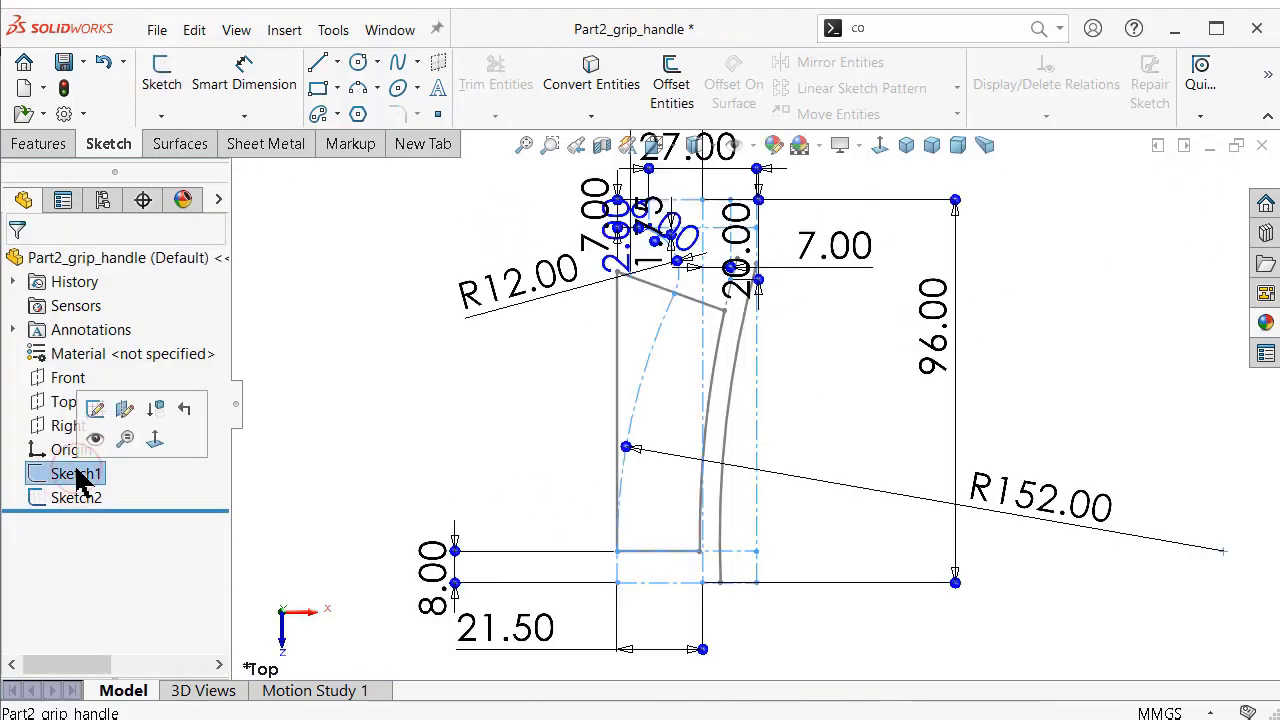
left_click(96, 498)
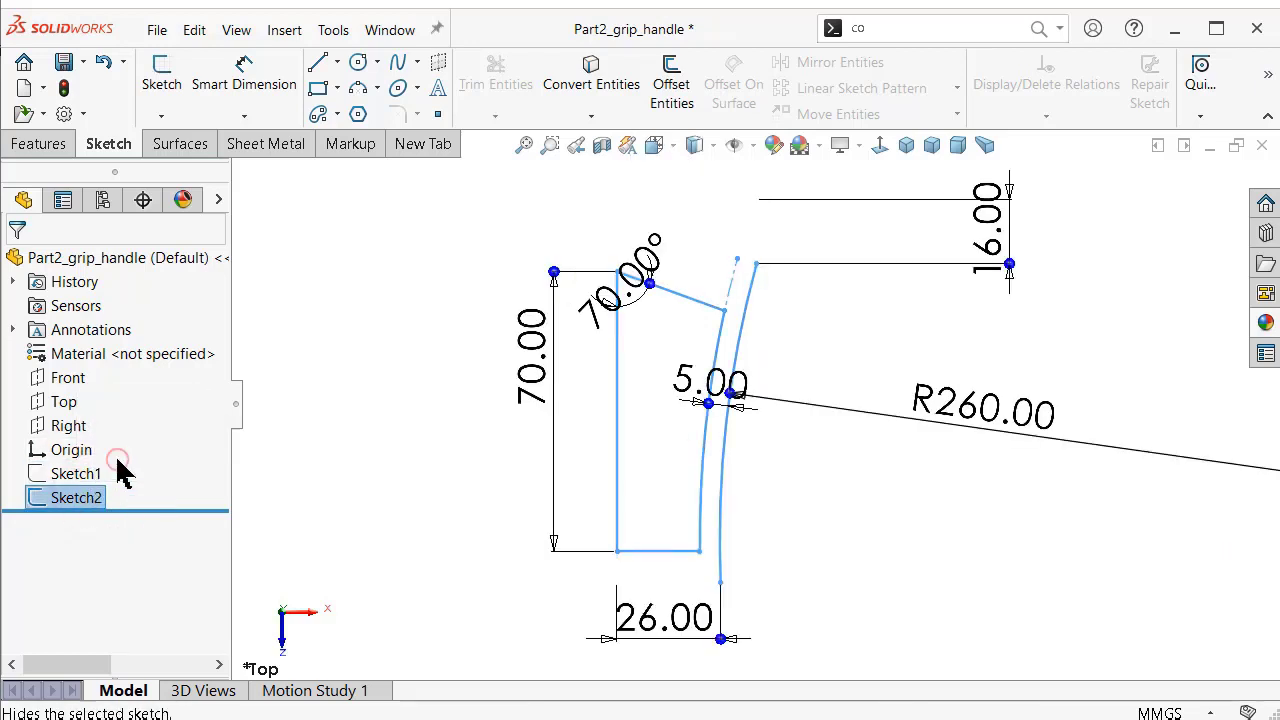
left_click(113, 462)
left_click(76, 474)
left_click(112, 439)
key("l")
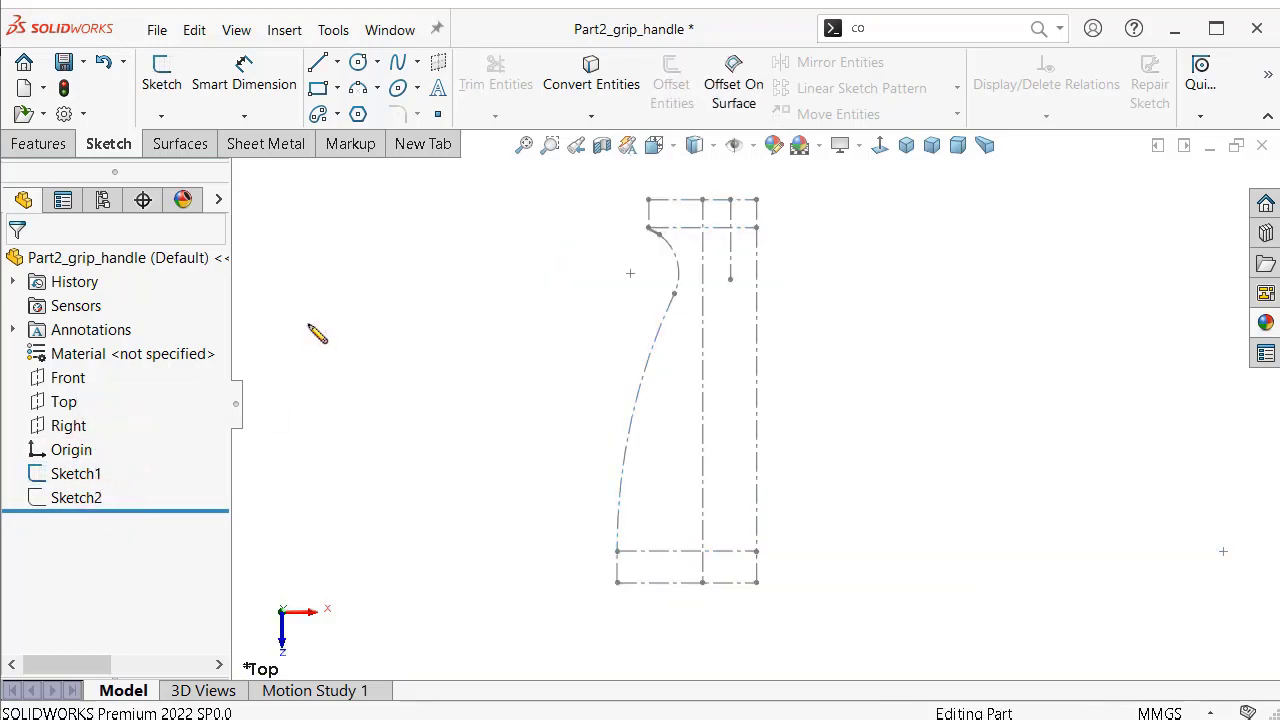
left_click(100, 498)
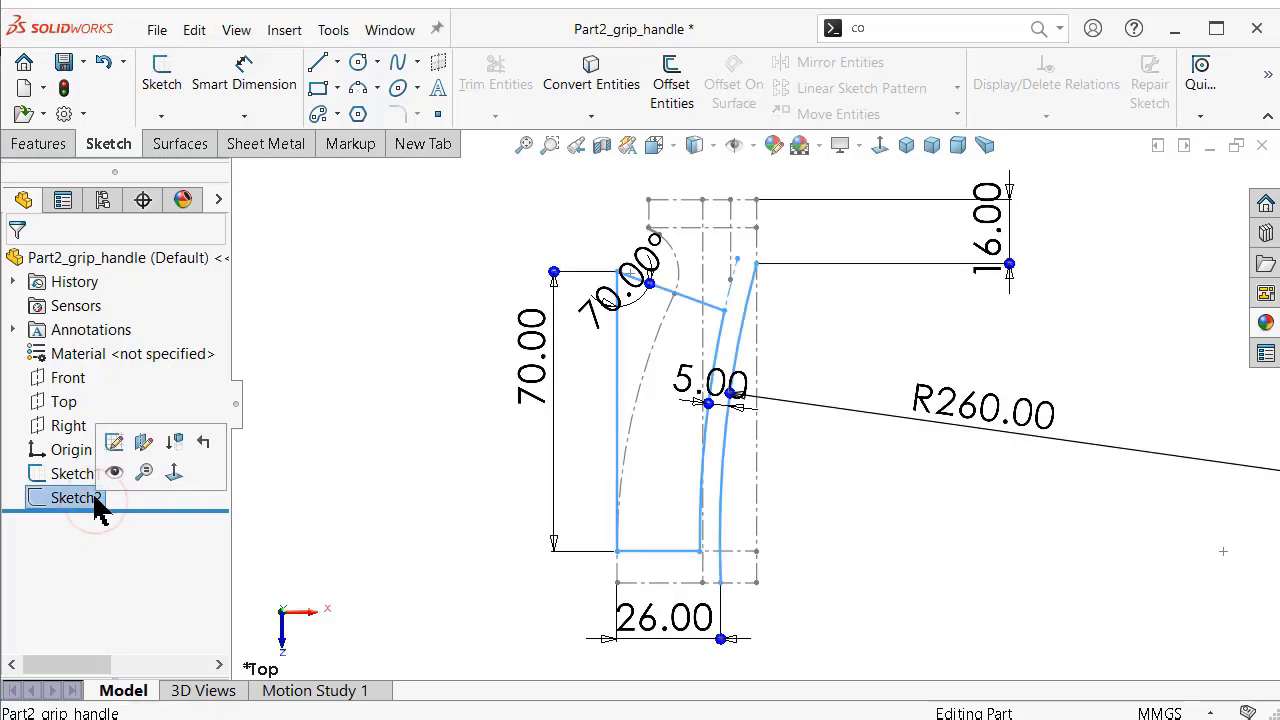
left_click(275, 355)
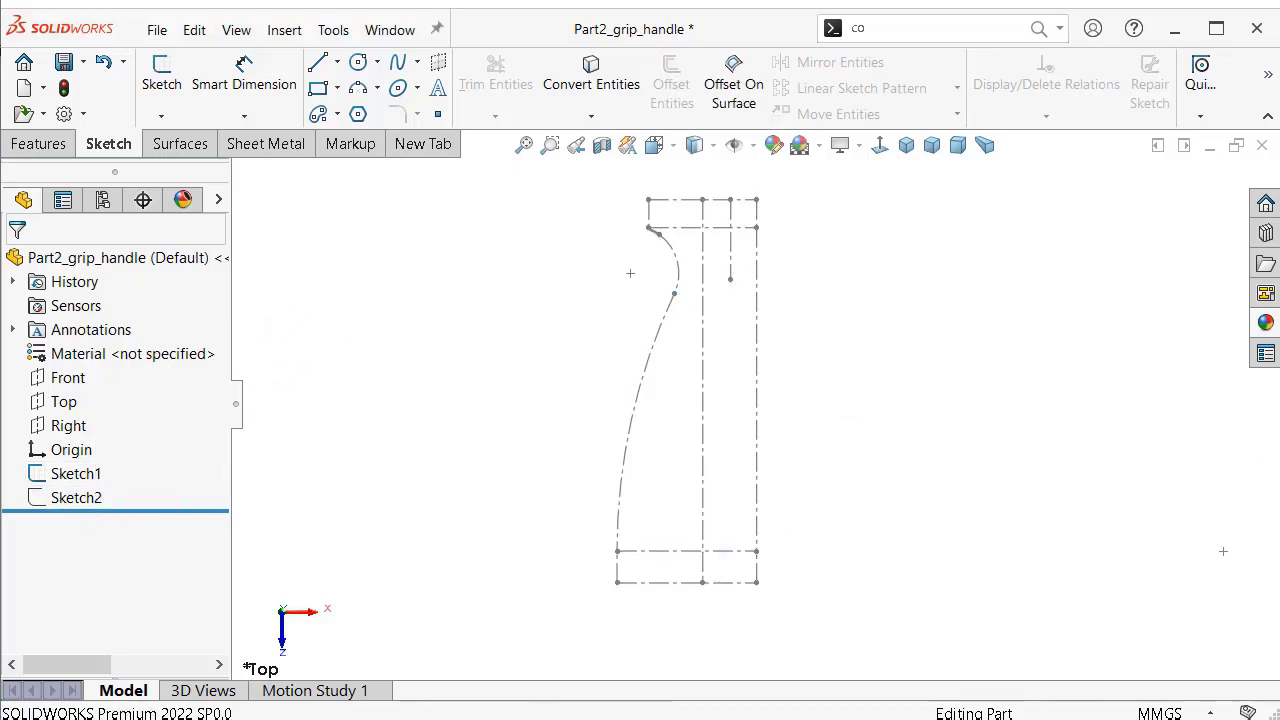
Rename the sketches to Sketch1_ref and Sketch2_ref and switch to the isometric view.
left_click(78, 478)
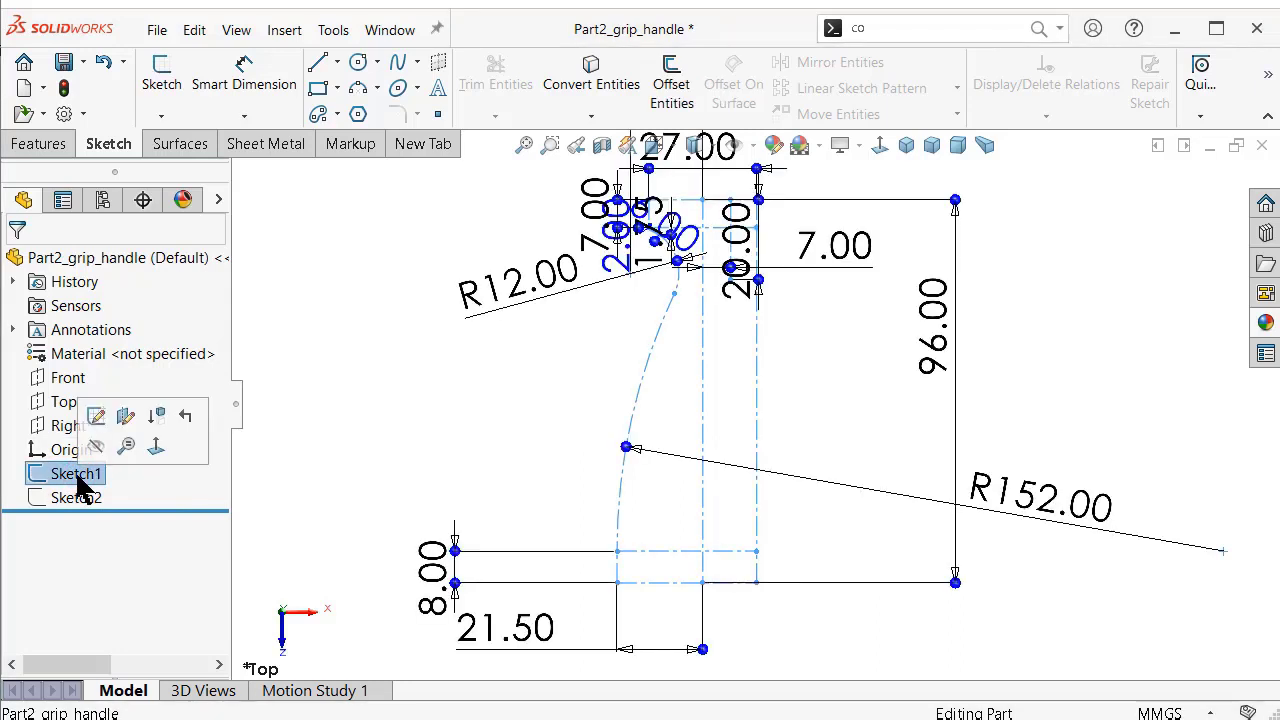
left_click(110, 474)
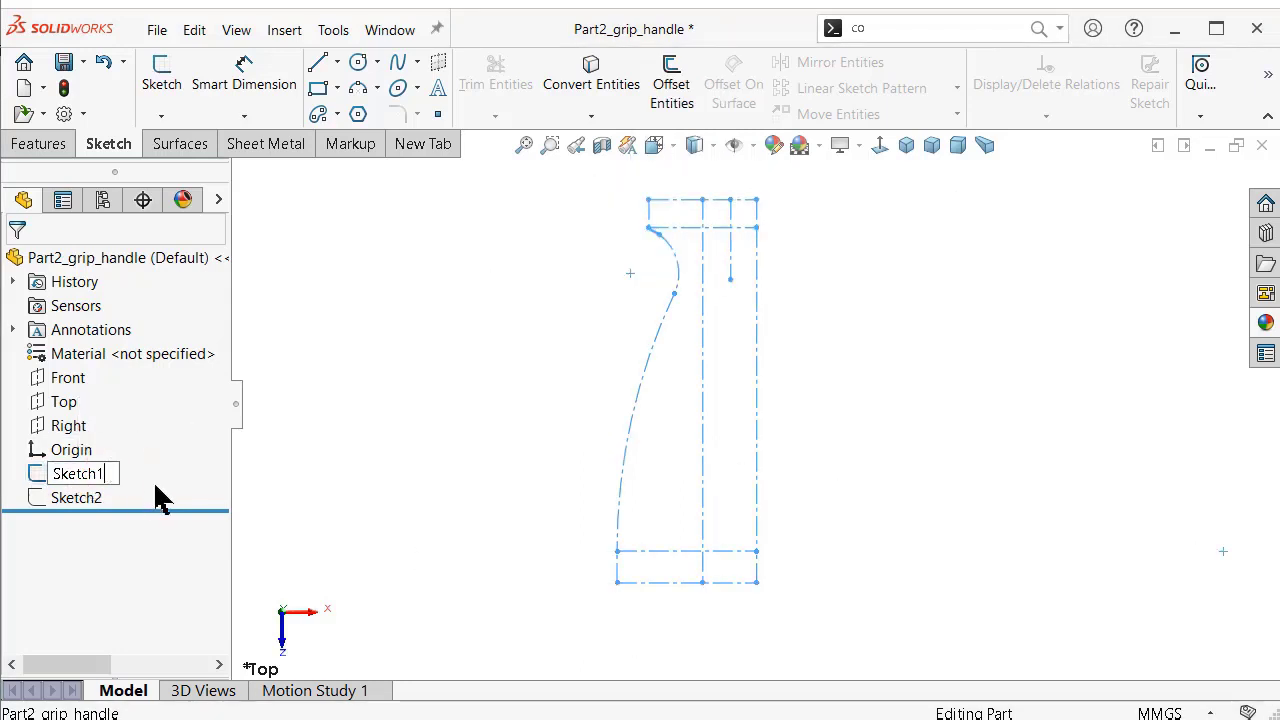
type("ref")
left_click(78, 500)
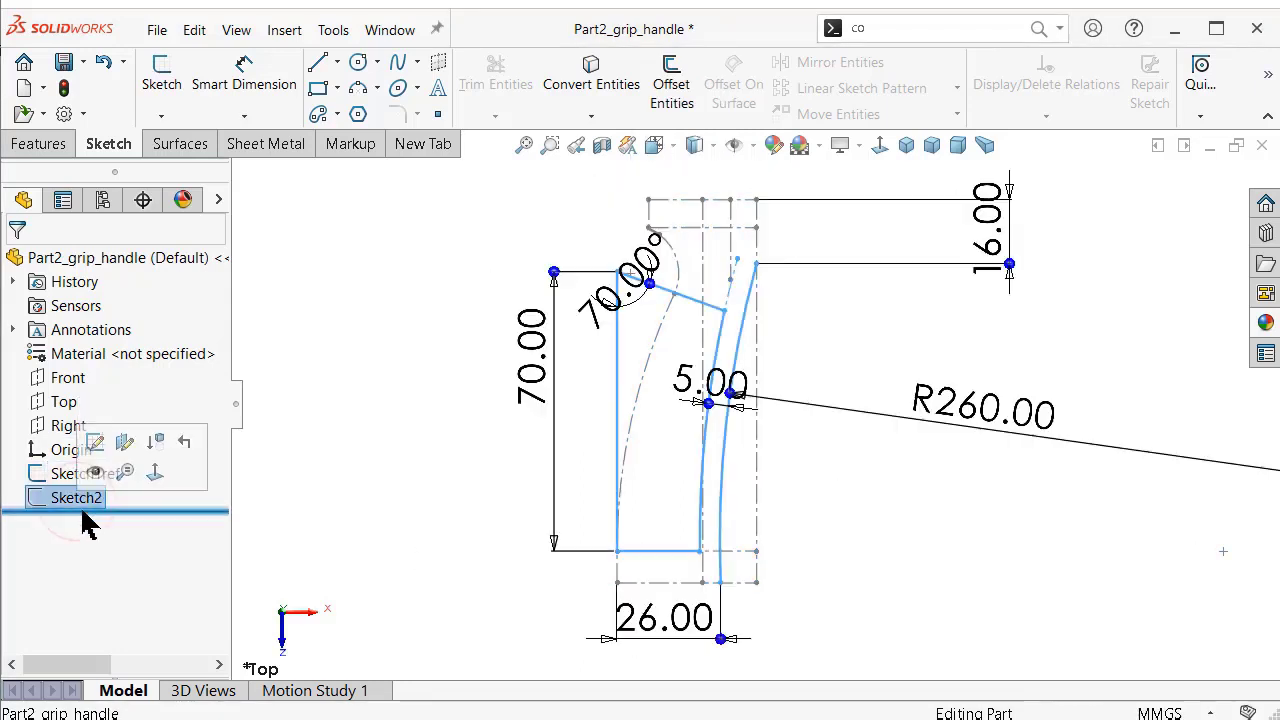
left_click(147, 506)
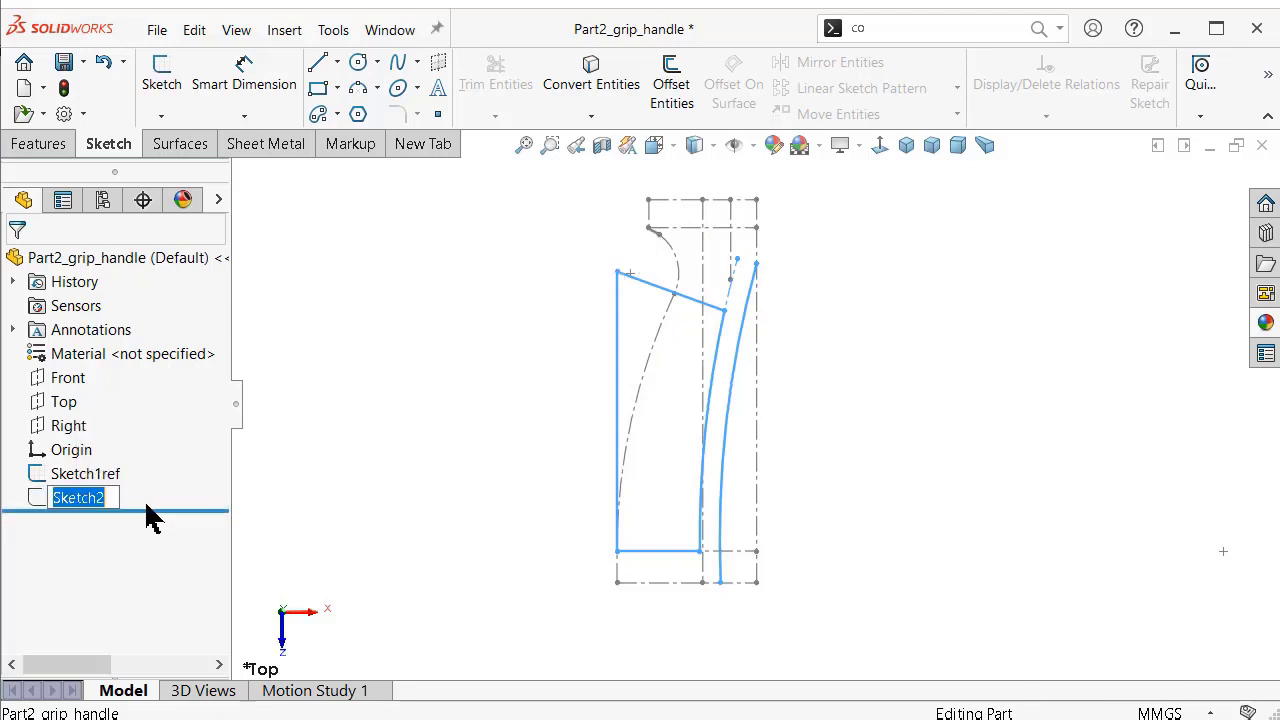
left_click(111, 499)
type("re")
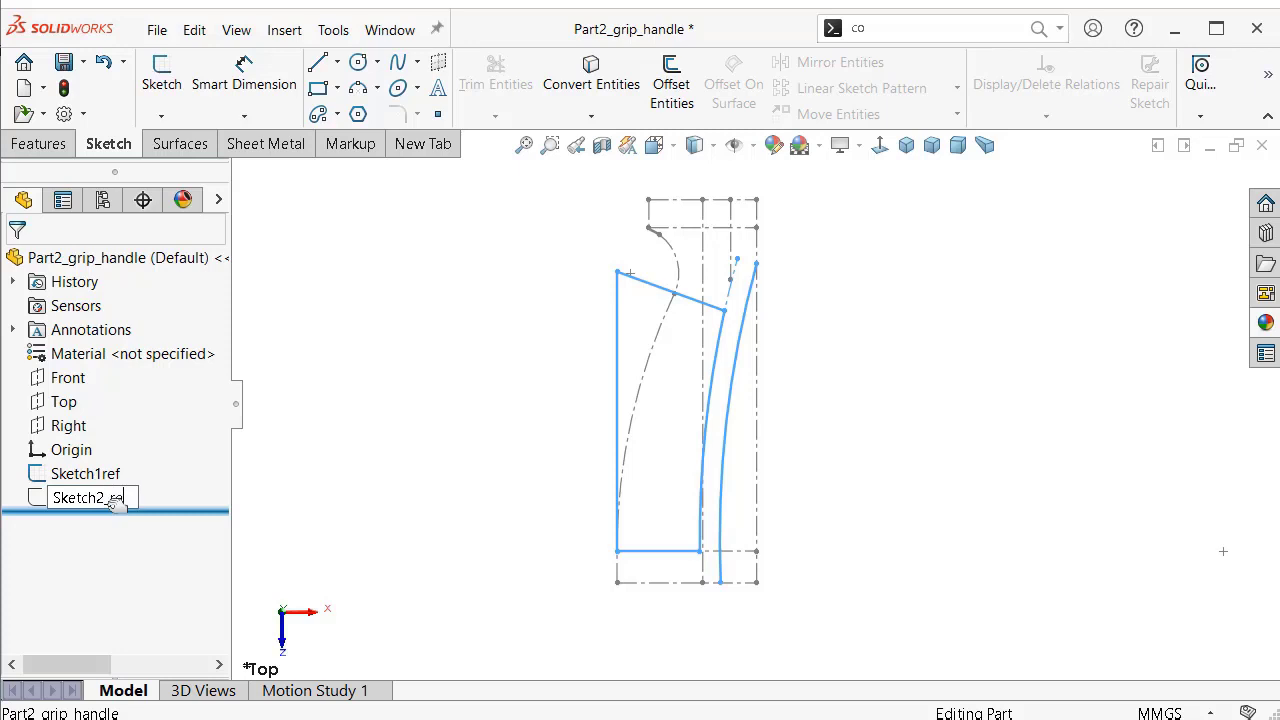
type("f")
left_click(332, 444)
left_click(113, 476)
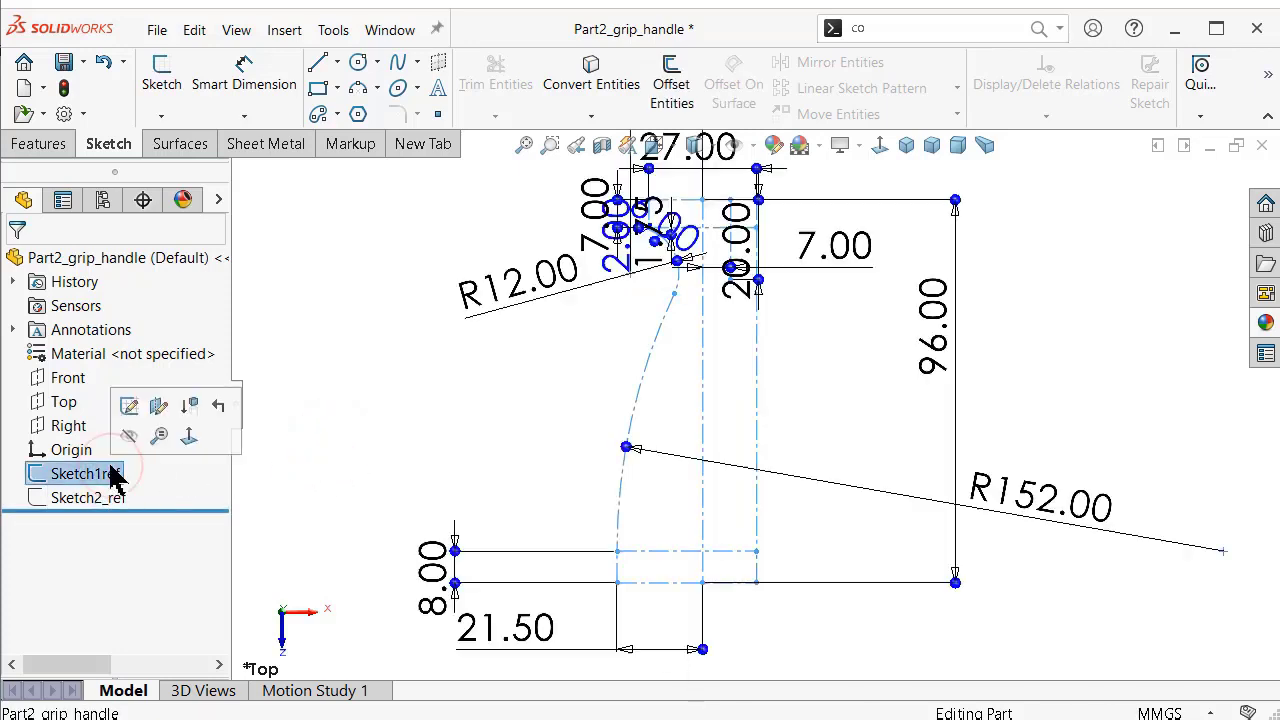
left_click(113, 476)
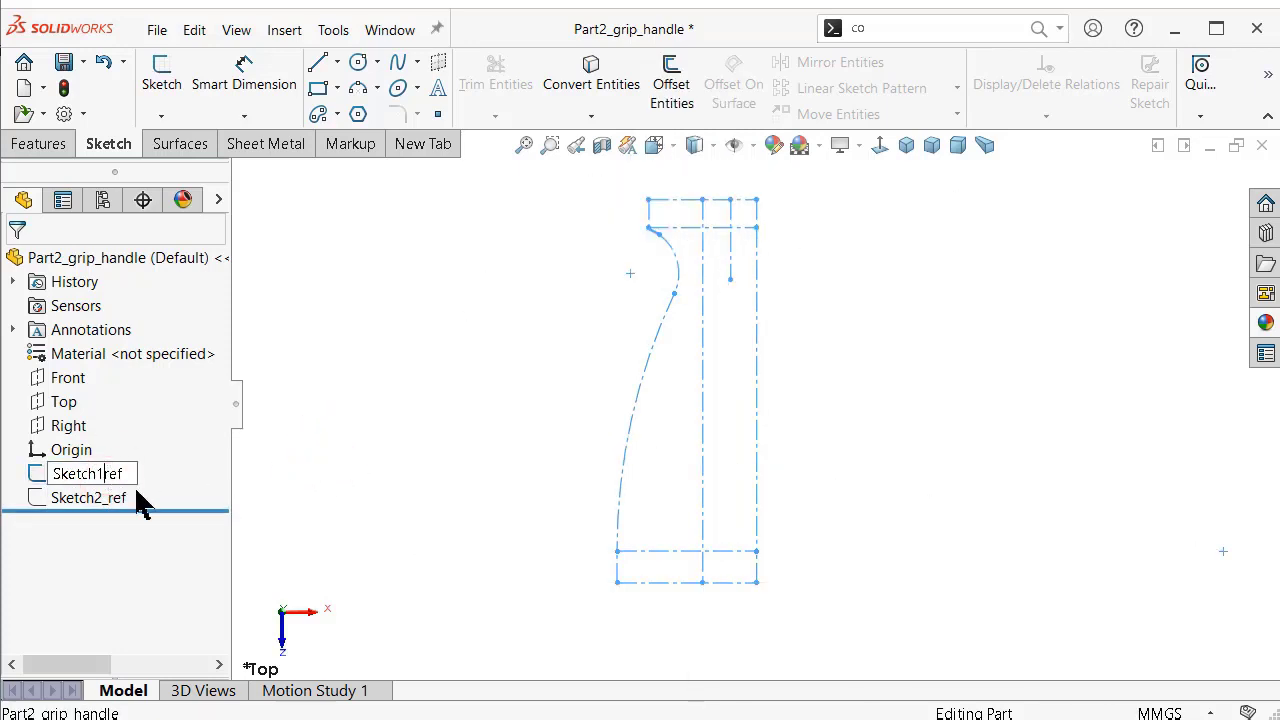
left_click(340, 388)
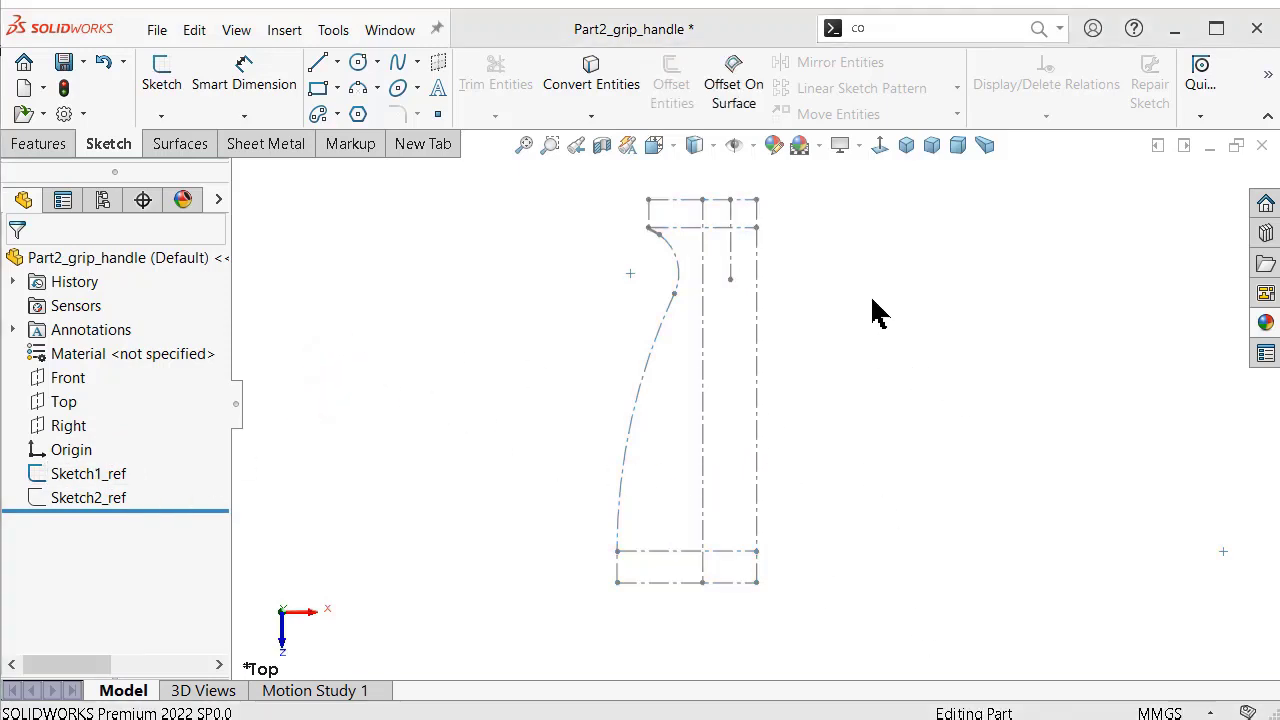
left_click(905, 150)
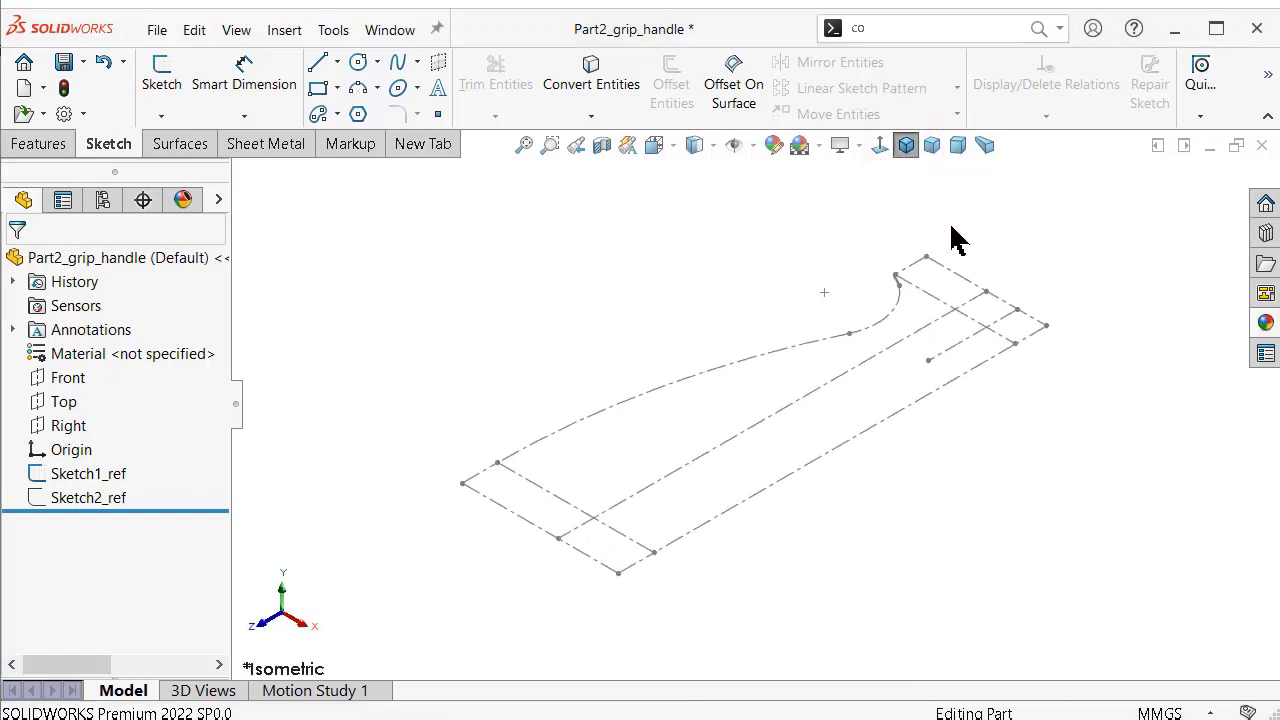
Start a sketch on the Front plane and draw an ellipse at the handle end.
scroll(952, 240, "down", 2)
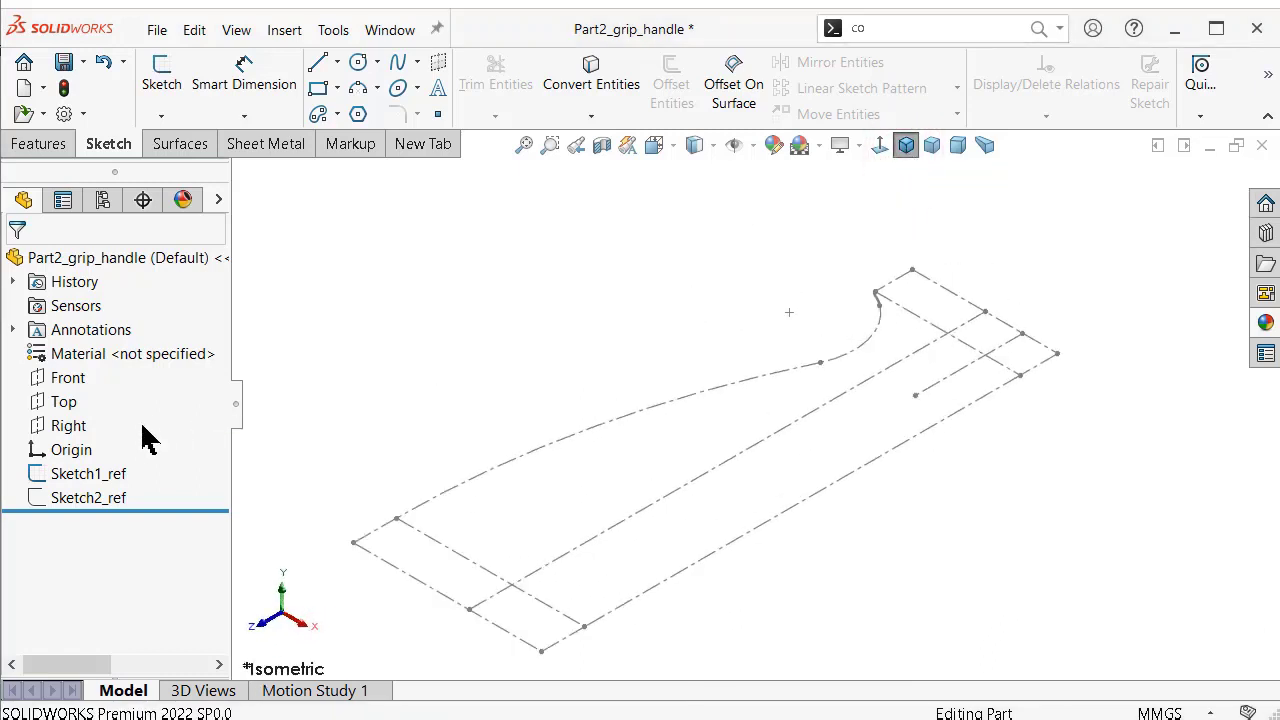
left_click(68, 378)
mouse_move(894, 409)
middle_mouse_down()
mouse_move(838, 390)
mouse_move(851, 371)
middle_mouse_up()
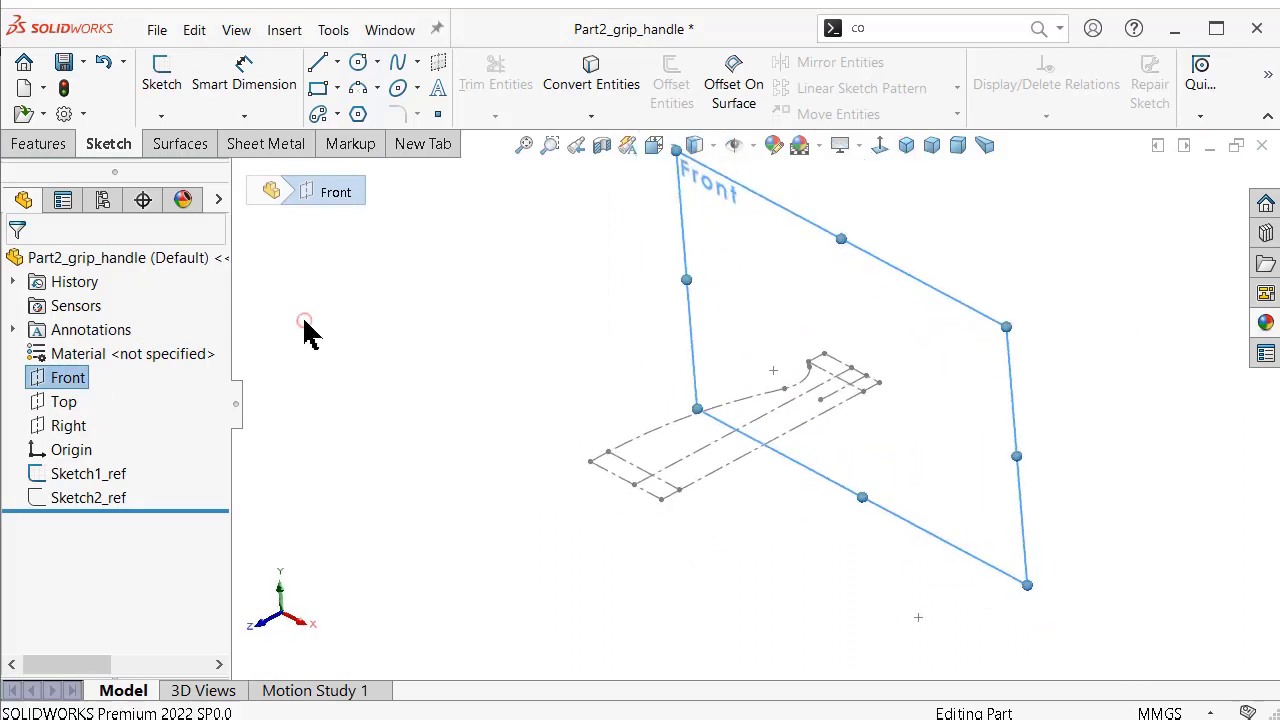
left_click(68, 378)
left_click(78, 338)
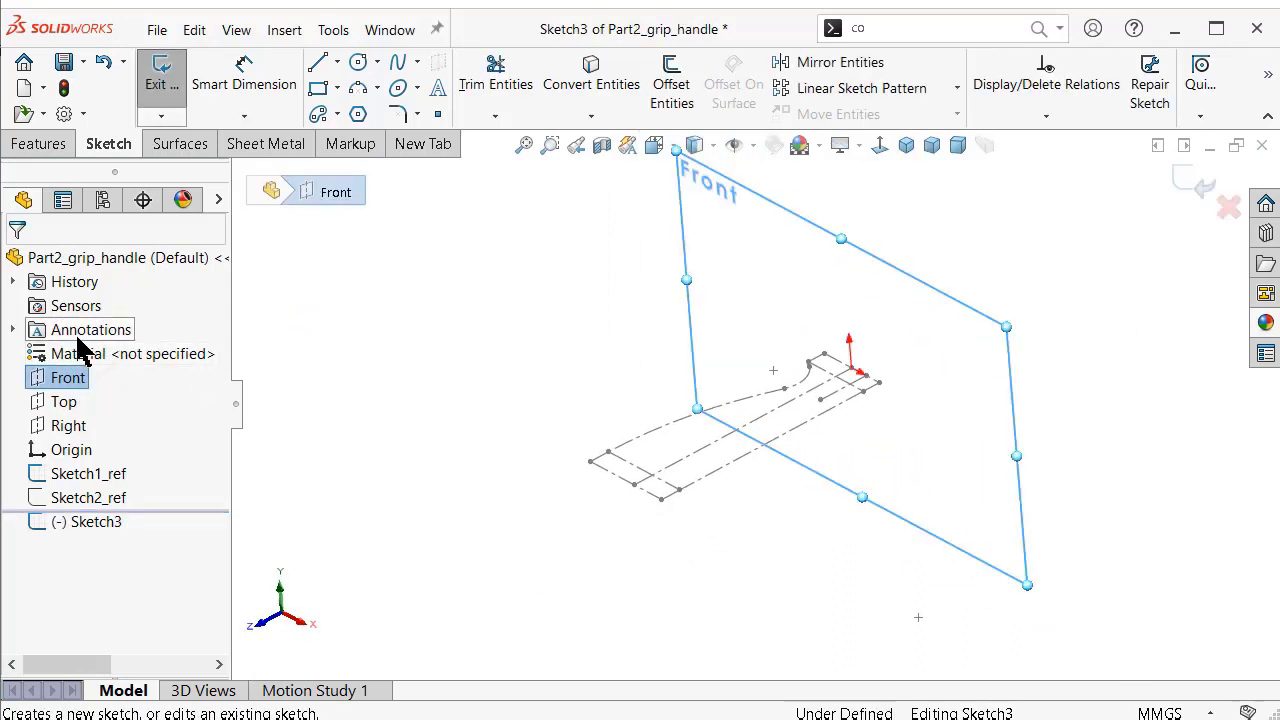
left_click(398, 88)
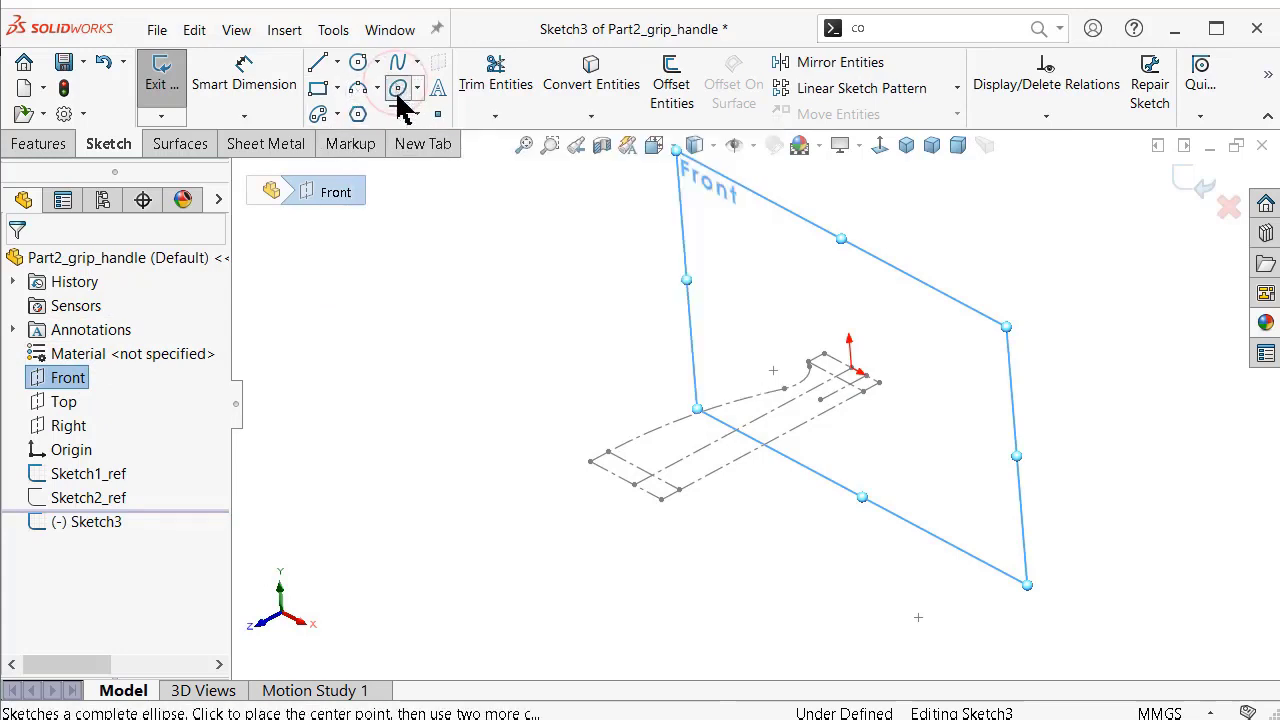
scroll(871, 370, "down", 3)
scroll(871, 368, "down", 2)
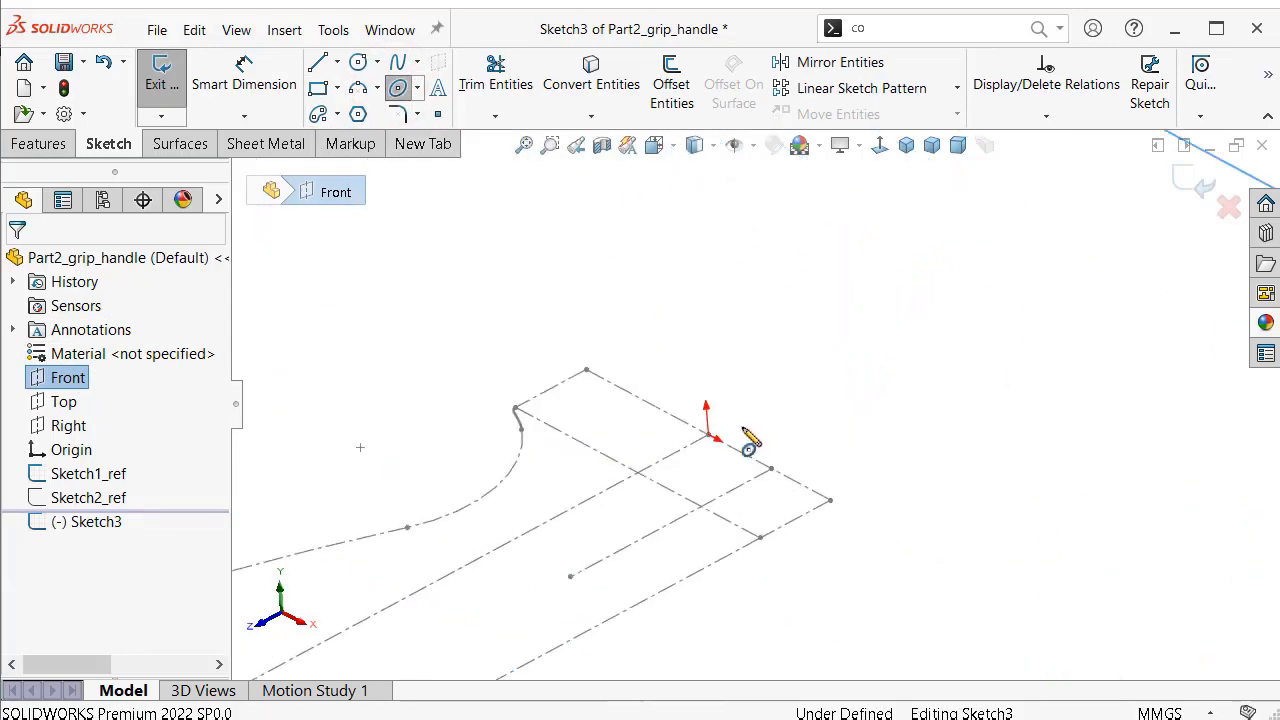
left_click(709, 436)
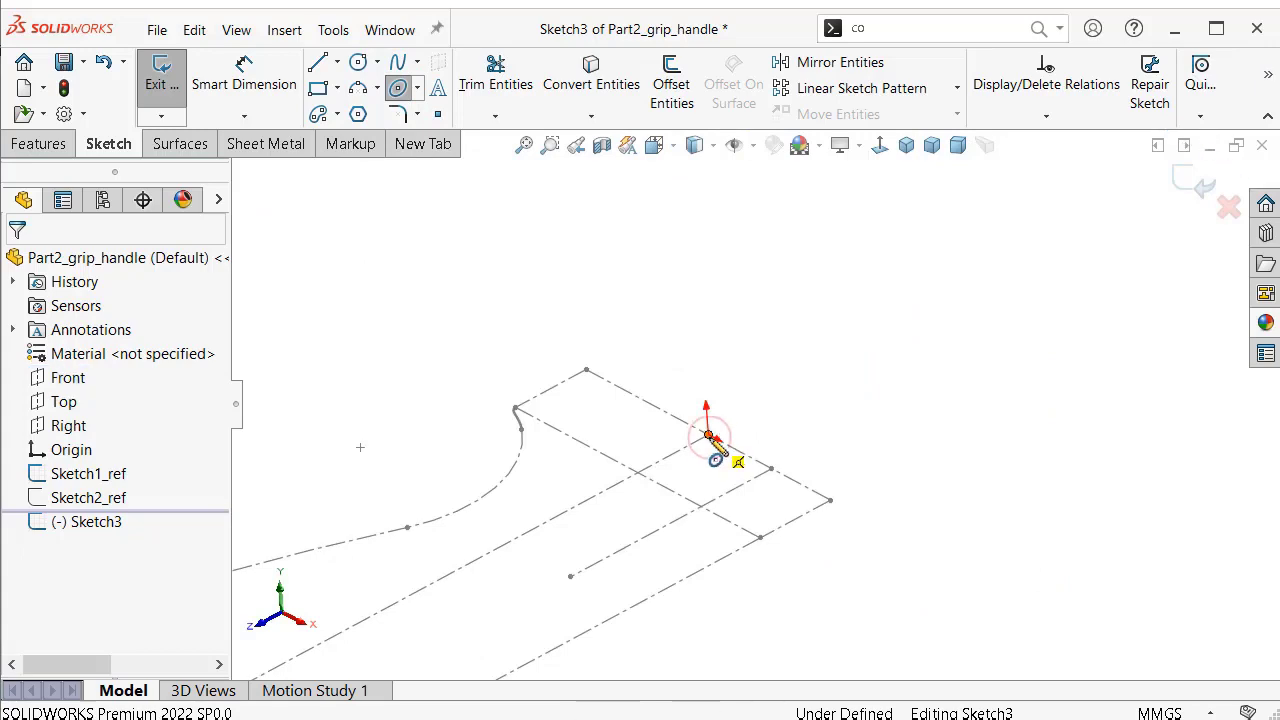
left_click(587, 370)
left_click(663, 337)
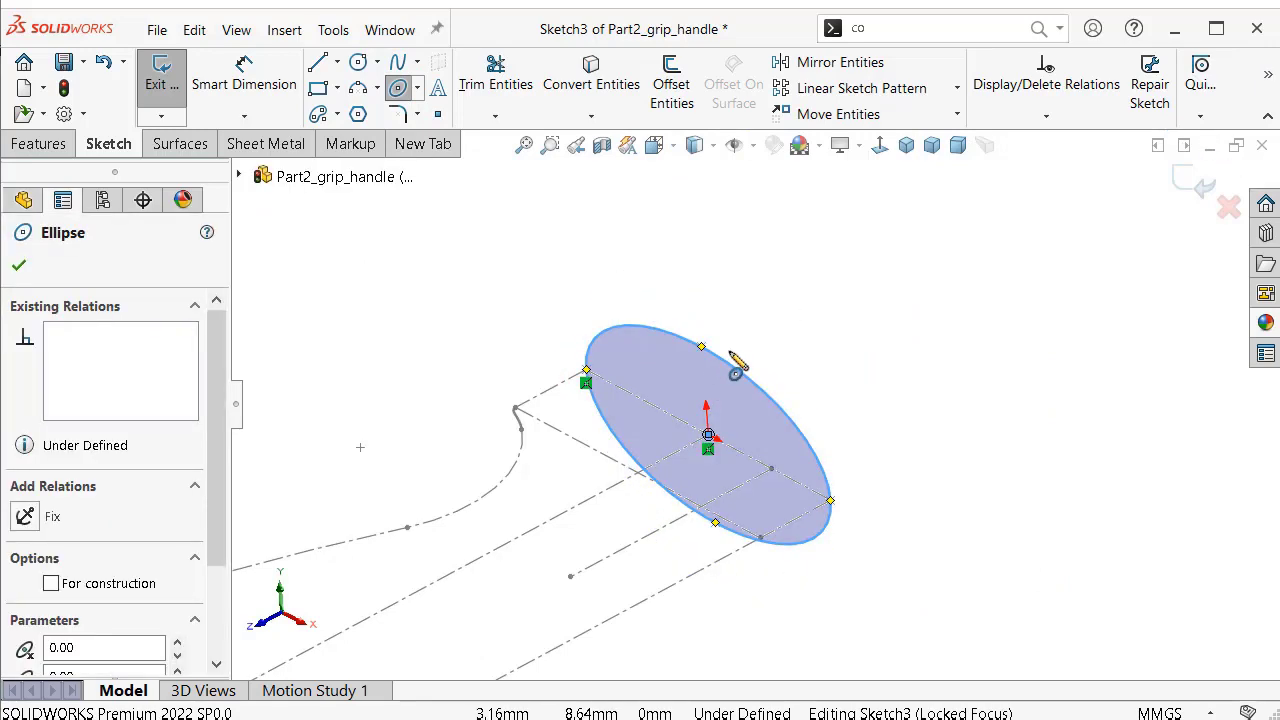
left_click(879, 146)
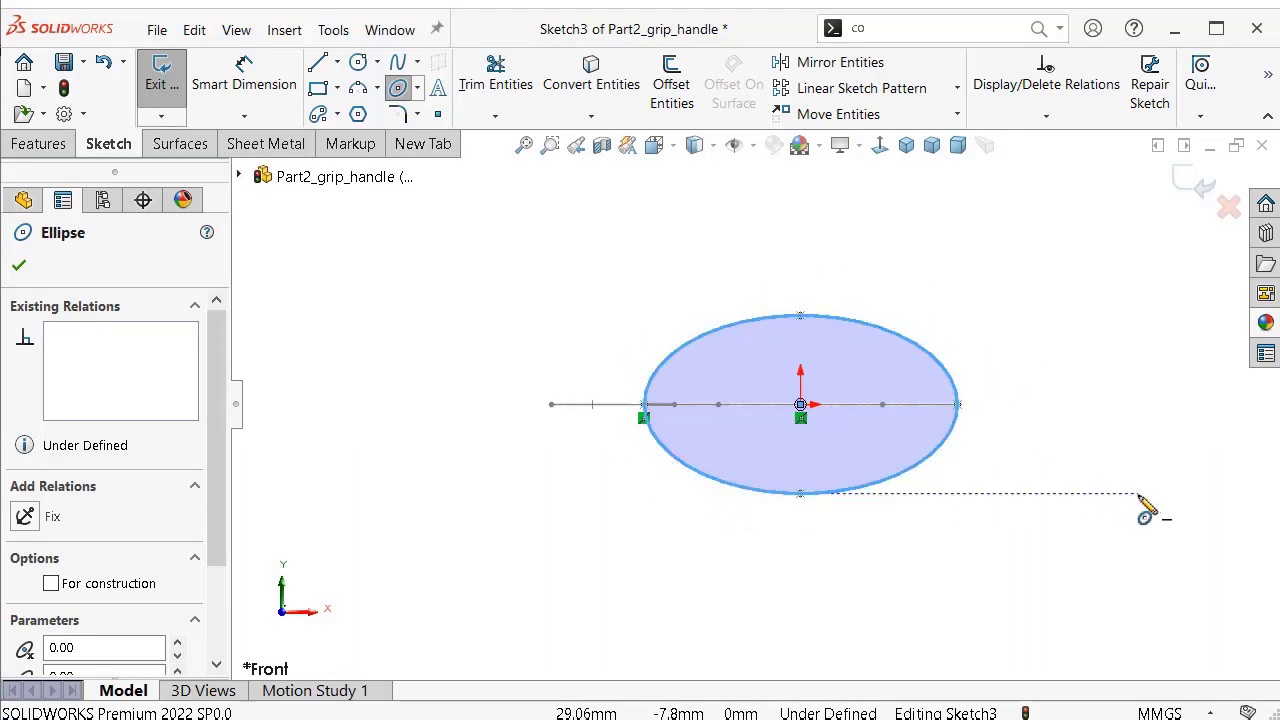
Dimension the ellipse's top-to-bottom height to 17 mm and return to isometric view.
left_click(1040, 400)
key("s")
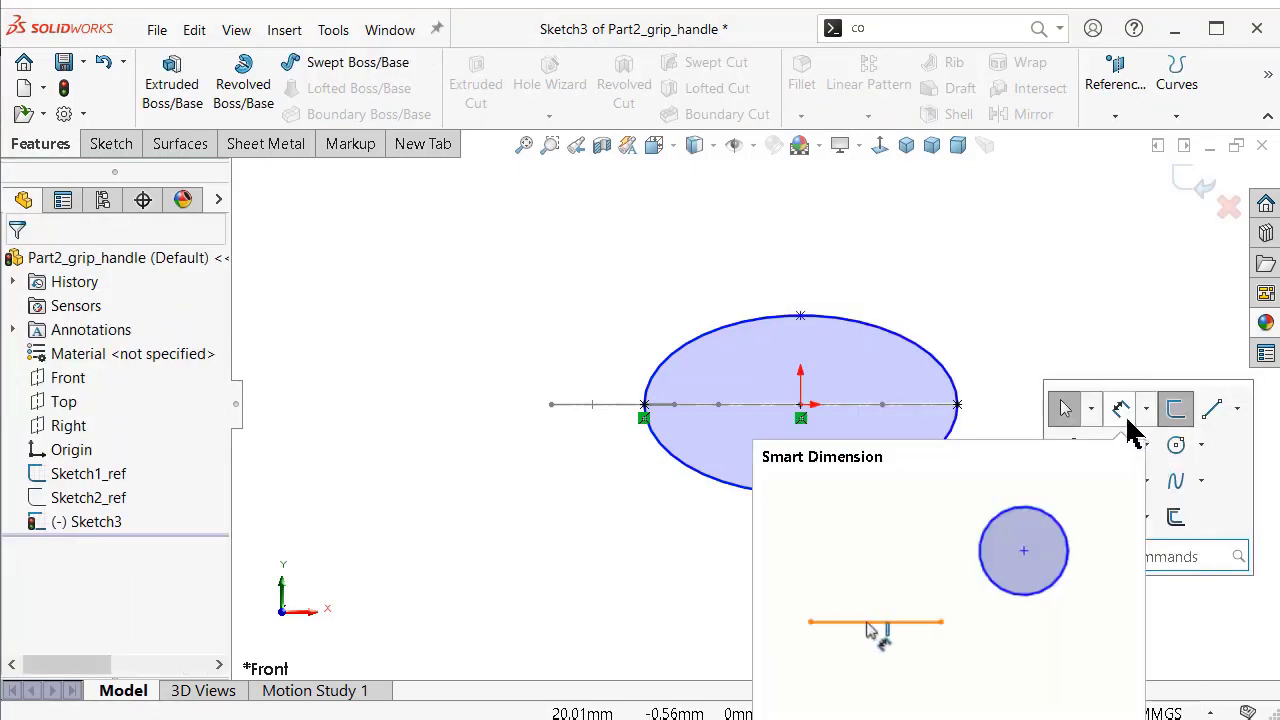
left_click(1122, 444)
left_click(801, 318)
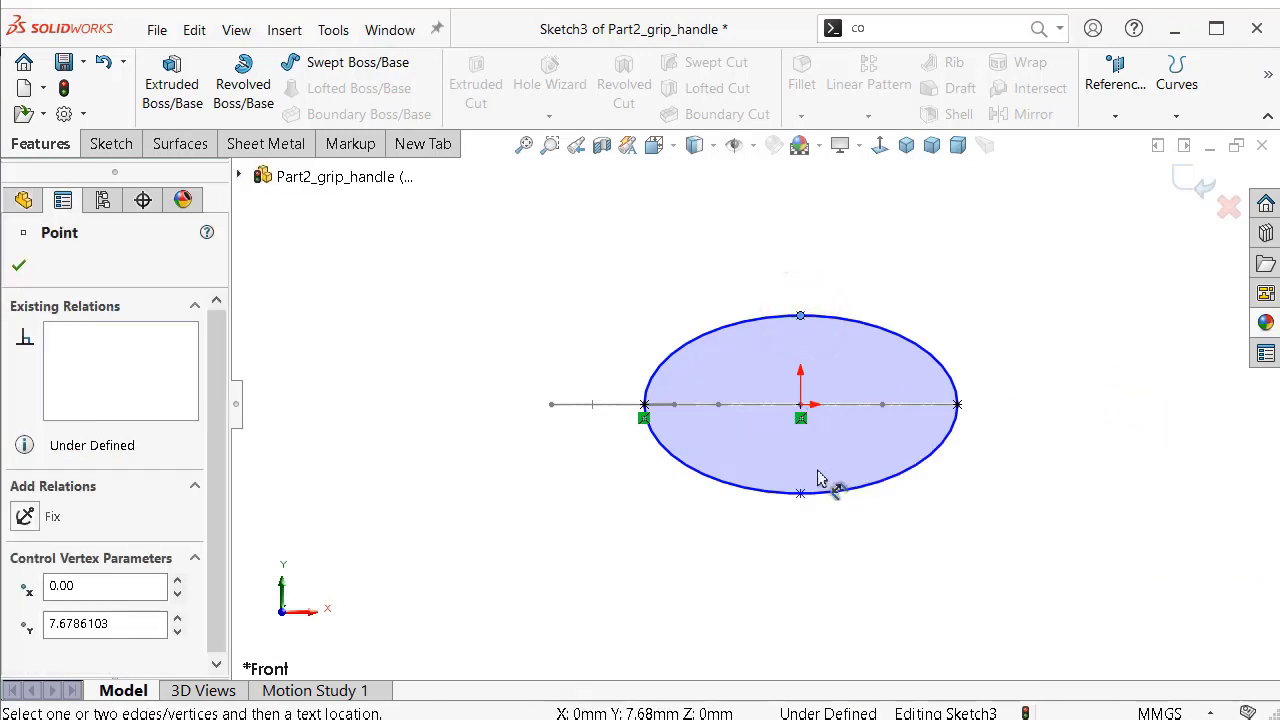
left_click(801, 494)
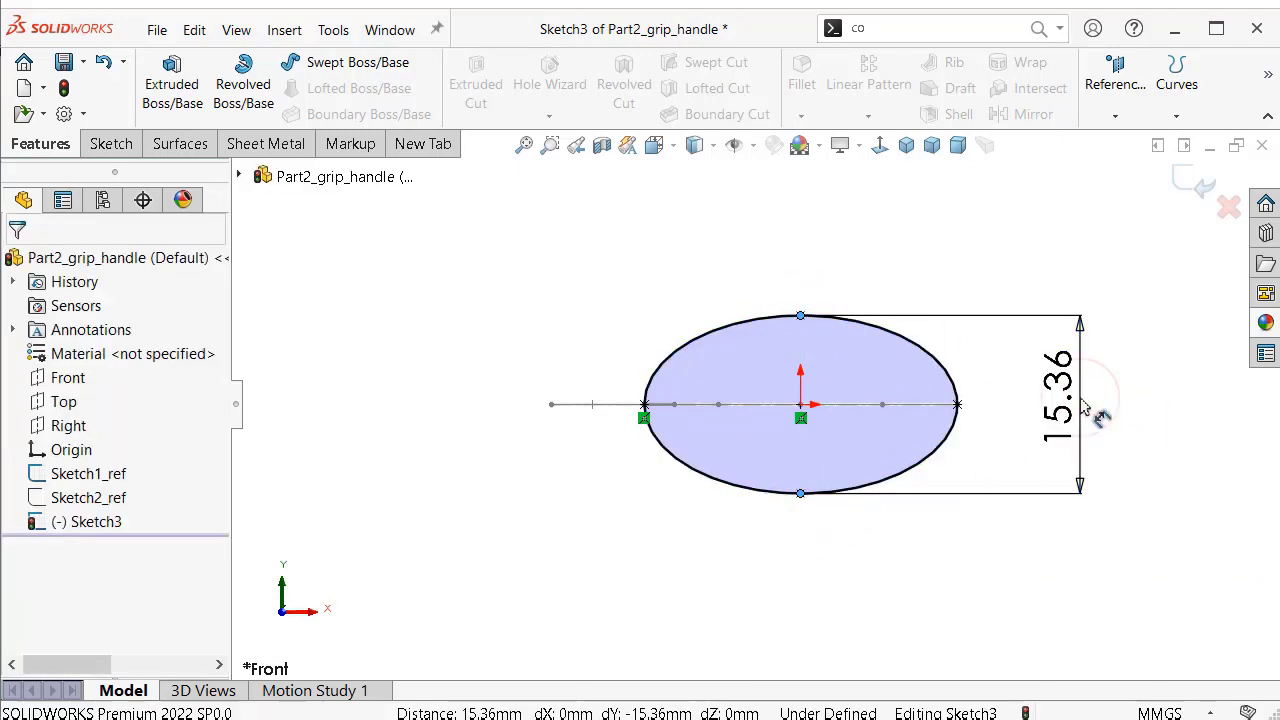
left_click(1100, 424)
type("17")
key("Return")
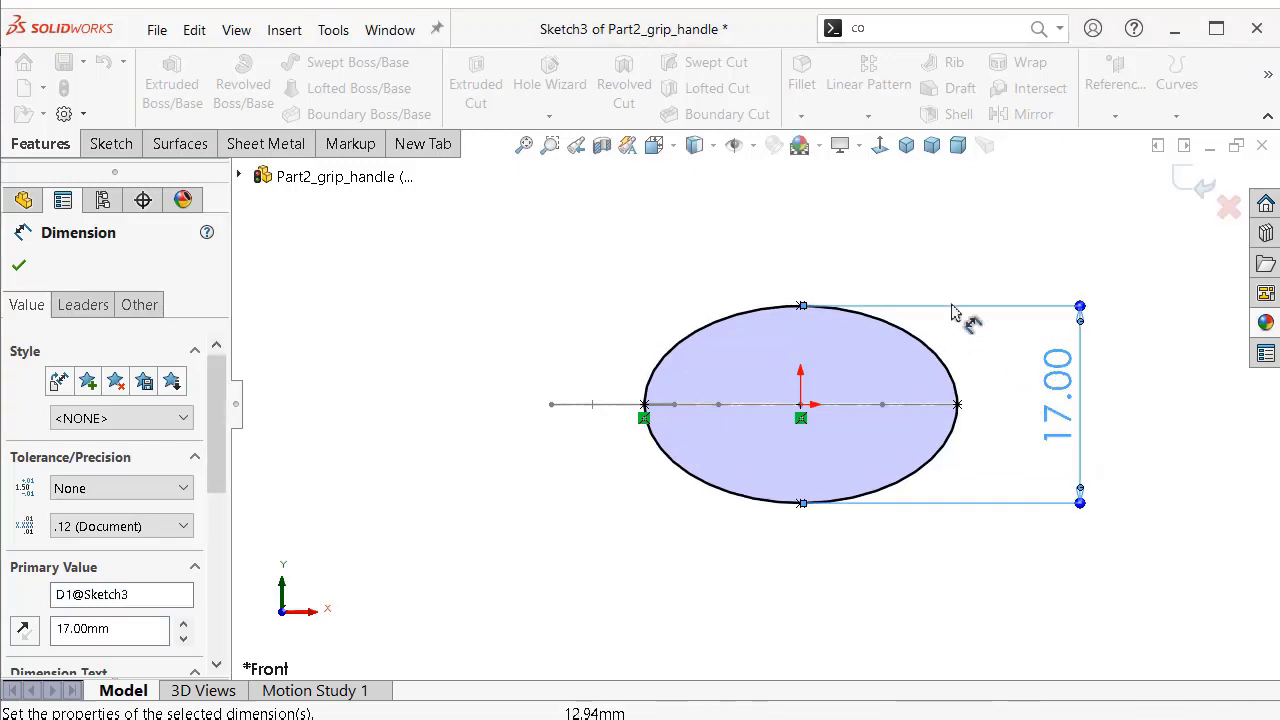
left_click(907, 147)
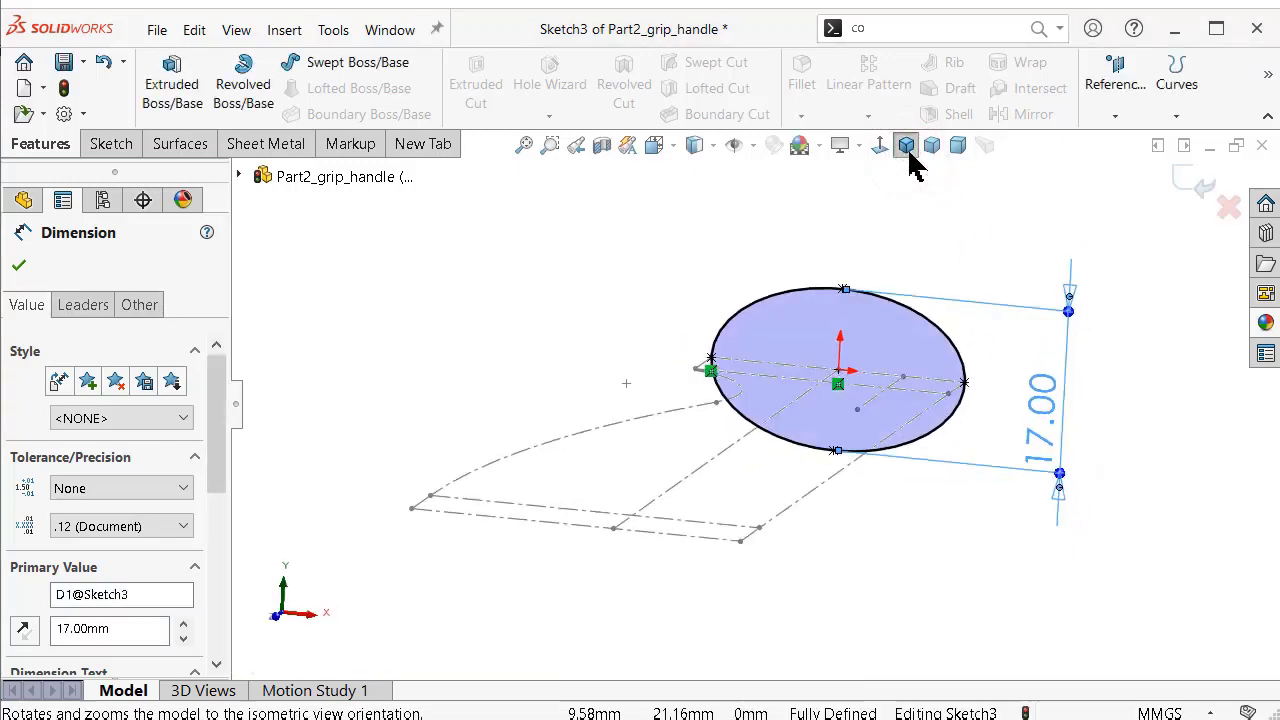
left_click(766, 229)
scroll(820, 264, "down", 2)
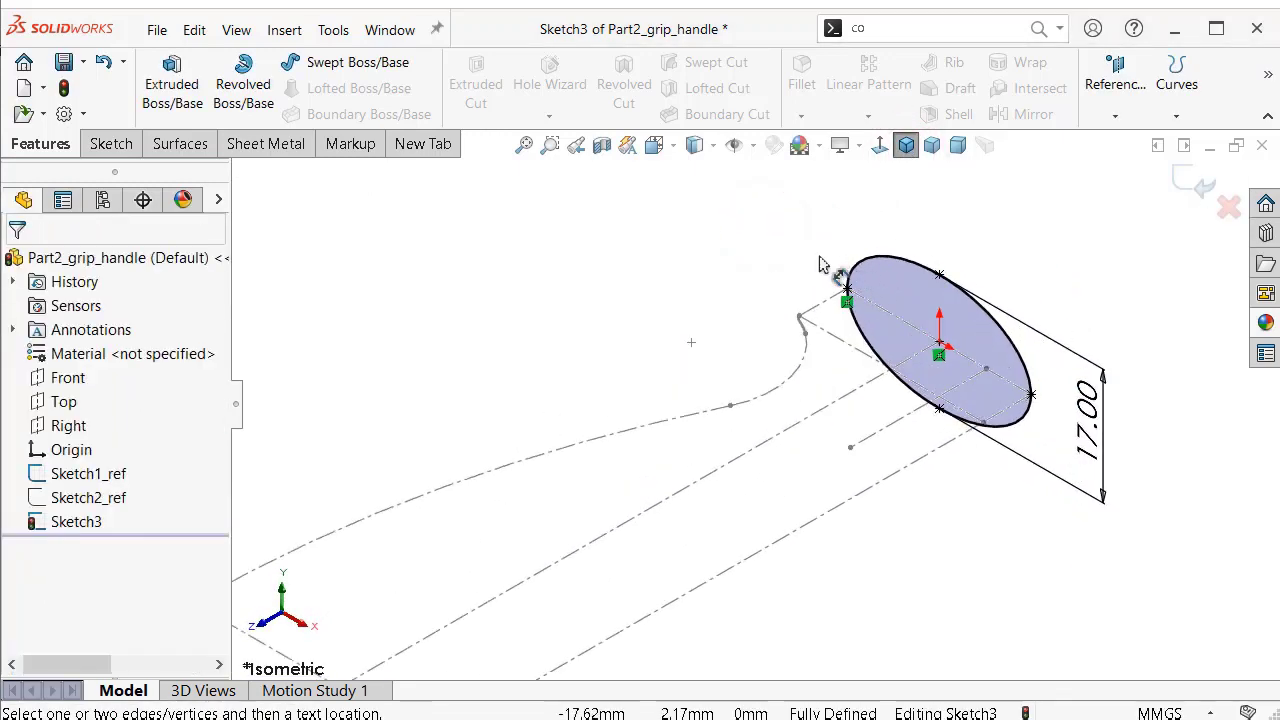
Extrude the ellipse as a surface up to a Sketch1_ref vertex.
left_click(179, 147)
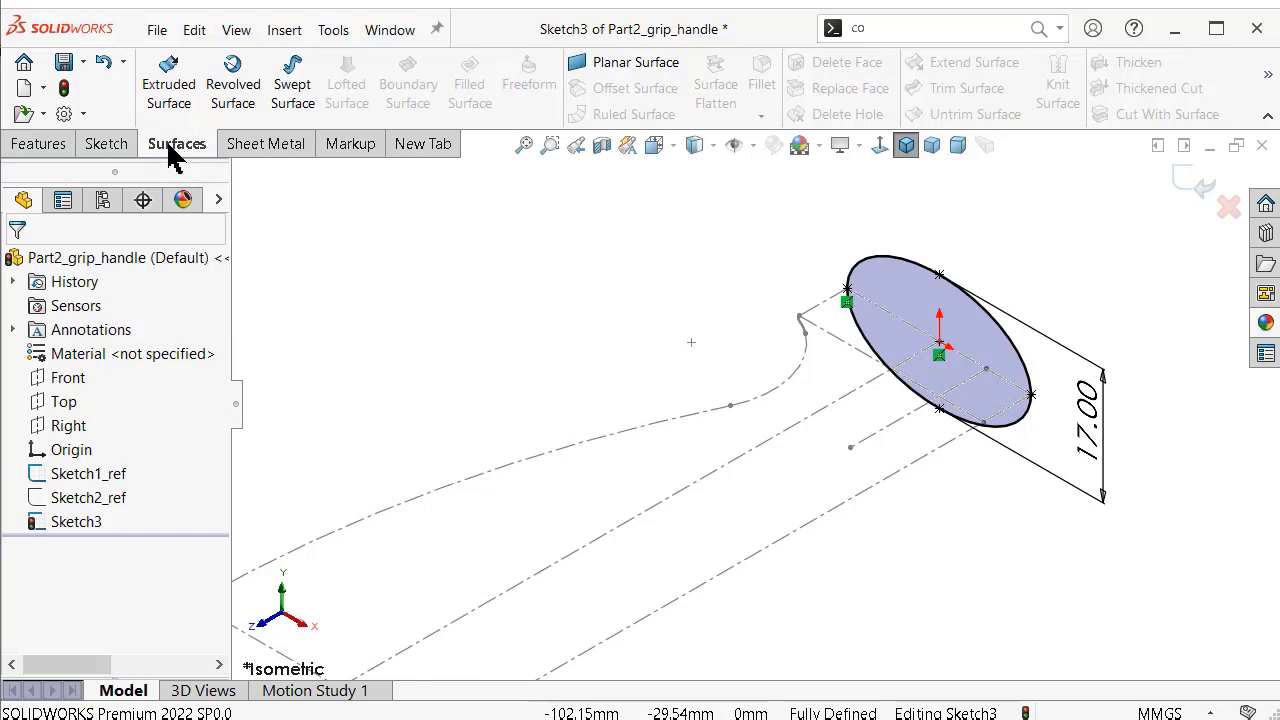
left_click(175, 95)
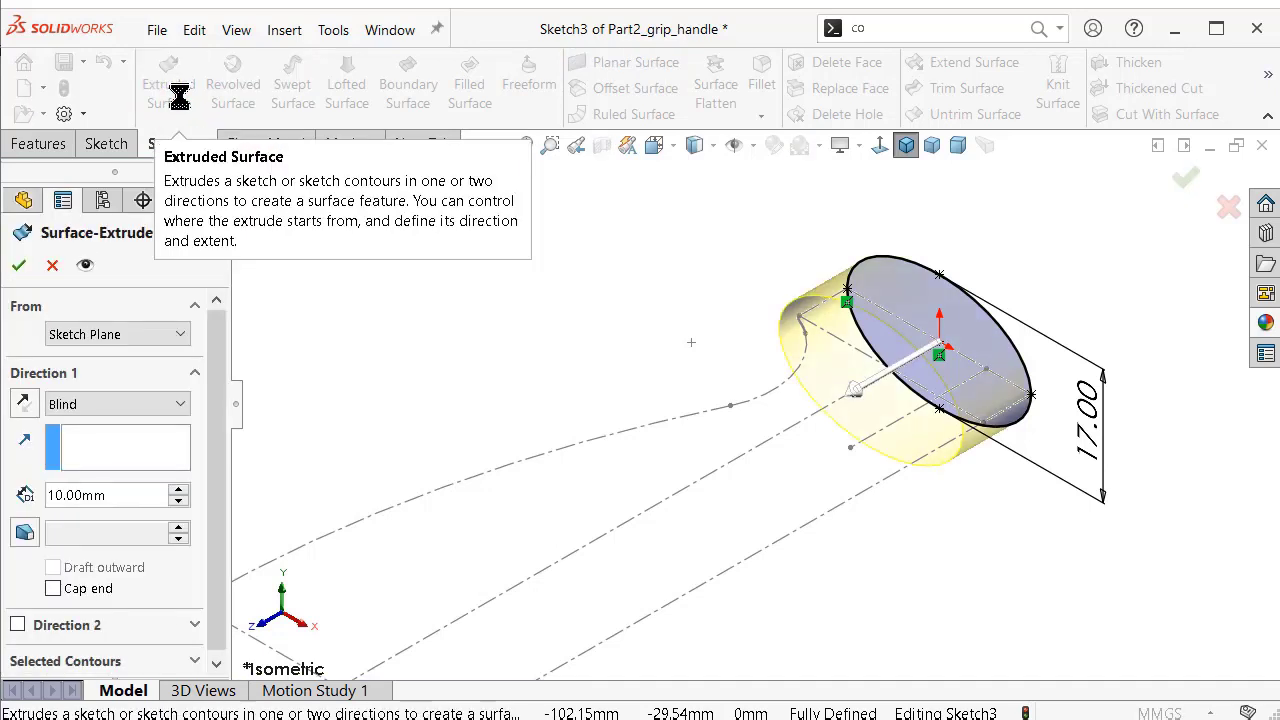
left_click(150, 410)
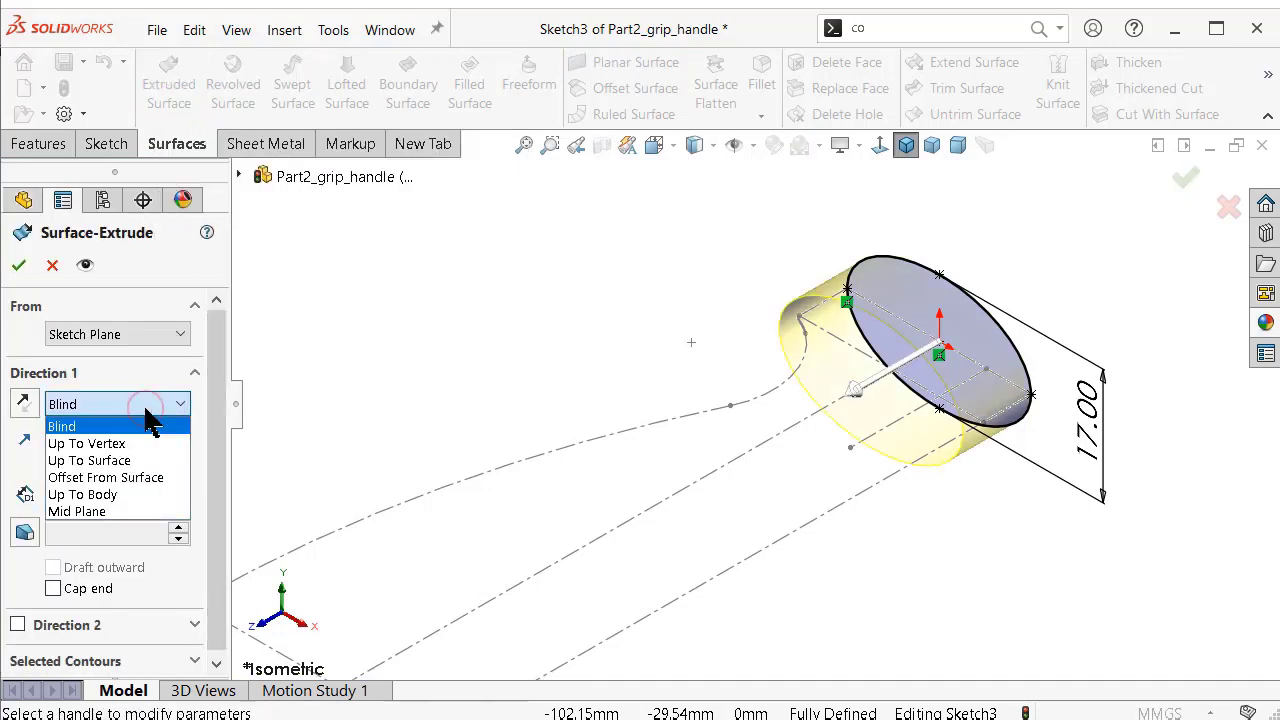
left_click(150, 443)
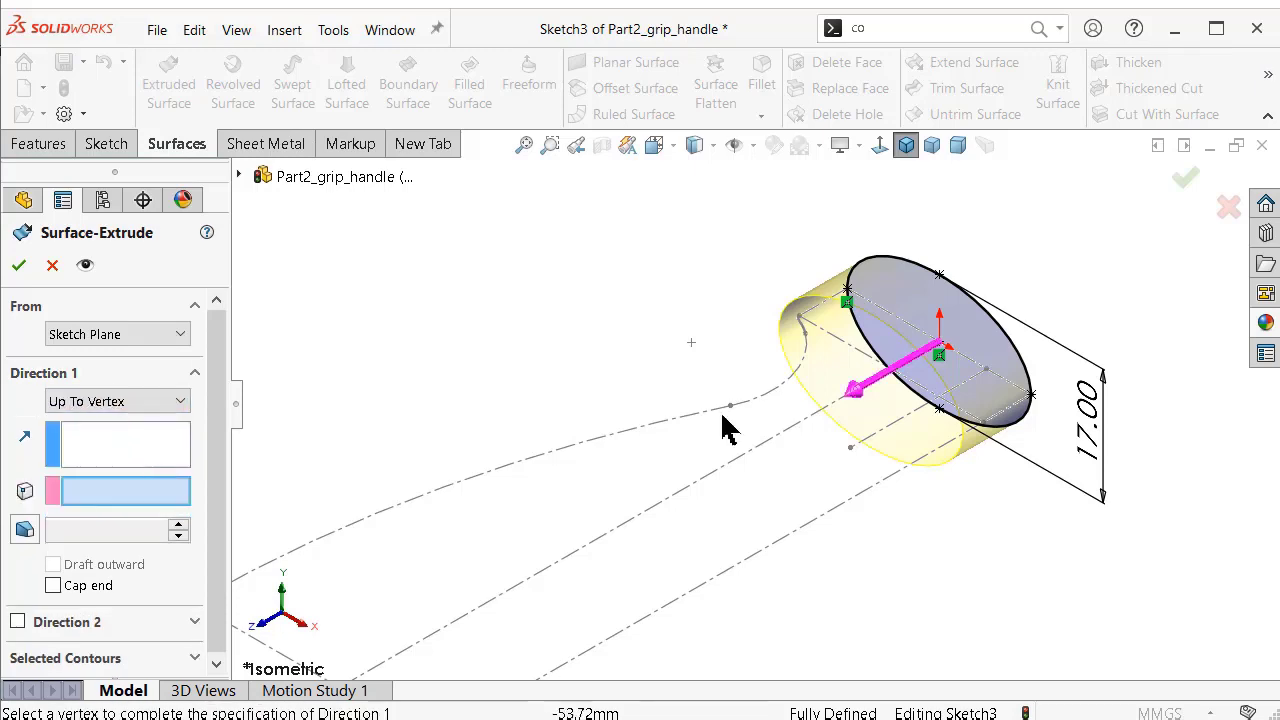
left_click(799, 318)
right_click(799, 318)
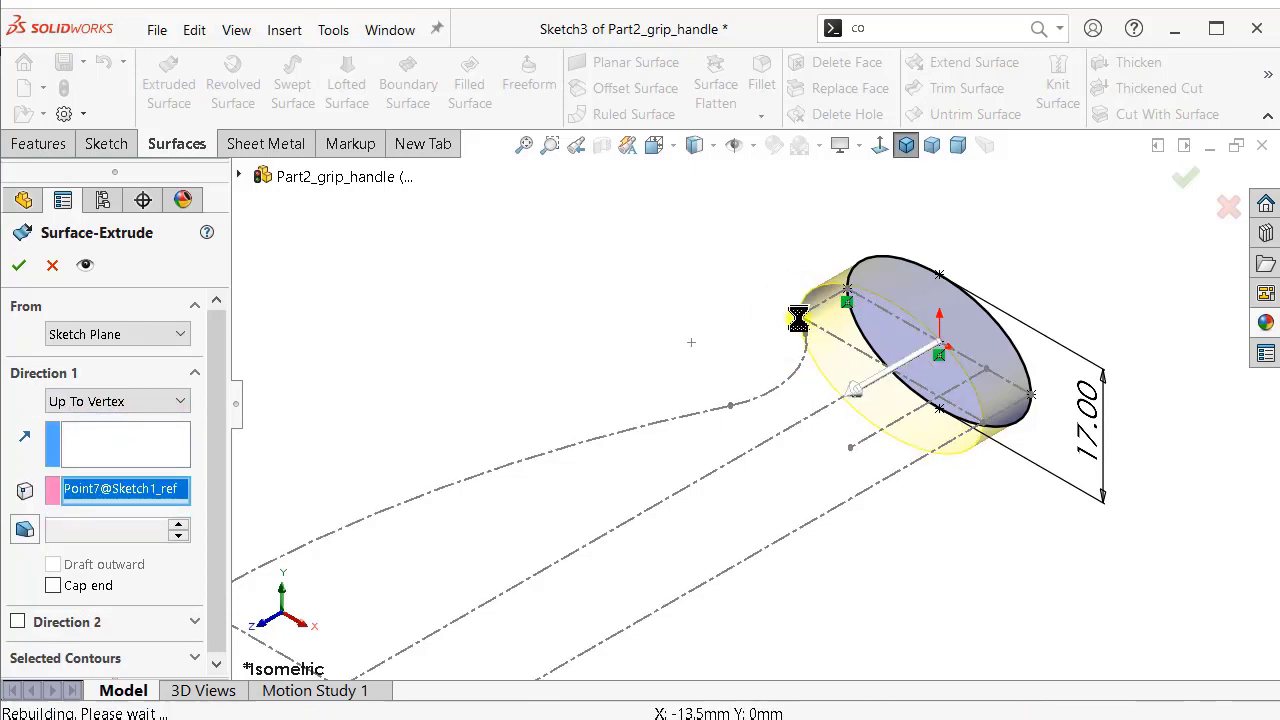
left_click(688, 305)
middle_click_drag(745, 335, 740, 336)
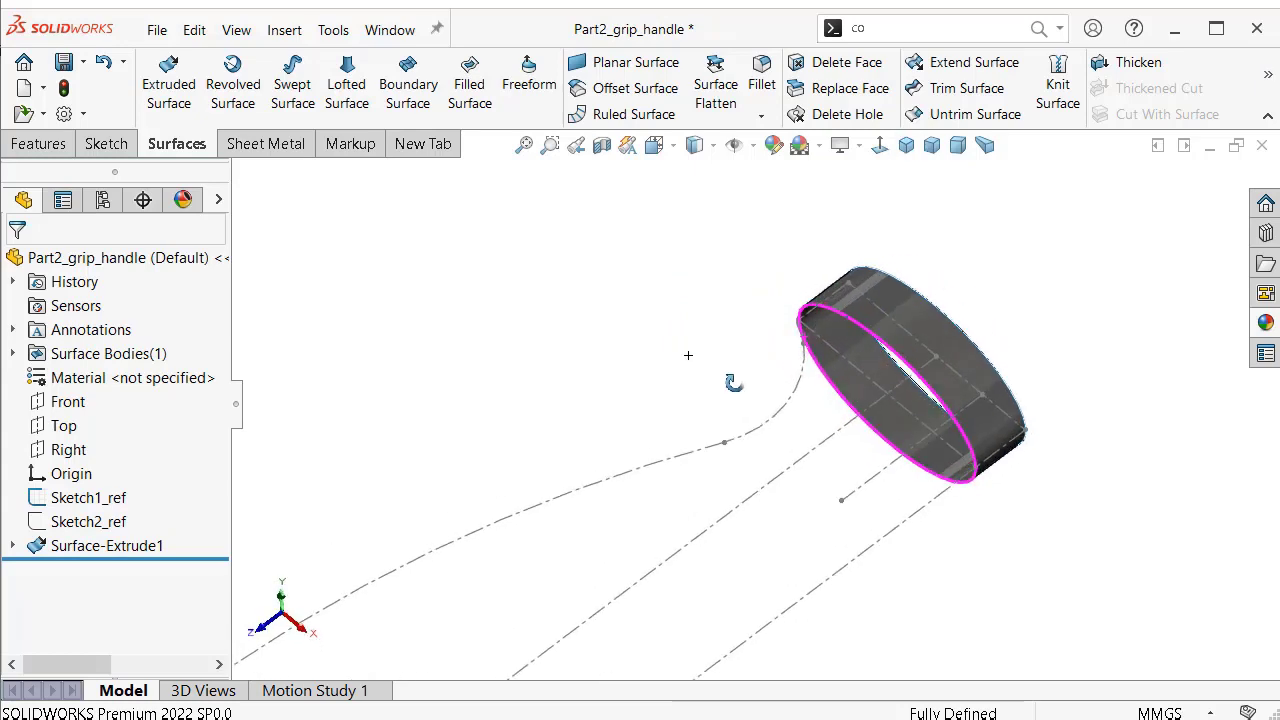
Colour the surface band blue medium gloss plastic and start Sketch4 on the Front plane.
left_click(1266, 322)
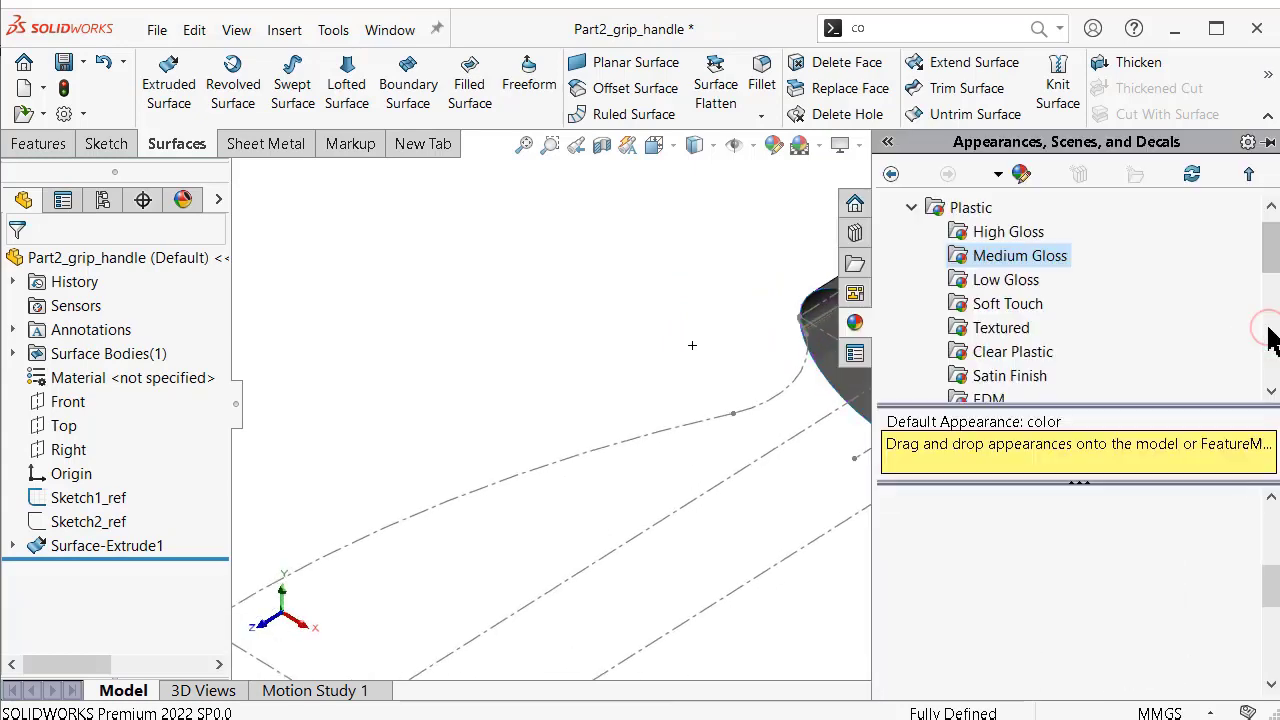
scroll(1118, 597, "down", 2)
left_click_drag(1118, 597, 830, 340)
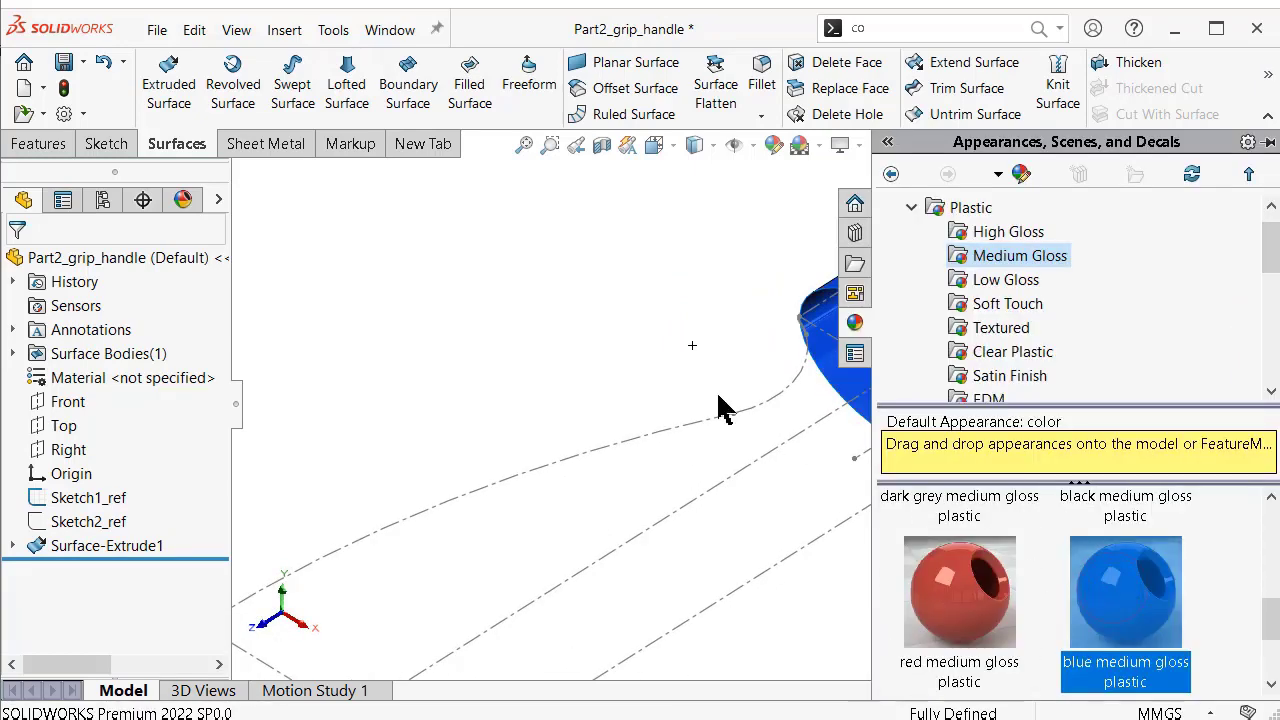
mouse_move(686, 314)
middle_mouse_down()
mouse_move(771, 323)
mouse_move(776, 383)
mouse_move(777, 320)
mouse_move(766, 380)
mouse_move(585, 550)
middle_mouse_up()
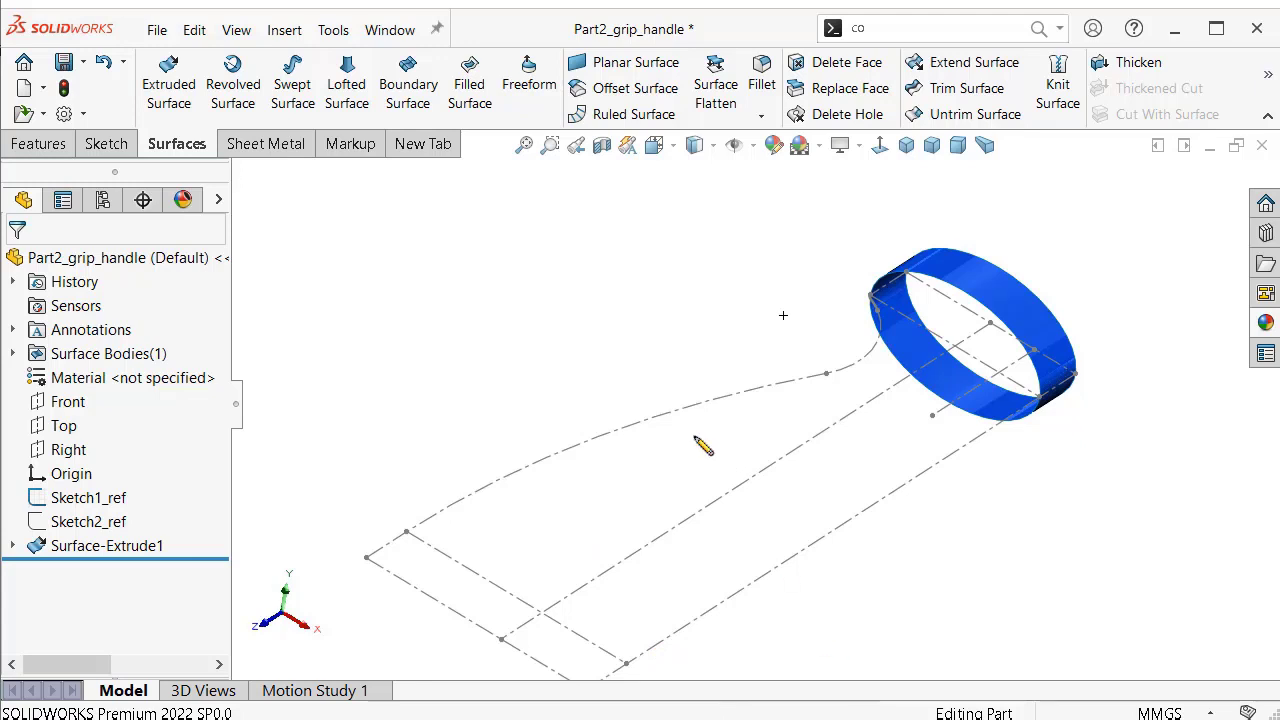
left_click(68, 401)
left_click(84, 373)
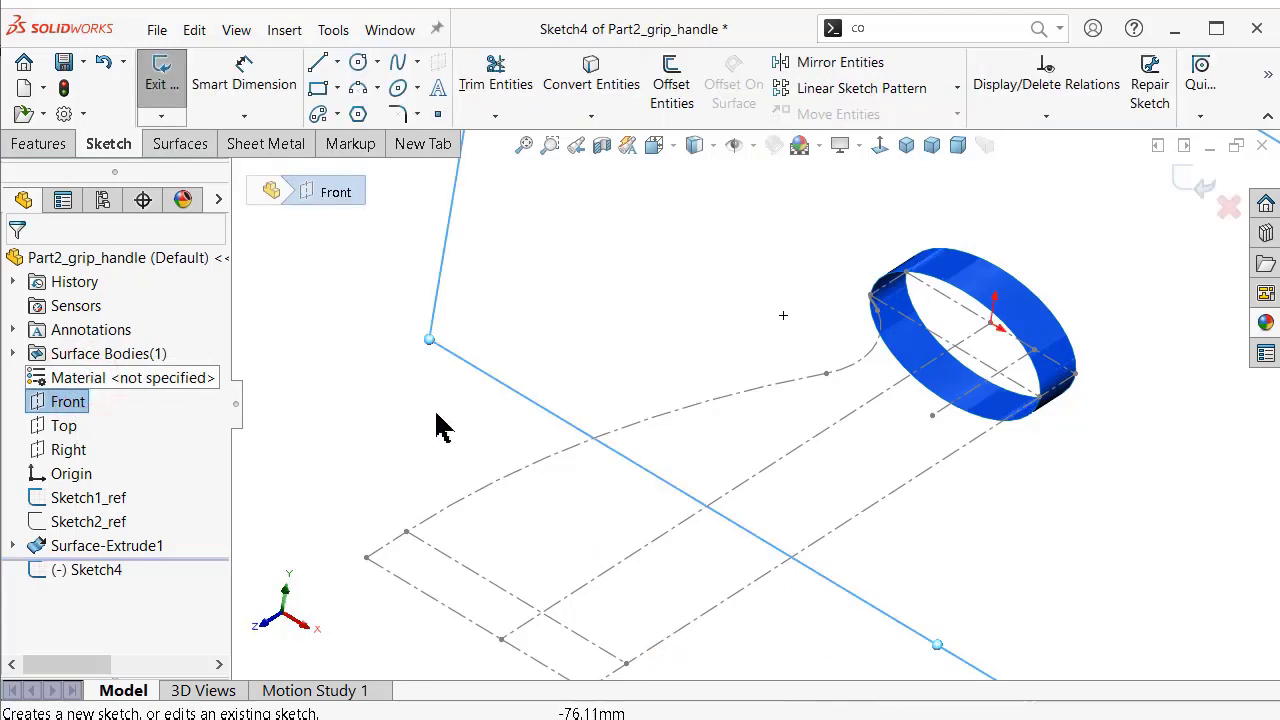
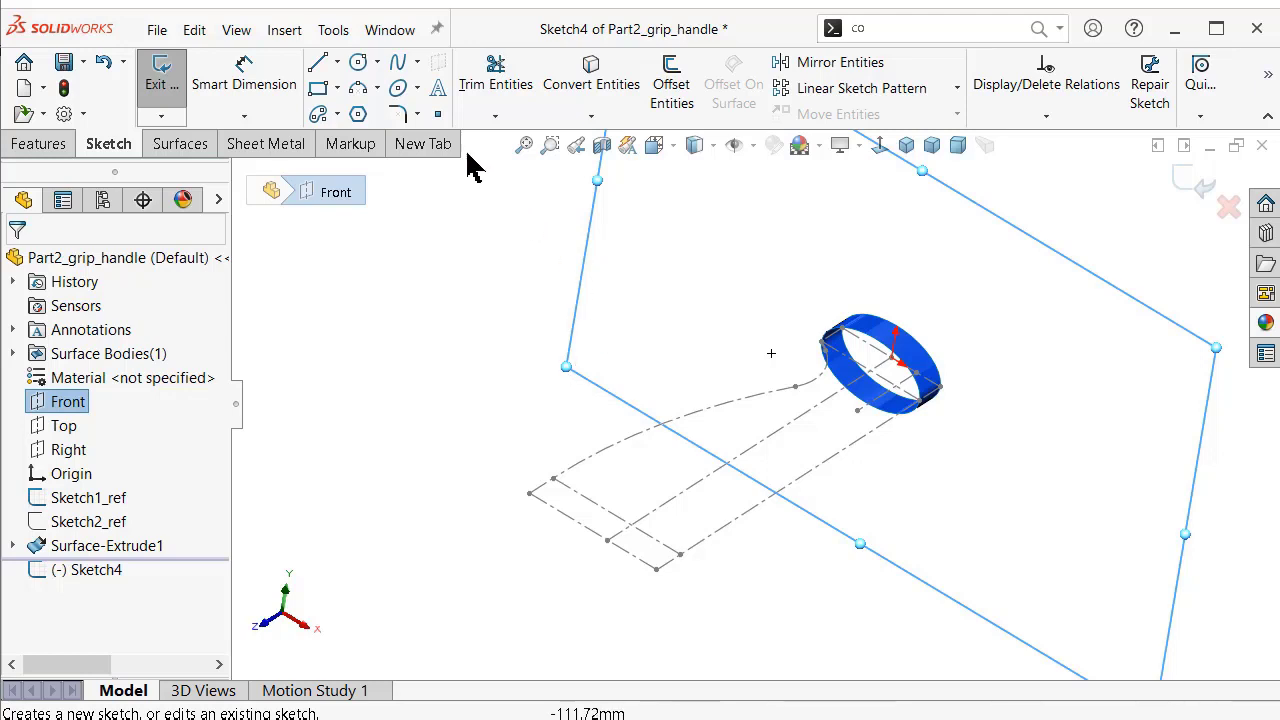
Sketch an ellipse of about 21.05 mm major radius centred on the ring, viewed face-on.
left_click(398, 88)
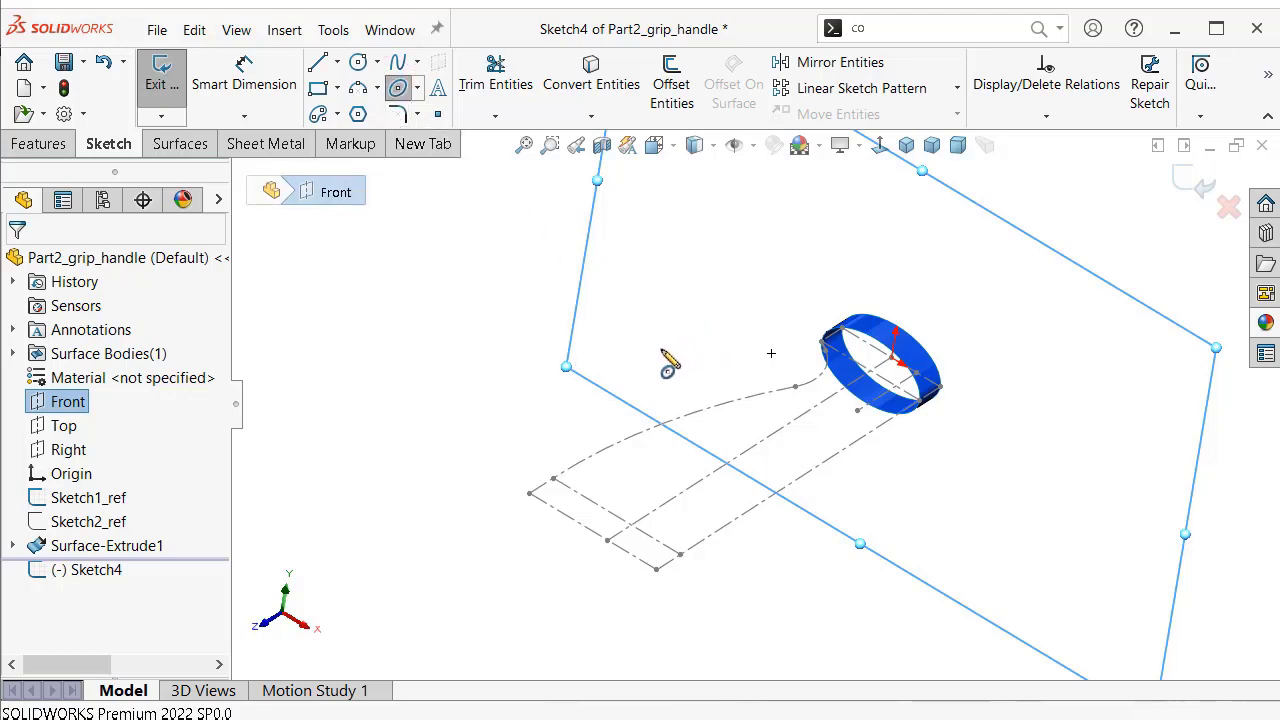
scroll(840, 425, "down", 2)
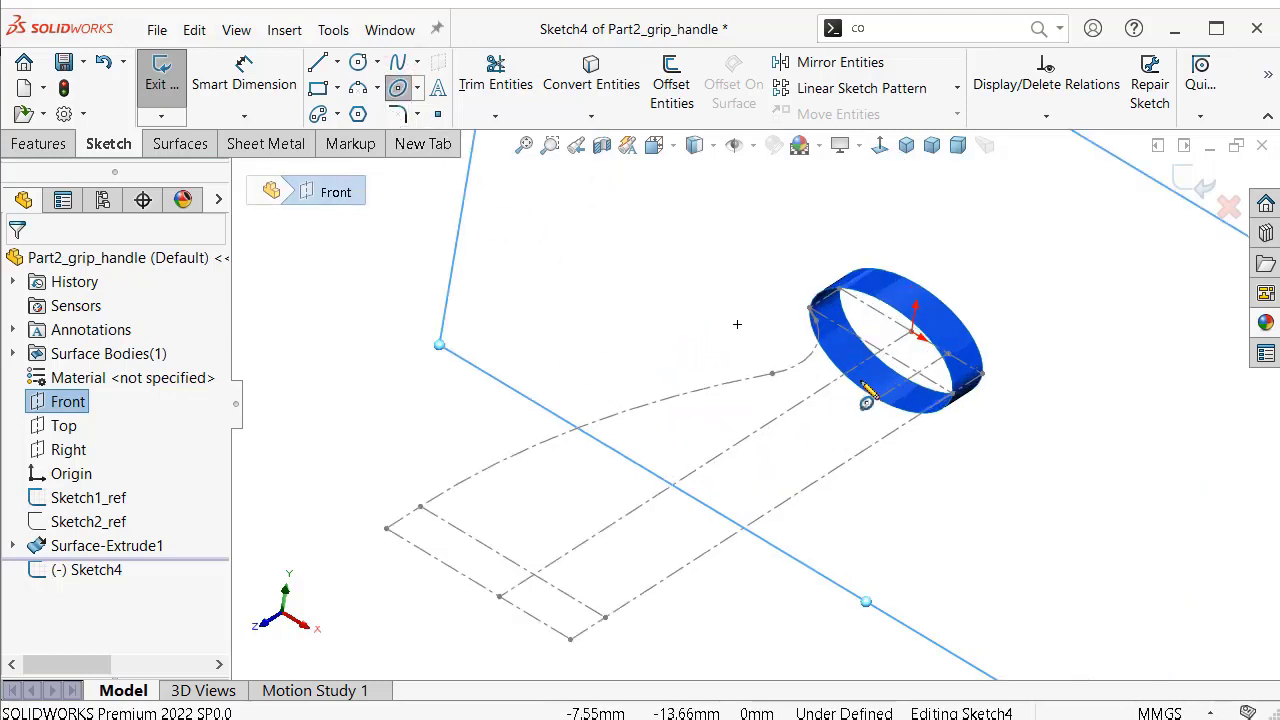
scroll(890, 354, "down", 2)
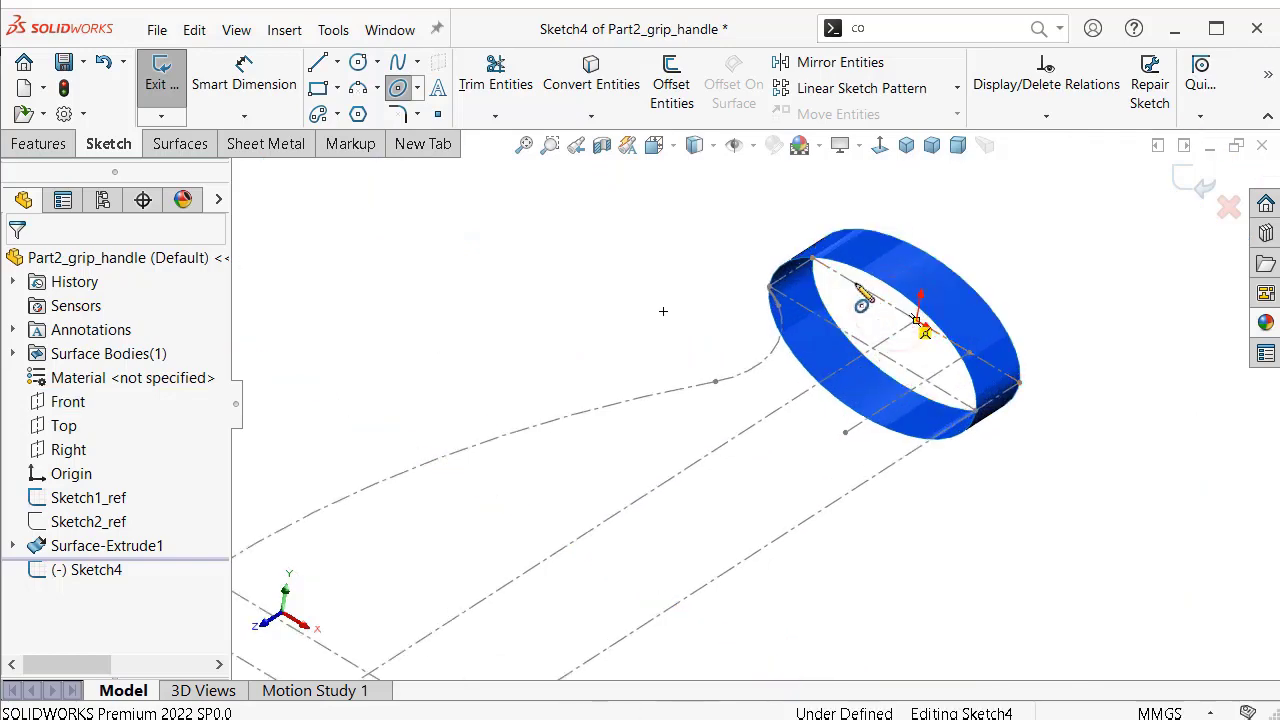
left_click(896, 307)
left_click(738, 246)
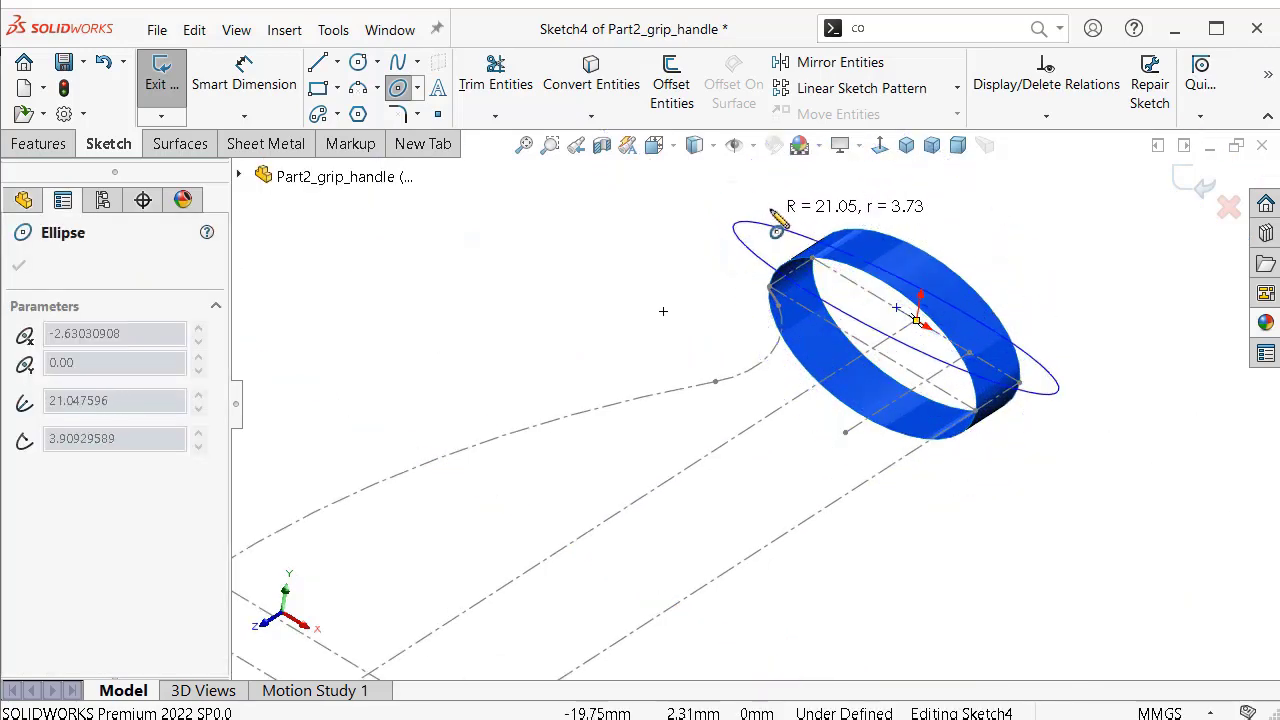
left_click(800, 193)
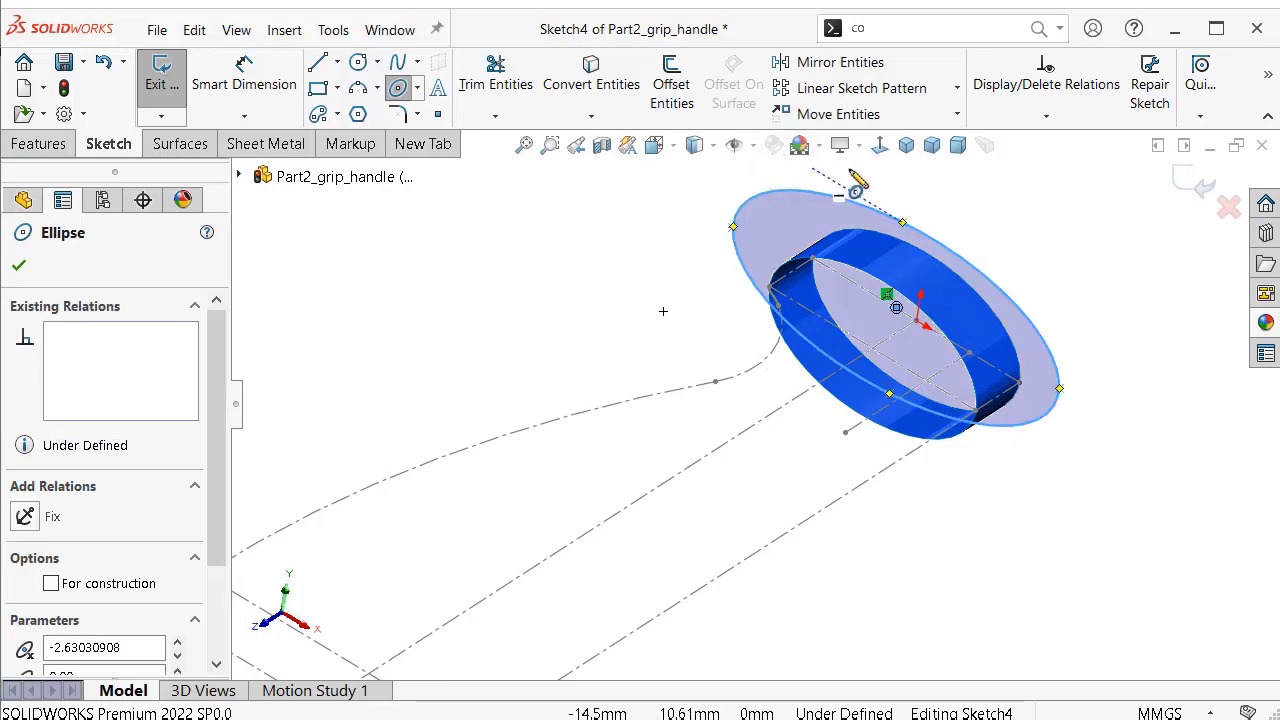
left_click(880, 149)
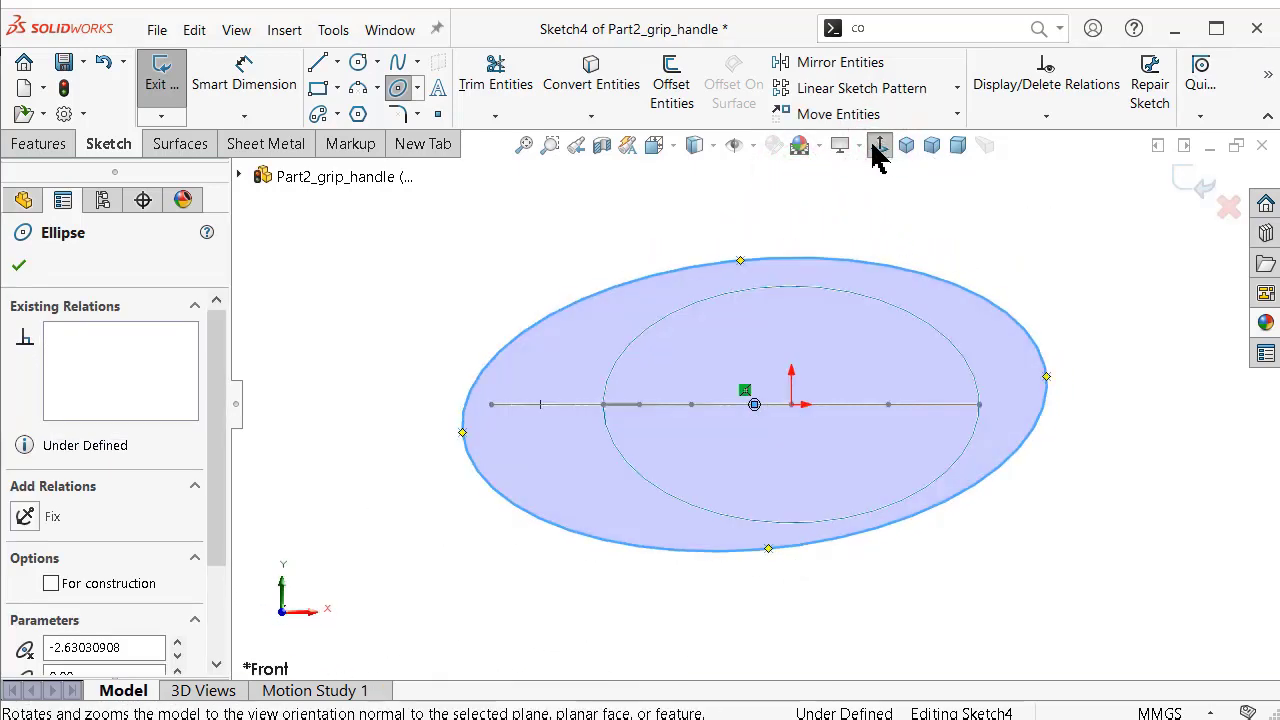
key("Escape")
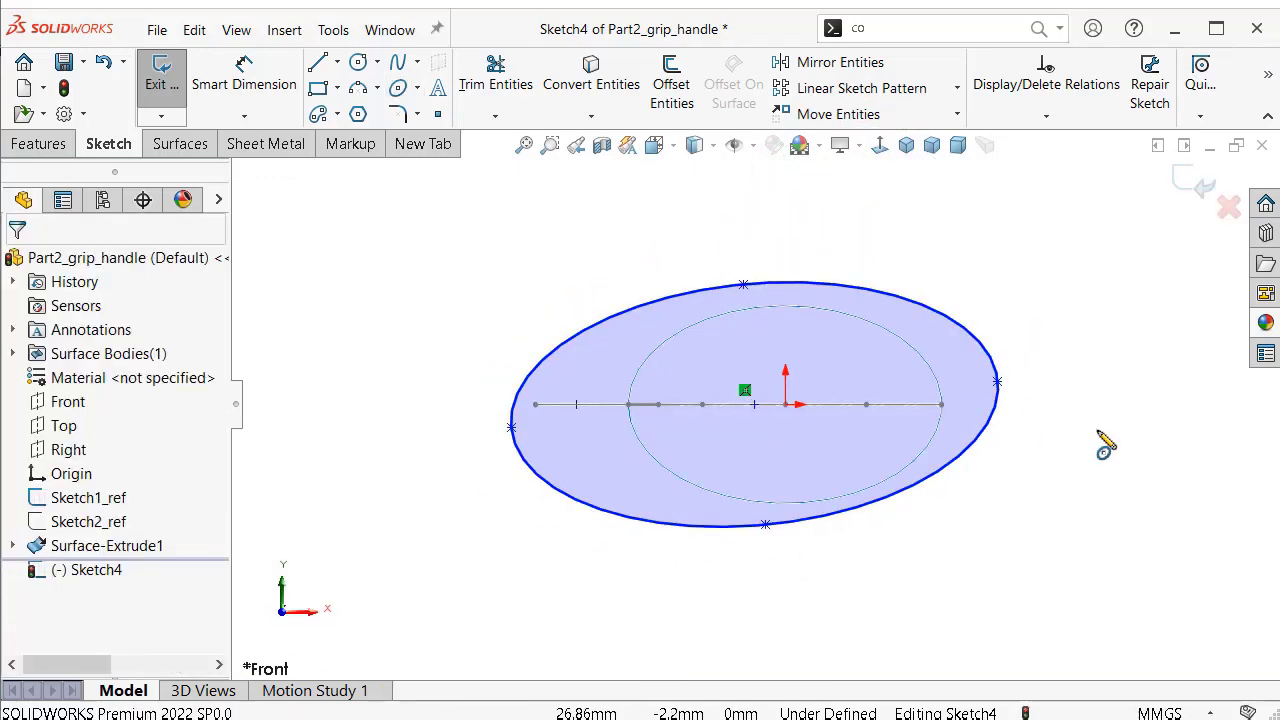
left_click(997, 381)
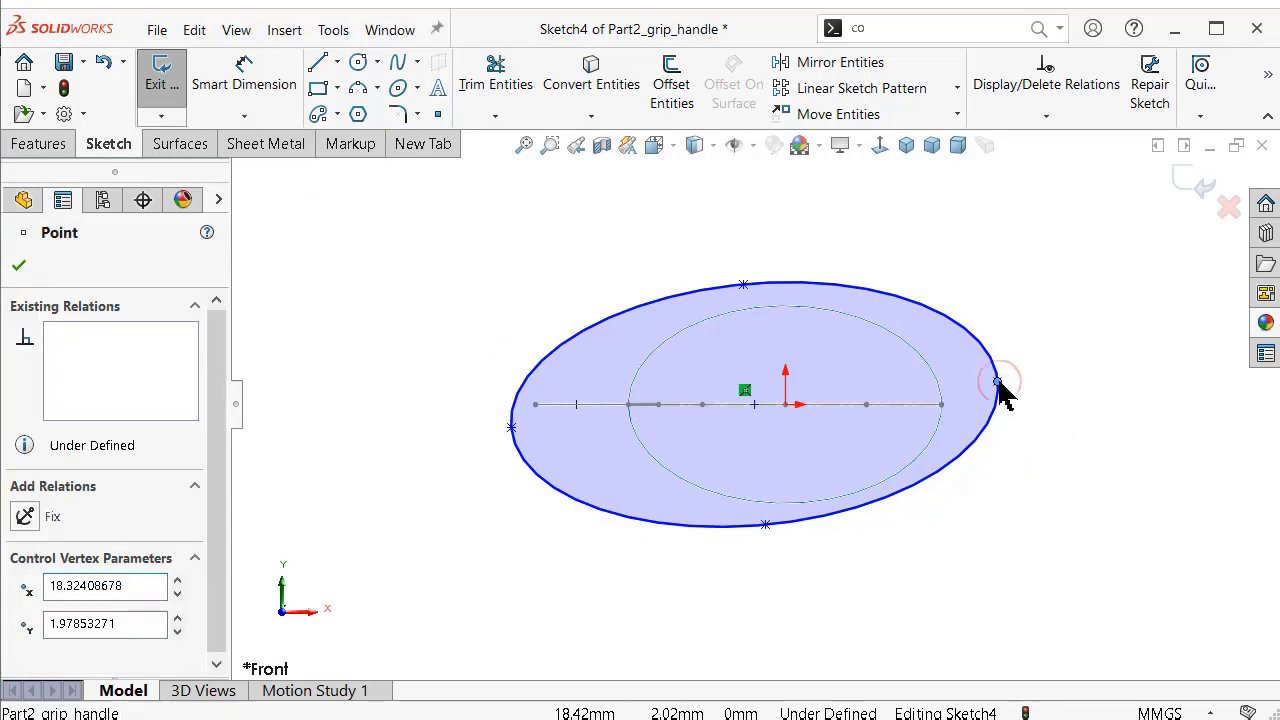
Make the ellipse end points horizontal and tie the right end to its Sketch1_ref point.
left_click(511, 427, "ctrl")
left_click(571, 341)
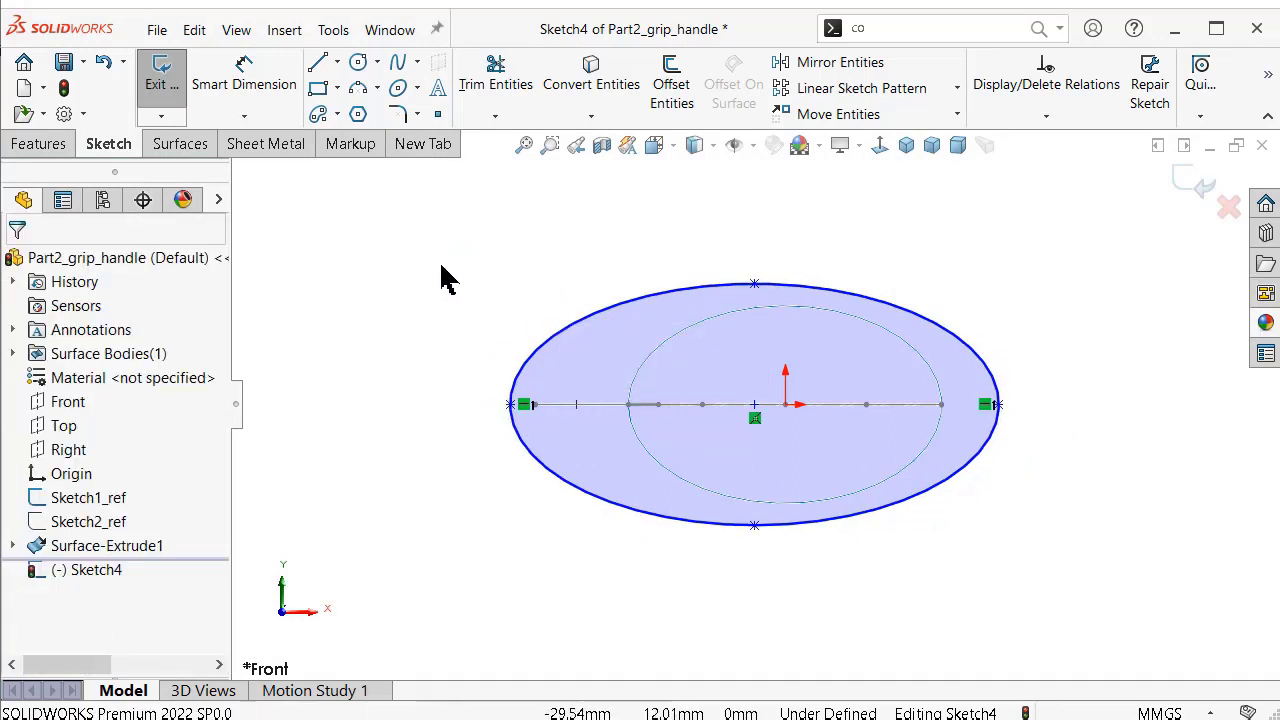
middle_click_drag(886, 337, 853, 376)
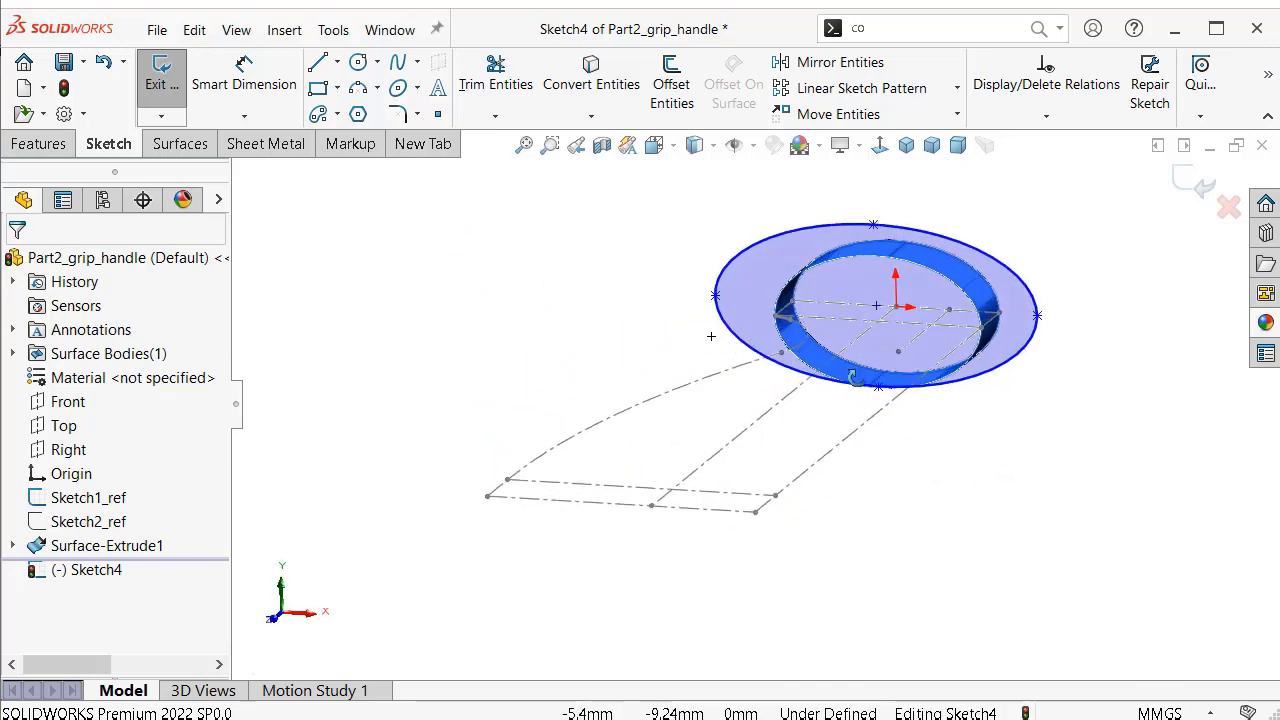
left_click(1037, 318)
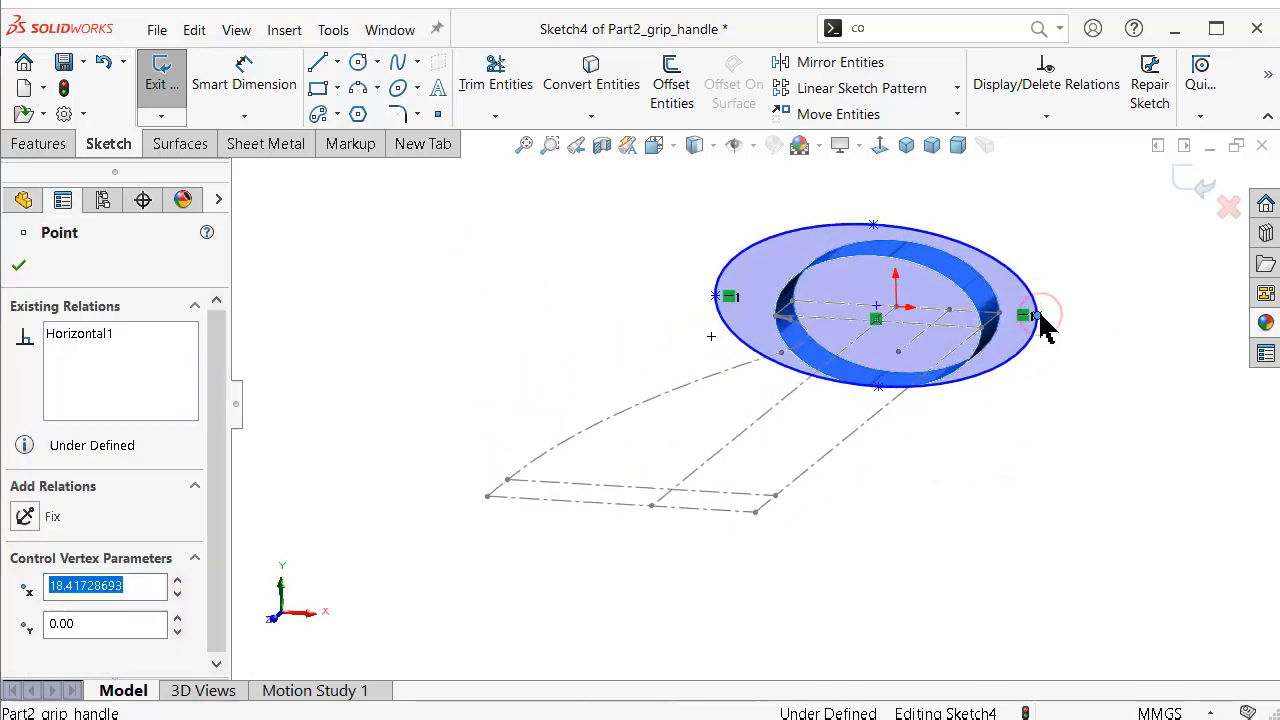
left_click(755, 512, "ctrl")
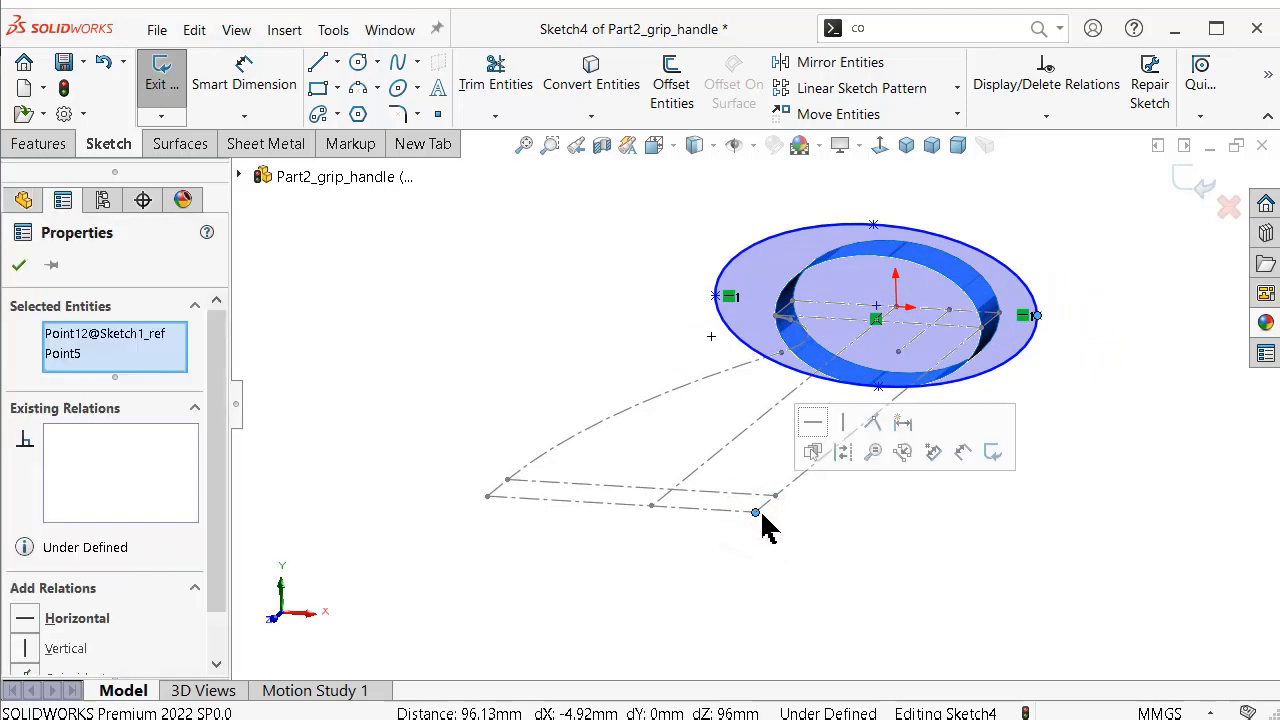
left_click(870, 427)
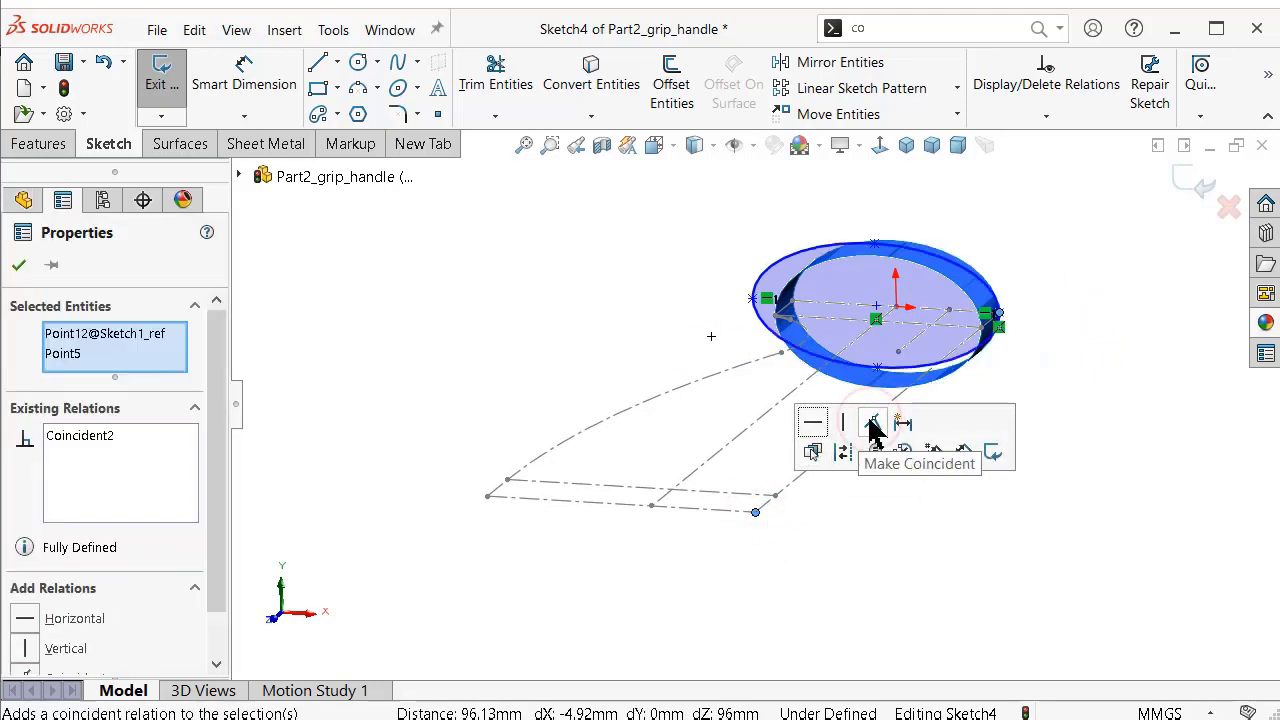
left_click(882, 578)
Try pairing the ellipse's left end with the reference corner, then return to a face-on view.
scroll(800, 340, "down", 1)
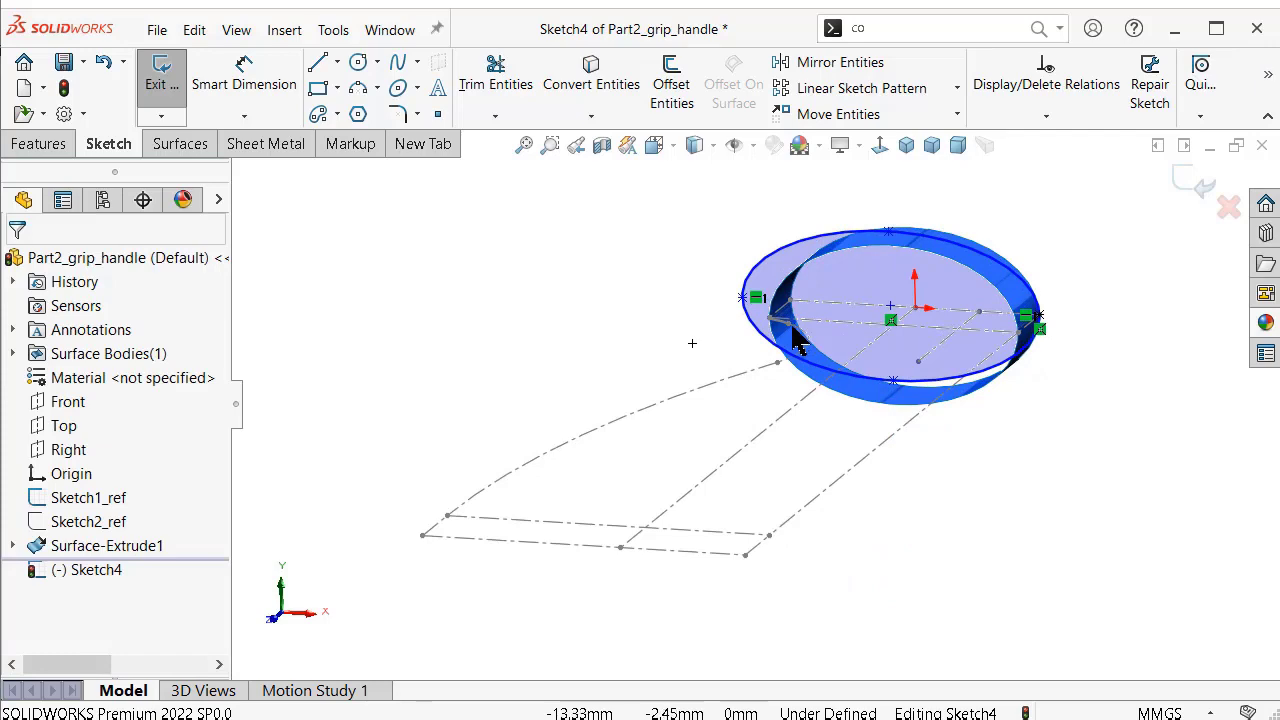
left_click(741, 299)
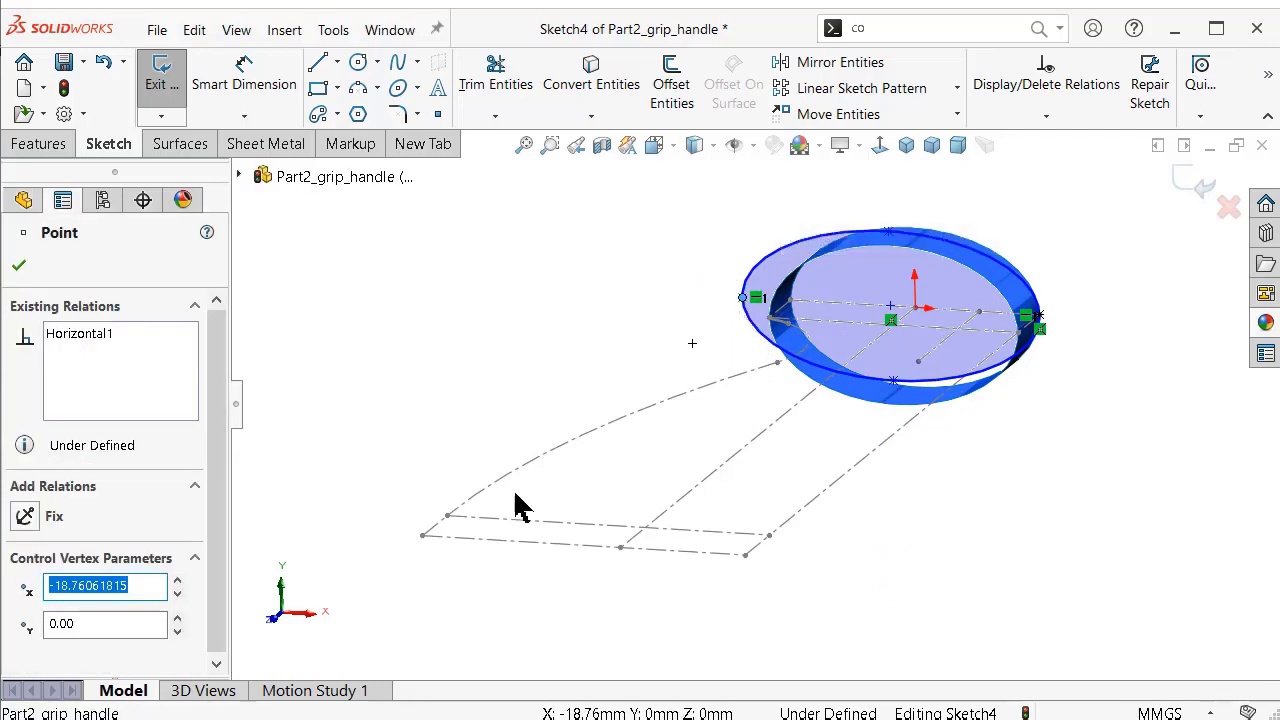
left_click(423, 537, "ctrl")
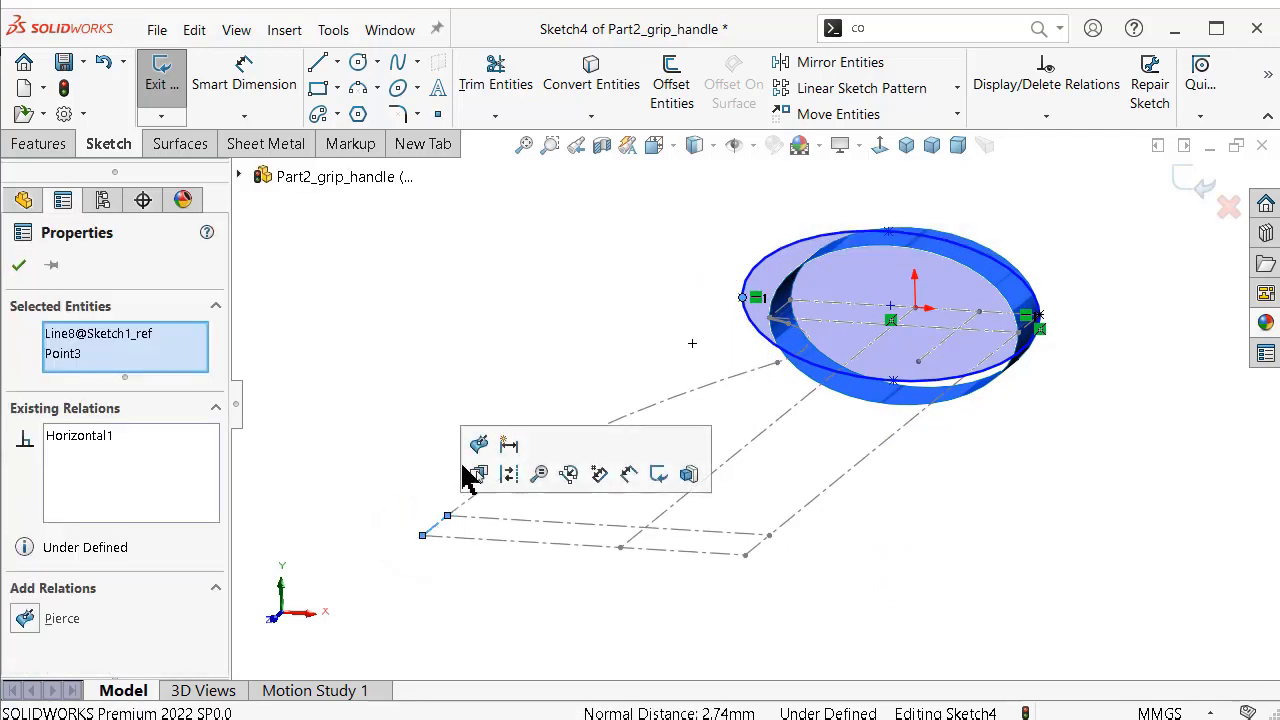
left_click(400, 366)
middle_click_drag(858, 365, 862, 310)
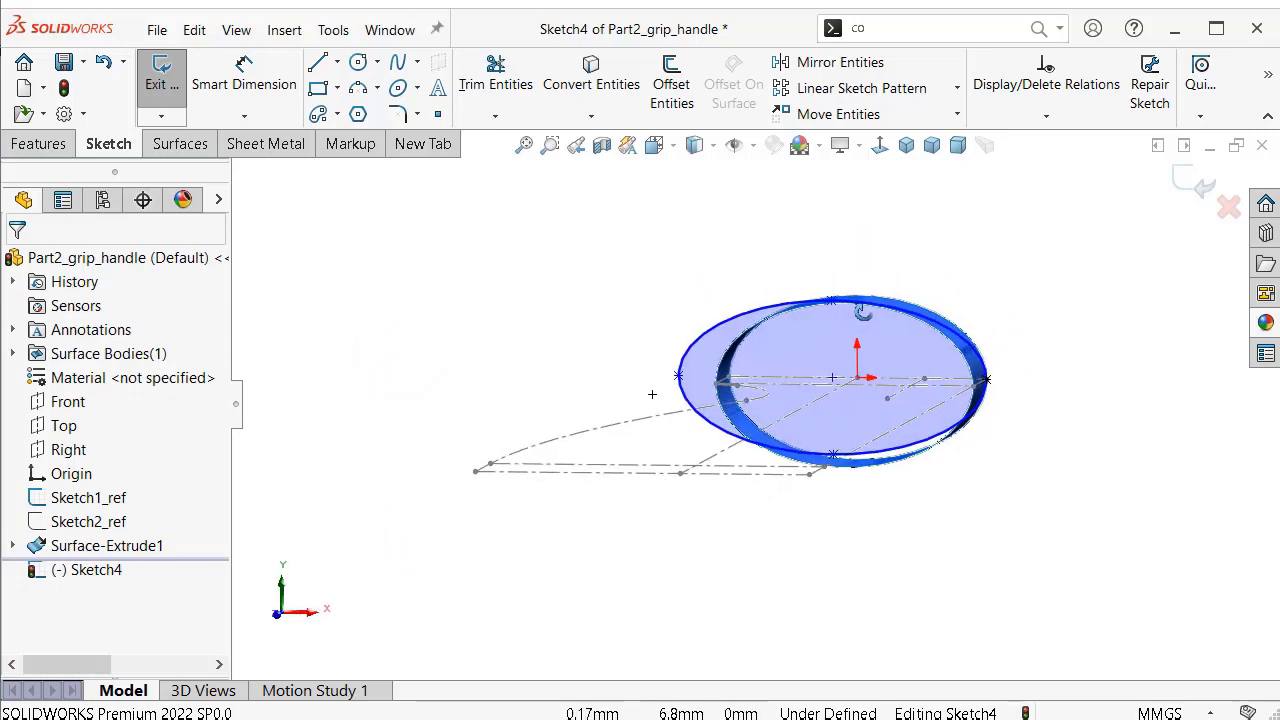
left_click(879, 146)
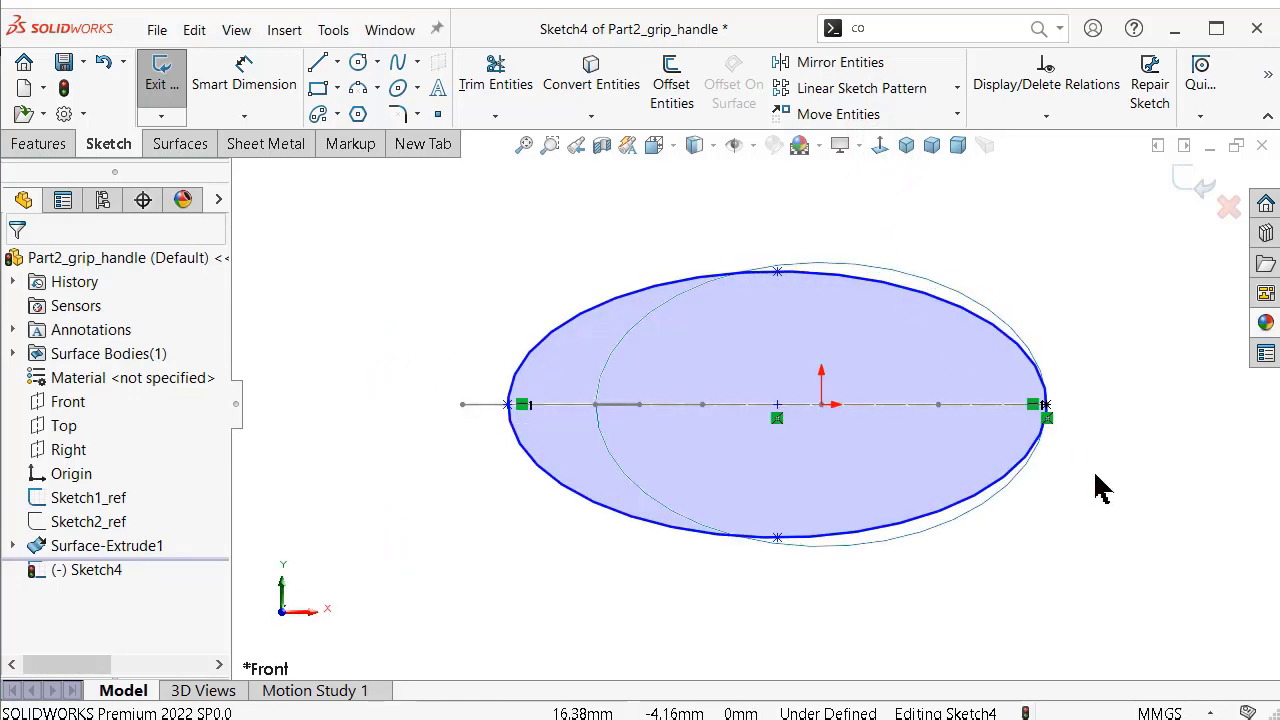
Dimension the ellipse height between its top and bottom vertices to 20 mm.
right_click_drag(1118, 510, 1128, 371)
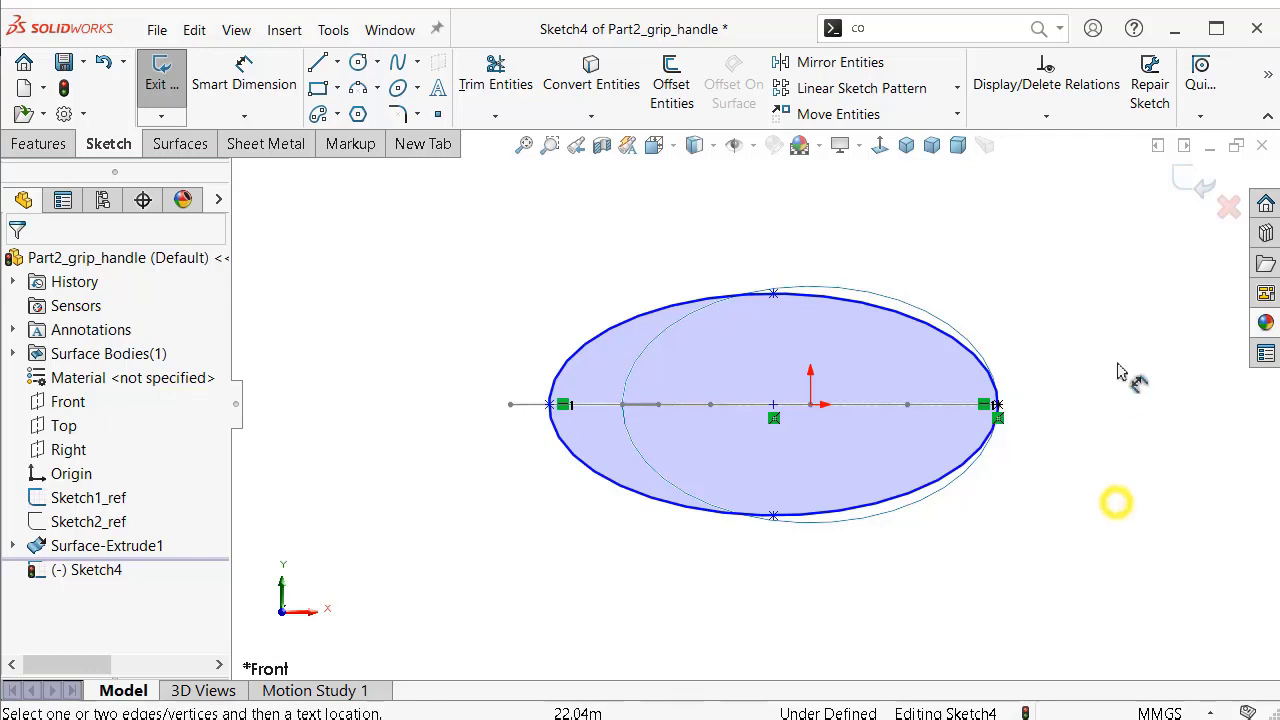
left_click(775, 298)
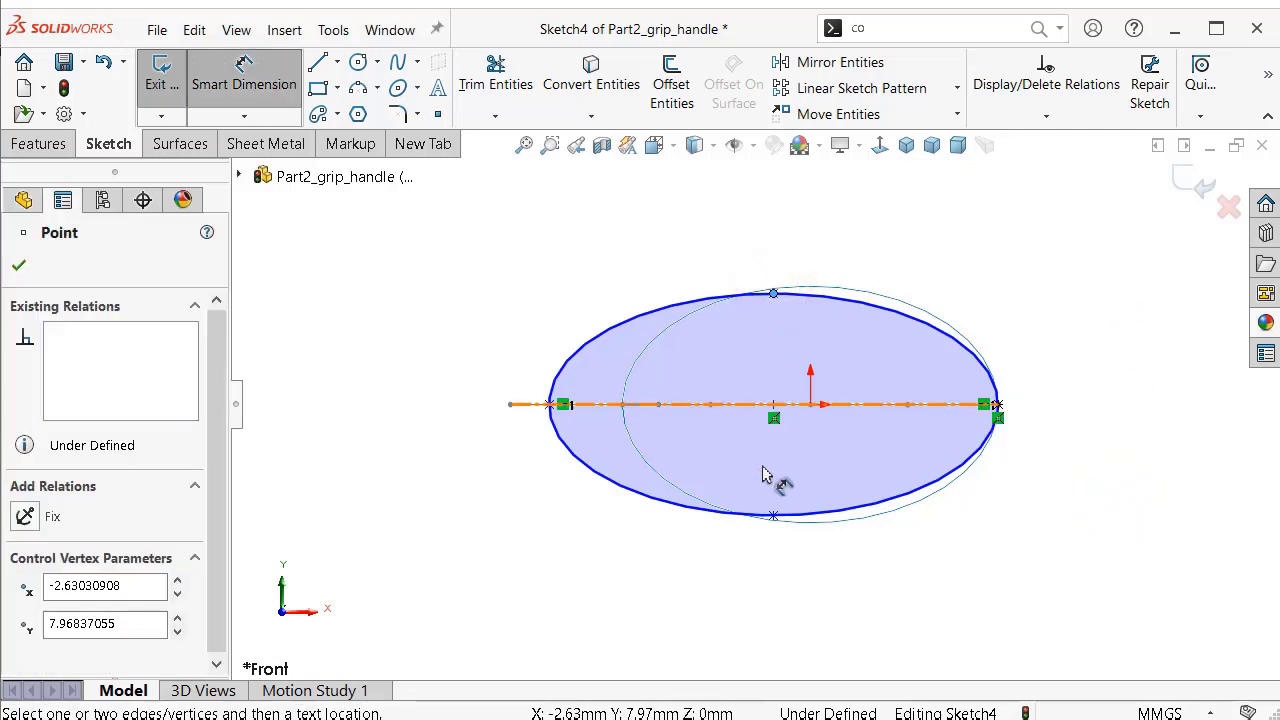
left_click(773, 521)
left_click(1140, 460)
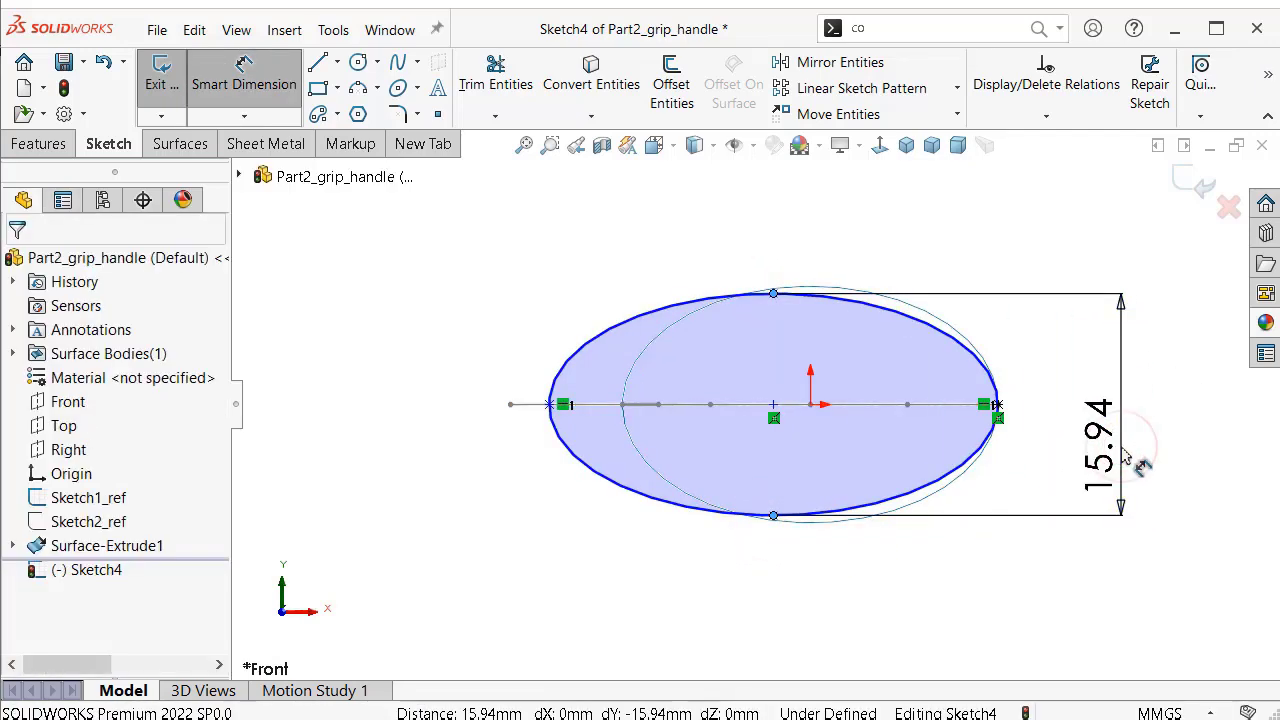
type("20")
key("Return")
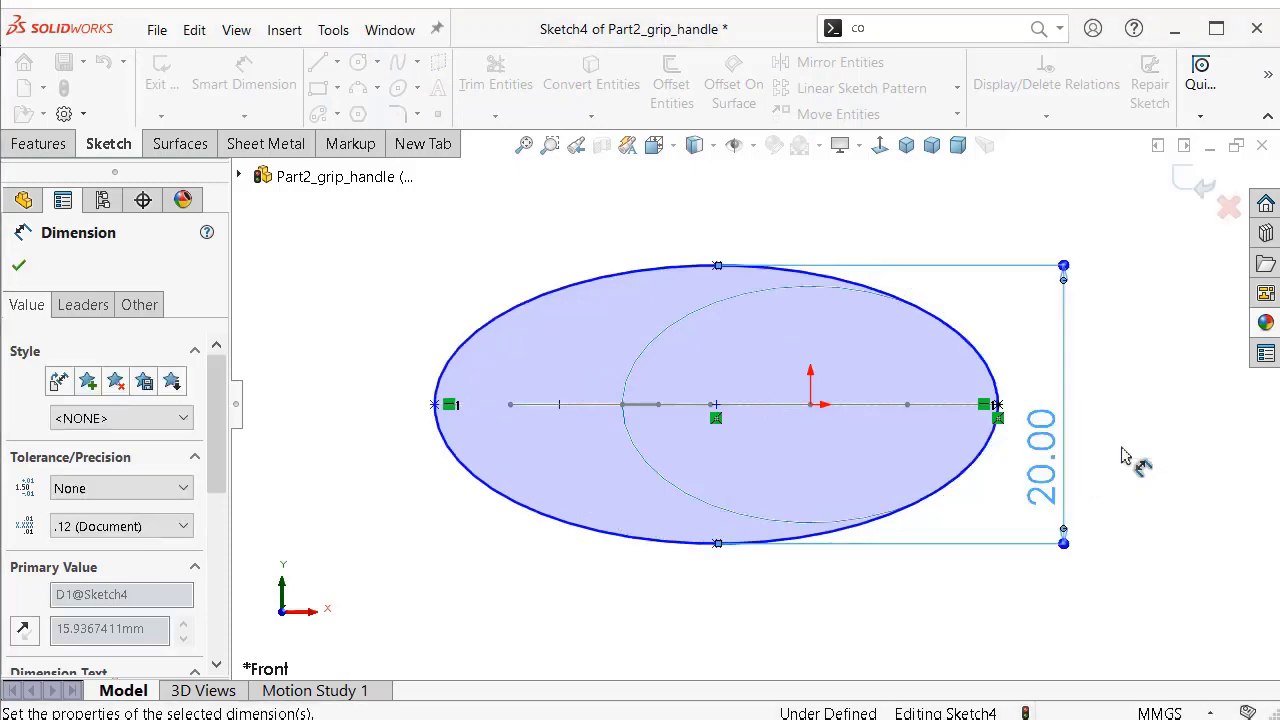
left_click(1043, 196)
key("f")
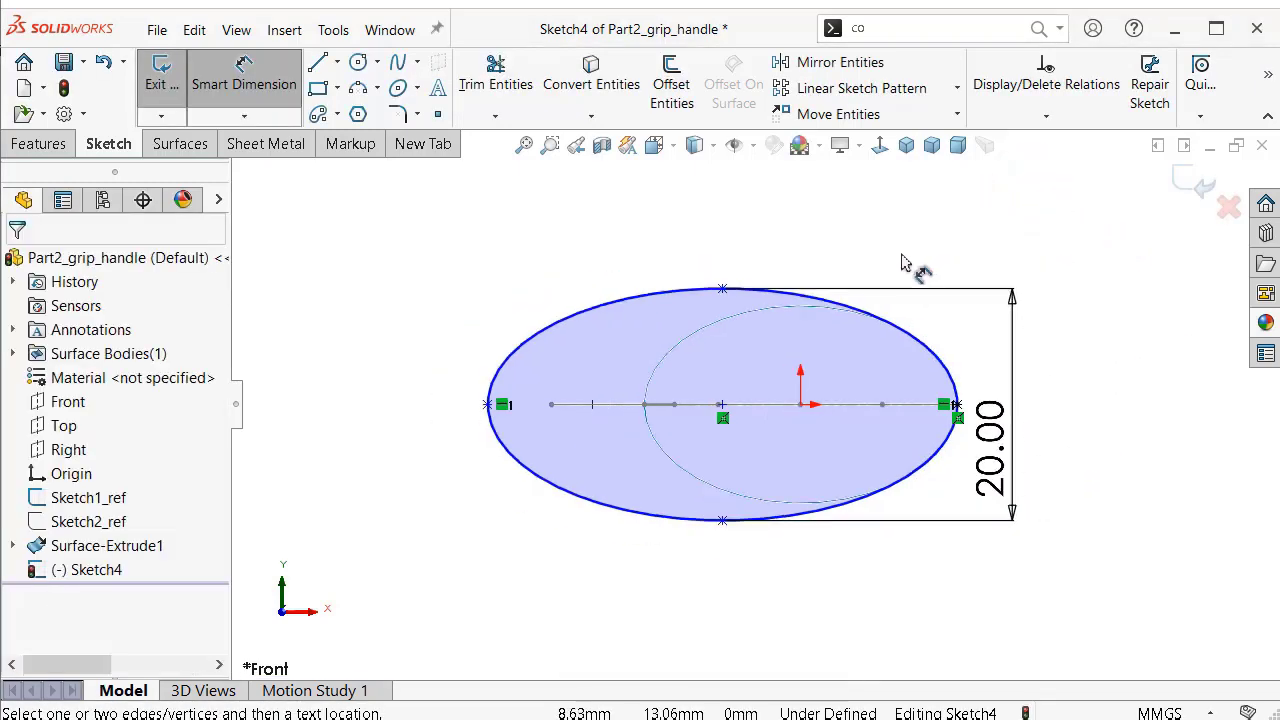
key("Escape")
Make the ellipse's left end coincident with the lower-left Sketch1_ref point.
scroll(840, 290, "down", 1)
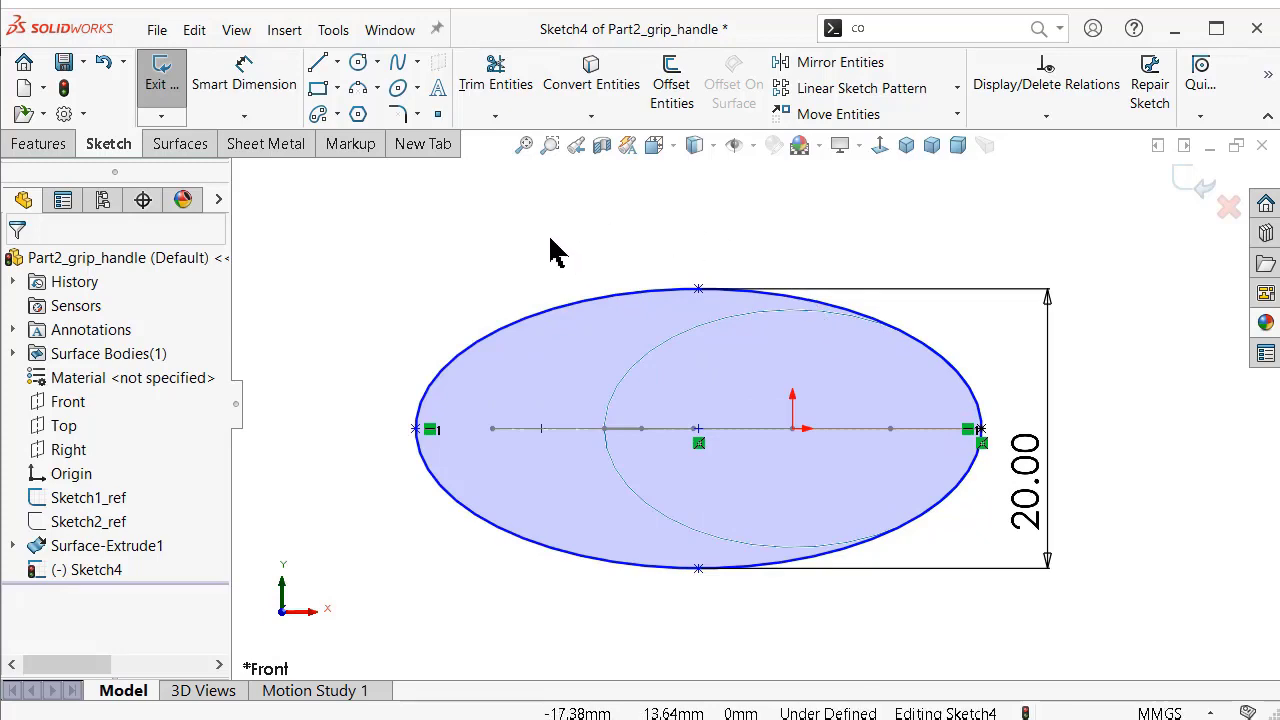
middle_click_drag(552, 252, 528, 271)
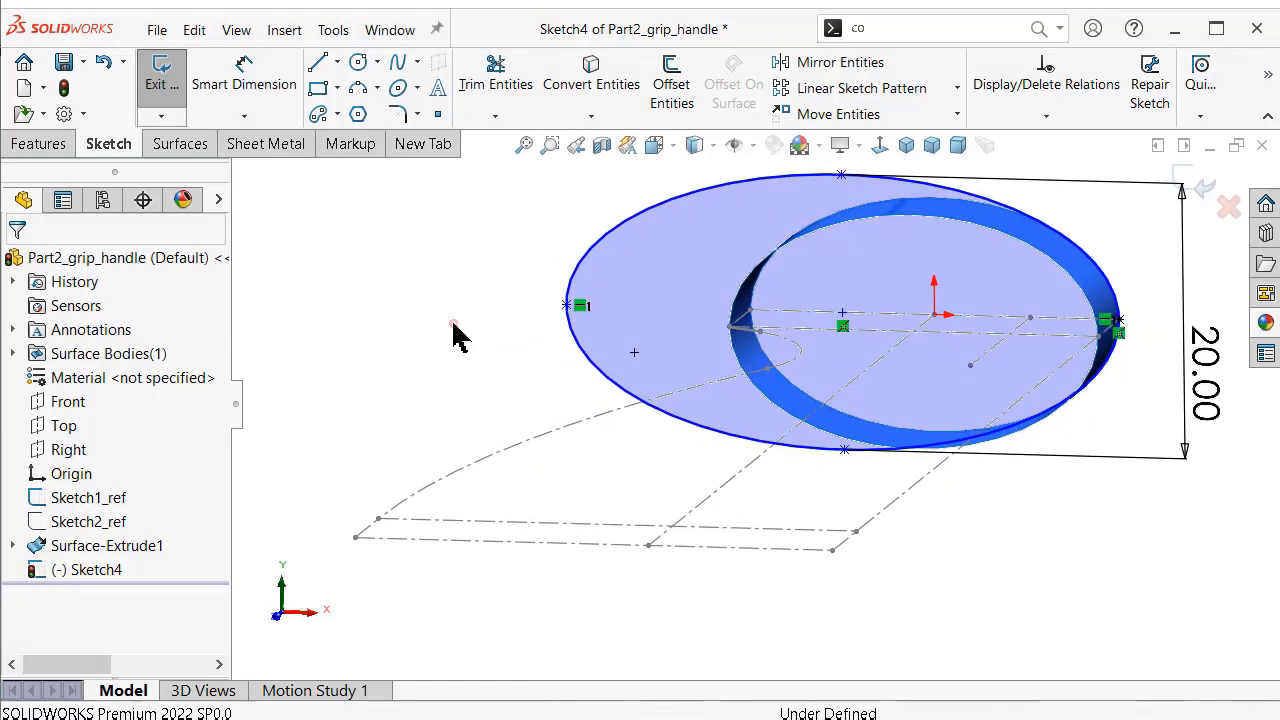
key("f")
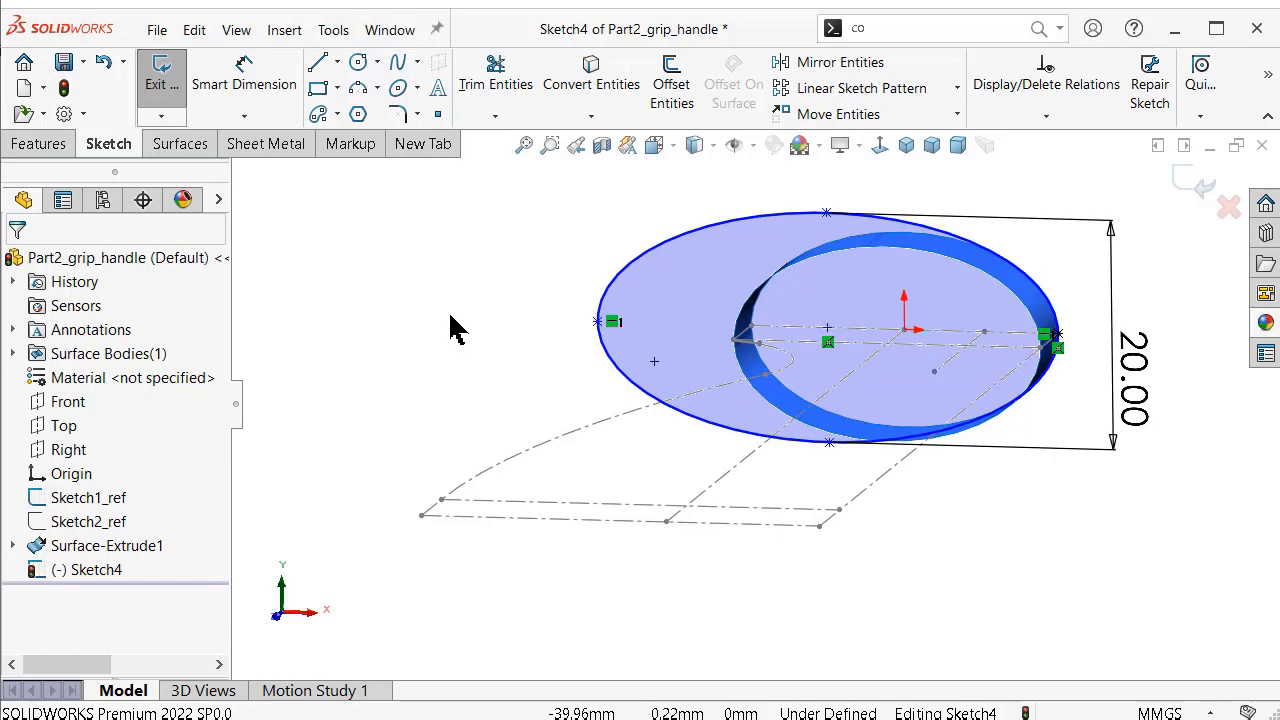
left_click(598, 321)
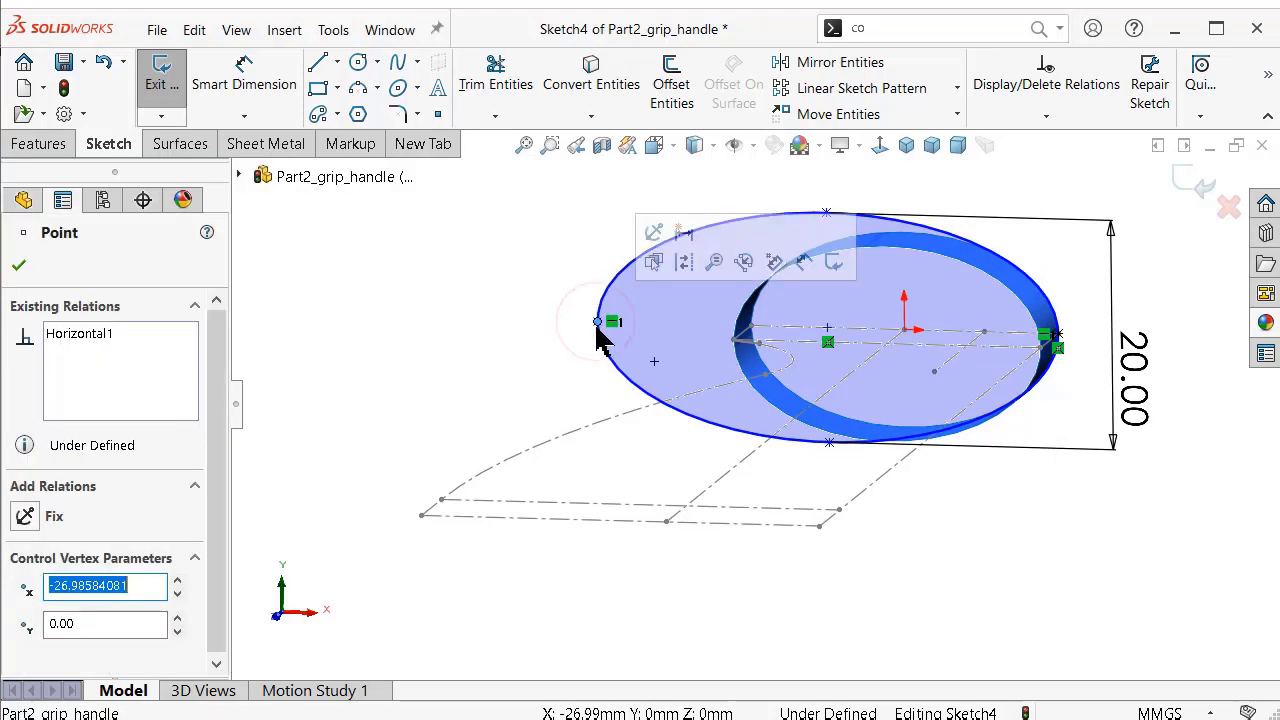
left_click(422, 516, "ctrl")
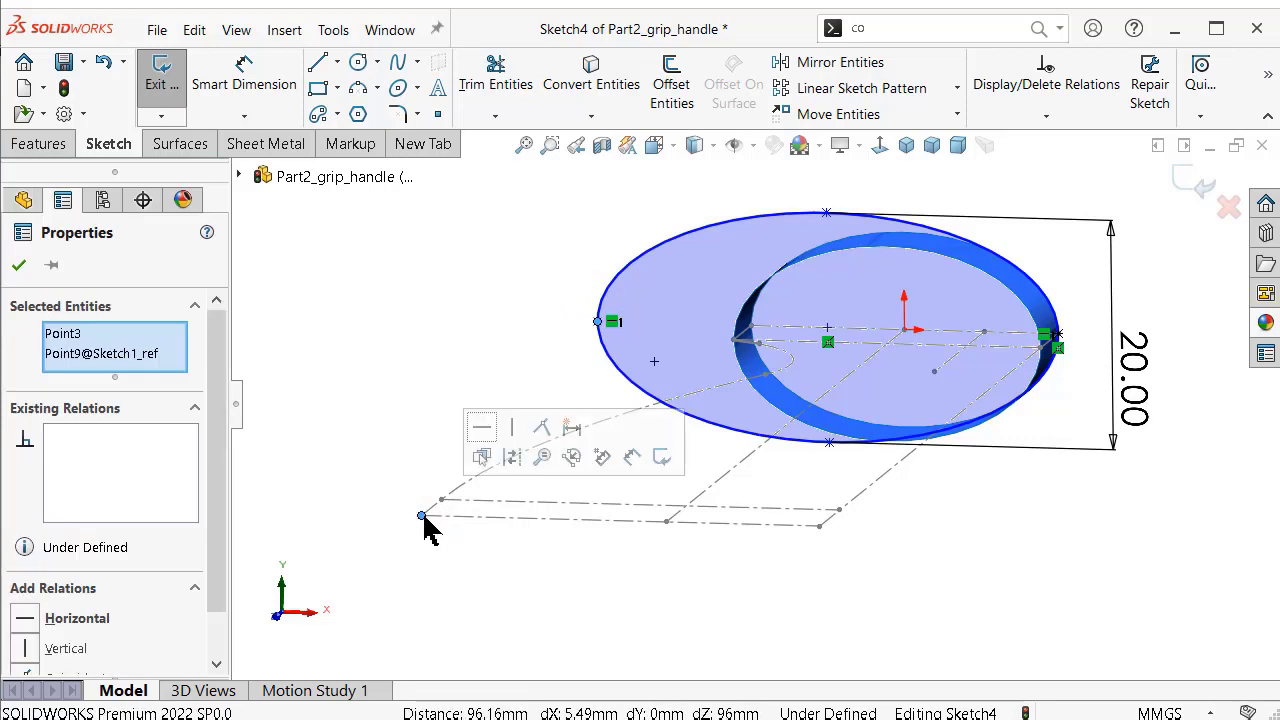
left_click(537, 430)
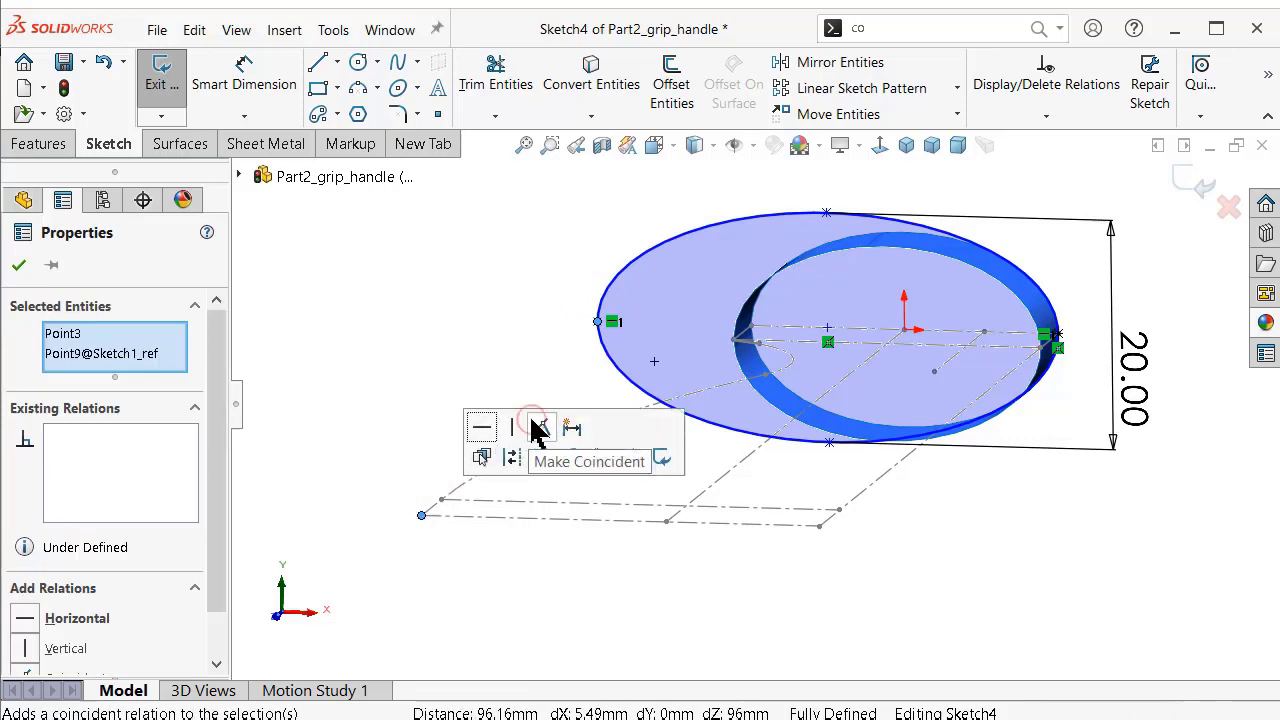
left_click(505, 290)
mouse_move(657, 323)
middle_mouse_down()
mouse_move(670, 282)
mouse_move(629, 286)
mouse_move(557, 349)
mouse_move(580, 414)
middle_mouse_up()
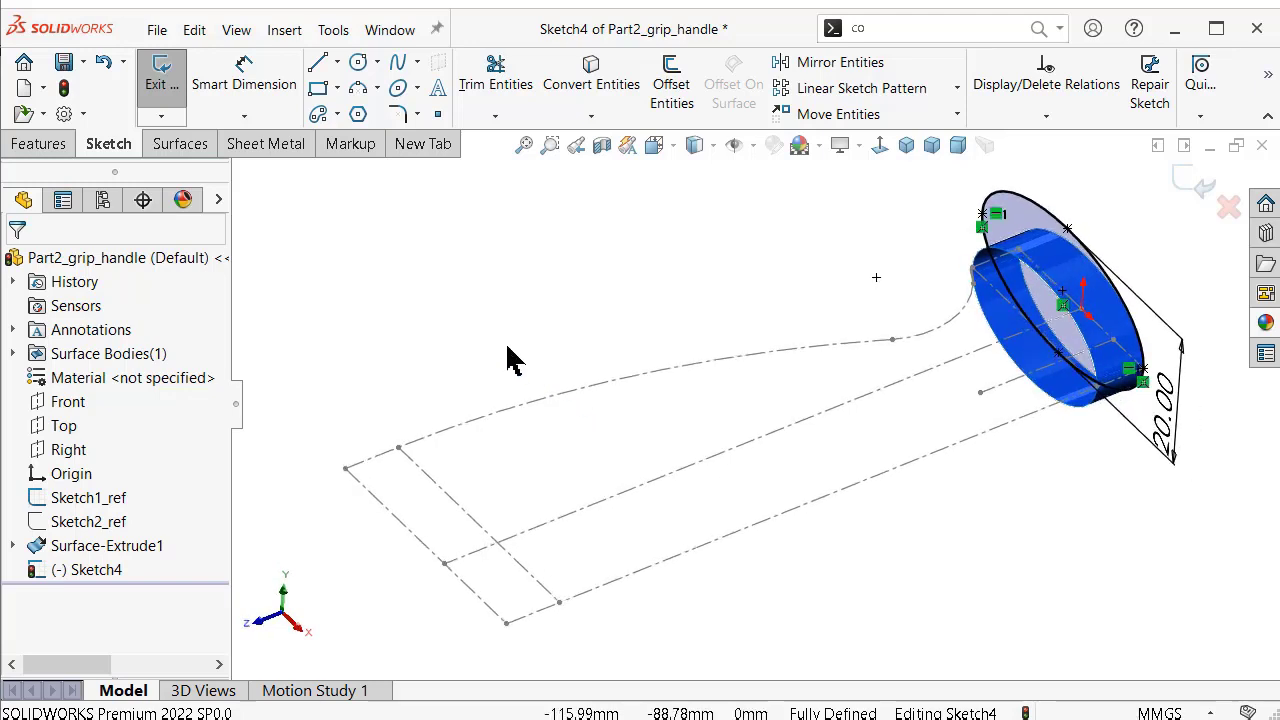
Start an extruded surface from Sketch4 beginning at a reversed 96 mm offset.
left_click(172, 147)
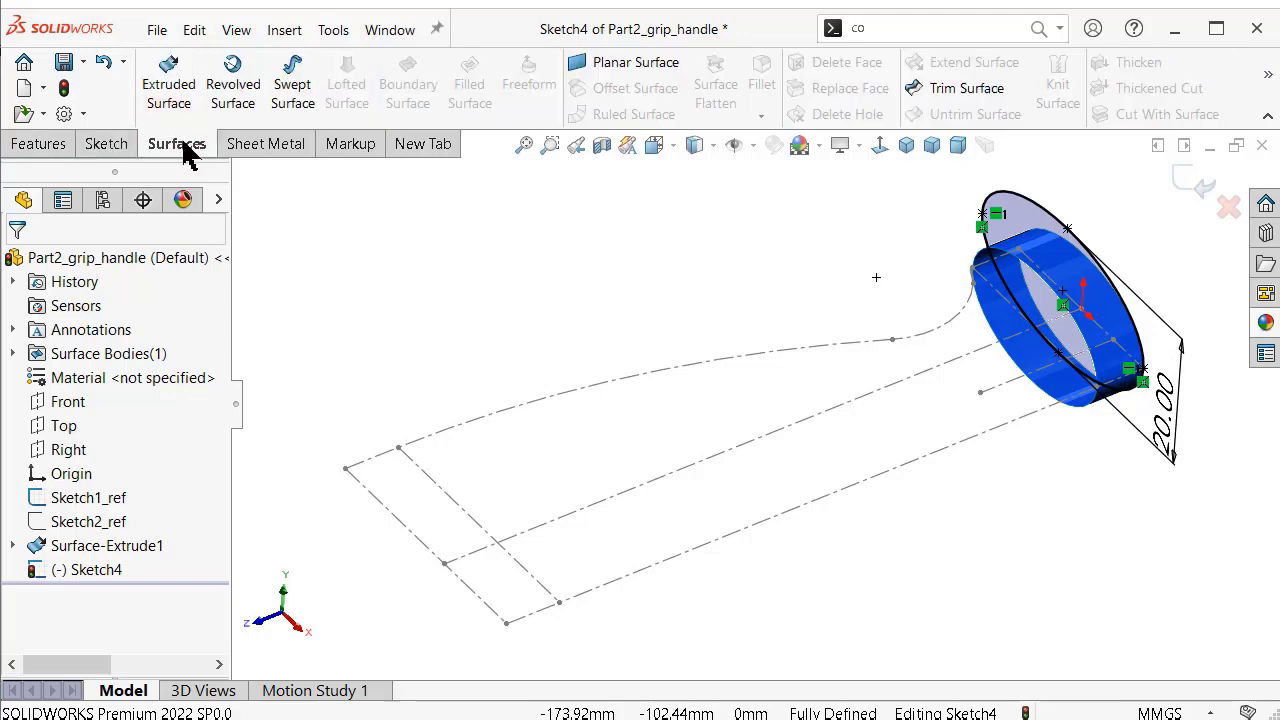
left_click(172, 78)
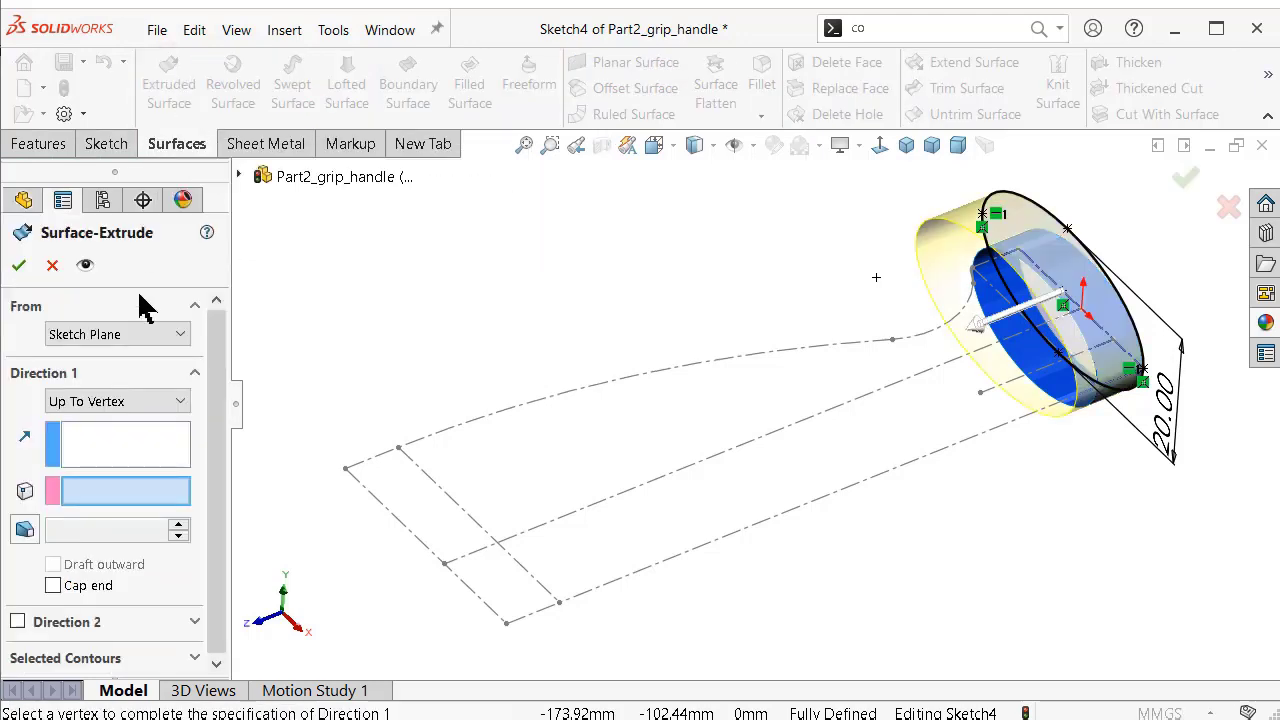
left_click(130, 334)
left_click(92, 406)
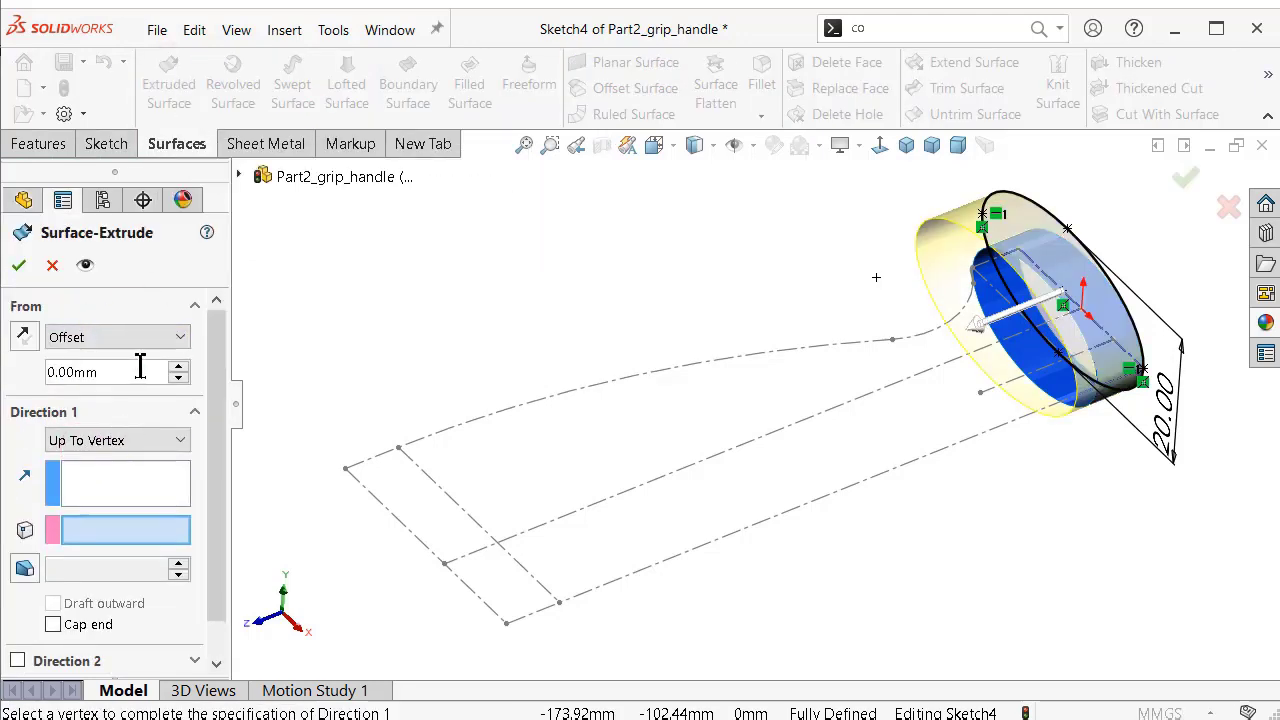
double_click(140, 368)
type("96")
key("Return")
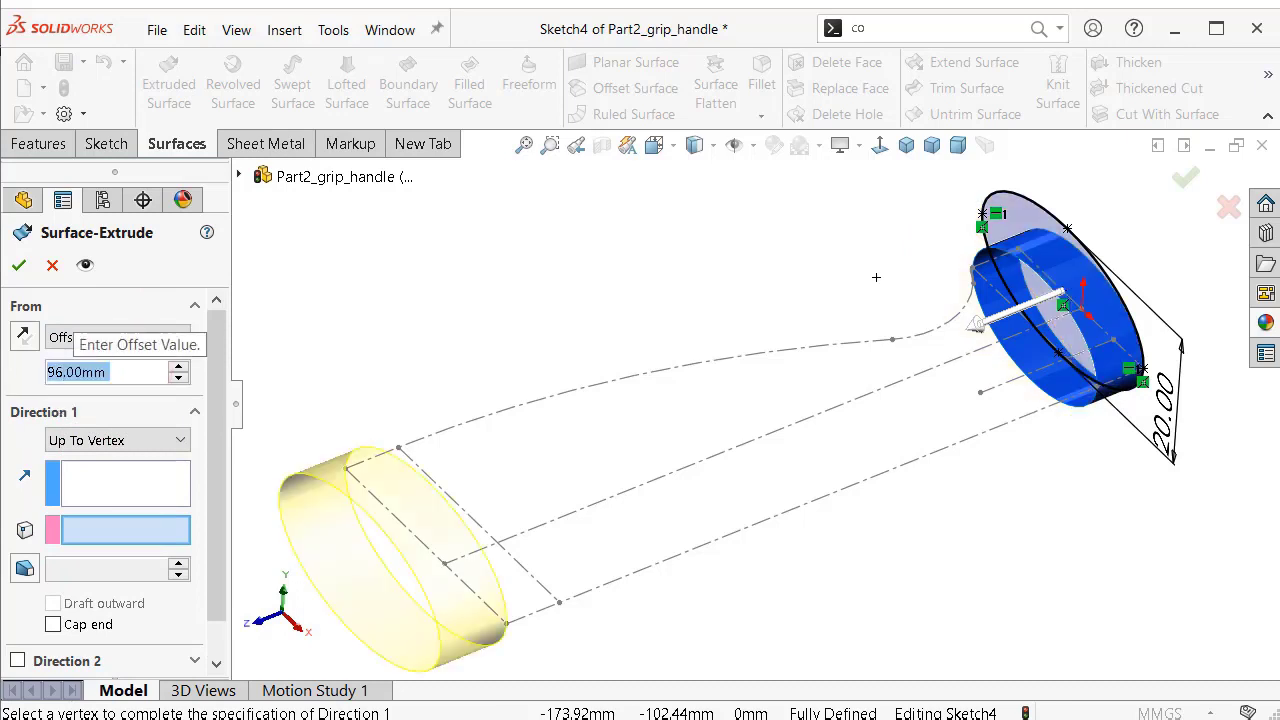
left_click(26, 338)
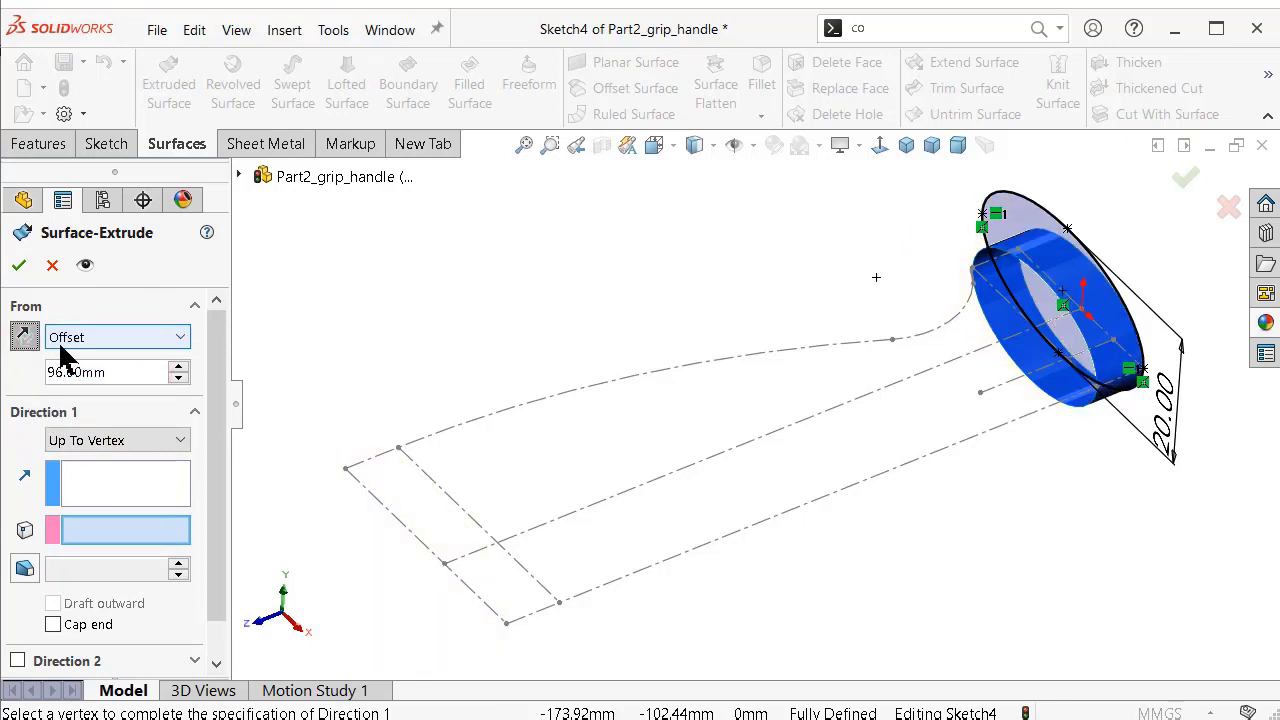
End the extrusion at the path's end point, create Surface-Extrude2, and save the part.
mouse_move(480, 485)
middle_mouse_down()
mouse_move(457, 494)
mouse_move(443, 600)
mouse_move(471, 565)
mouse_move(480, 470)
middle_mouse_up()
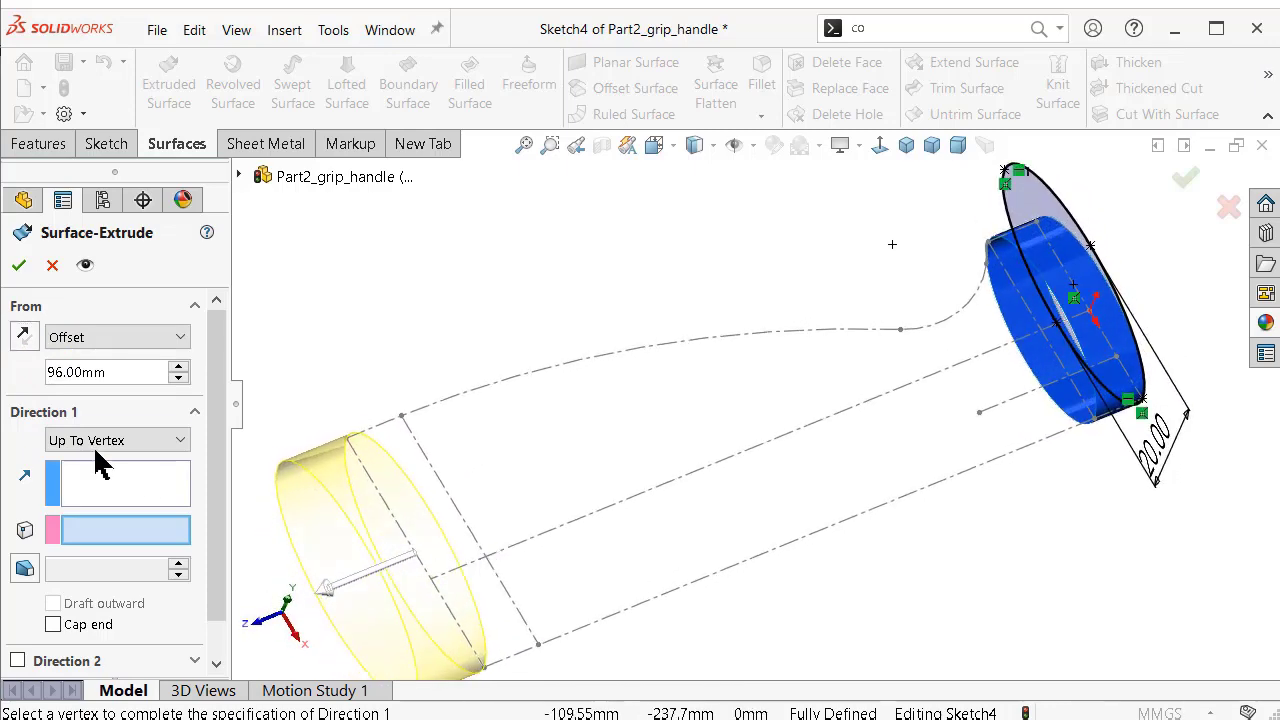
left_click(402, 414)
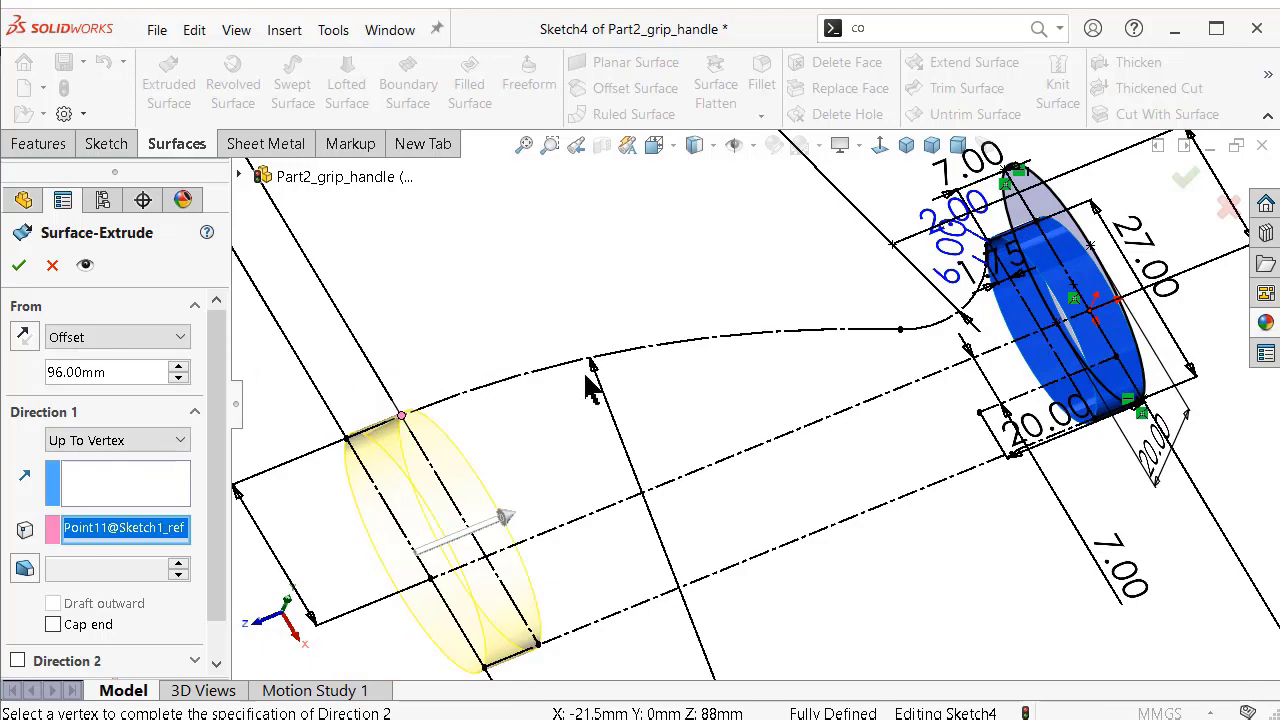
middle_click_drag(590, 385, 574, 345)
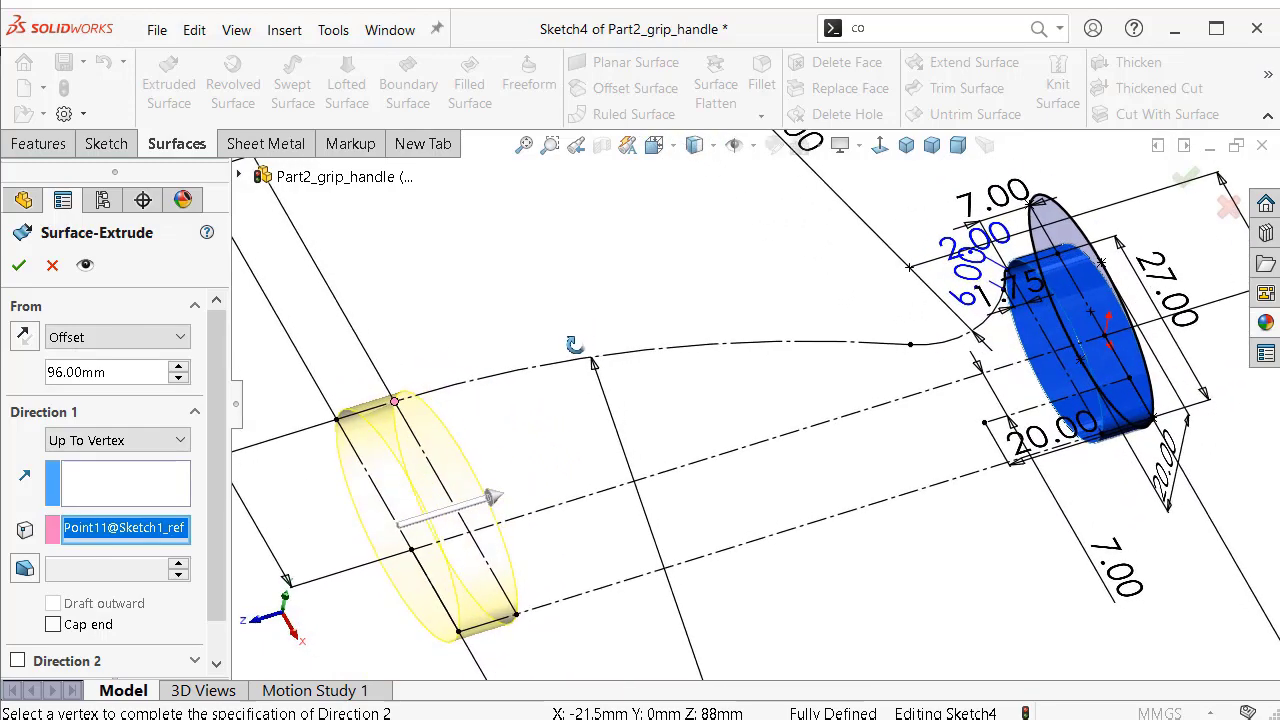
left_click(20, 265)
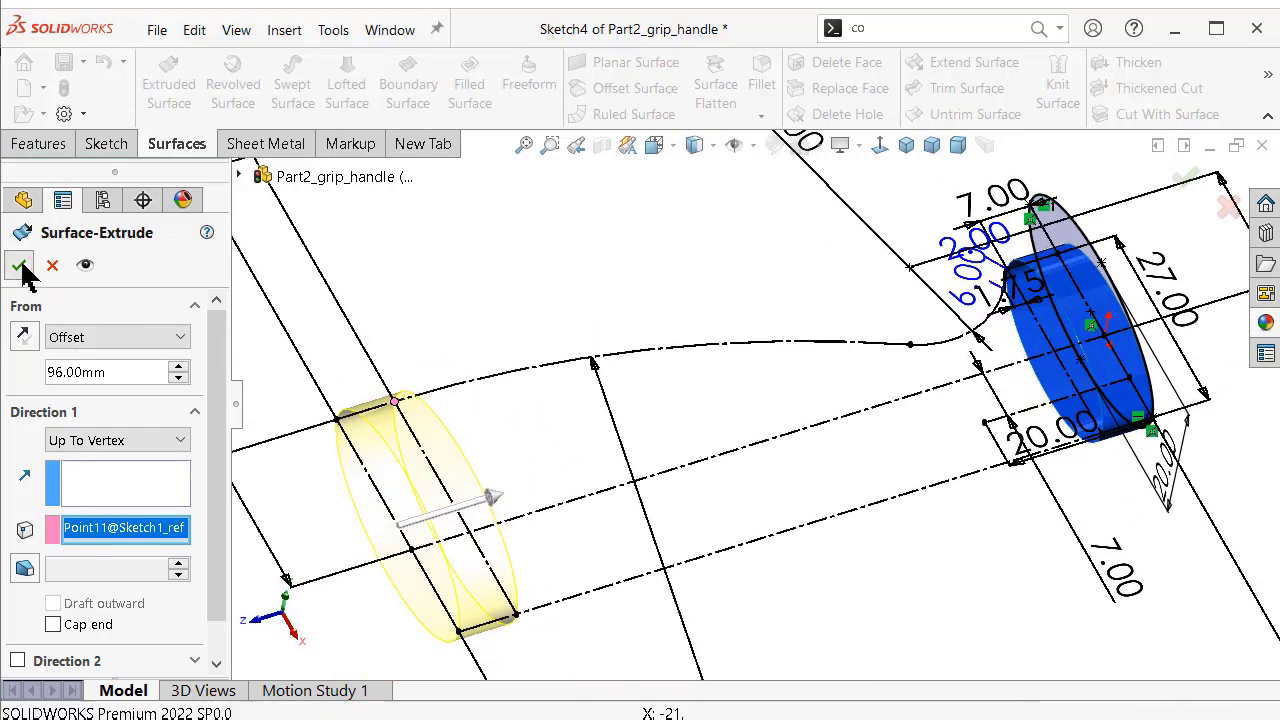
mouse_move(496, 265)
middle_mouse_down()
mouse_move(585, 296)
mouse_move(478, 420)
mouse_move(517, 406)
mouse_move(561, 298)
middle_mouse_up()
key("ctrl+s")
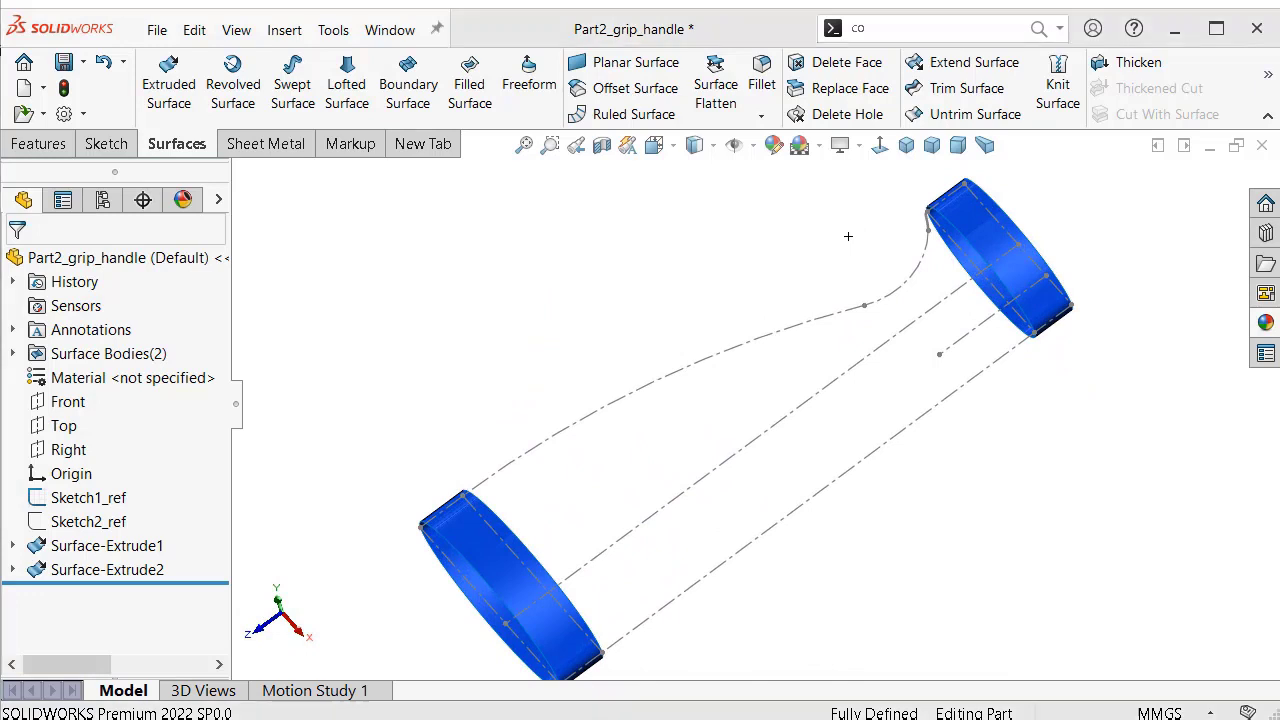
left_click(347, 86)
scroll(1078, 300, "down", 2)
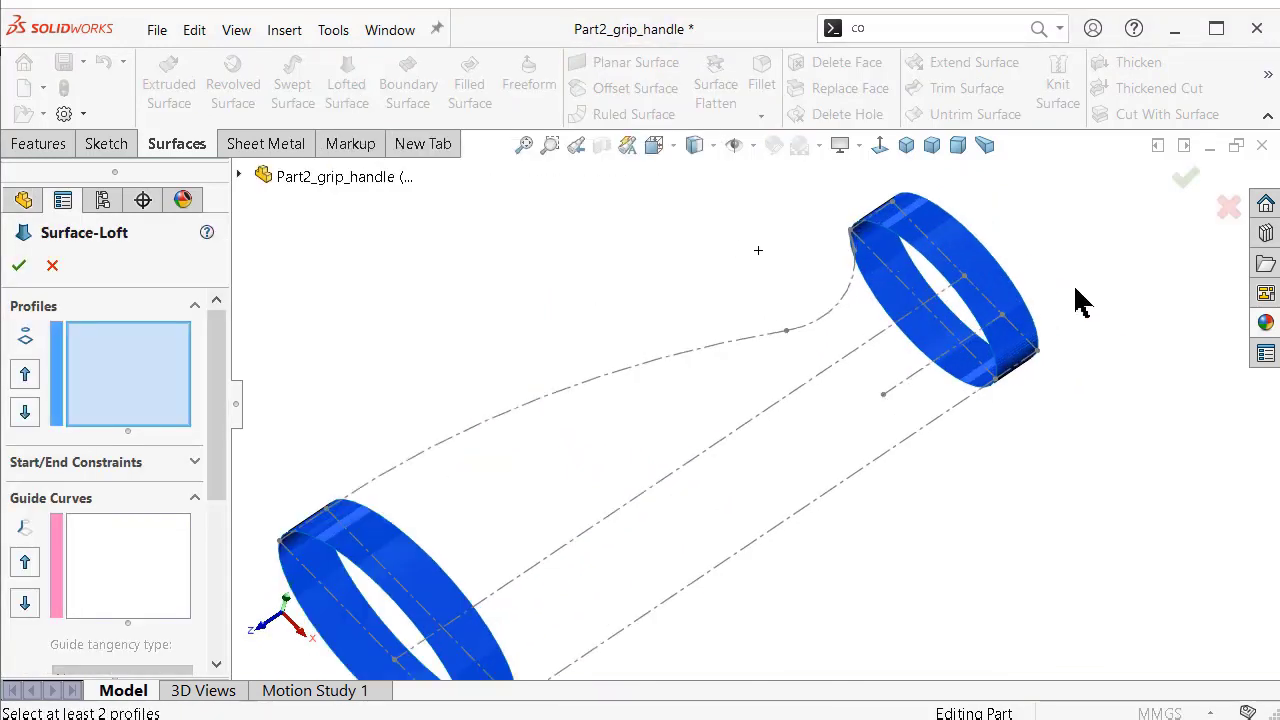
left_click(940, 271)
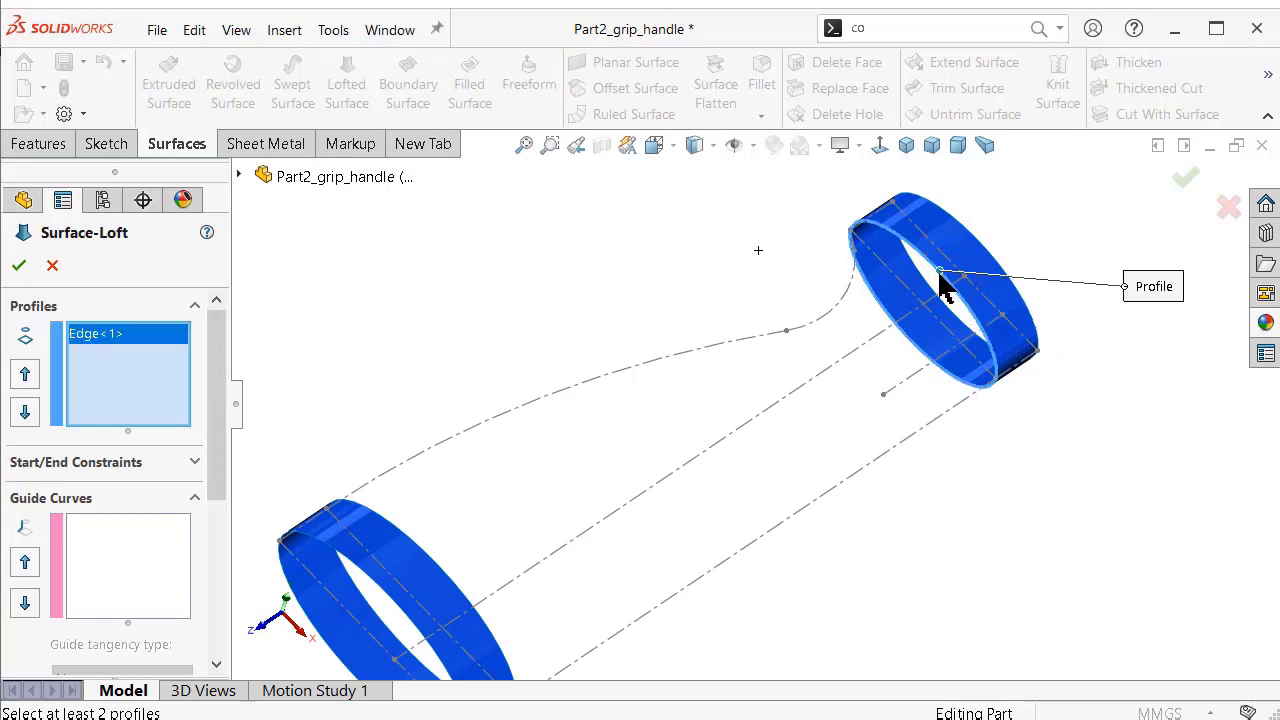
left_click(422, 551)
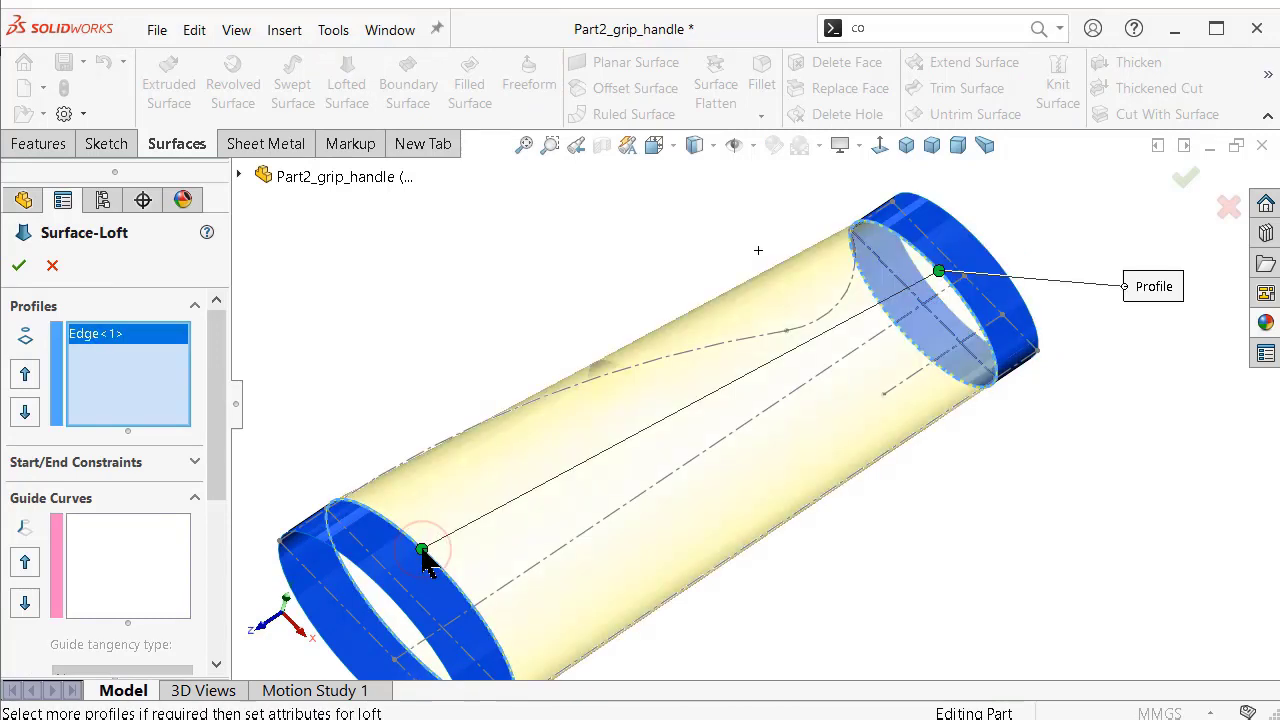
left_click(112, 575)
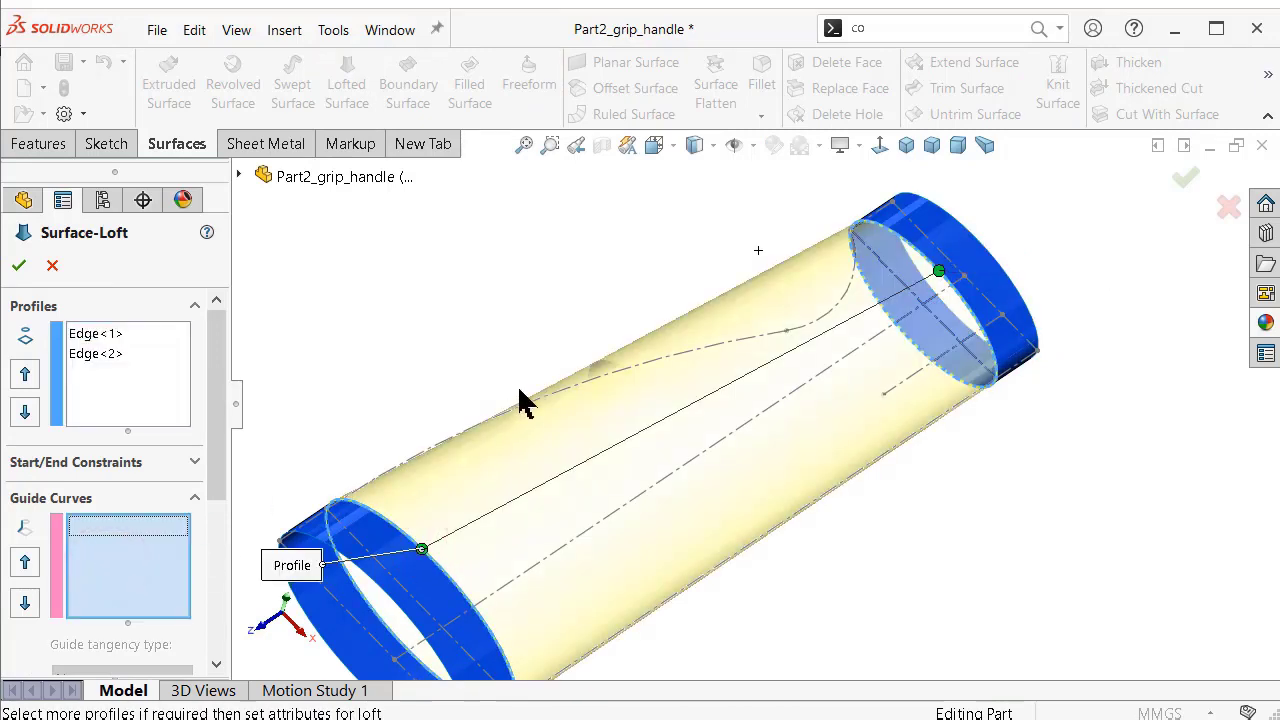
left_click(649, 364)
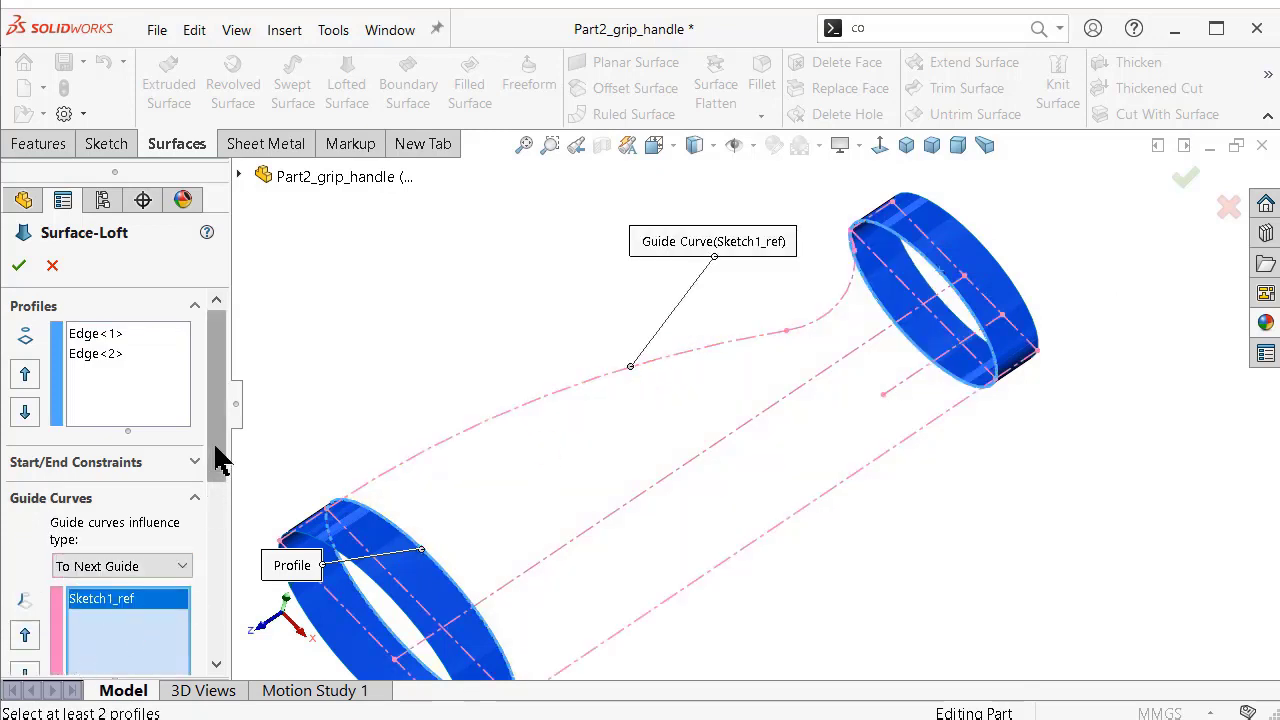
left_click_drag(215, 457, 219, 514)
right_click(145, 490)
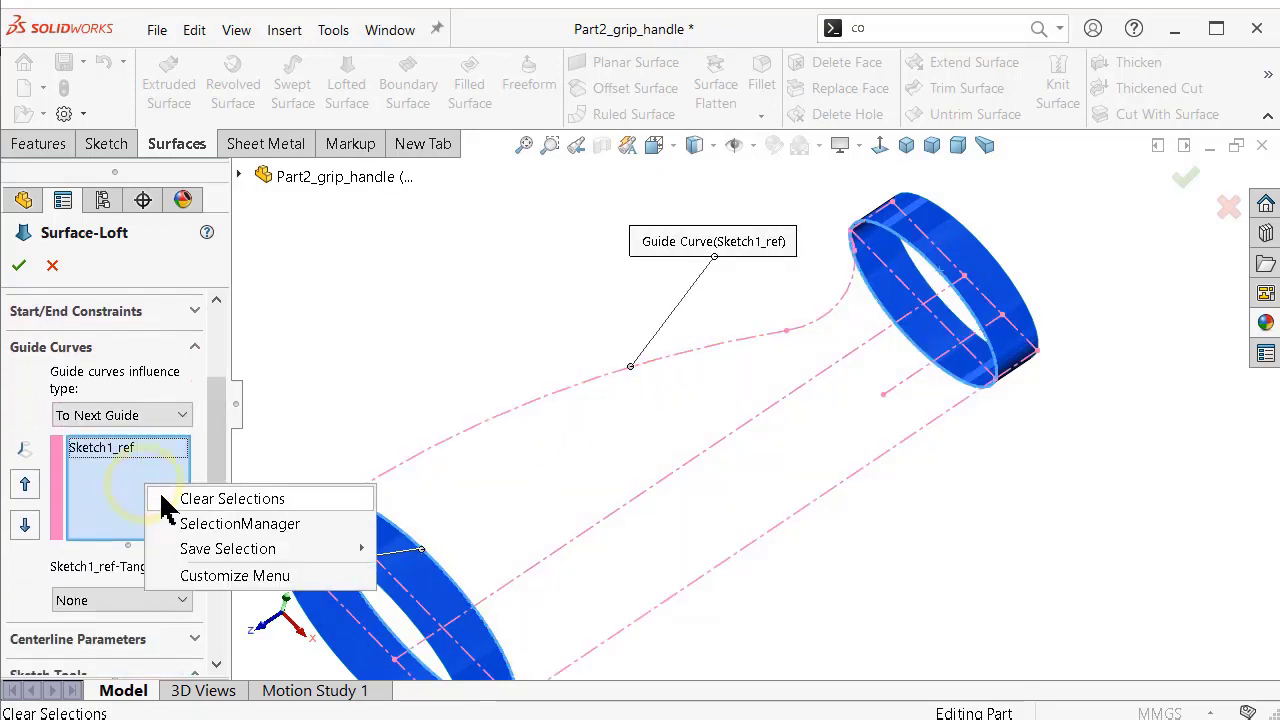
left_click(161, 497)
right_click(146, 407)
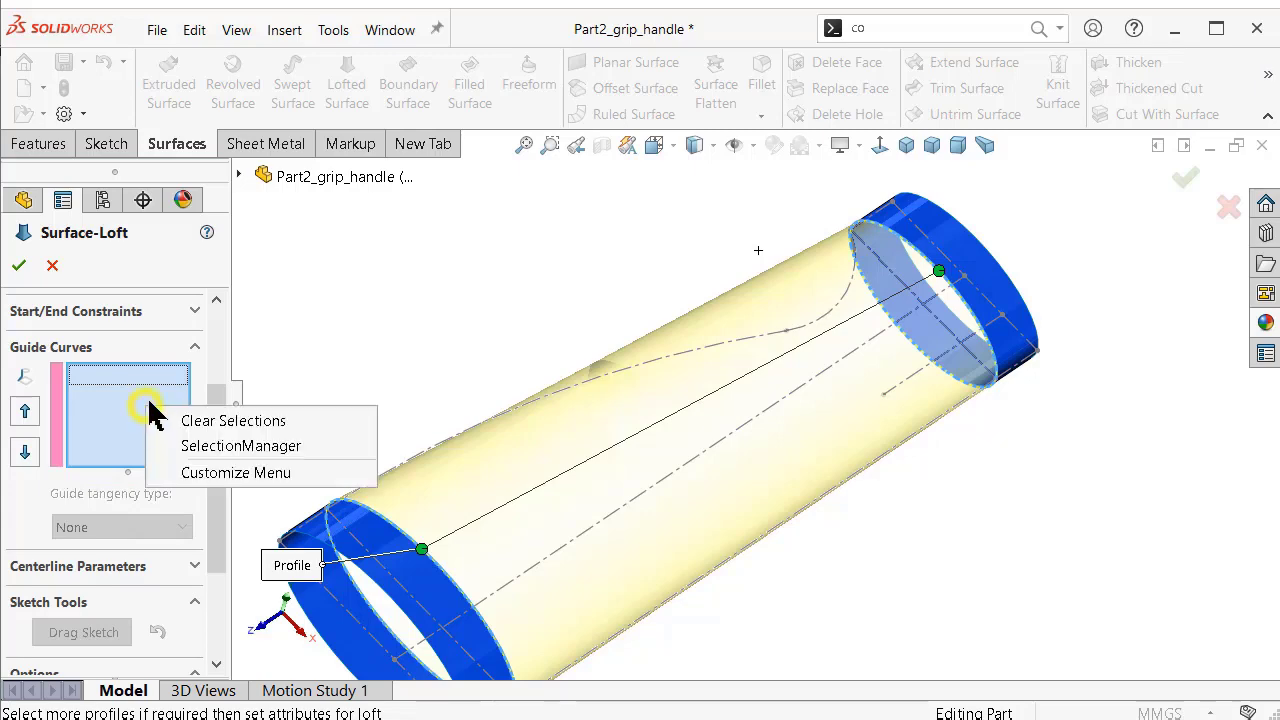
left_click(152, 447)
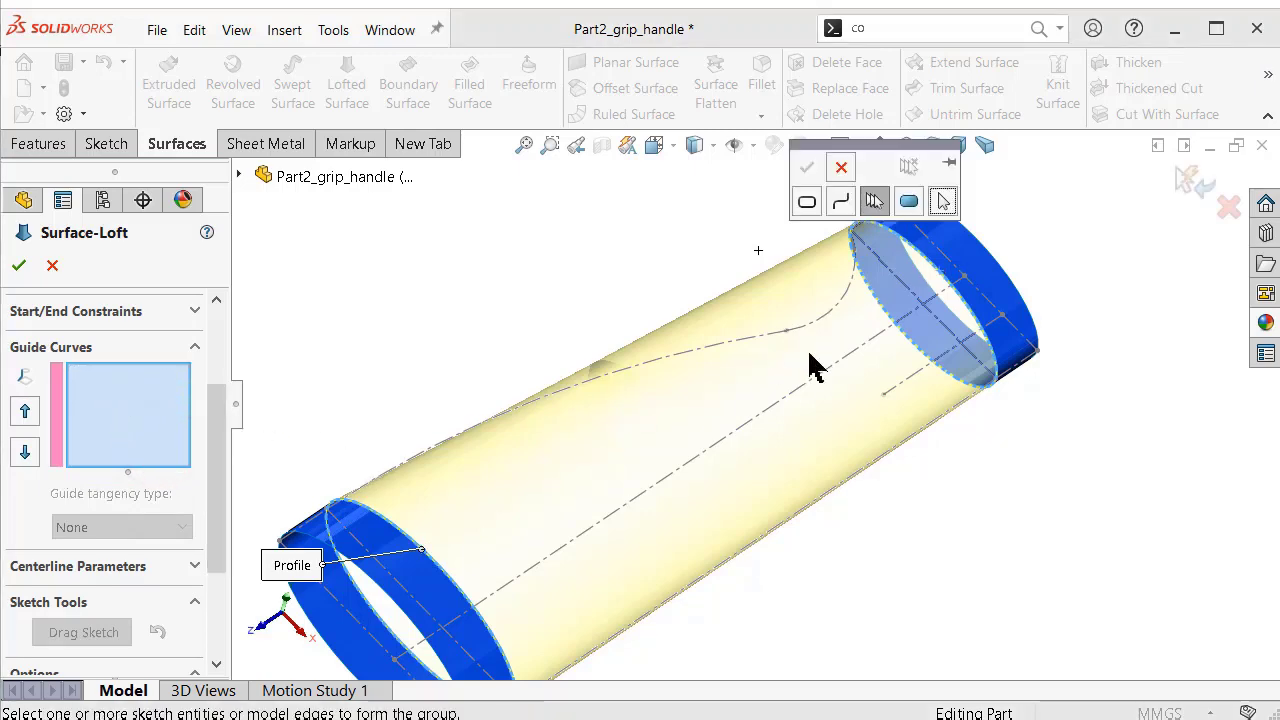
scroll(850, 283, "down", 3)
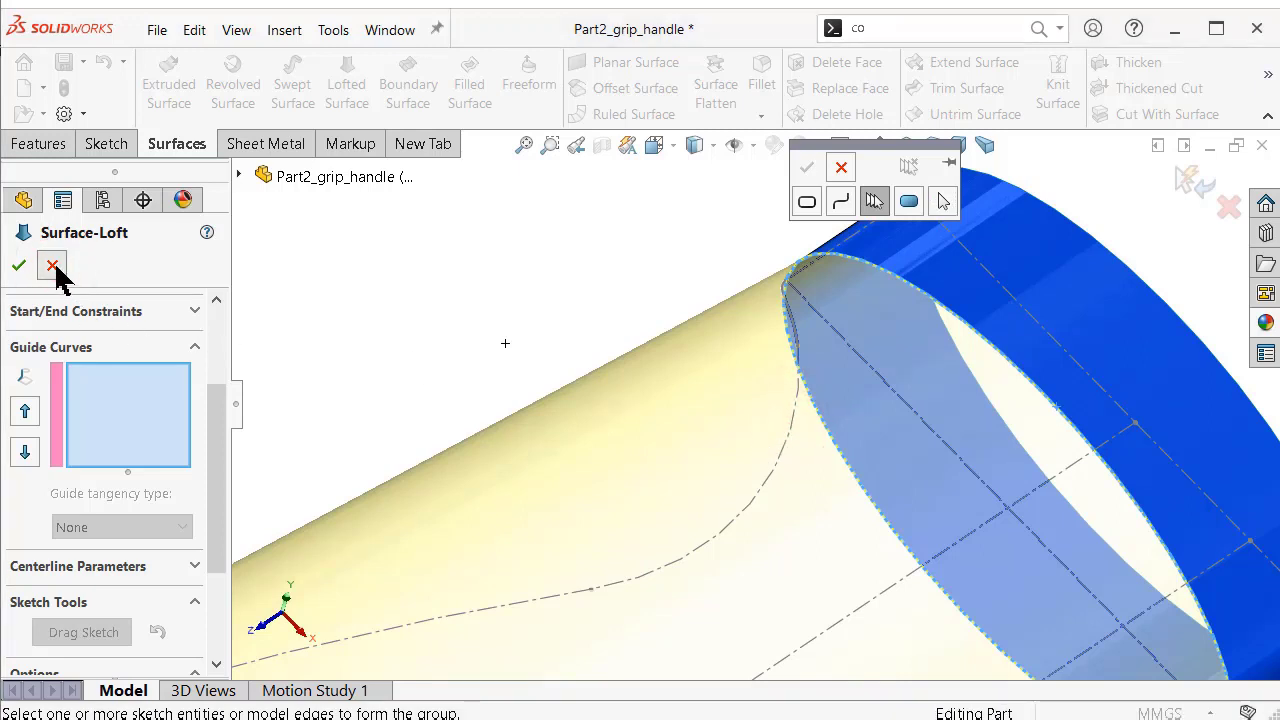
left_click(840, 203)
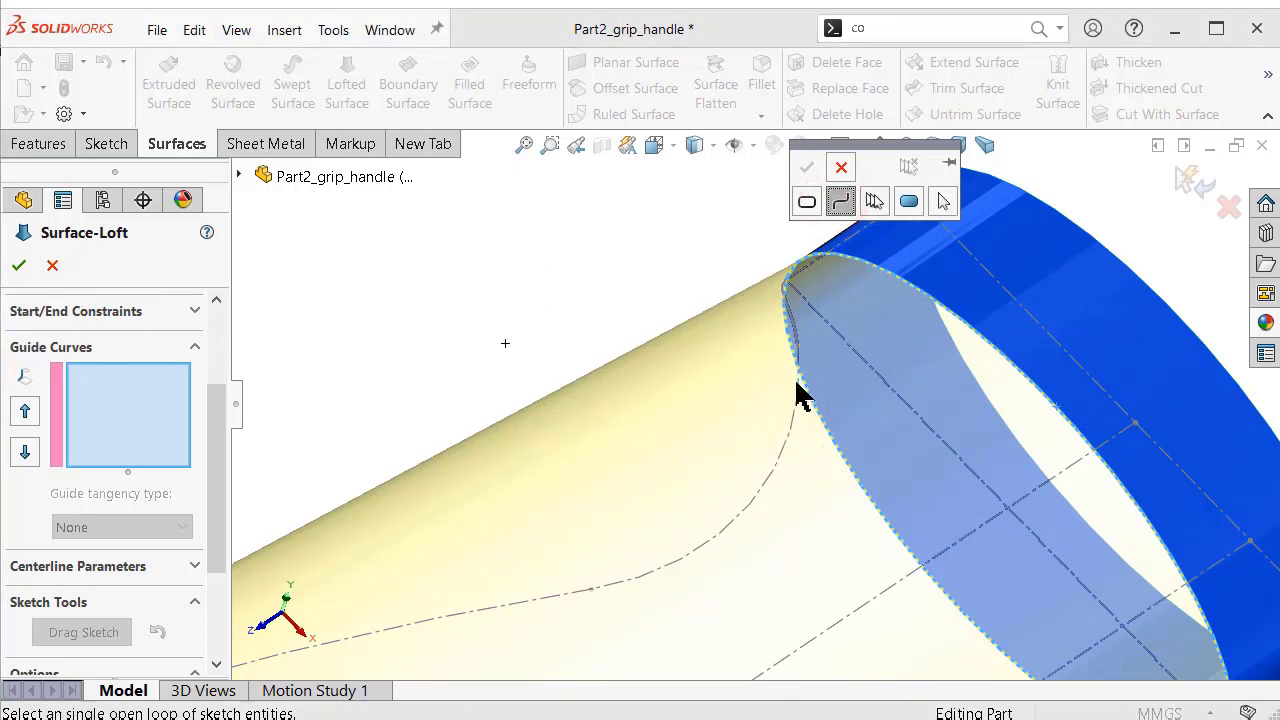
scroll(676, 390, "up", 2)
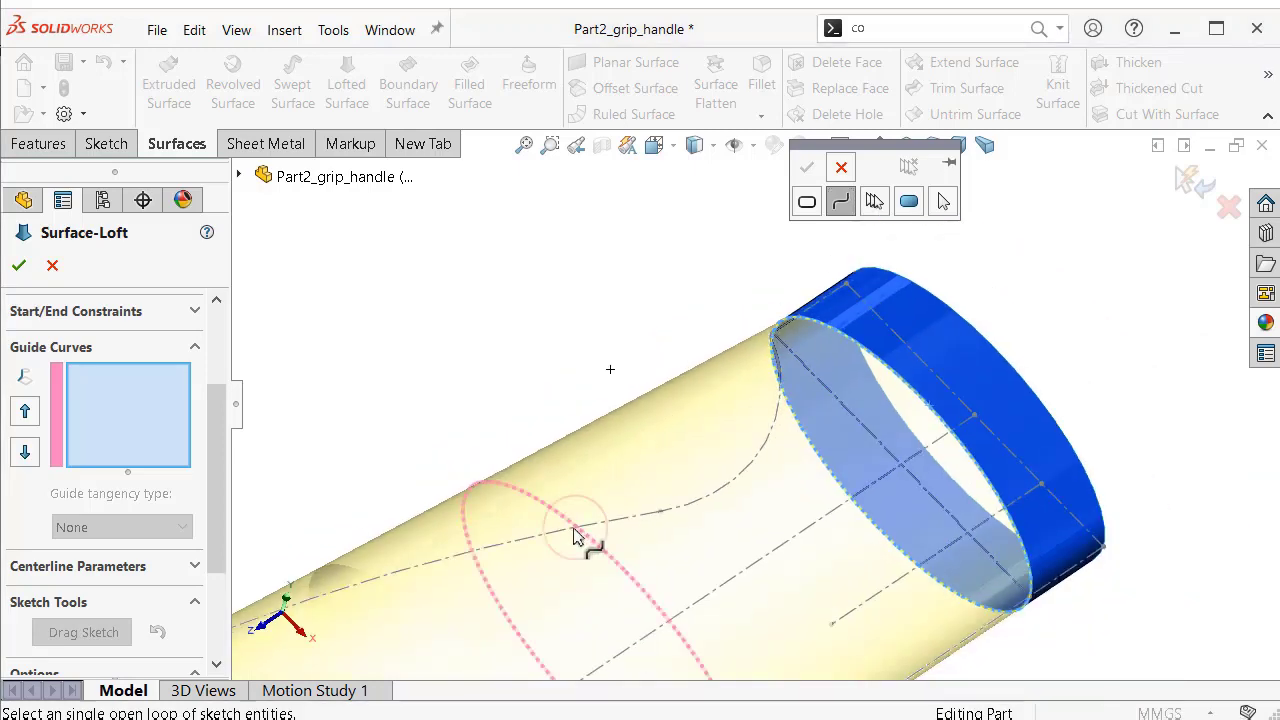
left_click(52, 265)
middle_click_drag(632, 296, 617, 453)
Edit Sketch1_ref and inspect the spline and tangent arc near the small ring.
left_click(612, 465)
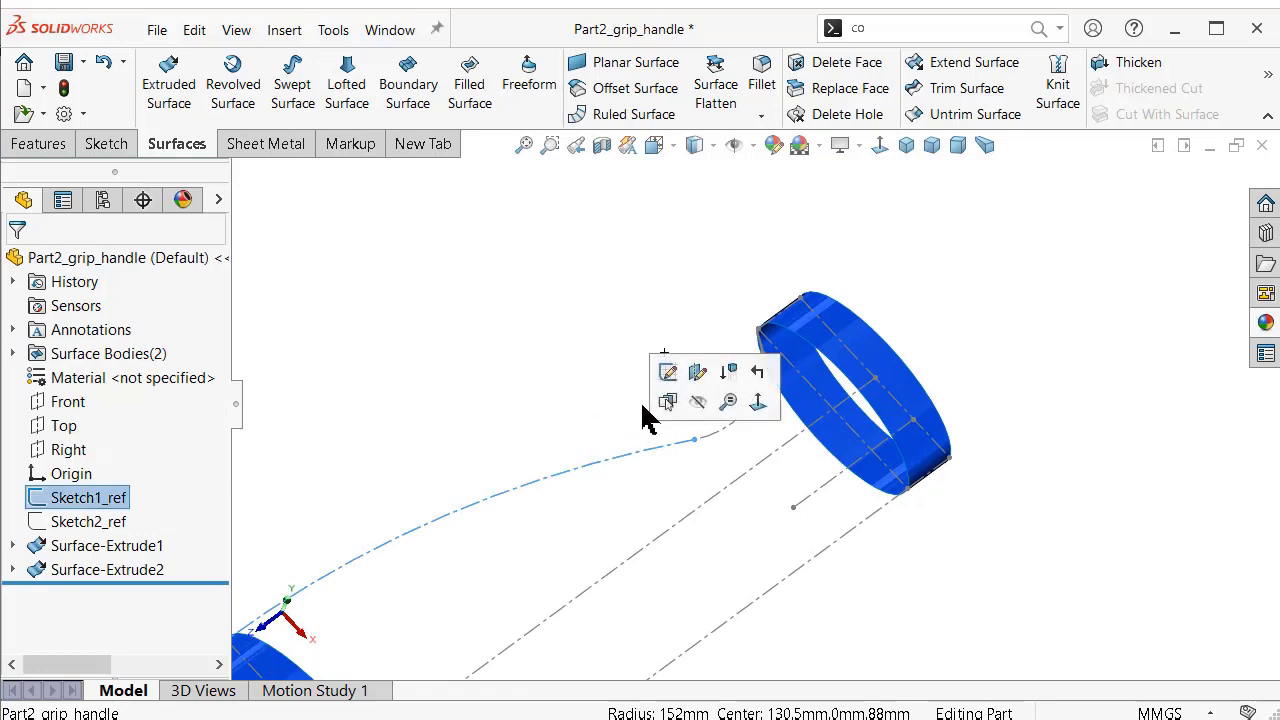
left_click(666, 372)
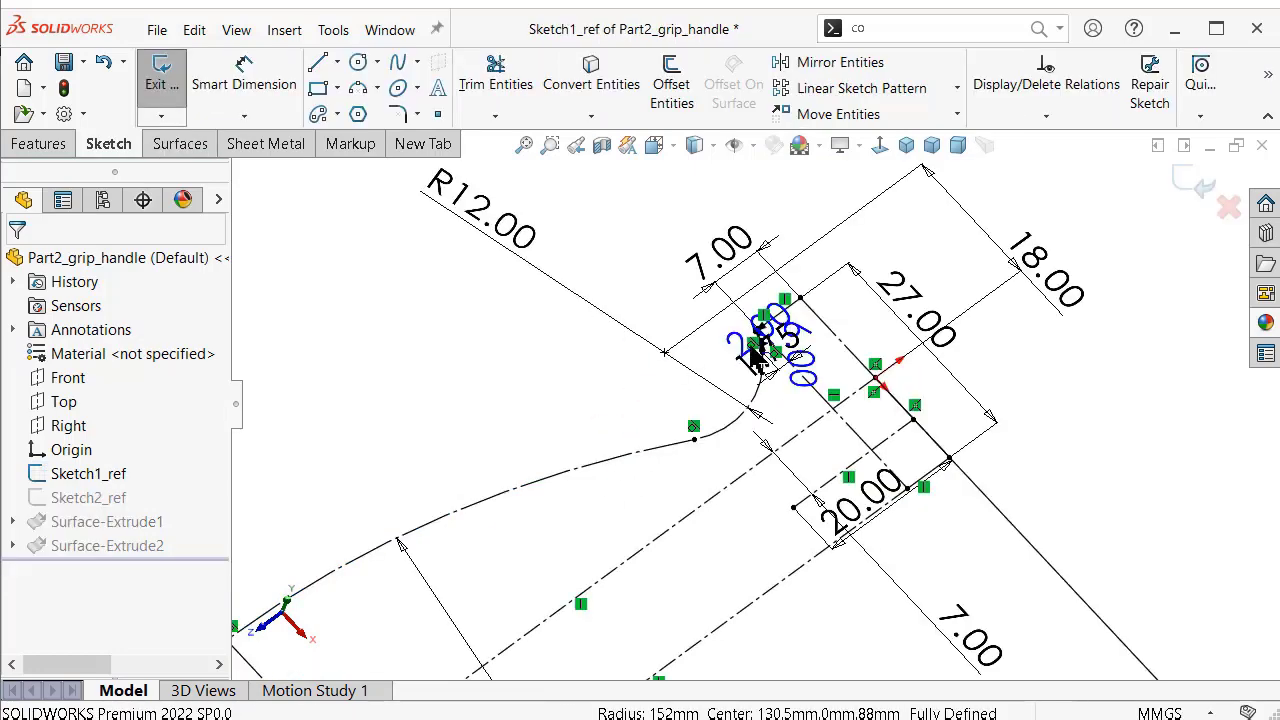
scroll(757, 360, "down", 5)
left_click(808, 518)
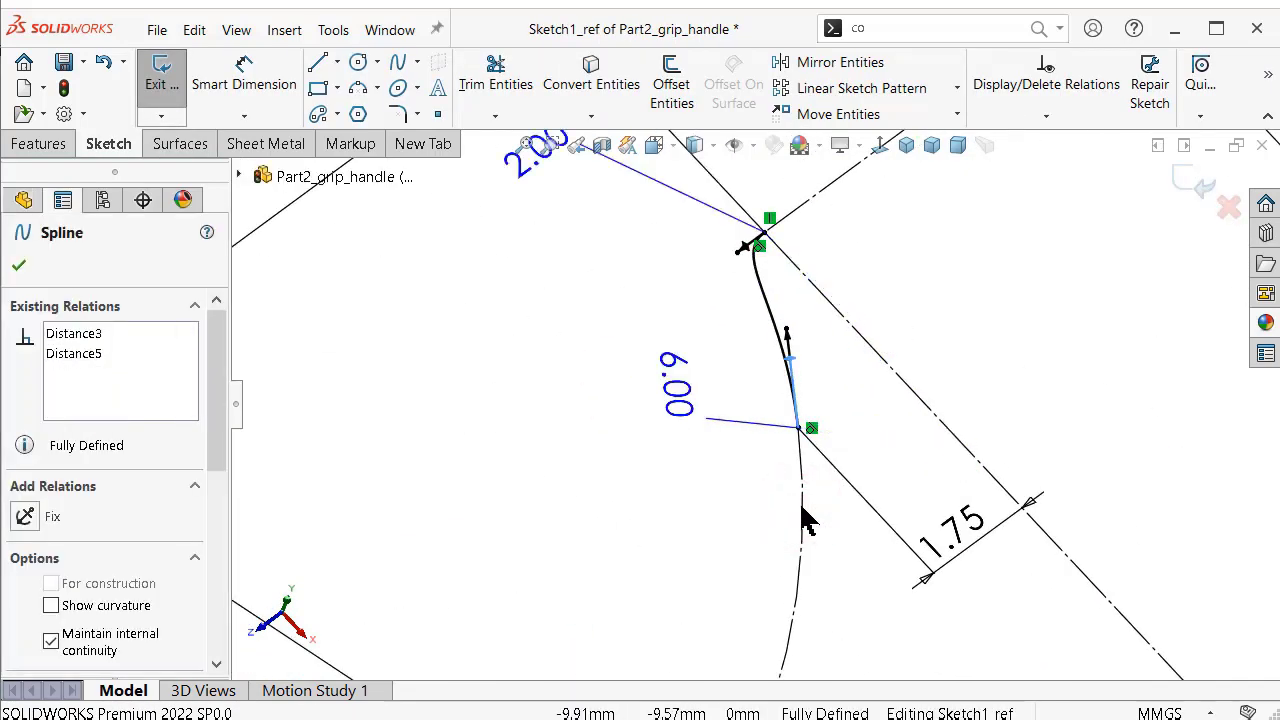
scroll(815, 485, "up", 3)
left_click(817, 524)
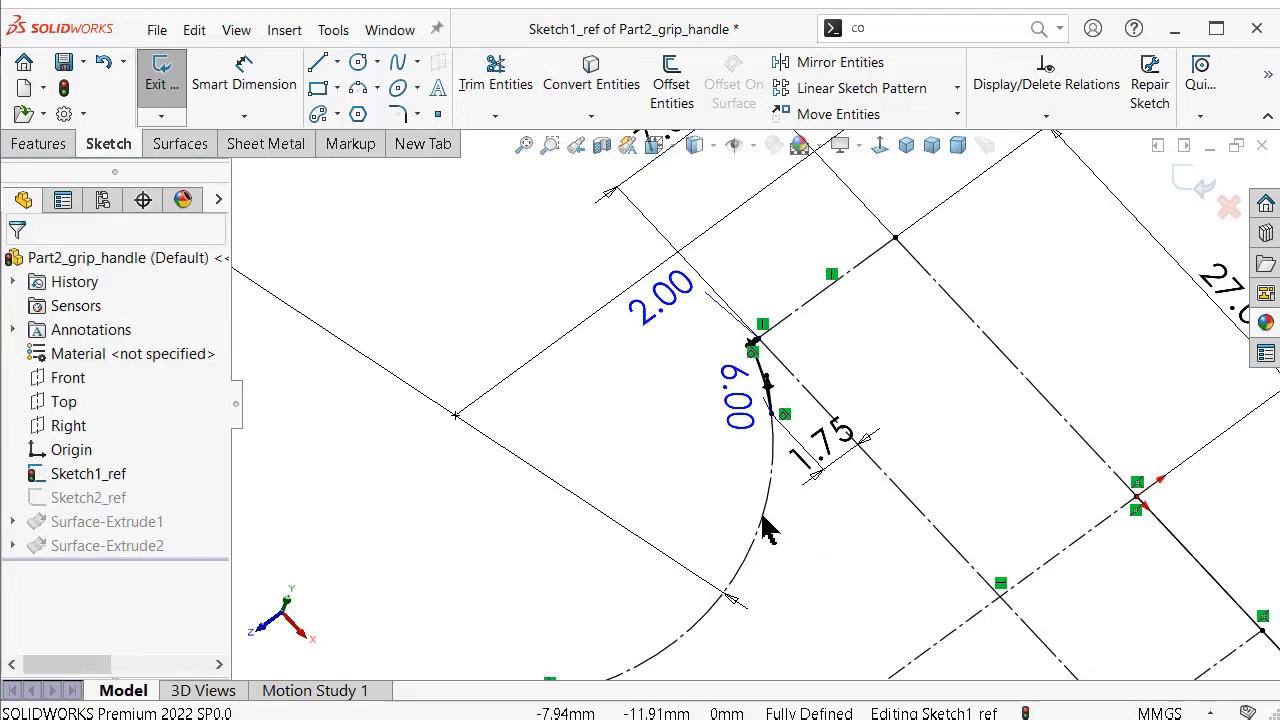
left_click(765, 528)
scroll(800, 545, "up", 2)
left_click(748, 560)
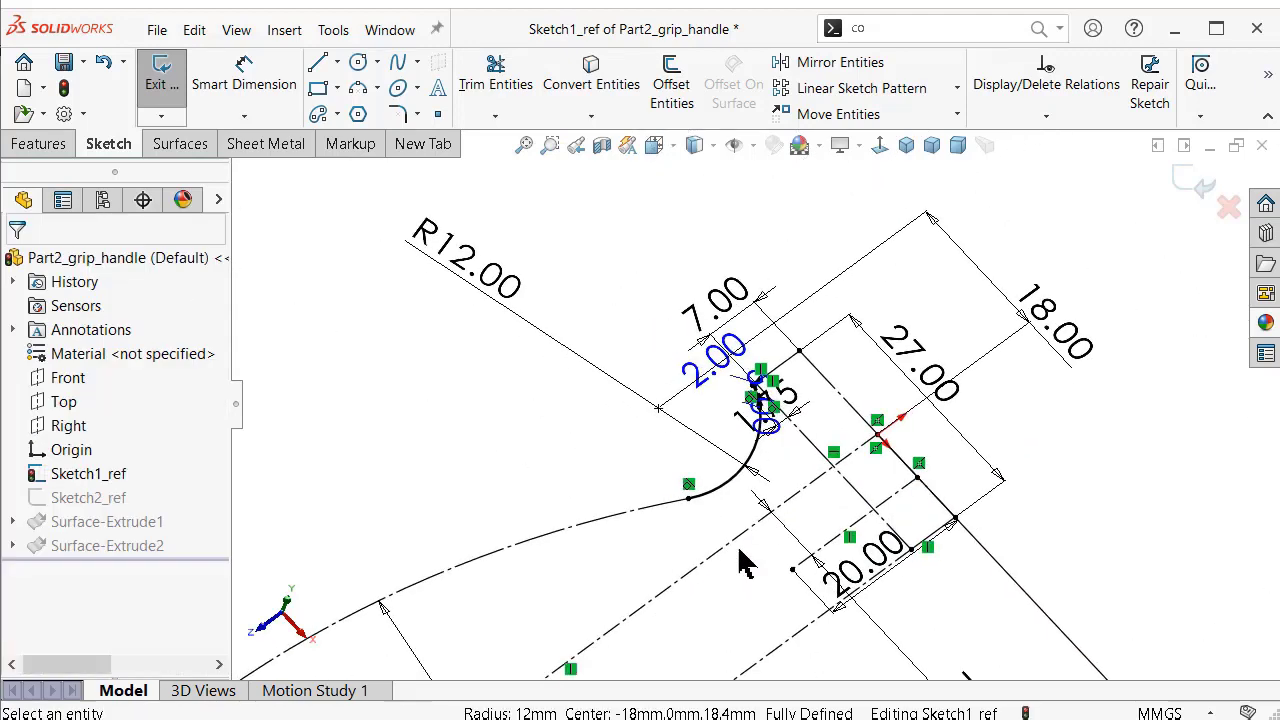
Inspect the long construction arc's properties, then deselect it.
scroll(700, 540, "up", 2)
left_click(650, 525)
scroll(623, 509, "up", 3)
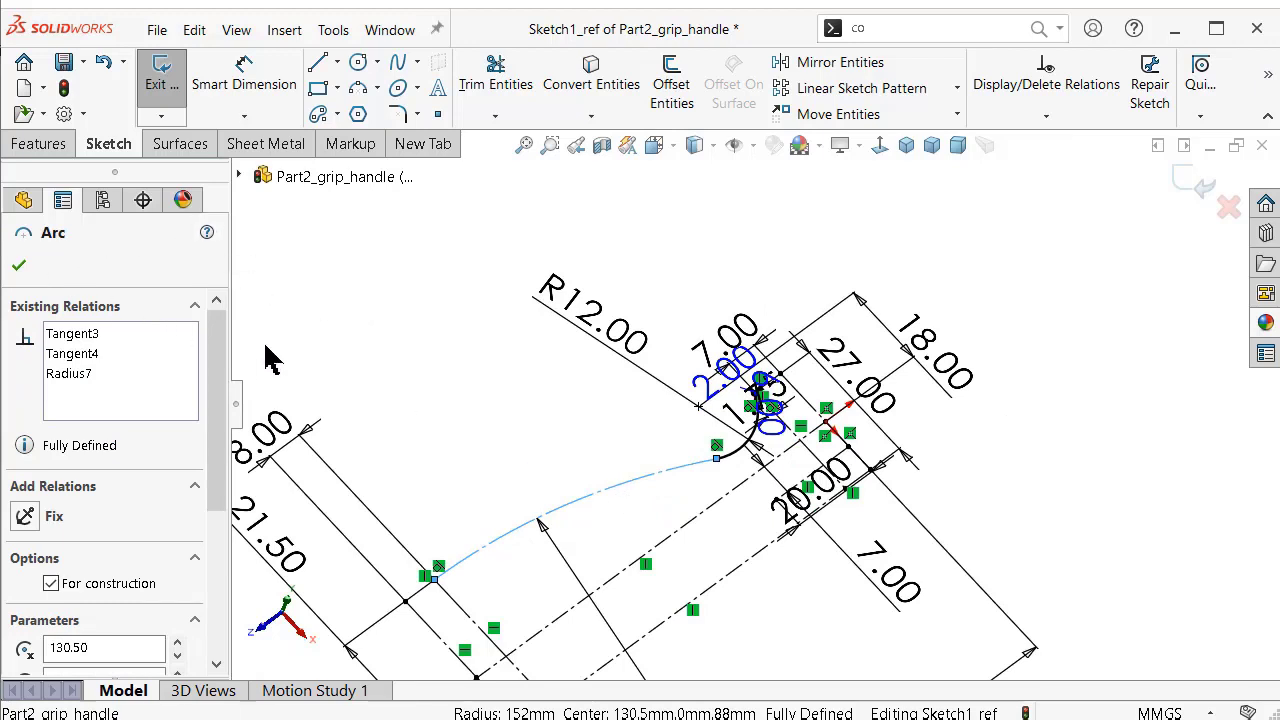
left_click(19, 267)
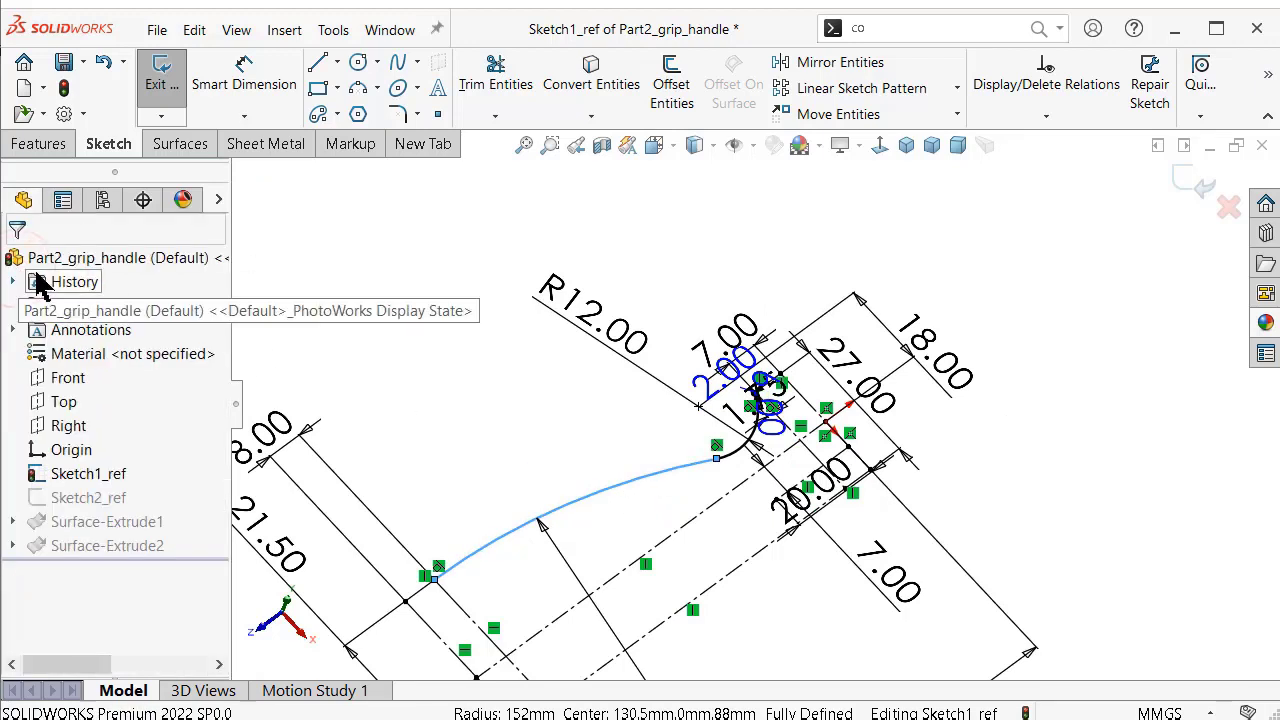
left_click(453, 337)
scroll(740, 555, "up", 3)
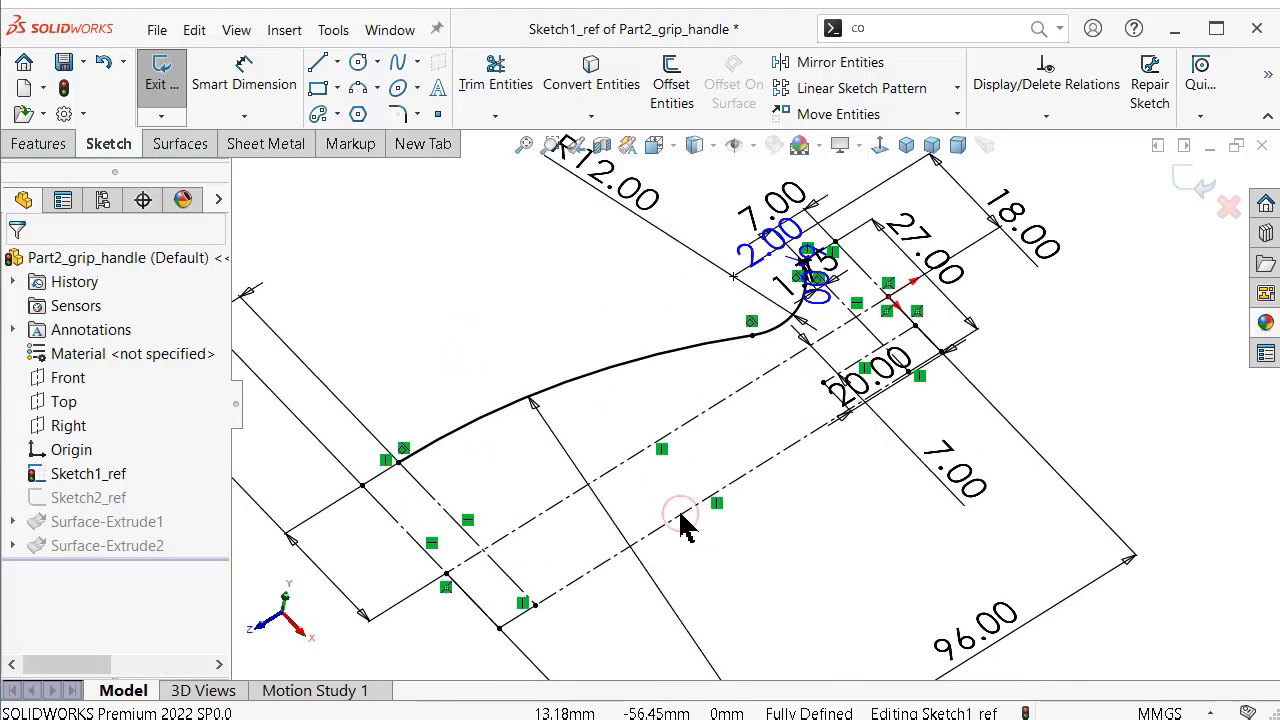
Turn the 81 mm lower construction line into a solid line and exit the sketch.
left_click(680, 514)
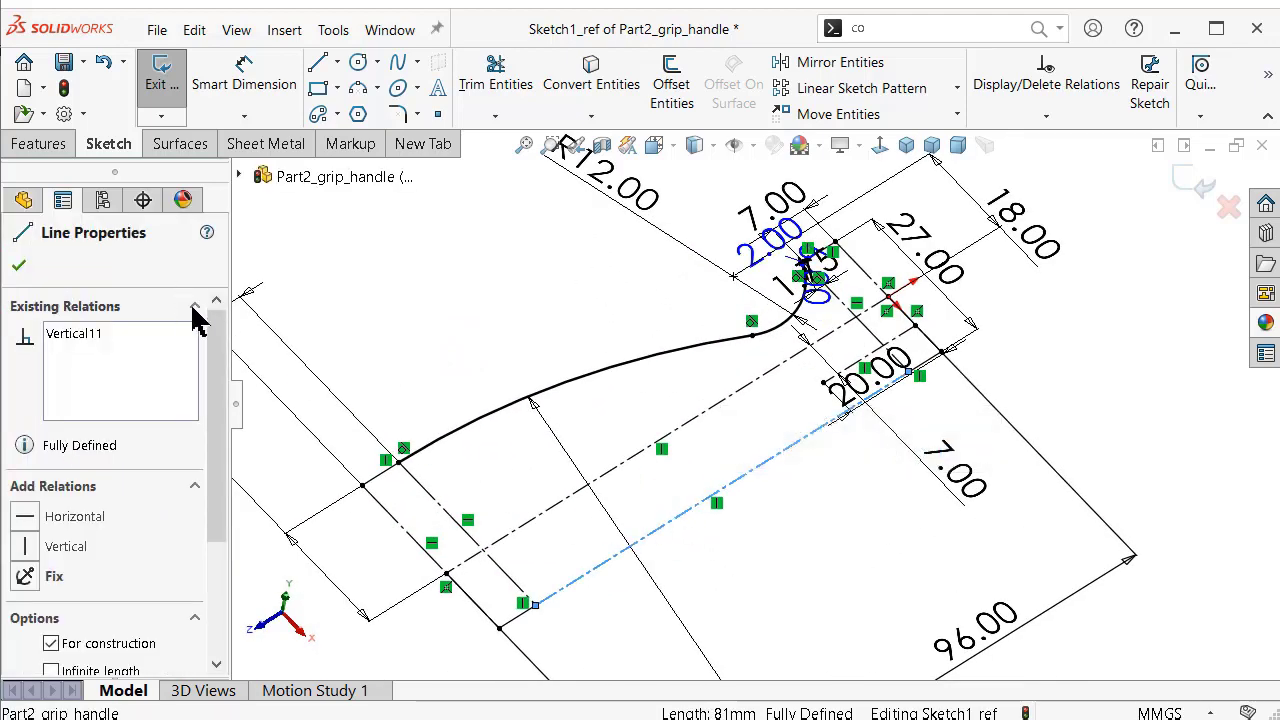
left_click(57, 644)
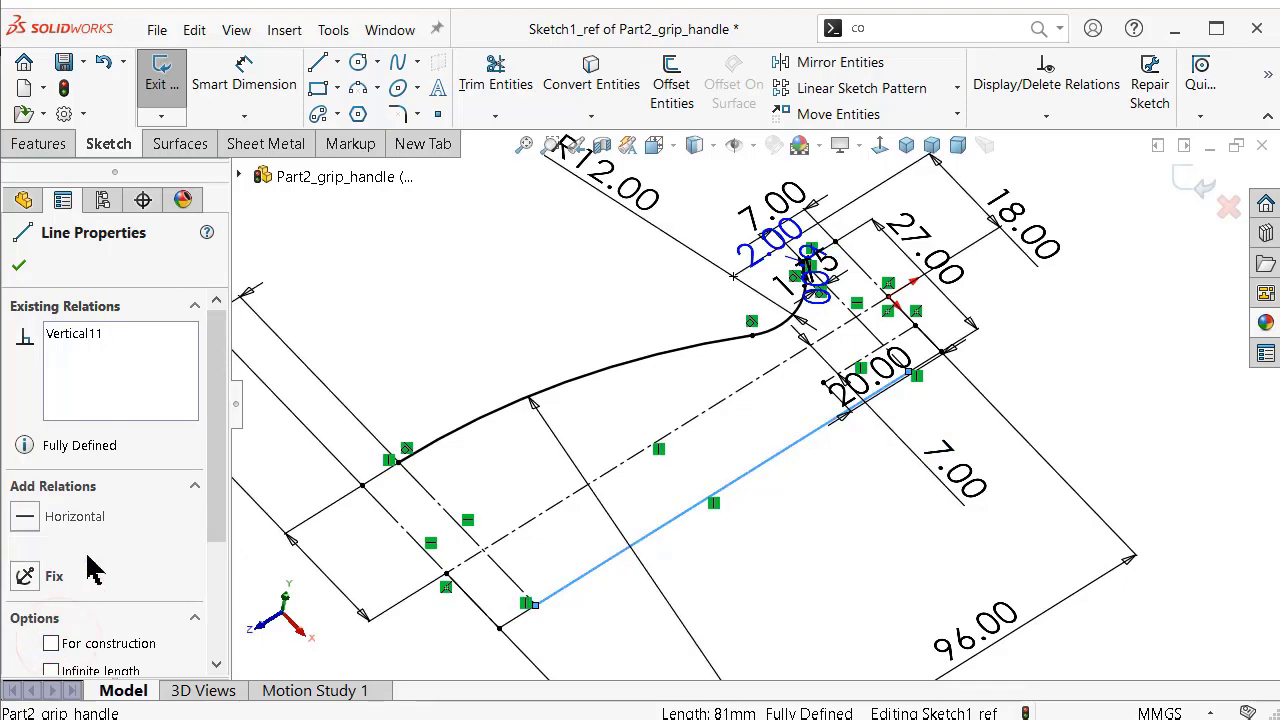
left_click(18, 268)
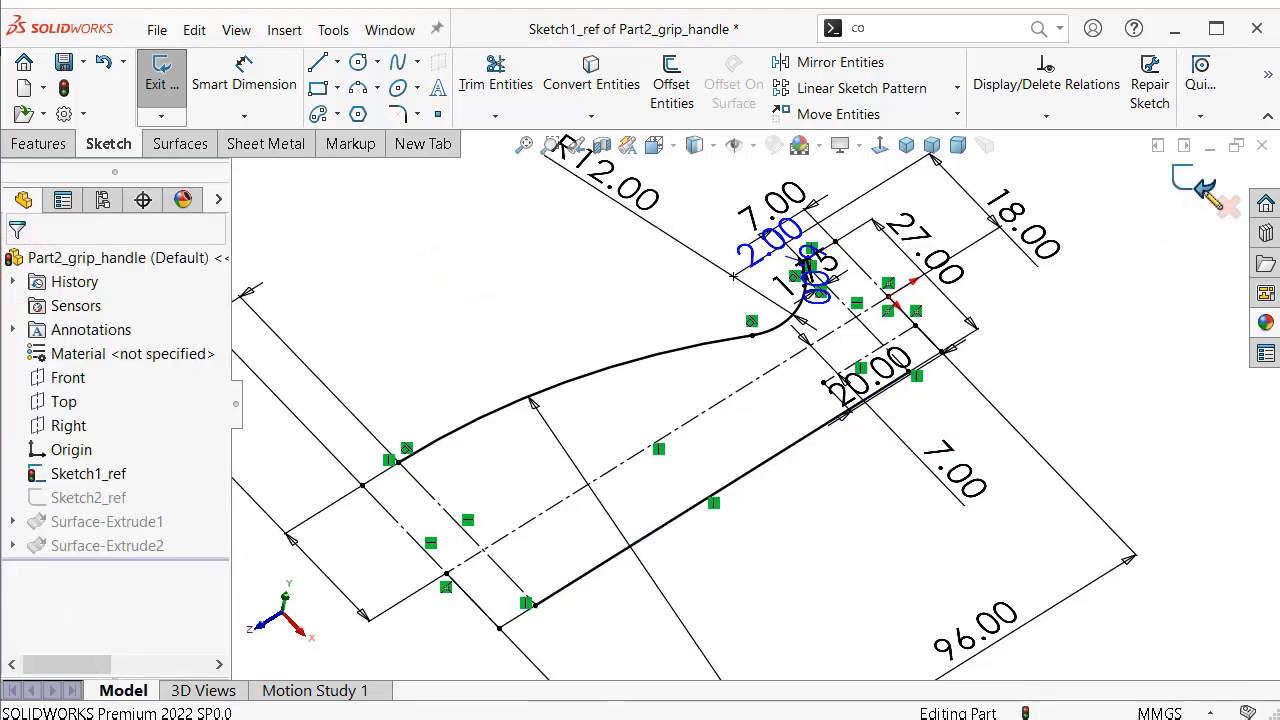
key("ctrl+b")
middle_click_drag(675, 326, 663, 317)
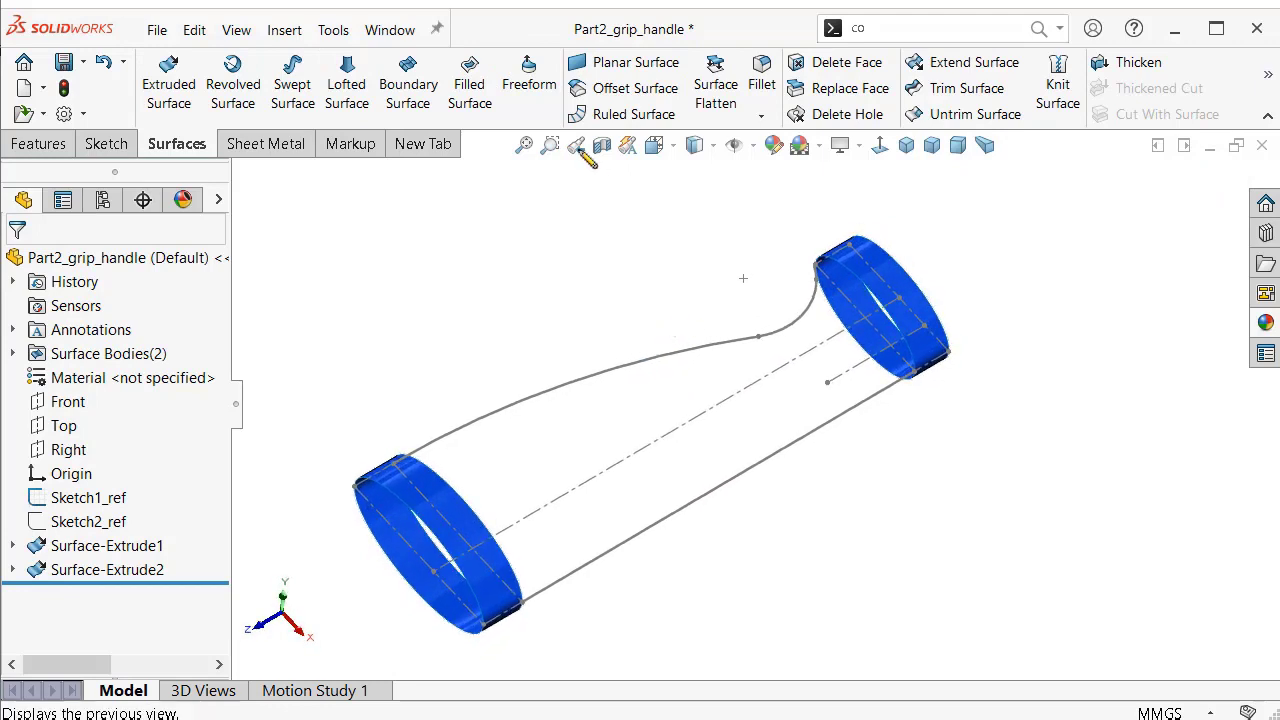
Start a Lofted Surface using both ring edges as the two profiles.
left_click(340, 90)
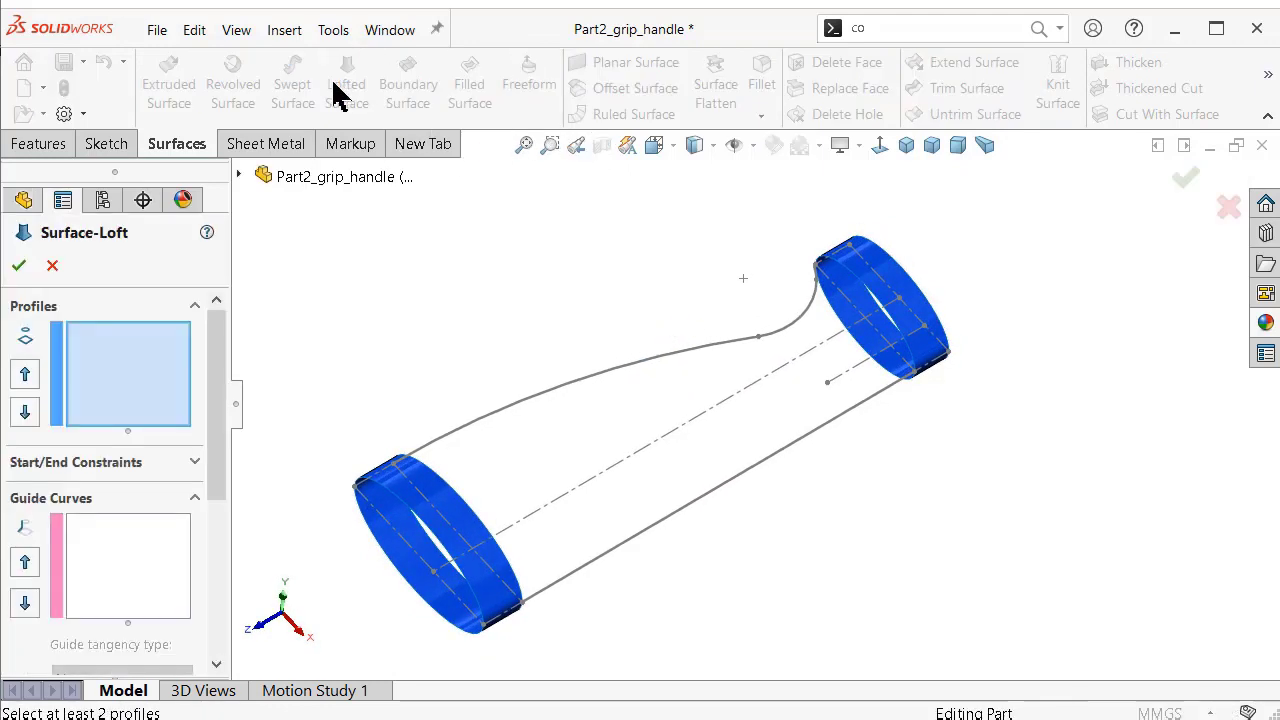
scroll(846, 278, "down", 2)
scroll(800, 300, "down", 3)
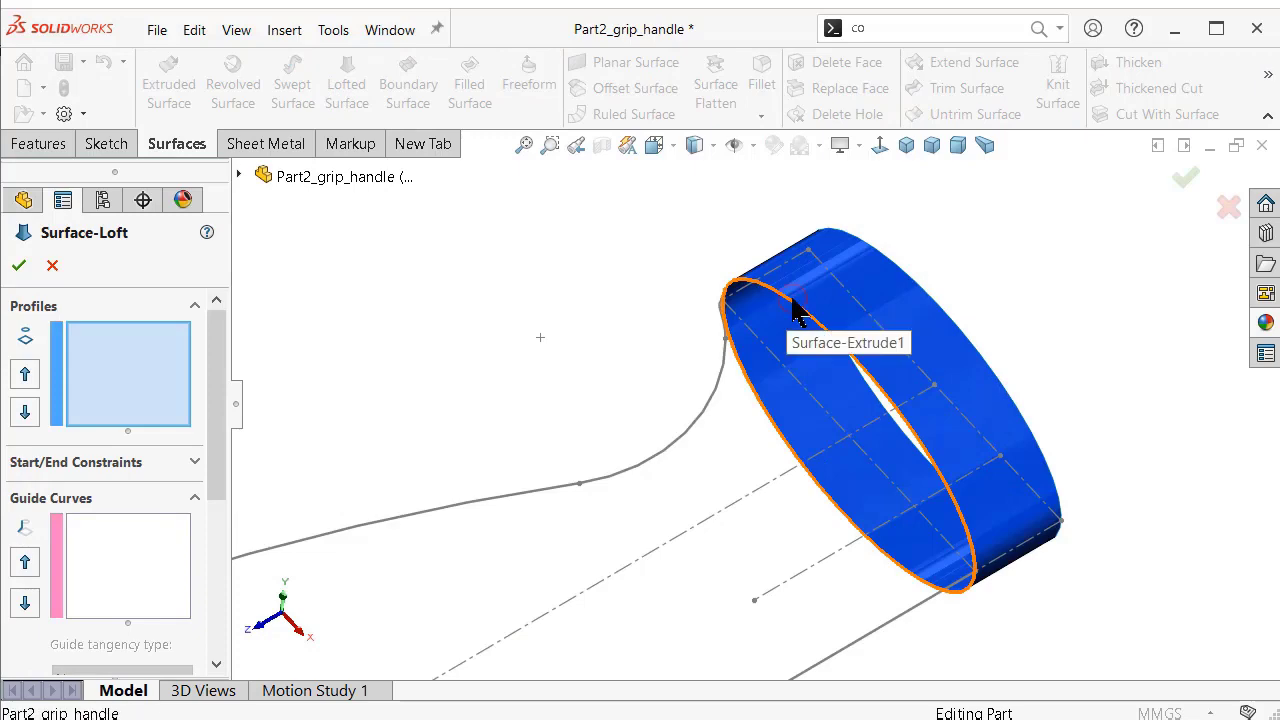
left_click(791, 302)
scroll(426, 511, "up", 2)
scroll(426, 520, "up", 2)
scroll(440, 530, "down", 3)
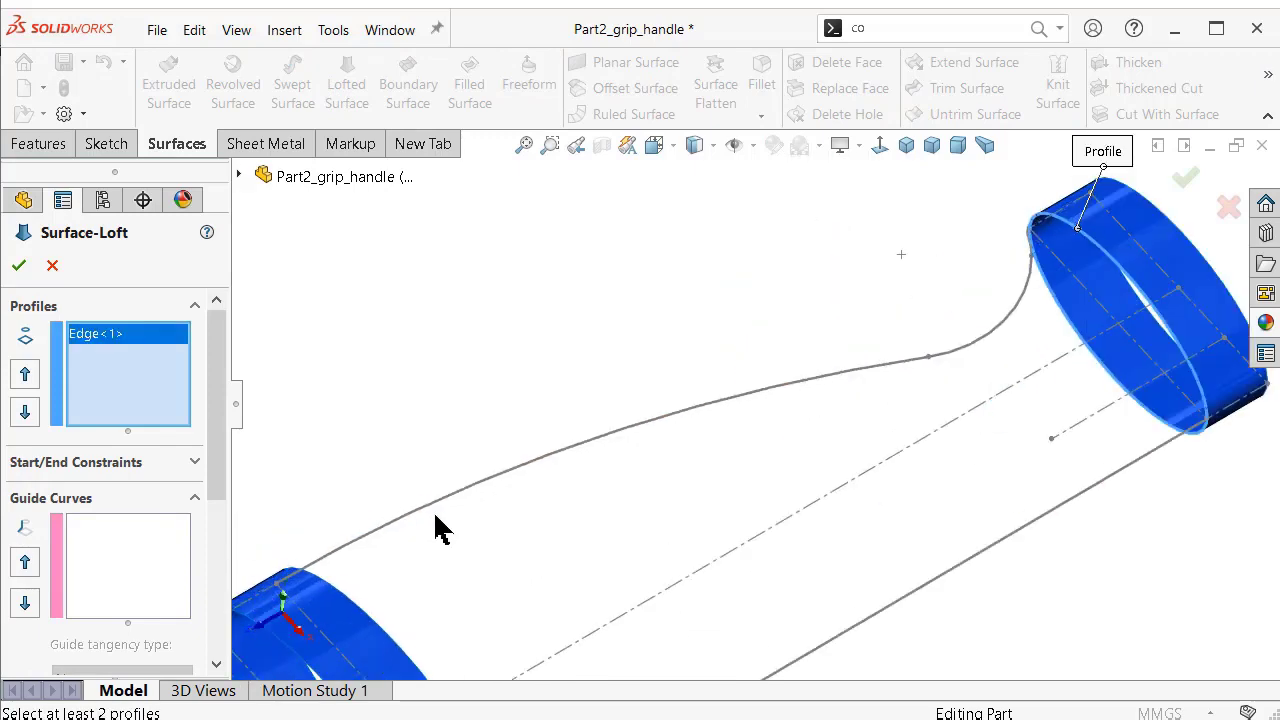
left_click(380, 630)
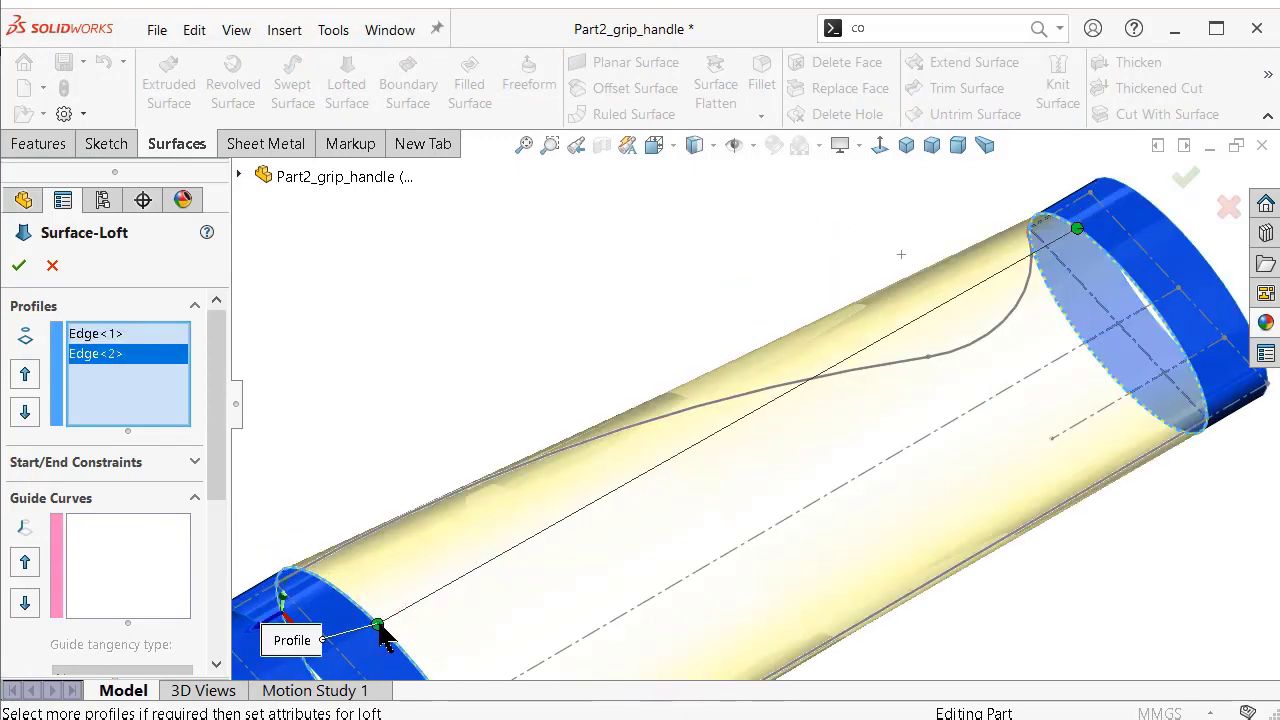
Add the upper sketch curve as the loft's first guide curve.
left_click(155, 567)
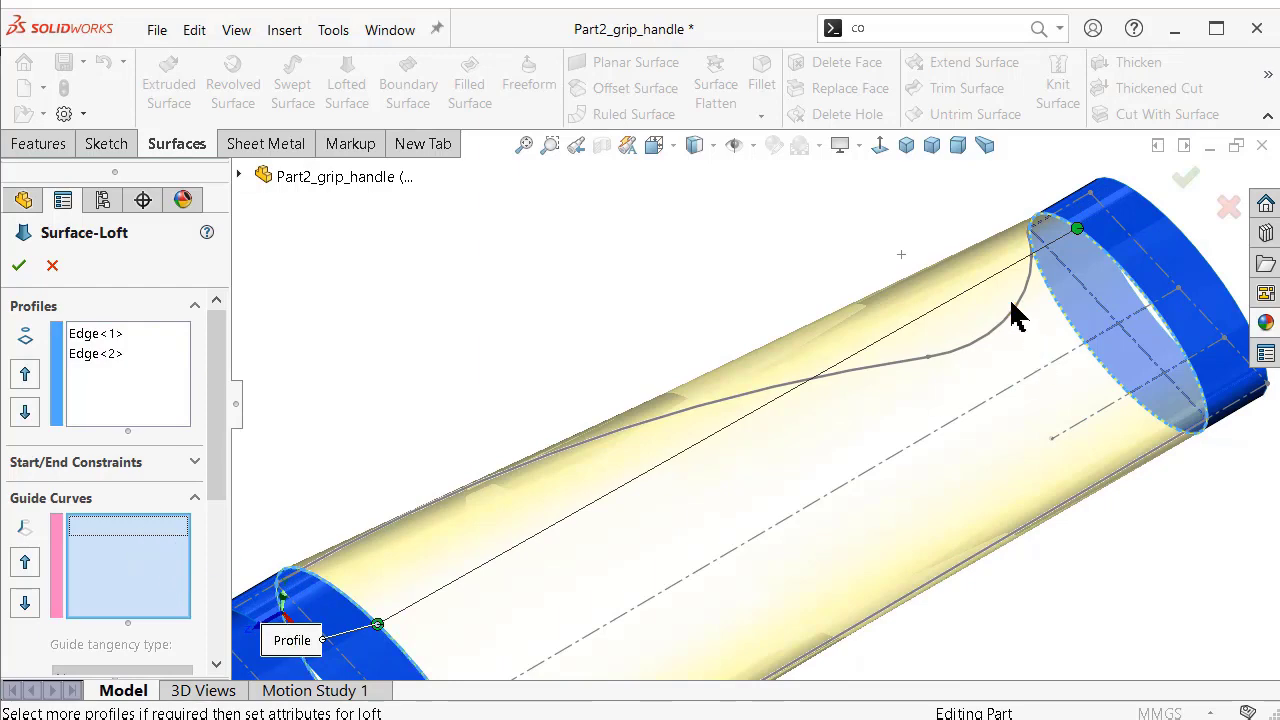
scroll(1037, 280, "down", 3)
left_click(889, 297)
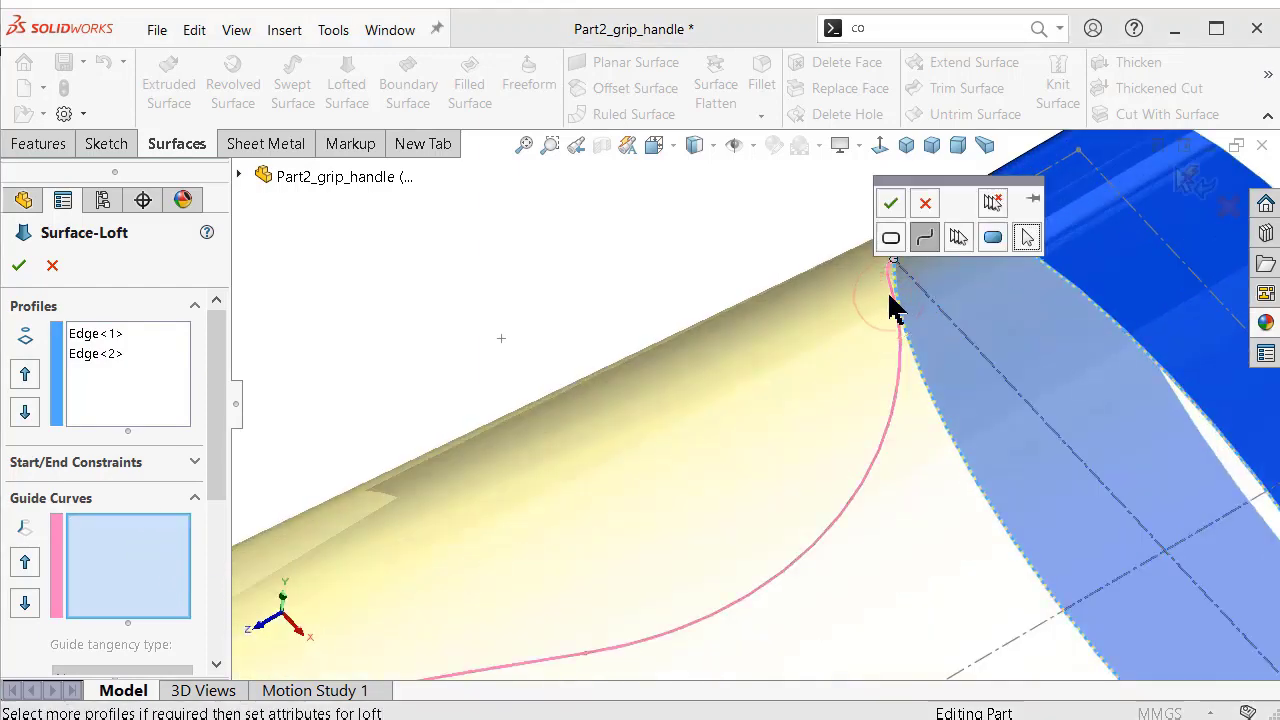
scroll(835, 390, "up", 3)
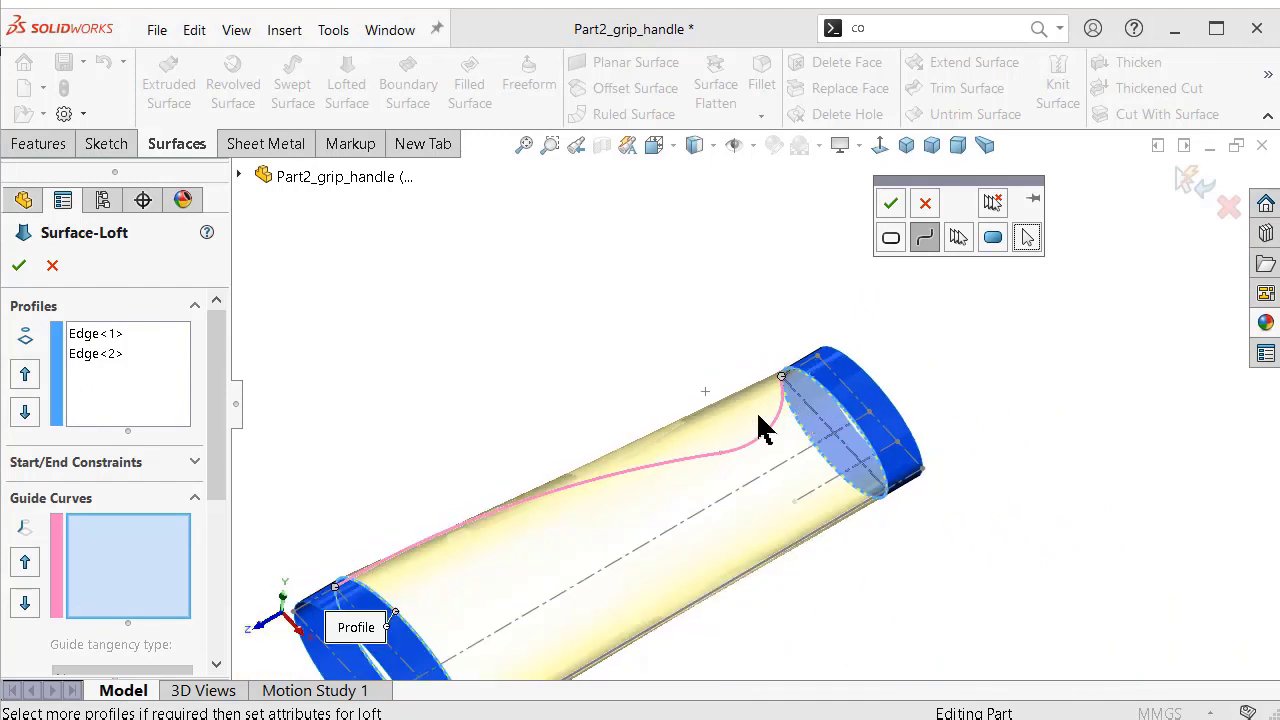
left_click(889, 204)
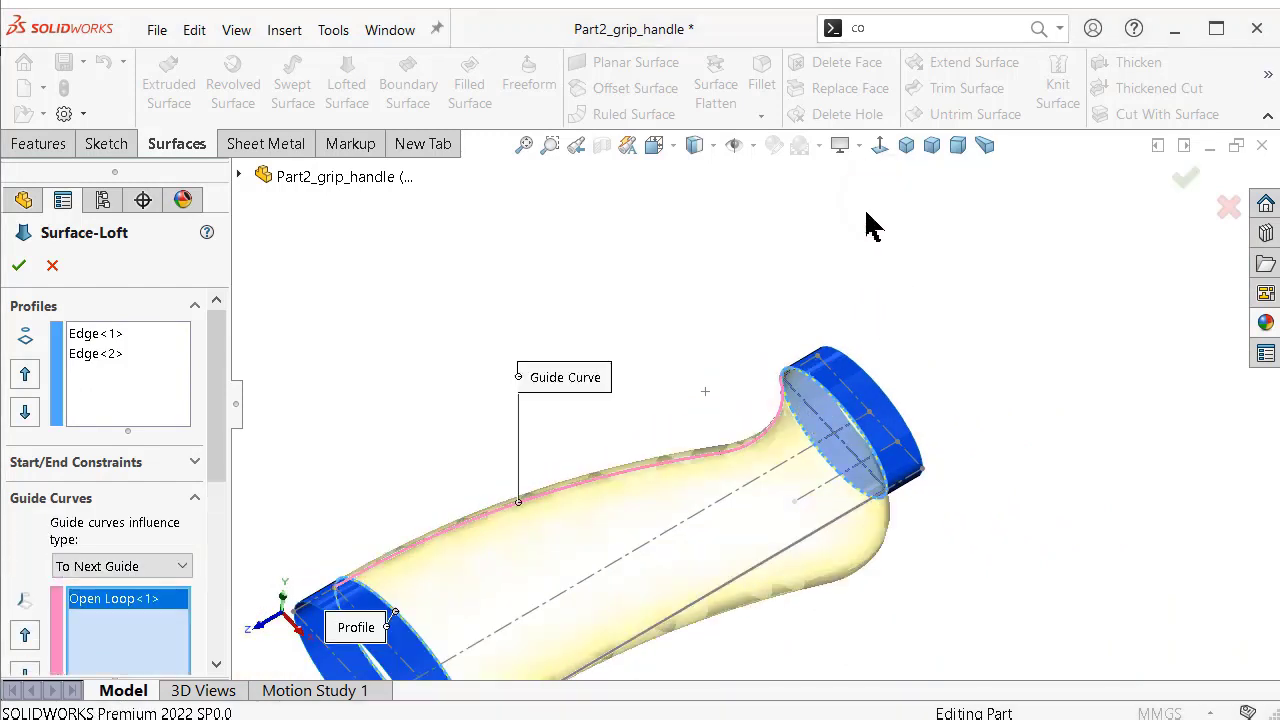
Add the lower sketch curve as the second guide curve.
left_click(745, 585)
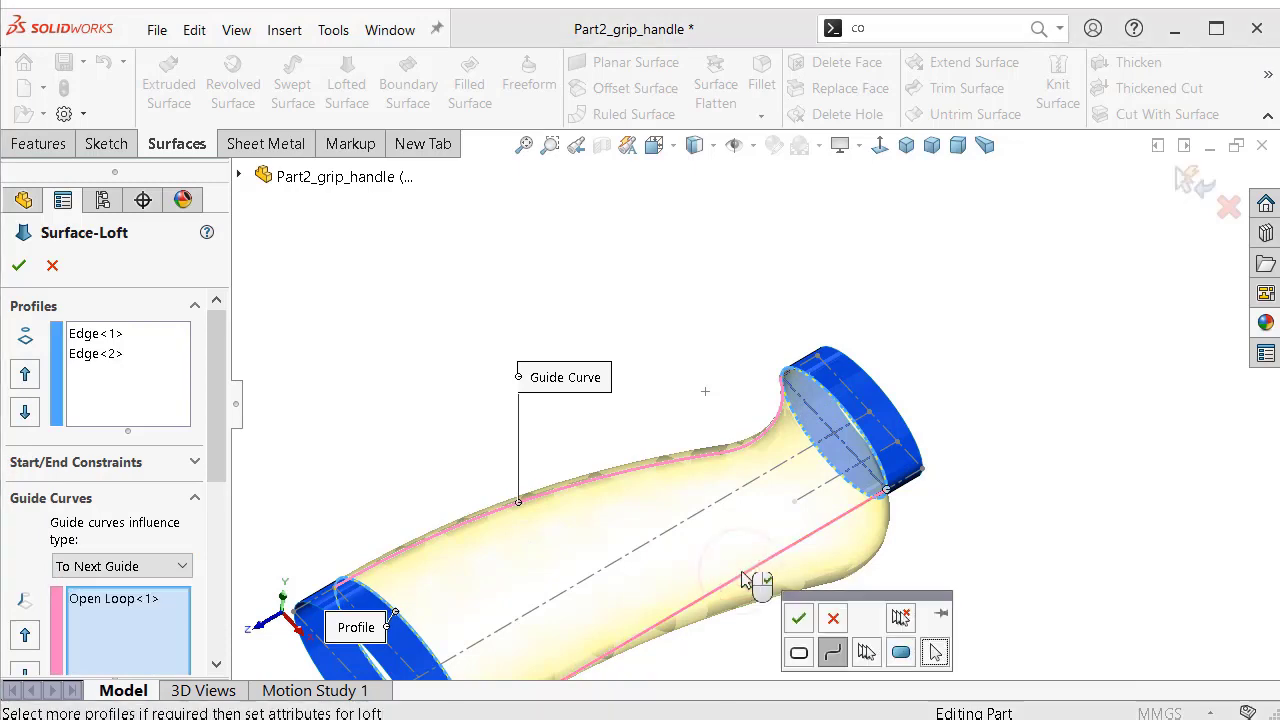
left_click(797, 619)
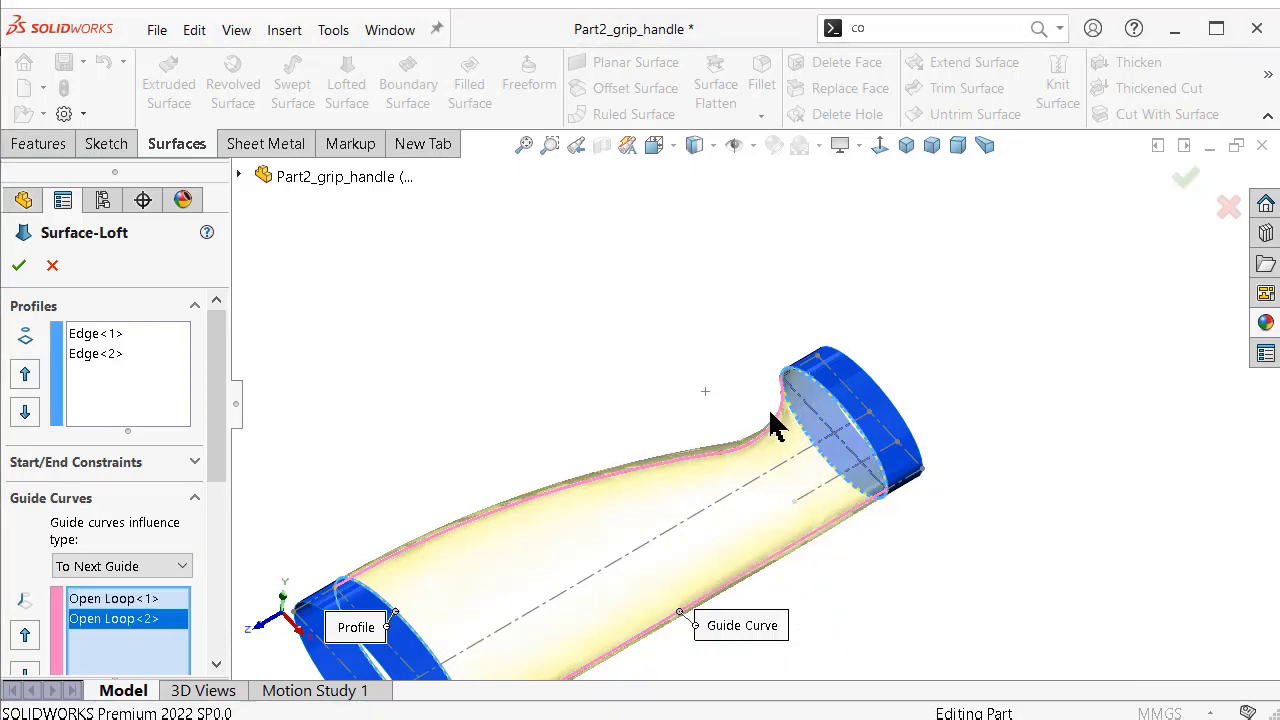
scroll(768, 420, "down", 2)
scroll(752, 372, "down", 3)
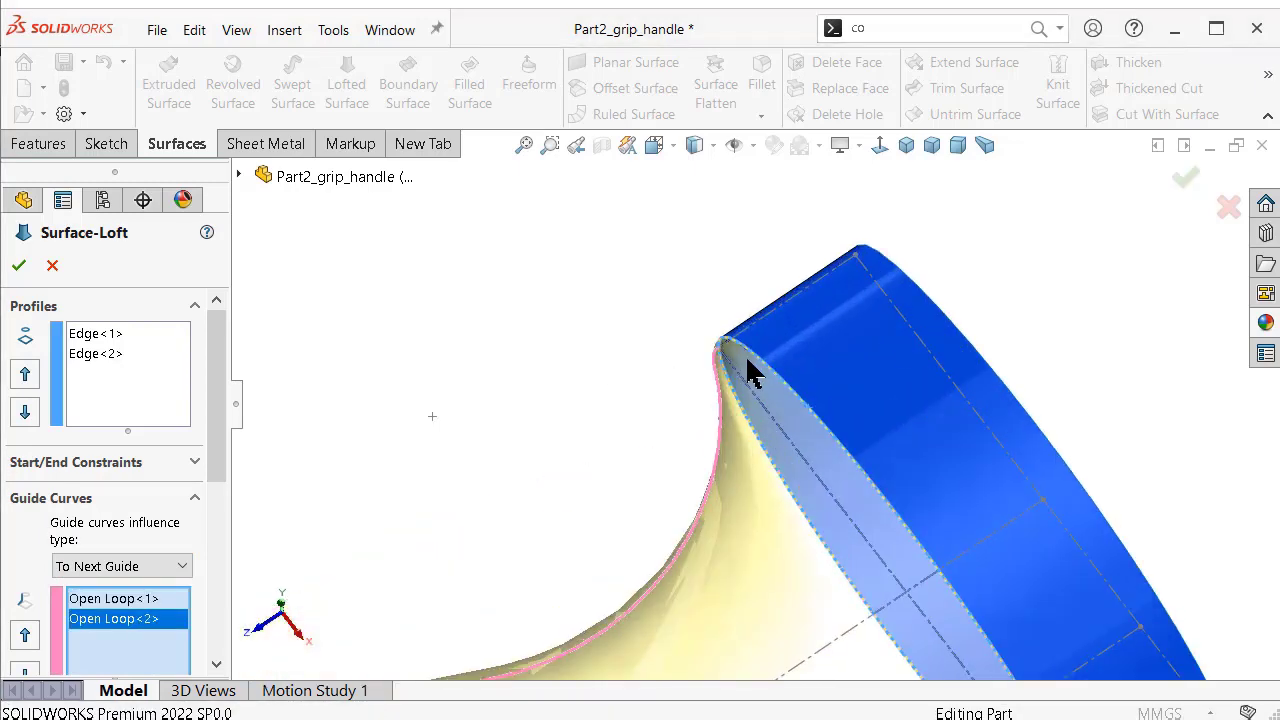
mouse_move(748, 364)
middle_mouse_down()
mouse_move(745, 414)
mouse_move(700, 423)
middle_mouse_up()
scroll(690, 430, "up", 3)
mouse_move(212, 471)
left_mouse_down()
mouse_move(233, 545)
mouse_move(214, 535)
left_mouse_up()
Set both guide curves' tangency to Normal To Profile.
left_click(184, 520)
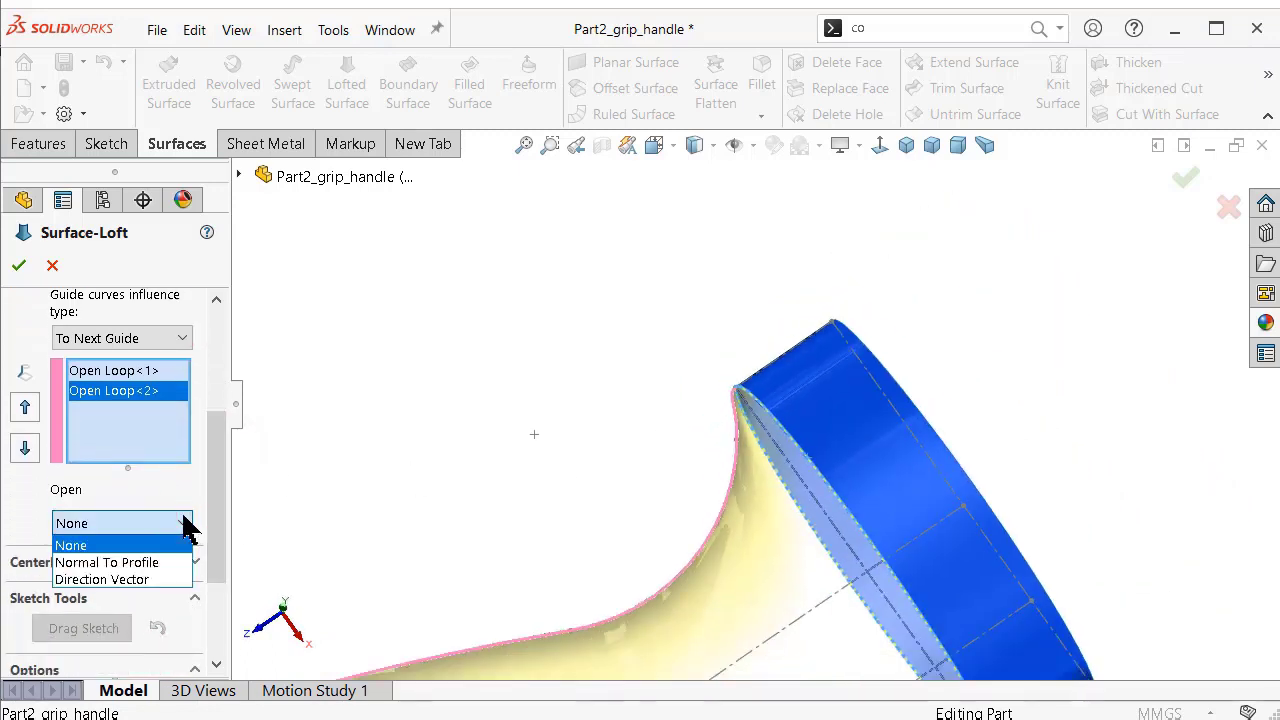
left_click(177, 562)
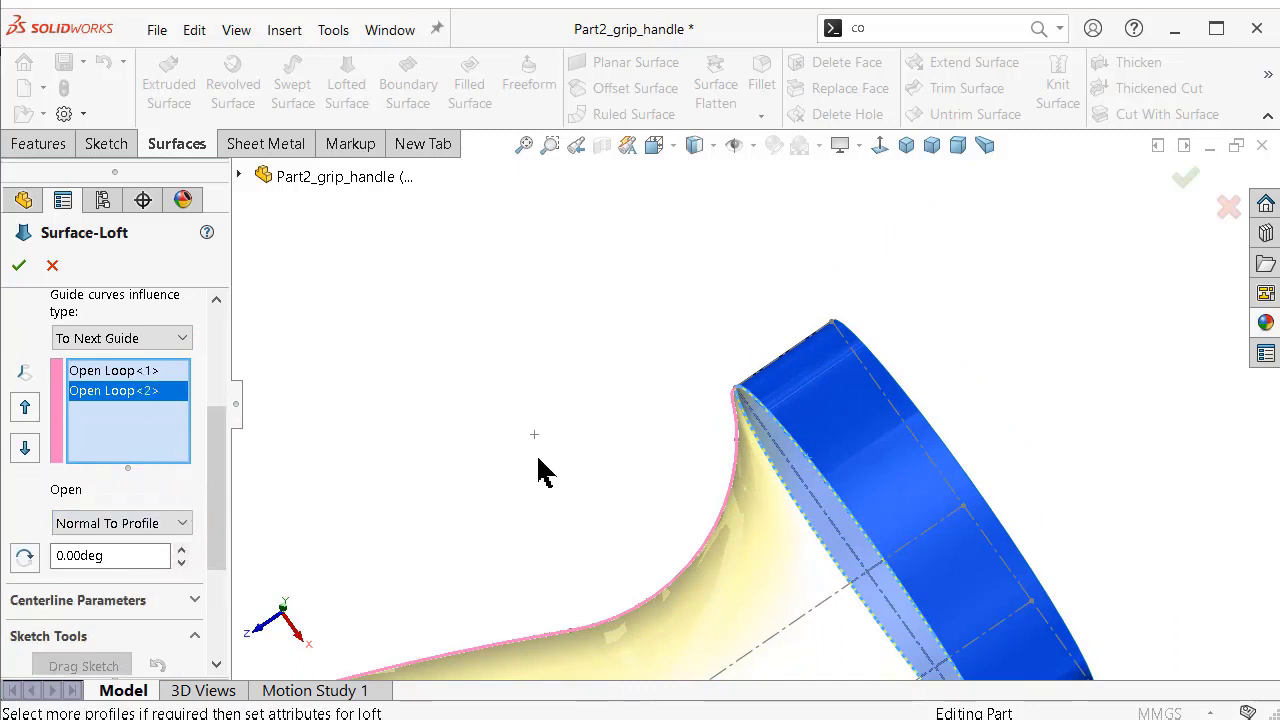
scroll(540, 470, "up", 4)
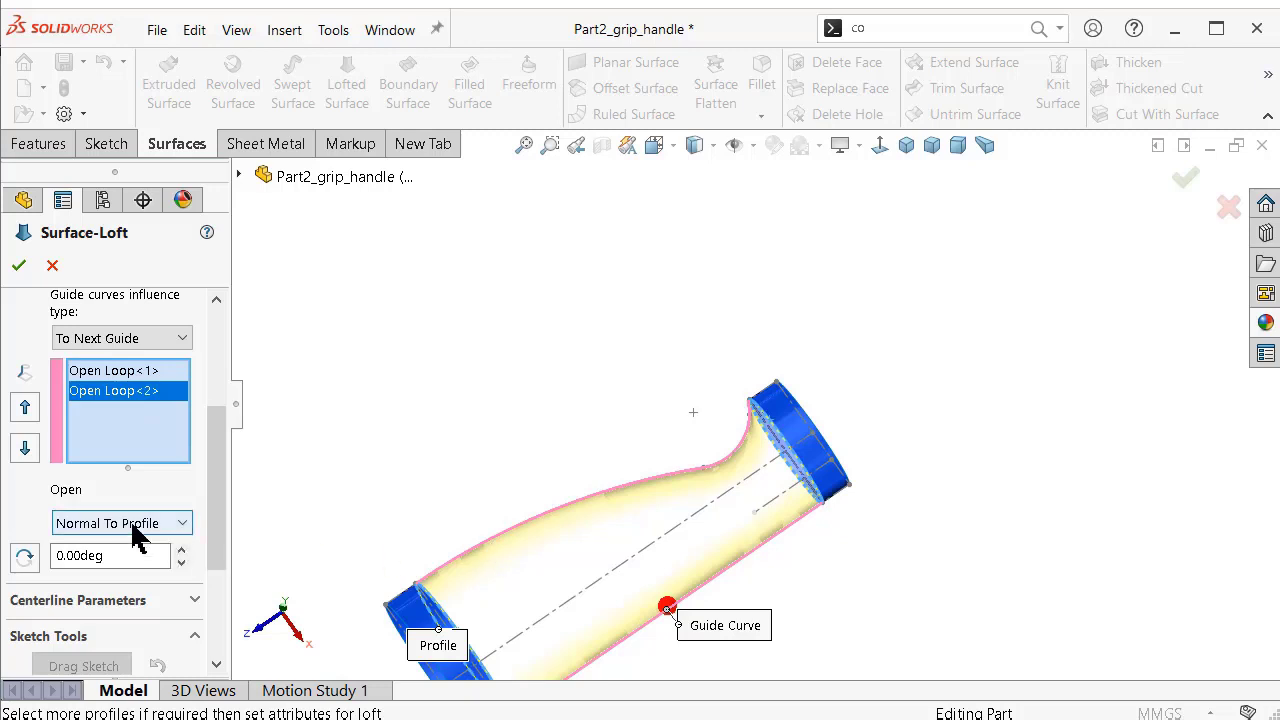
left_click(136, 372)
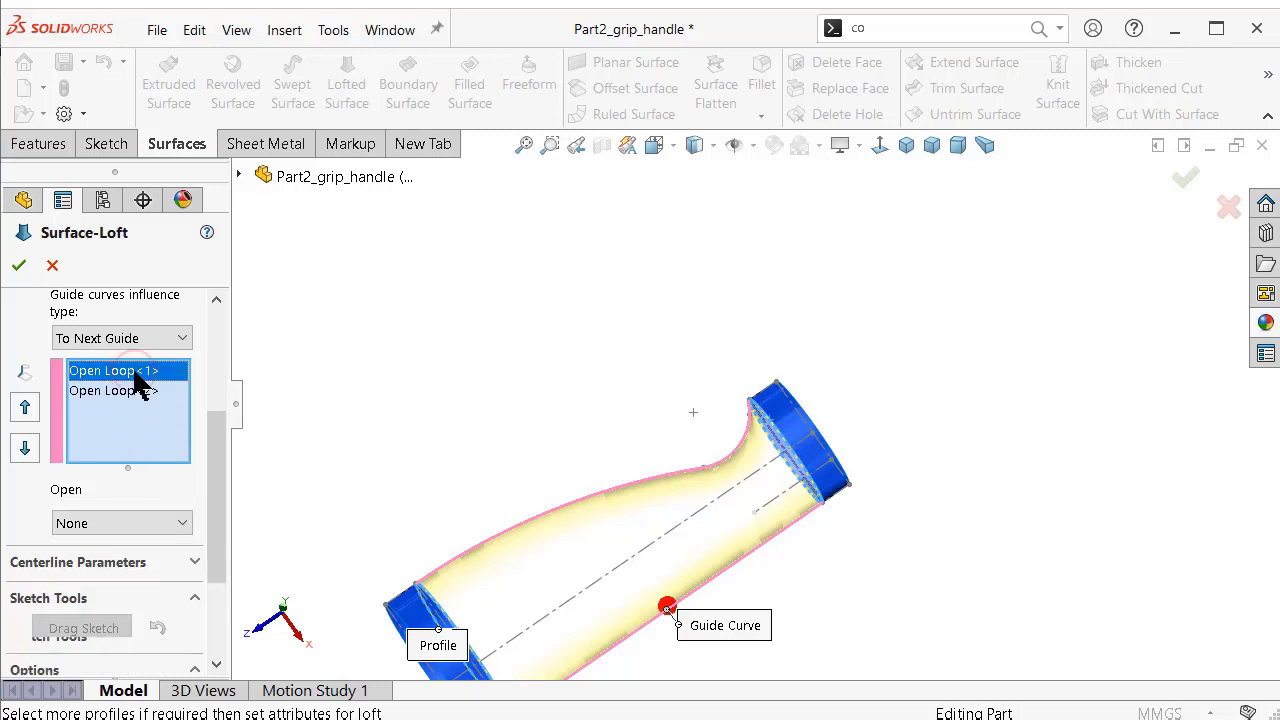
left_click(142, 523)
left_click(147, 566)
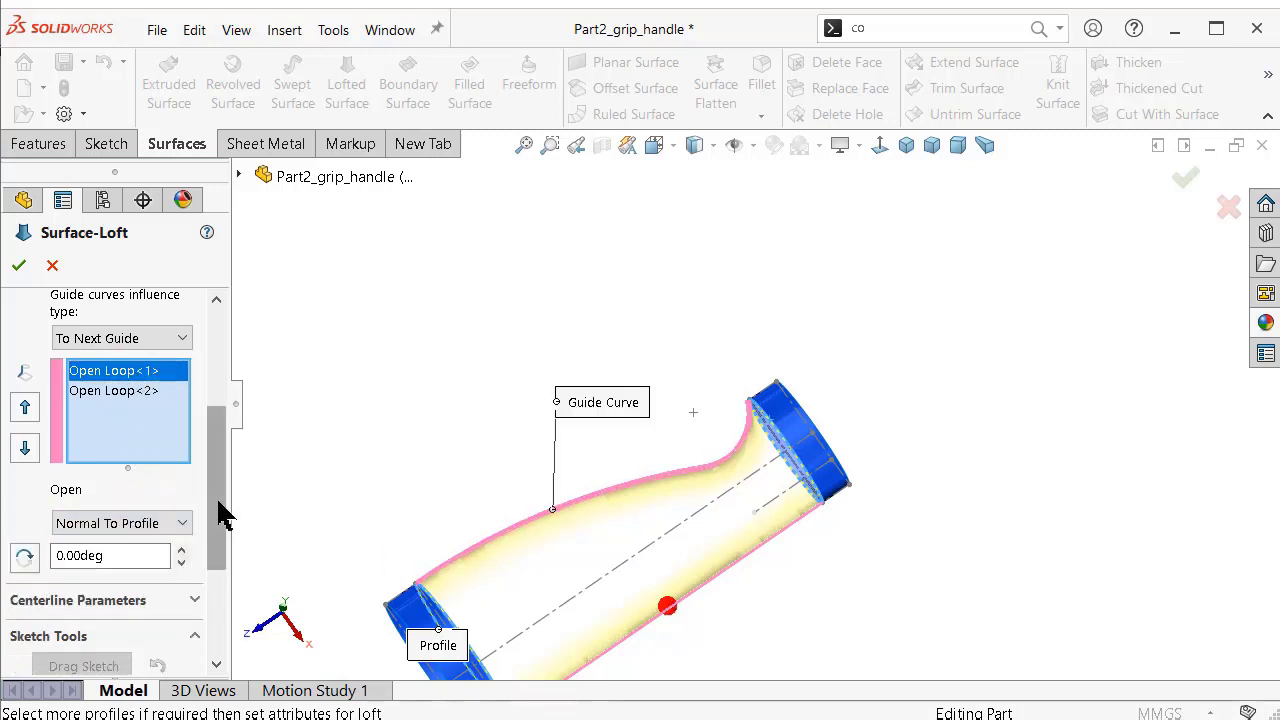
Review the two profile edges and create Surface-Loft1.
left_click_drag(219, 492, 216, 325)
left_click(120, 330)
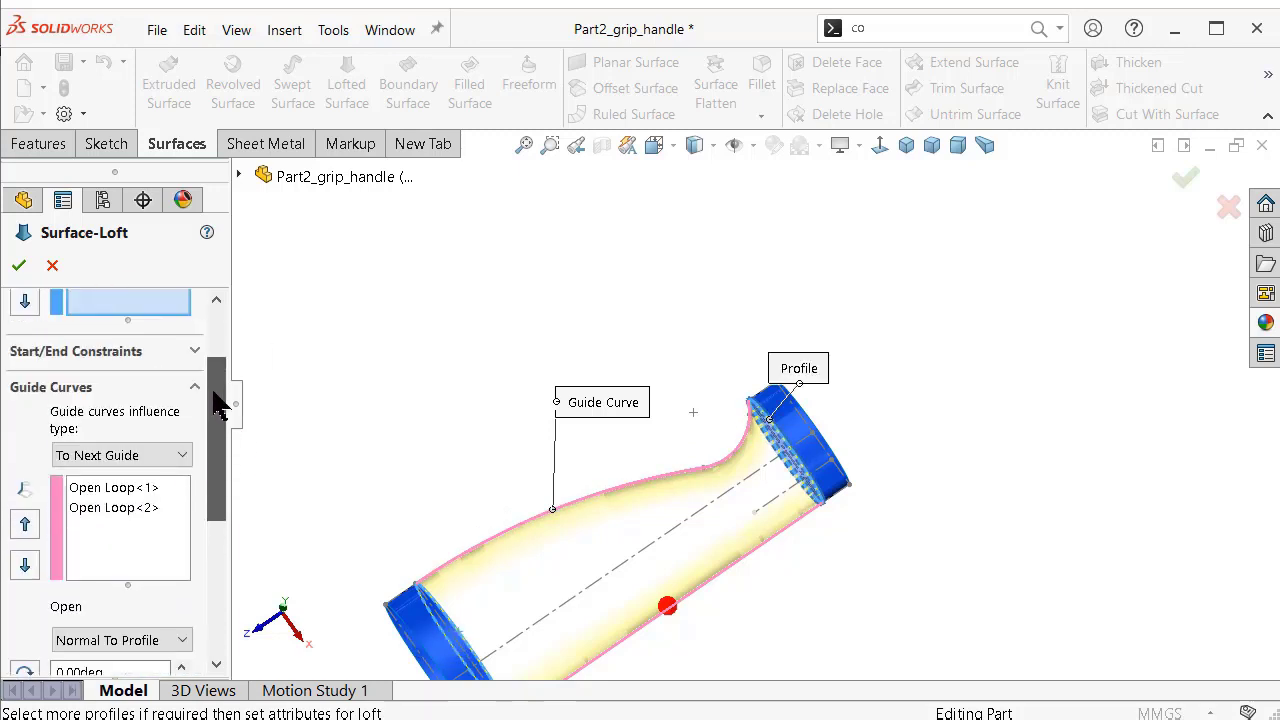
left_click(118, 353)
left_click_drag(218, 400, 226, 567)
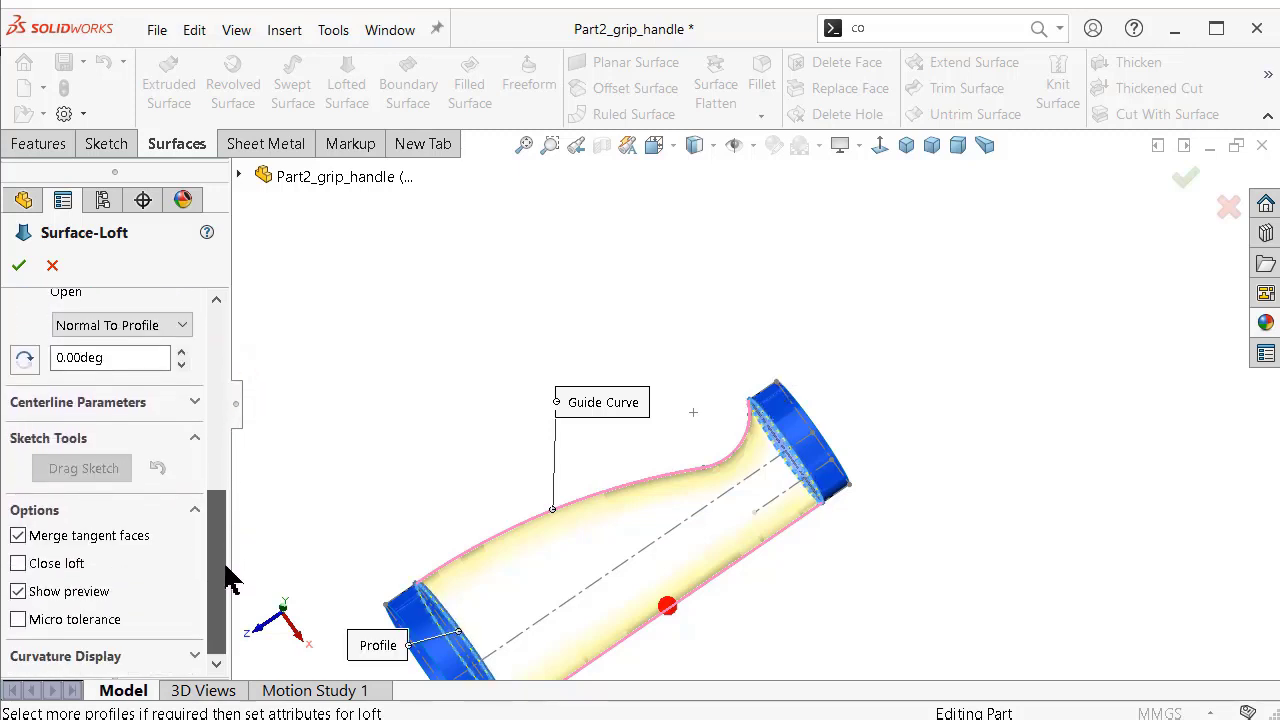
mouse_move(705, 510)
middle_mouse_down()
mouse_move(700, 365)
mouse_move(686, 371)
mouse_move(685, 540)
middle_mouse_up()
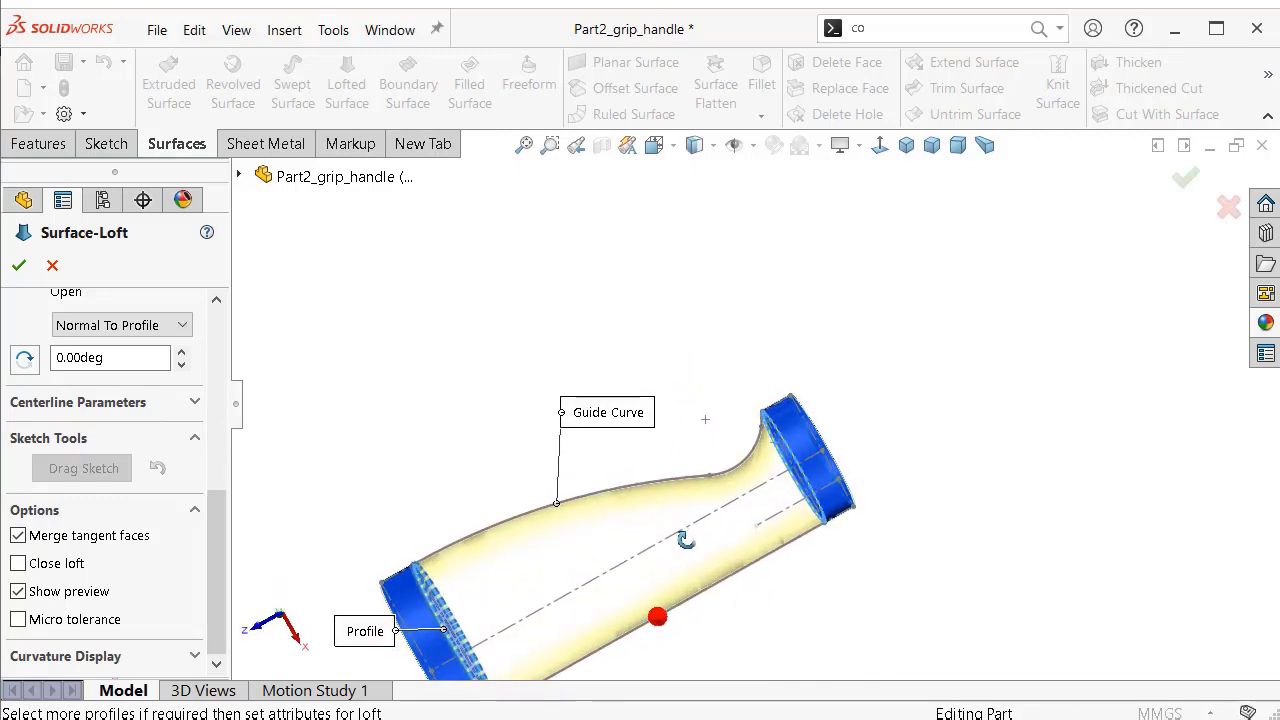
left_click(18, 266)
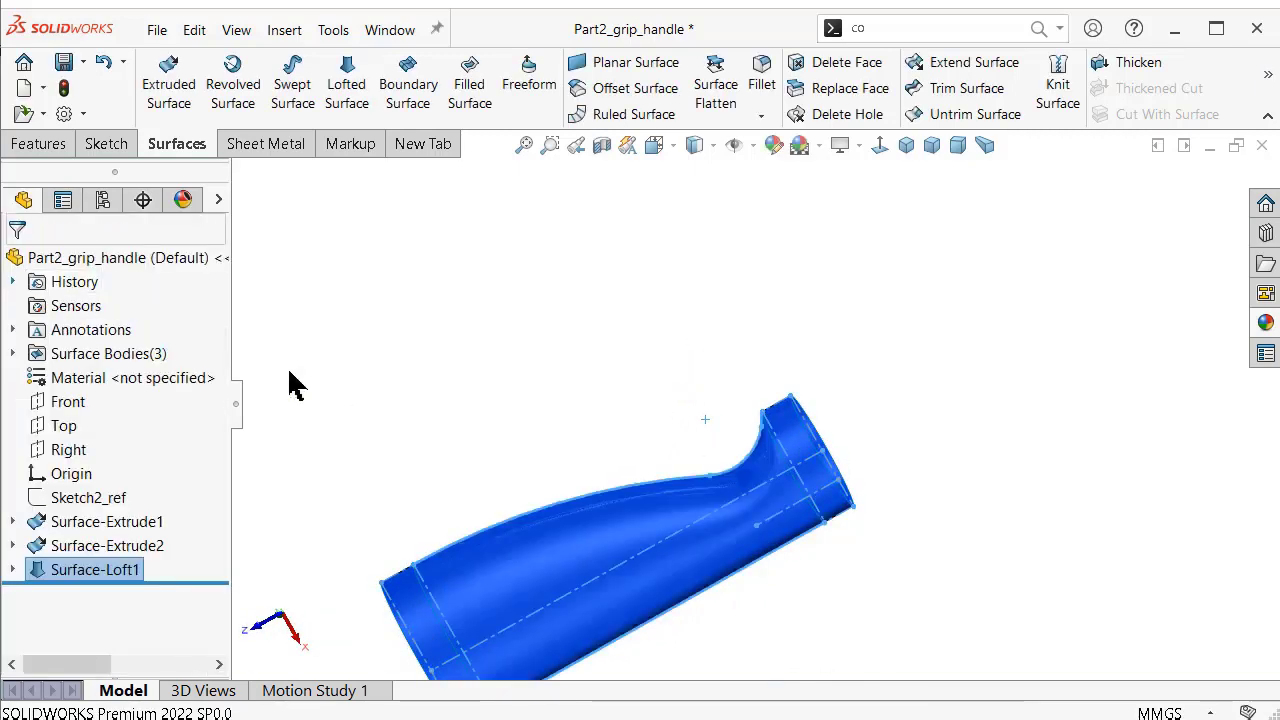
mouse_move(699, 350)
middle_mouse_down()
mouse_move(694, 186)
mouse_move(740, 137)
mouse_move(737, 184)
mouse_move(640, 251)
mouse_move(537, 294)
mouse_move(581, 317)
mouse_move(657, 271)
mouse_move(694, 443)
middle_mouse_up()
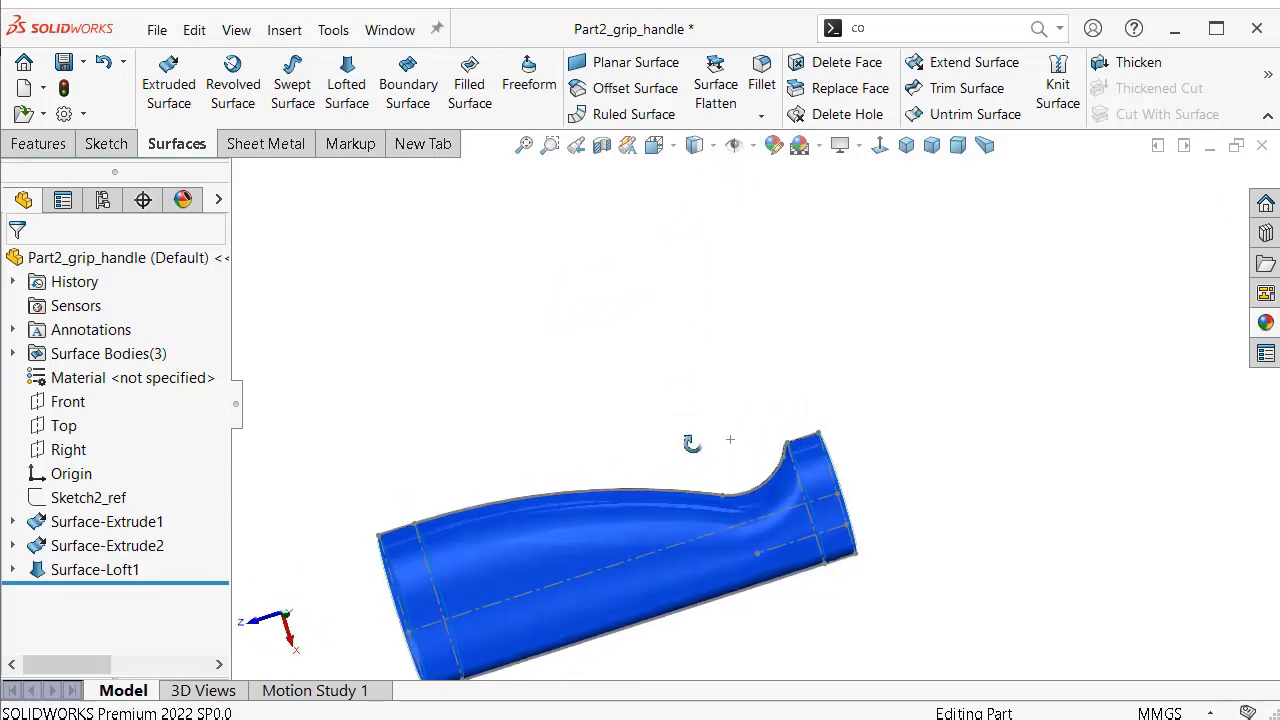
Cap both circular handle end edges with a Planar Surface, creating Surface-Plane1.
left_click(620, 70)
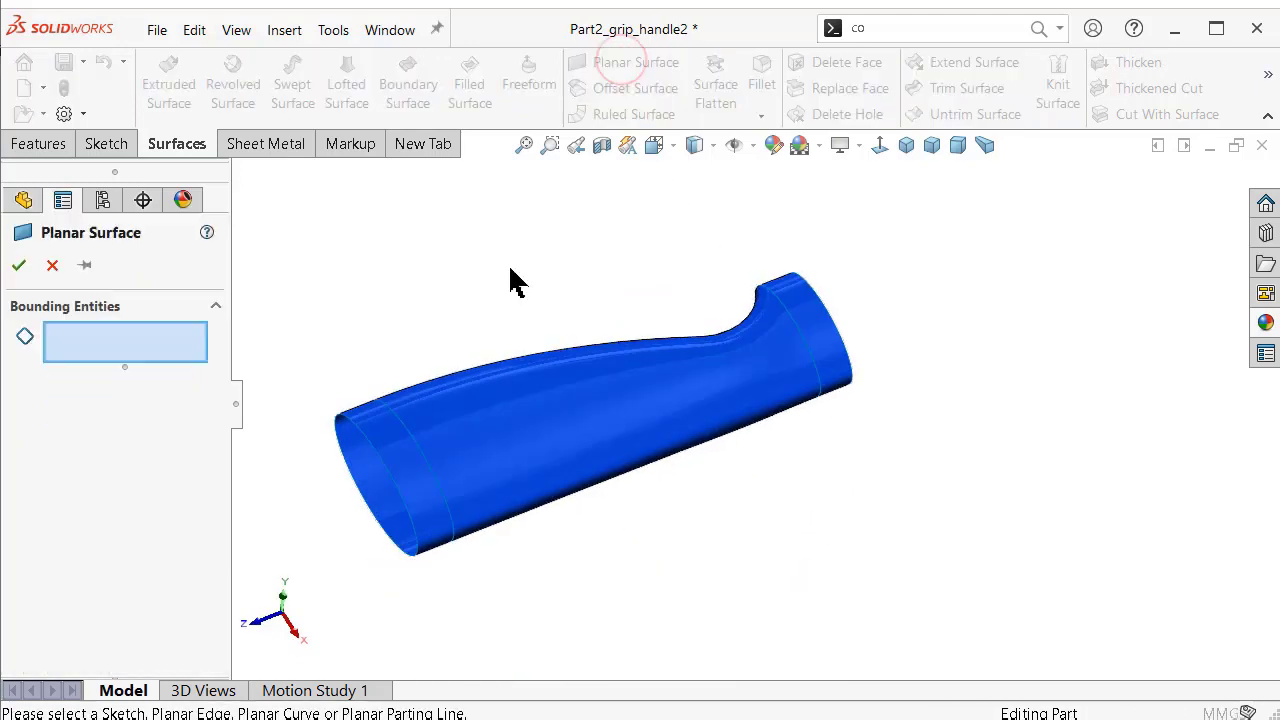
left_click(388, 467)
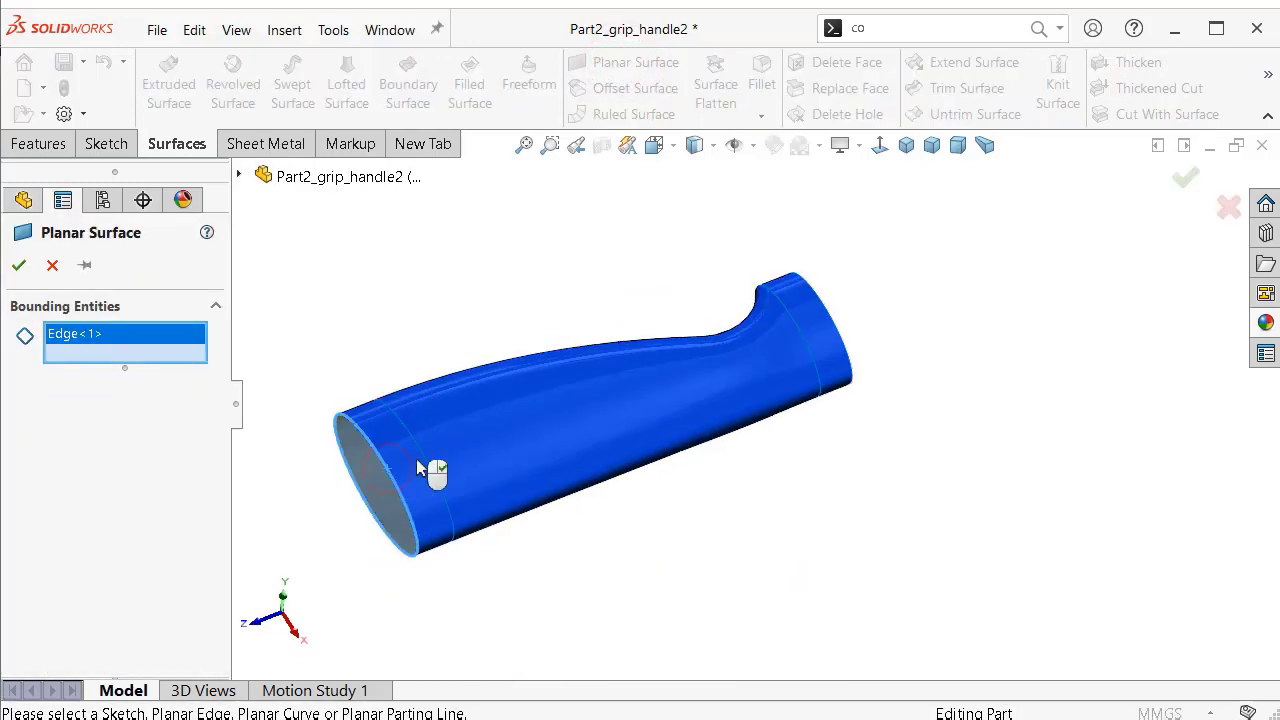
left_click(852, 380)
mouse_move(863, 389)
middle_mouse_down()
mouse_move(771, 474)
mouse_move(851, 414)
mouse_move(878, 412)
middle_mouse_up()
left_click(1187, 185)
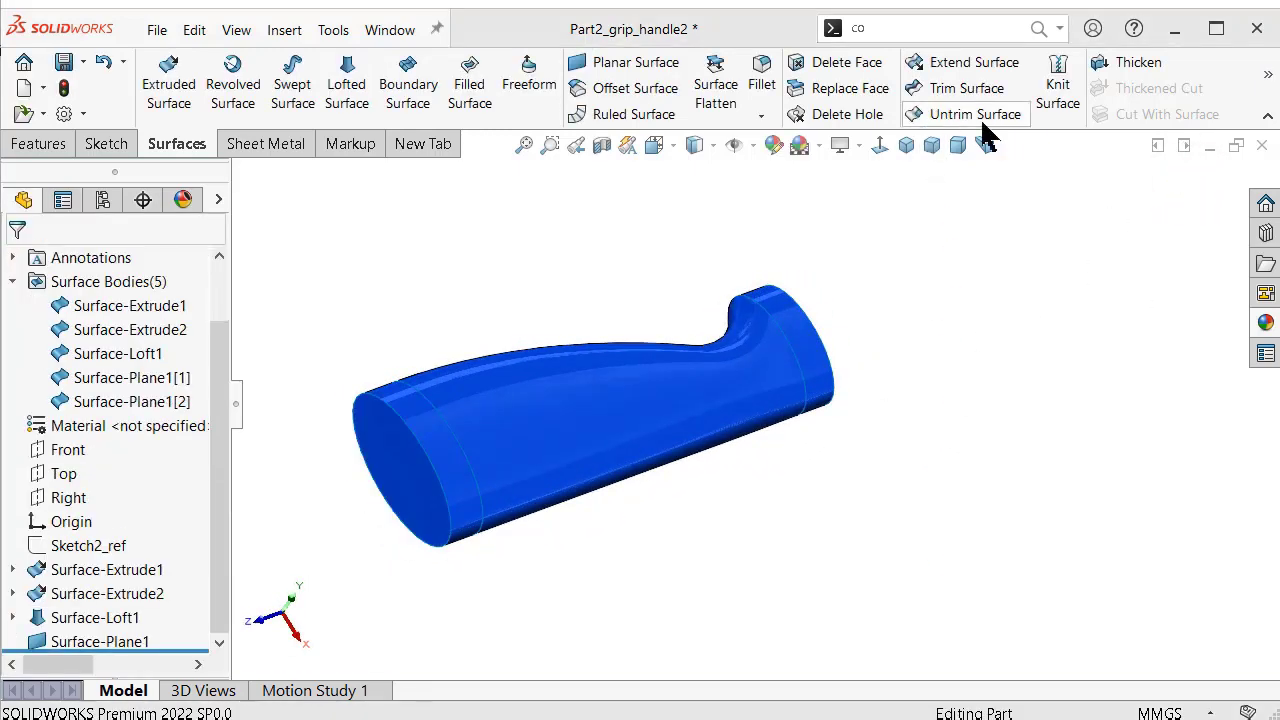
left_click(1057, 86)
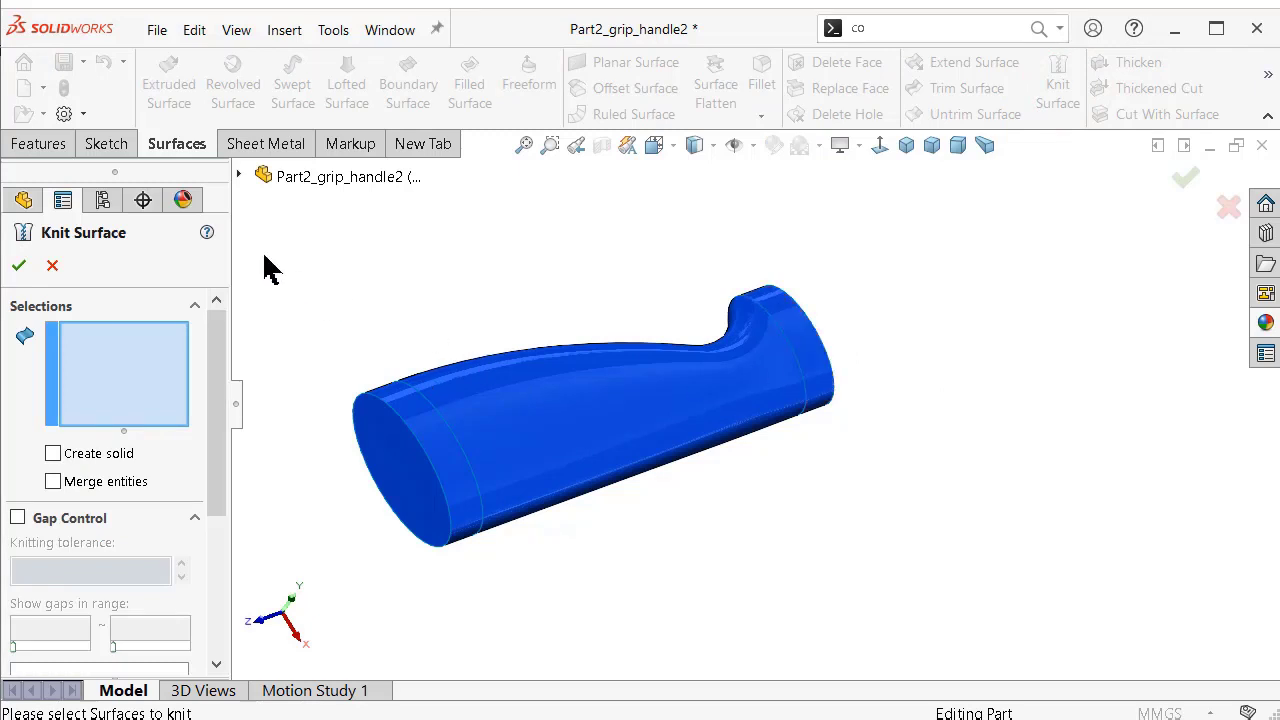
Knit all handle surfaces into one solid body with Create solid checked.
scroll(809, 363, "up", 2)
mouse_move(382, 242)
left_mouse_down()
mouse_move(349, 578)
mouse_move(363, 555)
left_mouse_up()
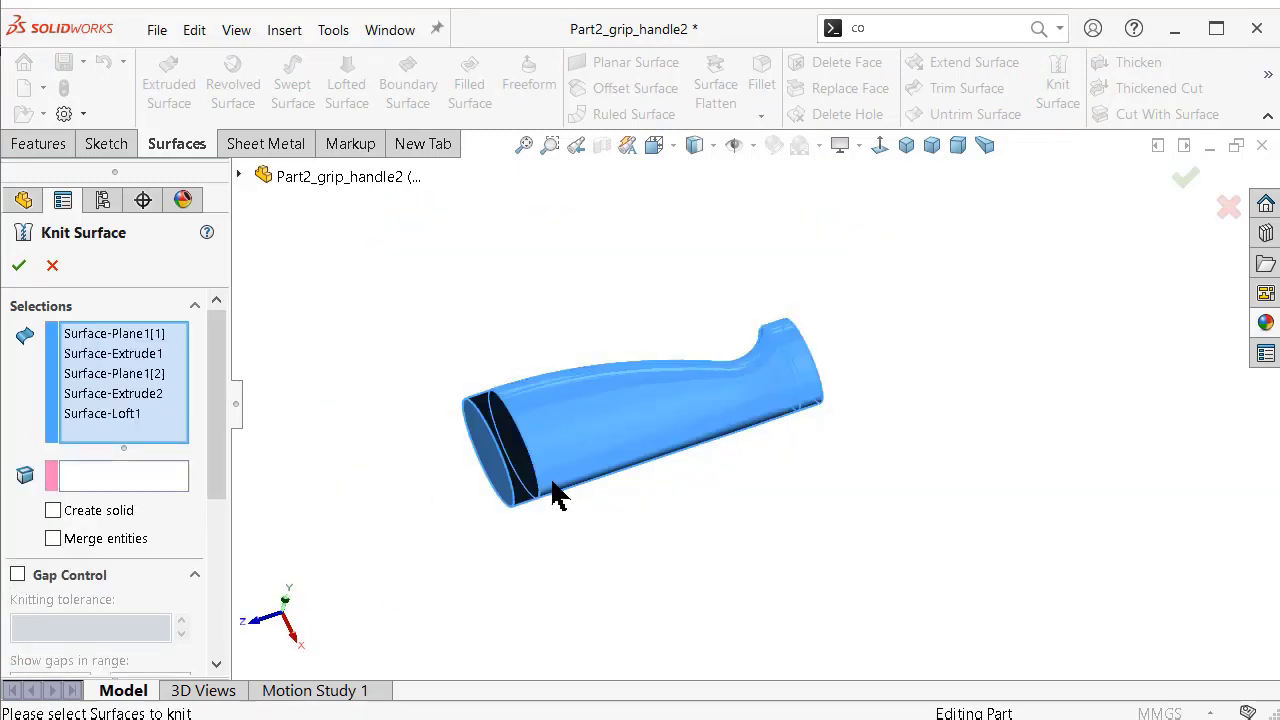
scroll(545, 495, "down", 3)
mouse_move(529, 494)
middle_mouse_down()
mouse_move(423, 537)
mouse_move(474, 490)
middle_mouse_up()
left_click(108, 510)
left_click(19, 265)
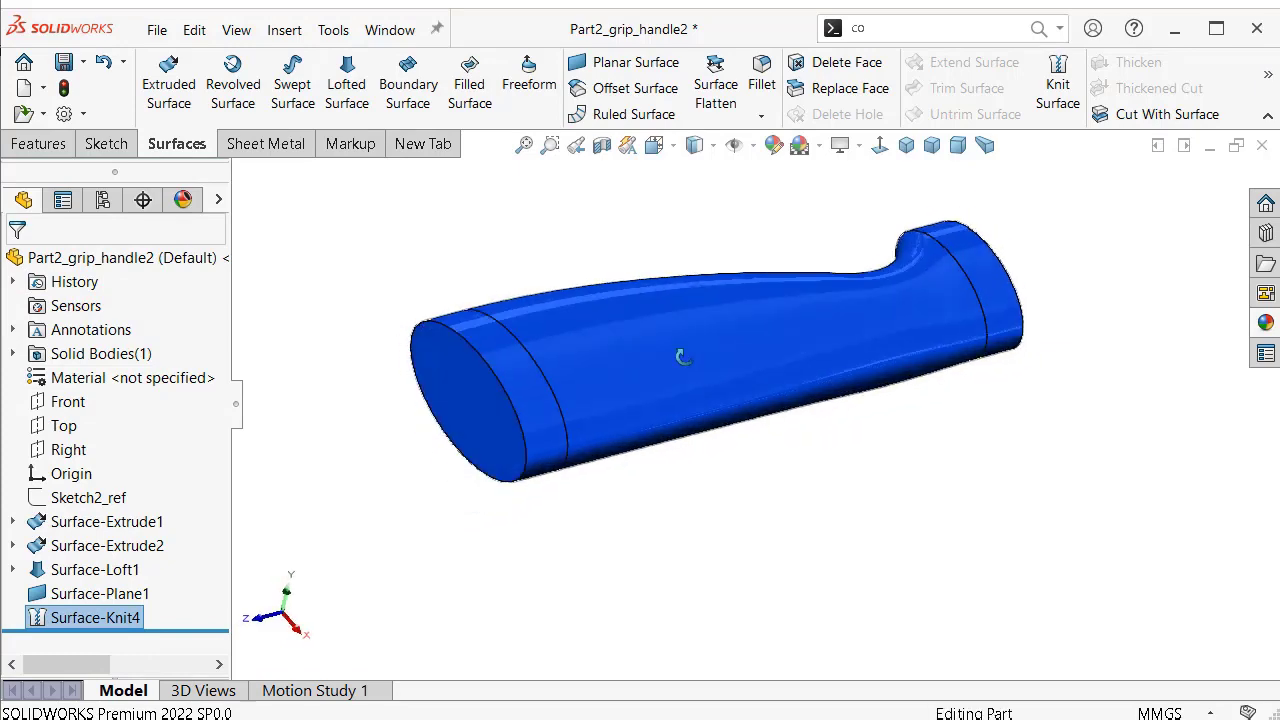
Inspect the solid handle from several angles and switch the display to Shaded.
mouse_move(660, 440)
middle_mouse_down()
mouse_move(677, 357)
mouse_move(750, 265)
mouse_move(751, 351)
mouse_move(666, 471)
mouse_move(673, 660)
middle_mouse_up()
middle_click_drag(673, 600, 923, 274)
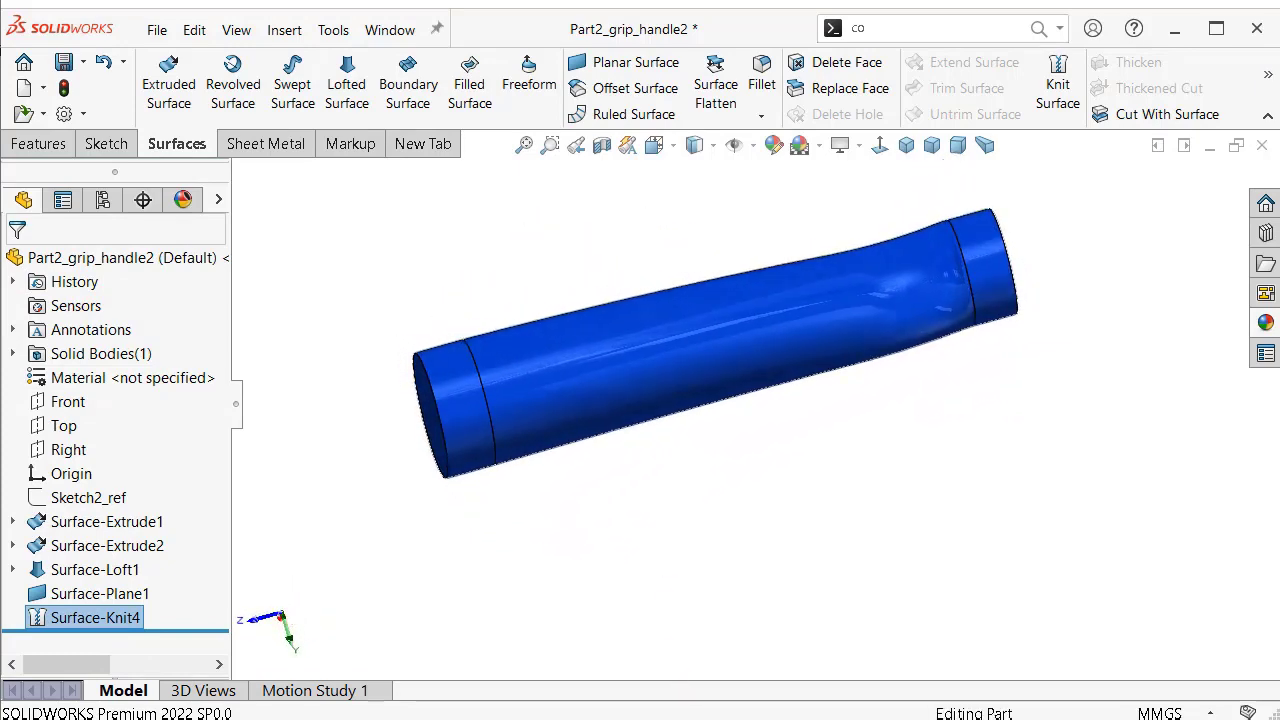
scroll(923, 274, "down", 3)
scroll(940, 398, "down", 3)
mouse_move(940, 398)
middle_mouse_down()
mouse_move(943, 451)
mouse_move(900, 420)
middle_mouse_up()
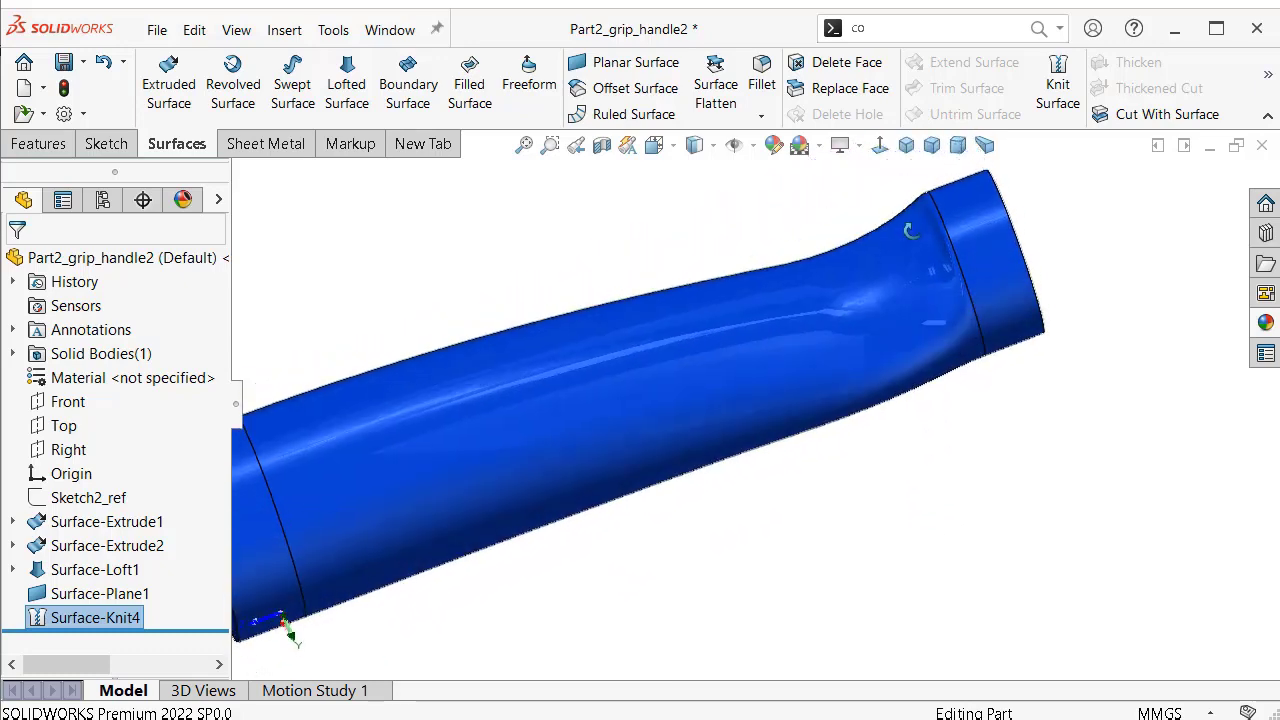
left_click(708, 148)
left_click(697, 205)
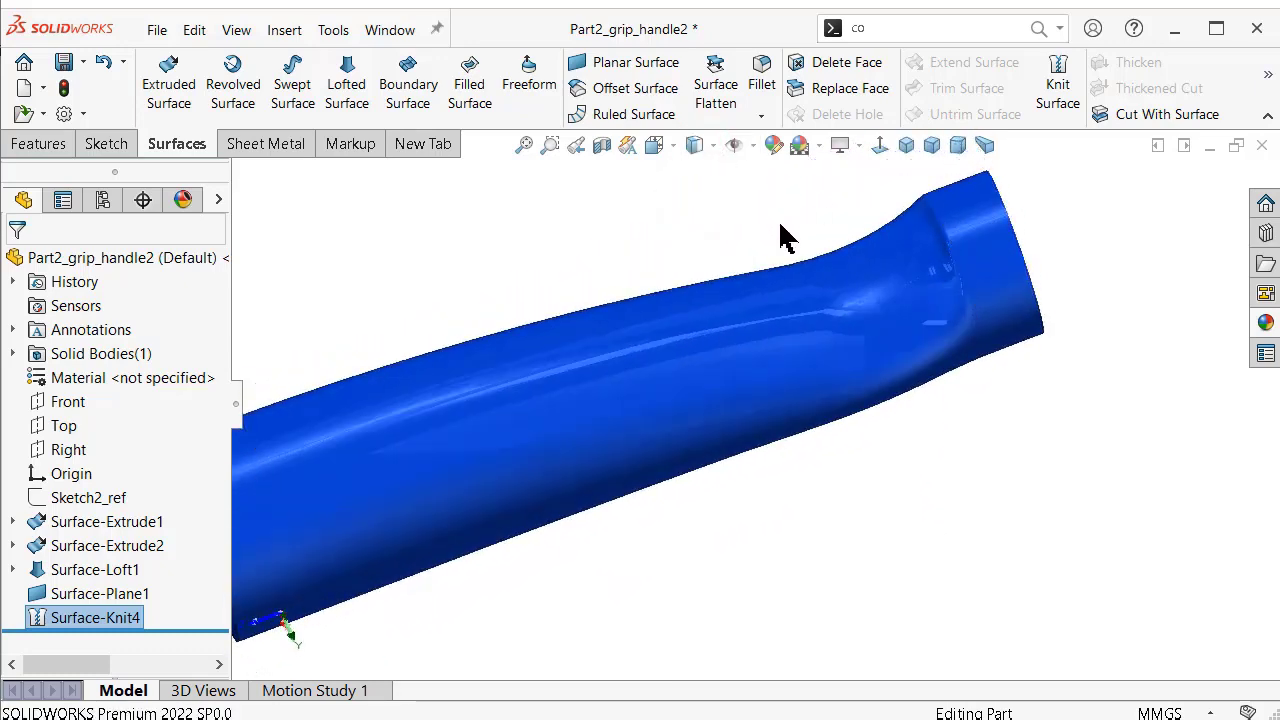
mouse_move(780, 237)
middle_mouse_down()
mouse_move(866, 452)
mouse_move(866, 380)
mouse_move(700, 306)
mouse_move(577, 337)
mouse_move(574, 429)
mouse_move(619, 224)
mouse_move(600, 283)
mouse_move(491, 366)
mouse_move(571, 269)
mouse_move(600, 204)
mouse_move(547, 283)
middle_mouse_up()
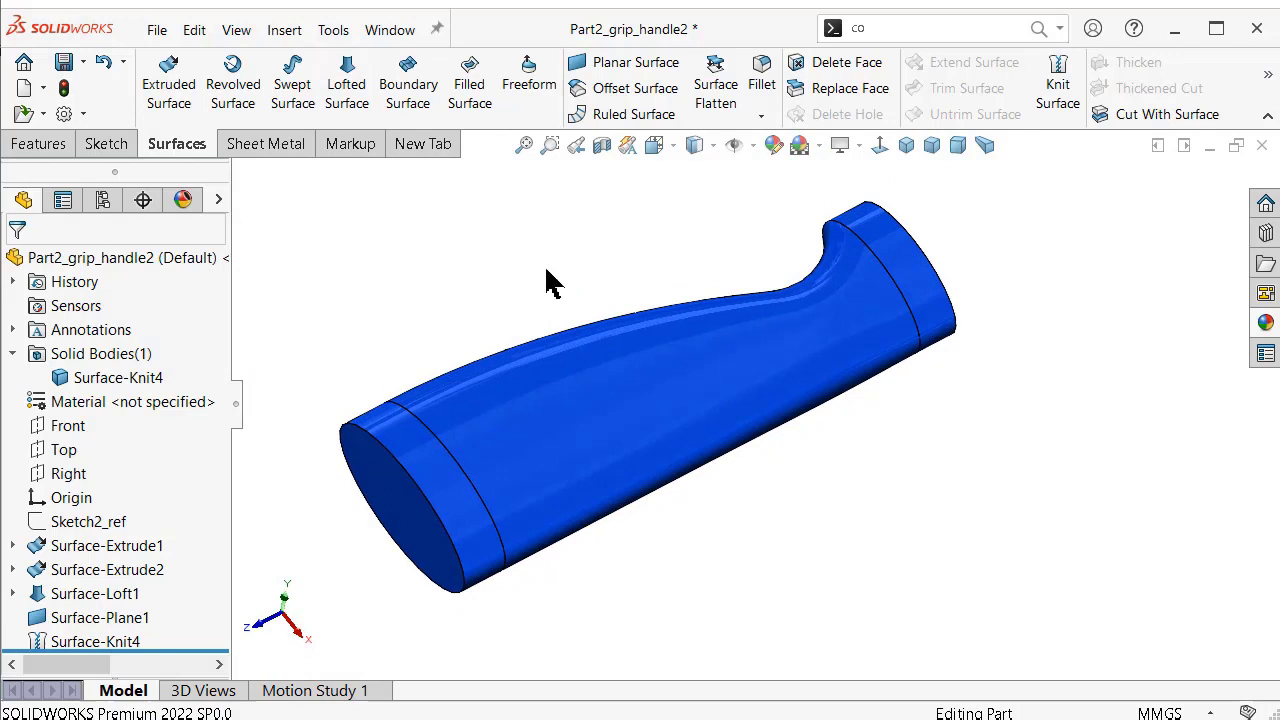
Show the Sketch2_ref outline on the handle model.
left_click(97, 527)
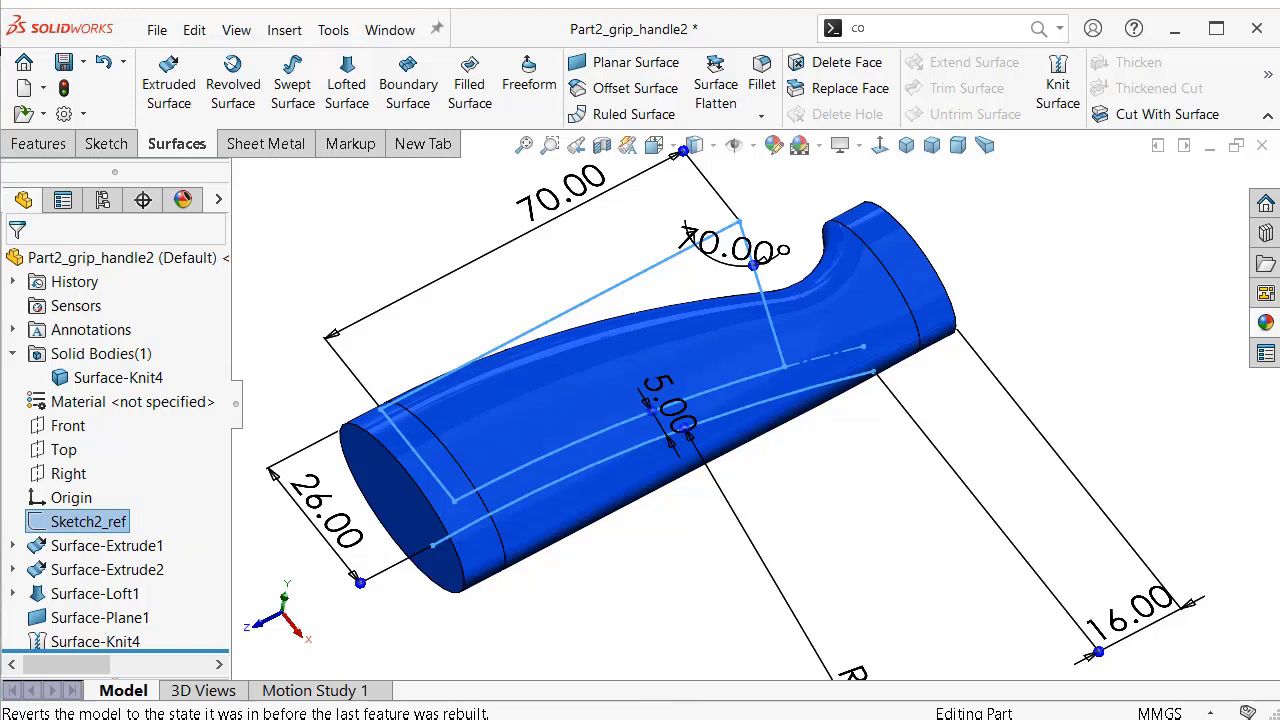
left_click(118, 521)
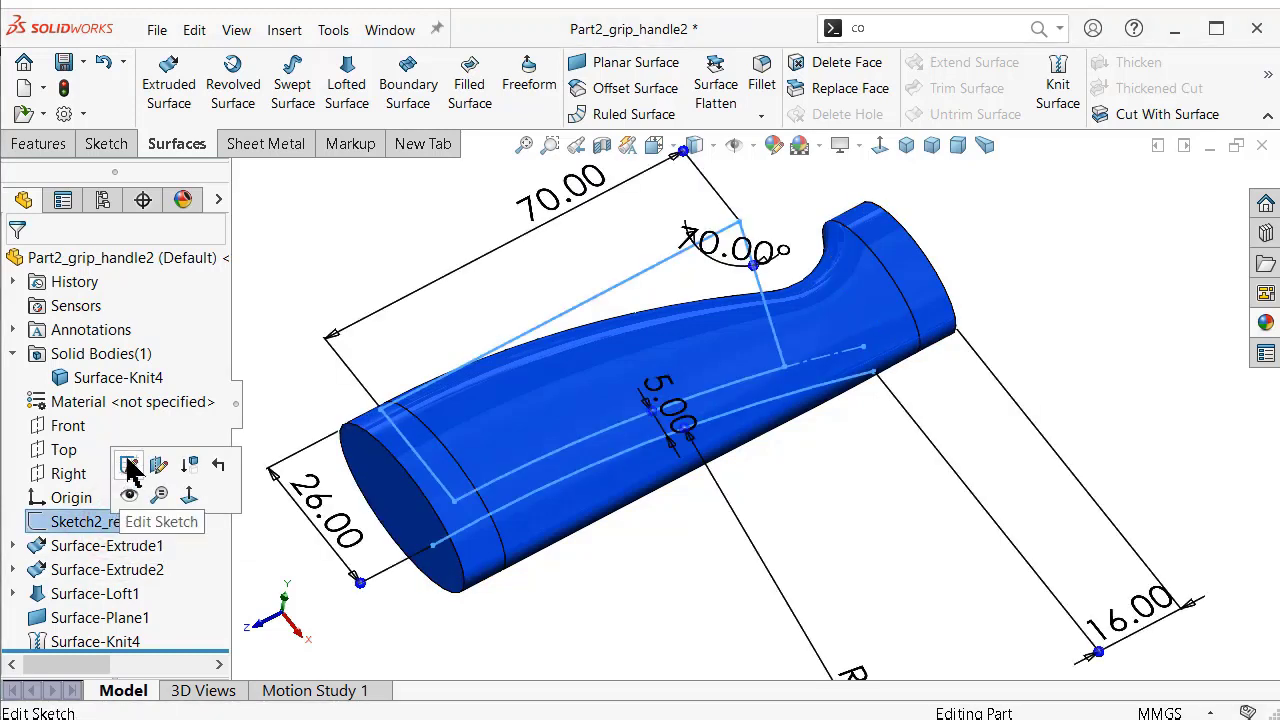
left_click(88, 519)
left_click(80, 494)
left_click(855, 392)
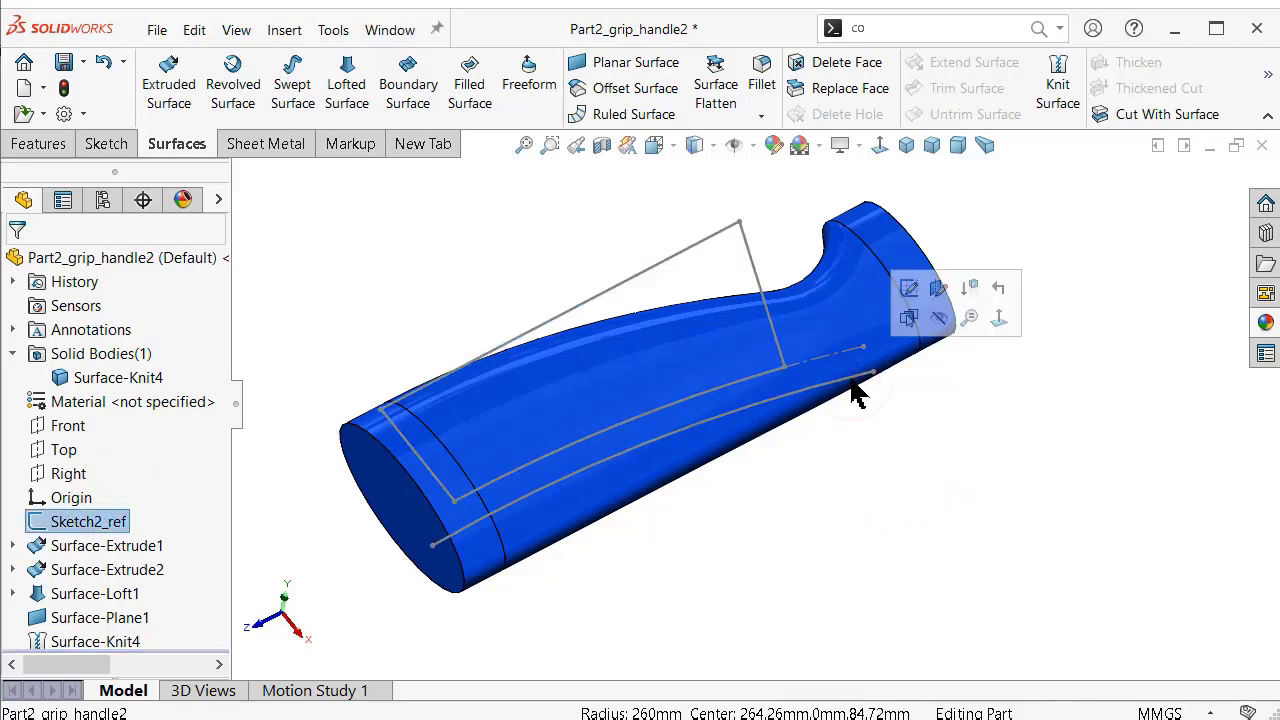
scroll(878, 425, "down", 3)
scroll(800, 318, "up", 2)
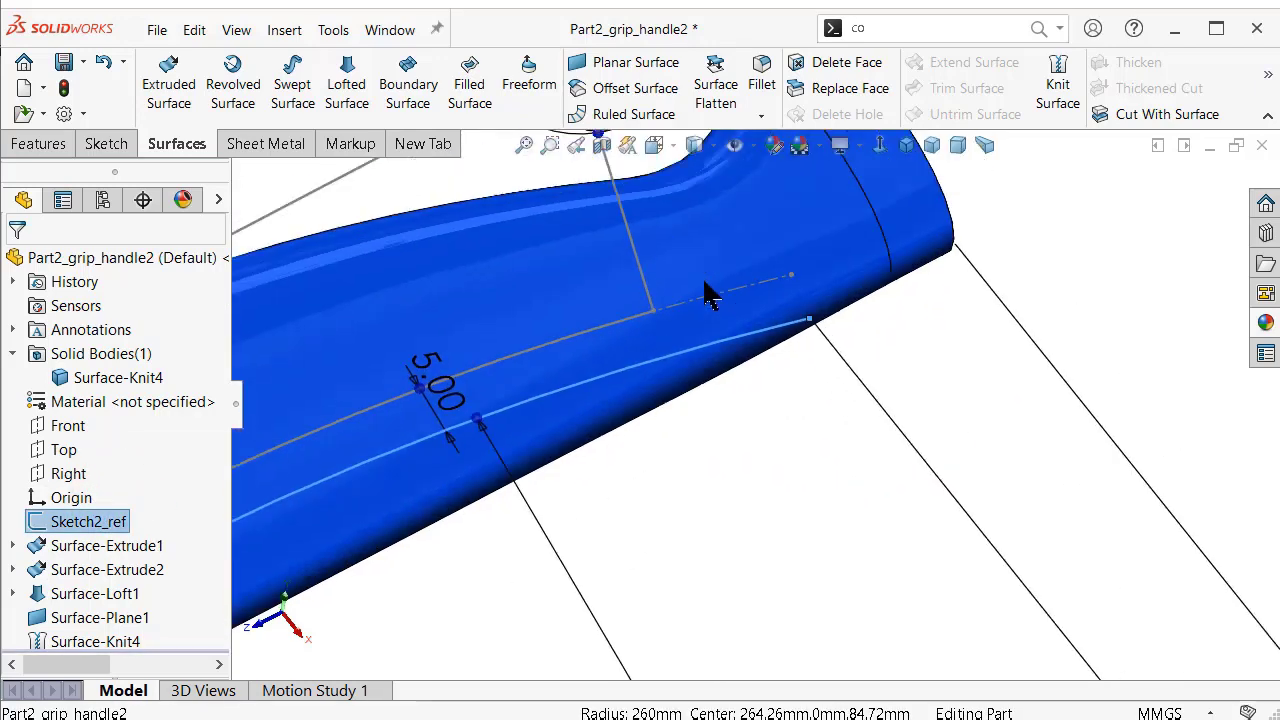
scroll(706, 286, "up", 2)
Extrude-cut from Sketch2_ref Through All in both directions, trimming one side of the handle.
left_click(40, 147)
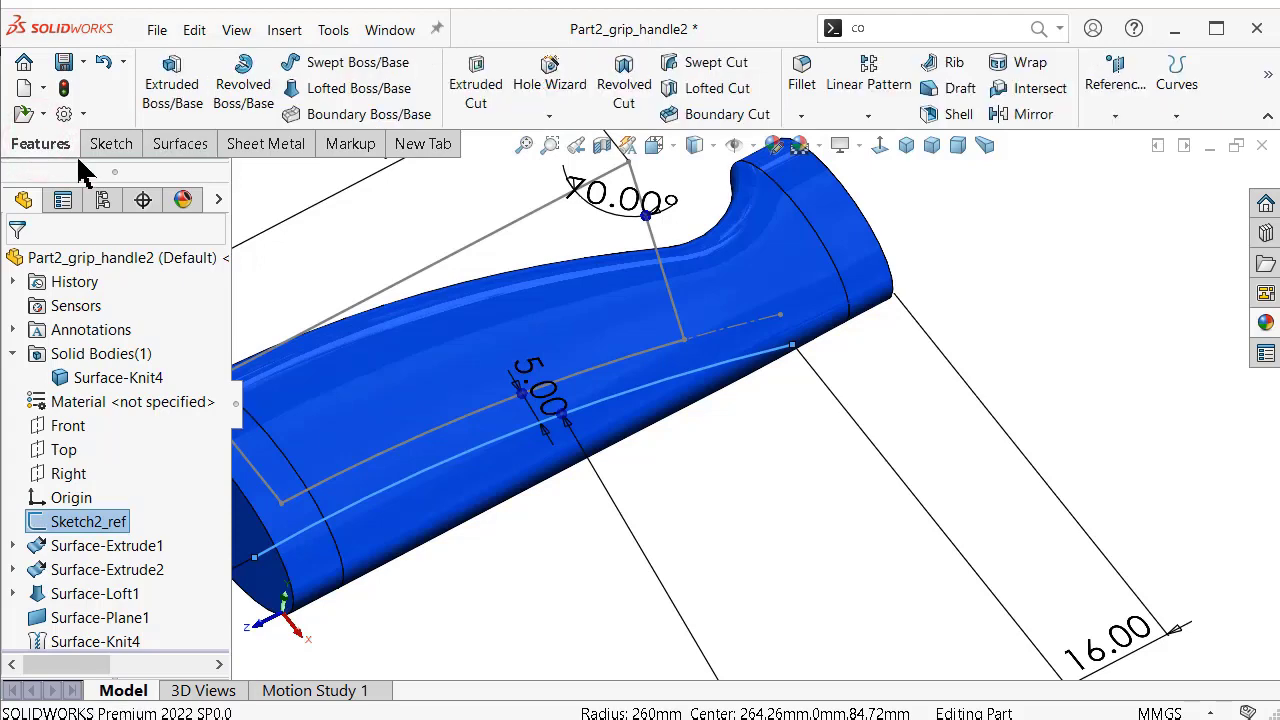
left_click(477, 90)
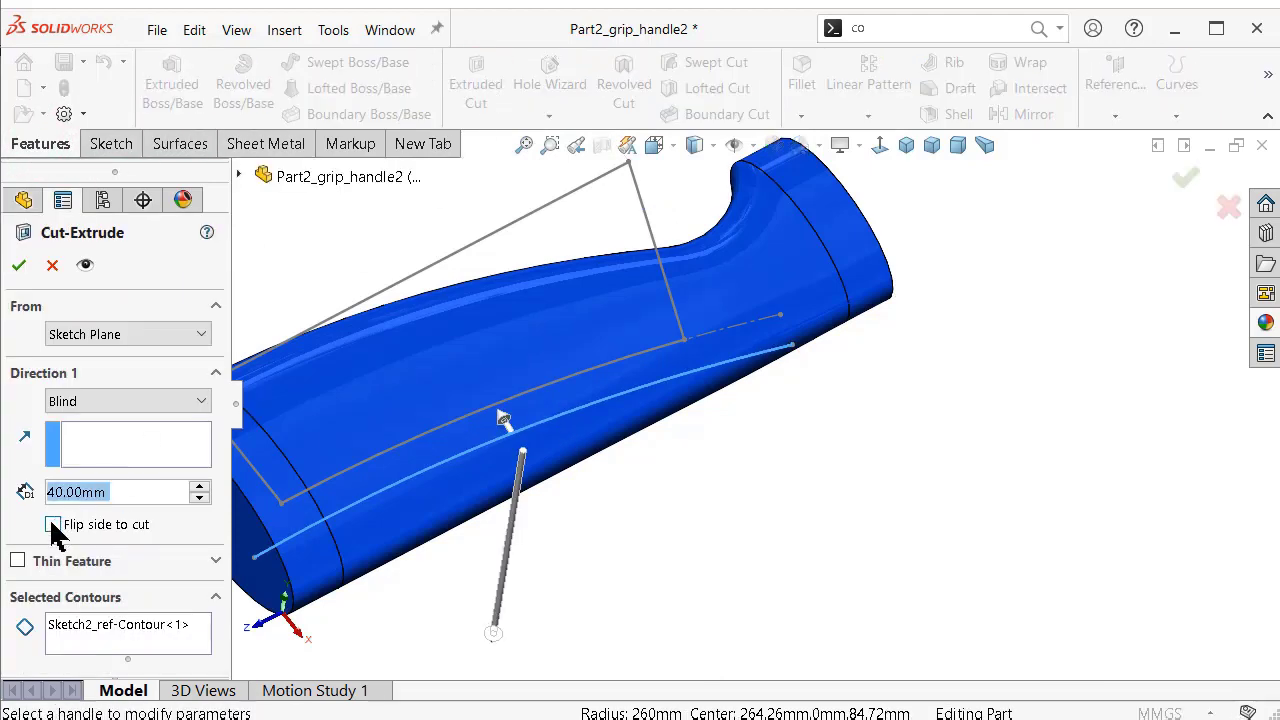
left_click(128, 401)
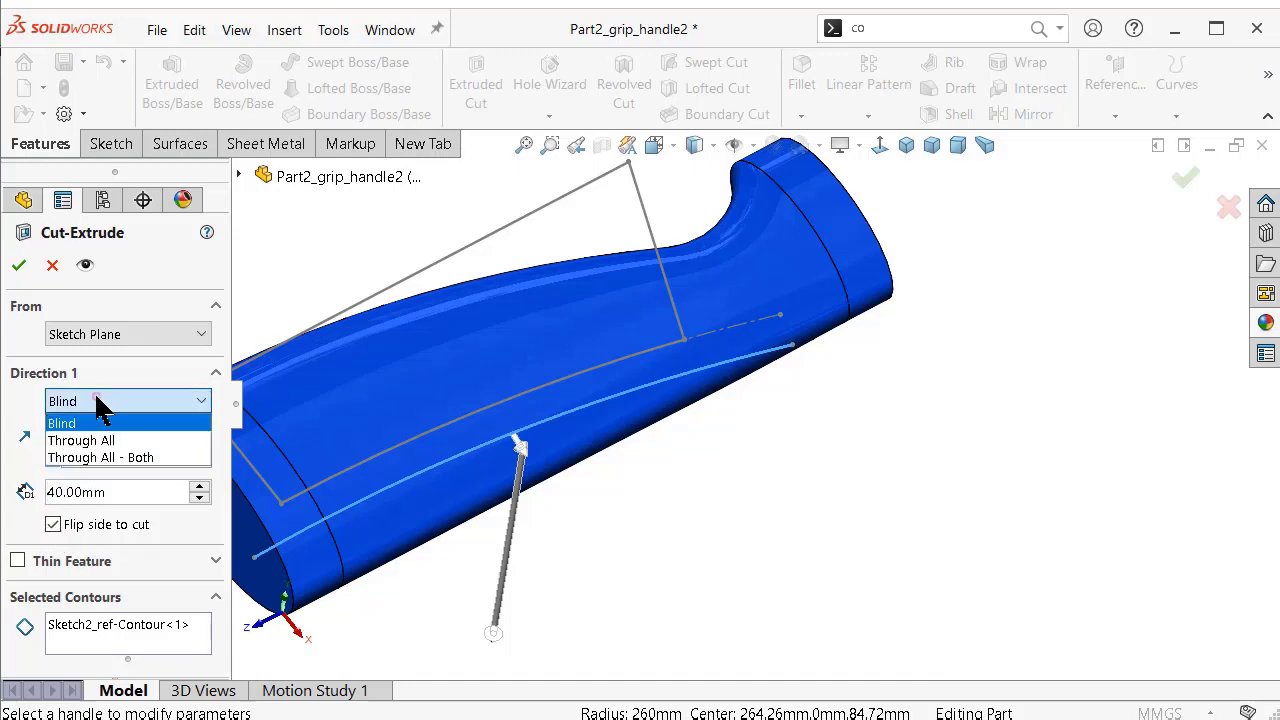
left_click(110, 438)
scroll(674, 443, "up", 3)
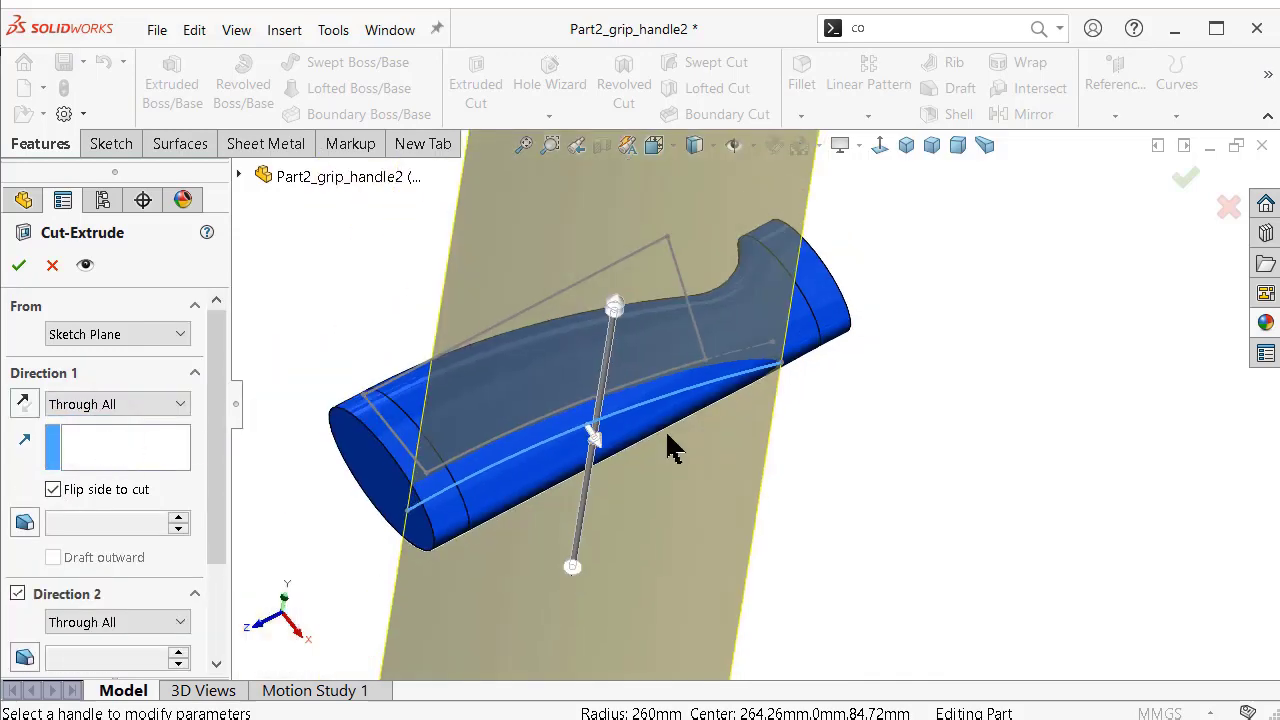
scroll(640, 449, "up", 2)
mouse_move(640, 449)
middle_mouse_down()
mouse_move(620, 440)
mouse_move(632, 556)
mouse_move(610, 537)
middle_mouse_up()
left_click(19, 266)
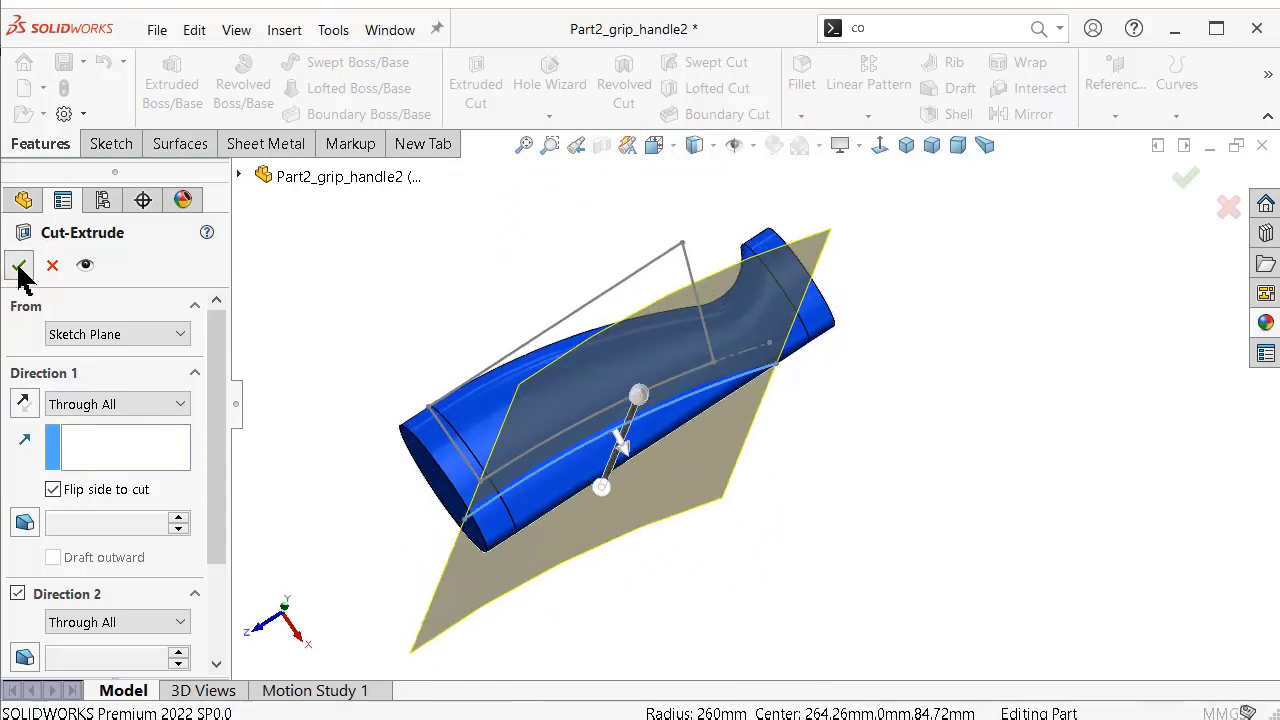
mouse_move(771, 514)
middle_mouse_down()
mouse_move(727, 432)
mouse_move(706, 289)
mouse_move(720, 251)
mouse_move(711, 291)
mouse_move(740, 511)
mouse_move(742, 438)
middle_mouse_up()
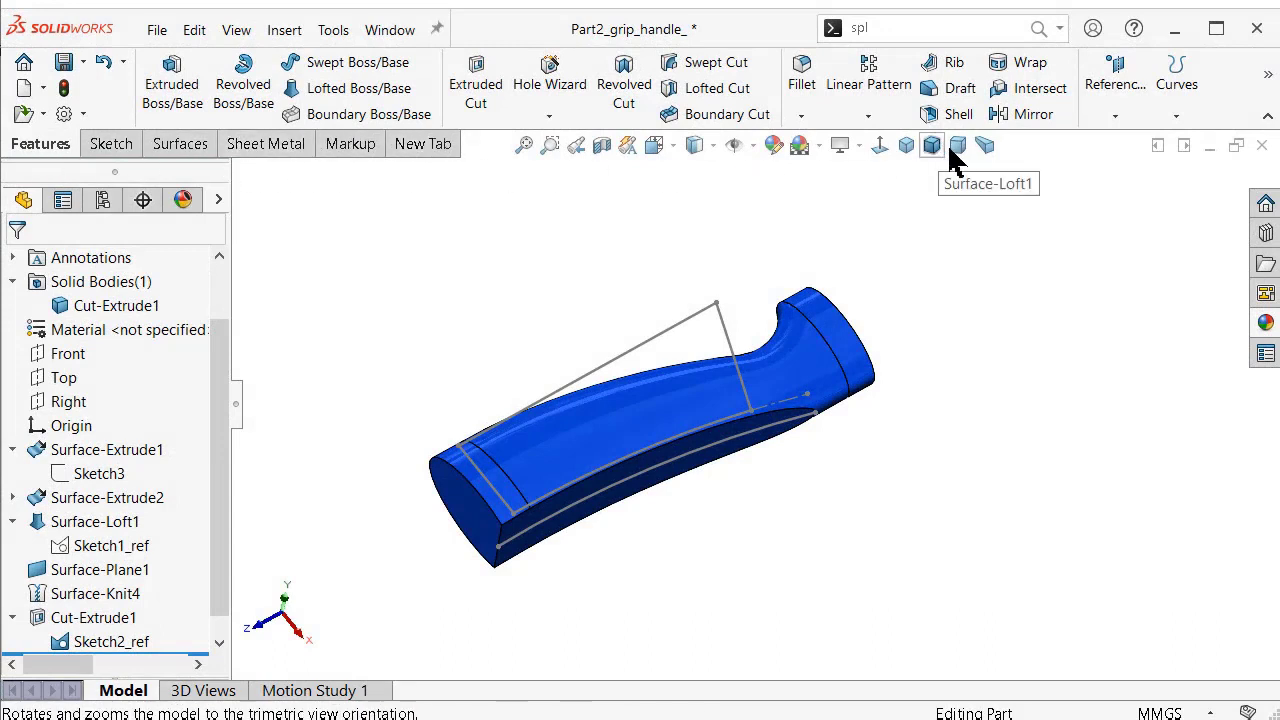
Add a projection Split Line from Sketch2_ref onto the grip's top face.
left_click(1176, 116)
left_click(1185, 143)
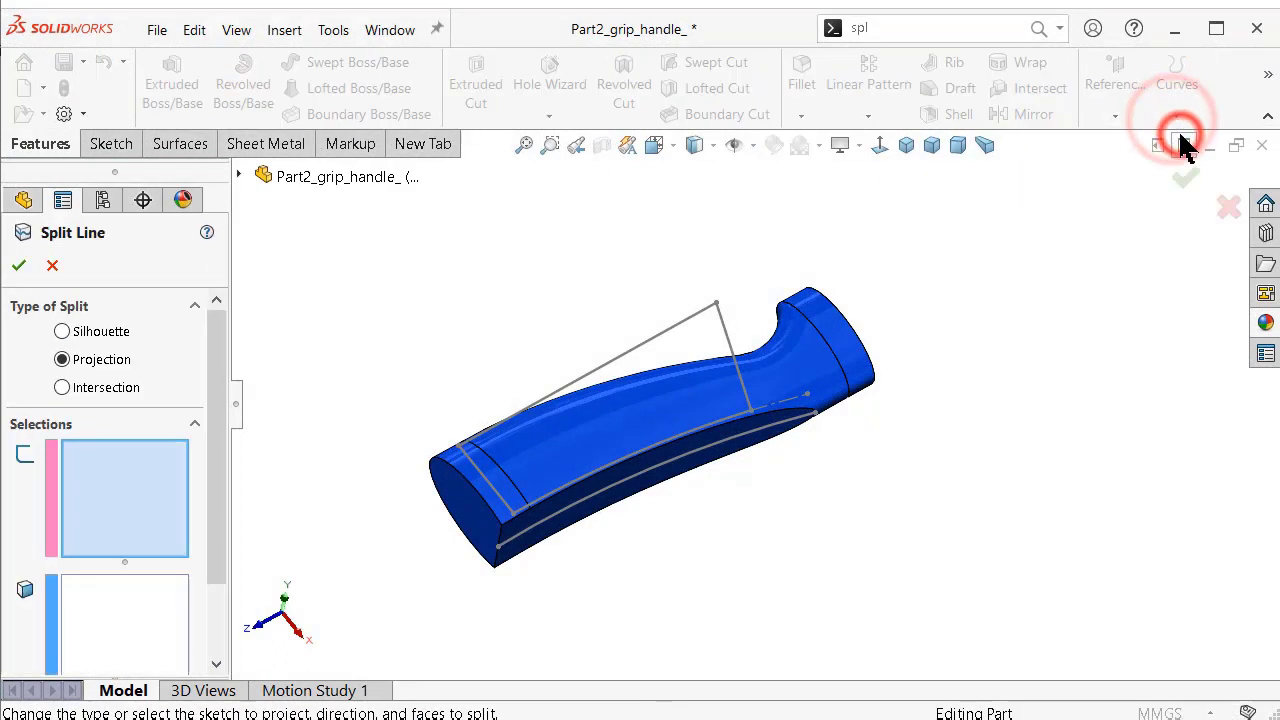
left_click(679, 327)
left_click(130, 623)
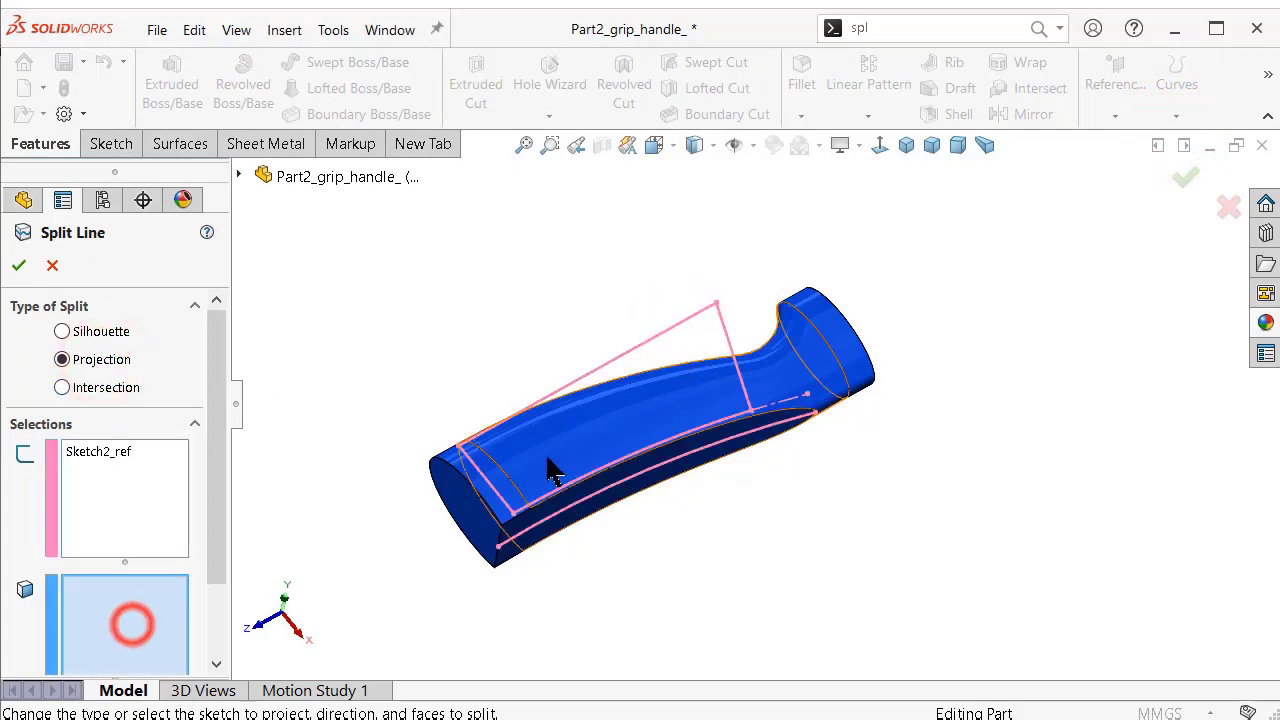
left_click(575, 447)
right_click(575, 447)
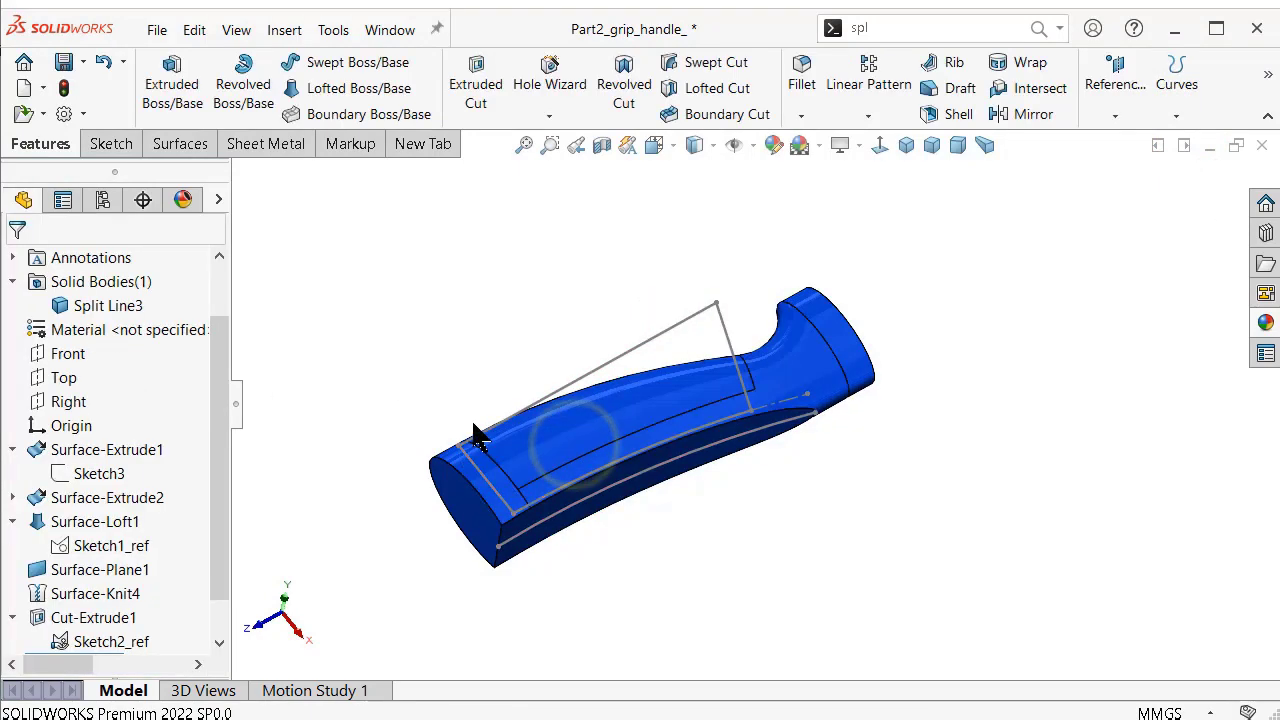
mouse_move(484, 318)
middle_mouse_down()
mouse_move(467, 527)
mouse_move(466, 363)
middle_mouse_up()
scroll(620, 515, "down", 2)
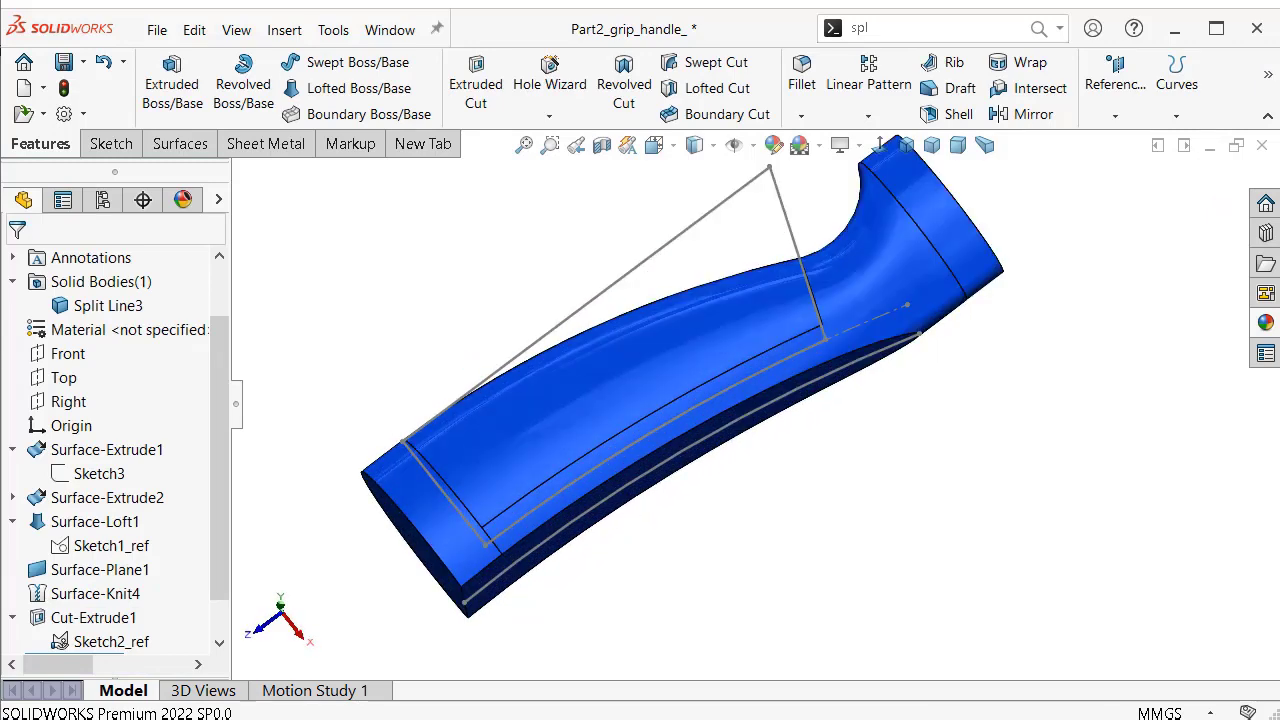
mouse_move(700, 394)
middle_mouse_down()
mouse_move(688, 597)
mouse_move(710, 628)
mouse_move(686, 529)
mouse_move(765, 283)
middle_mouse_up()
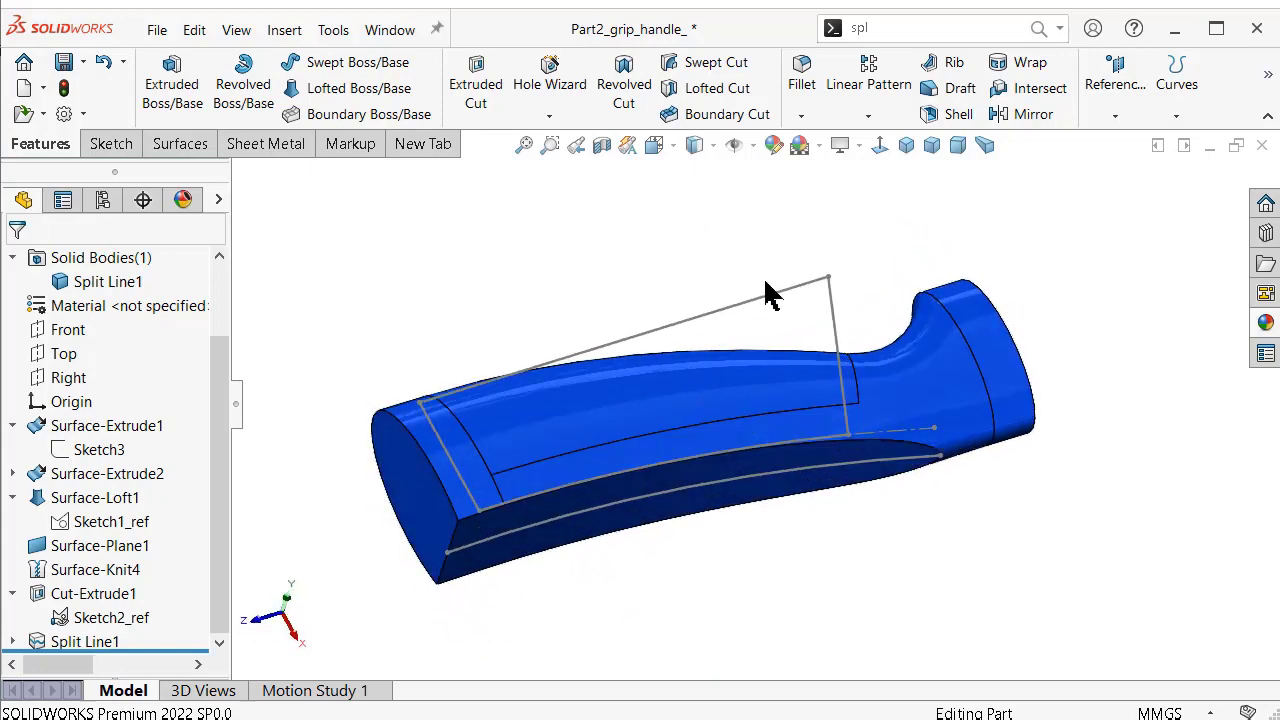
Hide Sketch2_ref from the model.
left_click(780, 287)
left_click(866, 234)
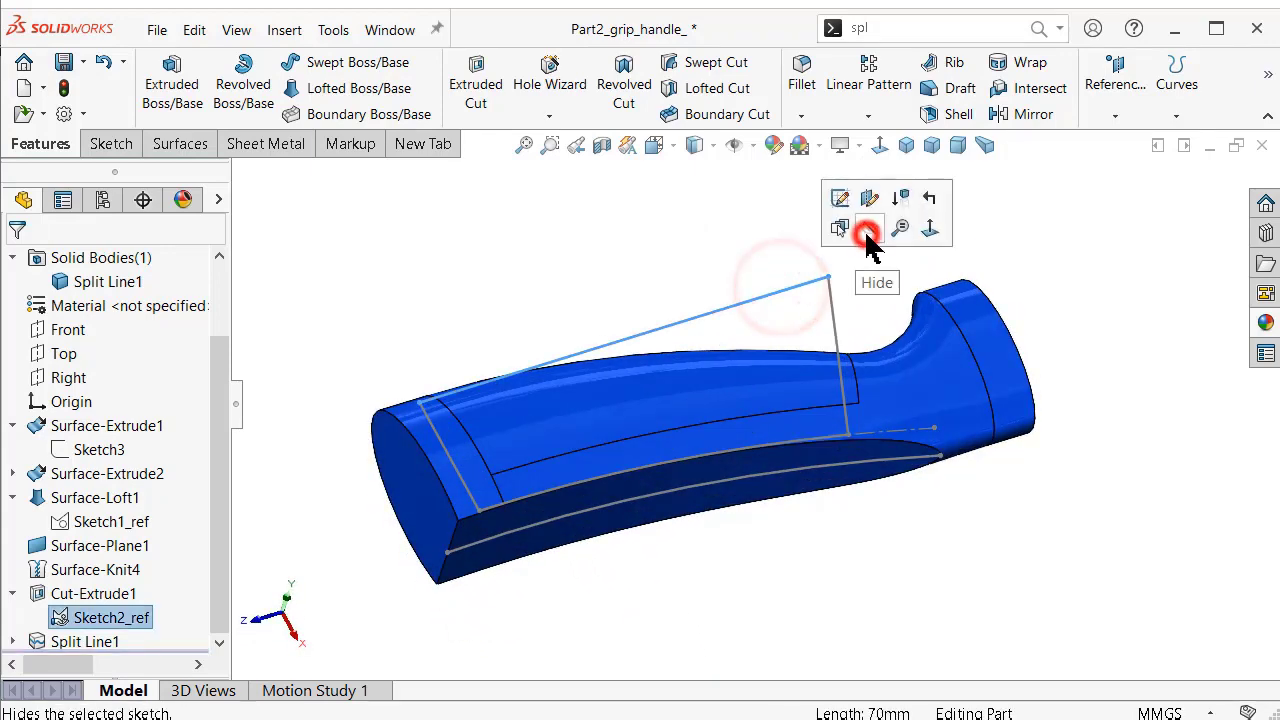
mouse_move(705, 250)
middle_mouse_down()
mouse_move(686, 229)
mouse_move(674, 366)
mouse_move(731, 478)
mouse_move(740, 420)
mouse_move(703, 240)
mouse_move(570, 240)
middle_mouse_up()
left_click(176, 146)
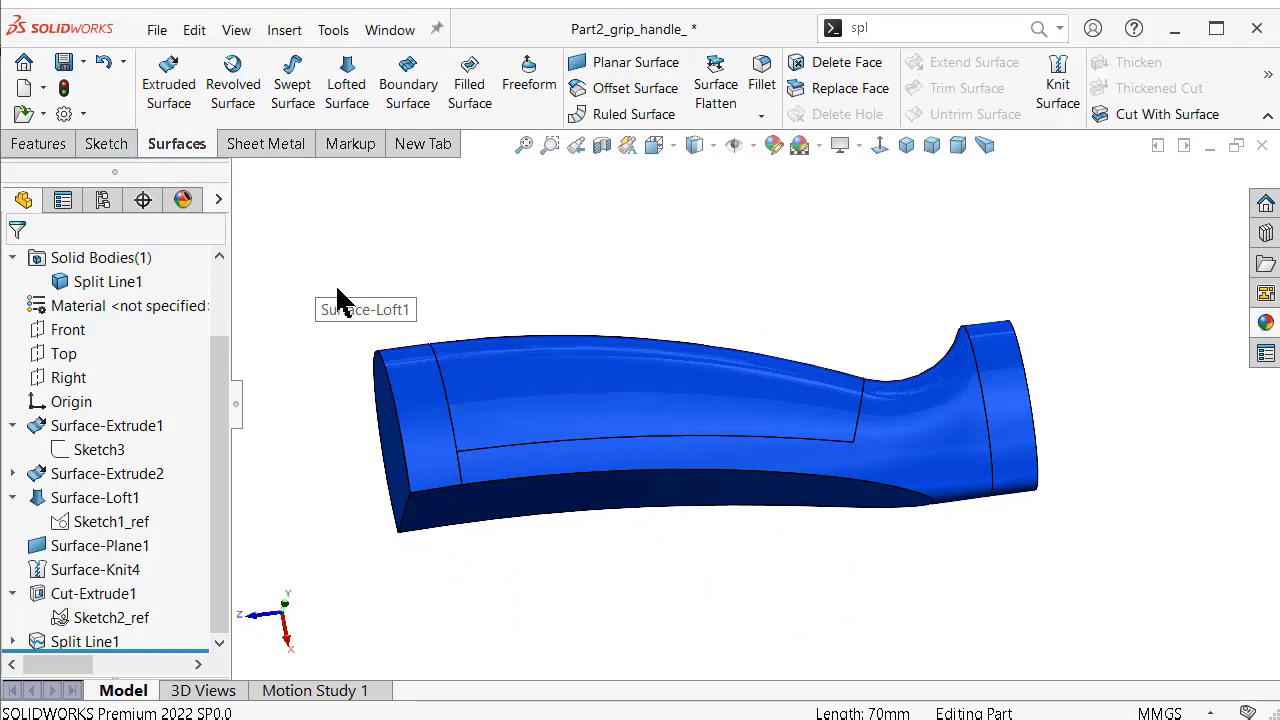
Copy the split grip face as a 0 mm Offset Surface.
mouse_move(812, 378)
middle_mouse_down()
mouse_move(800, 251)
mouse_move(857, 277)
mouse_move(838, 324)
middle_mouse_up()
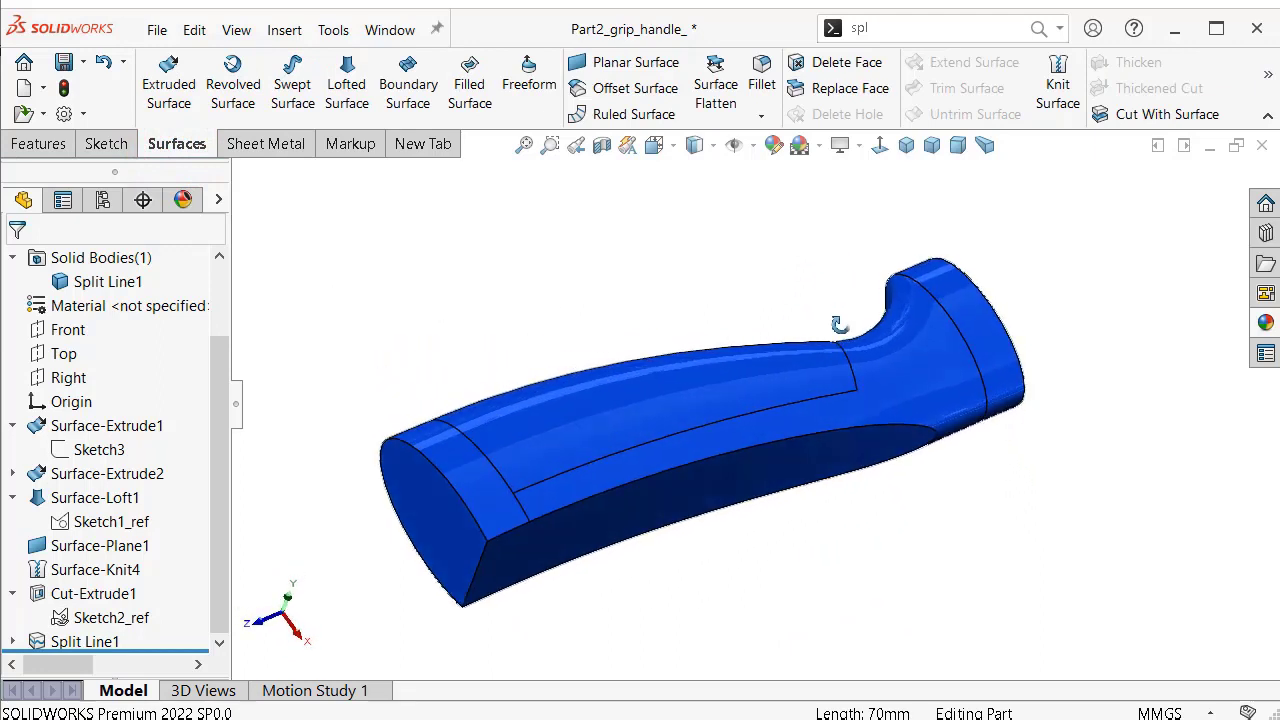
left_click(660, 90)
left_click(660, 385)
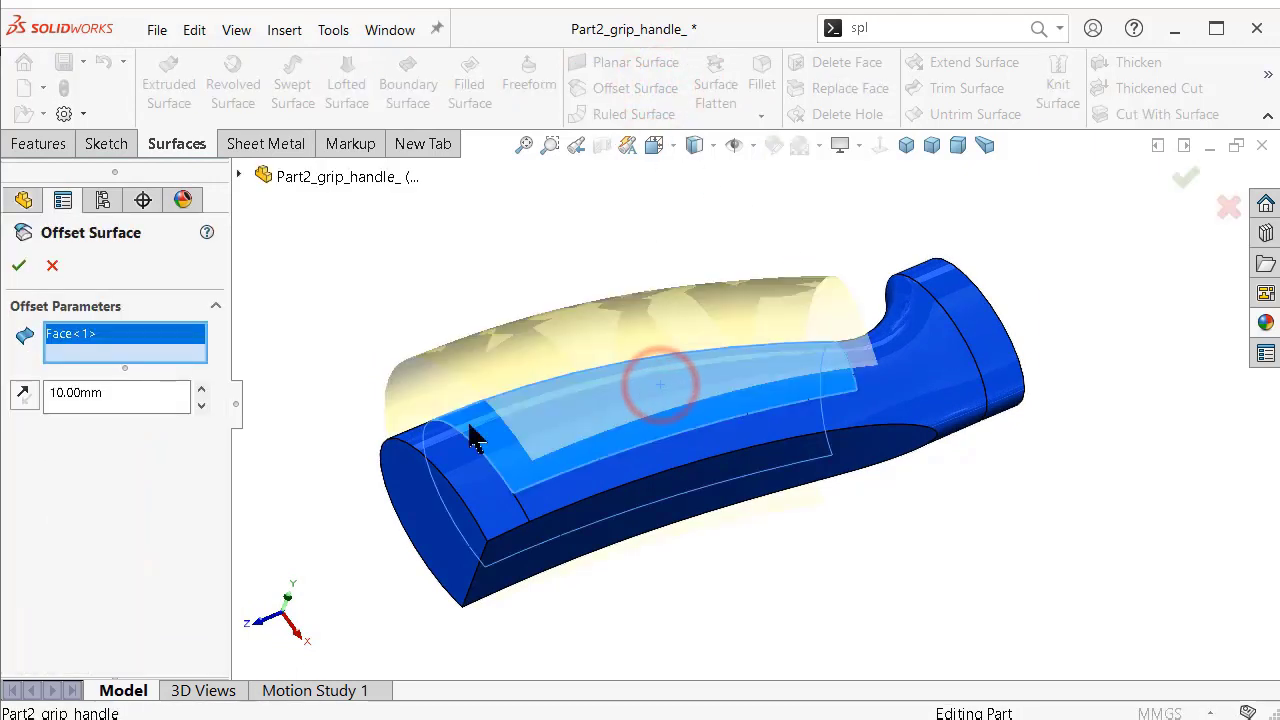
left_click(122, 395)
type("0")
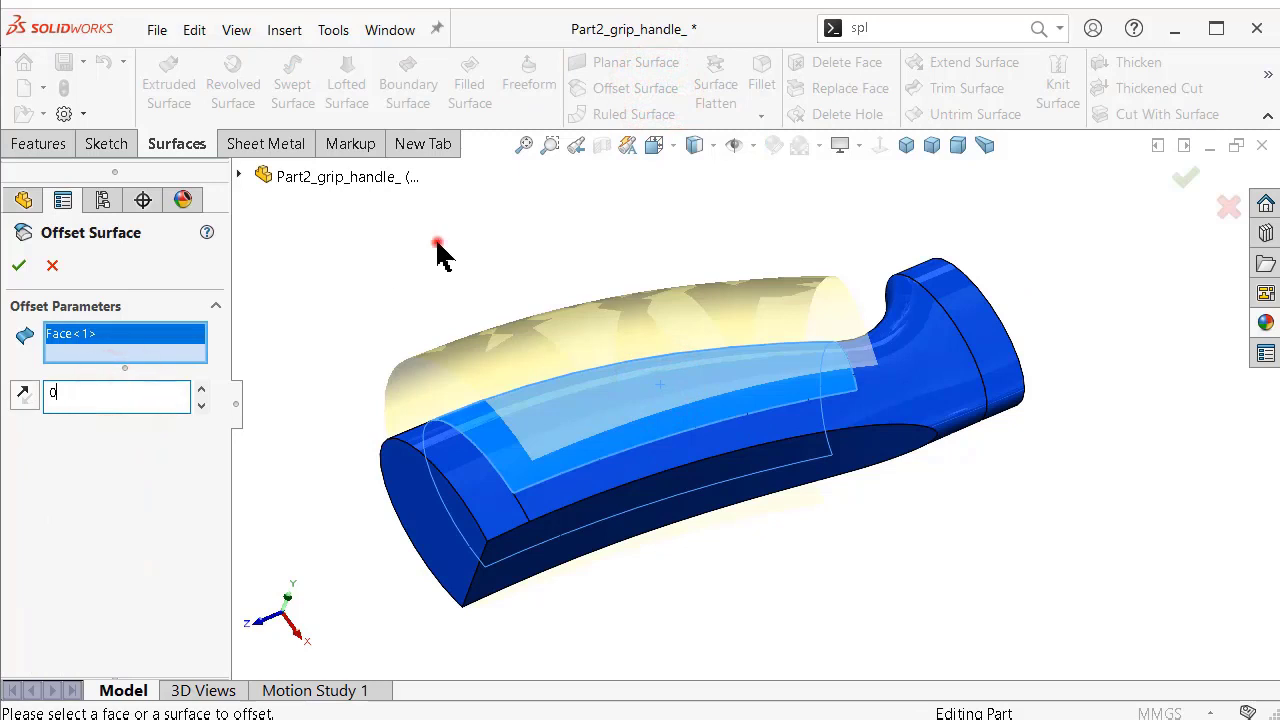
left_click(437, 246)
left_click(17, 266)
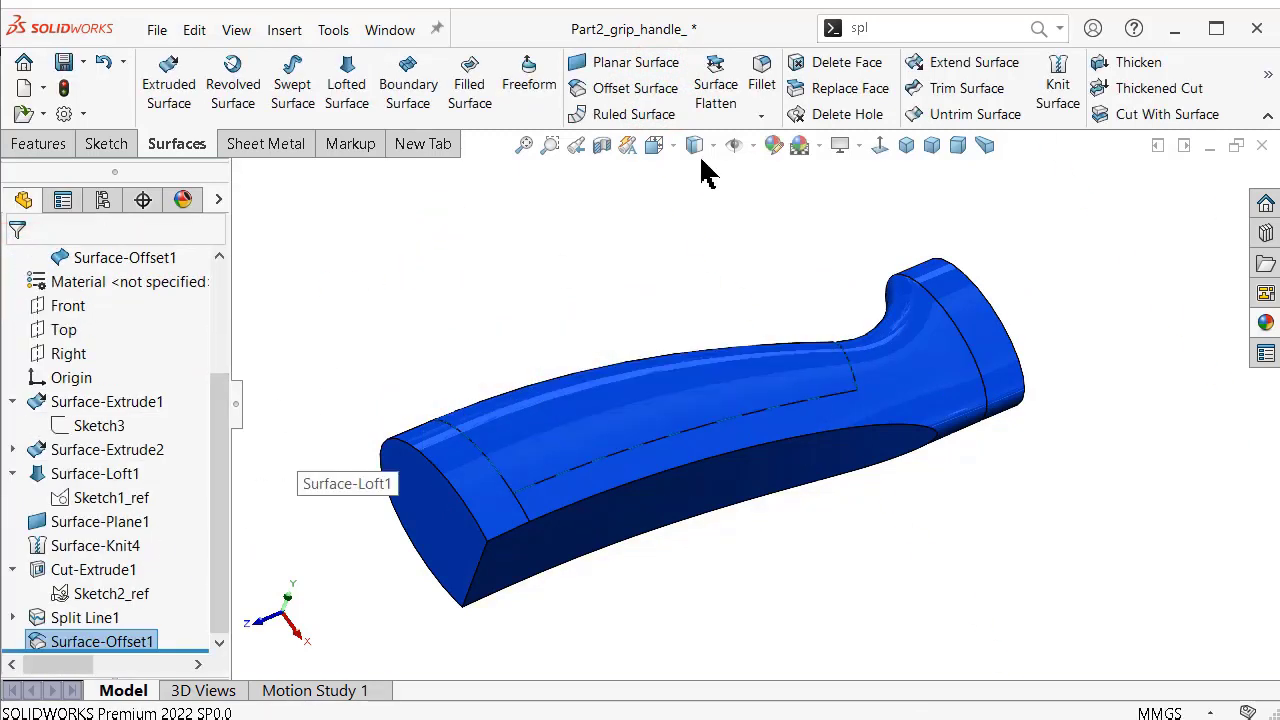
Thicken-cut Surface-Offset1 1.00 mm inward to recess the grip panel.
left_click(1136, 89)
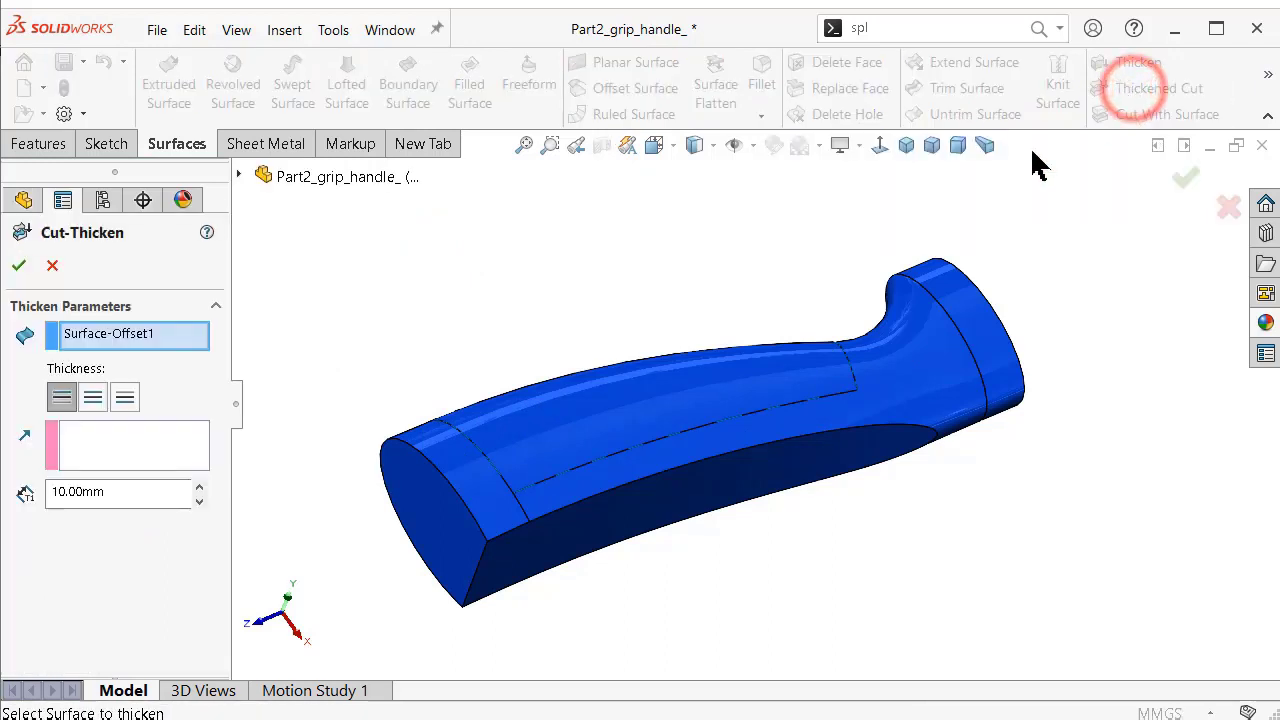
type("1")
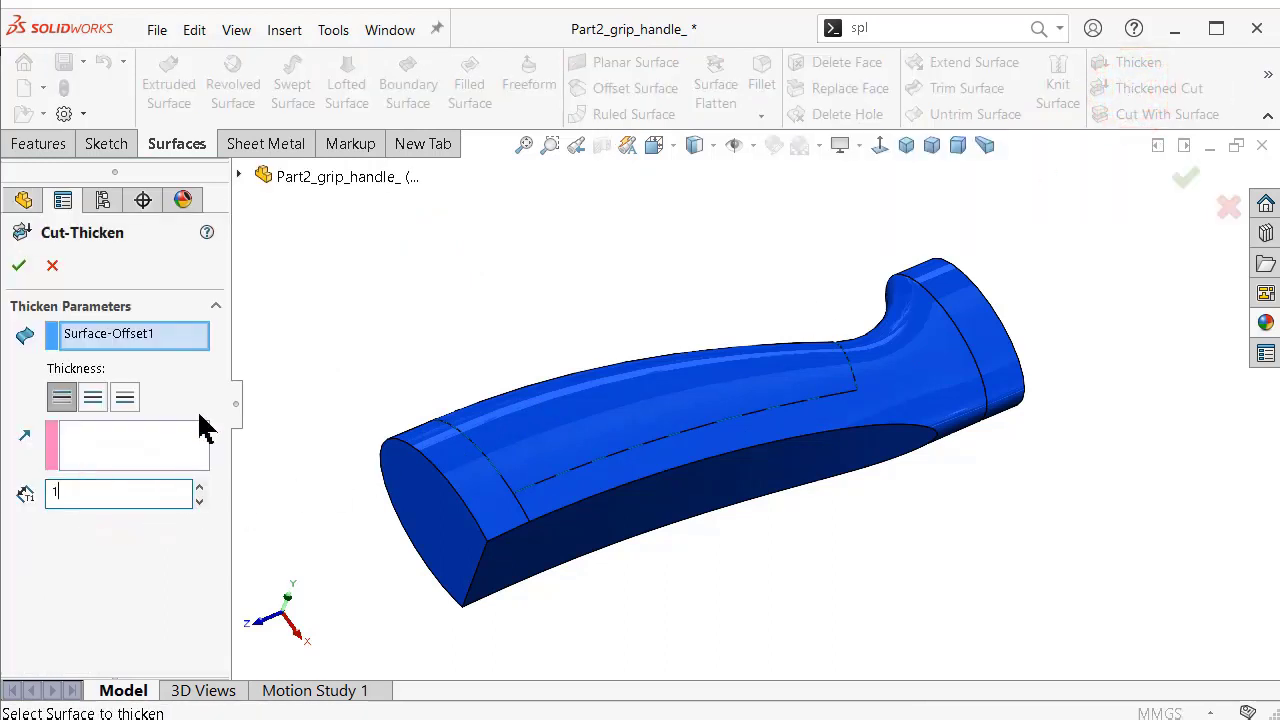
left_click(549, 218)
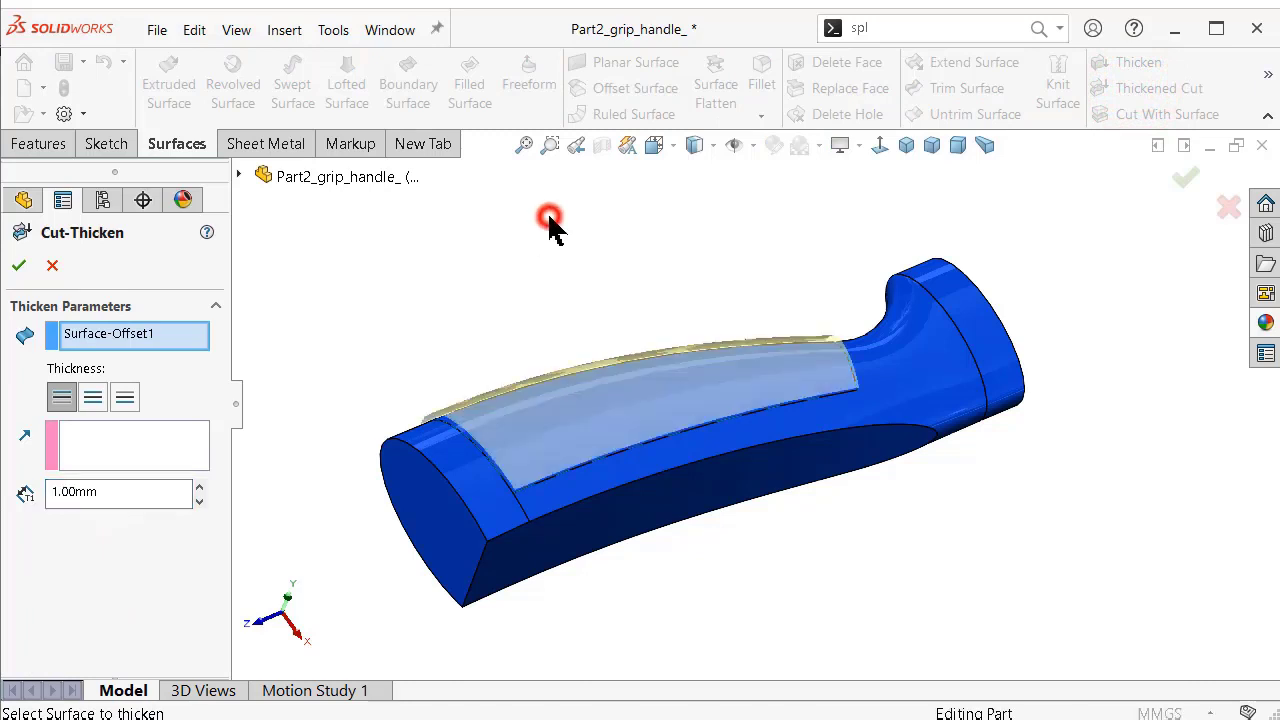
left_click(123, 398)
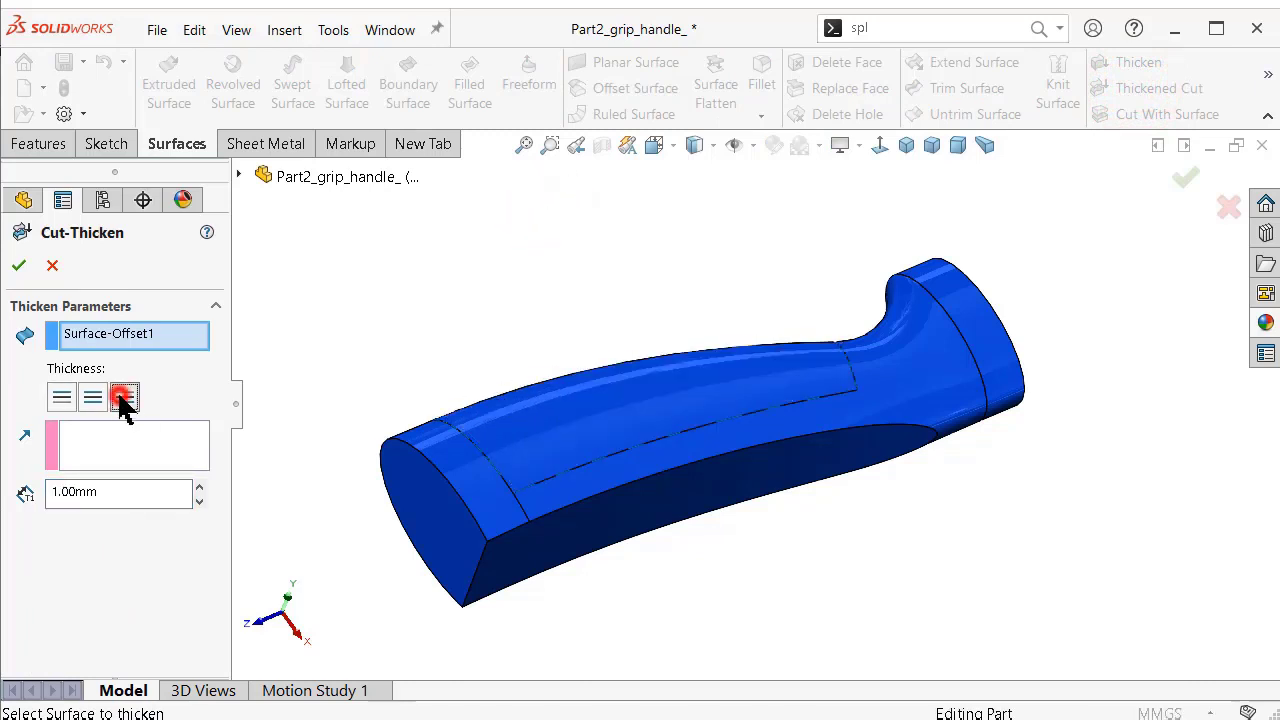
left_click(17, 267)
mouse_move(757, 340)
middle_mouse_down()
mouse_move(729, 363)
mouse_move(714, 549)
mouse_move(675, 655)
mouse_move(714, 551)
mouse_move(731, 403)
middle_mouse_up()
Show Sketch1_ref on the handle and select the flat end-cap face.
scroll(866, 389, "down", 2)
scroll(909, 351, "down", 2)
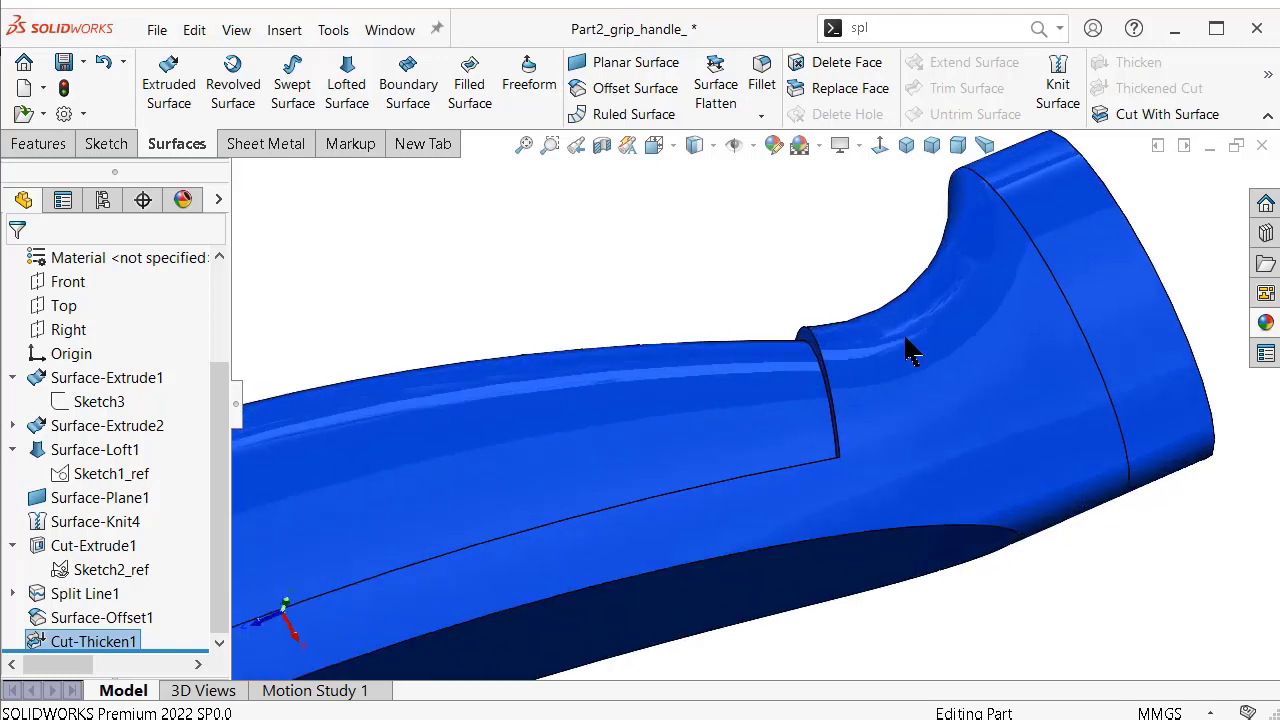
scroll(912, 345, "down", 2)
scroll(910, 345, "up", 2)
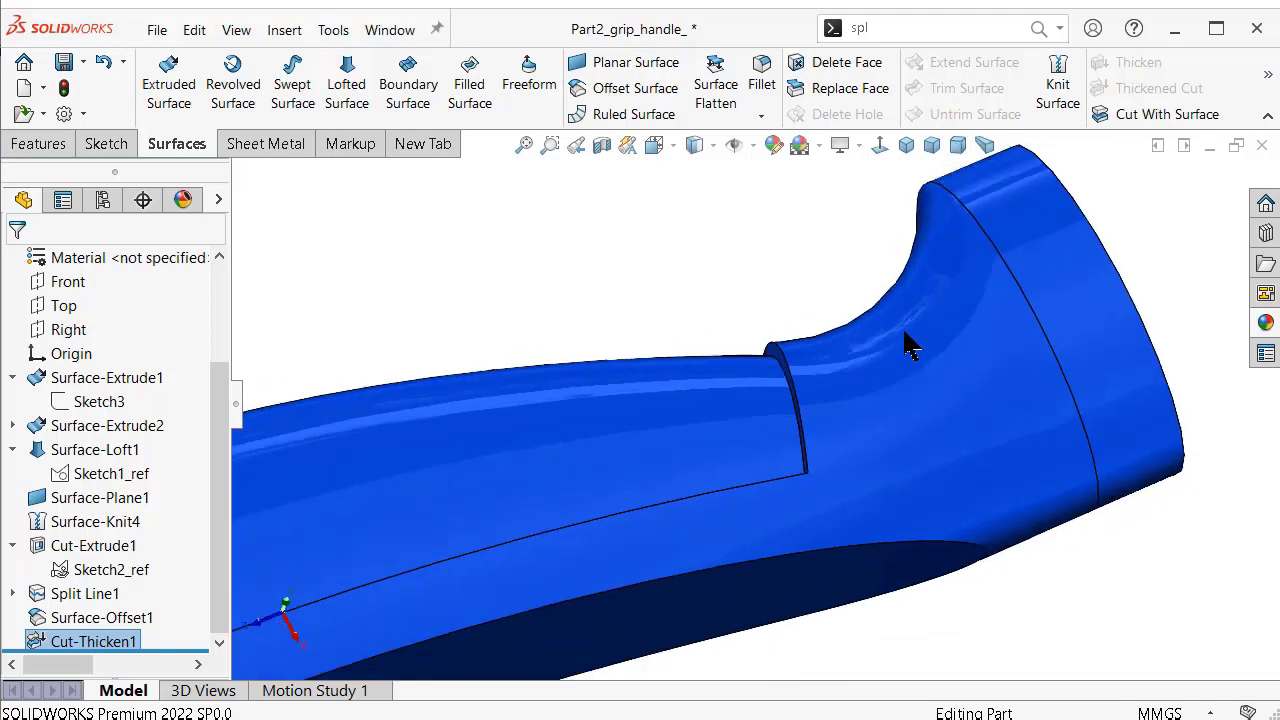
scroll(910, 345, "up", 2)
scroll(850, 370, "up", 1)
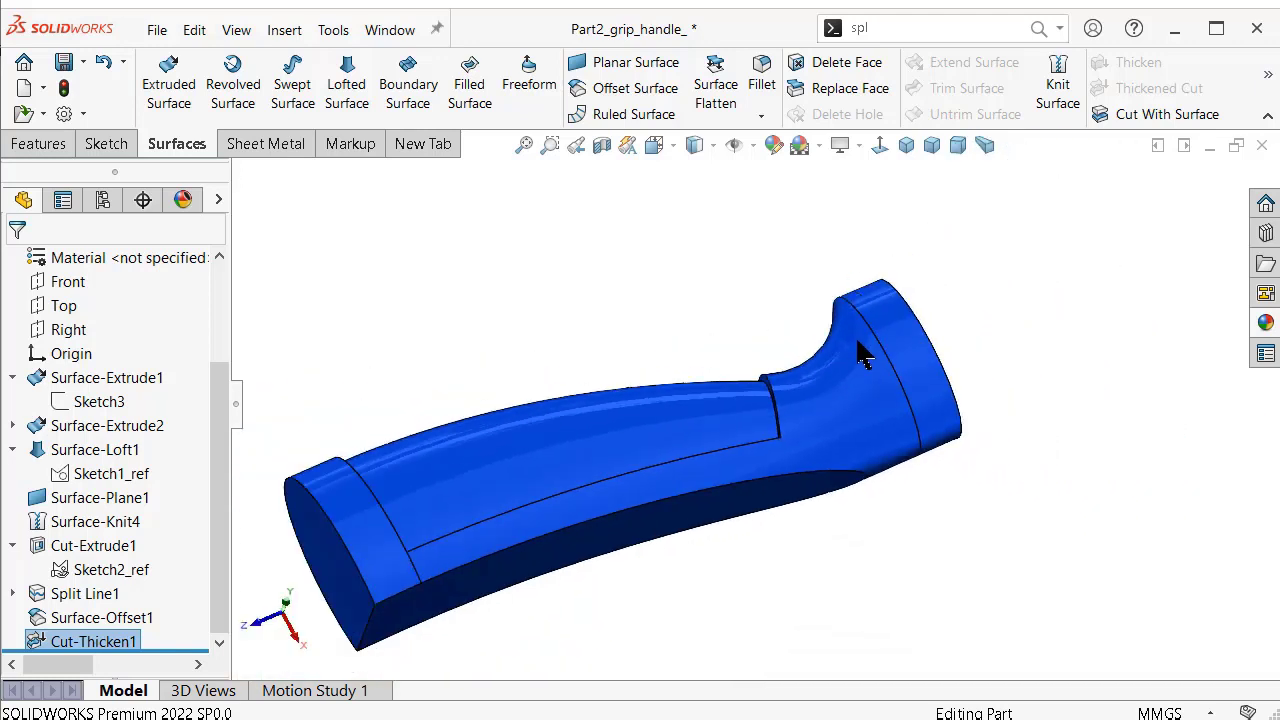
mouse_move(860, 355)
middle_mouse_down()
mouse_move(754, 443)
mouse_move(780, 438)
middle_mouse_up()
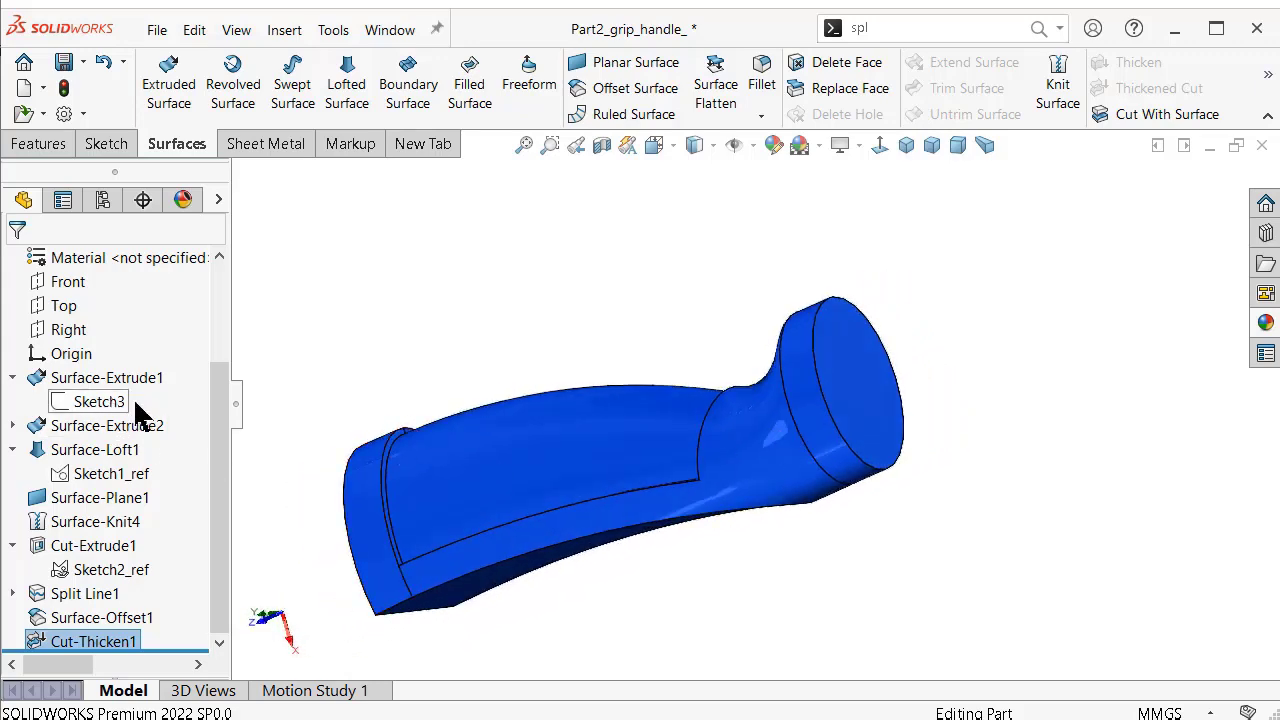
left_click(135, 478)
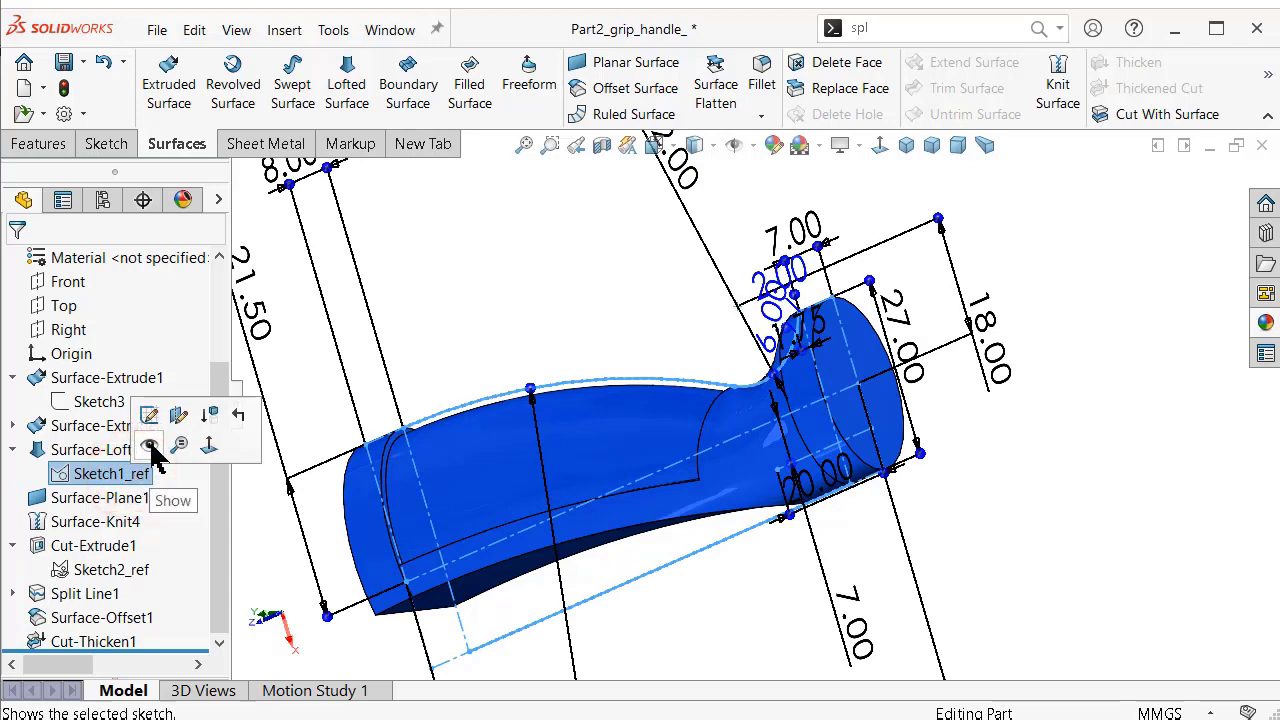
left_click(152, 447)
scroll(905, 375, "down", 2)
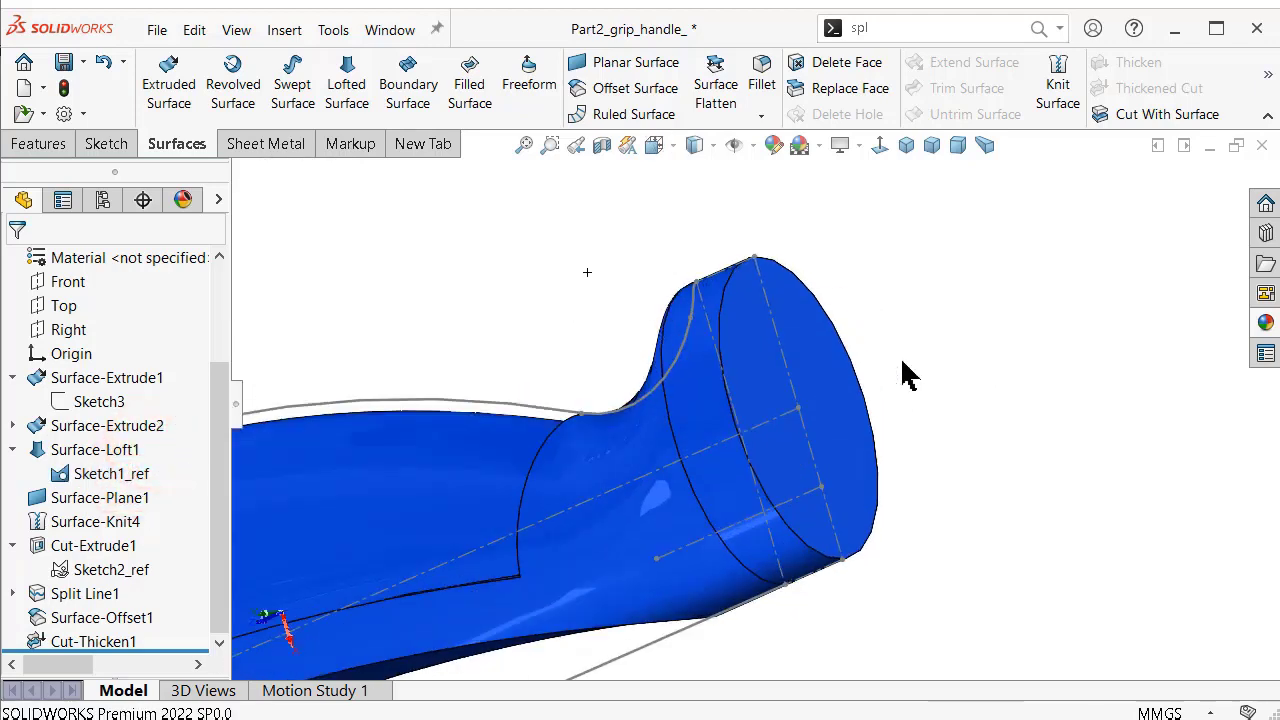
left_click(847, 449)
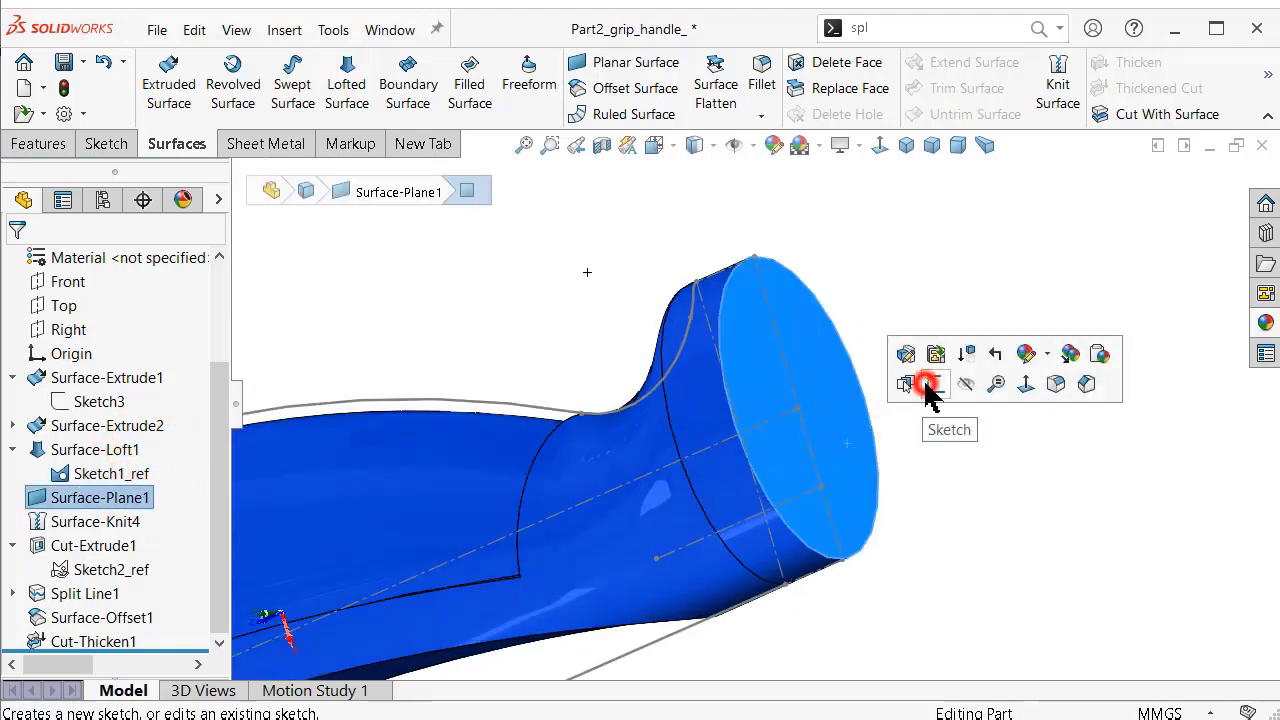
Sketch a circle on the end-cap face and dimension its diameter to 3.75 mm.
left_click(927, 386)
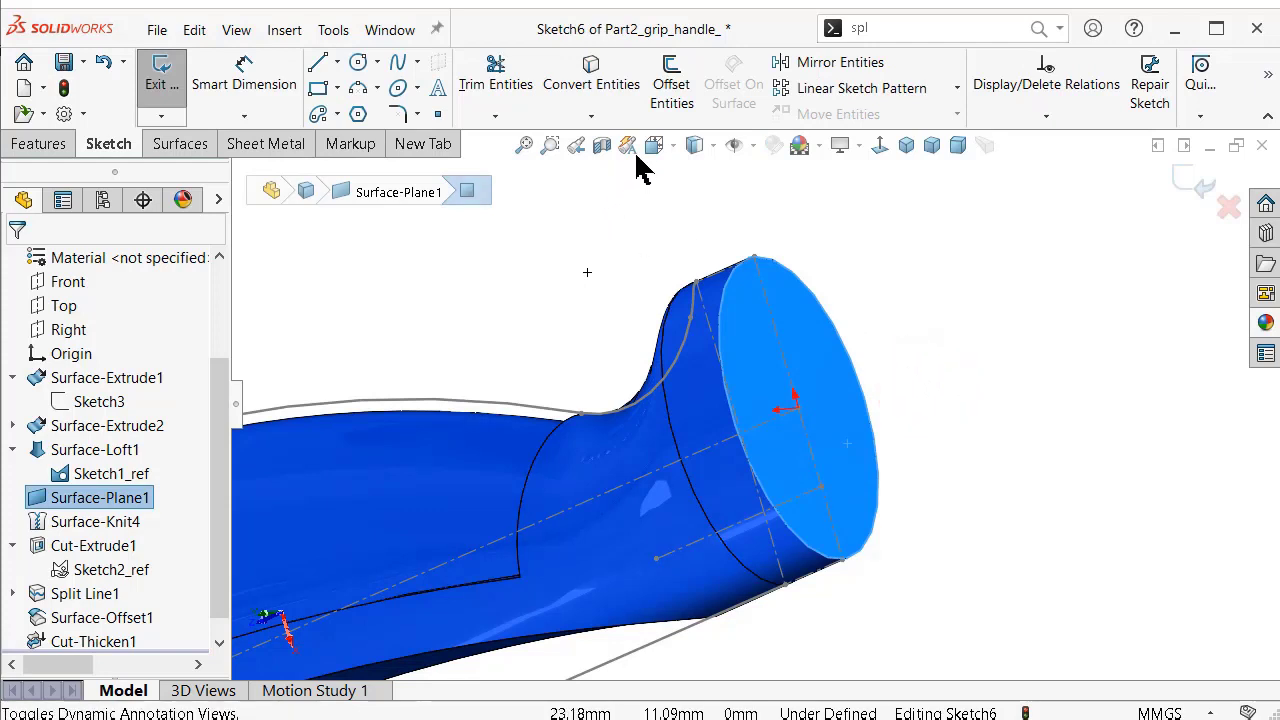
left_click(358, 64)
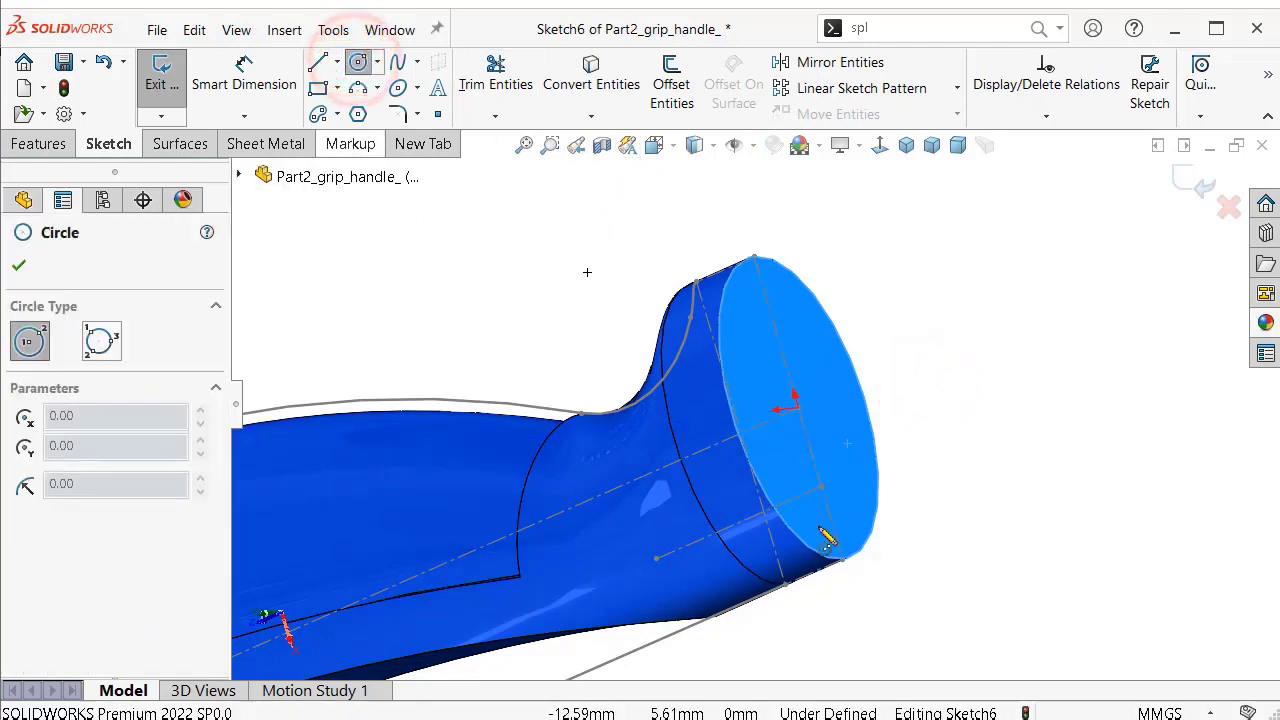
left_click(820, 489)
left_click(822, 487)
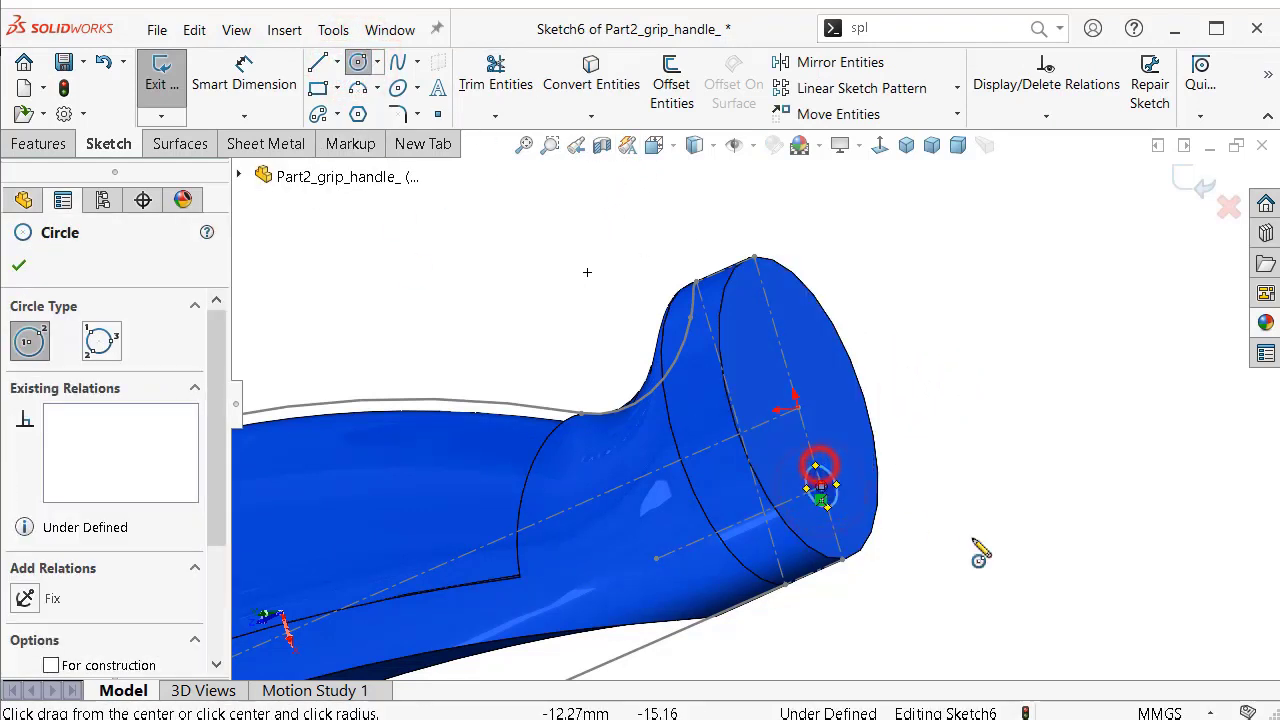
right_click_drag(1000, 543, 880, 462)
left_click(838, 505)
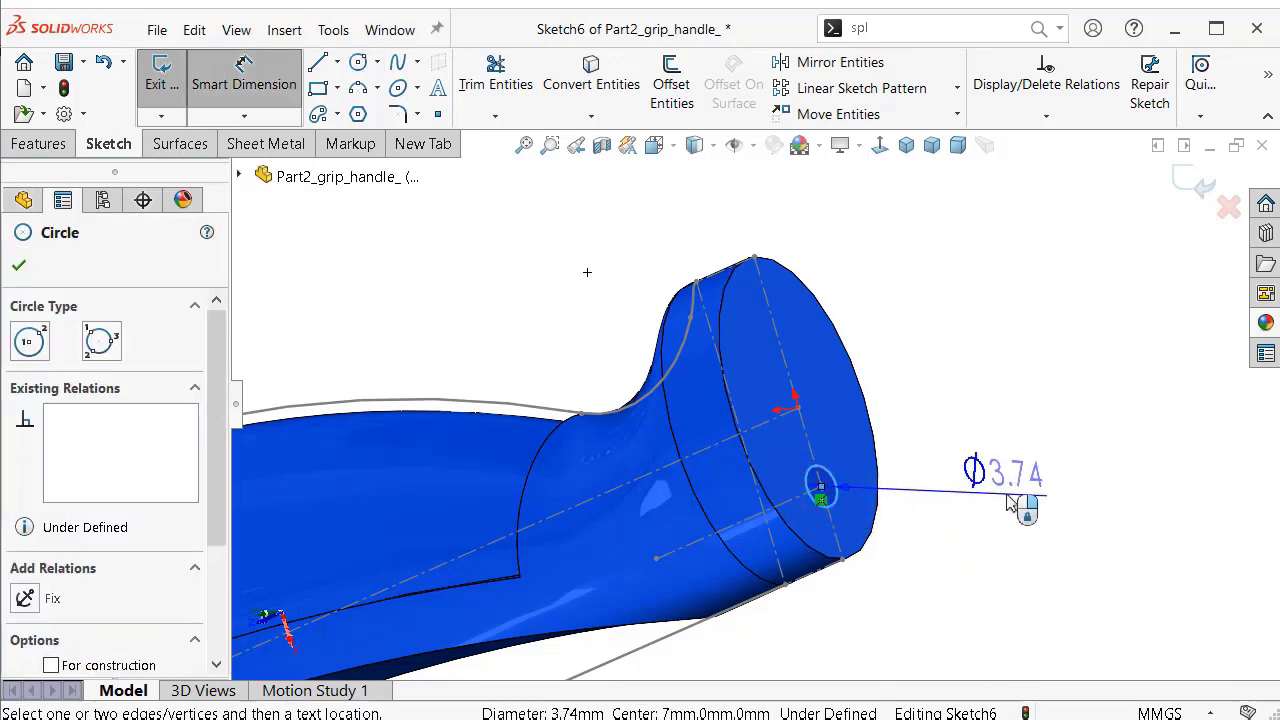
left_click(1010, 503)
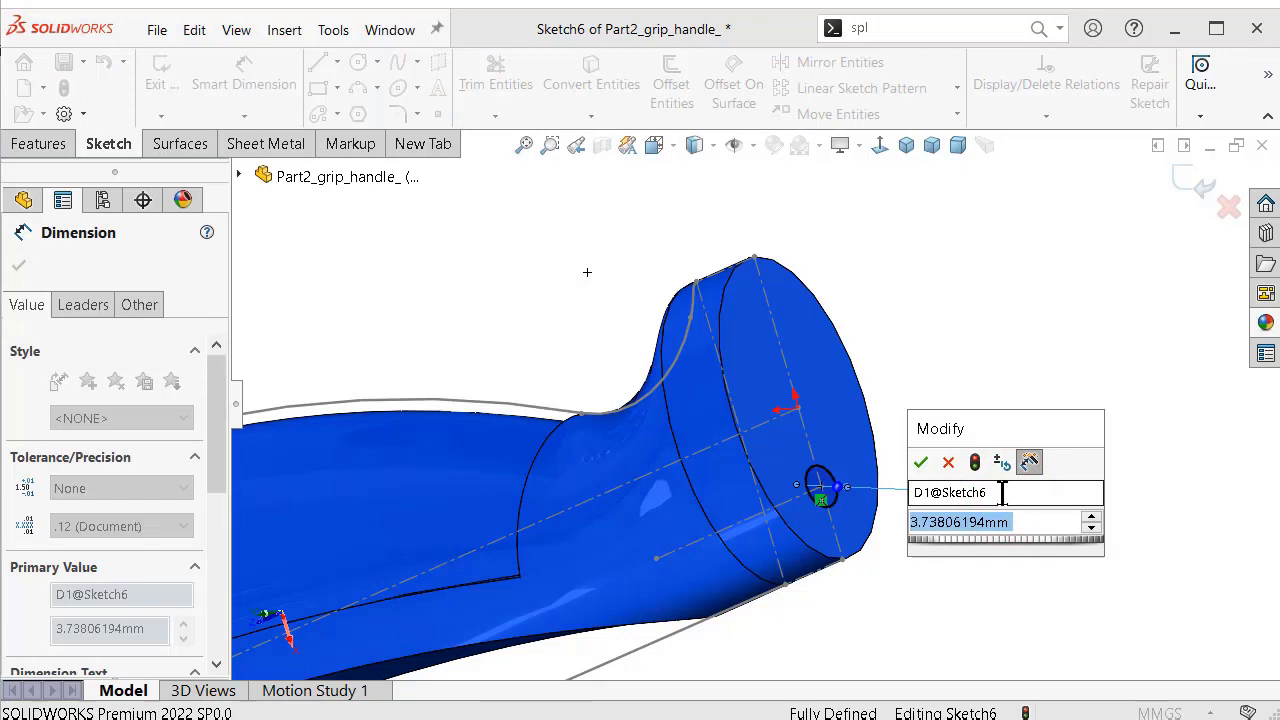
type("3.")
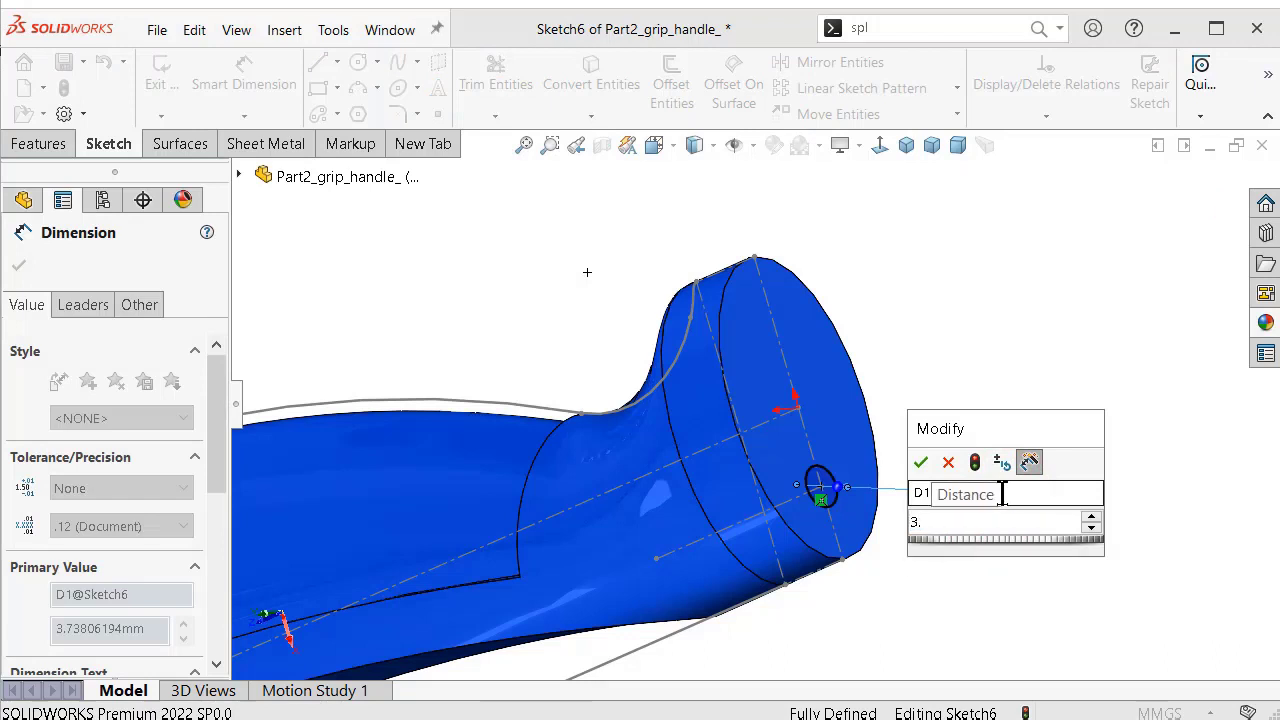
type("75")
key("Return")
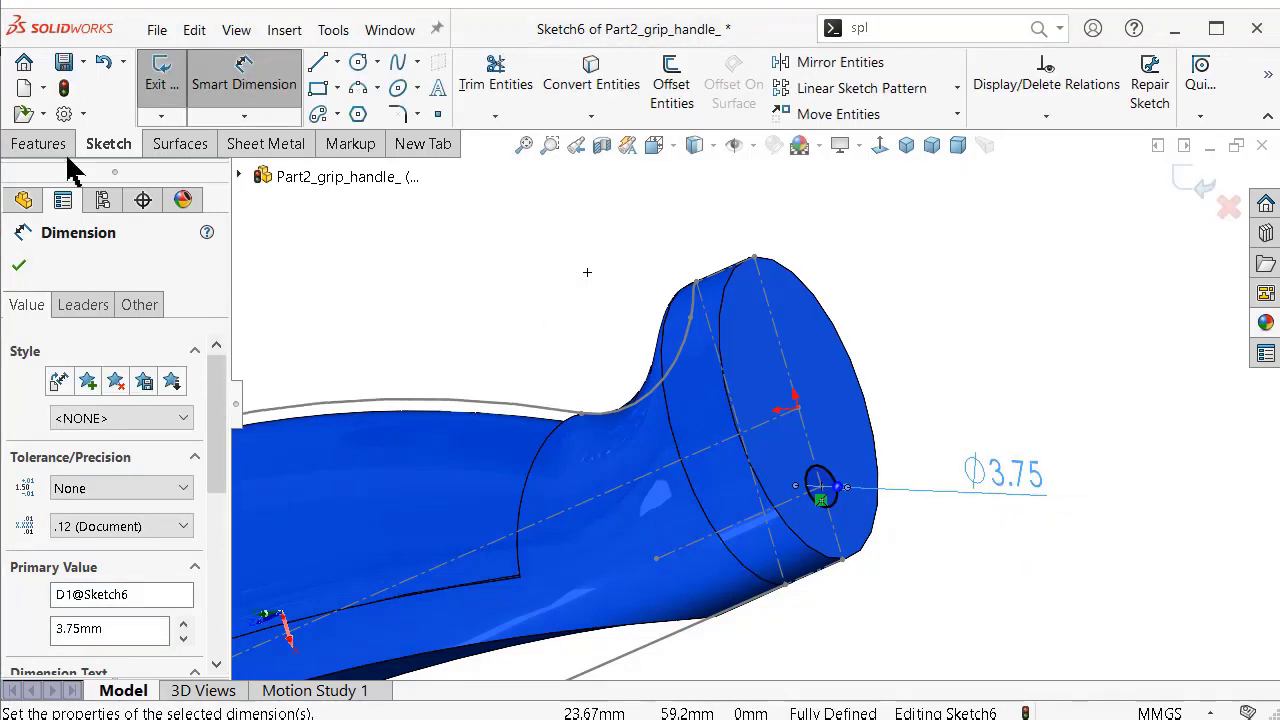
left_click(20, 147)
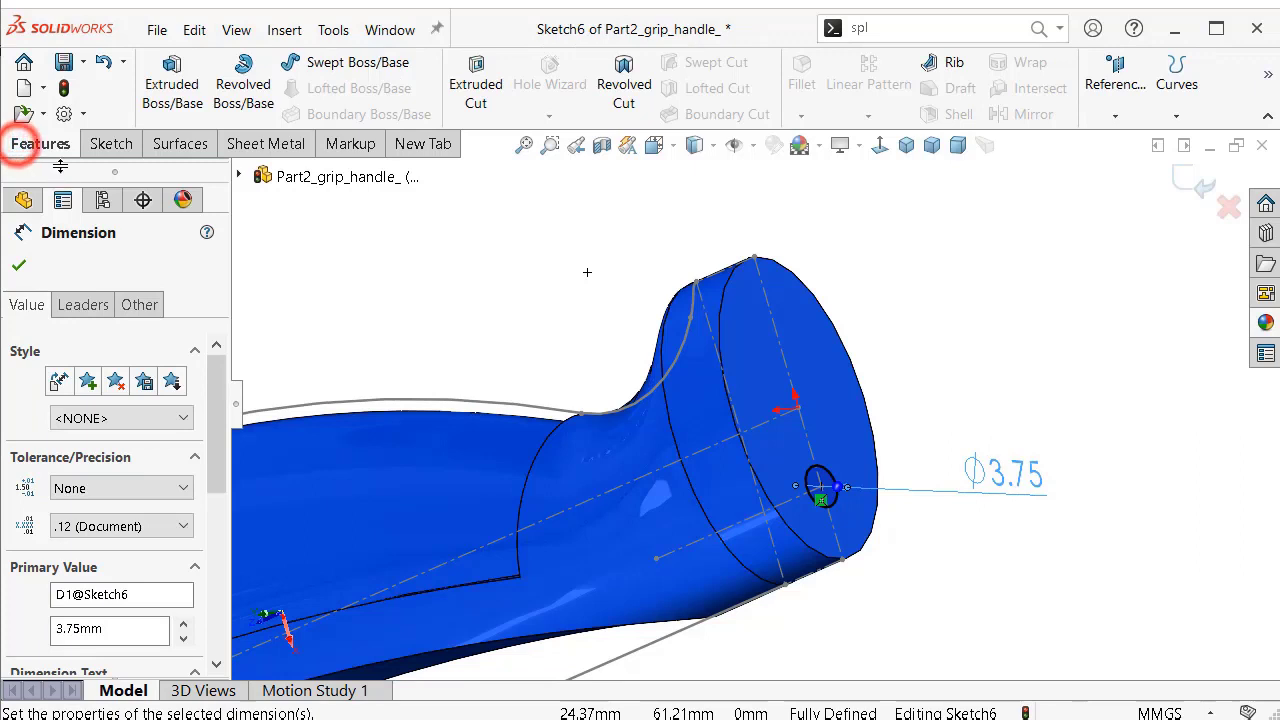
Extrude-cut the 3.75 mm circle Up To Vertex, ending at a Sketch1_ref point.
left_click(474, 90)
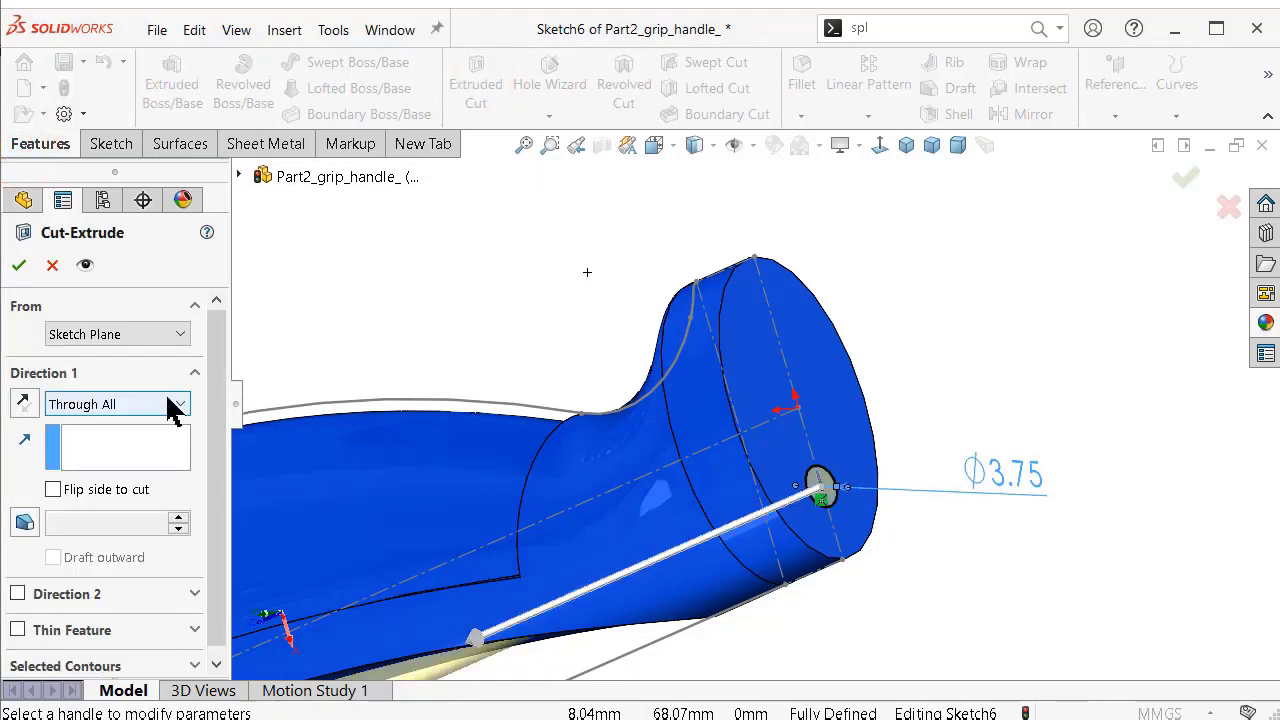
left_click(168, 403)
left_click(131, 497)
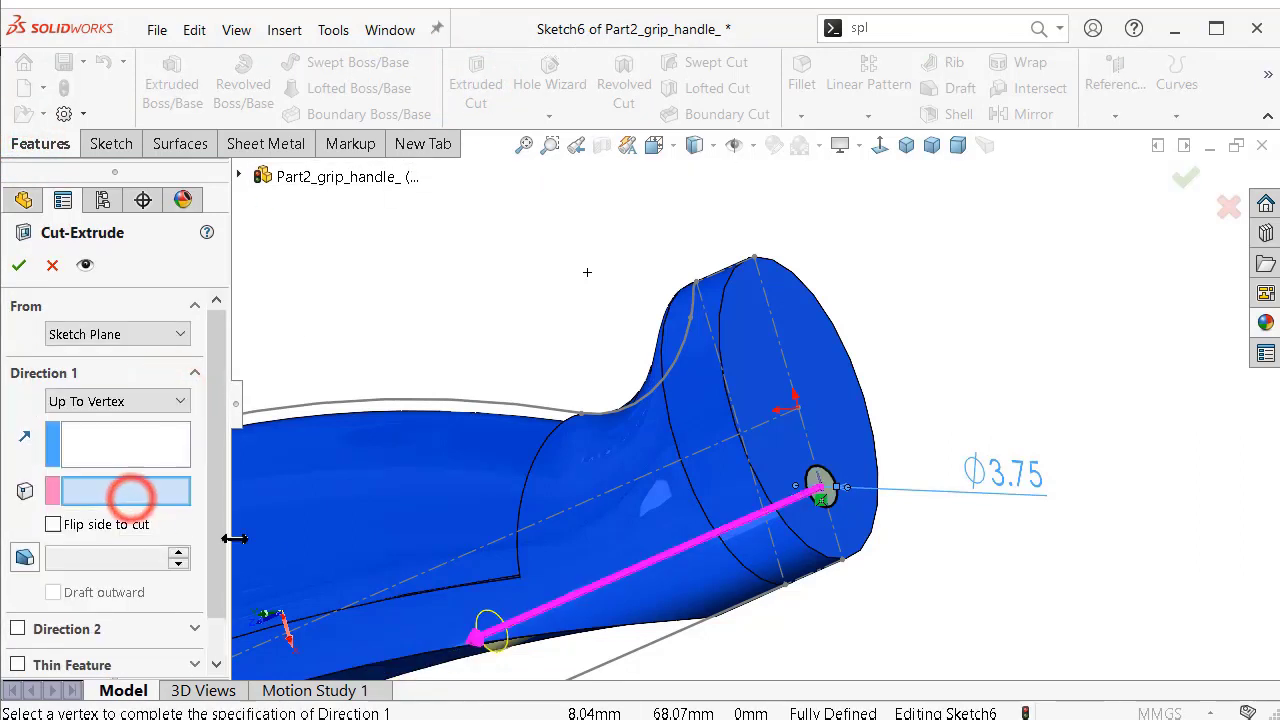
mouse_move(700, 575)
middle_mouse_down()
mouse_move(741, 651)
mouse_move(747, 612)
middle_mouse_up()
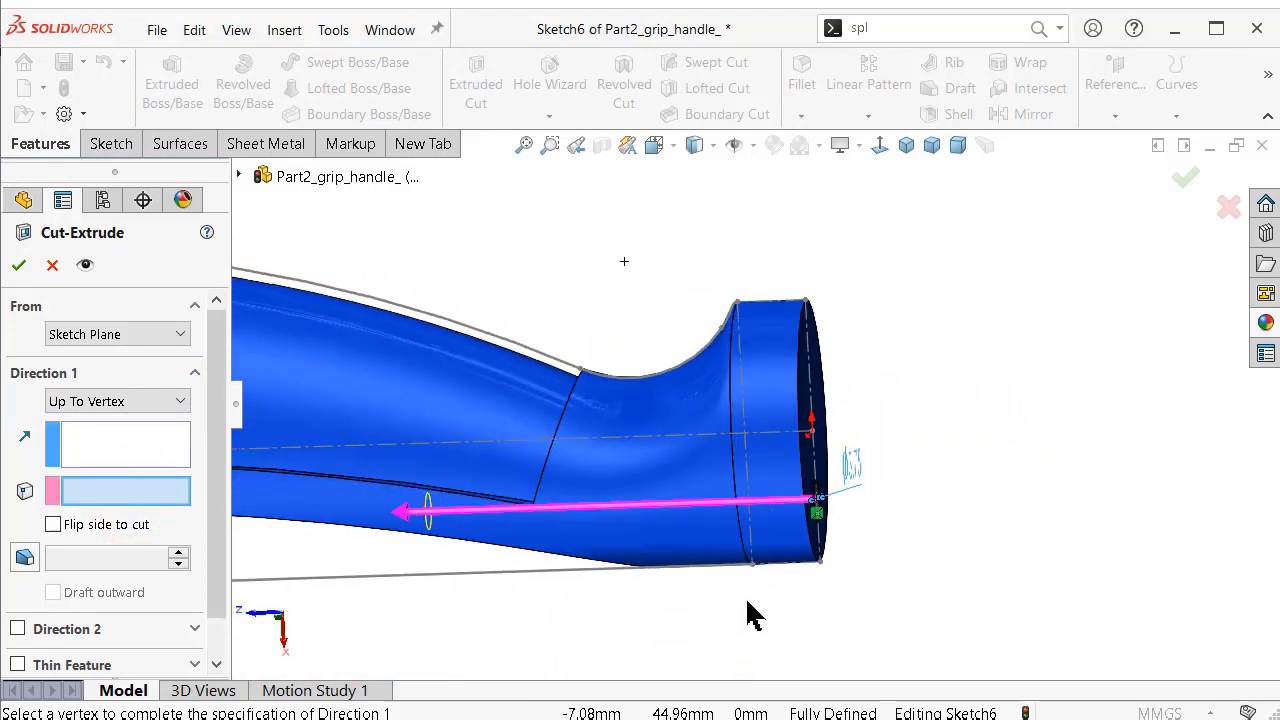
left_click(53, 525)
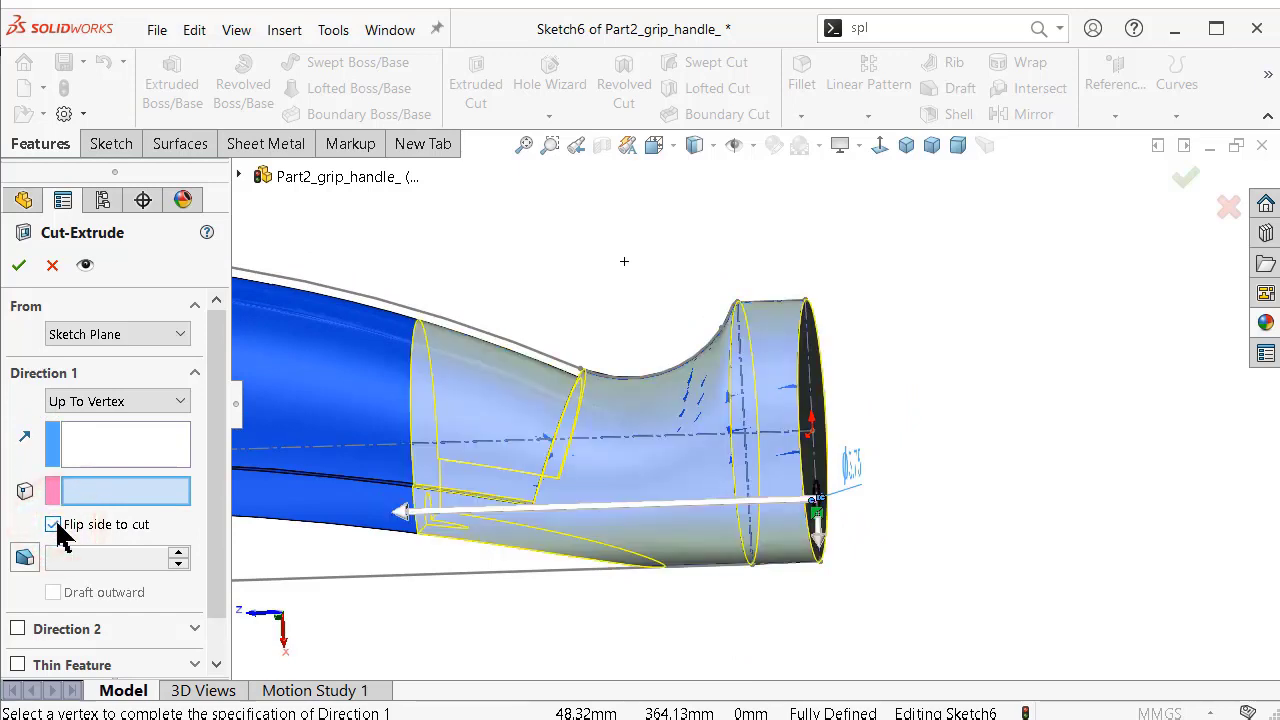
left_click(55, 527)
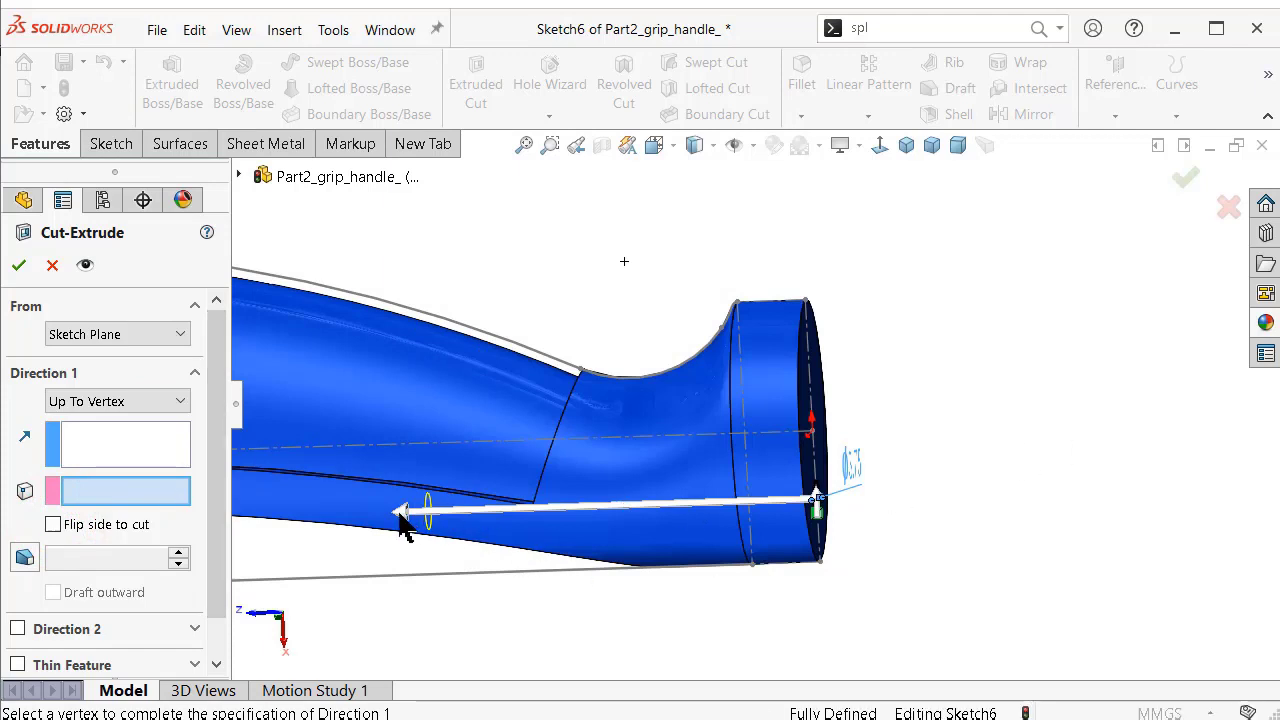
left_click_drag(401, 513, 714, 512)
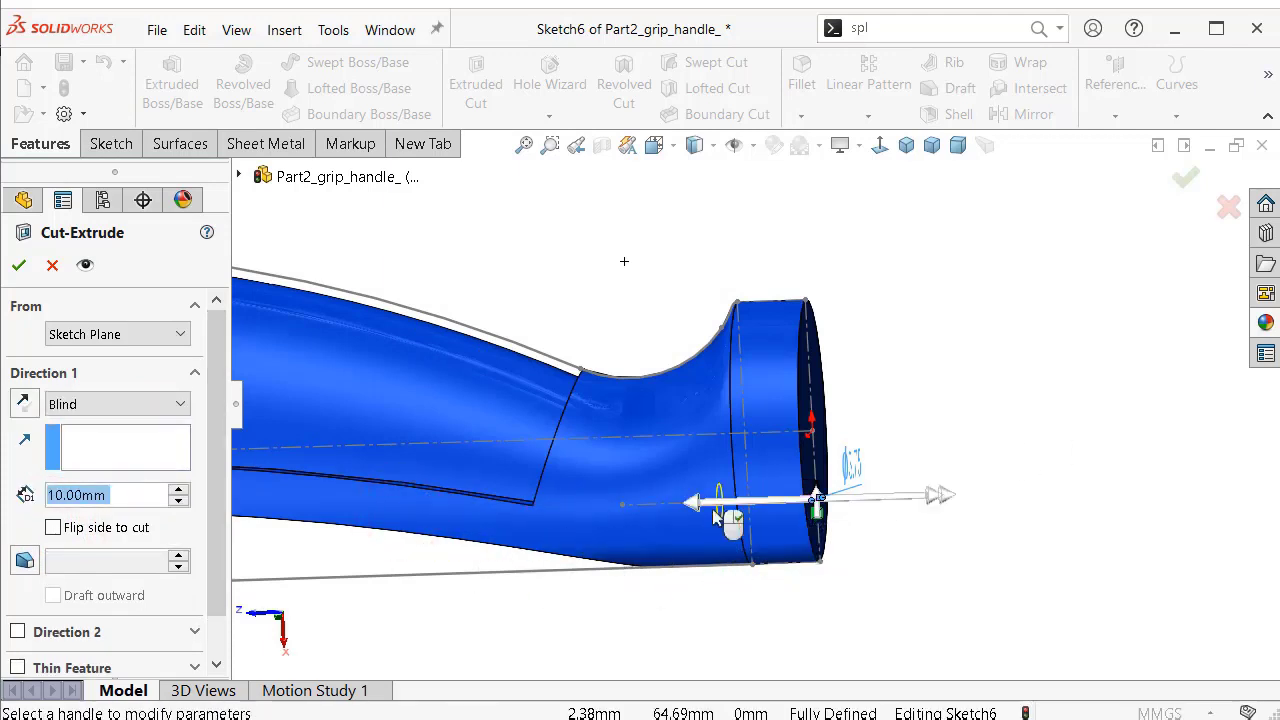
left_click(116, 405)
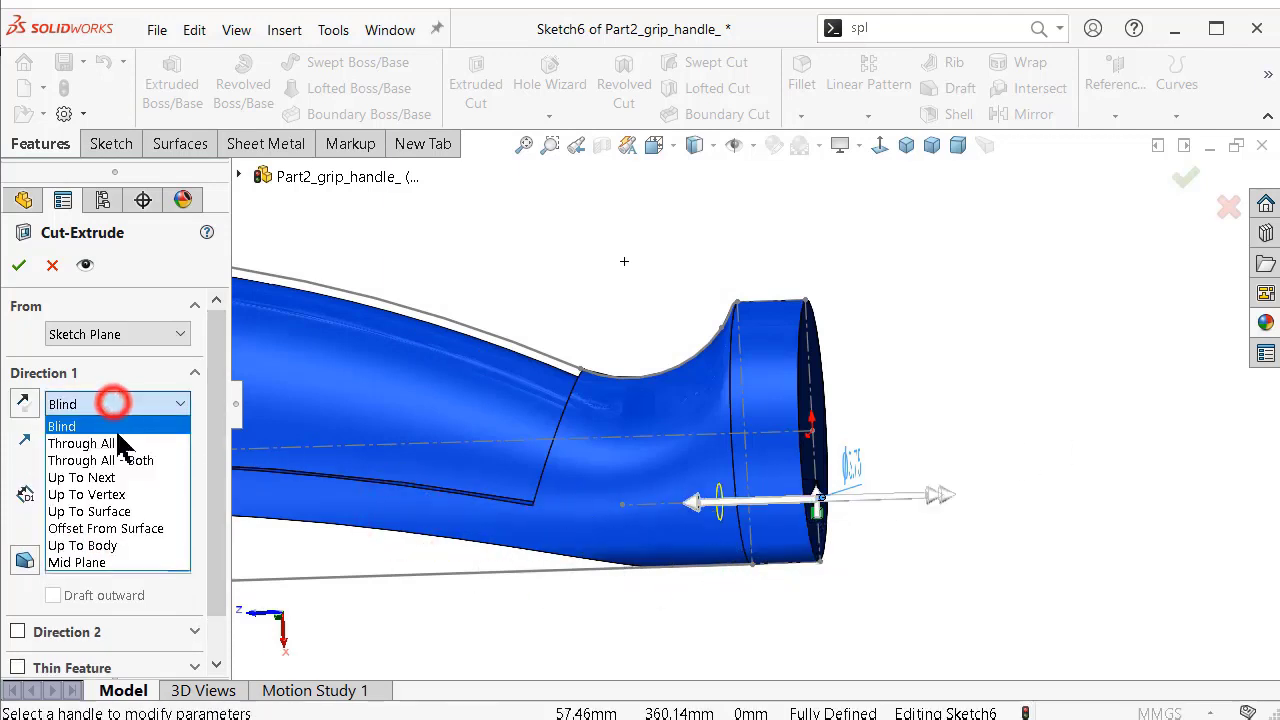
left_click(118, 497)
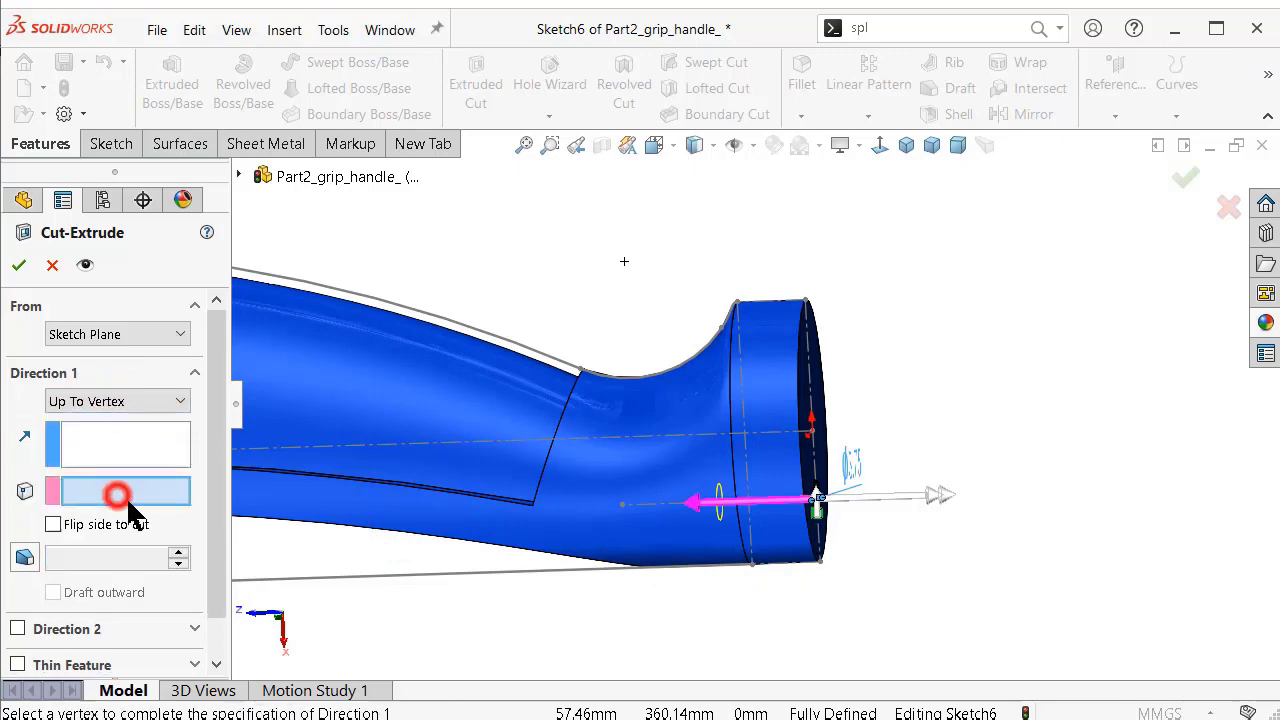
left_click(621, 506)
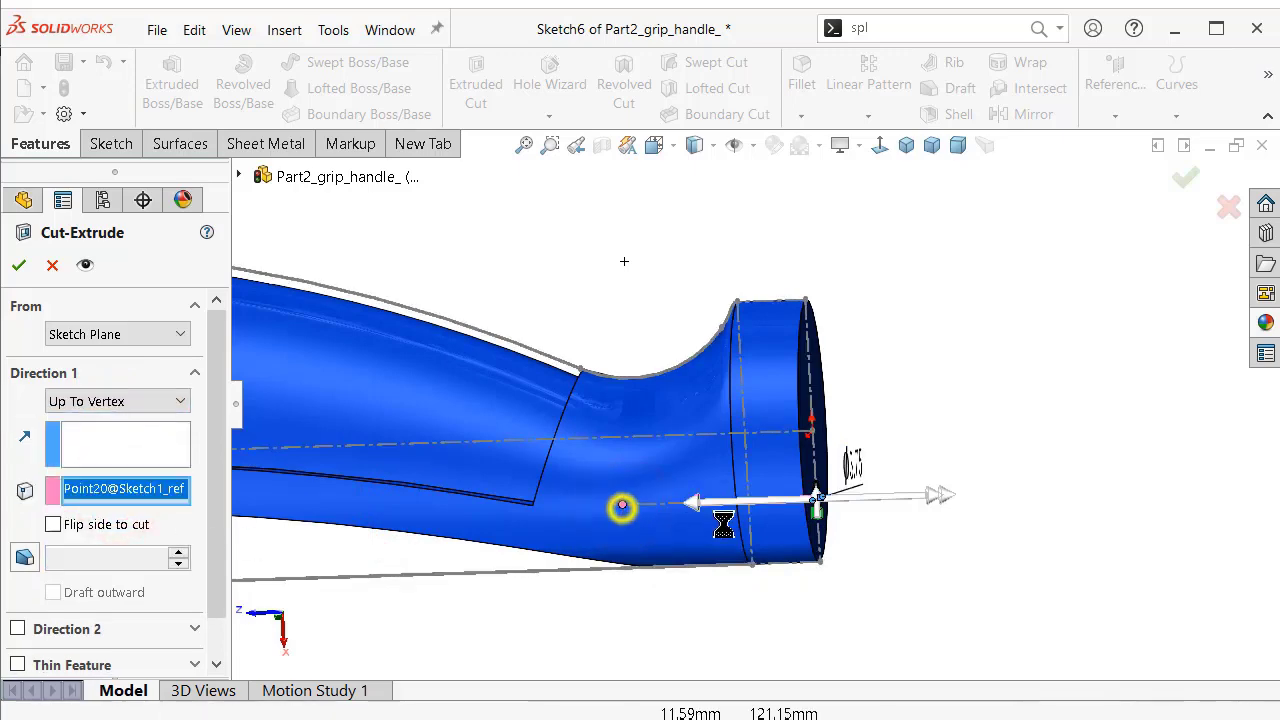
key("Return")
Hide Sketch1_ref after checking the new hole.
mouse_move(1054, 506)
middle_mouse_down()
mouse_move(776, 500)
mouse_move(783, 223)
middle_mouse_up()
scroll(783, 223, "up", 5)
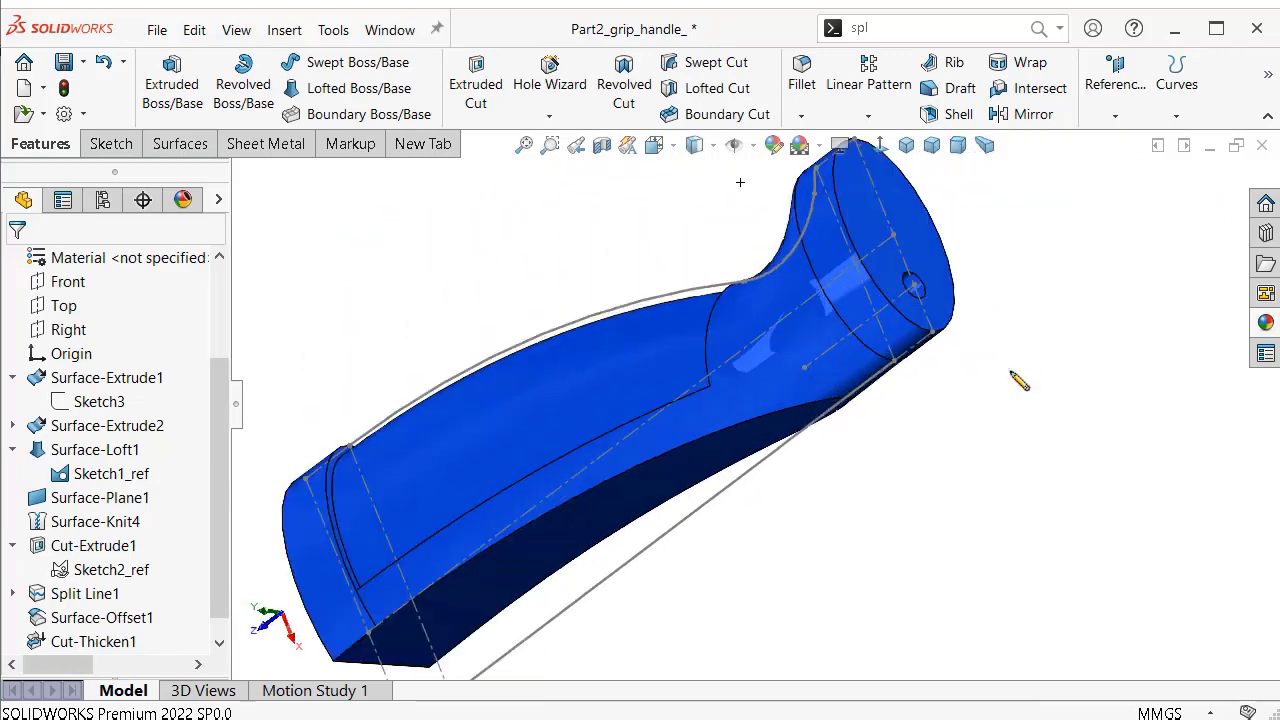
middle_click_drag(1014, 377, 861, 318)
left_click(852, 292)
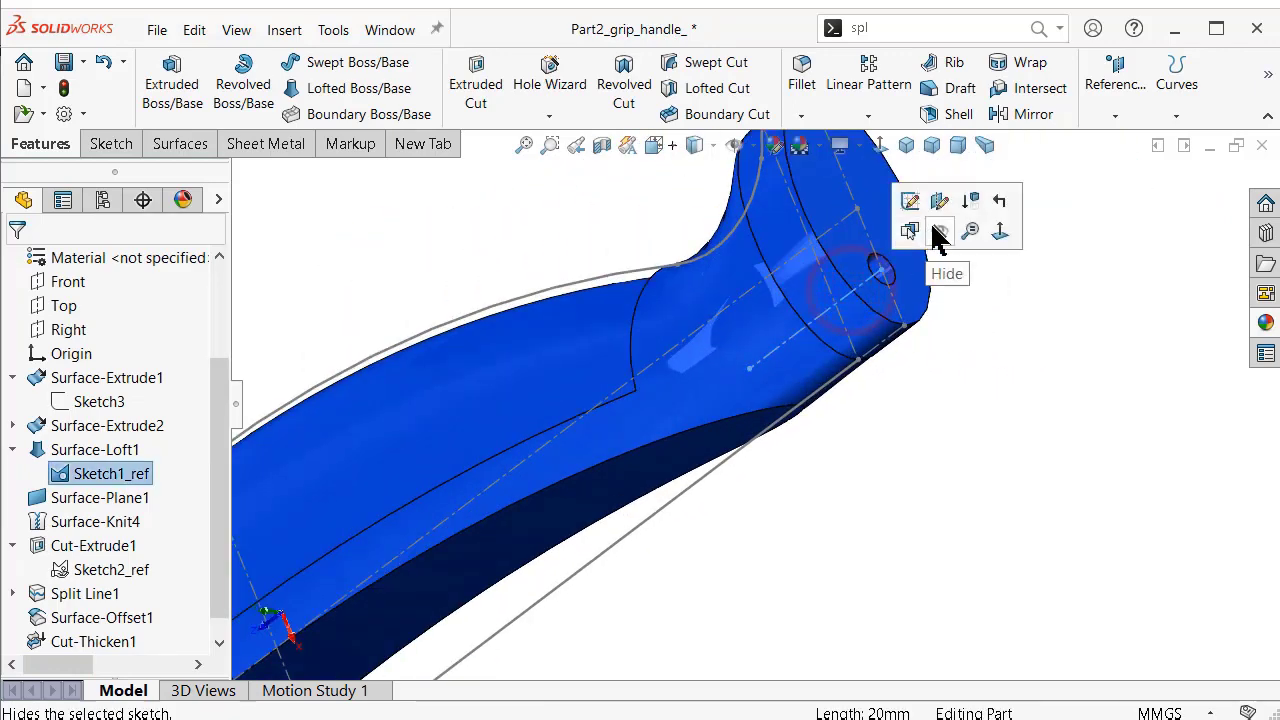
left_click(933, 226)
Set a 0.45 mm fillet on the recessed channel face and the handle's end rim edge.
middle_click_drag(923, 290, 997, 271)
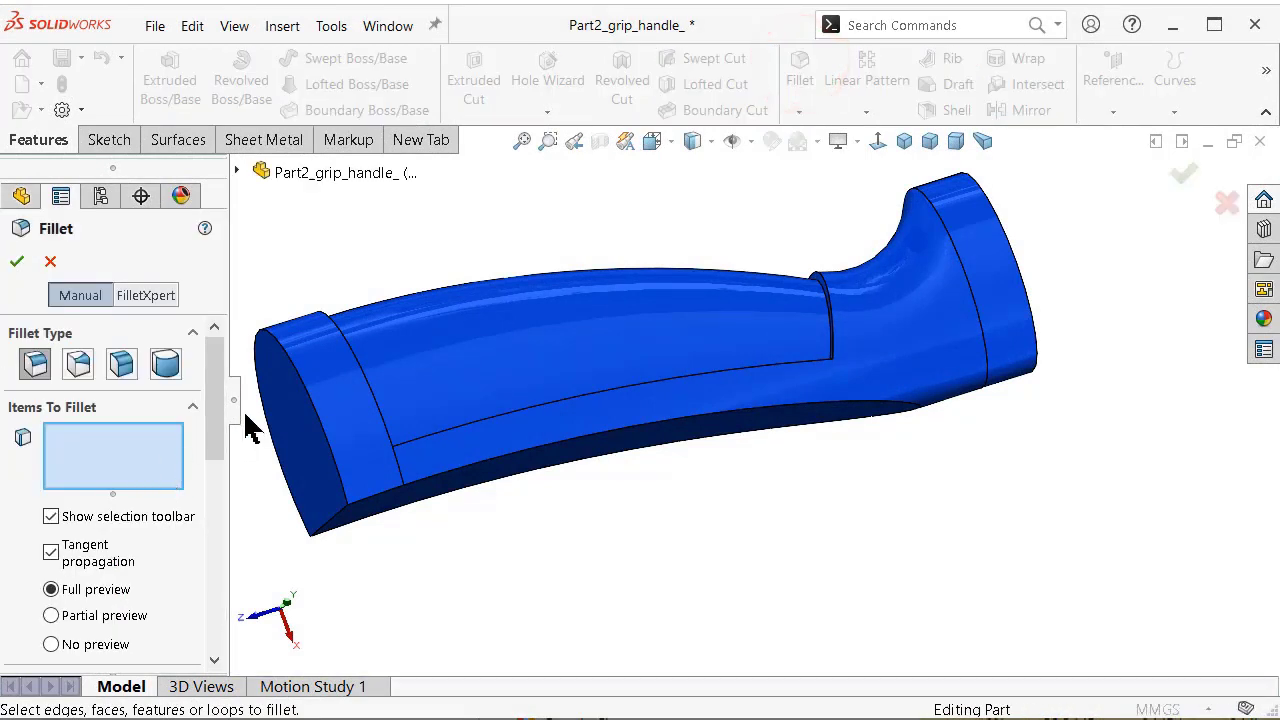
left_click_drag(215, 410, 123, 500)
double_click(125, 506)
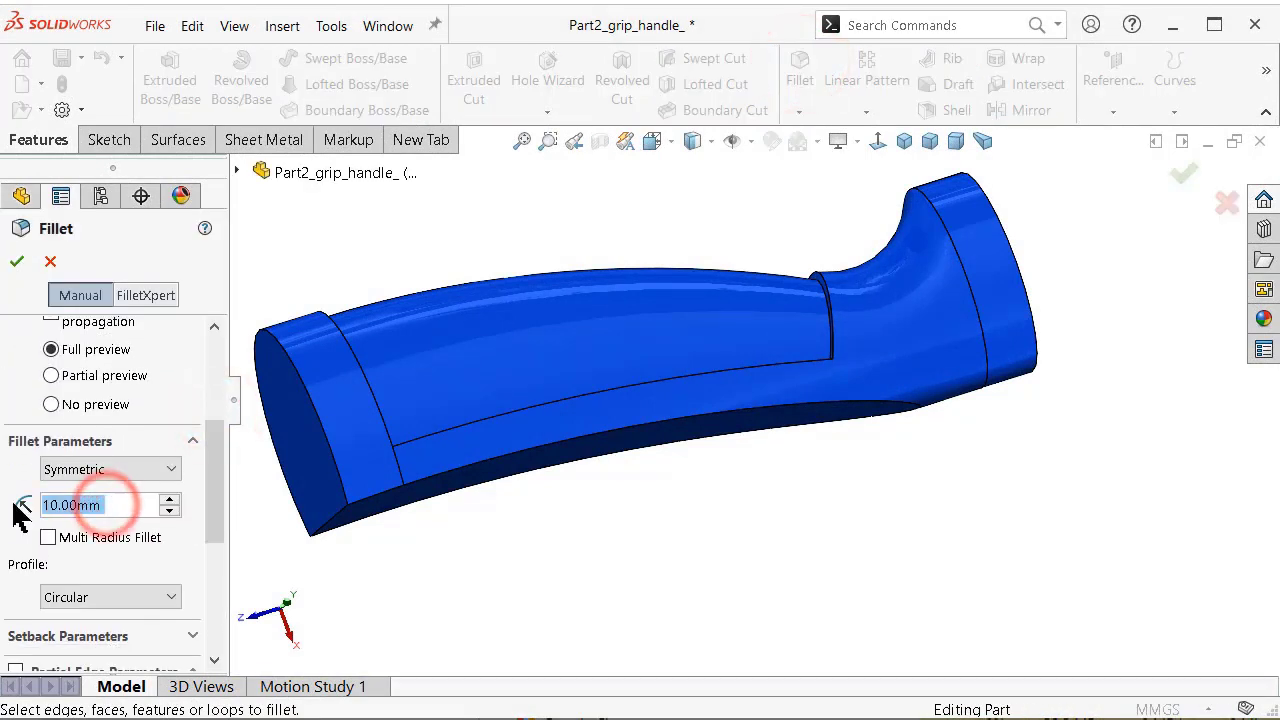
type("0.45")
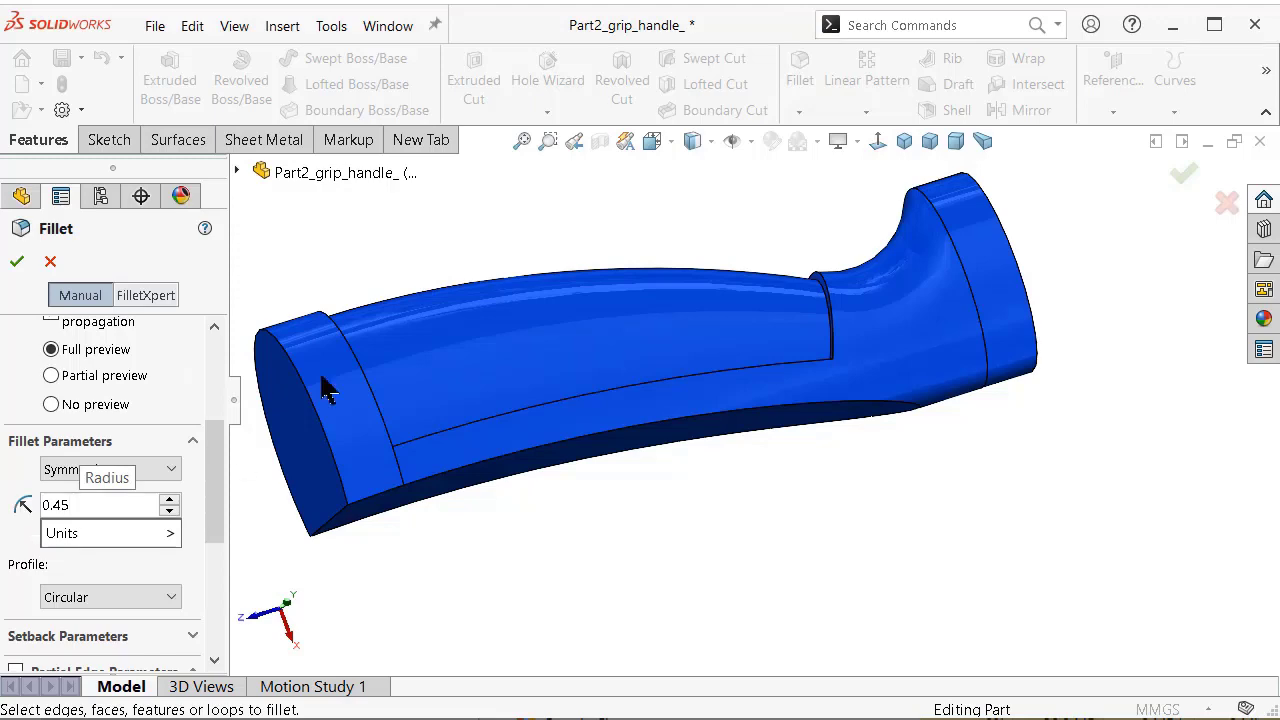
left_click(400, 234)
left_click(487, 344)
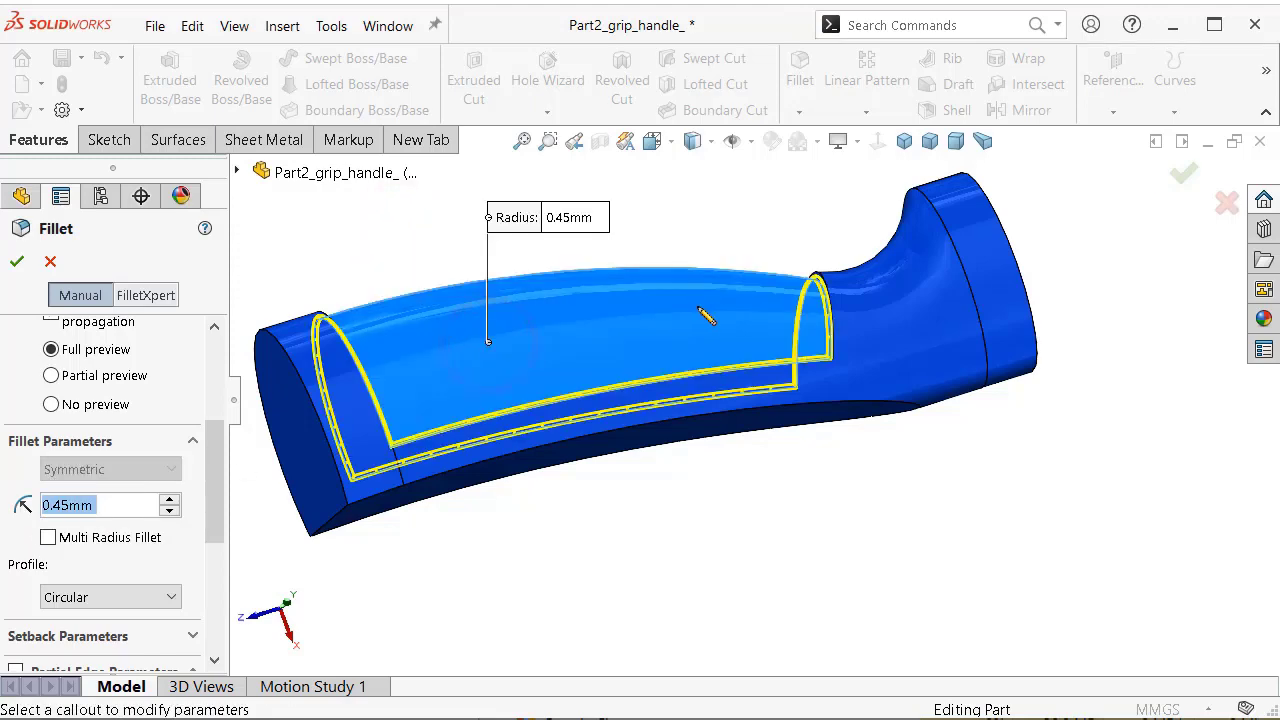
scroll(960, 290, "down", 5)
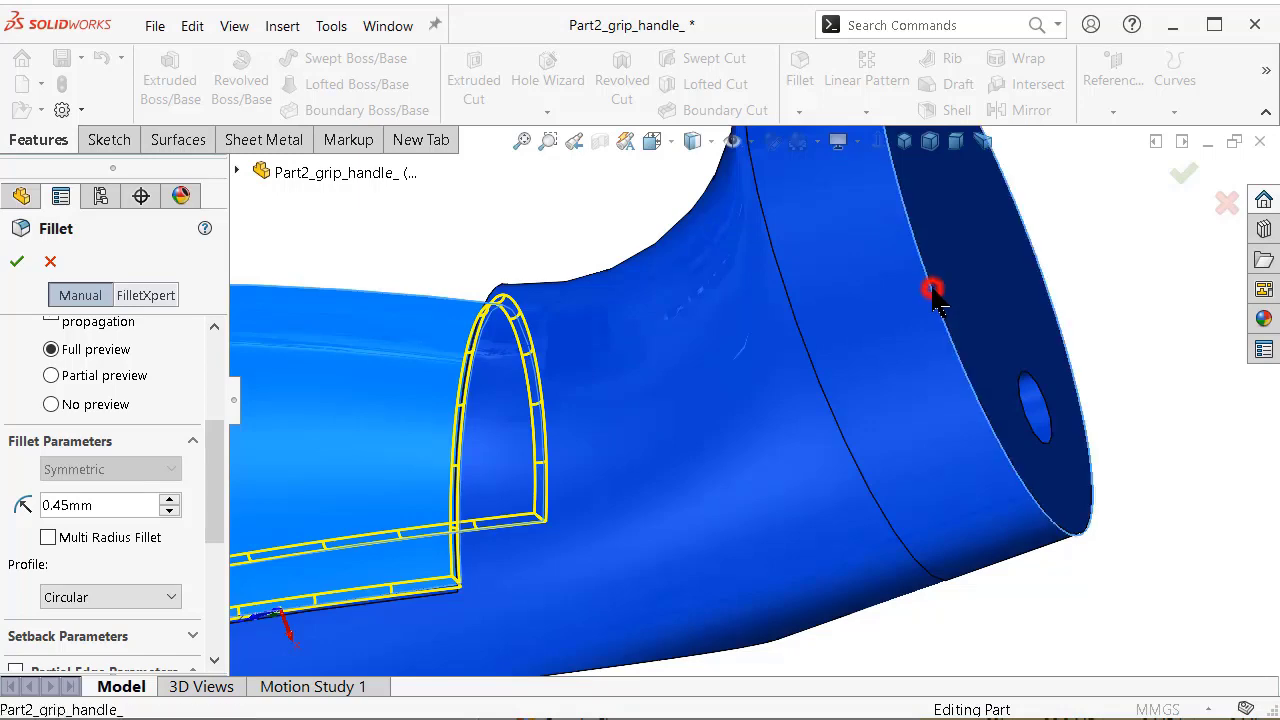
left_click(929, 292)
Inspect the fillet preview around the grip and accept it.
scroll(749, 405, "up", 3)
scroll(565, 460, "up", 3)
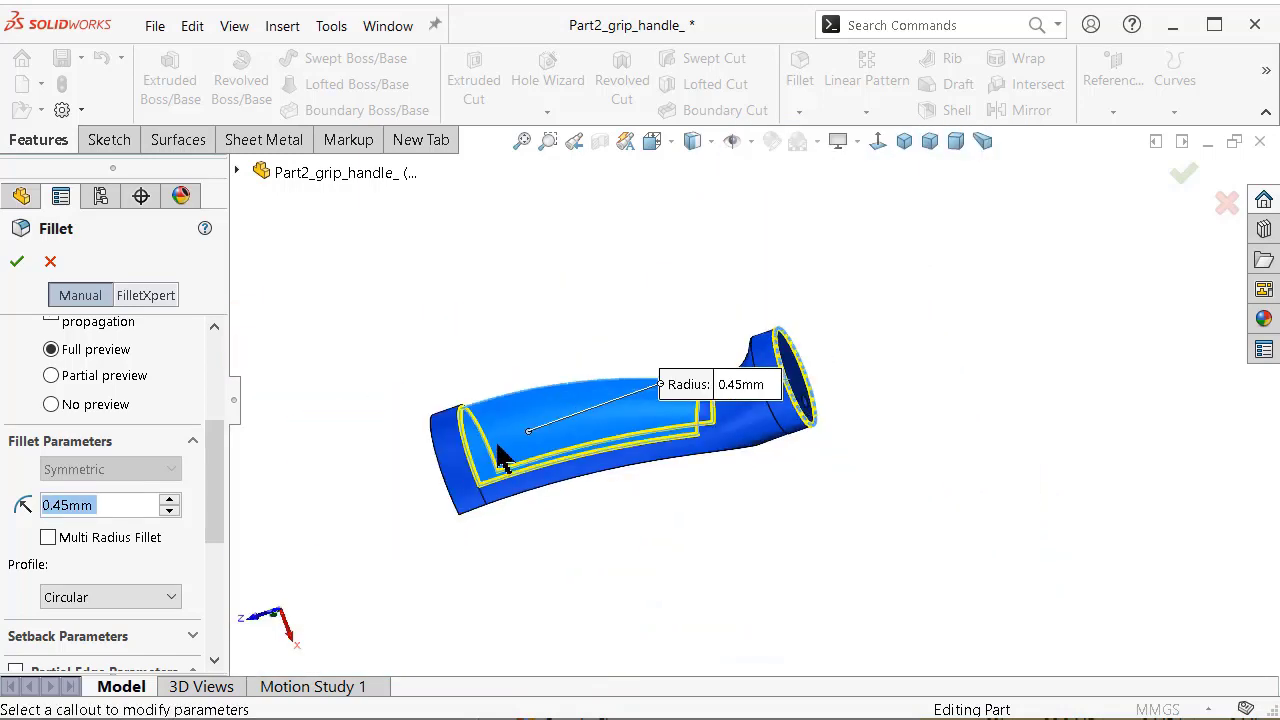
mouse_move(500, 451)
middle_mouse_down()
mouse_move(557, 420)
mouse_move(586, 417)
mouse_move(583, 437)
middle_mouse_up()
scroll(583, 437, "down", 2)
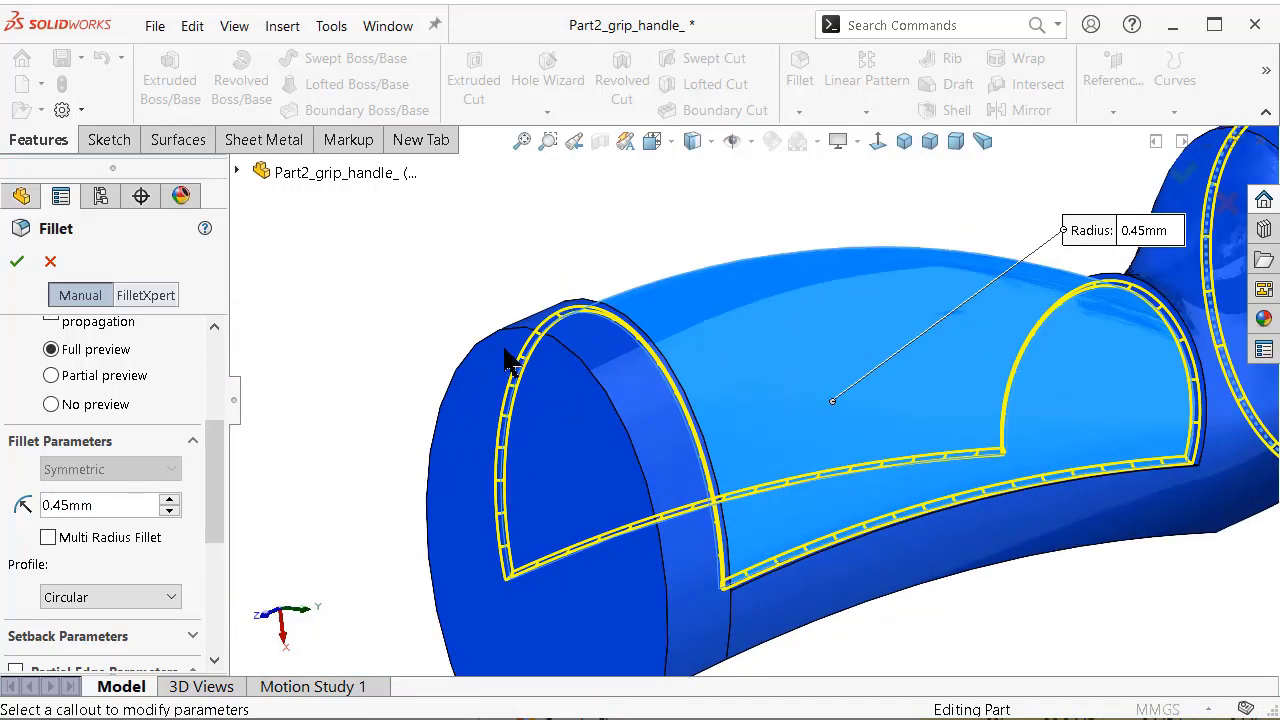
mouse_move(1023, 606)
middle_mouse_down()
mouse_move(960, 551)
mouse_move(896, 347)
middle_mouse_up()
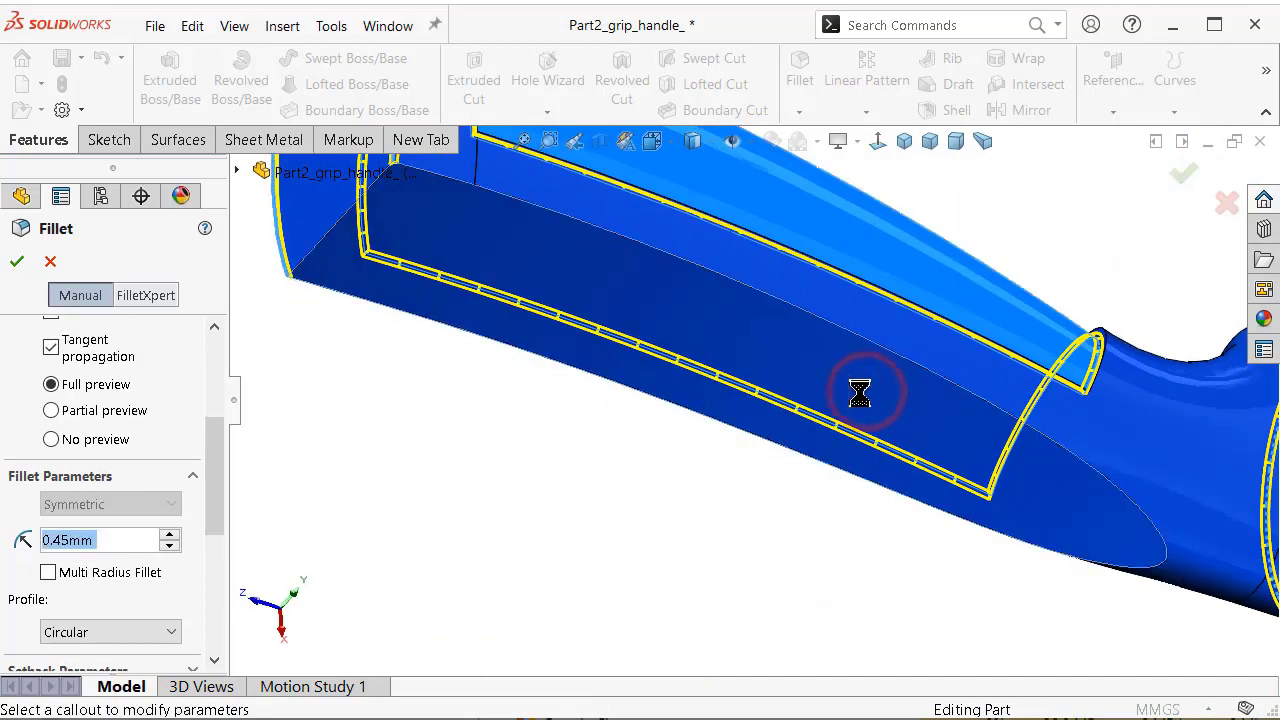
mouse_move(860, 393)
middle_mouse_down()
mouse_move(820, 400)
mouse_move(857, 400)
mouse_move(780, 528)
middle_mouse_up()
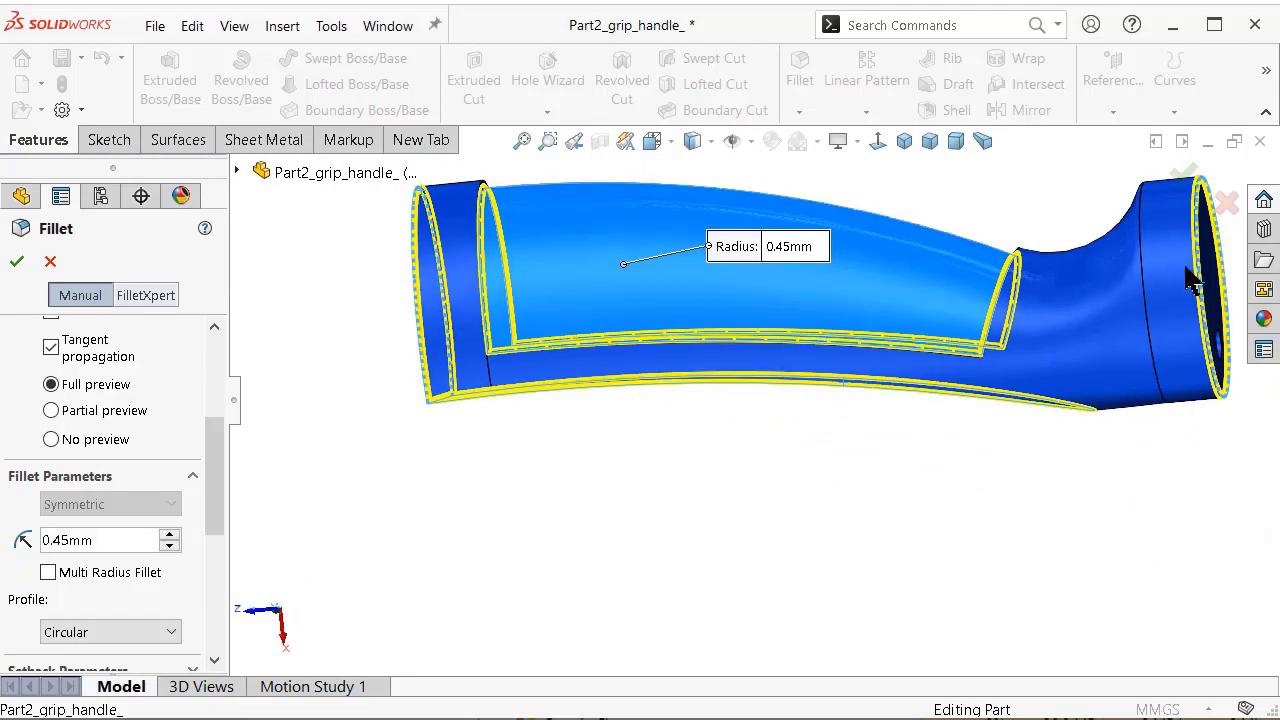
mouse_move(1063, 218)
middle_mouse_down()
mouse_move(514, 291)
mouse_move(498, 413)
middle_mouse_up()
left_click(1185, 180)
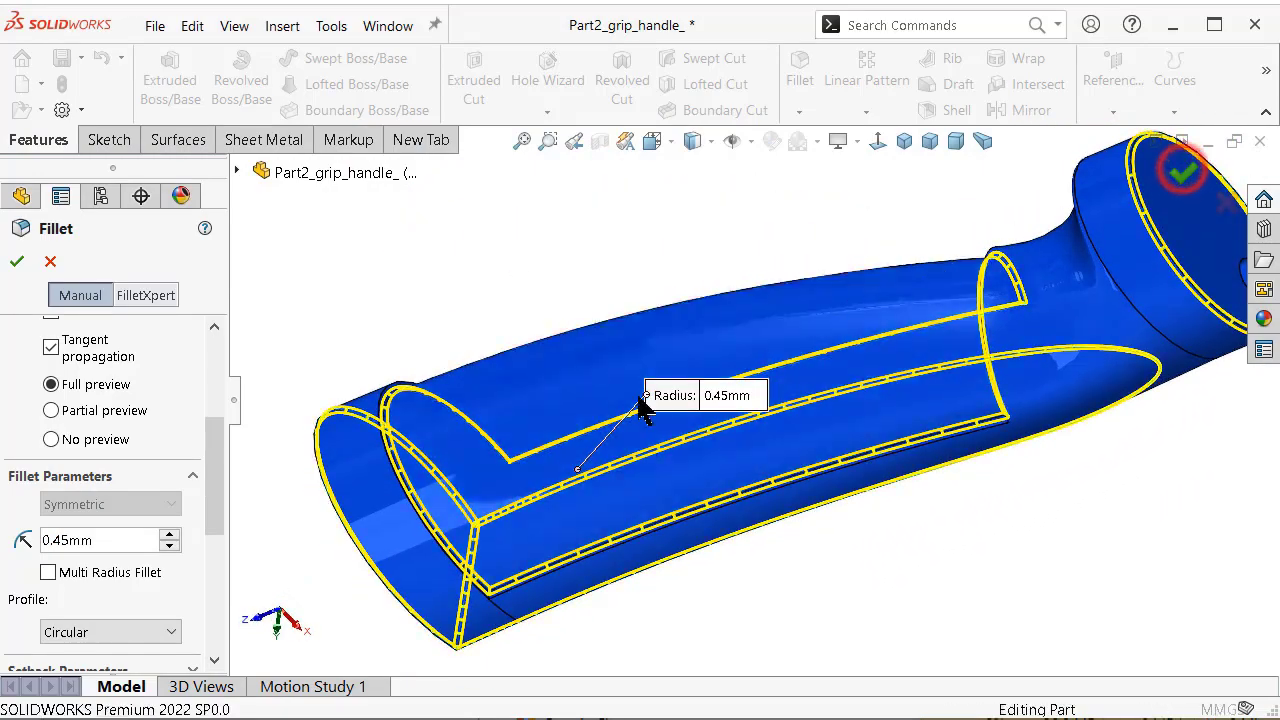
scroll(530, 500, "down", 5)
scroll(600, 600, "down", 4)
Add the last vertical edge to the 0.45 mm end-groove fillet and accept it.
scroll(628, 622, "down", 1)
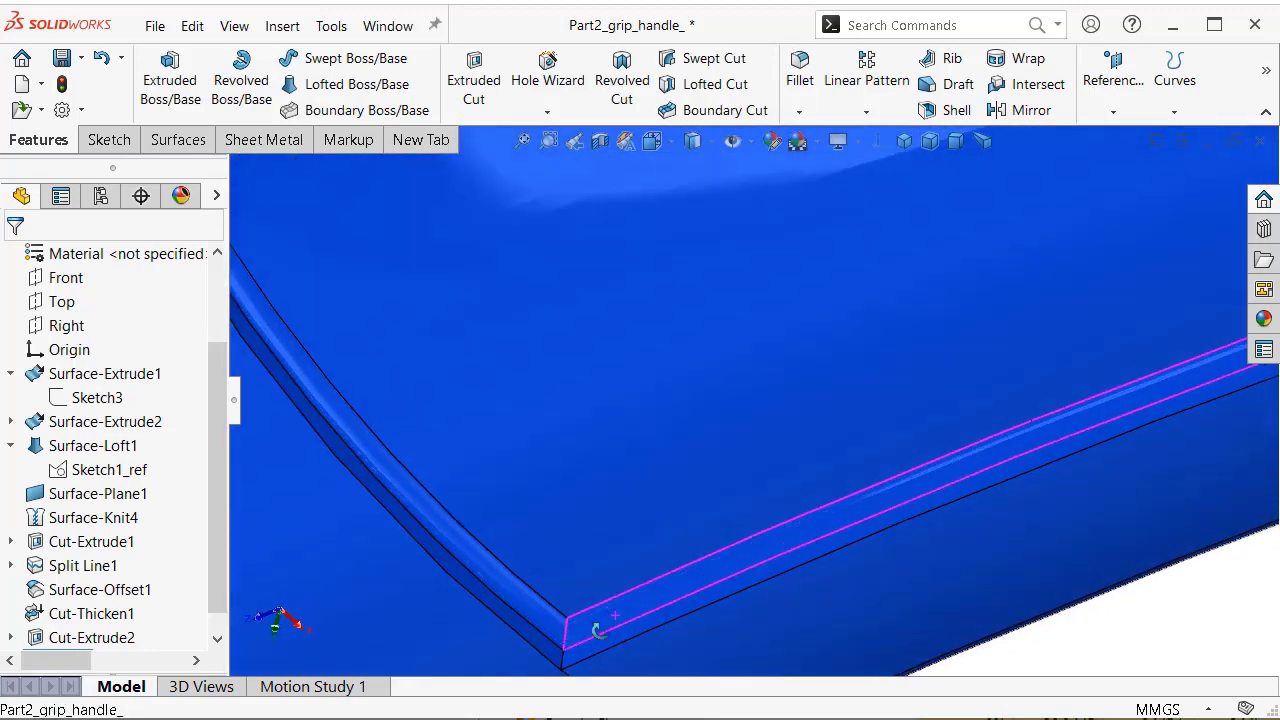
scroll(615, 615, "down", 1)
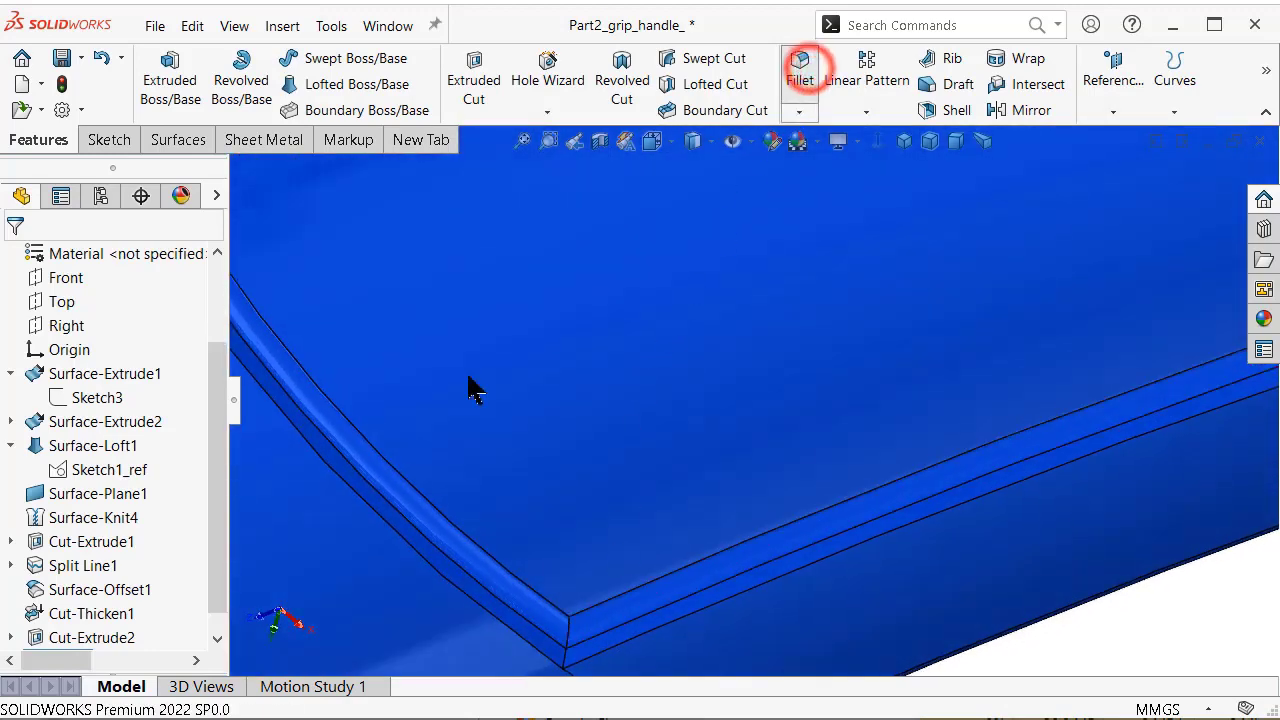
left_click_drag(212, 440, 216, 525)
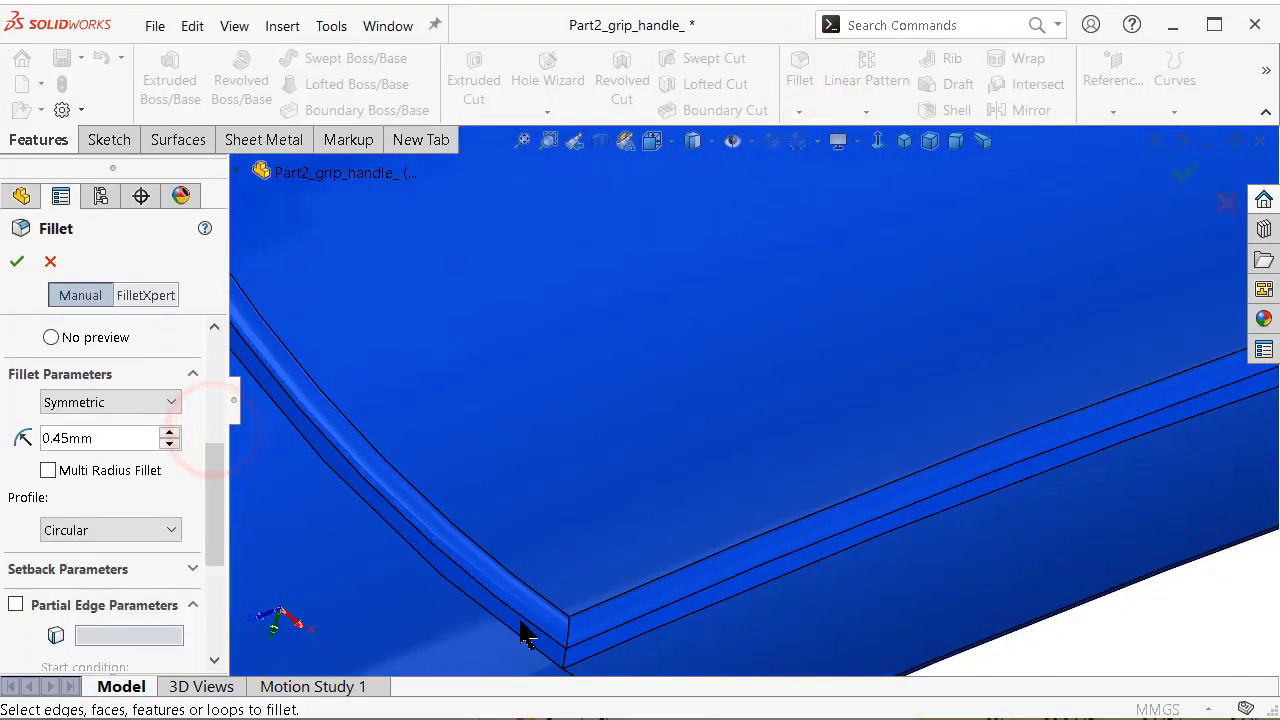
left_click(565, 660)
mouse_move(563, 648)
middle_mouse_down()
mouse_move(607, 392)
mouse_move(686, 163)
middle_mouse_up()
scroll(735, 398, "down", 5)
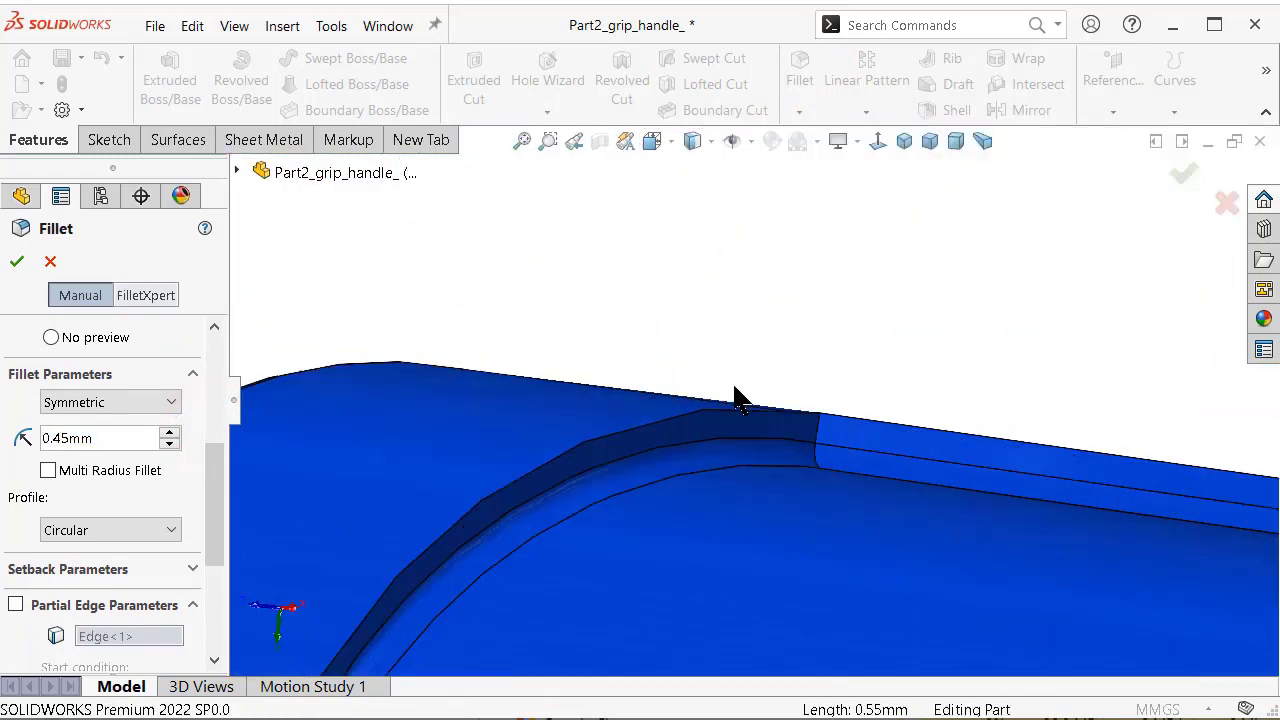
scroll(826, 455, "down", 3)
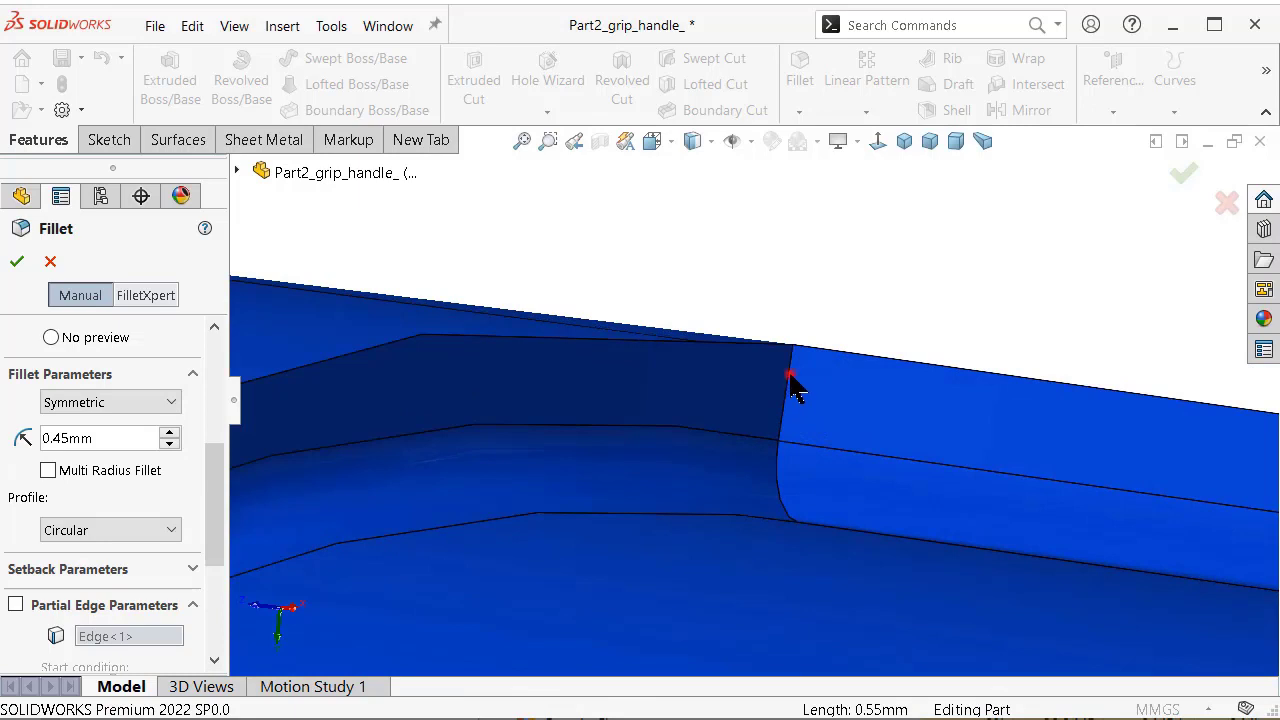
left_click(789, 377)
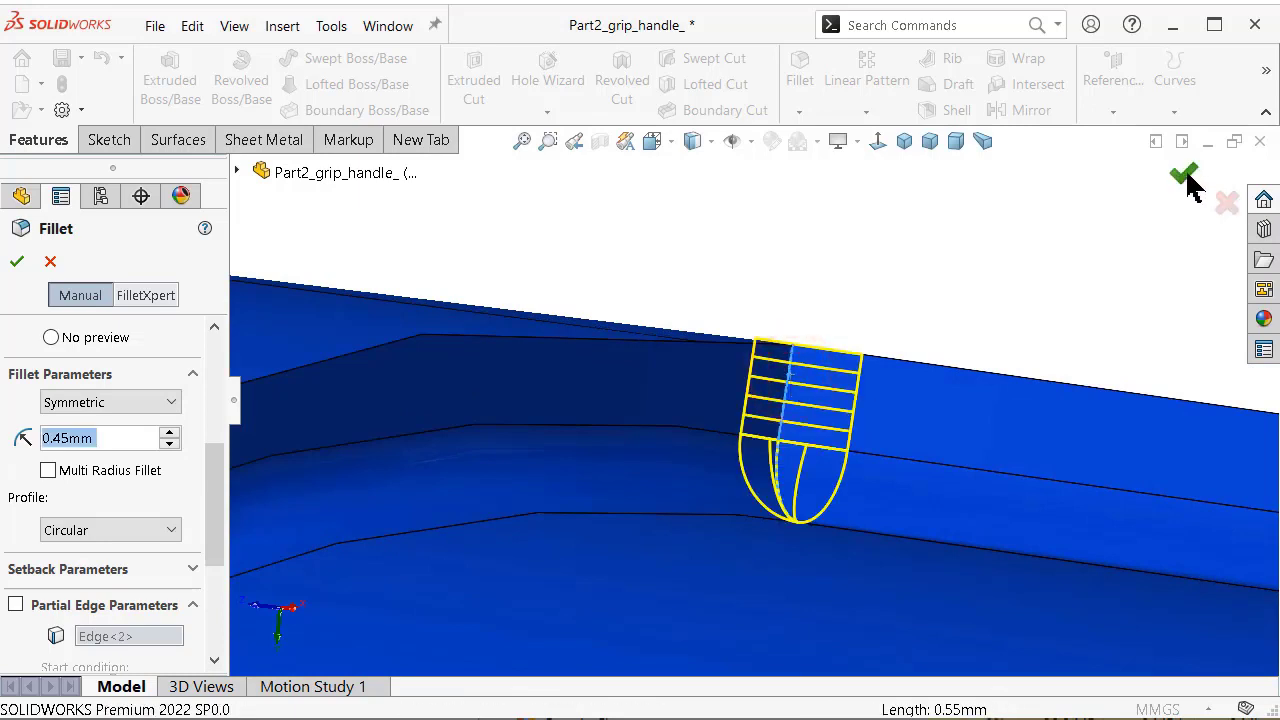
scroll(697, 557, "up", 5)
scroll(720, 585, "up", 3)
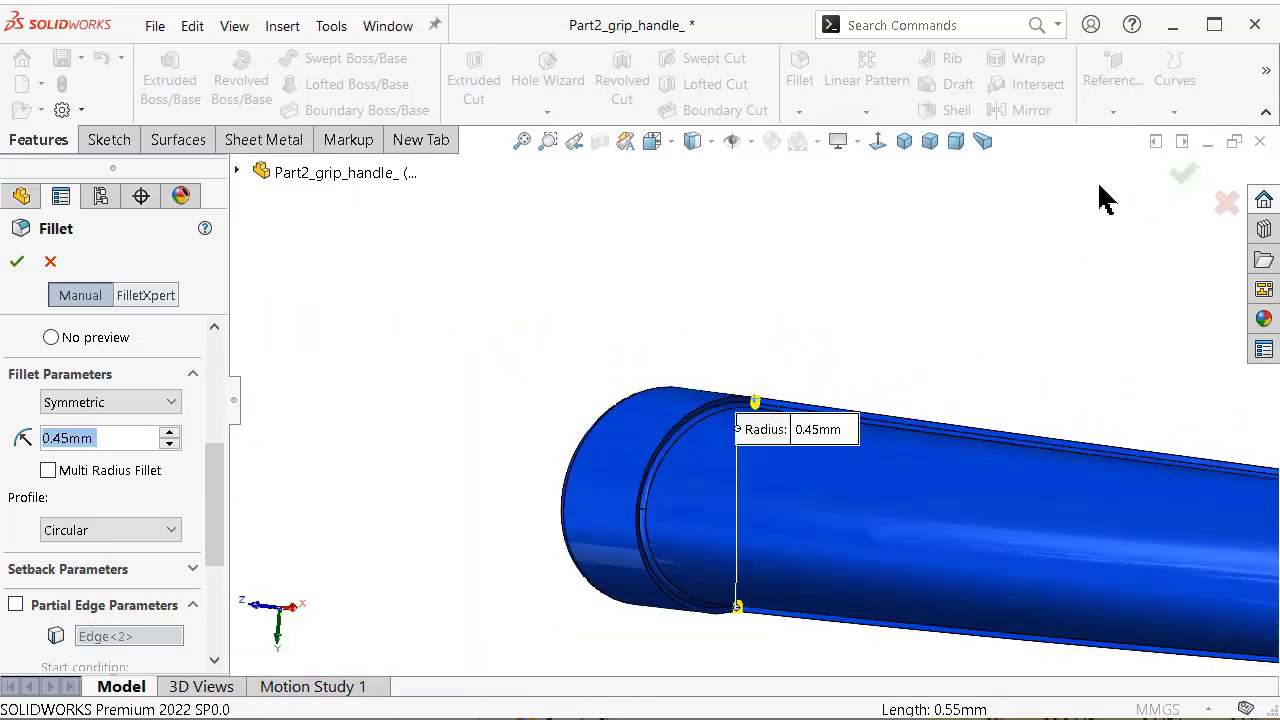
left_click(1184, 180)
Select the four rim edges of the grip recess for a new fillet.
scroll(800, 375, "down", 2)
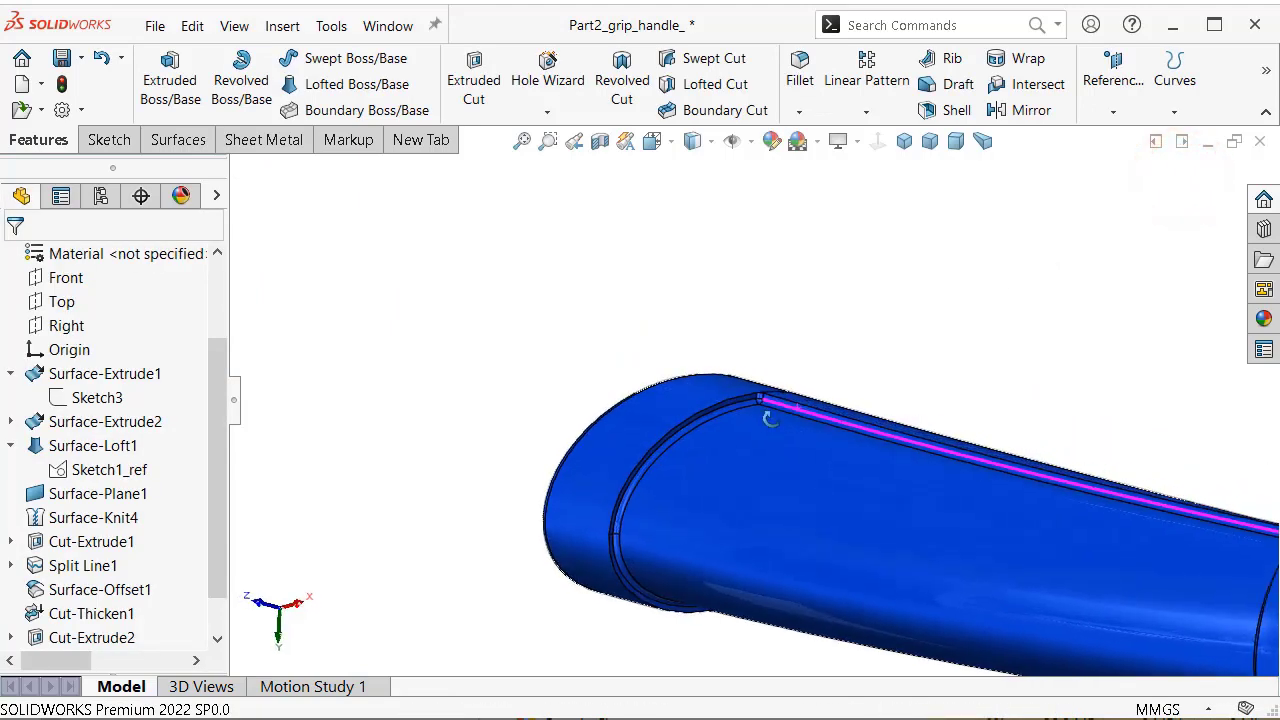
scroll(792, 382, "down", 2)
scroll(790, 385, "down", 2)
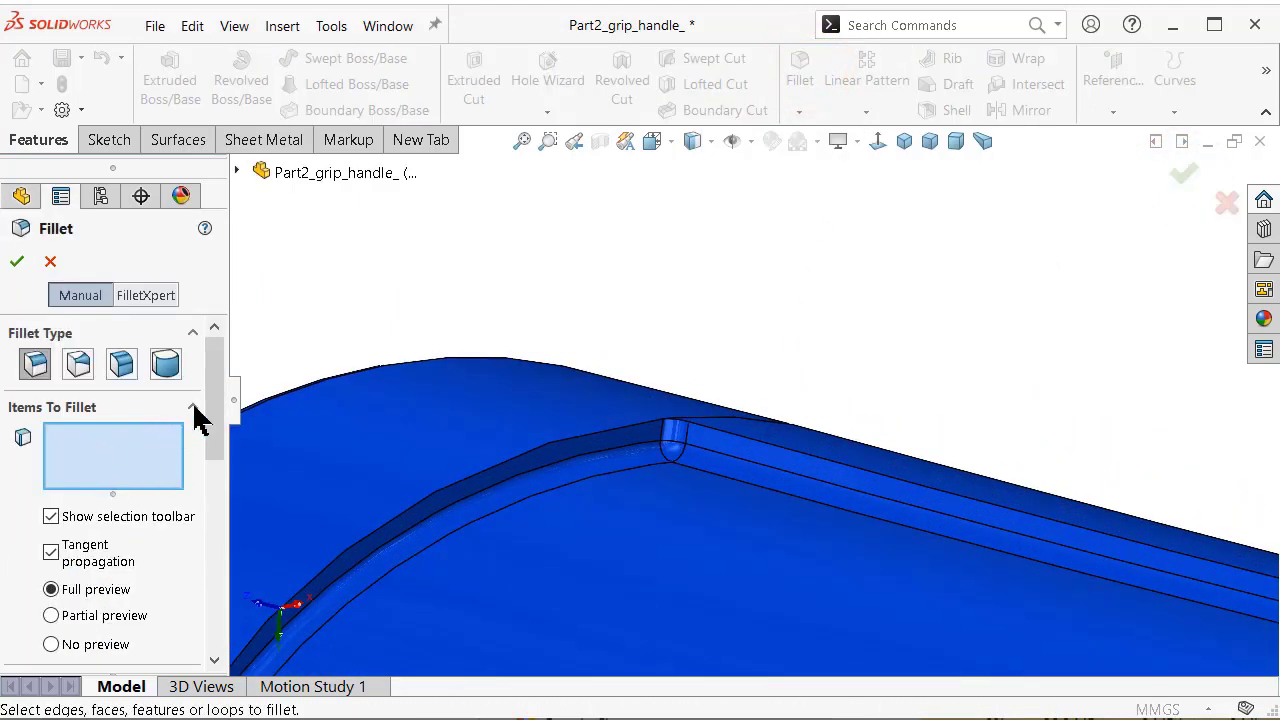
left_click_drag(208, 402, 216, 466)
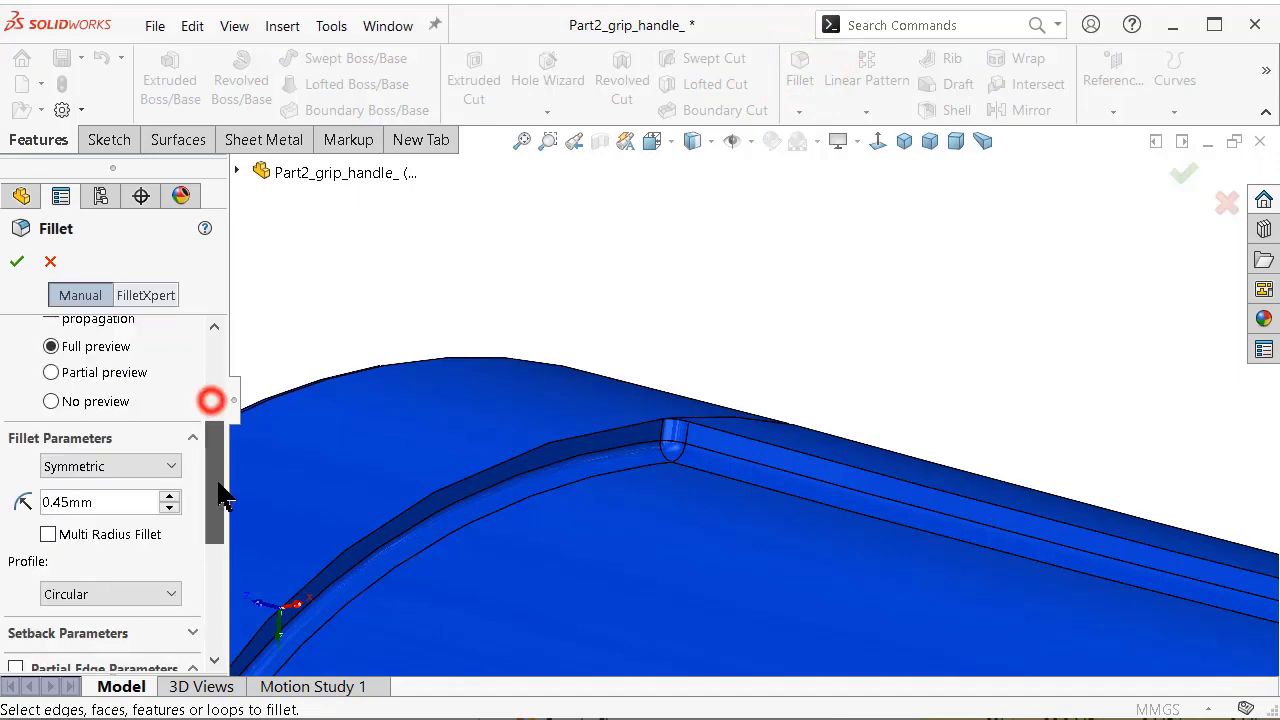
left_click(645, 432)
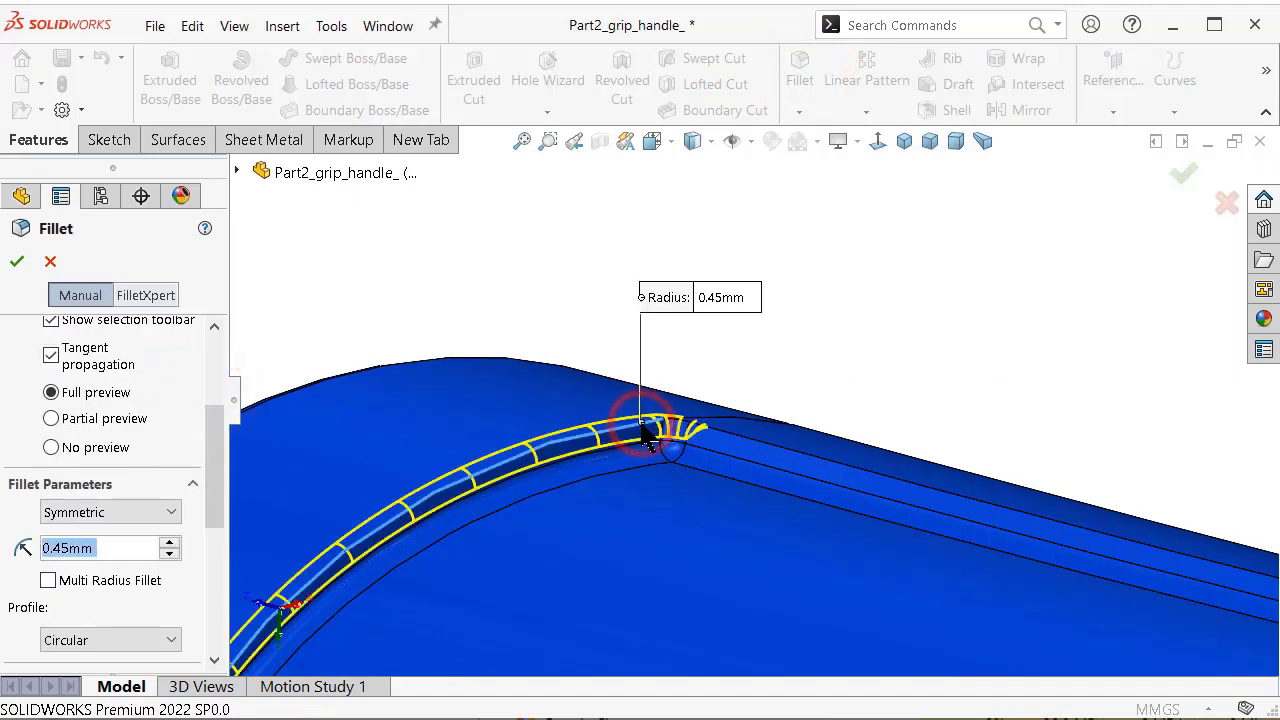
left_click(802, 458)
scroll(928, 503, "up", 5)
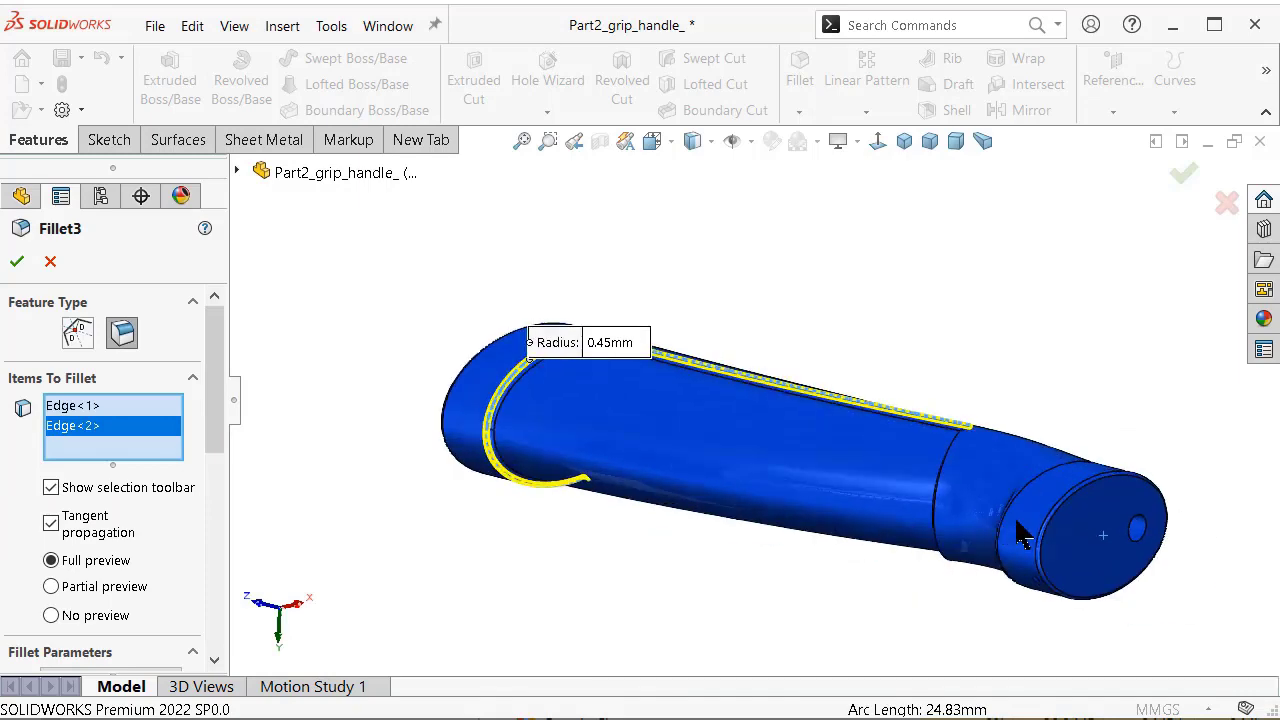
middle_click_drag(1023, 529, 930, 400)
scroll(928, 400, "down", 4)
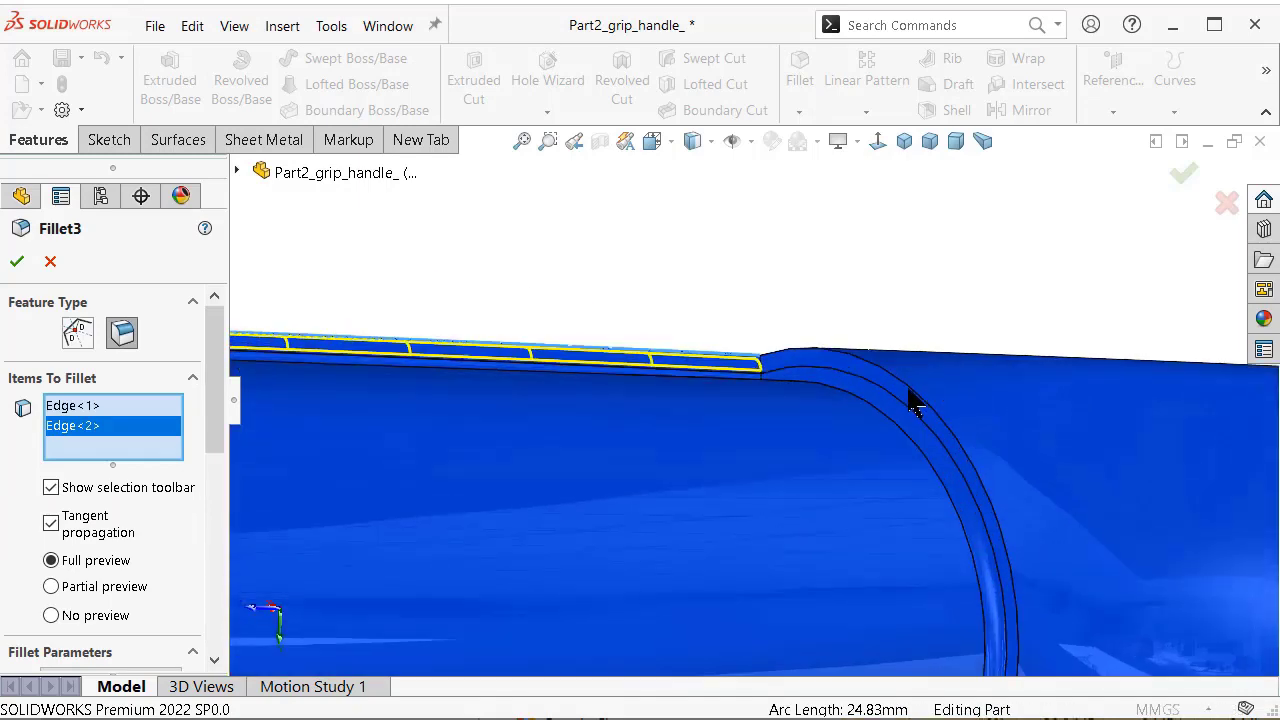
left_click(912, 400)
scroll(920, 430, "up", 3)
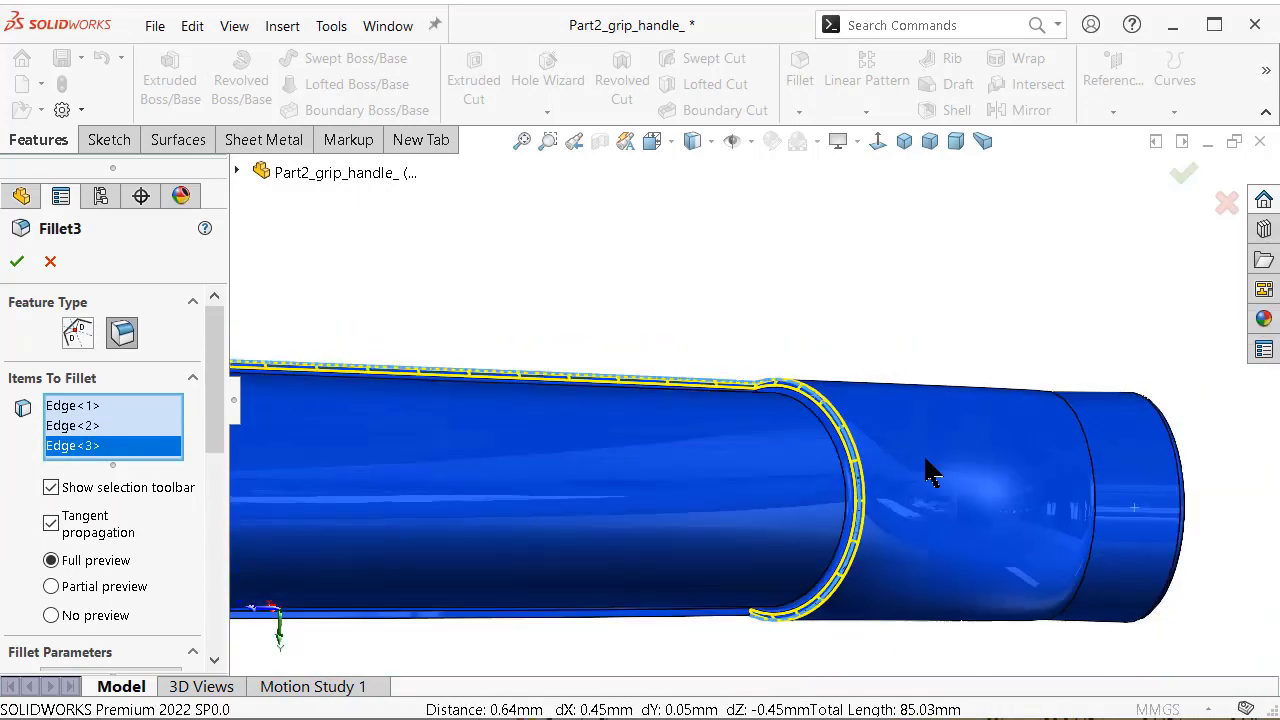
mouse_move(929, 471)
middle_mouse_down()
mouse_move(749, 609)
mouse_move(738, 452)
mouse_move(695, 605)
middle_mouse_up()
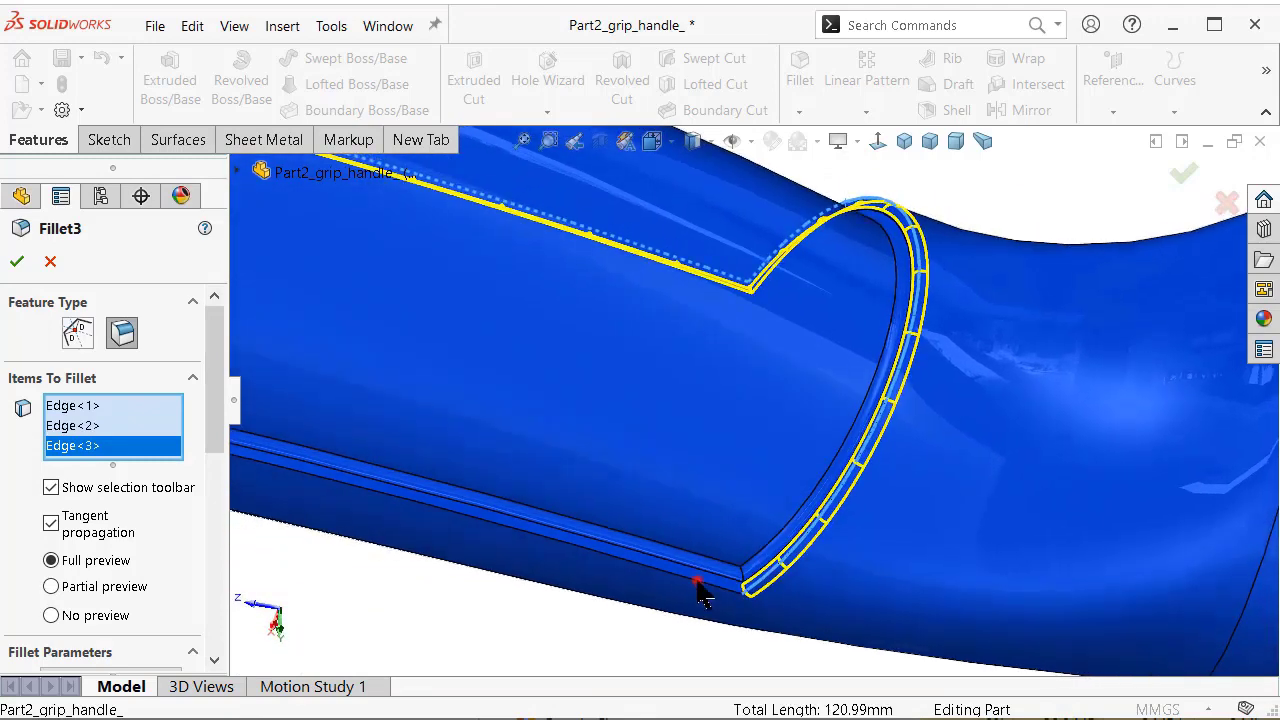
left_click(699, 587)
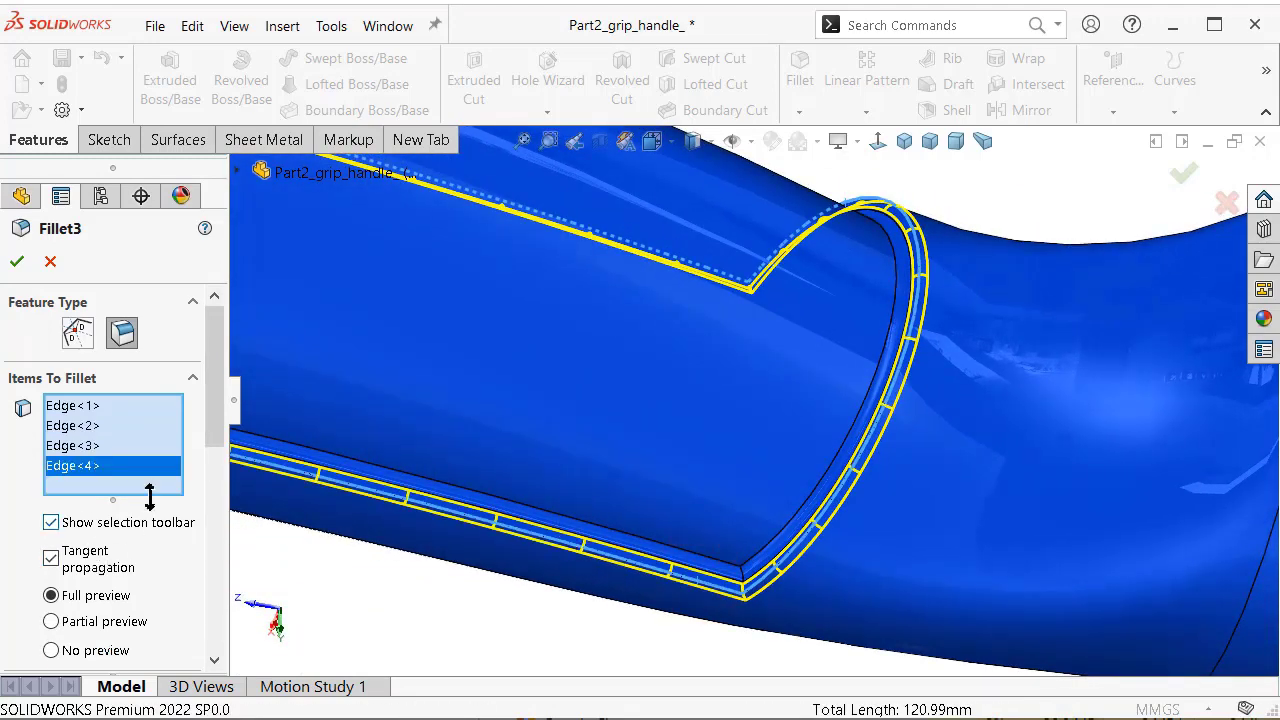
Set the recess fillet radius to 0.6 mm and inspect the rounded edges.
left_click_drag(215, 475, 218, 557)
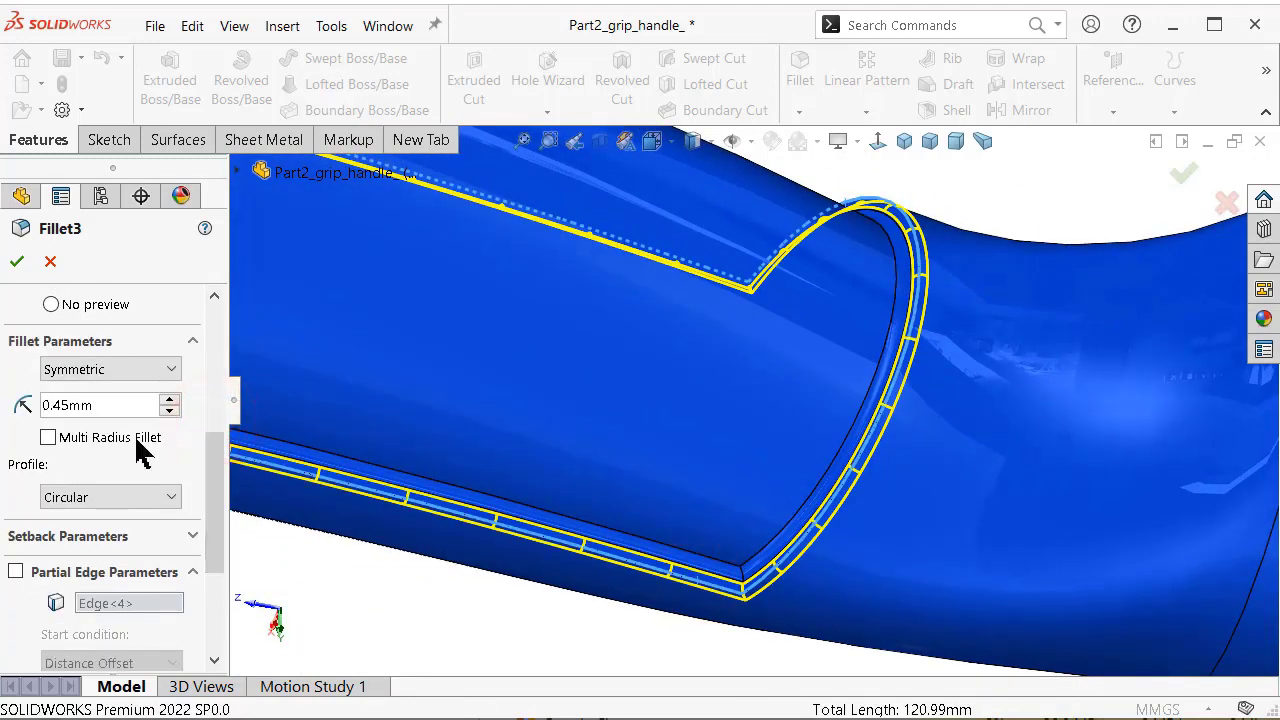
double_click(104, 400)
type("0.6")
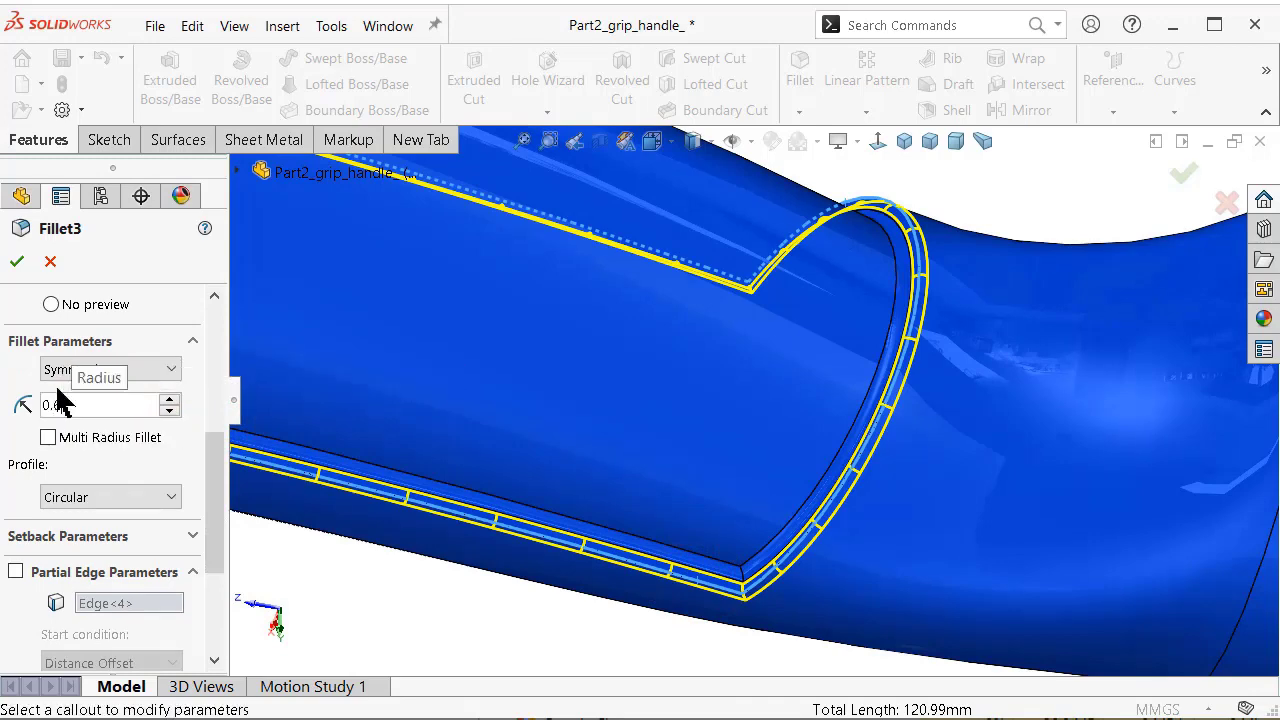
key("Return")
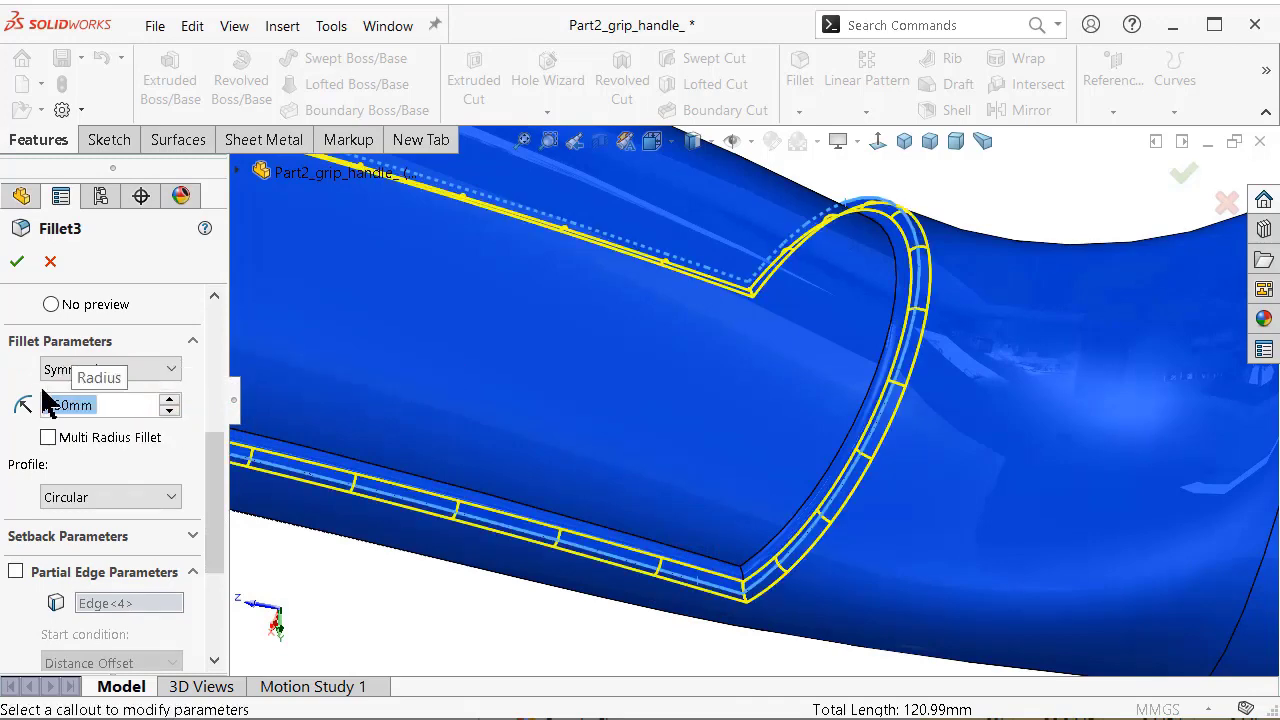
scroll(558, 413, "up", 5)
mouse_move(620, 309)
middle_mouse_down()
mouse_move(514, 257)
mouse_move(409, 266)
mouse_move(379, 390)
mouse_move(423, 320)
mouse_move(503, 392)
mouse_move(414, 366)
middle_mouse_up()
scroll(423, 320, "down", 3)
scroll(414, 366, "up", 3)
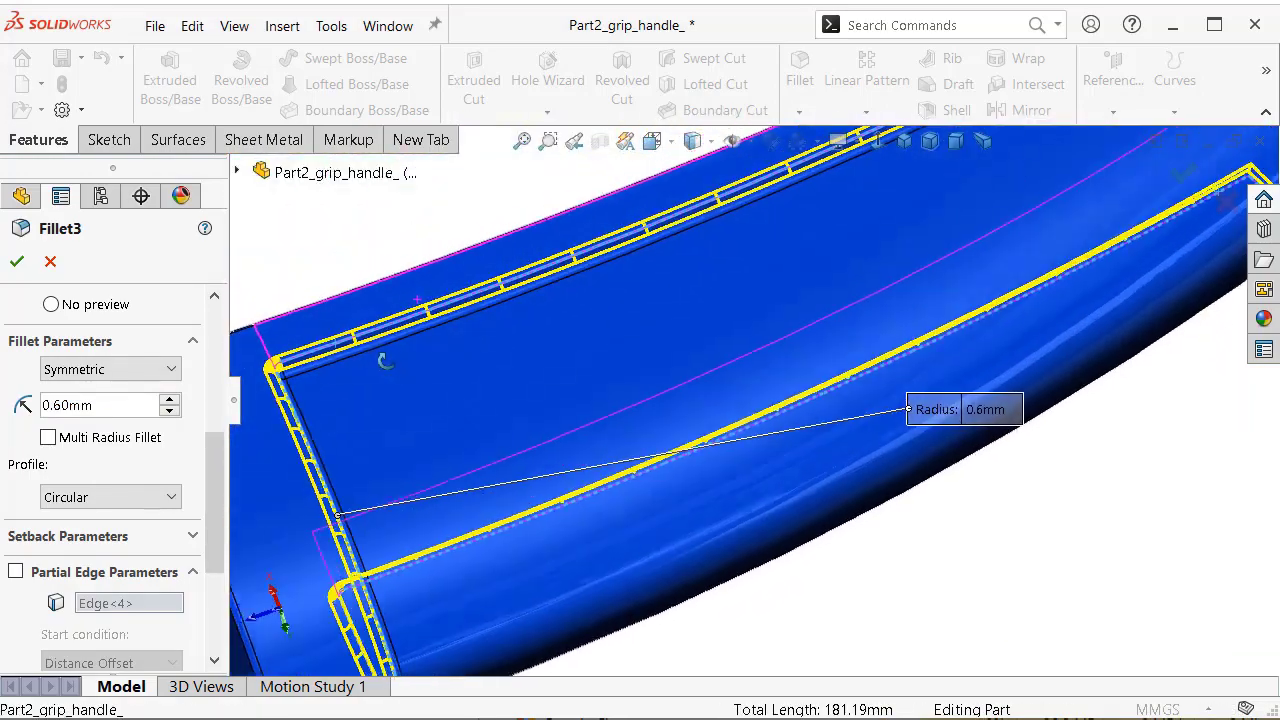
scroll(663, 286, "up", 2)
scroll(963, 222, "up", 2)
scroll(963, 222, "down", 3)
mouse_move(963, 222)
middle_mouse_down()
mouse_move(866, 305)
mouse_move(863, 286)
mouse_move(957, 206)
middle_mouse_up()
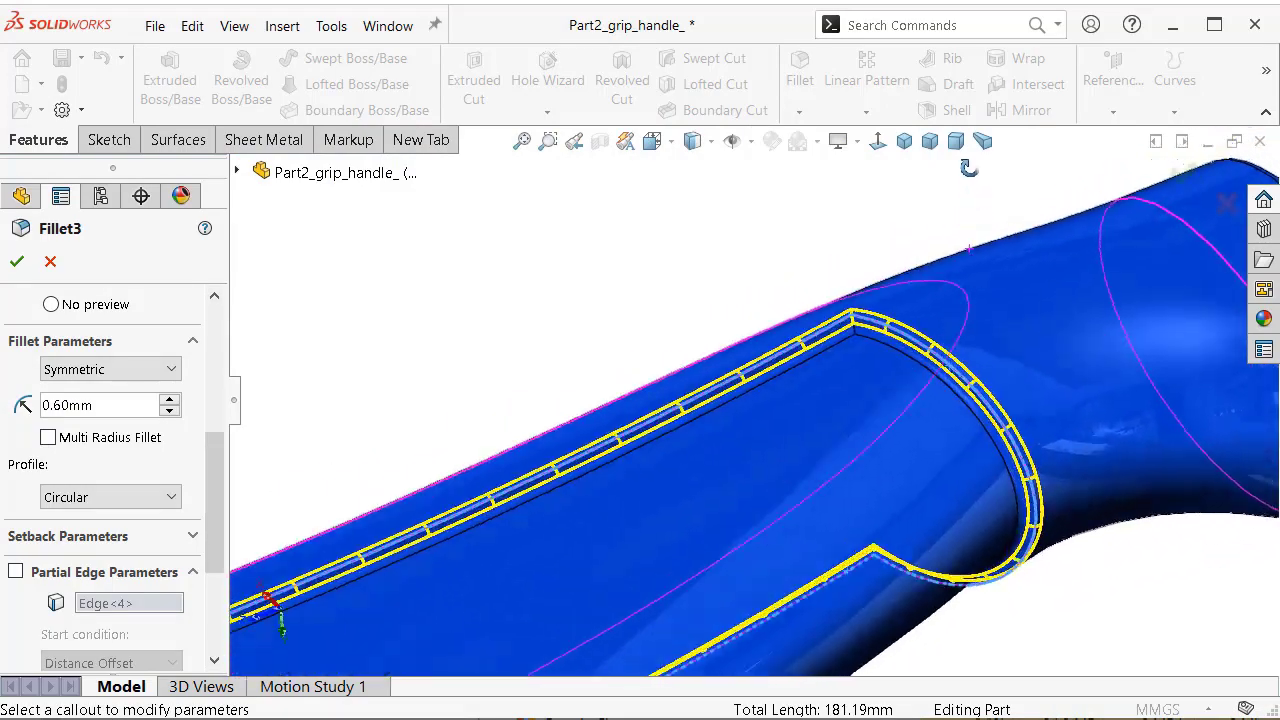
scroll(957, 206, "up", 3)
scroll(1180, 198, "up", 2)
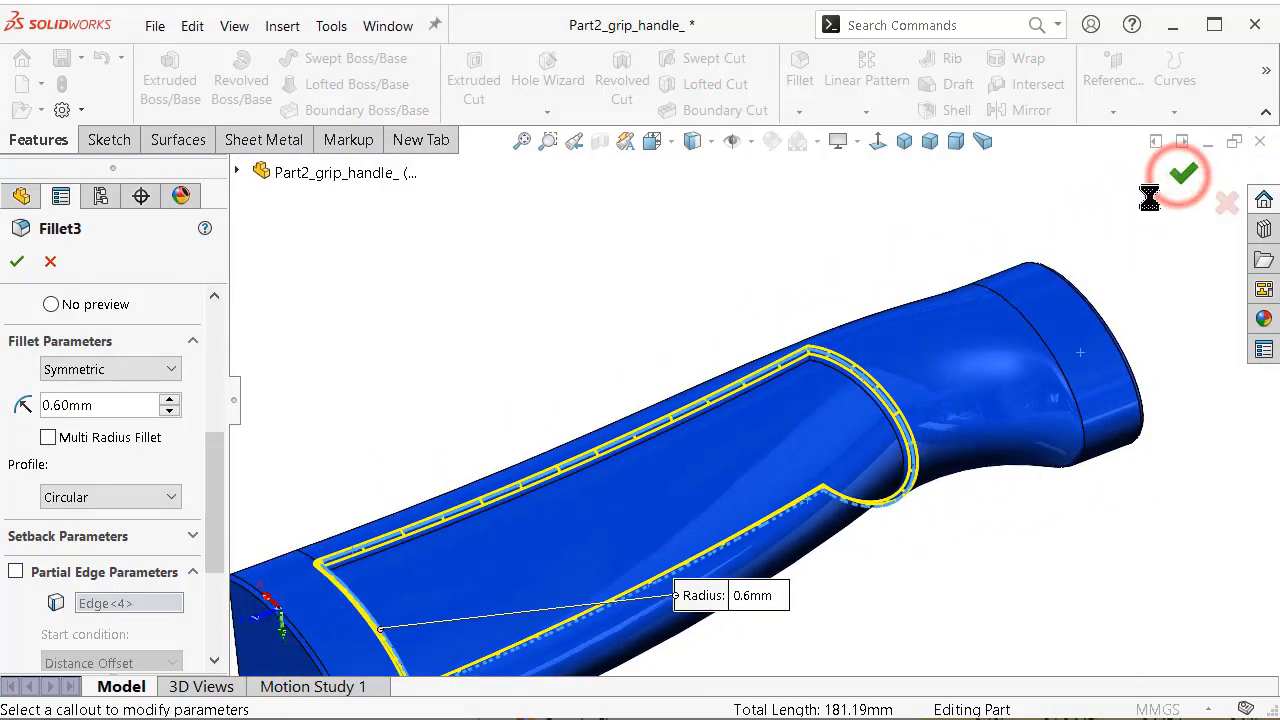
scroll(726, 446, "up", 3)
scroll(726, 446, "down", 3)
middle_click_drag(757, 508, 674, 580)
scroll(651, 514, "down", 3)
scroll(691, 414, "down", 2)
Close the open fillet settings unchanged and reopen Fillet2 for editing.
scroll(826, 325, "up", 2)
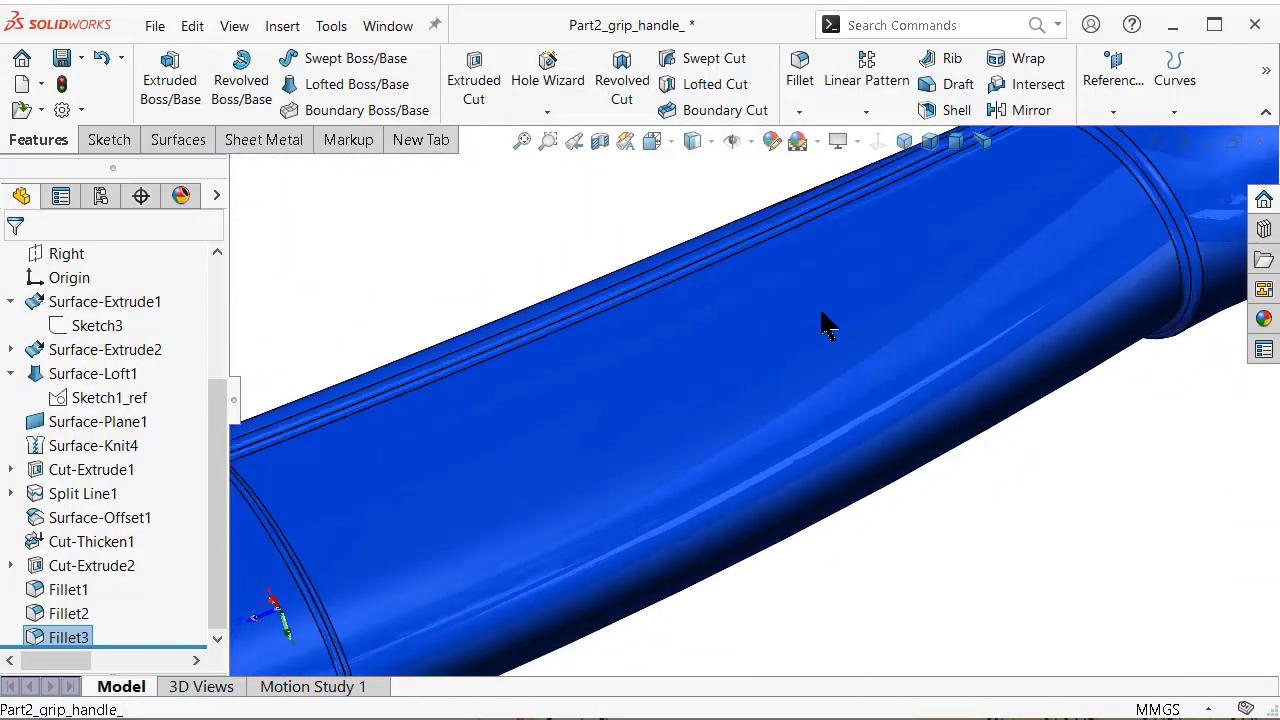
mouse_move(826, 325)
middle_mouse_down()
mouse_move(894, 283)
mouse_move(858, 145)
mouse_move(986, 477)
mouse_move(980, 414)
mouse_move(998, 453)
mouse_move(966, 380)
mouse_move(960, 271)
mouse_move(893, 535)
mouse_move(834, 520)
mouse_move(534, 586)
mouse_move(398, 563)
mouse_move(580, 517)
mouse_move(623, 451)
mouse_move(681, 469)
mouse_move(671, 420)
mouse_move(706, 463)
middle_mouse_up()
scroll(729, 355, "up", 4)
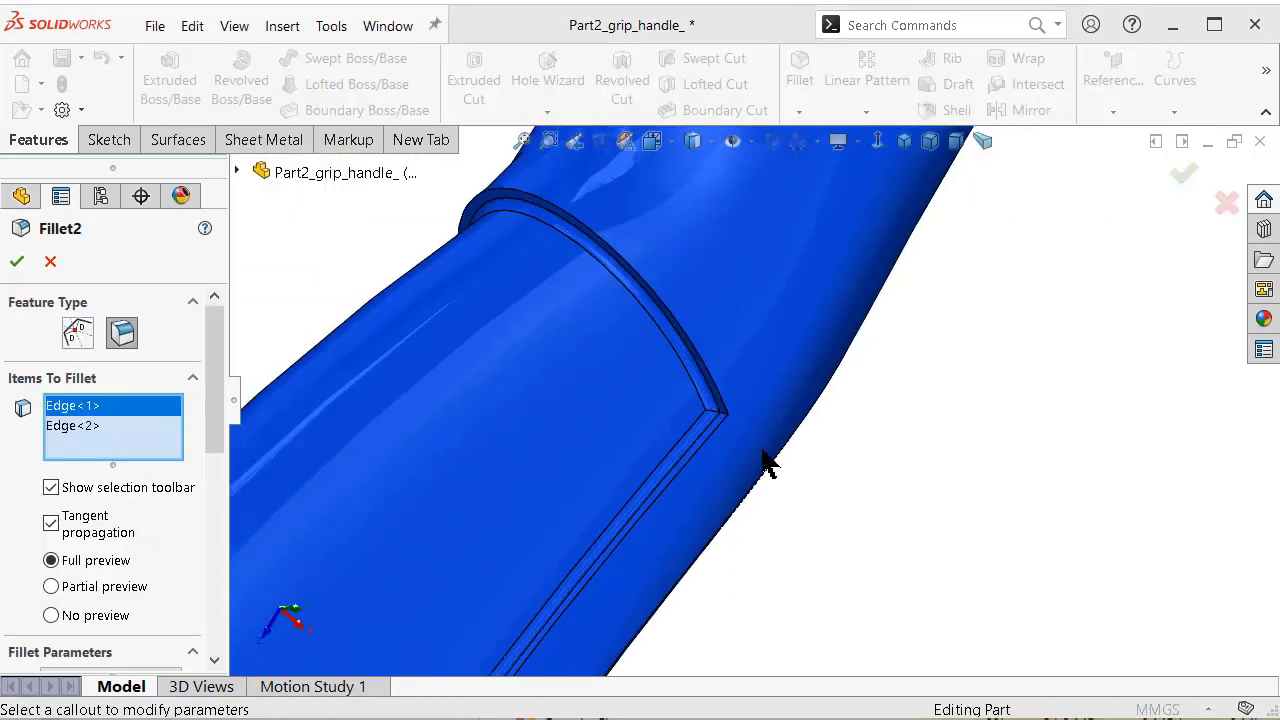
left_click(50, 262)
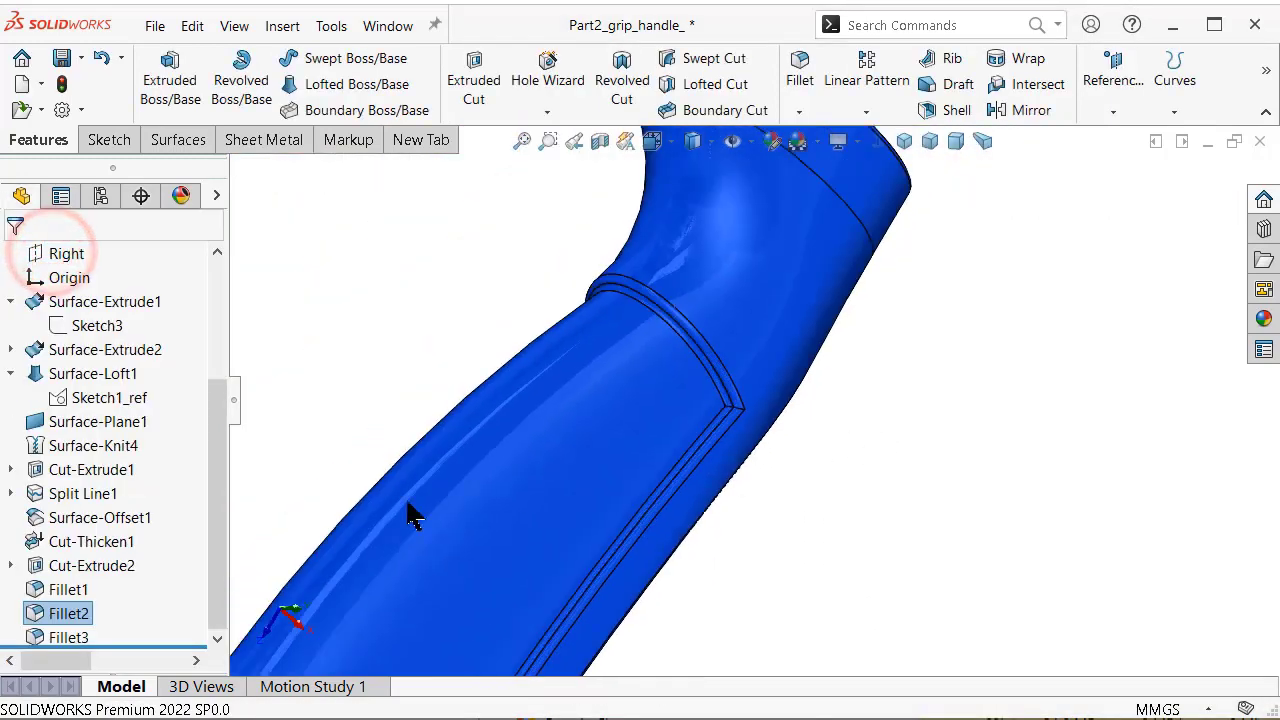
left_click(70, 612)
left_click(86, 549)
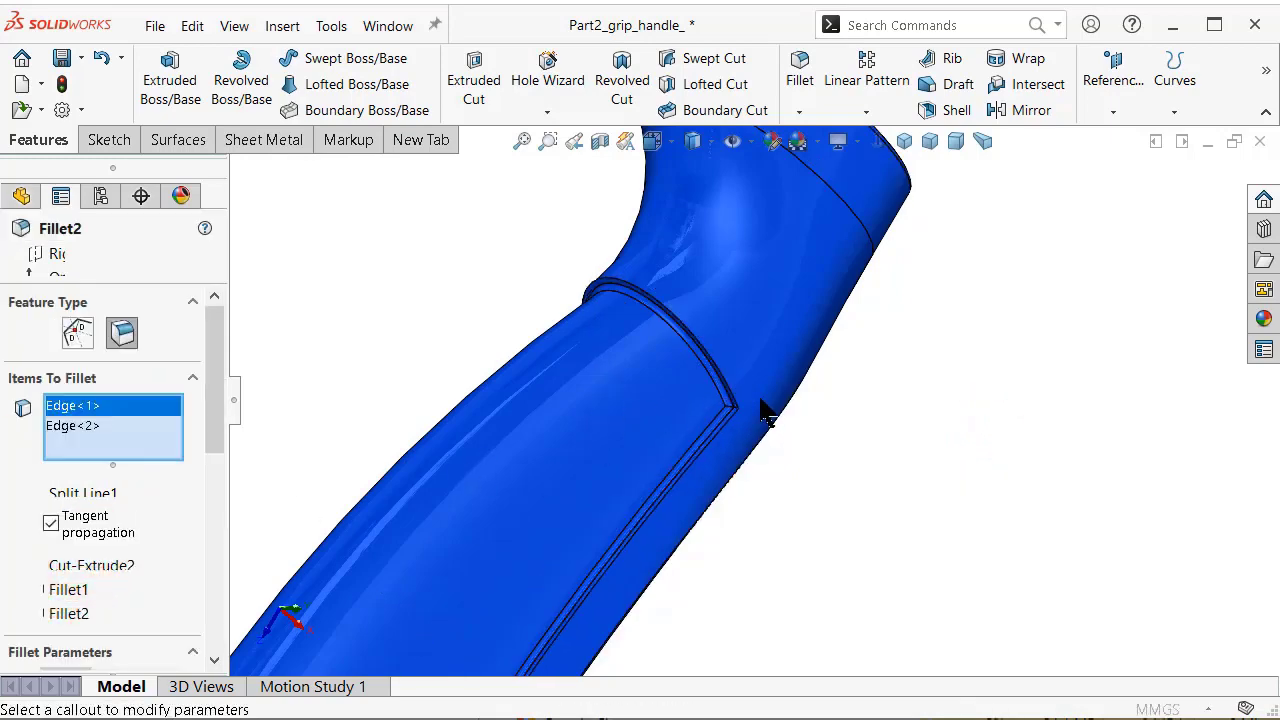
Add the two short groove corner edges, Edge<3> and Edge<4>, to Fillet2.
scroll(762, 412, "down", 3)
scroll(751, 409, "down", 3)
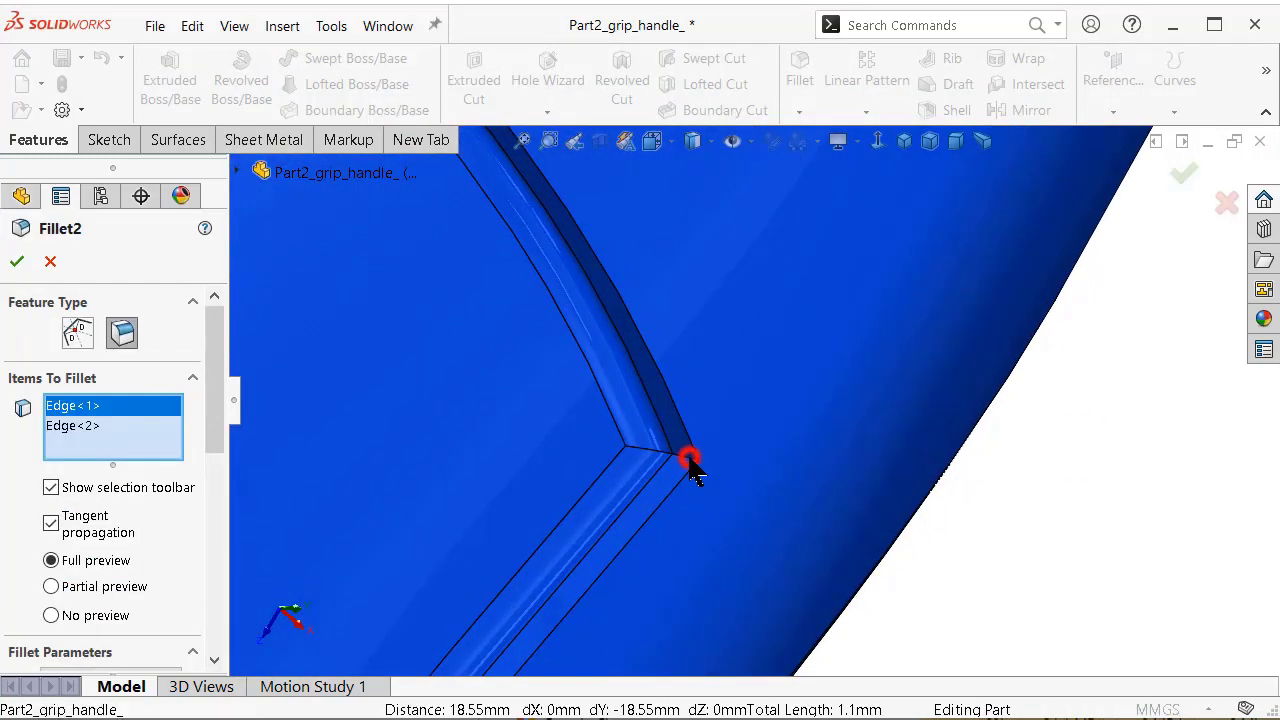
left_click(690, 462)
mouse_move(700, 478)
middle_mouse_down()
mouse_move(656, 317)
mouse_move(449, 394)
middle_mouse_up()
scroll(688, 428, "down", 3)
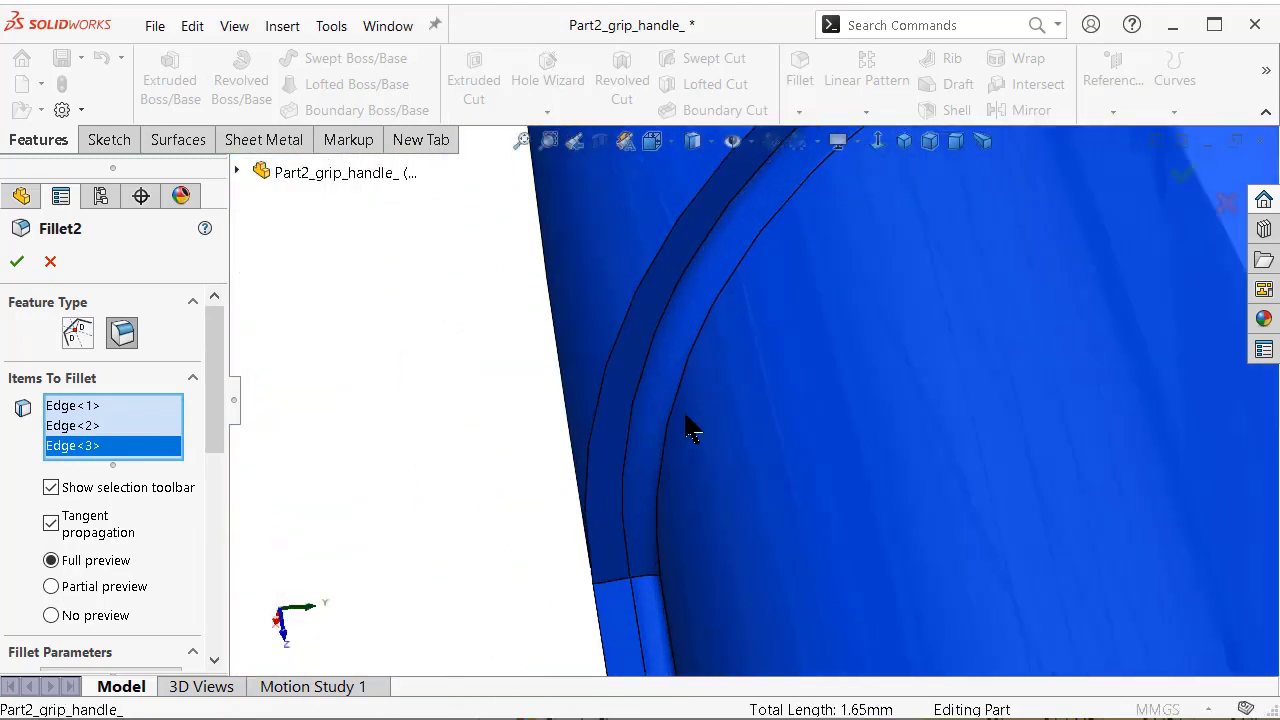
left_click(614, 592)
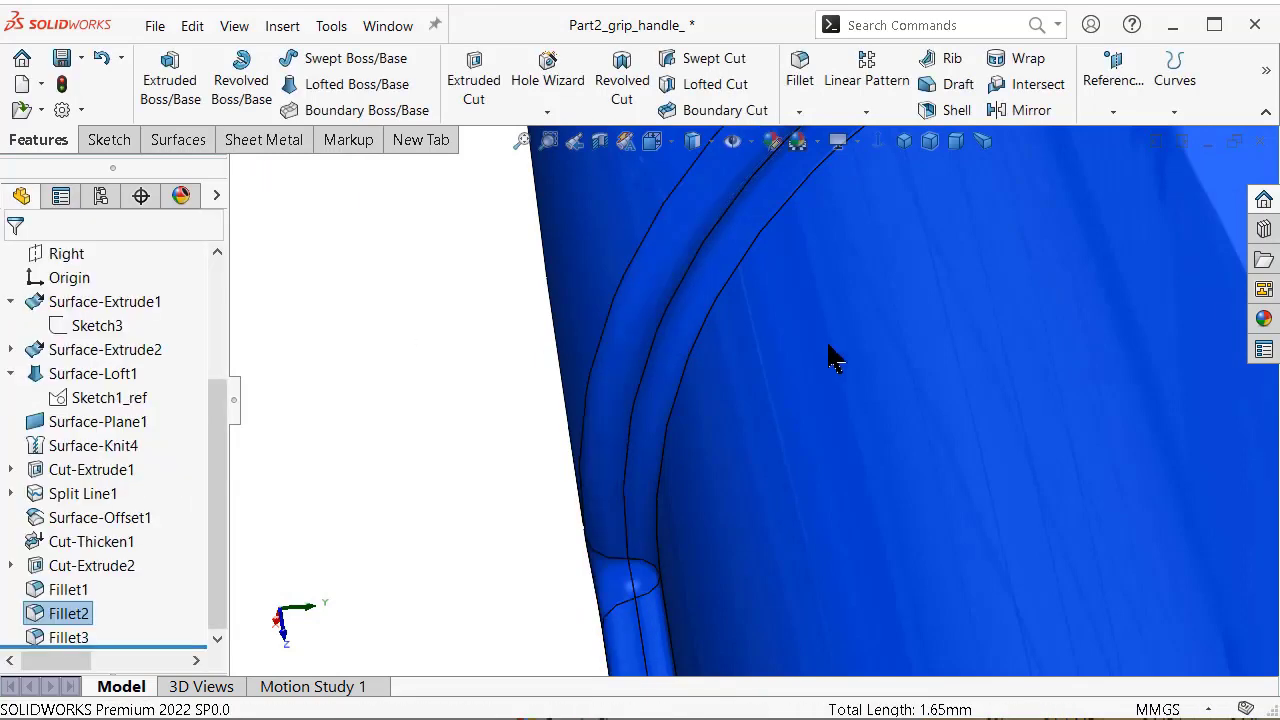
Review the filleted grip handle from several angles in shaded mode without edges.
mouse_move(829, 357)
middle_mouse_down()
mouse_move(846, 371)
mouse_move(1020, 386)
mouse_move(878, 397)
mouse_move(880, 340)
mouse_move(1057, 420)
mouse_move(1006, 443)
middle_mouse_up()
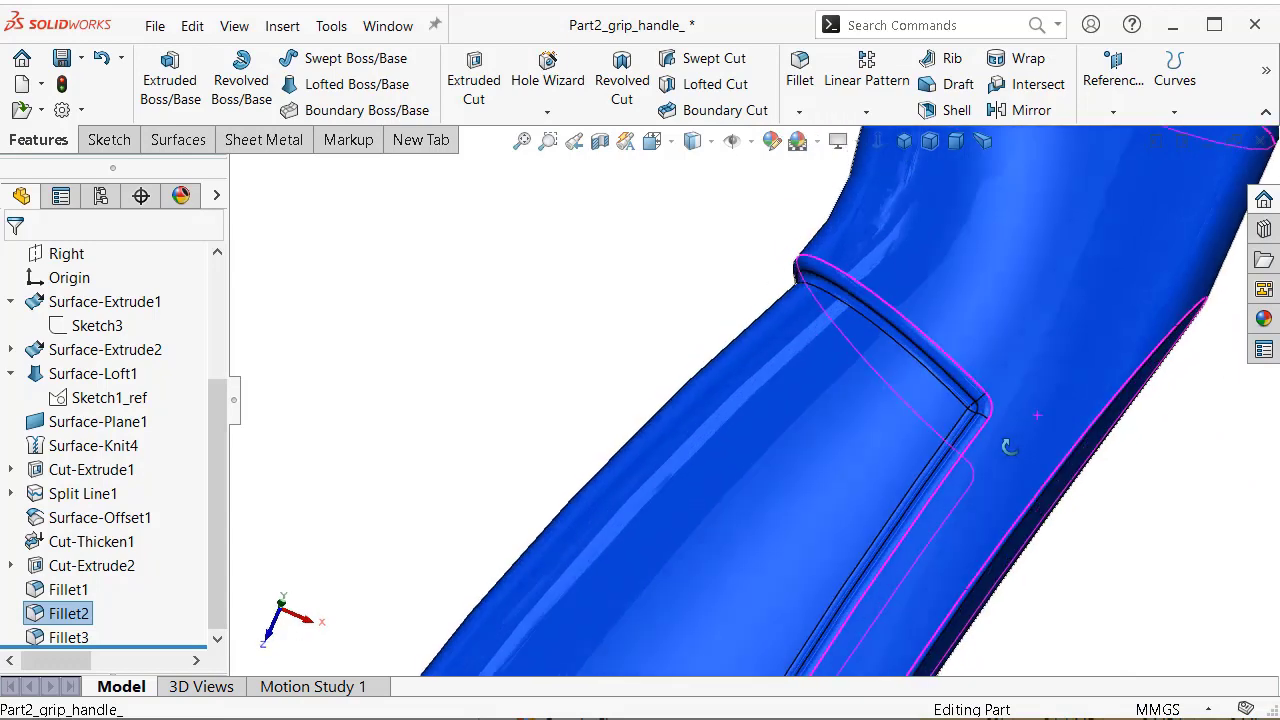
scroll(863, 543, "up", 5)
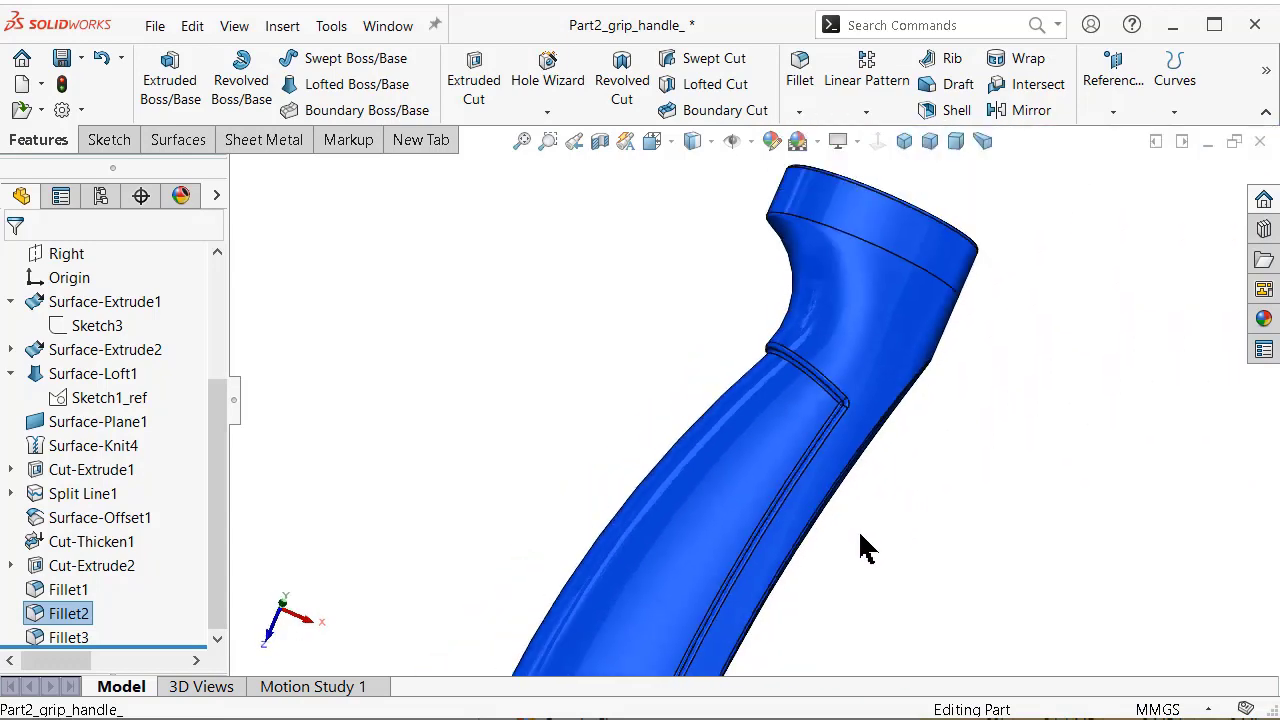
mouse_move(863, 543)
middle_mouse_down()
mouse_move(723, 623)
mouse_move(700, 571)
mouse_move(694, 611)
middle_mouse_up()
scroll(703, 580, "down", 5)
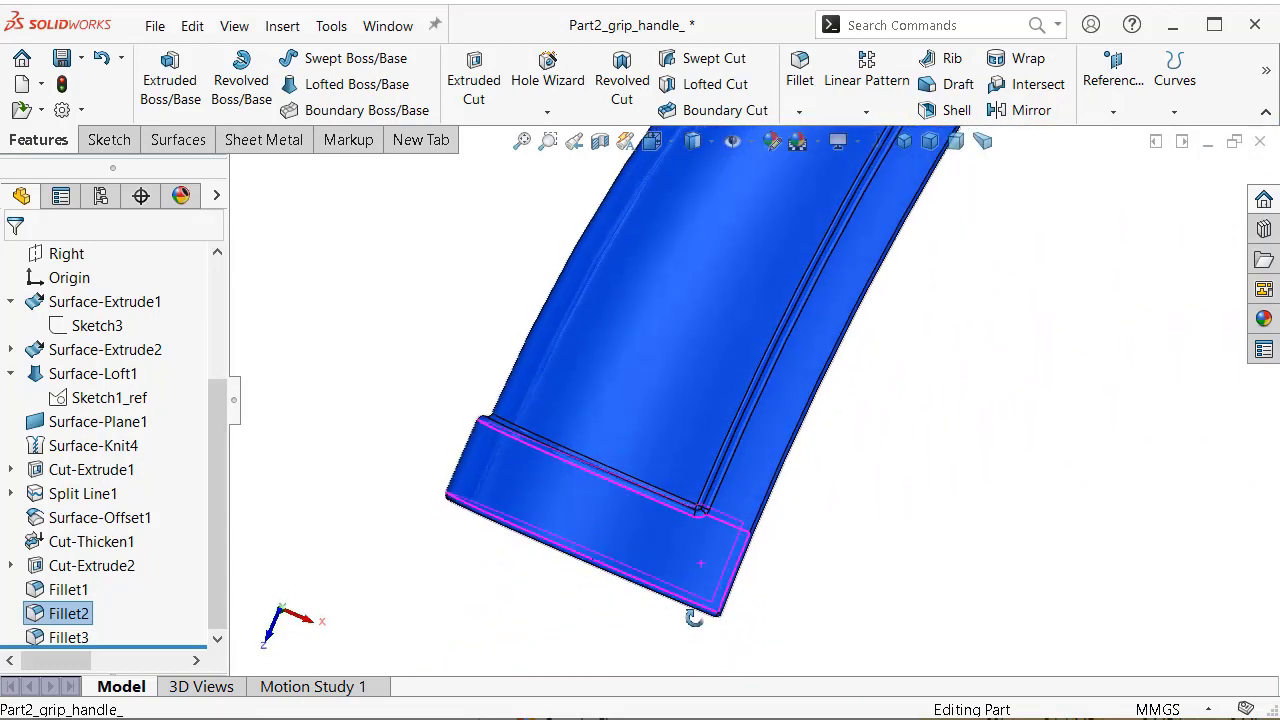
scroll(714, 411, "down", 3)
scroll(731, 423, "down", 2)
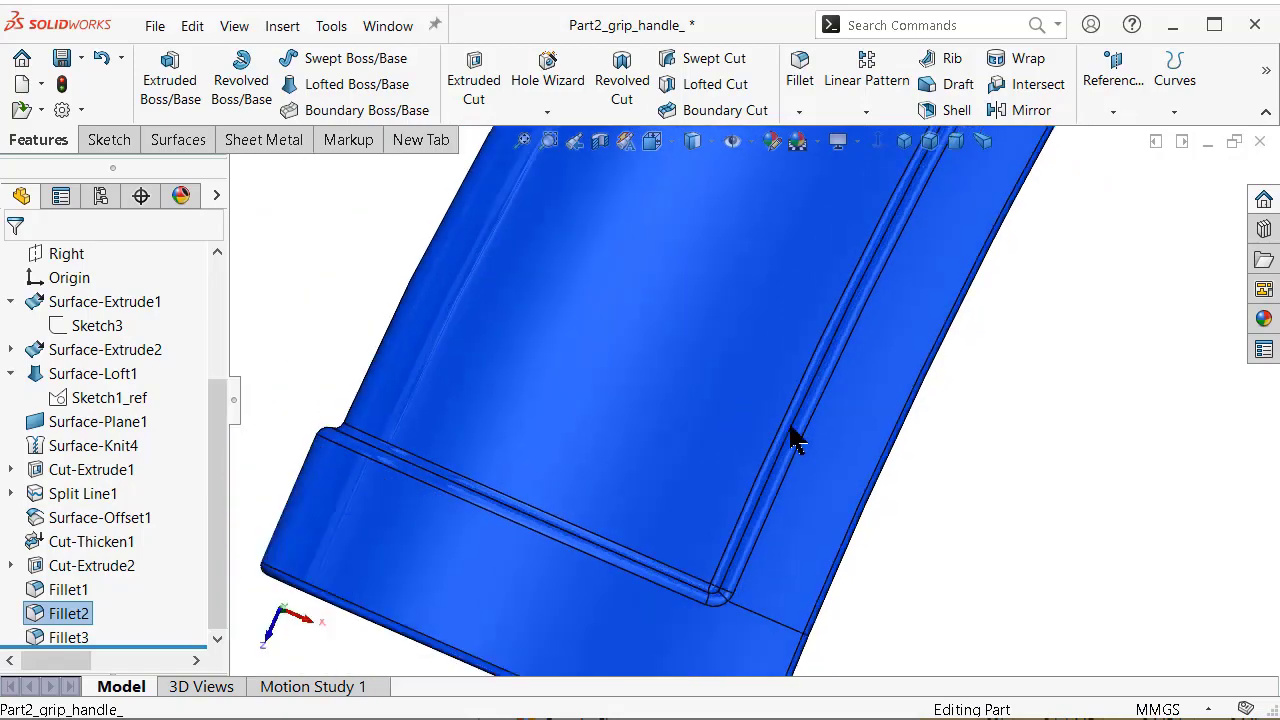
mouse_move(795, 440)
middle_mouse_down()
mouse_move(929, 351)
mouse_move(695, 250)
mouse_move(780, 280)
mouse_move(663, 257)
middle_mouse_up()
scroll(620, 226, "up", 3)
scroll(723, 168, "down", 3)
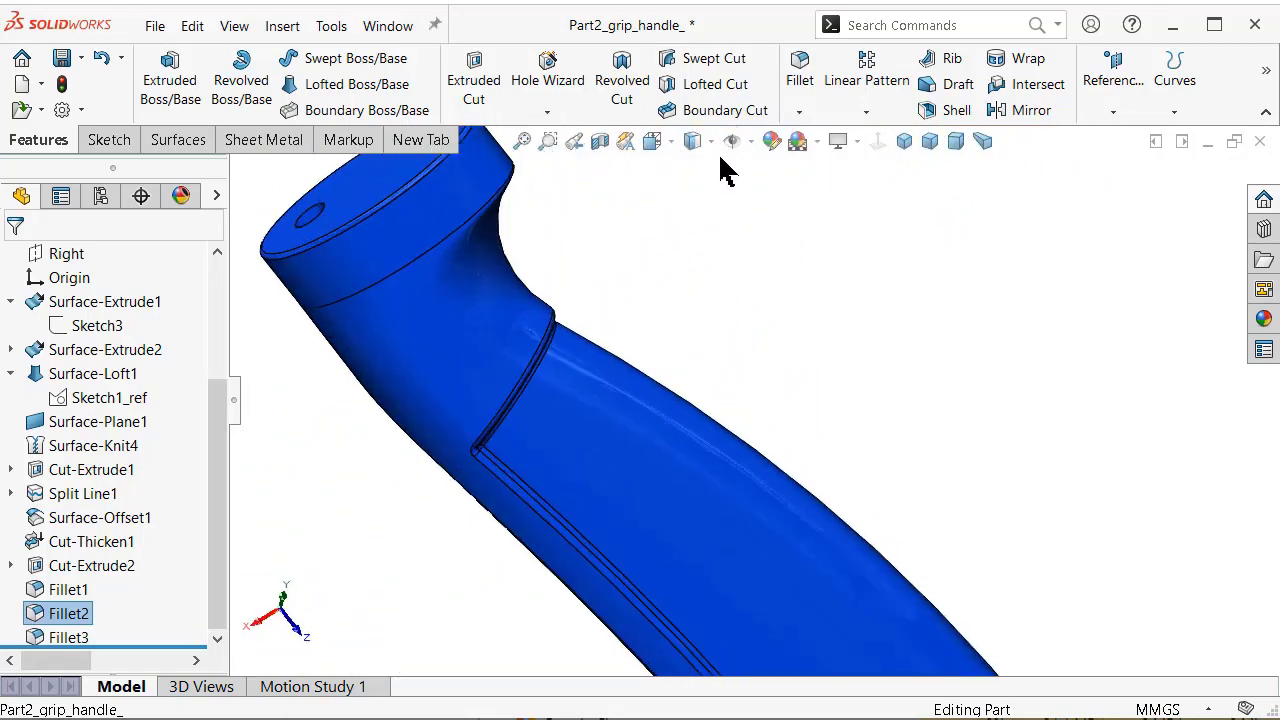
left_click(694, 197)
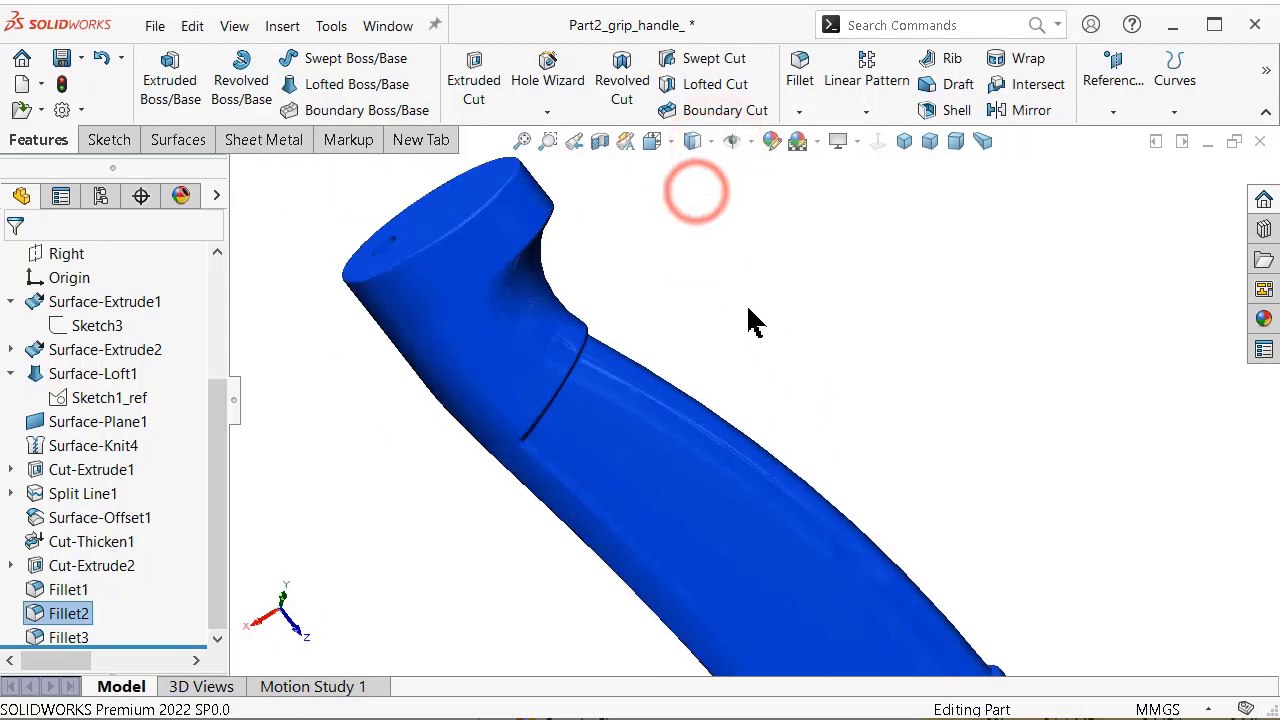
mouse_move(751, 323)
middle_mouse_down()
mouse_move(783, 491)
mouse_move(666, 409)
mouse_move(588, 418)
mouse_move(524, 338)
middle_mouse_up()
scroll(717, 386, "down", 3)
scroll(723, 391, "down", 3)
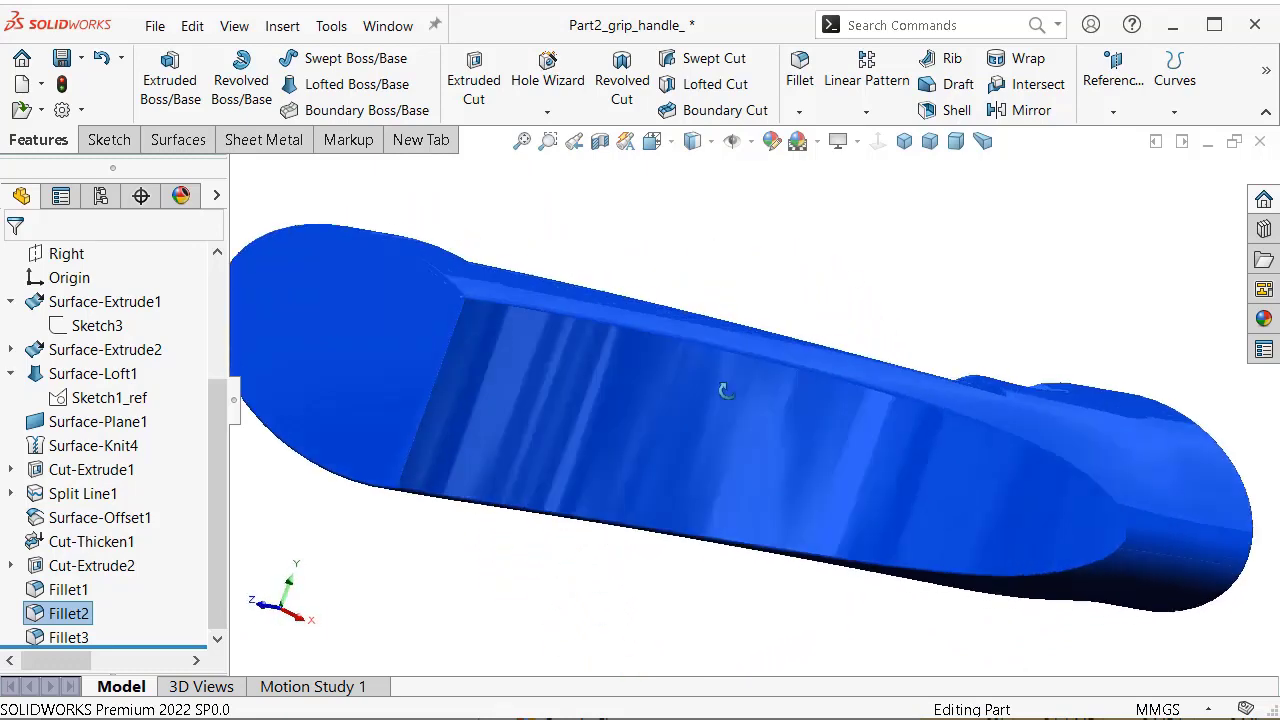
mouse_move(723, 391)
middle_mouse_down()
mouse_move(689, 437)
mouse_move(678, 556)
mouse_move(703, 623)
mouse_move(589, 594)
mouse_move(609, 586)
mouse_move(648, 505)
mouse_move(666, 271)
mouse_move(886, 477)
mouse_move(834, 331)
mouse_move(846, 293)
mouse_move(897, 551)
mouse_move(400, 610)
middle_mouse_up()
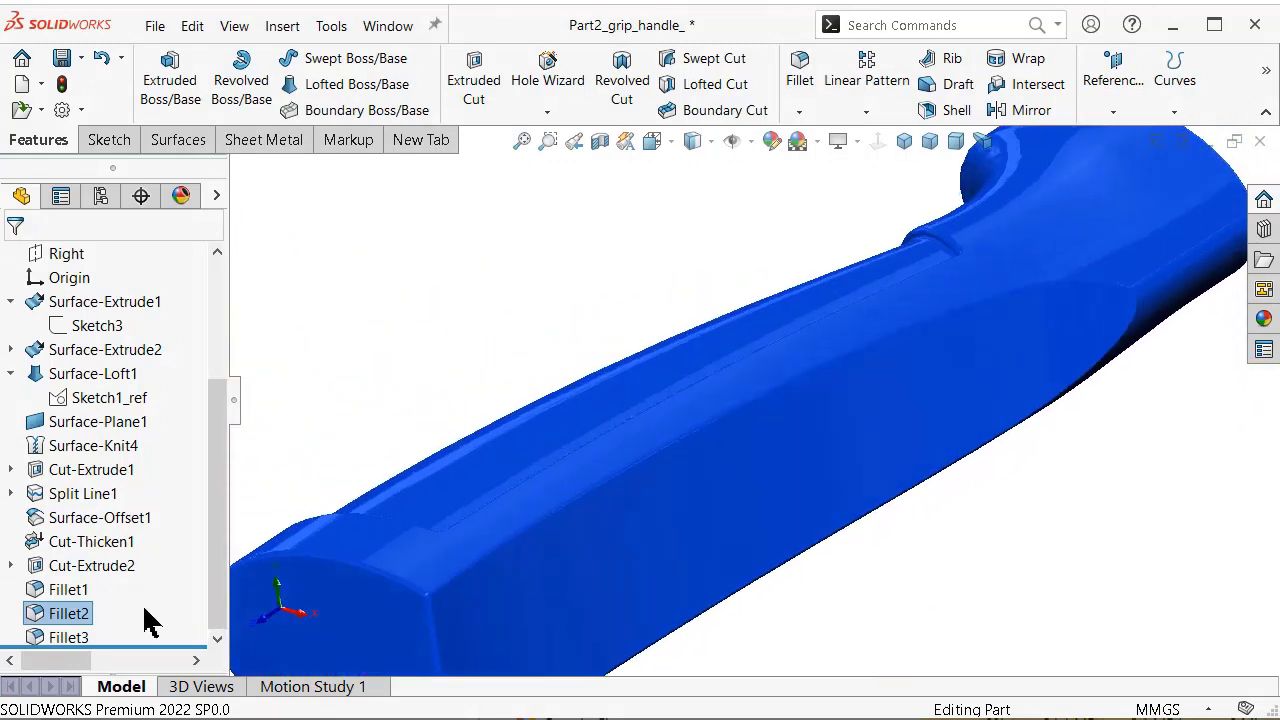
Remove one face from Fillet1's selection and confirm the change.
left_click(68, 589)
left_click(98, 526)
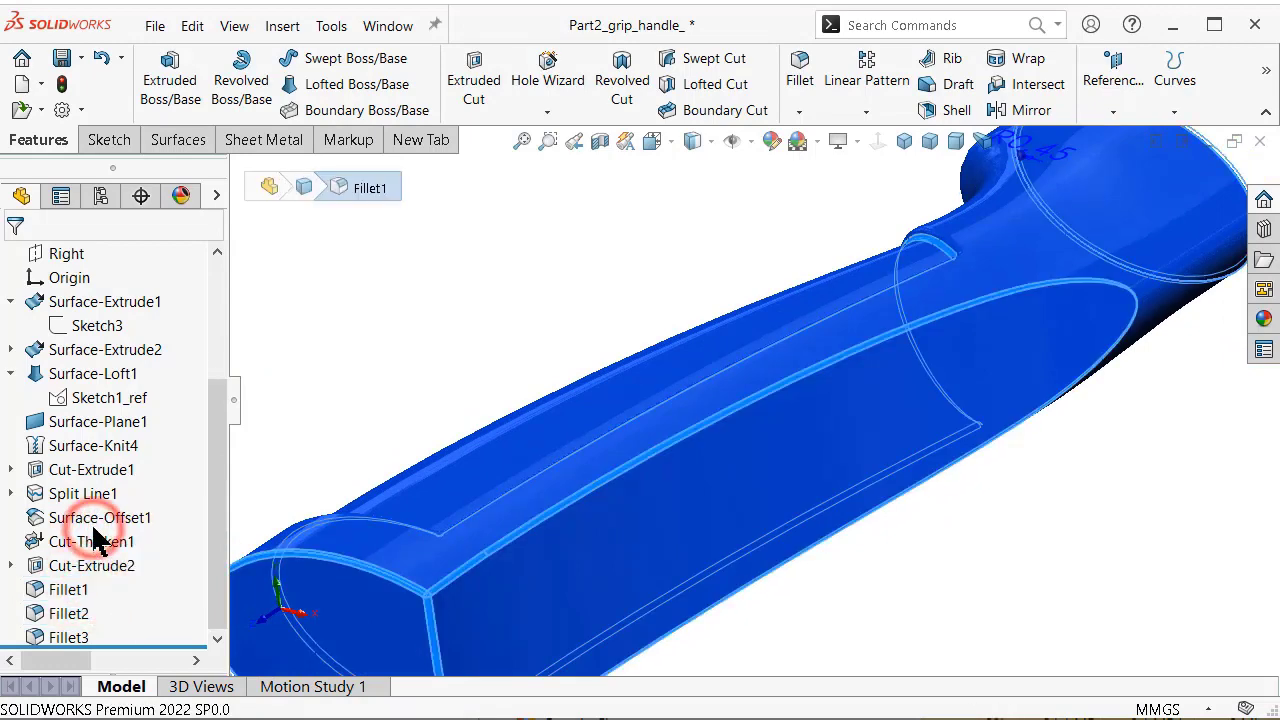
left_click(780, 451)
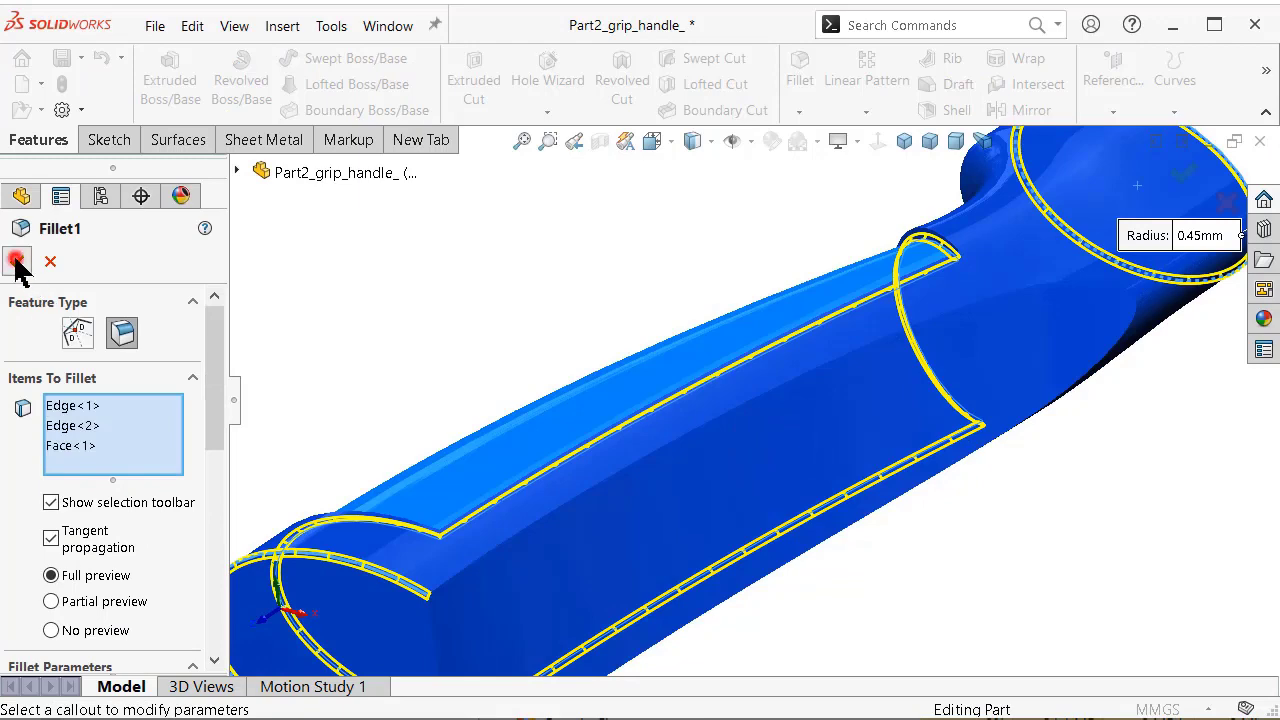
left_click(16, 262)
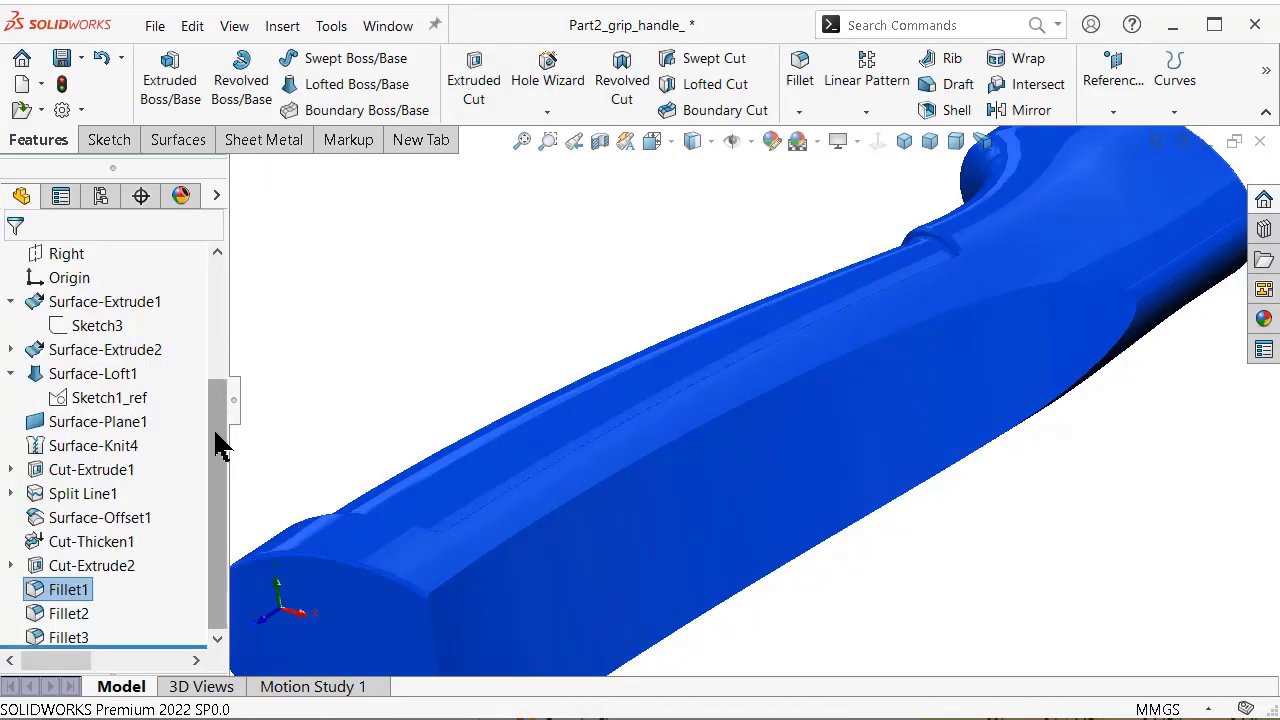
Add the recessed panel face to Fillet3.
left_click(60, 632)
left_click(82, 572)
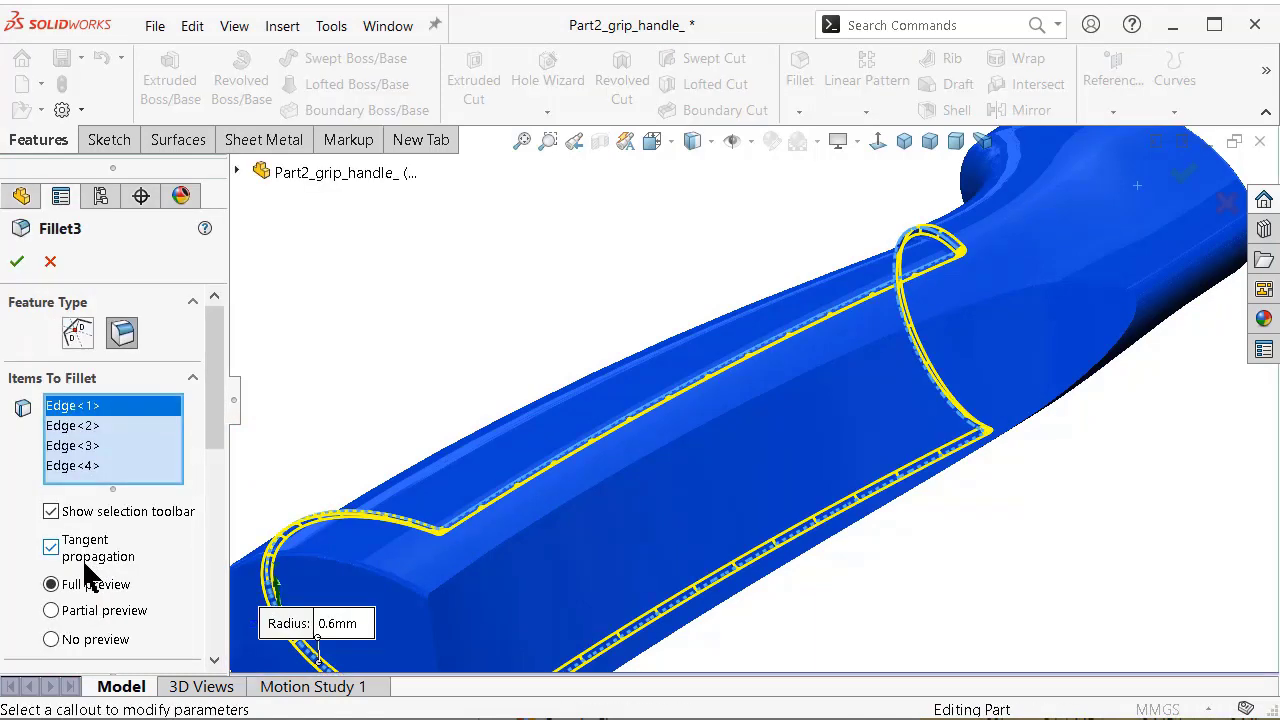
left_click(1100, 335)
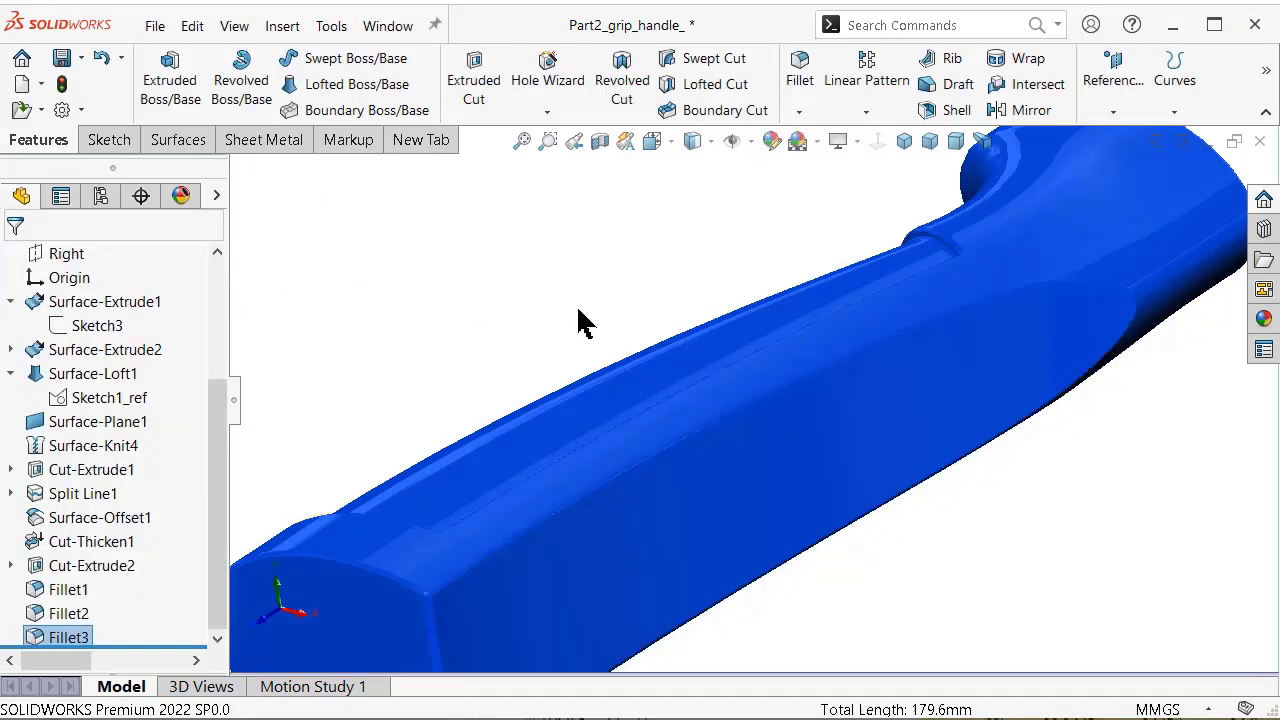
mouse_move(848, 332)
middle_mouse_down()
mouse_move(794, 386)
mouse_move(800, 475)
mouse_move(914, 294)
mouse_move(971, 334)
mouse_move(980, 386)
middle_mouse_up()
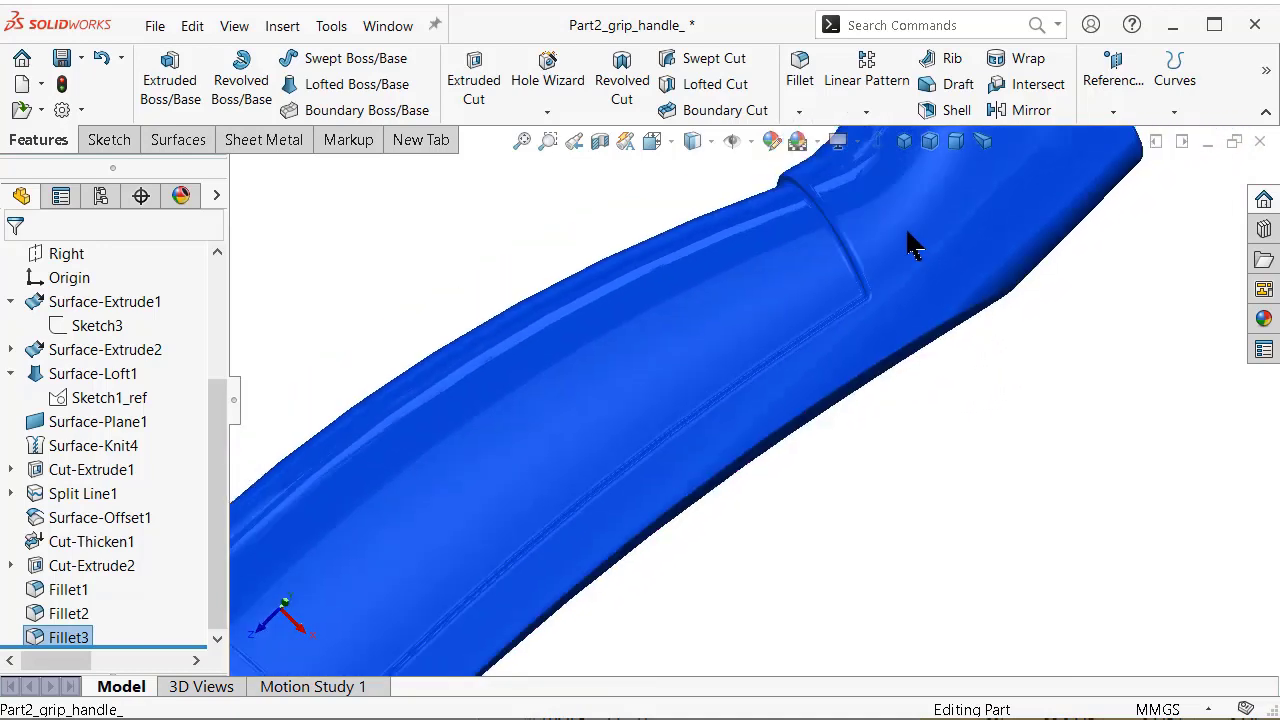
Show the whole handle in isometric view with perspective on.
key("f")
mouse_move(925, 223)
middle_mouse_down()
mouse_move(900, 271)
mouse_move(757, 368)
mouse_move(523, 329)
mouse_move(554, 298)
mouse_move(909, 306)
mouse_move(846, 243)
middle_mouse_up()
scroll(1098, 155, "up", 5)
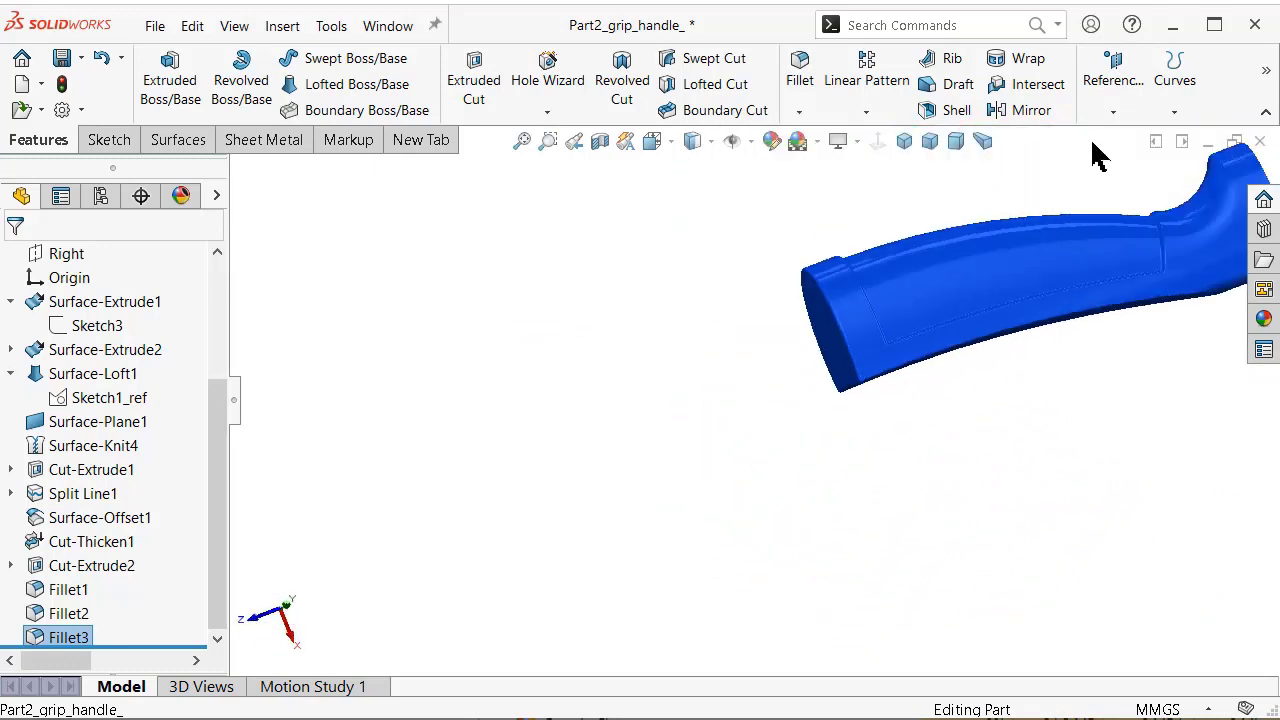
left_click(906, 142)
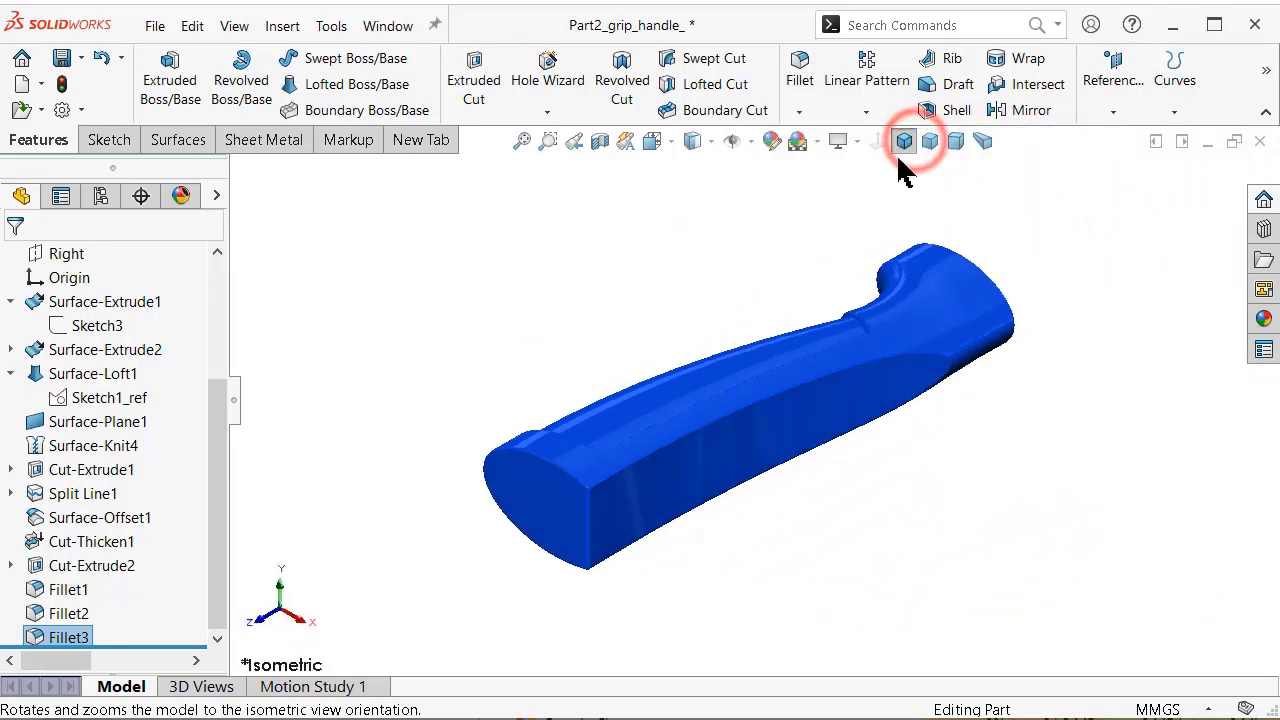
left_click(985, 148)
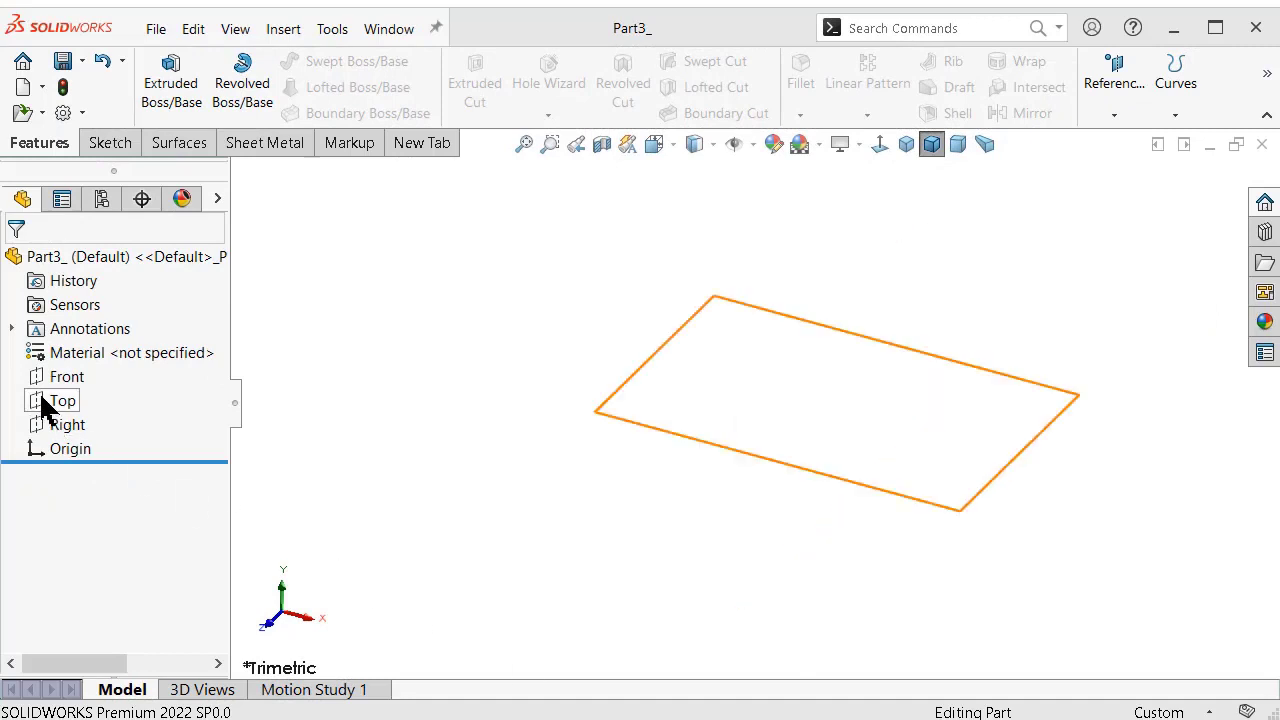
On the Front plane, draw a construction centerpoint slot centred on the origin.
left_click(86, 377)
left_click(78, 349)
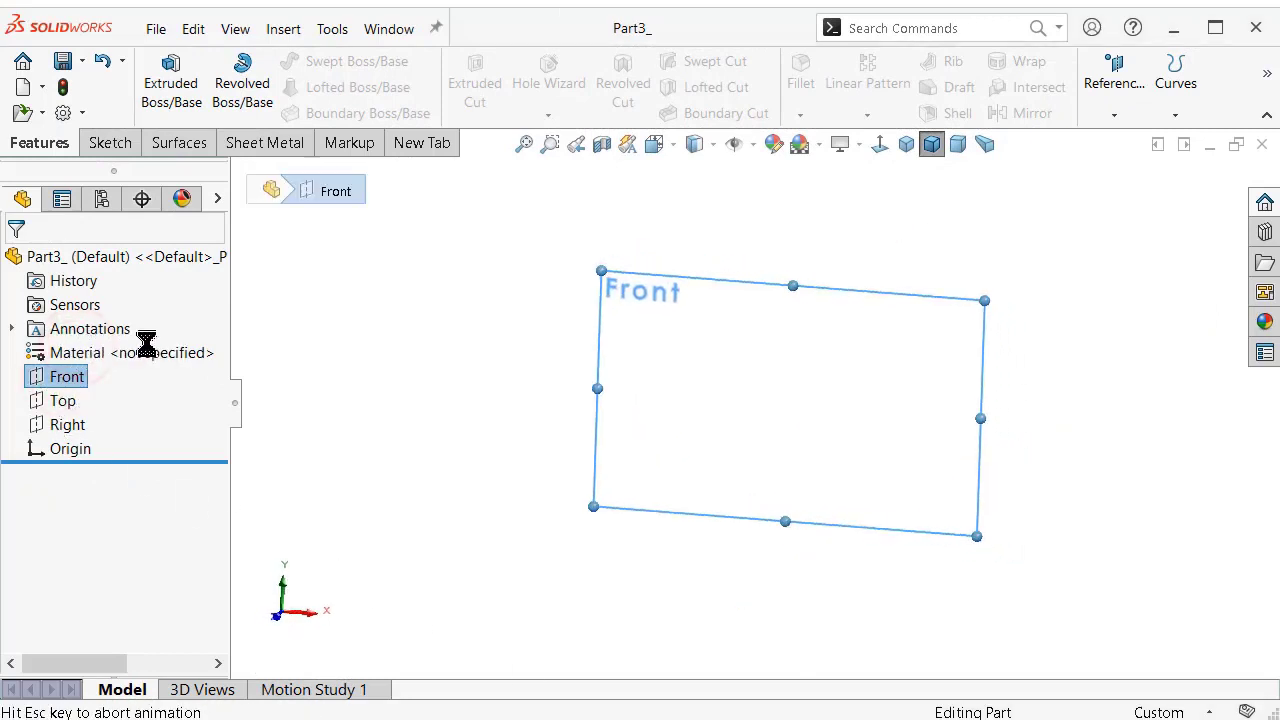
left_click(316, 113)
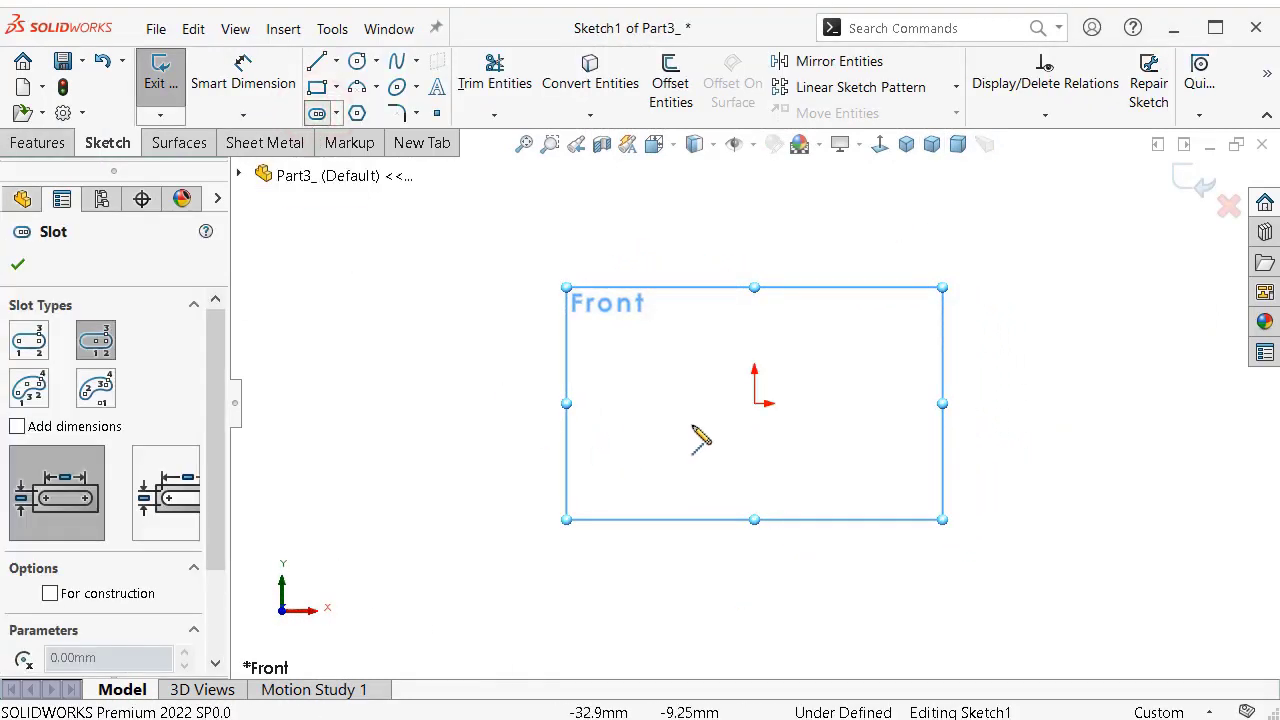
left_click(754, 403)
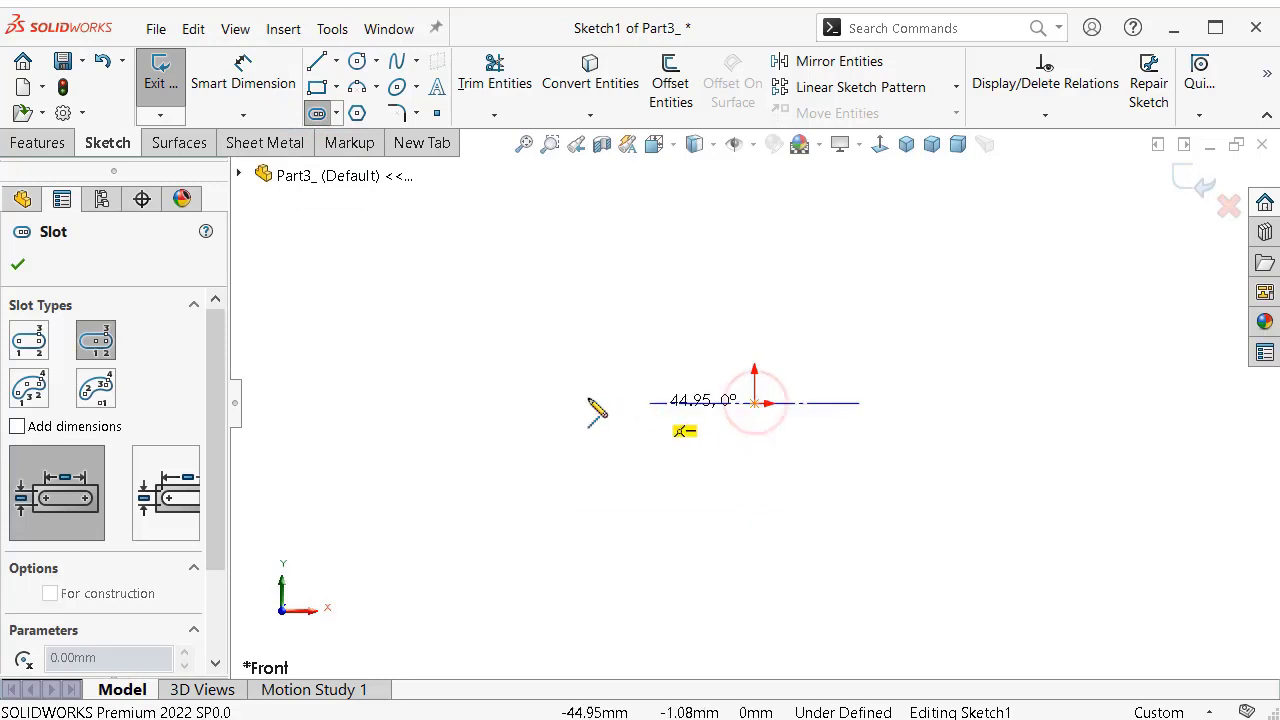
left_click(520, 403)
left_click(510, 337)
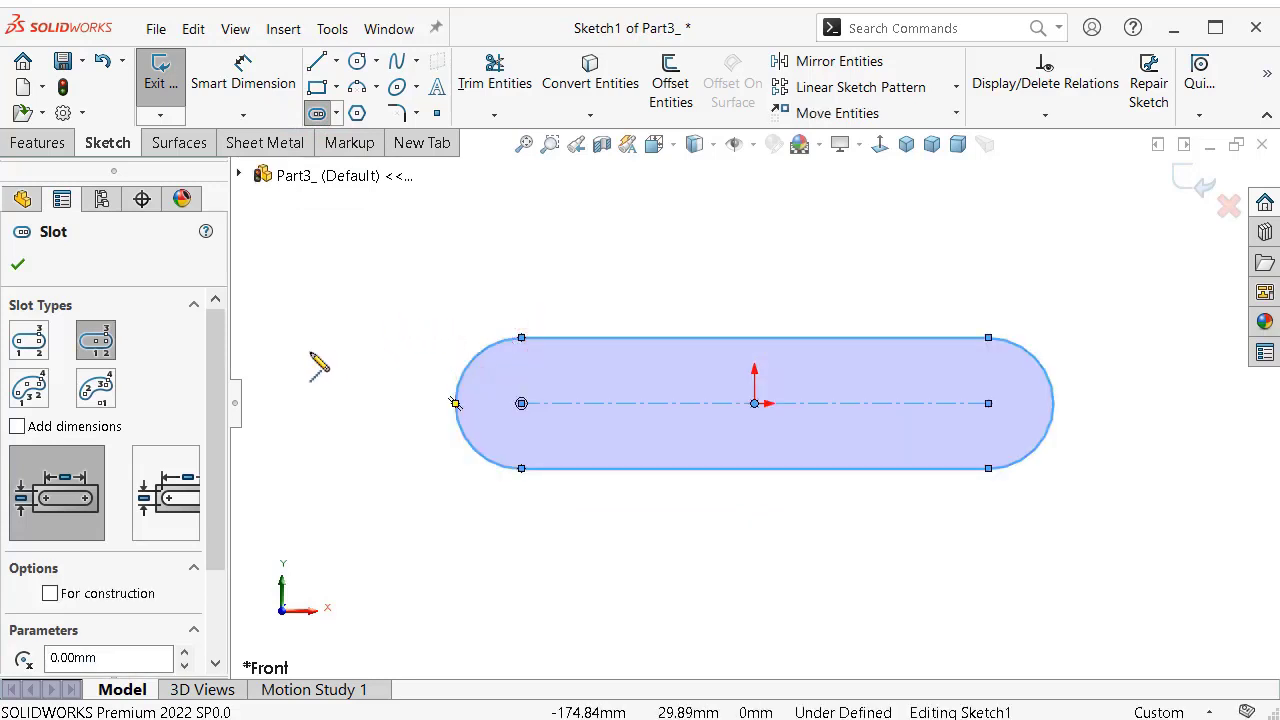
scroll(220, 360, "down", 3)
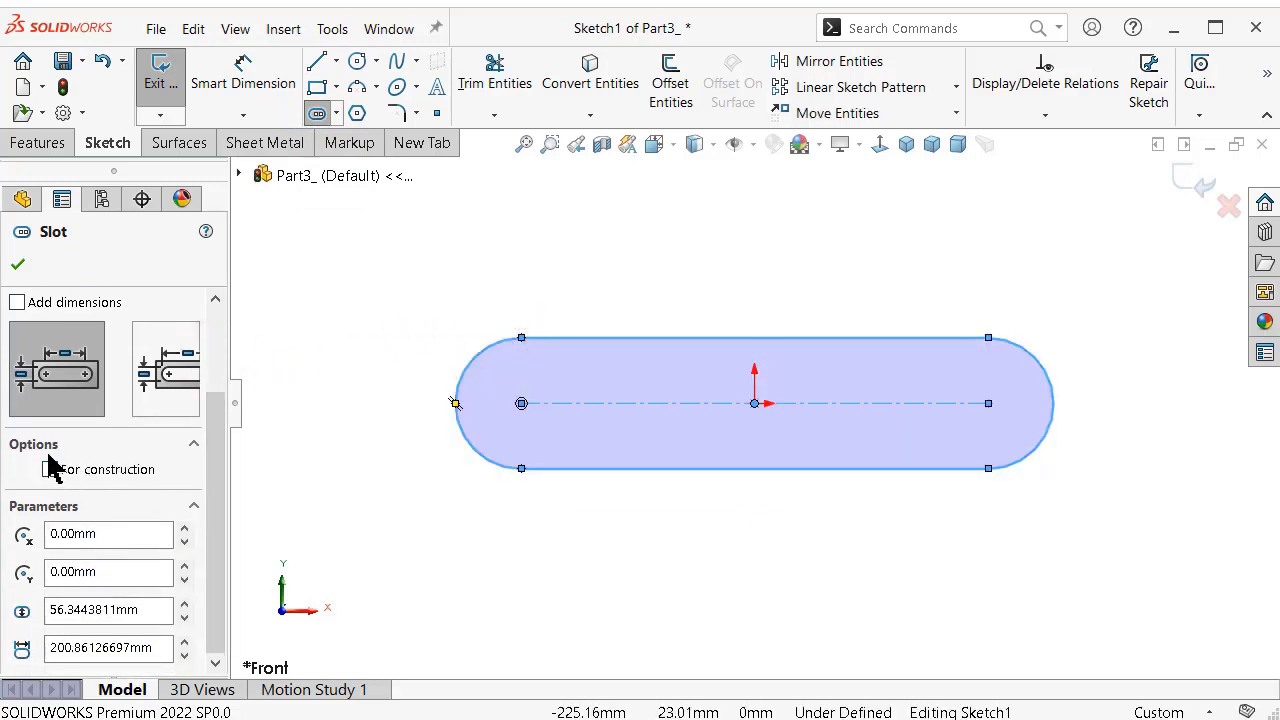
left_click(50, 469)
left_click(17, 264)
Dimension the slot with length 35 mm and end-arc radius 7 mm.
right_click_drag(357, 371, 375, 265)
left_click(617, 330)
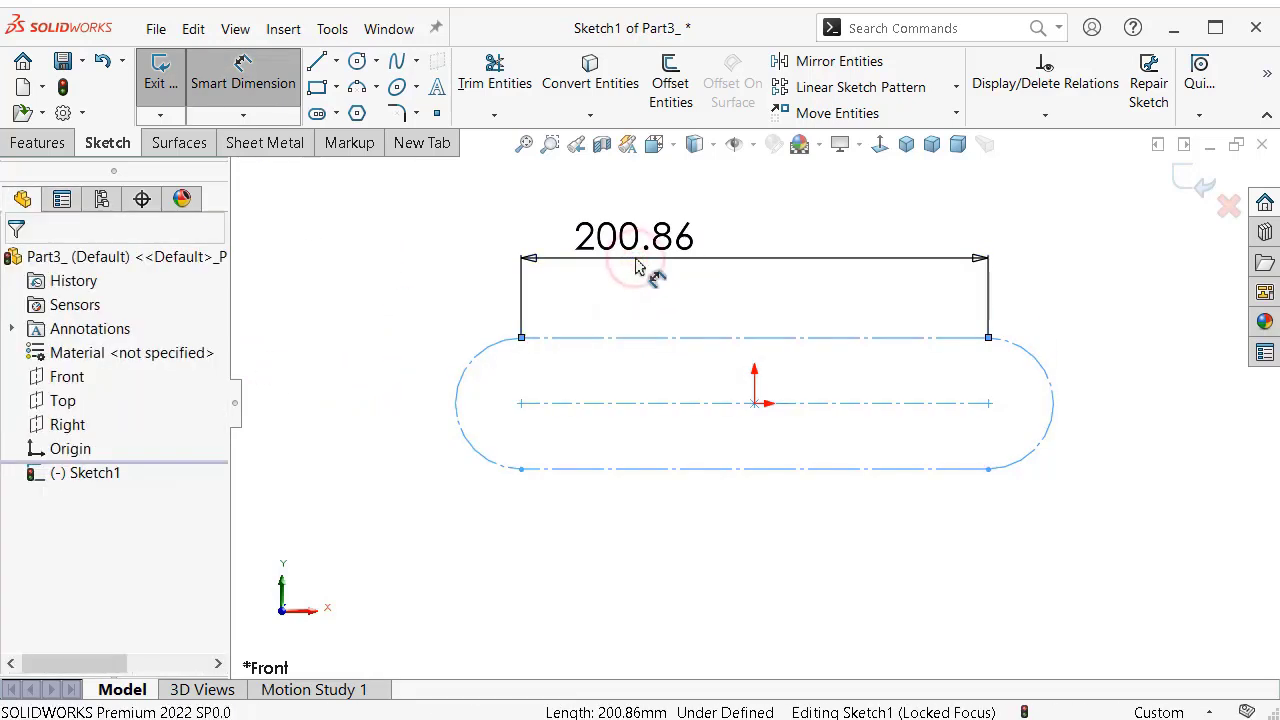
left_click(640, 266)
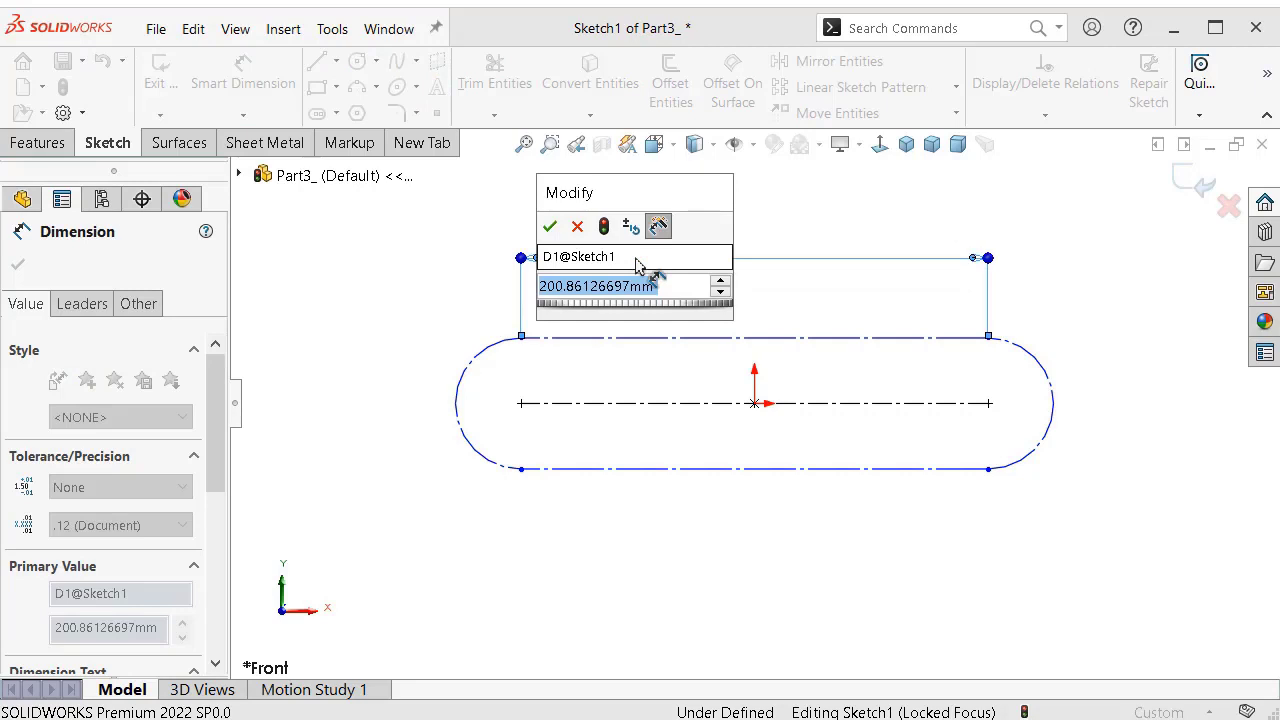
type("35")
key("Return")
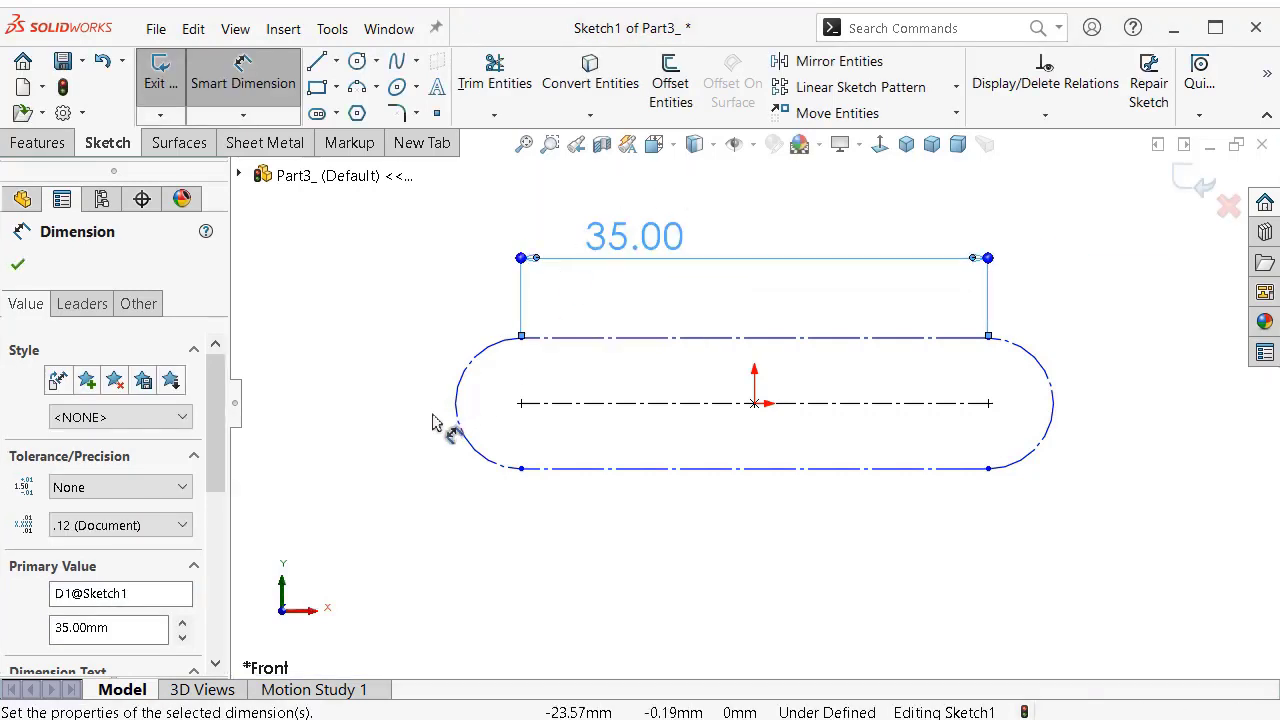
left_click(460, 420)
left_click(412, 482)
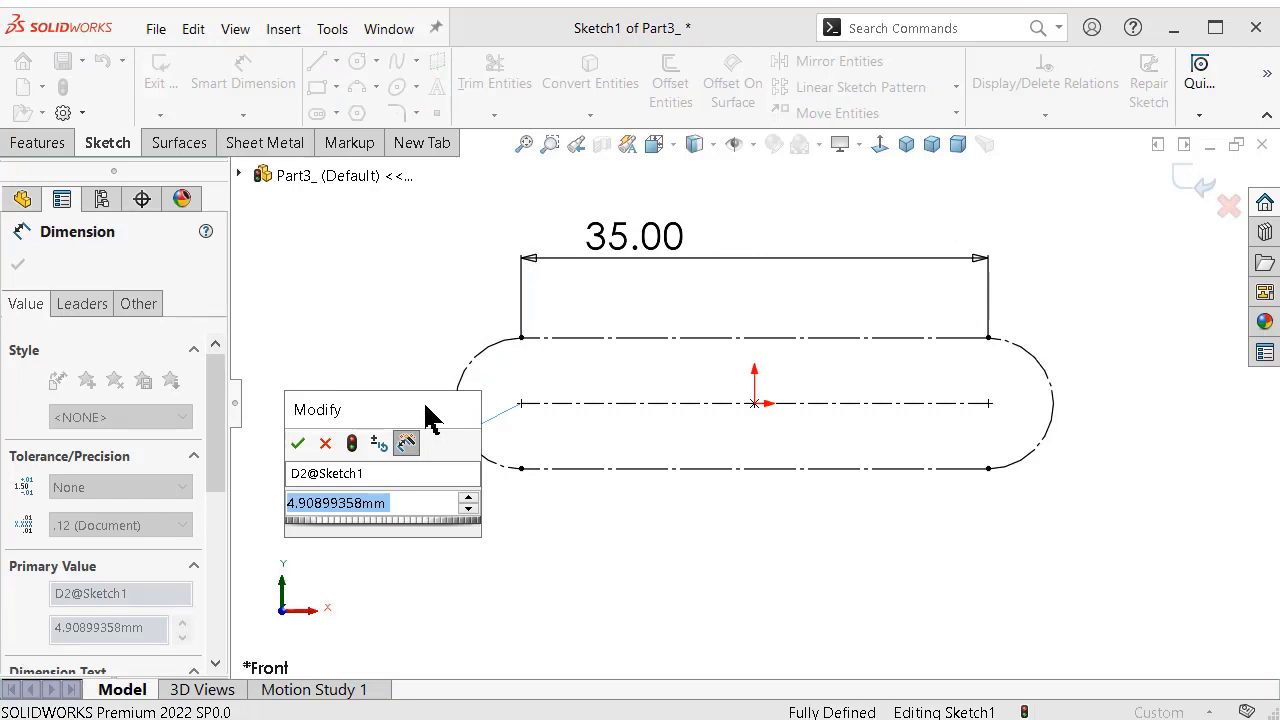
type("7")
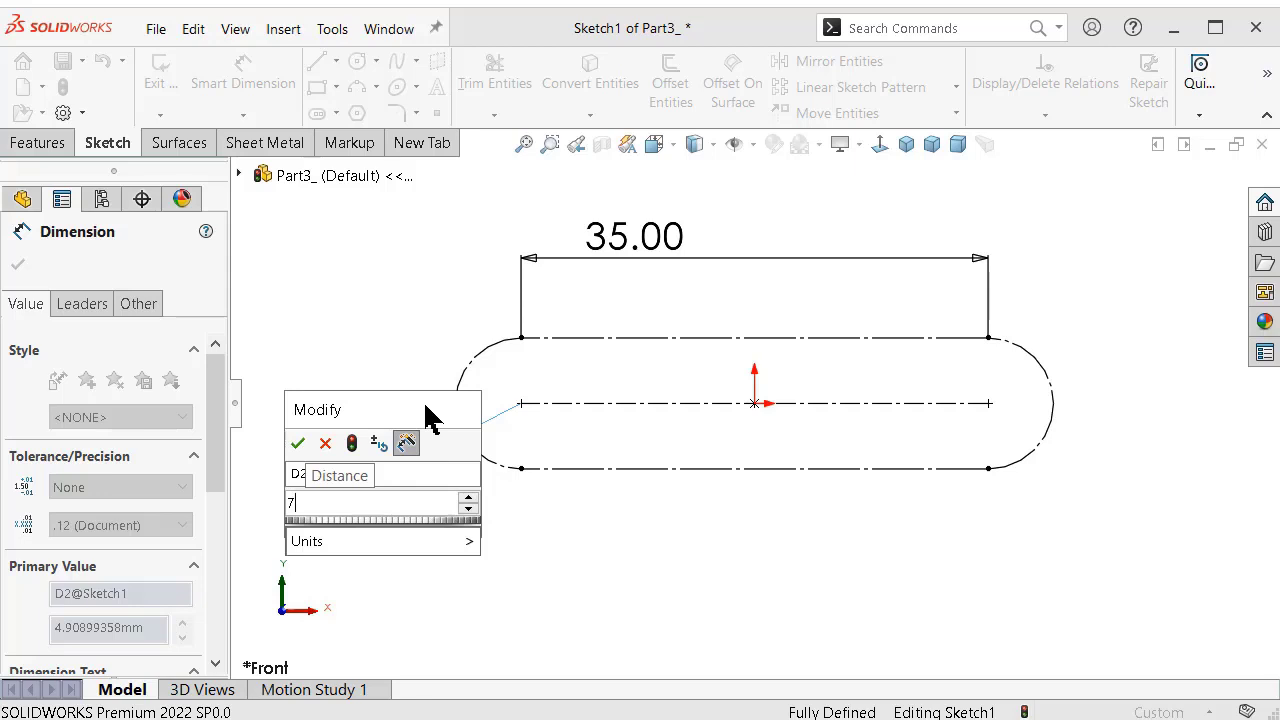
key("Return")
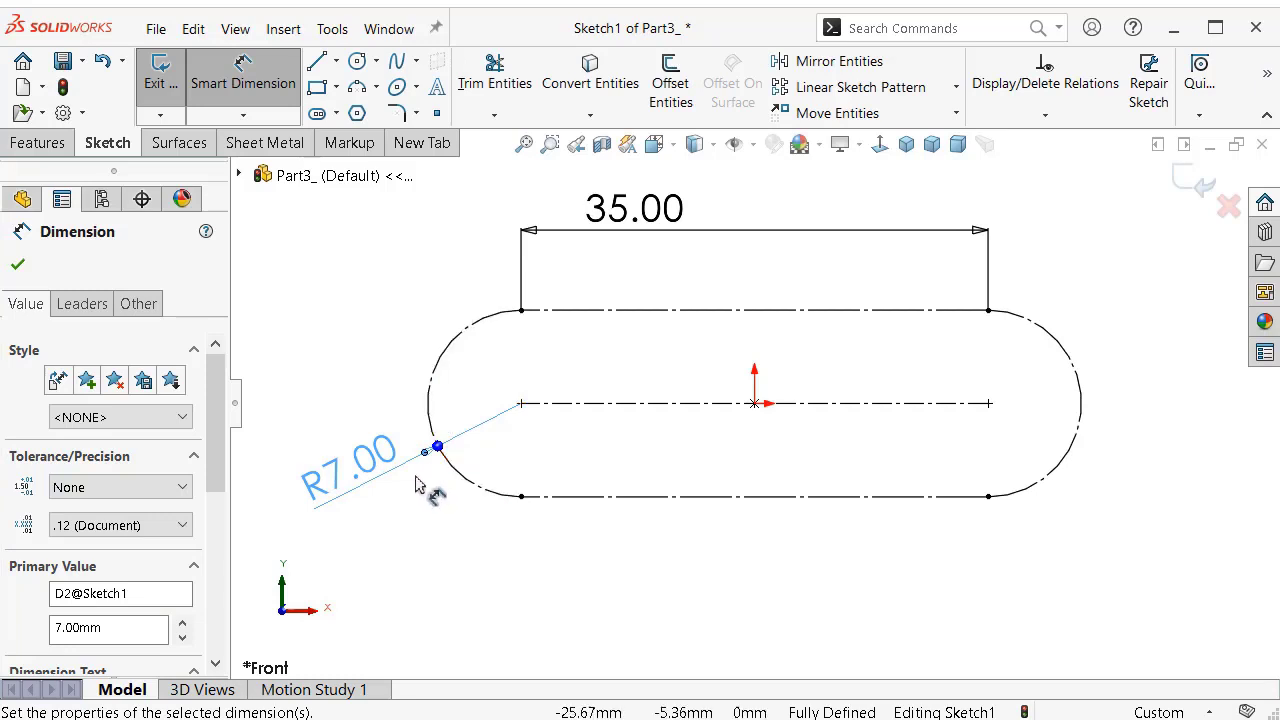
left_click(316, 62)
Draw a diagonal line across the slot plus three-point arcs at both ends.
left_click(521, 311)
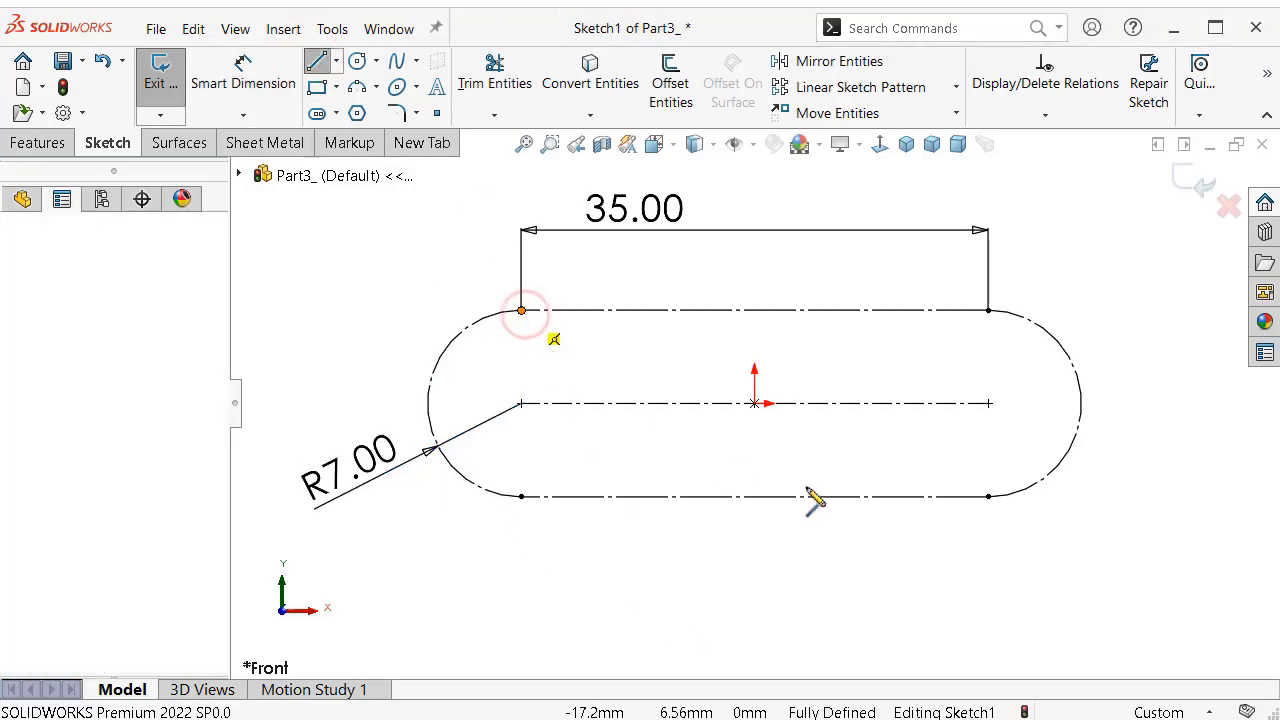
left_click(988, 496)
double_click(1027, 563)
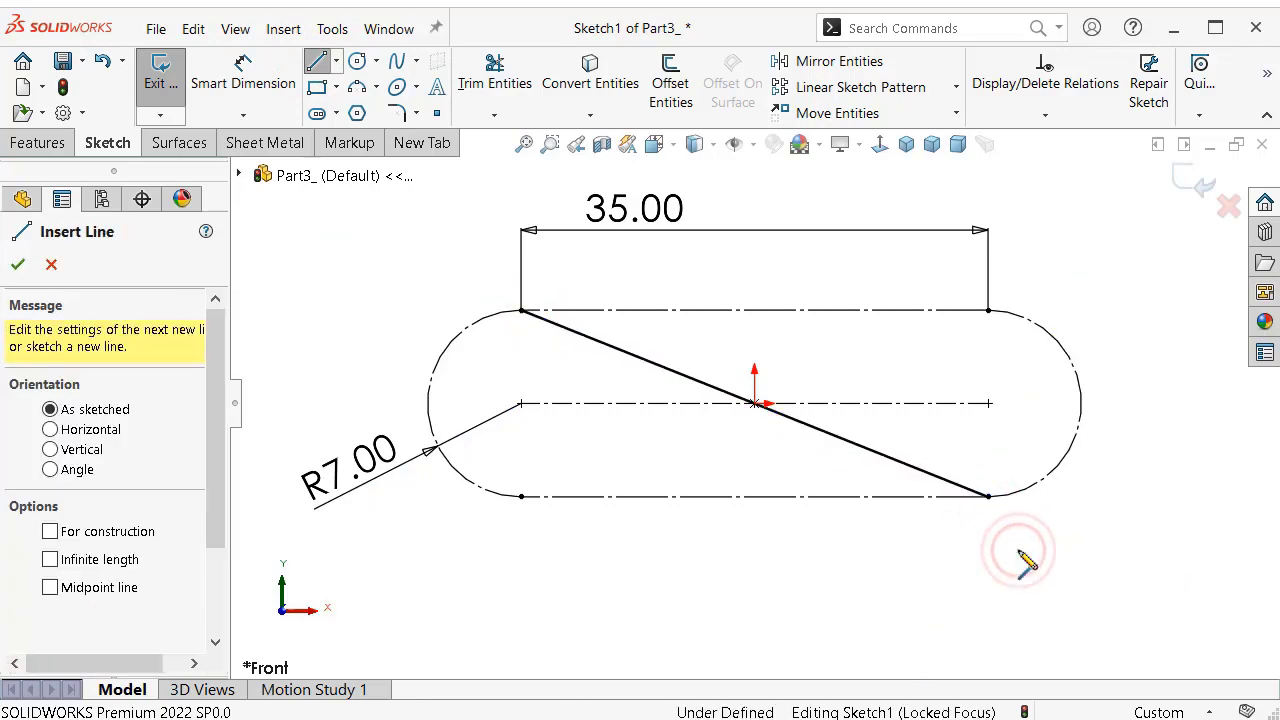
left_click(357, 87)
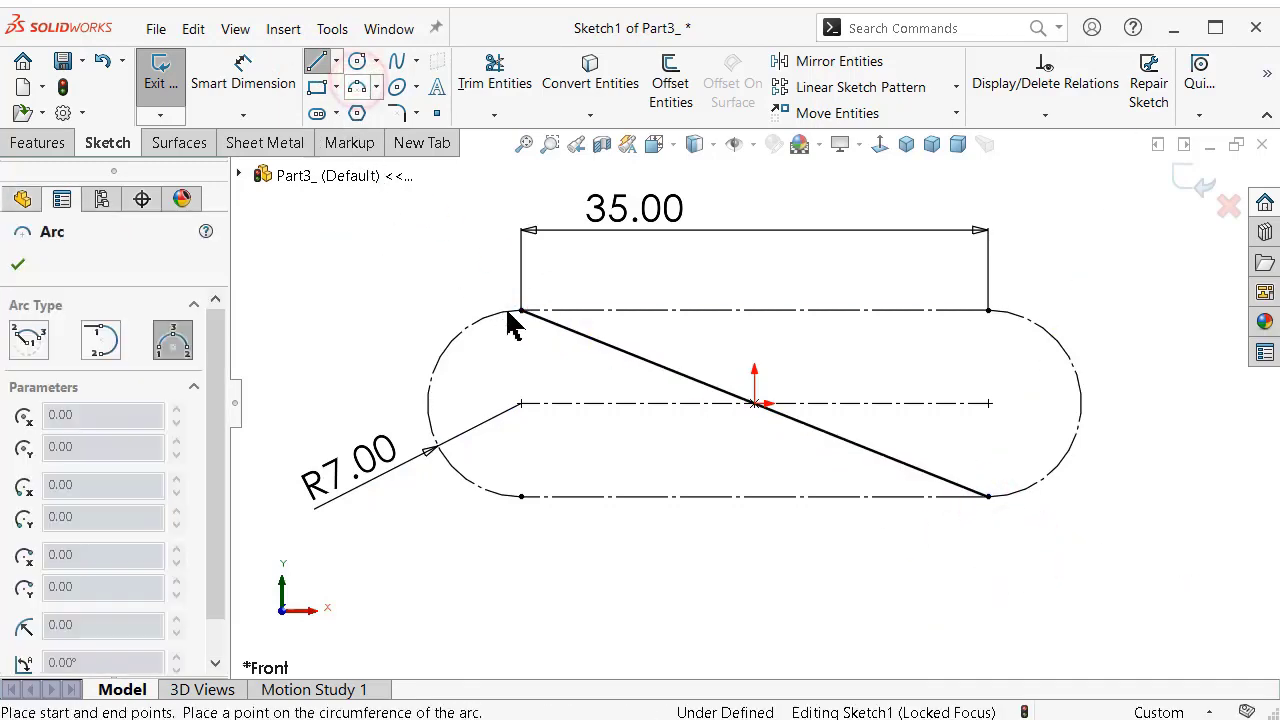
left_click(521, 496)
left_click(422, 310)
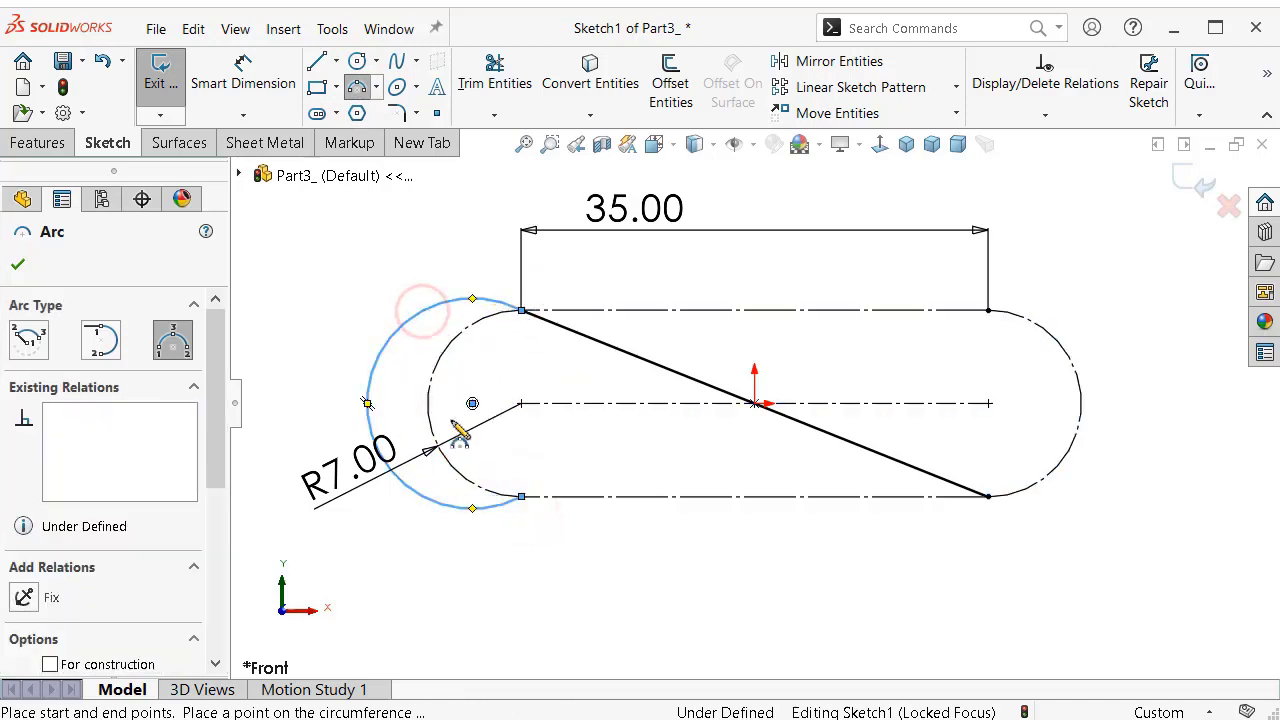
left_click(988, 496)
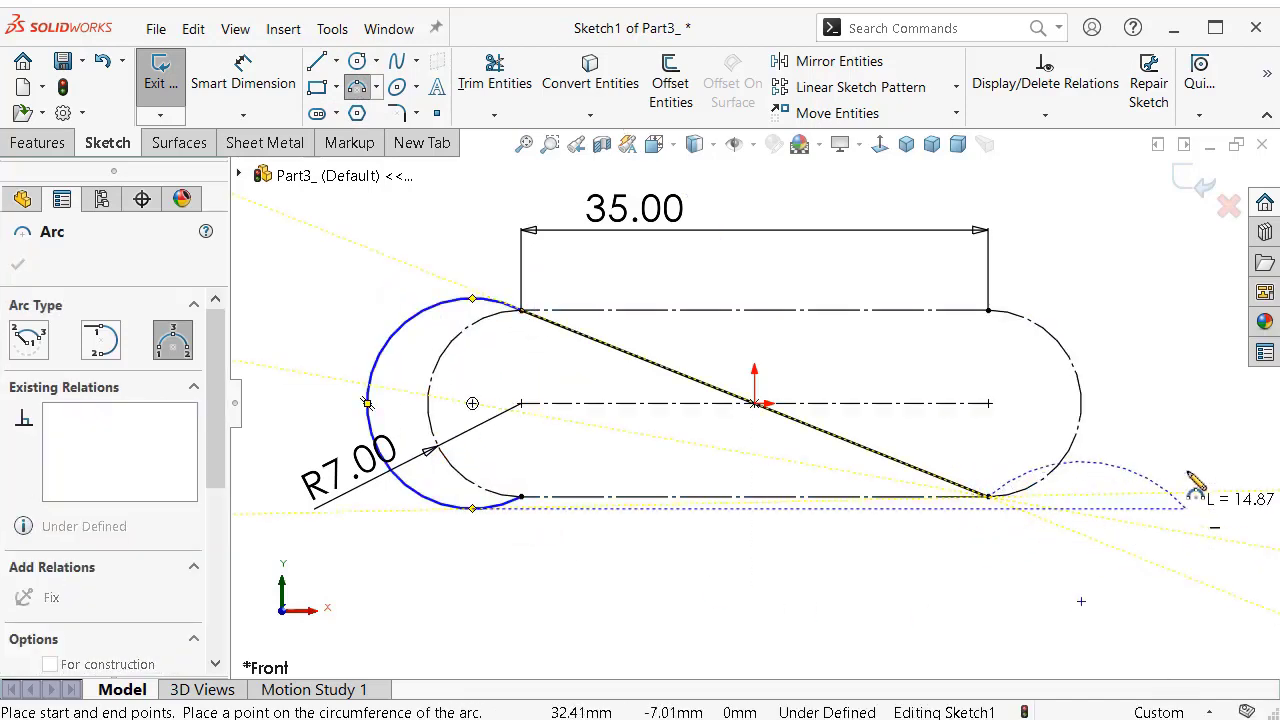
left_click(988, 311)
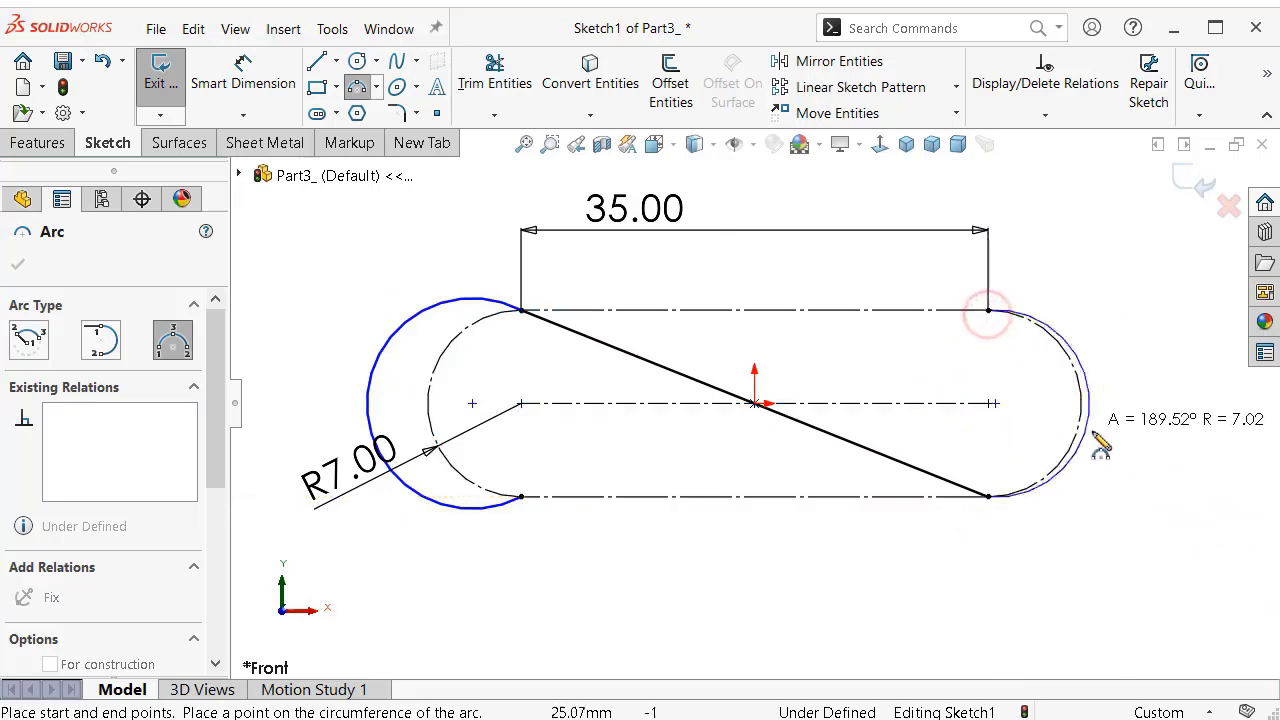
key("Escape")
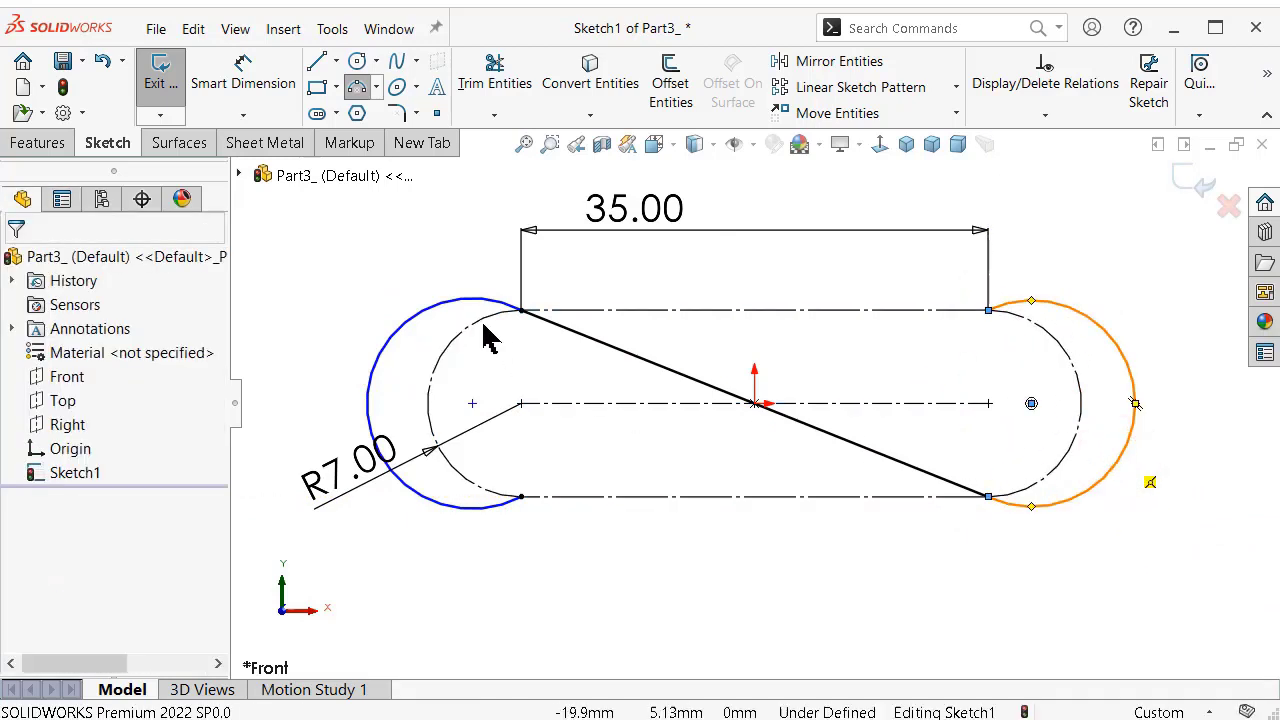
Make the left and right end arcs tangent to the diagonal line.
left_click(502, 310)
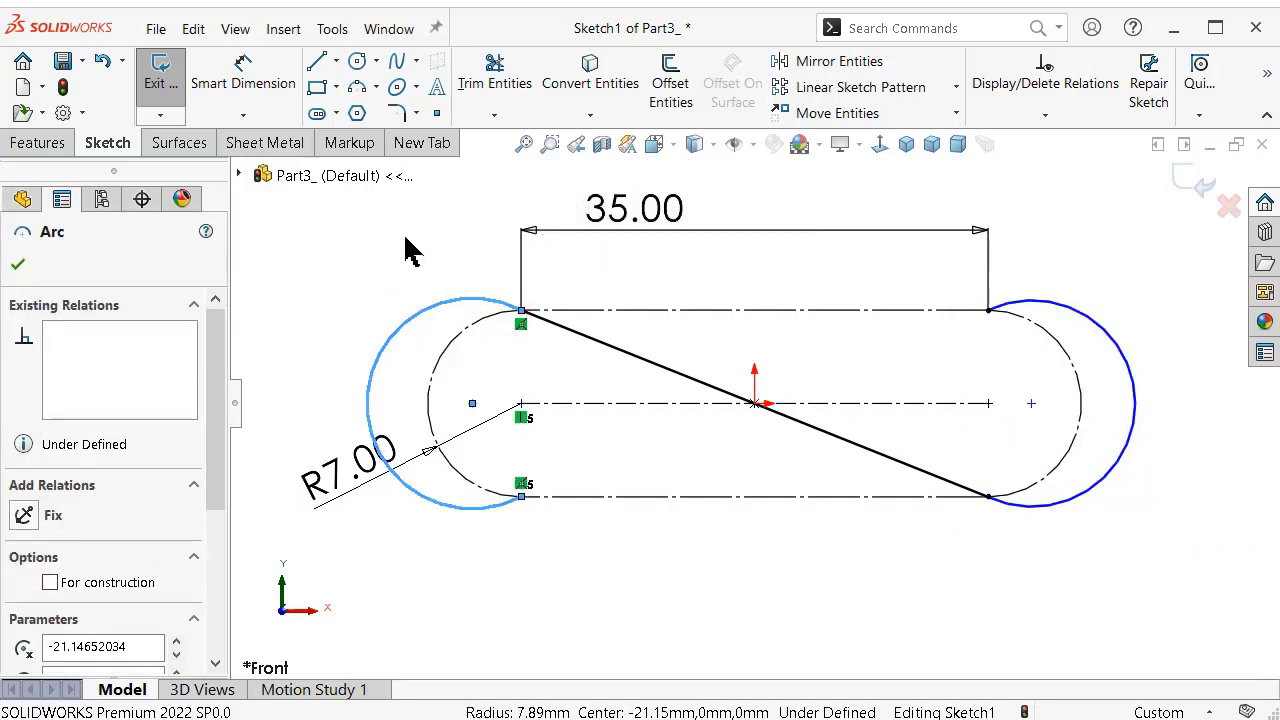
left_click(590, 340, "ctrl")
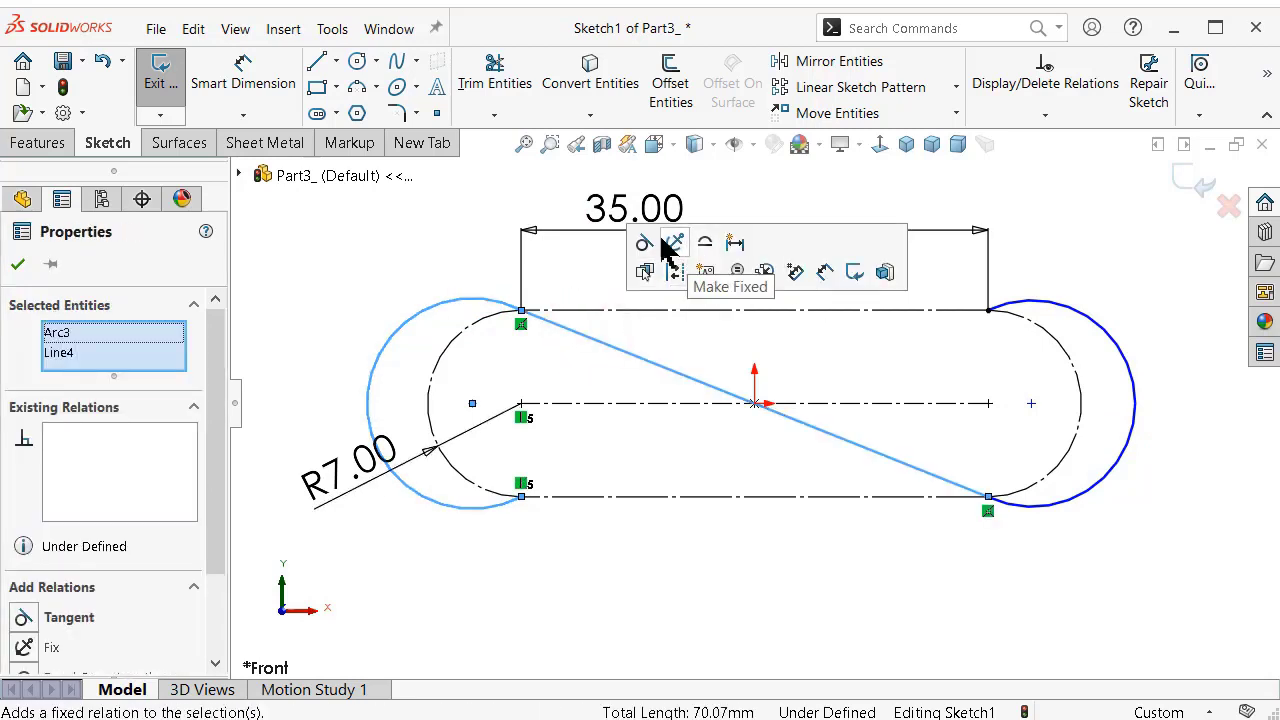
left_click(646, 246)
left_click(1076, 201)
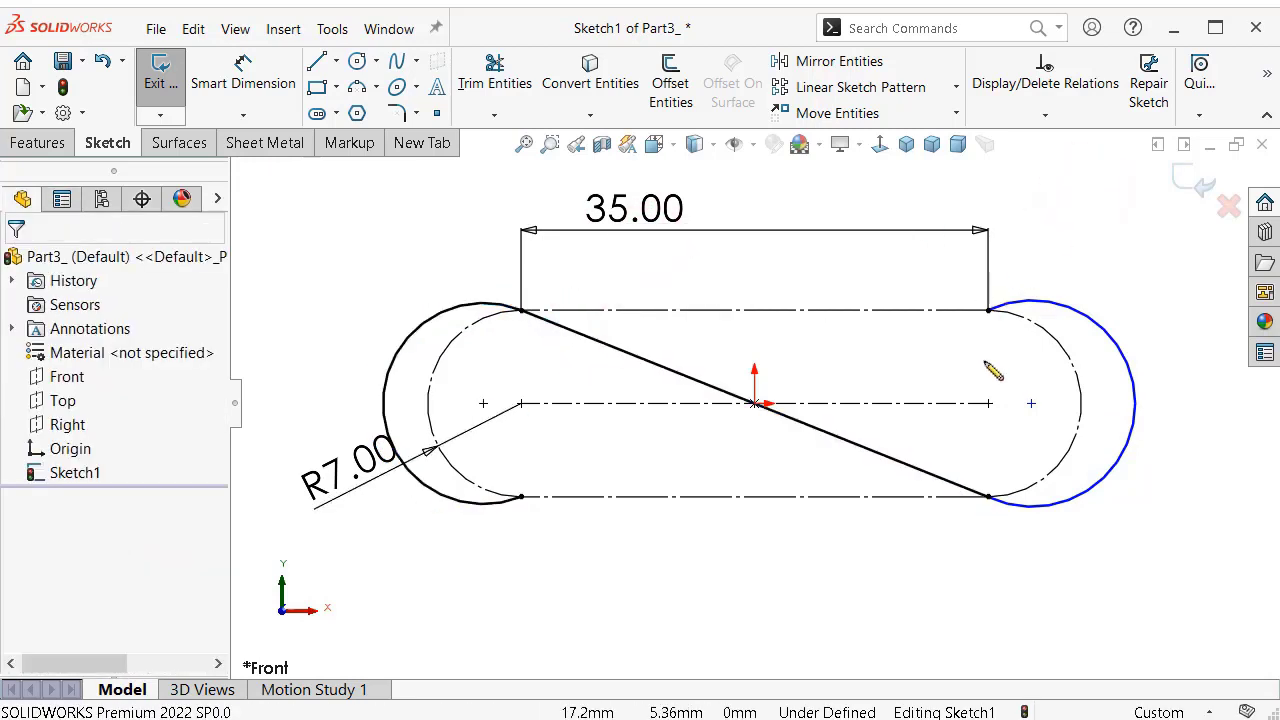
left_click(990, 498)
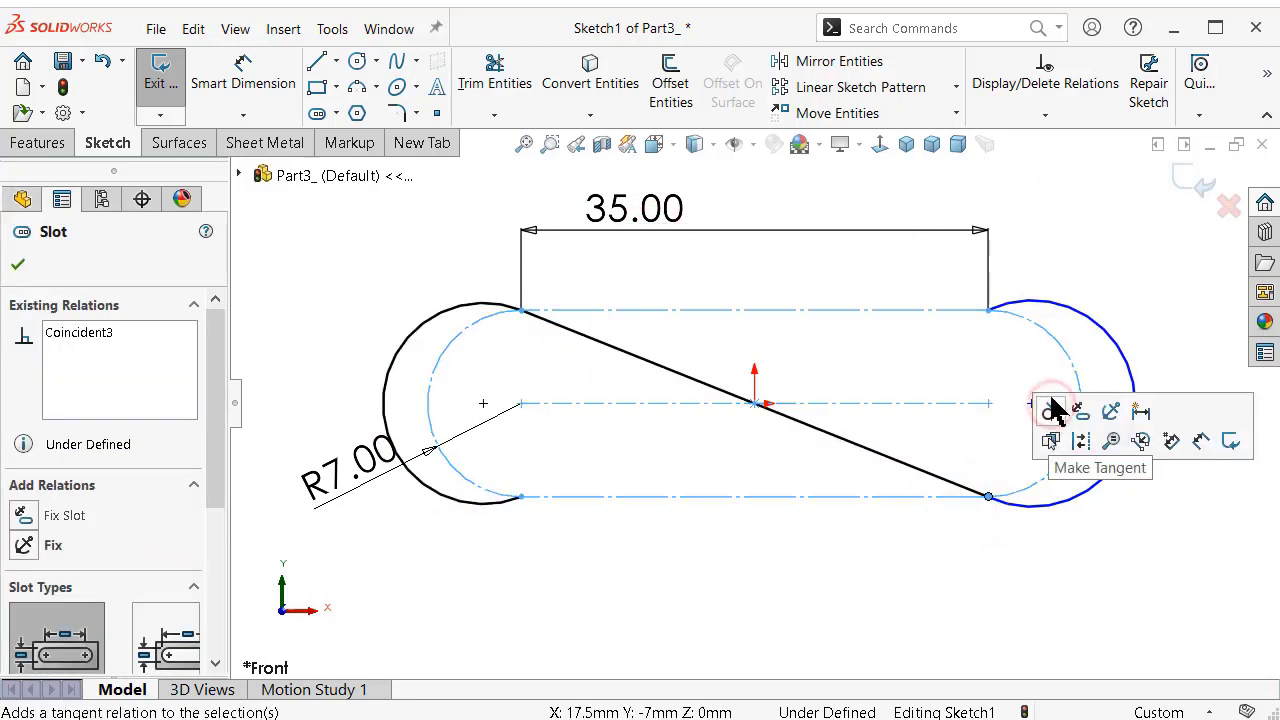
left_click(1024, 507)
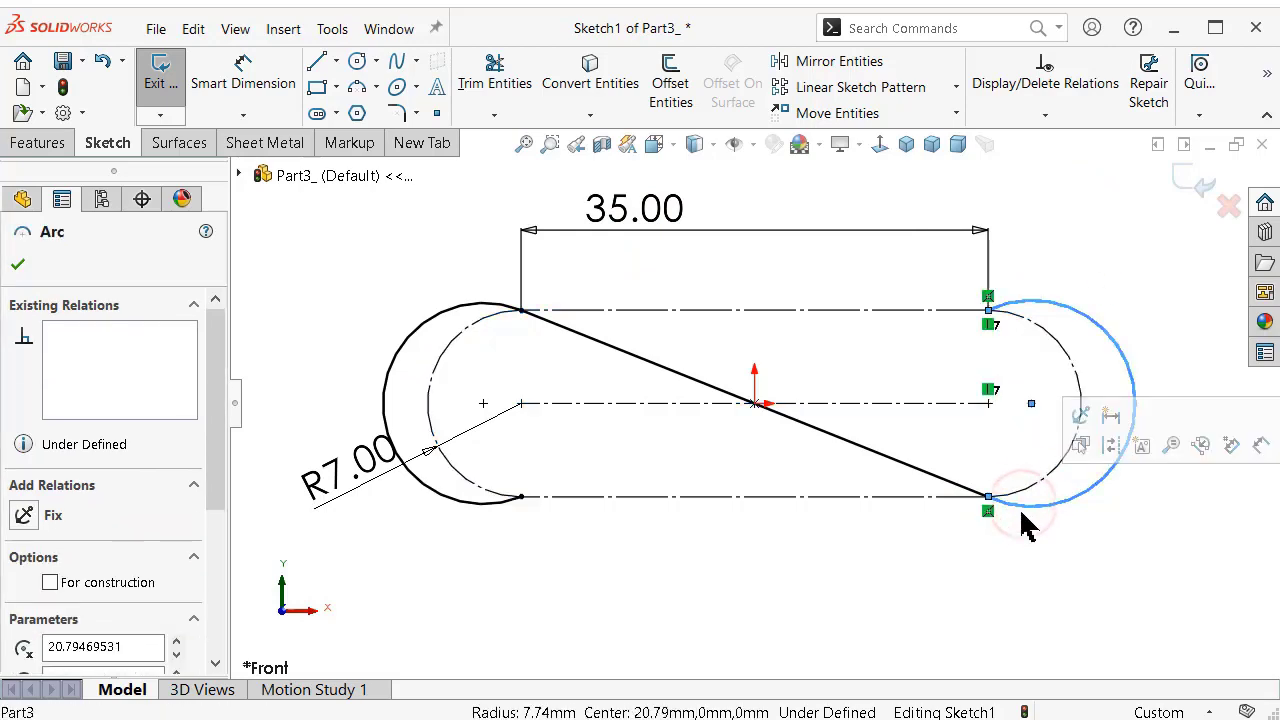
left_click(957, 480)
left_click(955, 488, "ctrl")
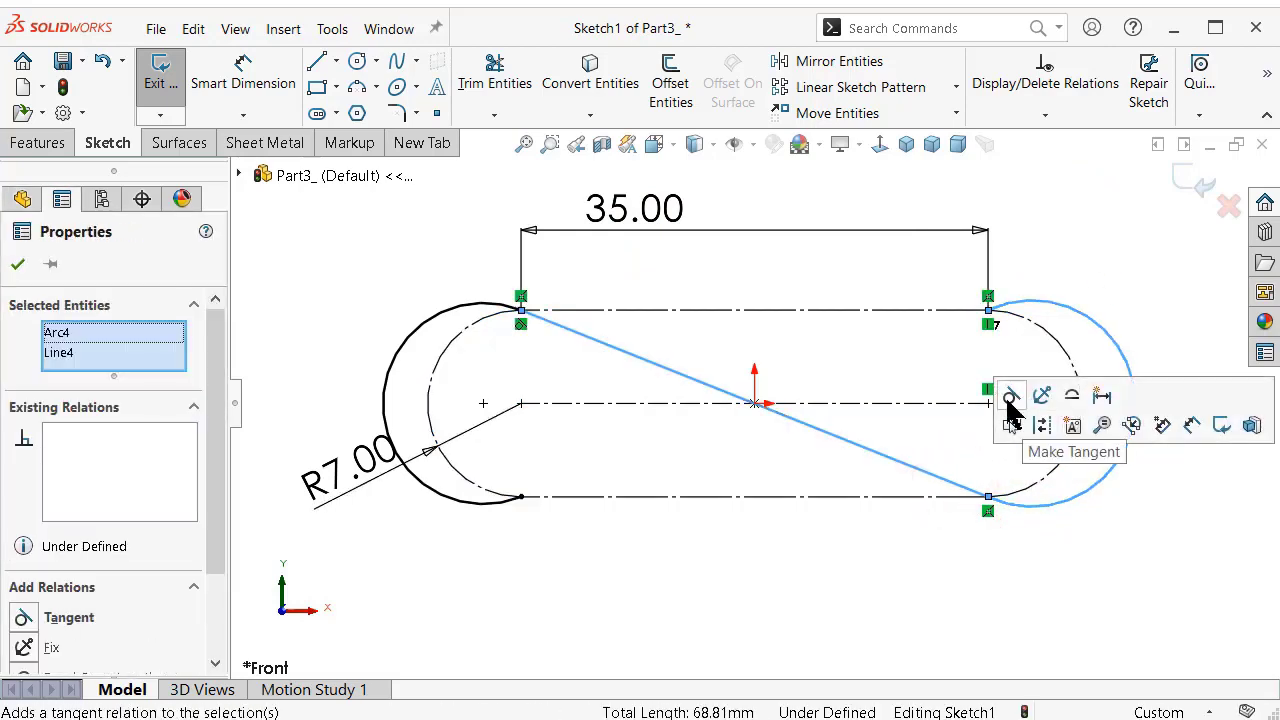
left_click(1015, 392)
left_click(1090, 212)
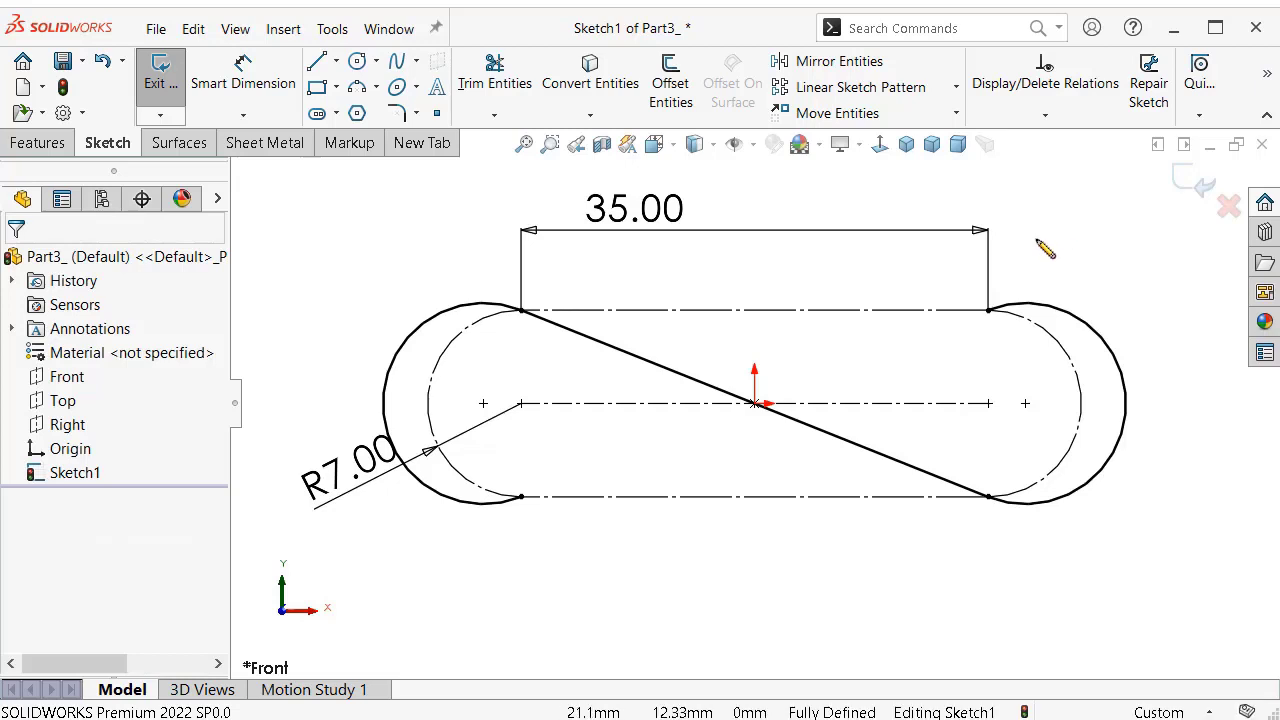
Draw a short line from the top-right arc end and make it tangent to that arc.
key("s")
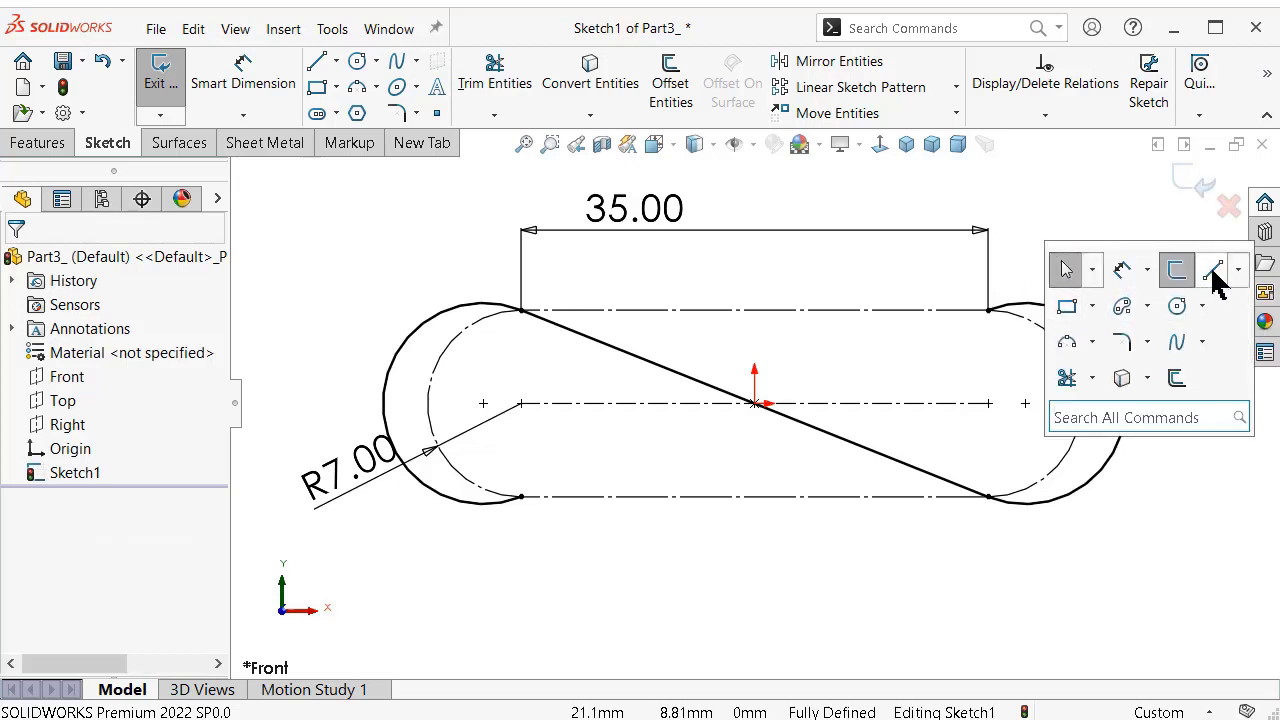
left_click(1213, 272)
left_click(988, 310)
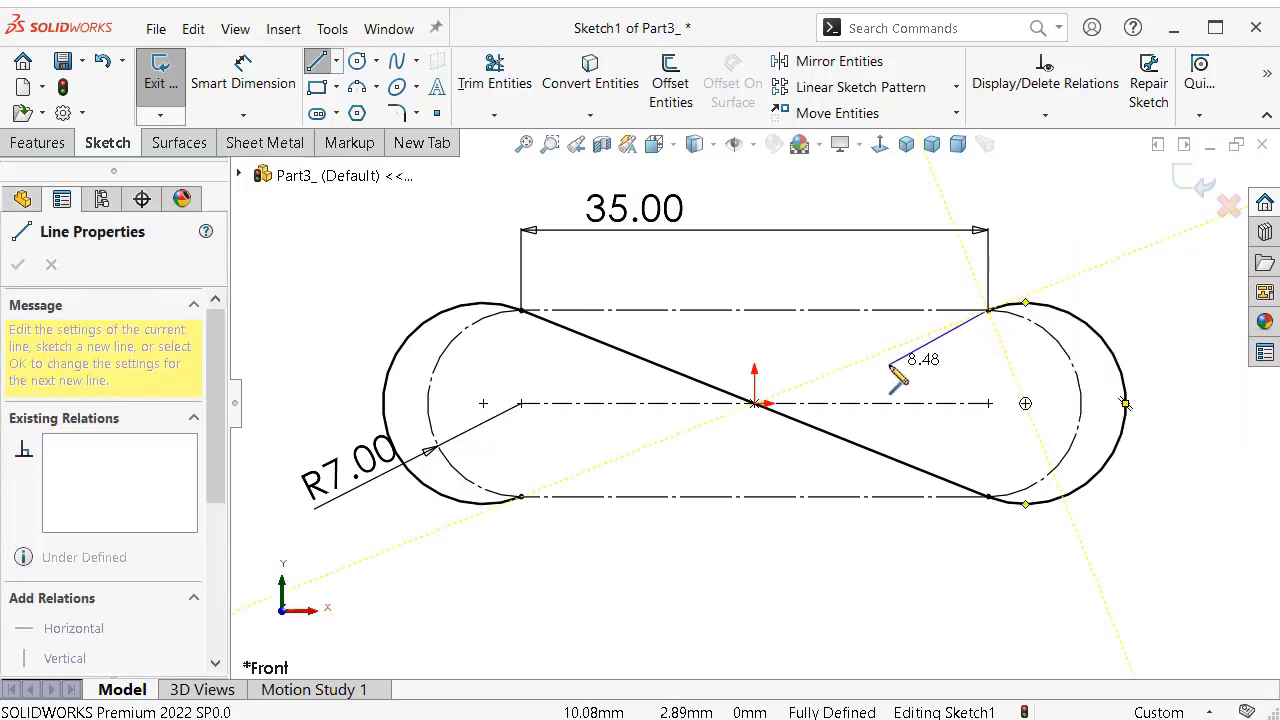
left_click(887, 364)
key("Escape")
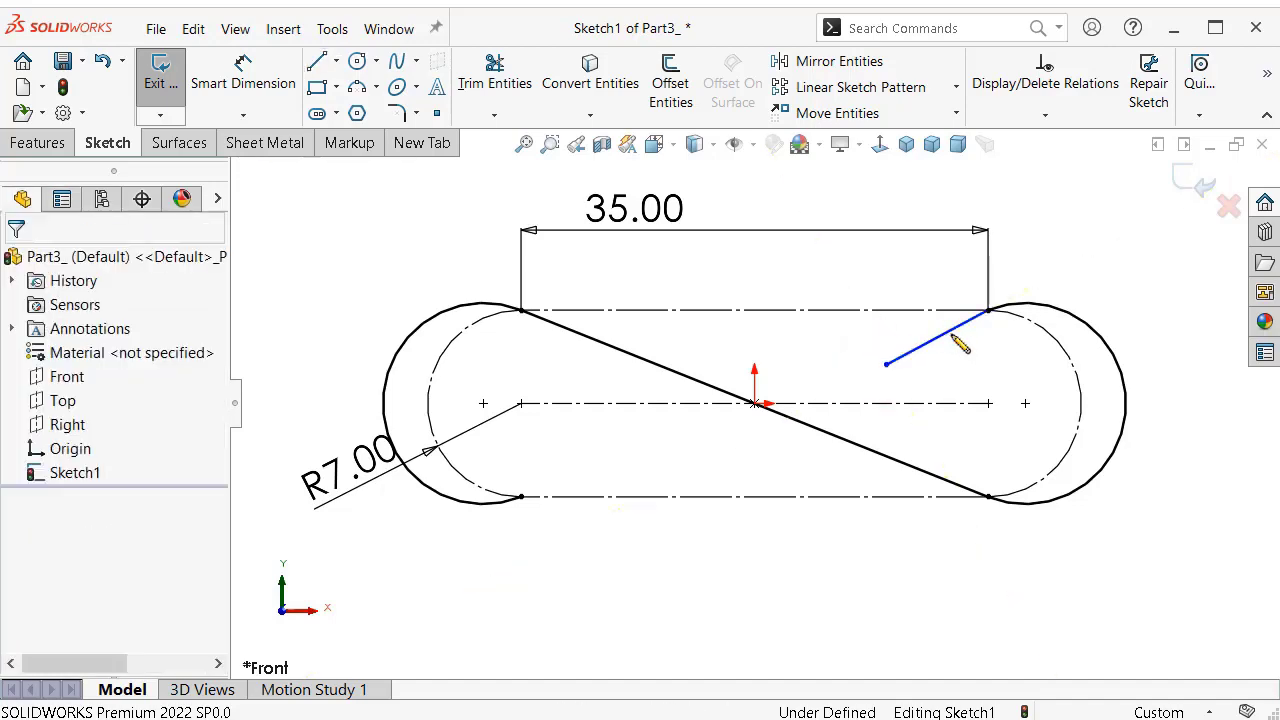
left_click(962, 326)
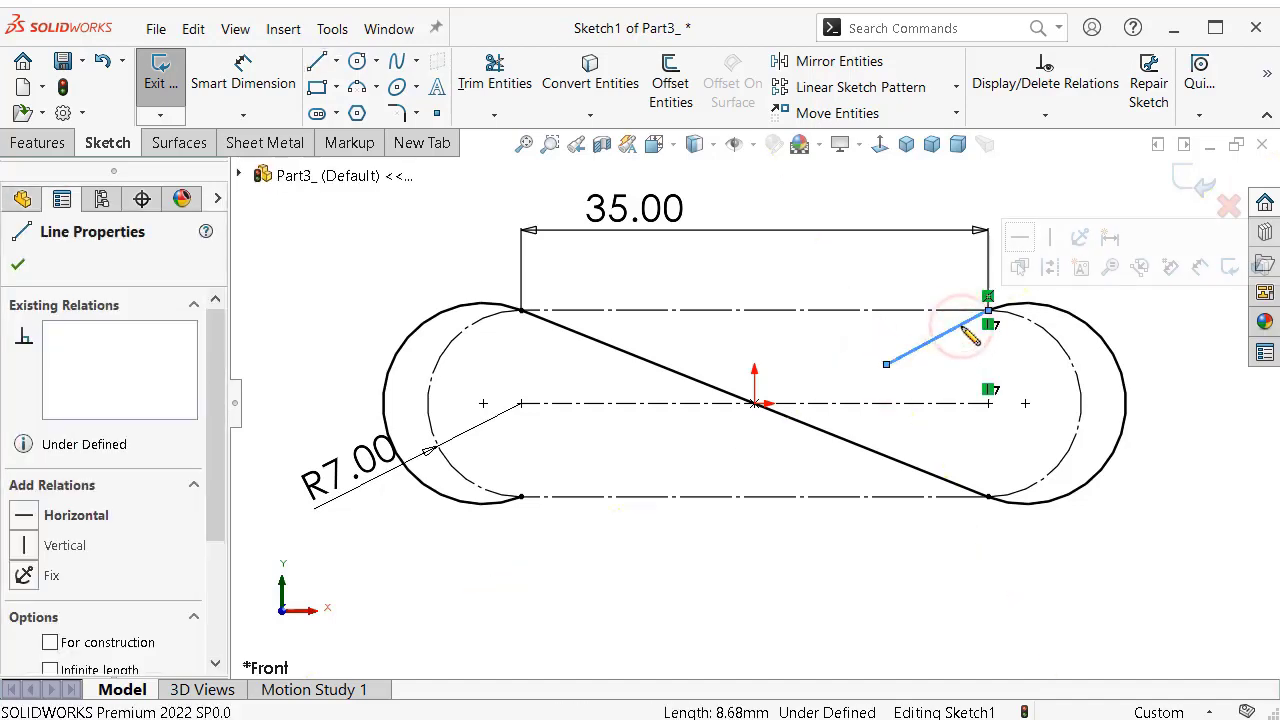
left_click(1083, 310)
left_click(1120, 222)
left_click(1053, 200)
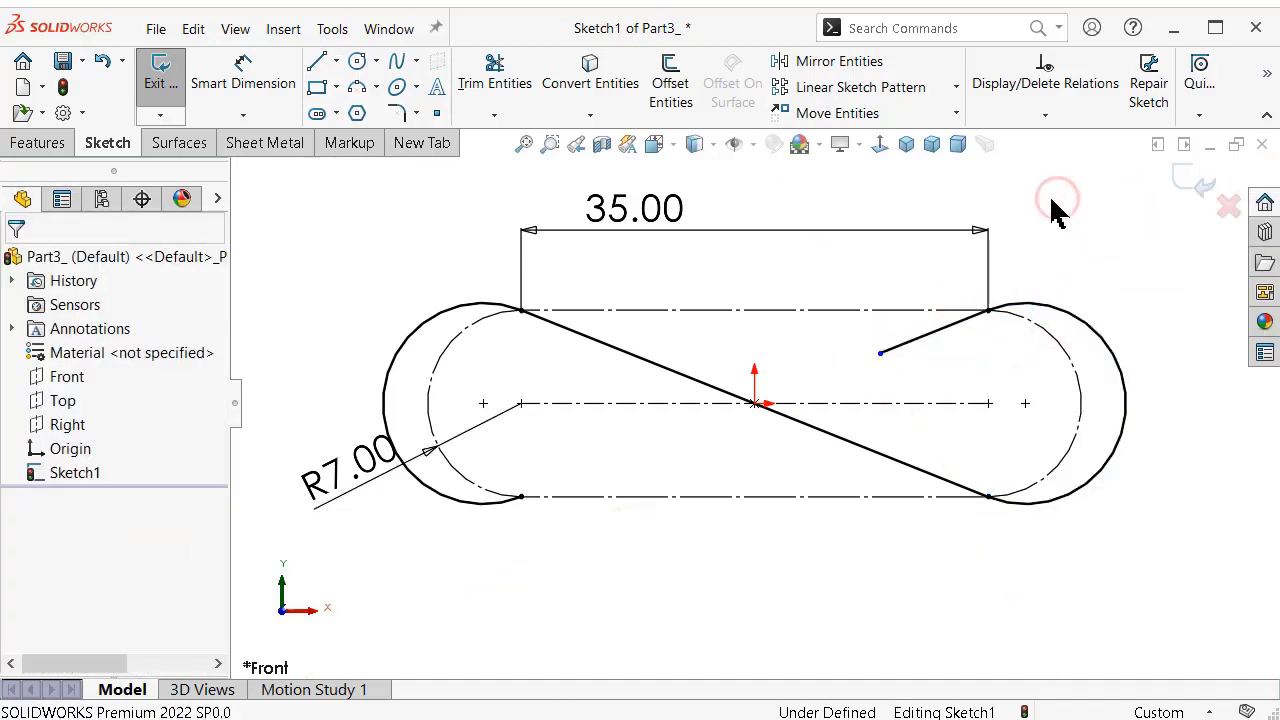
Dimension the top-right hook-end line to 7 mm.
right_click_drag(1082, 250, 1040, 165)
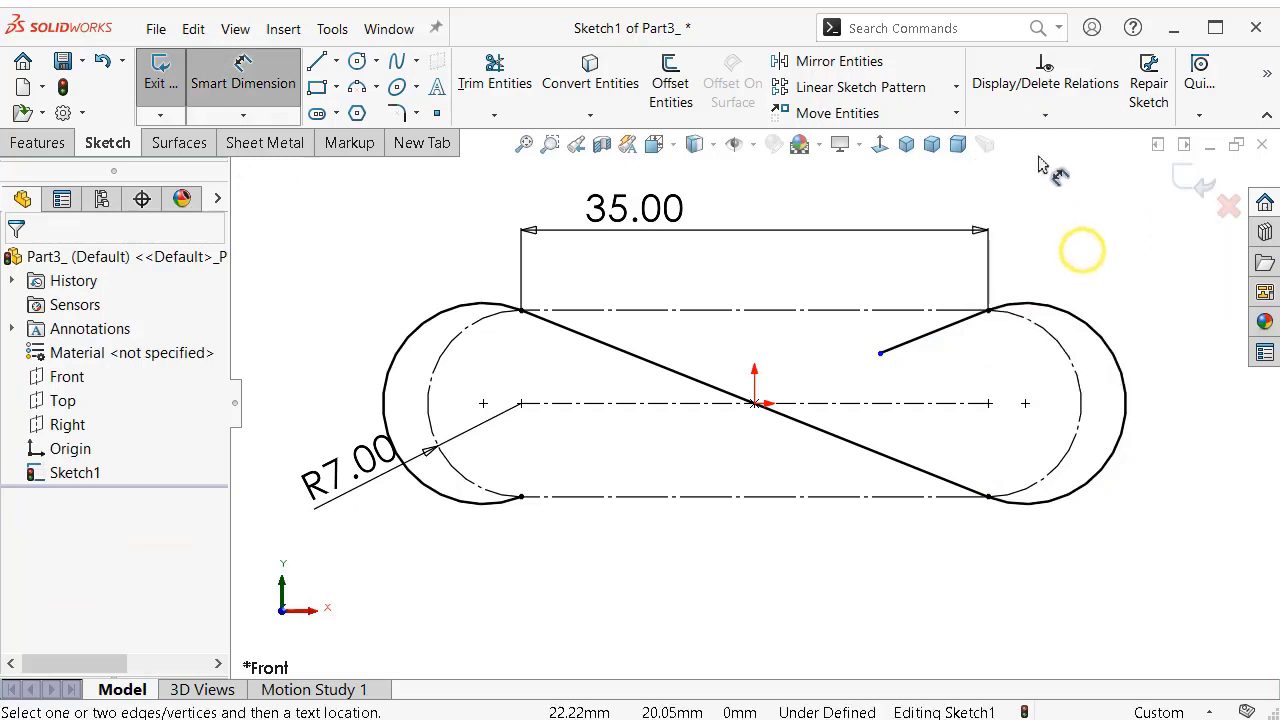
left_click(943, 340)
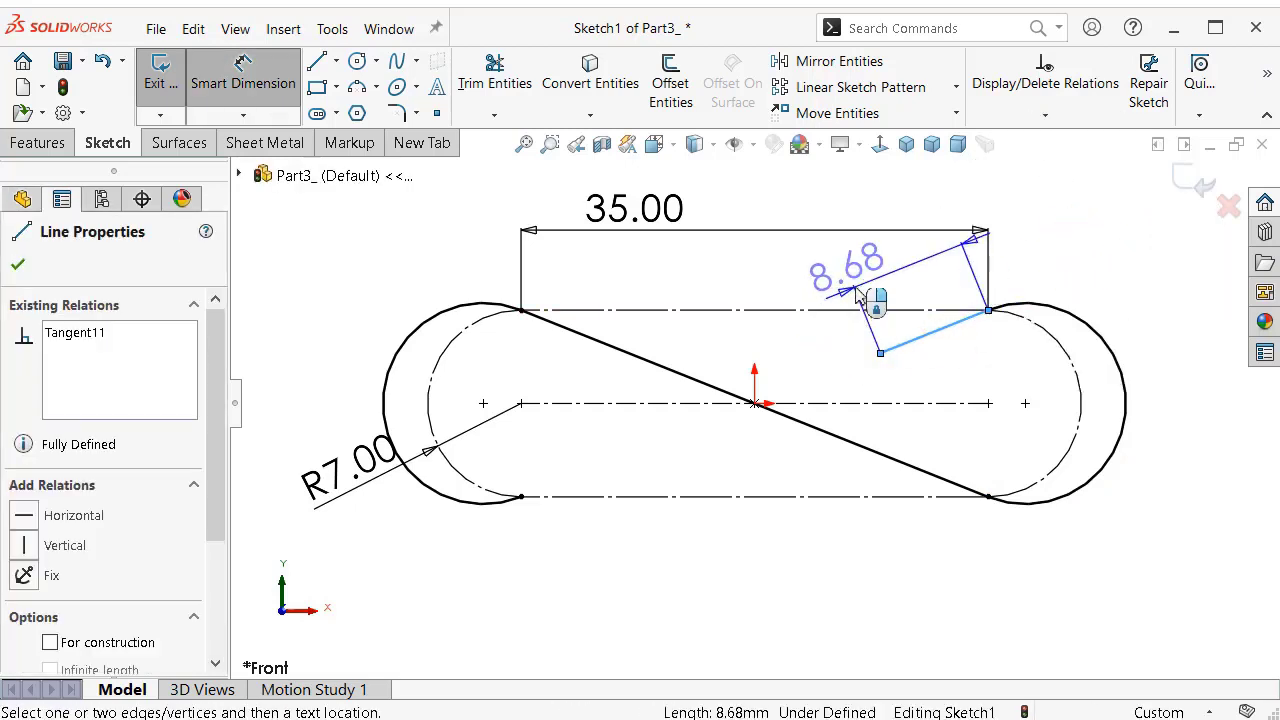
left_click(857, 293)
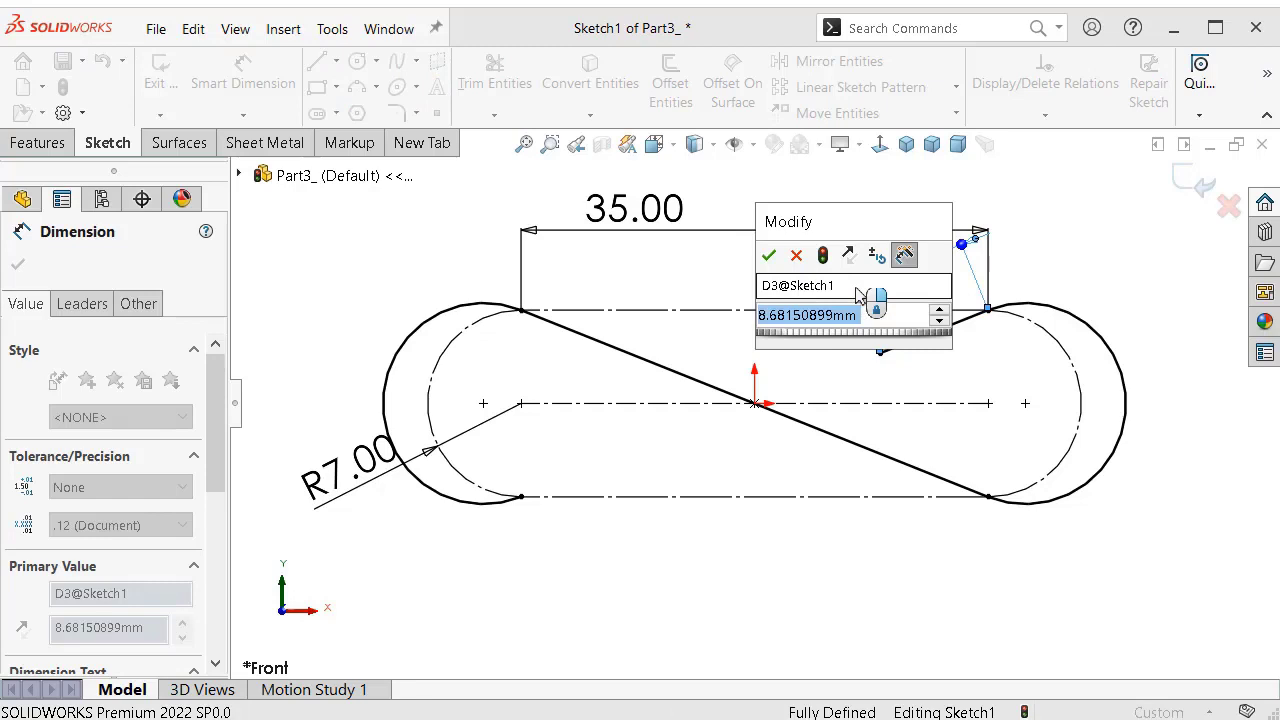
type("7")
key("Return")
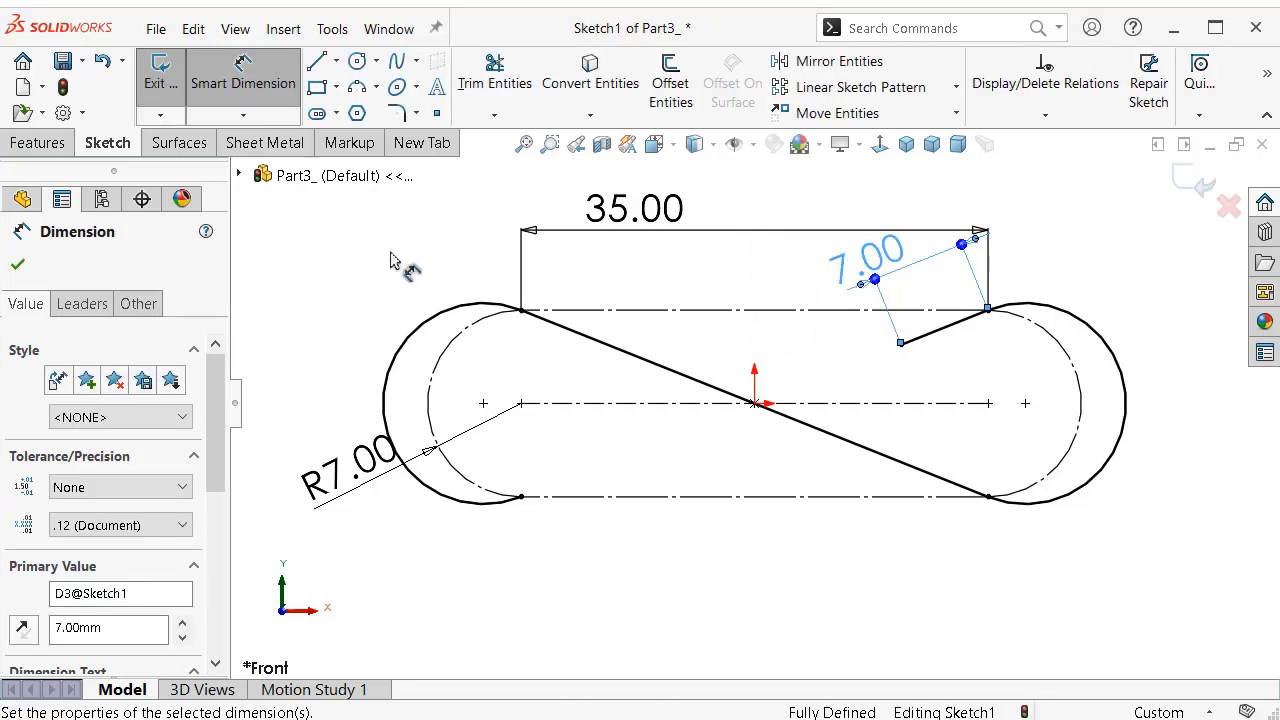
Draw a short line from the bottom-left arc end and make it tangent to that arc.
left_click(318, 64)
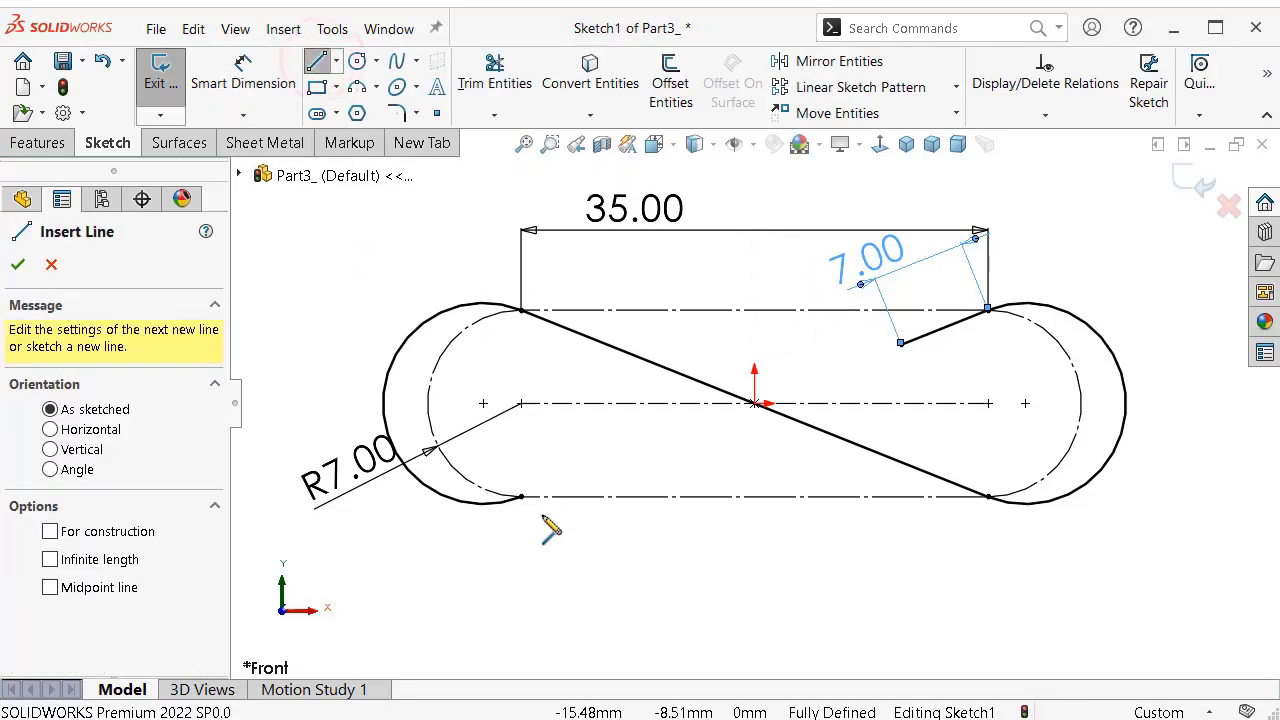
left_click(521, 497)
left_click(599, 454)
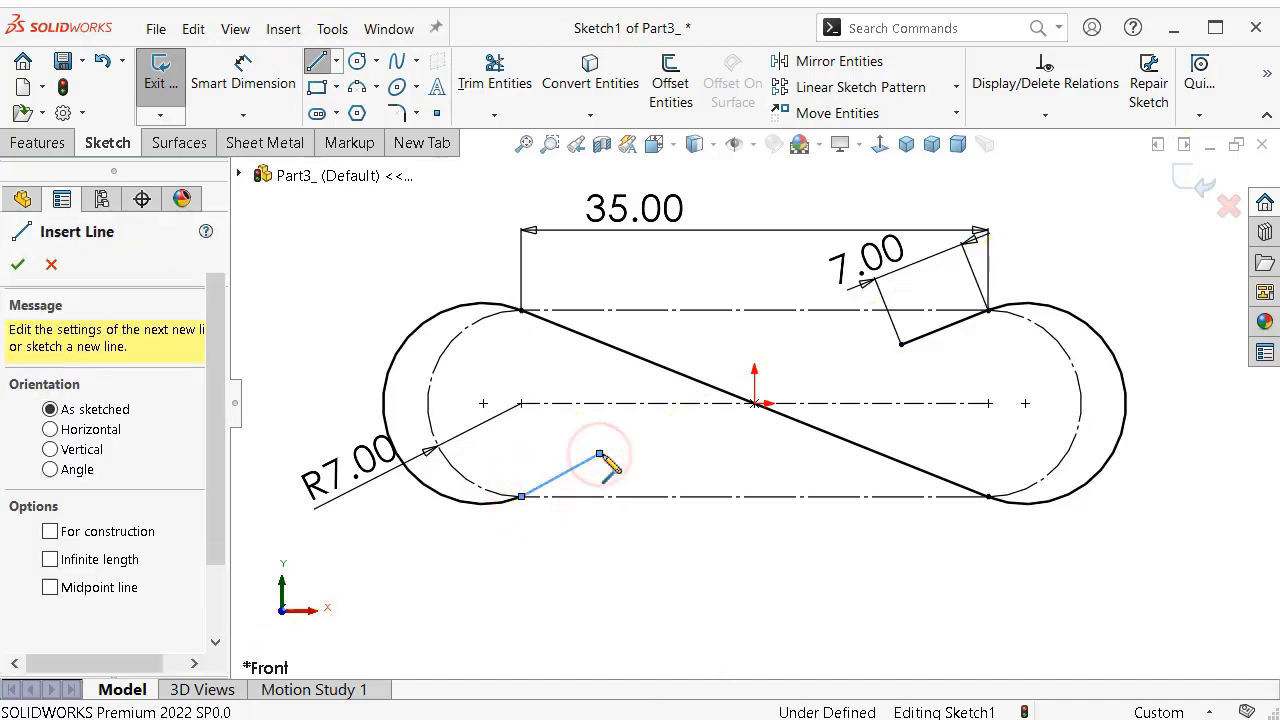
key("Escape")
left_click(505, 503)
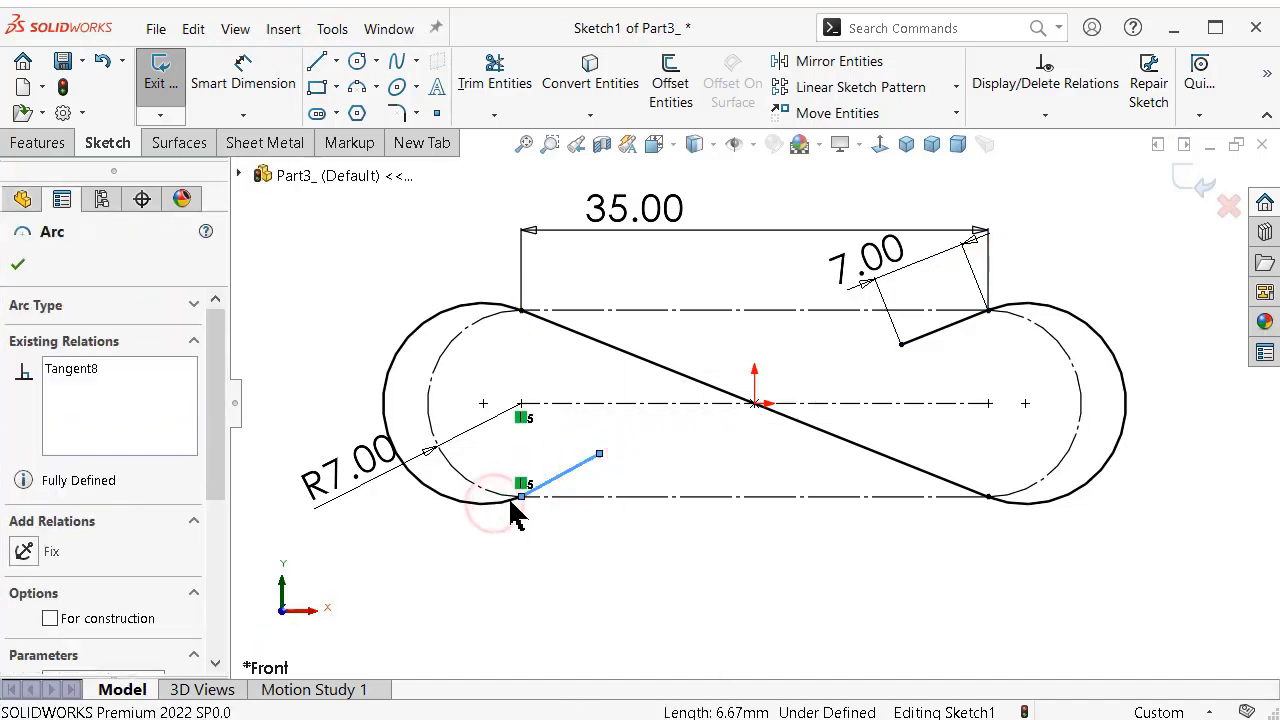
left_click(560, 479, "ctrl")
left_click(551, 417)
left_click(346, 201)
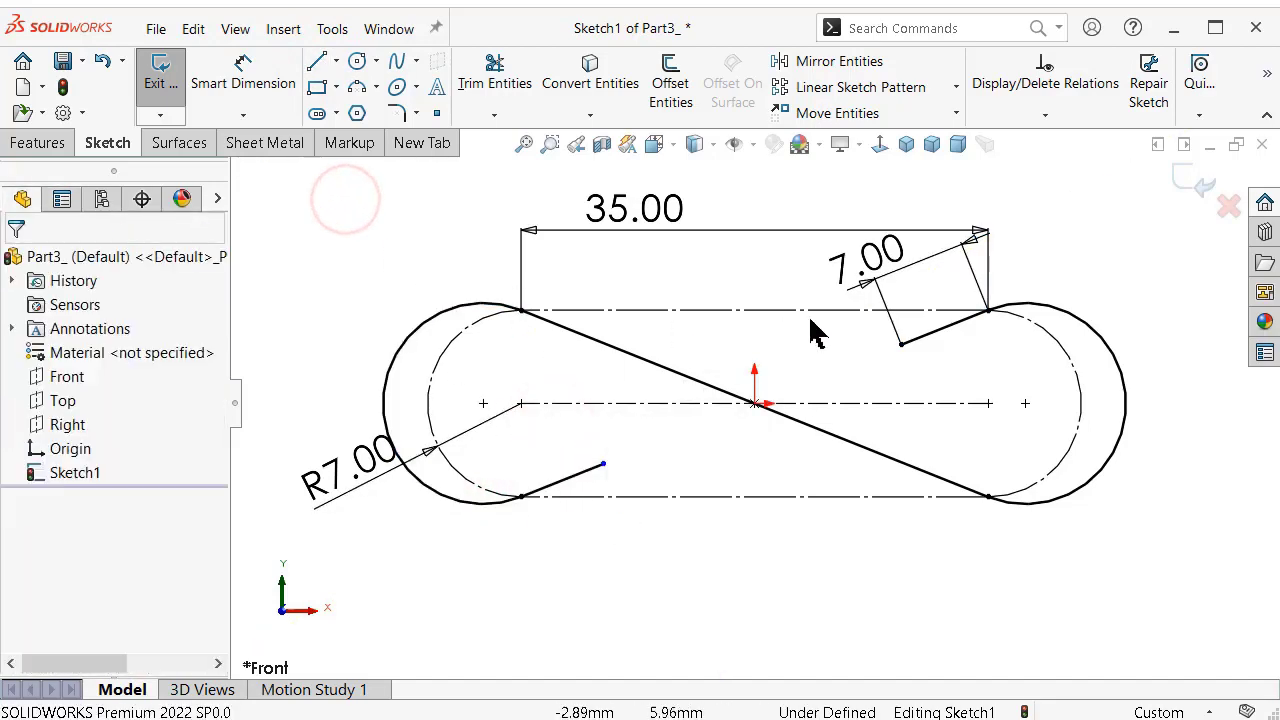
Make the two short hook-end lines equal in length.
left_click(594, 472, "ctrl")
left_click(790, 380)
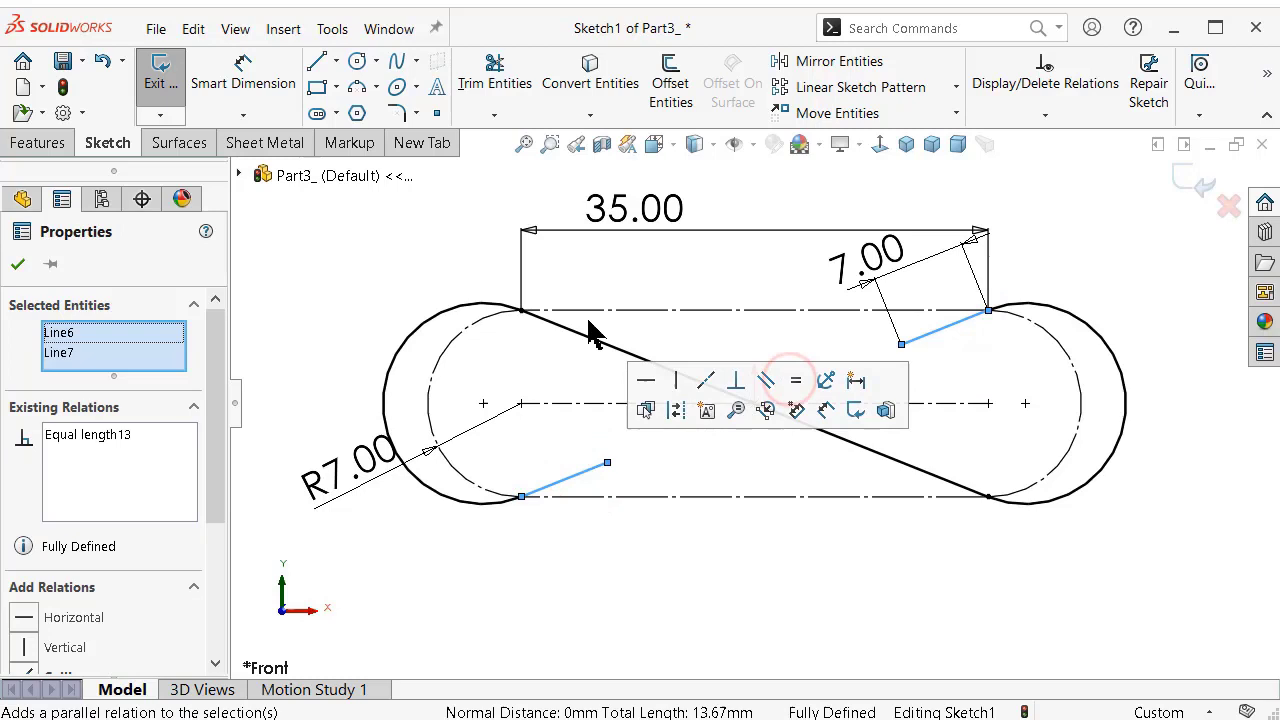
left_click(347, 238)
left_click(24, 147)
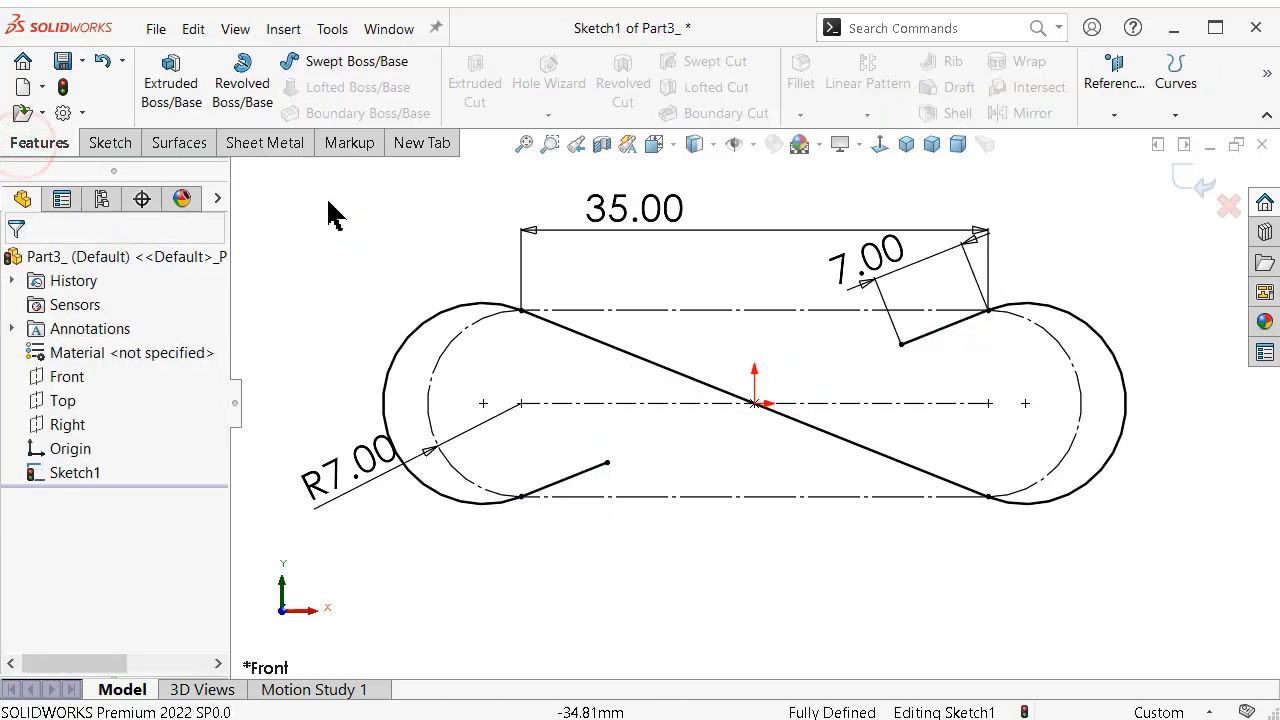
Sweep a 5 mm circular profile along Sketch1 to create the solid S-hook.
left_click(334, 67)
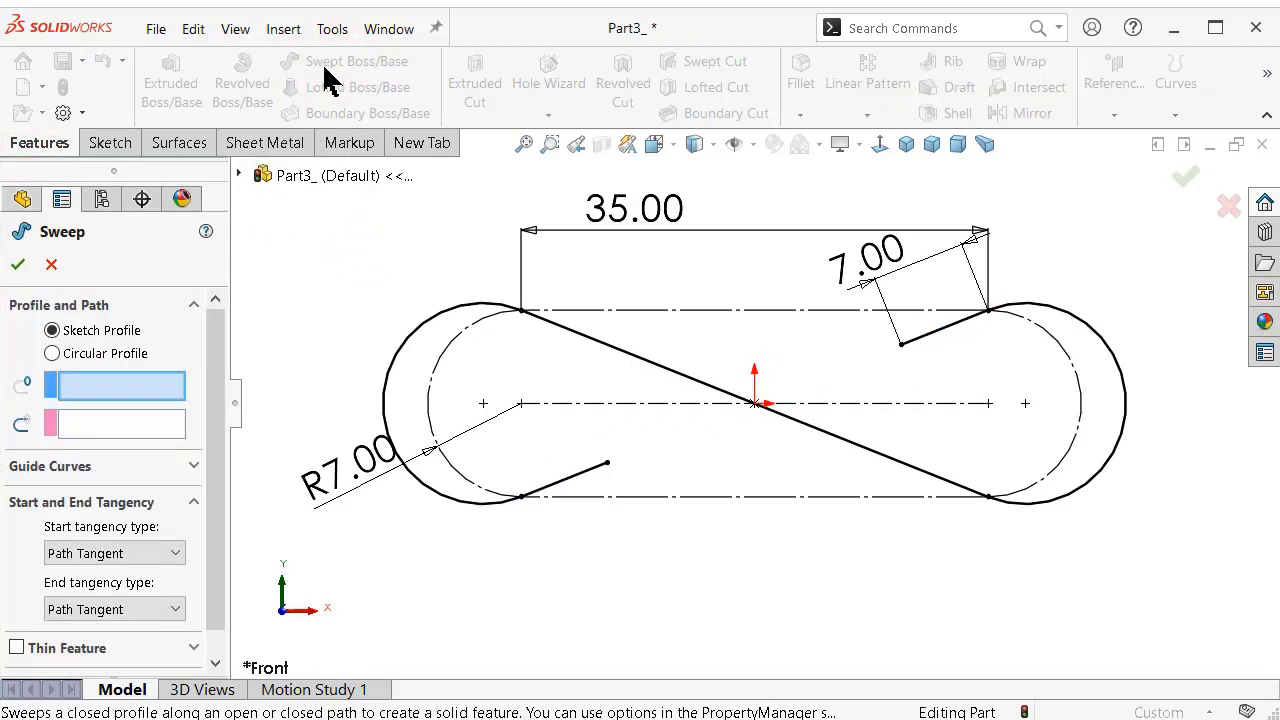
left_click(124, 355)
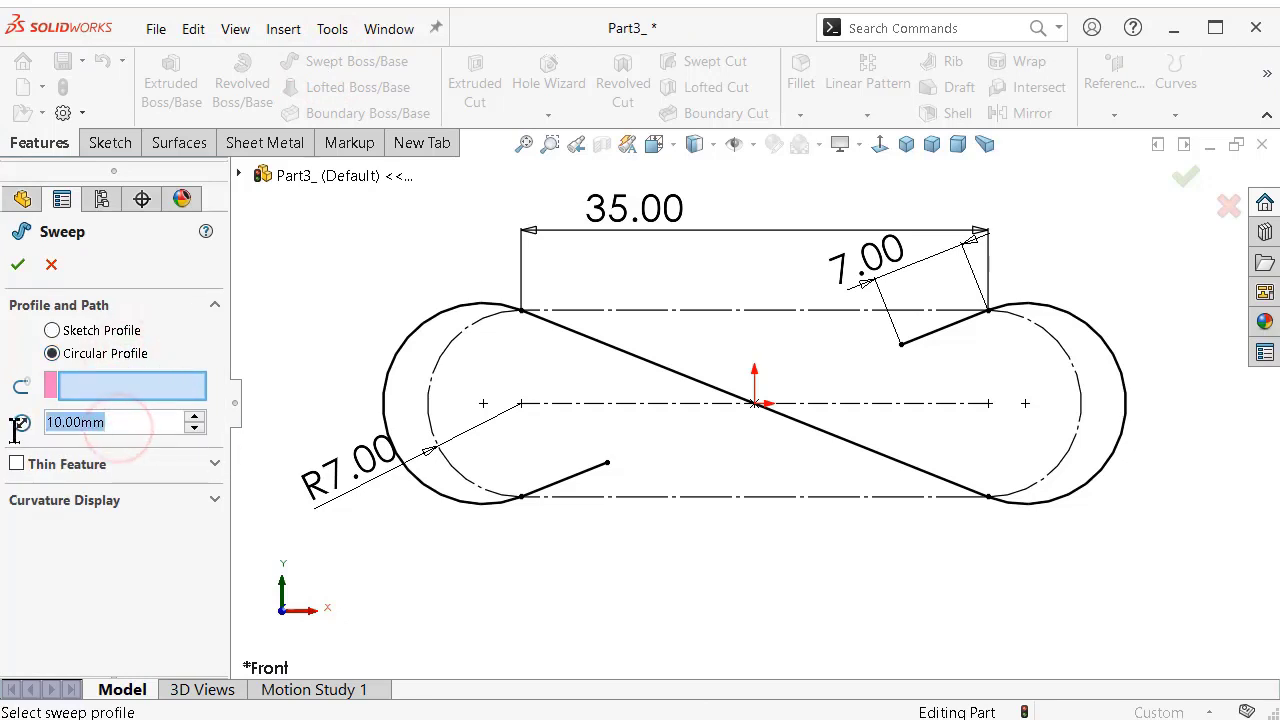
type("5")
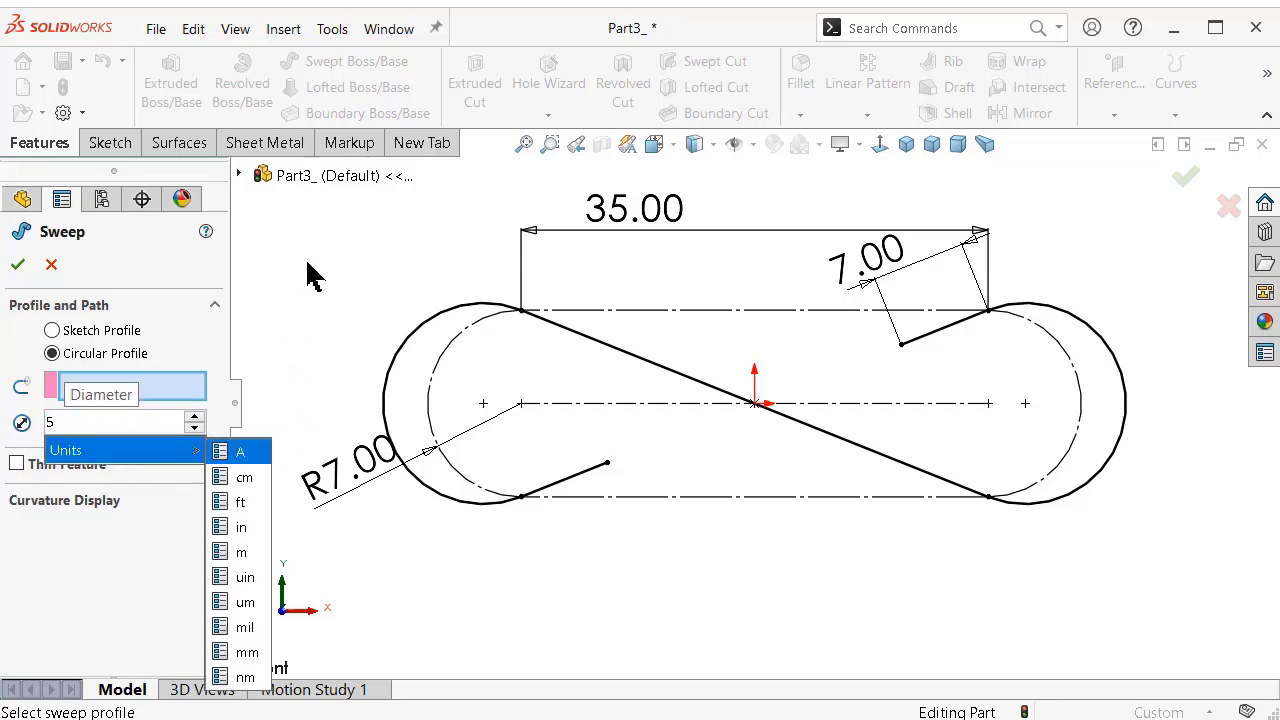
key("Return")
left_click(414, 328)
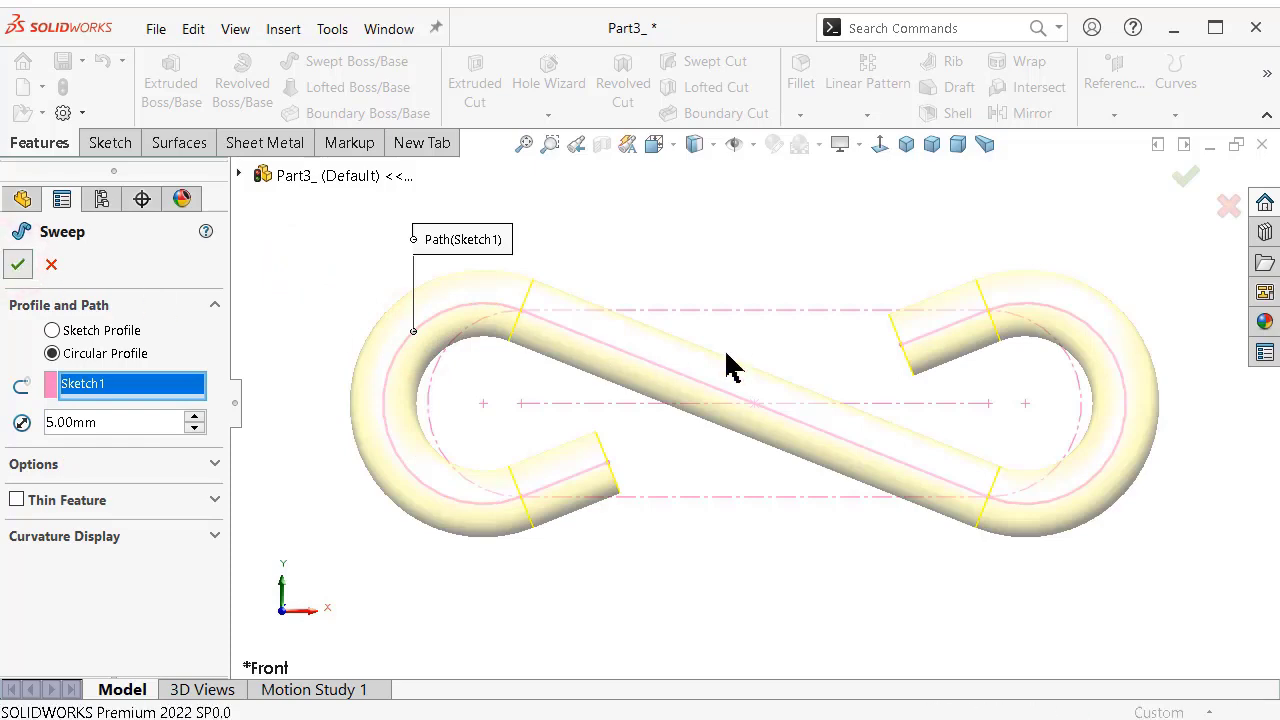
key("Return")
Show the hook shaded without edges, in perspective, from an isometric view.
left_click(936, 142)
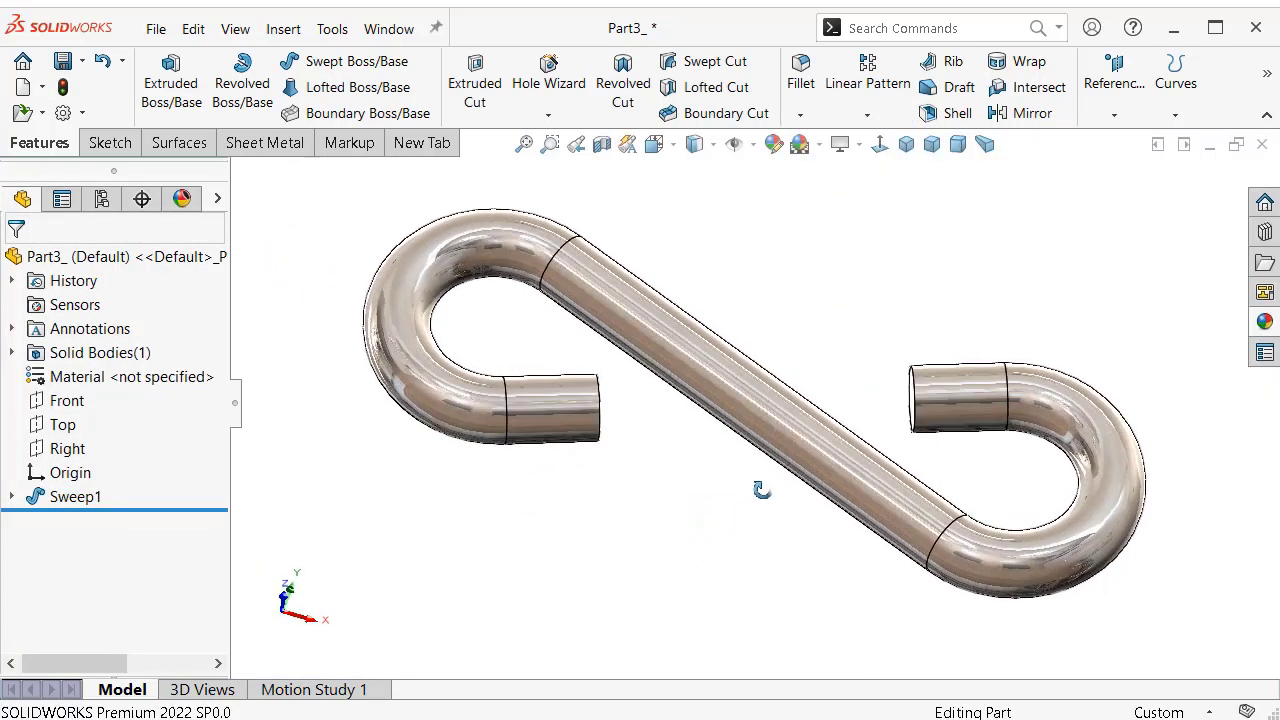
left_click(711, 146)
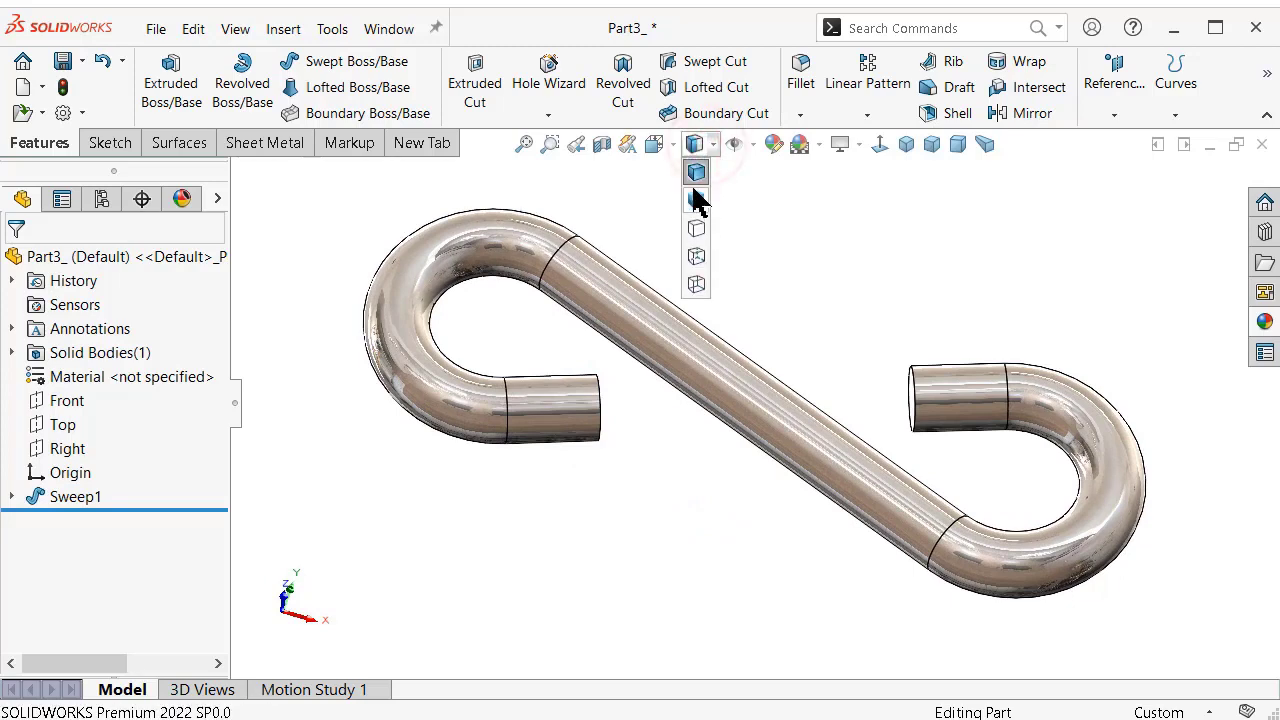
left_click(692, 196)
left_click(985, 146)
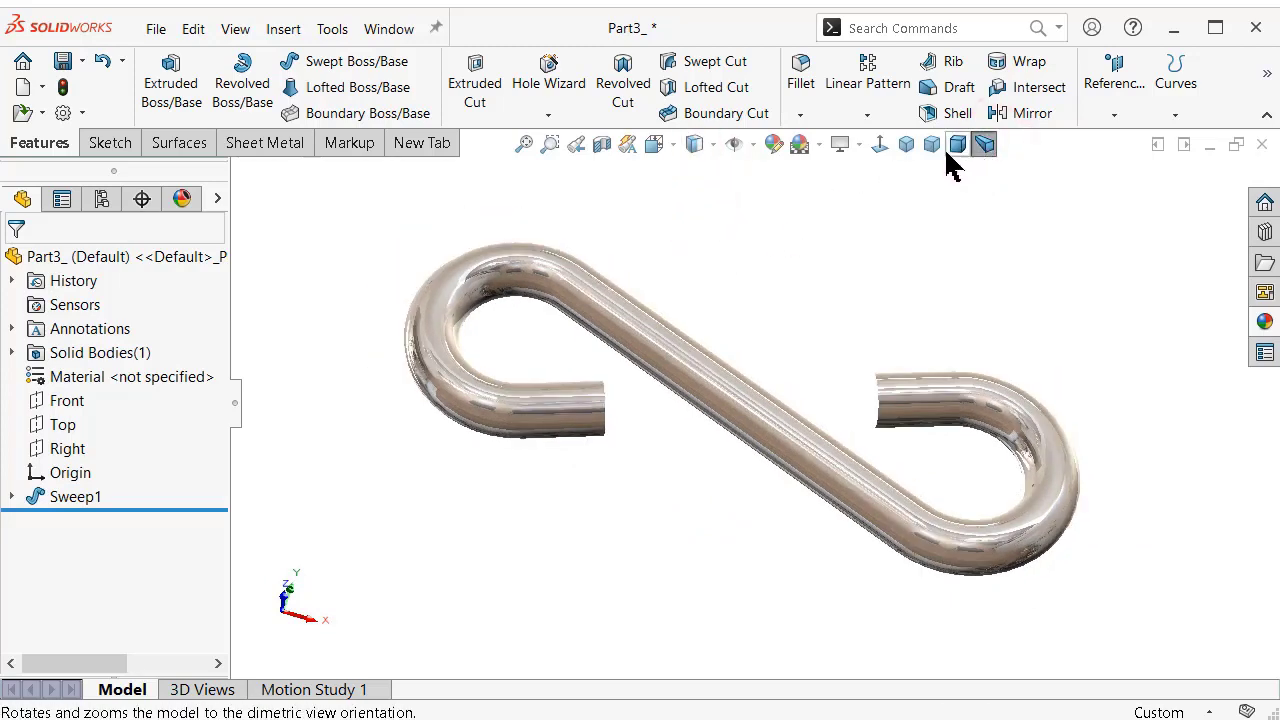
left_click(907, 146)
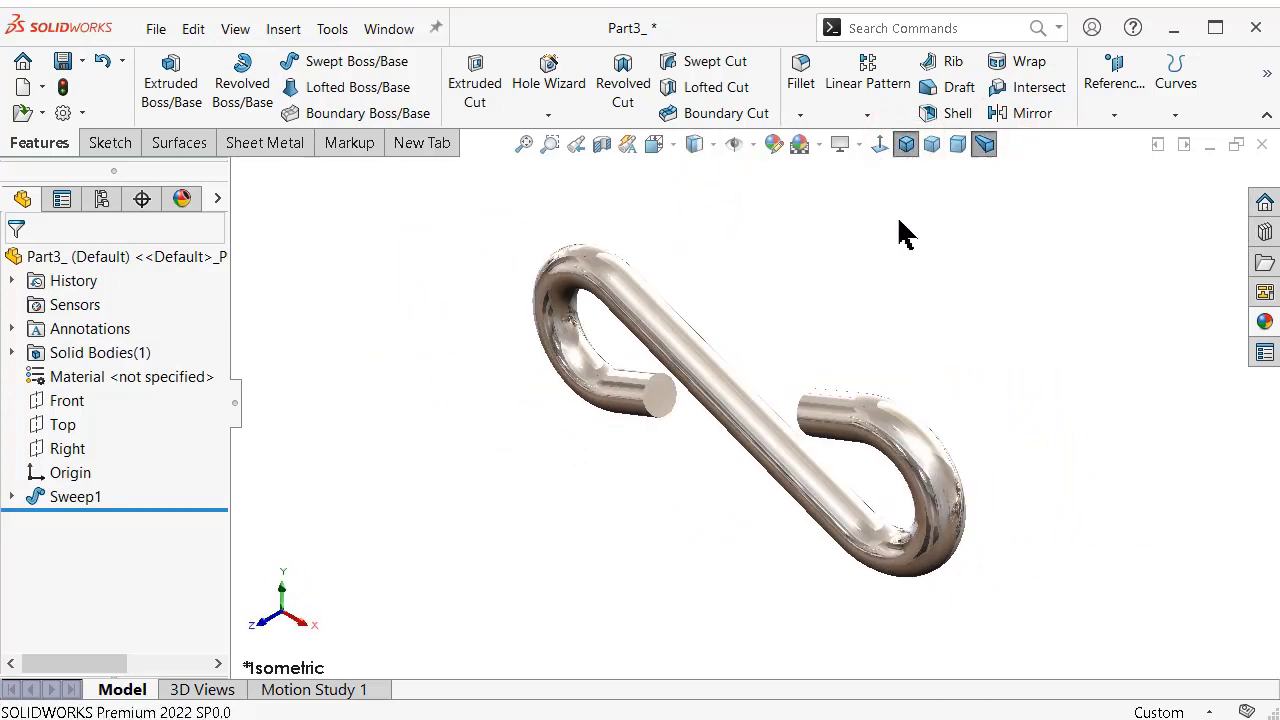
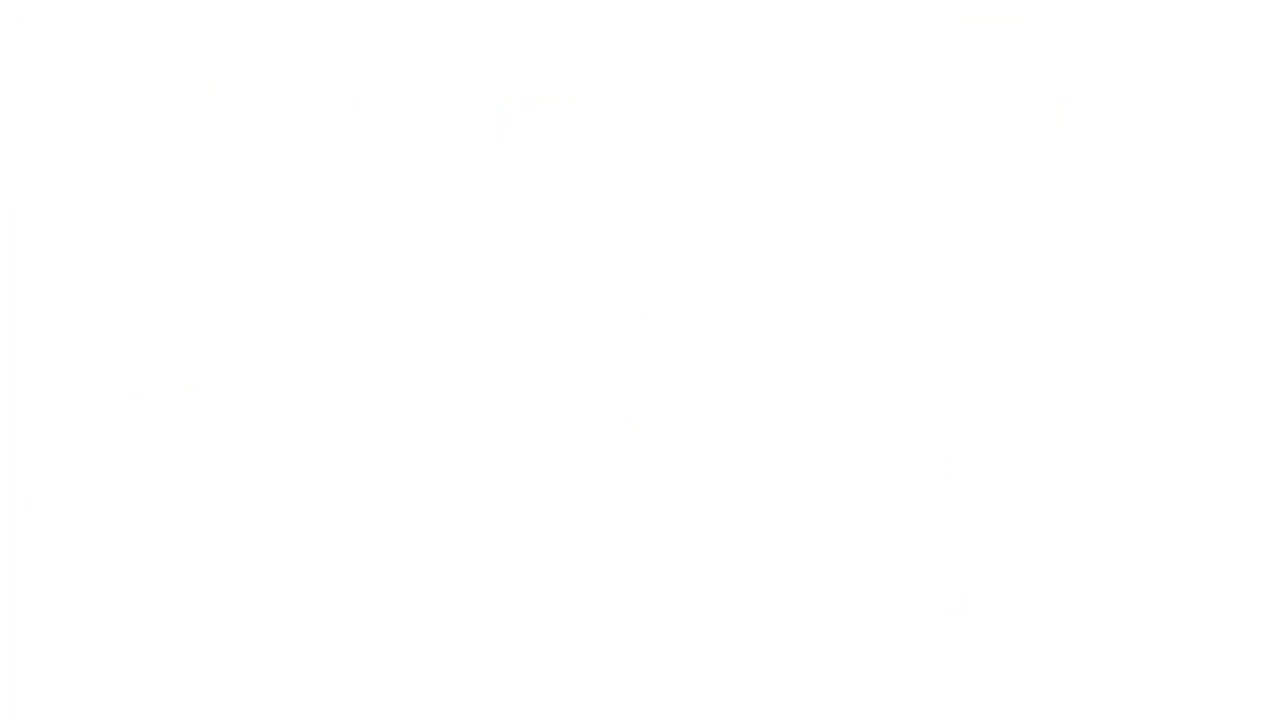
Create a new assembly with Part1_spring fixed at the origin, shown in isometric view.
left_click(684, 613)
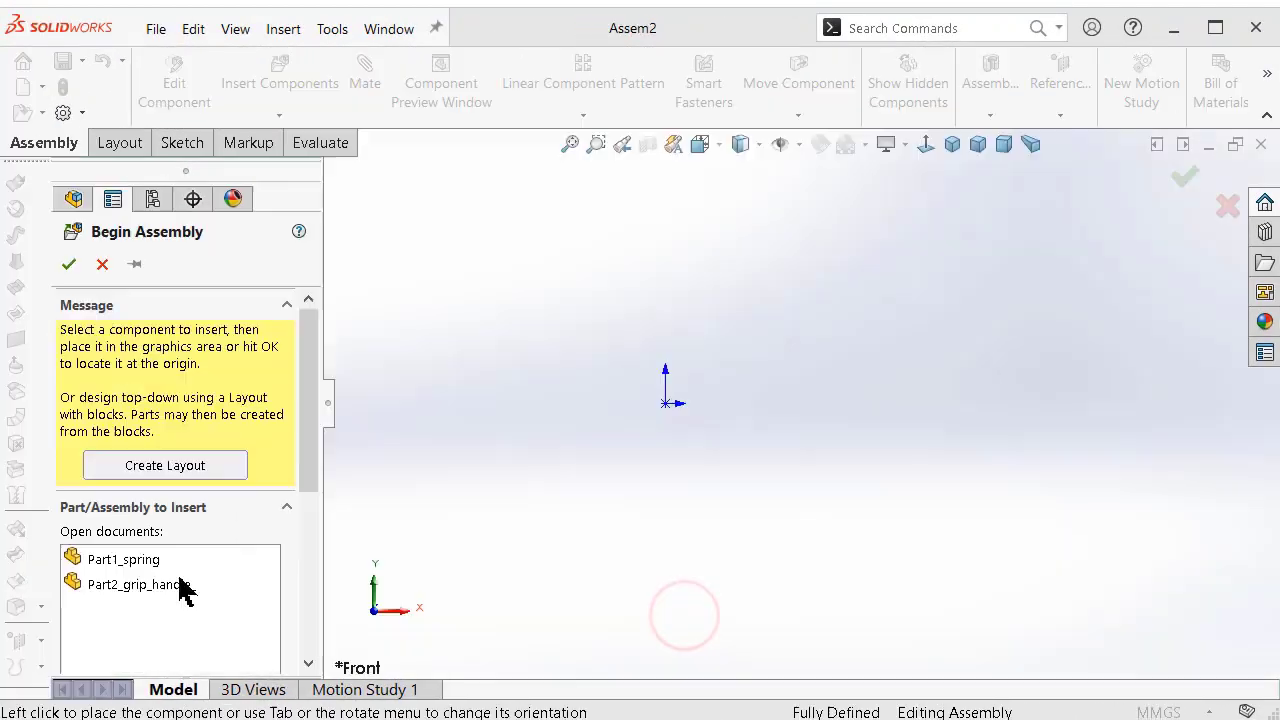
left_click(145, 565)
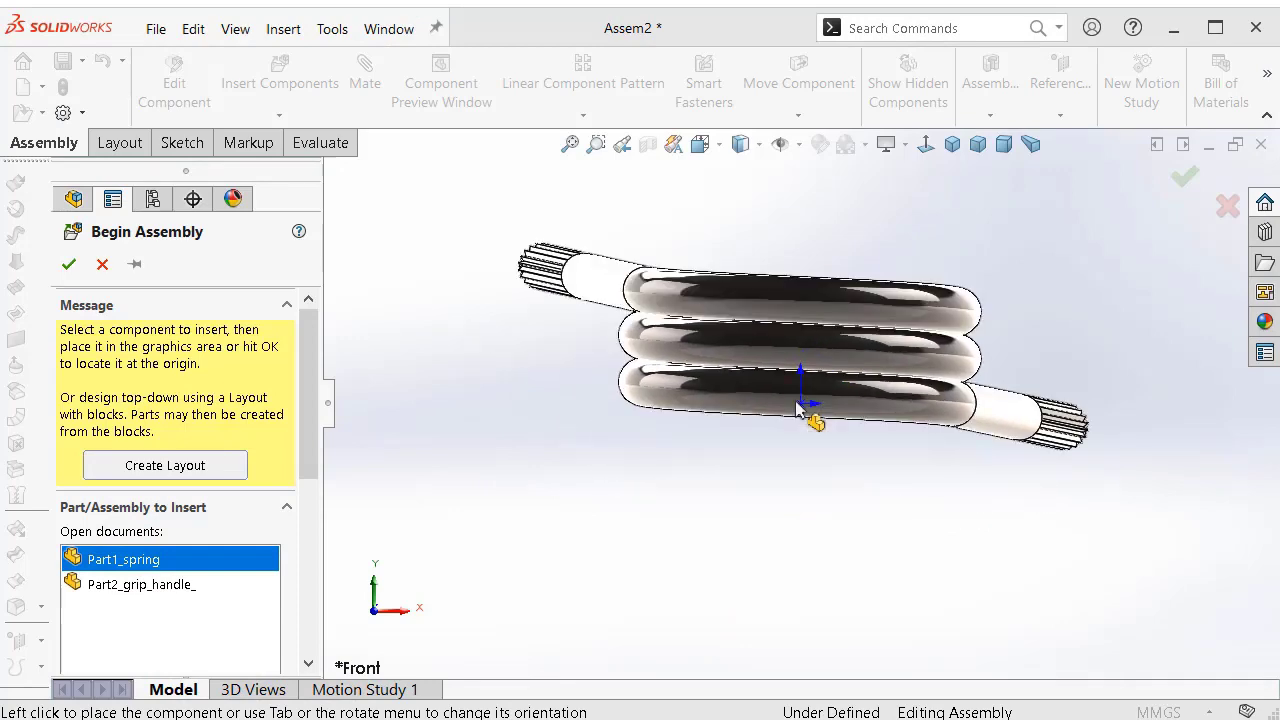
left_click(797, 406)
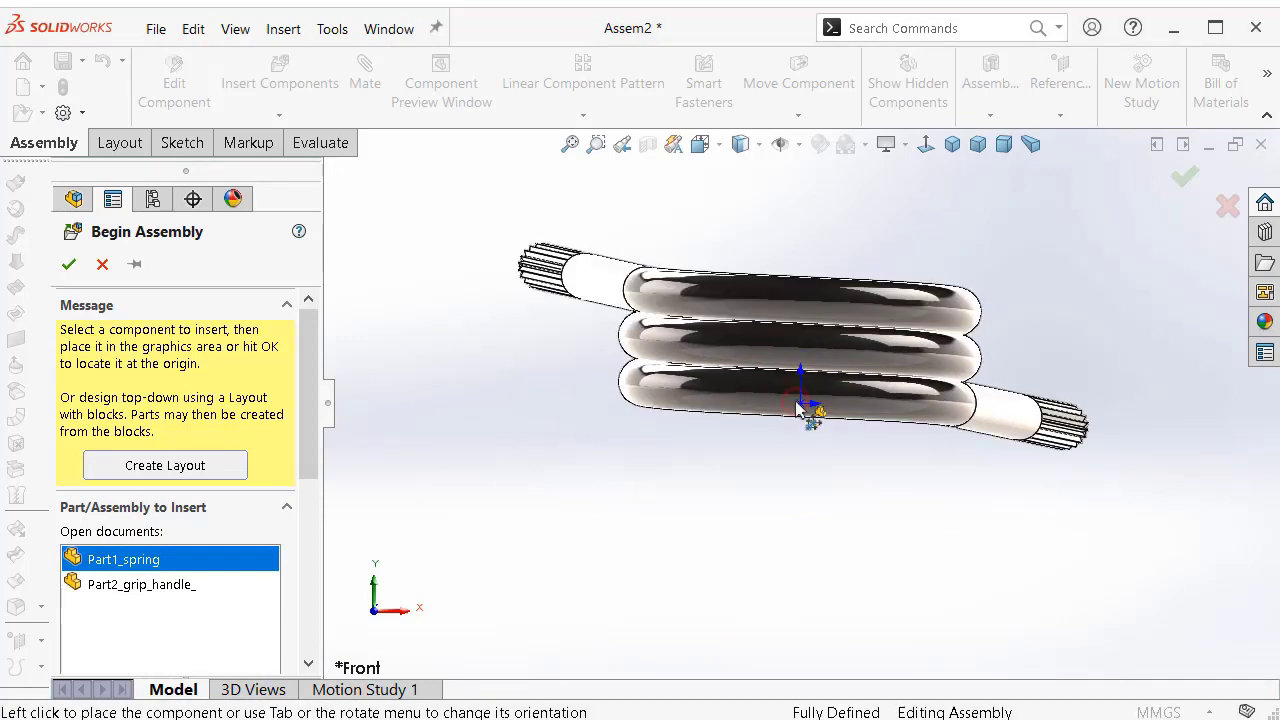
left_click(952, 146)
Insert Part2_grip_handle_ into assembly_hg and rotate it into a new orientation.
left_click(279, 78)
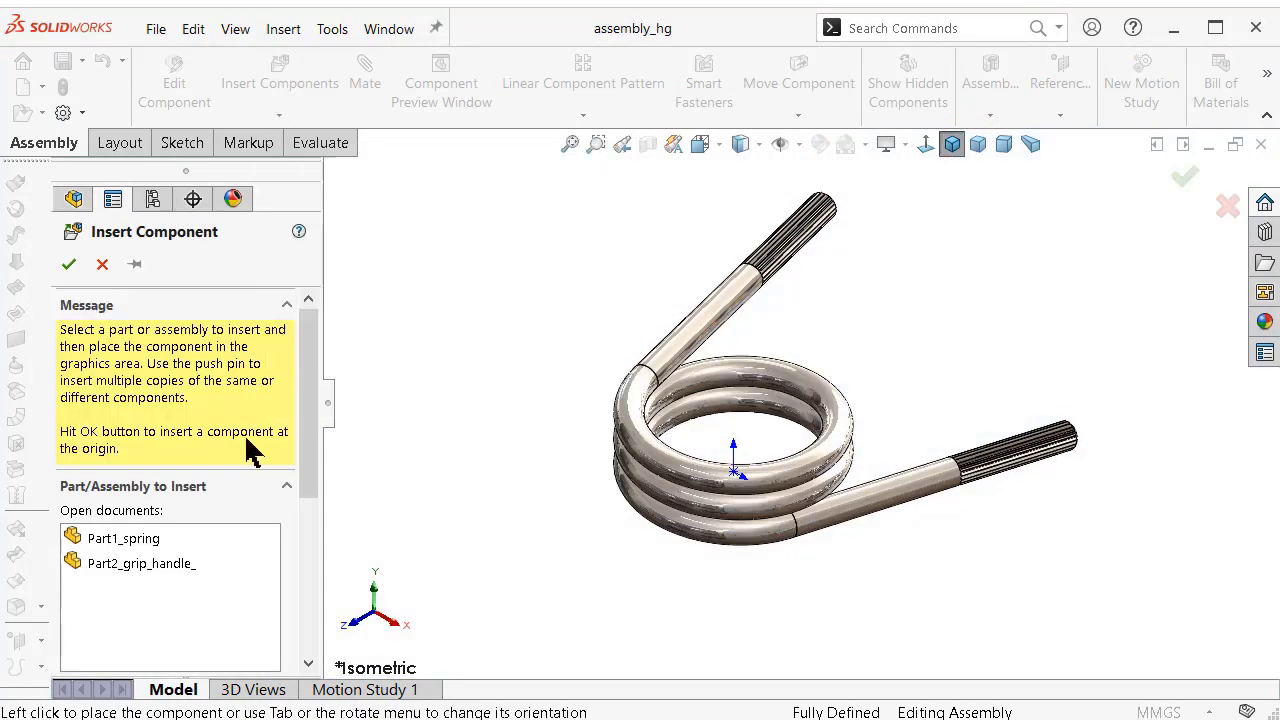
left_click(167, 566)
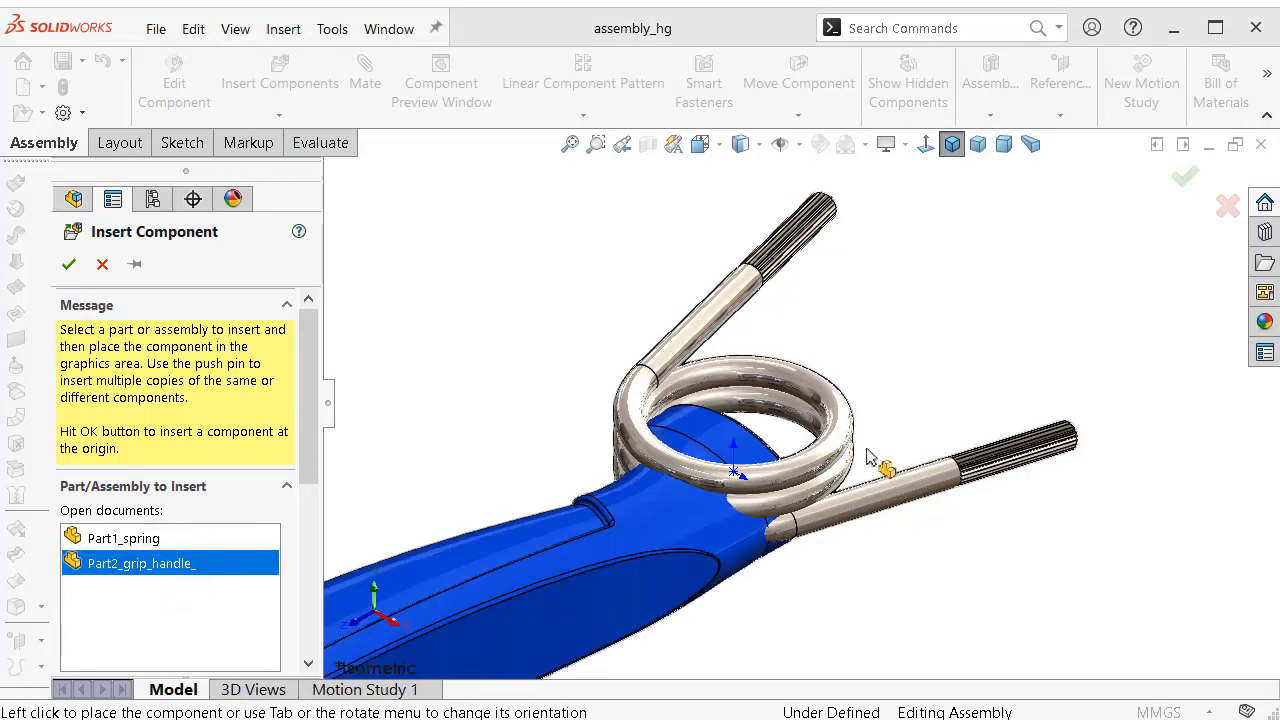
left_click(908, 375)
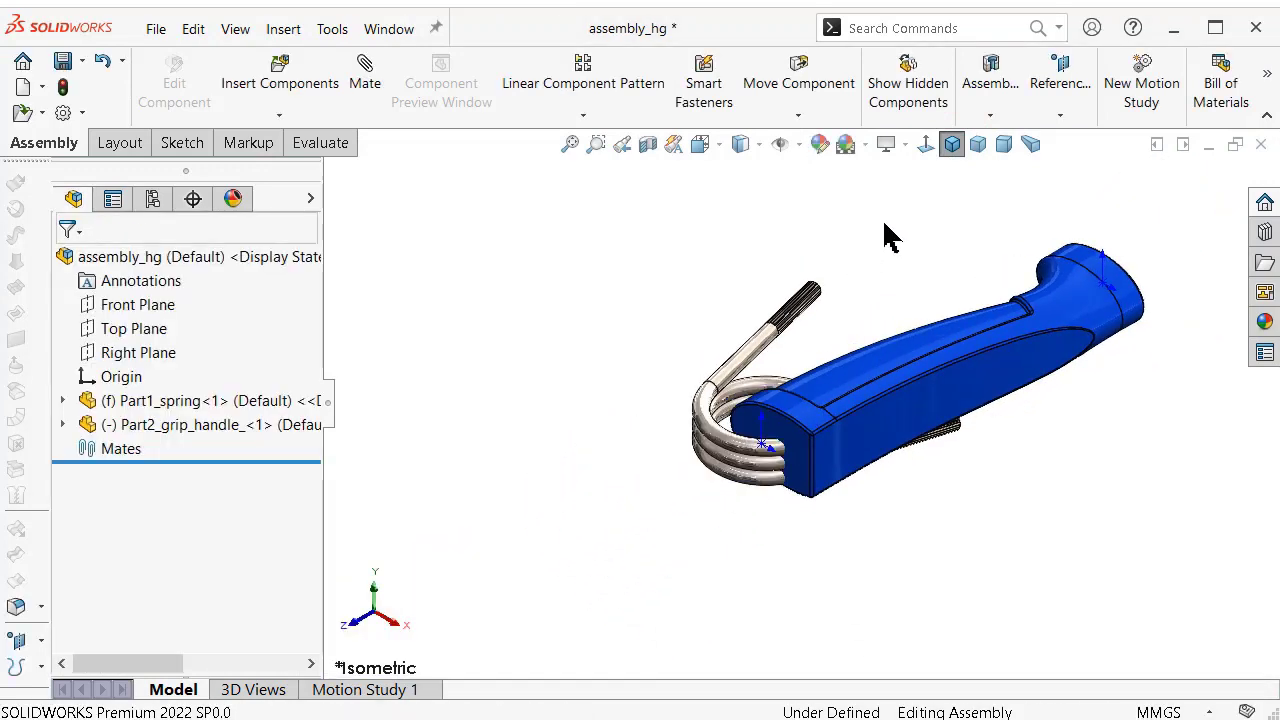
left_click(797, 116)
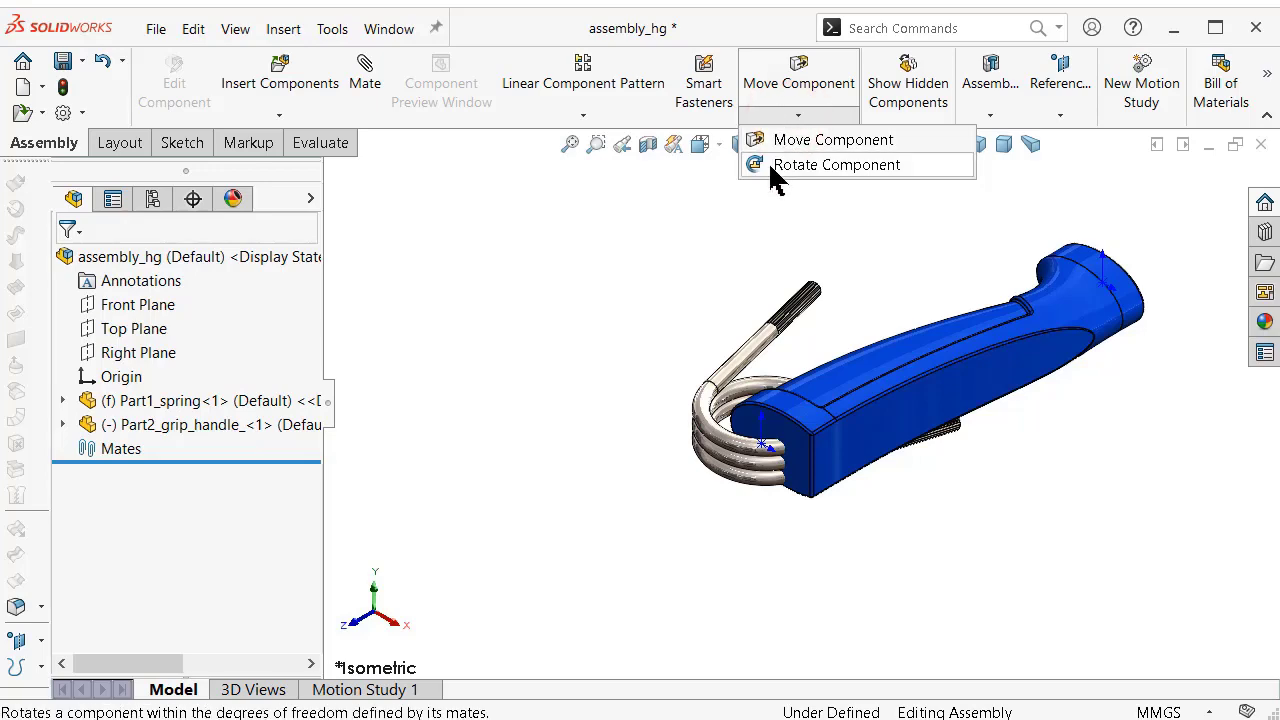
left_click(771, 165)
mouse_move(815, 362)
left_mouse_down()
mouse_move(1133, 241)
mouse_move(908, 394)
left_mouse_up()
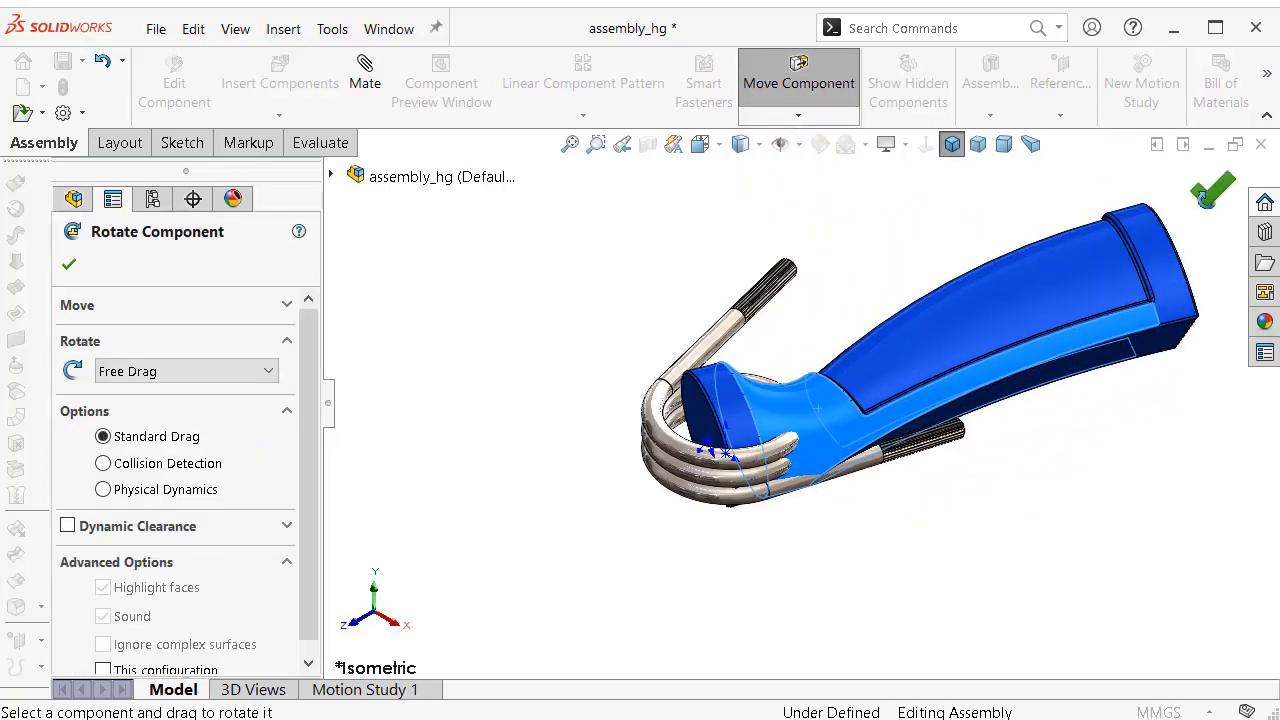
left_click(1212, 189)
Move the grip handle away from the spring and select its end face.
scroll(900, 360, "down", 2)
scroll(810, 350, "down", 2)
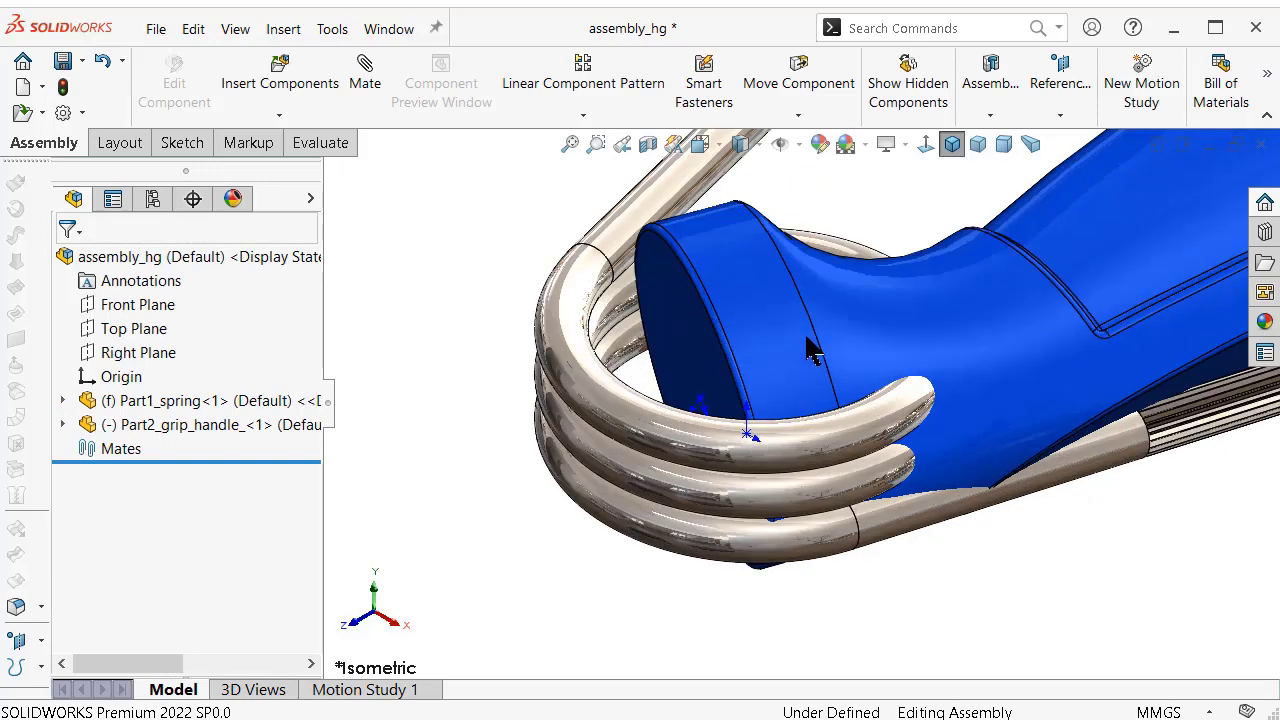
left_click(799, 145)
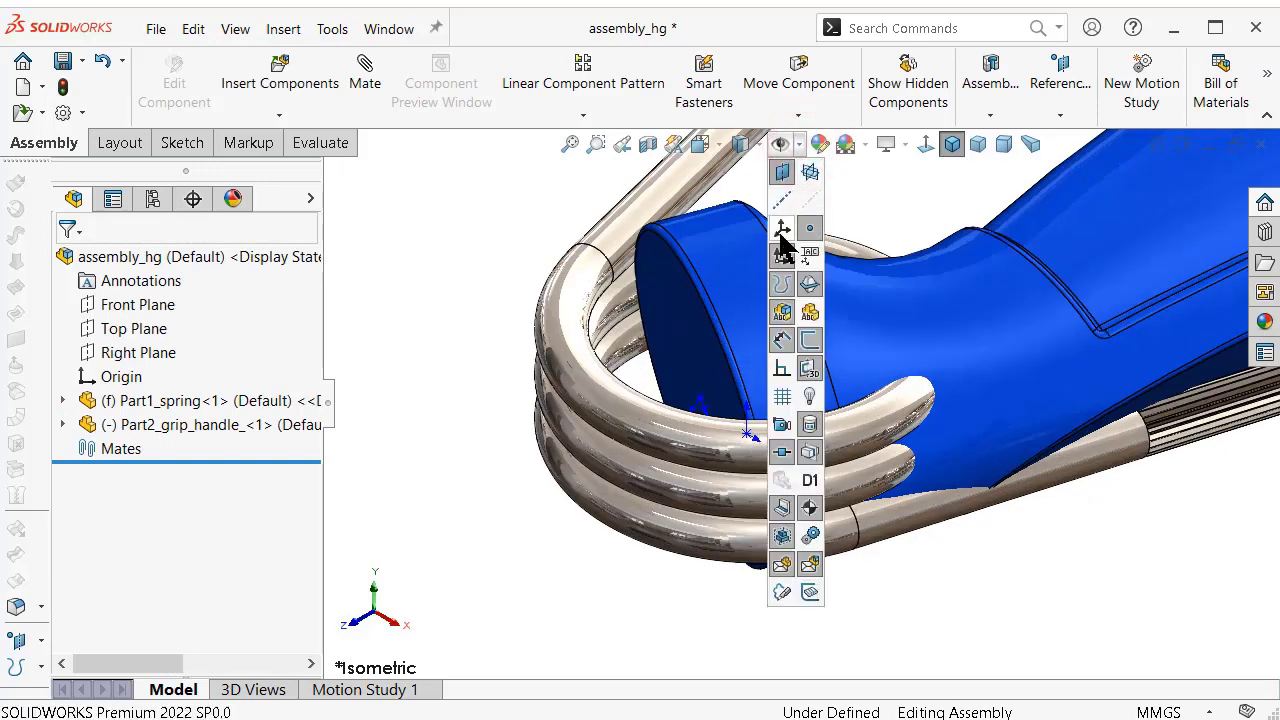
left_click(457, 216)
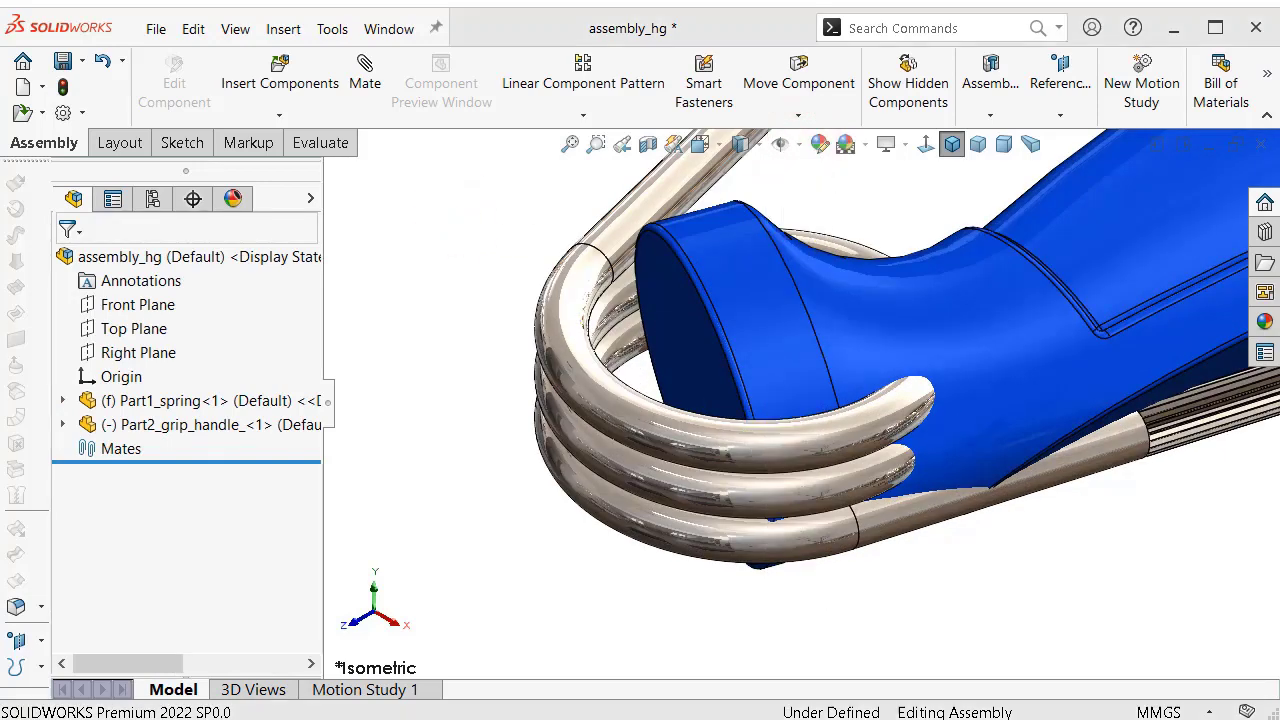
scroll(900, 350, "up", 3)
left_click_drag(893, 348, 1008, 180)
scroll(920, 230, "down", 2)
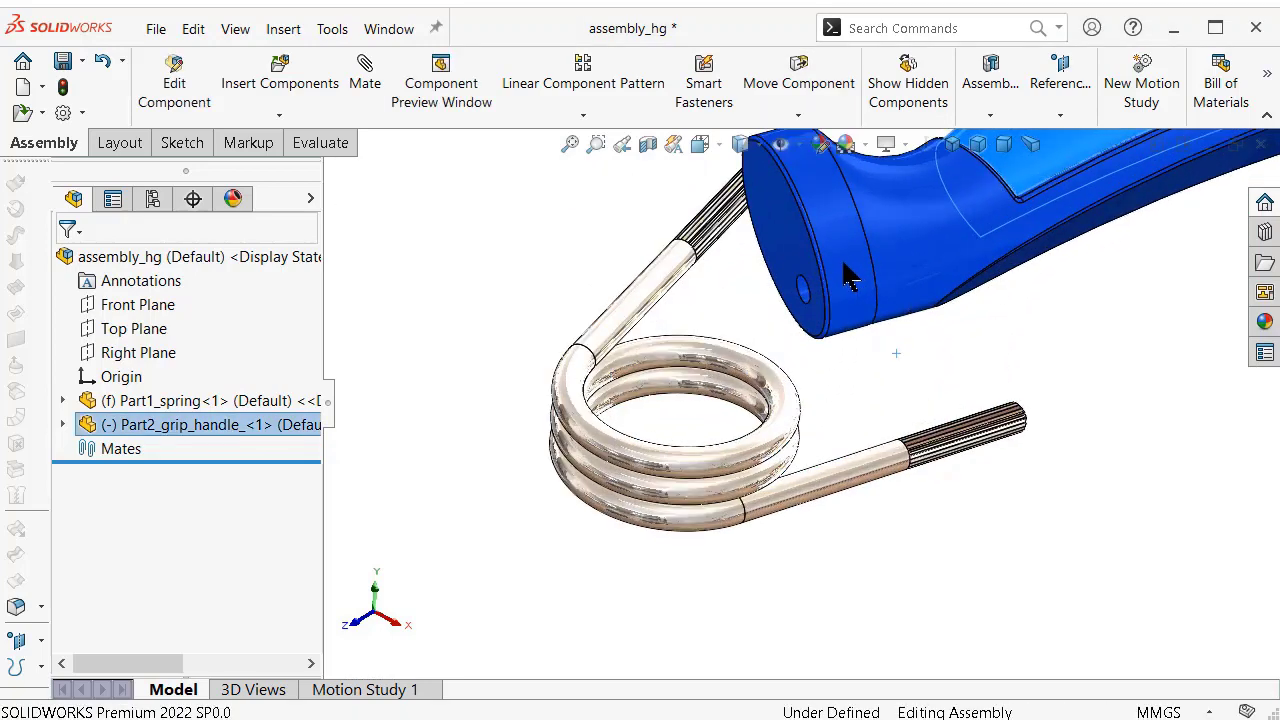
scroll(843, 274, "down", 1)
scroll(800, 300, "down", 3)
left_click(785, 250)
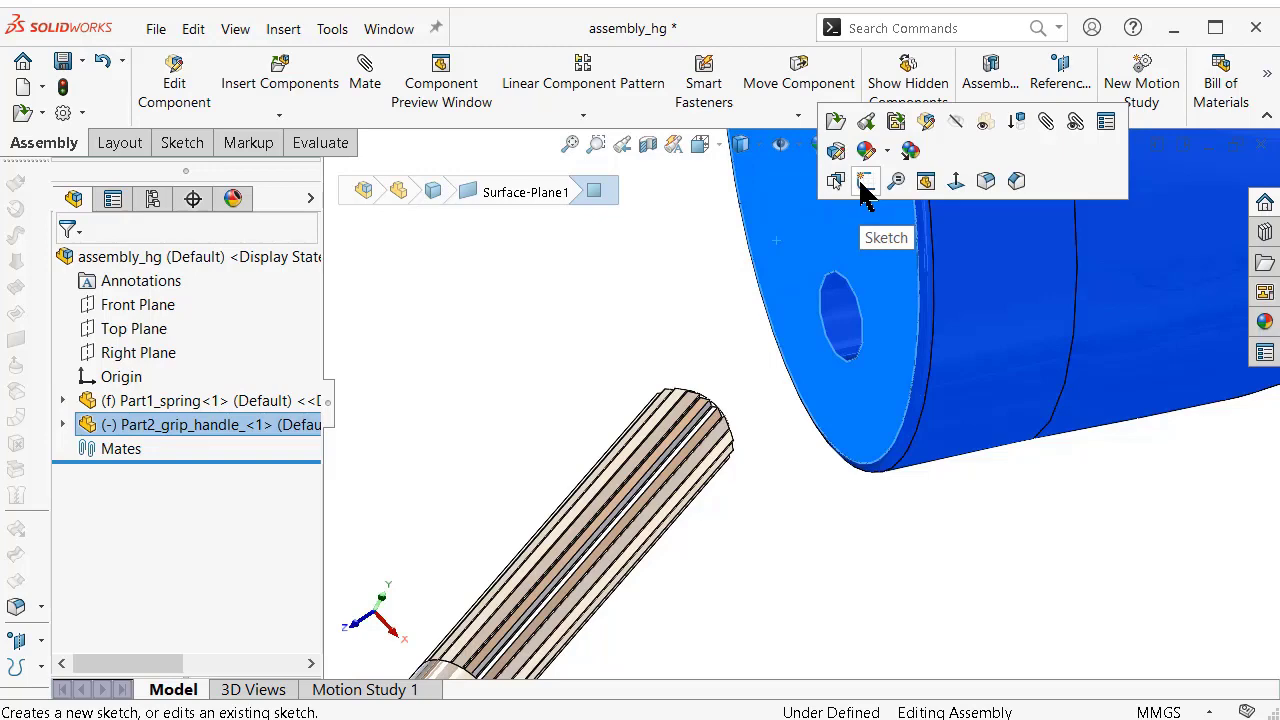
Add Parallel1 between the handle's end face and a spline face on the spring rod.
left_click(1045, 121)
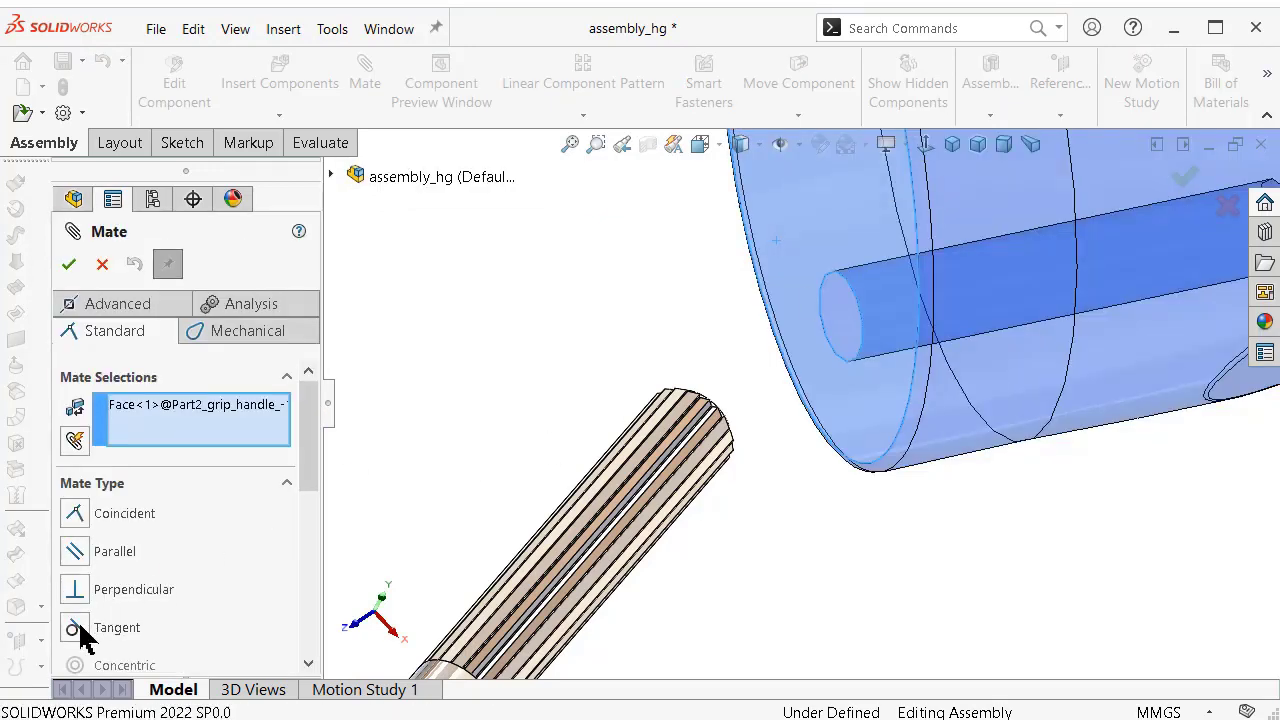
middle_click_drag(700, 528, 688, 635)
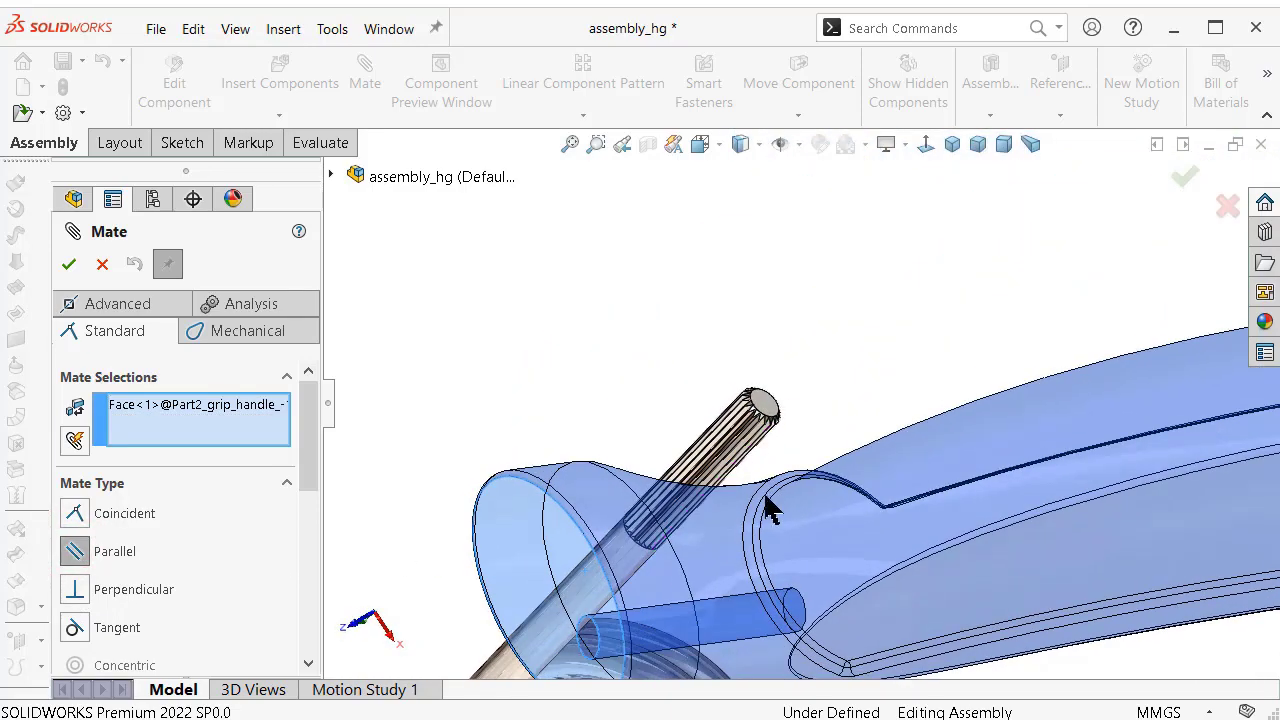
scroll(760, 508, "down", 2)
scroll(758, 506, "down", 2)
scroll(578, 552, "down", 2)
scroll(578, 563, "down", 2)
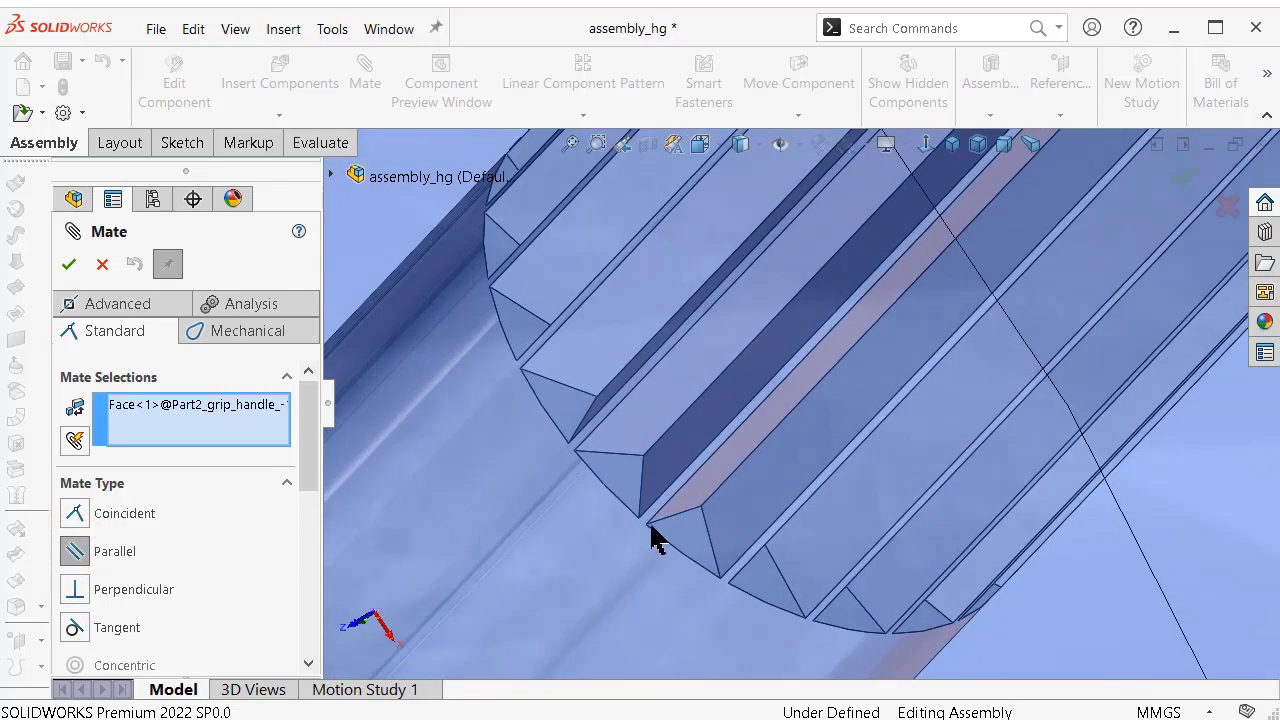
left_click(680, 540)
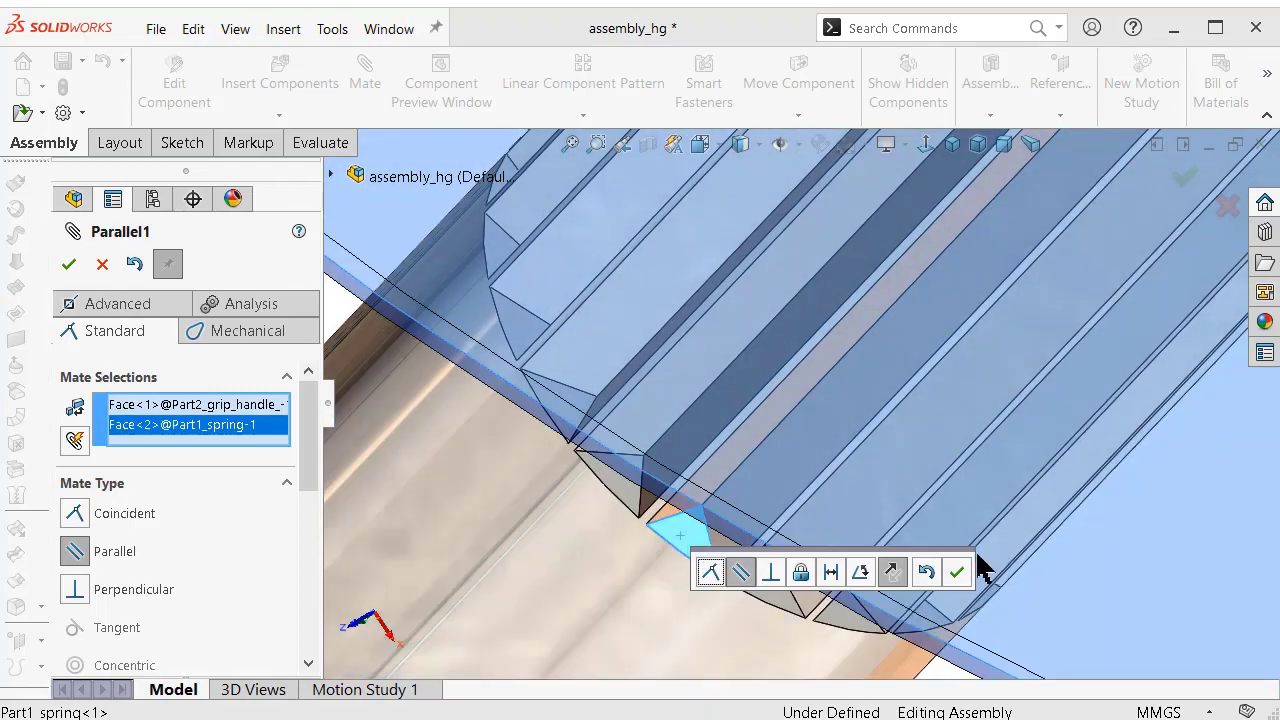
left_click(962, 574)
mouse_move(966, 571)
middle_mouse_down()
mouse_move(937, 543)
mouse_move(923, 466)
mouse_move(1008, 328)
middle_mouse_up()
key("Escape")
Place a copy of the grip handle below the first one.
key("f")
left_click(759, 437)
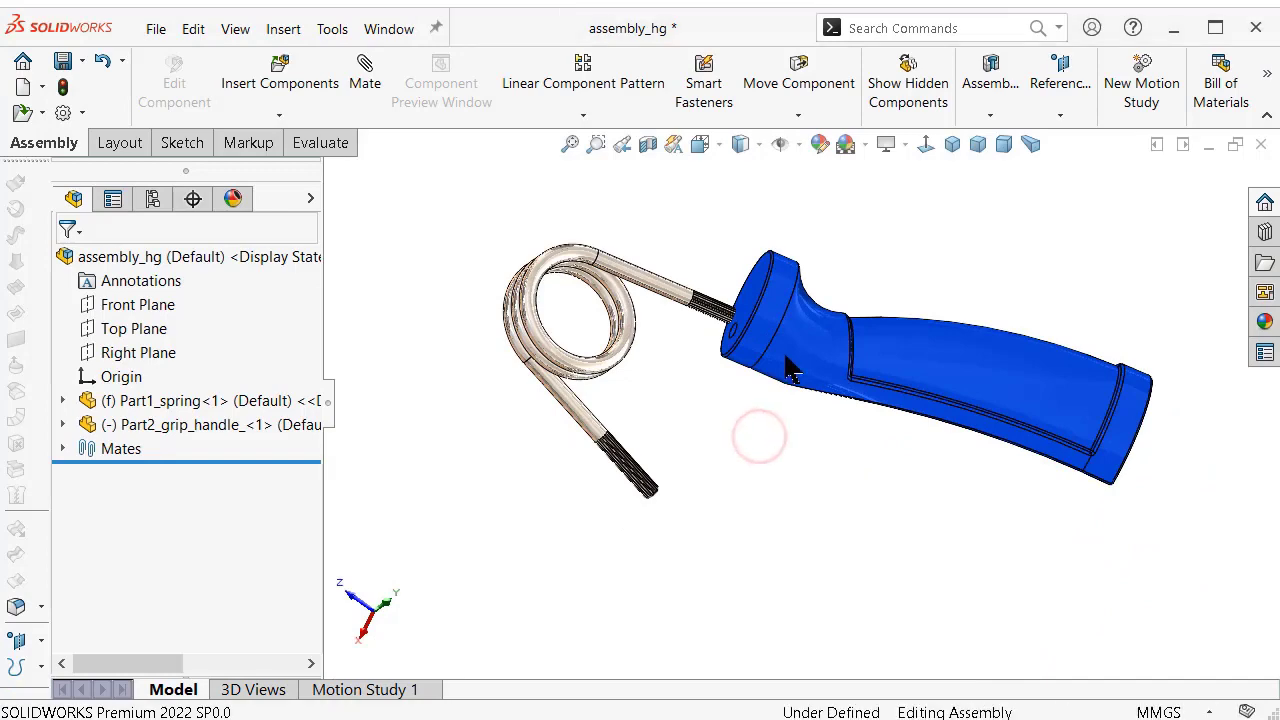
mouse_move(808, 360)
left_mouse_down()
mouse_move(794, 400)
mouse_move(849, 543)
mouse_move(908, 543)
left_mouse_up()
left_click(680, 572)
scroll(717, 473, "down", 3)
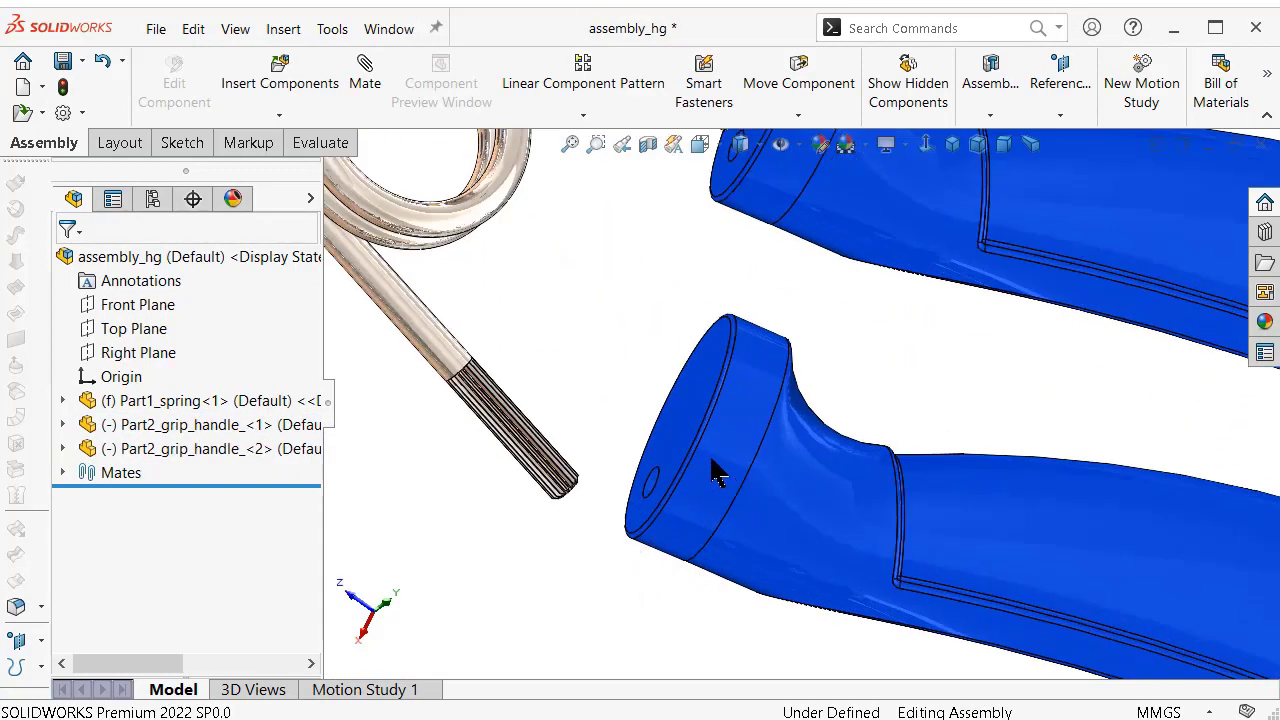
Mate the second handle's end face parallel to a spline face on the other spring rod.
left_click(704, 418)
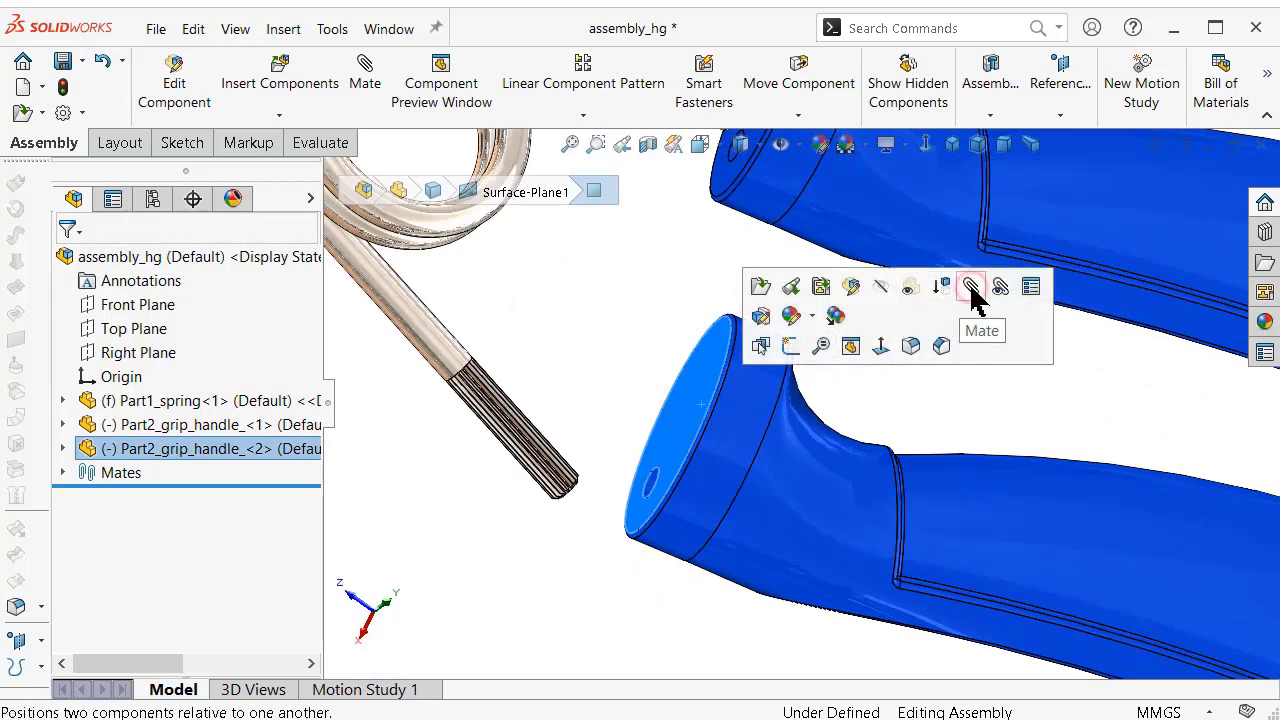
key("m")
scroll(310, 470, "down", 2)
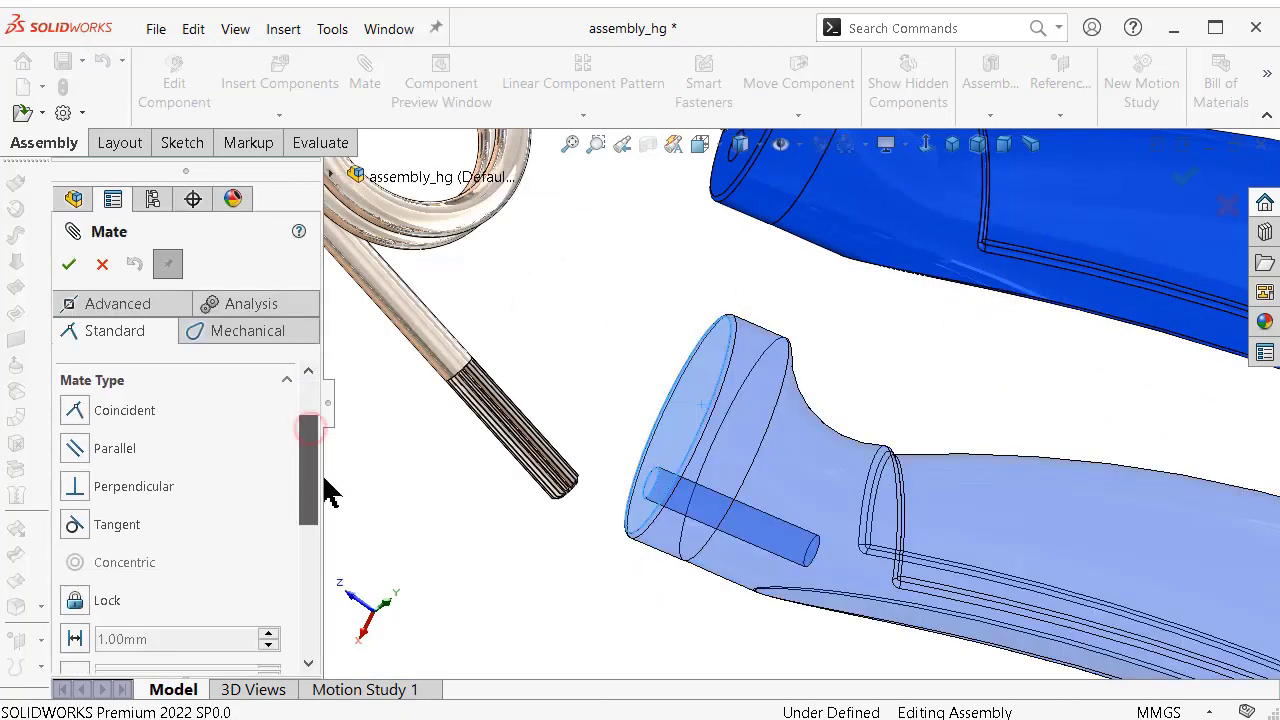
scroll(325, 500, "down", 2)
scroll(330, 500, "down", 2)
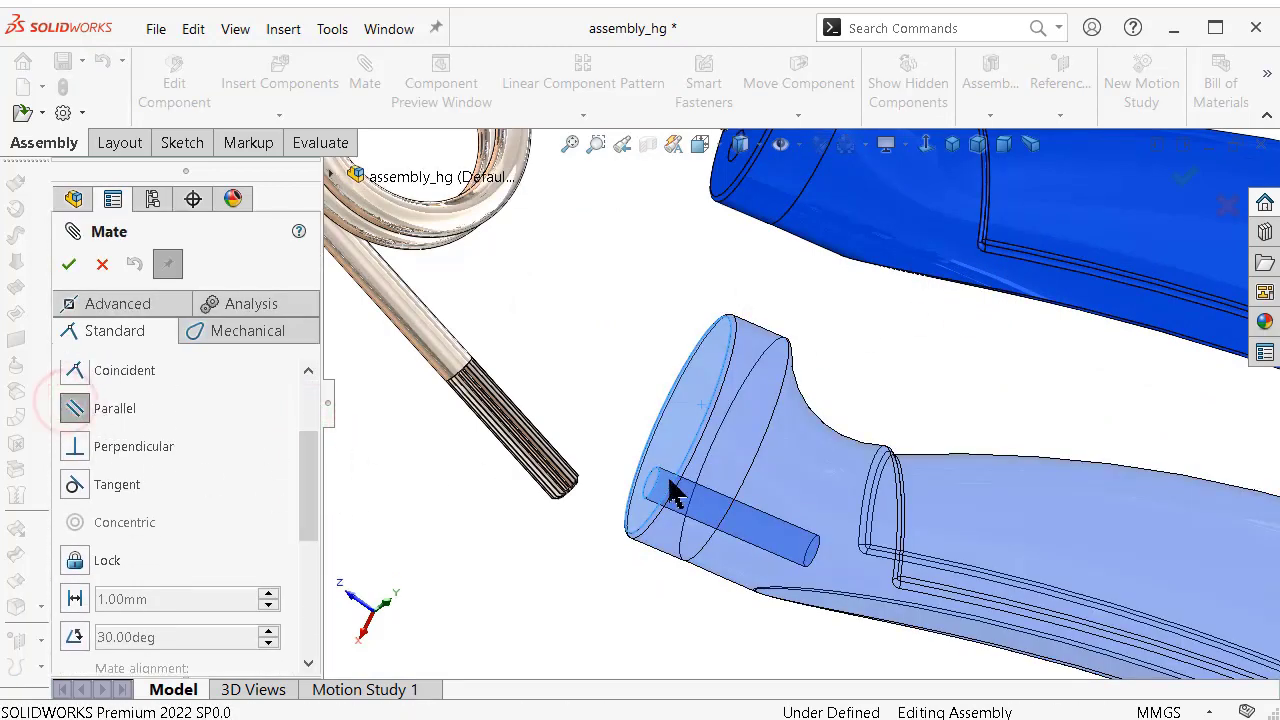
scroll(684, 474, "up", 3)
scroll(630, 560, "down", 3)
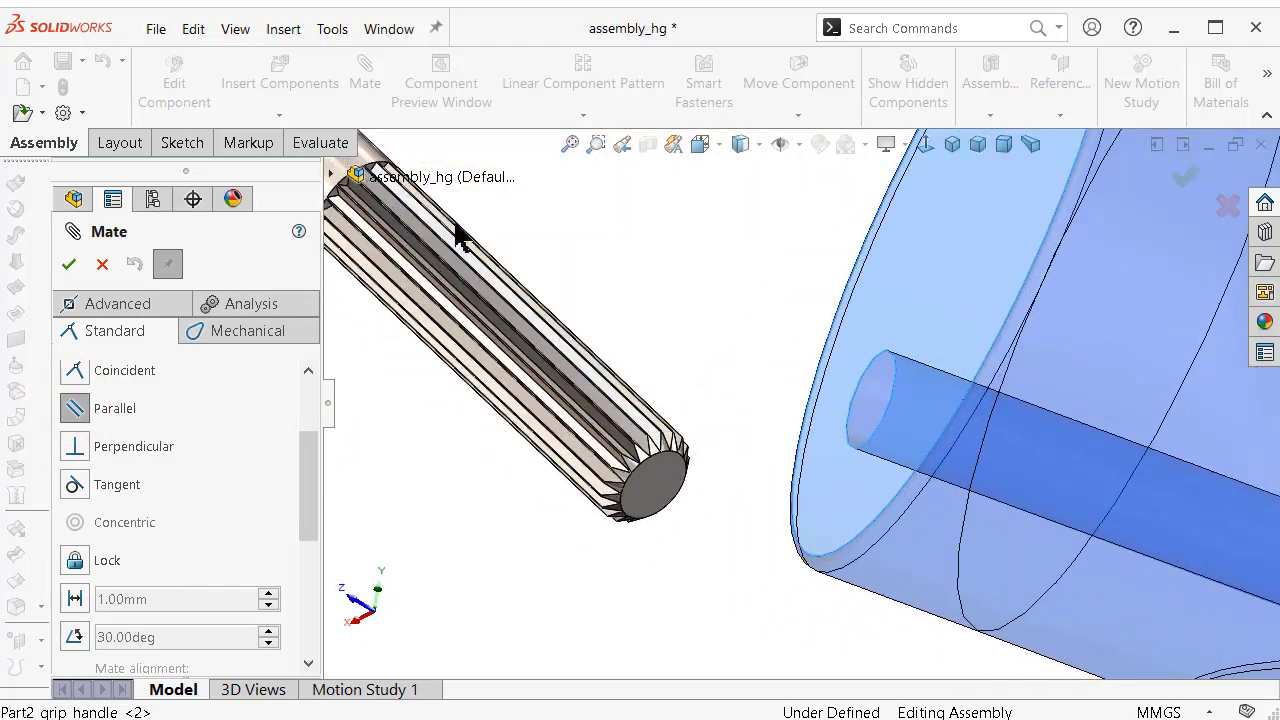
scroll(445, 340, "down", 3)
scroll(445, 340, "down", 2)
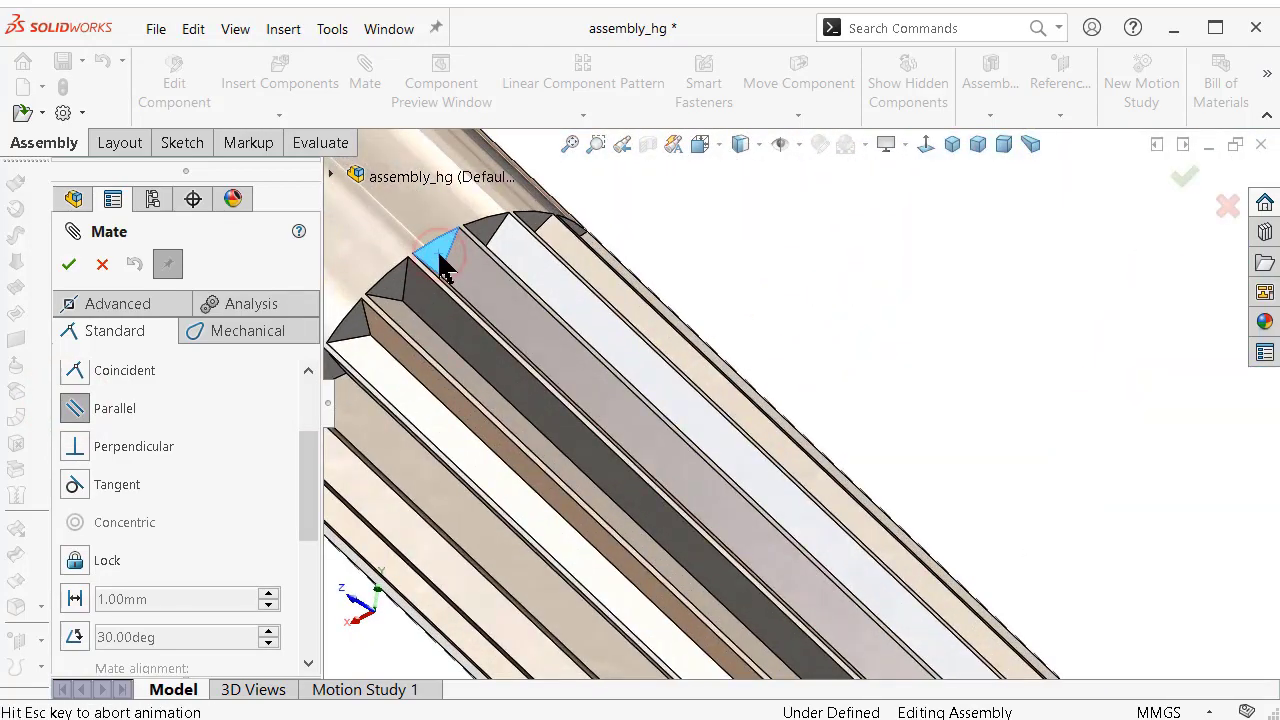
left_click(440, 256)
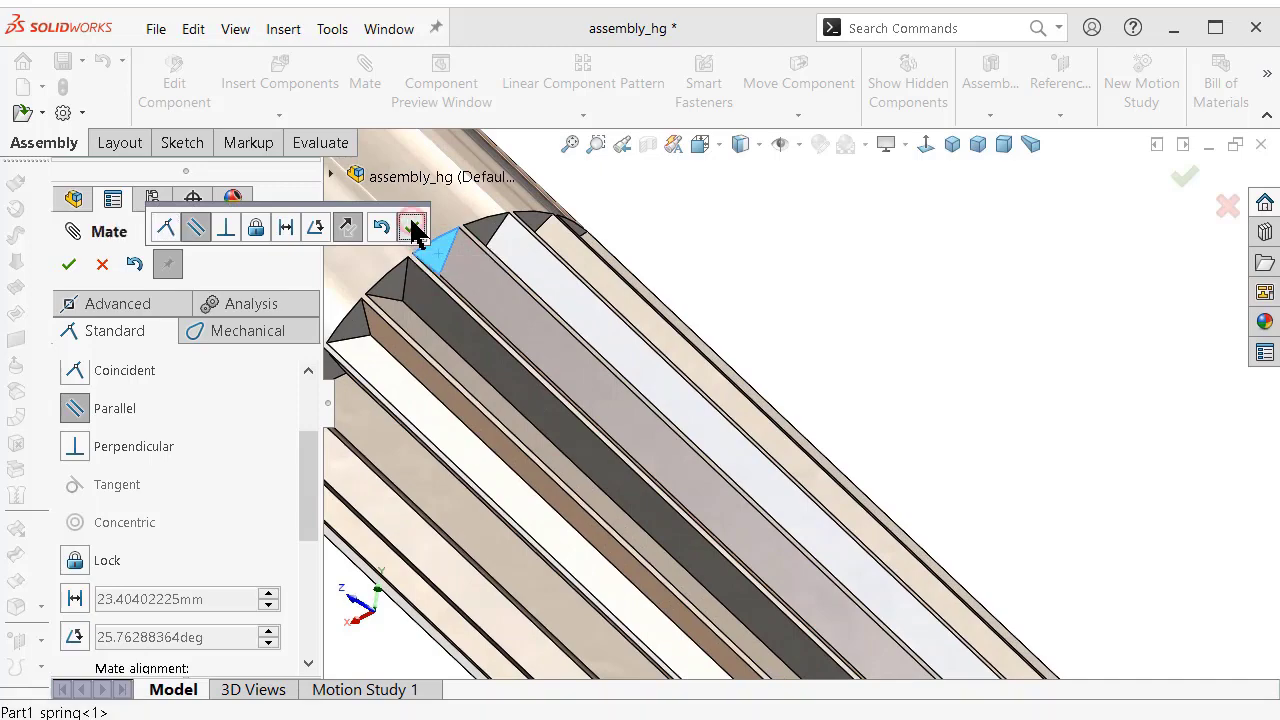
left_click(416, 230)
scroll(683, 388, "up", 3)
scroll(771, 443, "up", 2)
middle_click_drag(912, 545, 822, 567)
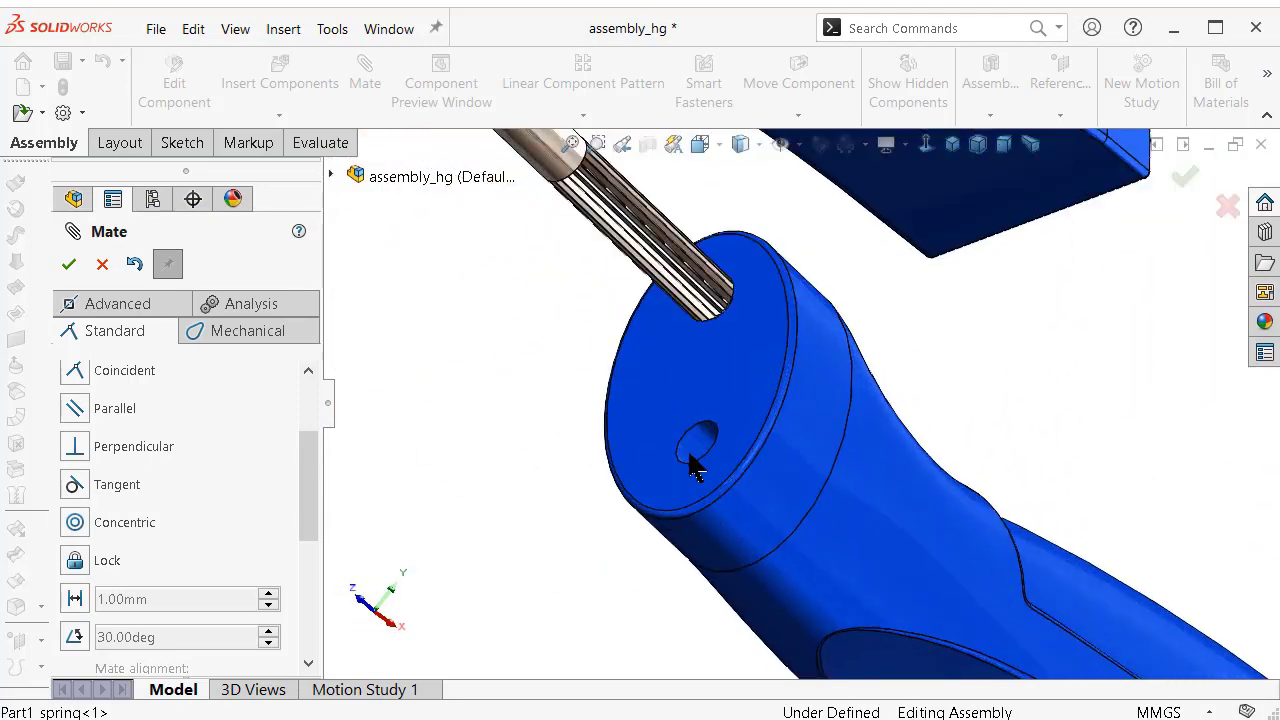
left_click(697, 470)
middle_click_drag(709, 366, 670, 237)
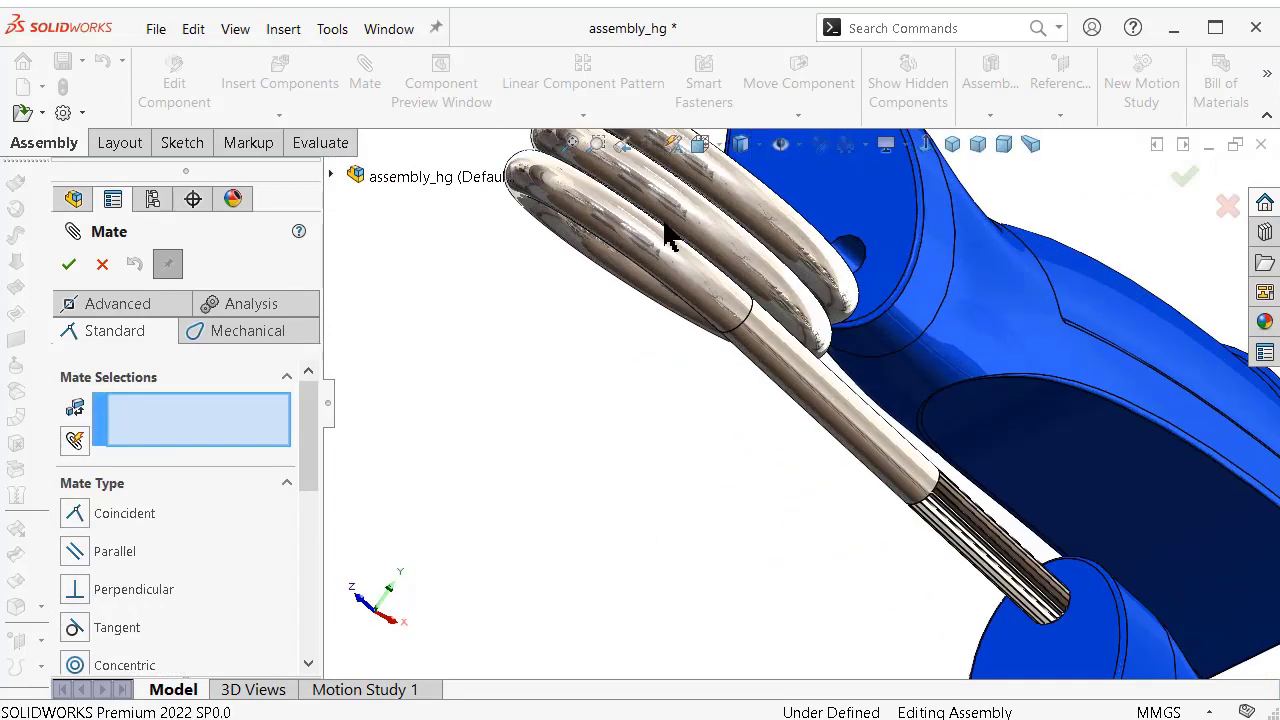
Make the spring rod's circular edge concentric with the handle's hole face.
left_click(745, 312)
middle_click_drag(752, 322, 818, 568)
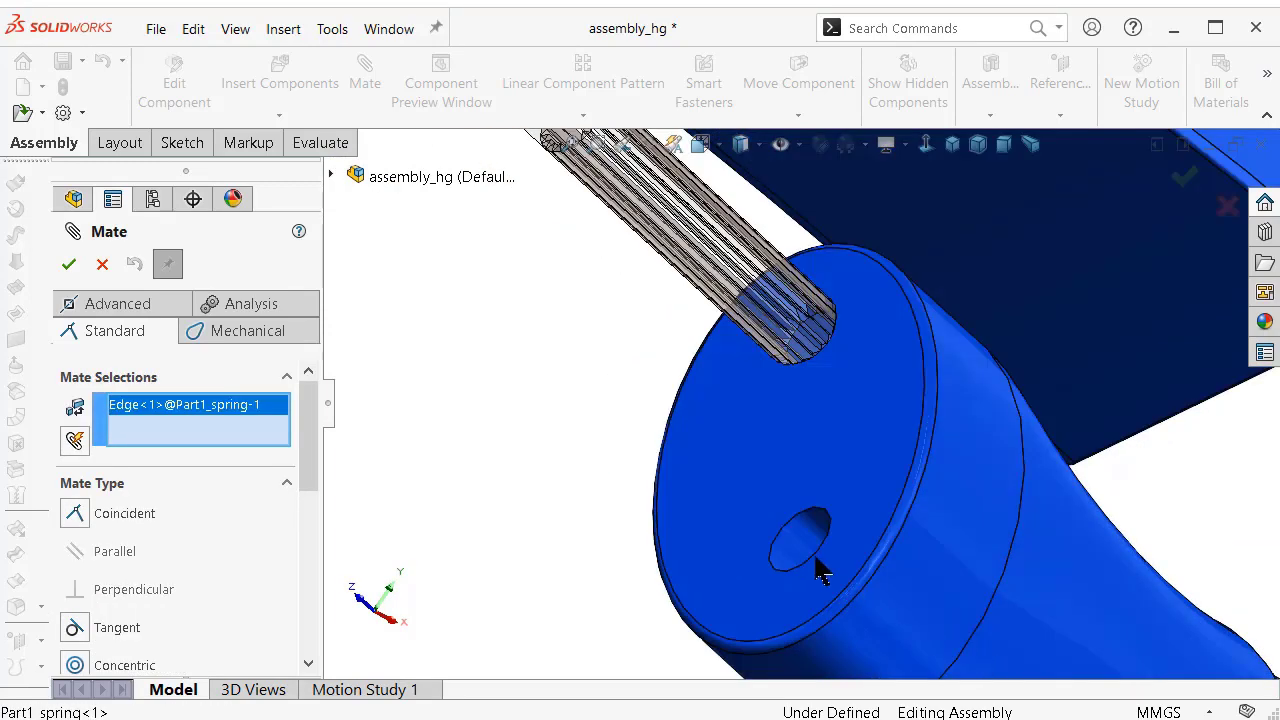
left_click(816, 563)
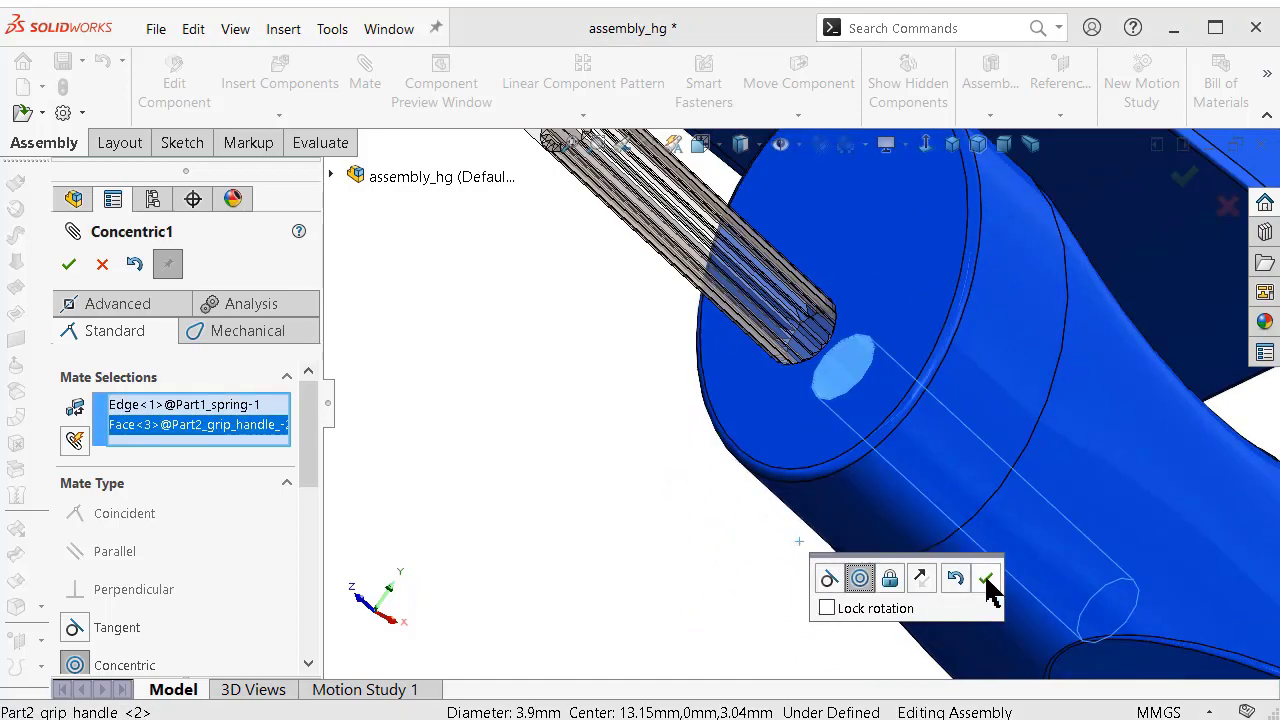
left_click(986, 588)
Add a concentric mate between the spring end's circular edge and the handle-end hole.
scroll(800, 405, "up", 3)
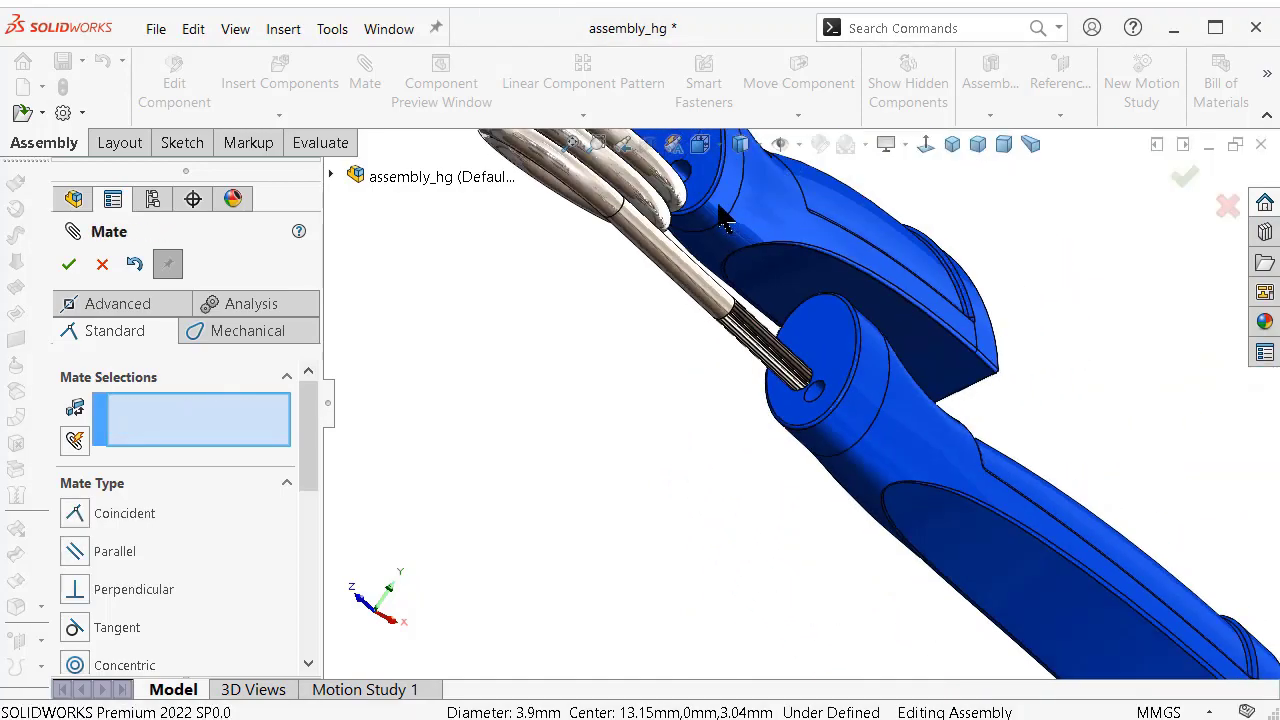
middle_click_drag(724, 220, 655, 444)
scroll(655, 444, "down", 3)
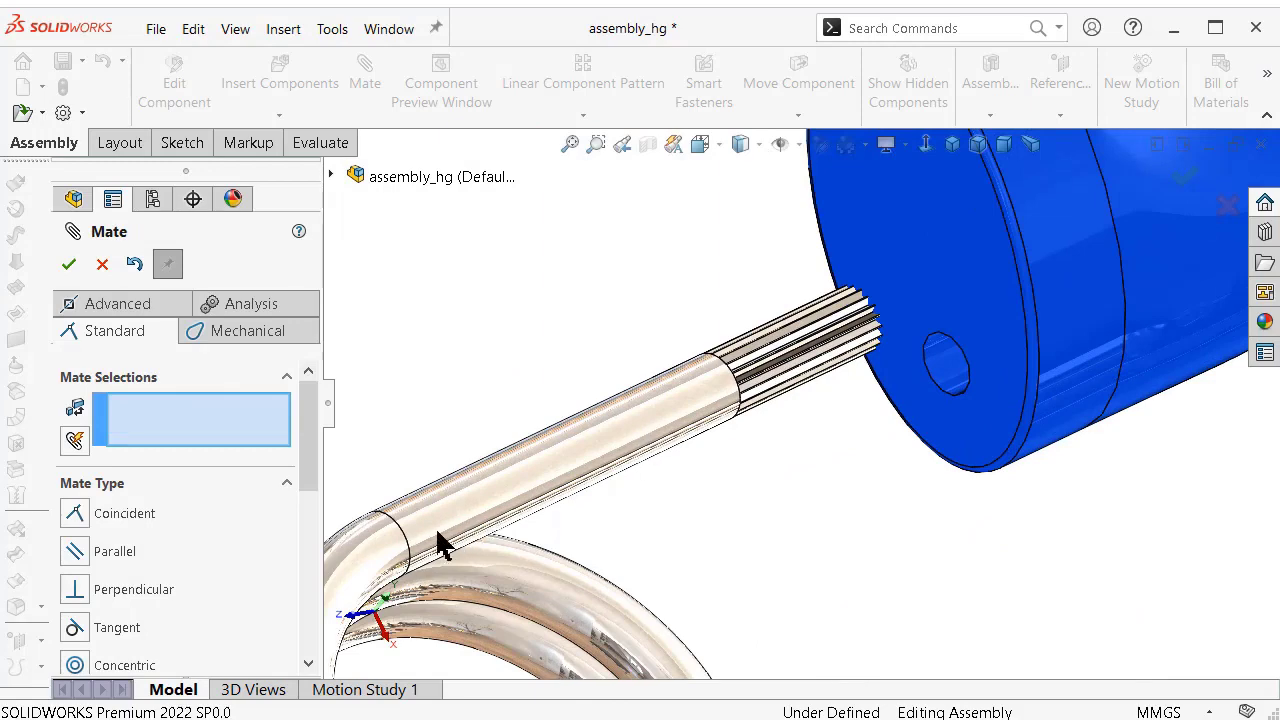
left_click(410, 558)
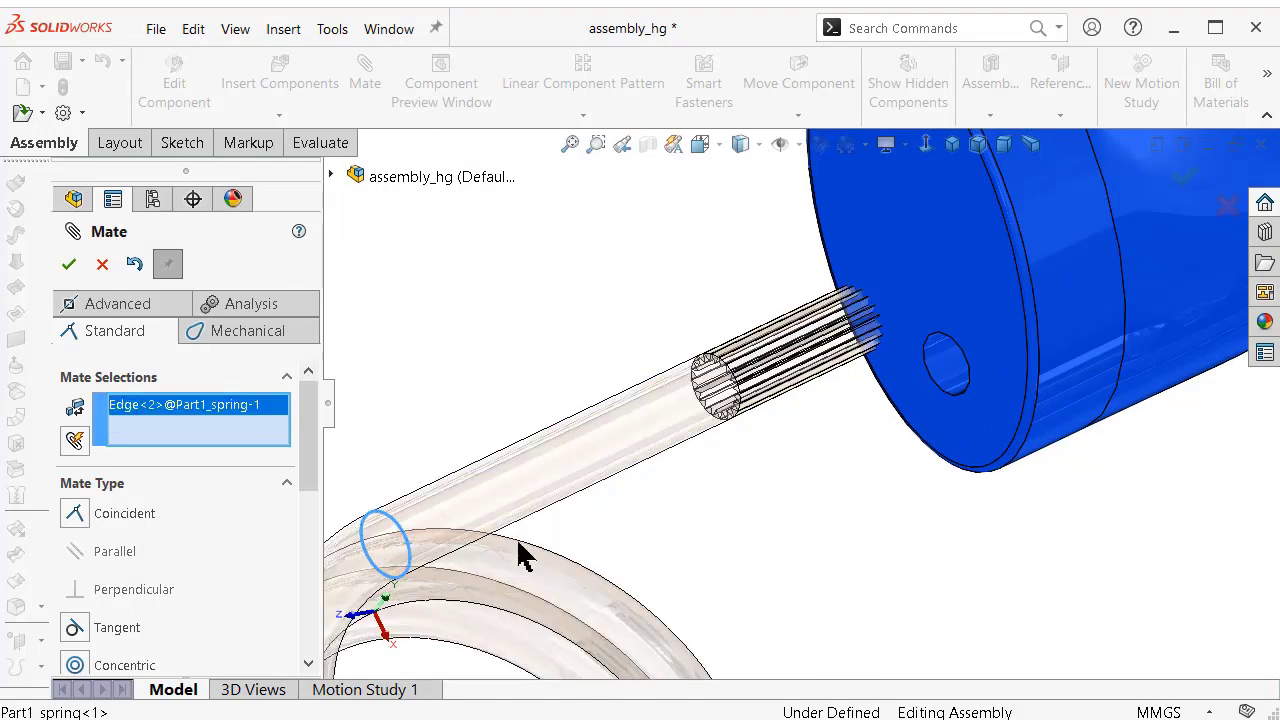
left_click(948, 372)
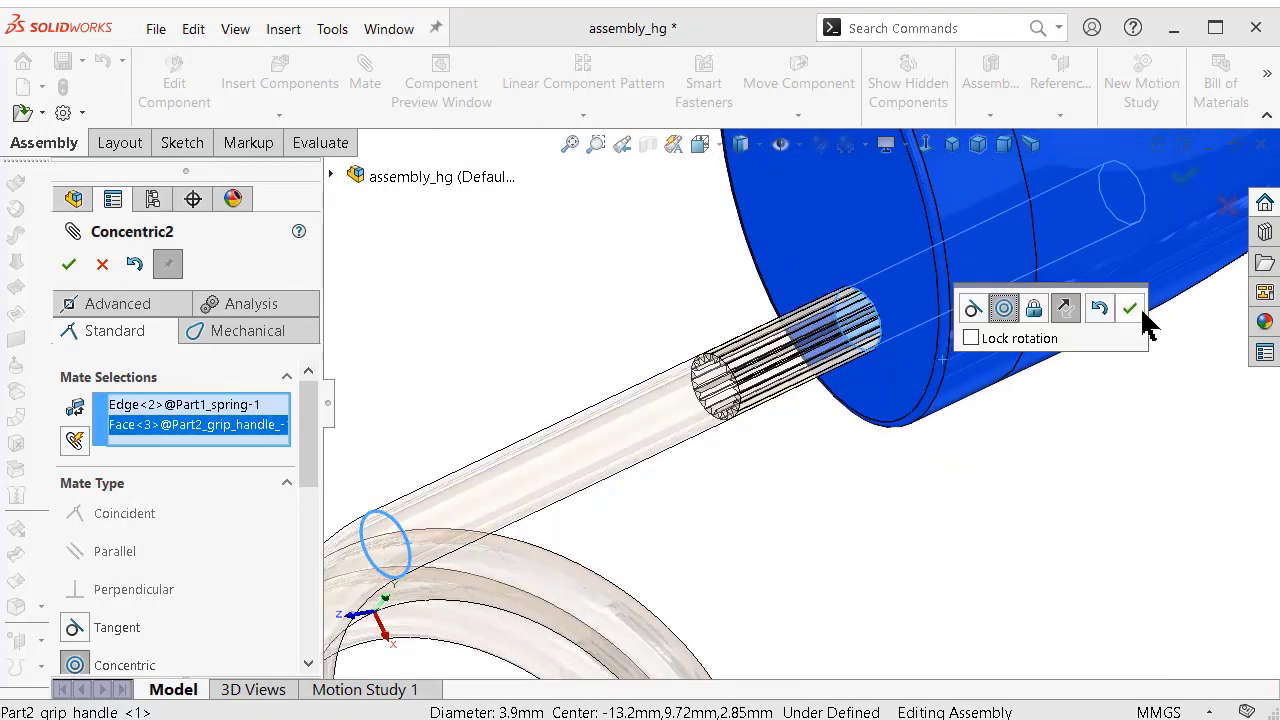
left_click(1130, 310)
Spin the upper handle about the spring axis and select the hole's inner face.
scroll(1106, 334, "up", 3)
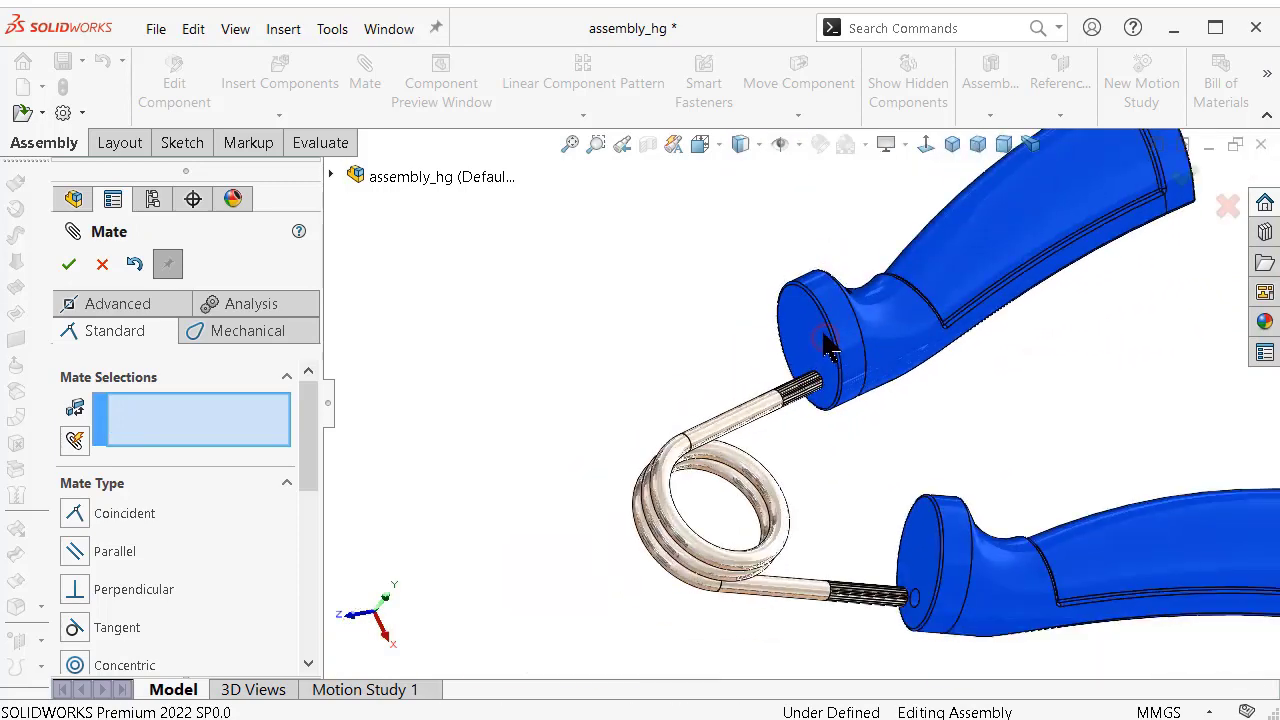
mouse_move(825, 345)
left_mouse_down()
mouse_move(808, 330)
mouse_move(855, 310)
mouse_move(766, 300)
left_mouse_up()
scroll(903, 366, "down", 2)
scroll(923, 360, "down", 2)
scroll(768, 425, "down", 3)
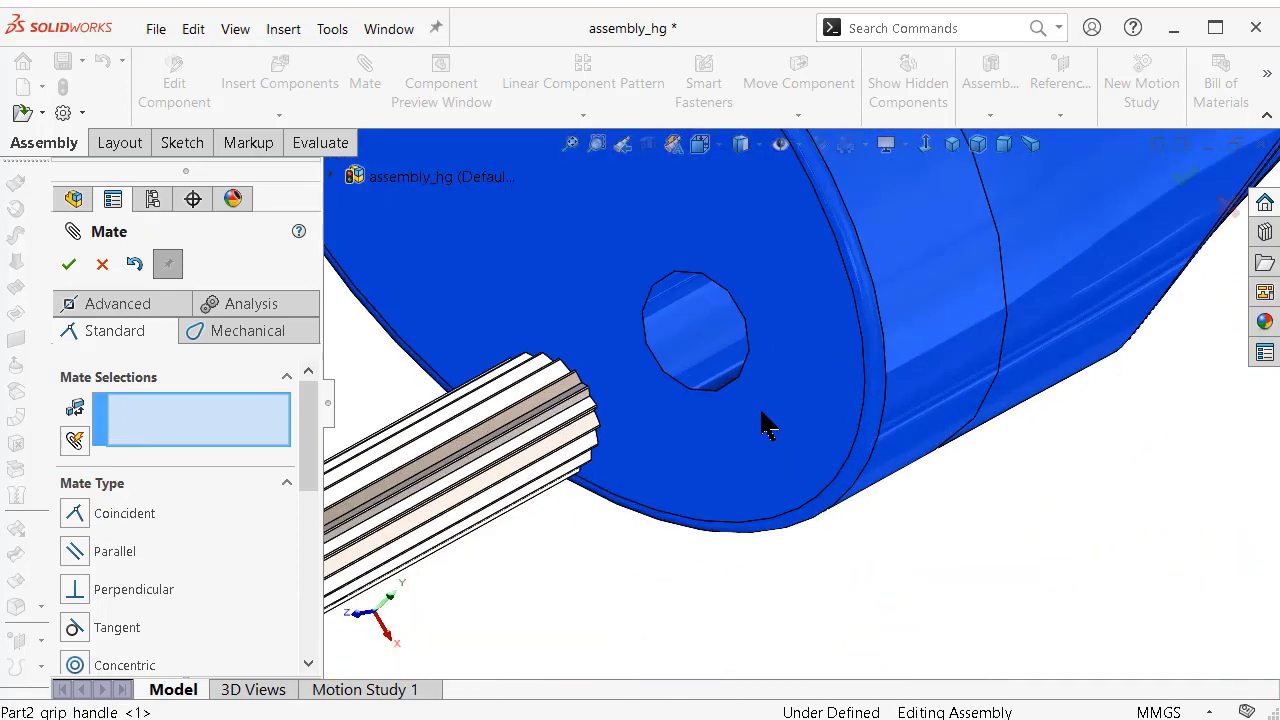
mouse_move(766, 425)
middle_mouse_down()
mouse_move(771, 371)
mouse_move(823, 337)
middle_mouse_up()
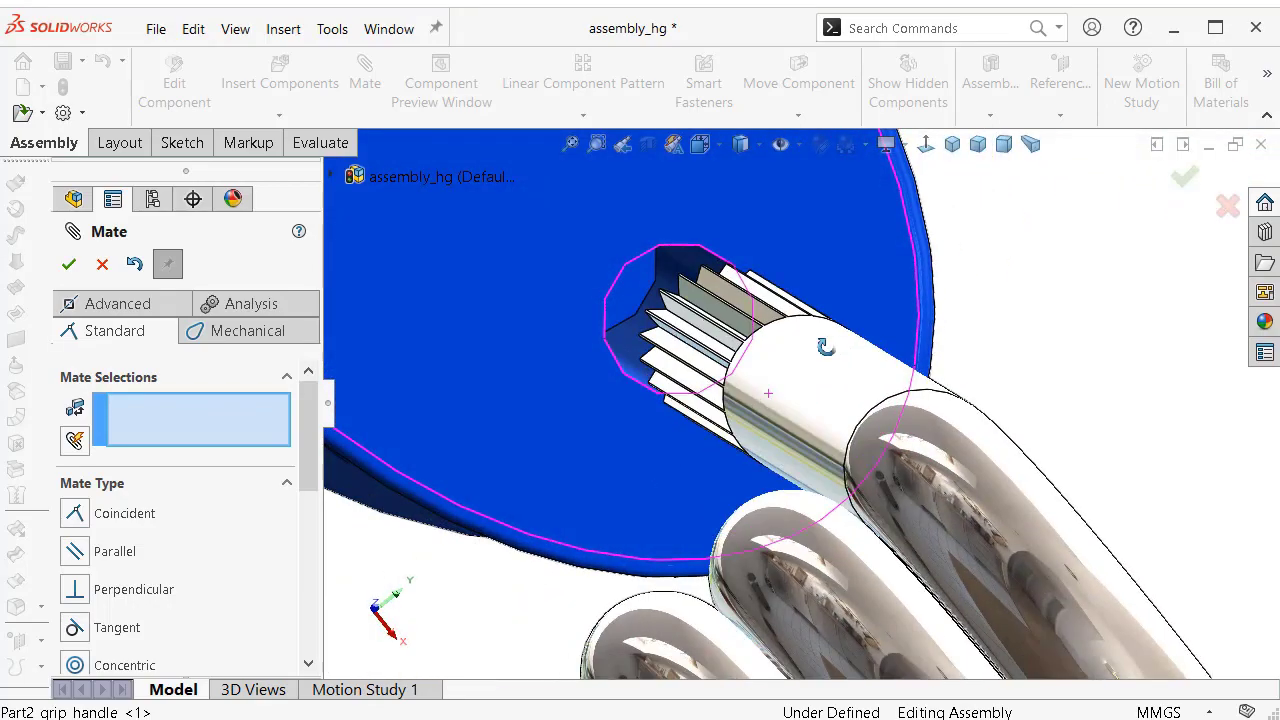
left_click(660, 302)
middle_click_drag(666, 294, 623, 405)
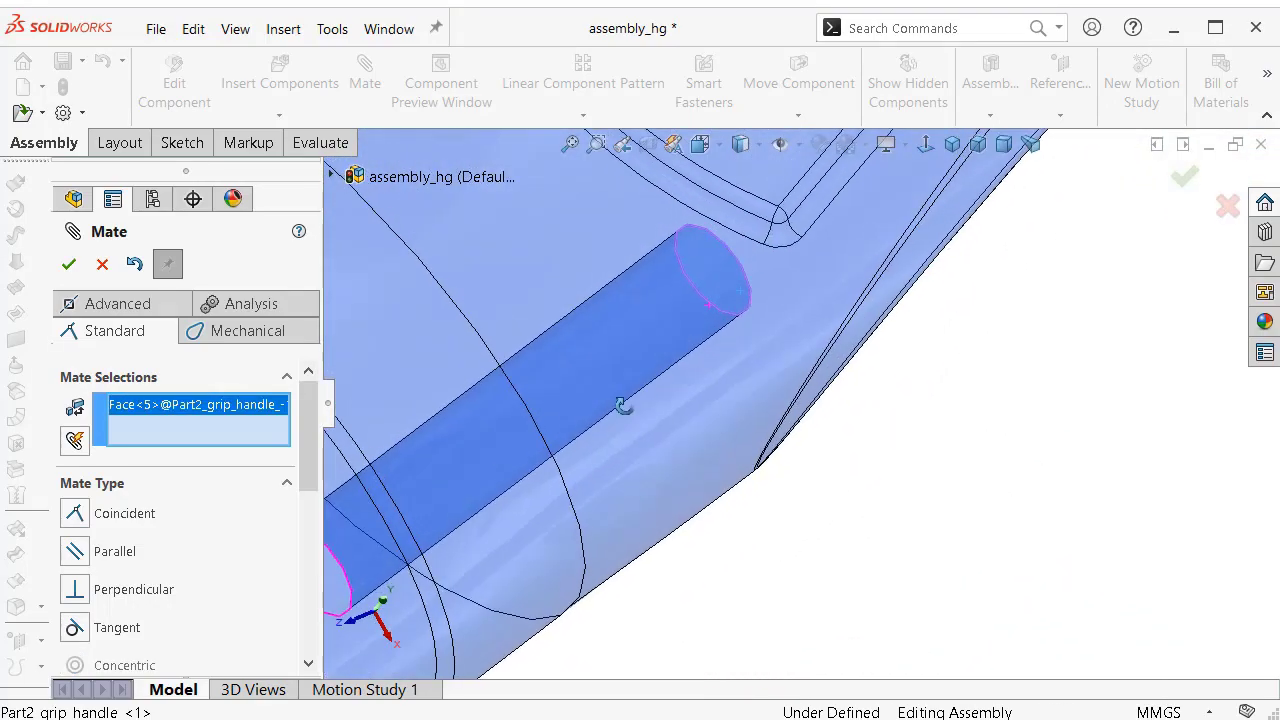
scroll(534, 520, "up", 3)
scroll(457, 606, "up", 2)
scroll(430, 615, "down", 3)
Mate the upper spring shaft face coincident with the handle hole face.
scroll(492, 622, "down", 2)
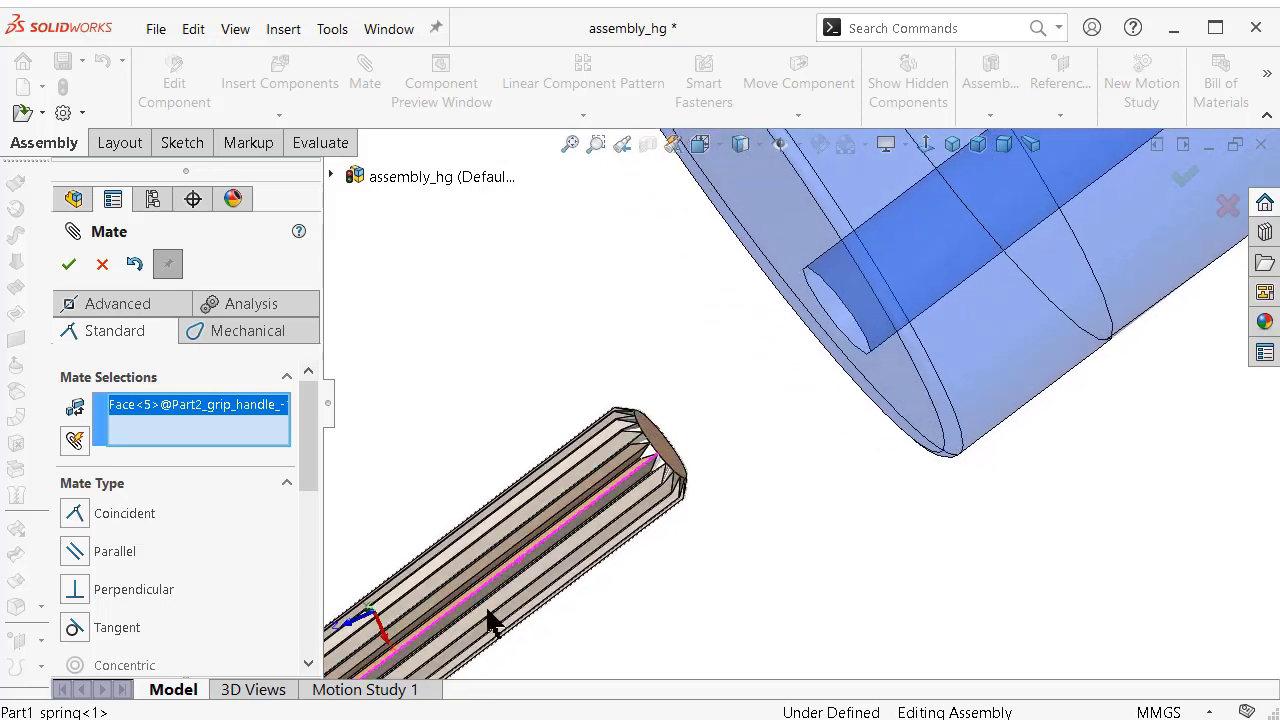
left_click(672, 458)
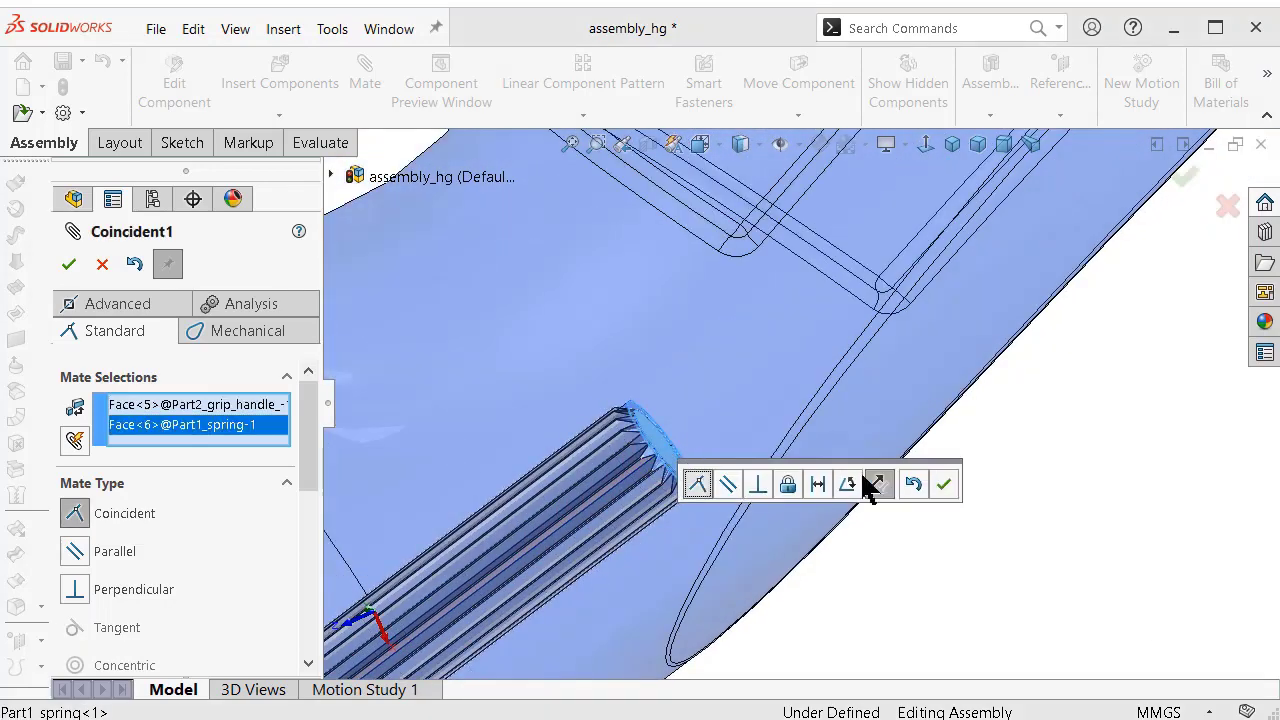
left_click(945, 485)
scroll(940, 540, "up", 3)
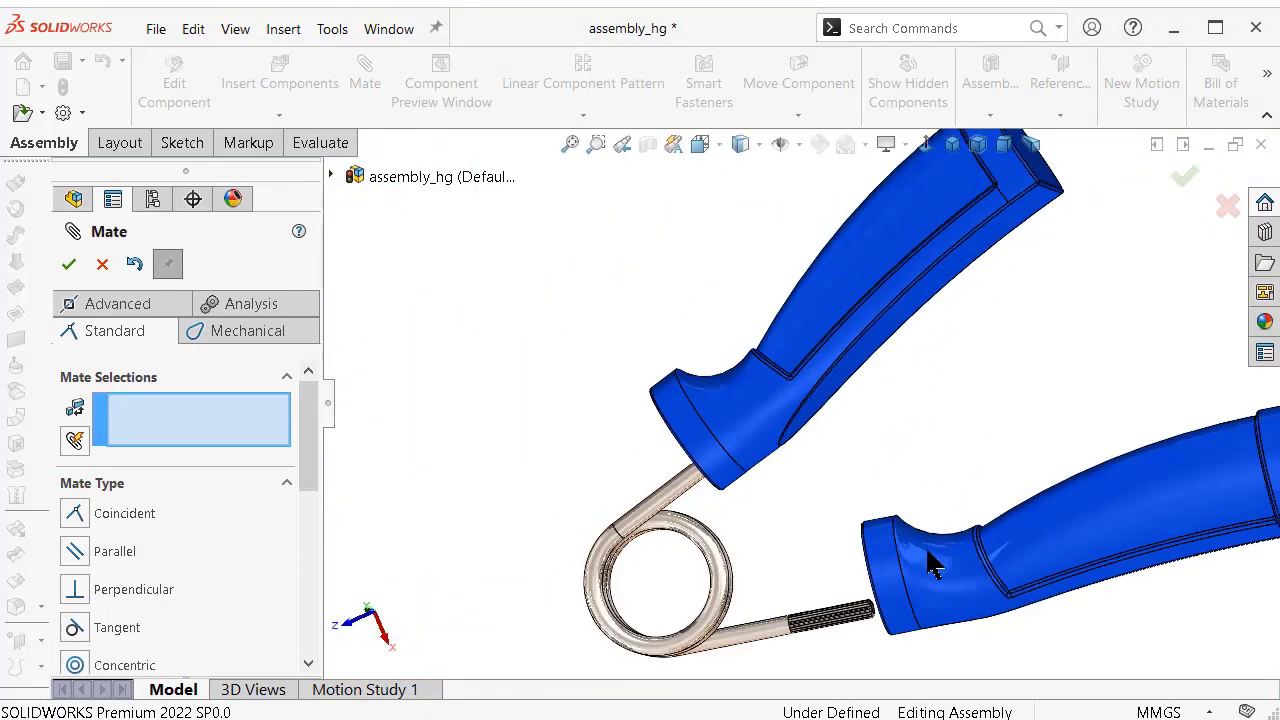
scroll(965, 590, "up", 1)
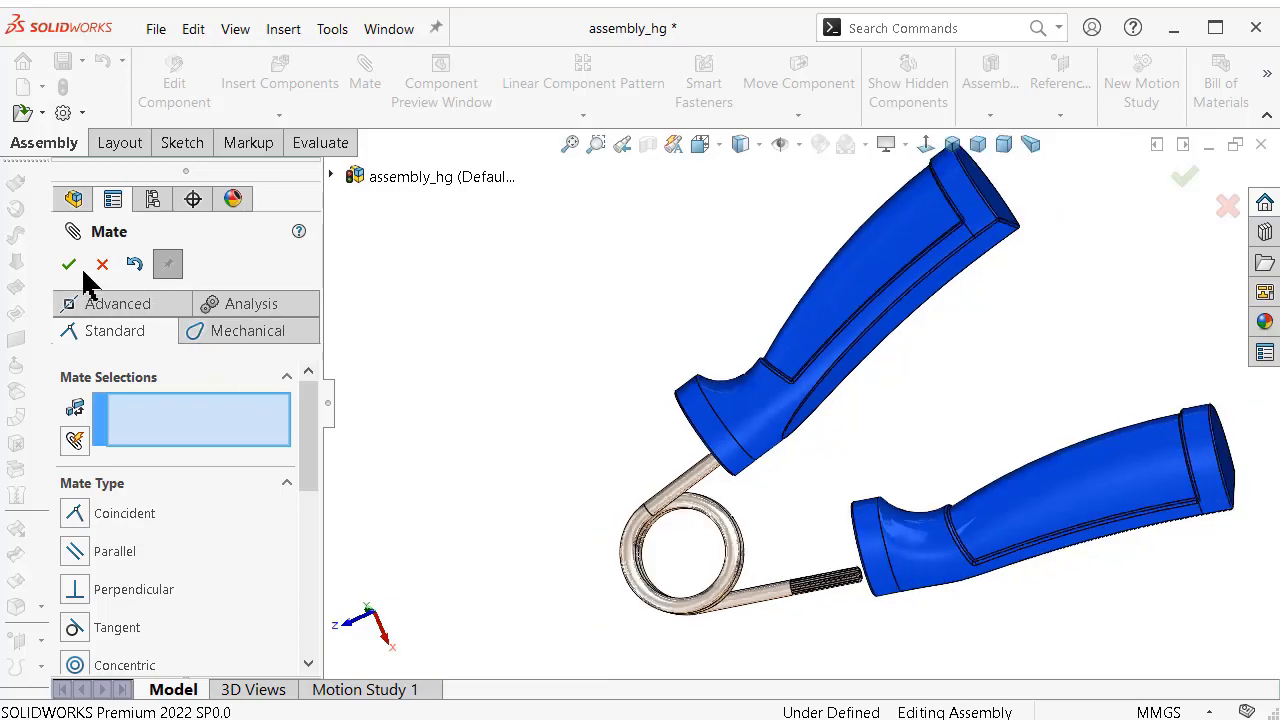
Pick a face on the lower spring shaft, then clear the wrongly picked face.
middle_click_drag(880, 570, 840, 625)
scroll(845, 600, "down", 5)
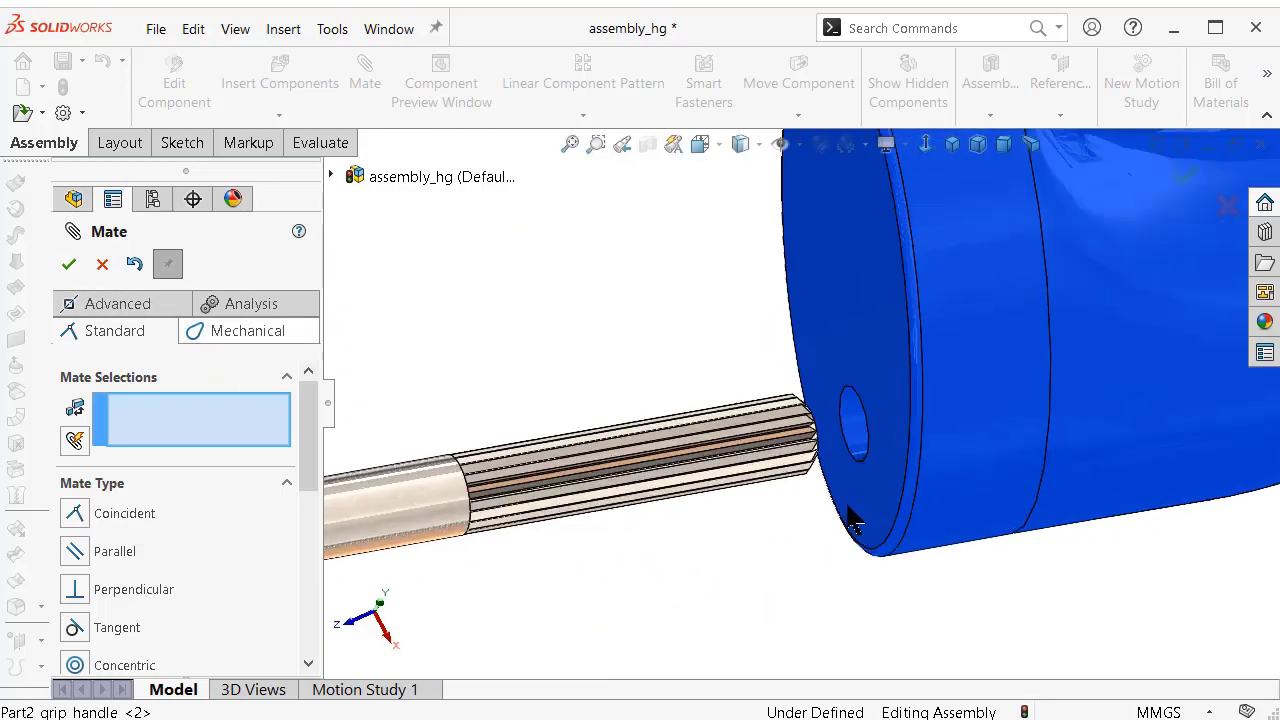
scroll(857, 460, "down", 2)
scroll(866, 425, "down", 1)
scroll(890, 420, "down", 1)
mouse_move(898, 420)
middle_mouse_down()
mouse_move(940, 435)
mouse_move(712, 320)
middle_mouse_up()
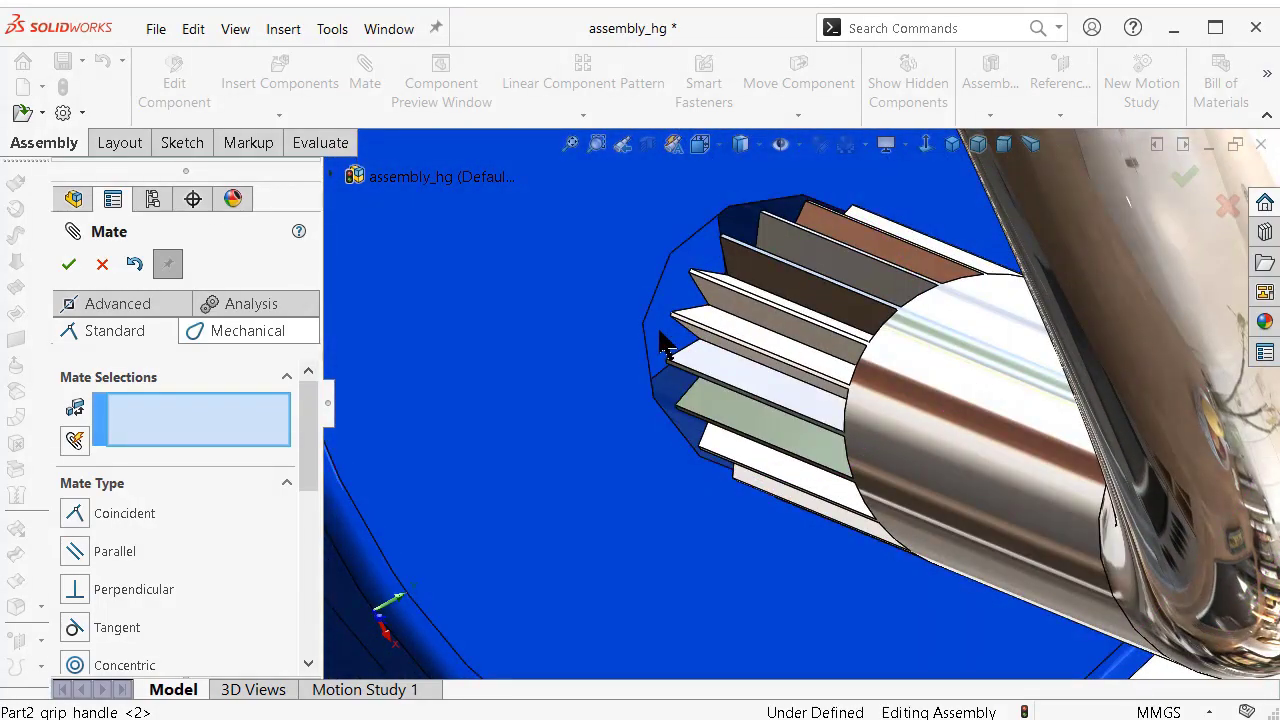
left_click(667, 345)
scroll(671, 343, "up", 3)
middle_click_drag(680, 345, 808, 348)
right_click(283, 429)
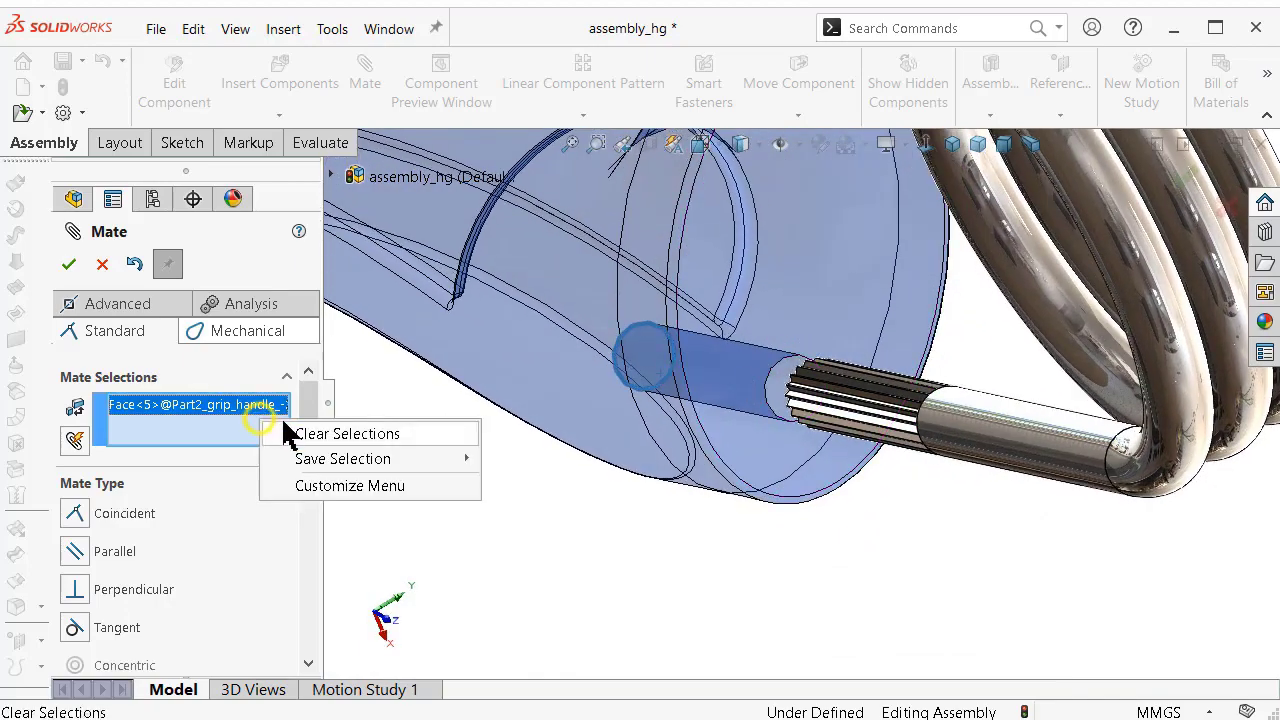
left_click(320, 434)
Add Coincident2 between the lower handle's hole face and the lower shaft's end face.
mouse_move(700, 380)
middle_mouse_down()
mouse_move(755, 390)
mouse_move(775, 370)
mouse_move(820, 415)
middle_mouse_up()
scroll(820, 415, "down", 5)
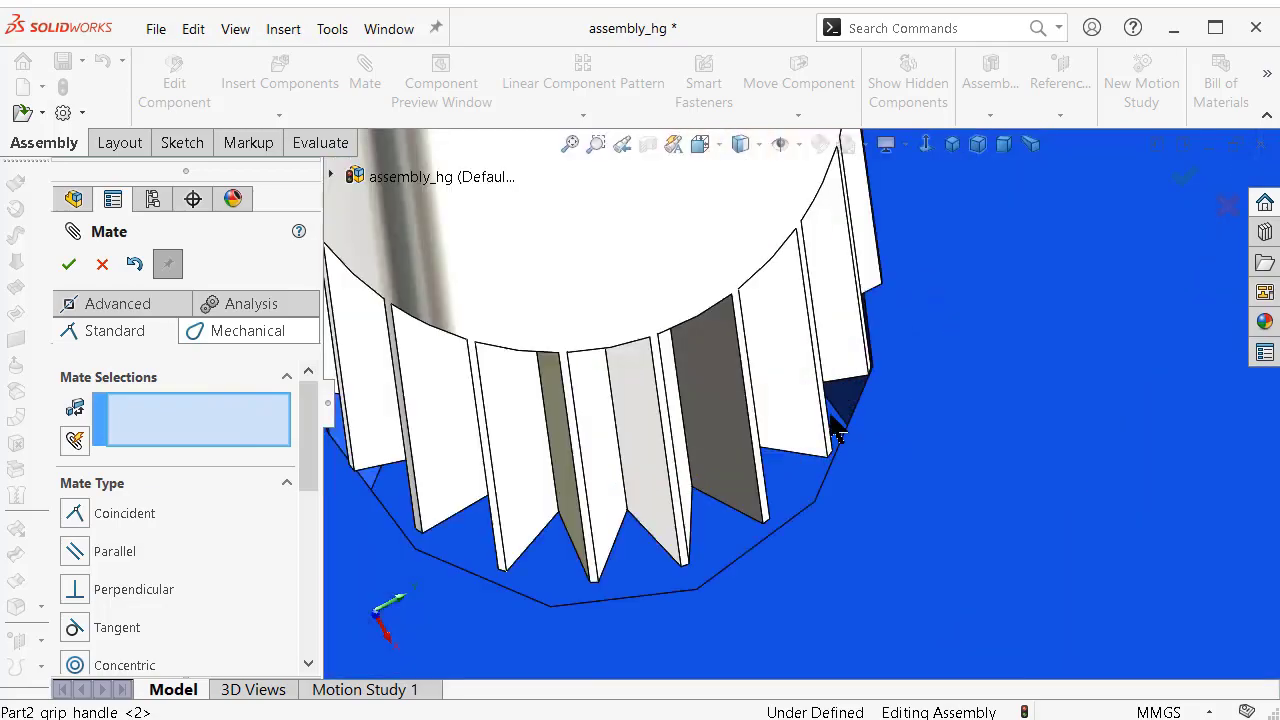
left_click(735, 548)
scroll(723, 543, "up", 2)
mouse_move(723, 543)
middle_mouse_down()
mouse_move(746, 500)
mouse_move(706, 457)
mouse_move(638, 425)
middle_mouse_up()
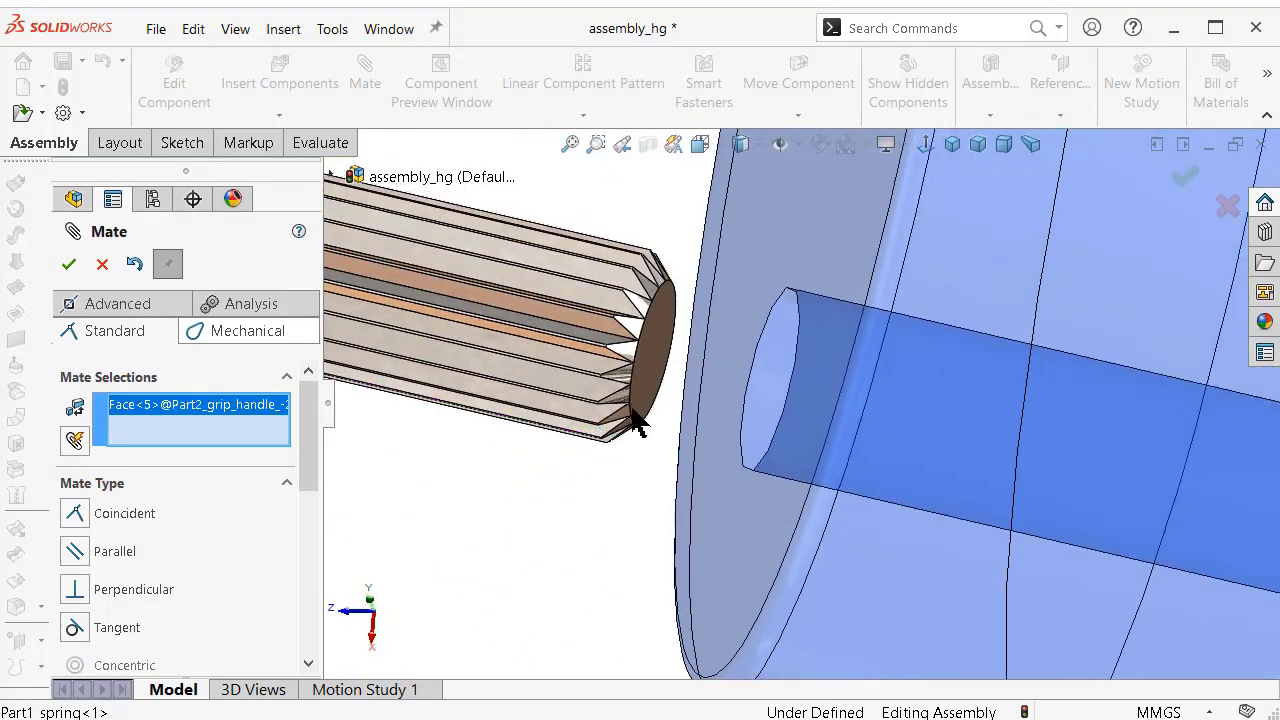
left_click(650, 398)
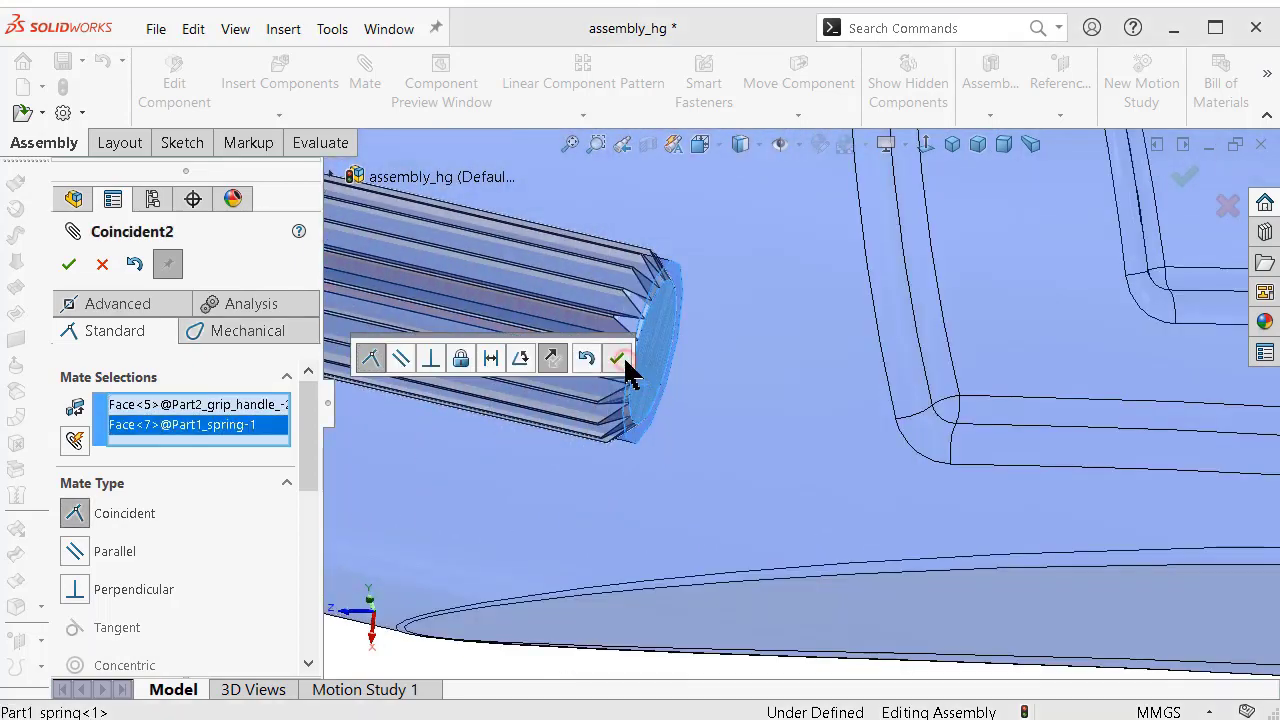
left_click(619, 358)
Swing the lower handle around the spring end and close the Mate tool.
scroll(771, 354, "up", 3)
mouse_move(771, 354)
middle_mouse_down()
mouse_move(823, 354)
mouse_move(912, 276)
mouse_move(850, 290)
mouse_move(808, 257)
middle_mouse_up()
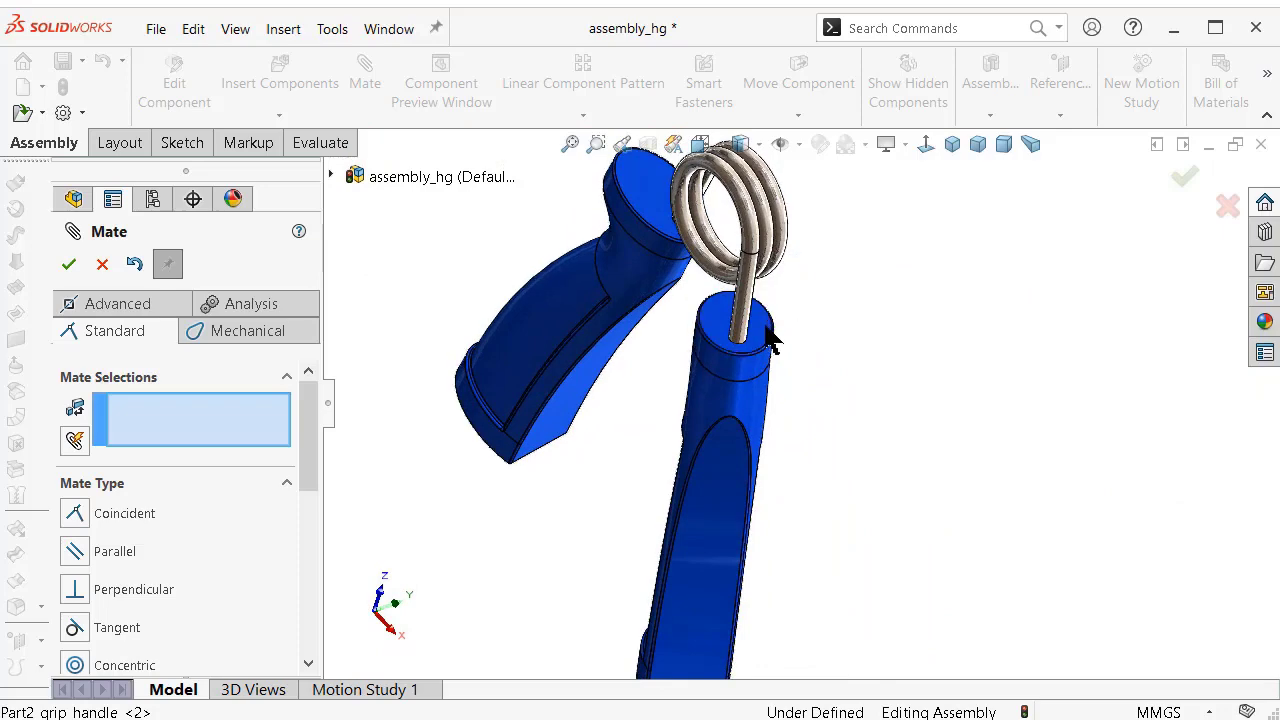
left_click_drag(770, 338, 764, 325)
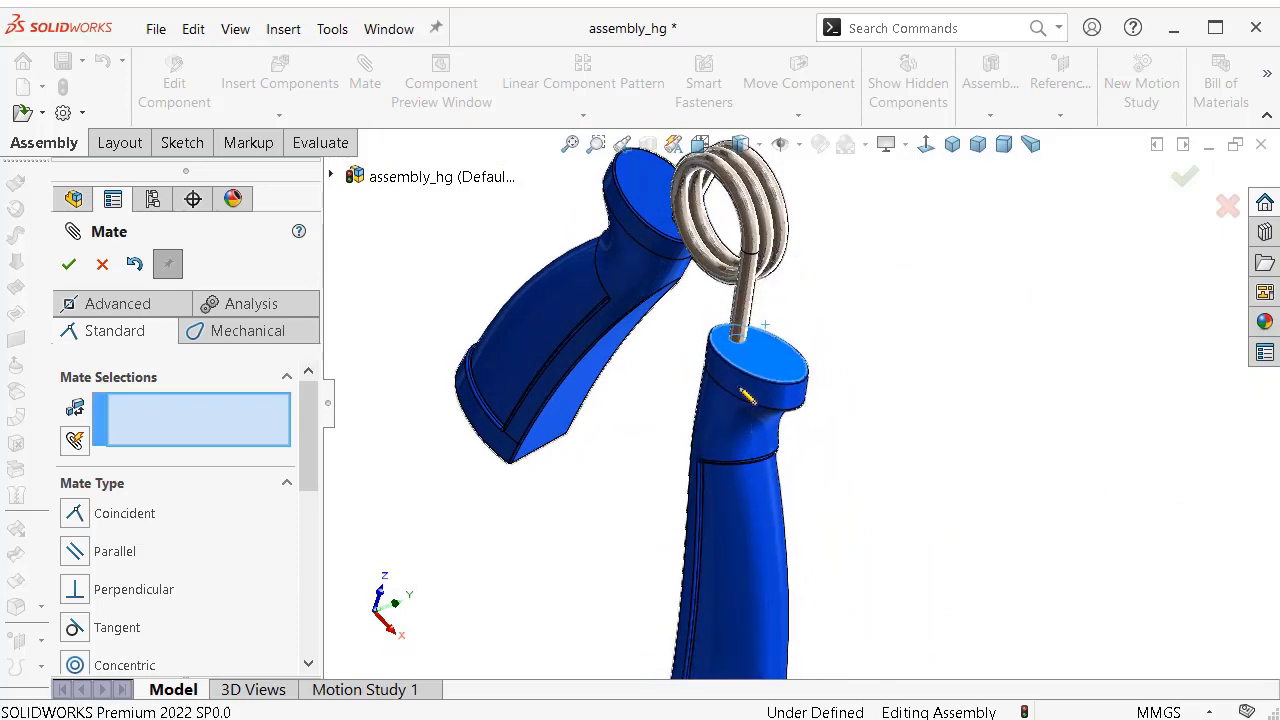
left_click(68, 263)
scroll(623, 394, "up", 2)
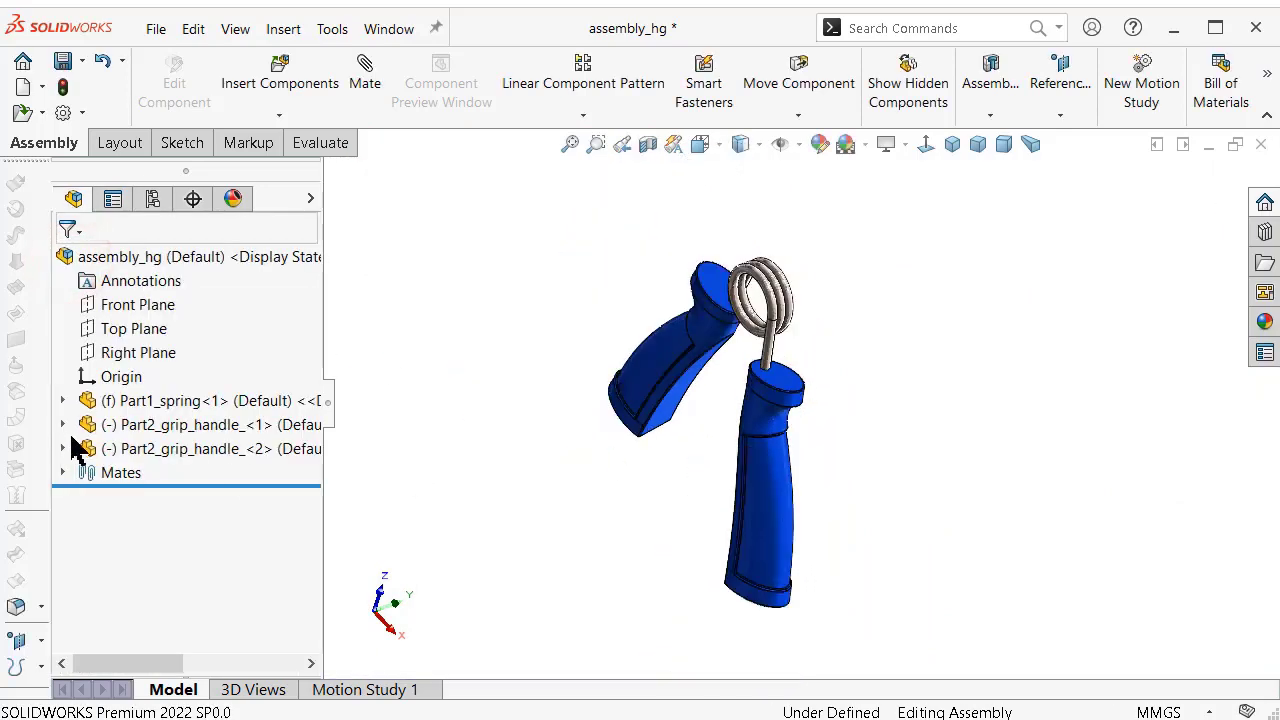
Select grip_handle<1>'s Top plane and view it normal to the screen.
left_click(62, 424)
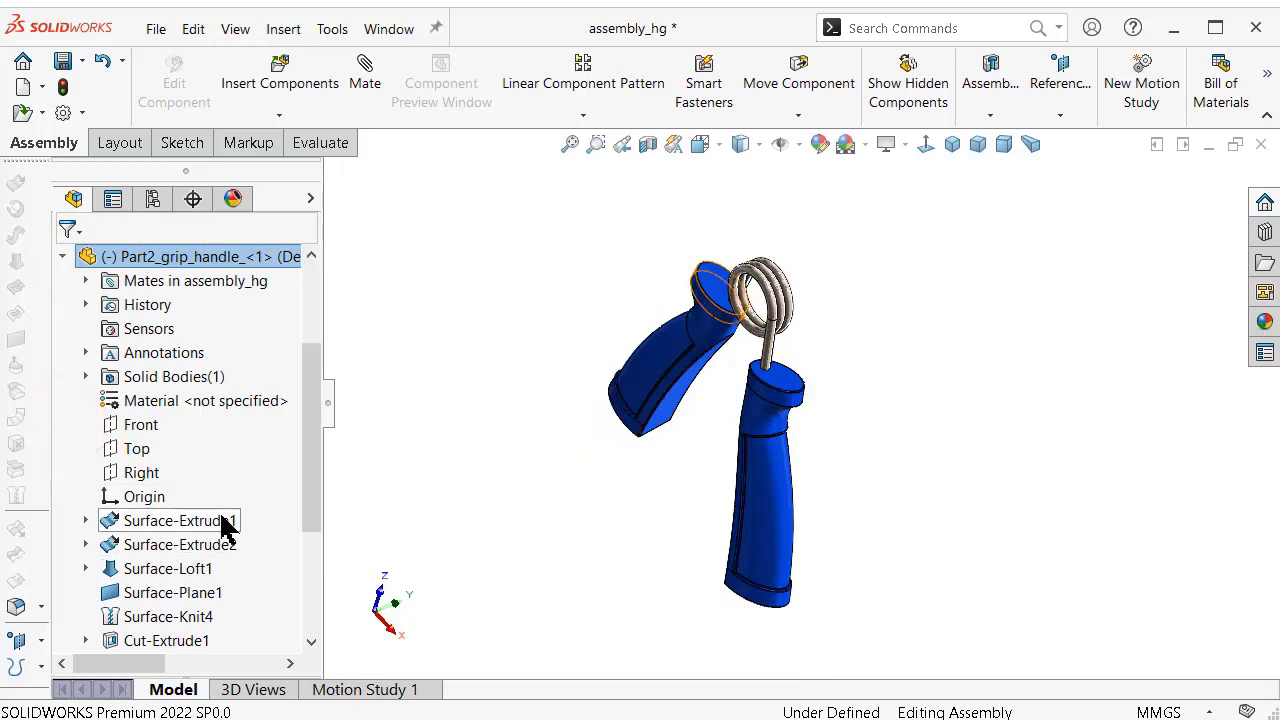
left_click(140, 448)
key("ctrl+8")
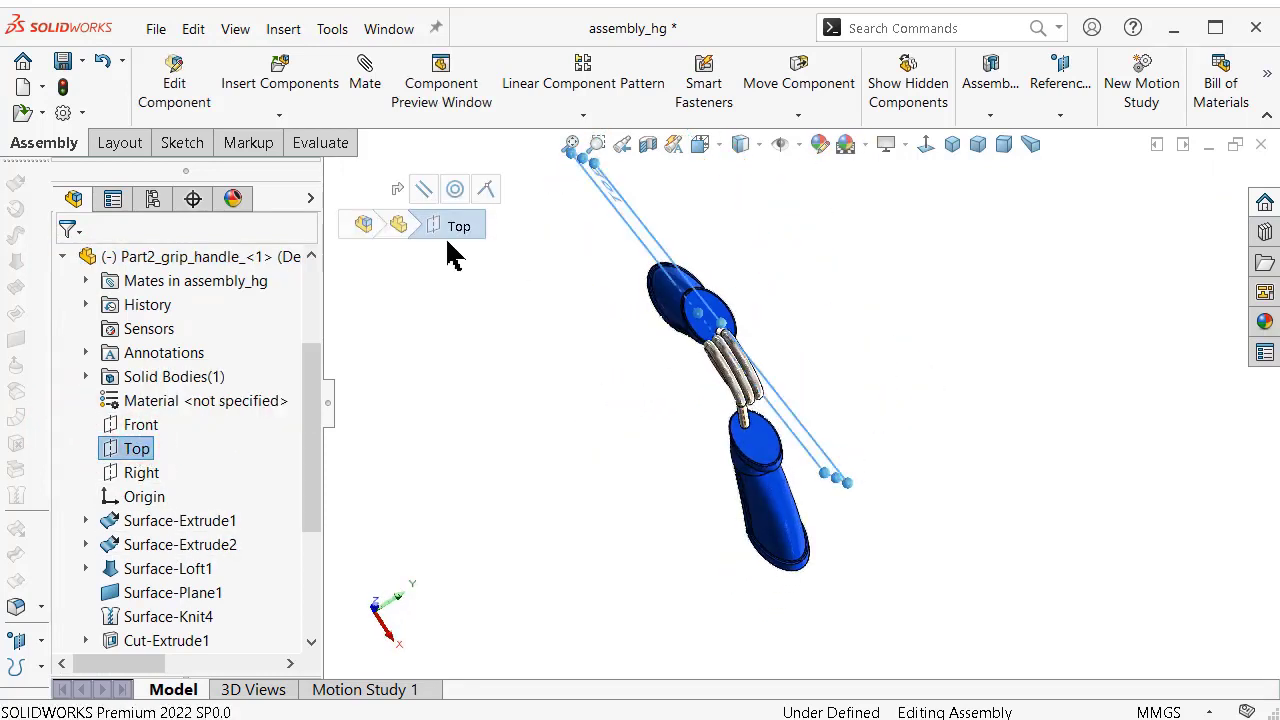
Add Parallel3 to grip_handle<2>'s Top plane, fully defining the gripper assembly.
left_click(365, 78)
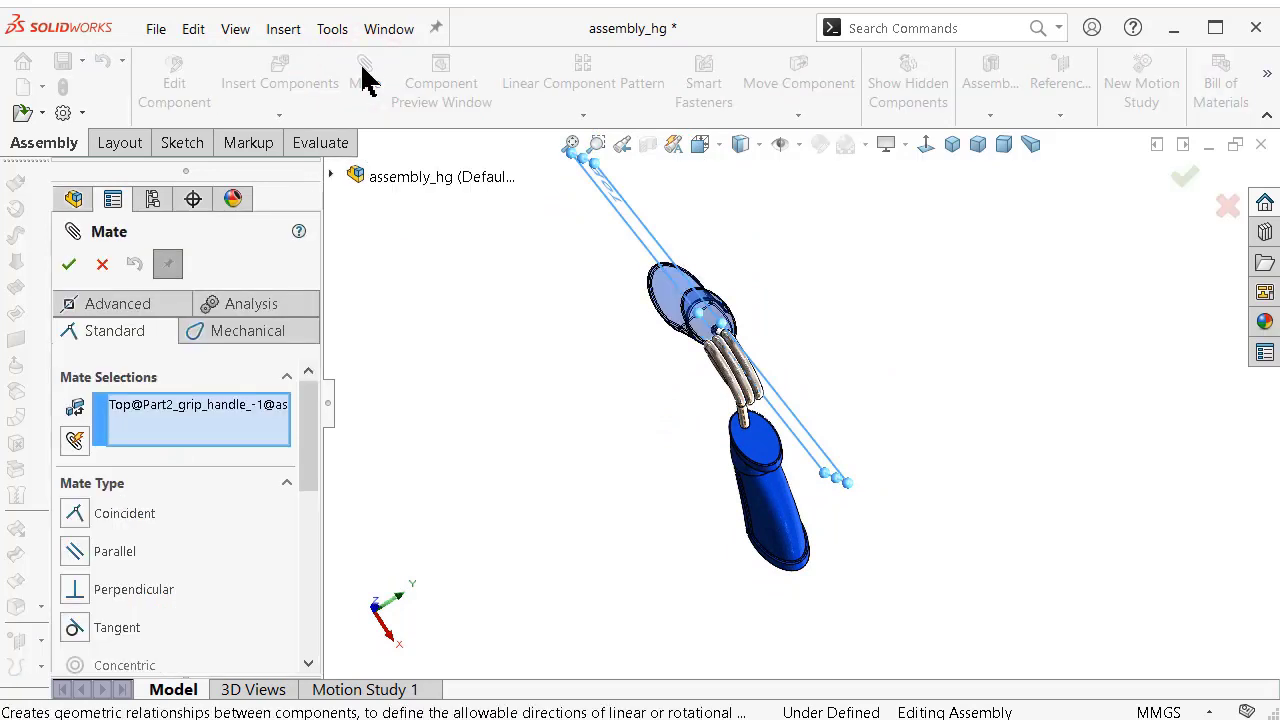
left_click(334, 177)
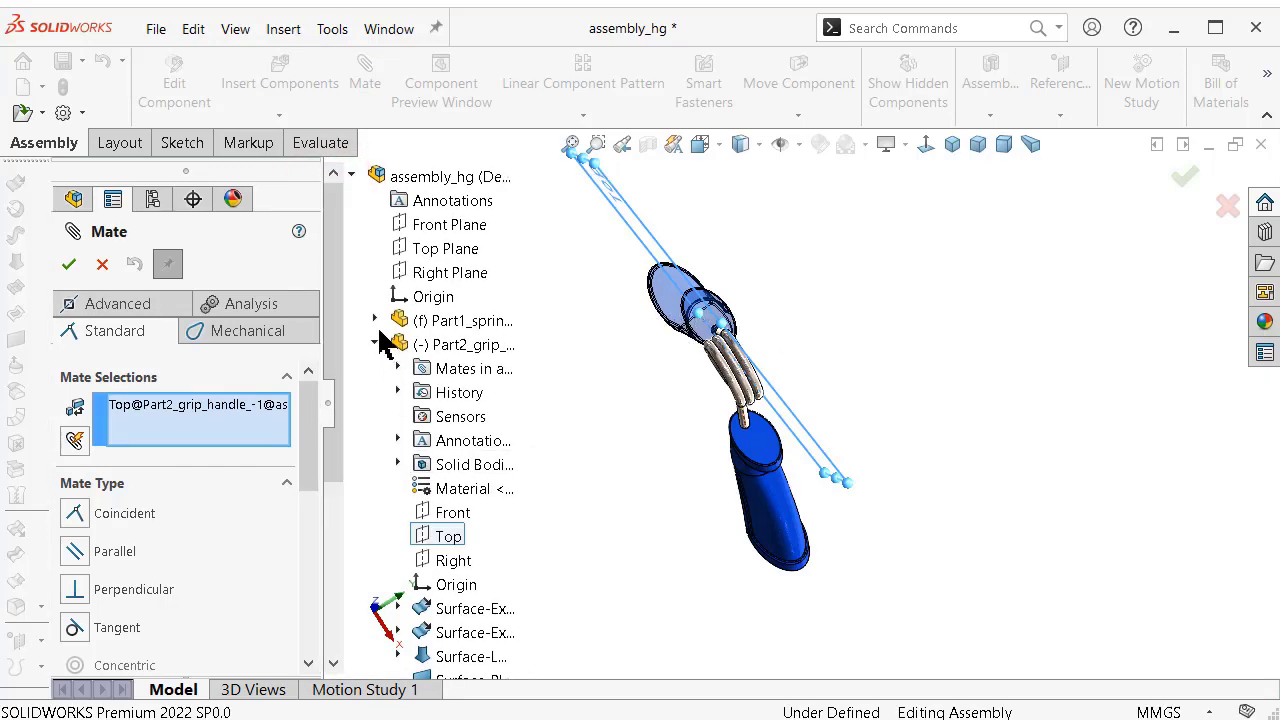
left_click(376, 344)
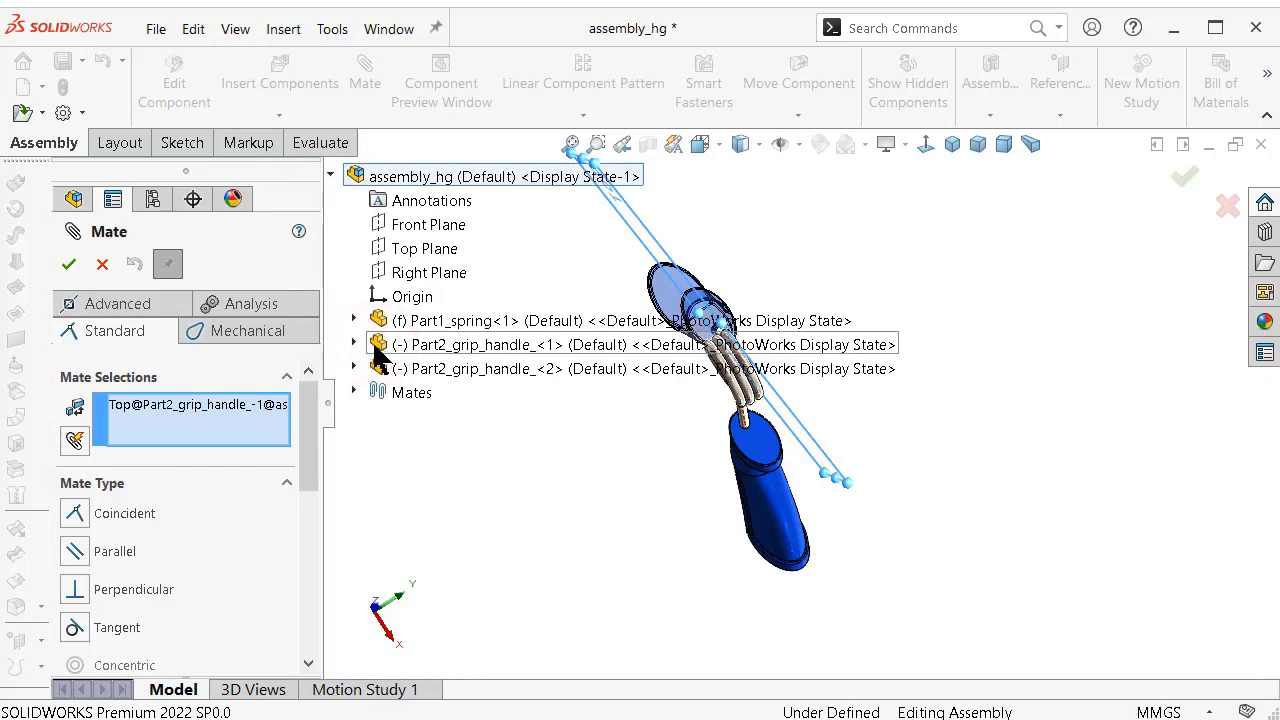
left_click(353, 344)
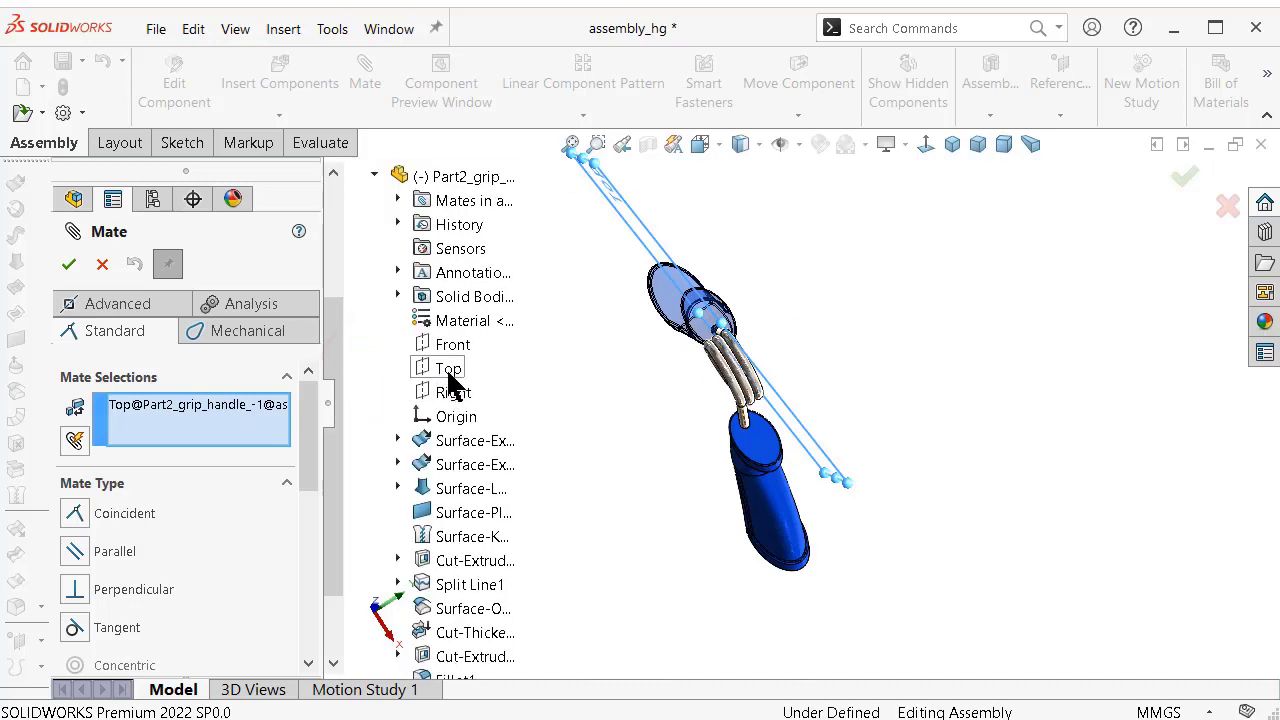
left_click(449, 372)
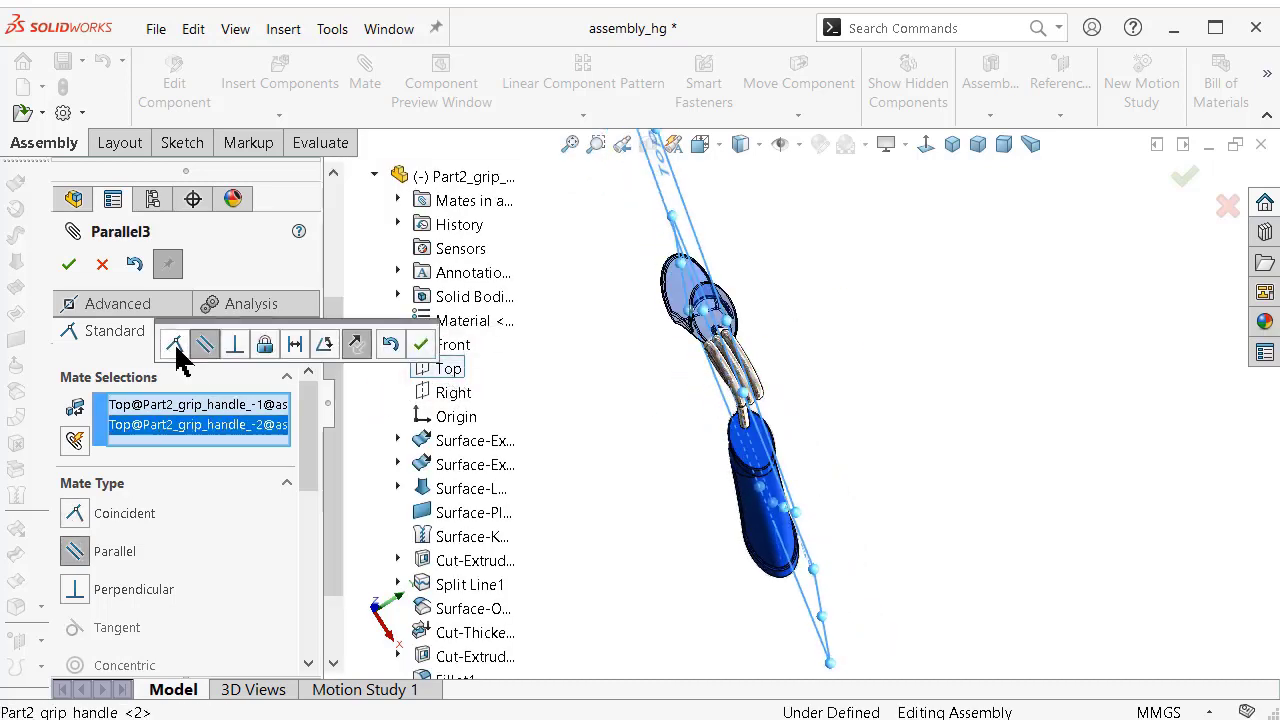
left_click(421, 345)
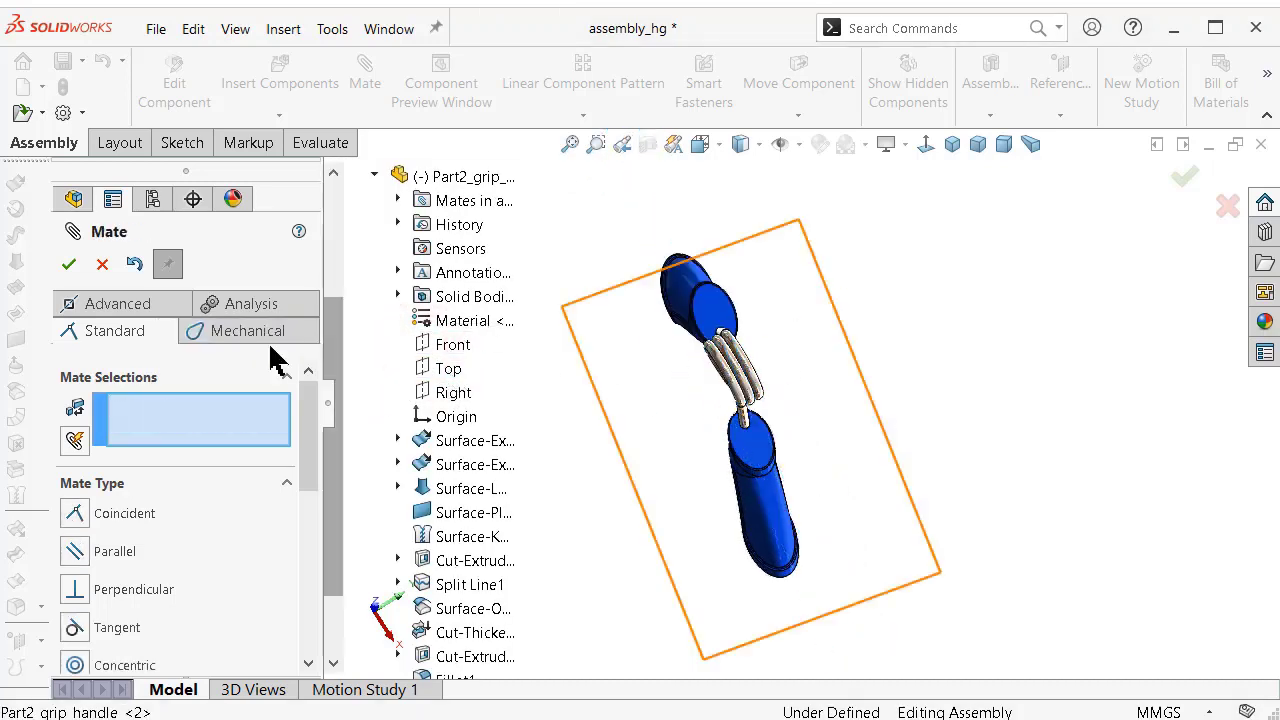
left_click(70, 268)
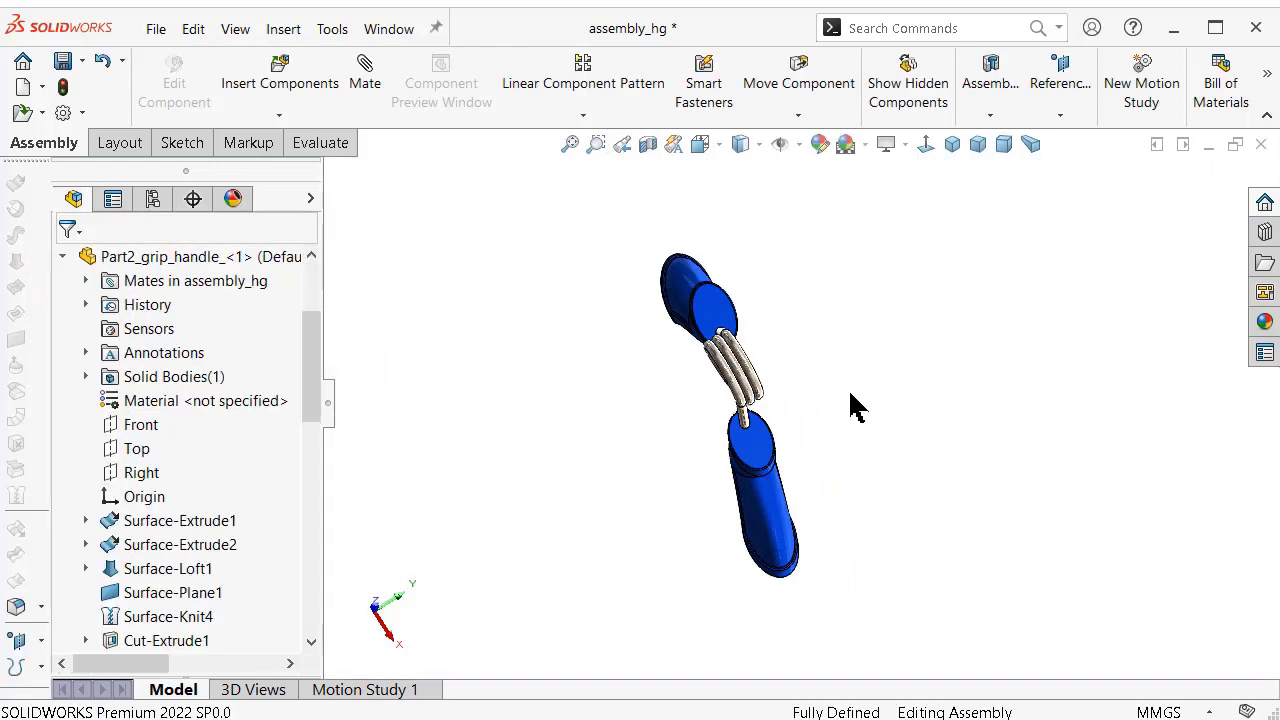
mouse_move(849, 406)
middle_mouse_down()
mouse_move(831, 380)
mouse_move(867, 245)
mouse_move(943, 194)
mouse_move(889, 486)
mouse_move(820, 400)
mouse_move(834, 306)
middle_mouse_up()
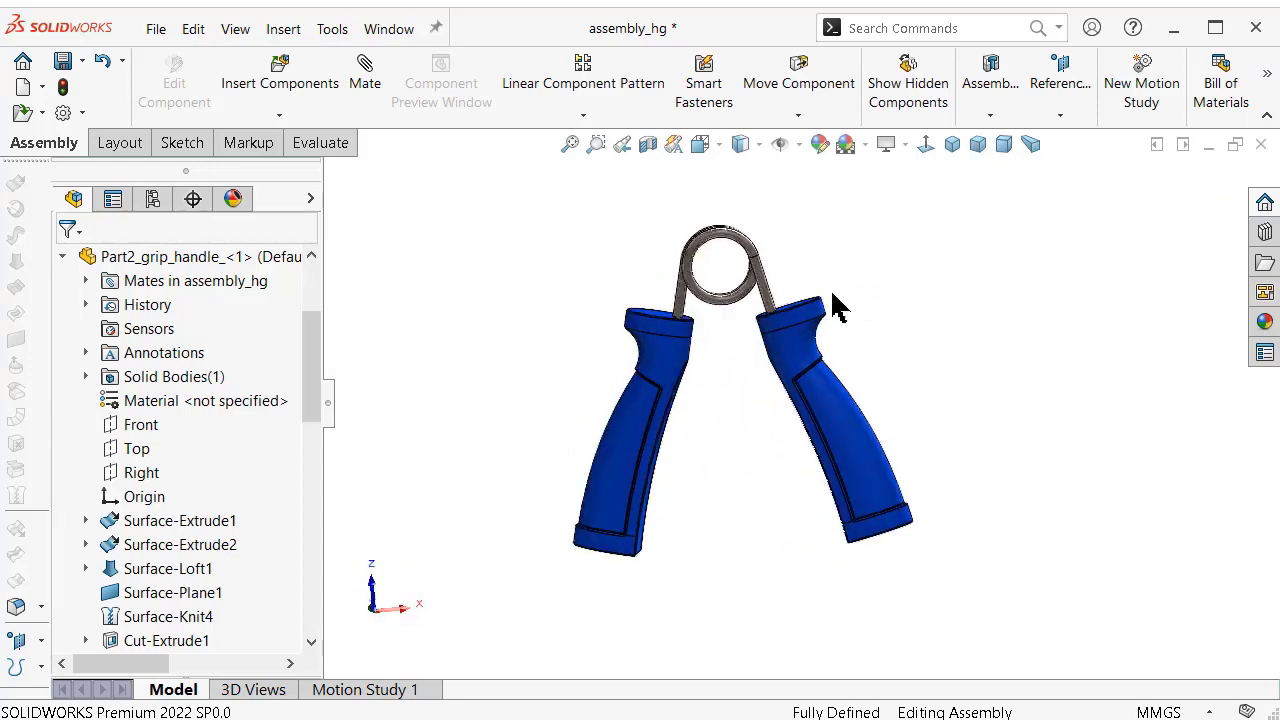
scroll(749, 377, "down", 3)
middle_click_drag(749, 377, 815, 338)
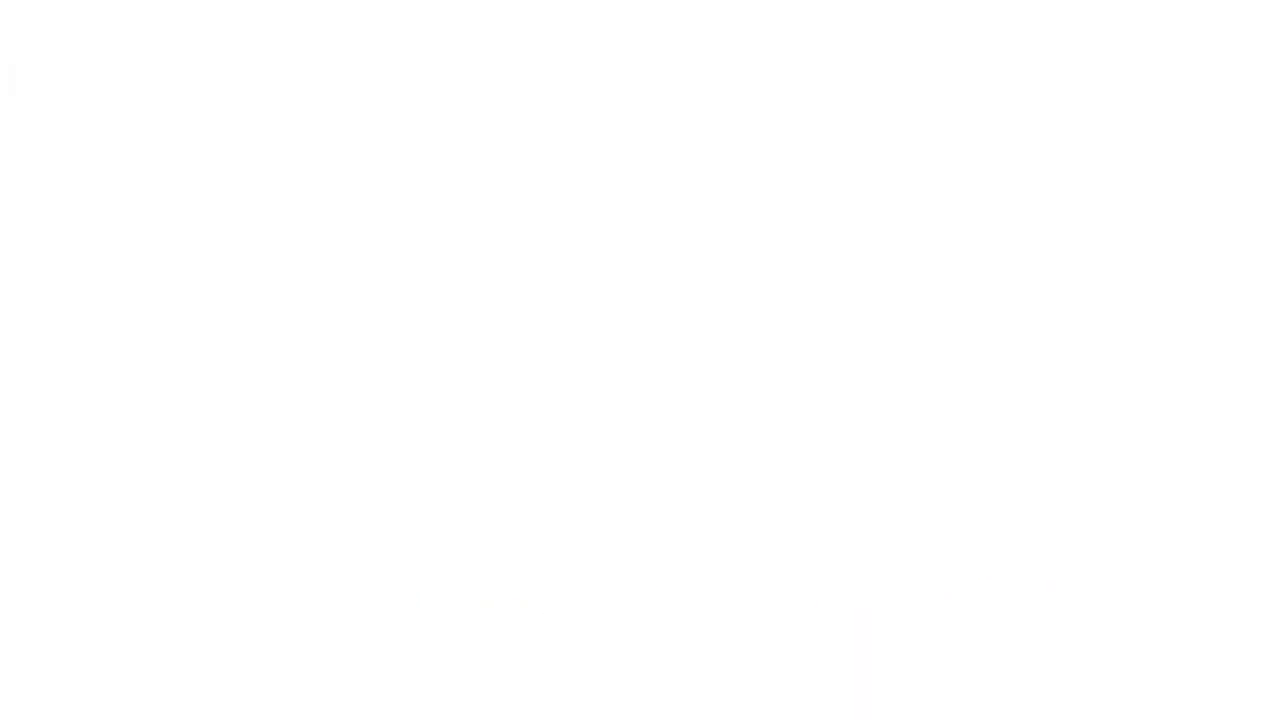
middle_click_drag(756, 499, 758, 598)
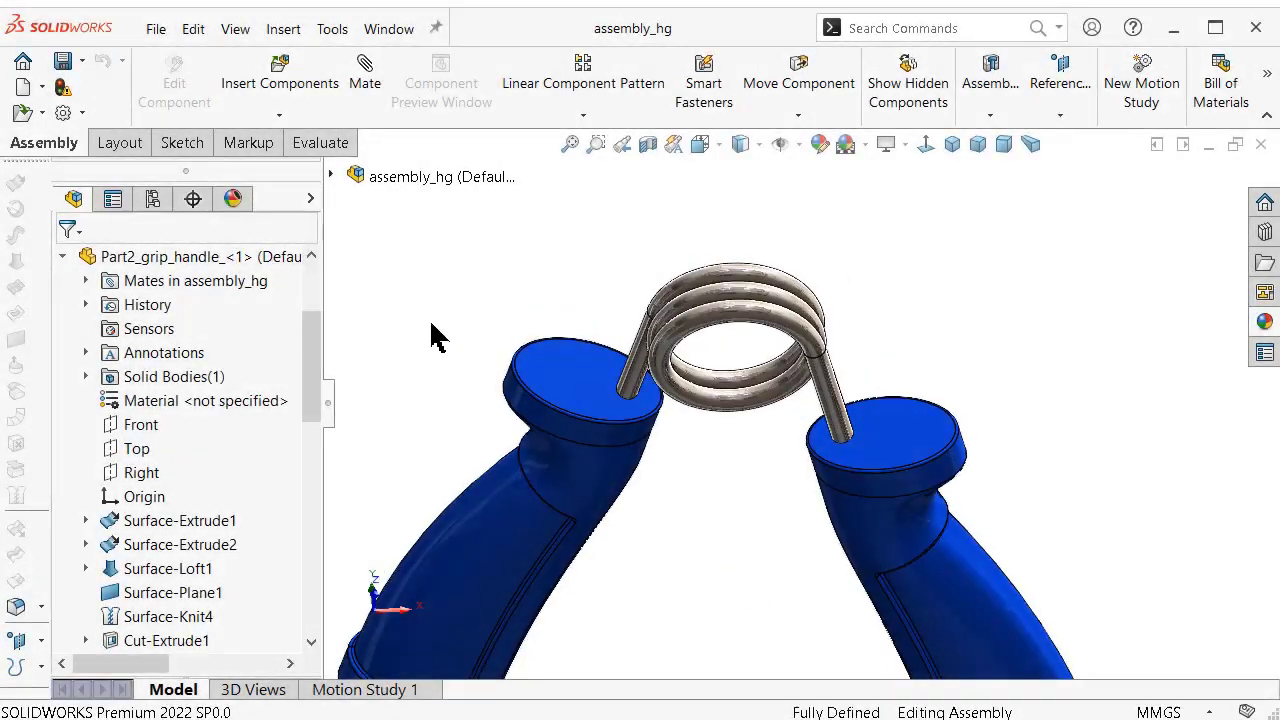
Insert the Part3_ S-hook between the handles and expand Part3_<2> in the model tree.
left_click(263, 103)
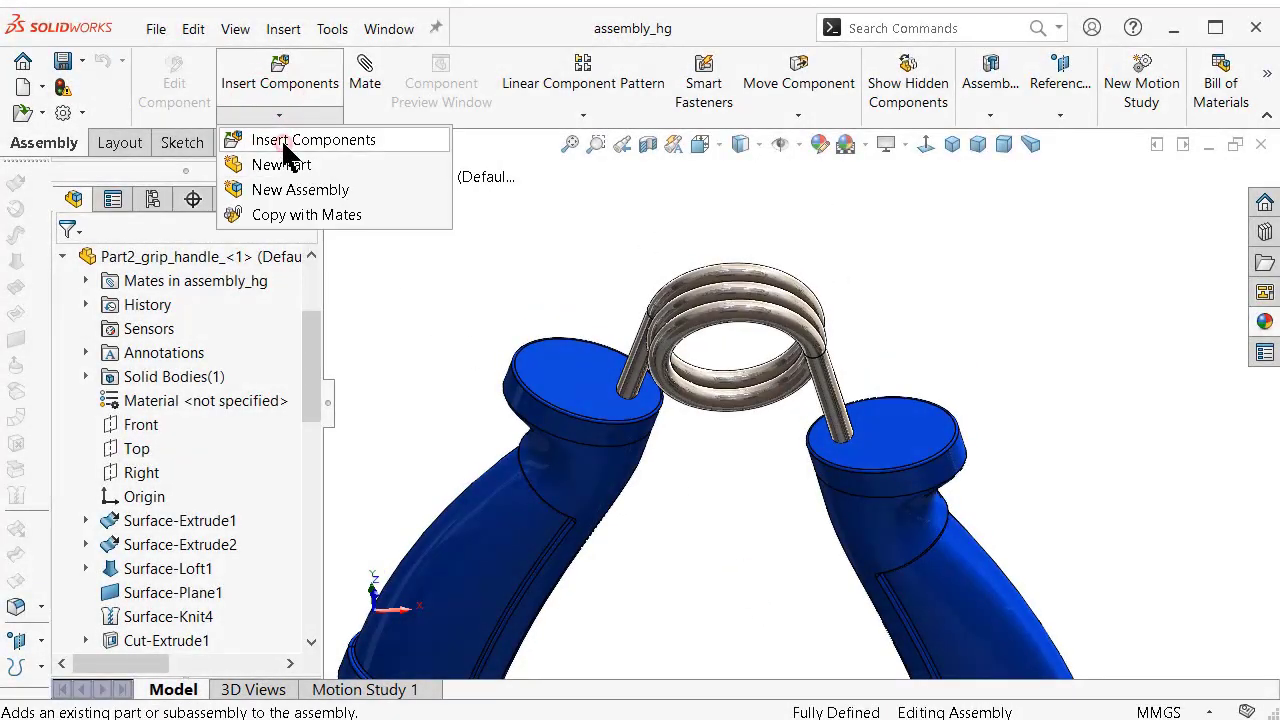
left_click(282, 139)
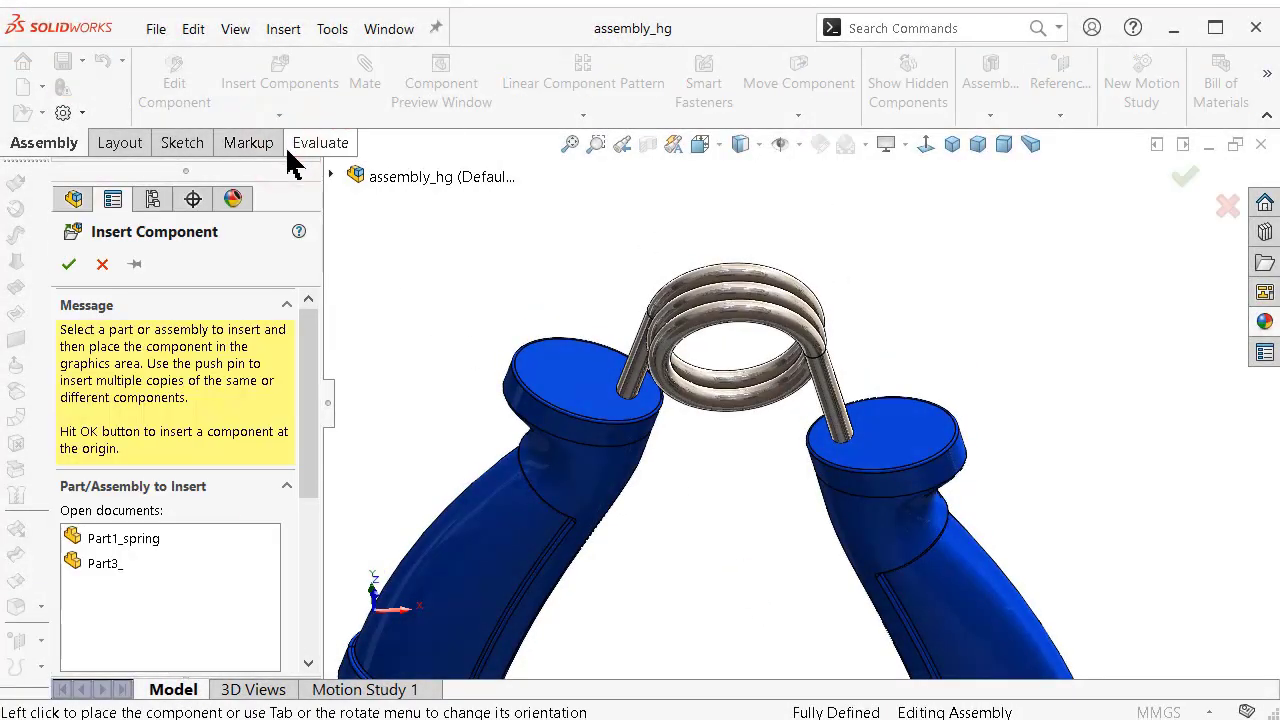
left_click(110, 568)
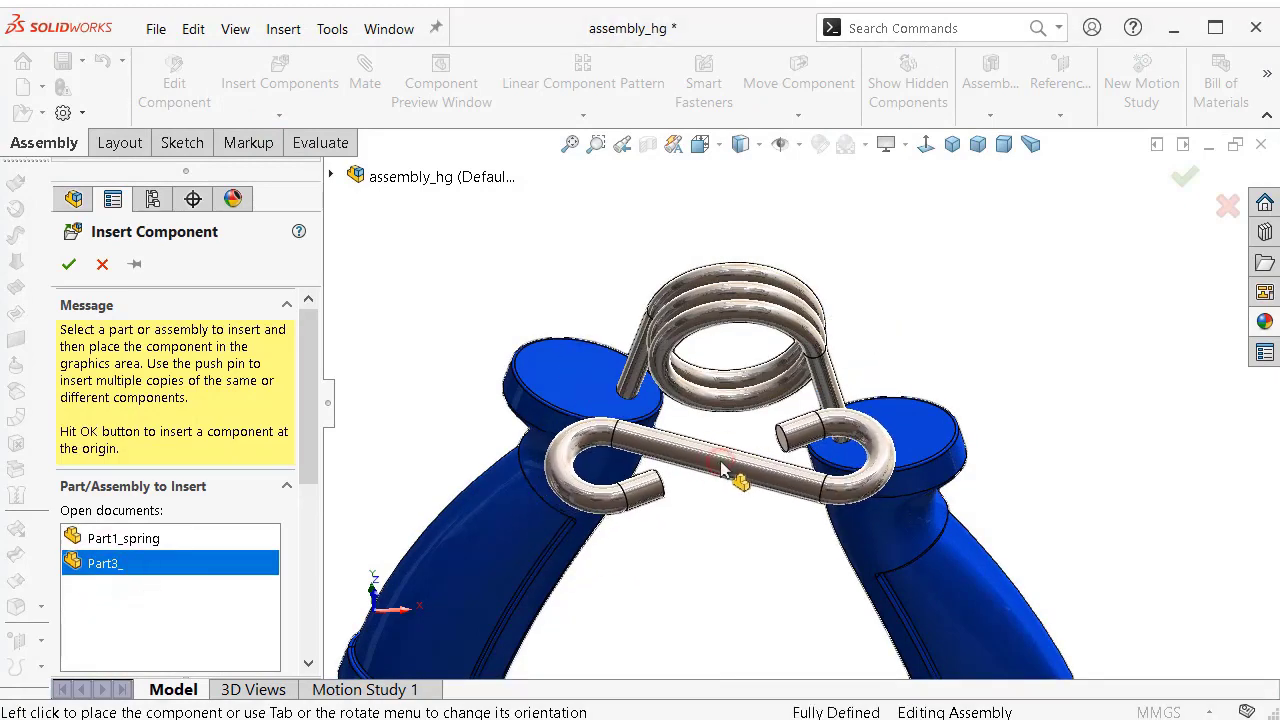
left_click(656, 490)
middle_click_drag(700, 450, 700, 380)
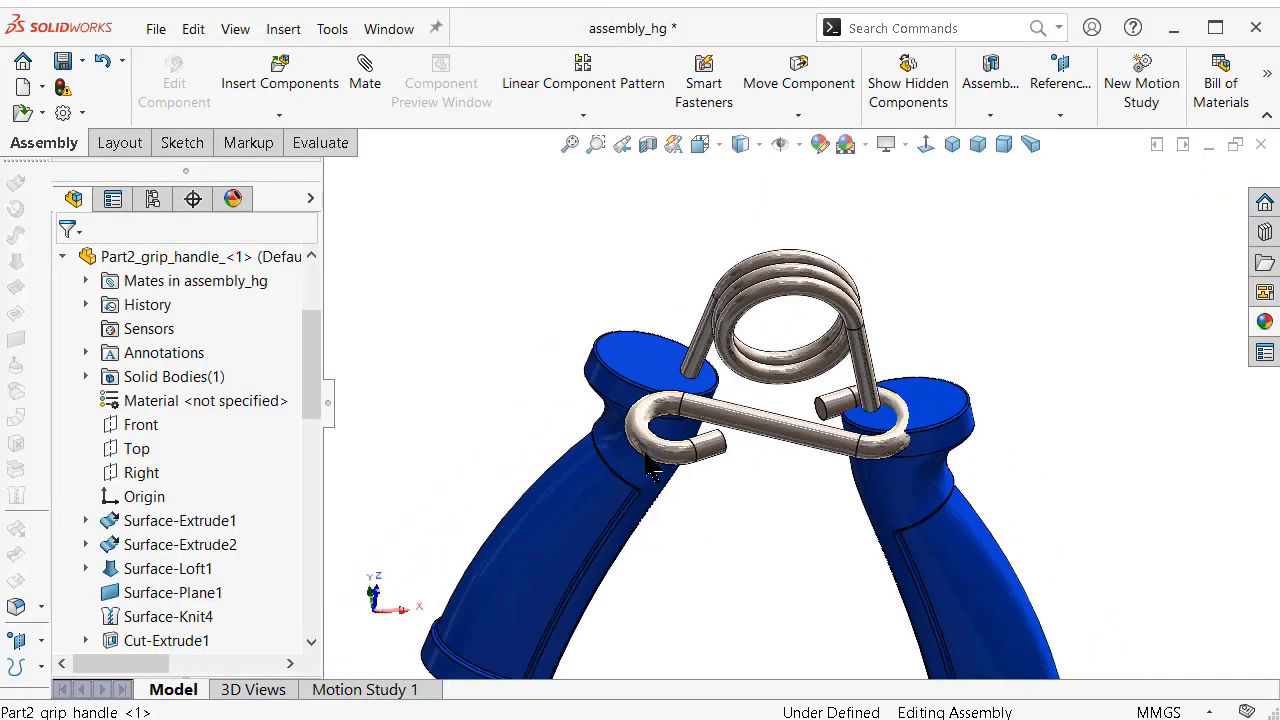
scroll(268, 548, "down", 8)
left_click(200, 448)
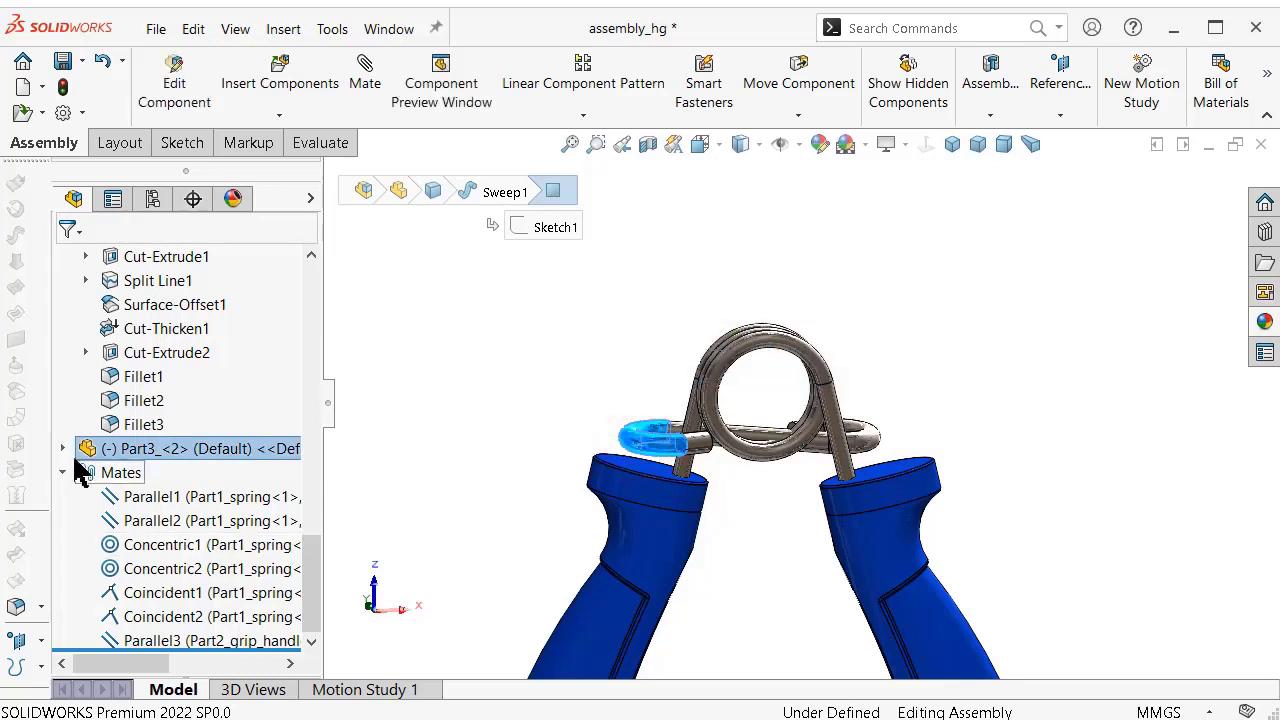
left_click(62, 449)
Add Parallel4 between Part3_'s Front plane and the assembly's Front Plane.
left_click(144, 549)
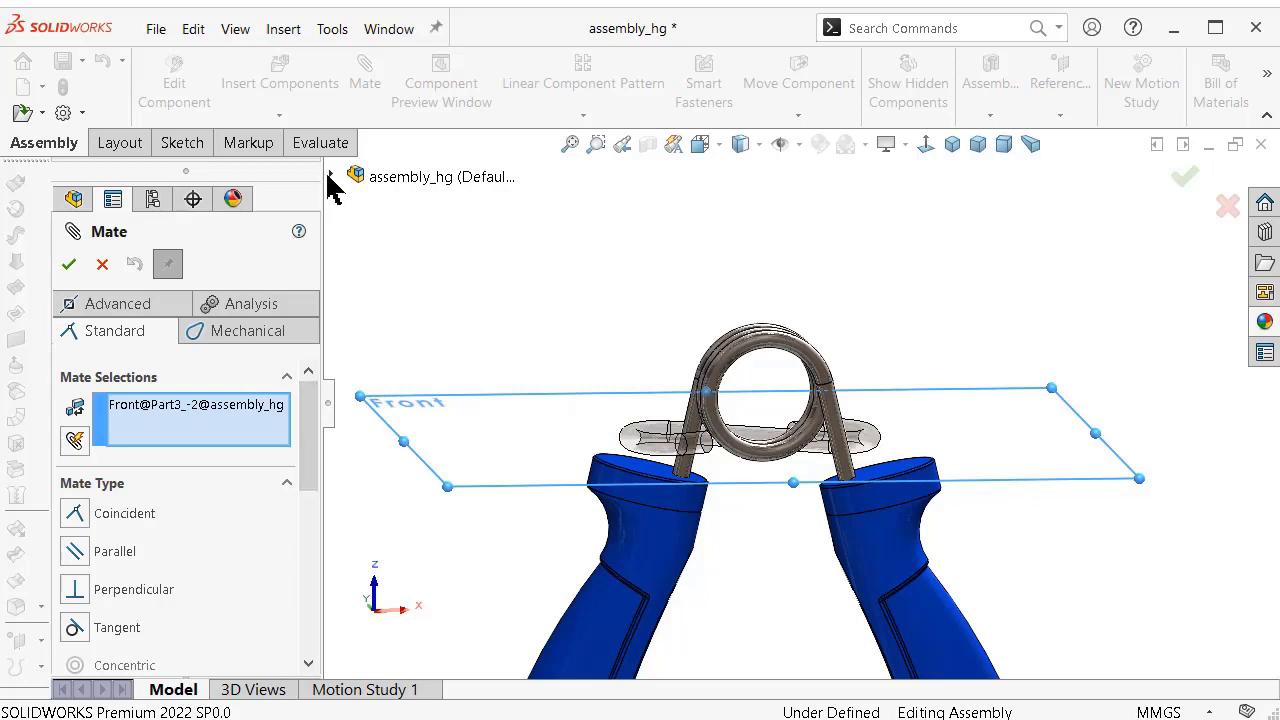
middle_click_drag(620, 320, 509, 371)
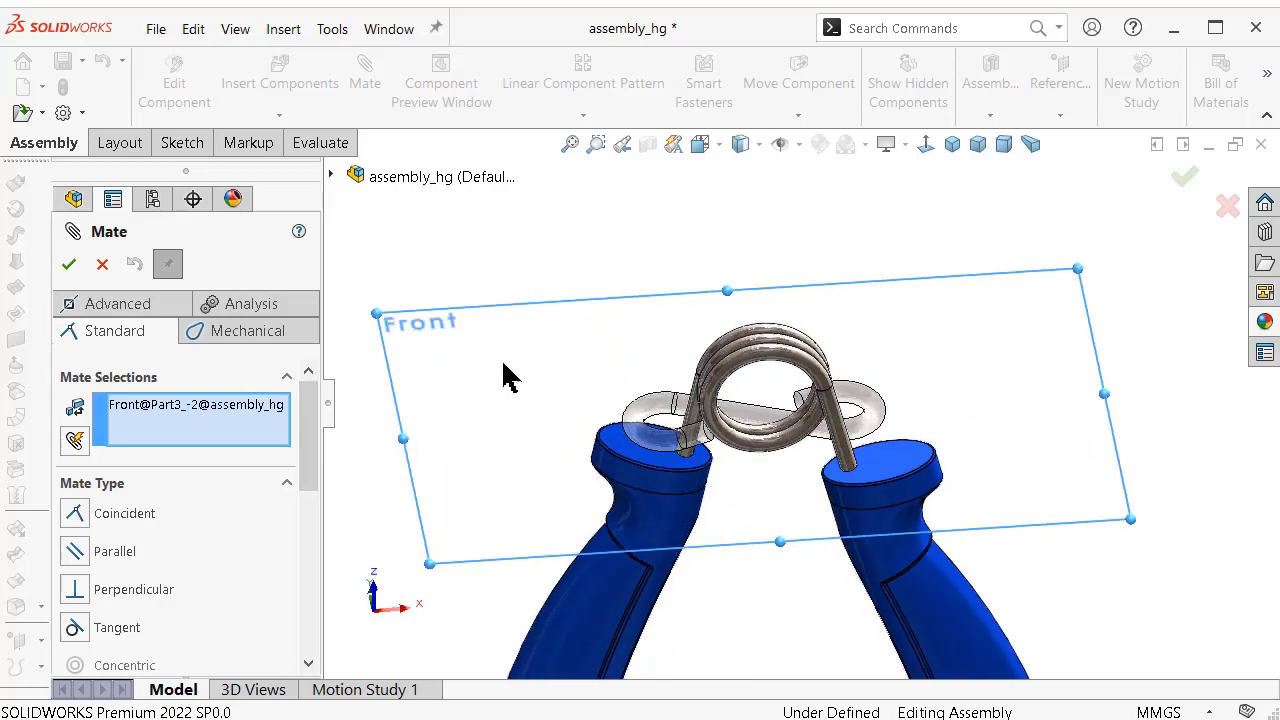
left_click(334, 176)
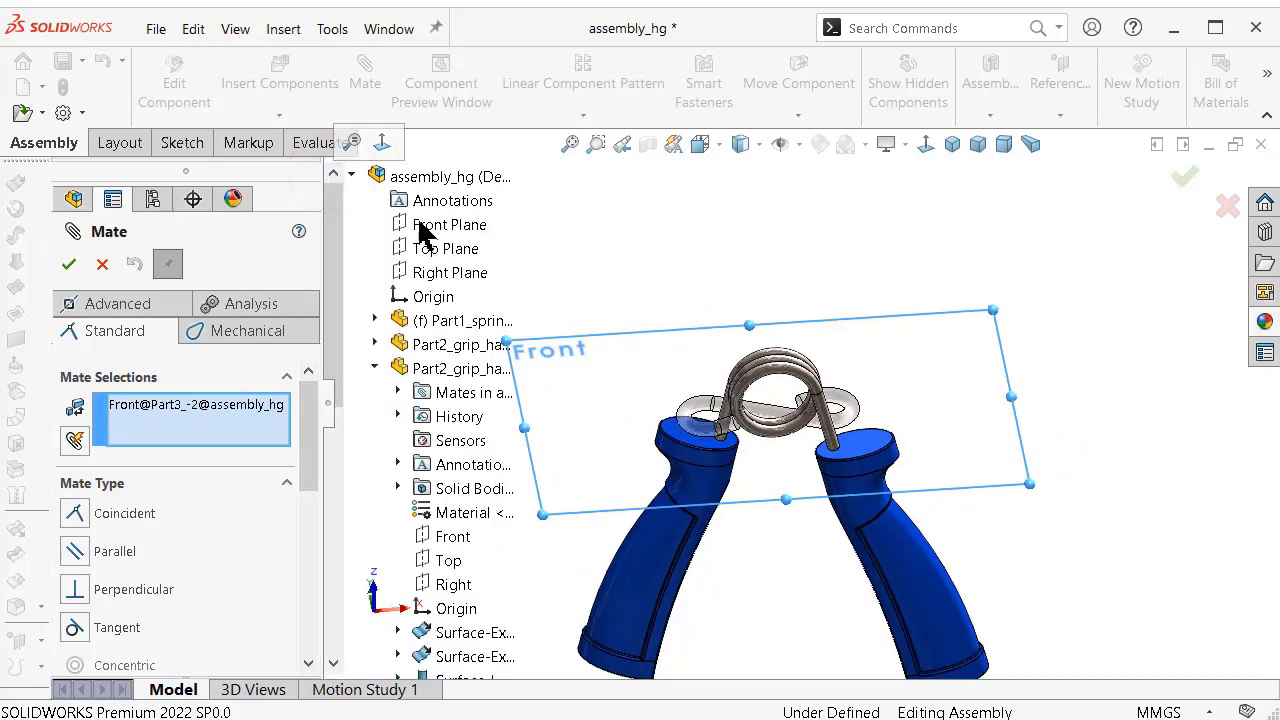
middle_click_drag(672, 352, 727, 231)
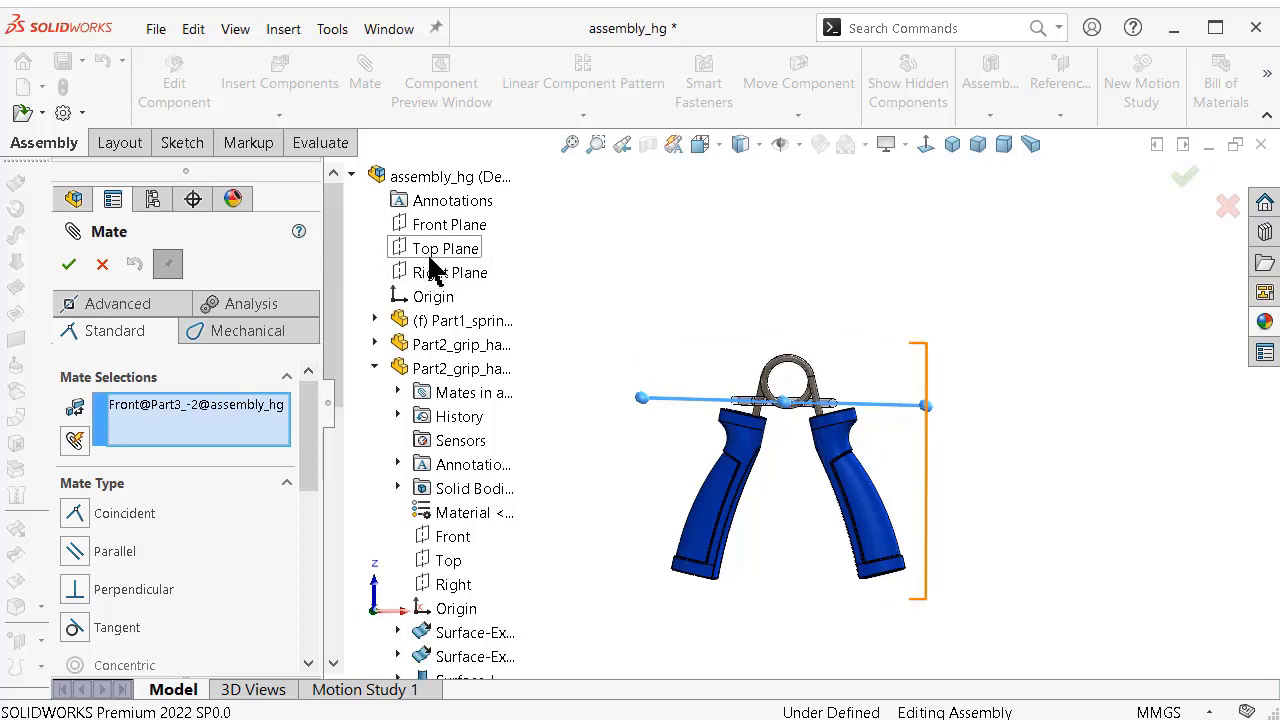
left_click(440, 226)
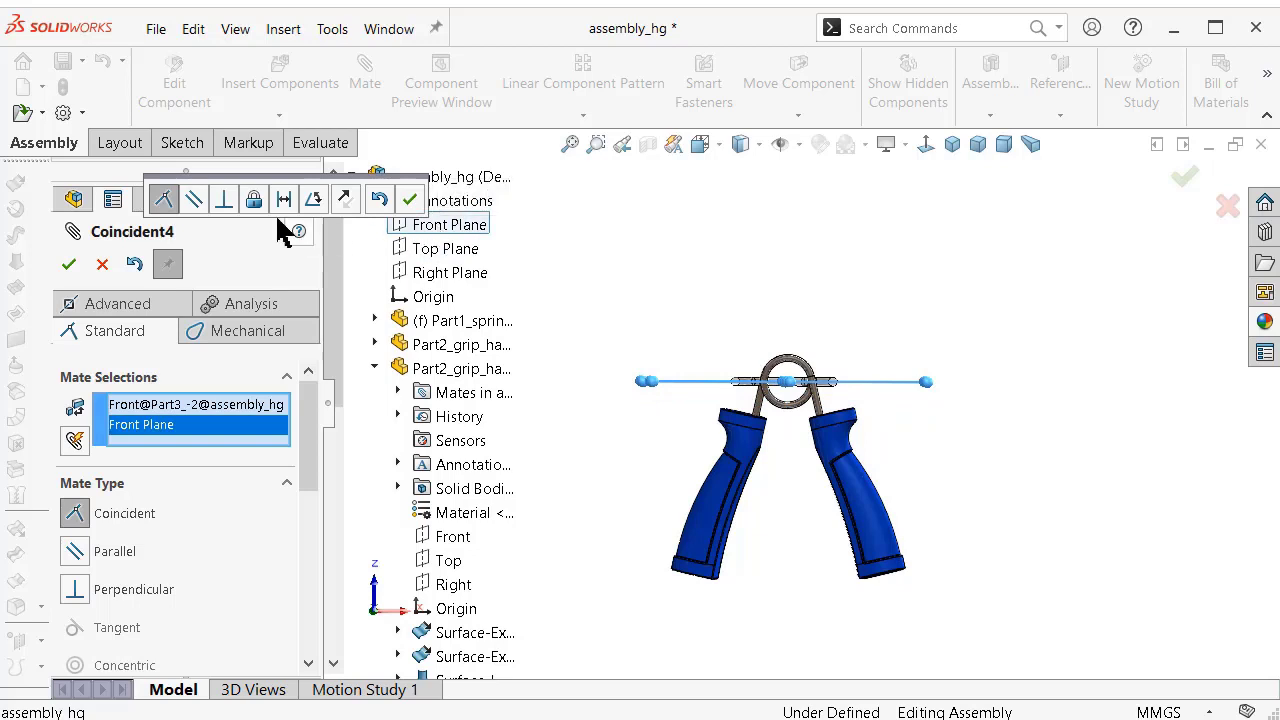
left_click(196, 202)
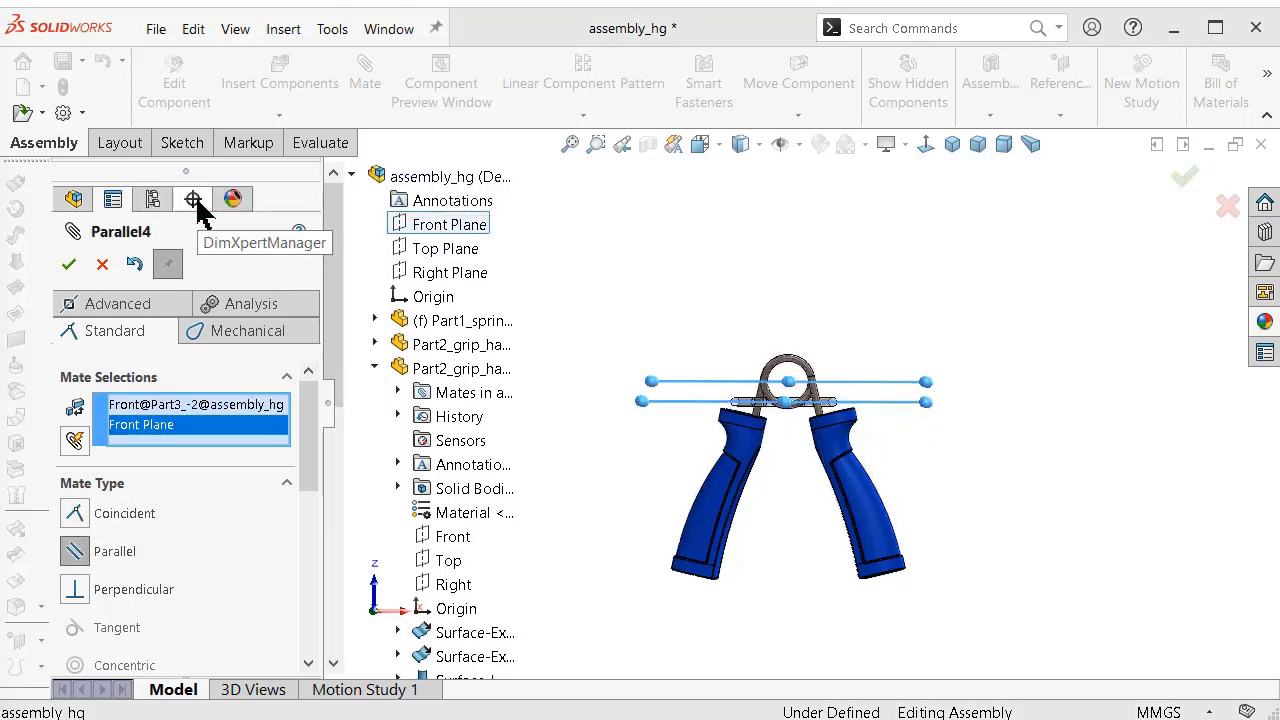
left_click(69, 264)
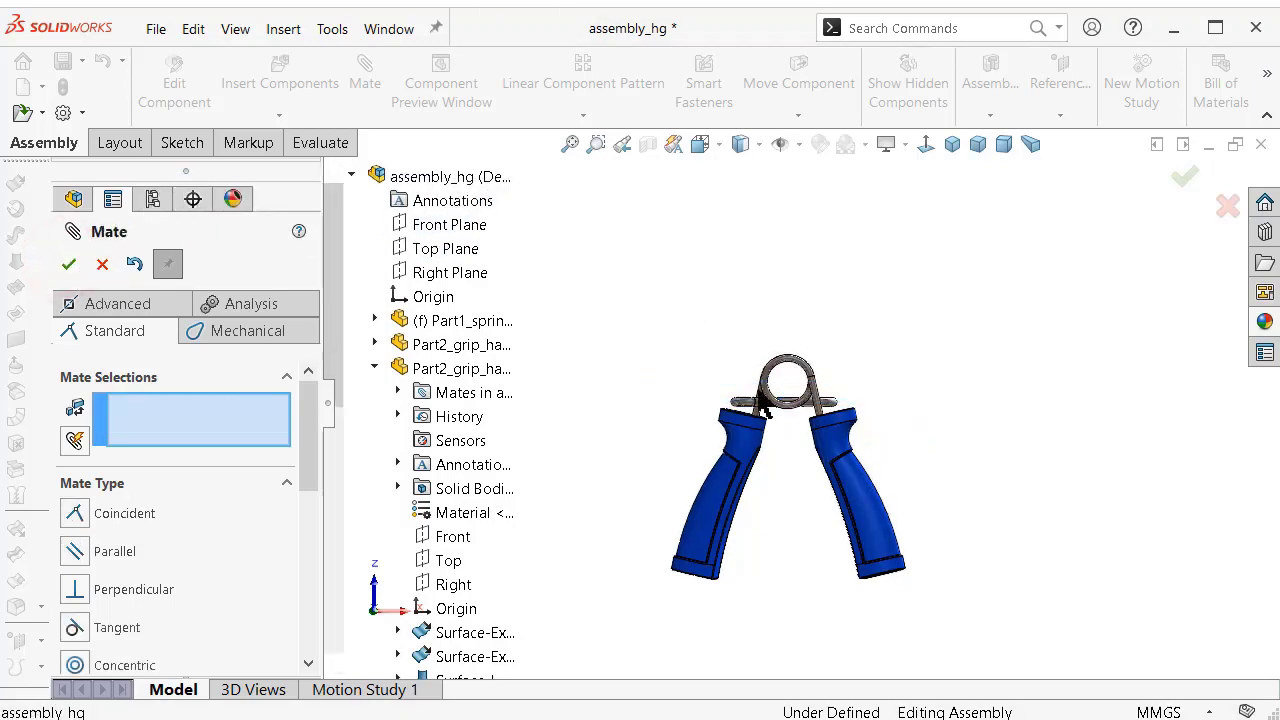
key("Escape")
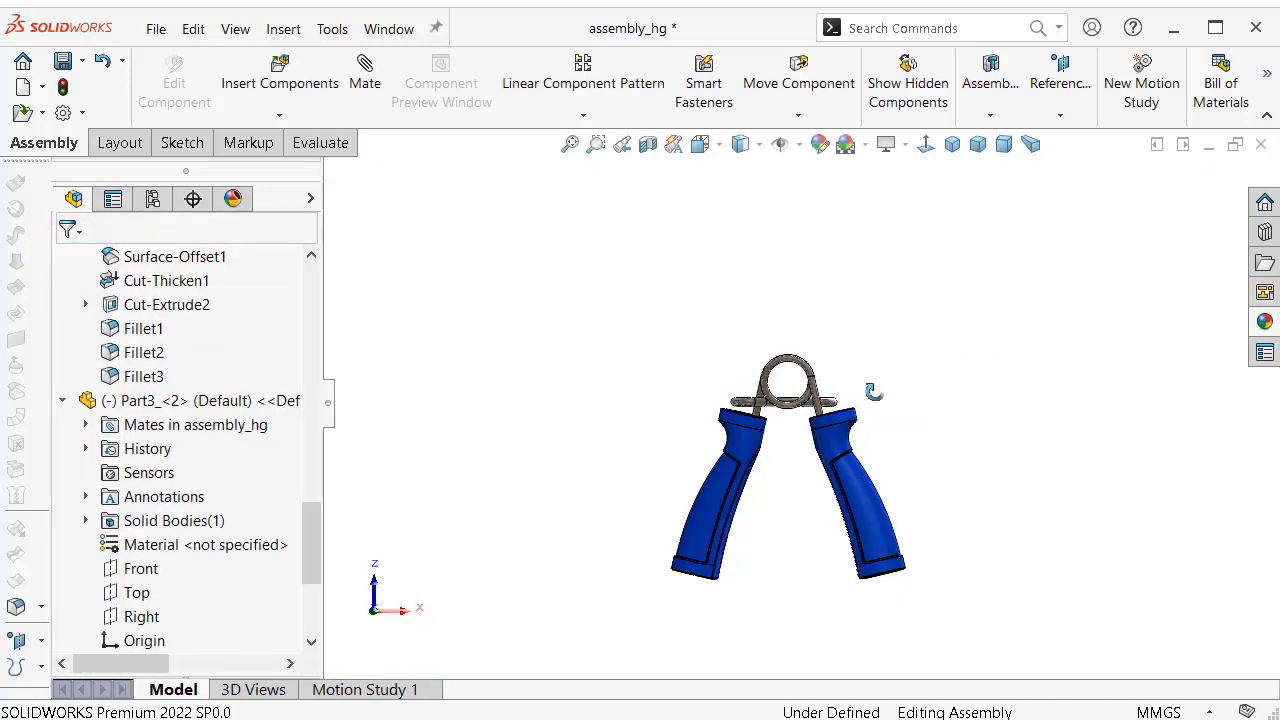
middle_click_drag(873, 392, 790, 405)
scroll(790, 405, "down", 5)
Mate the hook's straight tube face tangent to a spring leg face.
scroll(800, 430, "down", 3)
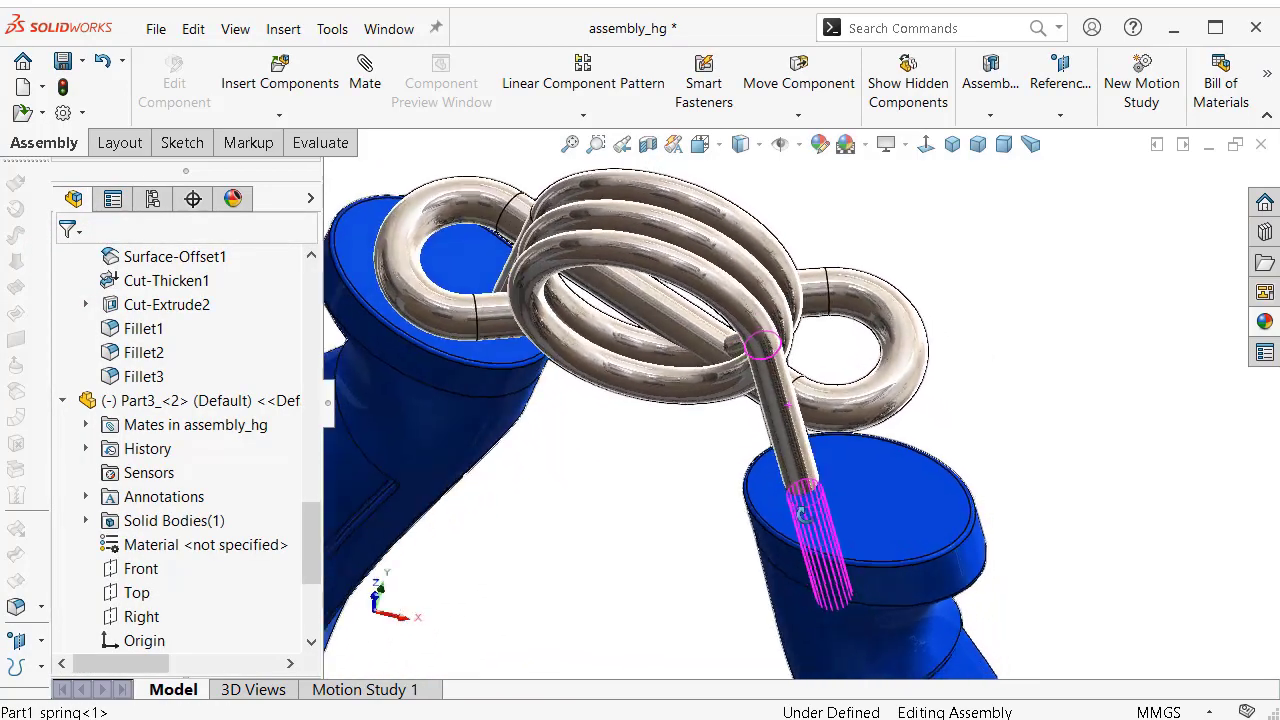
middle_click_drag(802, 512, 830, 480)
left_click_drag(846, 392, 830, 490)
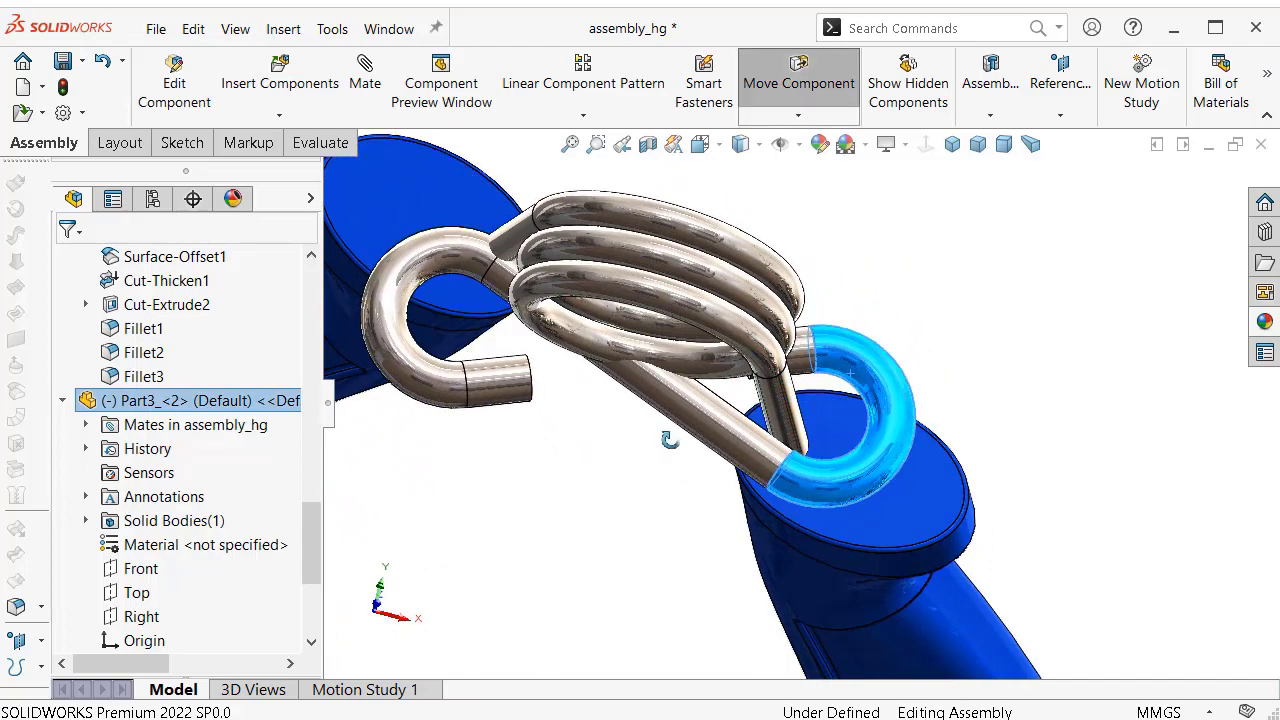
mouse_move(669, 440)
middle_mouse_down()
mouse_move(681, 456)
mouse_move(666, 308)
mouse_move(692, 360)
mouse_move(678, 443)
mouse_move(710, 448)
middle_mouse_up()
left_click(960, 280)
middle_click_drag(960, 280, 785, 435)
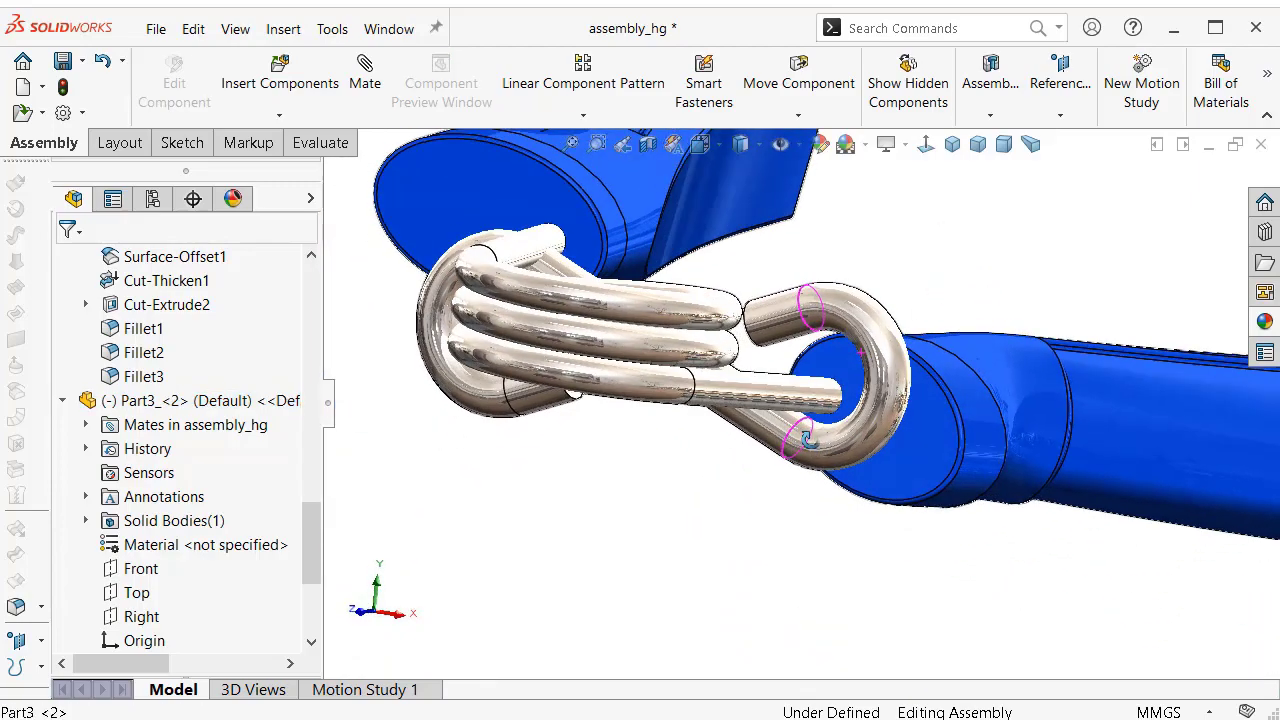
scroll(785, 435, "up", 3)
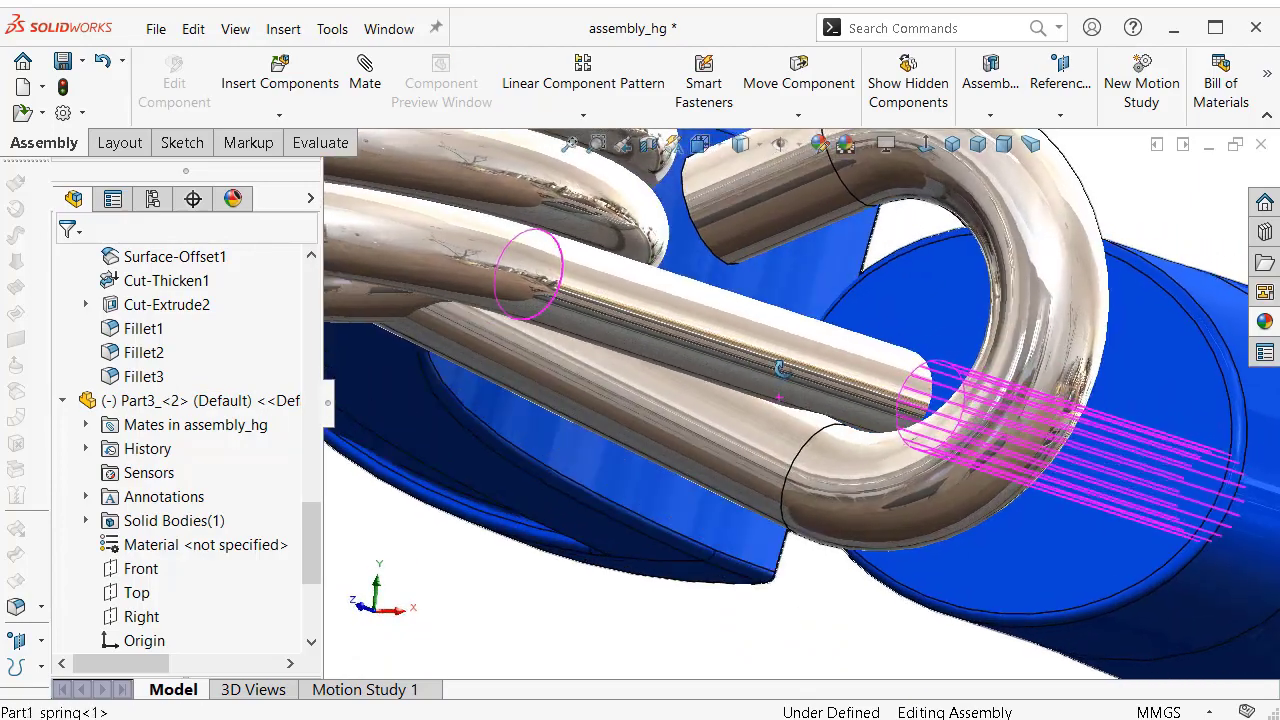
mouse_move(780, 406)
middle_mouse_down()
mouse_move(771, 357)
mouse_move(722, 425)
middle_mouse_up()
left_click(722, 425)
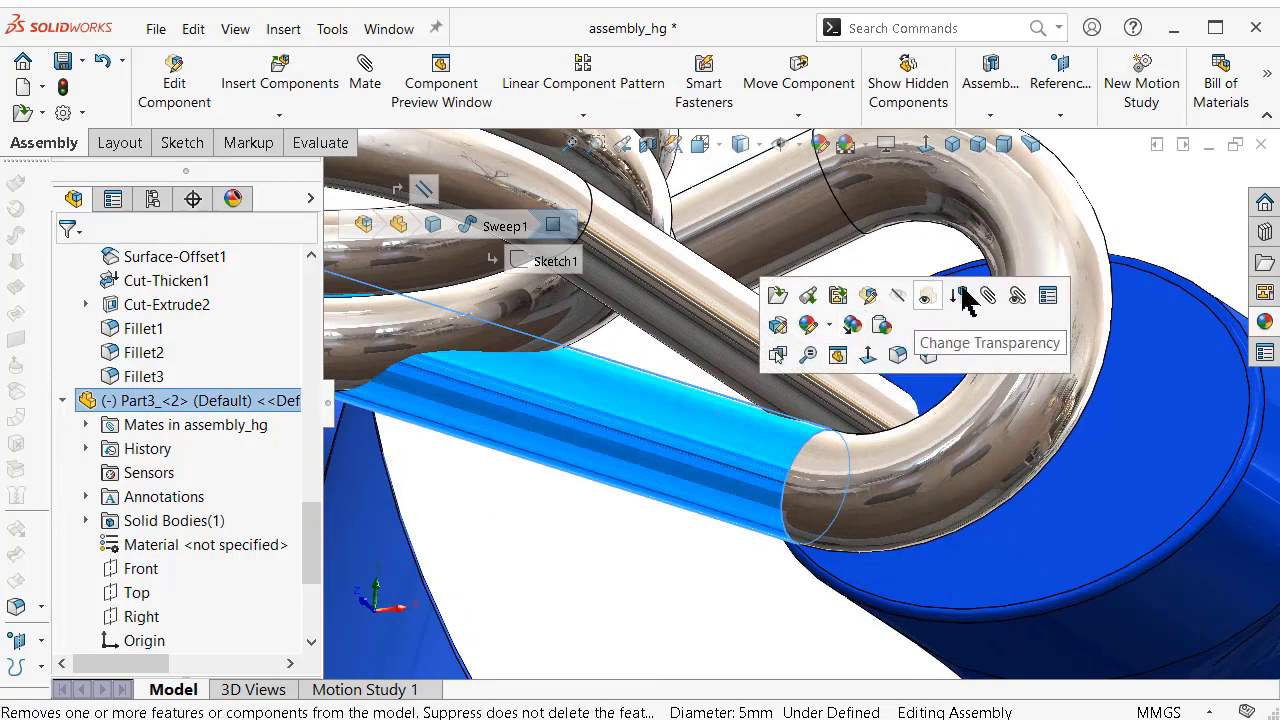
key("m")
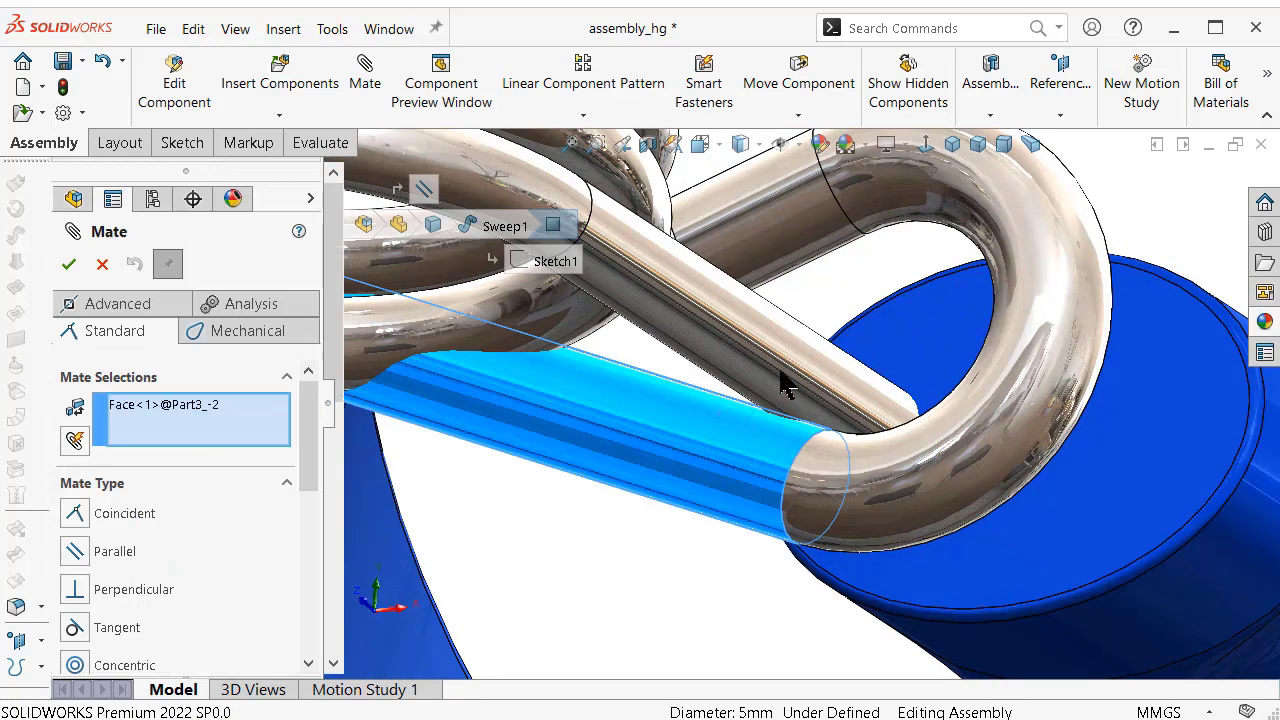
left_click(771, 371)
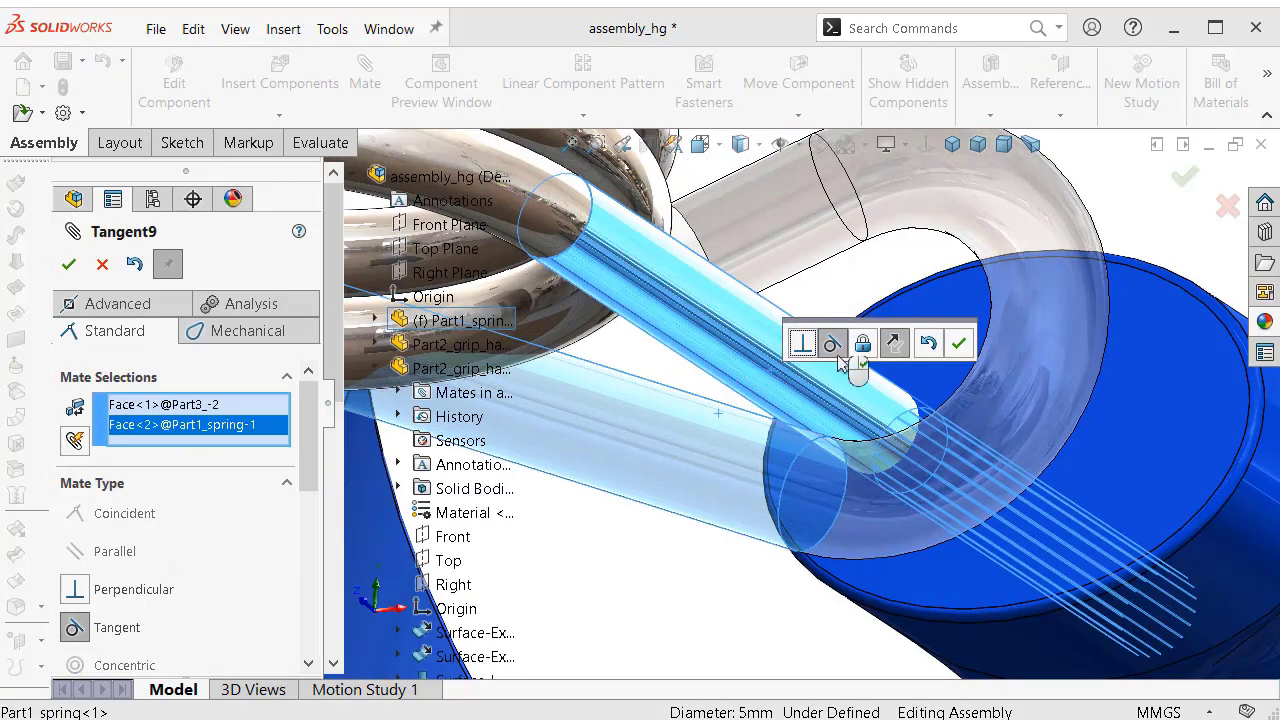
left_click(958, 350)
mouse_move(946, 357)
middle_mouse_down()
mouse_move(923, 408)
mouse_move(23, 291)
middle_mouse_up()
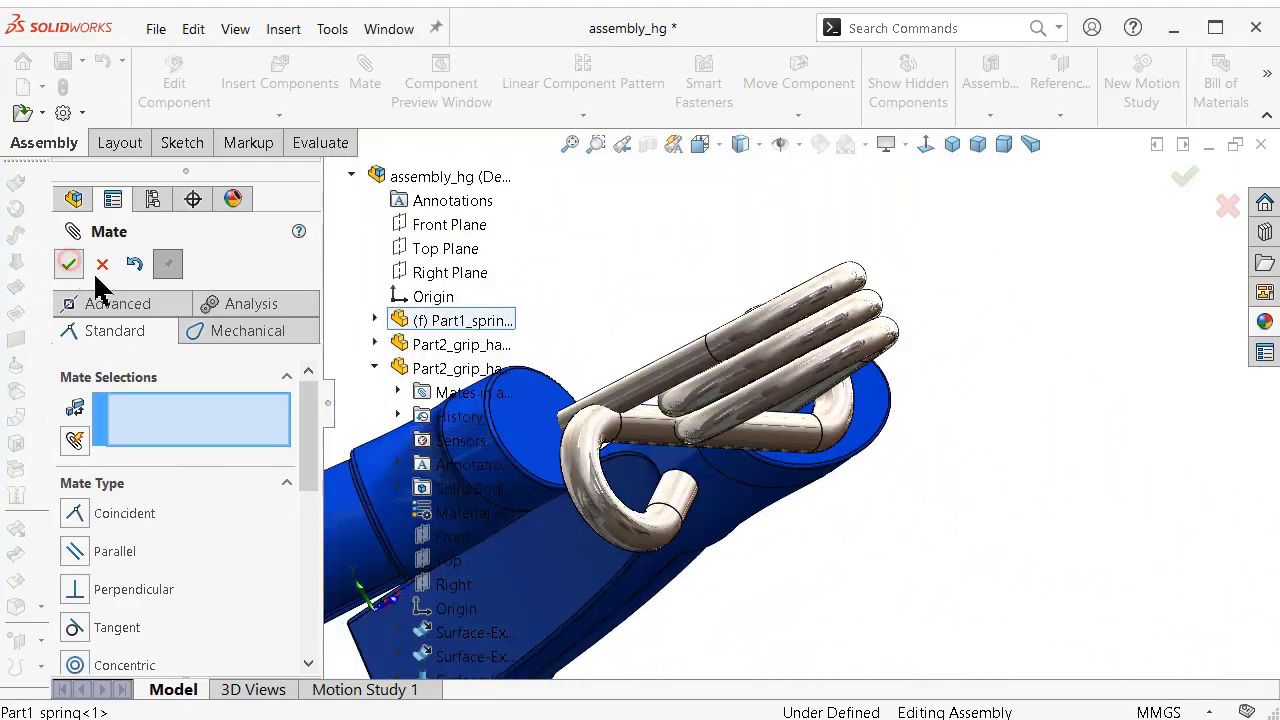
left_click(102, 264)
Move the hook up-left, then mate its loop tangent to the spring's long straight leg.
left_click_drag(603, 472, 540, 374)
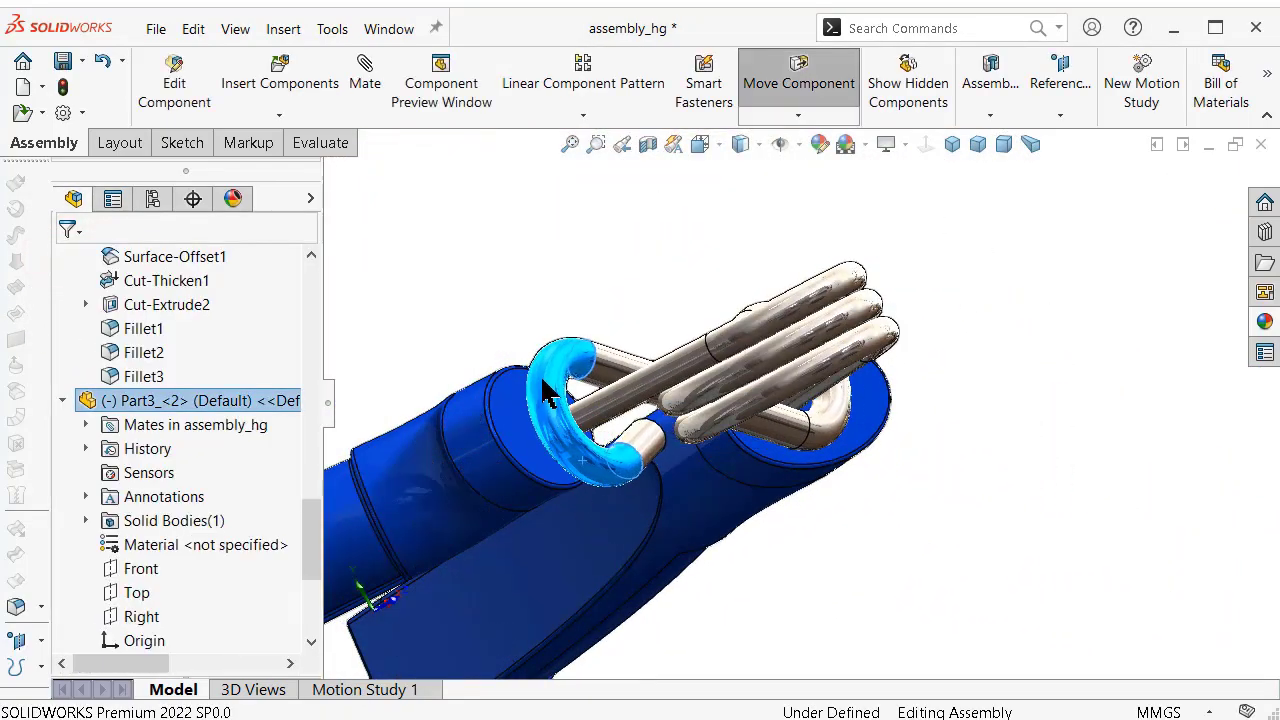
key("Escape")
scroll(645, 370, "down", 10)
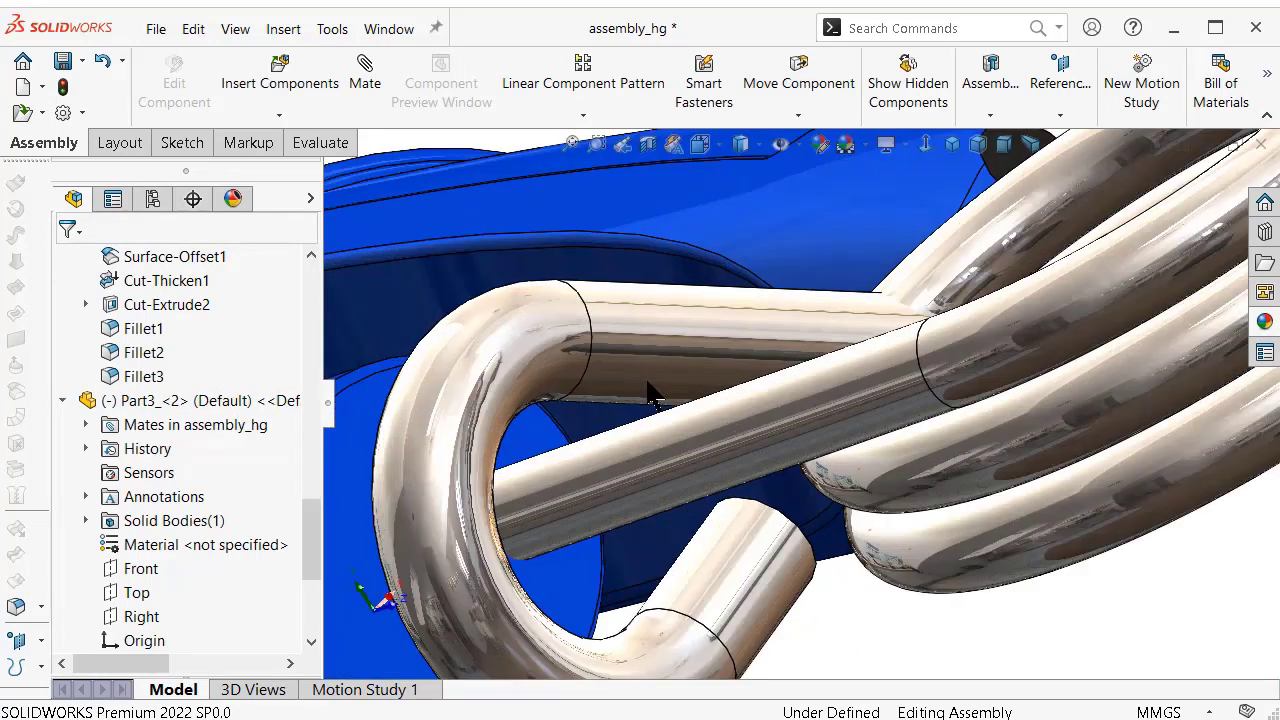
left_click(652, 387)
left_click(668, 452)
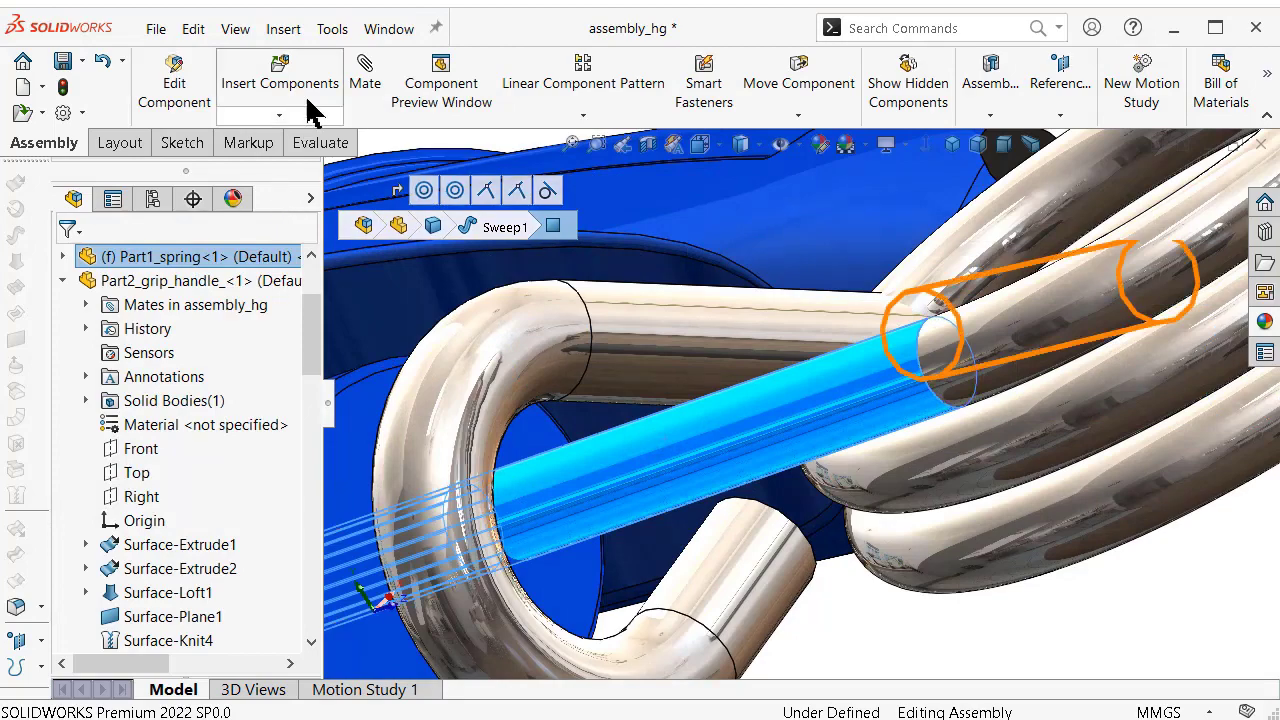
left_click(652, 388)
left_click(621, 349)
mouse_move(625, 355)
middle_mouse_down()
mouse_move(810, 267)
mouse_move(820, 323)
mouse_move(923, 443)
mouse_move(917, 366)
mouse_move(924, 385)
middle_mouse_up()
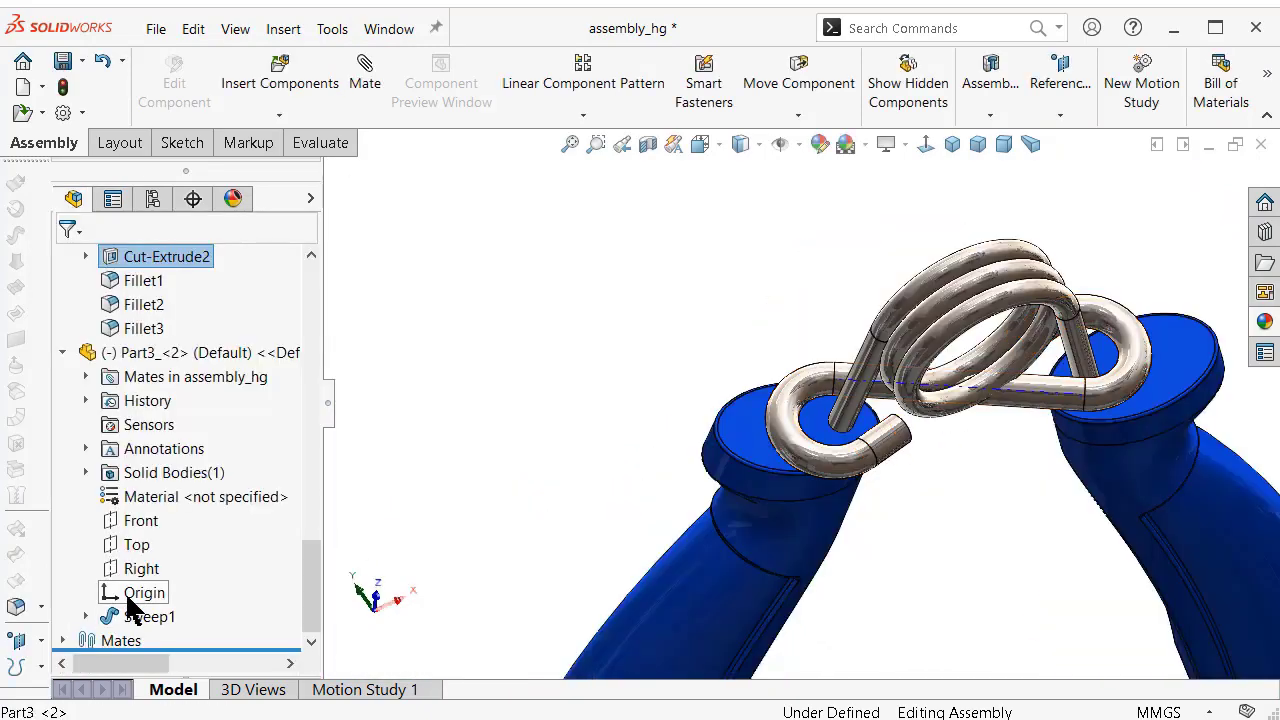
Change the hook's Sweep1 circular profile diameter from 5 mm to 4 mm, then return to the assembly.
left_click(140, 617)
left_click(149, 560)
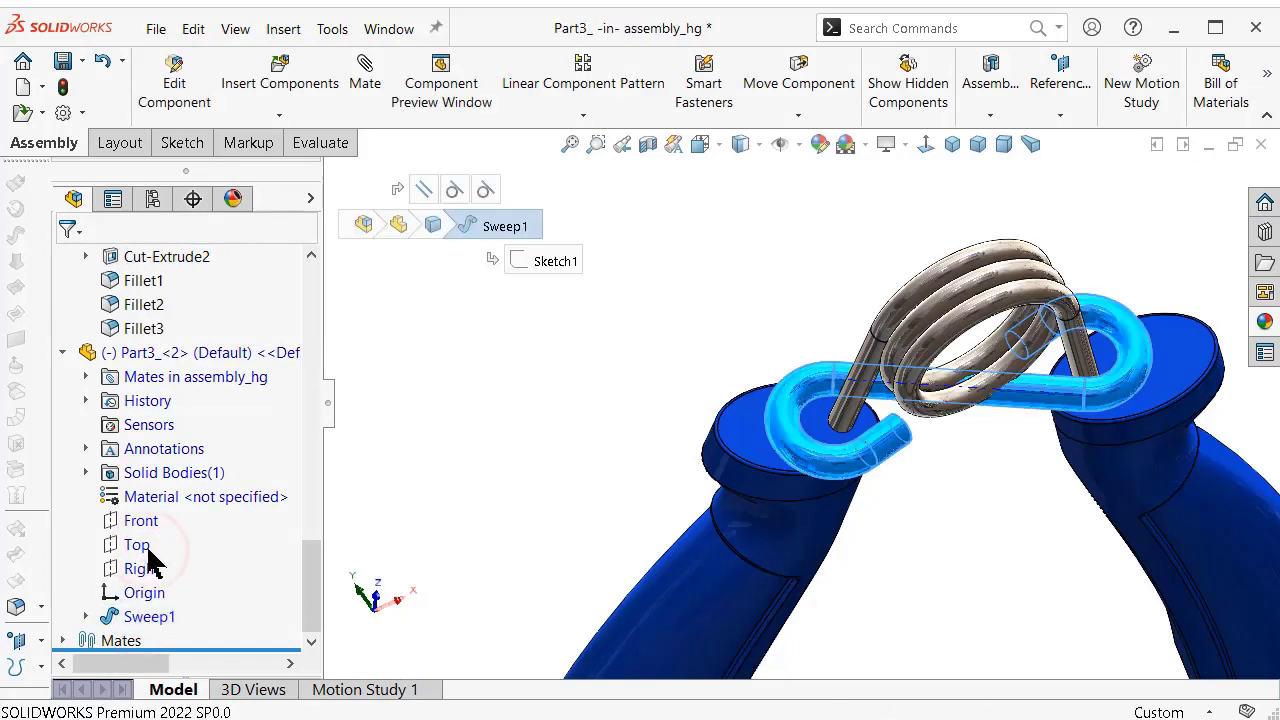
left_click_drag(158, 420, 118, 425)
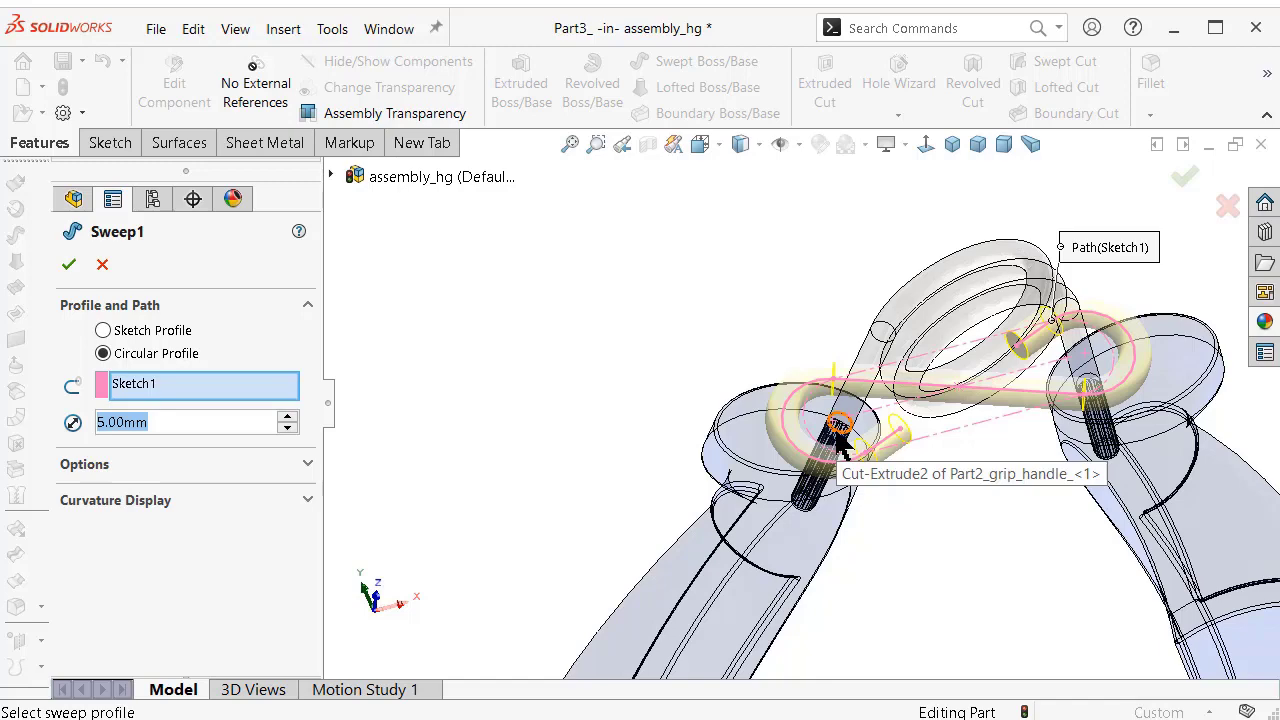
type("4")
key("Return")
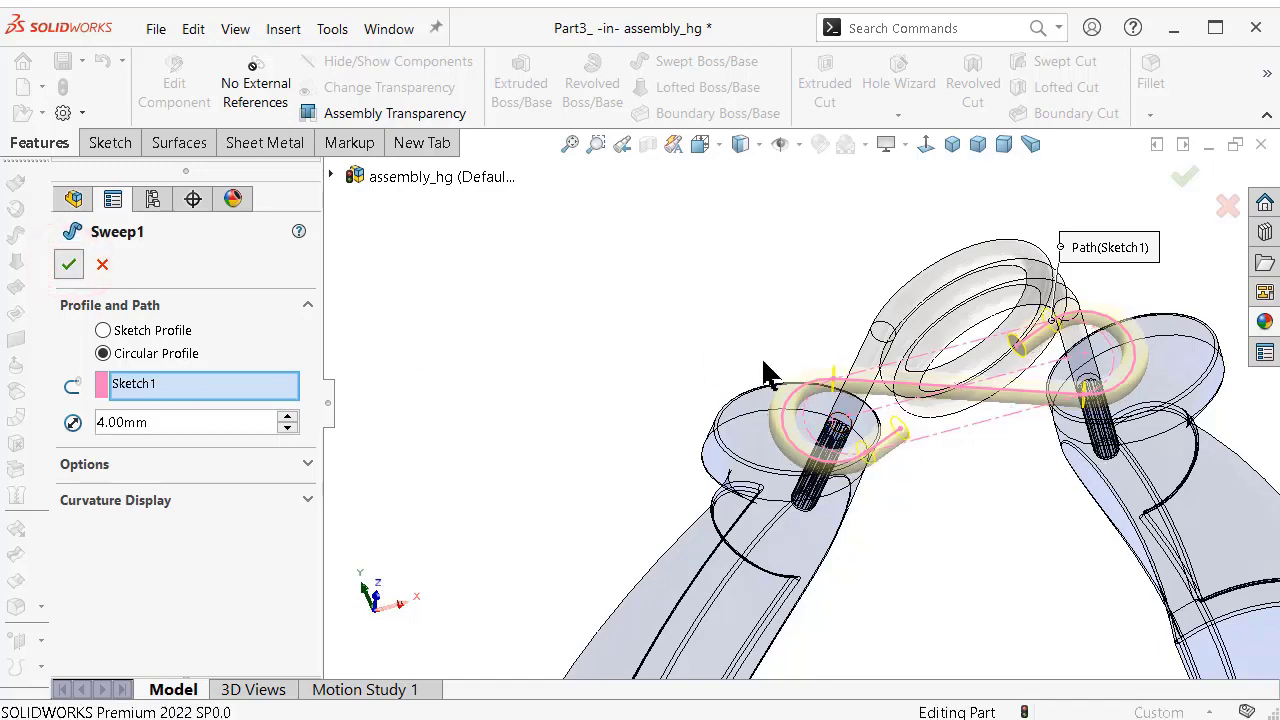
key("Return")
mouse_move(1000, 480)
middle_mouse_down()
mouse_move(1068, 425)
mouse_move(952, 545)
mouse_move(955, 375)
mouse_move(964, 437)
mouse_move(962, 421)
middle_mouse_up()
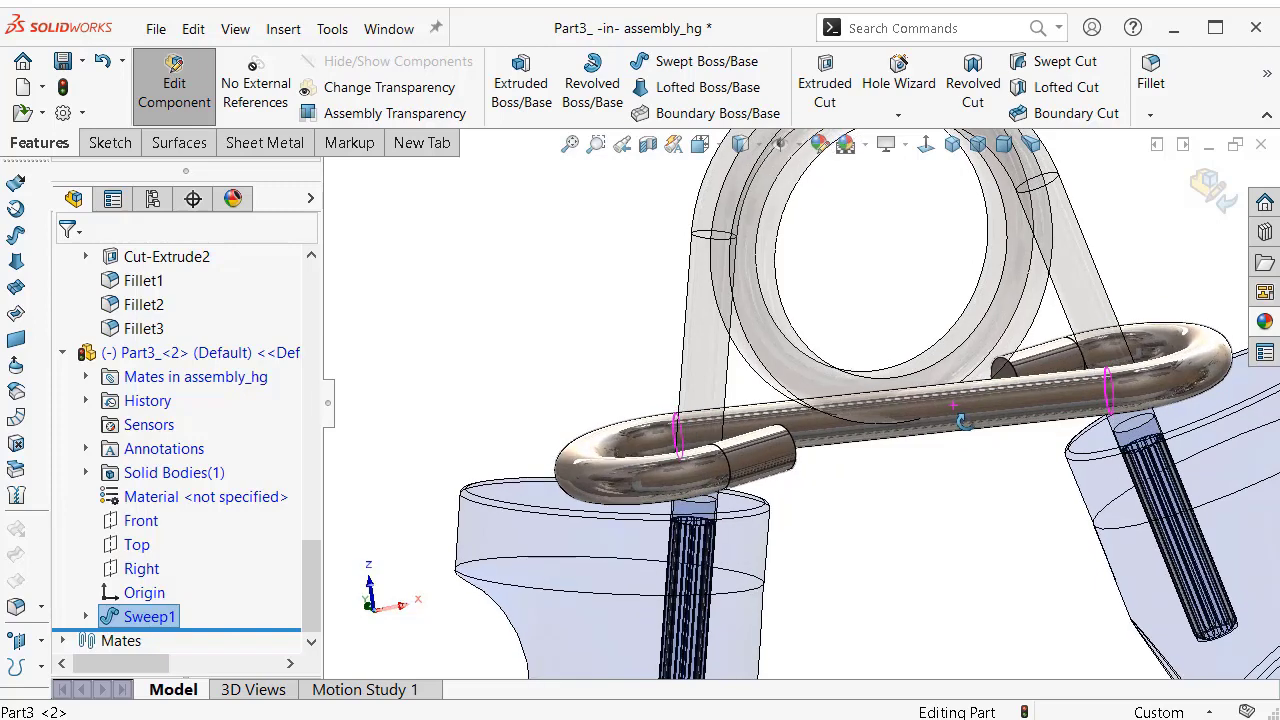
left_click(1205, 185)
In the clip's Sketch1, change the 35 mm span dimension to 30 mm.
left_click(762, 455)
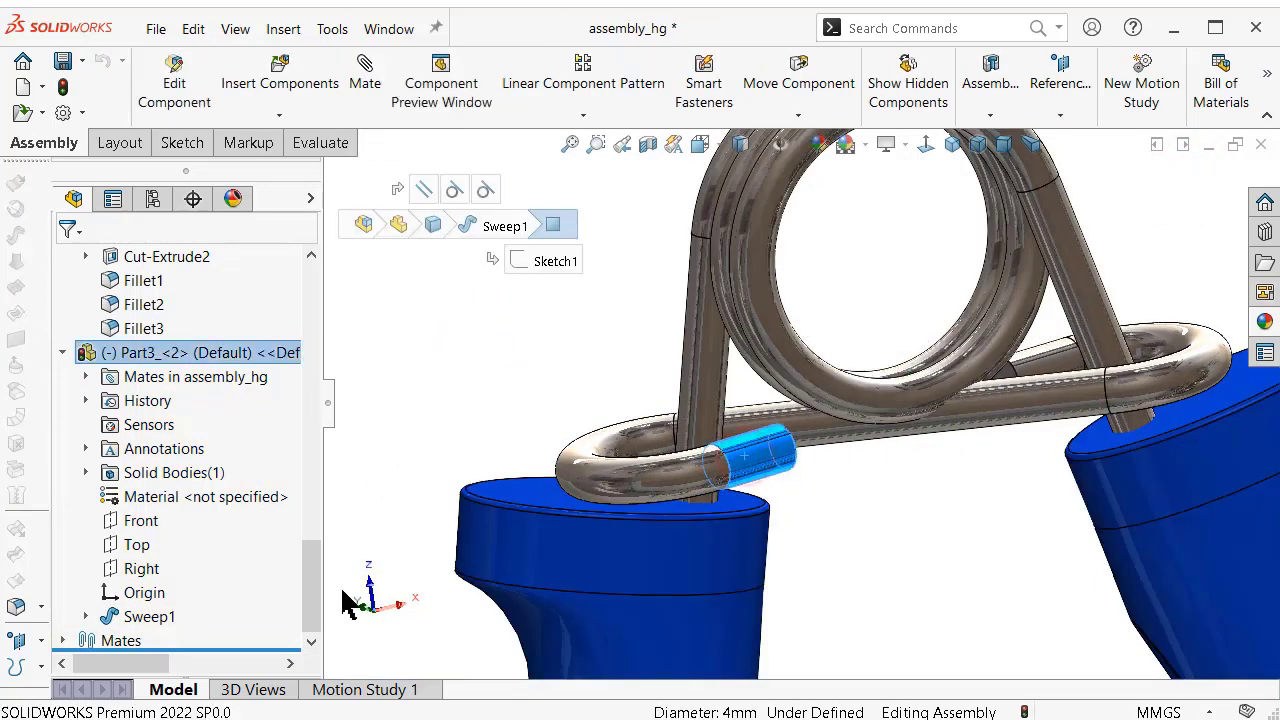
left_click(86, 618)
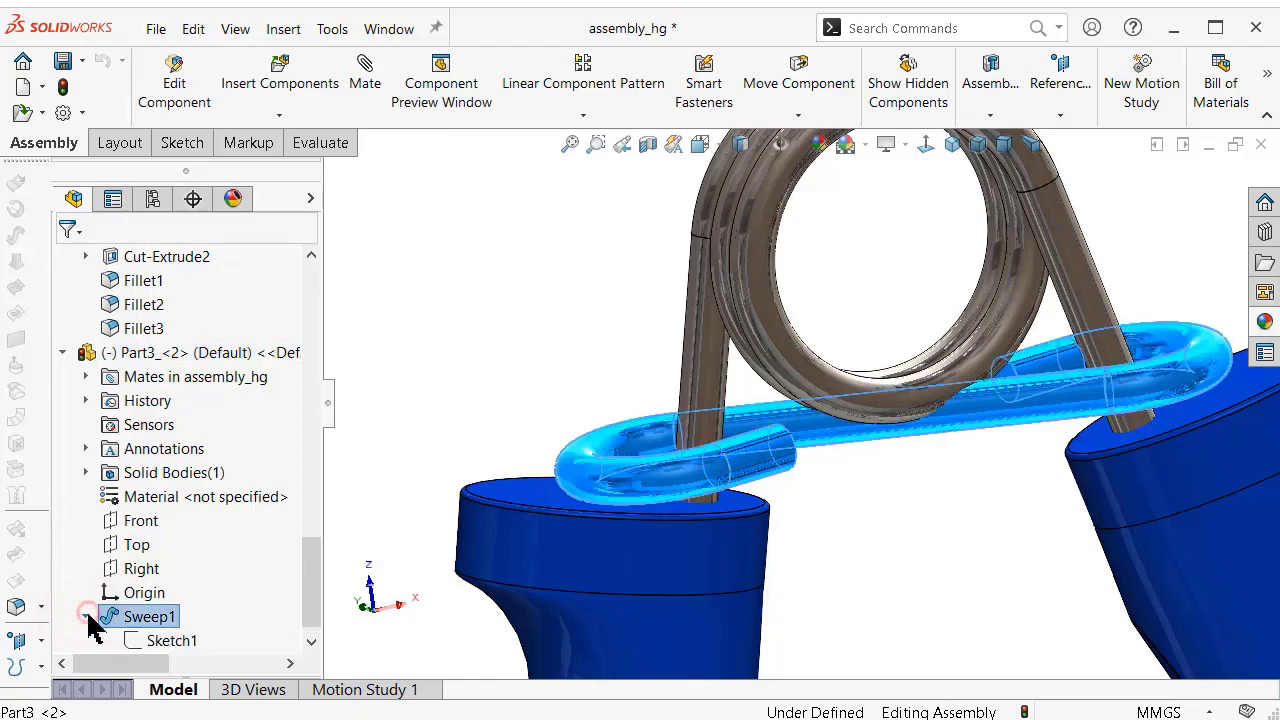
left_click(163, 645)
left_click(178, 582)
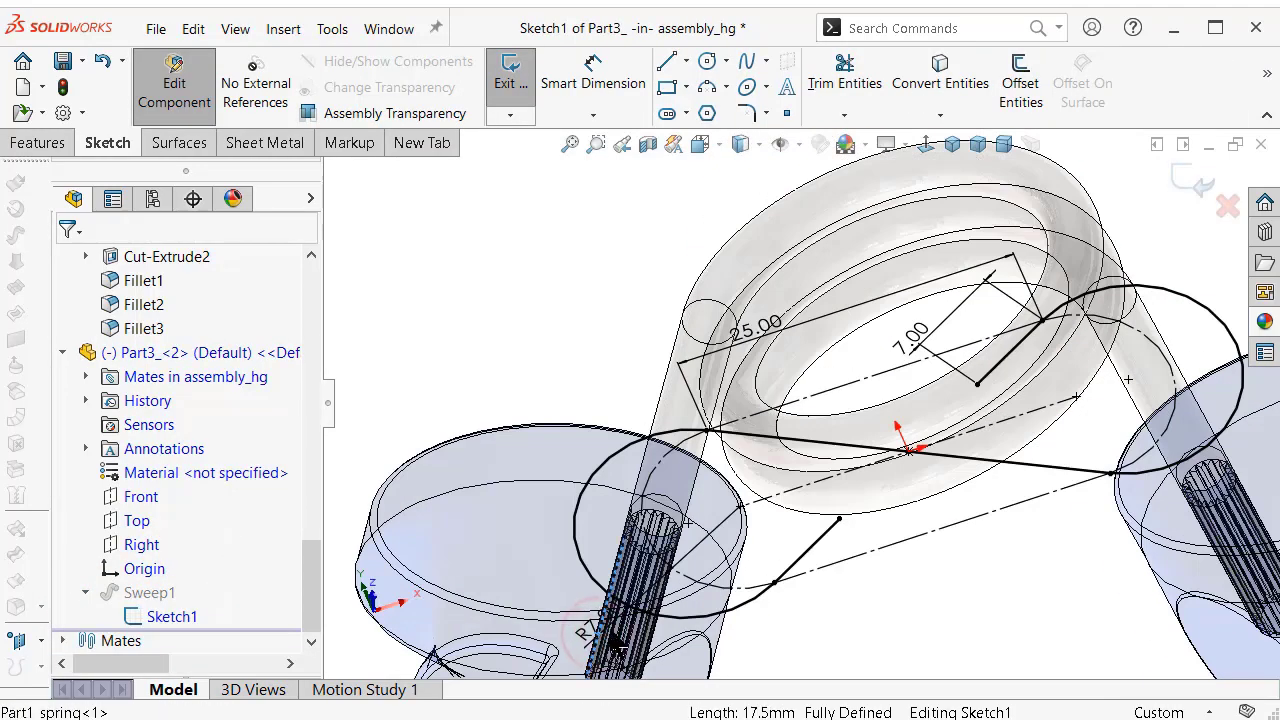
scroll(605, 505, "down", 2)
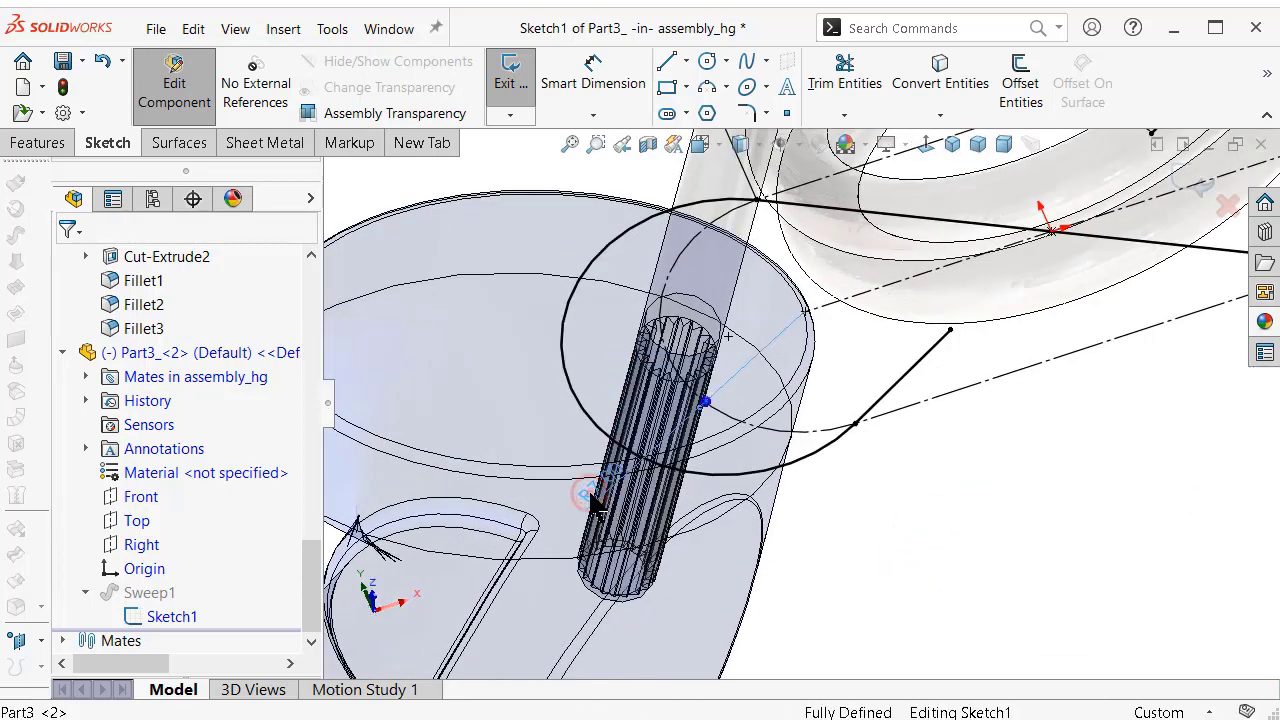
scroll(593, 505, "up", 3)
double_click(650, 432)
key("Return")
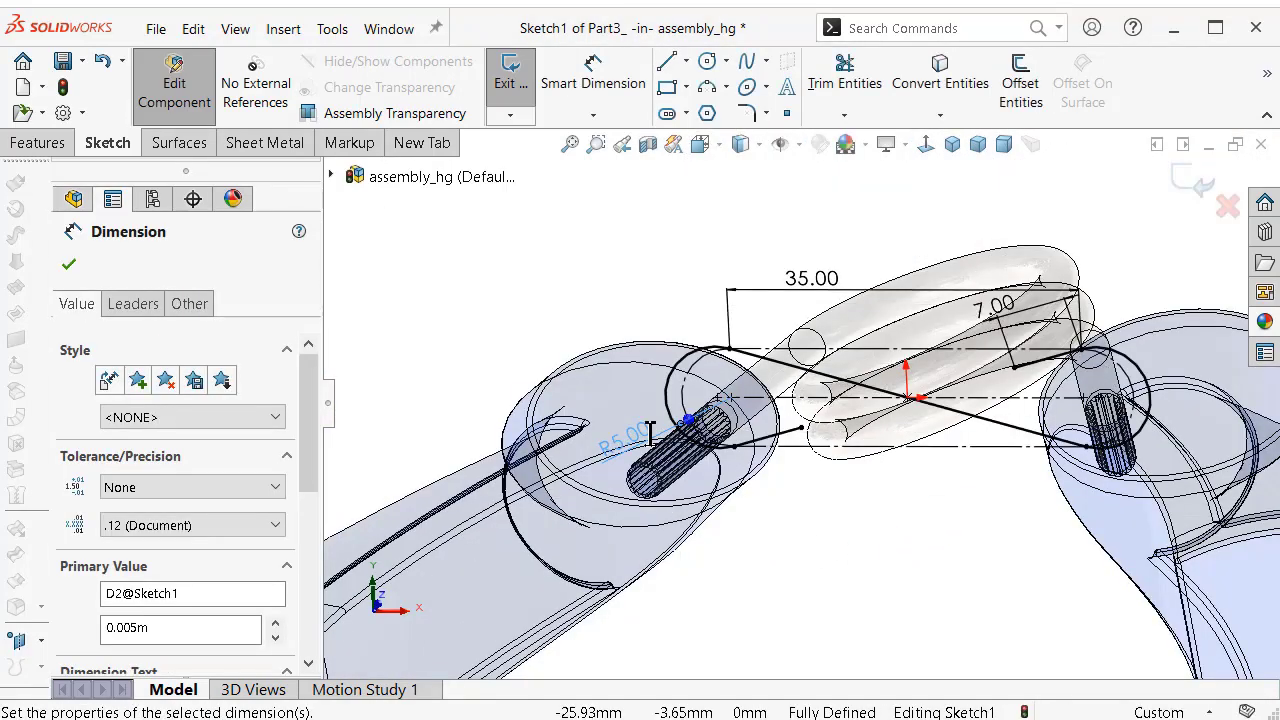
double_click(816, 280)
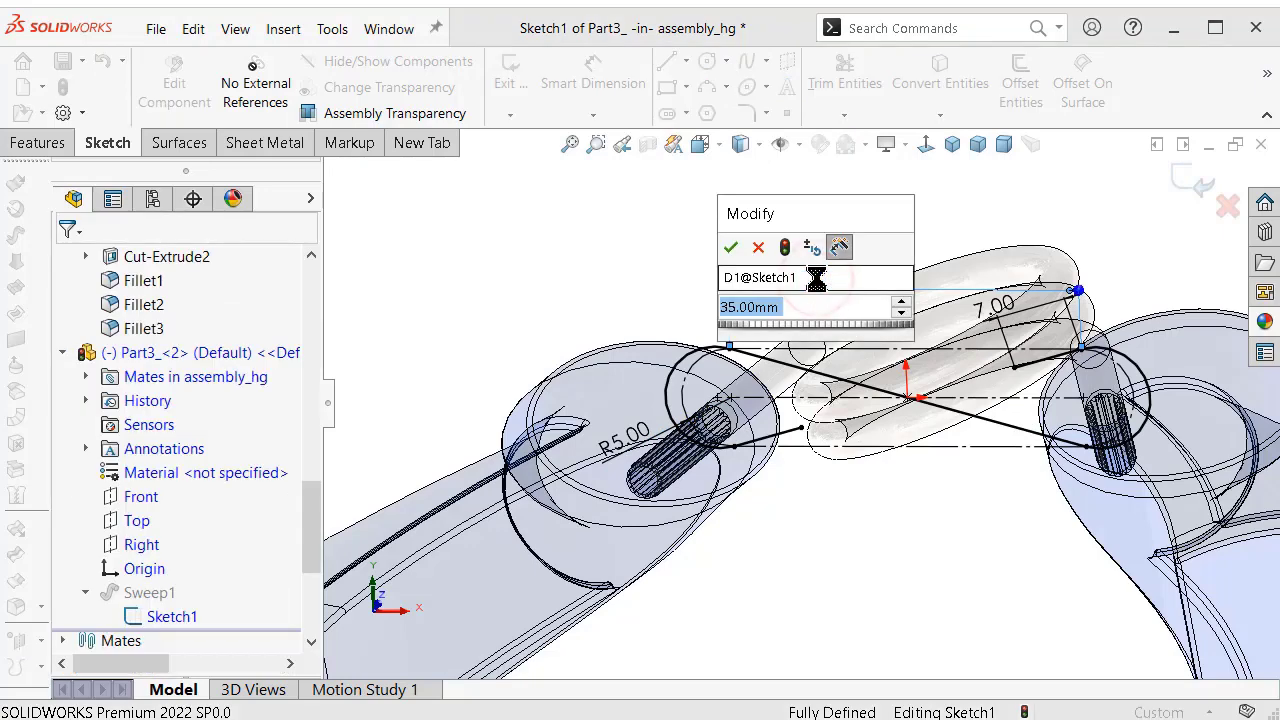
type("30")
key("Return")
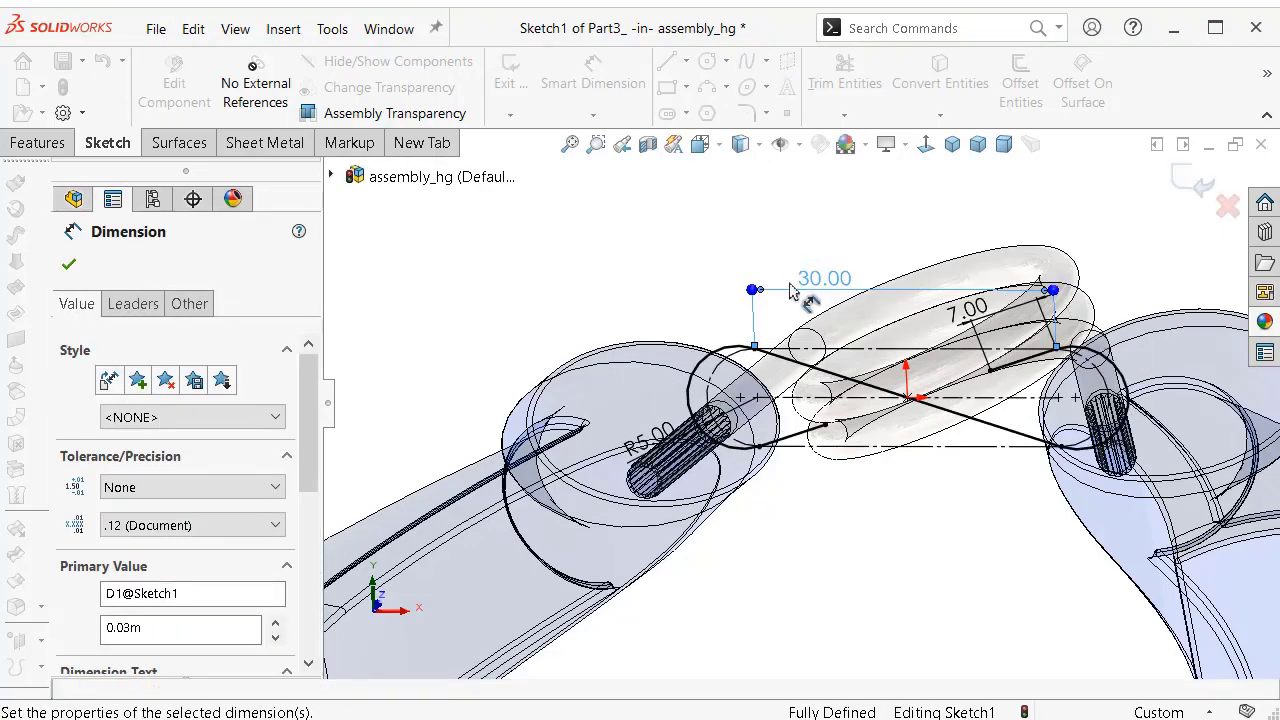
Exit the sketch to rebuild the clip and return to the assembly.
left_click(1205, 188)
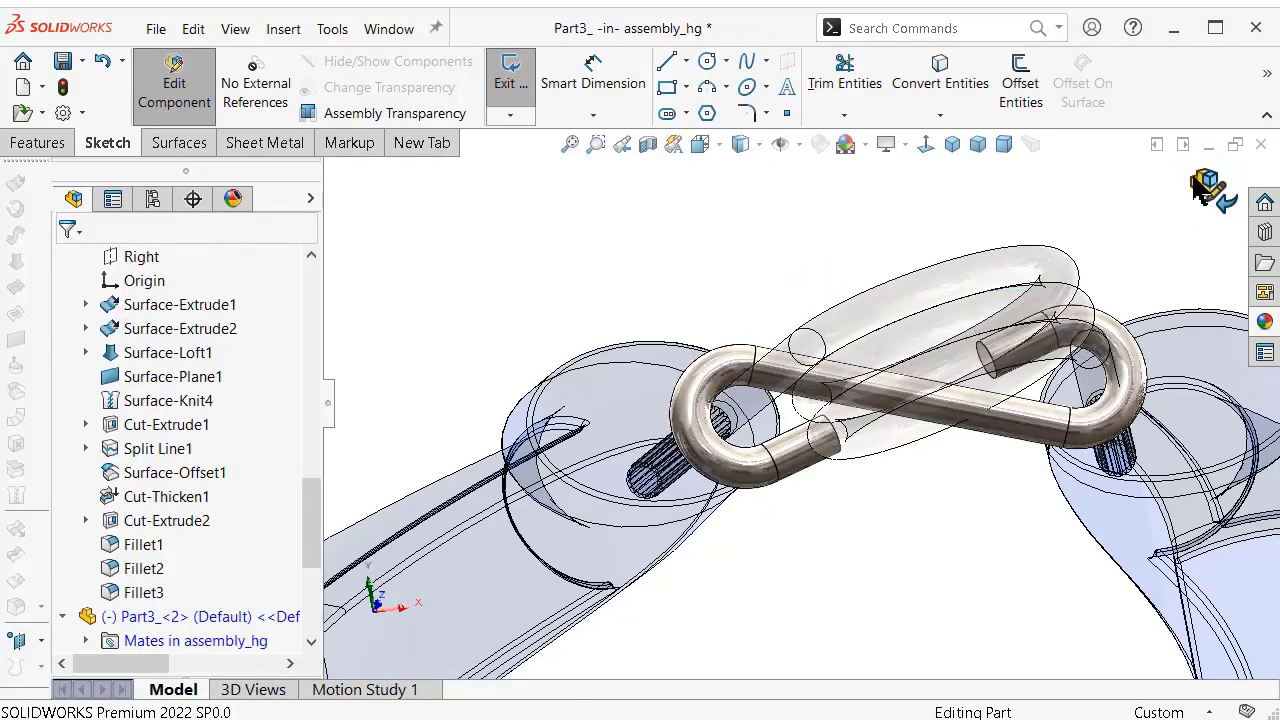
middle_click_drag(855, 445, 1068, 265)
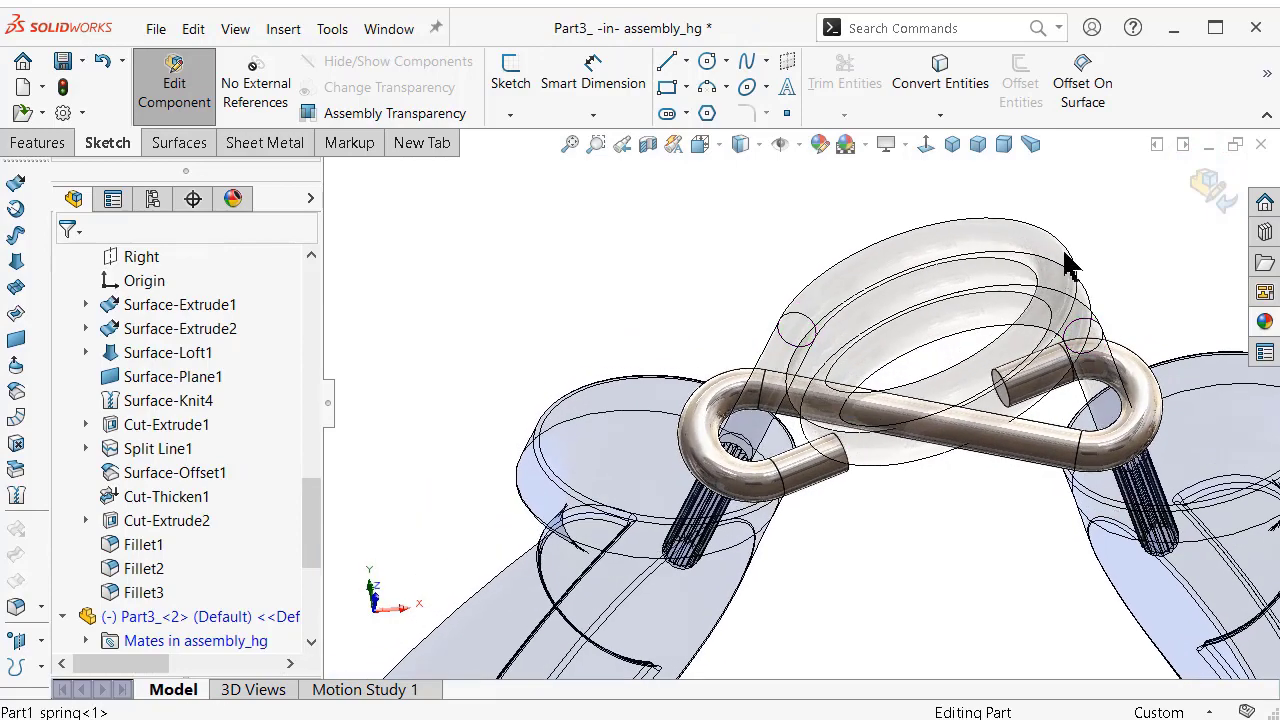
left_click(1215, 185)
middle_click_drag(1020, 451, 988, 203)
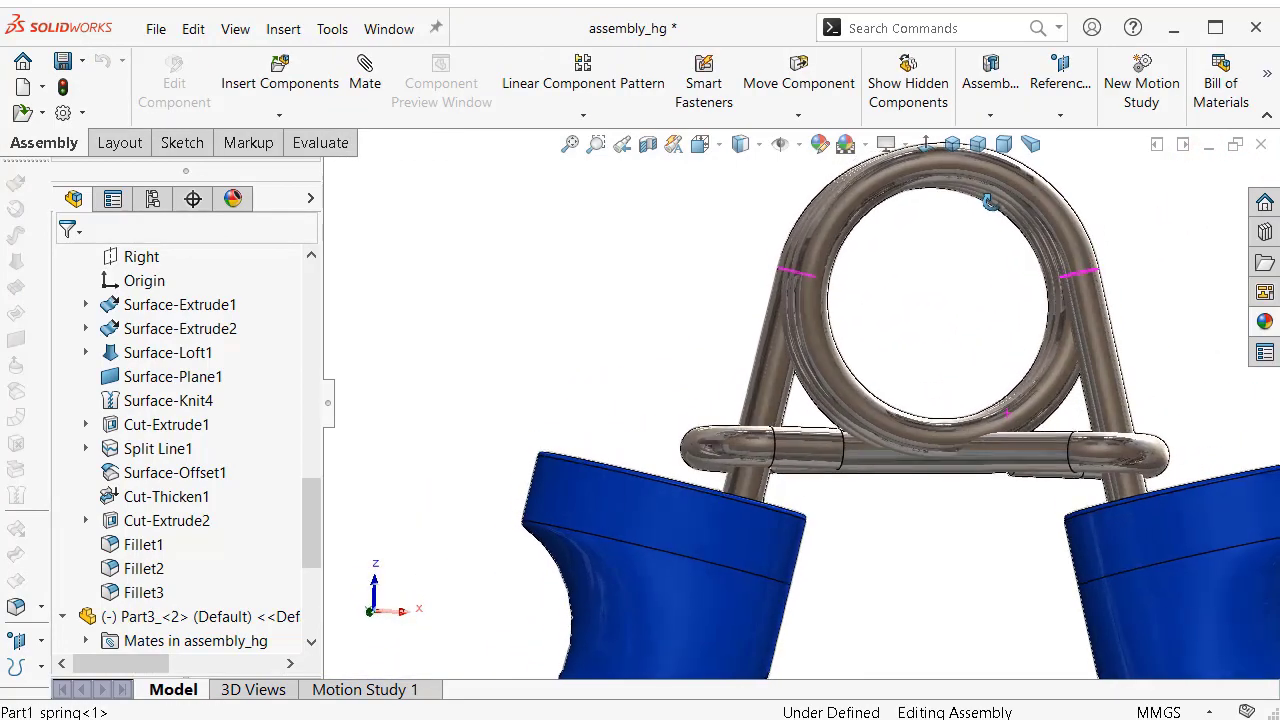
Set the hook radius in the clip's path sketch to 5 mm and rebuild Sweep1.
scroll(1071, 443, "down", 2)
scroll(1080, 466, "down", 2)
left_click(1083, 509)
scroll(1085, 525, "down", 1)
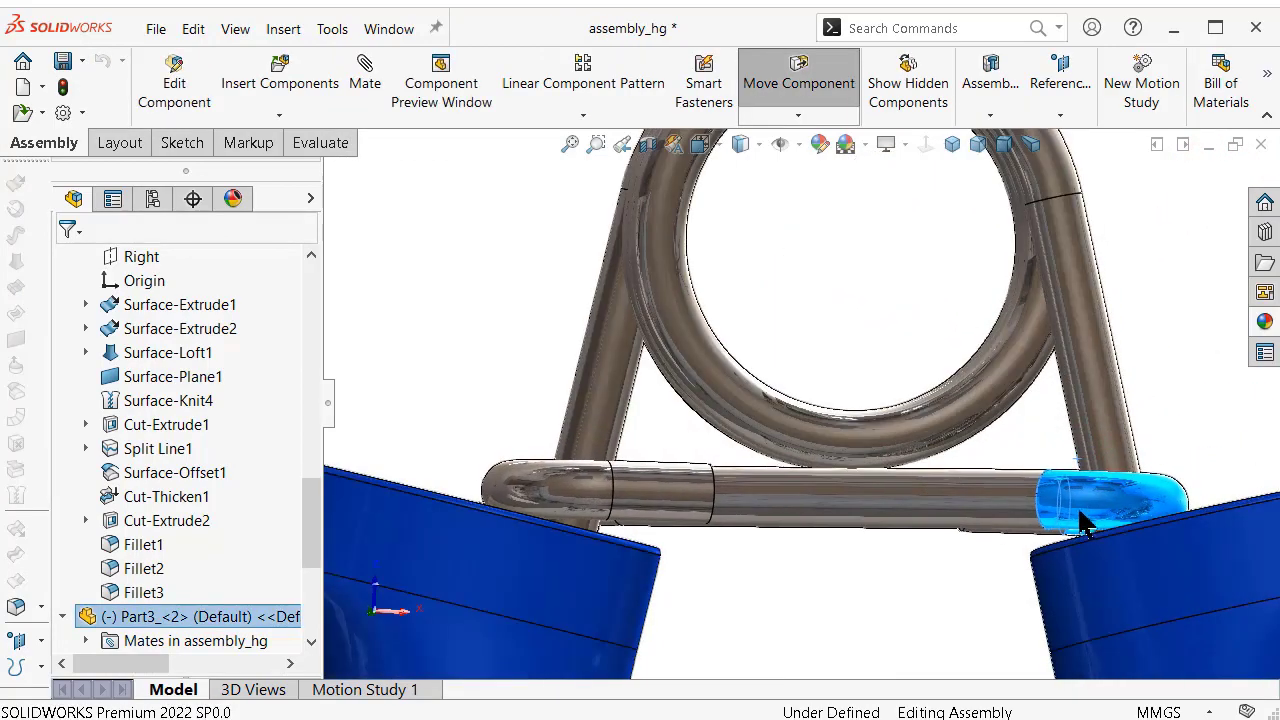
left_click_drag(1085, 525, 1077, 514)
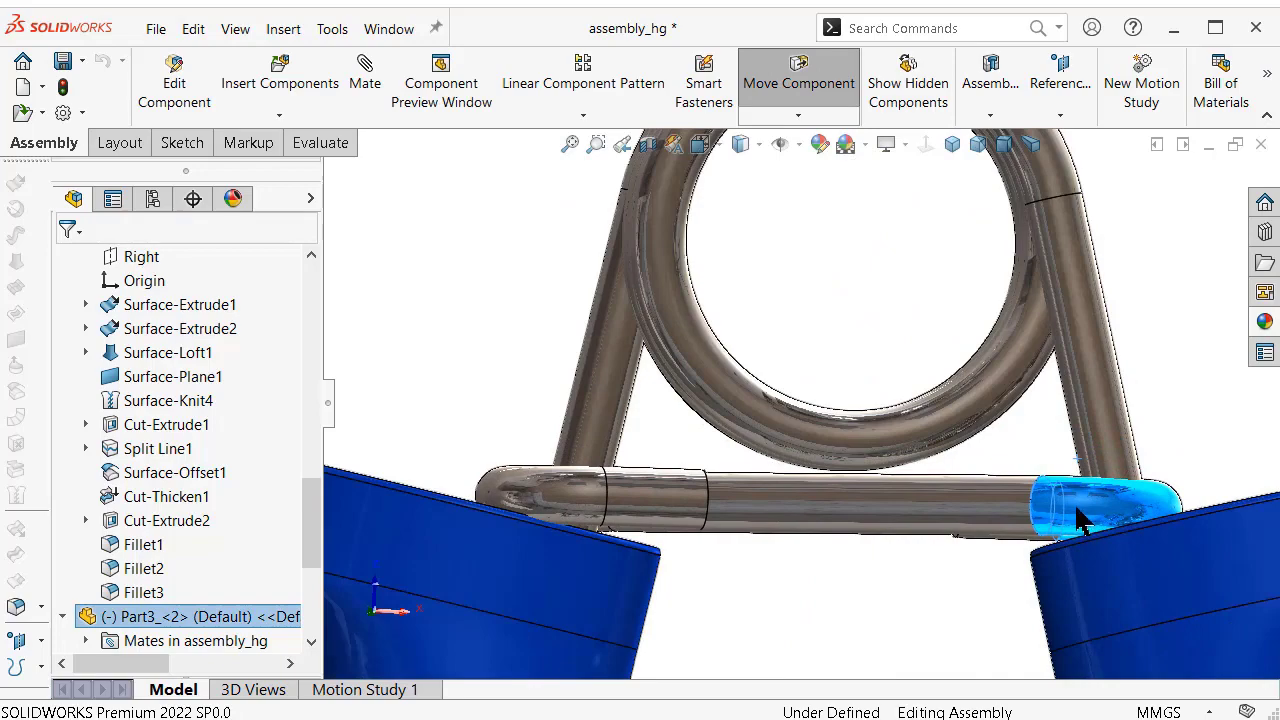
left_click(497, 378)
mouse_move(497, 378)
middle_mouse_down()
mouse_move(660, 446)
mouse_move(663, 460)
mouse_move(903, 531)
mouse_move(1020, 415)
middle_mouse_up()
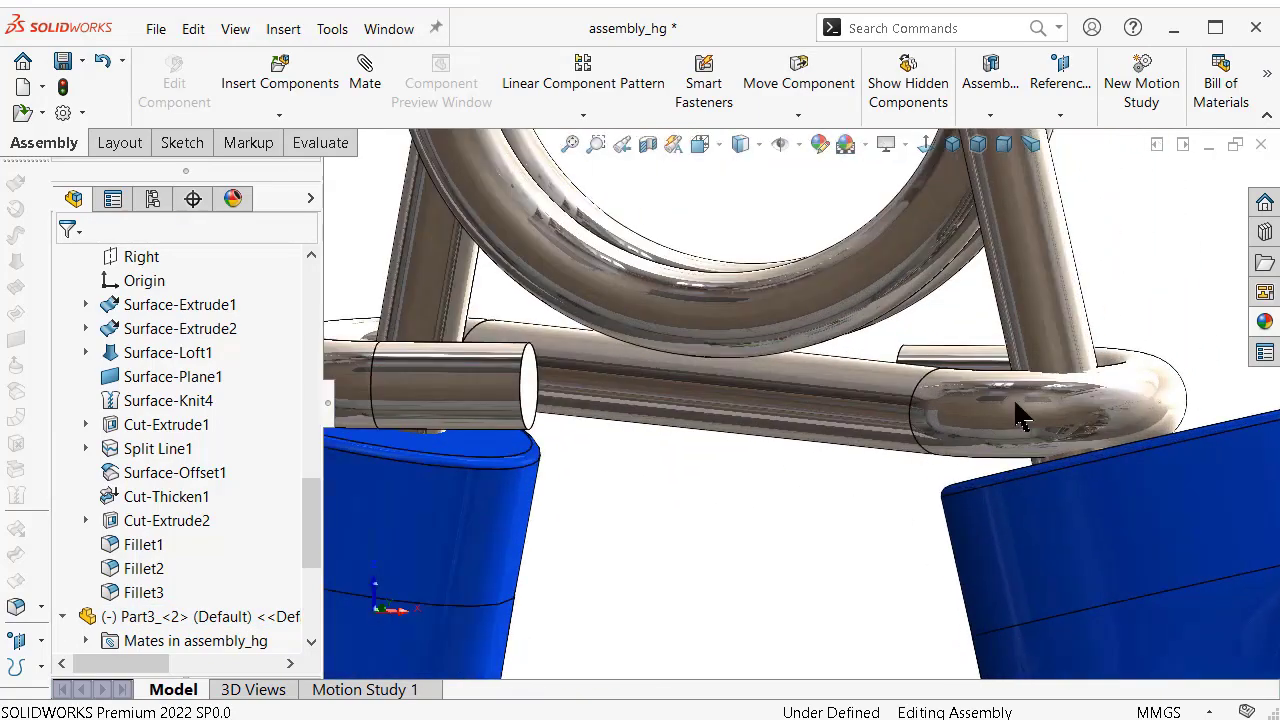
left_click(1020, 415)
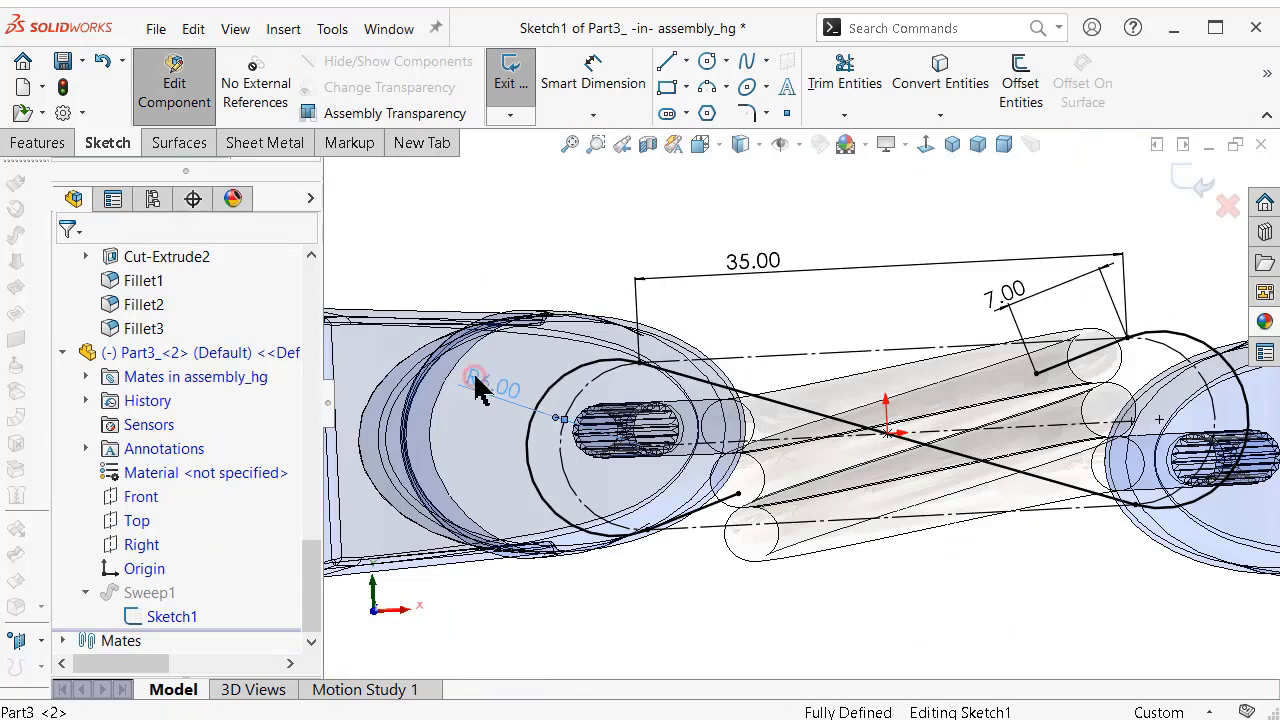
type("5")
key("Return")
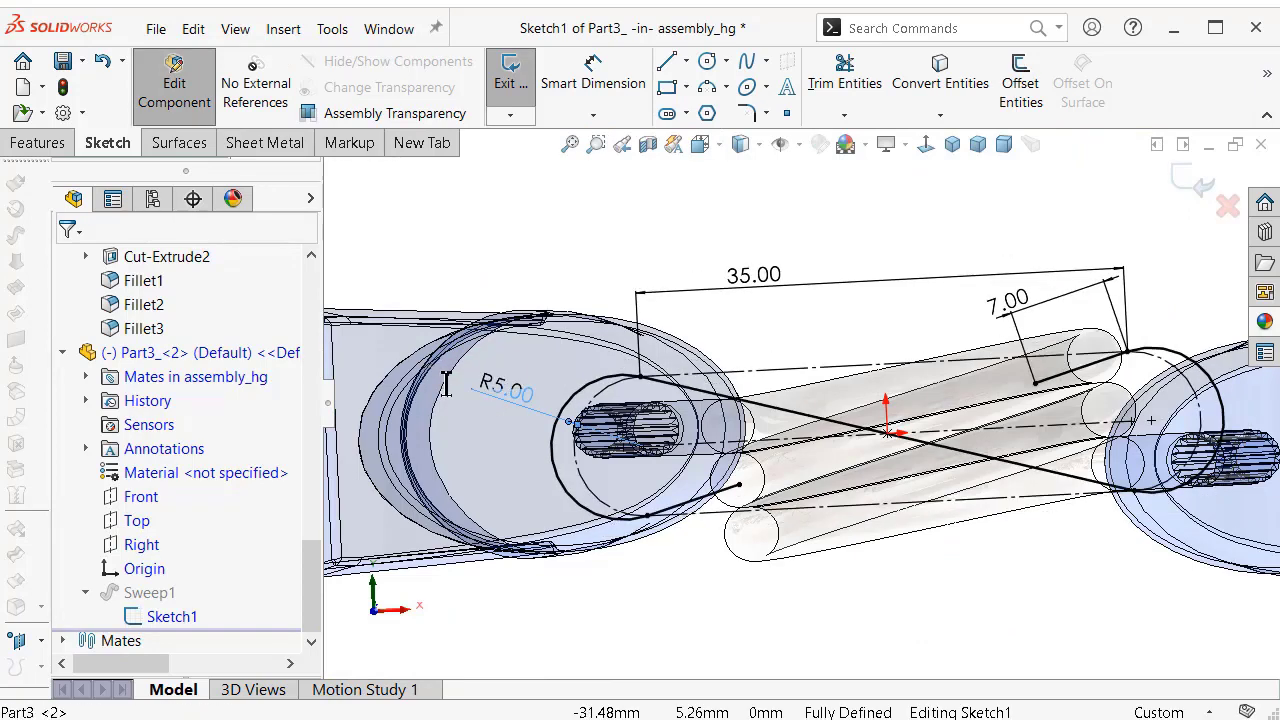
left_click(1195, 188)
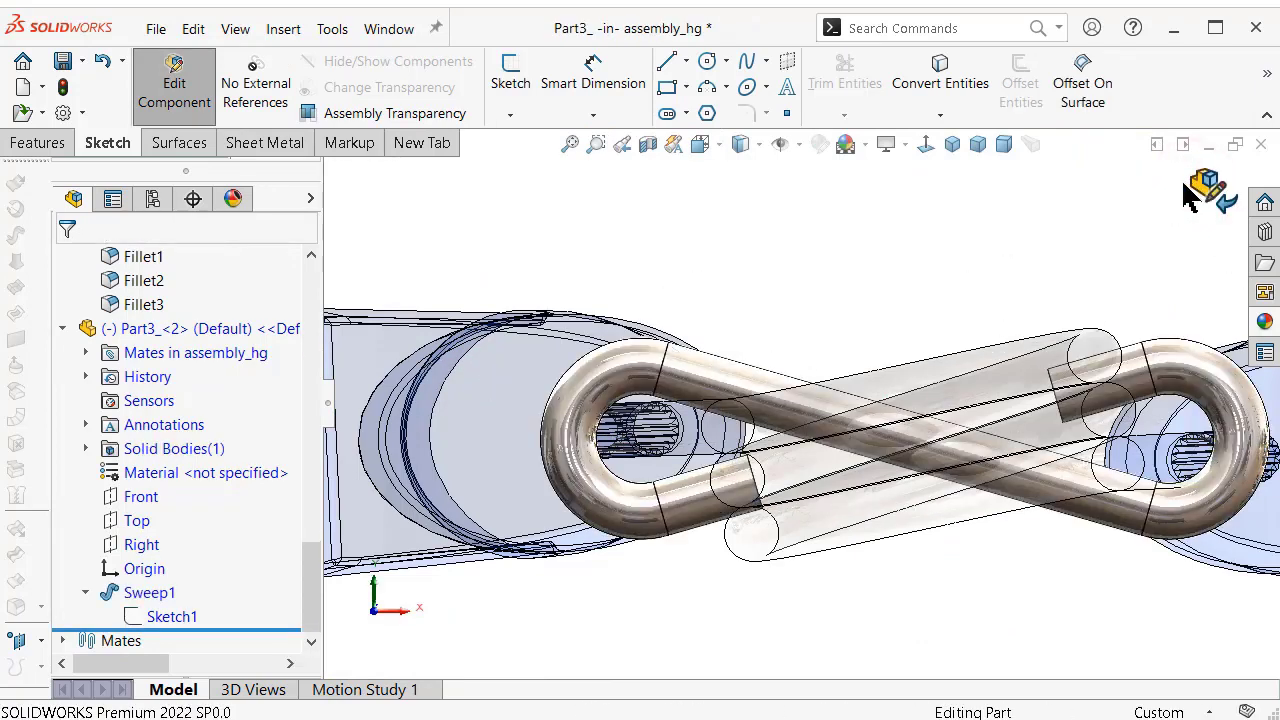
mouse_move(905, 395)
middle_mouse_down()
mouse_move(906, 306)
mouse_move(877, 366)
mouse_move(1040, 278)
middle_mouse_up()
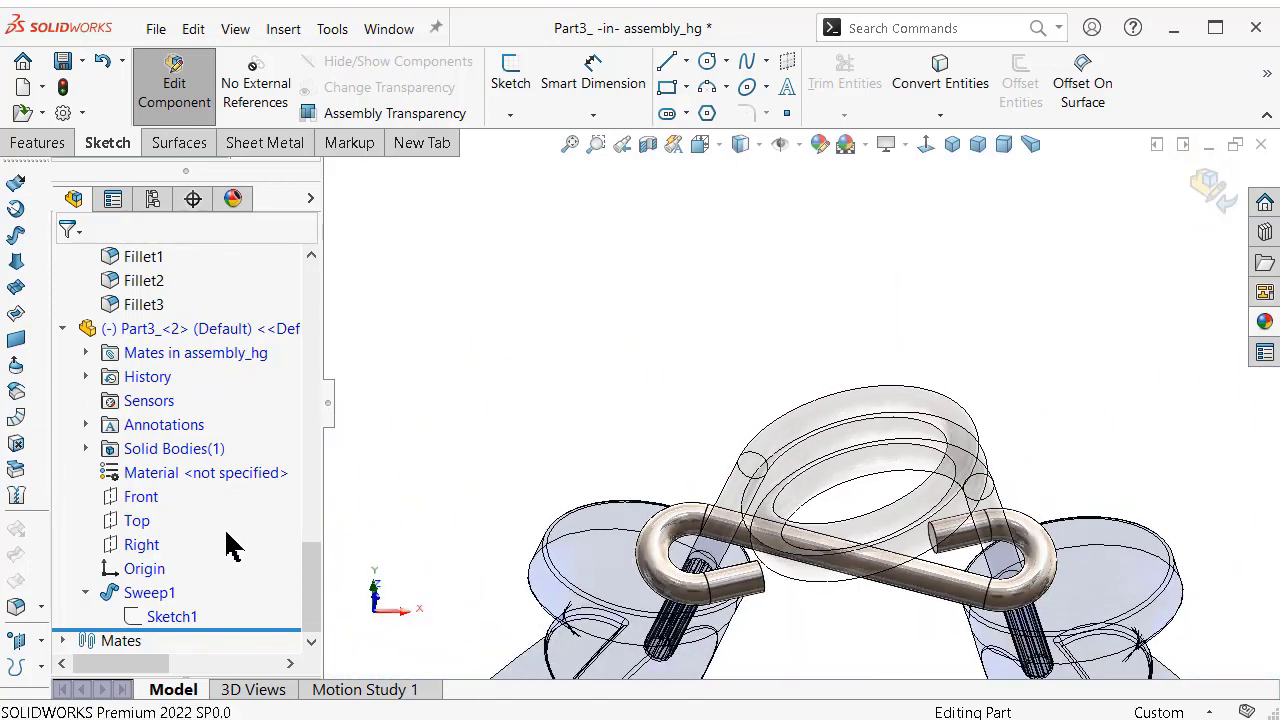
Change Sweep1's circular profile diameter to 2.50 mm.
left_click(130, 592)
left_click(171, 528)
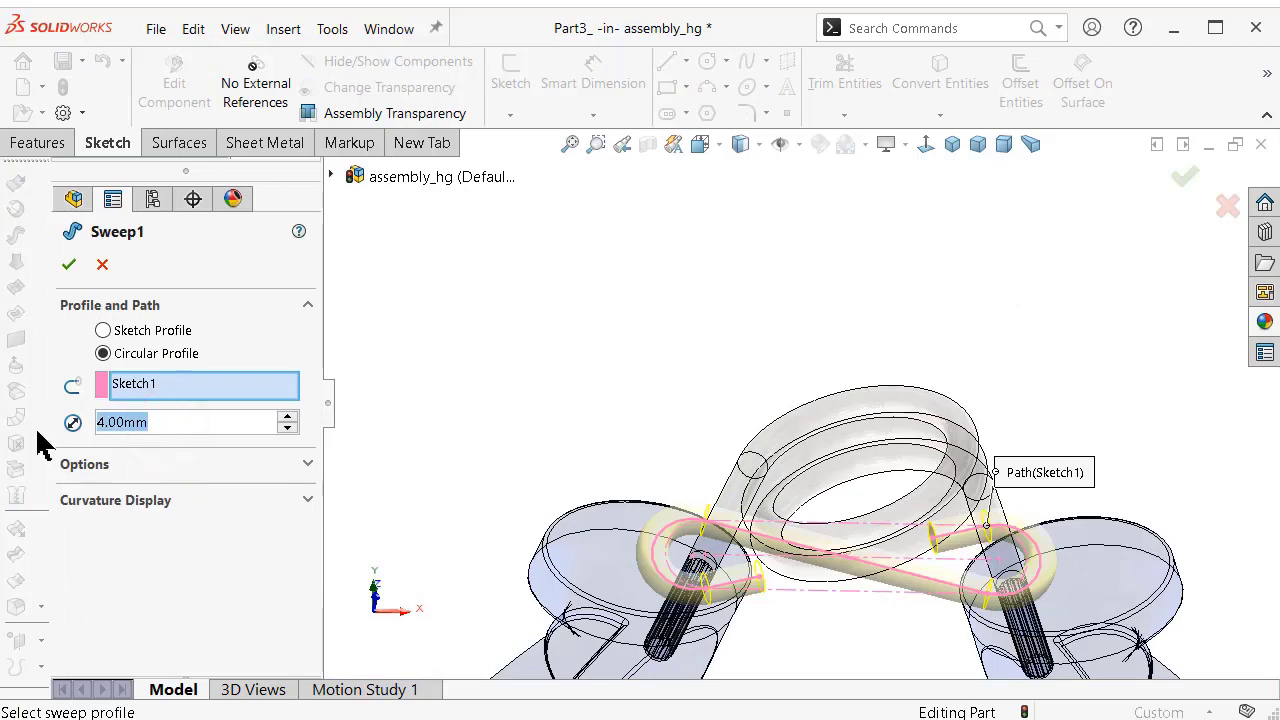
type("5")
key("Return")
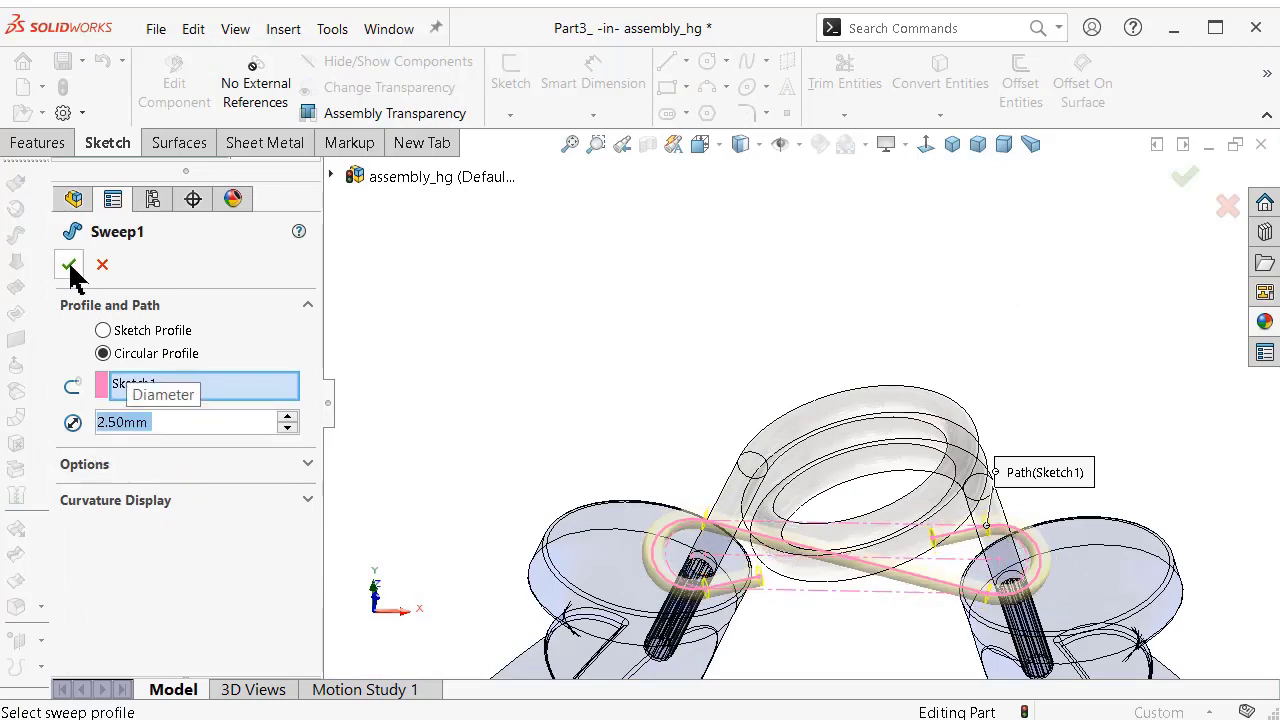
left_click(70, 266)
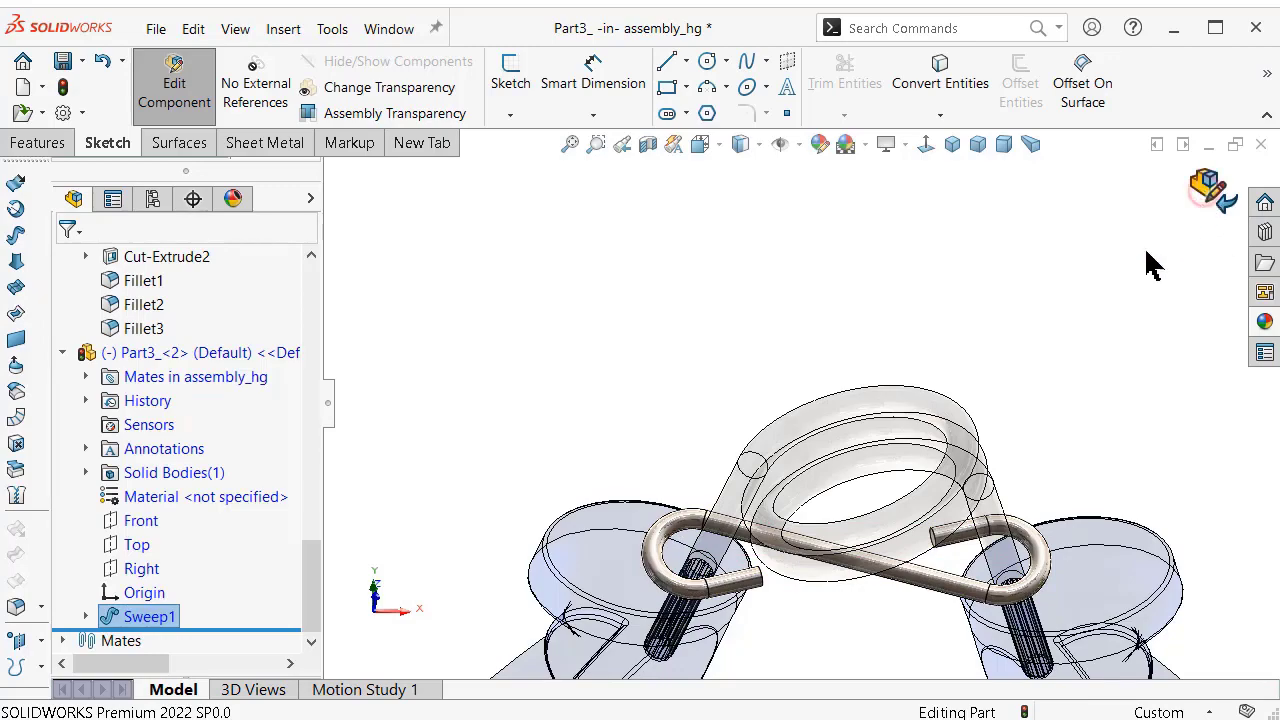
Back in the assembly, drag the clip left and down across both spring legs.
mouse_move(878, 603)
middle_mouse_down()
mouse_move(857, 545)
mouse_move(1010, 567)
middle_mouse_up()
scroll(1010, 567, "up", 3)
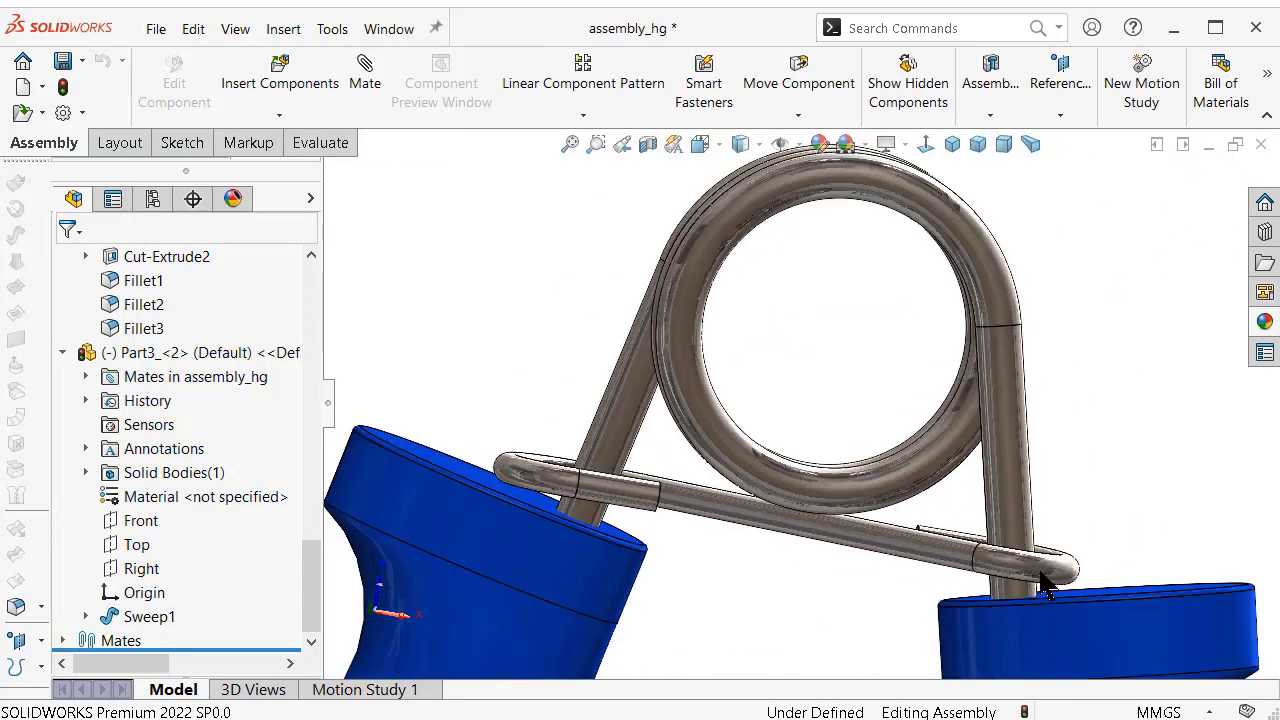
left_click(1043, 588)
mouse_move(1041, 588)
left_mouse_down()
mouse_move(1034, 608)
mouse_move(1002, 614)
mouse_move(1060, 623)
mouse_move(970, 450)
left_mouse_up()
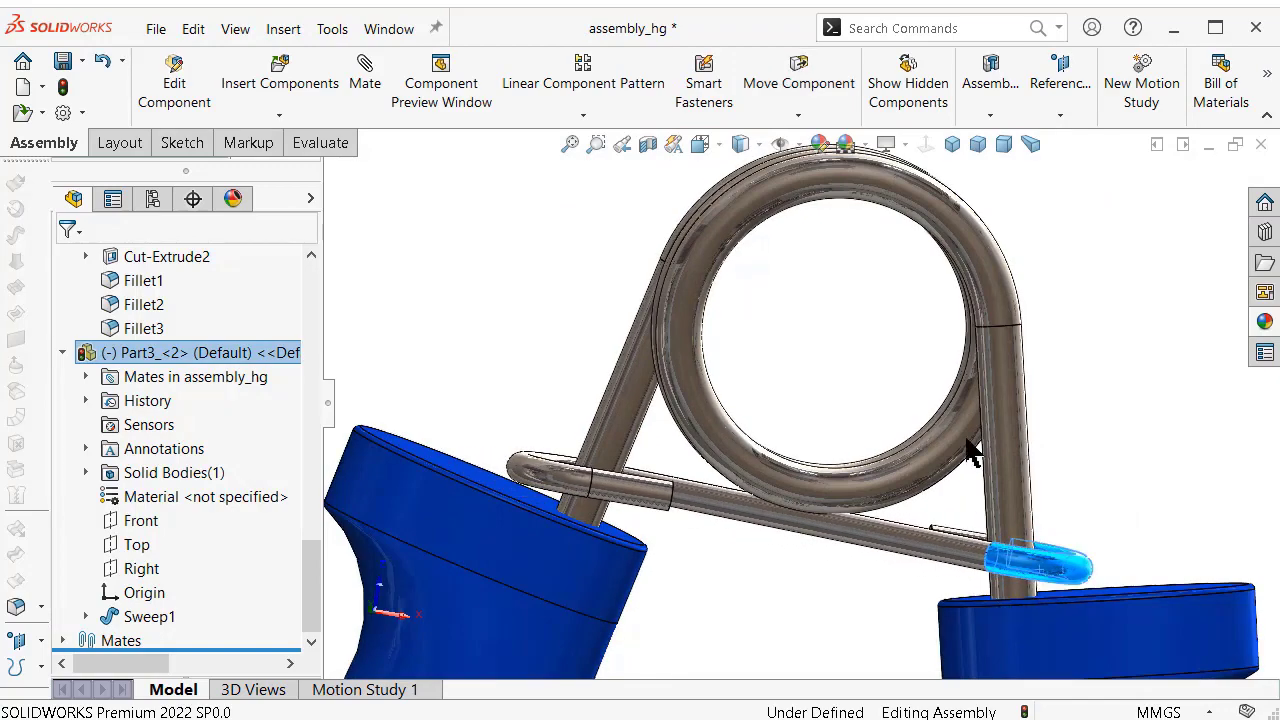
mouse_move(970, 450)
middle_mouse_down()
mouse_move(1028, 377)
mouse_move(752, 482)
mouse_move(728, 405)
mouse_move(755, 435)
mouse_move(700, 414)
mouse_move(814, 491)
mouse_move(786, 399)
mouse_move(871, 364)
middle_mouse_up()
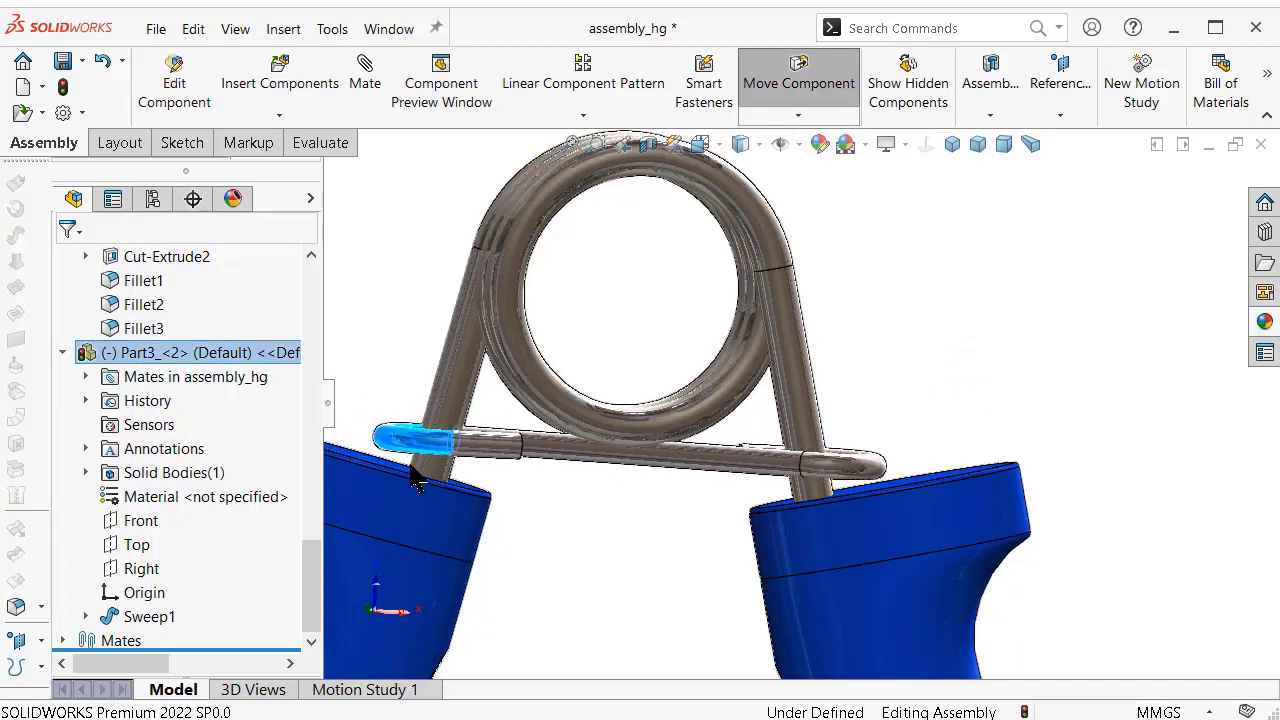
Orbit the view to inspect the clip from above and down through the coil.
mouse_move(818, 343)
middle_mouse_down()
mouse_move(778, 441)
mouse_move(869, 312)
middle_mouse_up()
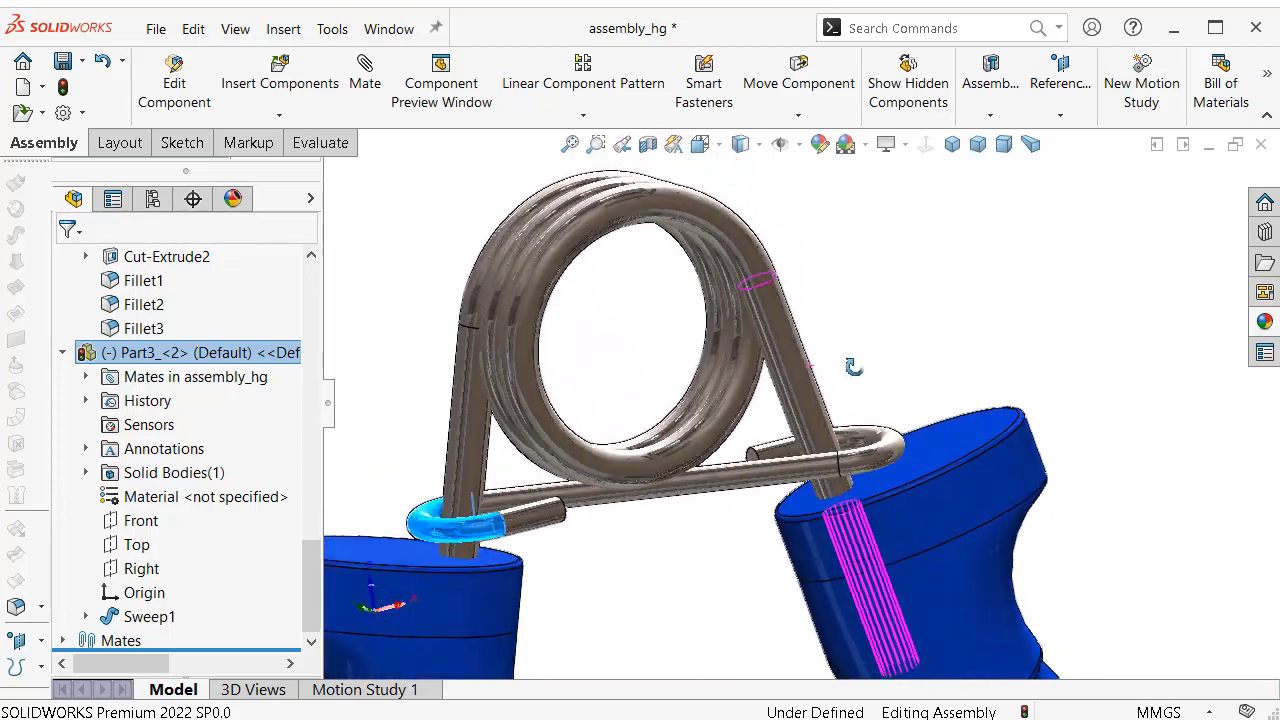
mouse_move(888, 395)
middle_mouse_down()
mouse_move(880, 340)
mouse_move(985, 395)
middle_mouse_up()
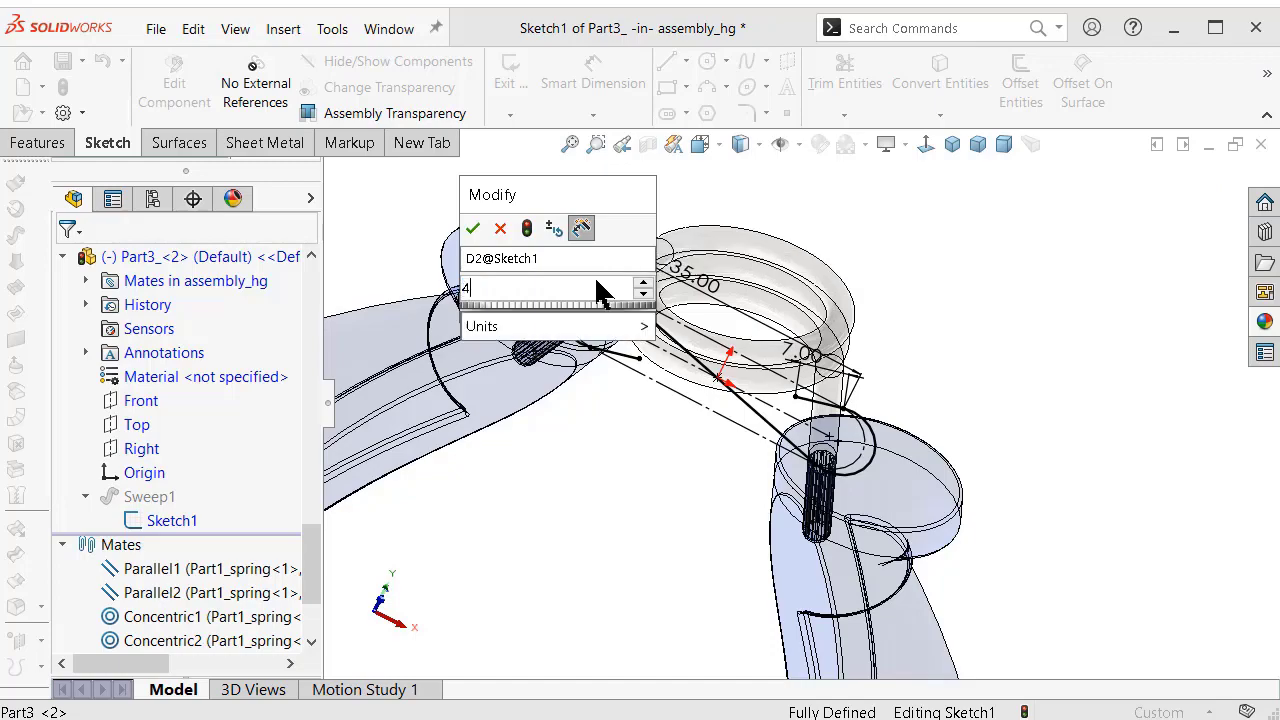
Apply the 4 mm hook radius, rebuild the clip and return to editing assembly_hg.
key("Return")
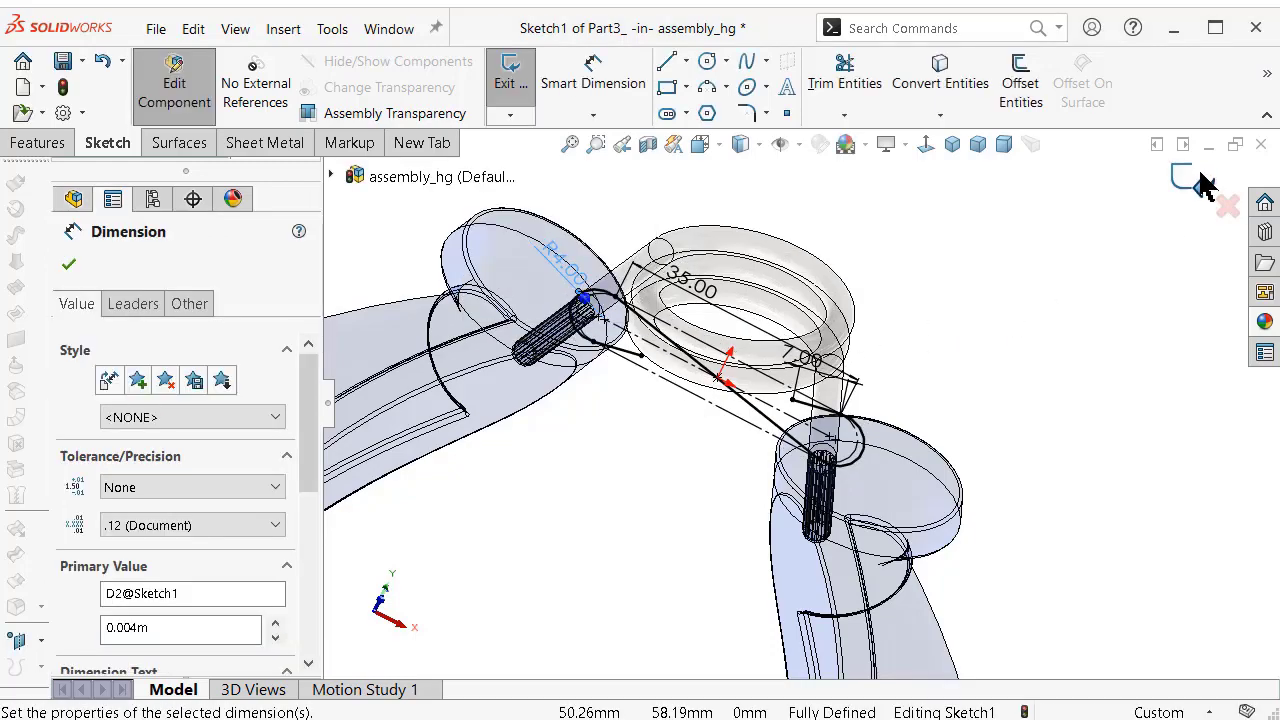
left_click(1200, 180)
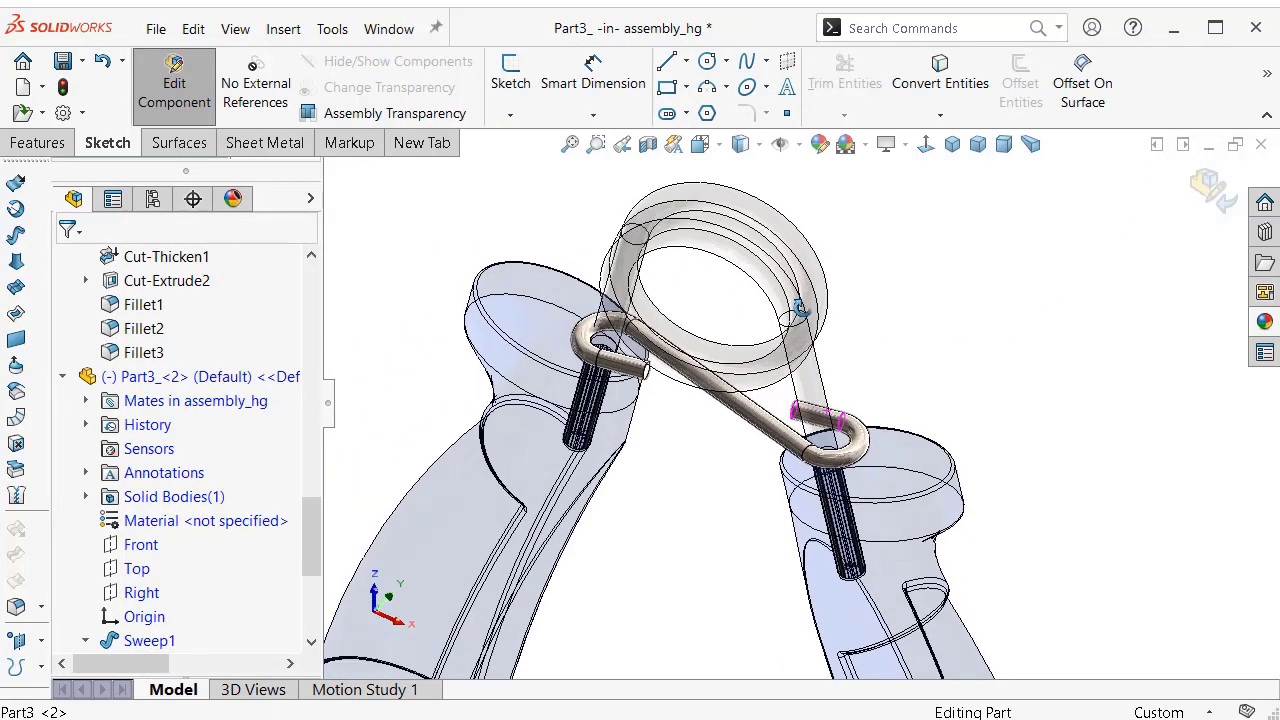
middle_click_drag(800, 308, 814, 386)
scroll(814, 386, "down", 3)
scroll(849, 443, "down", 3)
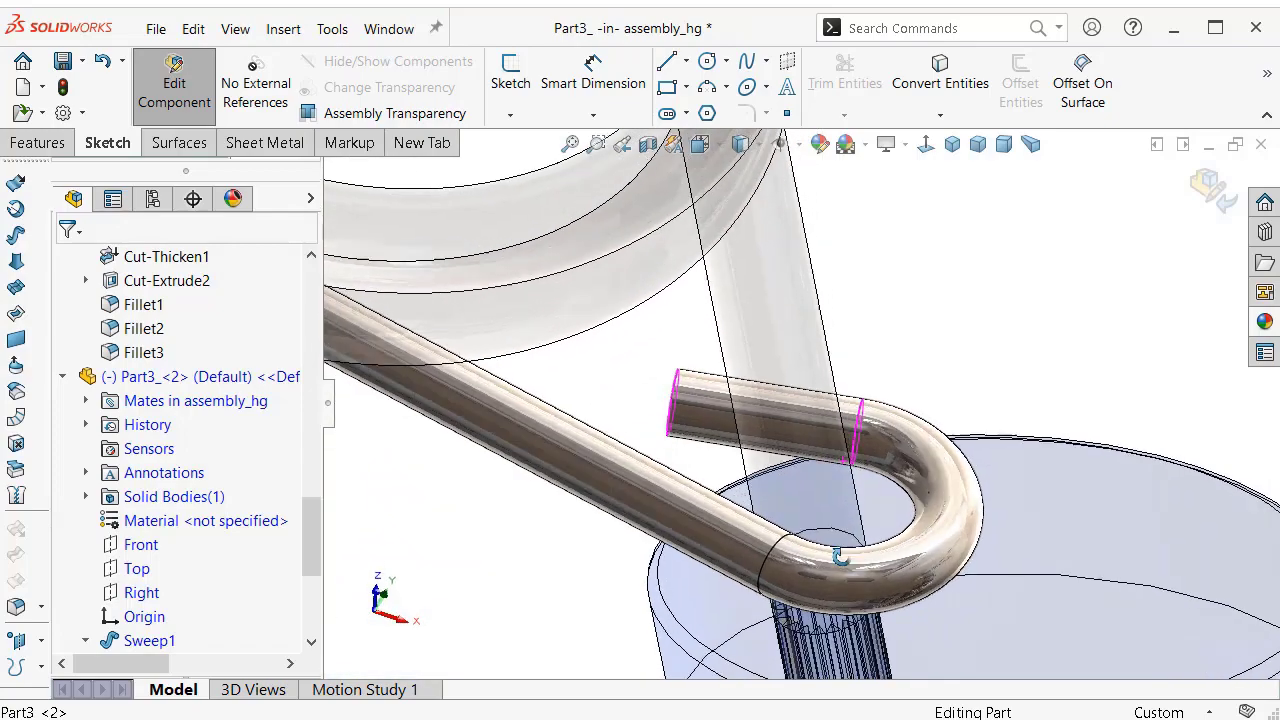
middle_click_drag(840, 557, 562, 340)
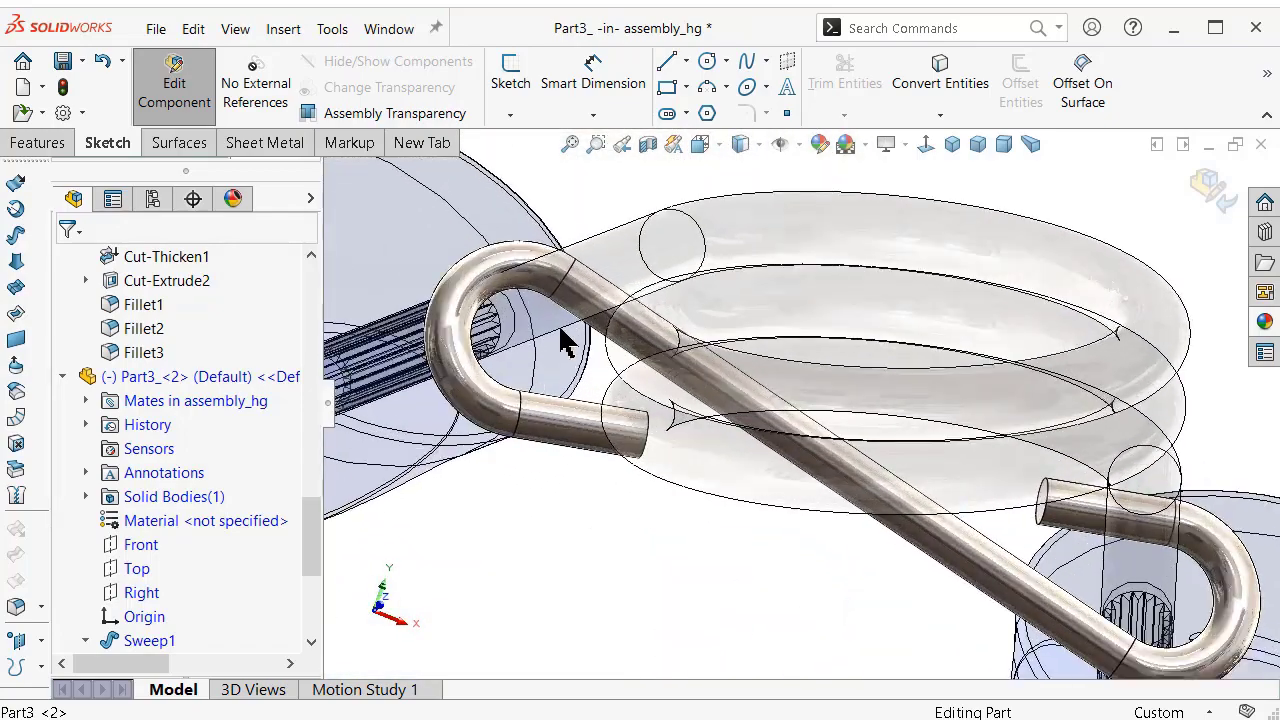
left_click(1200, 187)
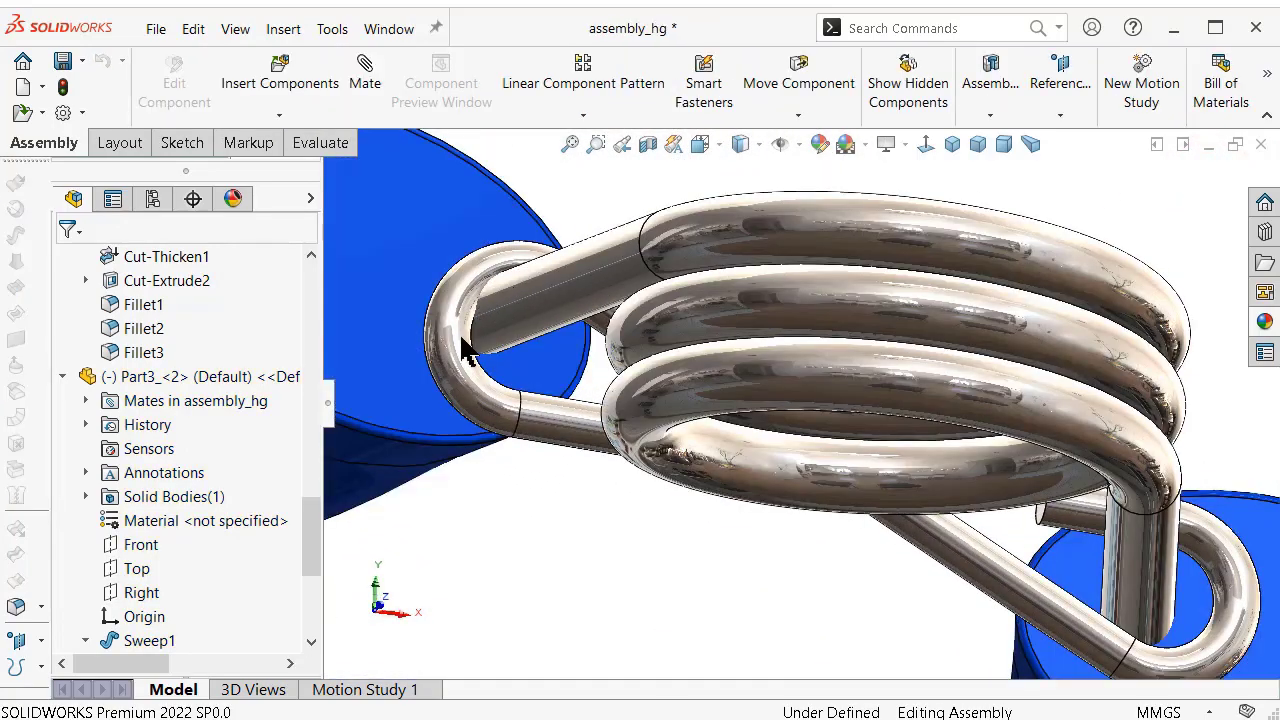
left_click_drag(465, 350, 466, 322)
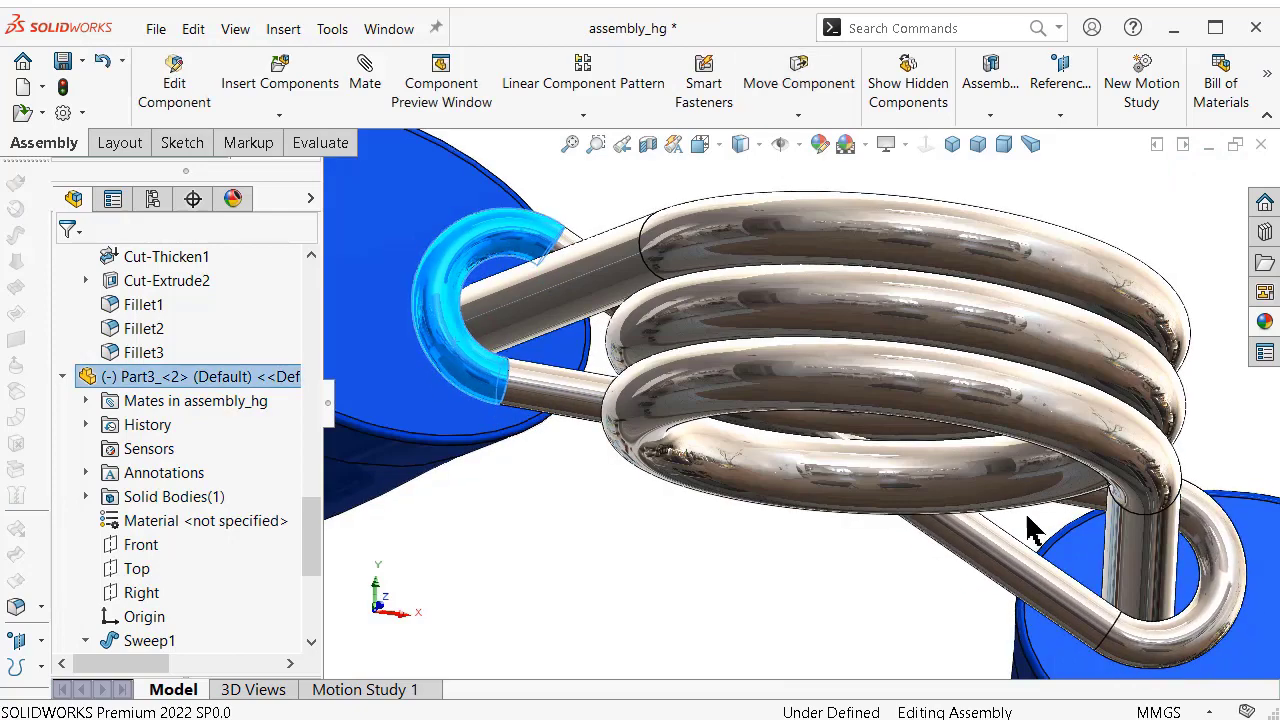
middle_click_drag(1033, 530, 1040, 410)
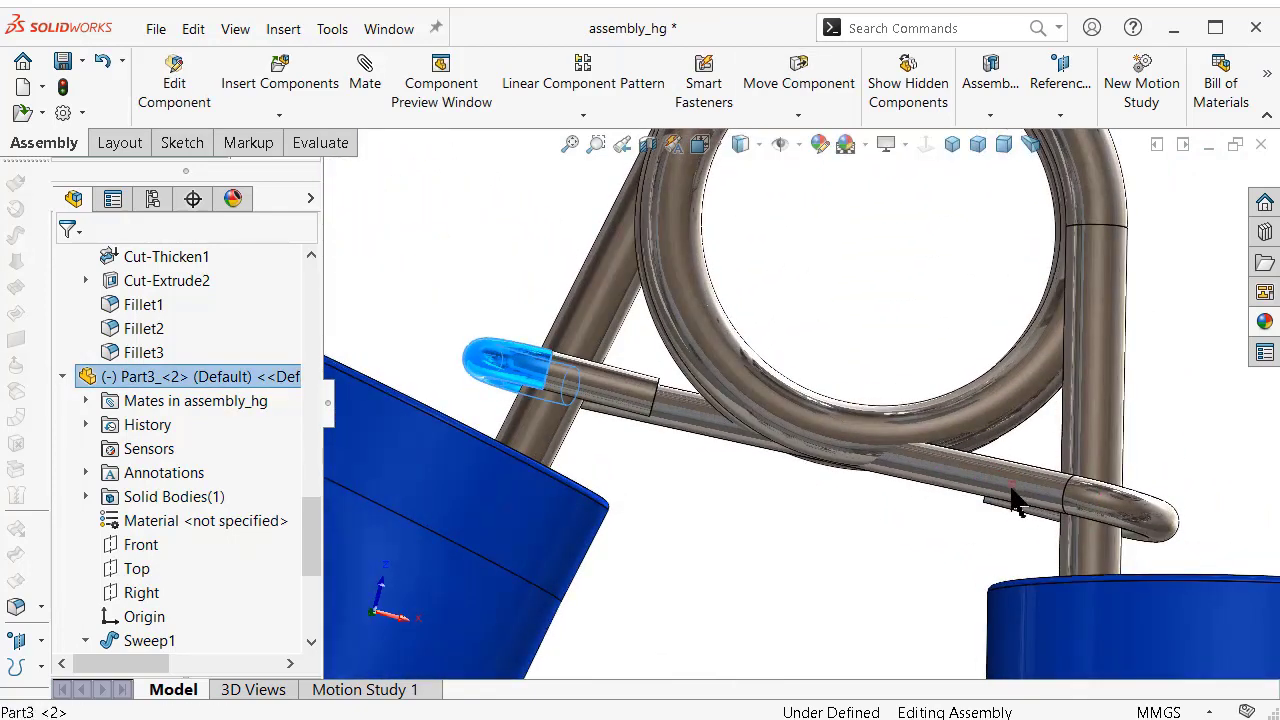
mouse_move(1015, 500)
left_mouse_down()
mouse_move(1015, 538)
mouse_move(992, 546)
left_mouse_up()
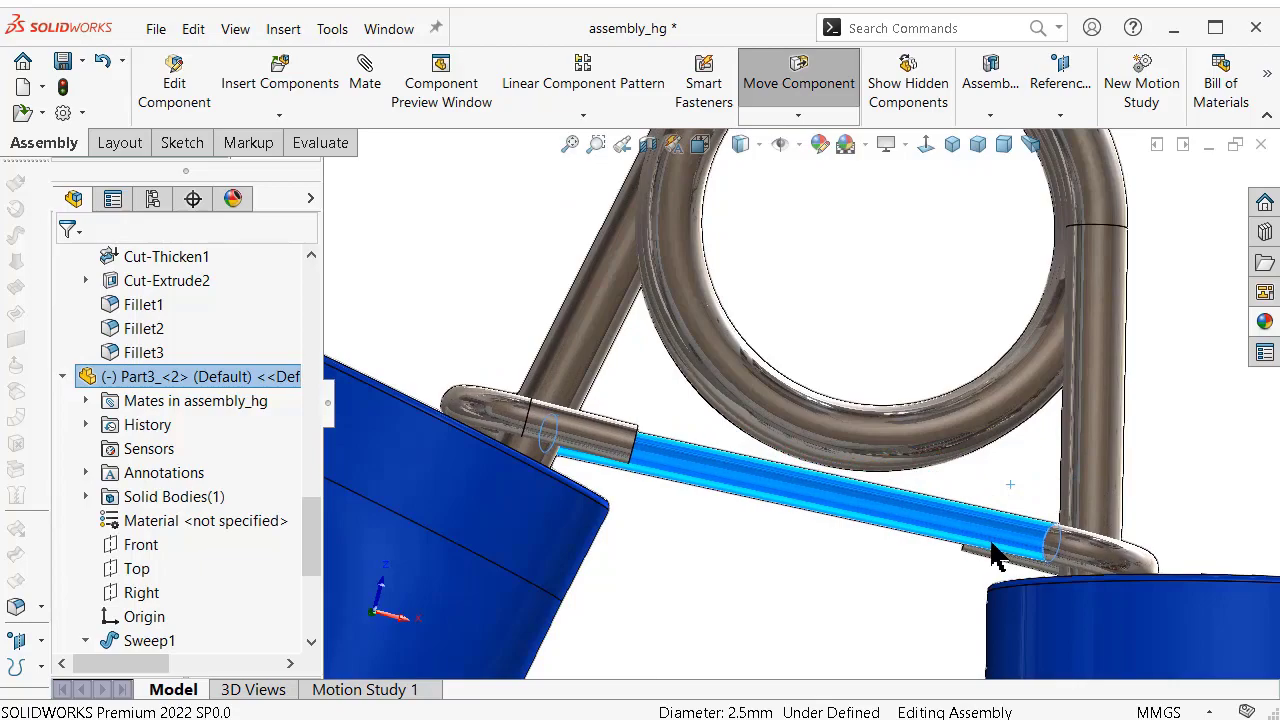
mouse_move(888, 562)
middle_mouse_down()
mouse_move(993, 592)
mouse_move(980, 563)
mouse_move(1003, 514)
mouse_move(1012, 541)
mouse_move(966, 590)
mouse_move(560, 423)
mouse_move(514, 420)
mouse_move(443, 388)
mouse_move(418, 415)
mouse_move(415, 405)
middle_mouse_up()
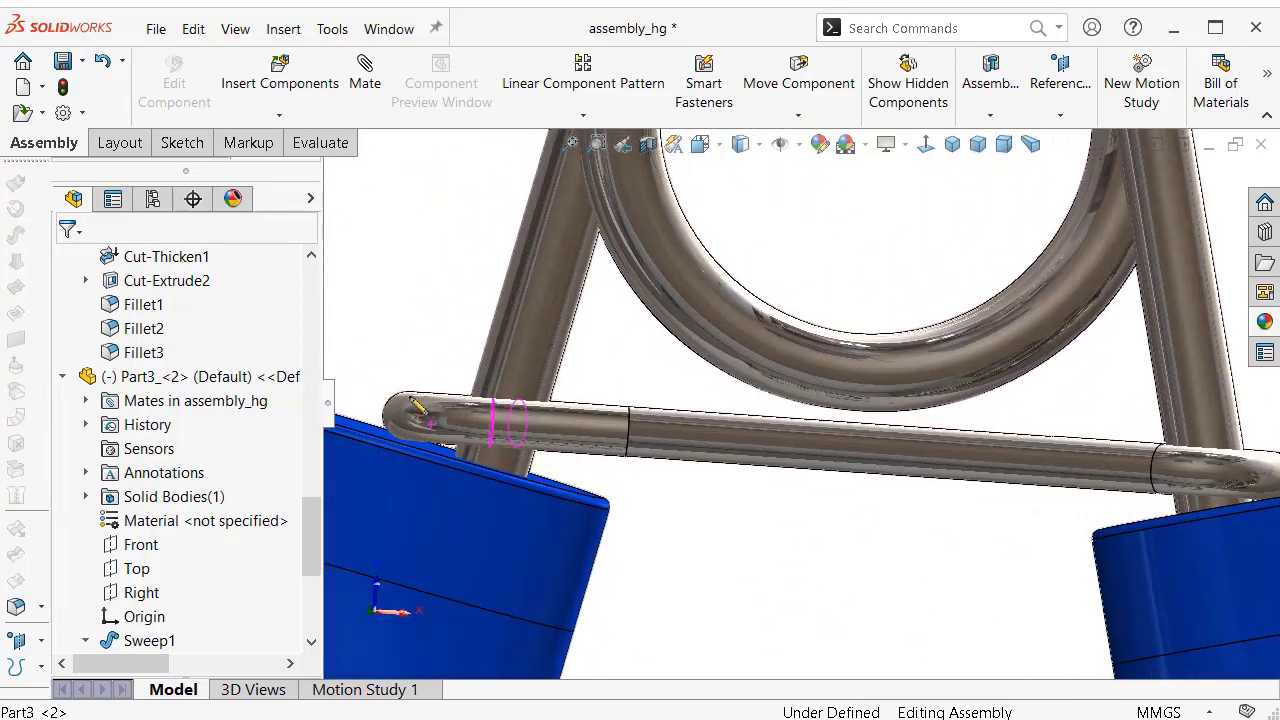
Add tangent mates seating the rod's hooked ends on the left and right handle tops.
left_click(435, 437)
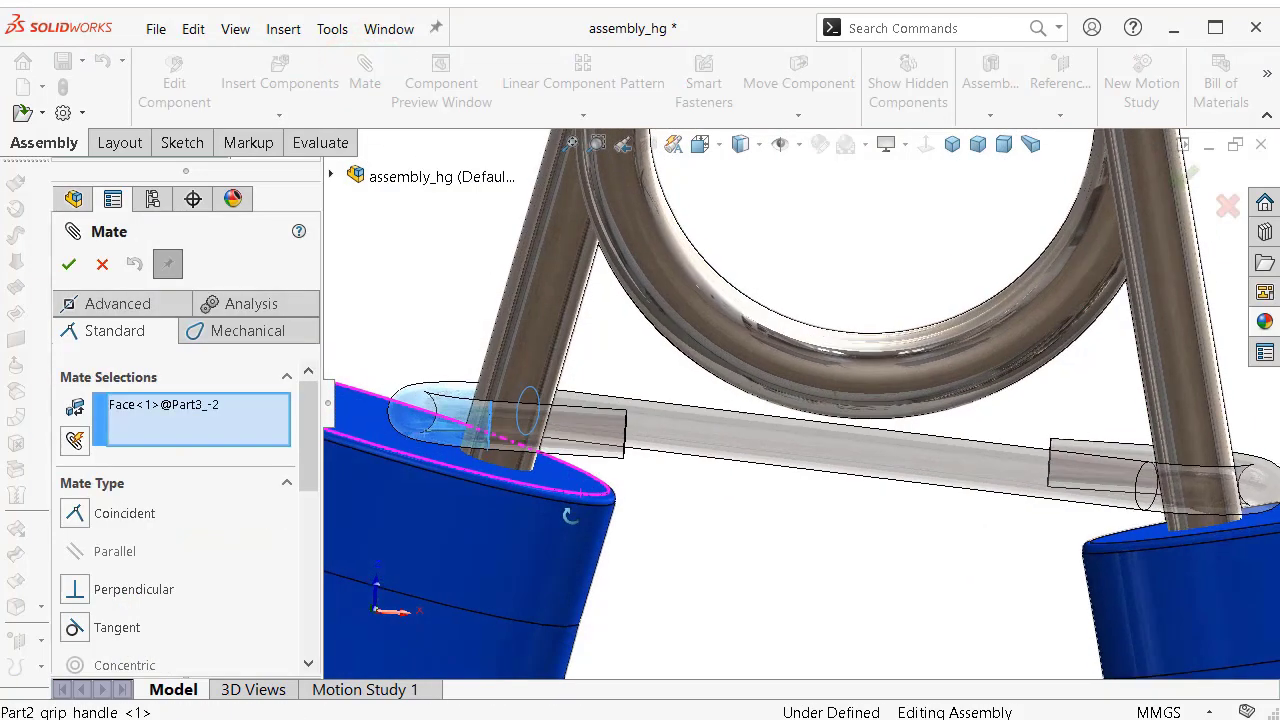
left_click(585, 487)
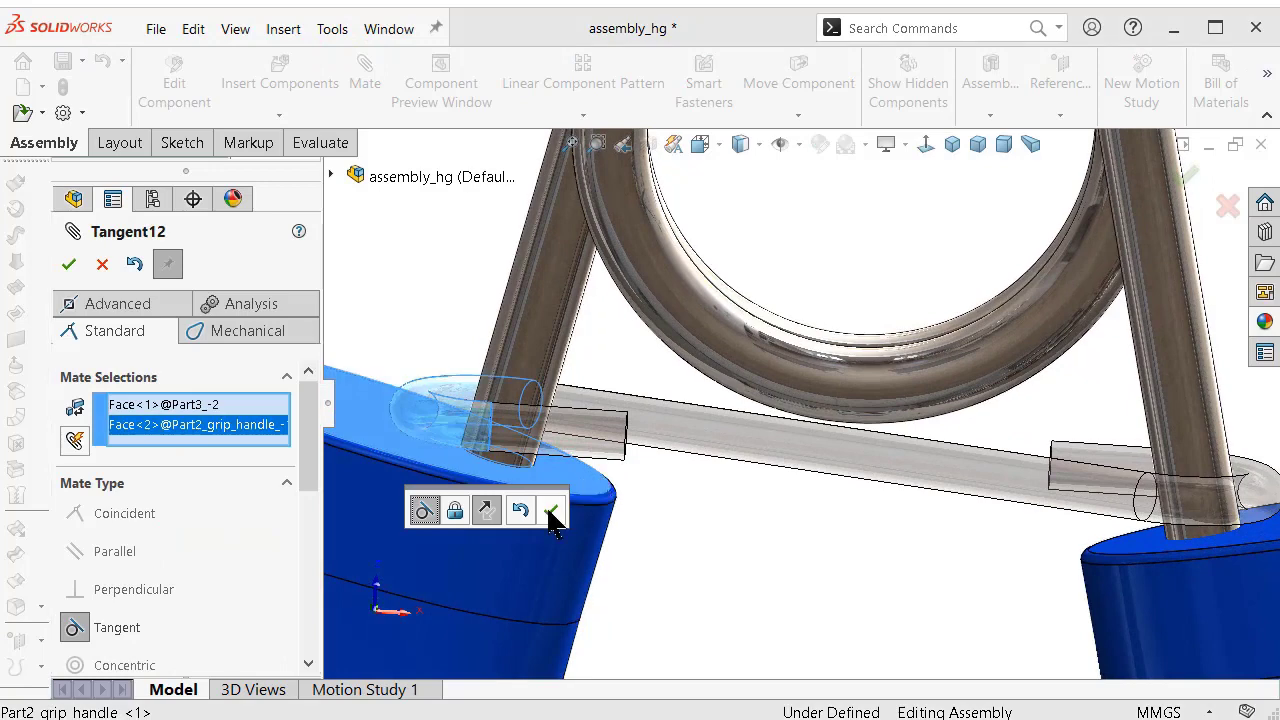
left_click(551, 511)
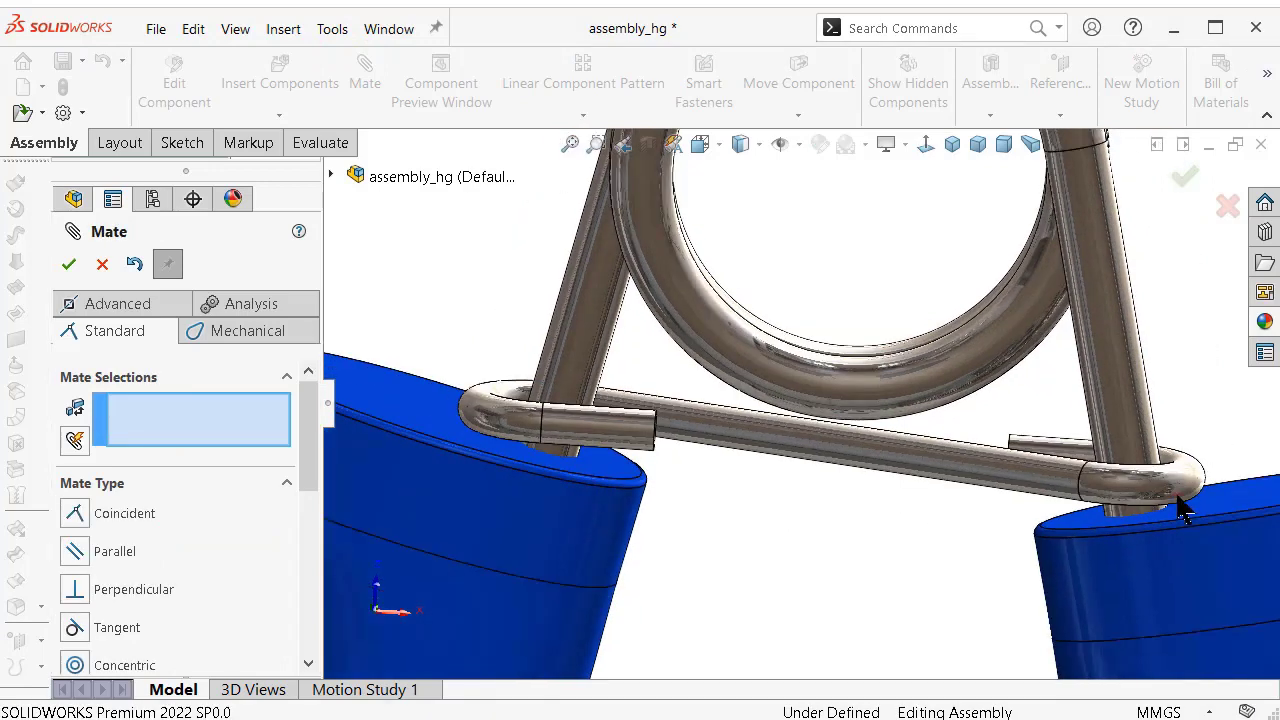
left_click(1243, 506)
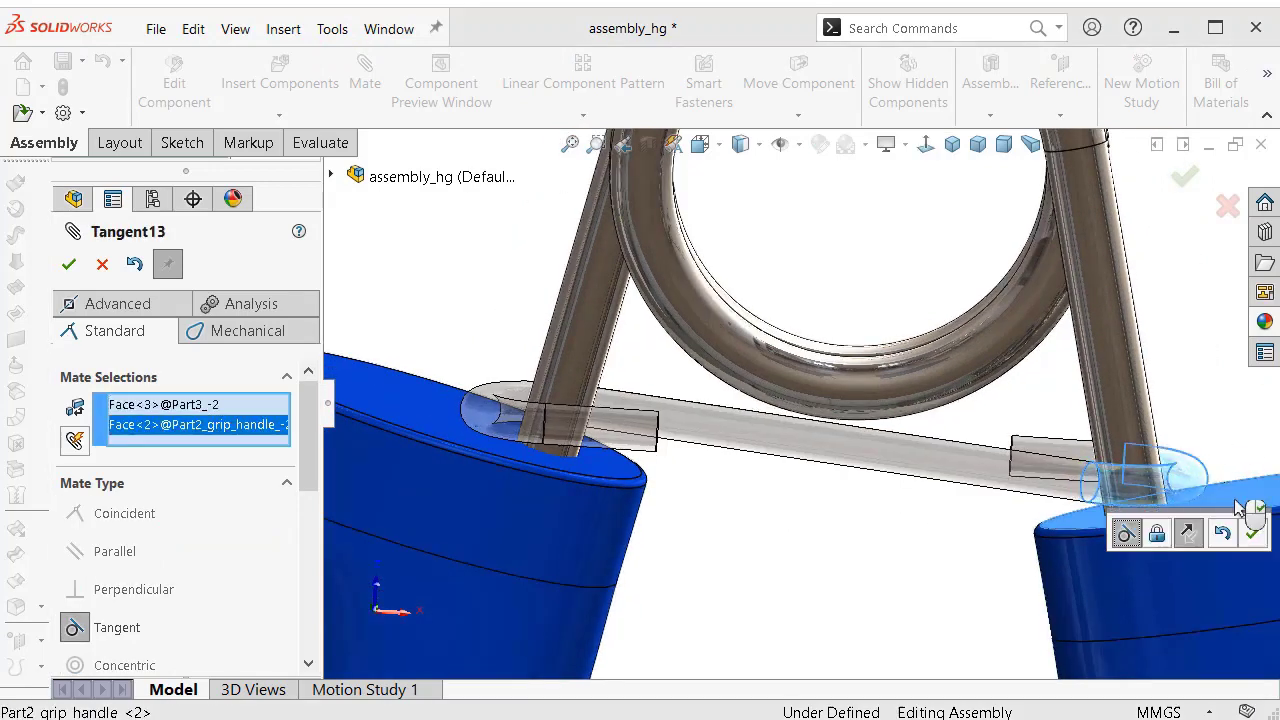
left_click(1254, 533)
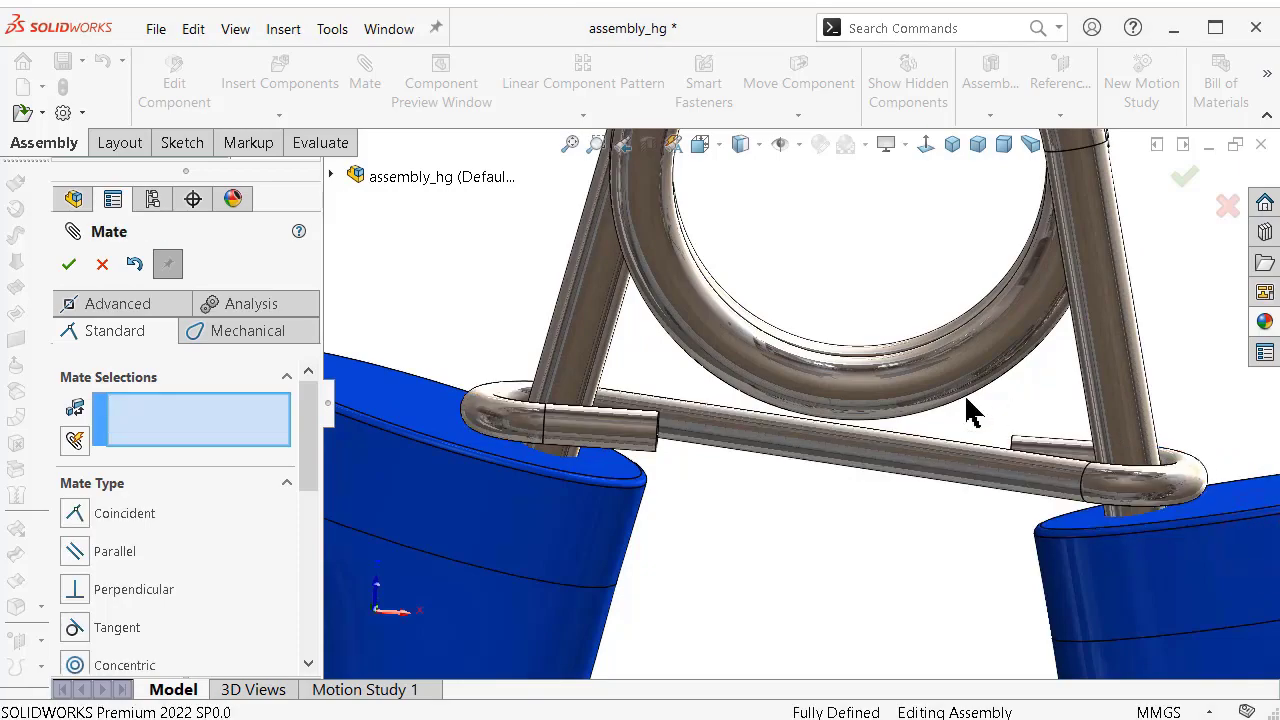
mouse_move(966, 409)
middle_mouse_down()
mouse_move(891, 661)
mouse_move(1060, 460)
middle_mouse_up()
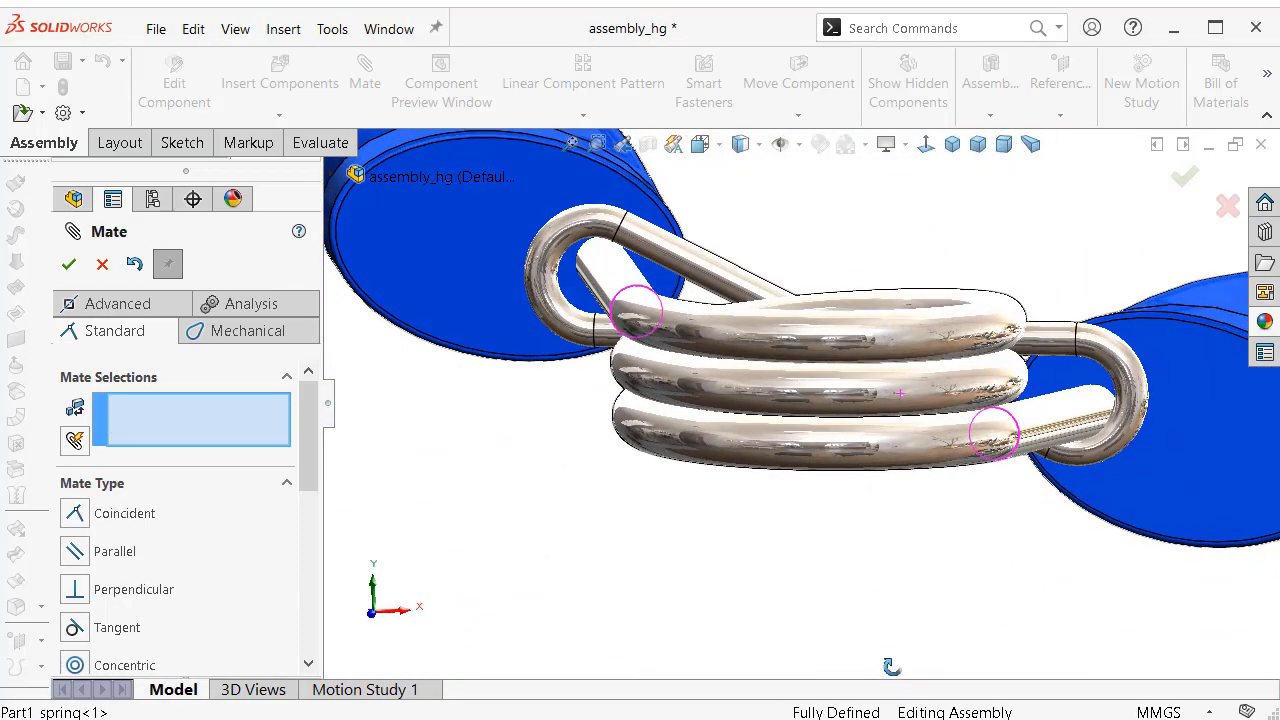
left_click(1188, 178)
mouse_move(1190, 208)
middle_mouse_down()
mouse_move(1105, 255)
mouse_move(1065, 398)
middle_mouse_up()
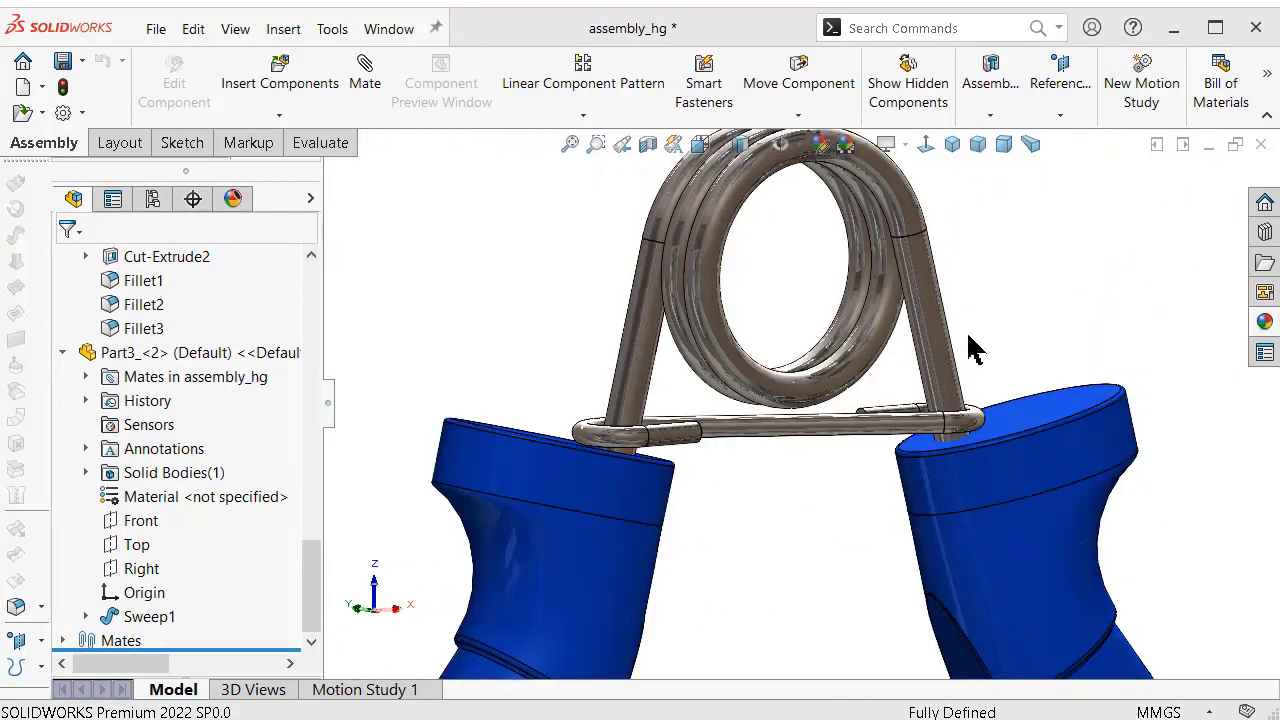
mouse_move(966, 343)
middle_mouse_down()
mouse_move(998, 440)
mouse_move(983, 528)
mouse_move(985, 355)
middle_mouse_up()
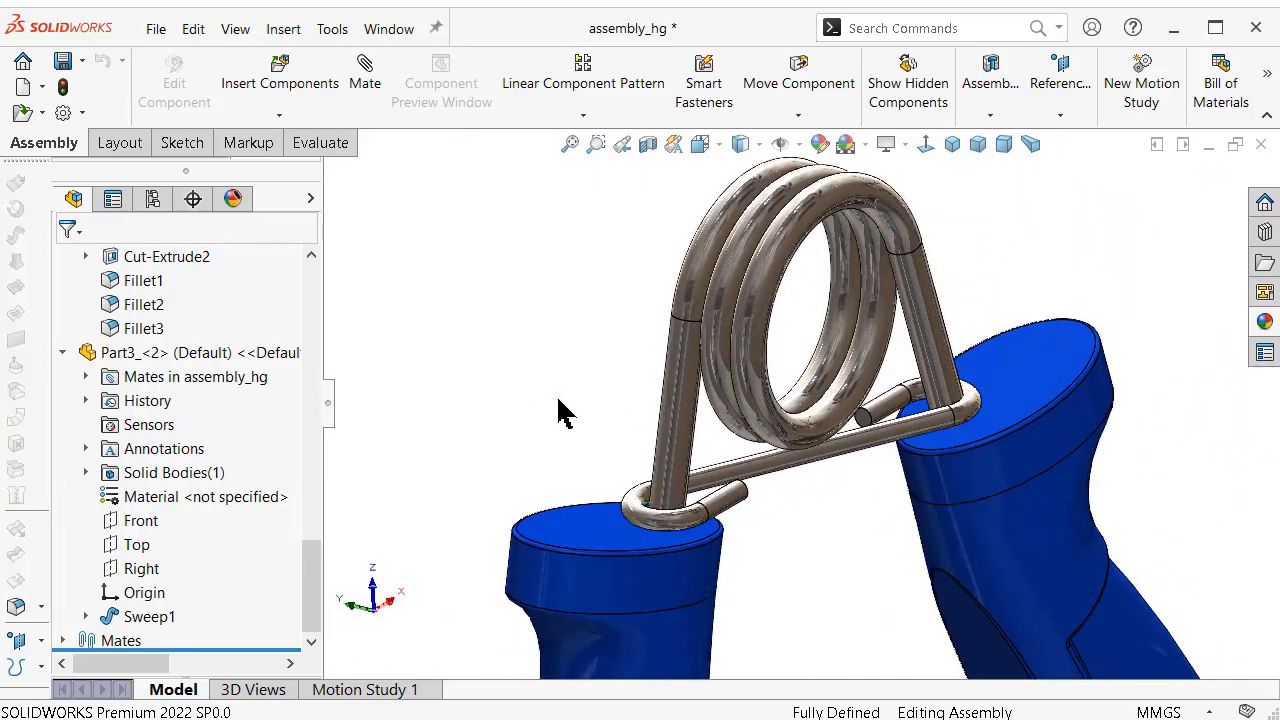
left_click(154, 620)
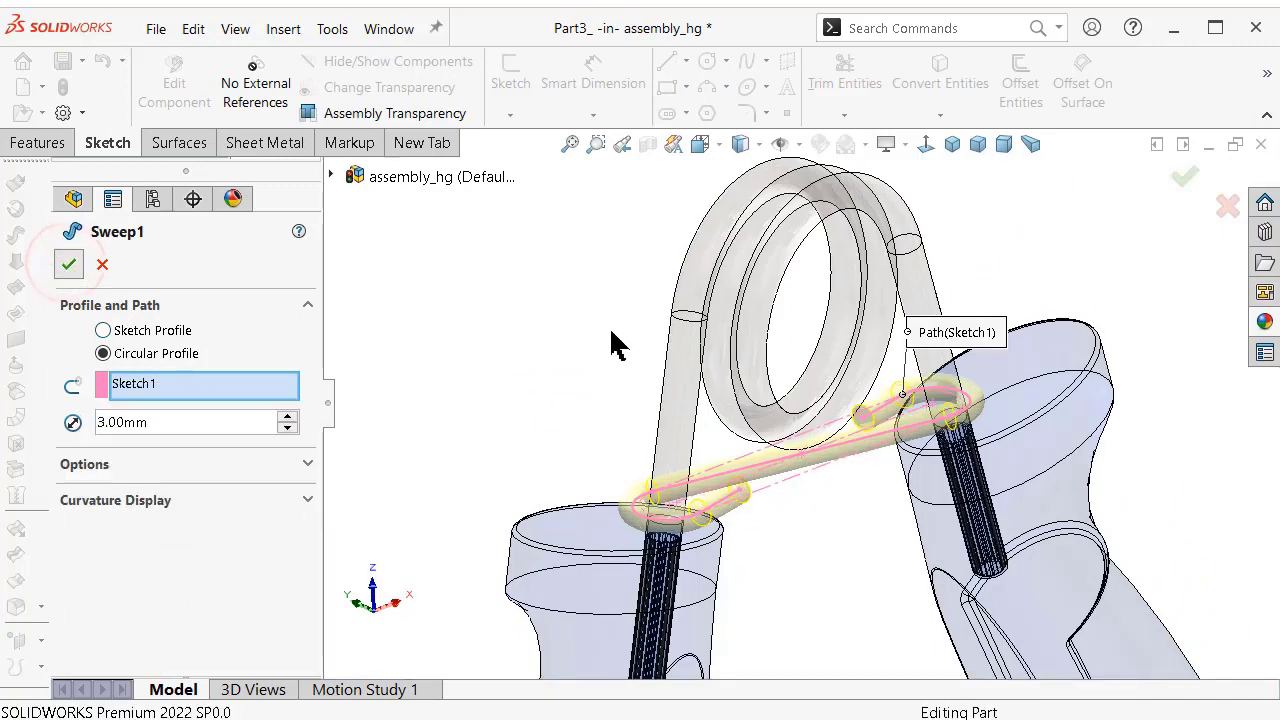
Accept Sweep1 at a 3.00 mm wire diameter and exit to the assembly.
key("Return")
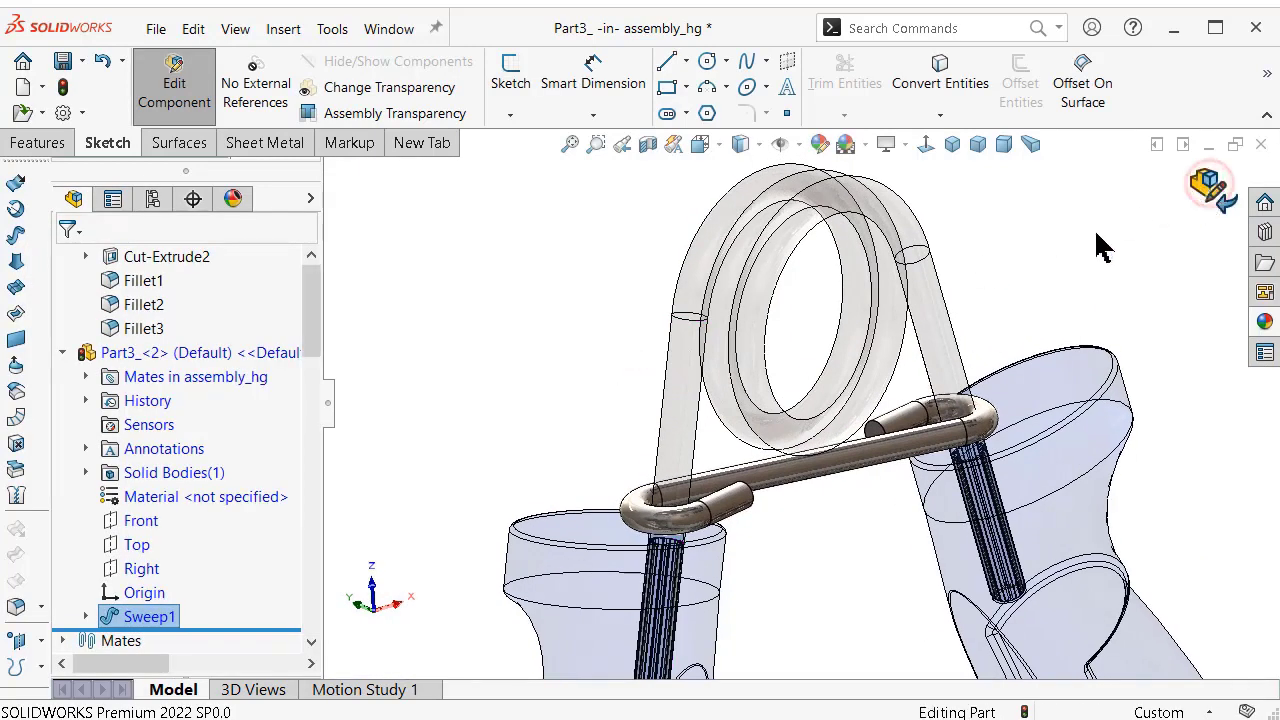
left_click(1210, 186)
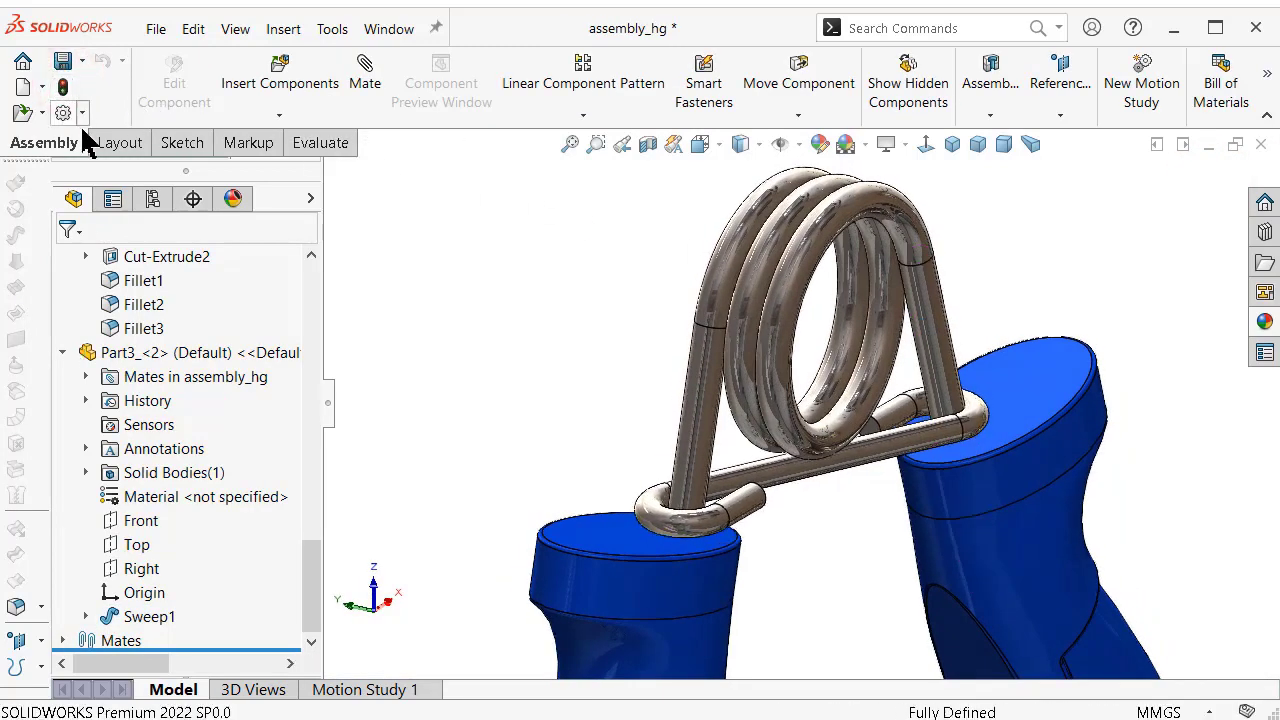
Inspect the coil and grips in isometric view, then start a new document.
middle_click_drag(420, 373, 657, 334)
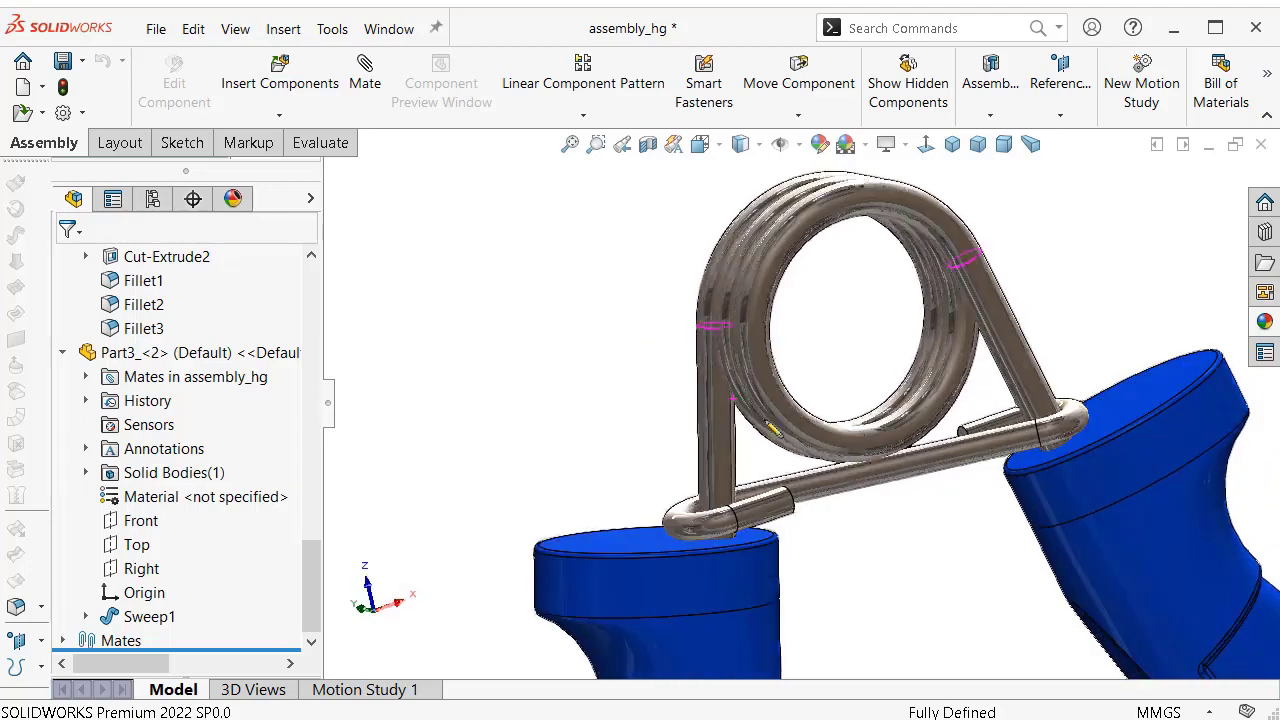
scroll(900, 510, "down", 5)
scroll(900, 510, "down", 3)
middle_click_drag(886, 423, 900, 433)
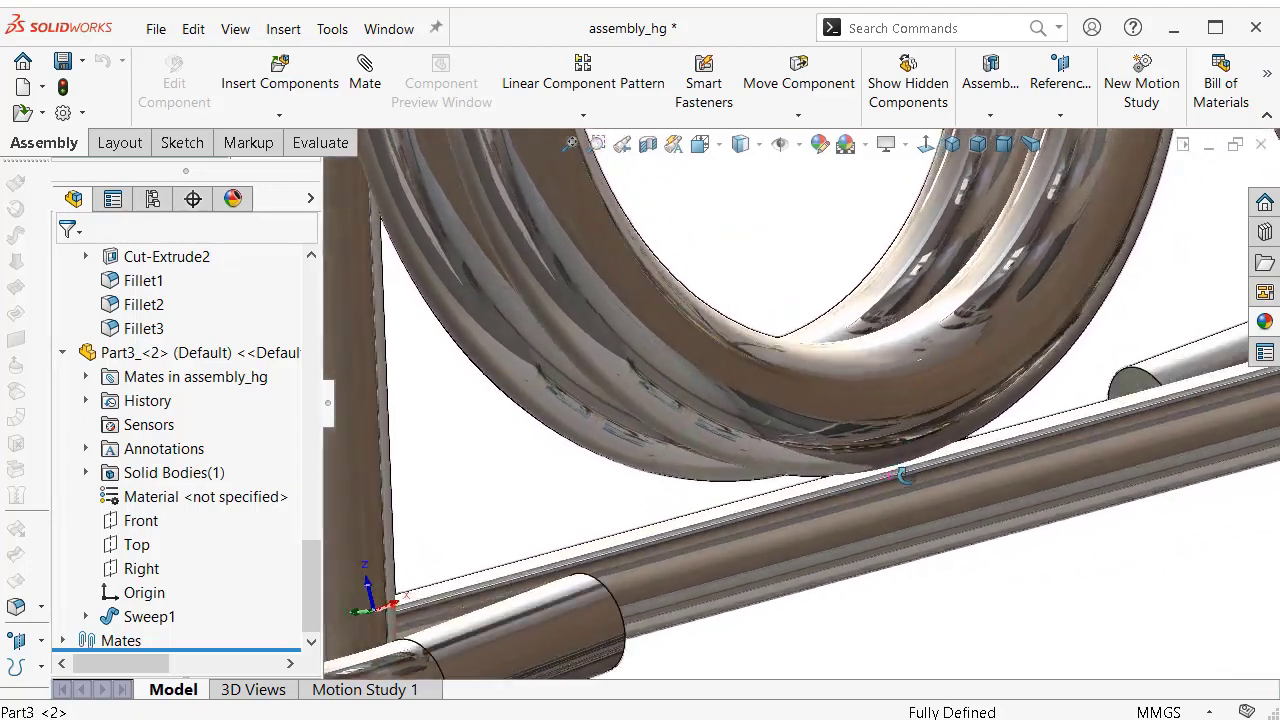
mouse_move(900, 433)
middle_mouse_down()
mouse_move(955, 548)
mouse_move(851, 537)
mouse_move(851, 614)
mouse_move(938, 305)
mouse_move(912, 362)
mouse_move(890, 330)
mouse_move(926, 288)
mouse_move(854, 189)
mouse_move(672, 490)
mouse_move(737, 457)
mouse_move(737, 514)
mouse_move(790, 377)
mouse_move(834, 374)
mouse_move(891, 337)
mouse_move(878, 233)
mouse_move(823, 406)
mouse_move(900, 520)
mouse_move(716, 616)
mouse_move(746, 514)
mouse_move(920, 220)
middle_mouse_up()
scroll(950, 540, "up", 4)
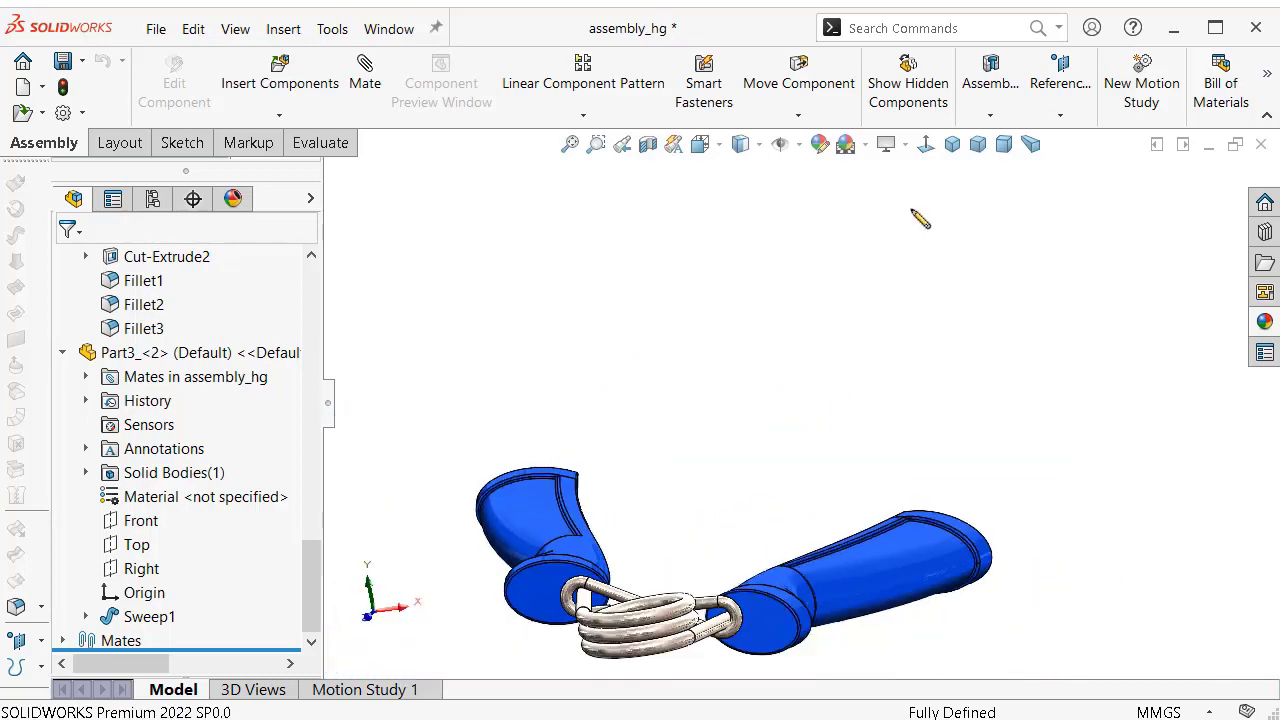
left_click(952, 146)
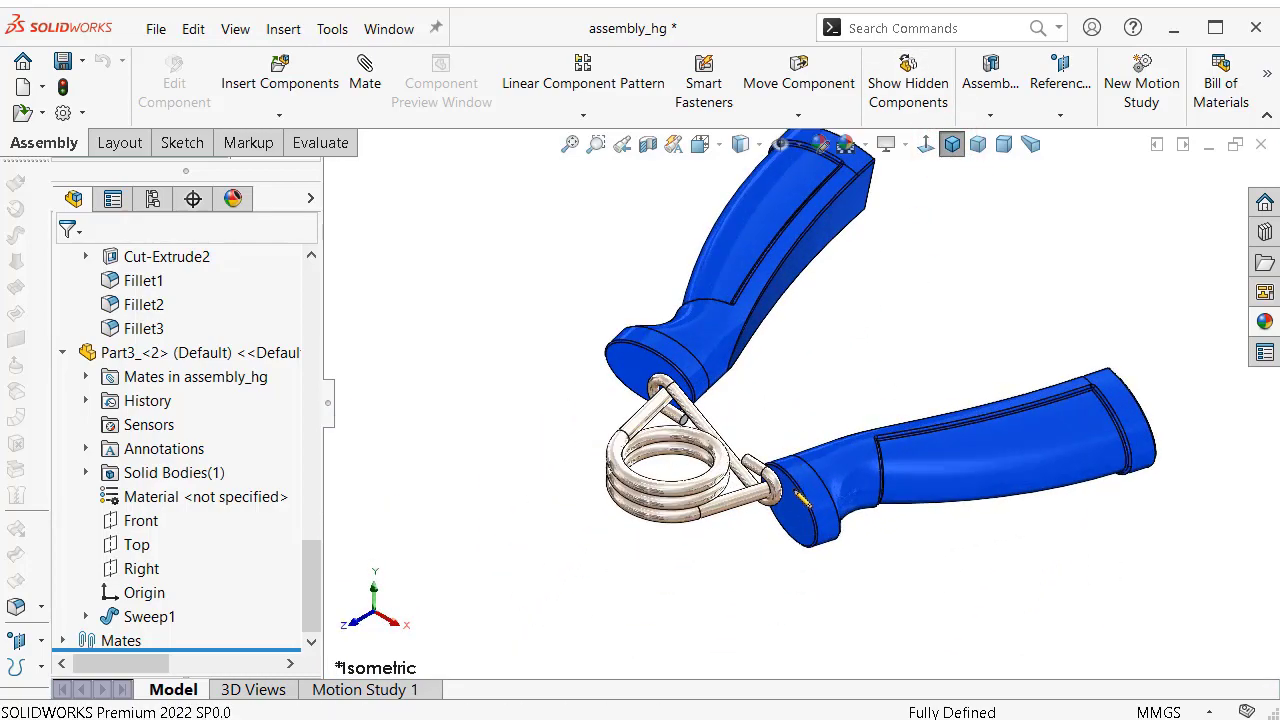
mouse_move(811, 480)
middle_mouse_down()
mouse_move(843, 323)
mouse_move(787, 462)
mouse_move(700, 386)
mouse_move(614, 451)
mouse_move(894, 523)
mouse_move(857, 520)
mouse_move(829, 463)
mouse_move(574, 491)
mouse_move(523, 380)
mouse_move(871, 486)
middle_mouse_up()
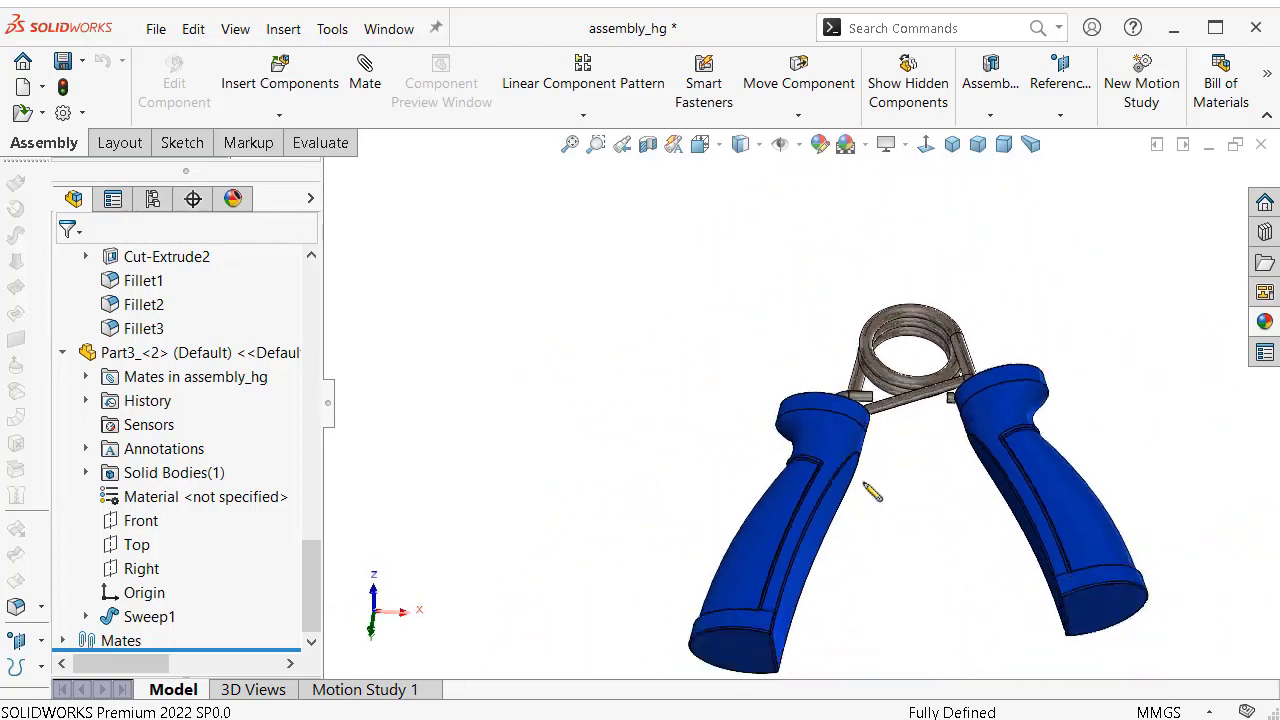
mouse_move(950, 553)
middle_mouse_down()
mouse_move(960, 509)
mouse_move(914, 510)
mouse_move(776, 590)
mouse_move(709, 543)
mouse_move(694, 514)
mouse_move(711, 509)
middle_mouse_up()
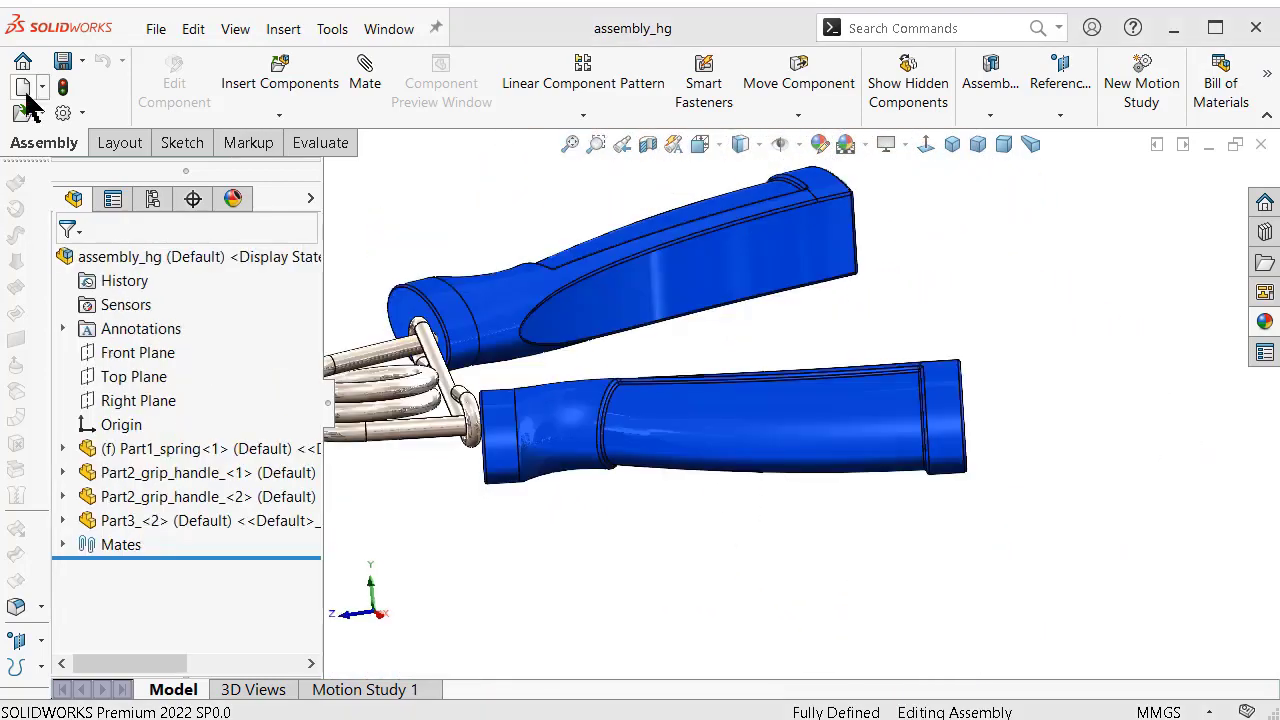
left_click(23, 88)
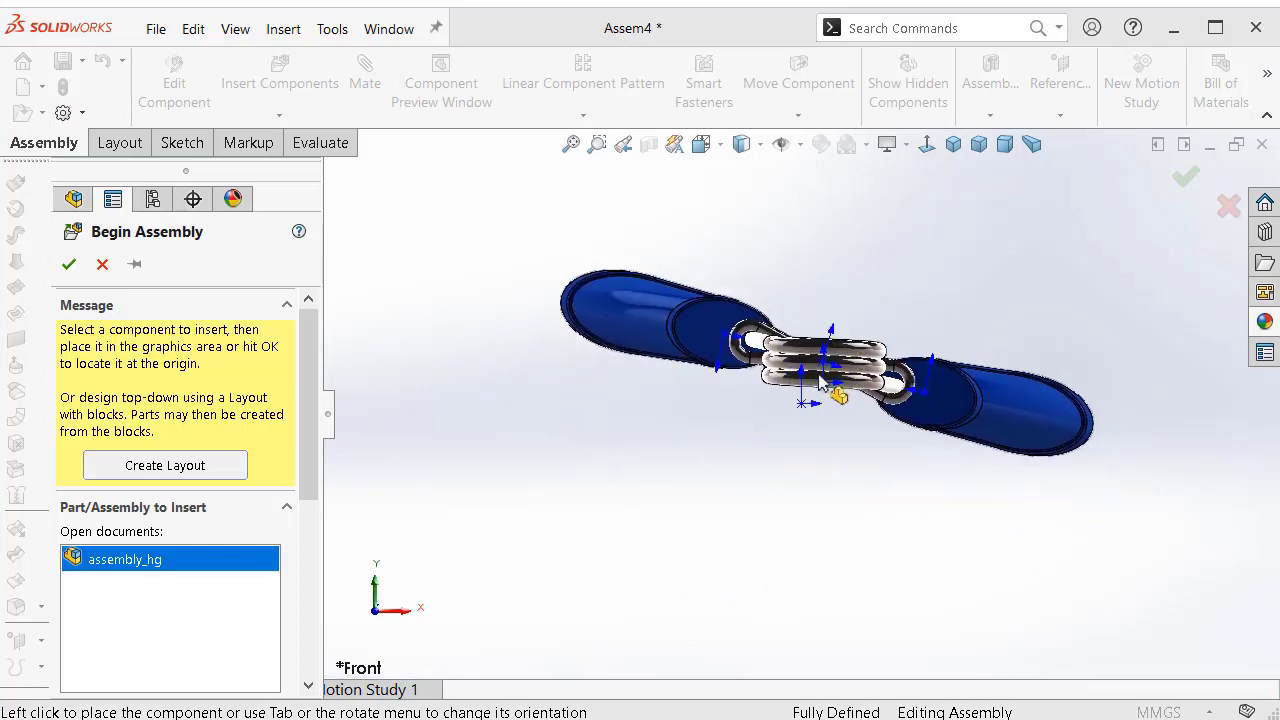
Place assembly_hg at the origin, then insert a second copy, assembly_hg<2>, beside it.
left_click(440, 323)
left_click(285, 90)
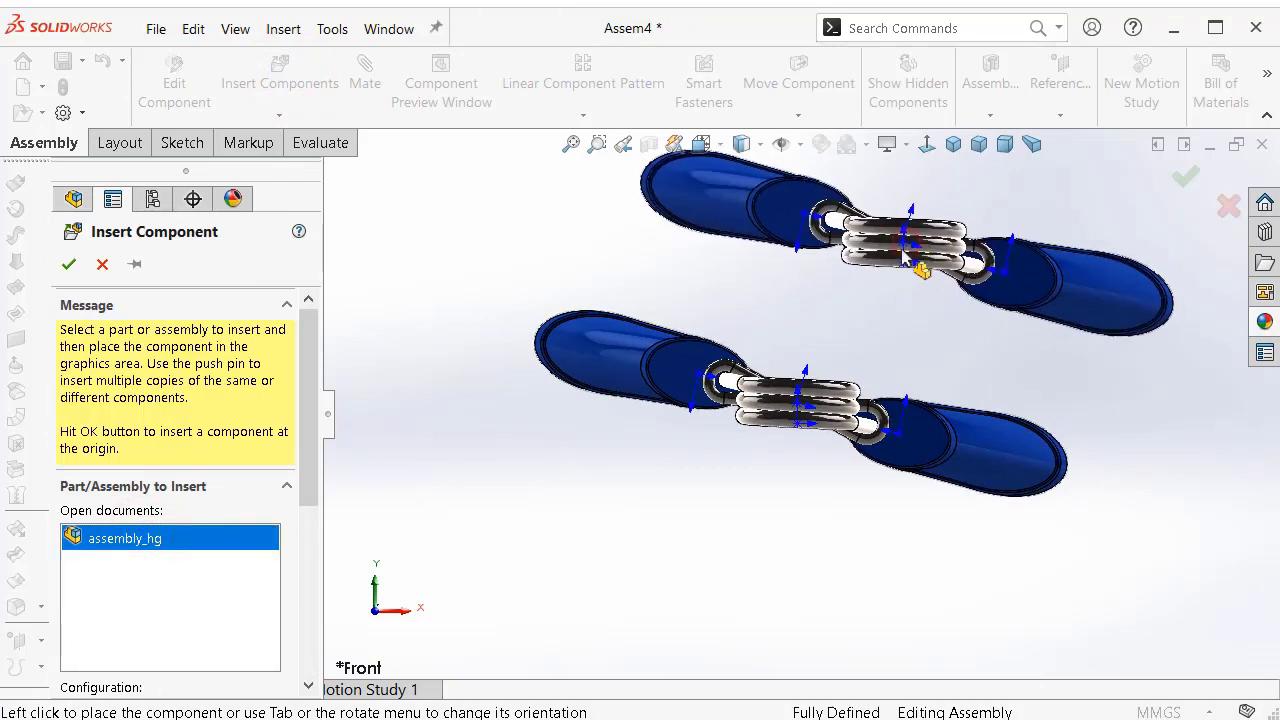
left_click(889, 268)
mouse_move(829, 300)
middle_mouse_down()
mouse_move(798, 262)
mouse_move(480, 263)
middle_mouse_up()
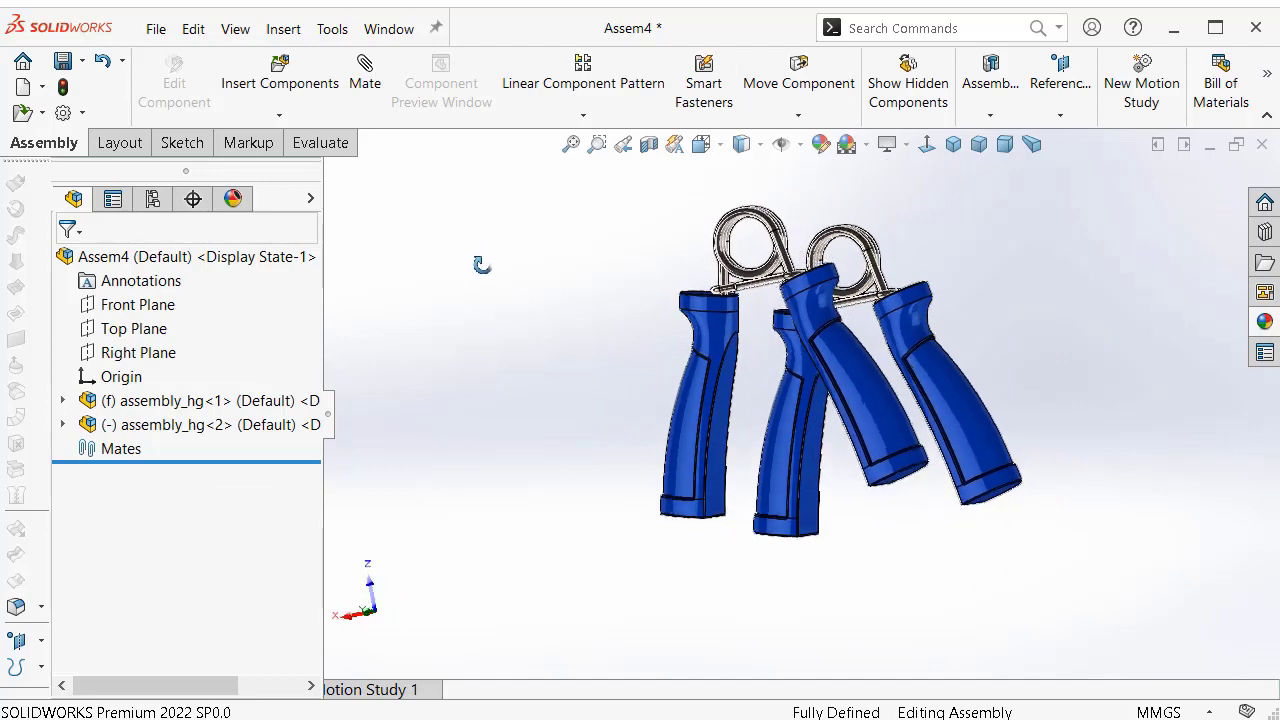
middle_click_drag(790, 230, 818, 228)
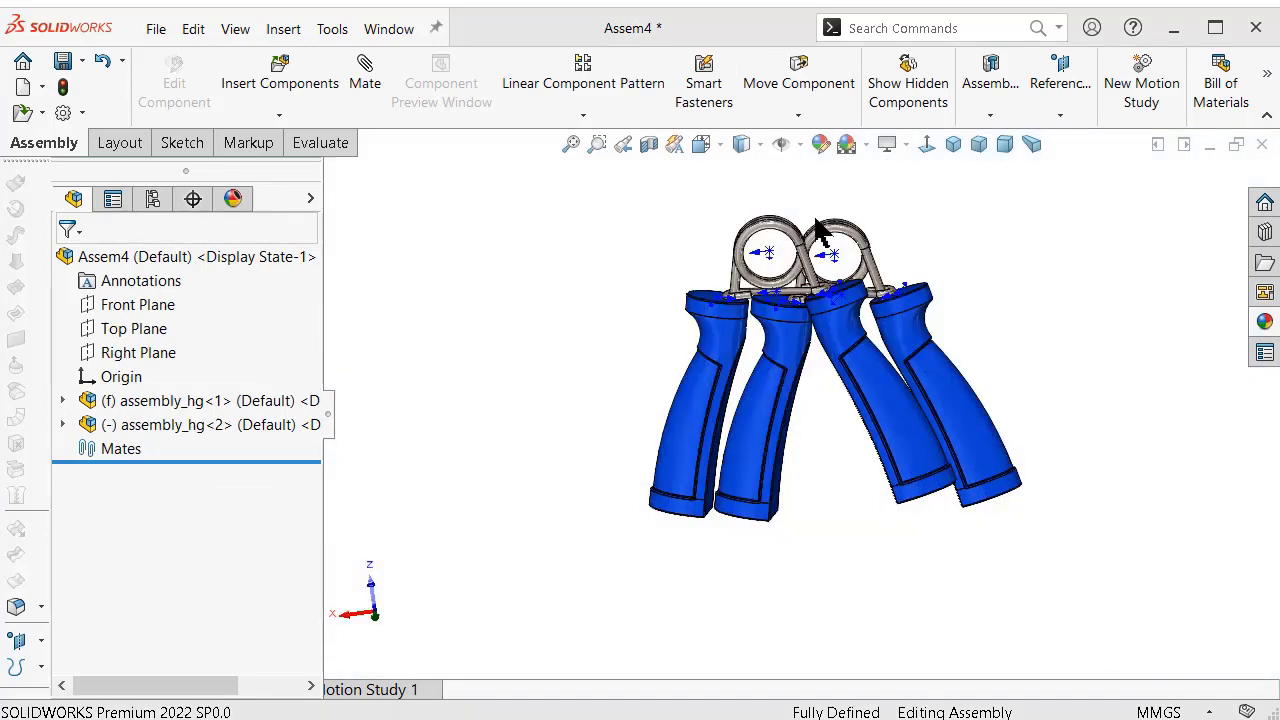
Hide the axis and origin markers and set the view to Isometric.
left_click(799, 146)
left_click(632, 243)
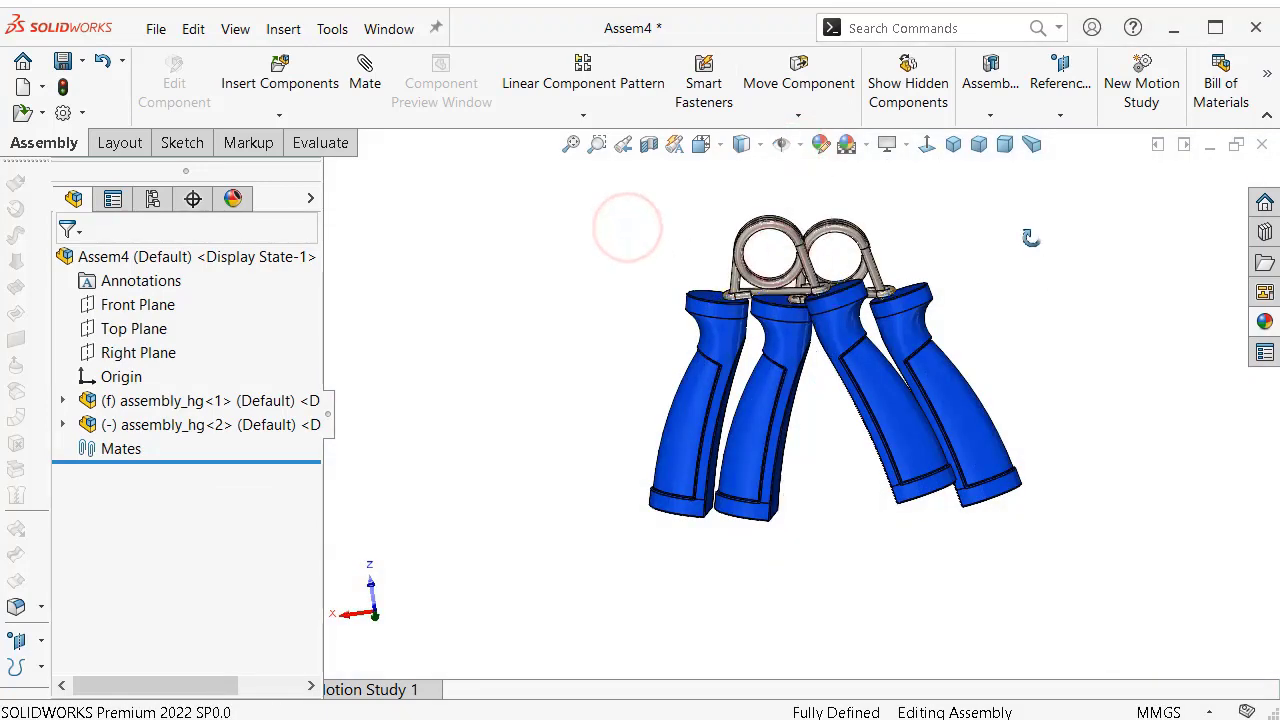
middle_click_drag(632, 243, 1005, 250)
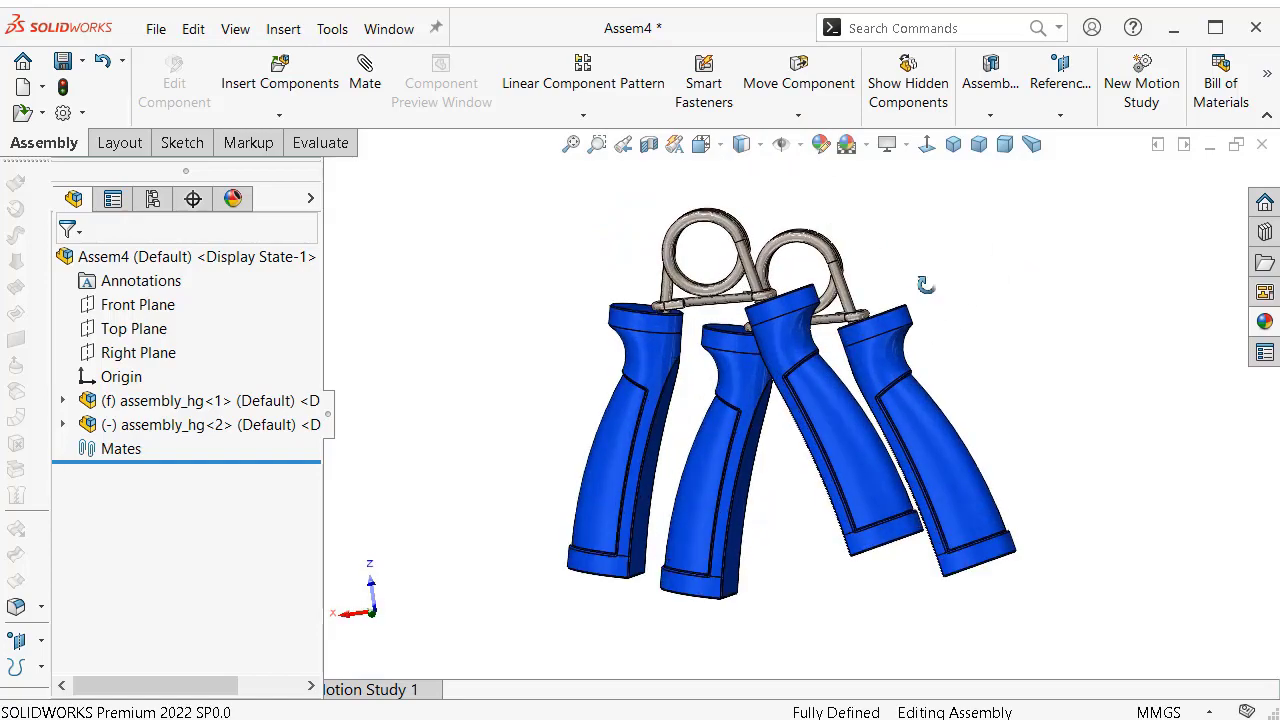
middle_click_drag(925, 285, 954, 170)
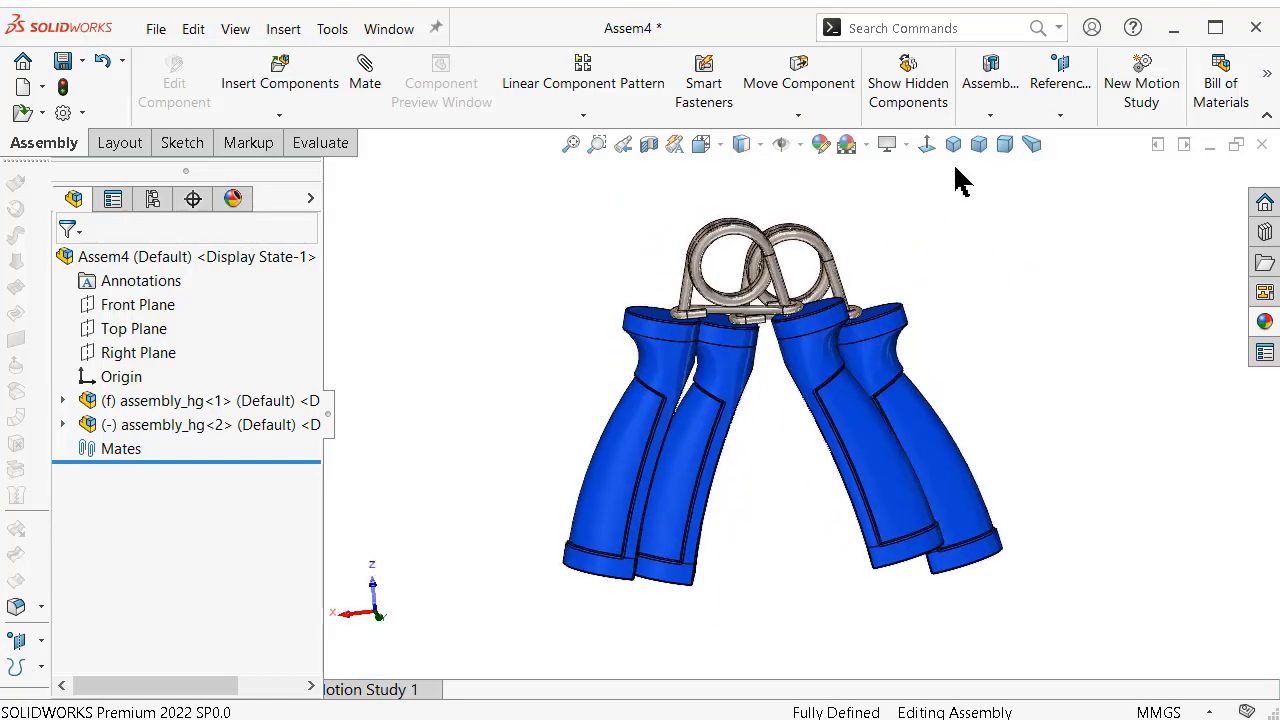
left_click(953, 145)
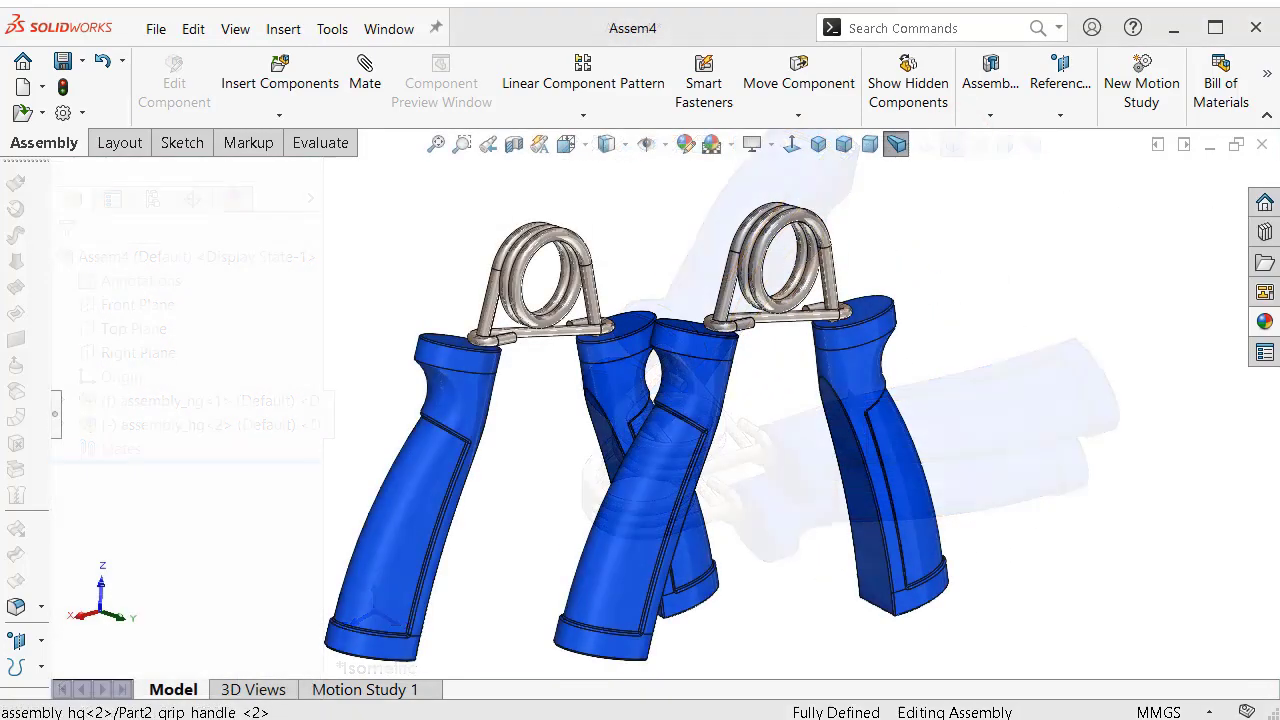